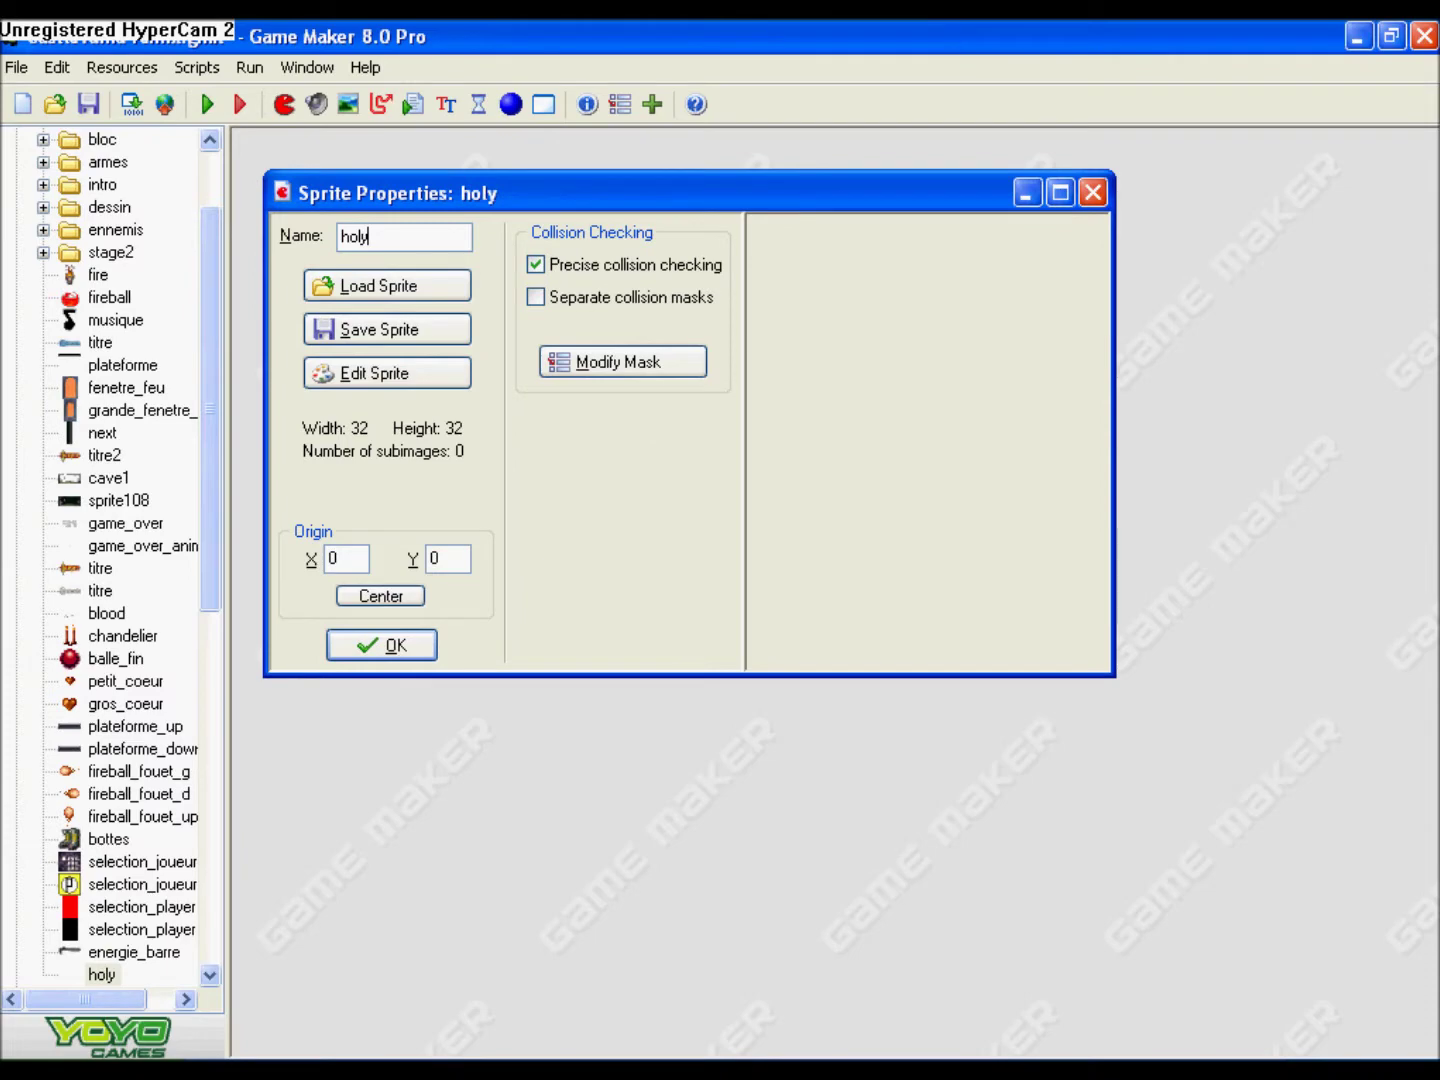
# - Name the sprite holy_water and load the richterbelmont image to create it from a strip
pyautogui.write('water')
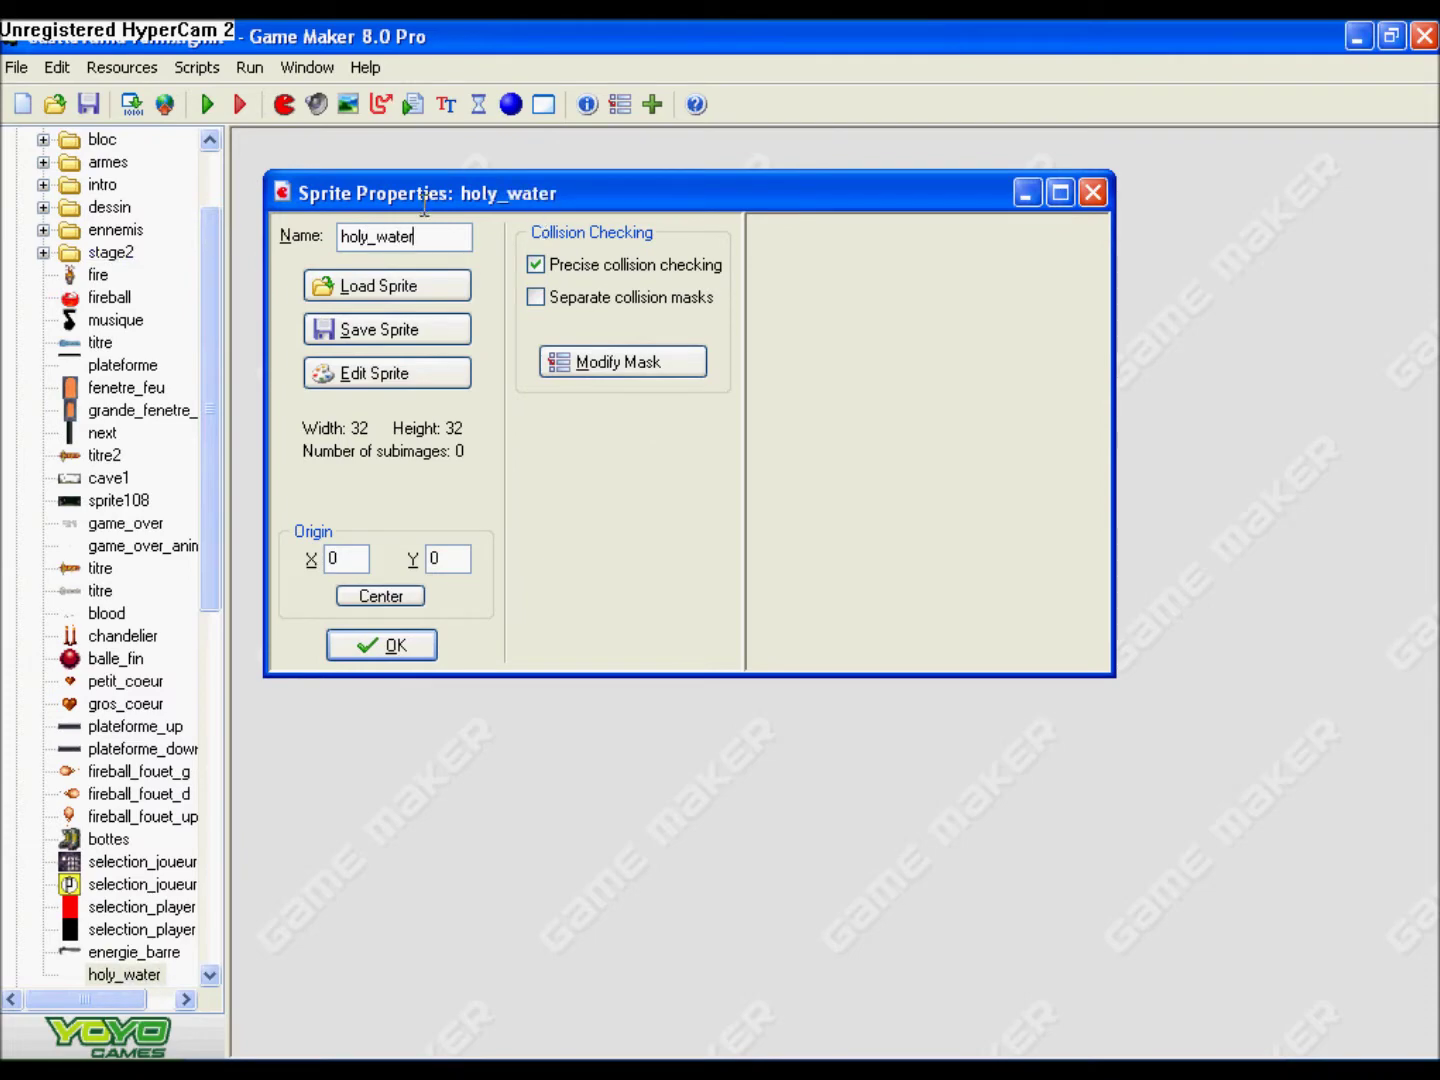
pyautogui.click(454, 380)
pyautogui.click(268, 129)
pyautogui.click(326, 289)
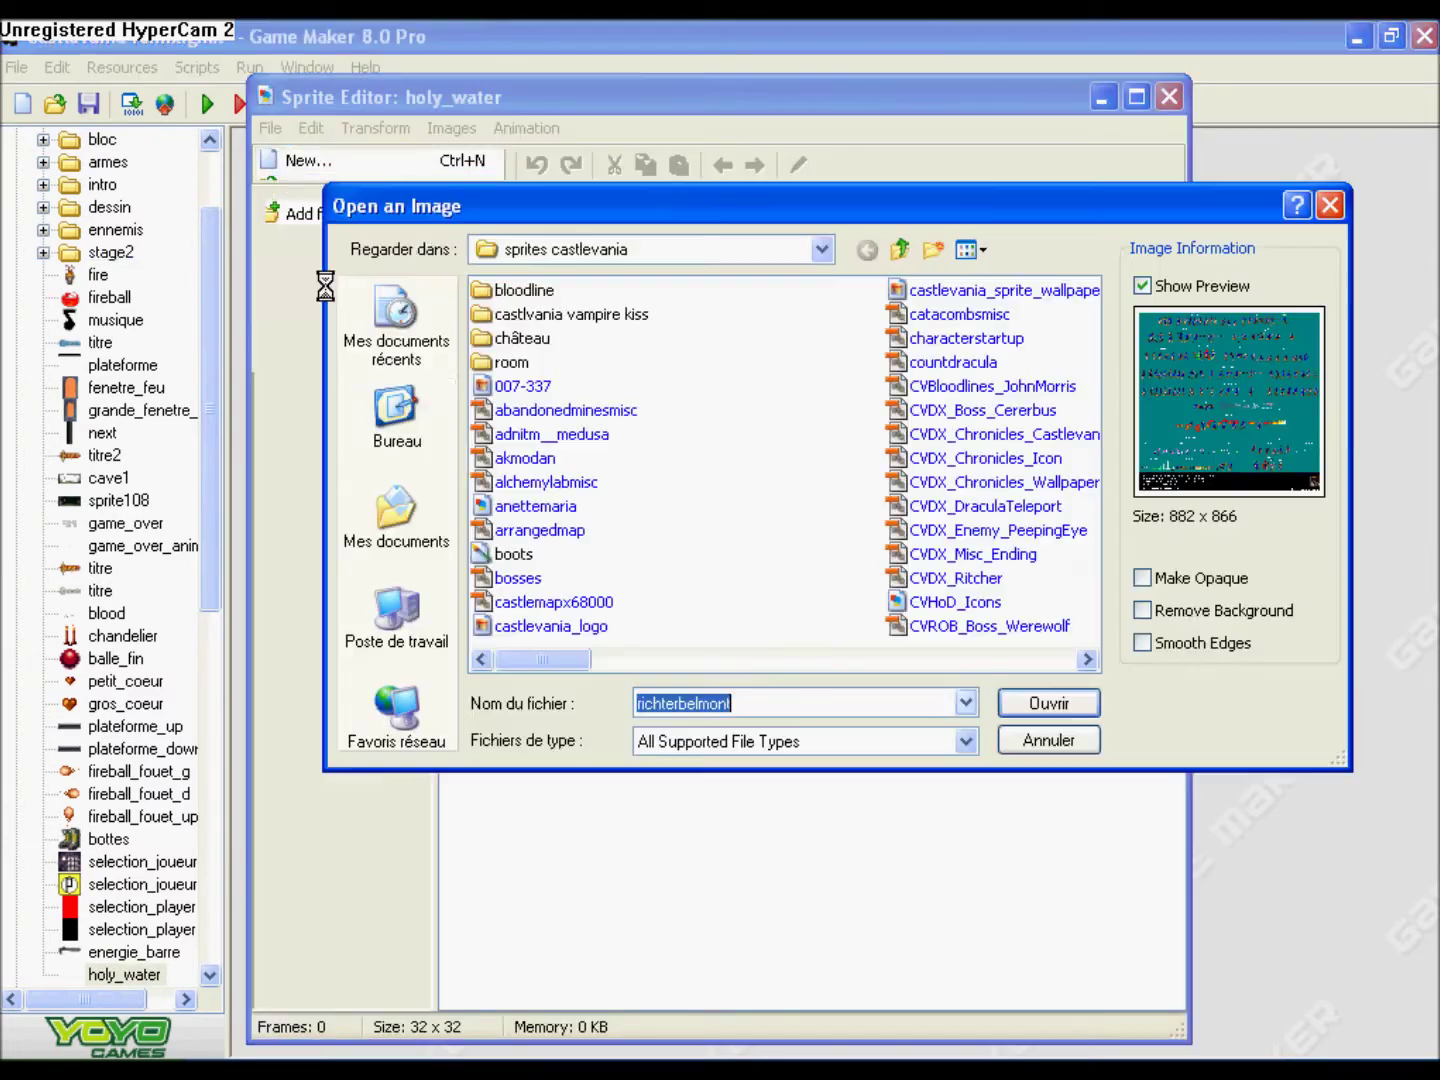
pyautogui.click(1049, 701)
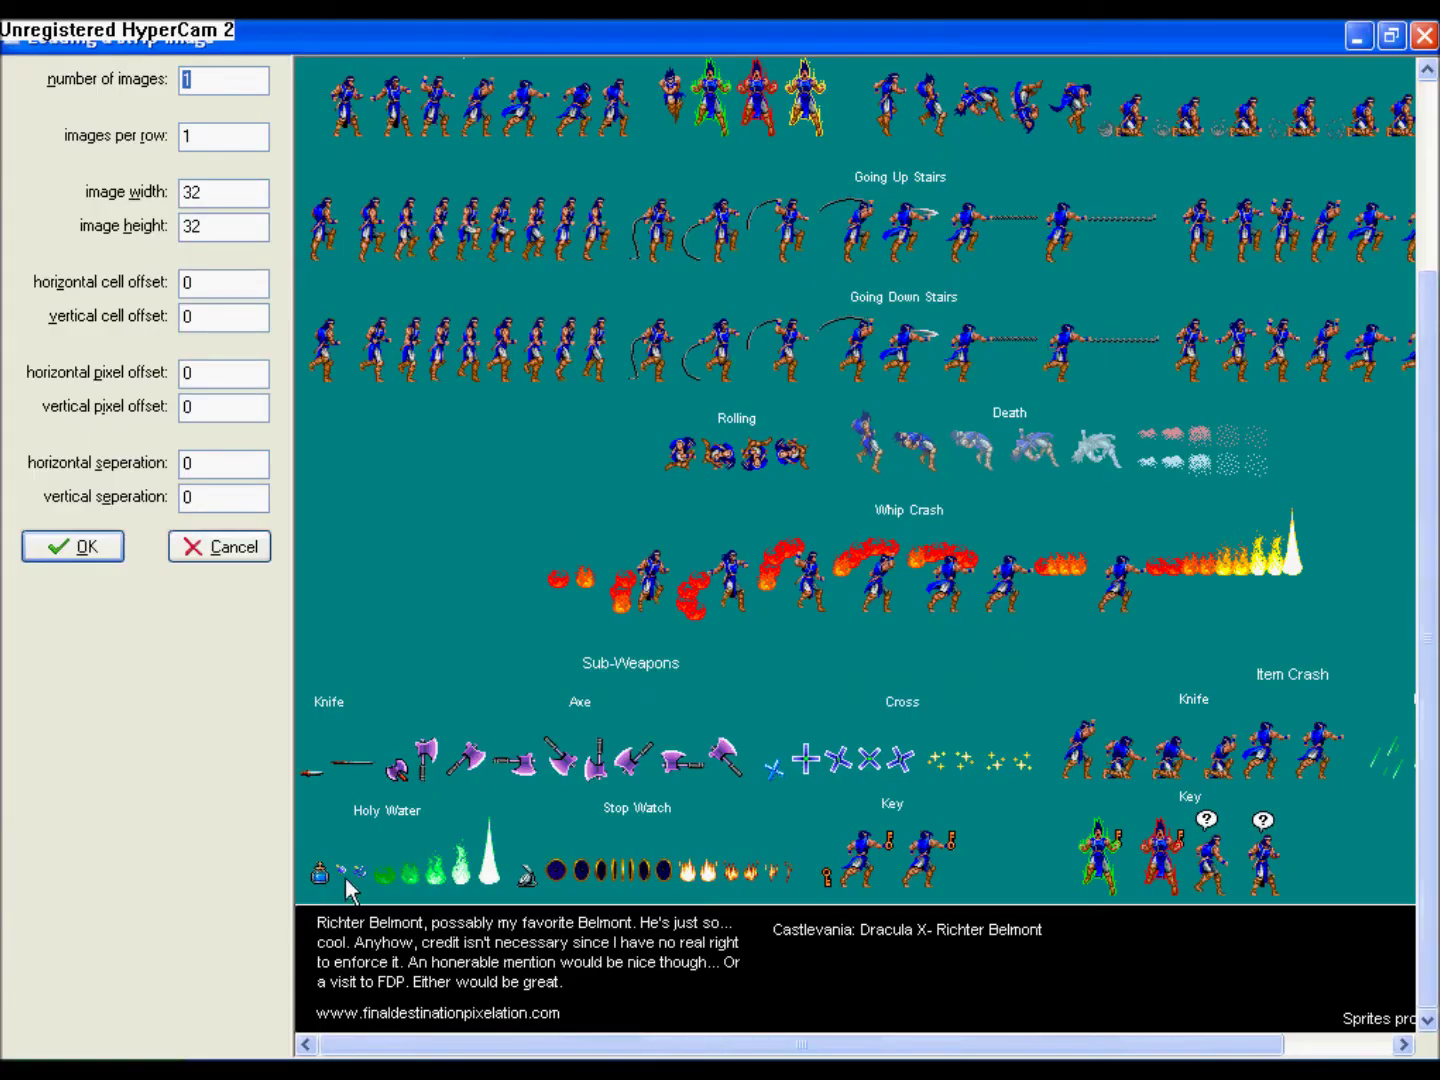
# - Place a 16 by 16 strip cell over the first green Holy Water flame
pyautogui.moveTo(366, 851); pyautogui.dragTo(371, 841)
pyautogui.hotkey('shift', 'Tab')
pyautogui.write('16')
pyautogui.press('Tab')
pyautogui.write('16')
pyautogui.click(379, 862)
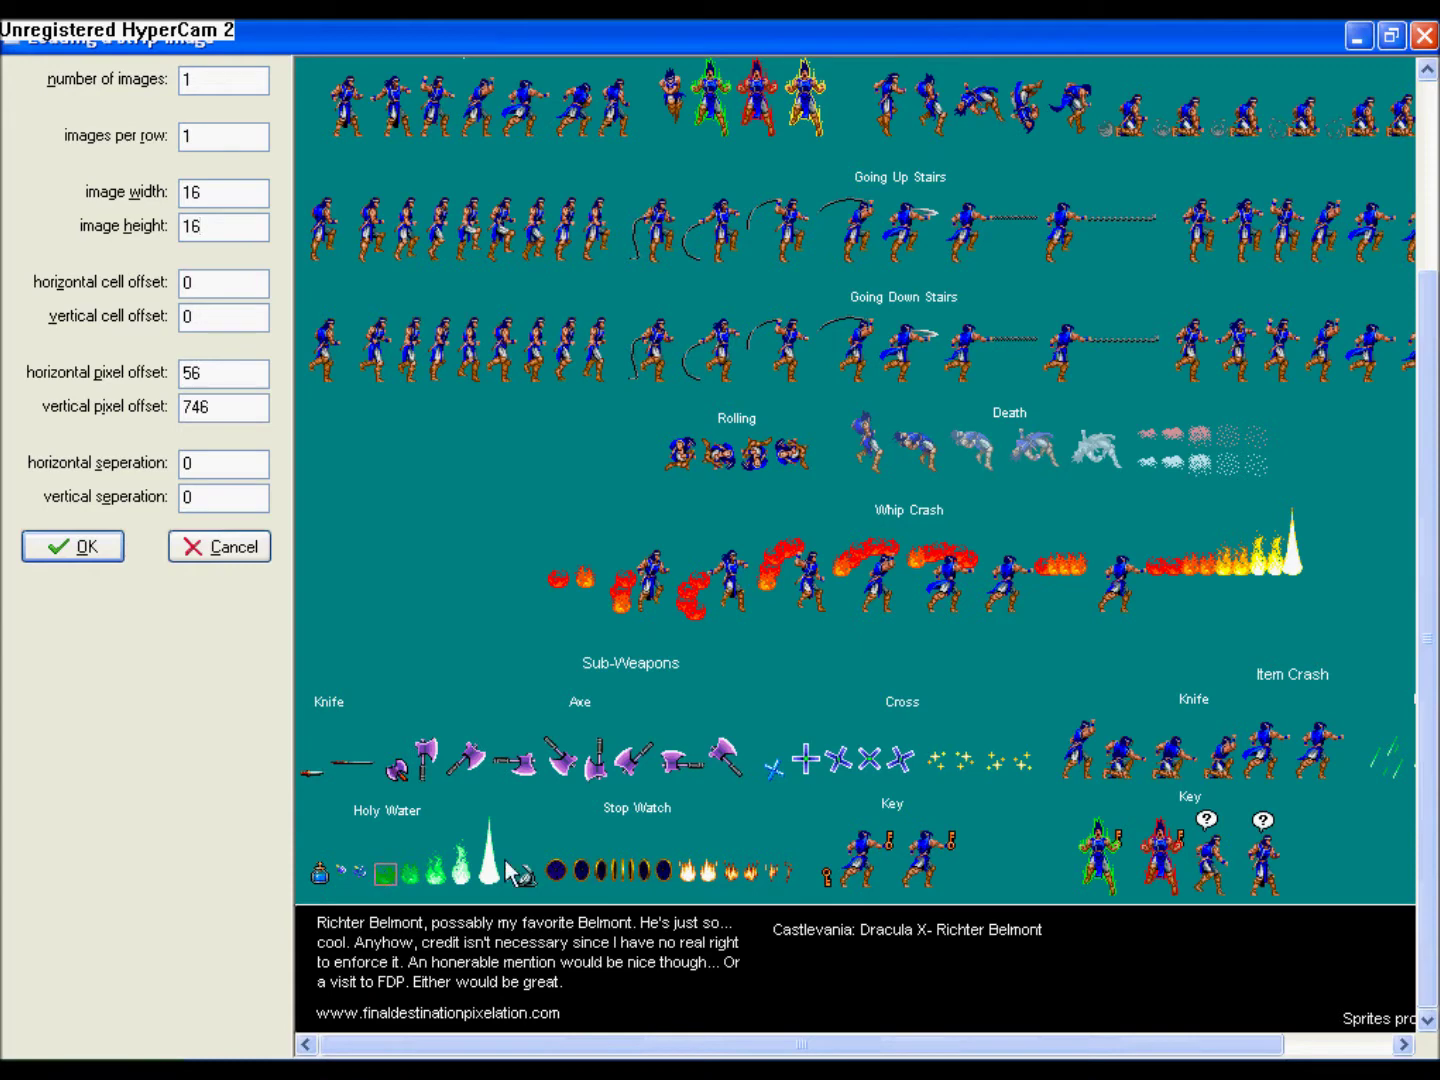
# - Set the strip to 5 images, 5 per row, 18 wide and 30 high, starting above the first green Holy Water flame
pyautogui.press('BackSpace')
pyautogui.write('5')
pyautogui.press('Tab')
pyautogui.write('5')
pyautogui.write('8')
pyautogui.press('Tab')
pyautogui.write('30')
pyautogui.moveTo(368, 817); pyautogui.dragTo(373, 818)
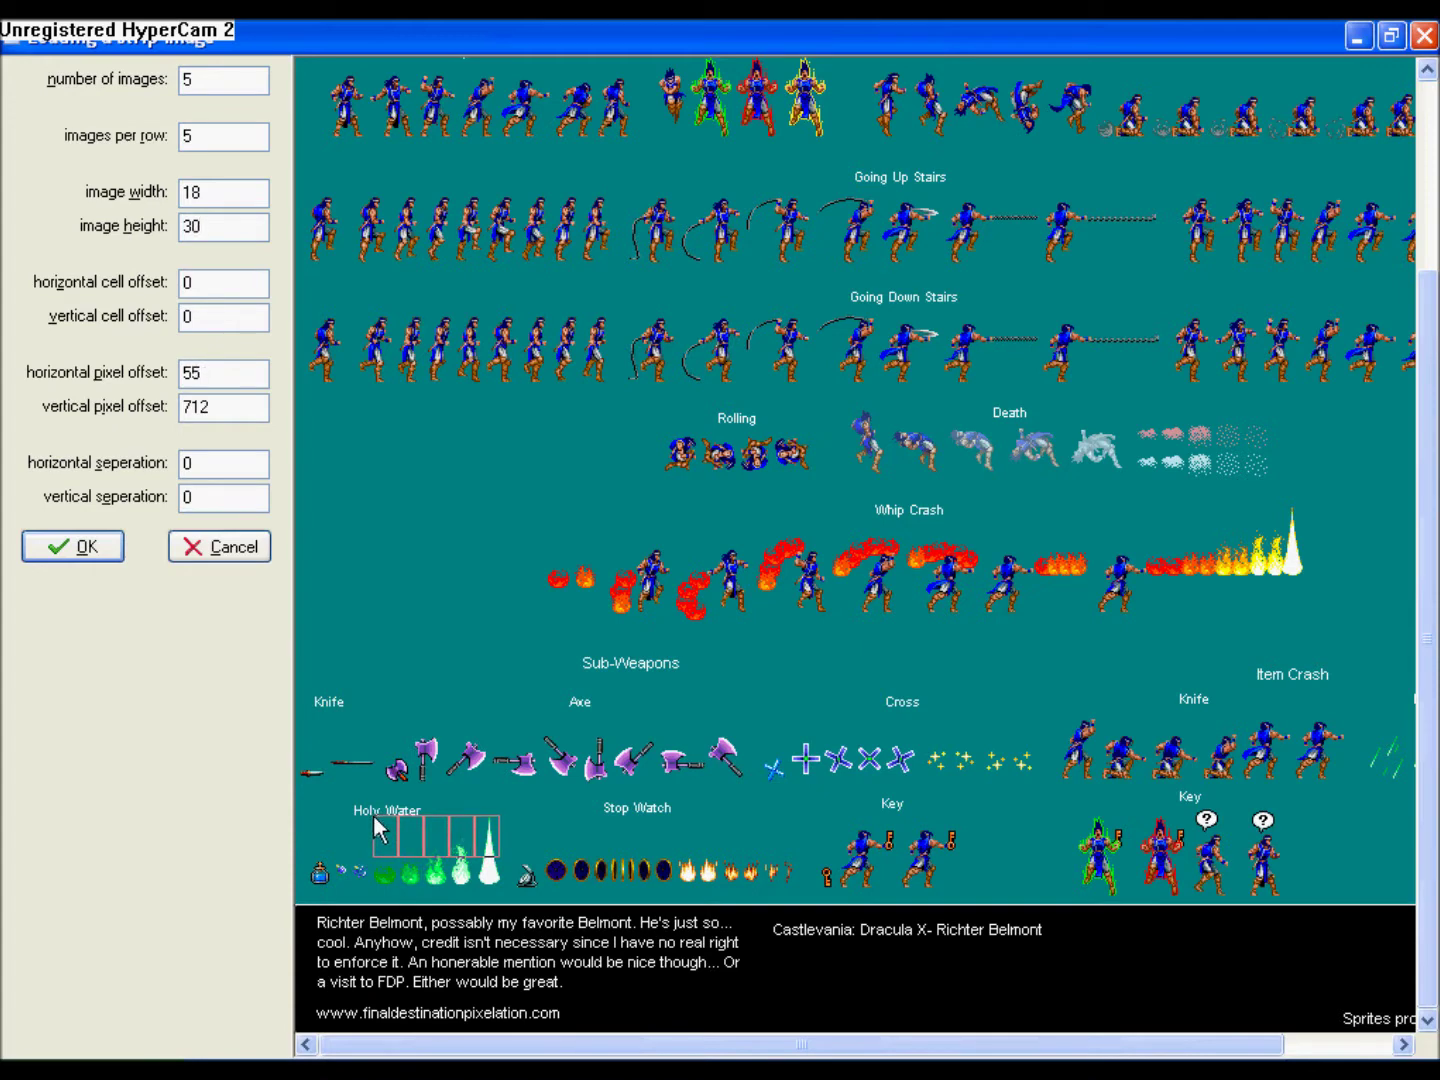
# - Set the image height to 50, align the cells over the five flames at pixel offset 56, 712, and import them
pyautogui.moveTo(212, 226); pyautogui.dragTo(3, 200)
pyautogui.write('50')
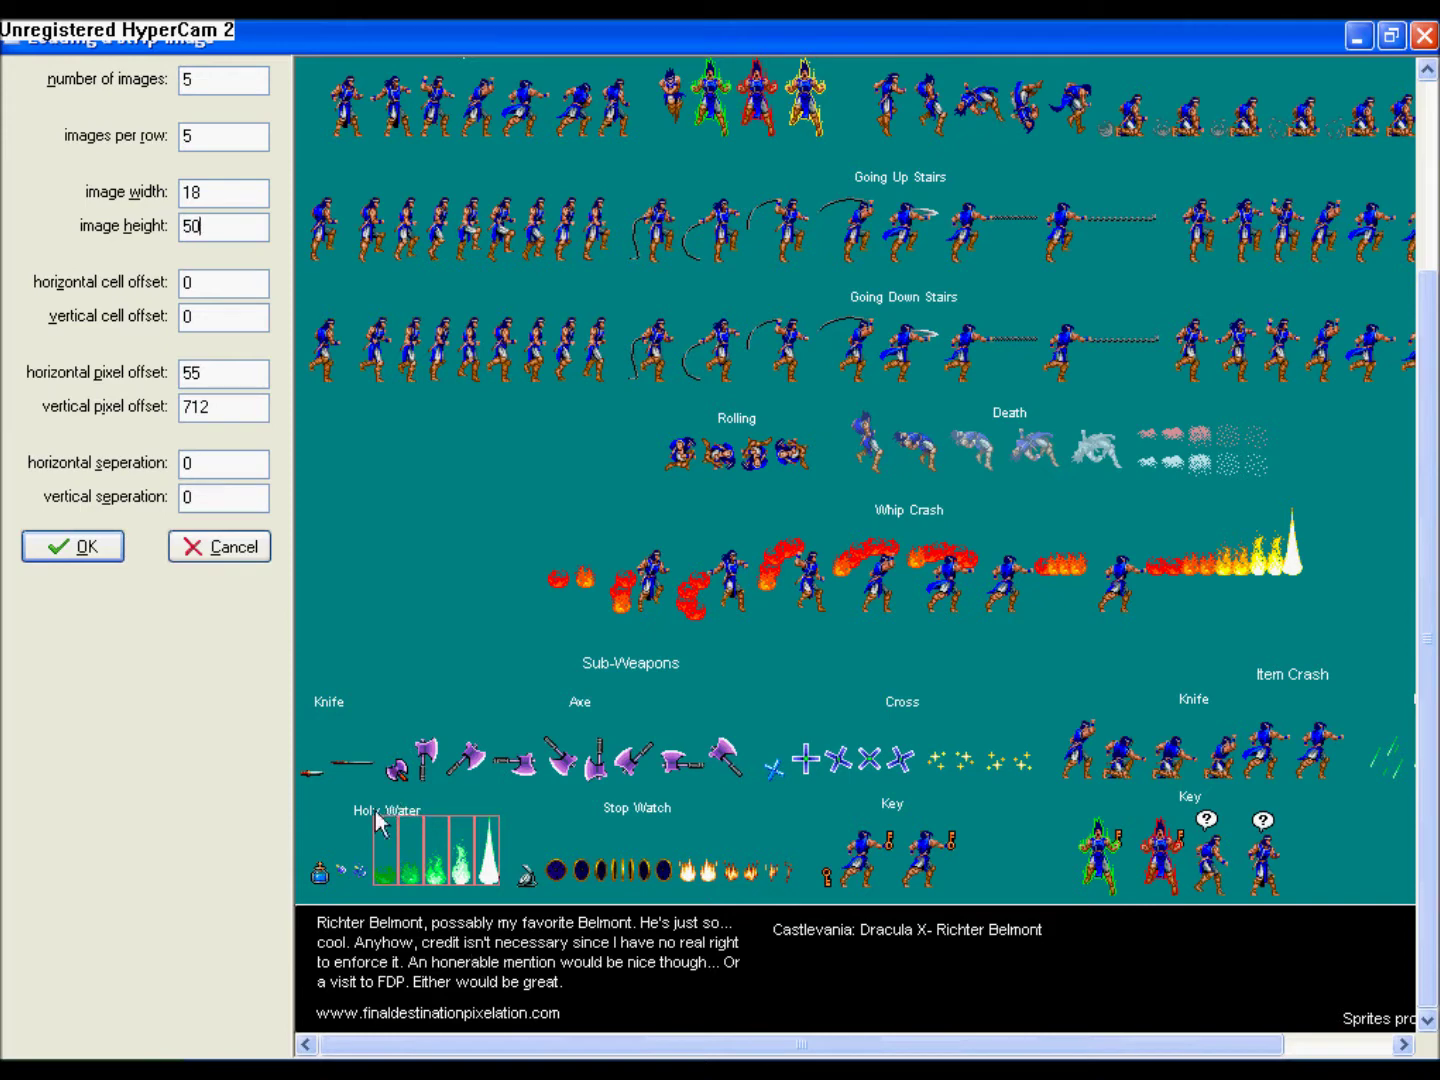
pyautogui.moveTo(374, 818); pyautogui.dragTo(375, 816)
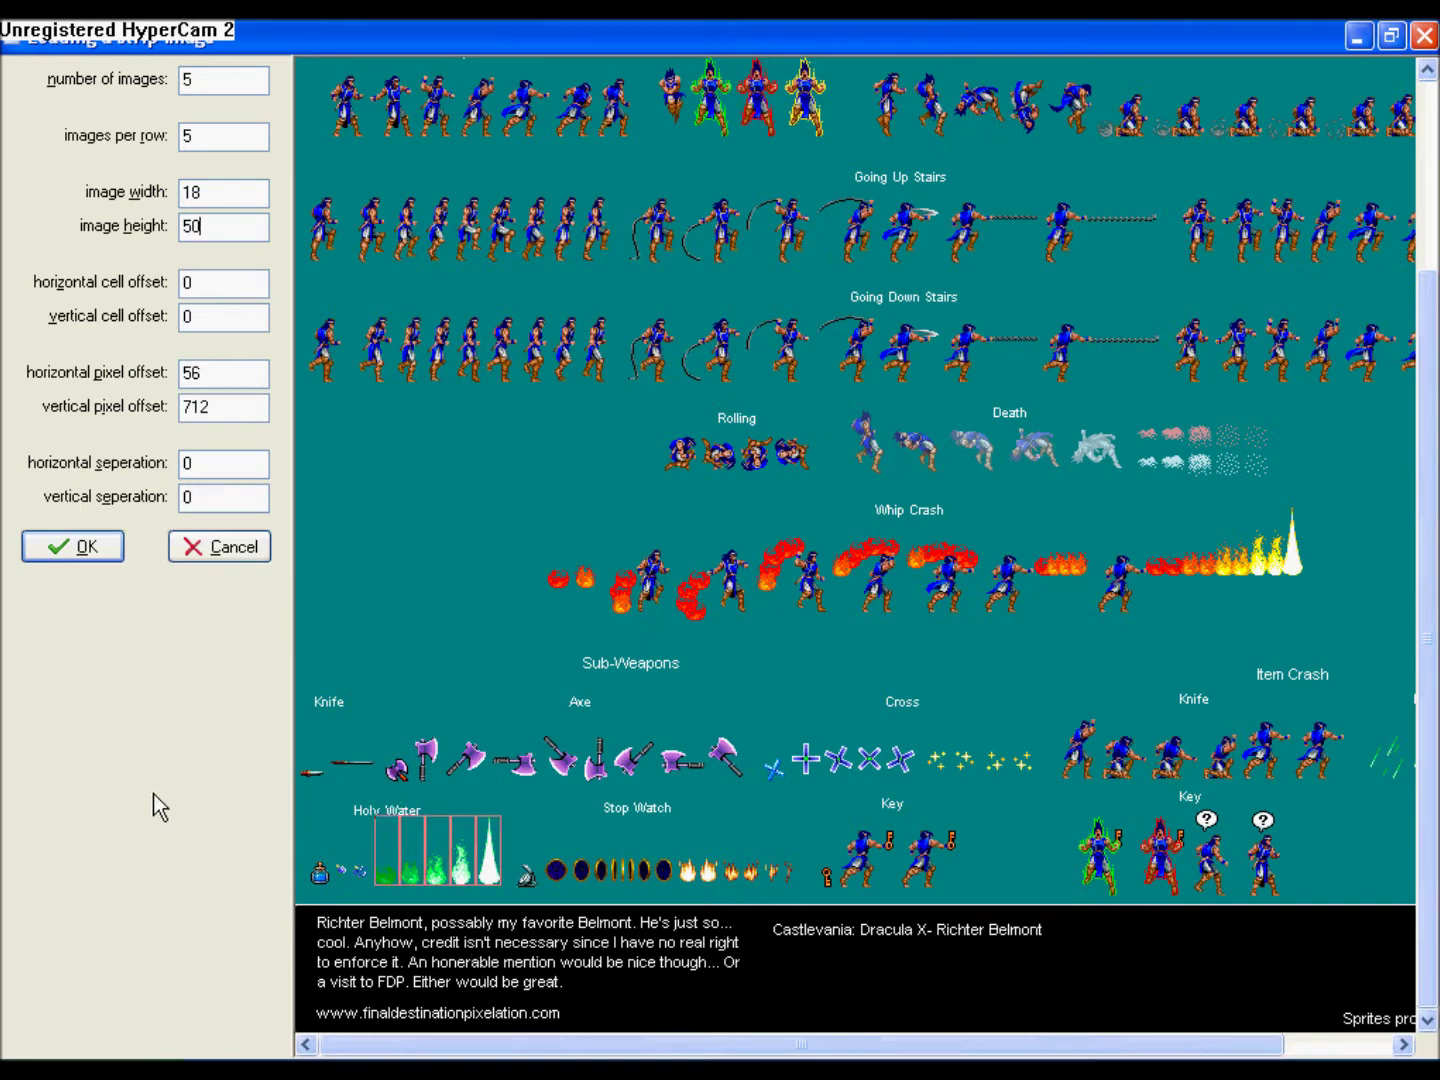
pyautogui.click(59, 546)
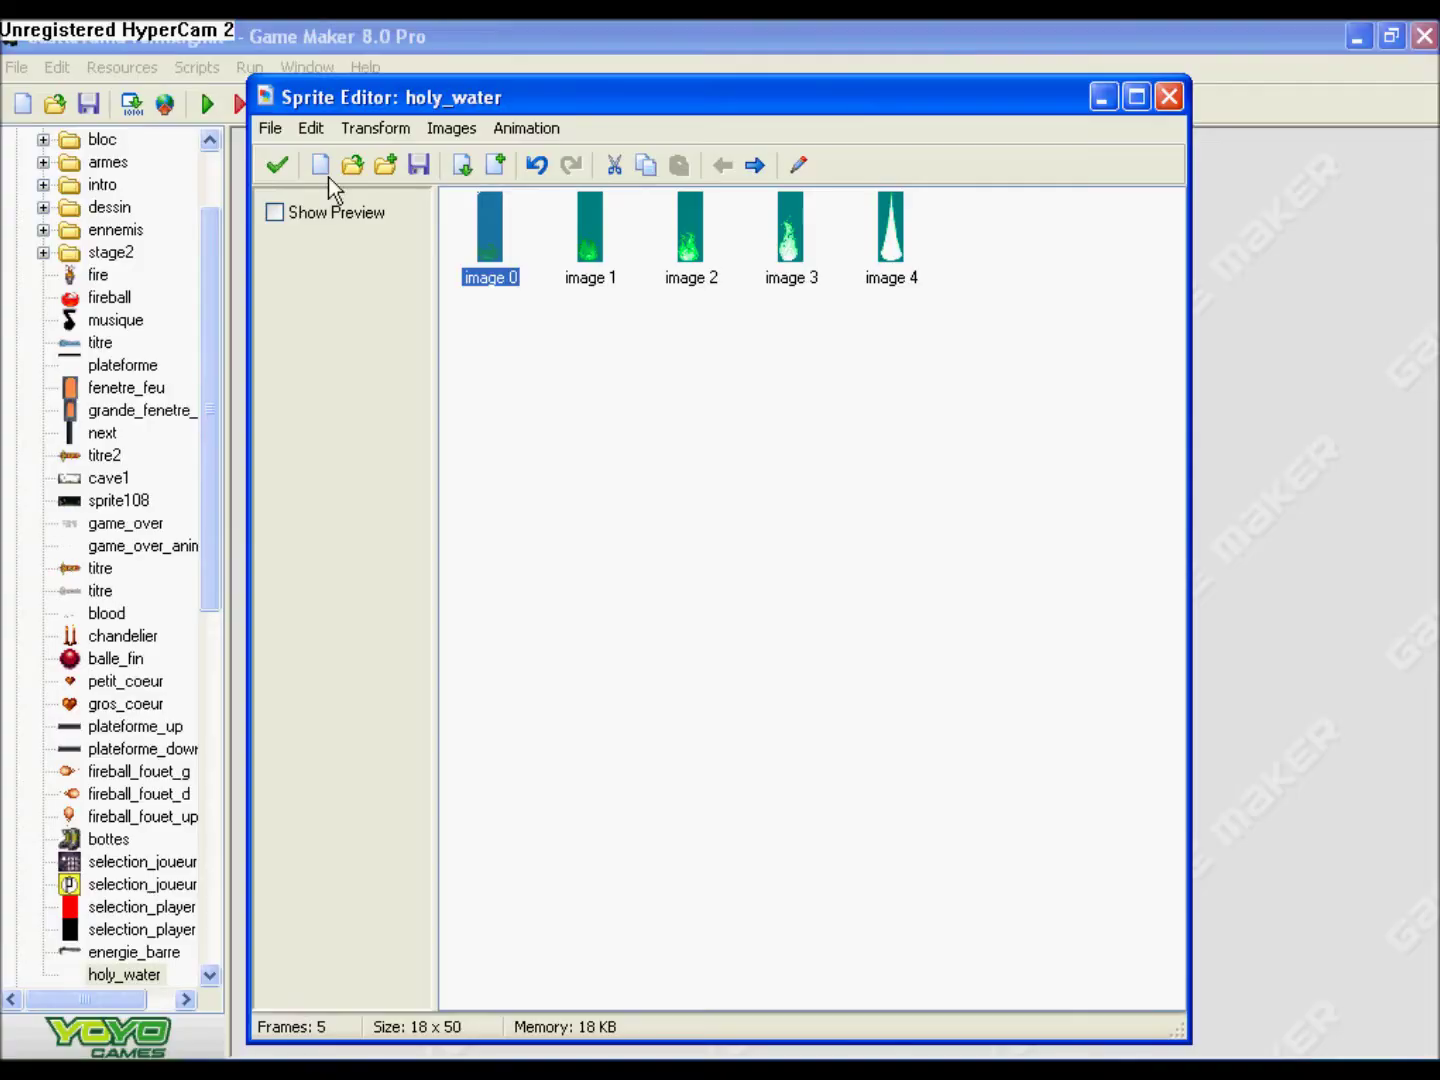
# - Show the animation preview and paint over image 0's white corner pixels with the teal picked from its background
pyautogui.click(276, 212)
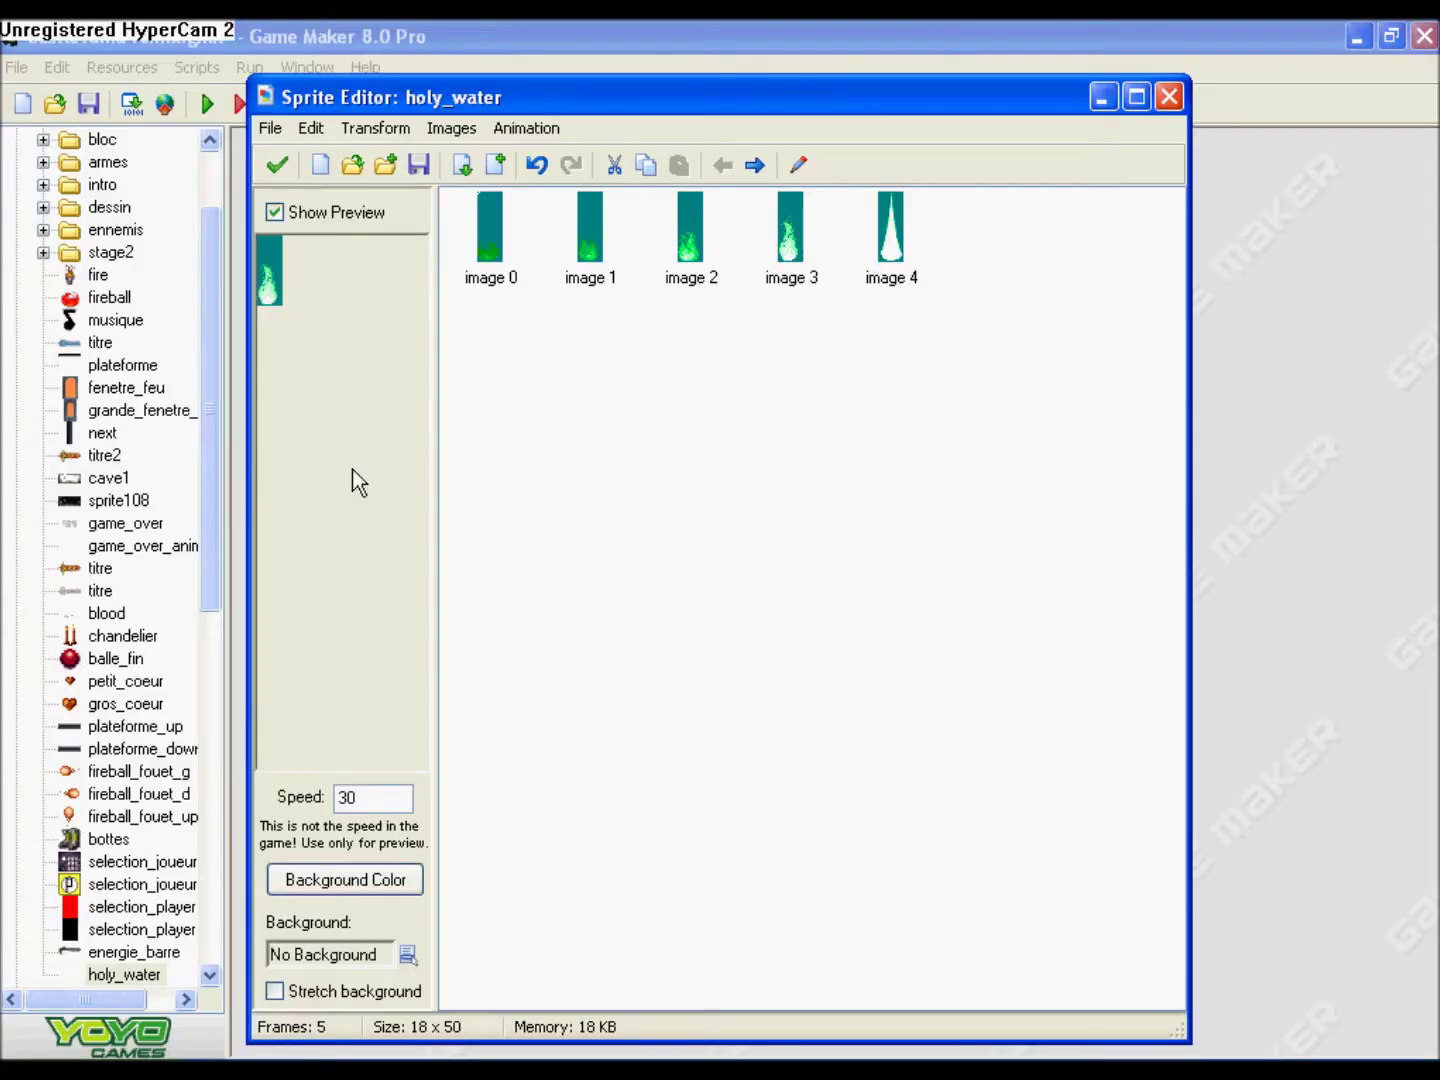
pyautogui.doubleClick(499, 228)
pyautogui.click(735, 139)
pyautogui.click(735, 139)
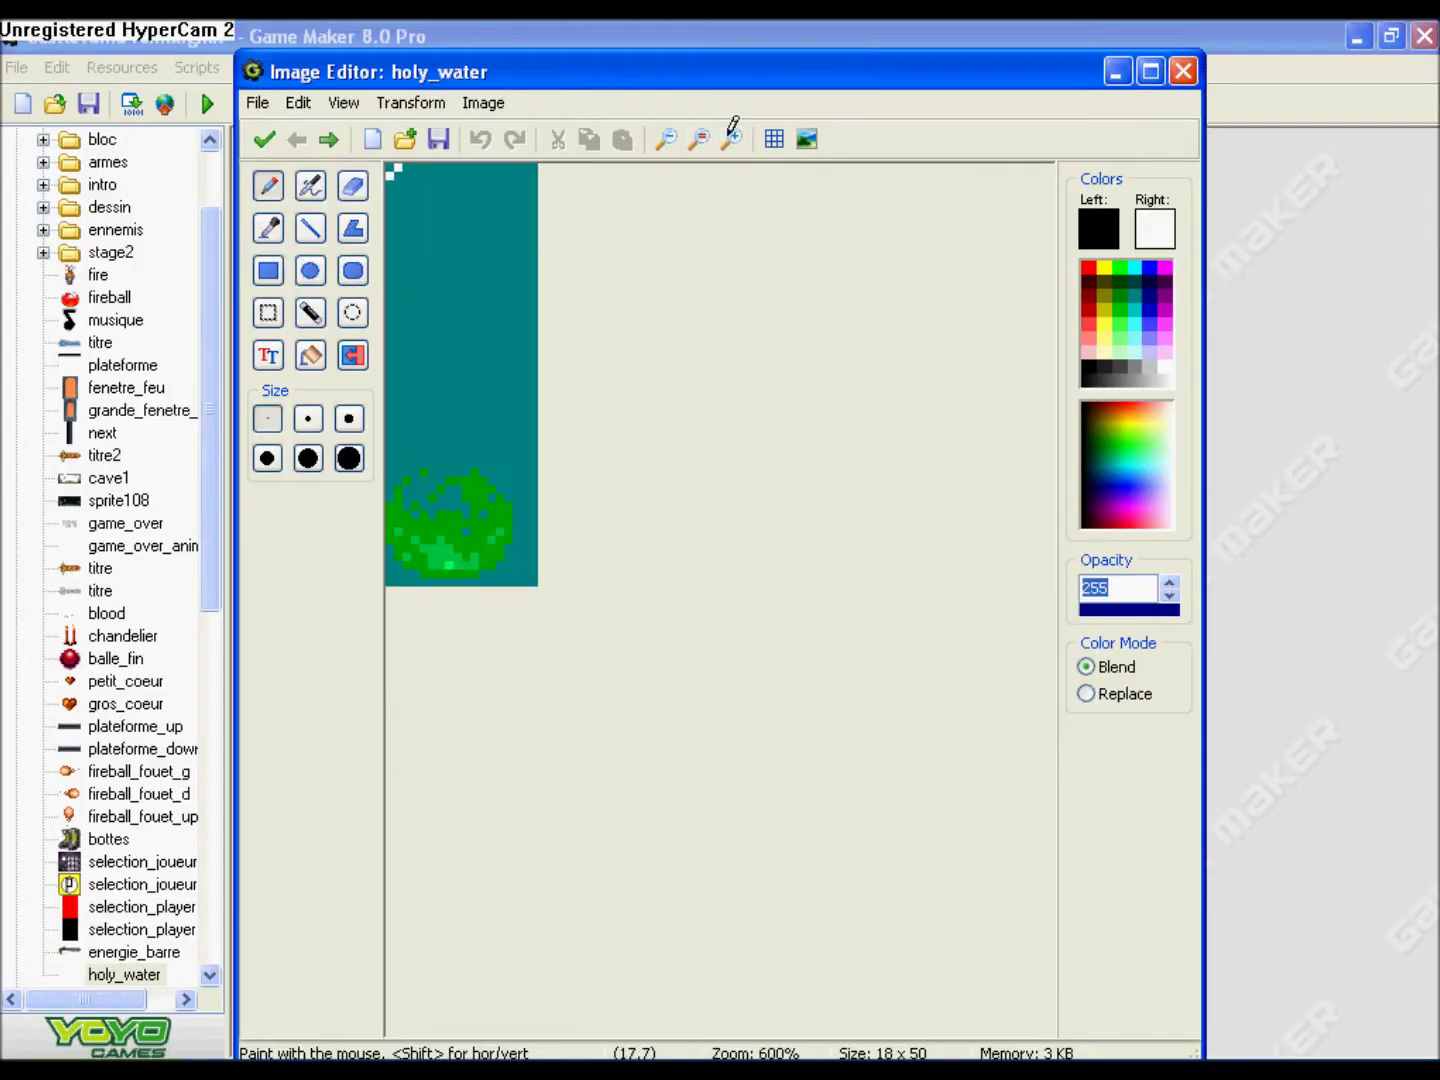
pyautogui.click(311, 356)
pyautogui.click(266, 238)
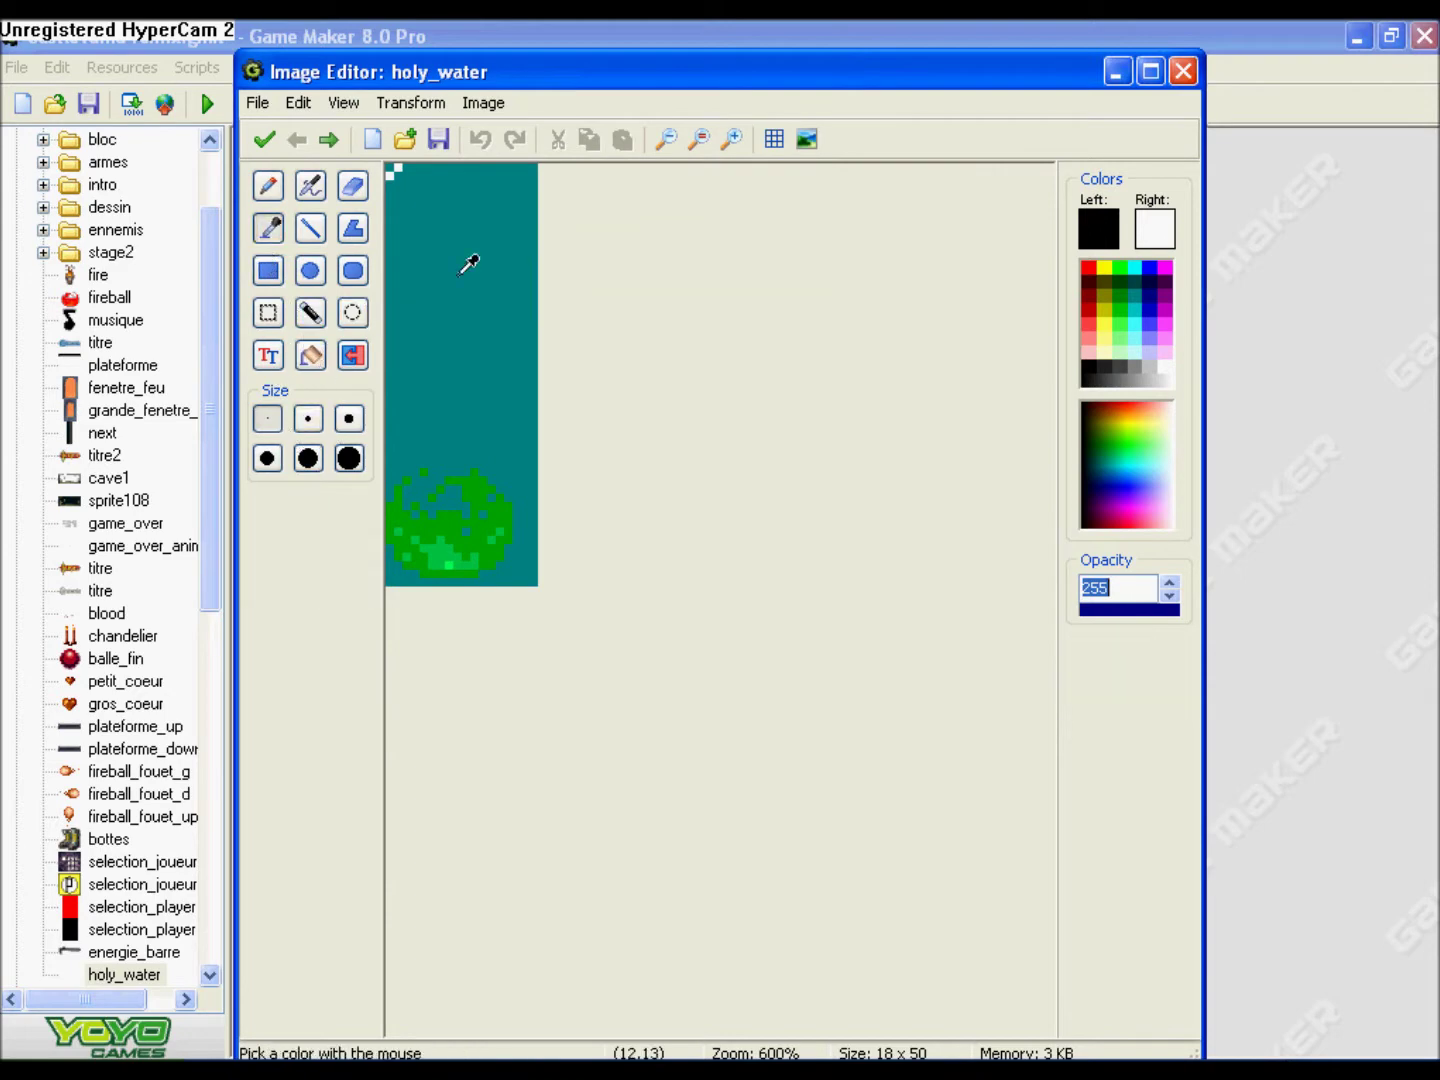
pyautogui.click(460, 301)
pyautogui.click(311, 185)
pyautogui.click(393, 168)
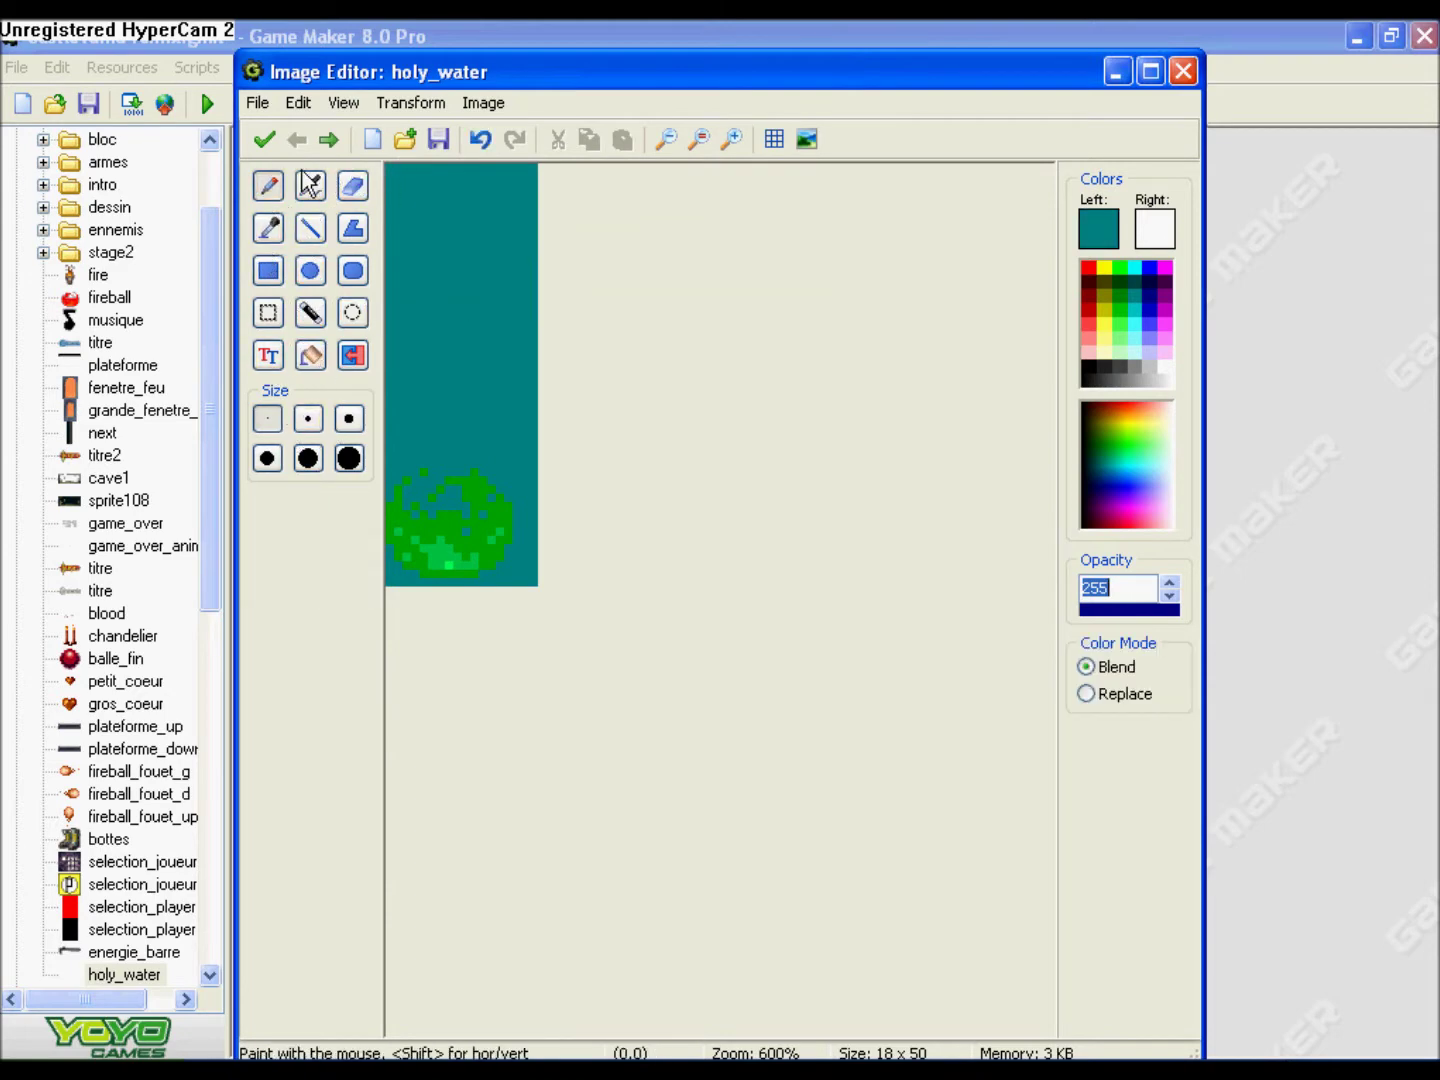
pyautogui.click(265, 139)
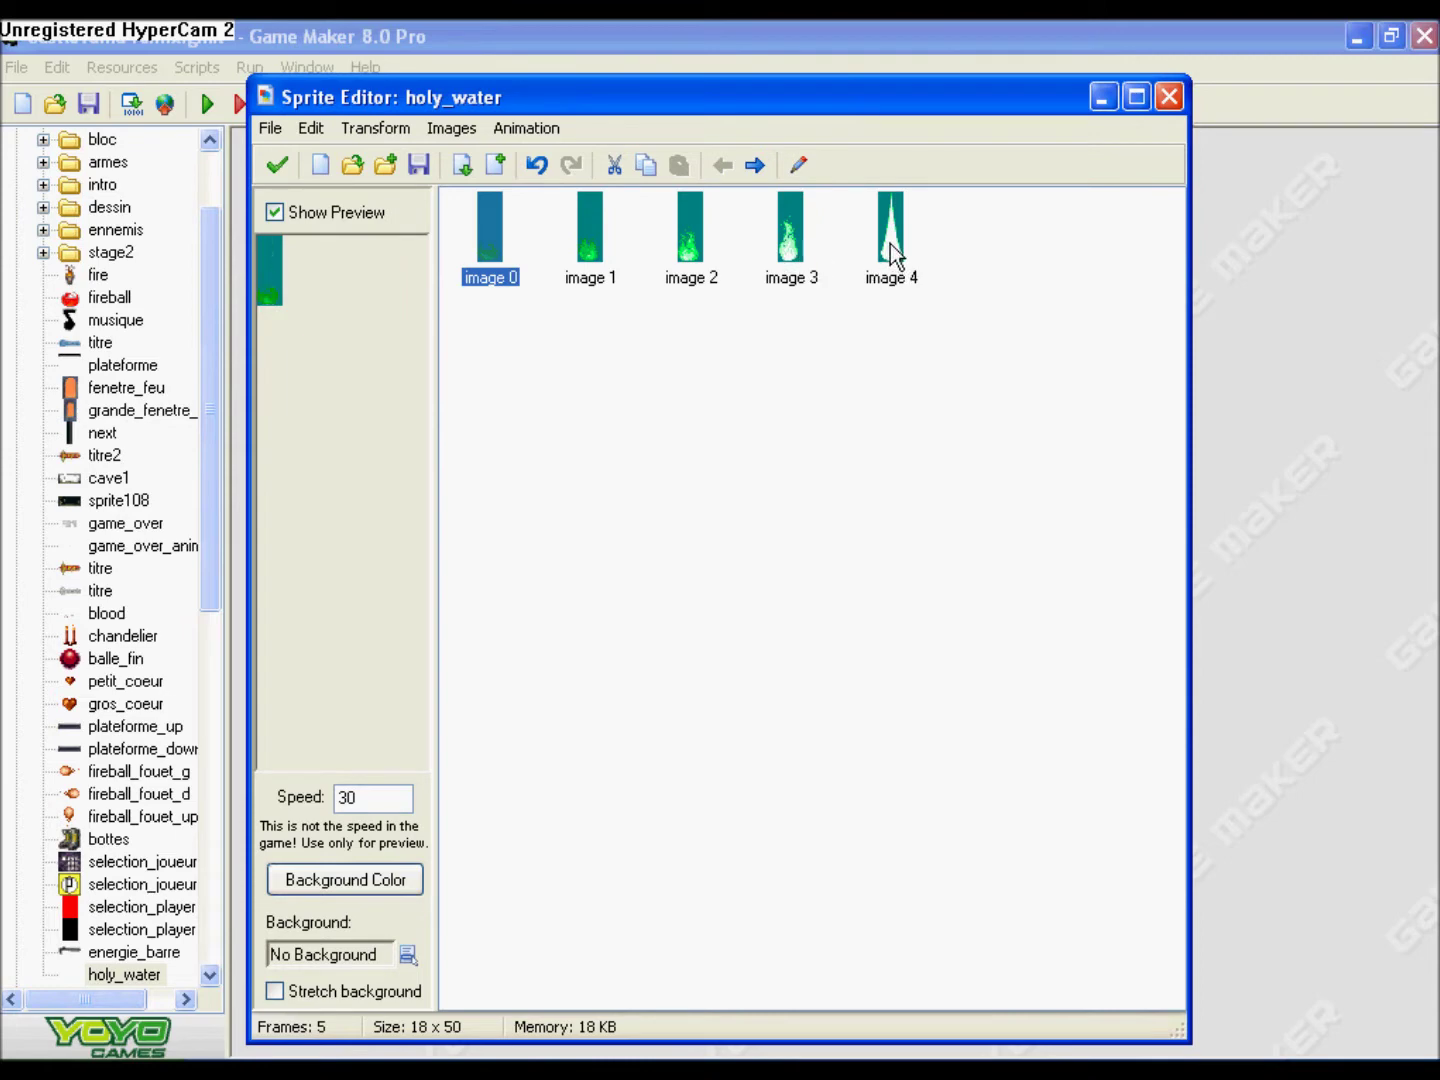
# - Make the teal background colour transparent in all images of the sprite with tolerance 0
pyautogui.click(451, 128)
pyautogui.click(481, 400)
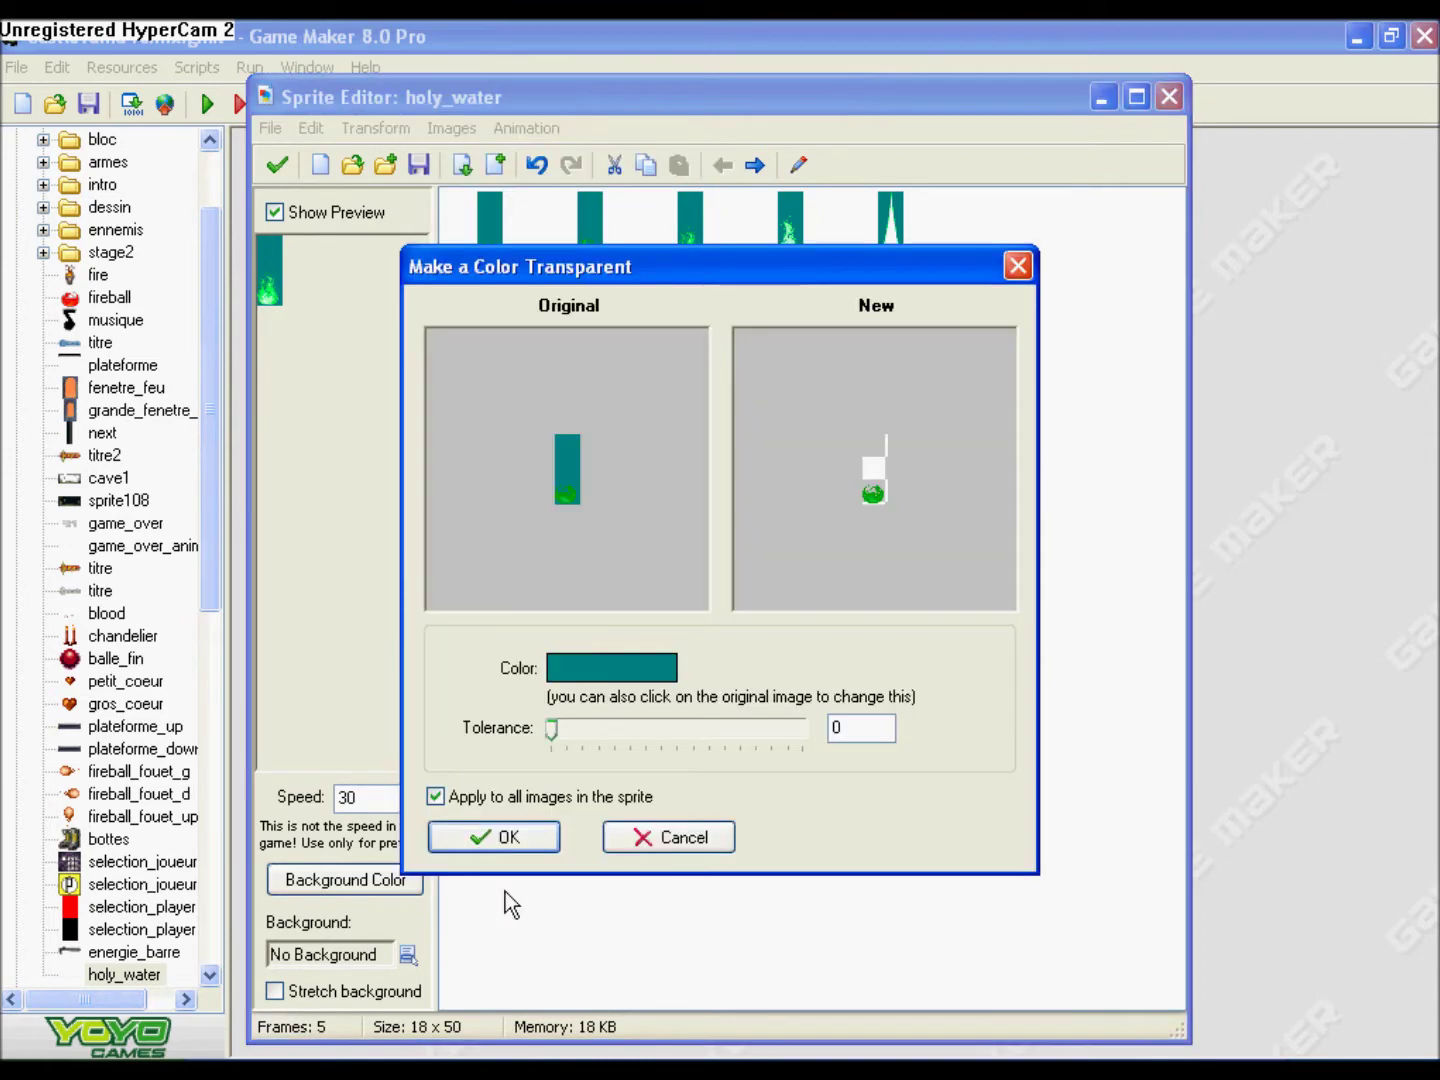
pyautogui.click(501, 830)
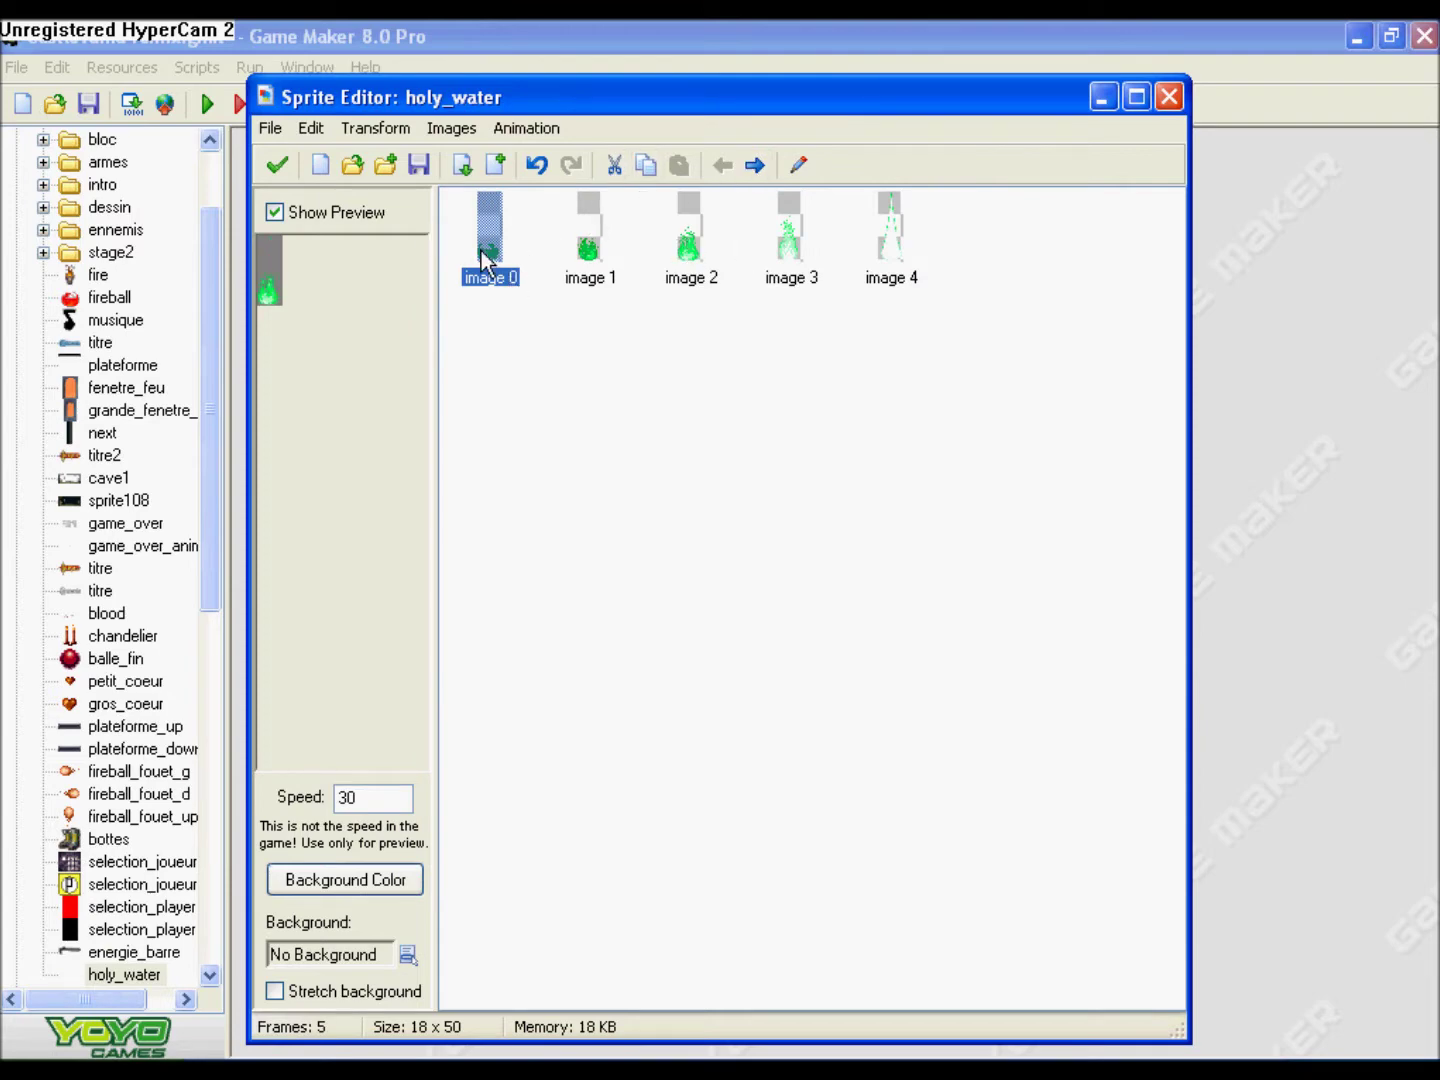
# - Duplicate image 0 and move the copy to the end of the animation
pyautogui.click(648, 166)
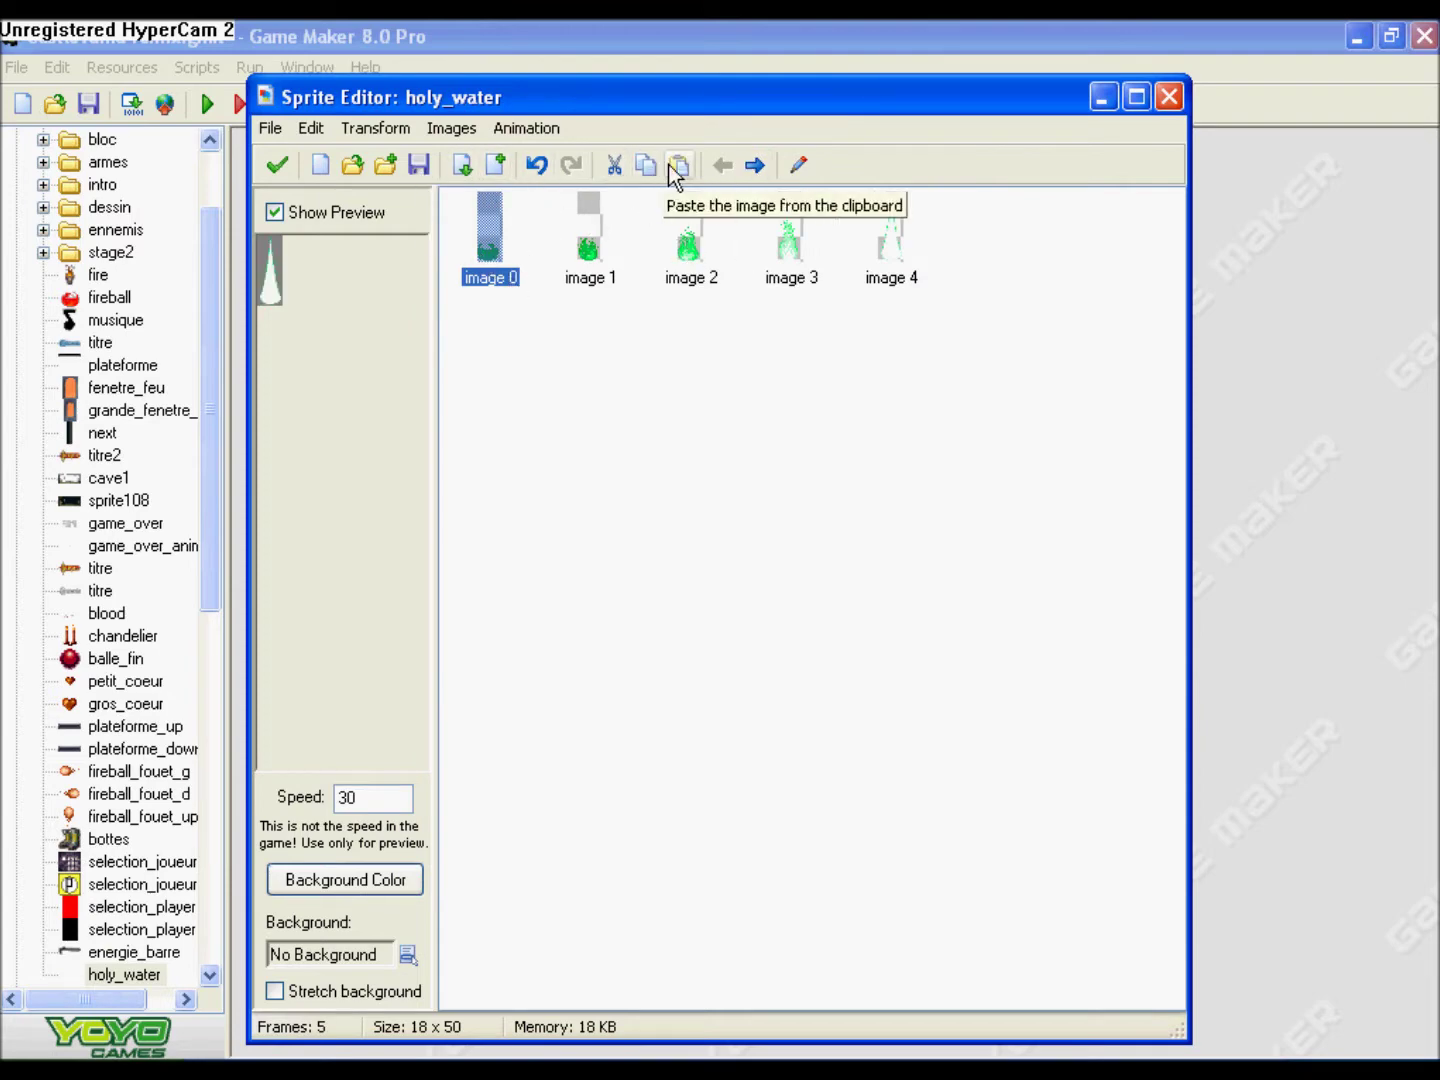
pyautogui.click(679, 166)
pyautogui.click(755, 165)
pyautogui.click(755, 166)
pyautogui.click(755, 166)
pyautogui.click(755, 165)
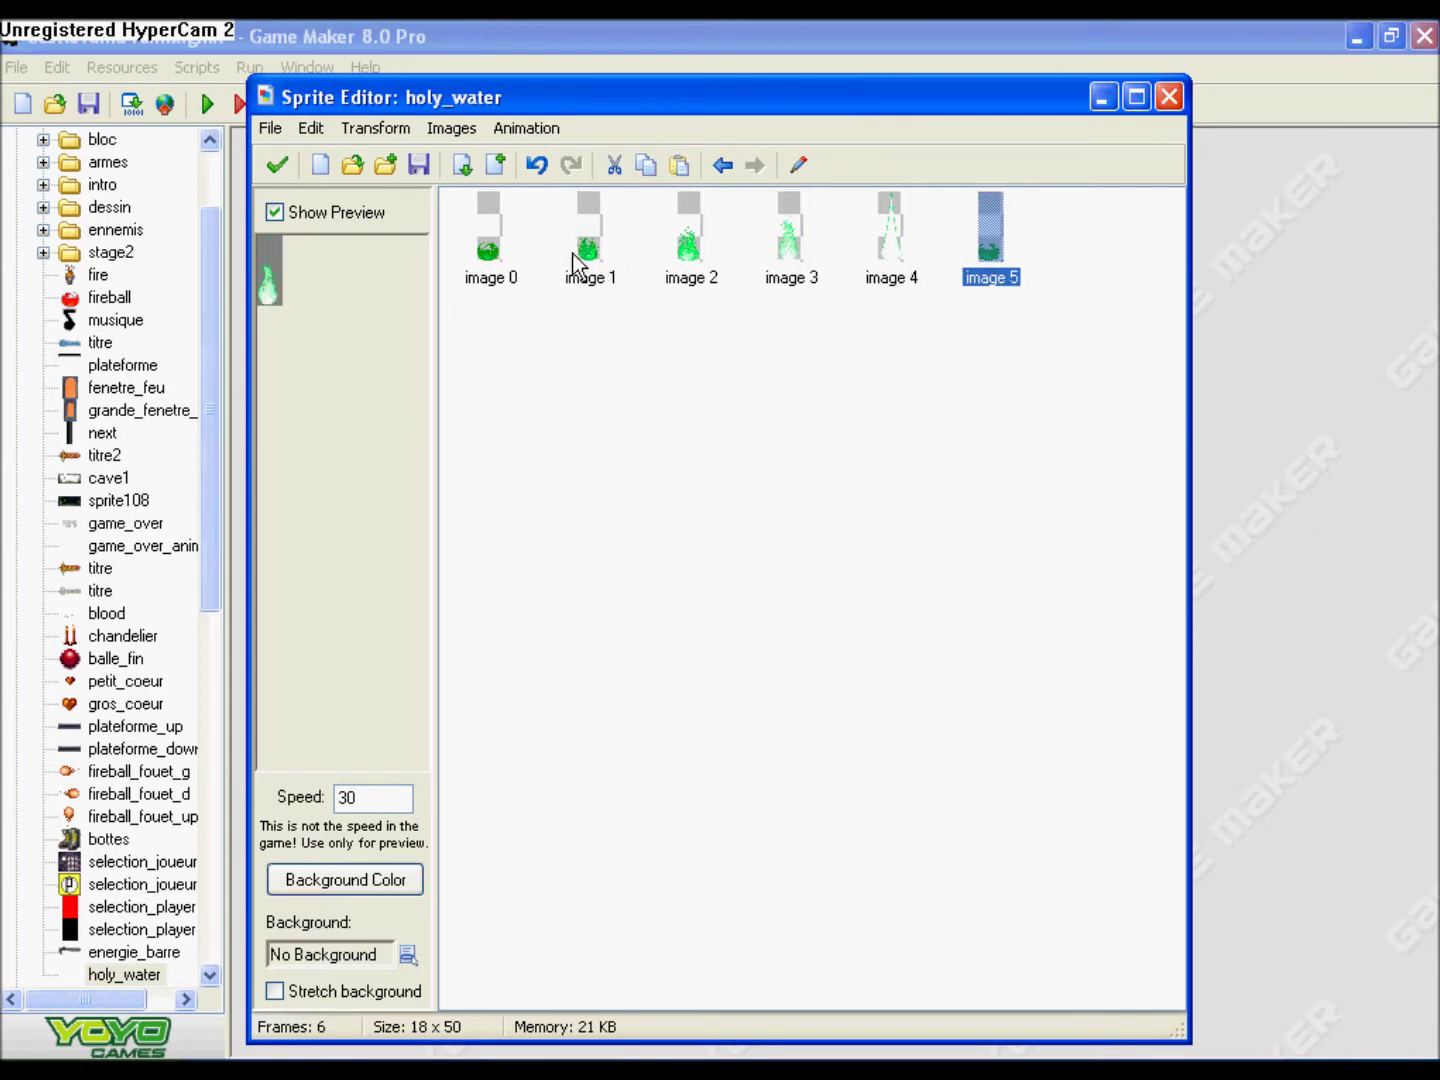
# - Duplicate image 1 and move the copy to the end of the animation
pyautogui.click(585, 262)
pyautogui.click(648, 165)
pyautogui.click(680, 165)
pyautogui.click(751, 166)
pyautogui.click(752, 166)
pyautogui.click(752, 166)
pyautogui.click(752, 165)
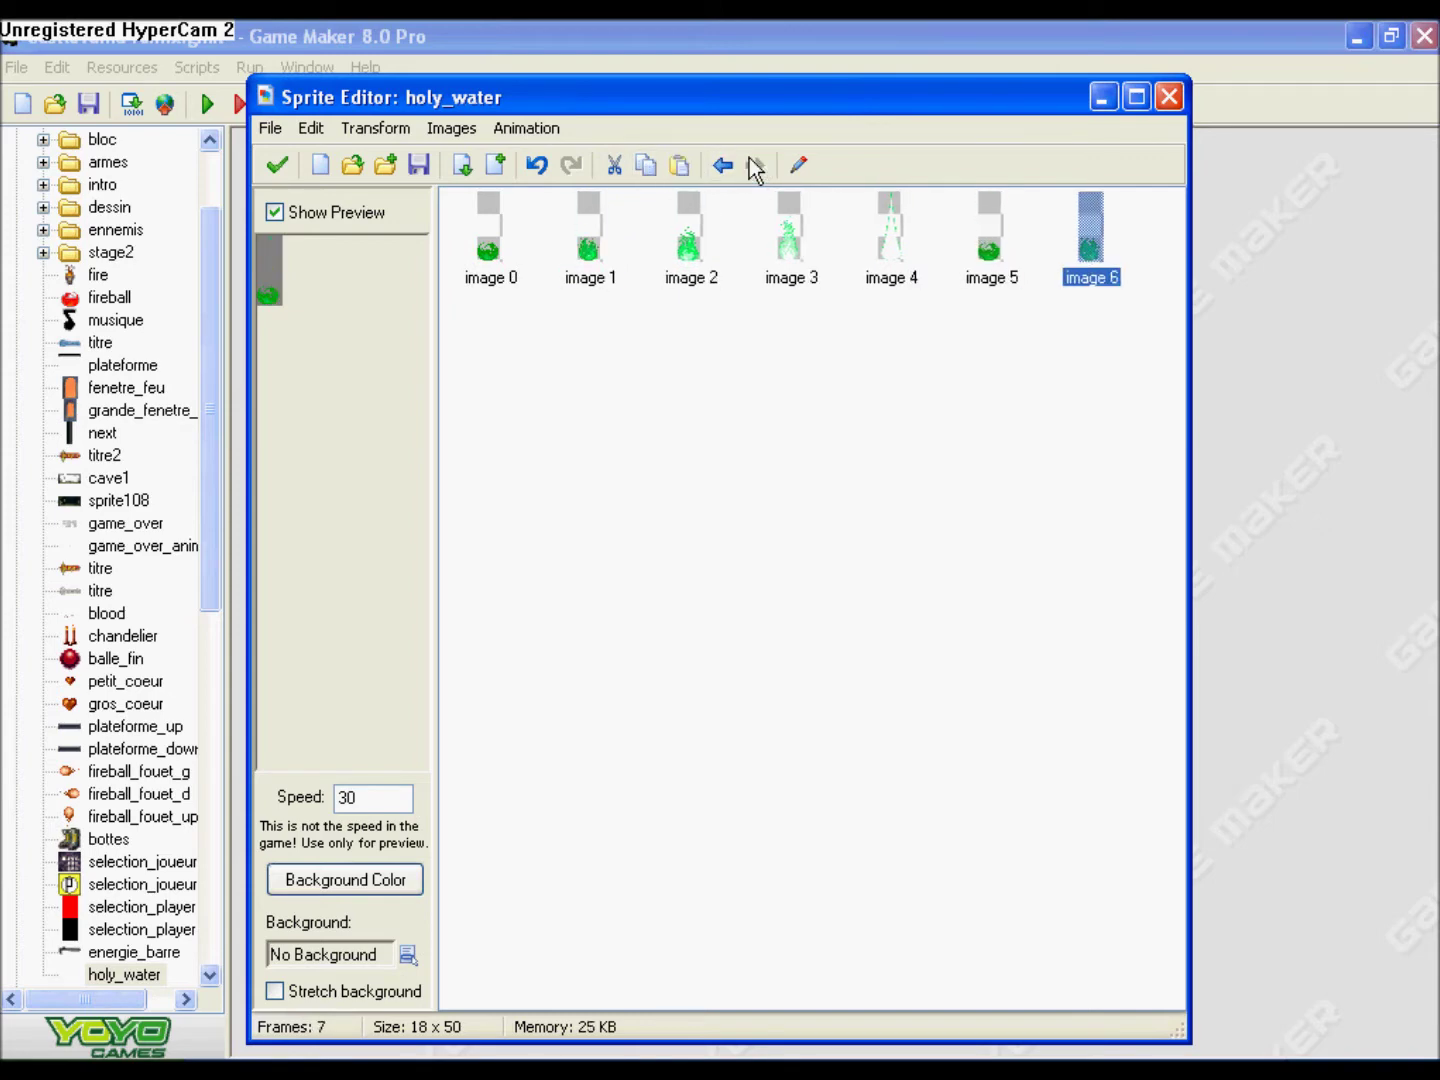
# - Duplicate image 2 and move the copy to the end of the animation
pyautogui.click(692, 240)
pyautogui.click(680, 166)
pyautogui.click(755, 165)
pyautogui.click(755, 165)
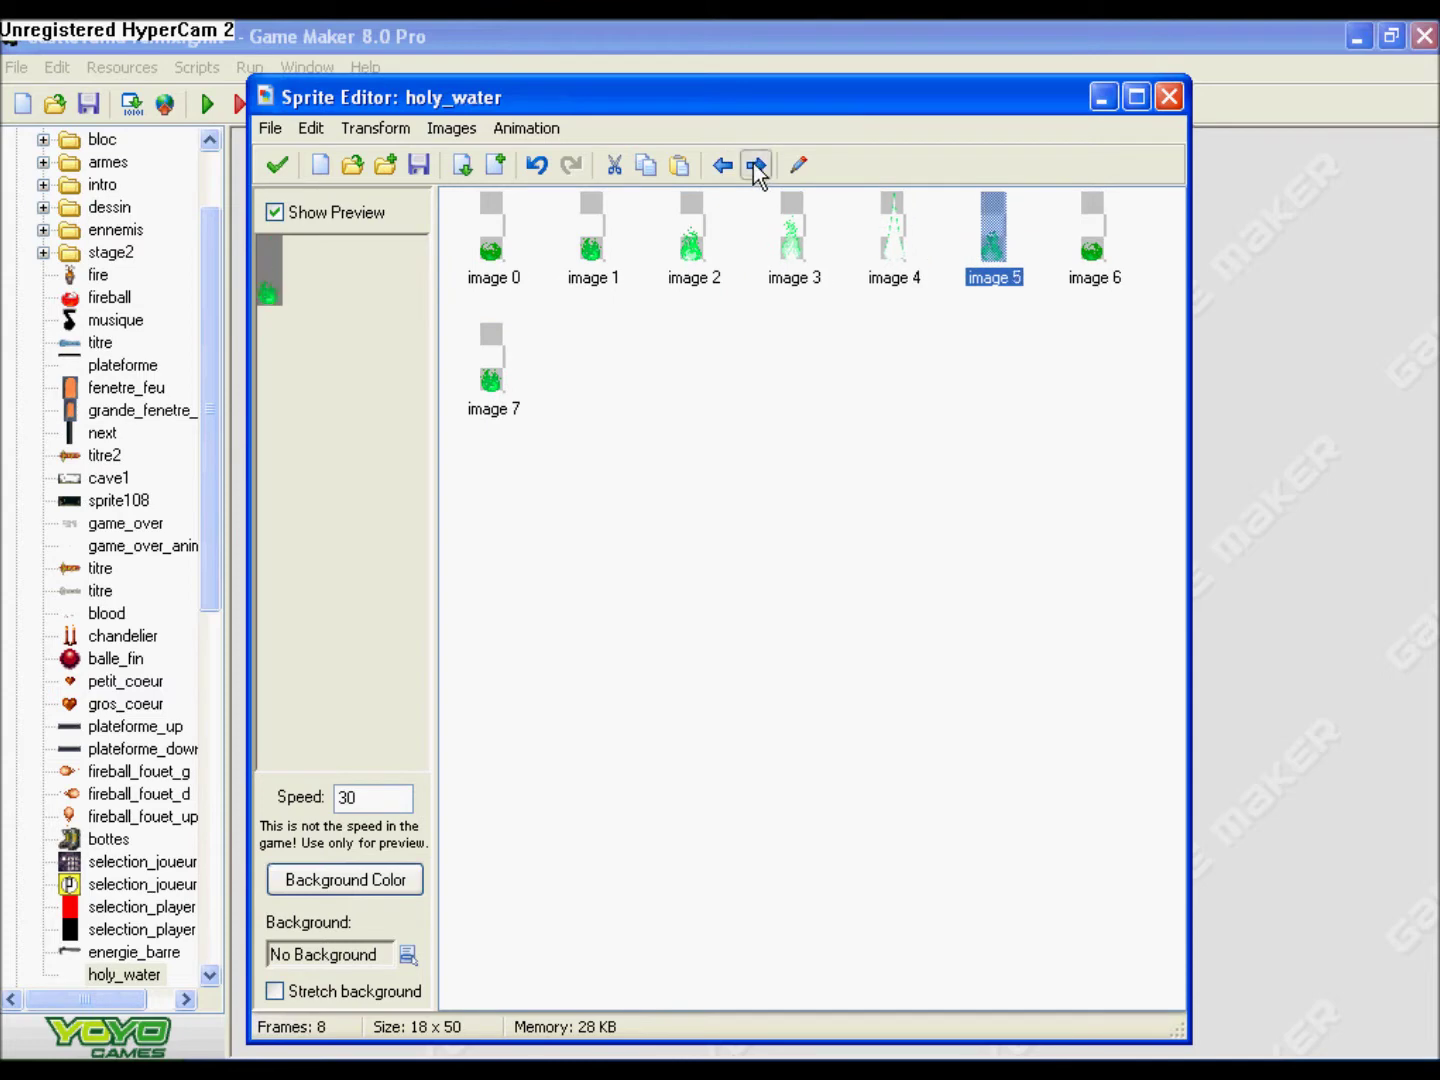
pyautogui.click(755, 165)
pyautogui.click(755, 166)
# - Duplicate image 3 and move the copy to the end of the animation
pyautogui.click(790, 239)
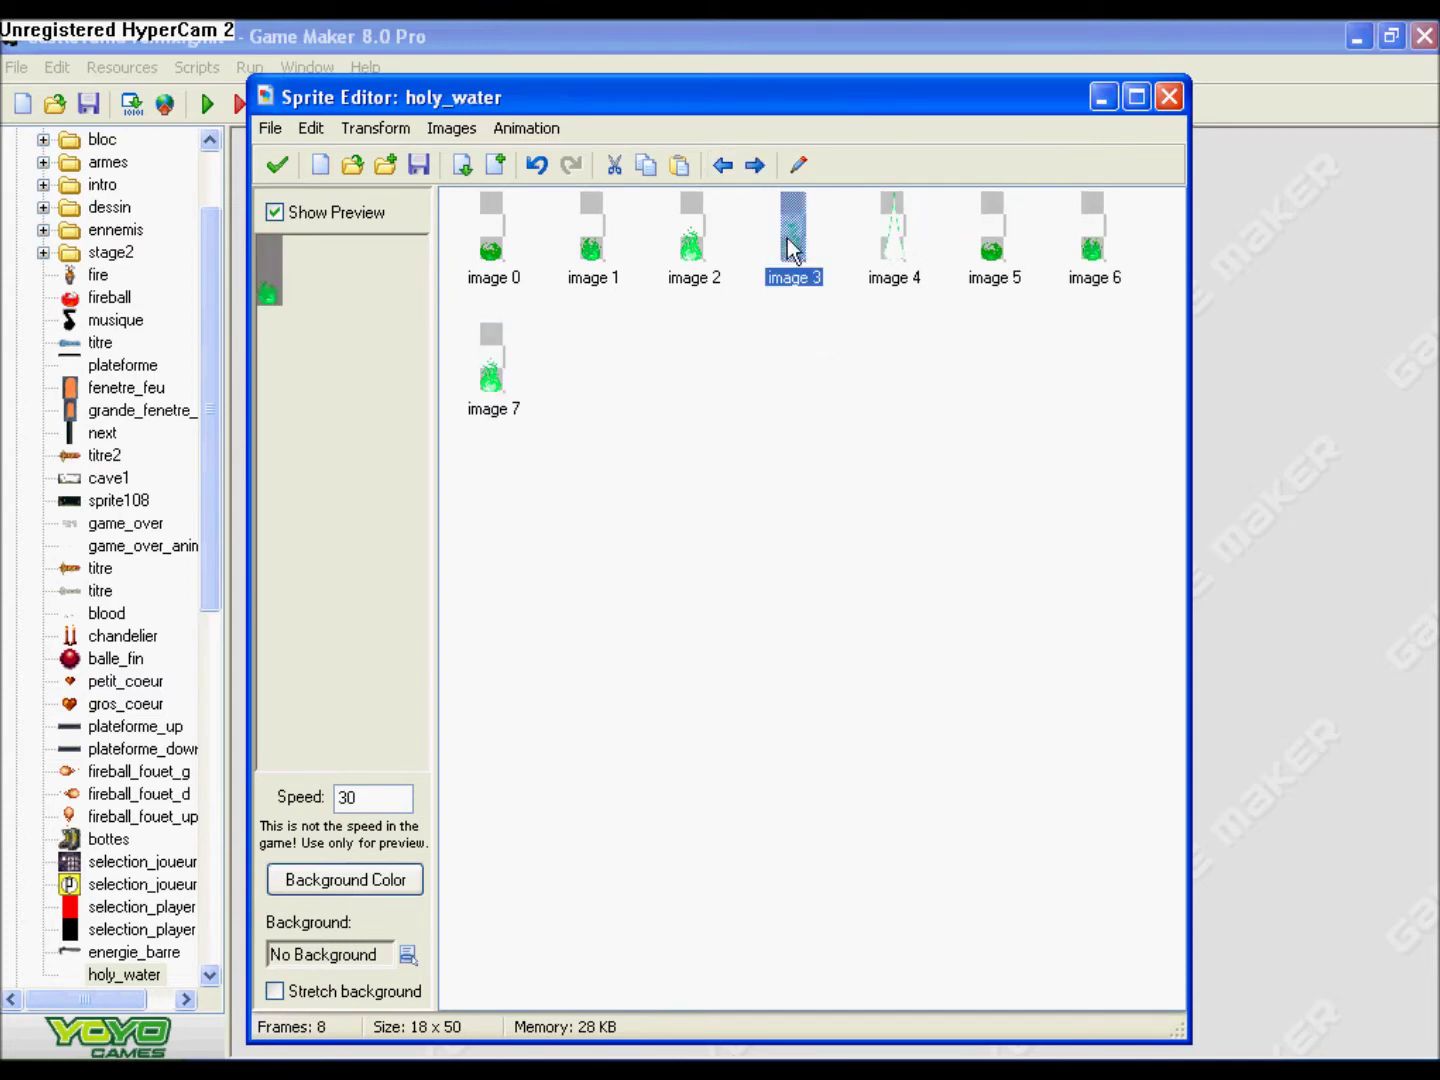
pyautogui.click(680, 165)
pyautogui.click(755, 166)
pyautogui.click(755, 165)
pyautogui.click(755, 165)
pyautogui.click(756, 165)
pyautogui.click(756, 165)
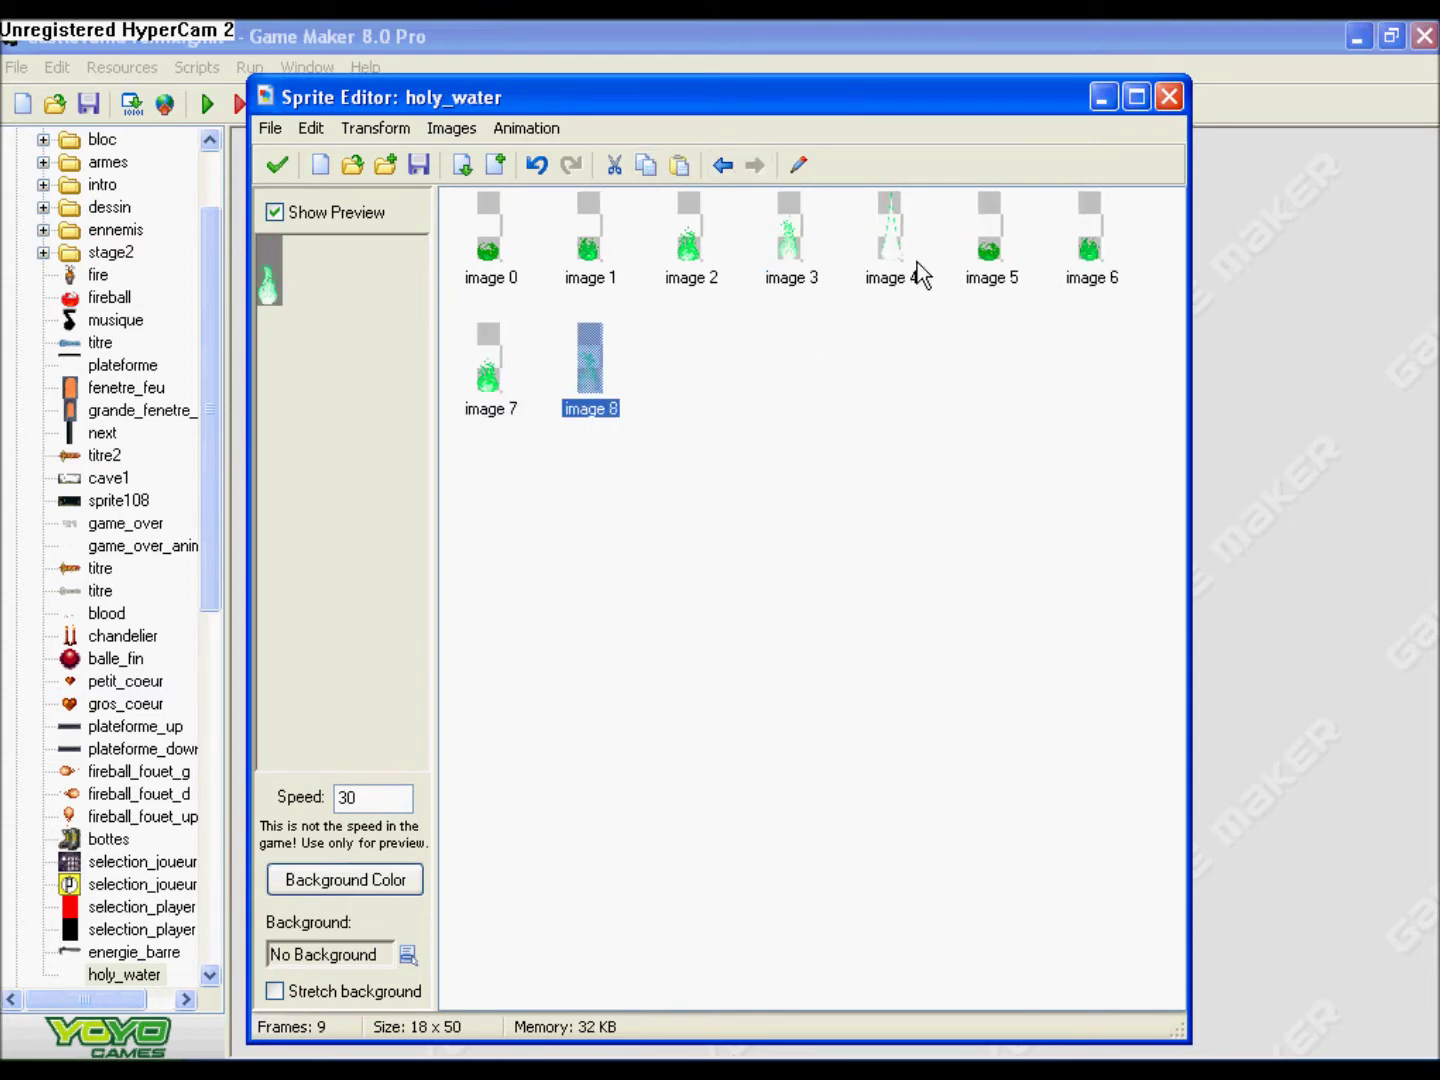
# - Reorder the four copied frames after image 4 so the flame shrinks from the tallest copy to the smallest
pyautogui.click(722, 165)
pyautogui.click(723, 165)
pyautogui.click(723, 165)
pyautogui.hotkey('ctrl', 'z')
pyautogui.hotkey('ctrl', 'z')
pyautogui.hotkey('ctrl', 'z')
pyautogui.click(723, 165)
pyautogui.click(722, 165)
pyautogui.click(596, 379)
pyautogui.click(723, 167)
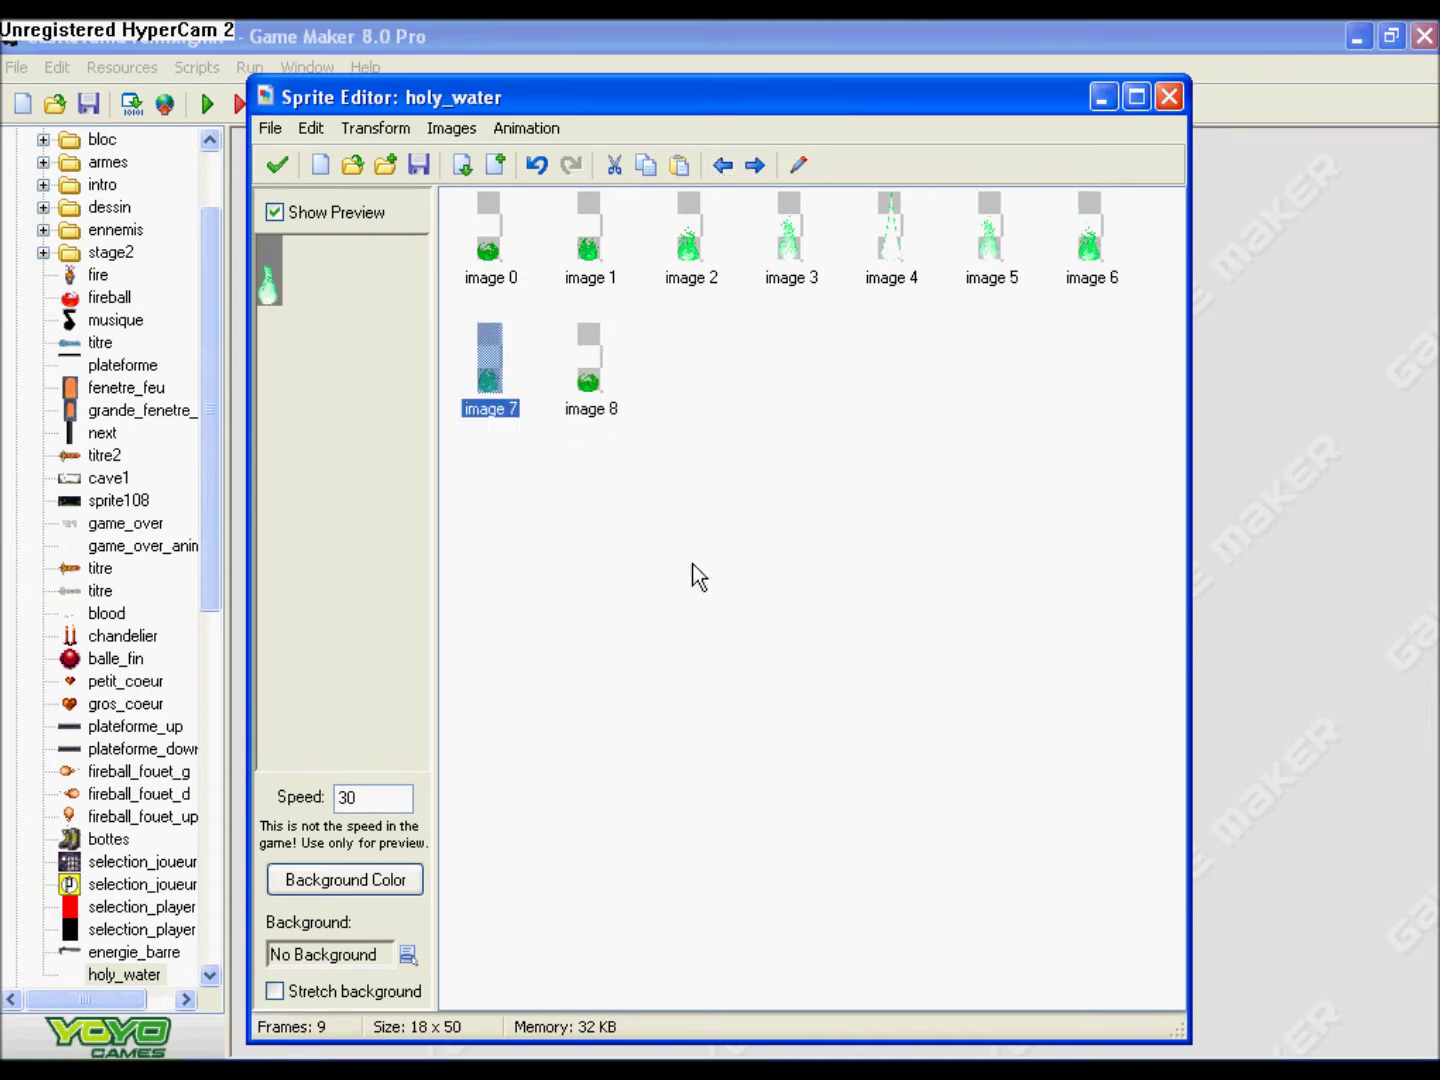
# - Duplicate every frame so each appears twice in a row, 18 frames in total, and accept the sprite
pyautogui.press('Home')
pyautogui.click(680, 166)
pyautogui.press('Right')
pyautogui.click(679, 165)
pyautogui.press('Right')
pyautogui.click(679, 165)
pyautogui.press('Right')
pyautogui.click(680, 165)
pyautogui.press('Right')
pyautogui.click(680, 165)
pyautogui.press('Right')
pyautogui.click(679, 165)
pyautogui.press('Right')
pyautogui.click(680, 166)
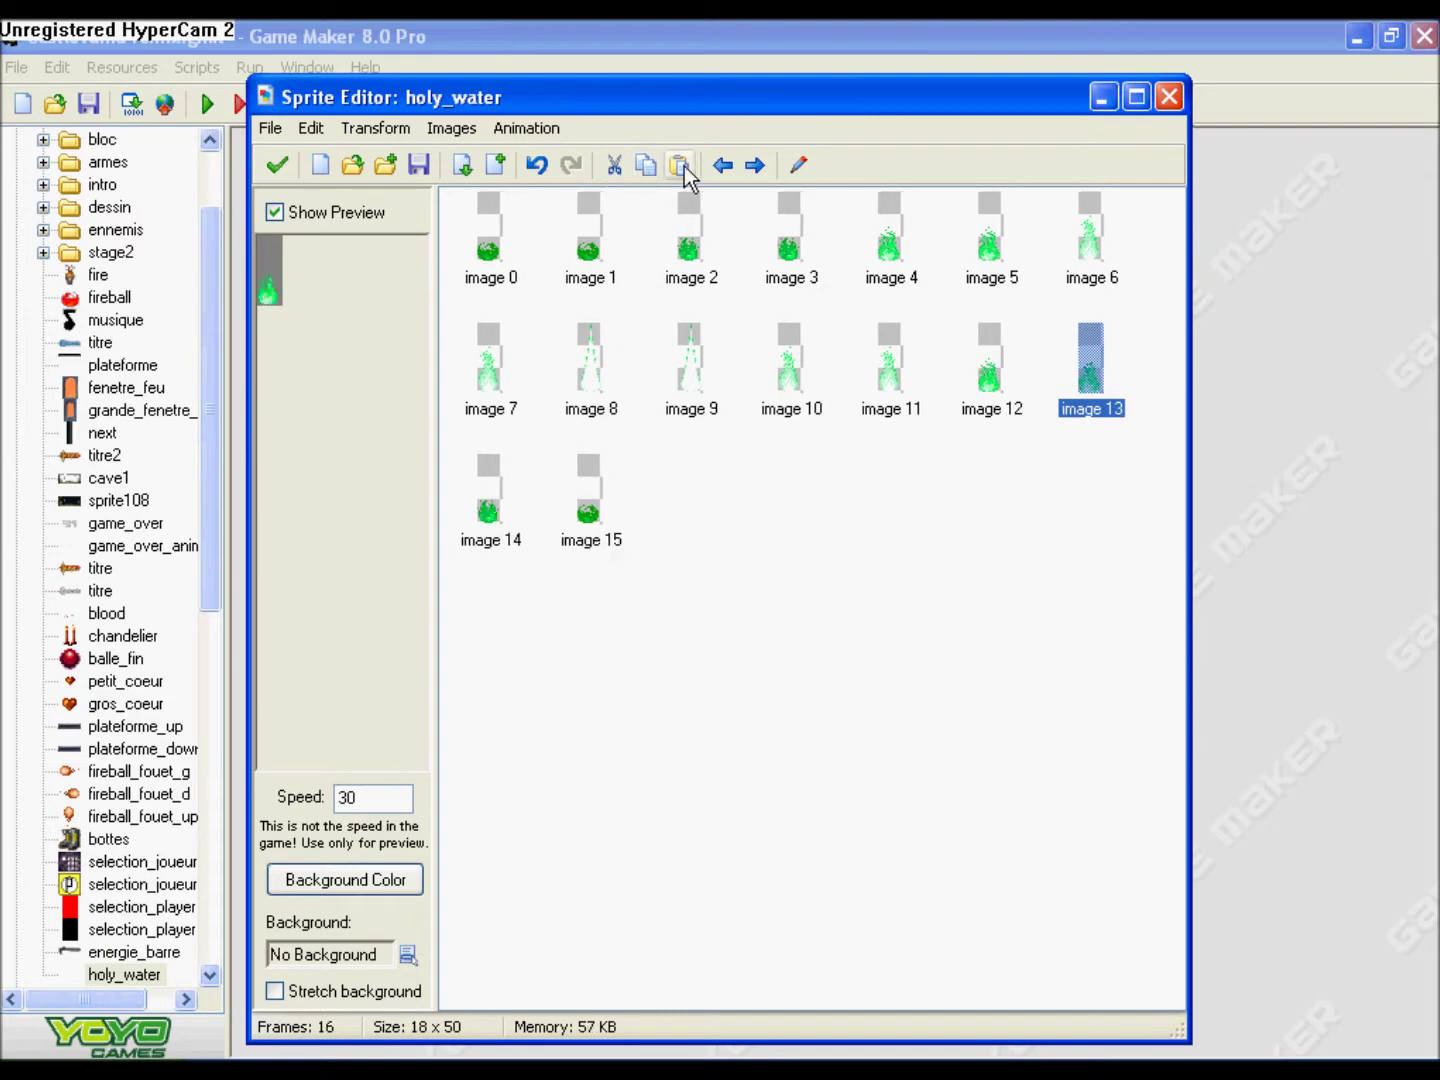
pyautogui.press('Right')
pyautogui.click(680, 165)
pyautogui.click(686, 488)
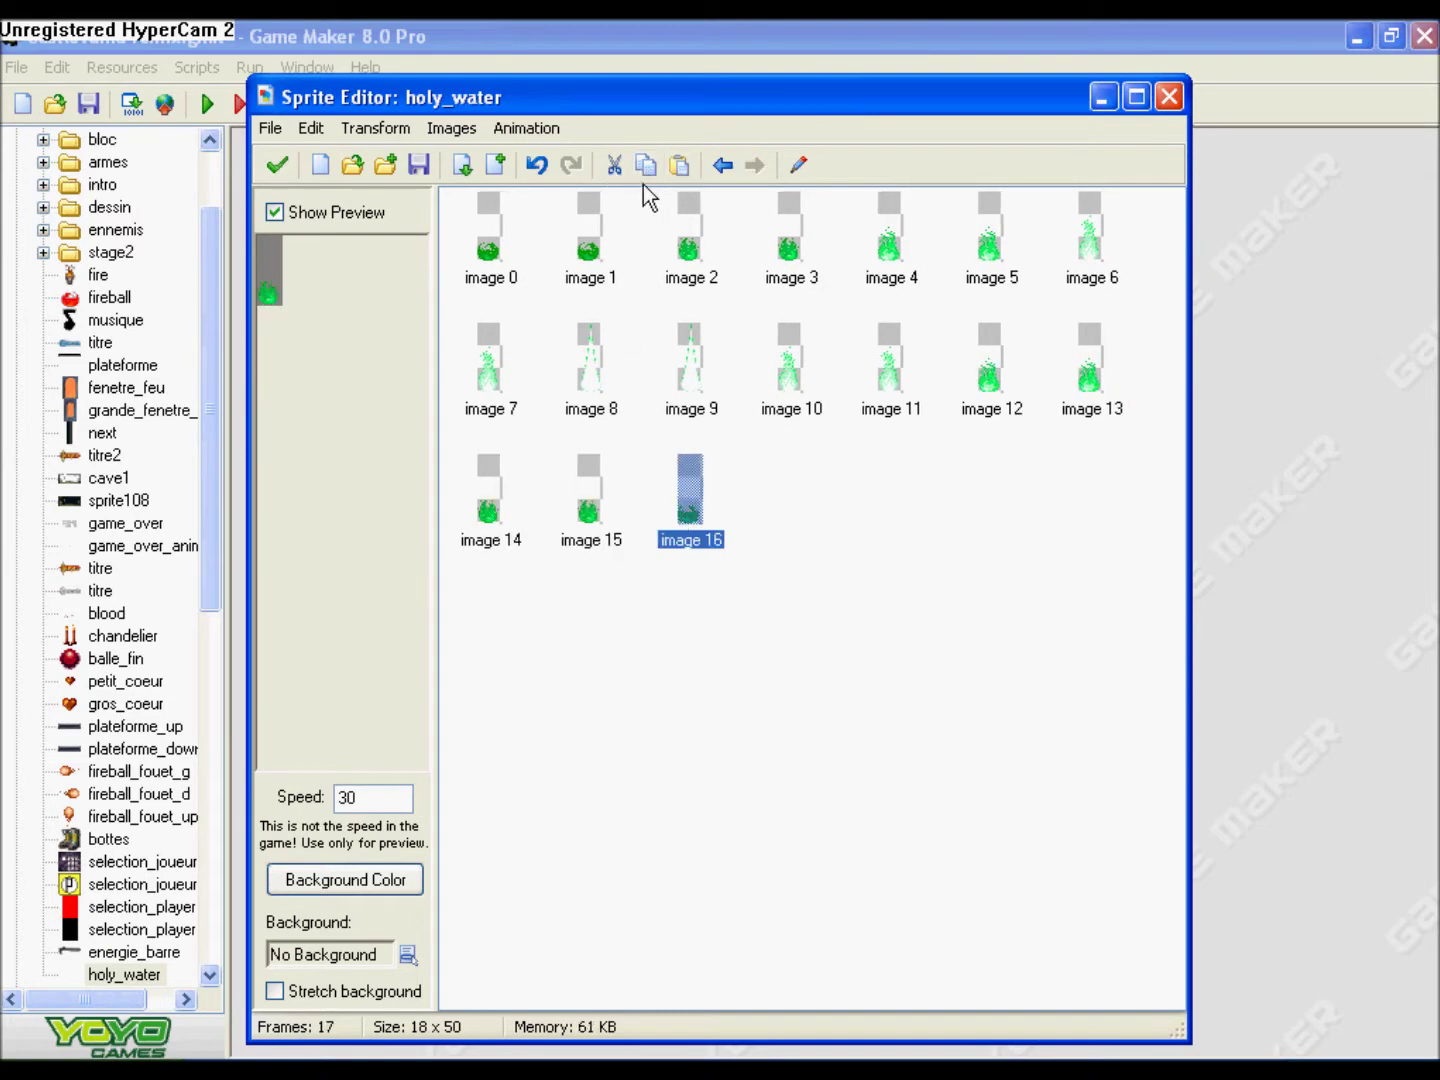
pyautogui.click(680, 165)
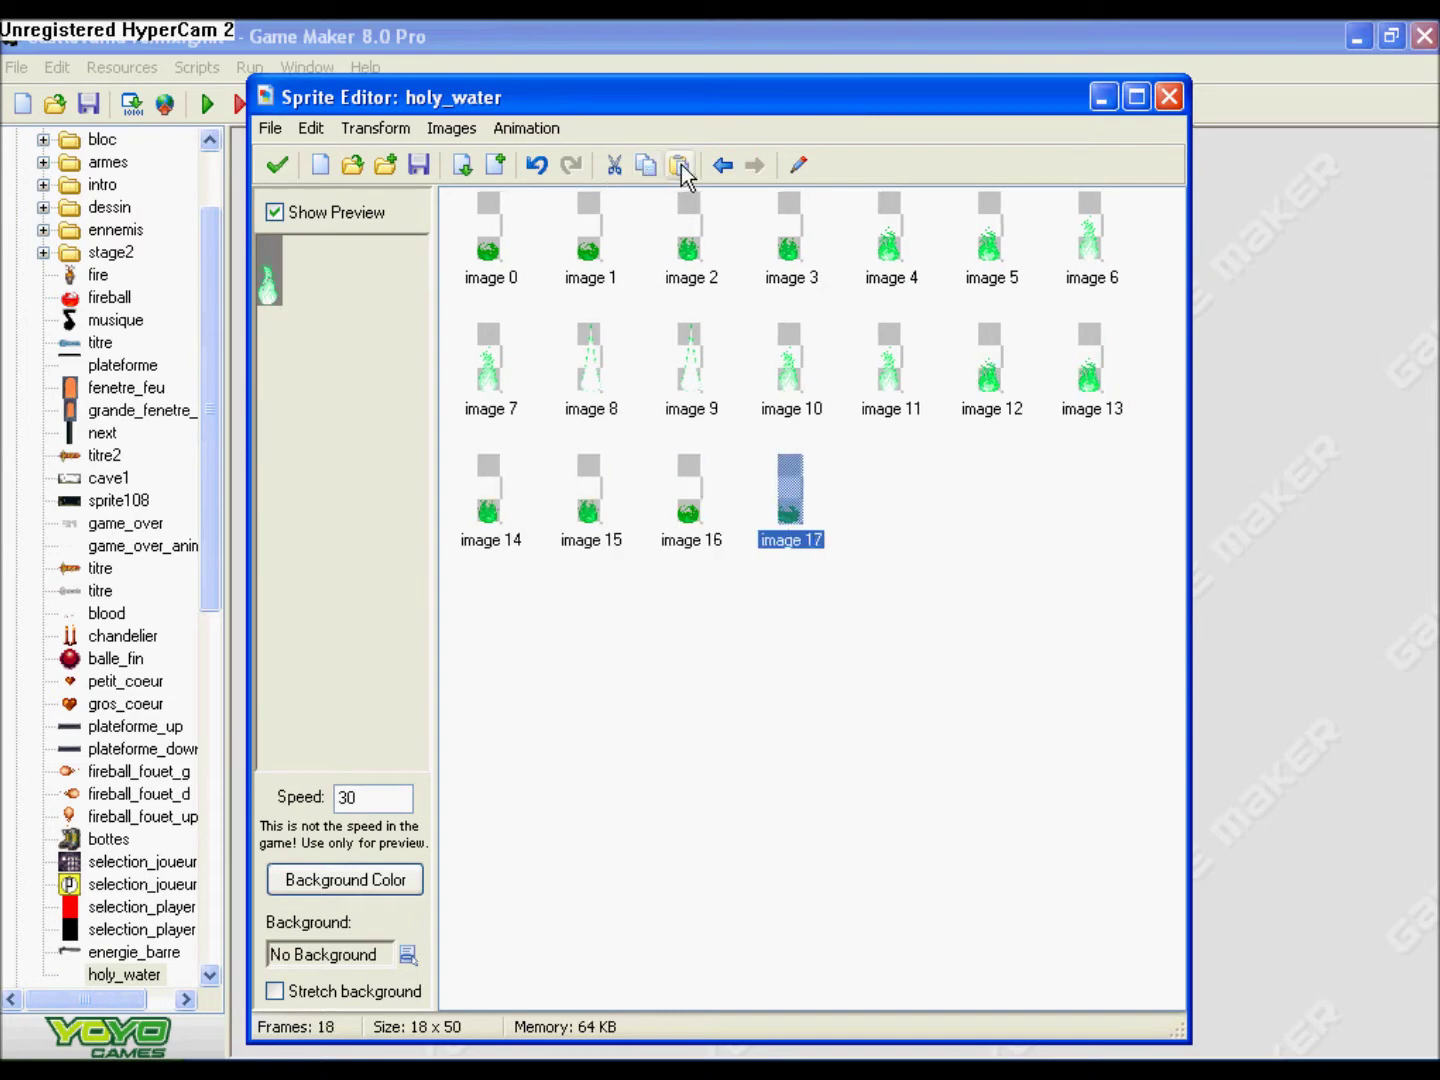
pyautogui.click(279, 167)
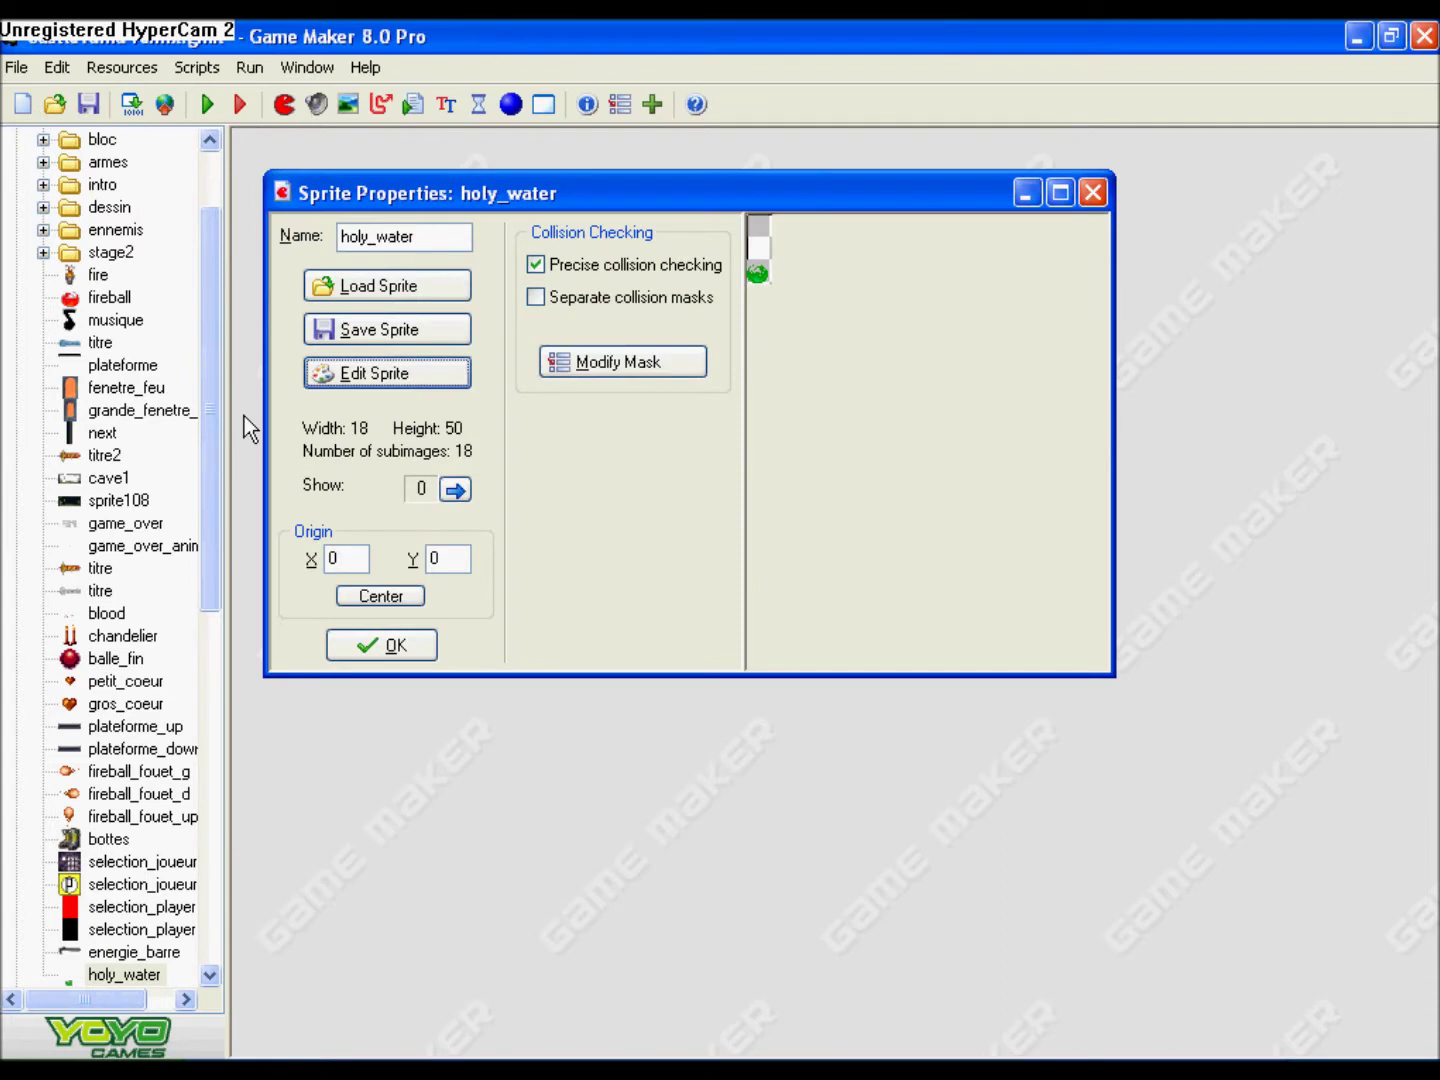
pyautogui.click(394, 644)
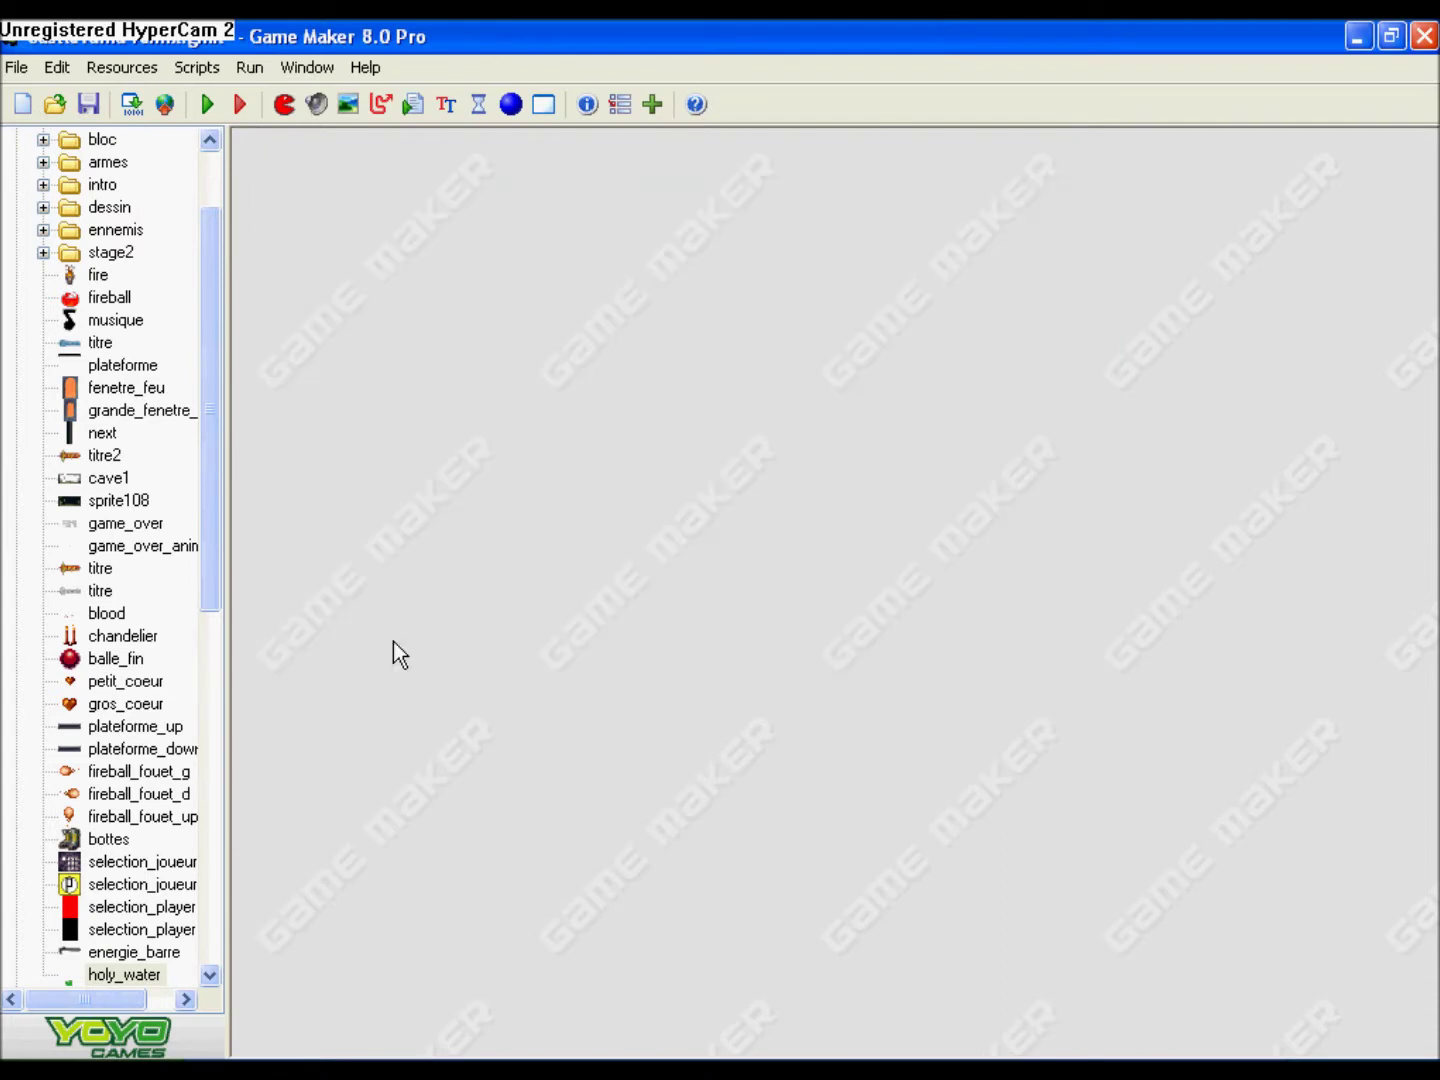
# - Rename the holy_water sprite to holy_water_flame
pyautogui.doubleClick(156, 977)
pyautogui.click(499, 277)
pyautogui.write('_water_flame')
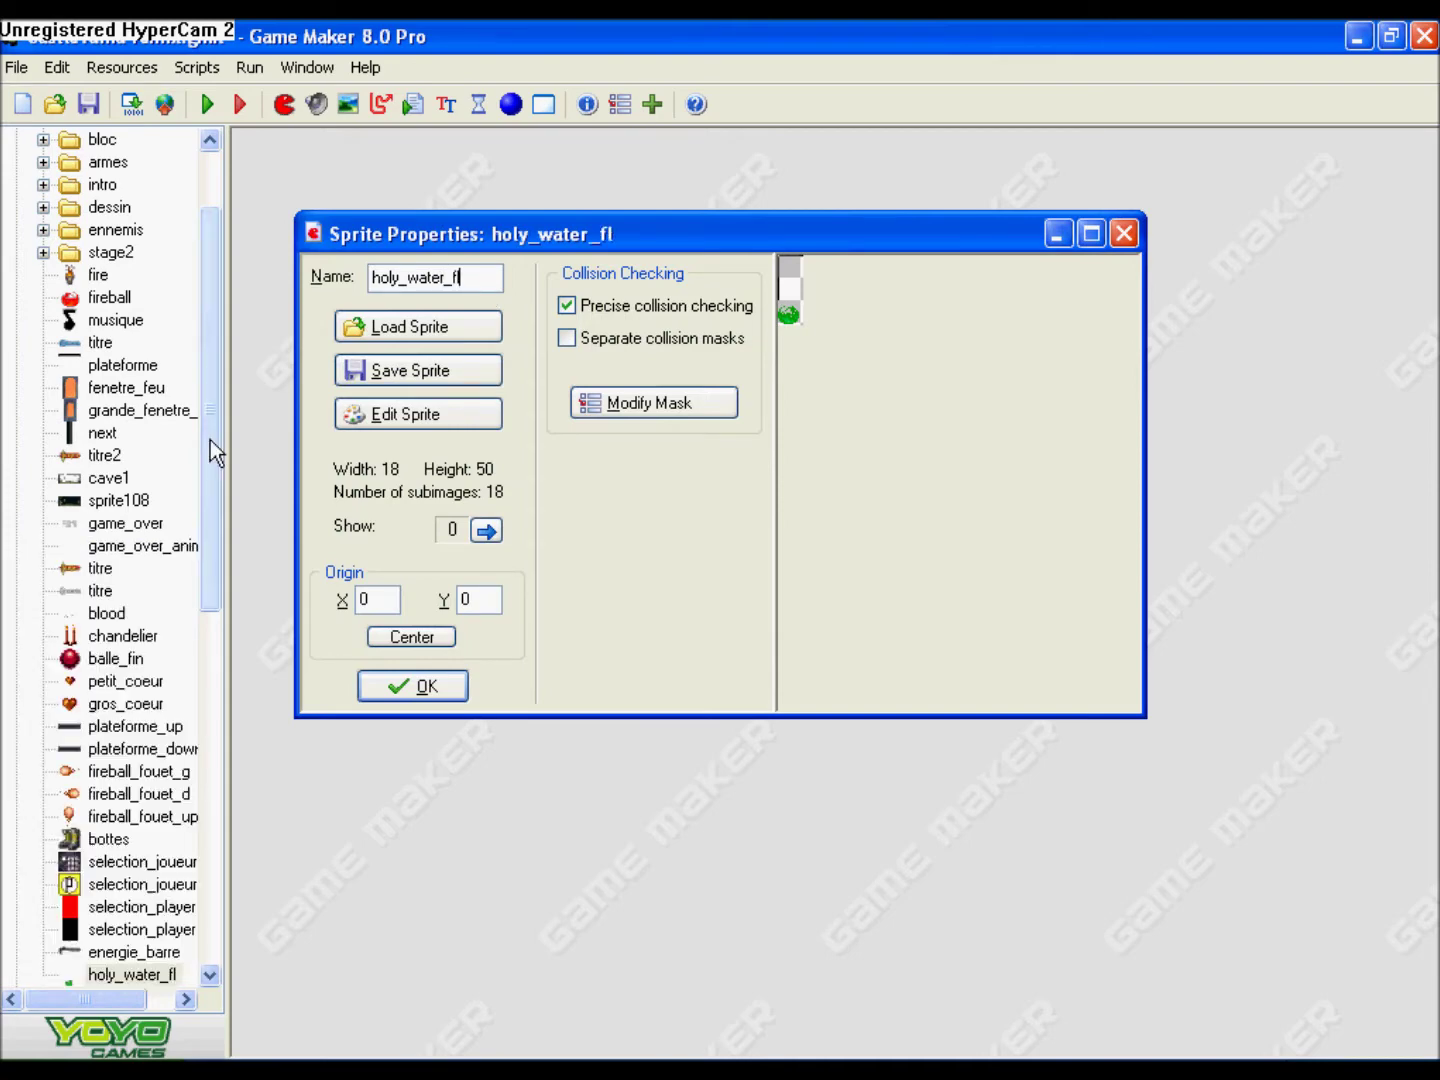
pyautogui.click(428, 688)
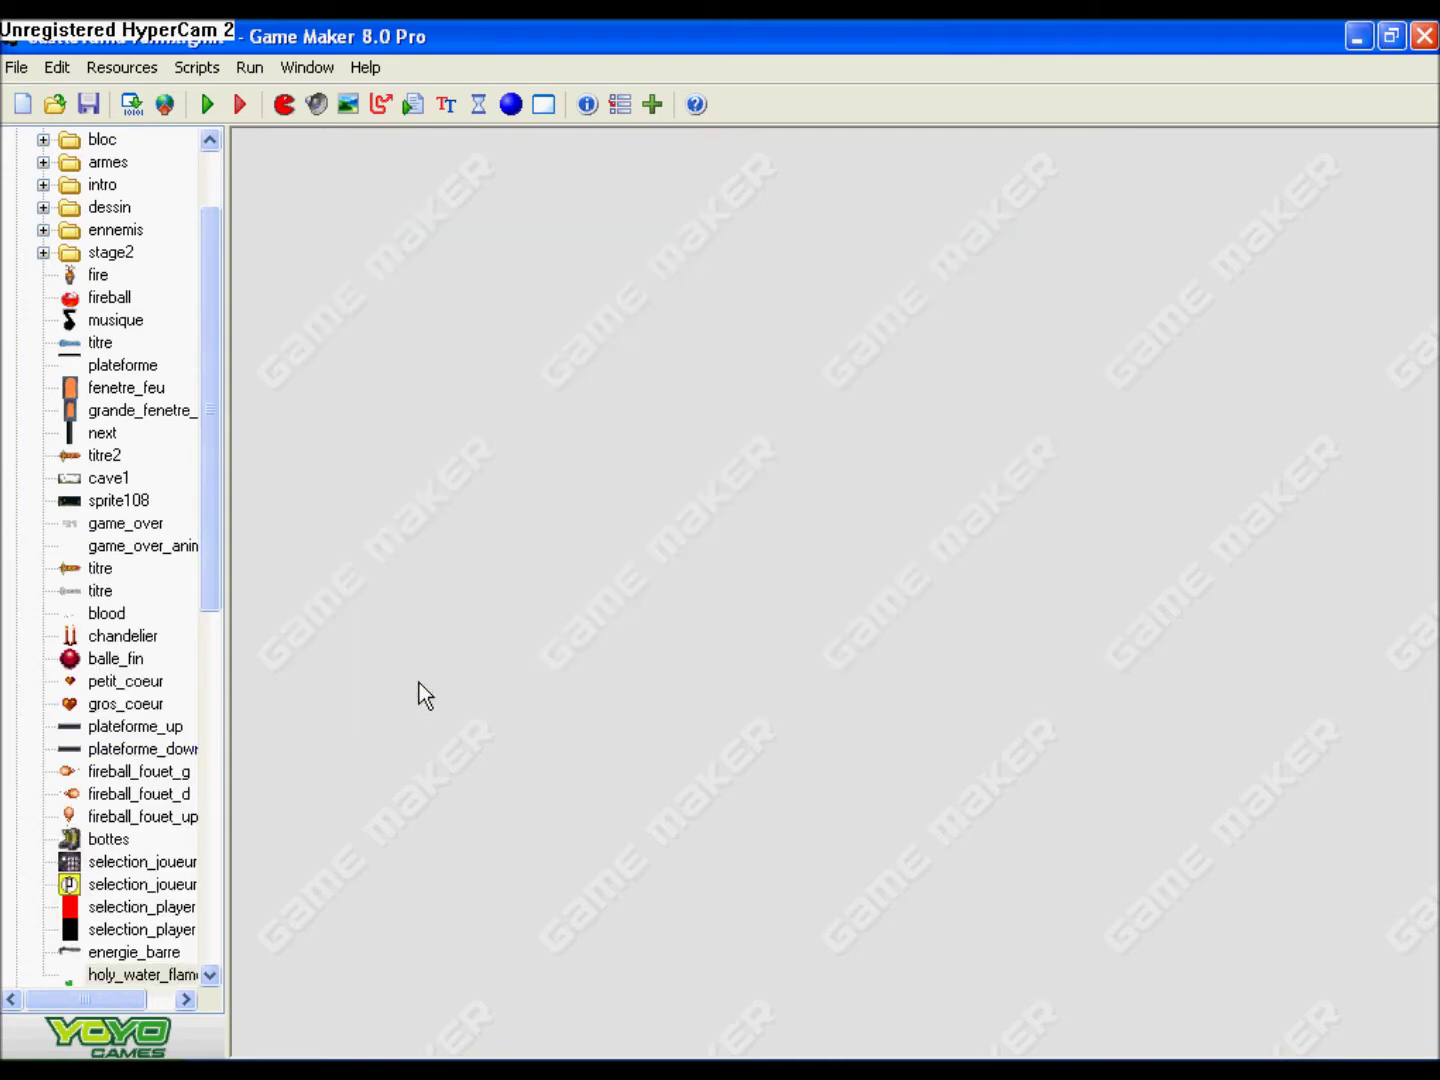
# - Create a new sprite named holy_water_bottle and load the Richter Belmont sheet to create it from a strip
pyautogui.click(283, 106)
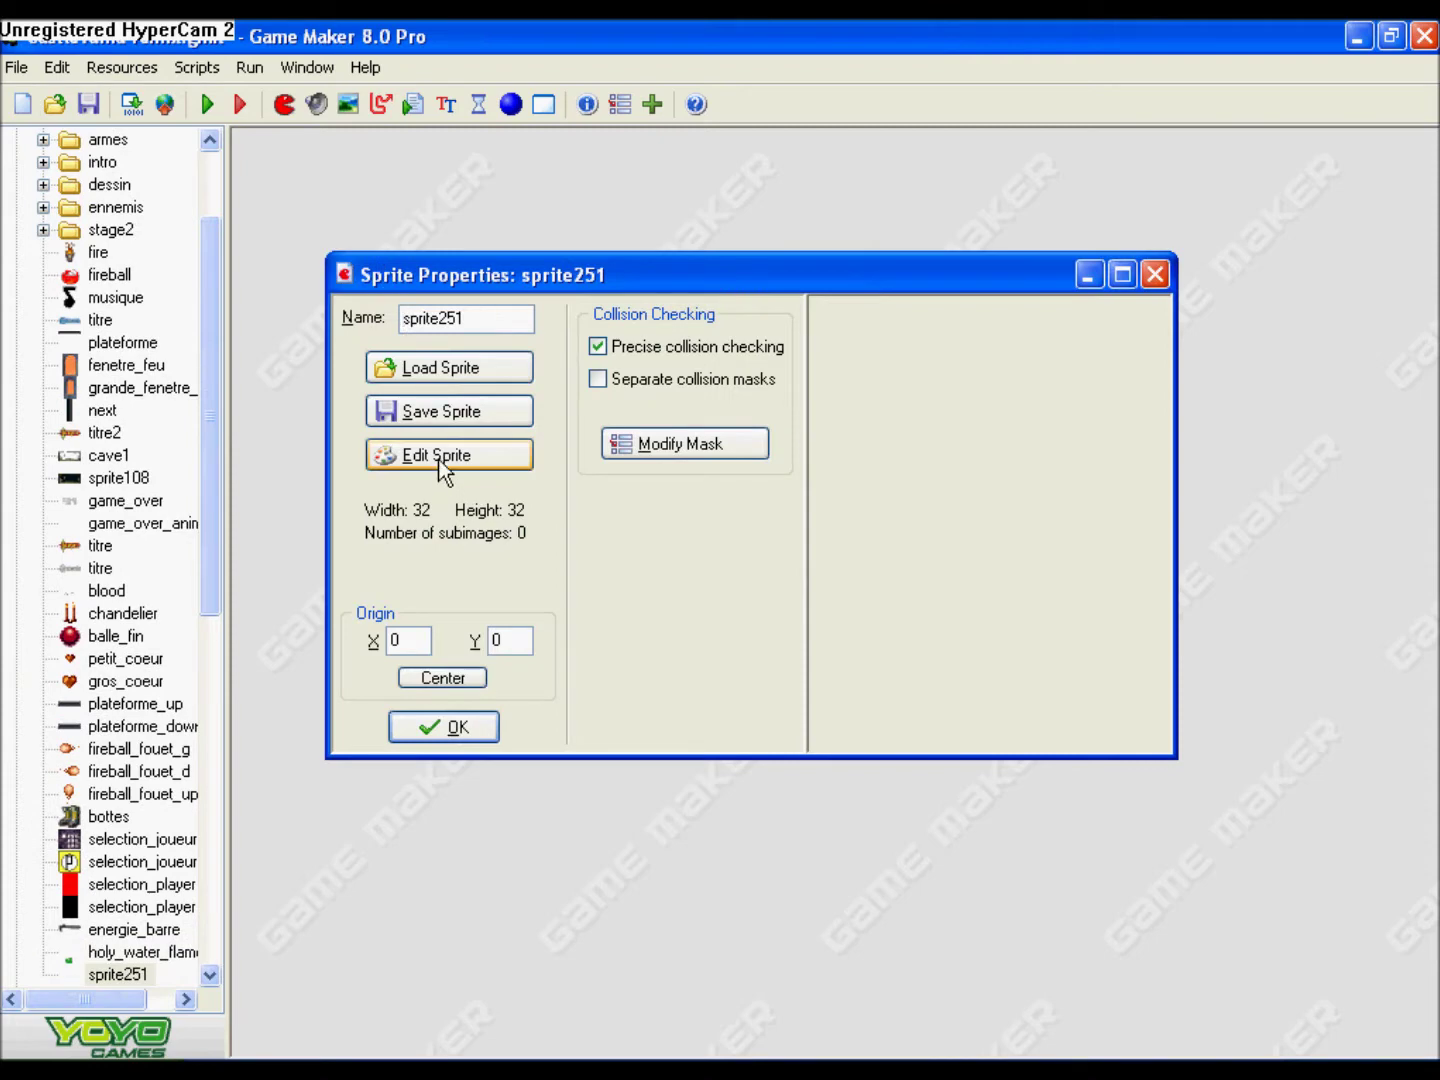
pyautogui.doubleClick(482, 312)
pyautogui.write('holy_water_bott')
pyautogui.click(395, 455)
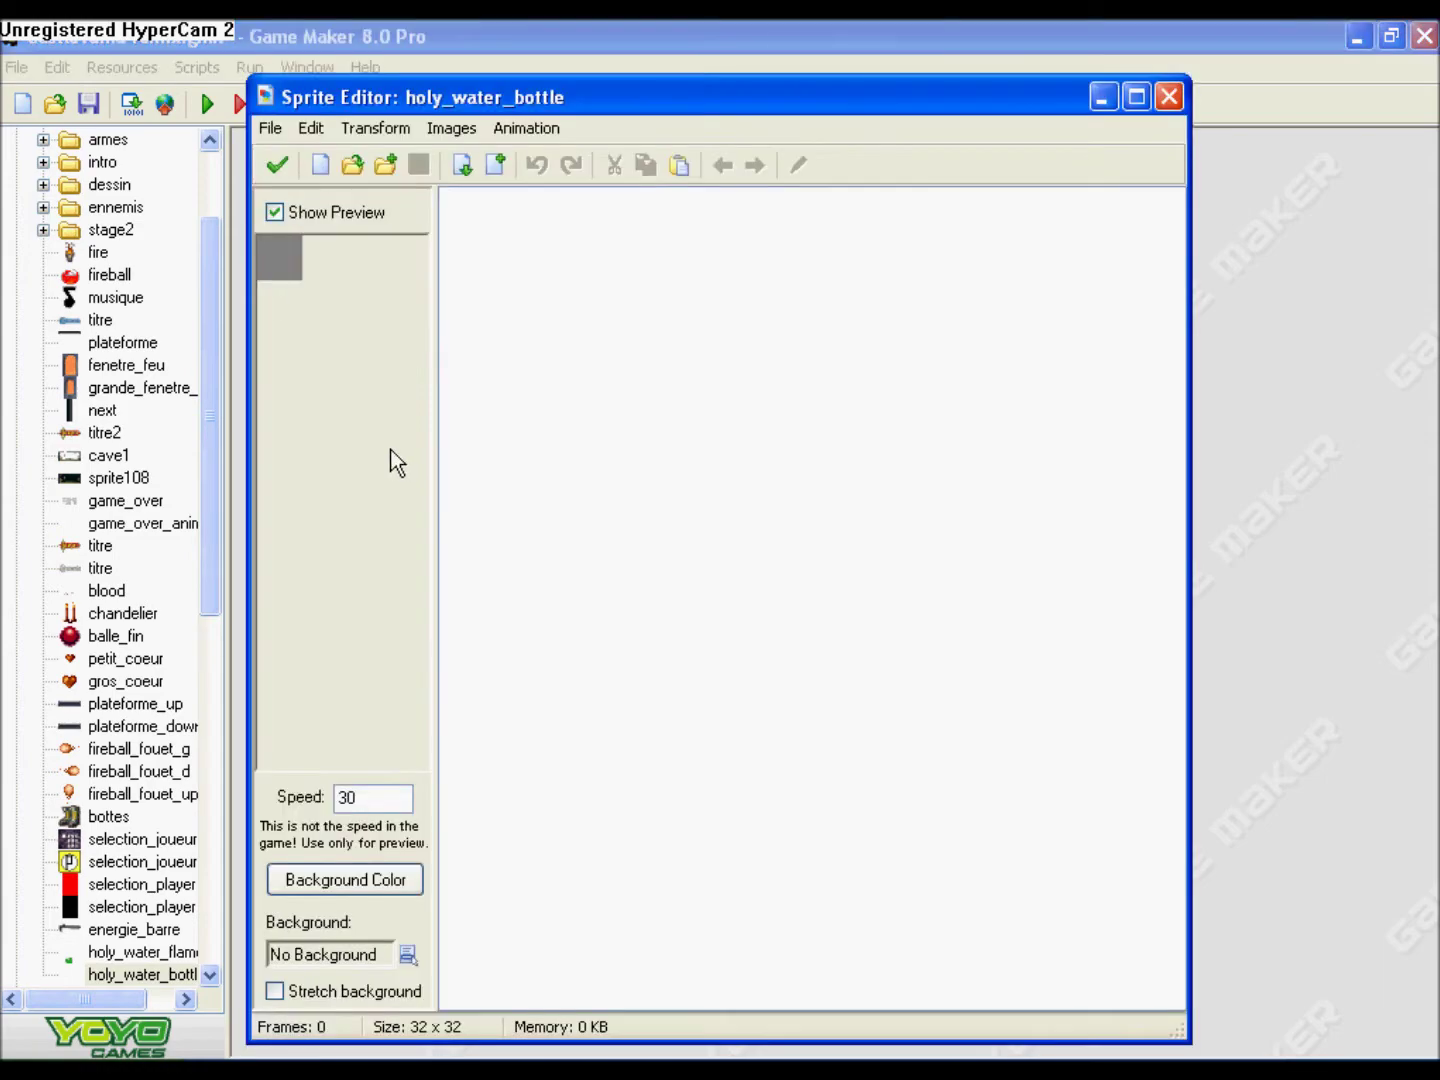
pyautogui.click(272, 128)
pyautogui.click(336, 317)
pyautogui.press('Return')
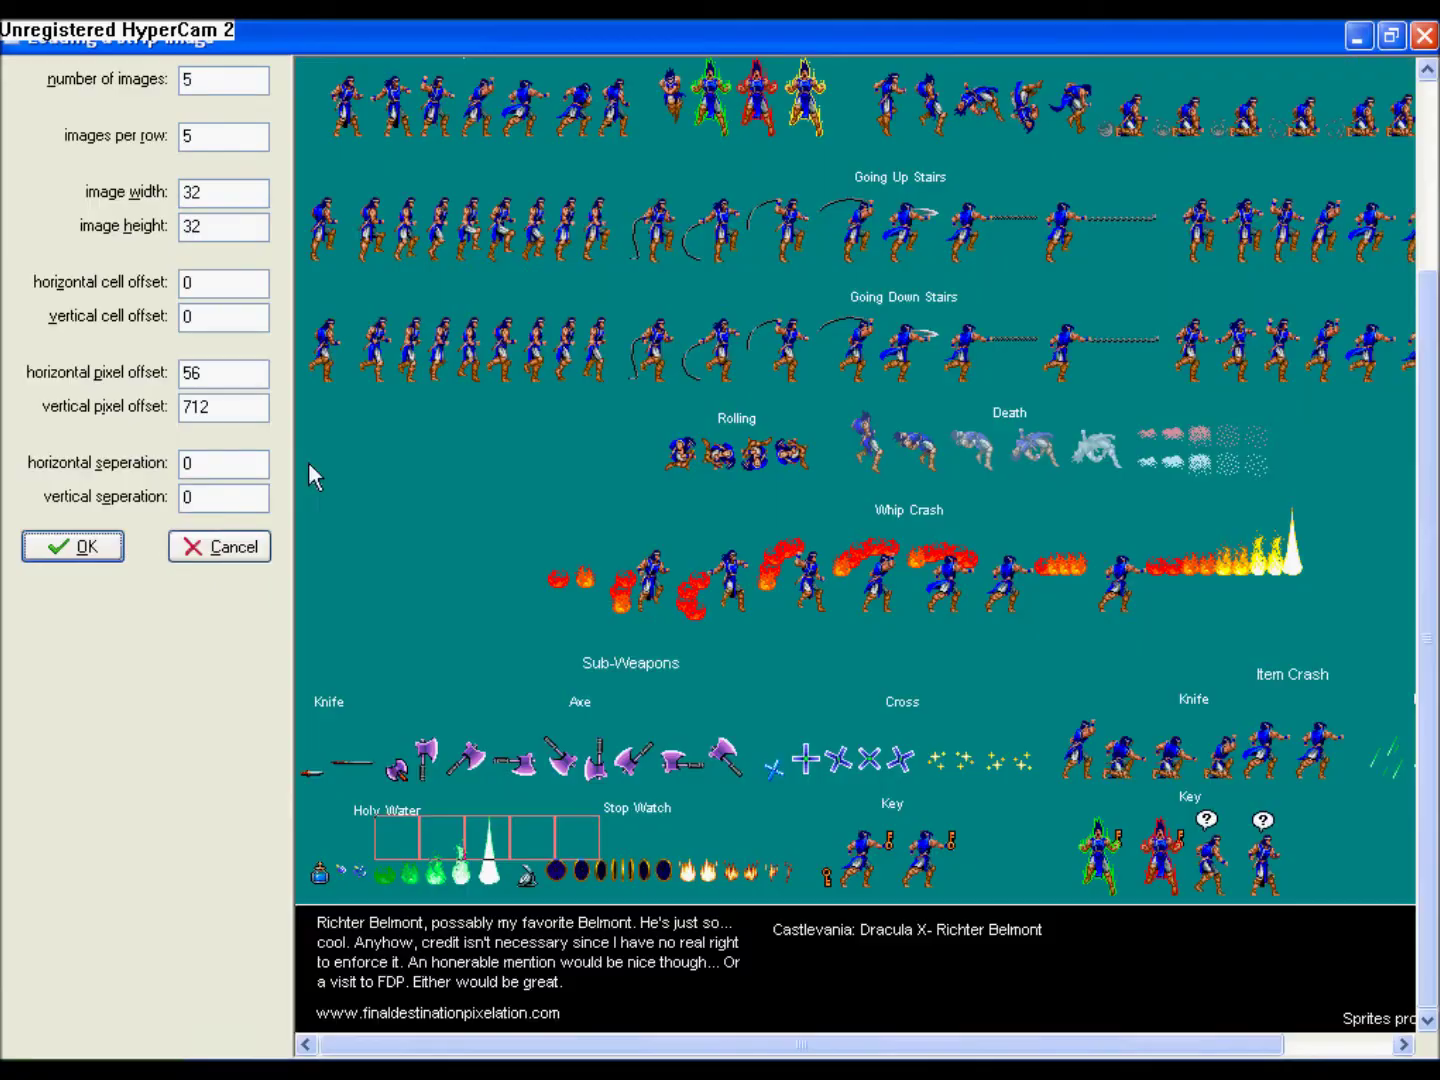
# - Place the strip grid over the small thrown-bottle frames under Holy Water and set the cells to 12 wide and 16 high
pyautogui.click(337, 859)
pyautogui.moveTo(241, 195); pyautogui.dragTo(1, 162)
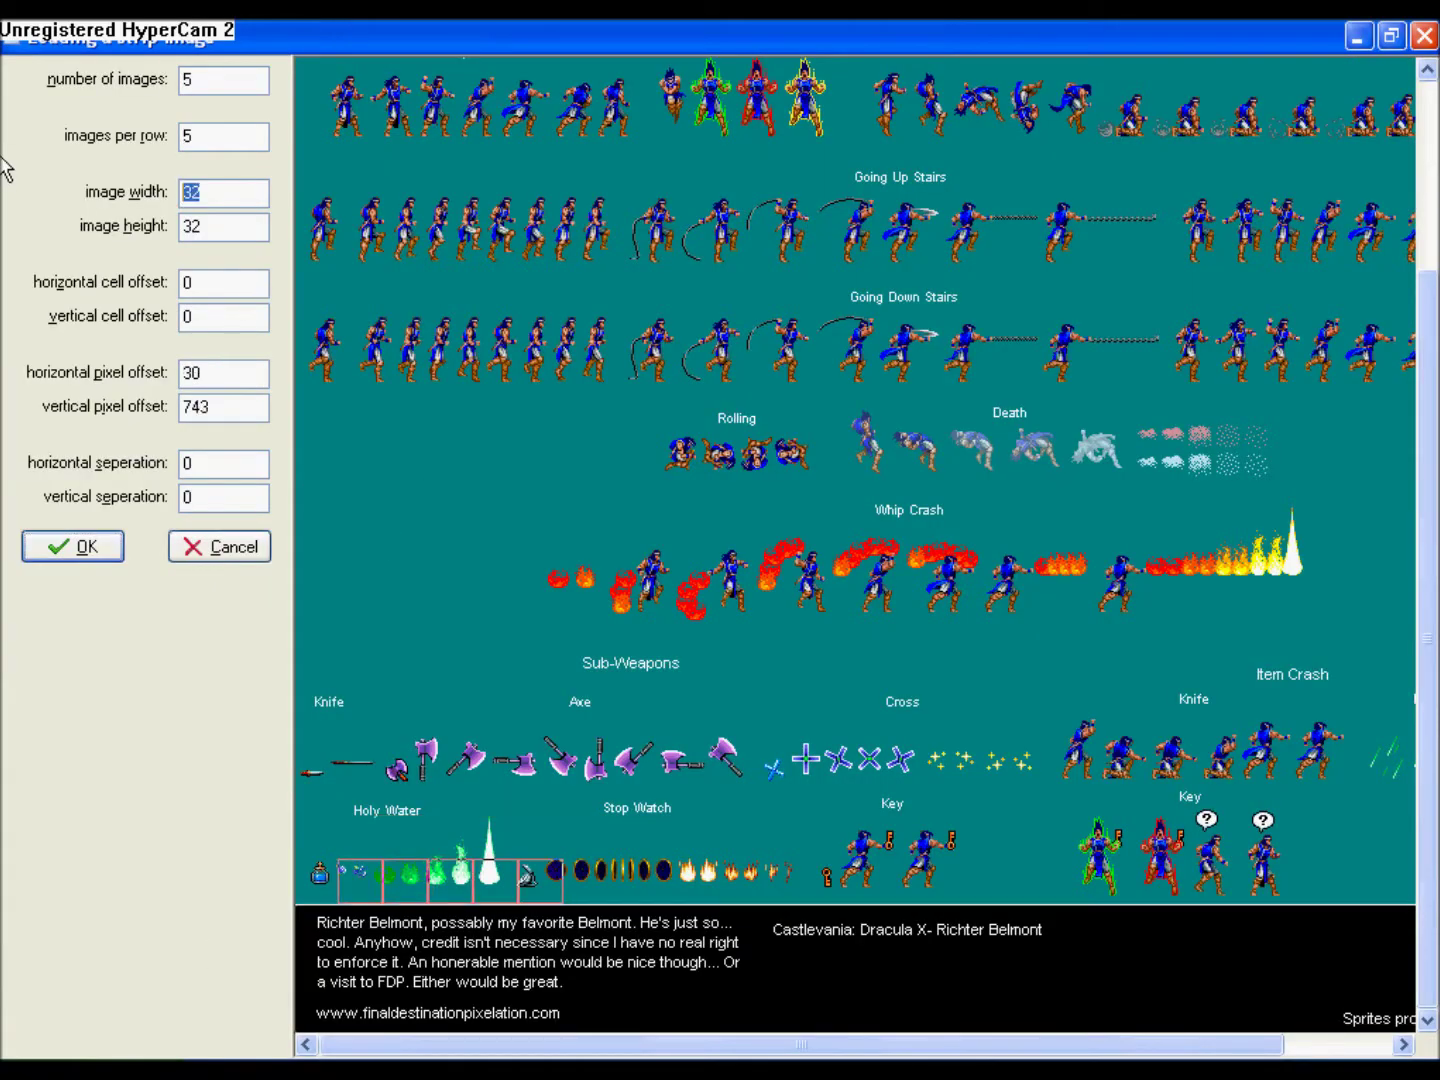
pyautogui.write('1010')
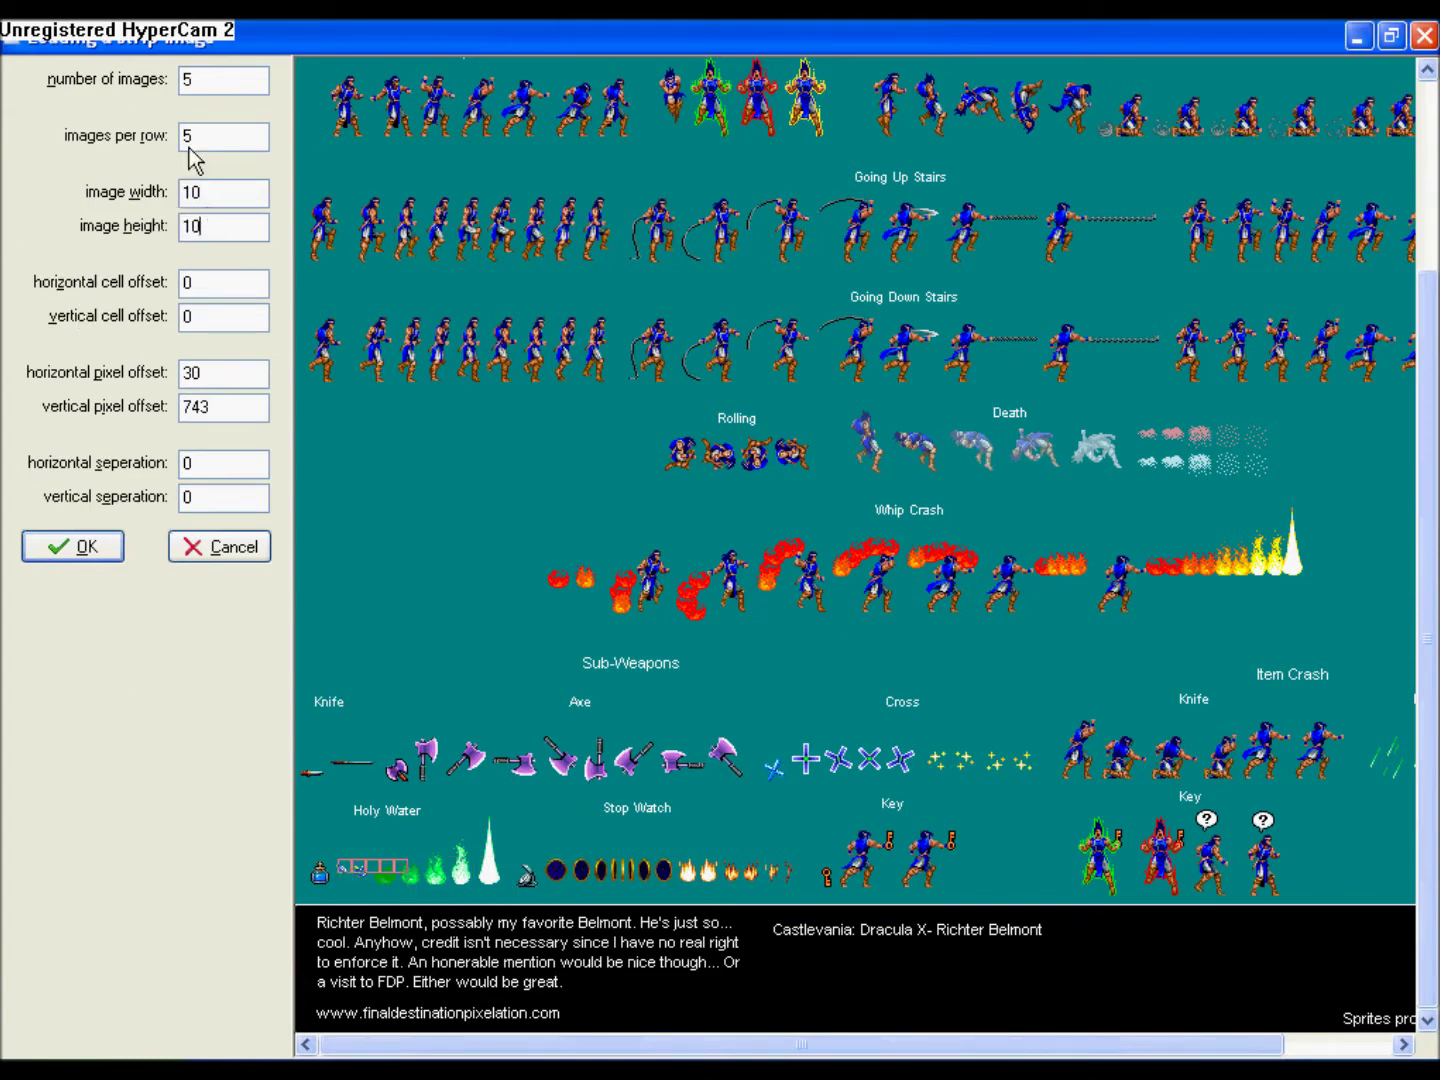
pyautogui.moveTo(212, 193); pyautogui.dragTo(90, 195)
pyautogui.write('12')
pyautogui.moveTo(338, 861); pyautogui.dragTo(336, 862)
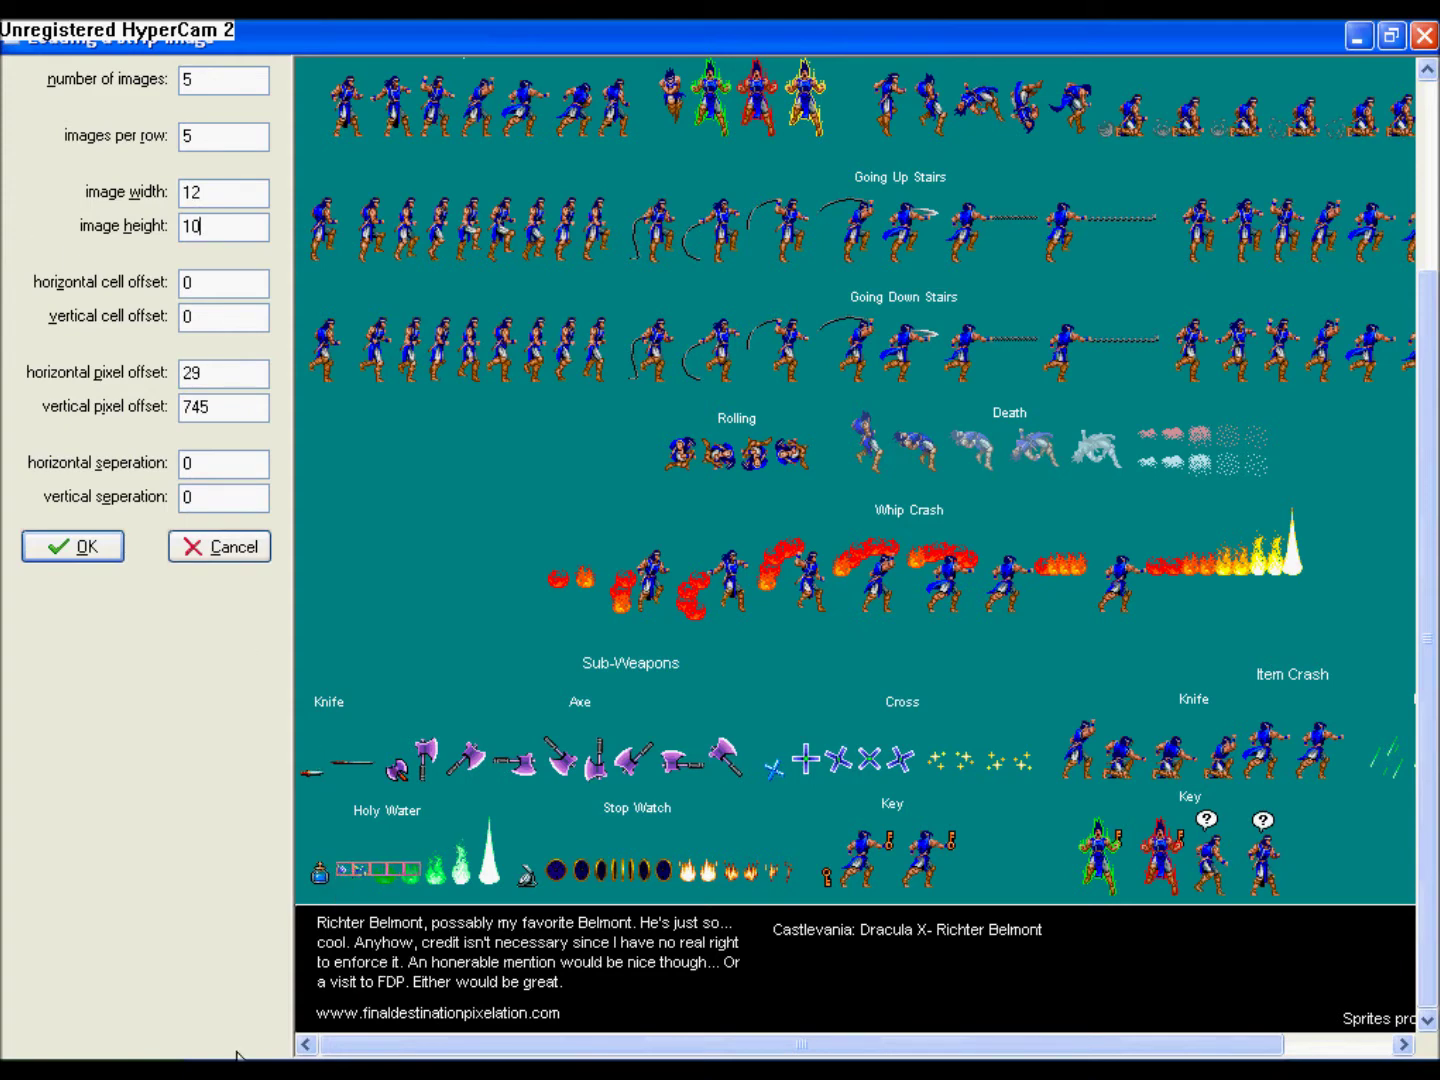
pyautogui.moveTo(204, 227); pyautogui.dragTo(51, 225)
pyautogui.write('16')
# - Import 2 images of width 14 from the thrown-bottle frames, with horizontal pixel offset 25 and vertical pixel offset 743
pyautogui.write('2')
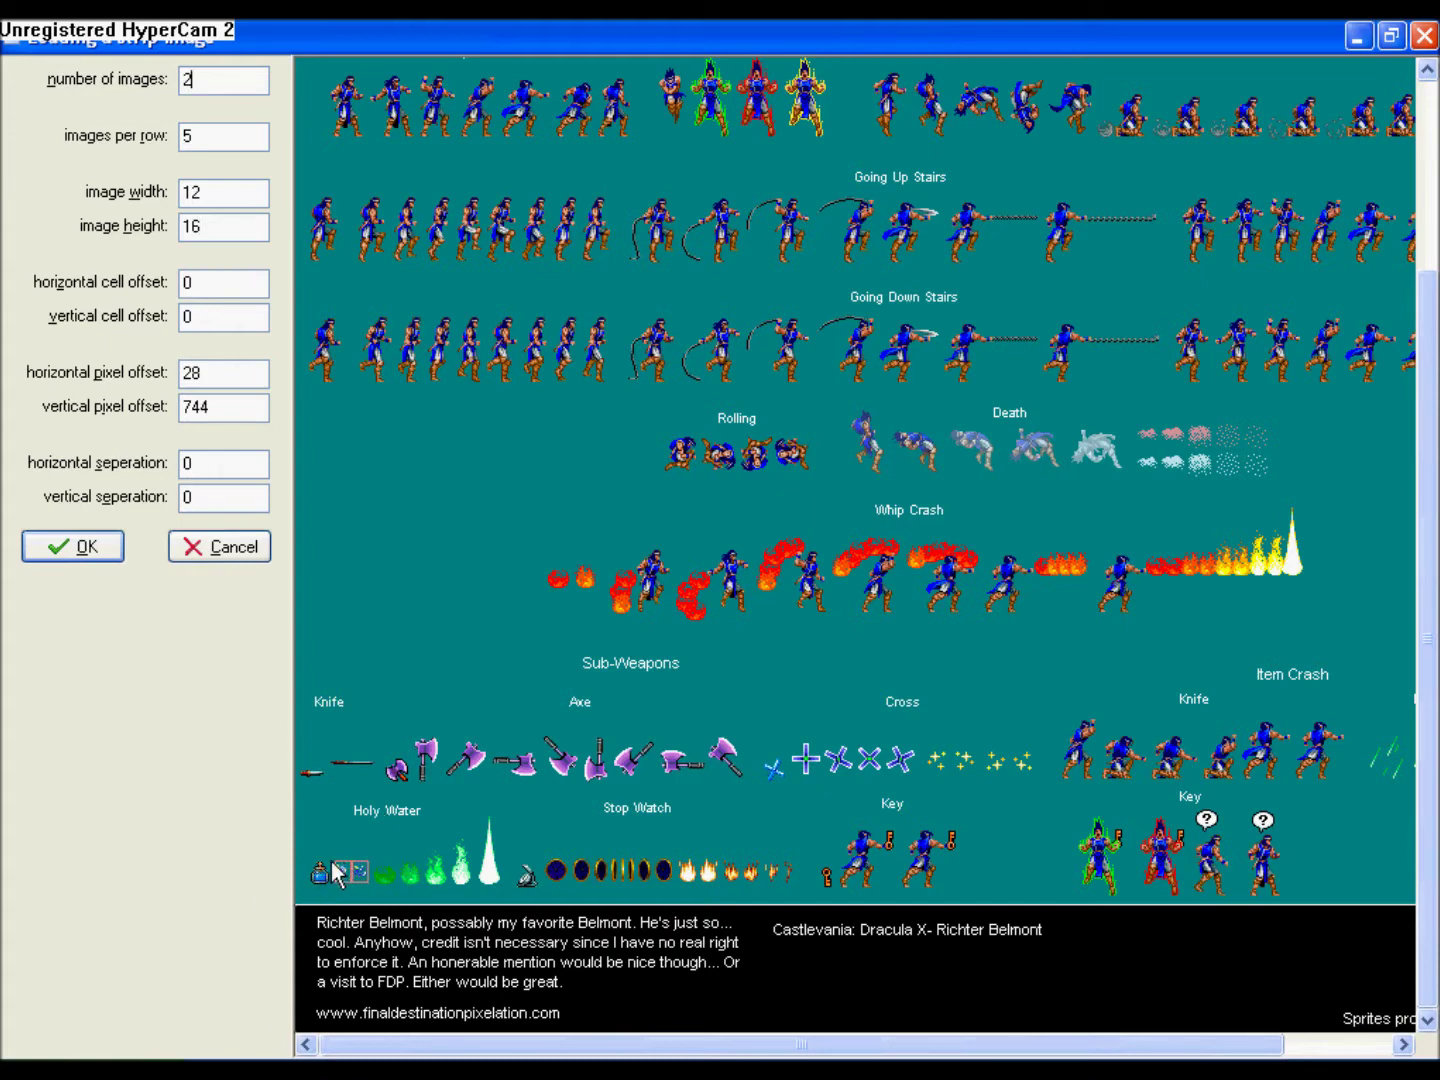
pyautogui.moveTo(333, 859); pyautogui.dragTo(334, 858)
pyautogui.moveTo(335, 862); pyautogui.dragTo(333, 862)
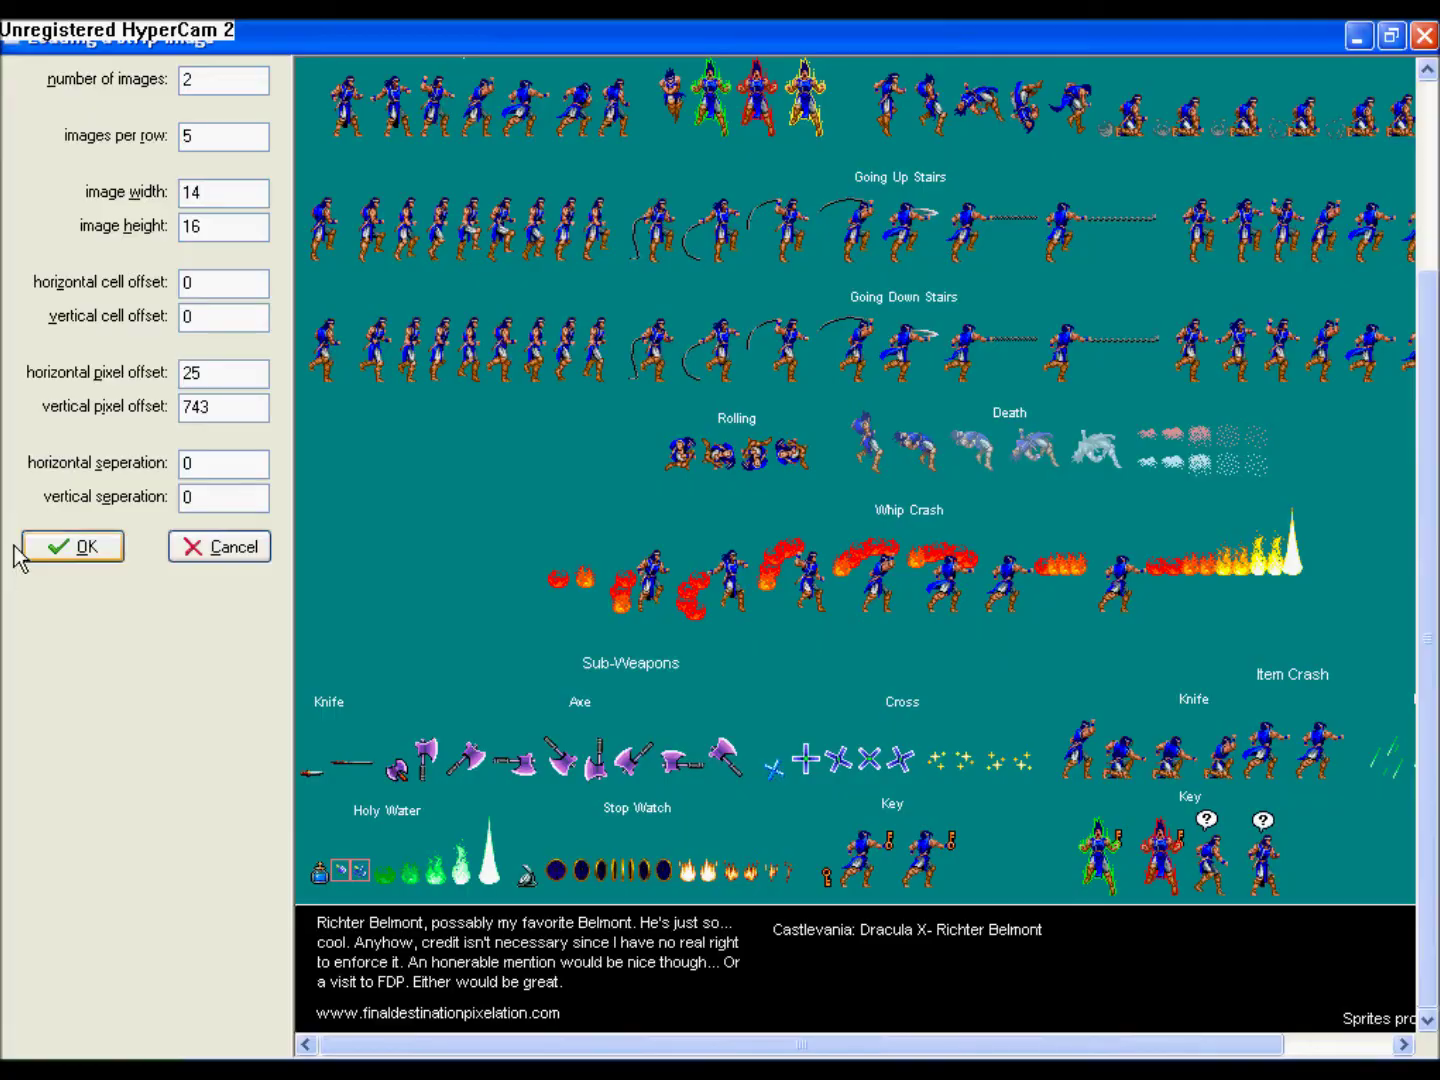
pyautogui.click(56, 540)
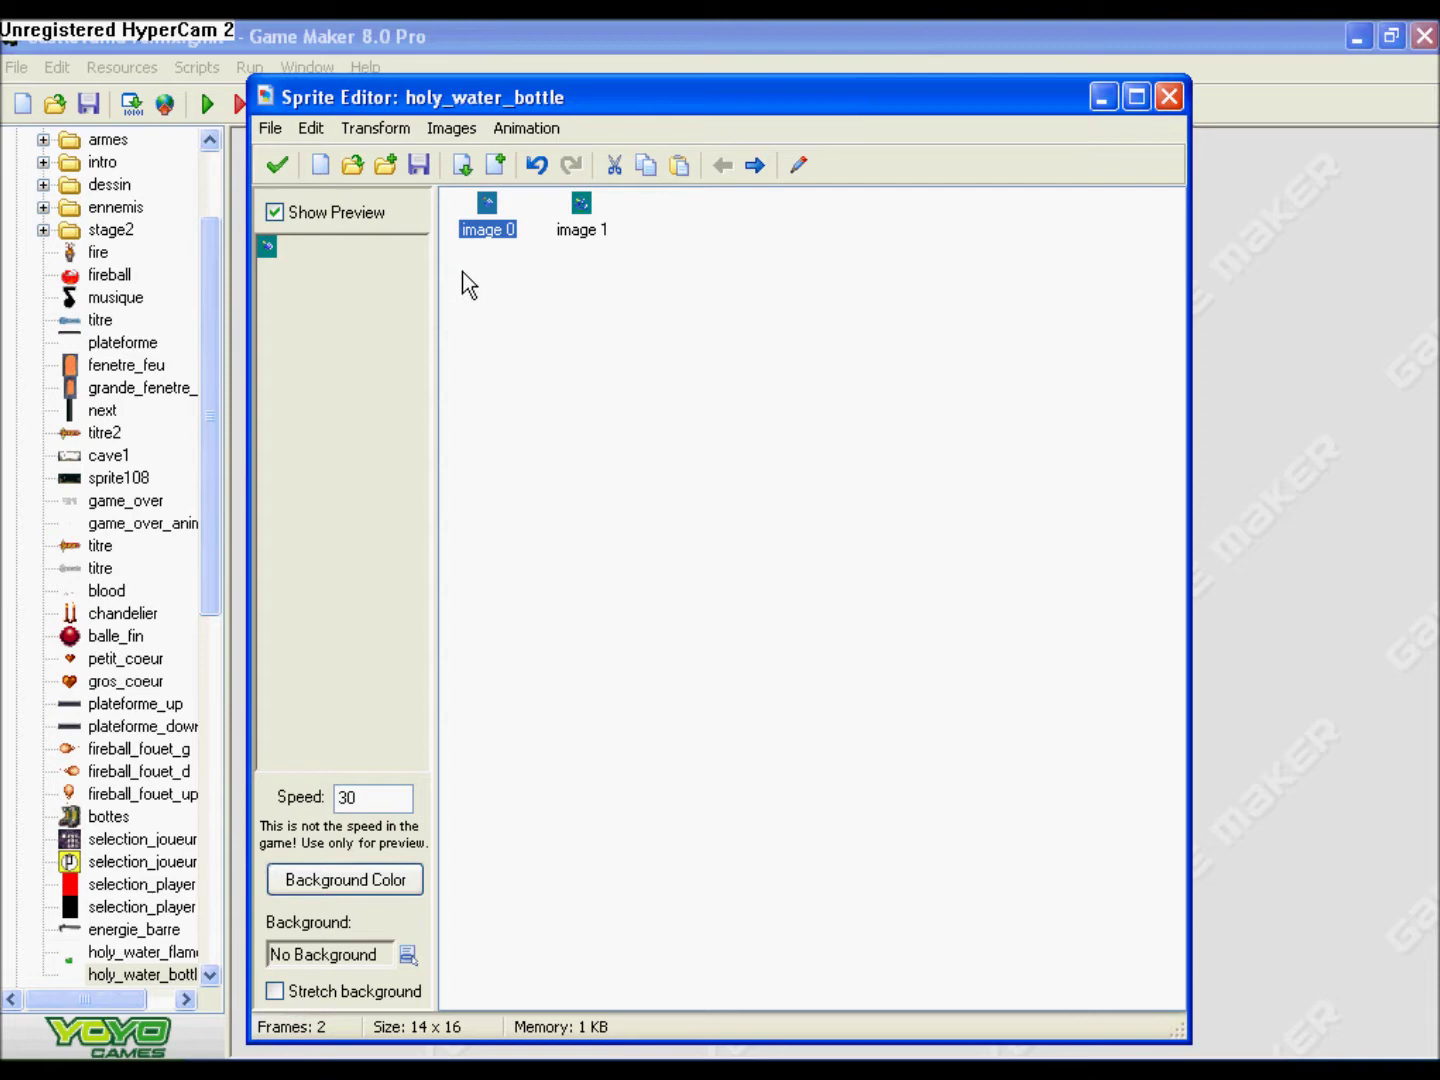
# - Delete image 1 from the bottle sprite, make the teal background of image 0 transparent, and accept the sprite
pyautogui.click(563, 206)
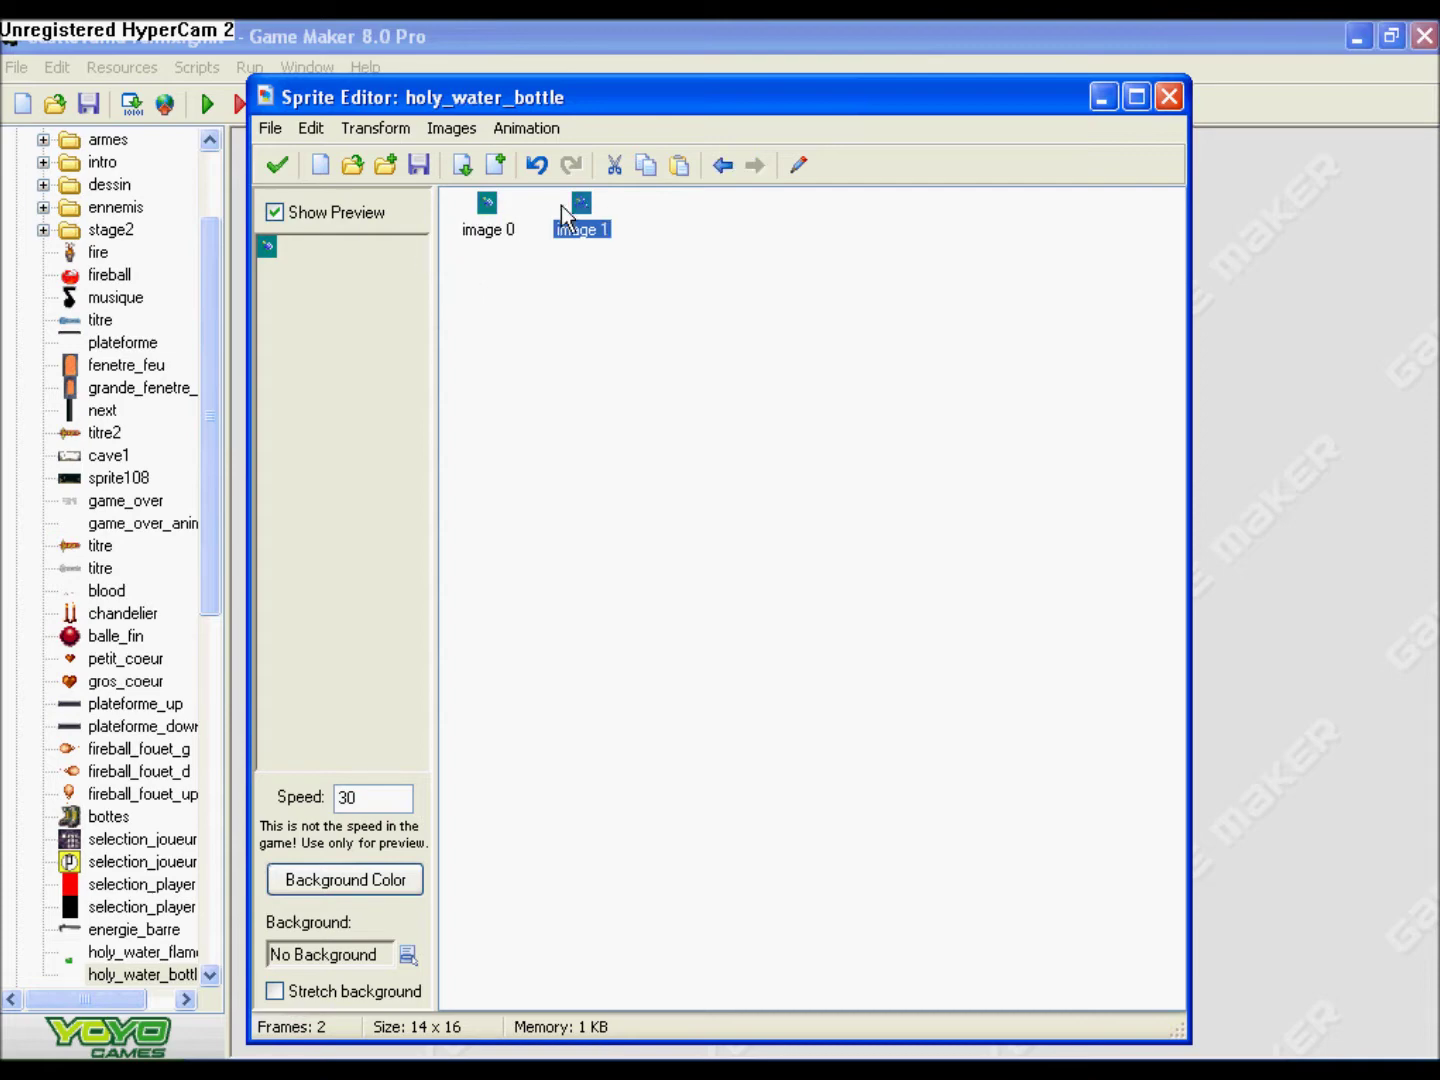
pyautogui.click(605, 162)
pyautogui.doubleClick(490, 221)
pyautogui.click(483, 103)
pyautogui.click(550, 303)
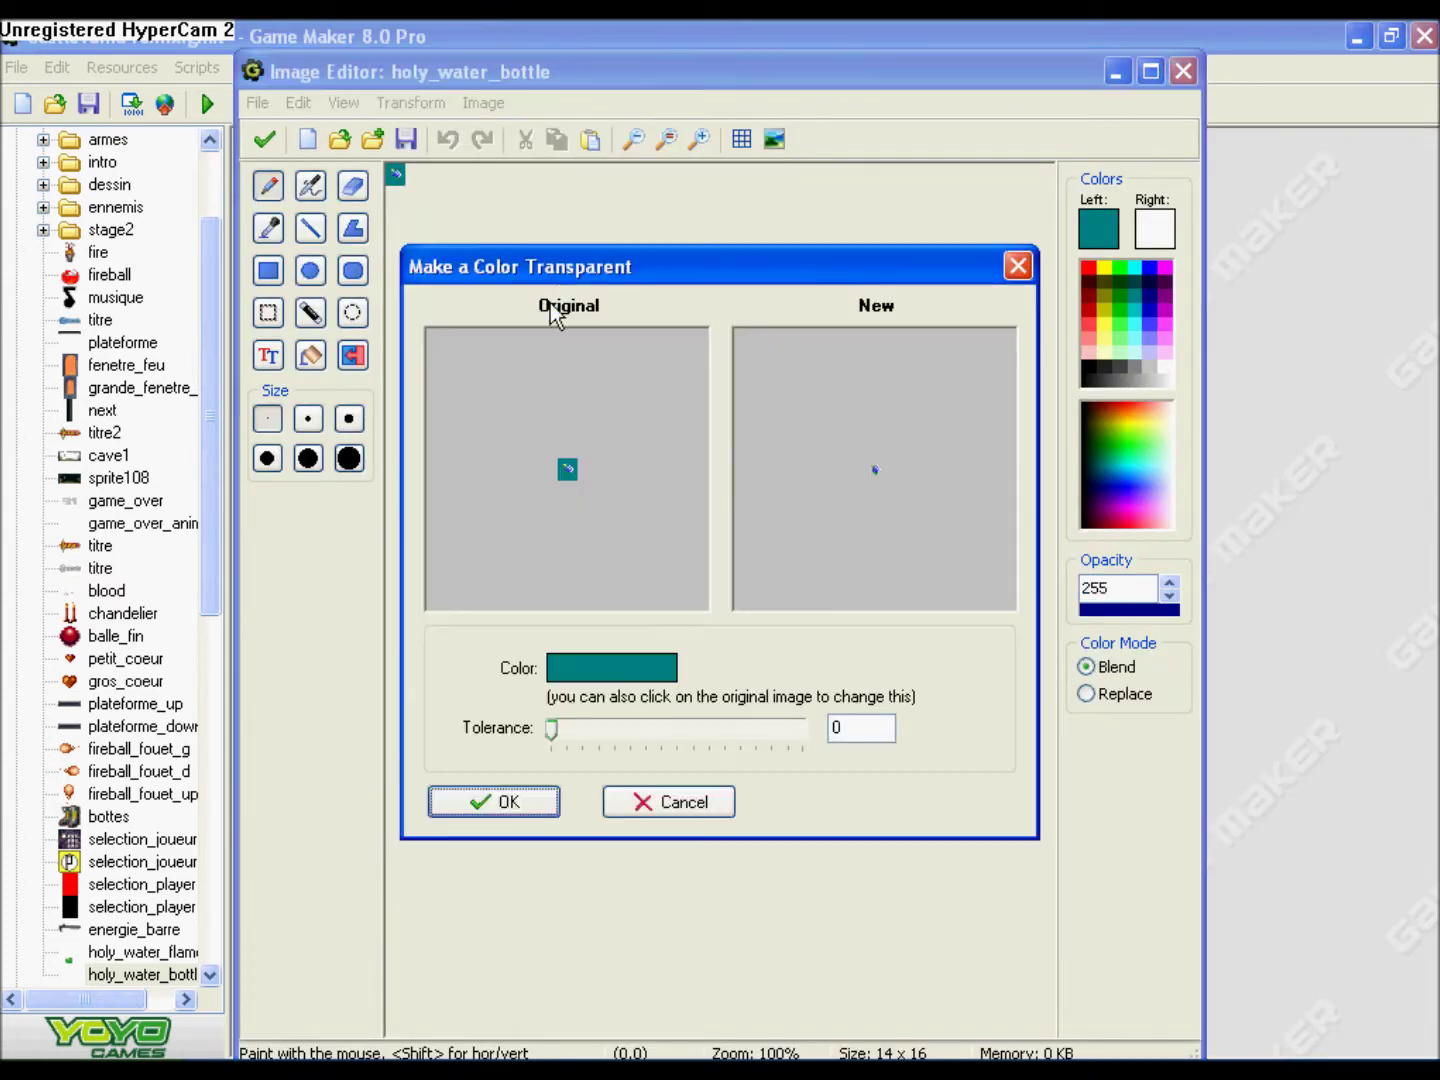
pyautogui.click(514, 800)
pyautogui.click(265, 140)
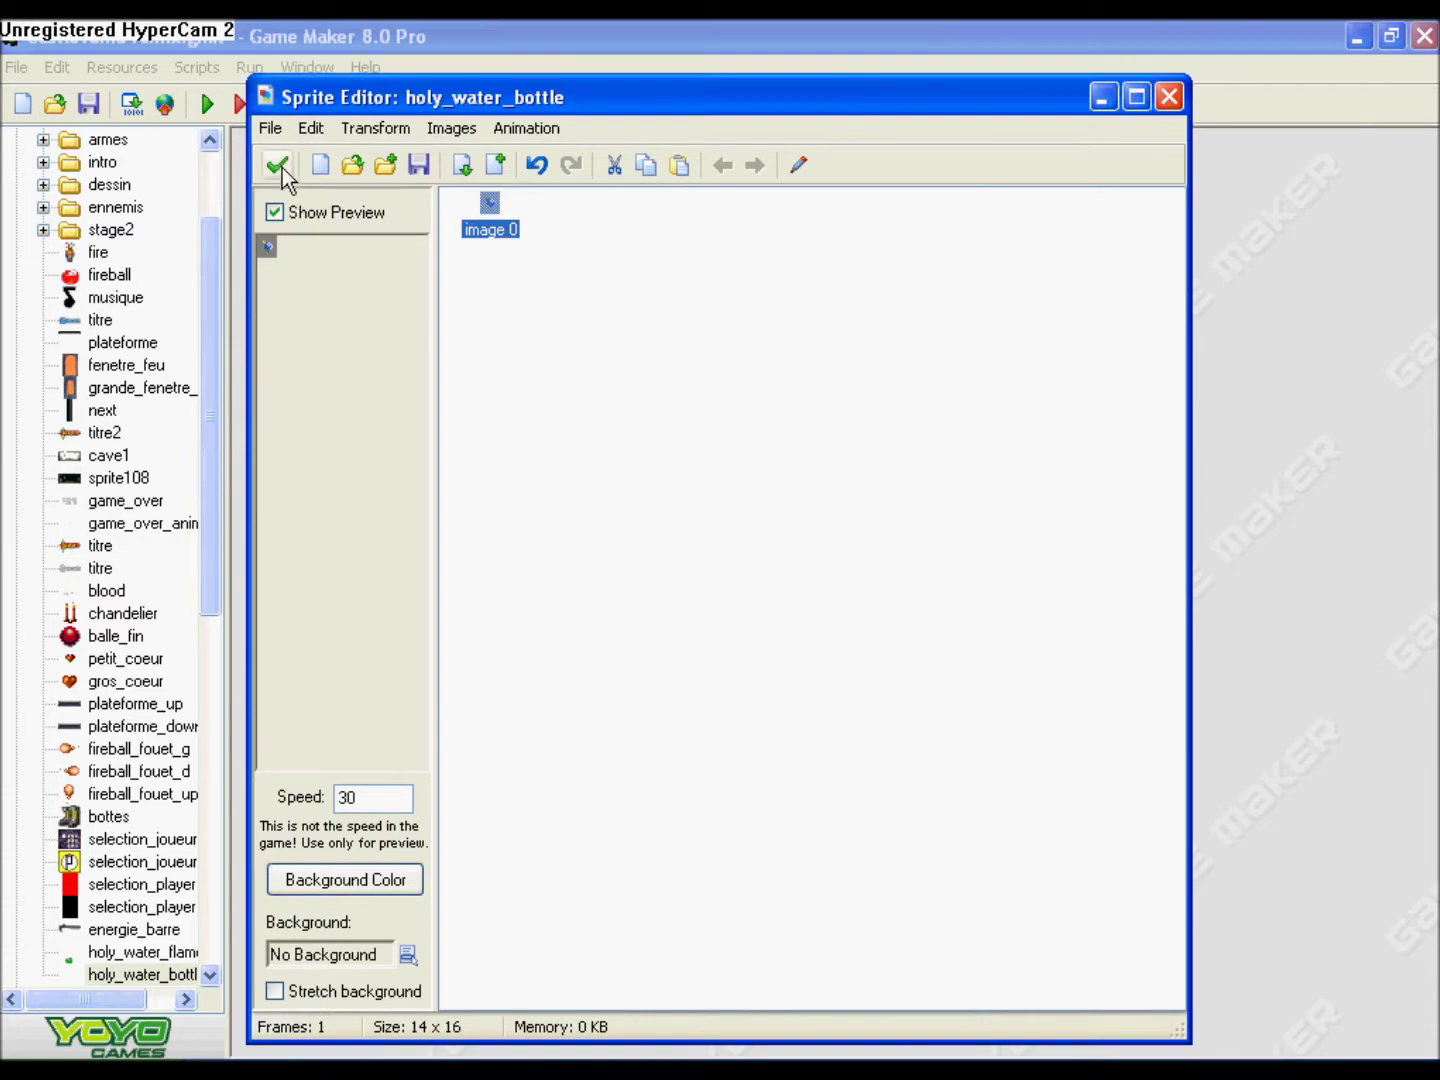
pyautogui.click(278, 167)
pyautogui.click(466, 731)
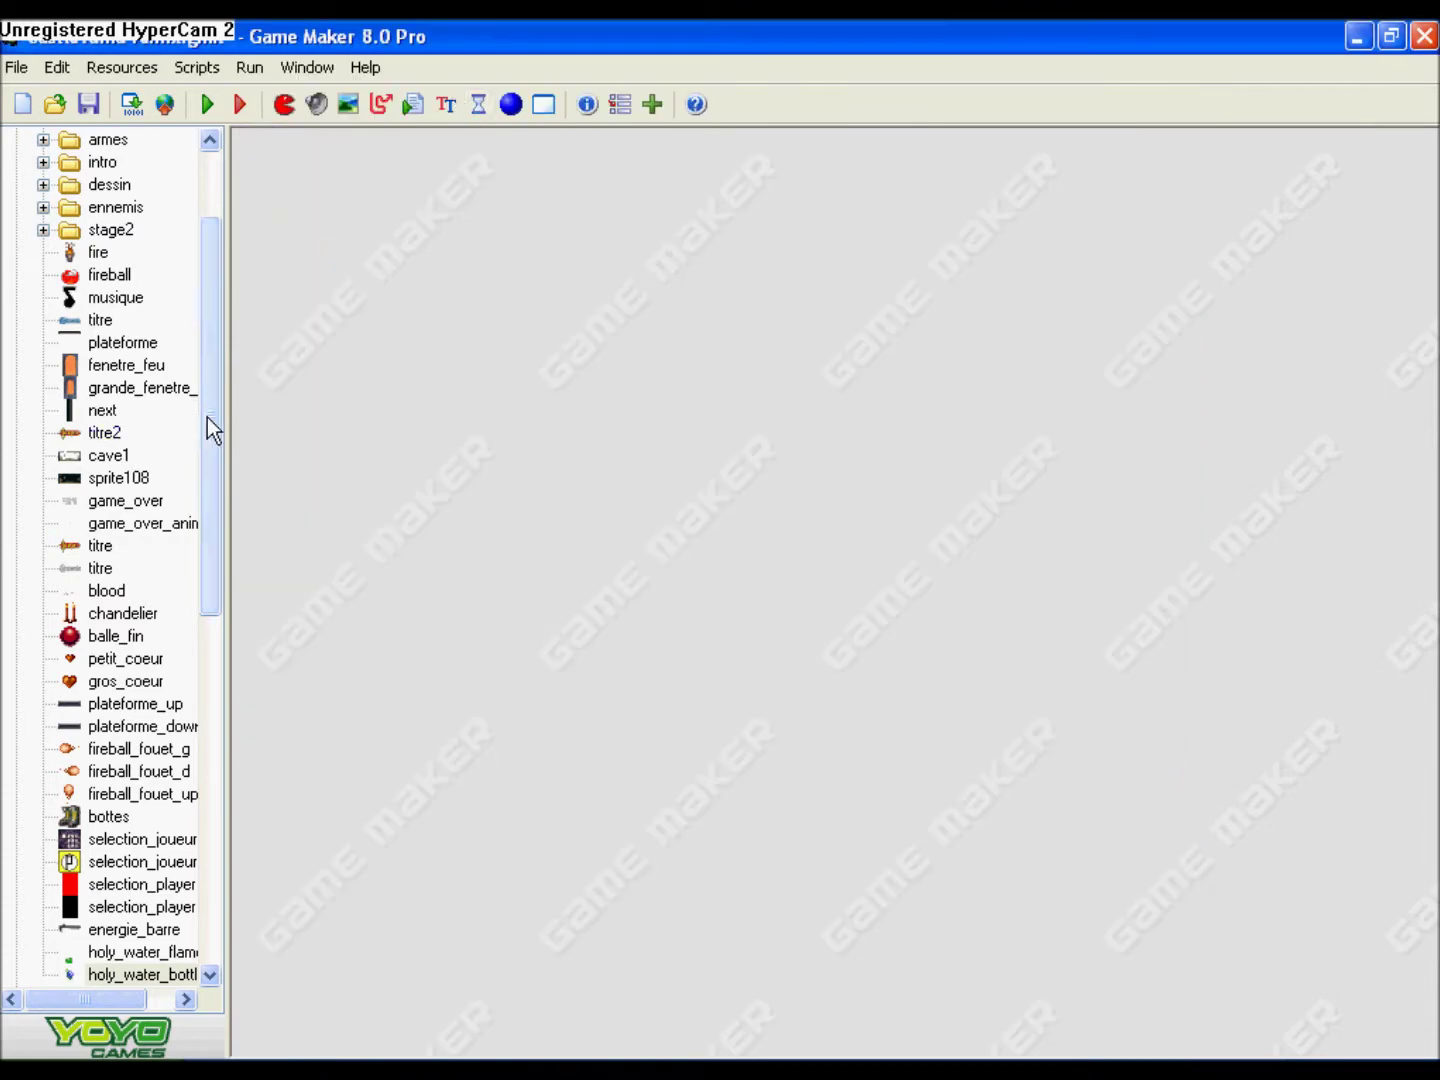
# - Create a new object named holy_water_bottle and assign it the holy_water_bottle sprite
pyautogui.scroll(2, 203, 428)
pyautogui.click(41, 207)
pyautogui.click(42, 207)
pyautogui.click(510, 103)
pyautogui.doubleClick(514, 373)
pyautogui.write('holy_water_bottl')
pyautogui.click(563, 418)
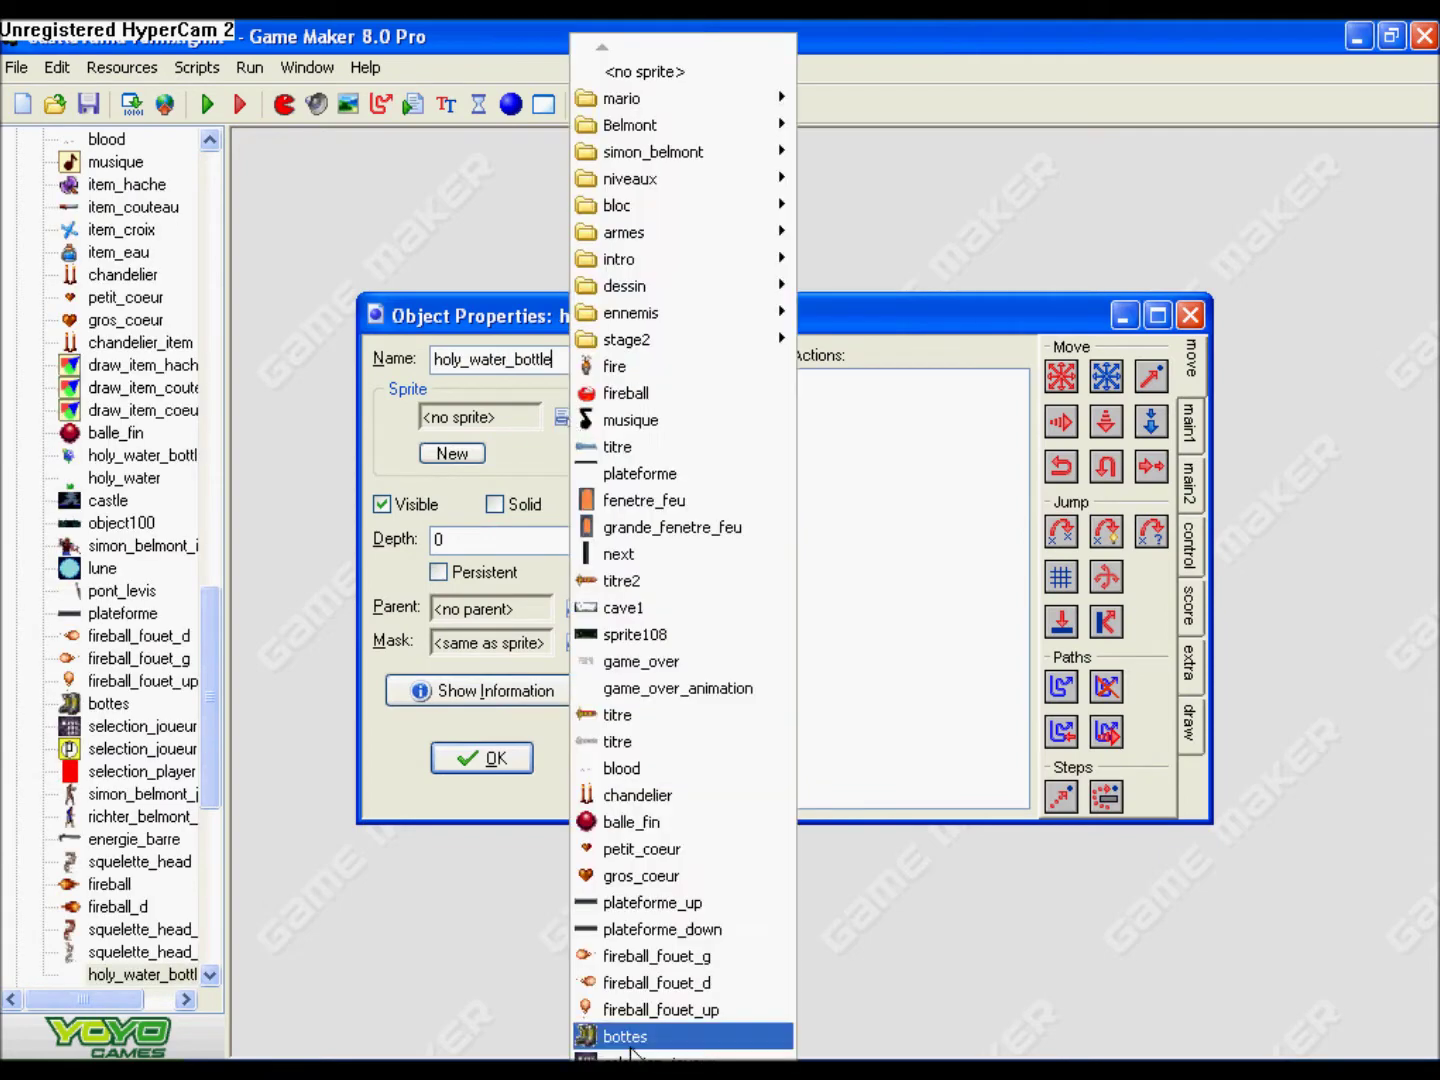
pyautogui.click(654, 1057)
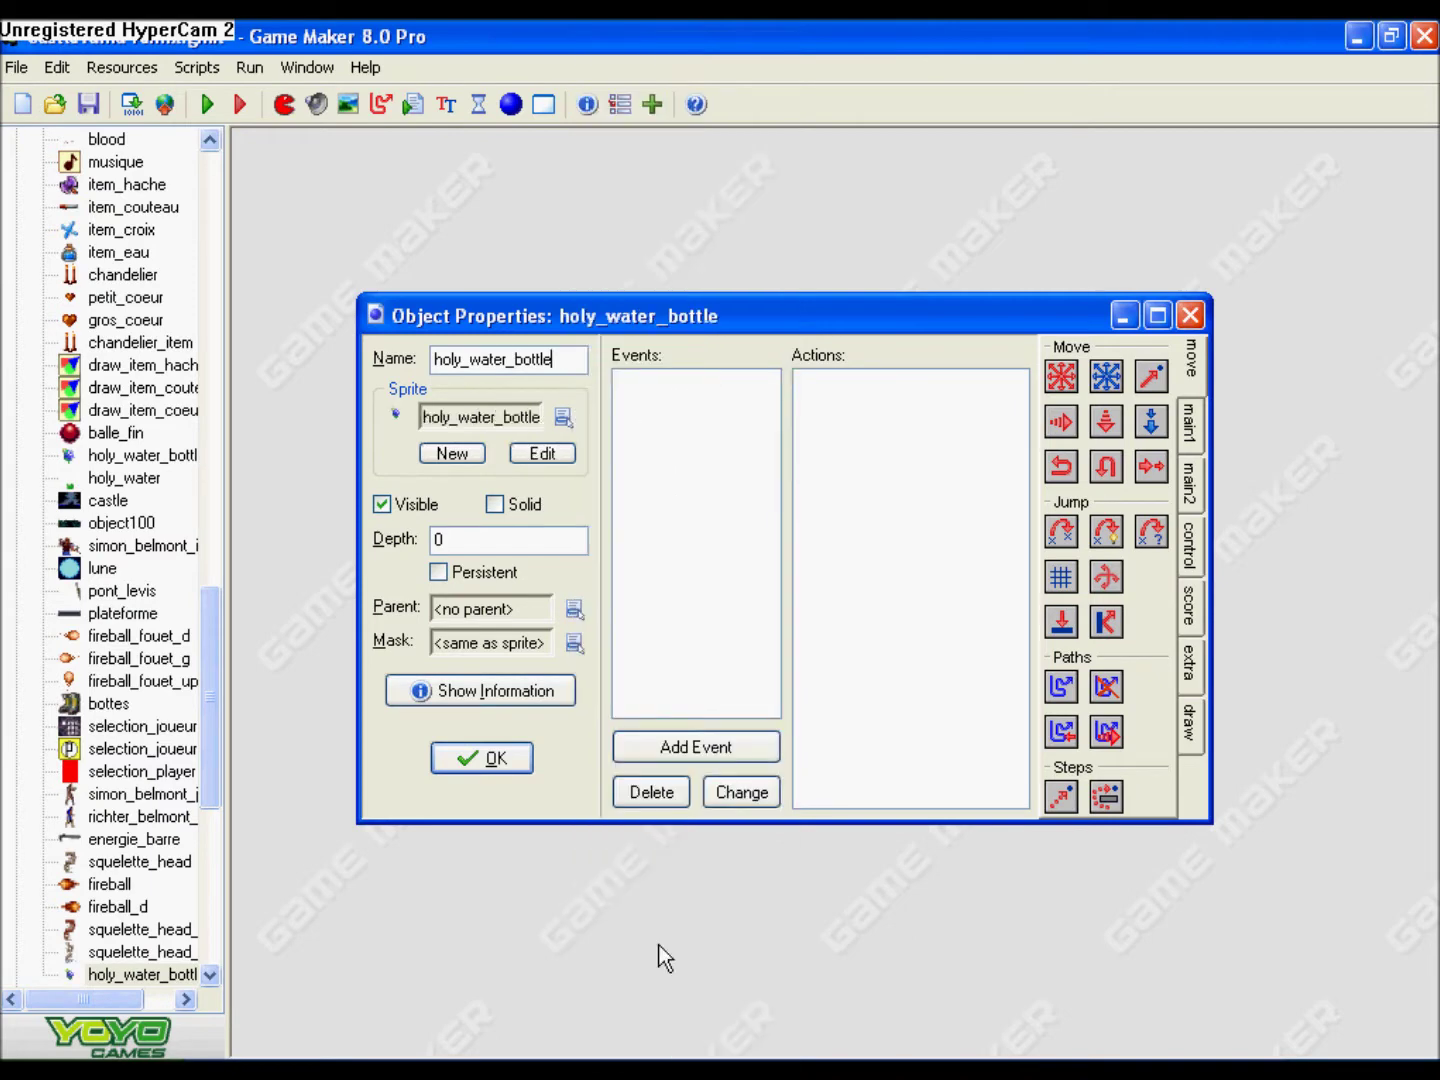
pyautogui.click(696, 749)
pyautogui.click(744, 713)
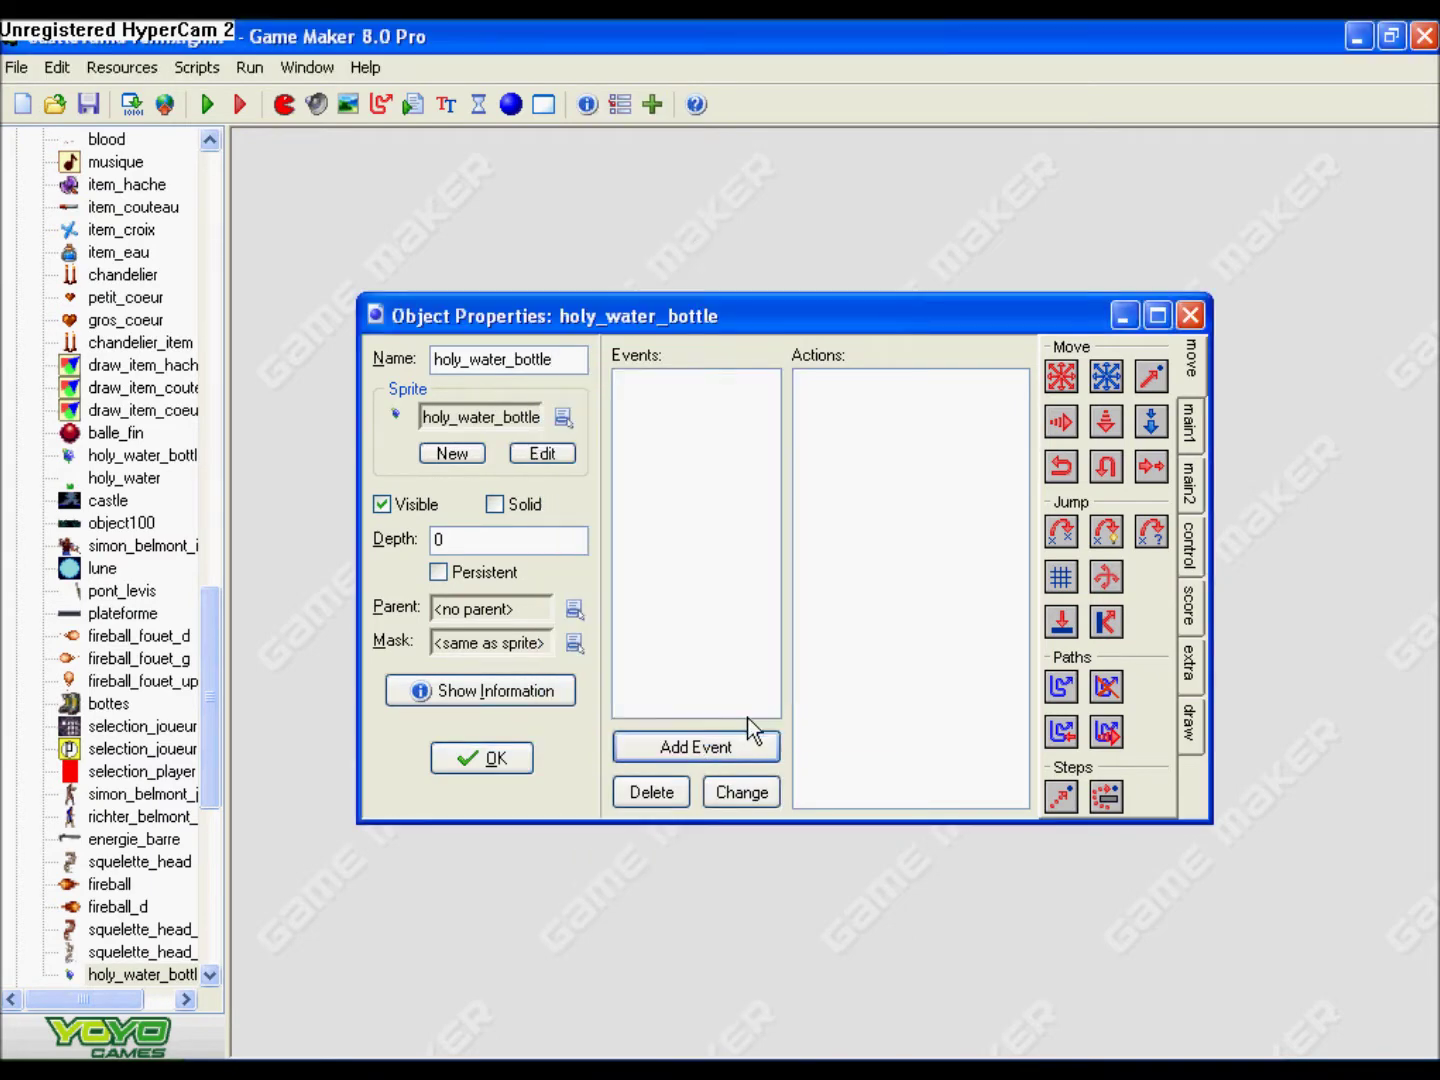
# - Create a second object named holy_water_flame with the holy_water_flame sprite and accept it
pyautogui.click(511, 104)
pyautogui.write('holy')
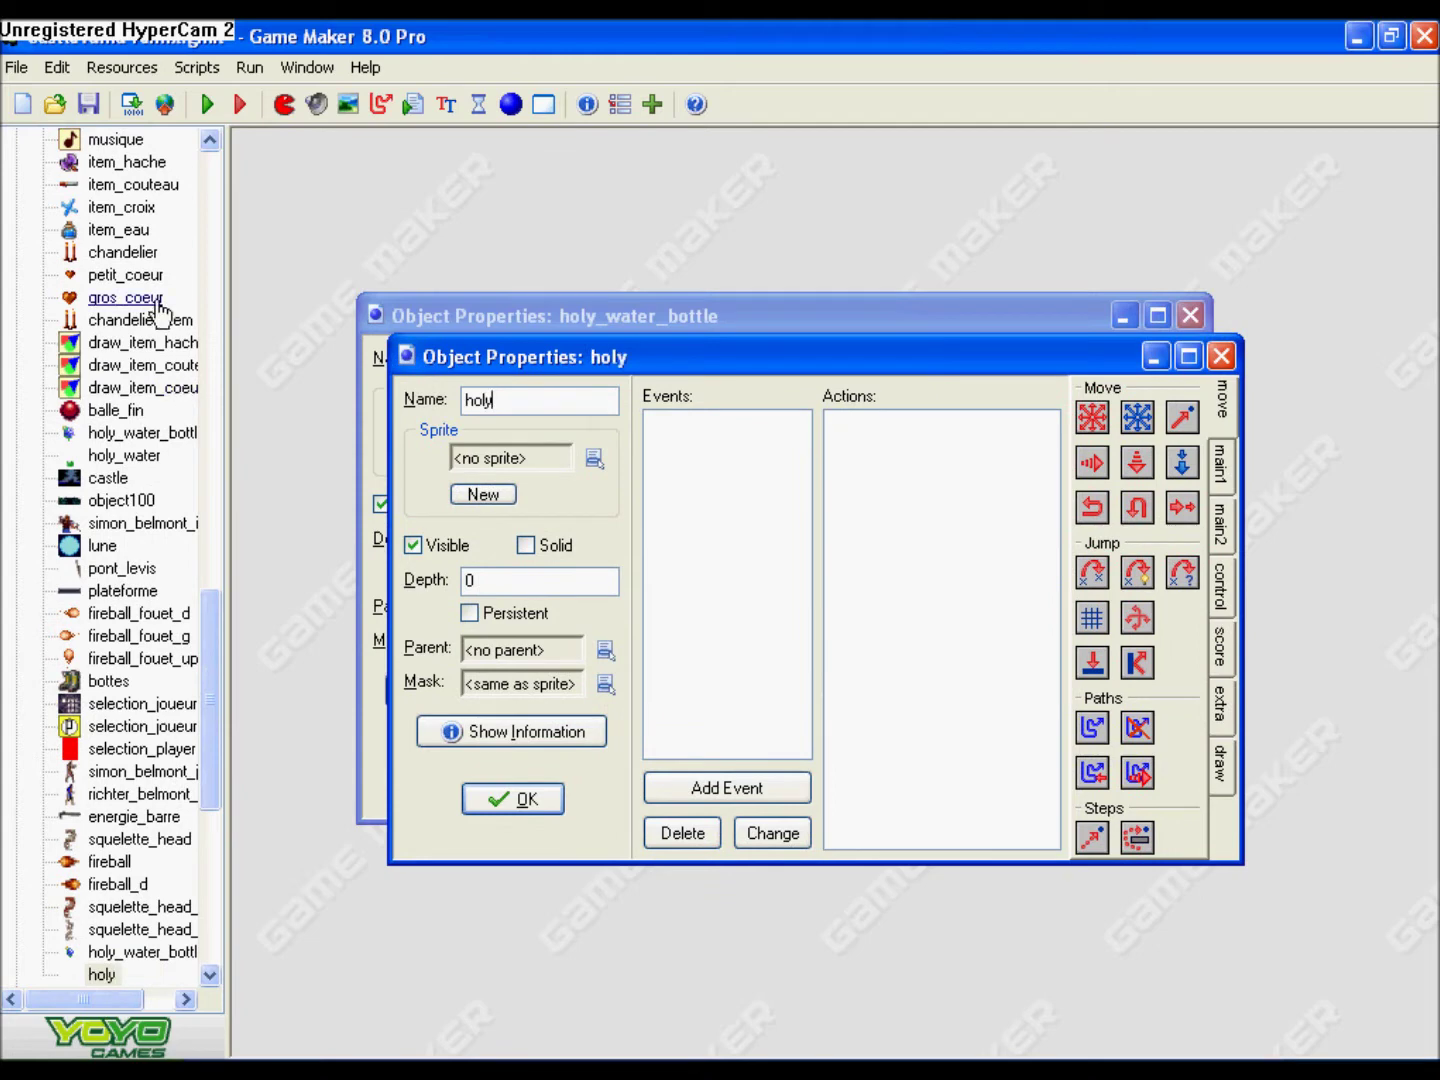
pyautogui.write('_water_f')
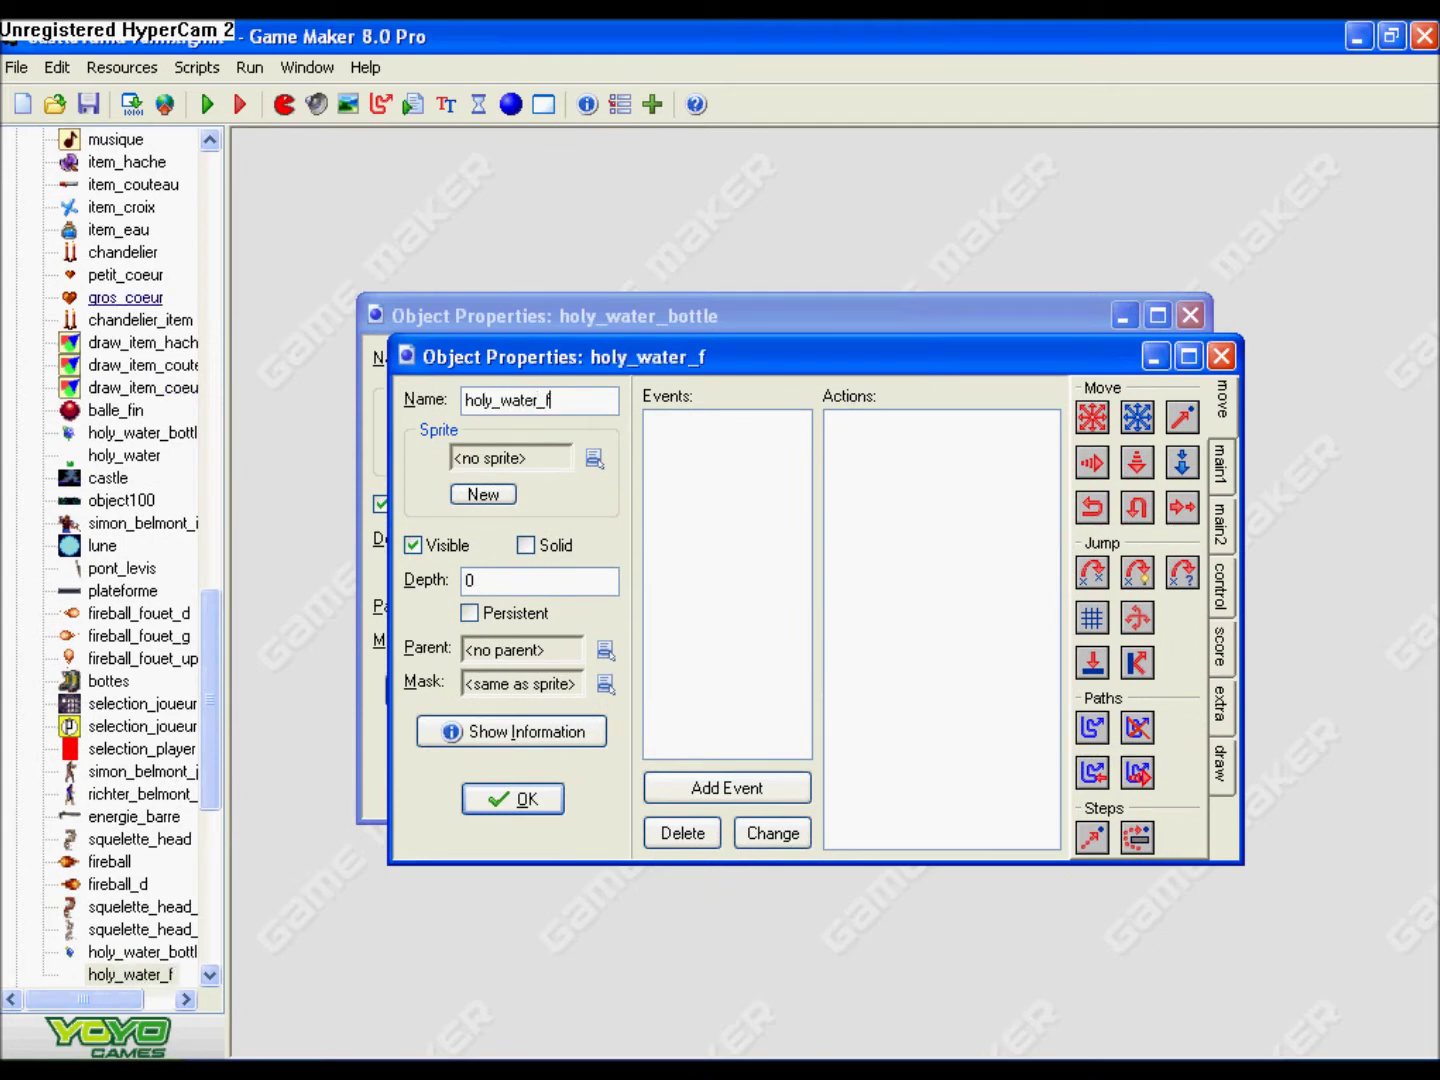
pyautogui.write('lame')
pyautogui.click(594, 458)
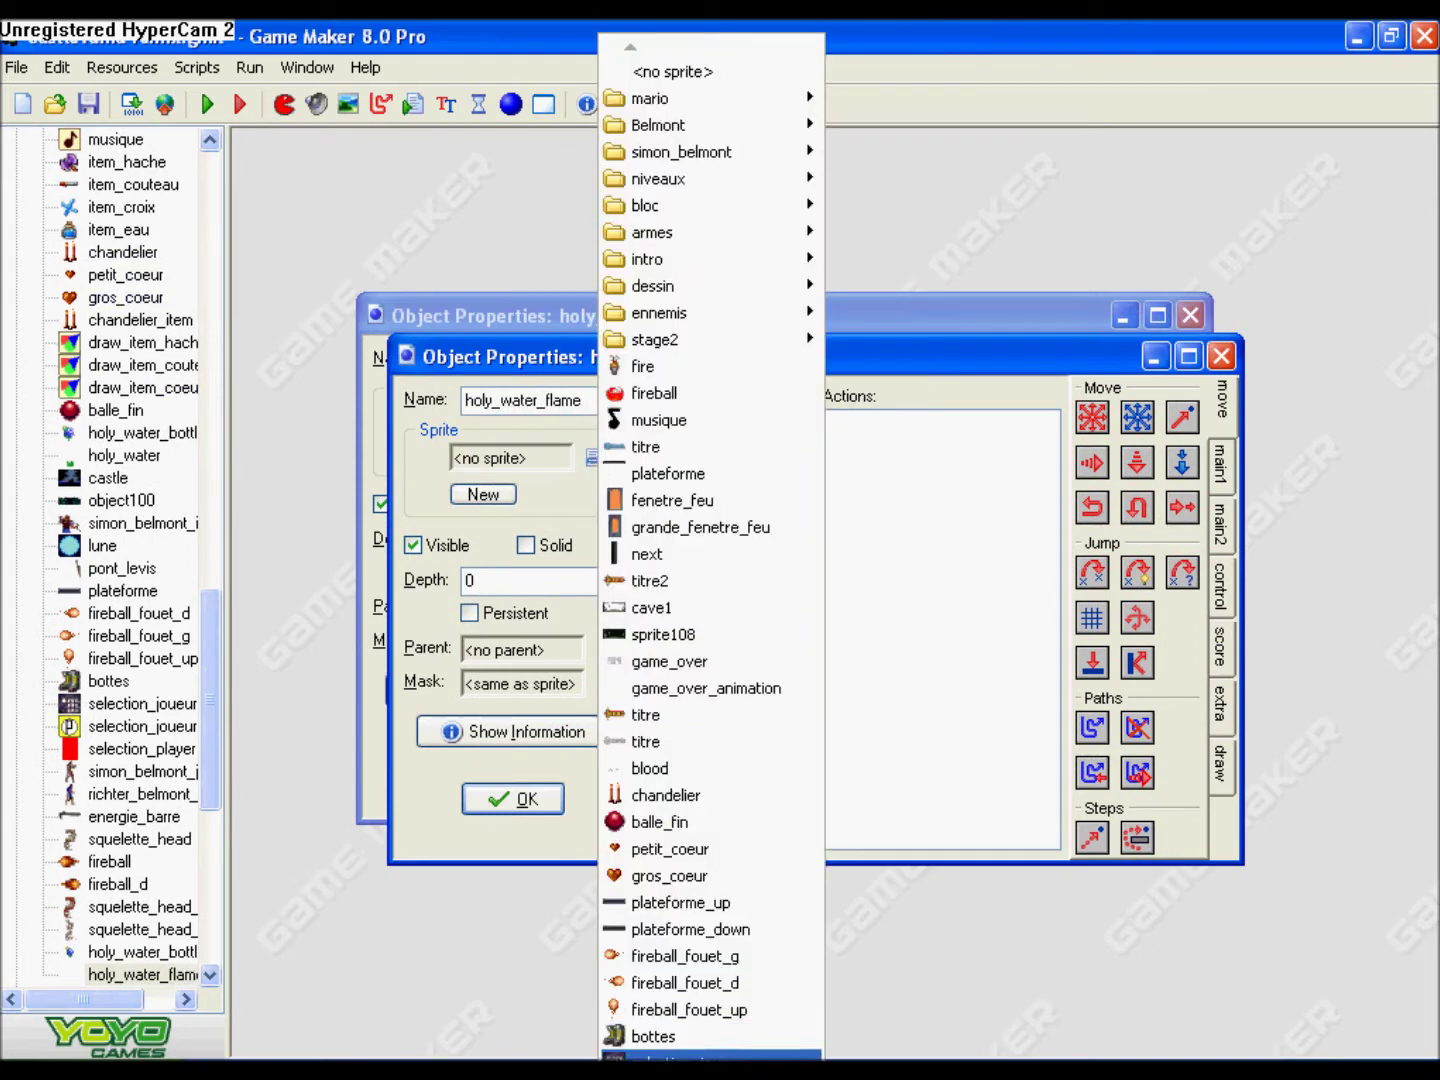
pyautogui.click(653, 1039)
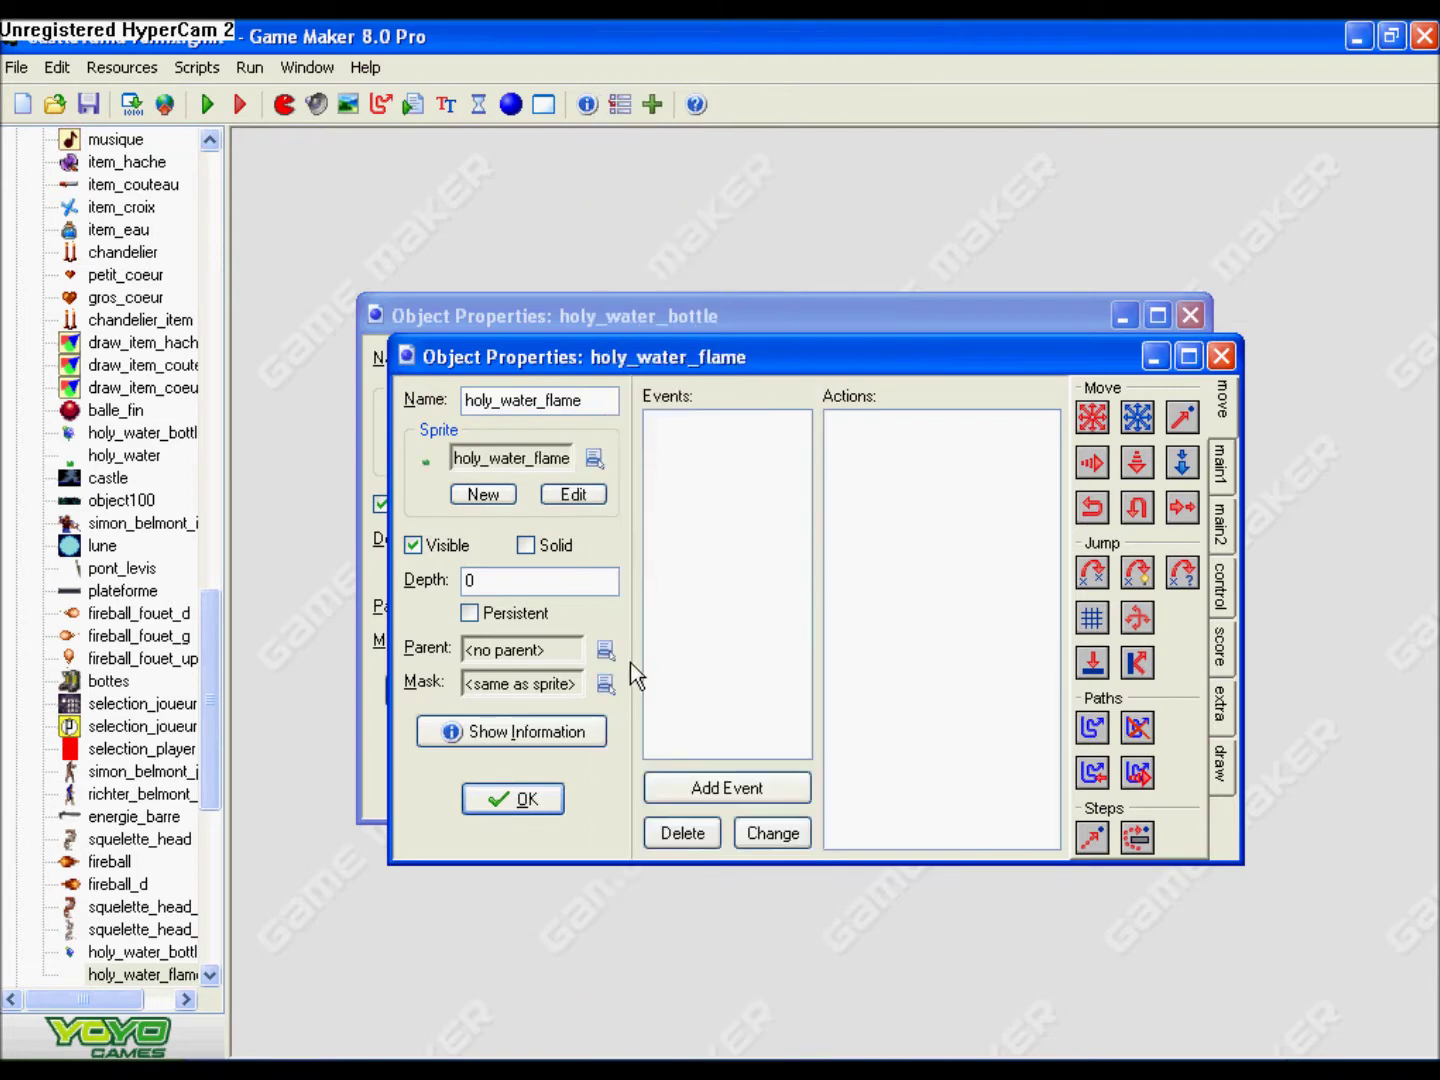
pyautogui.click(547, 801)
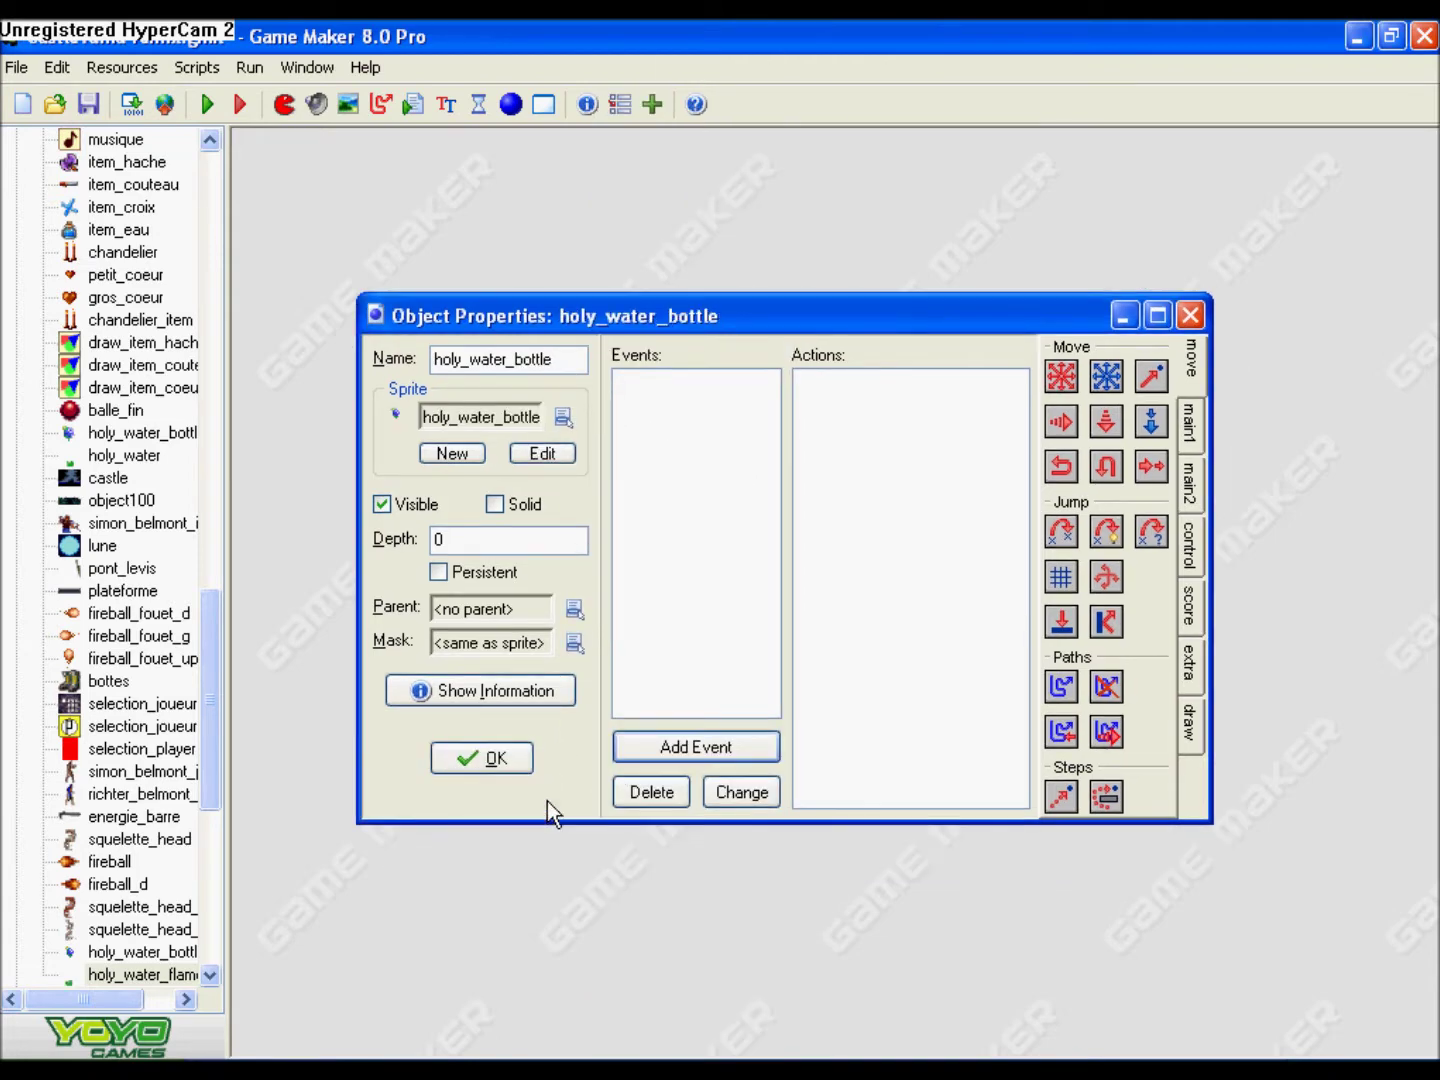
# - Add a collision event with the sol object from the bloc group to holy_water_bottle
pyautogui.click(698, 748)
pyautogui.click(629, 612)
pyautogui.moveTo(751, 240)
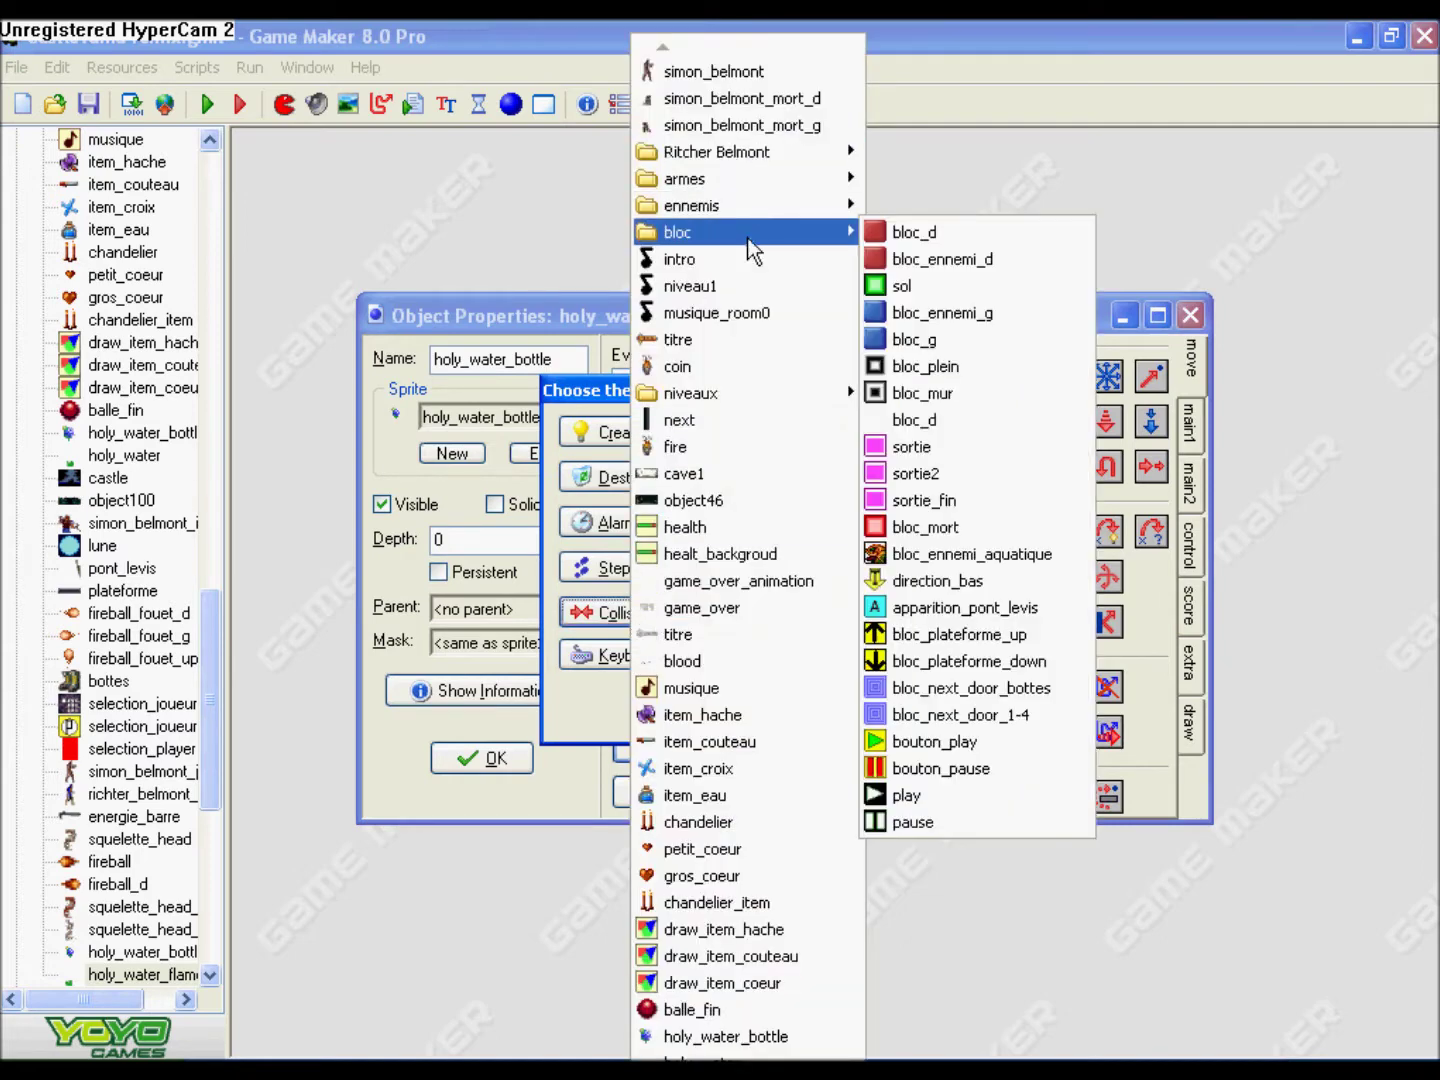
pyautogui.click(883, 283)
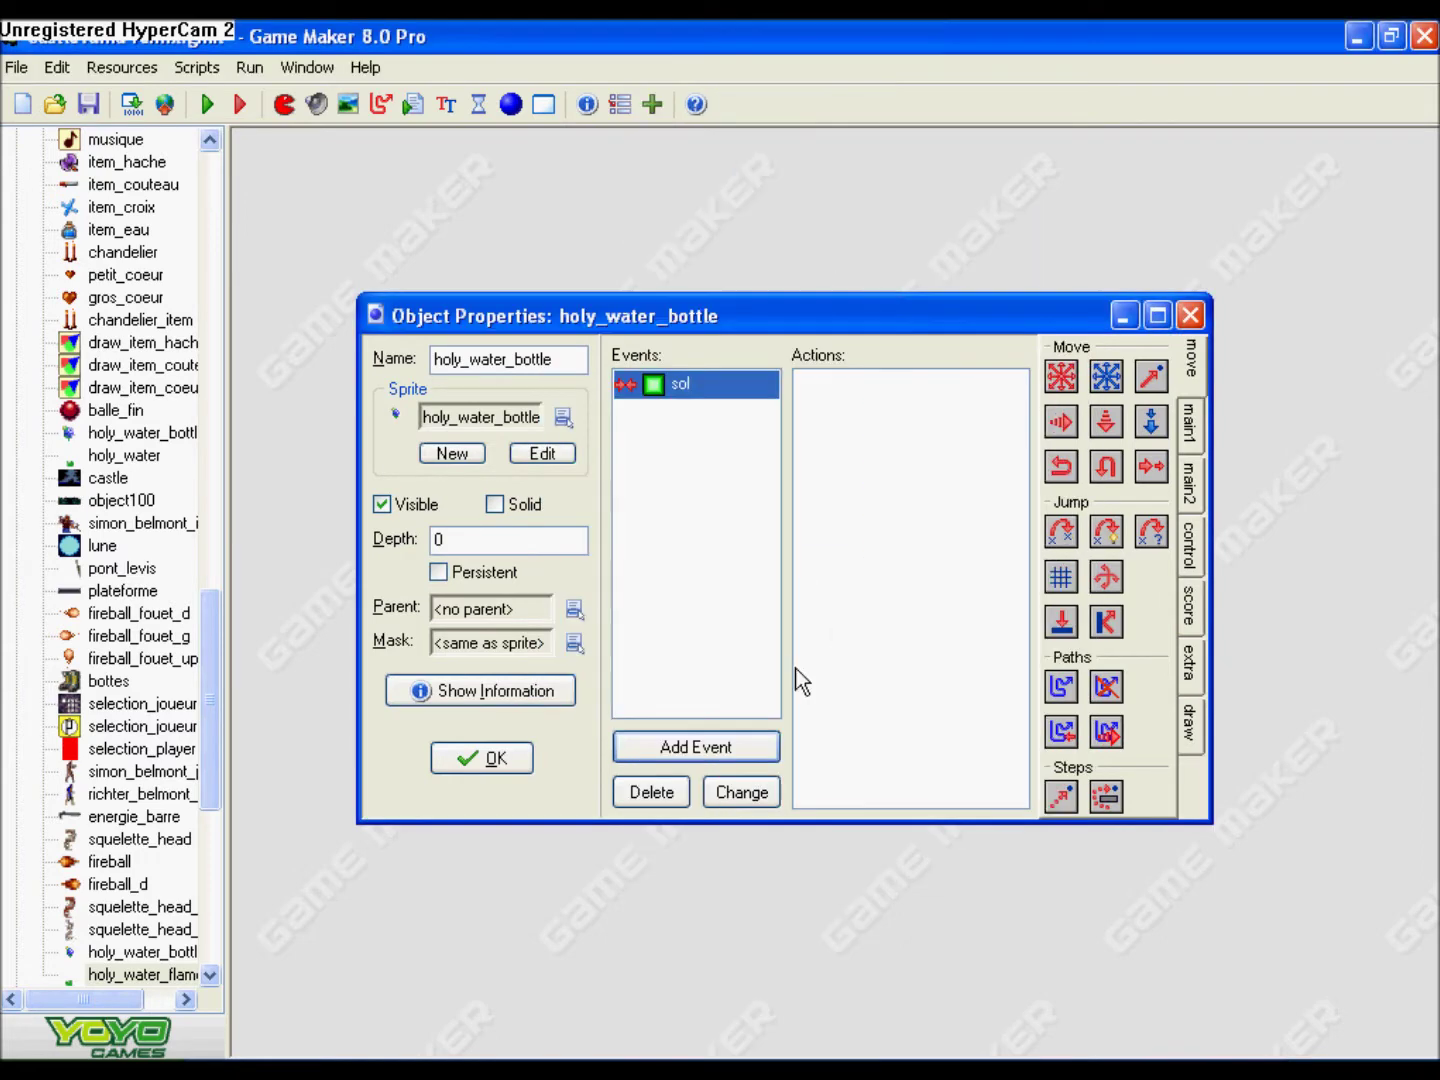
# - Add a Create Moving action that creates the holy_water object to the sol collision event
pyautogui.click(1193, 417)
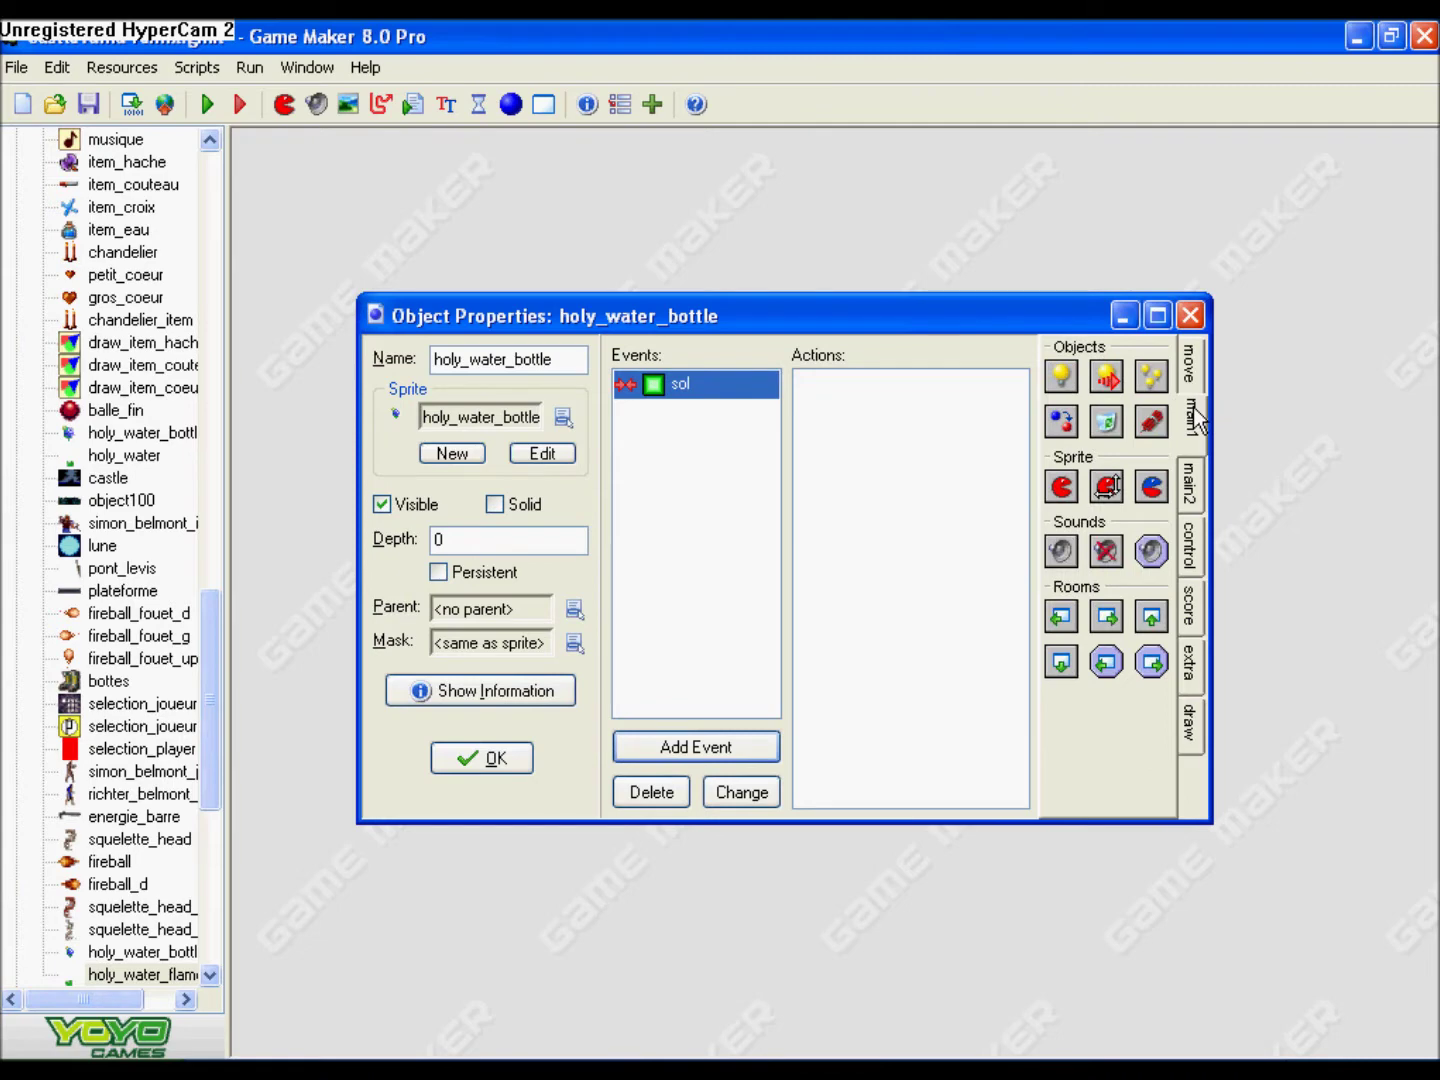
pyautogui.moveTo(818, 394); pyautogui.dragTo(818, 396)
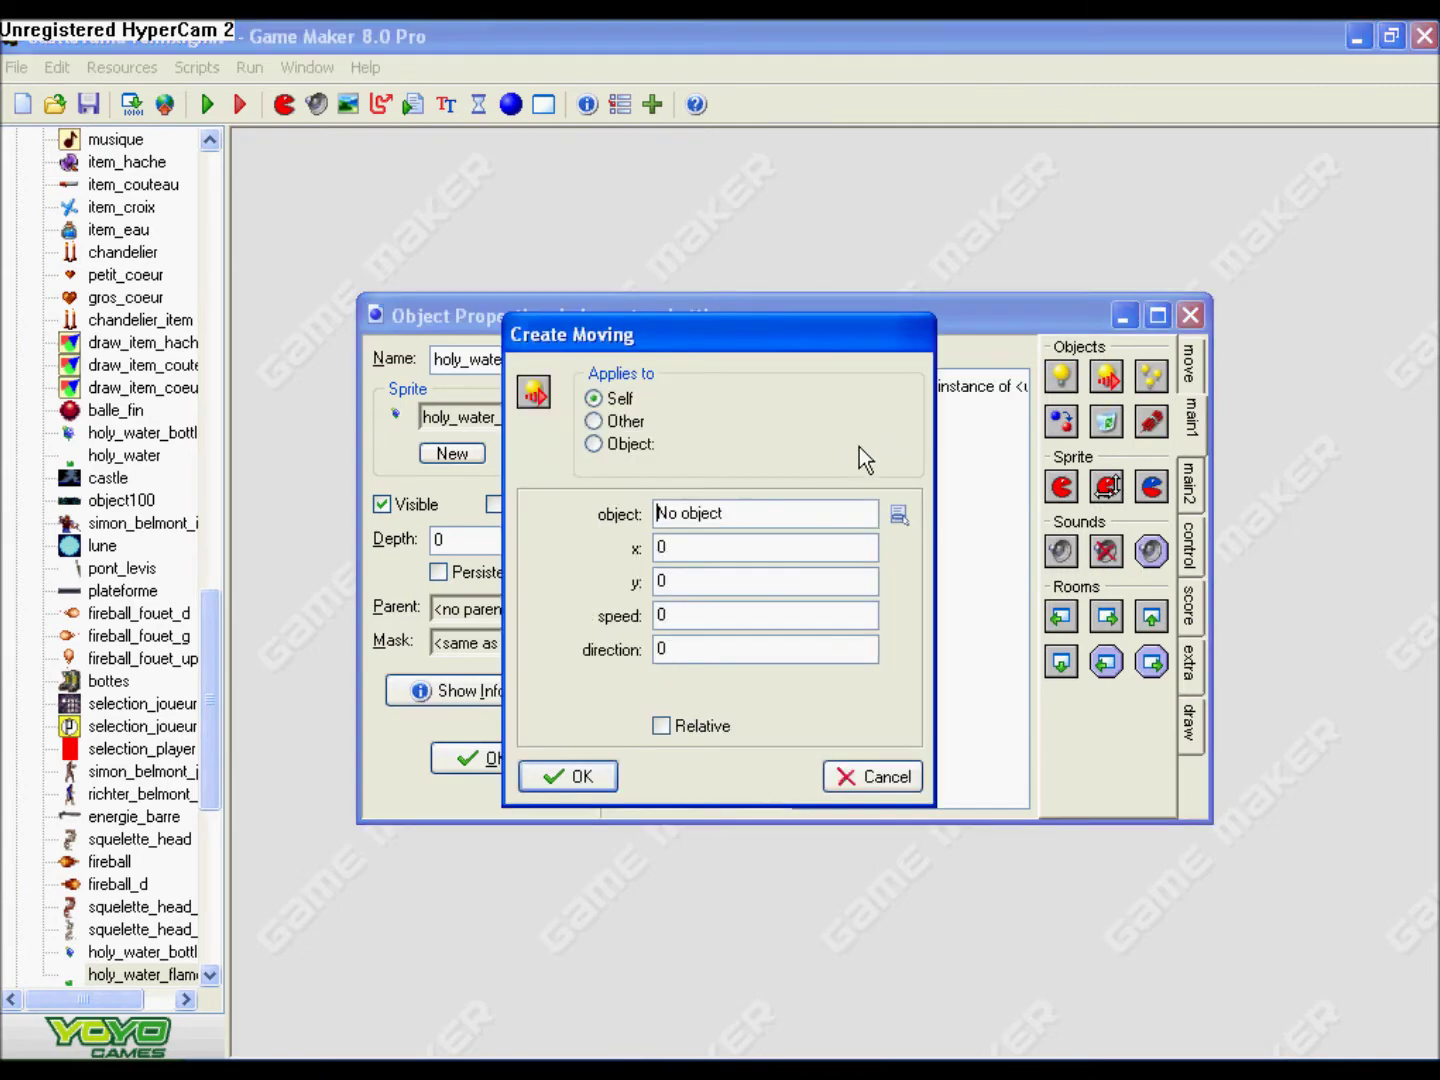
pyautogui.click(899, 514)
pyautogui.scroll(-3, 1019, 550)
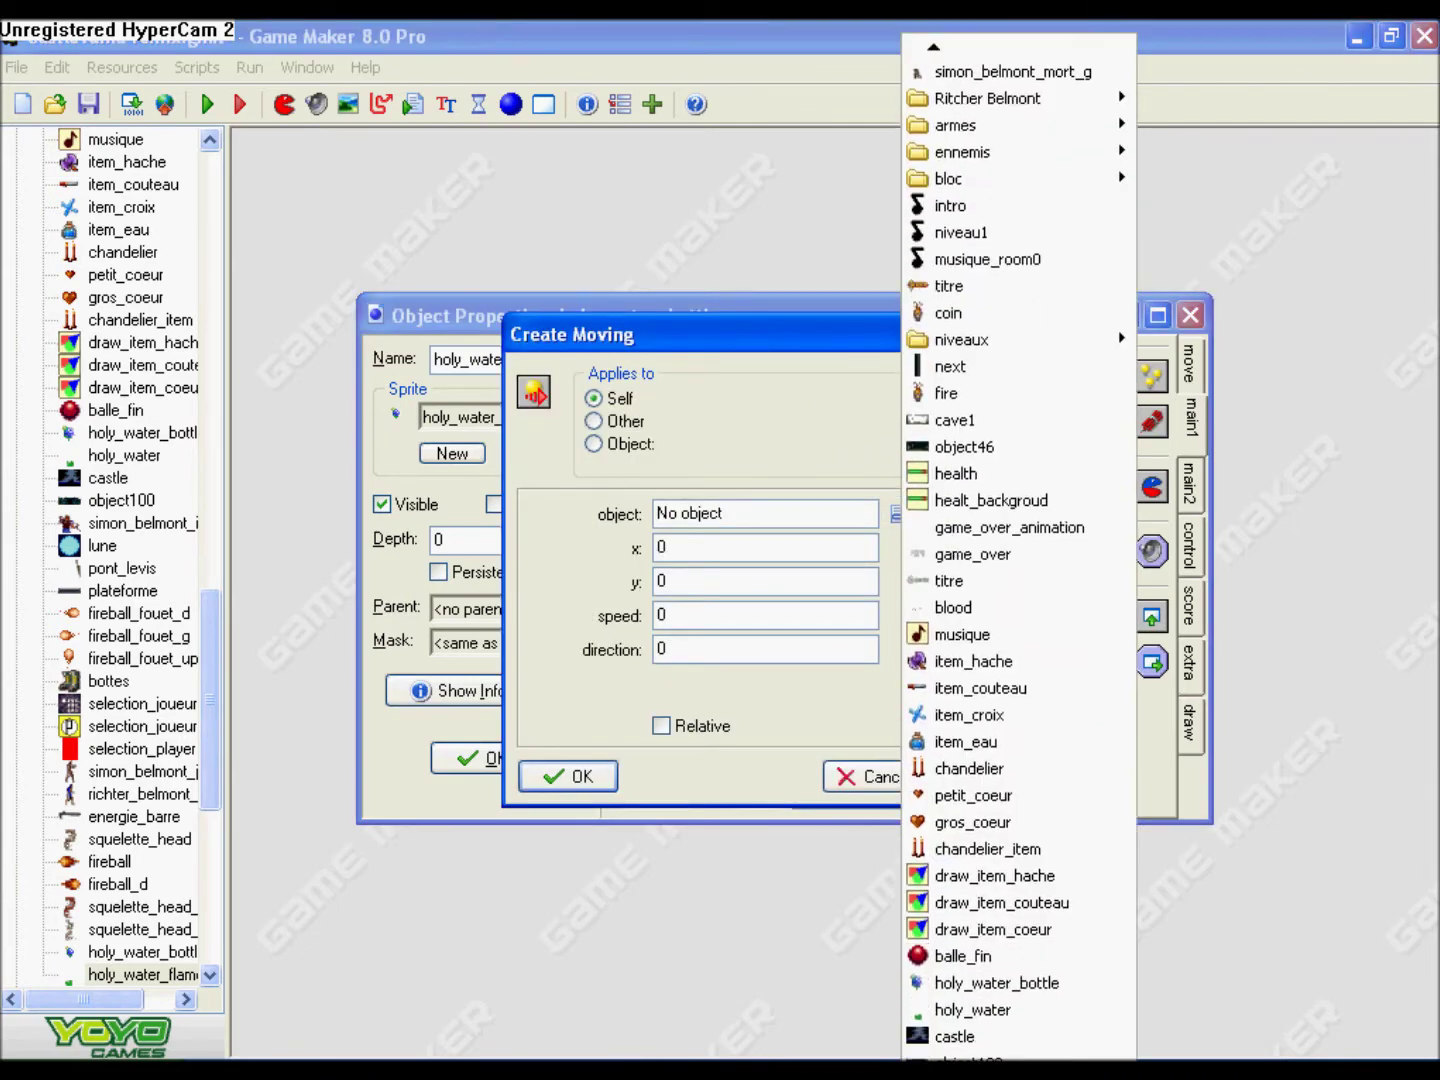
pyautogui.click(983, 931)
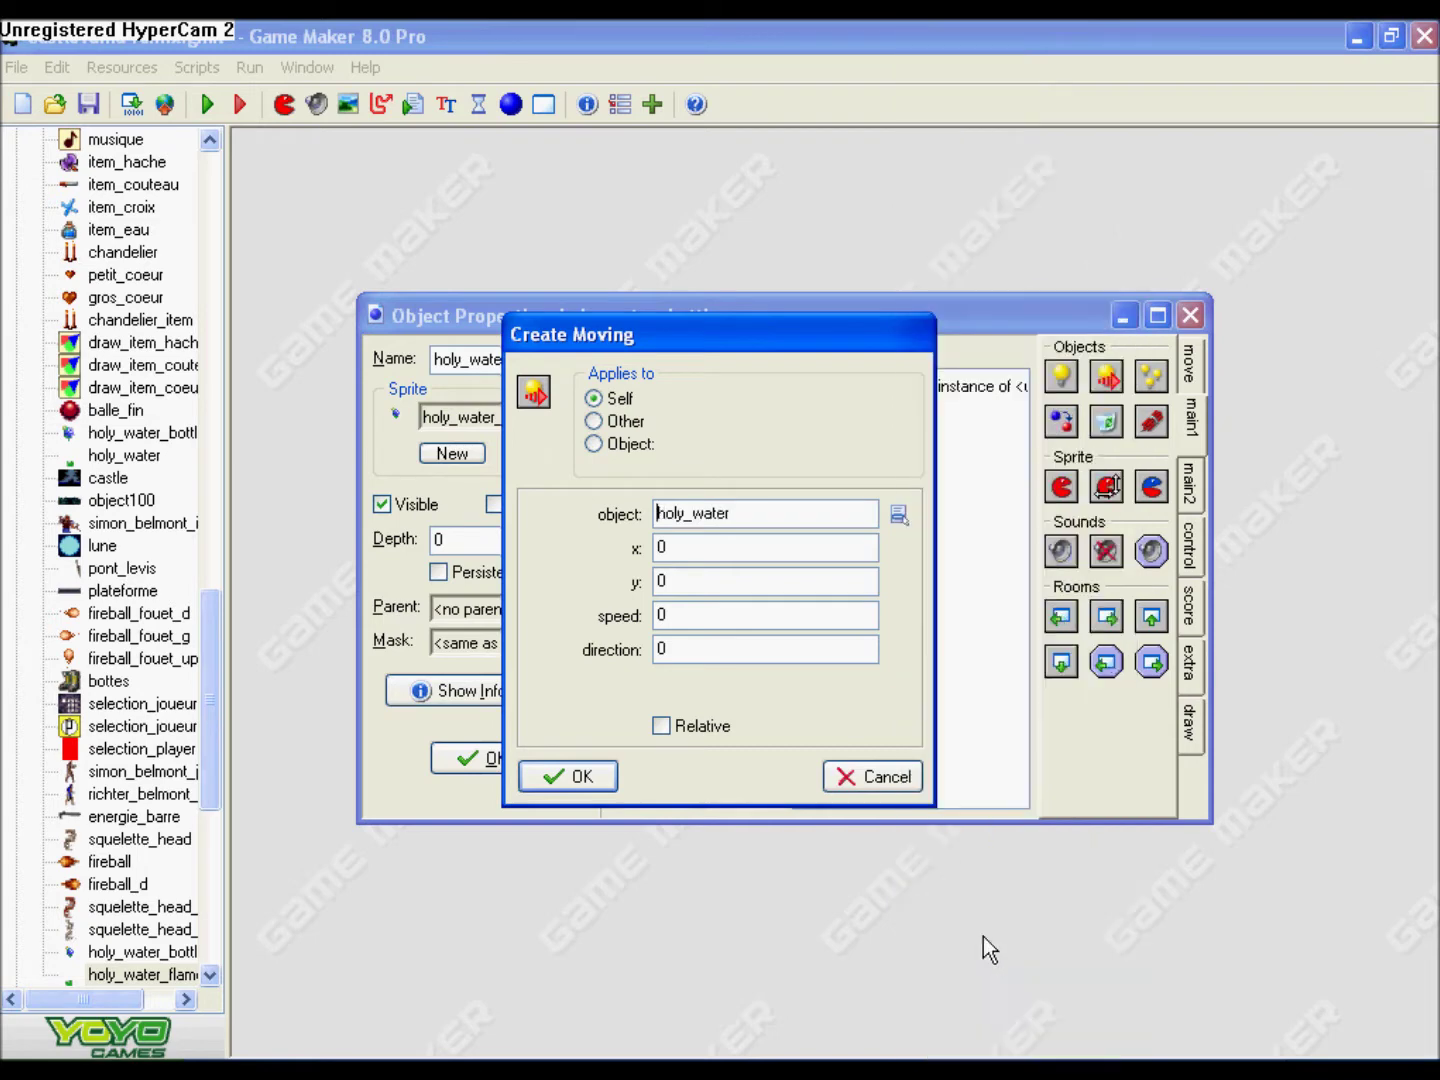
pyautogui.click(563, 775)
# - Change the object created by the Create Moving action to holy_water_flame and make its values relative
pyautogui.moveTo(555, 315); pyautogui.dragTo(518, 312)
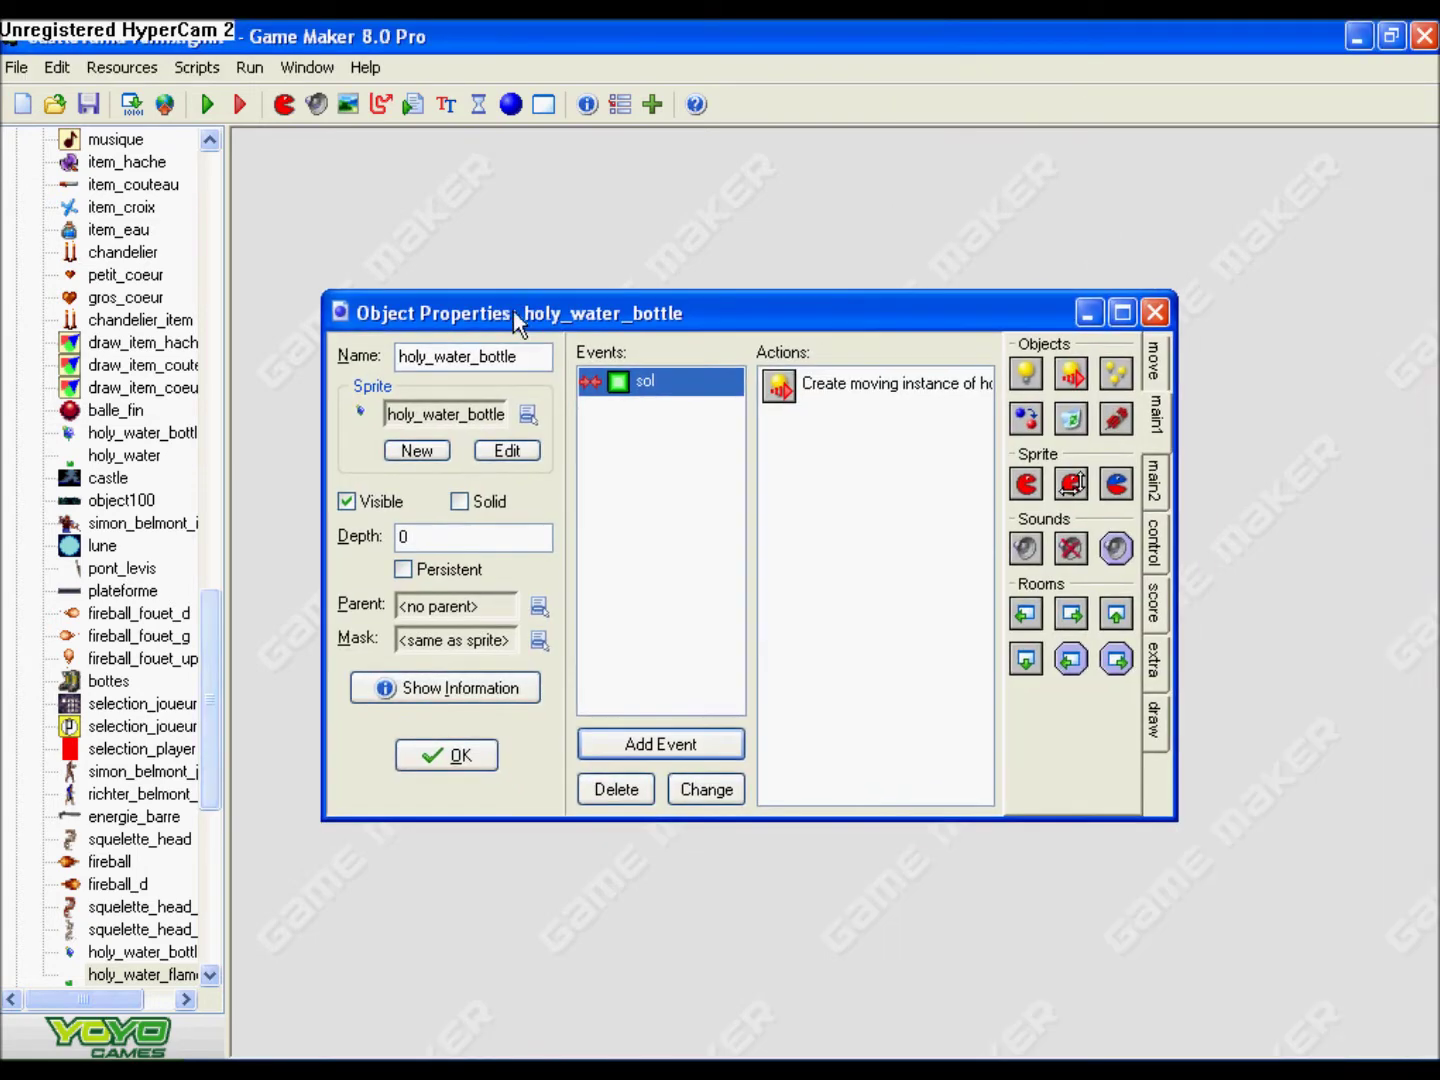
pyautogui.moveTo(212, 762); pyautogui.dragTo(214, 863)
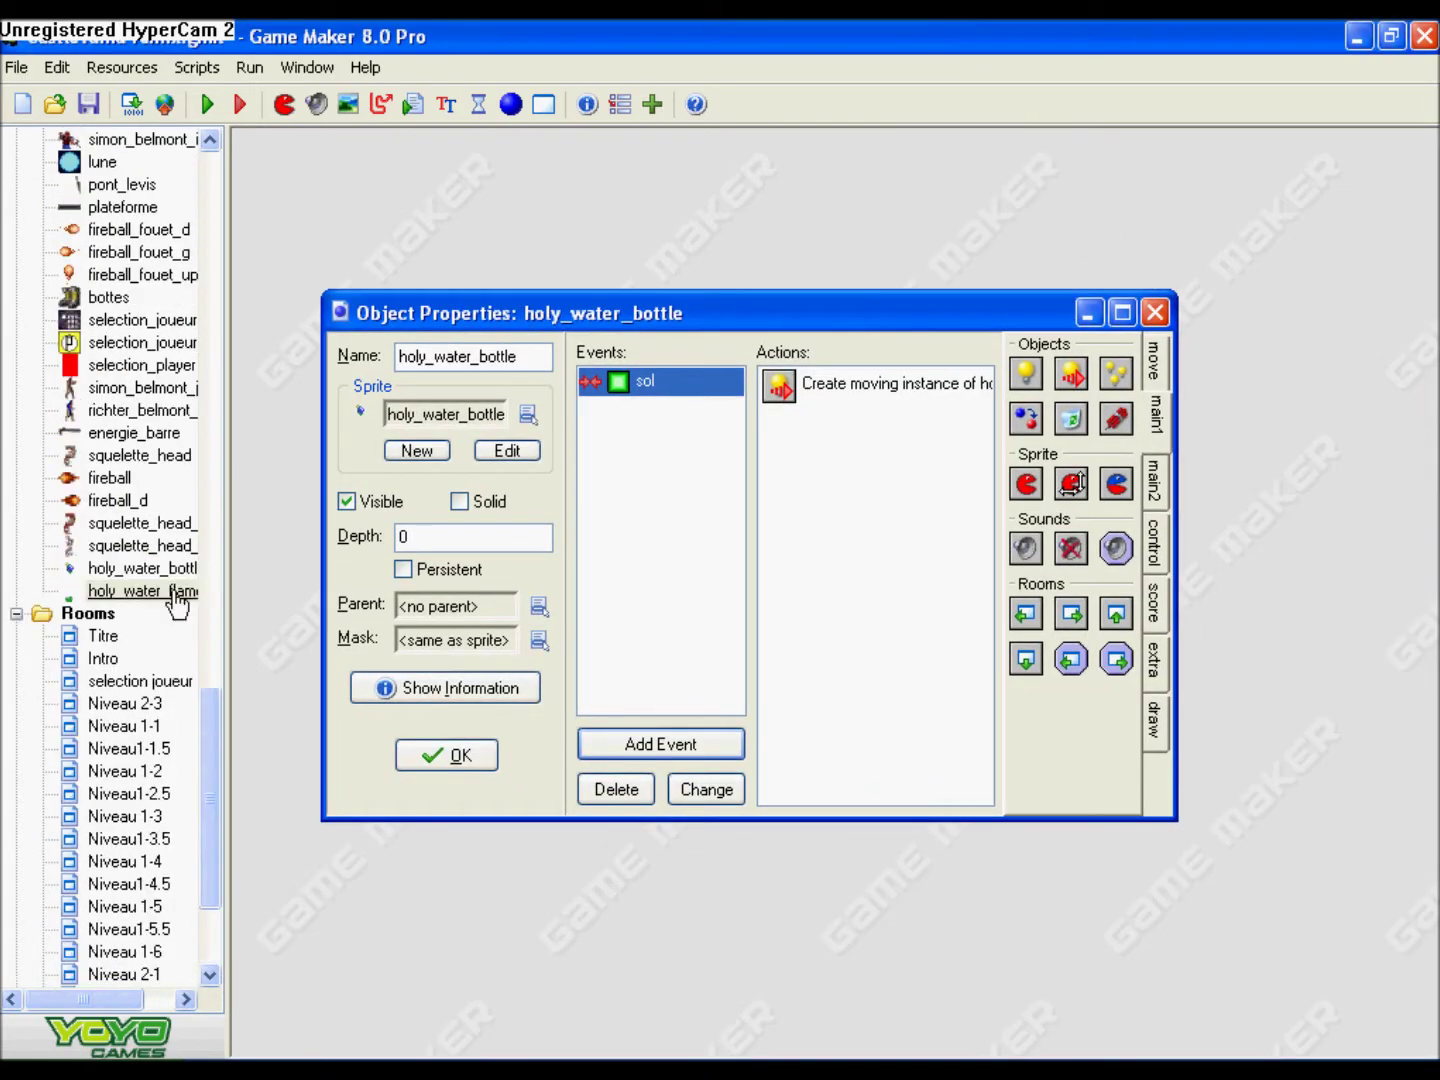
pyautogui.doubleClick(794, 383)
pyautogui.click(893, 515)
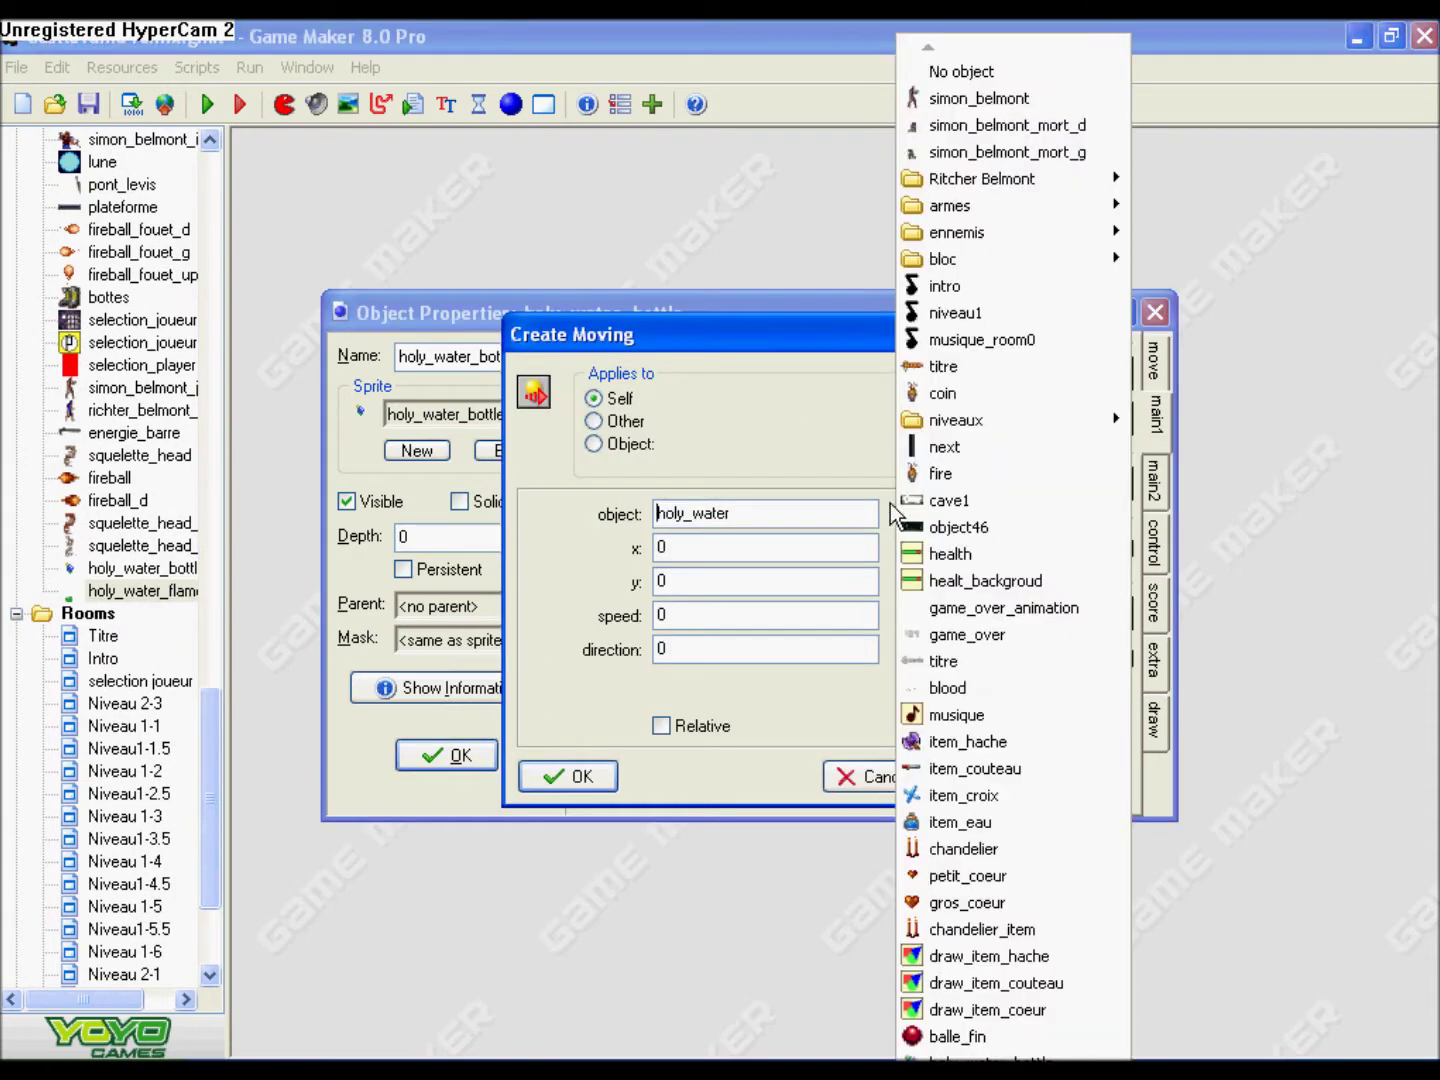
pyautogui.moveTo(1000, 1067)
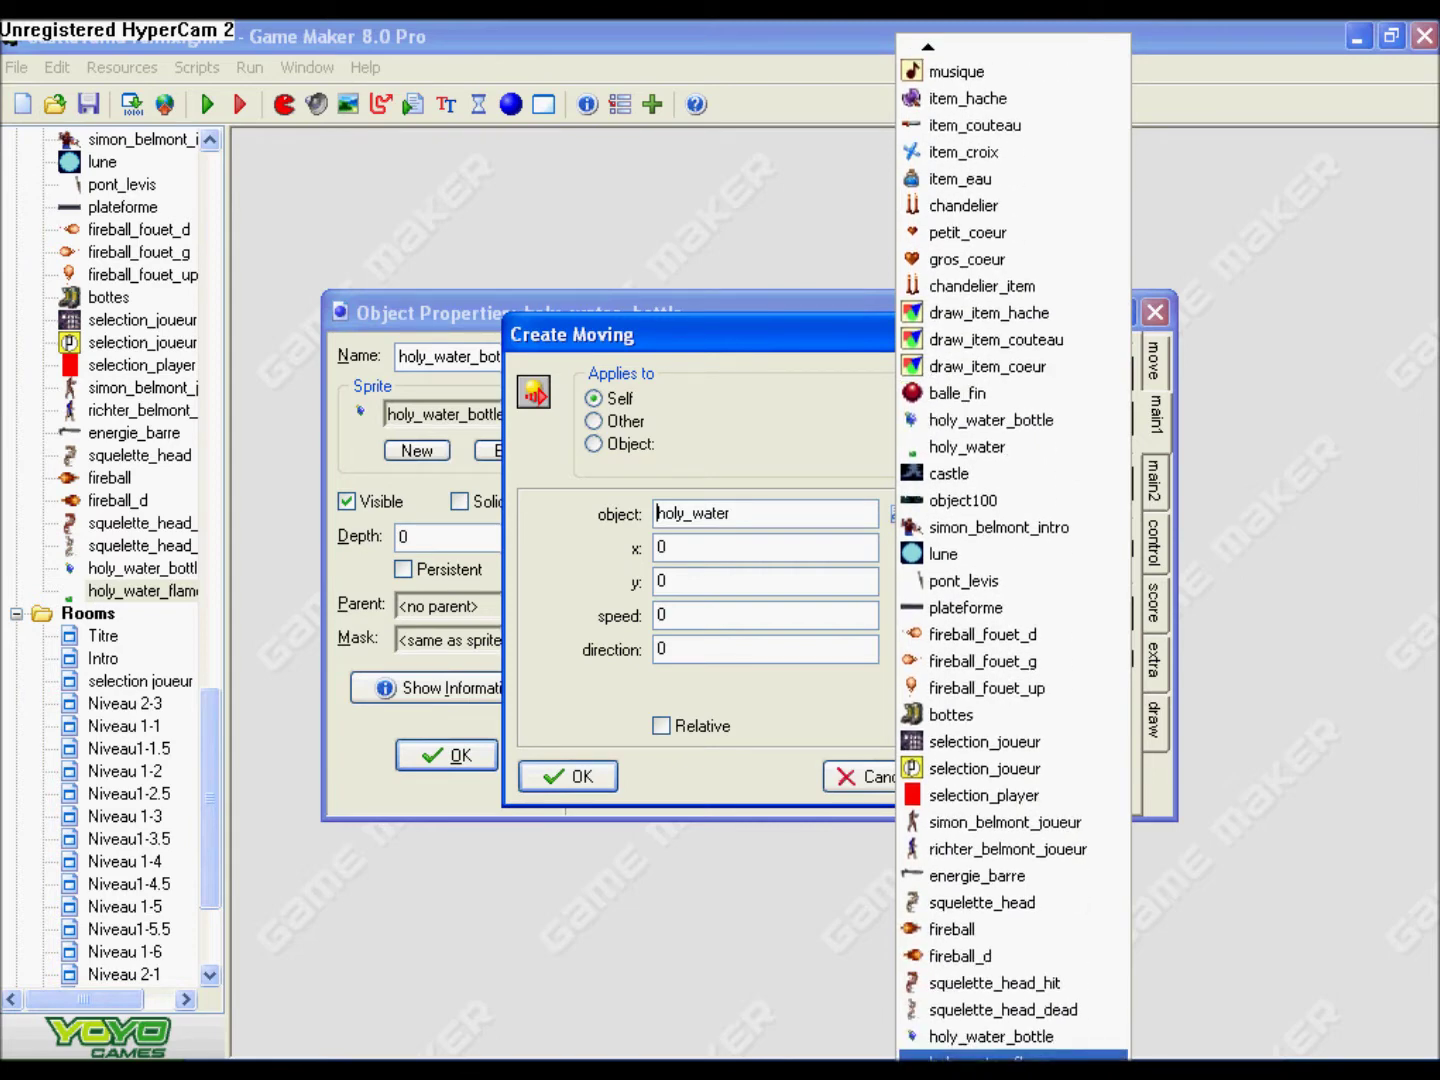
pyautogui.click(1000, 1056)
pyautogui.click(661, 726)
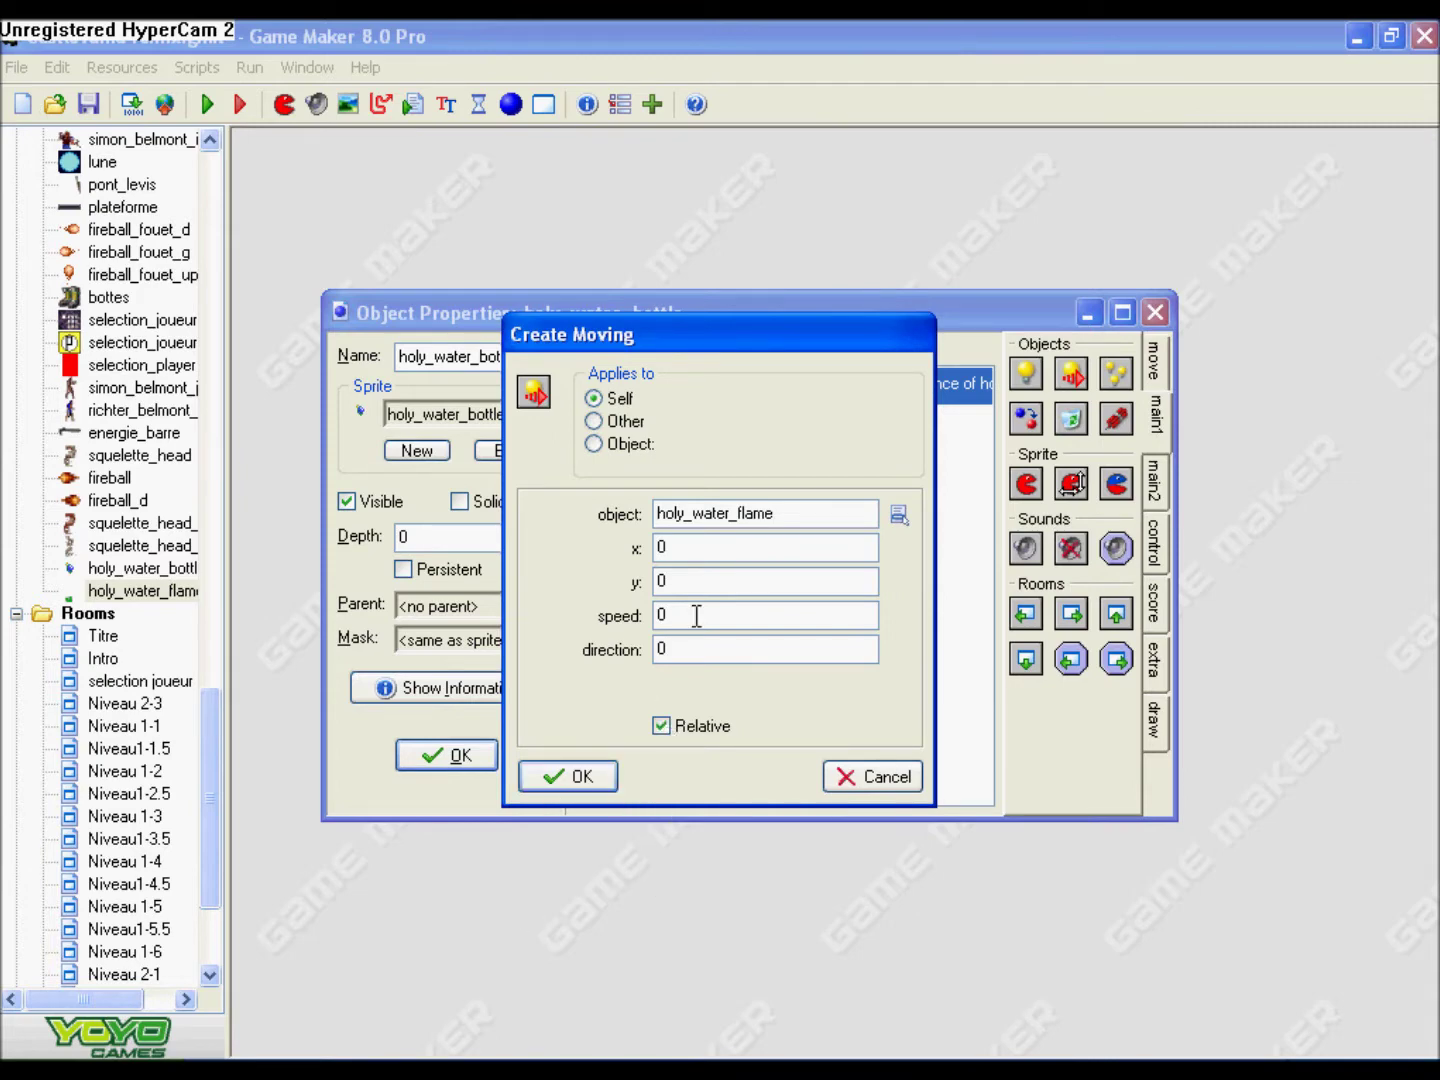
# - Set the created flame's speed to 4 and direction to 360, and confirm the action
pyautogui.moveTo(690, 340); pyautogui.dragTo(666, 314)
pyautogui.moveTo(668, 600); pyautogui.dragTo(576, 607)
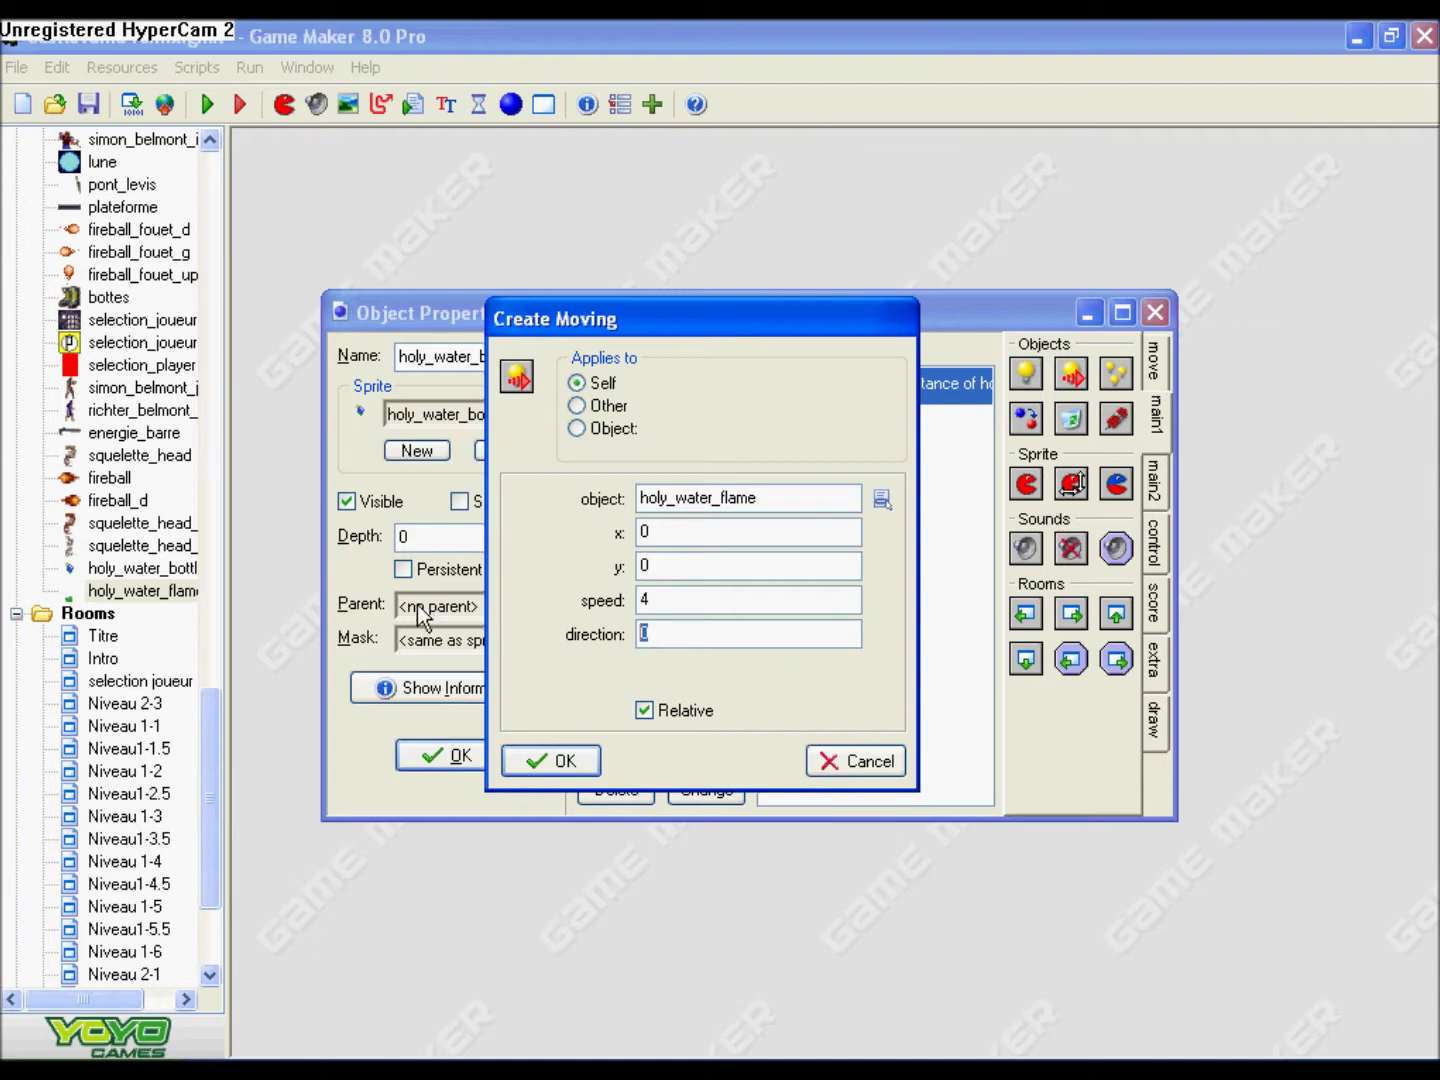
pyautogui.write('360')
pyautogui.click(551, 761)
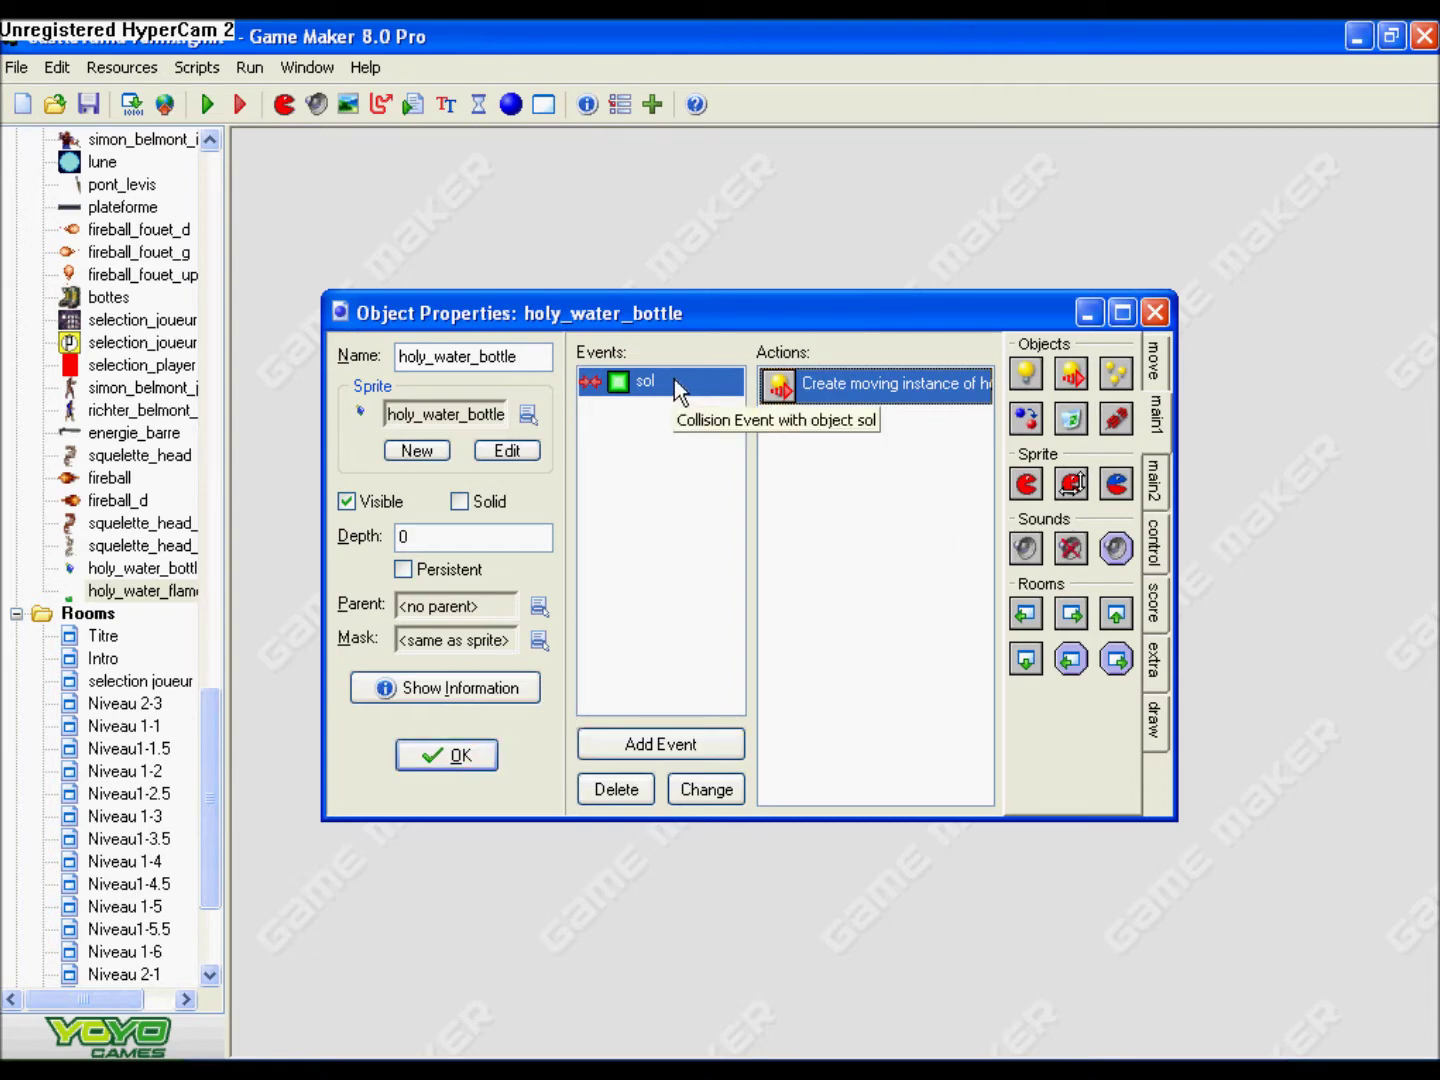
# - Make holy_water_bottle solid, add a Destroy Instance action for Self to its sol collision event, and accept the object
pyautogui.click(464, 506)
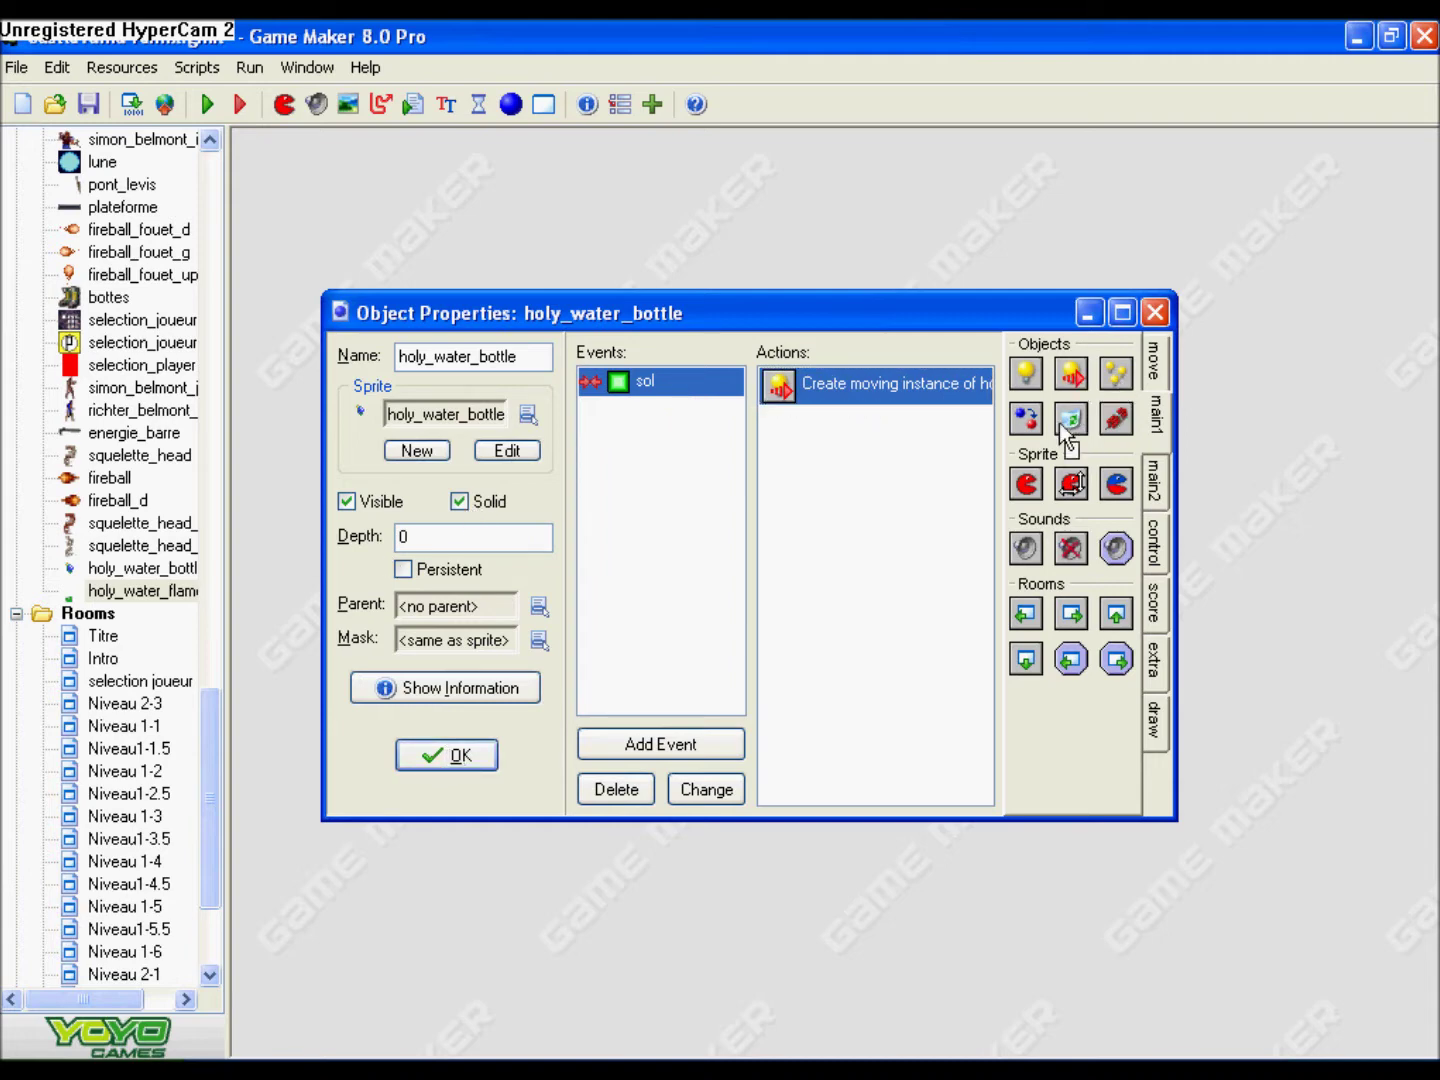
pyautogui.moveTo(1070, 419); pyautogui.dragTo(869, 385)
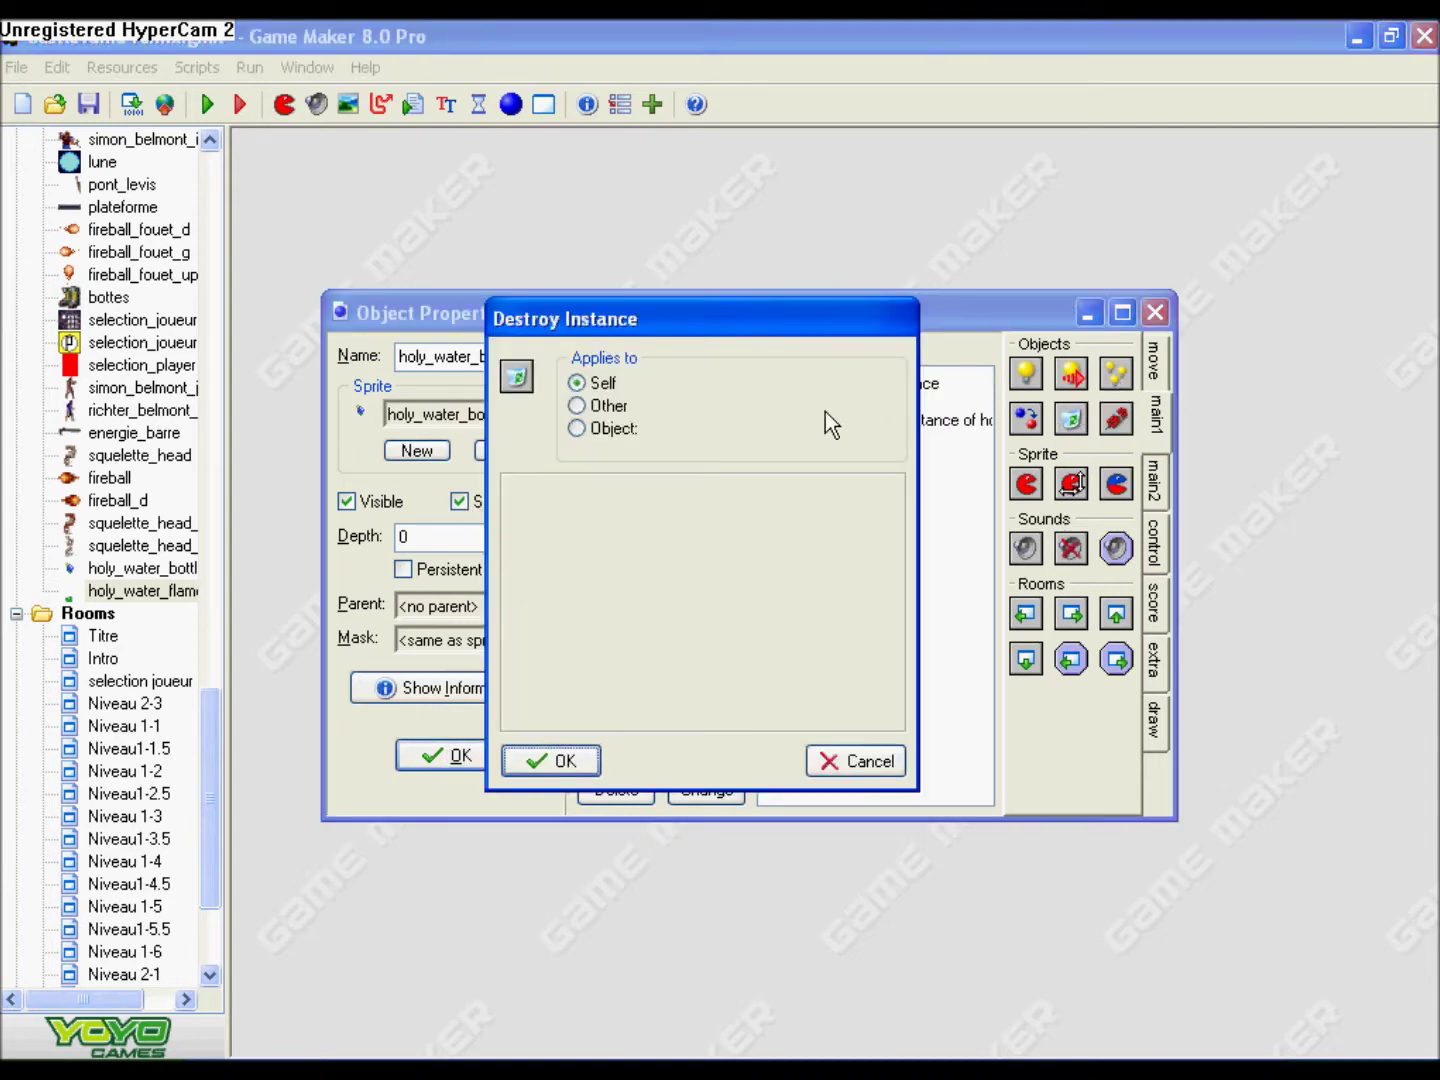
pyautogui.click(563, 762)
pyautogui.click(868, 427)
pyautogui.click(436, 757)
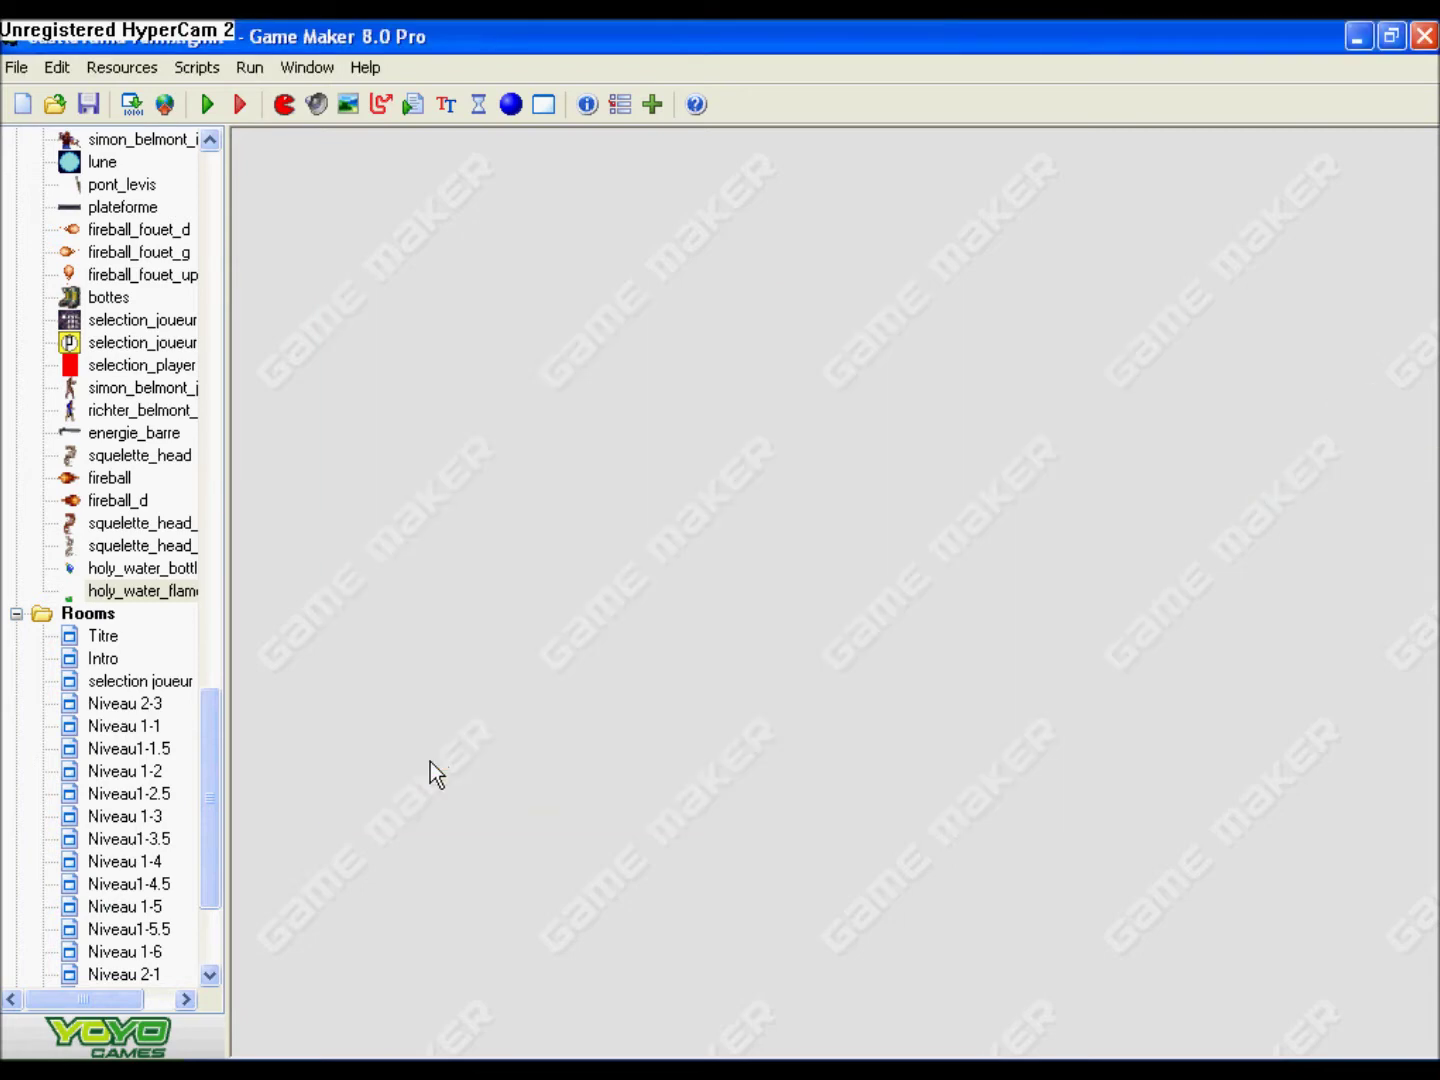
pyautogui.scroll(2, 218, 724)
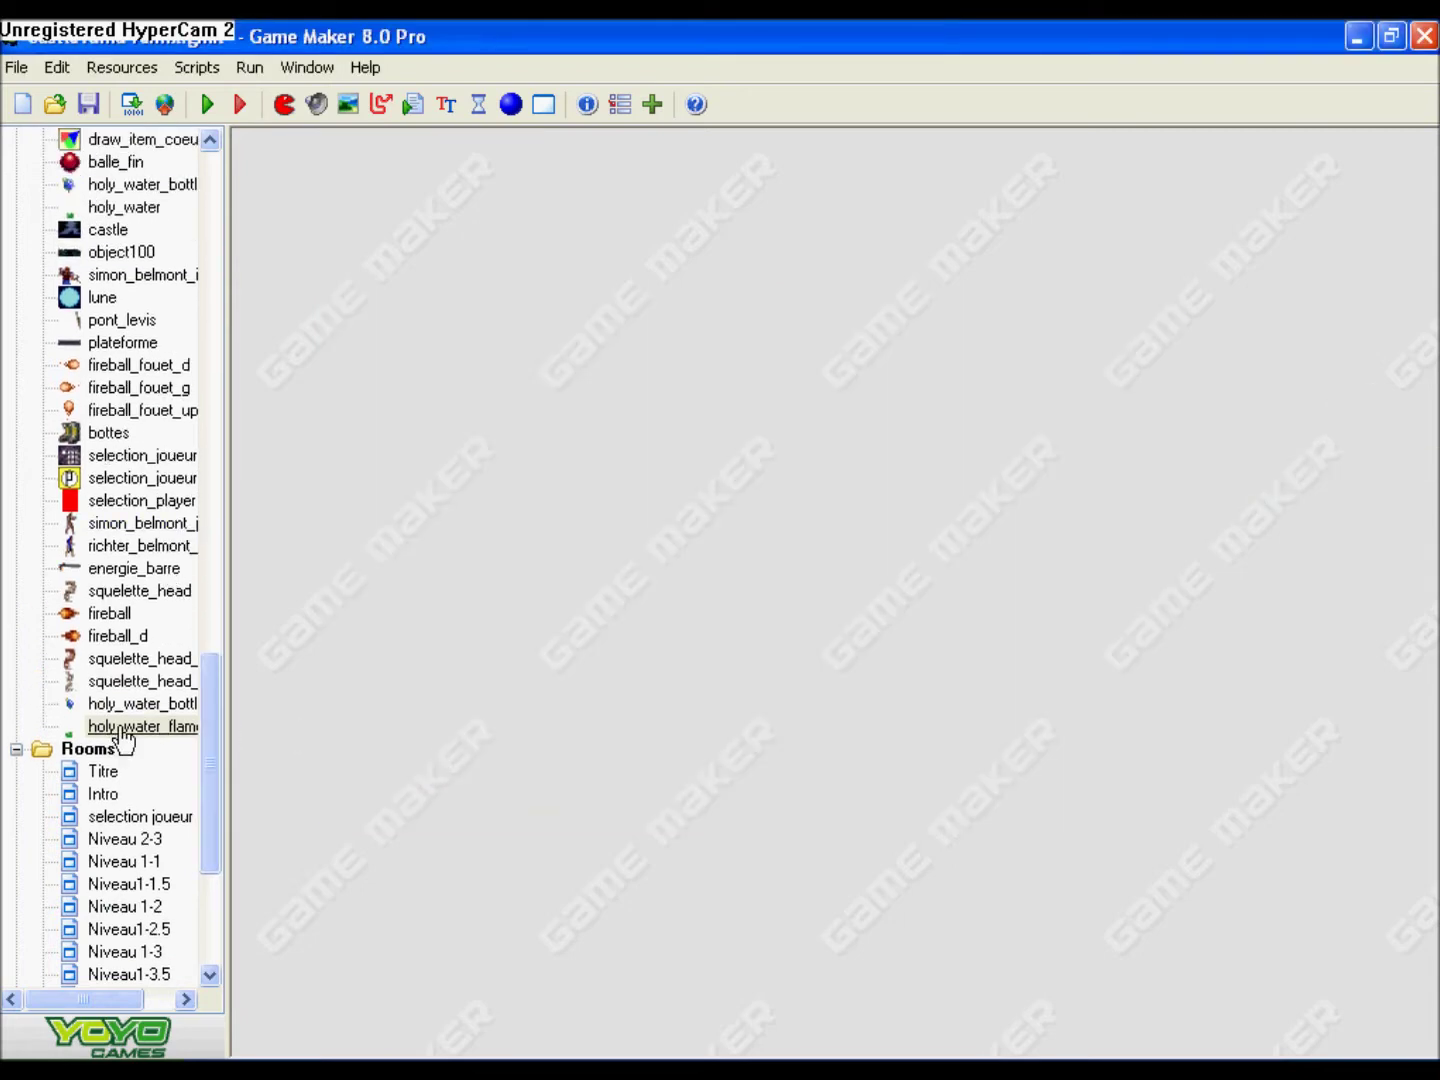
# - Open the holy_water_flame object and add an Animation End event to it
pyautogui.doubleClick(121, 727)
pyautogui.click(745, 829)
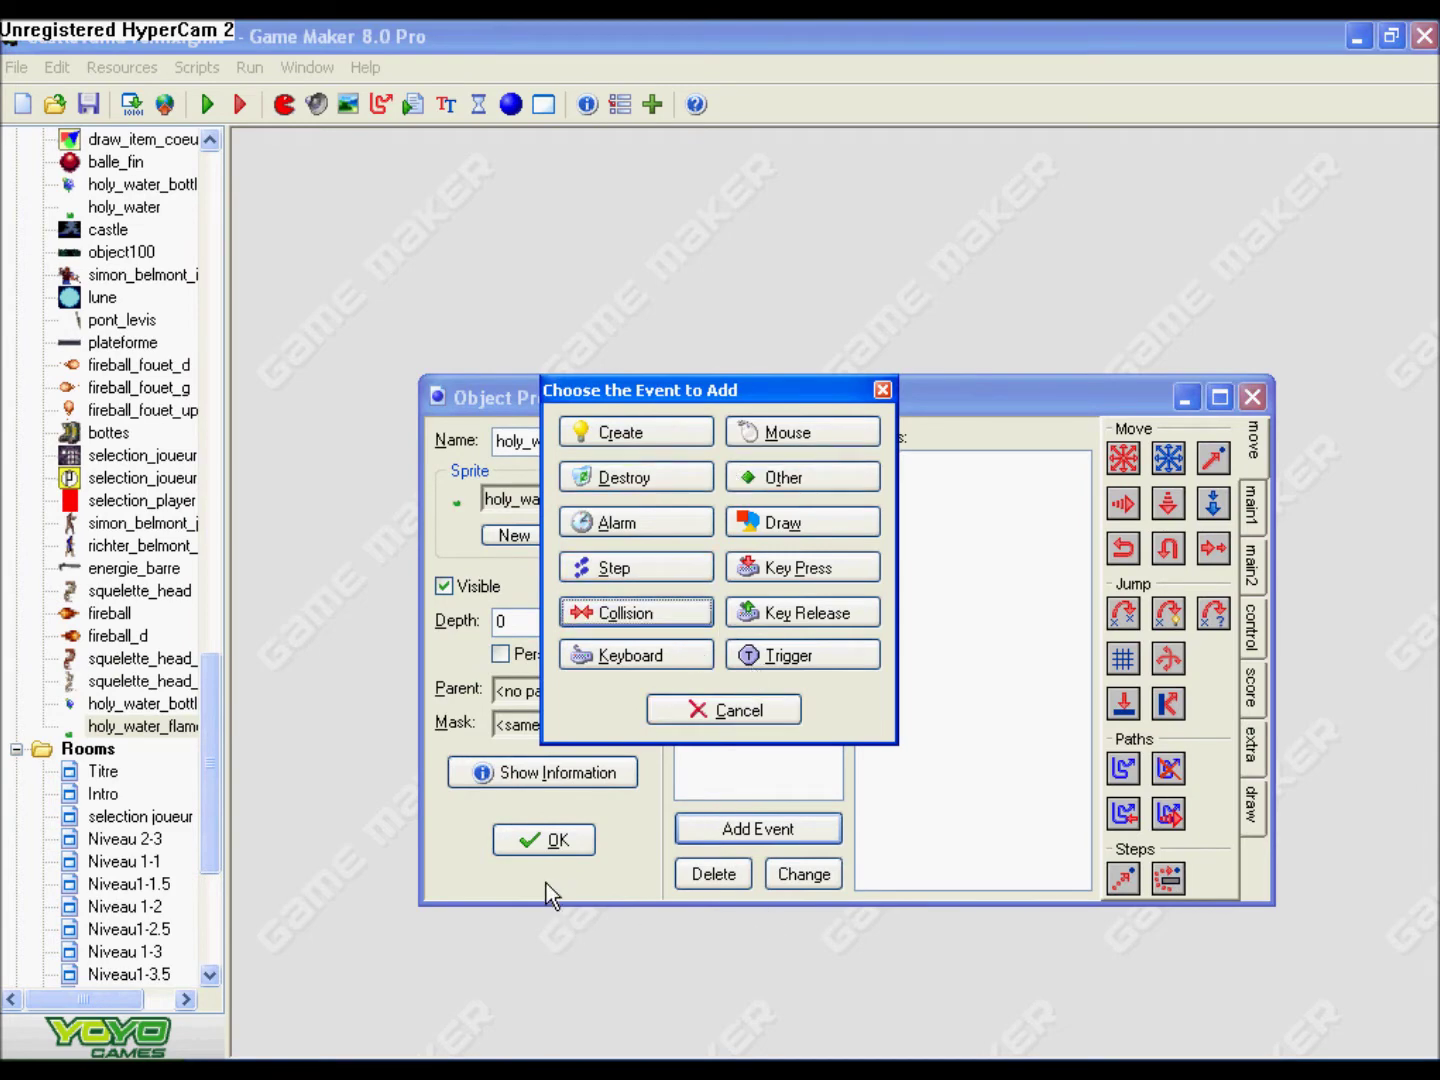
pyautogui.click(725, 711)
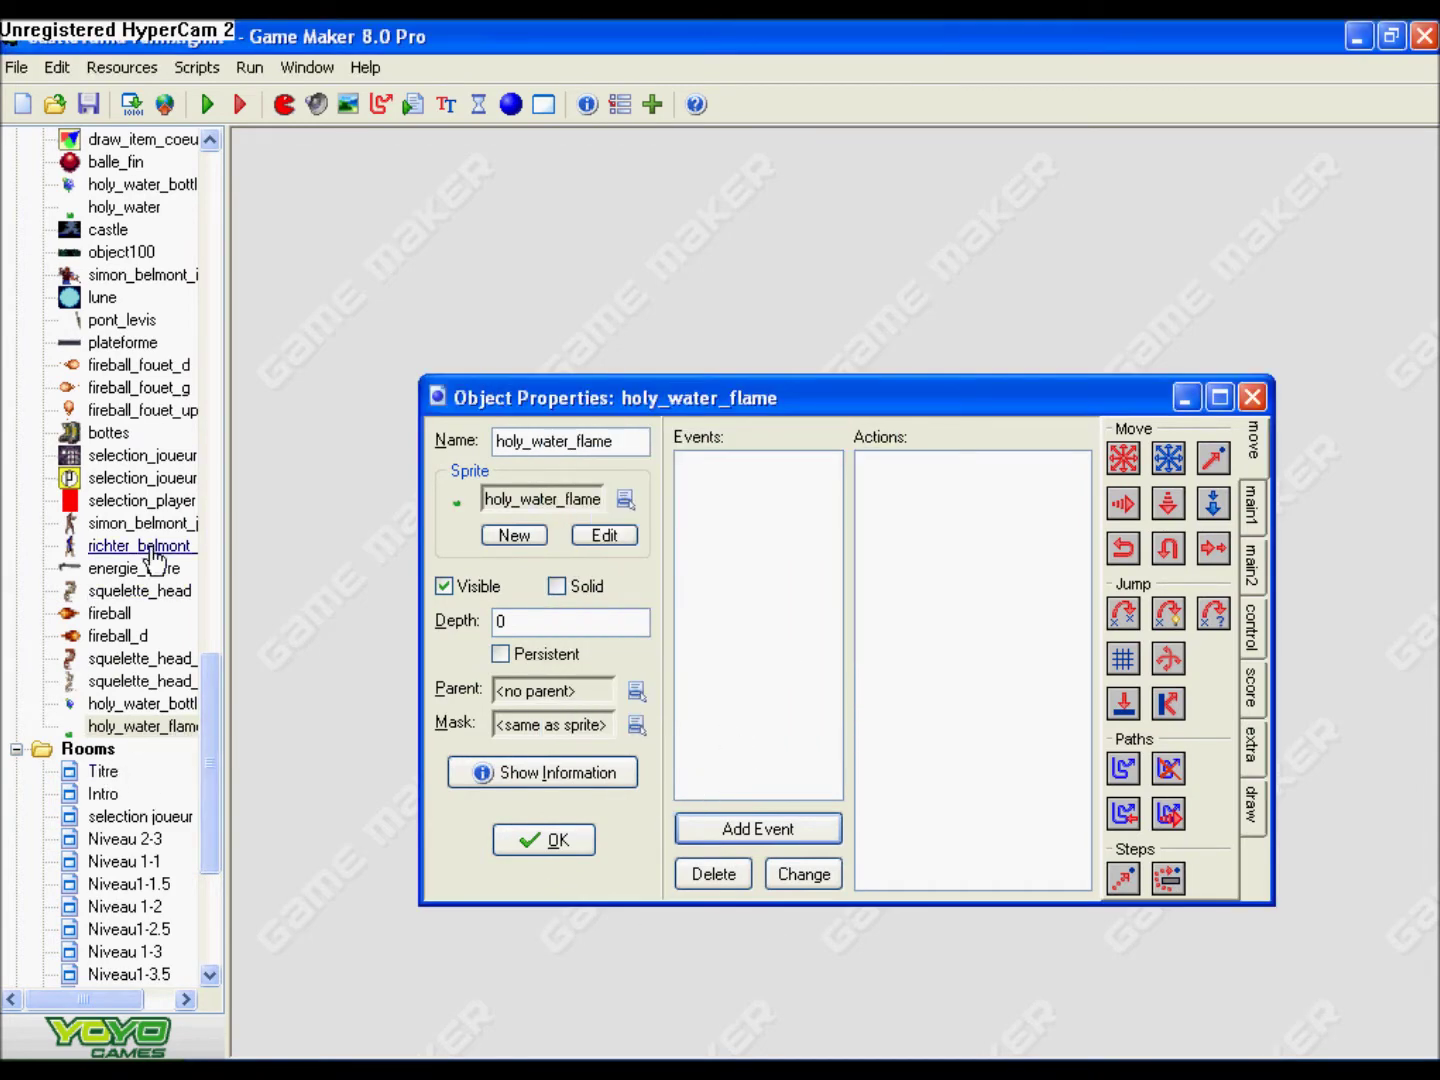
pyautogui.click(730, 833)
pyautogui.click(799, 481)
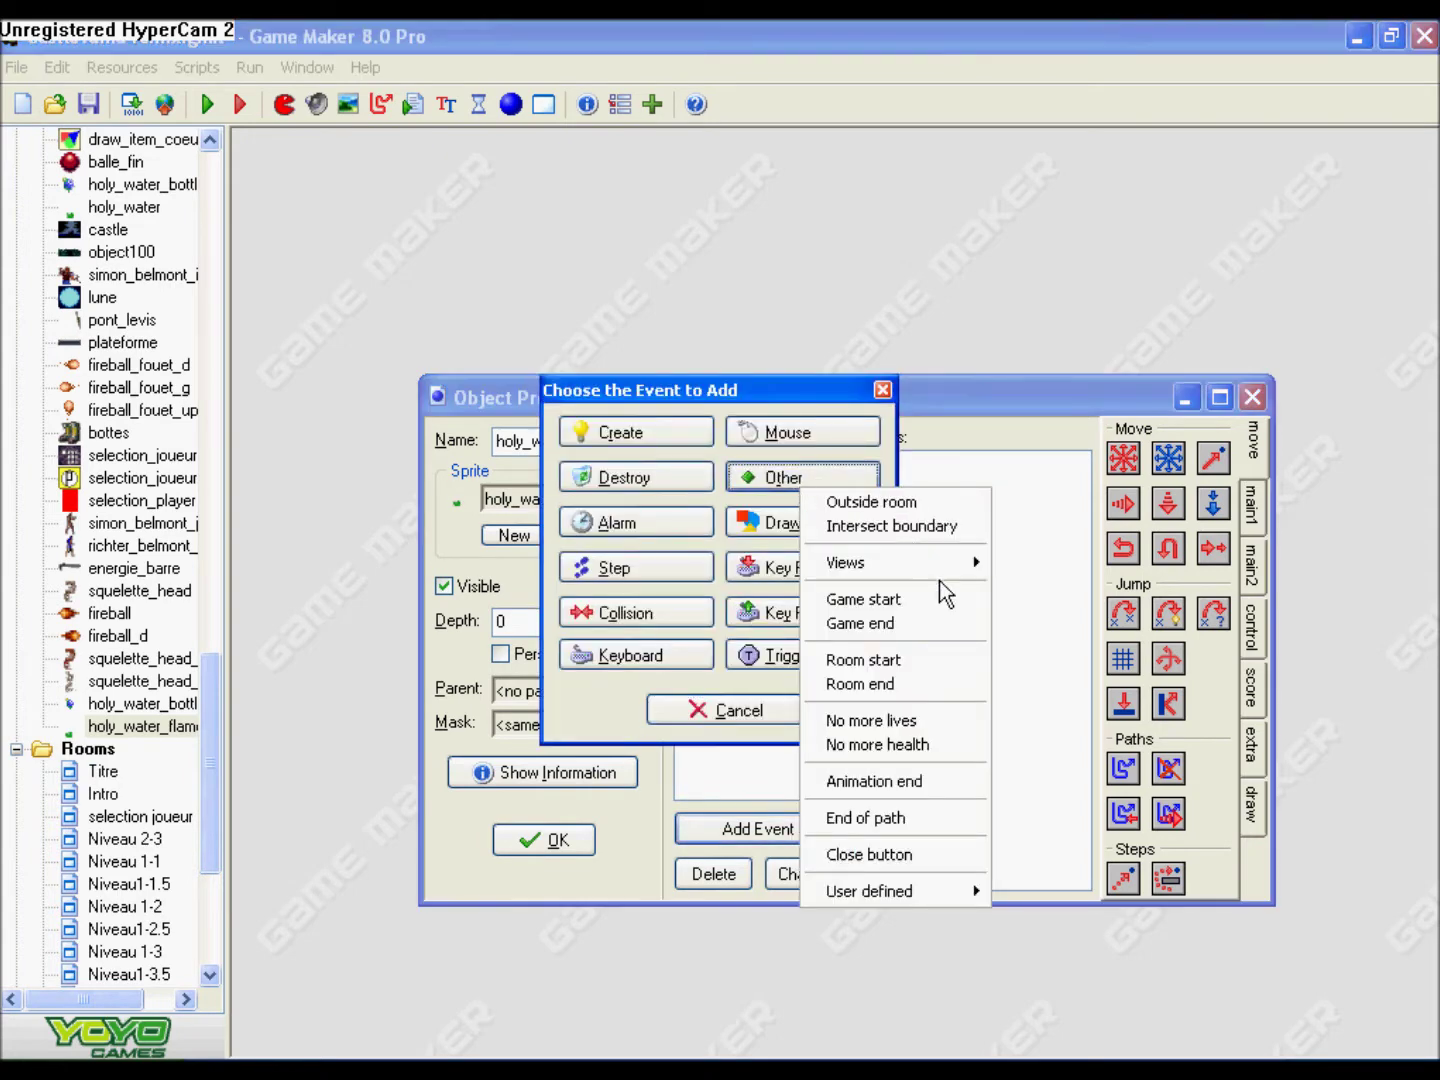
pyautogui.click(893, 779)
# - Add a Destroy Instance action for Self to the flame's Animation End event, make the object solid, and accept it
pyautogui.click(1252, 508)
pyautogui.moveTo(1168, 503); pyautogui.dragTo(920, 516)
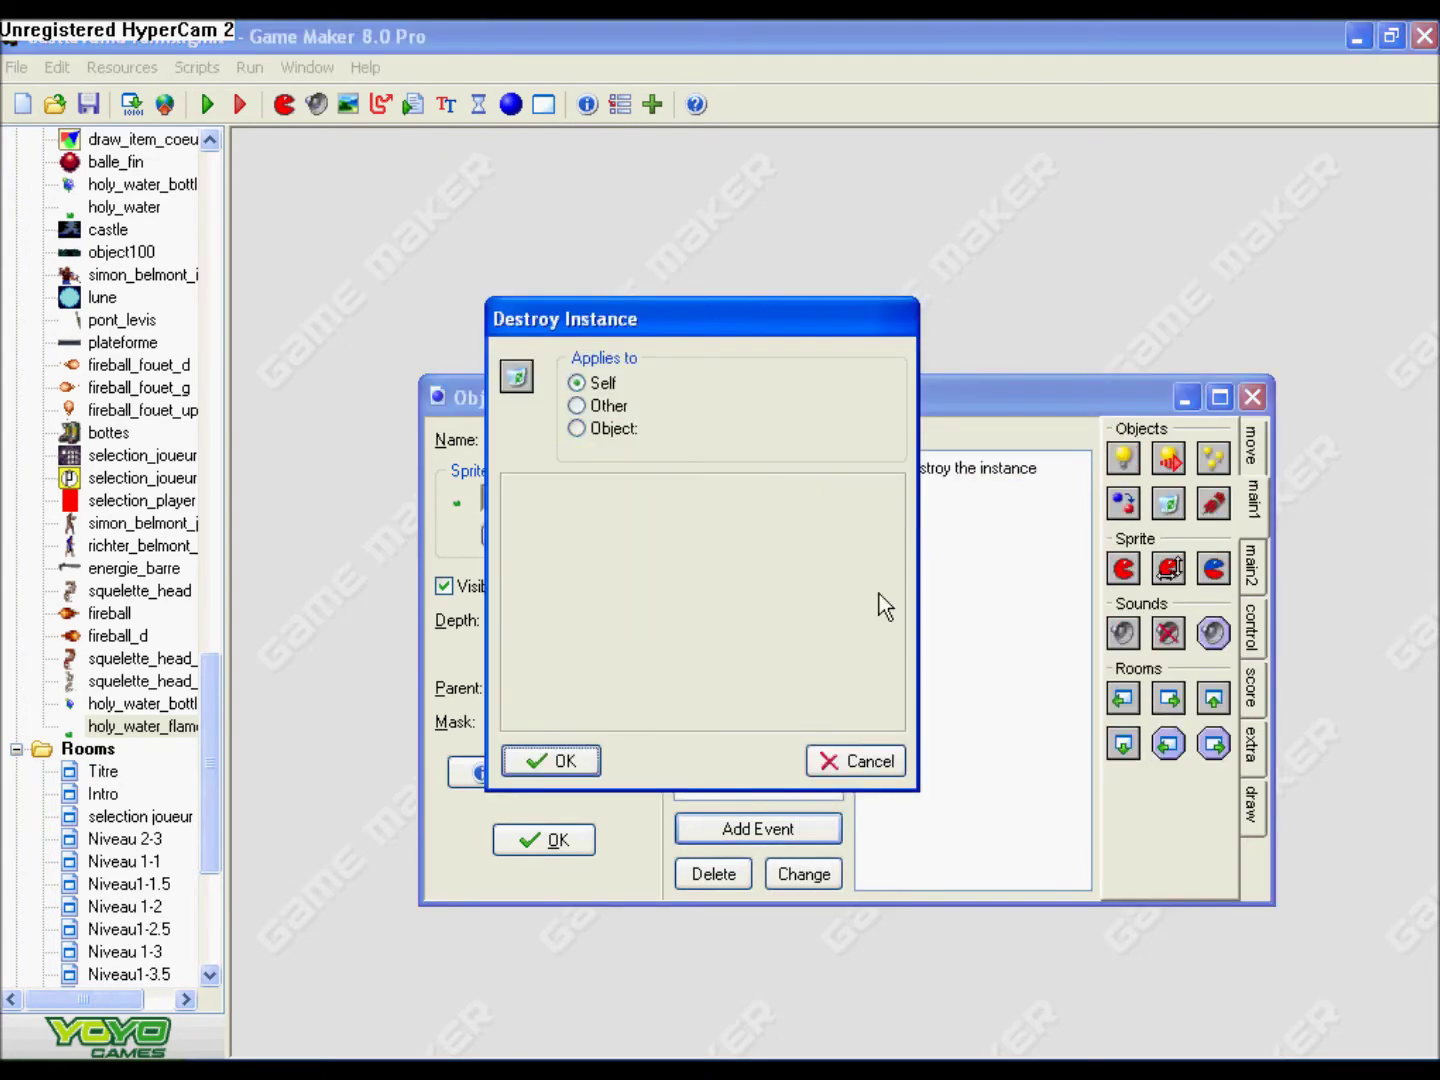
pyautogui.click(548, 760)
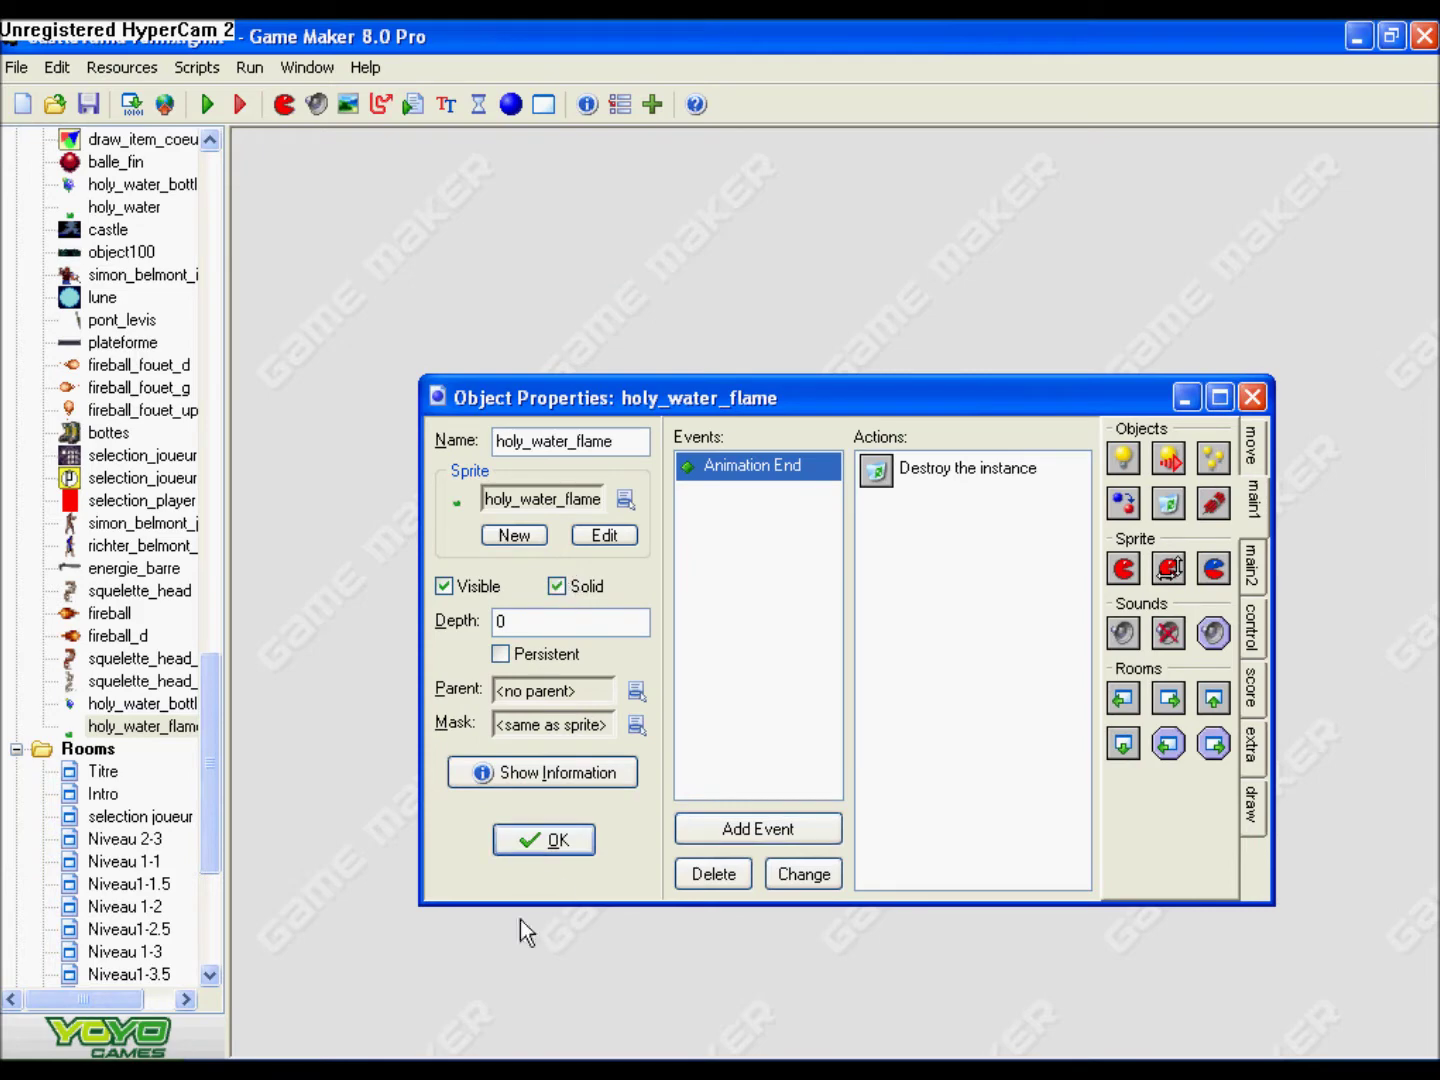
pyautogui.click(548, 842)
# - Open the simon_belmont object's properties and maximize the window
pyautogui.doubleClick(140, 523)
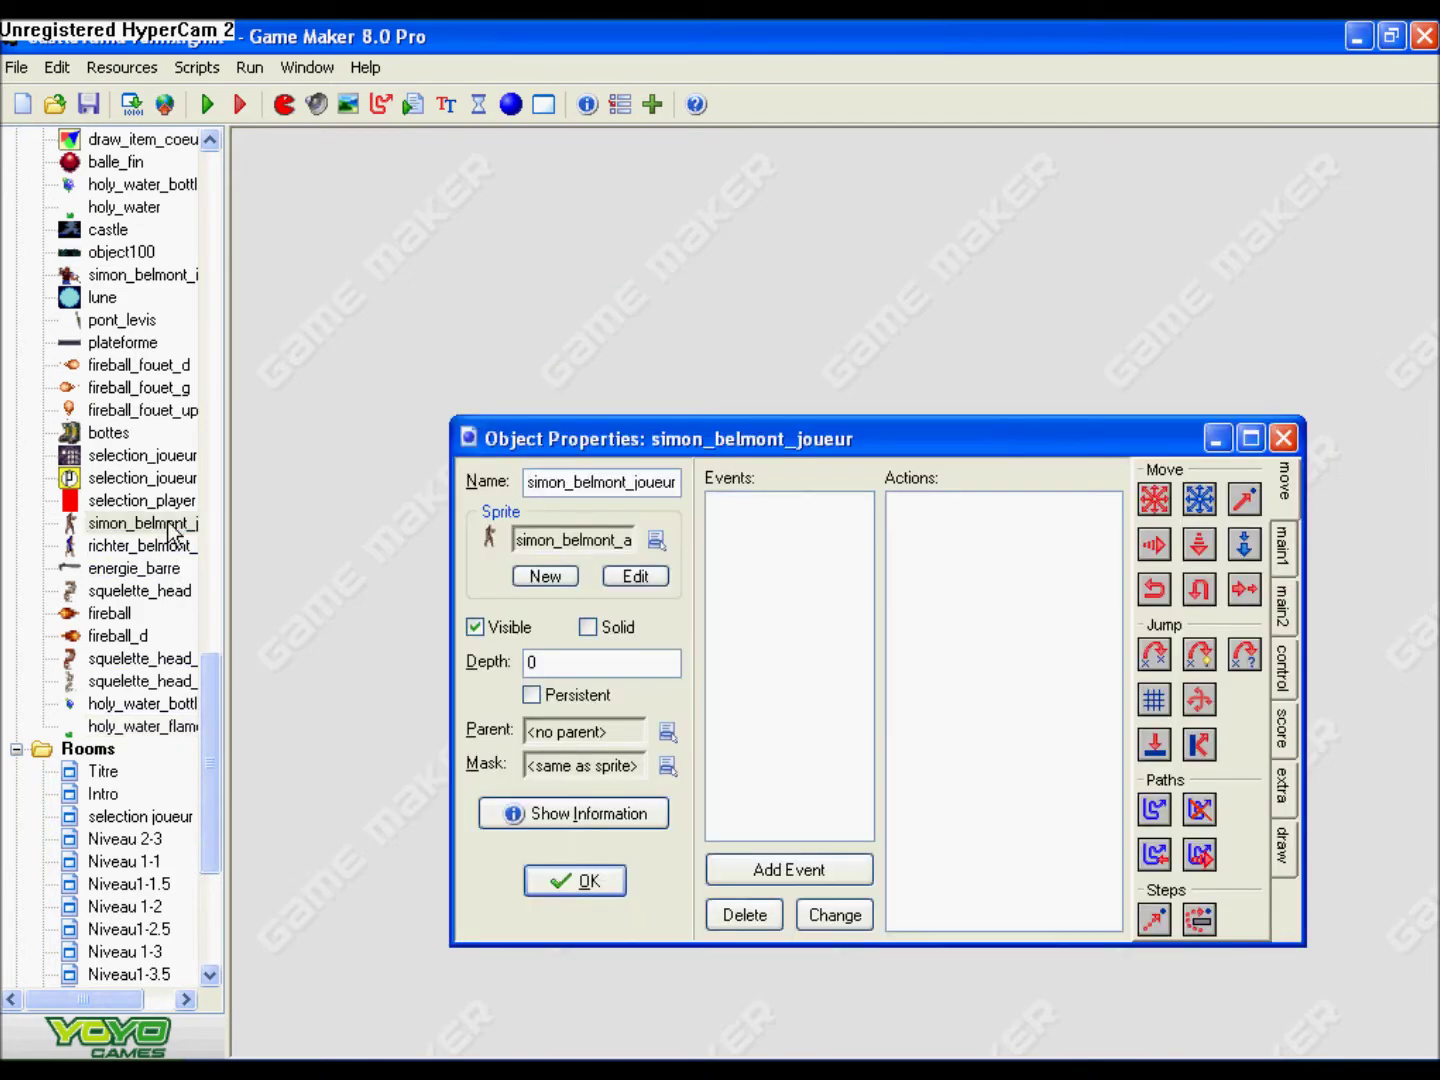
pyautogui.click(1282, 436)
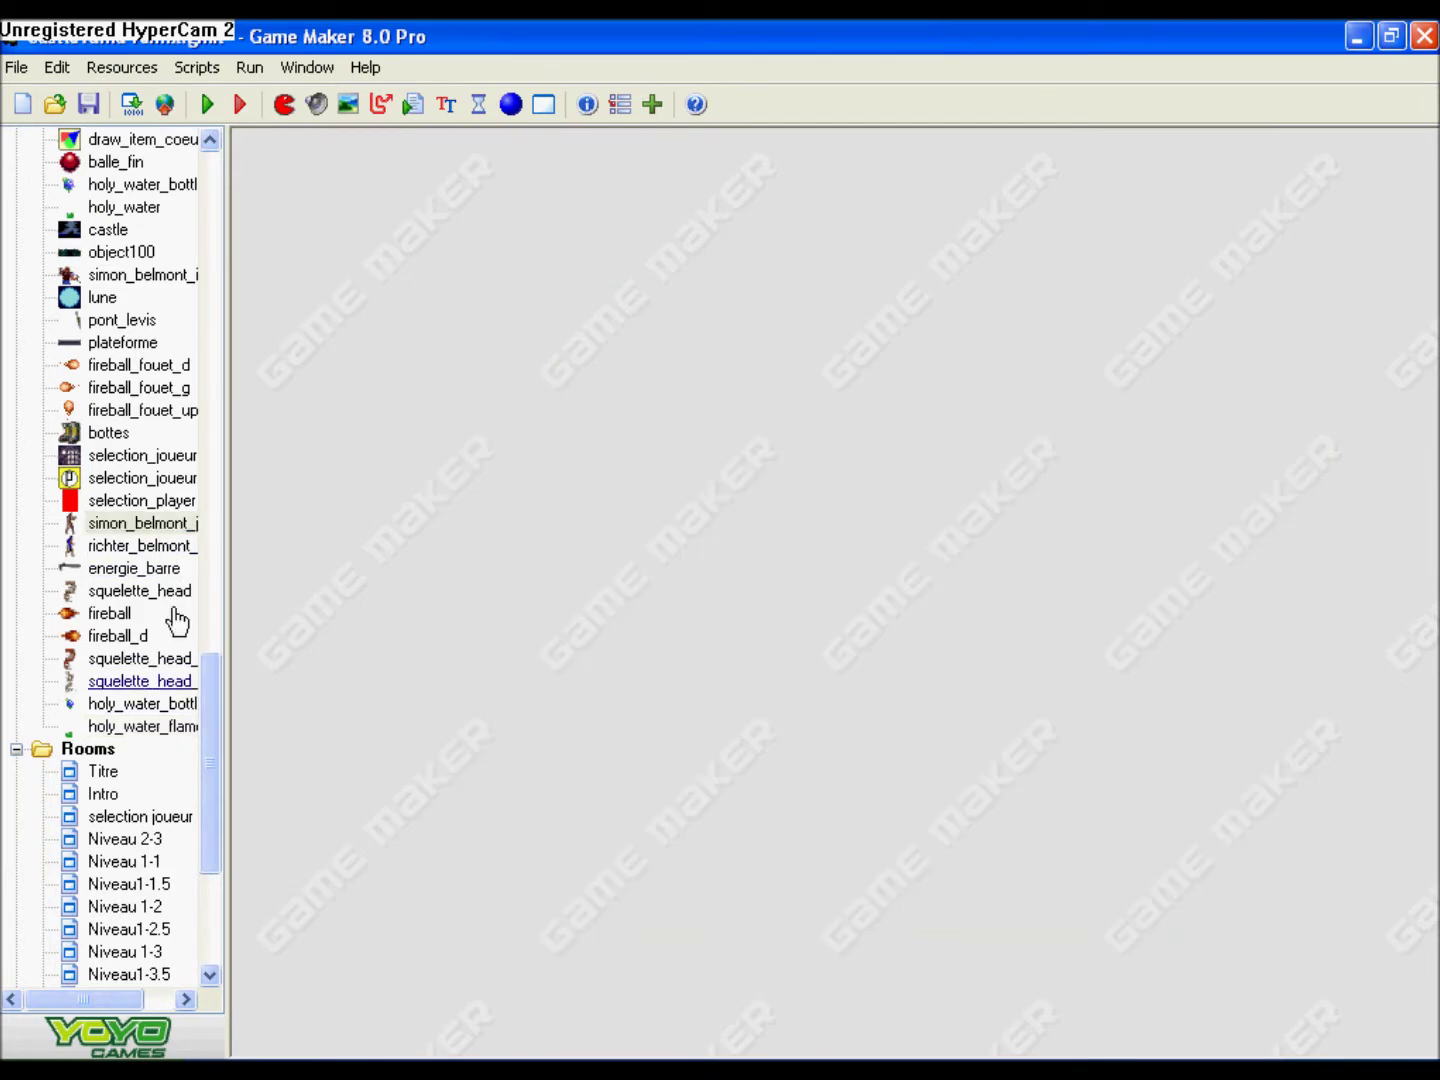
pyautogui.scroll(15, 242, 689)
pyautogui.doubleClick(138, 432)
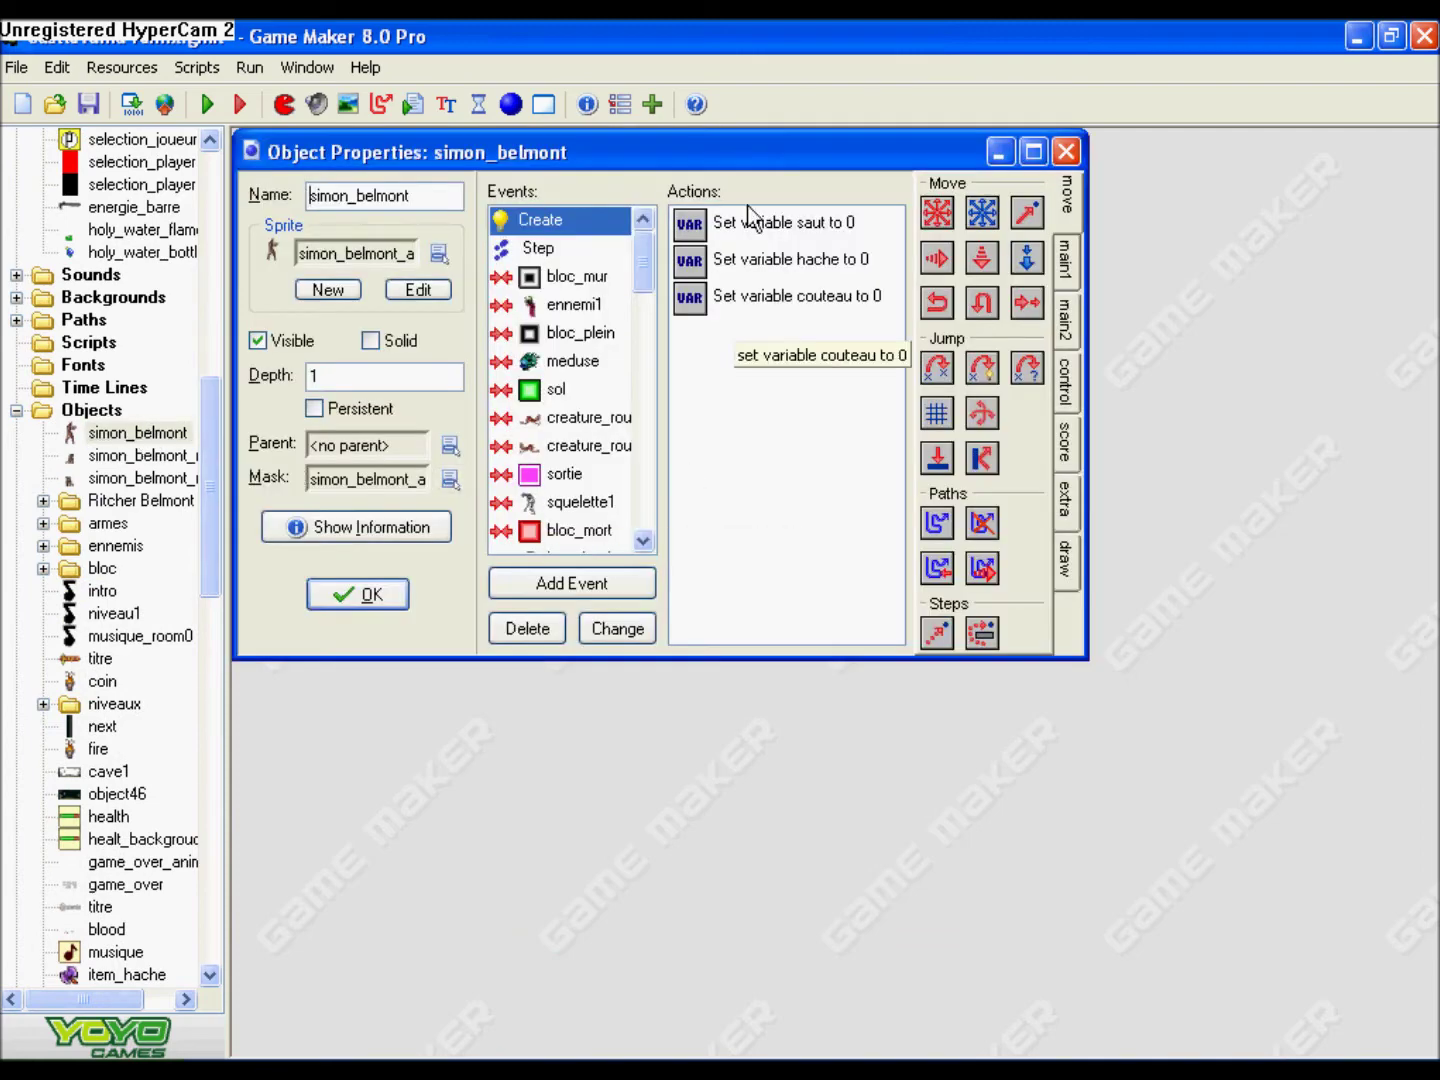
pyautogui.moveTo(712, 340); pyautogui.dragTo(712, 425)
pyautogui.click(1103, 233)
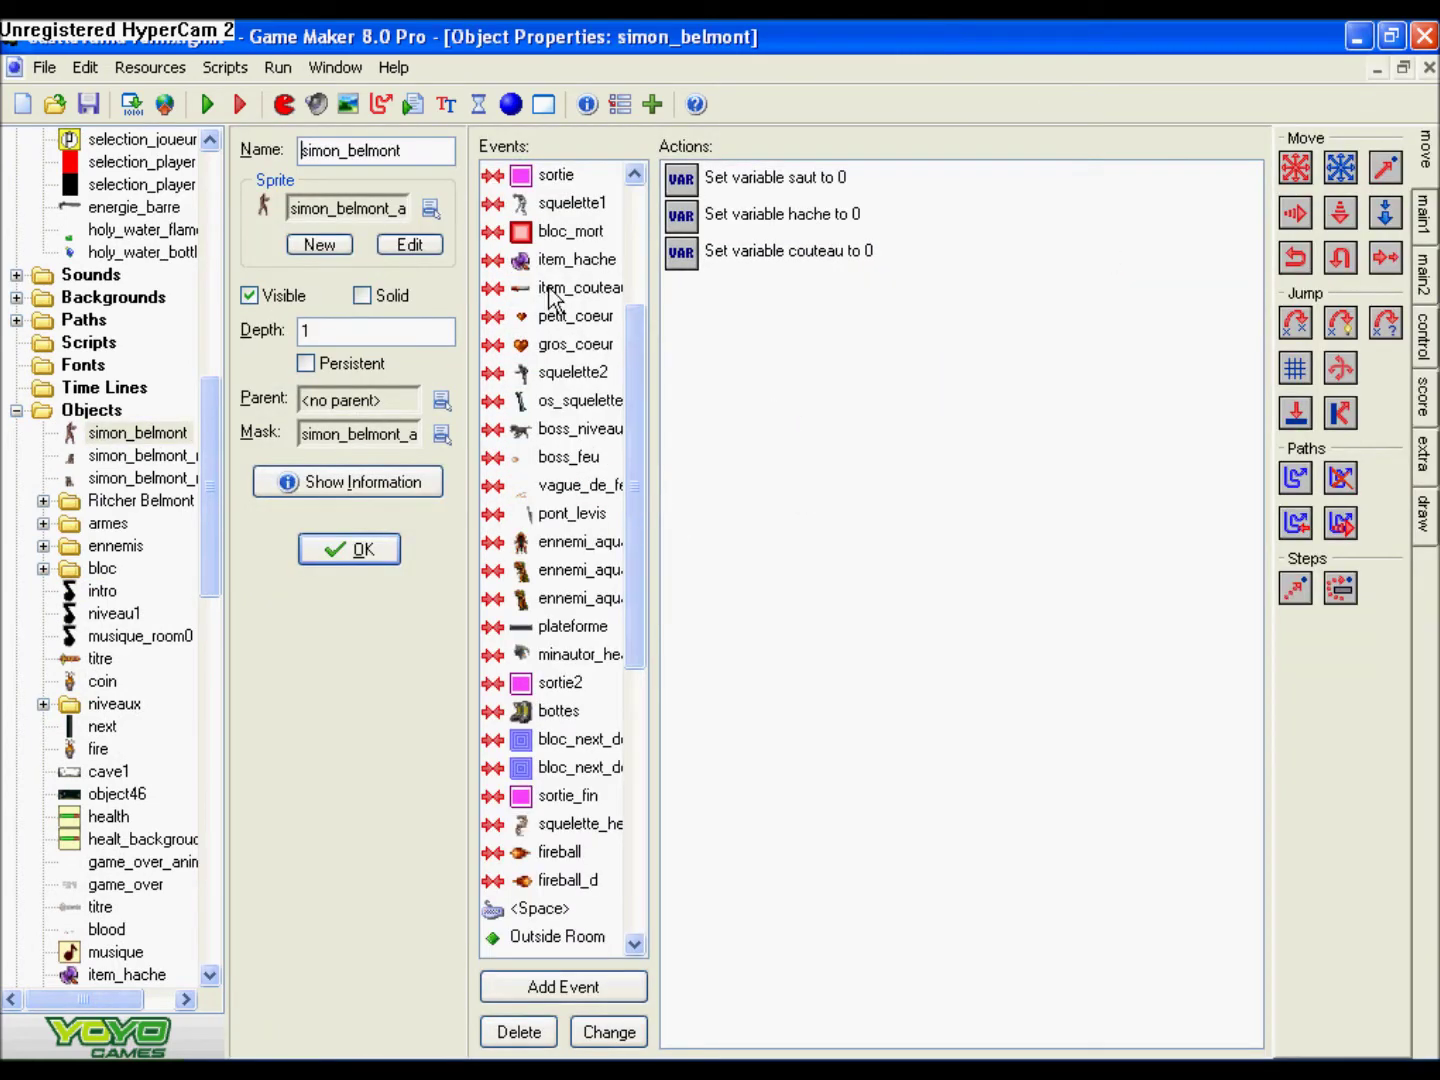
# - Examine the actions in simon_belmont's Left, C, G and J key press events, including the C-key instance-count condition
pyautogui.moveTo(634, 636); pyautogui.dragTo(641, 980)
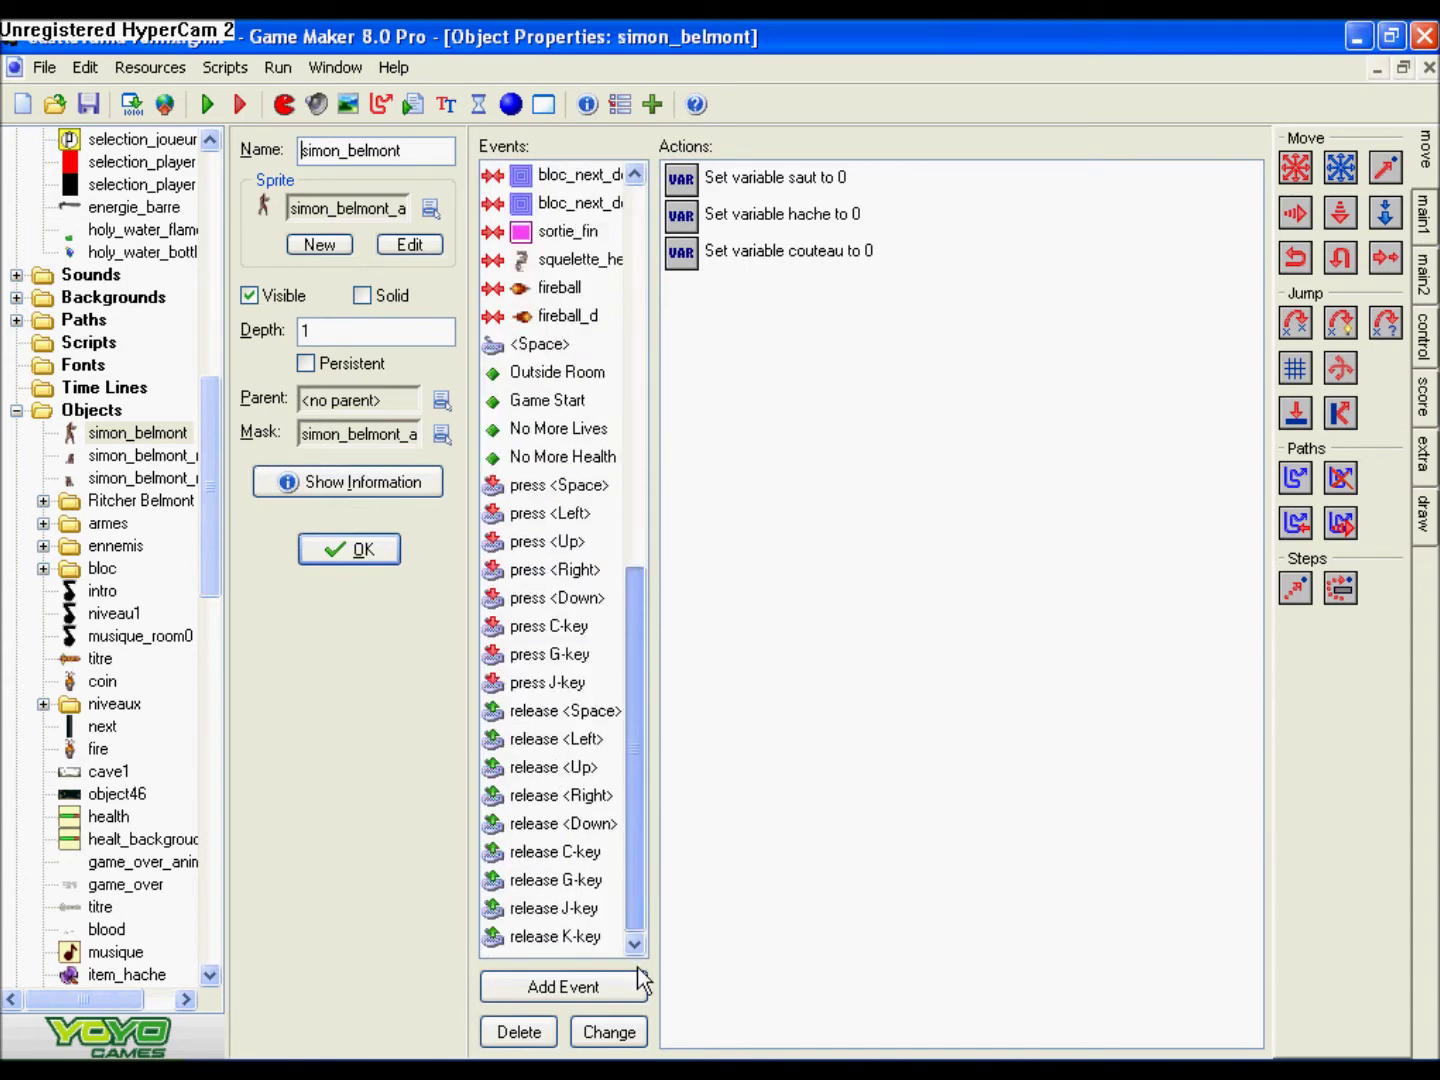
pyautogui.click(575, 513)
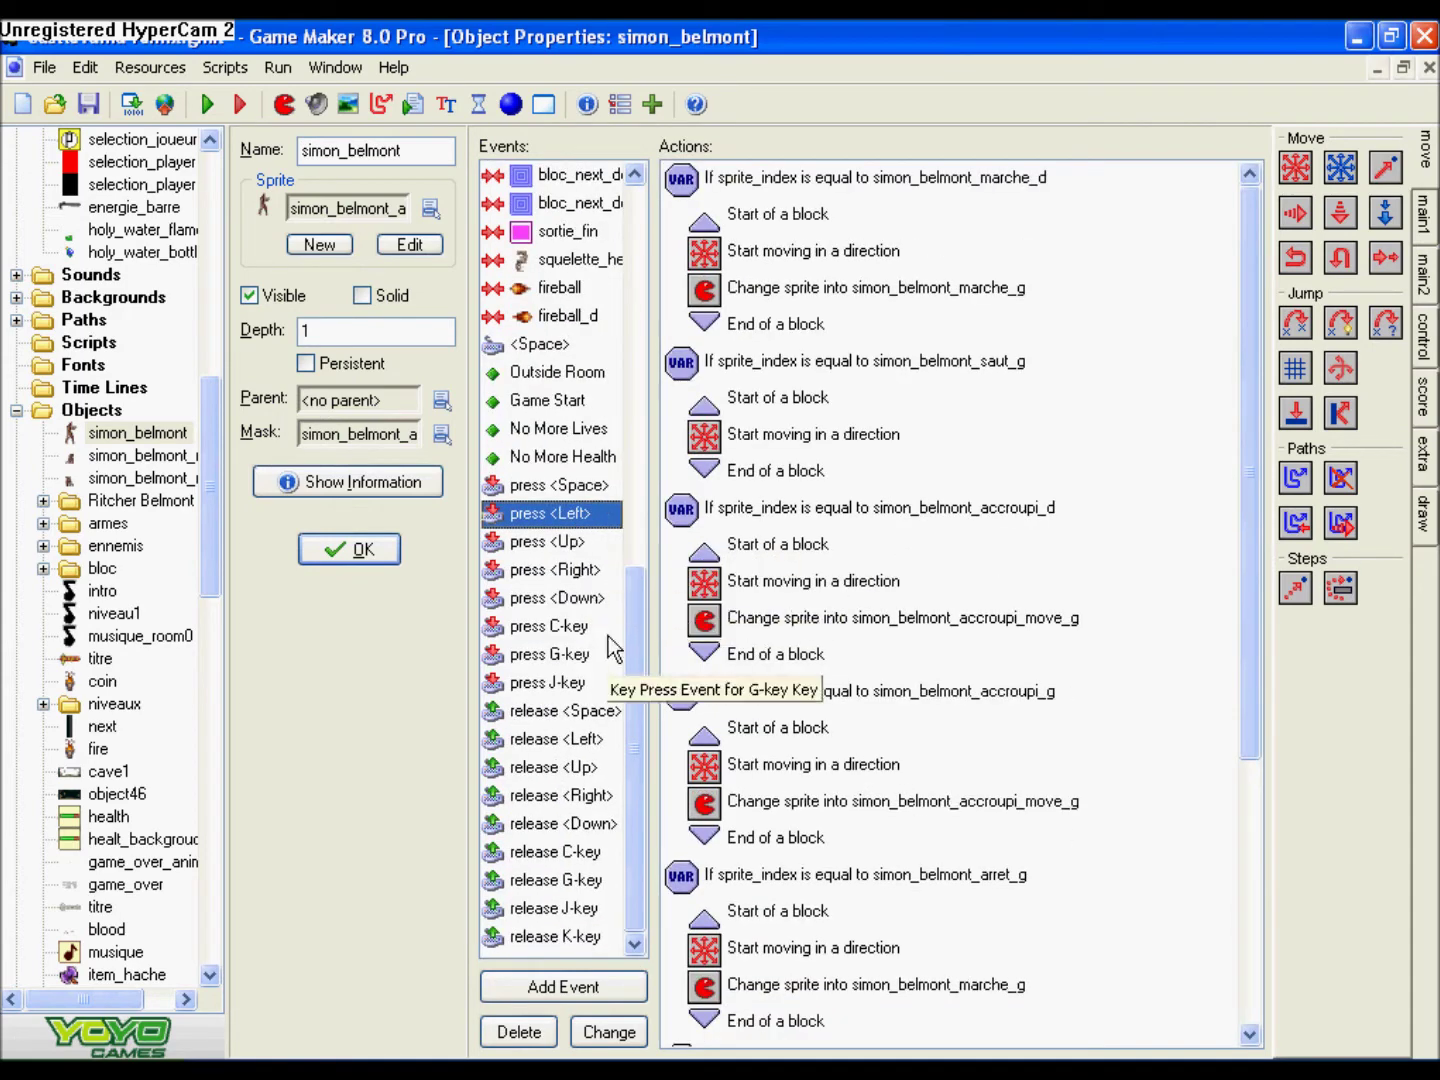
pyautogui.click(573, 630)
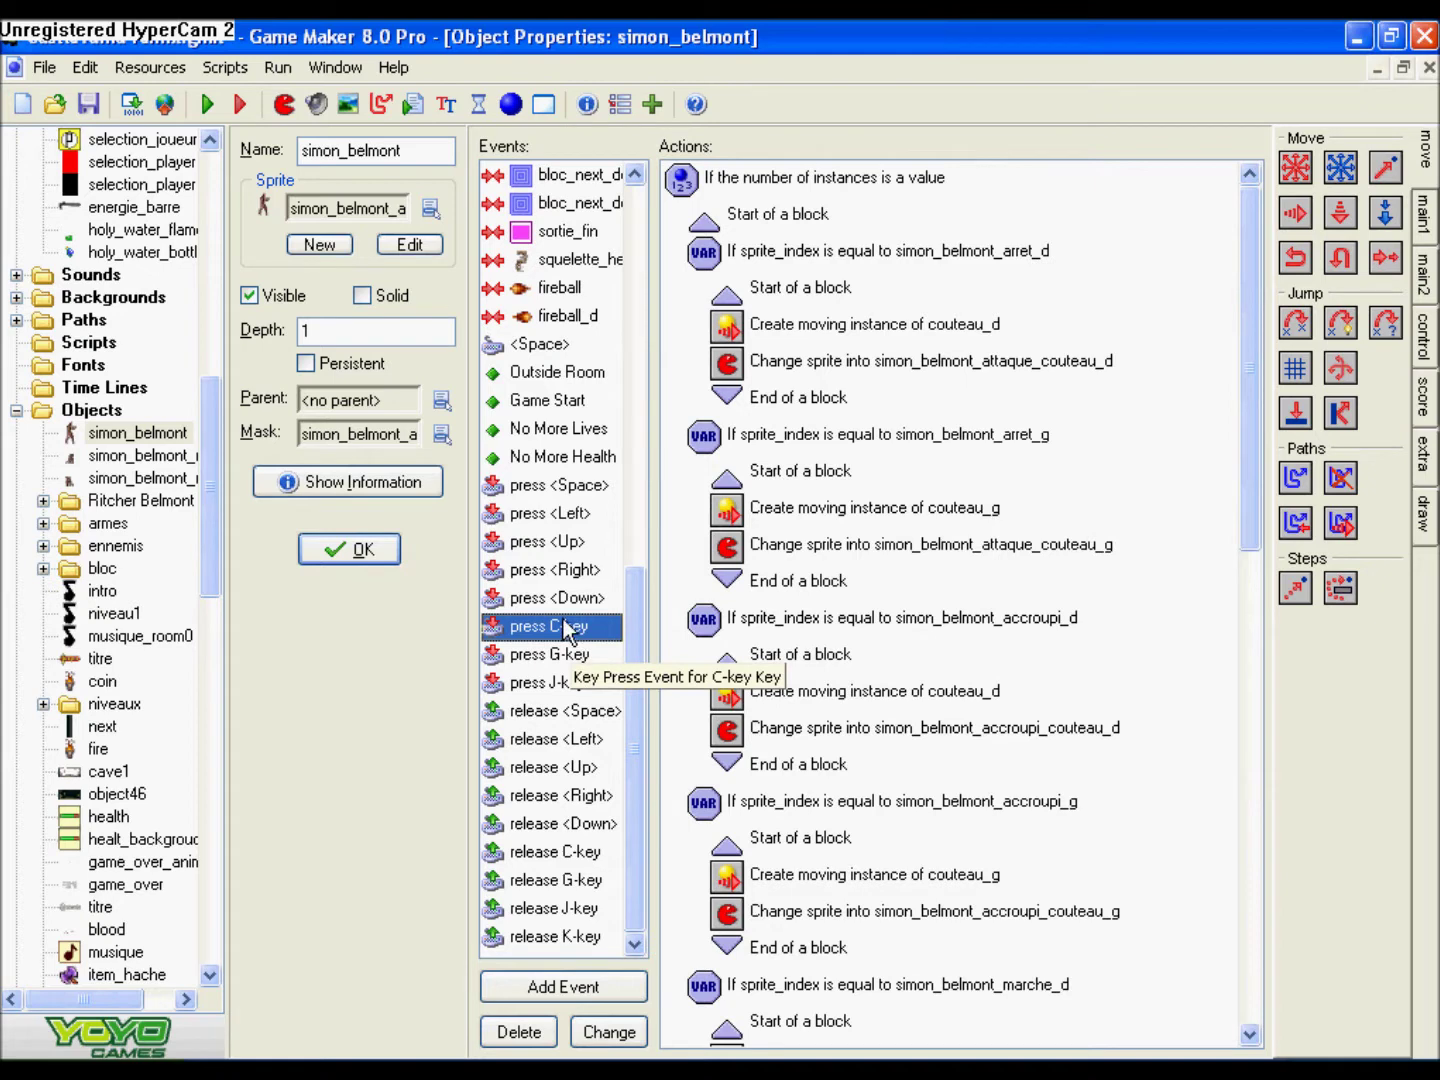
pyautogui.click(578, 662)
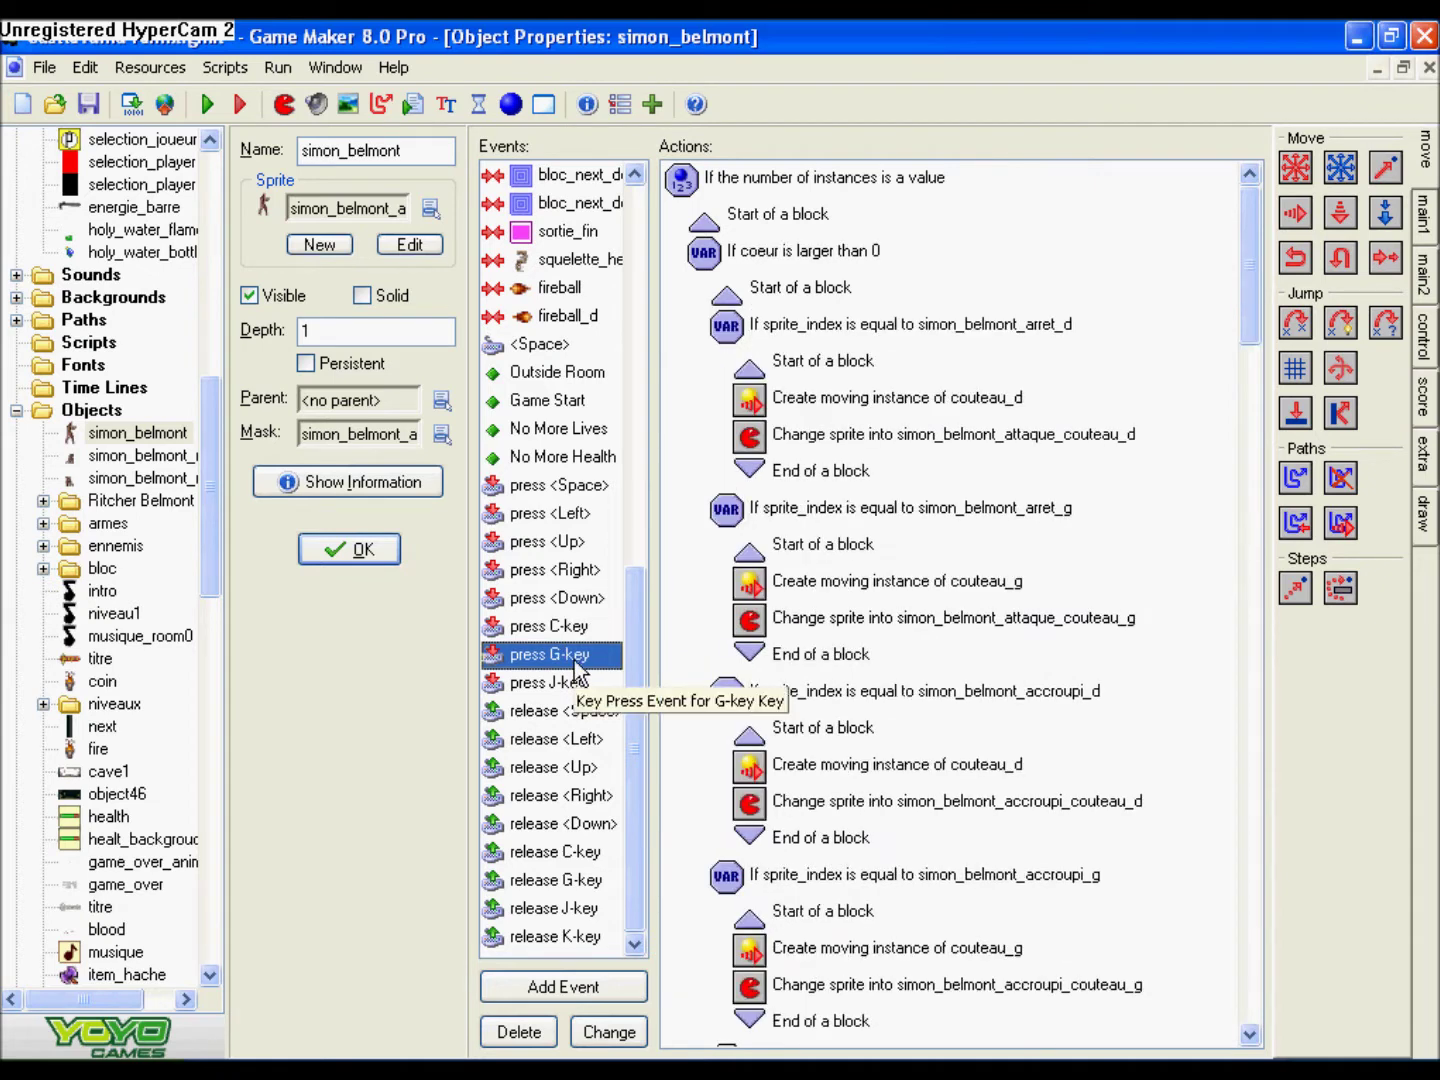
pyautogui.click(561, 626)
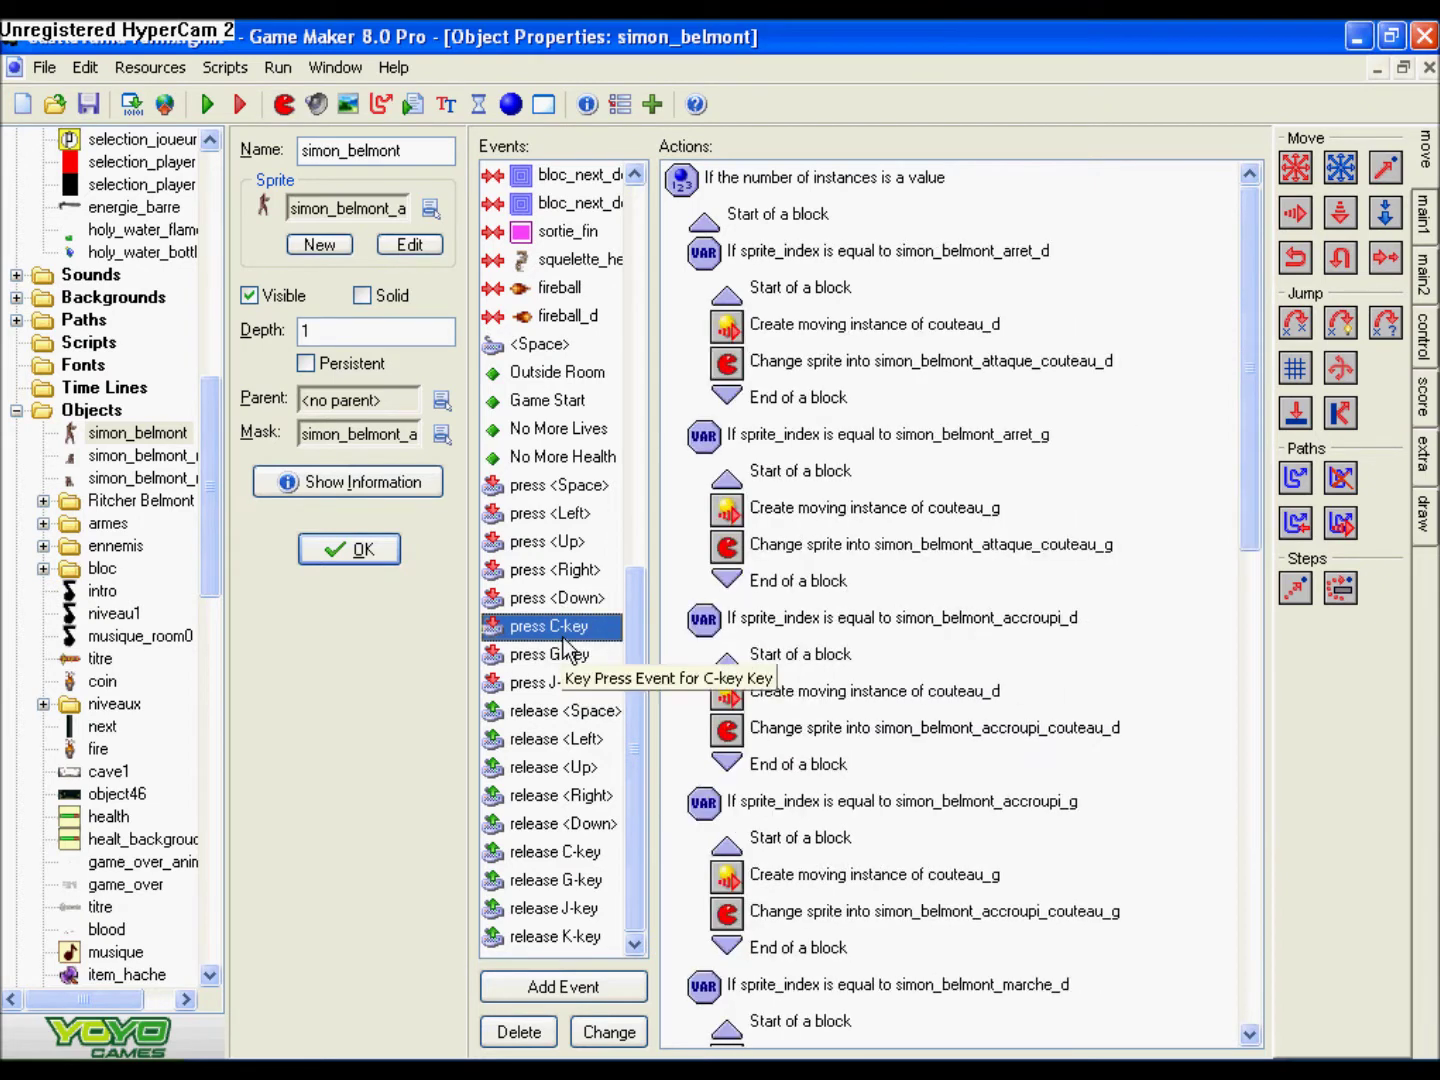
pyautogui.click(566, 656)
pyautogui.click(571, 686)
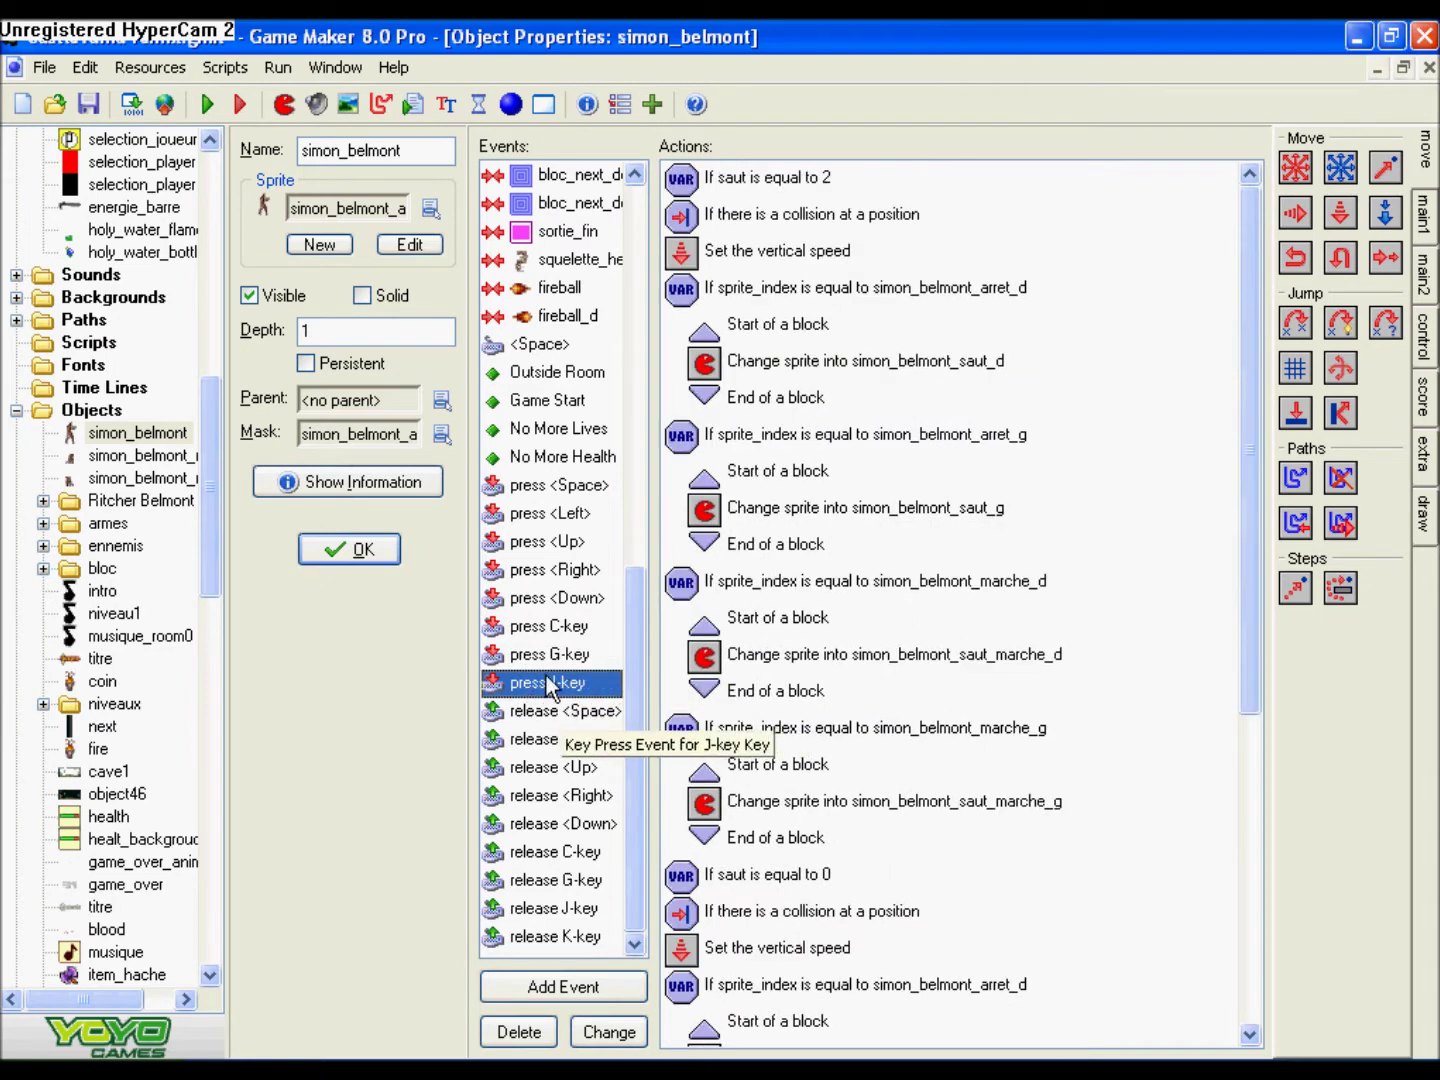
pyautogui.click(548, 654)
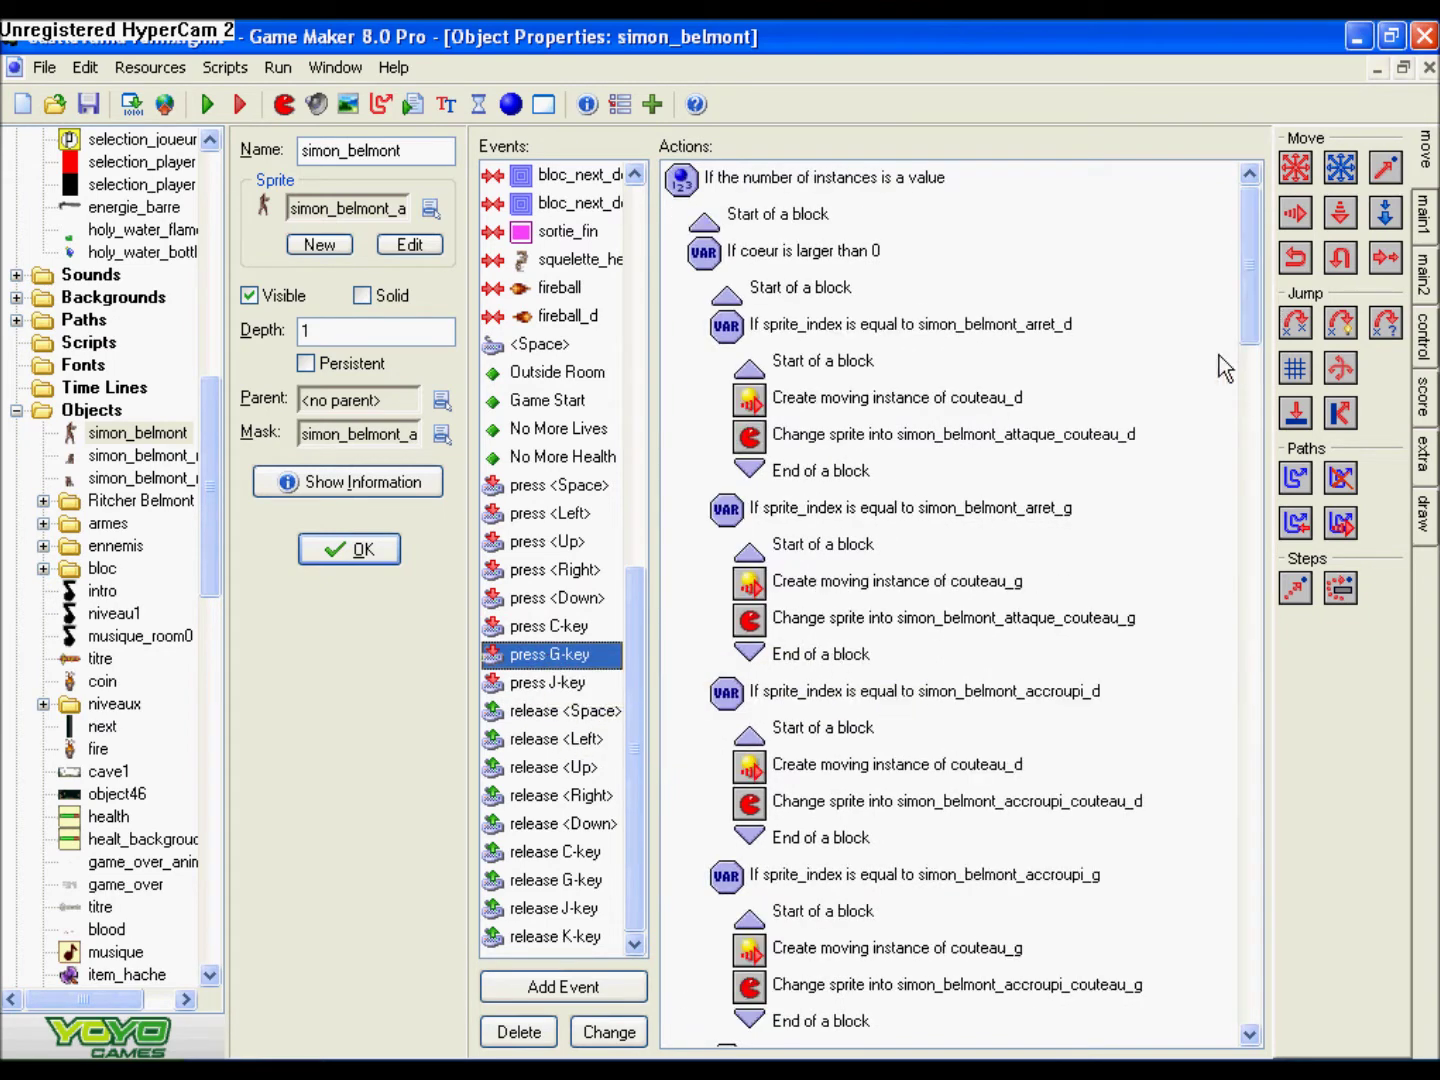
pyautogui.click(519, 626)
pyautogui.scroll(-5, 1253, 427)
pyautogui.scroll(-4, 1254, 428)
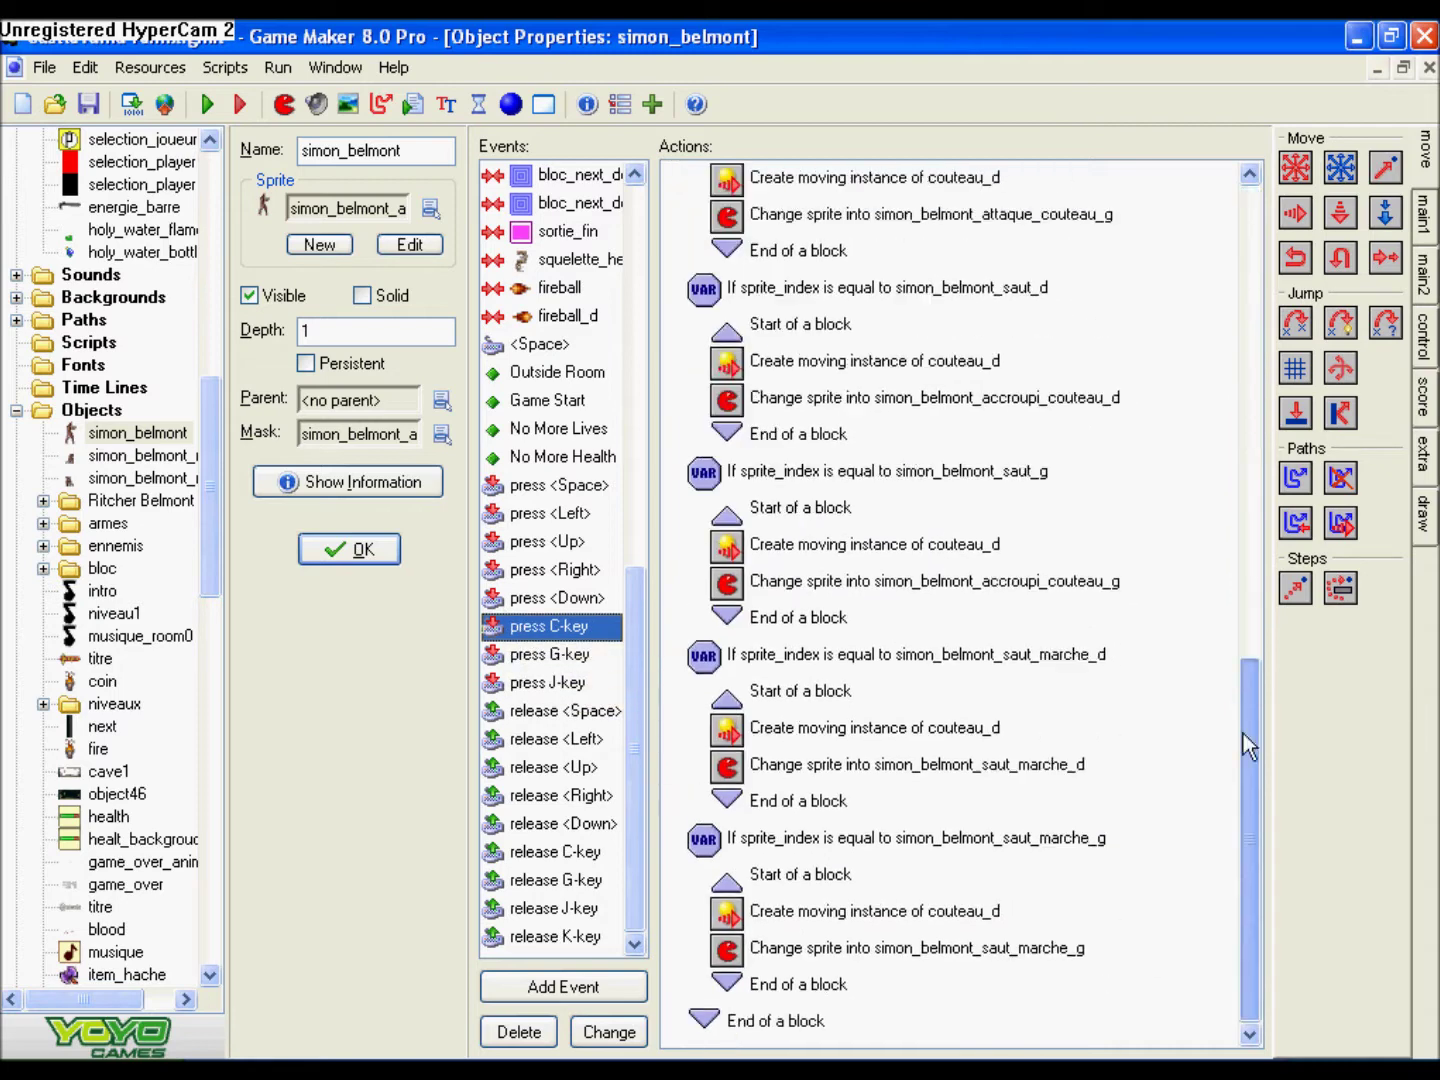
pyautogui.click(548, 654)
pyautogui.moveTo(1253, 300); pyautogui.dragTo(1246, 980)
pyautogui.scroll(10, 1247, 860)
pyautogui.click(532, 628)
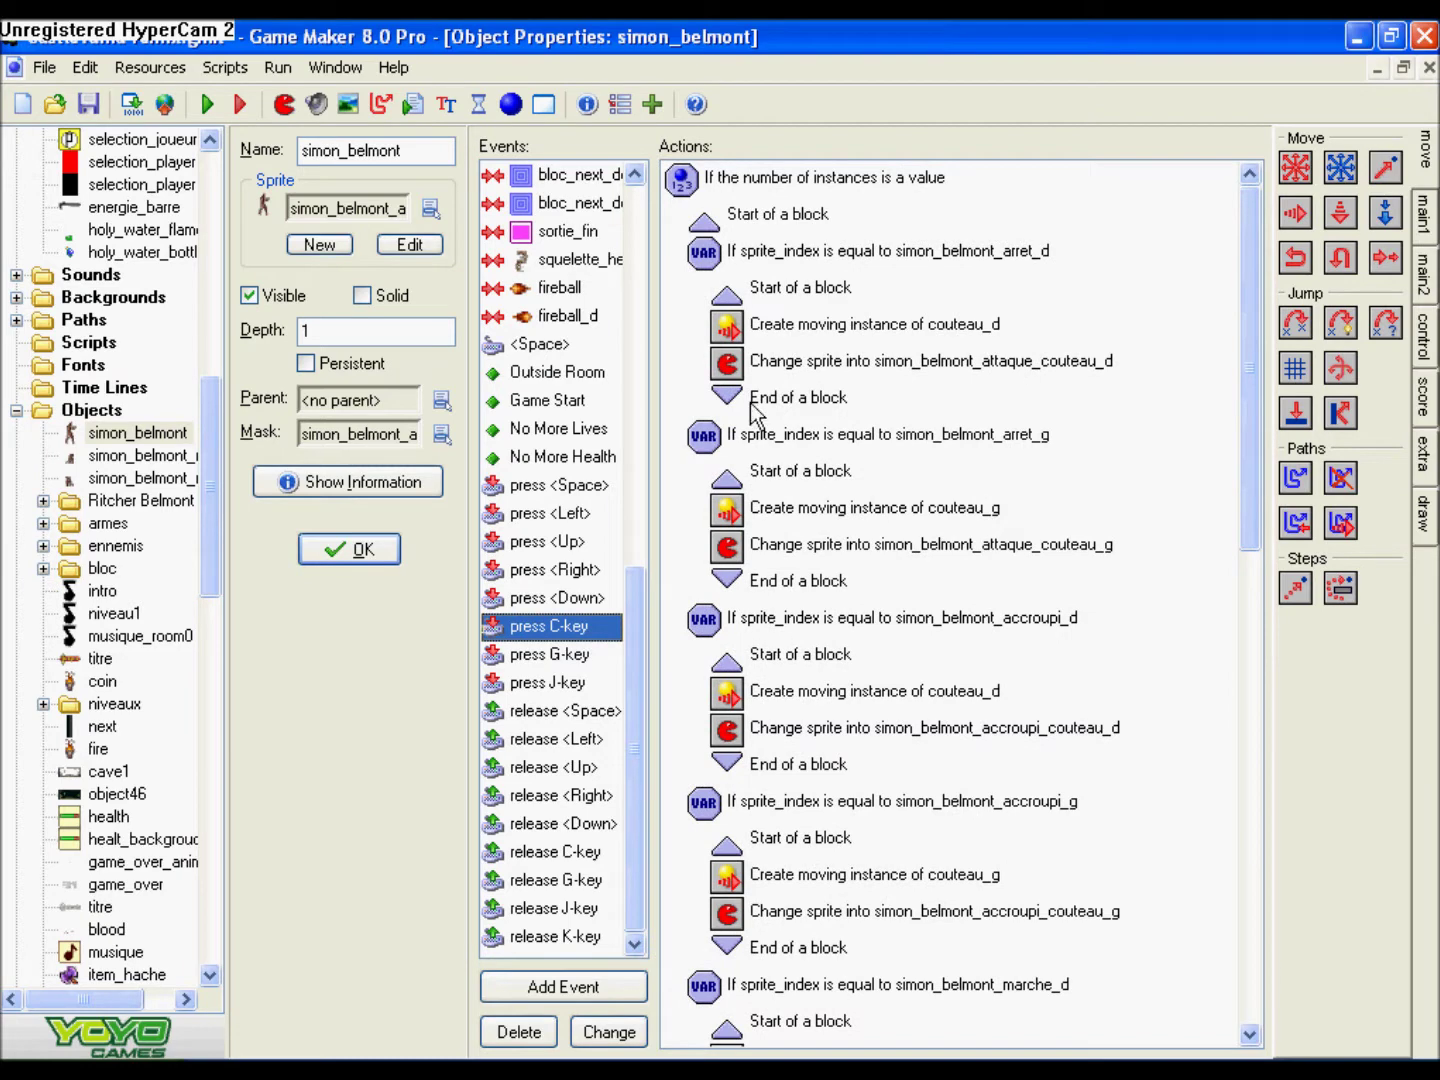
pyautogui.doubleClick(806, 184)
pyautogui.click(877, 764)
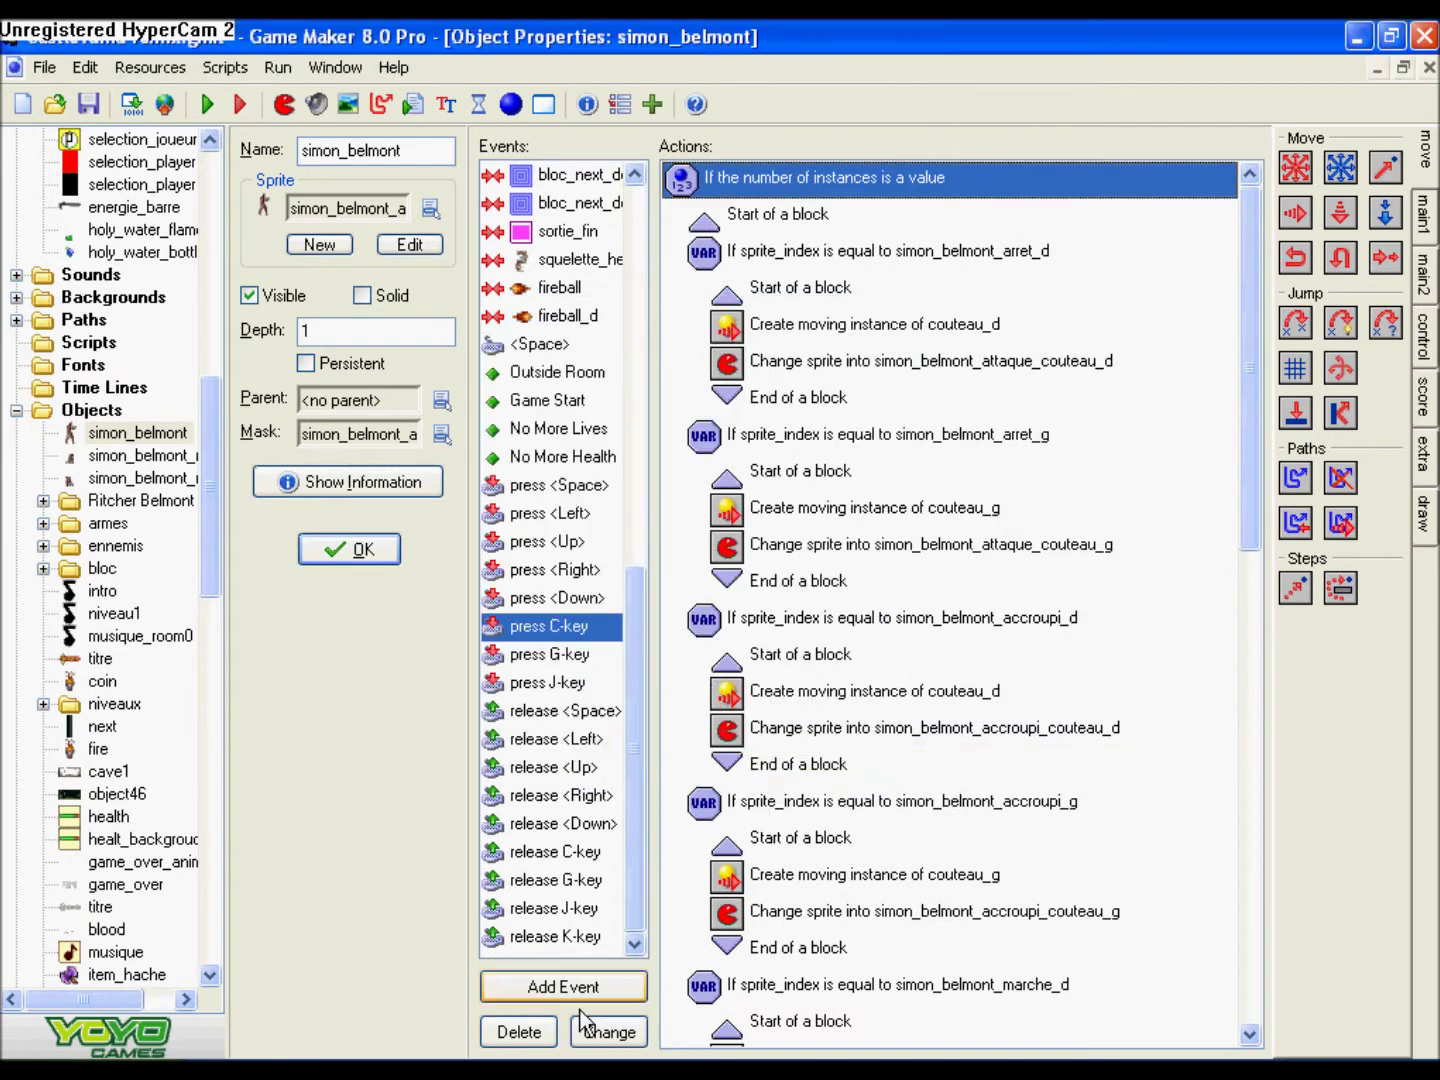
pyautogui.click(554, 654)
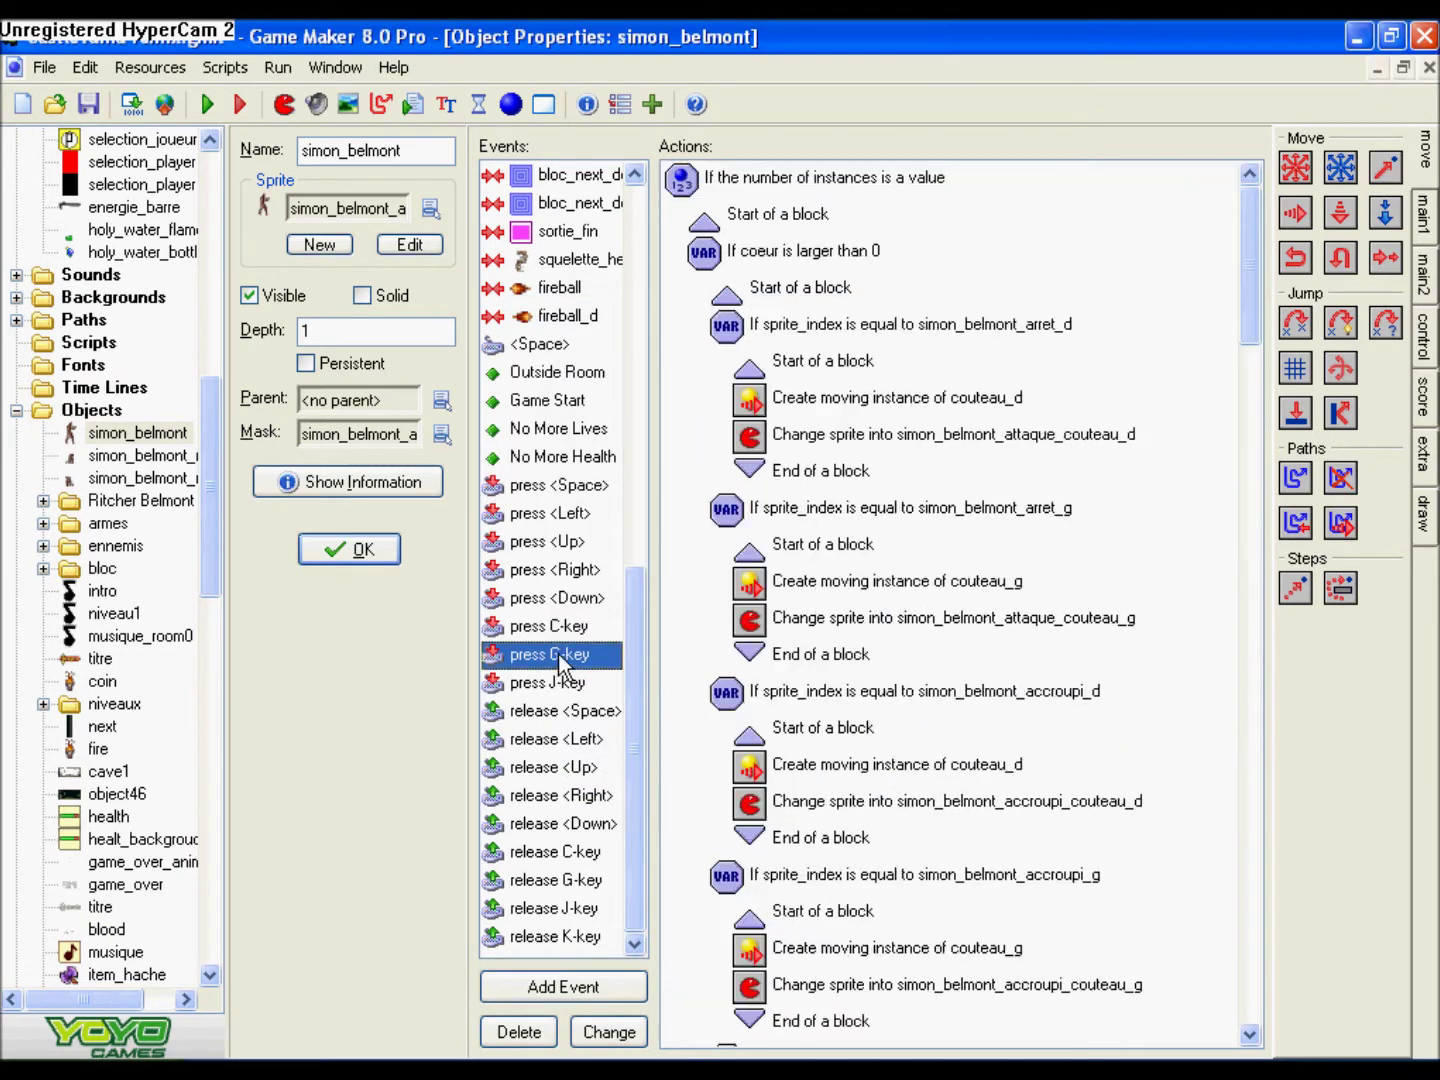
# - Add a key press event for the letter W to simon_belmont
pyautogui.click(585, 988)
pyautogui.click(790, 570)
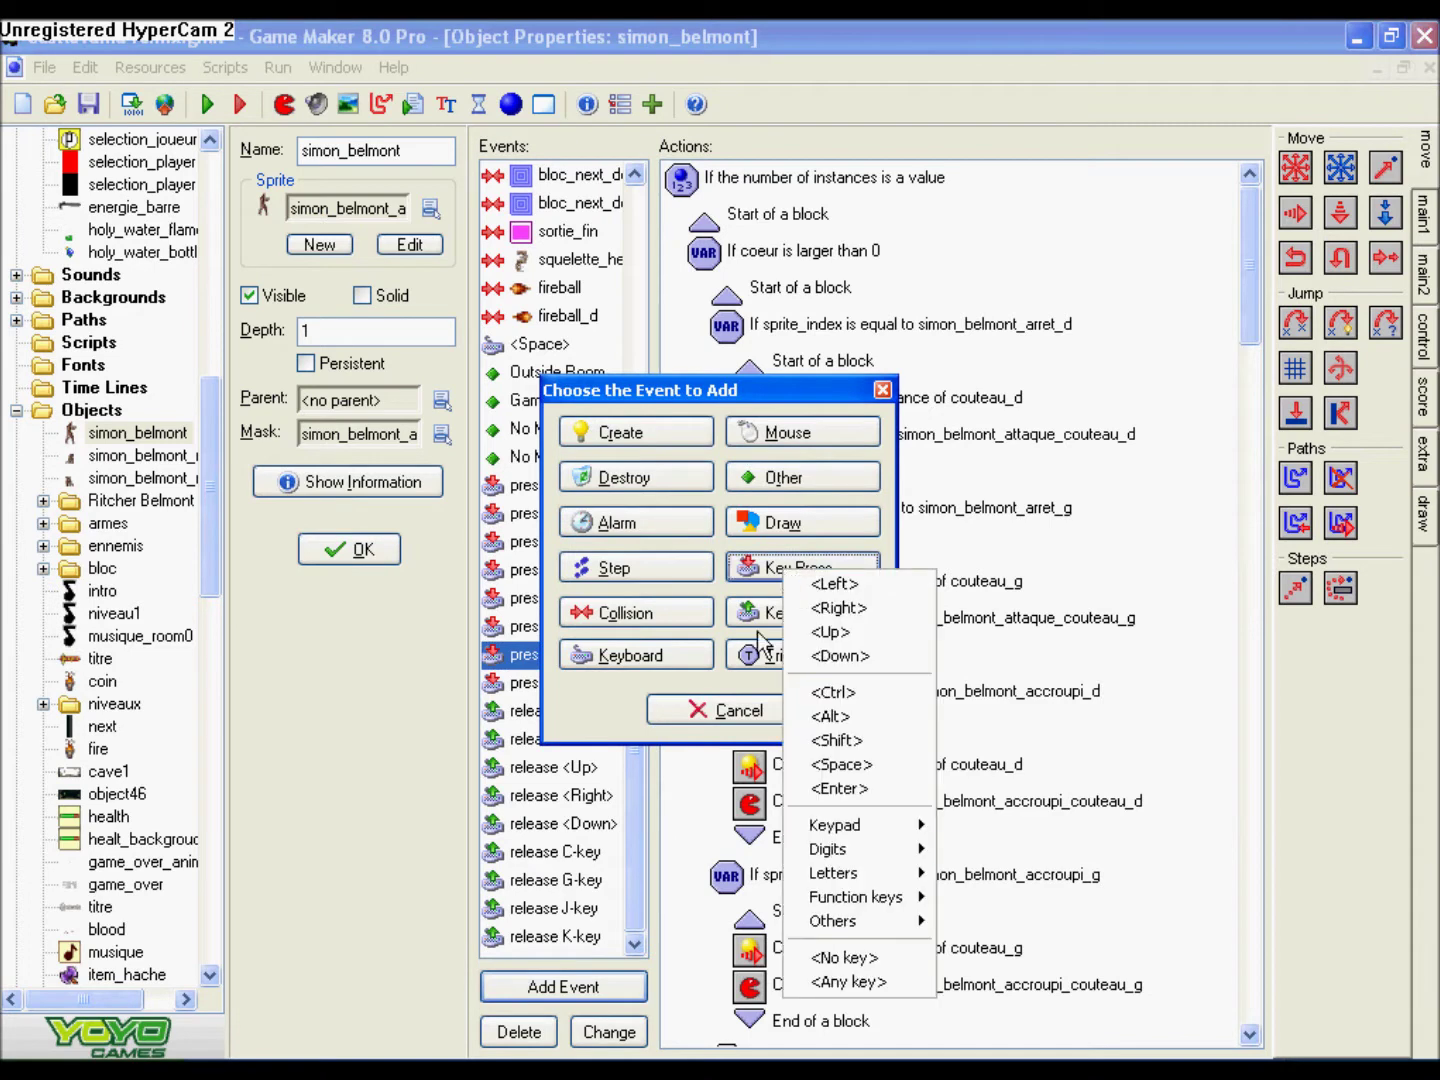
pyautogui.moveTo(875, 873)
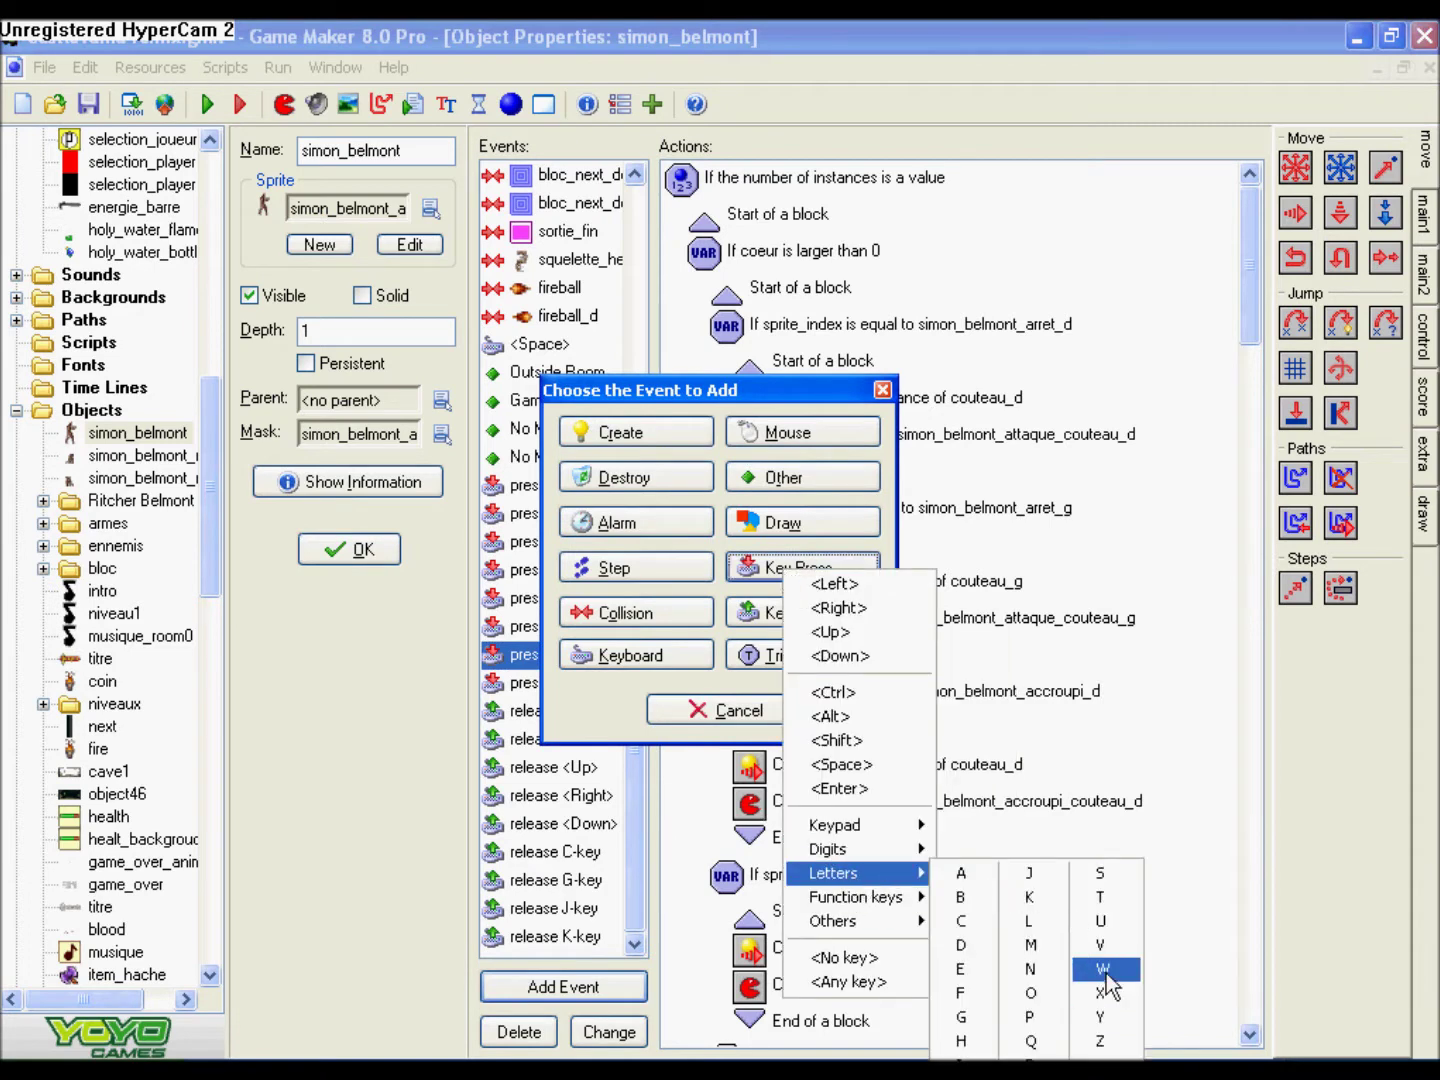
pyautogui.click(1103, 970)
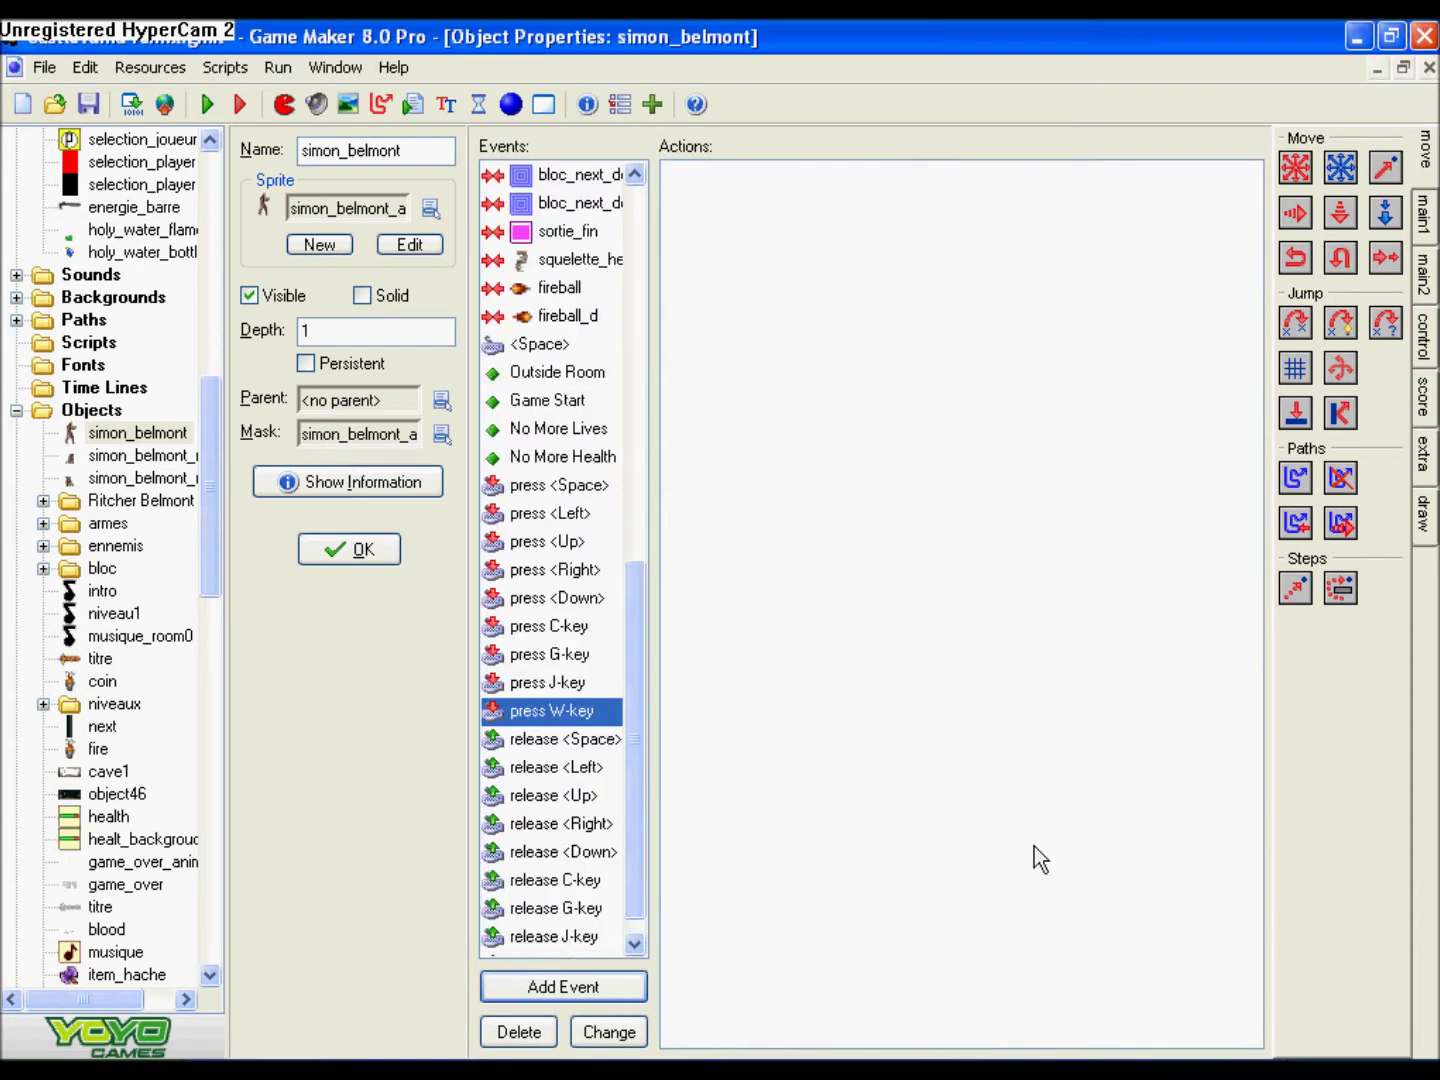
# - Add a Create Moving action to the W key press event with holy_water_bottle as the created object
pyautogui.click(1432, 210)
pyautogui.moveTo(1343, 180); pyautogui.dragTo(751, 215)
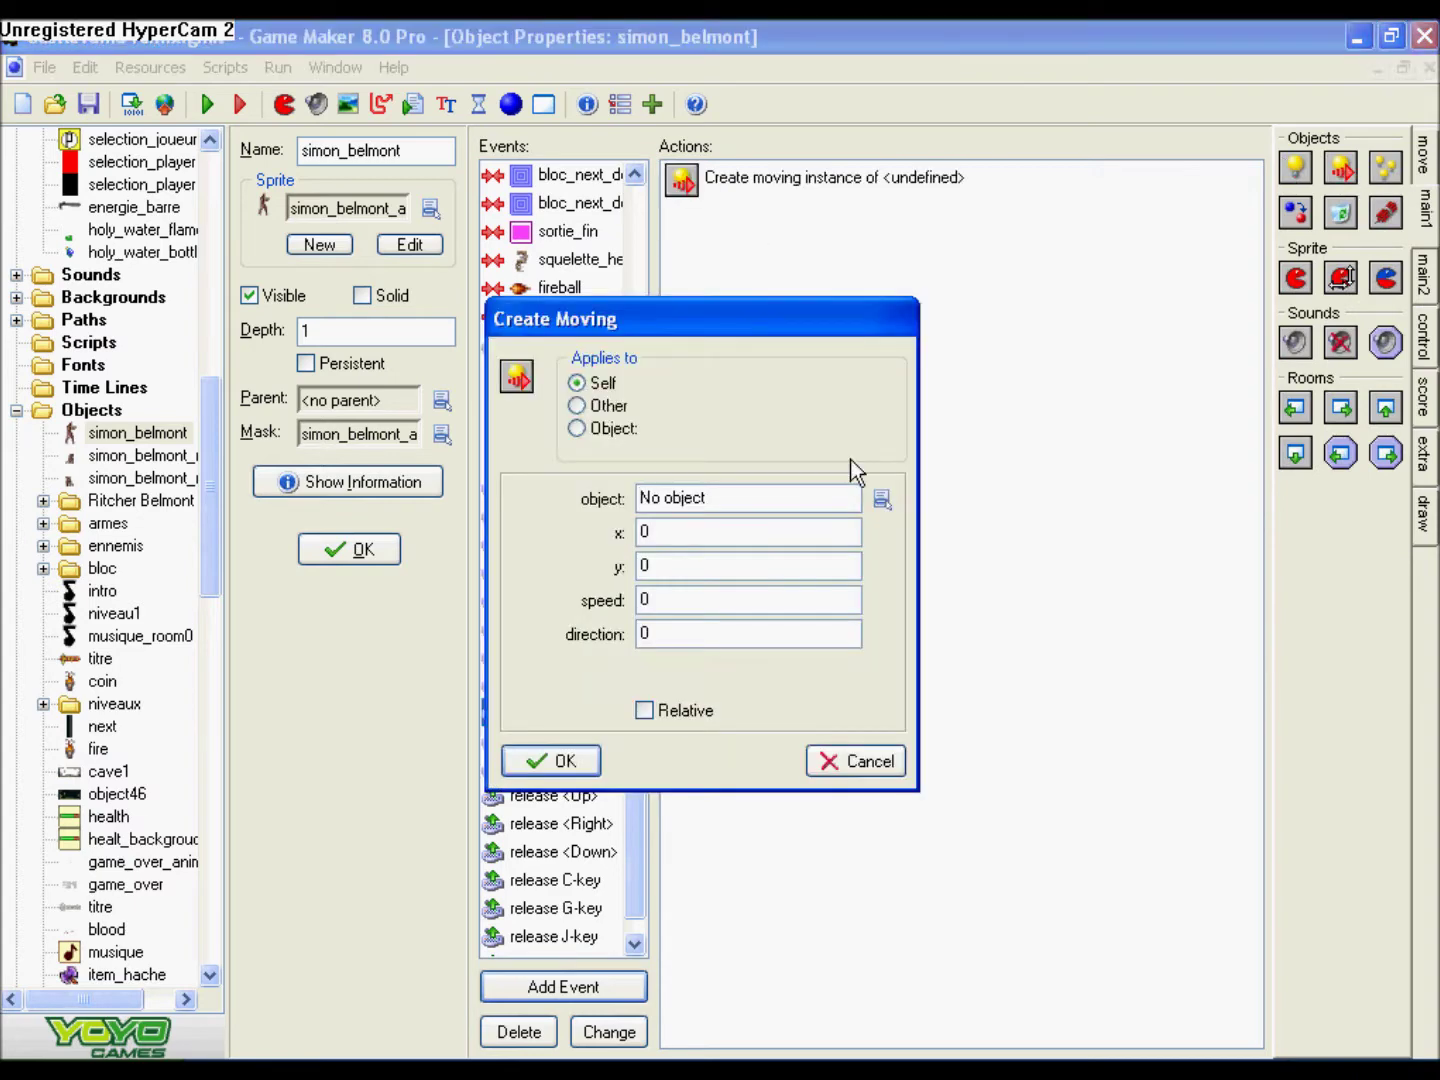
pyautogui.click(879, 502)
pyautogui.moveTo(994, 1070)
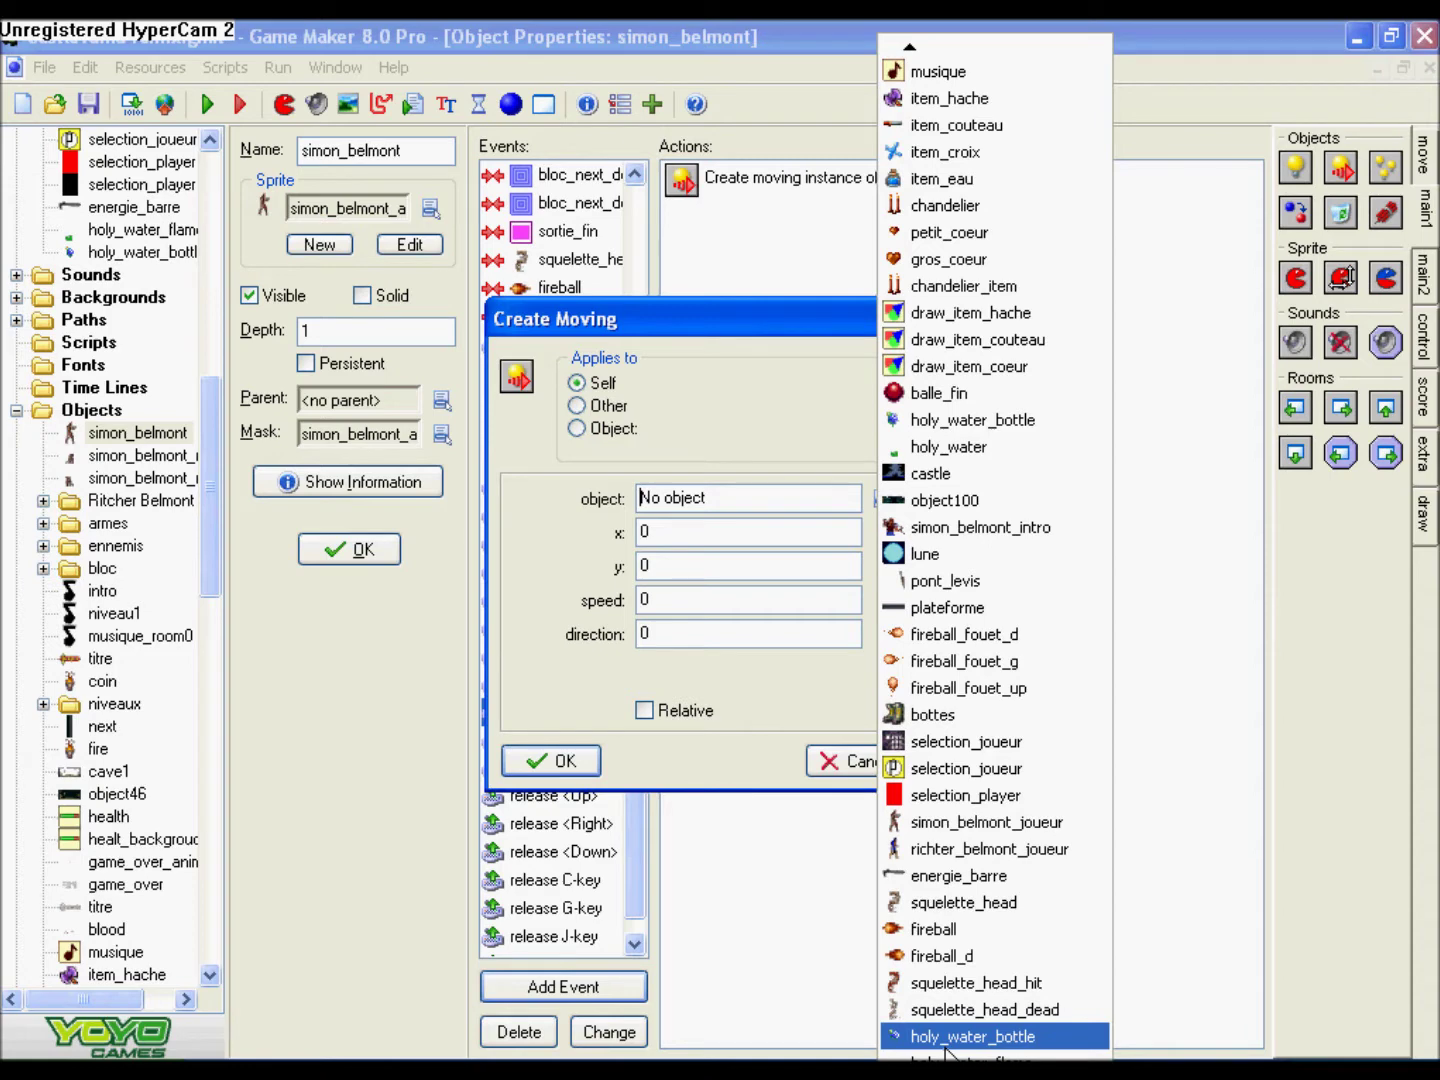
pyautogui.click(945, 1037)
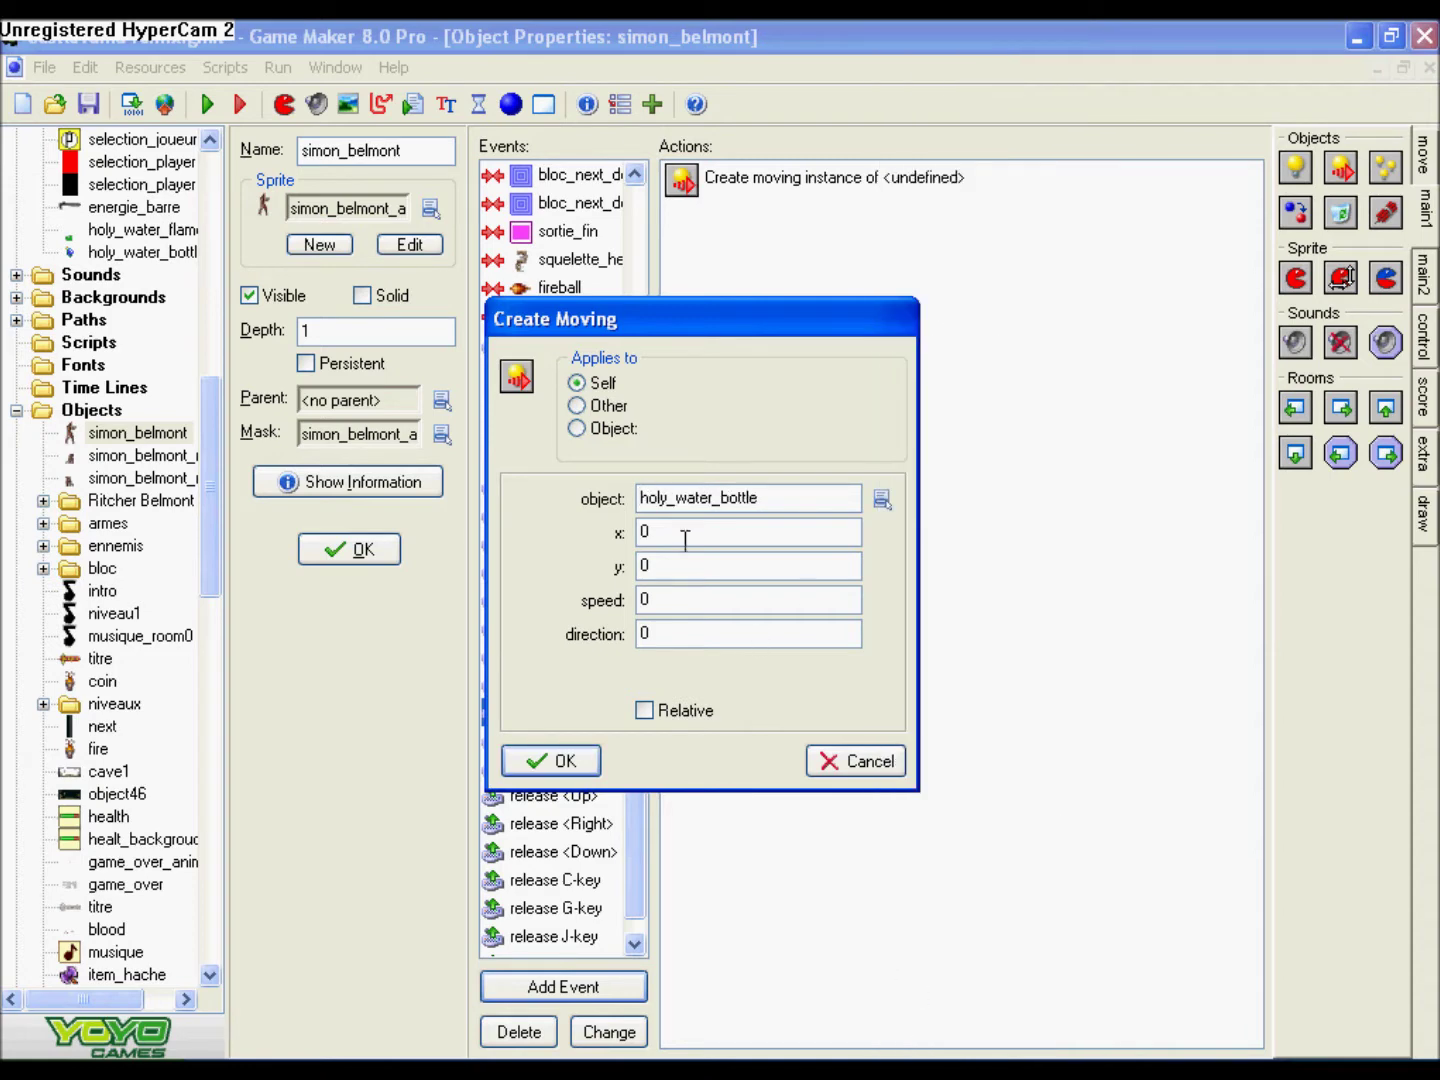
# - Make the bottle's creation relative with speed 6 and direction 360, and confirm the action
pyautogui.click(643, 711)
pyautogui.write('6')
pyautogui.press('Tab')
pyautogui.write('36')
pyautogui.click(556, 761)
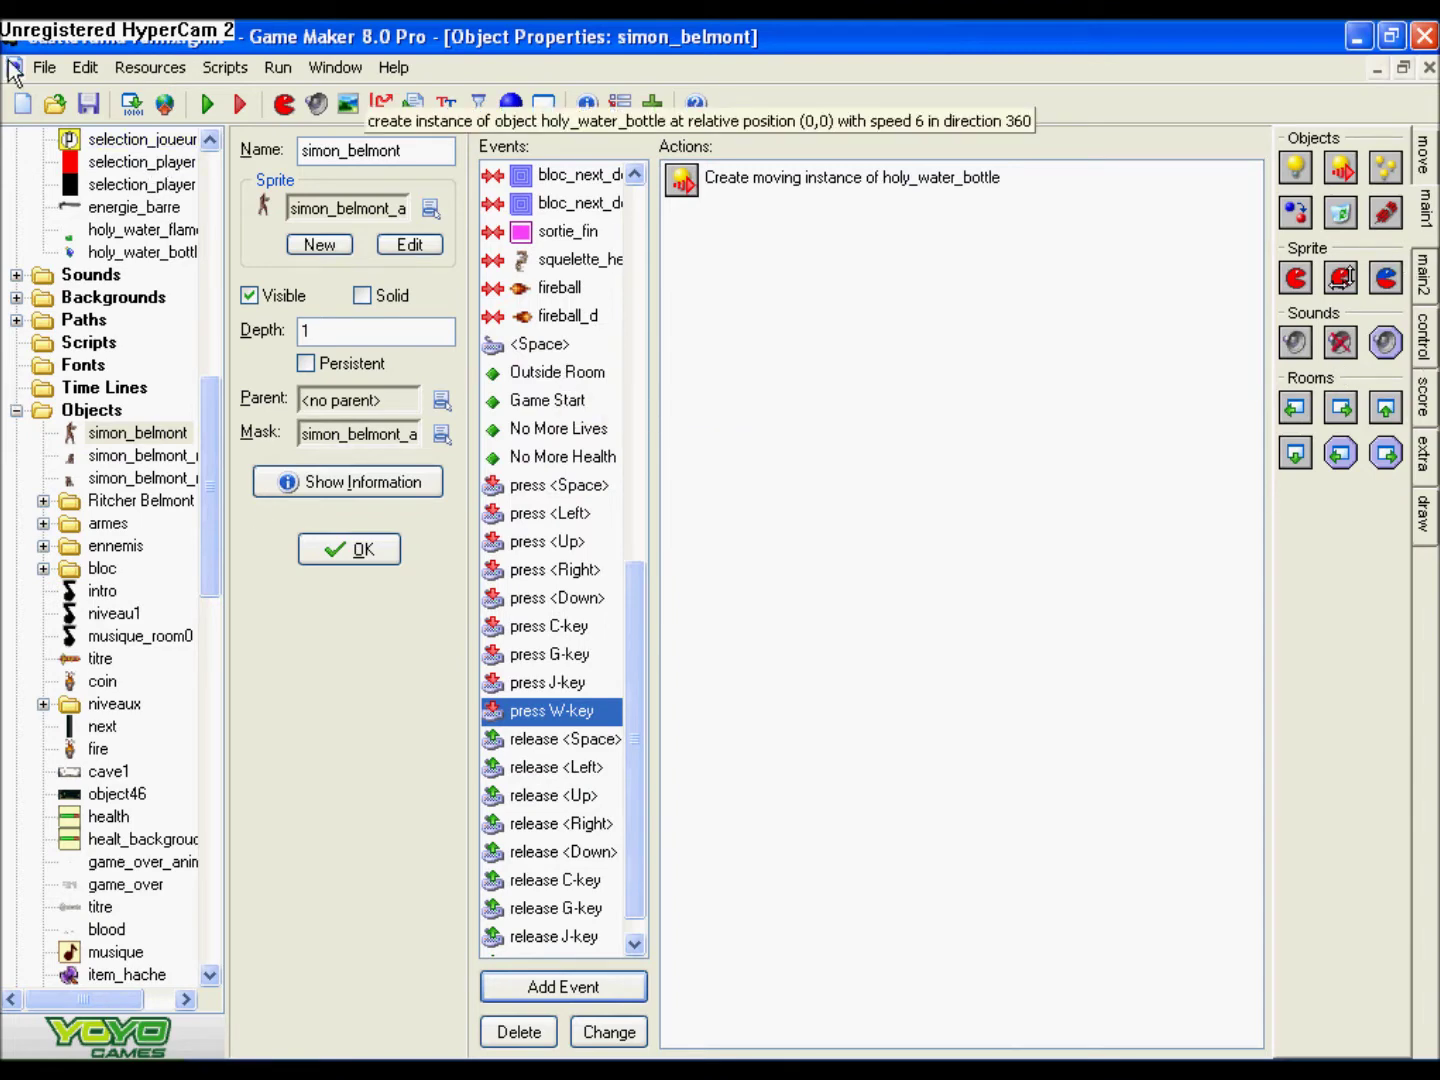
# - Run the game and go through its opening screens to start the level
pyautogui.click(210, 104)
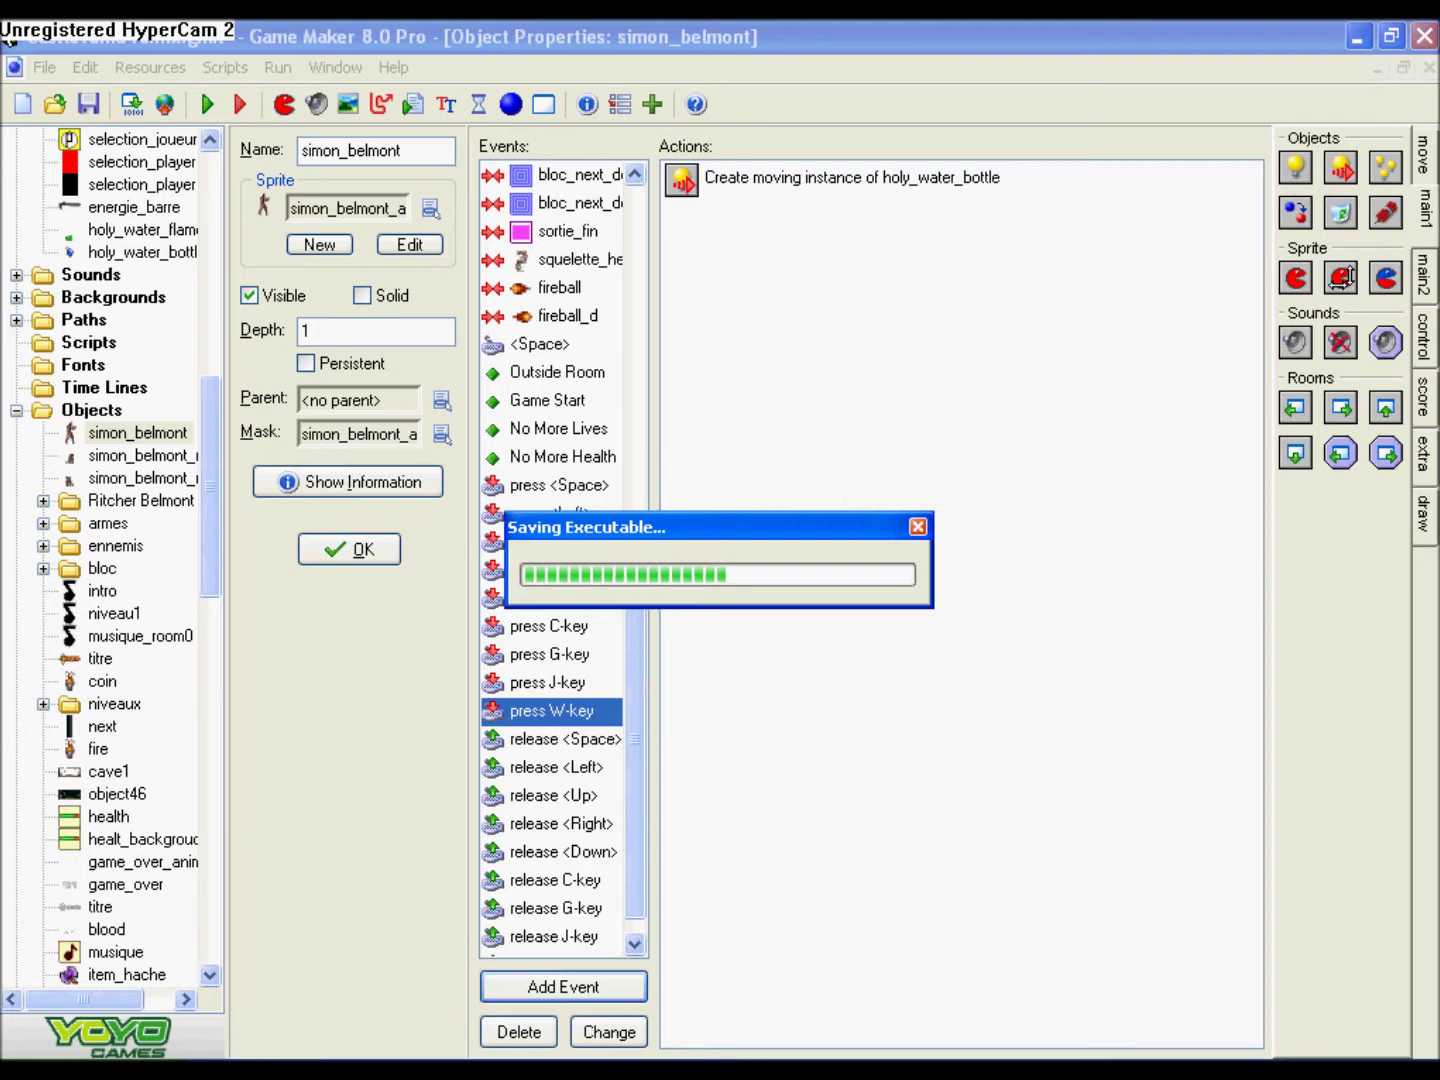
pyautogui.press('Return')
pyautogui.press('Up')
pyautogui.press('Left')
pyautogui.press('Return')
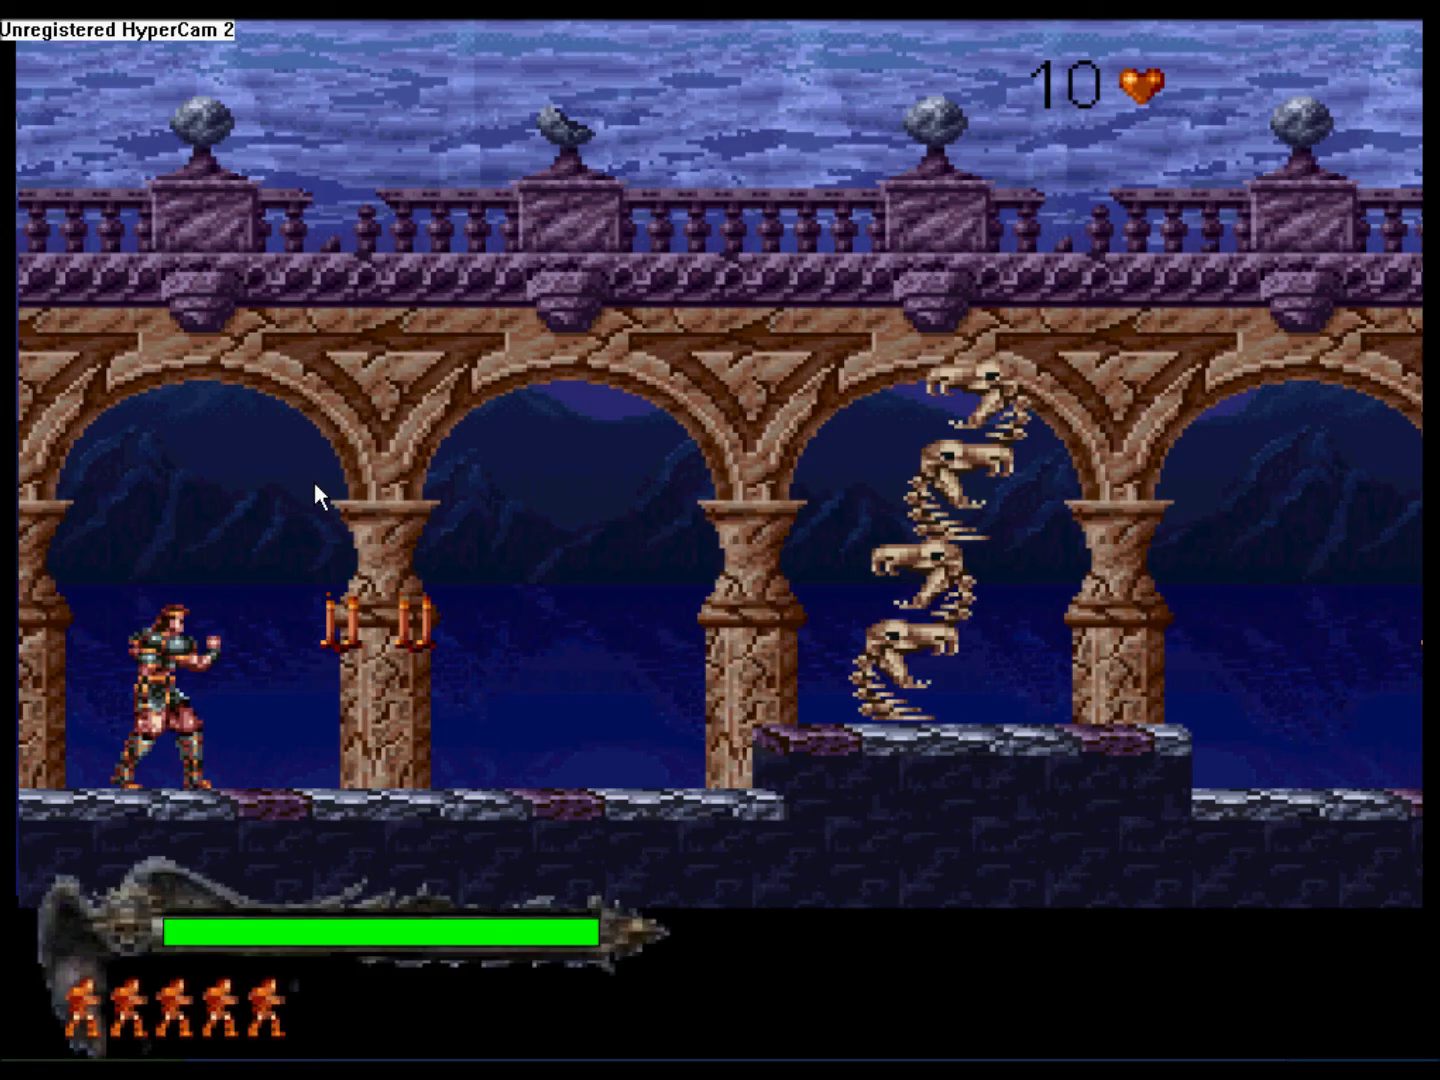
# - Move the character toward the stack of skeleton heads and attack it with the whip
pyautogui.press('Right')
pyautogui.press('space')
pyautogui.press('Right')
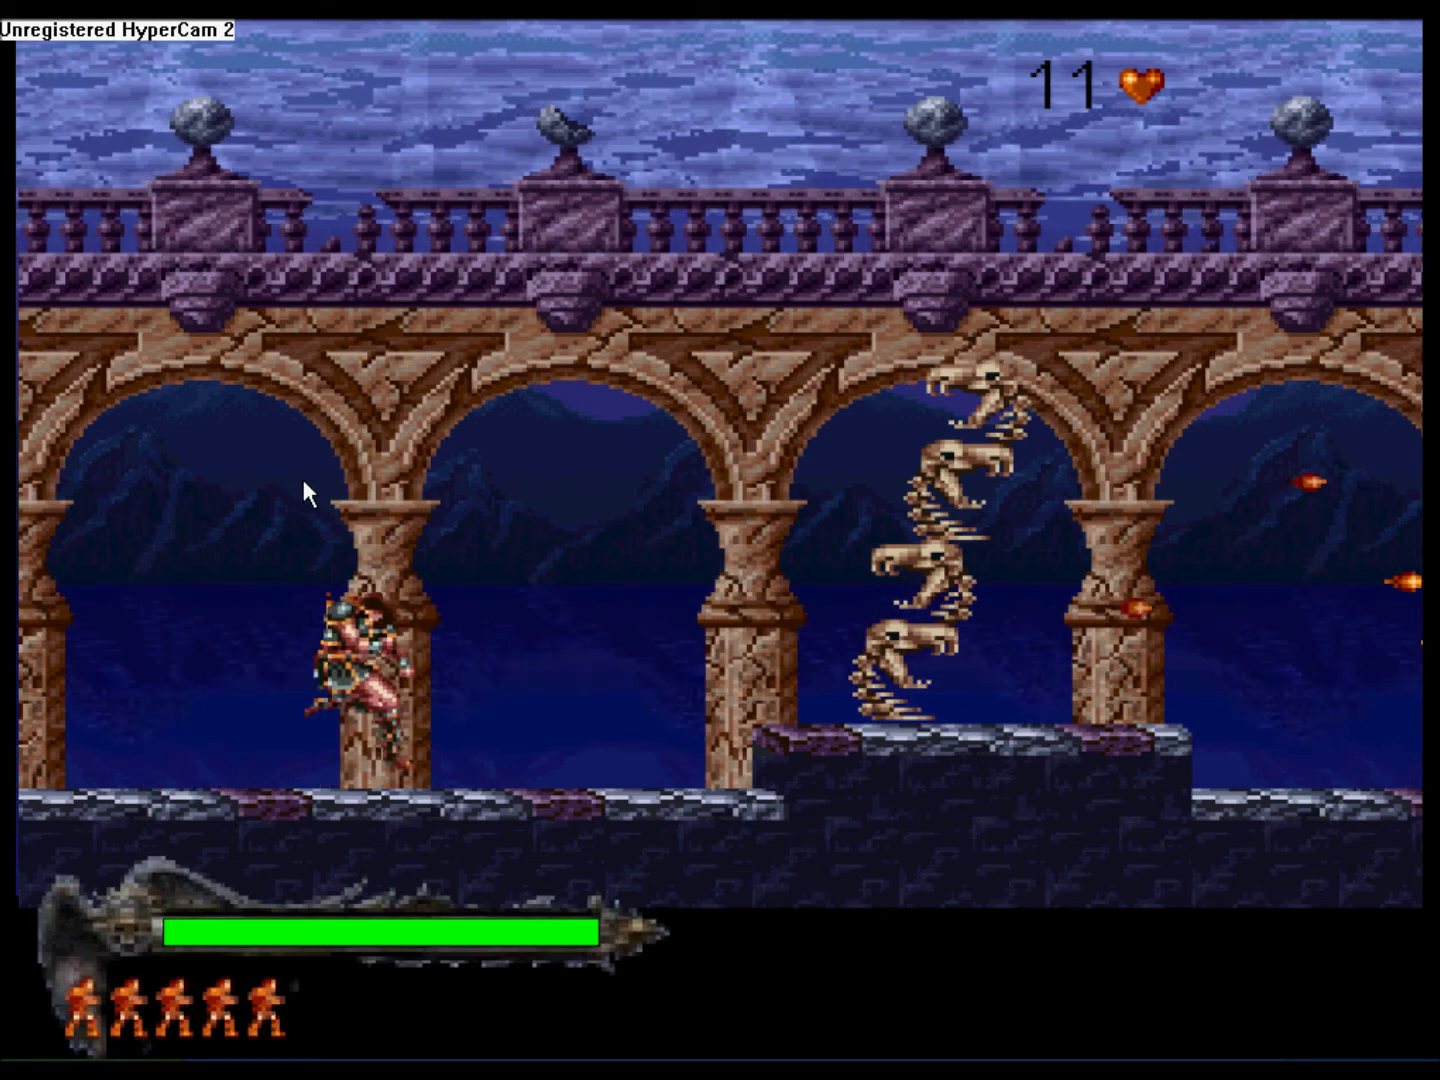
pyautogui.press('Right')
pyautogui.press('space')
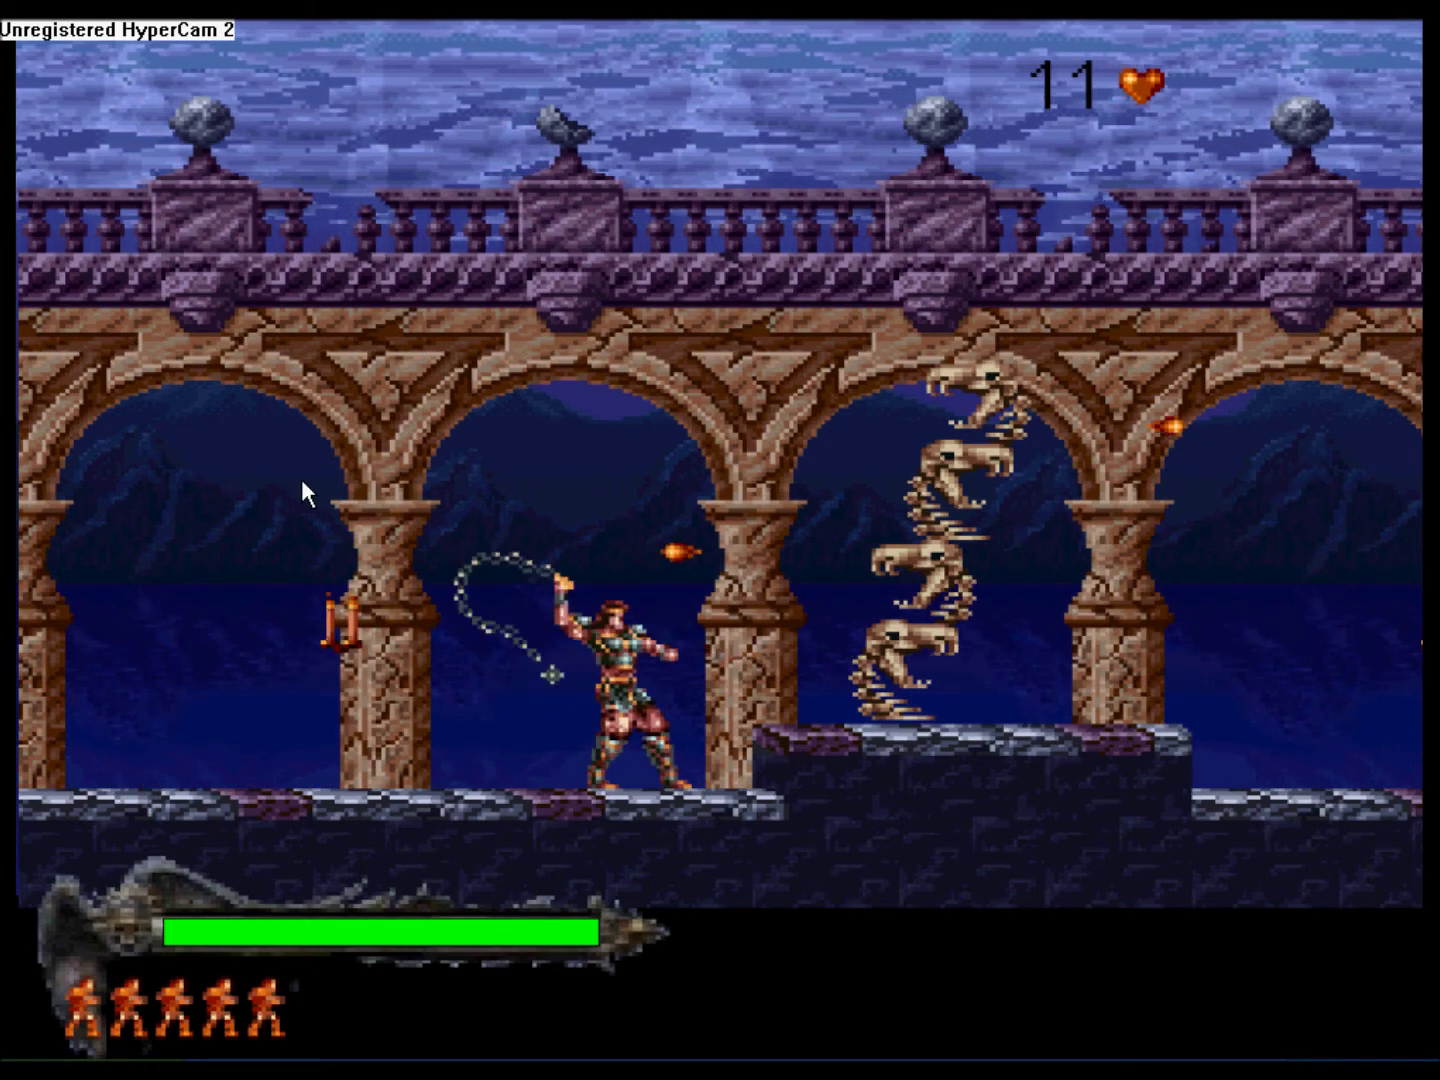
pyautogui.press('space')
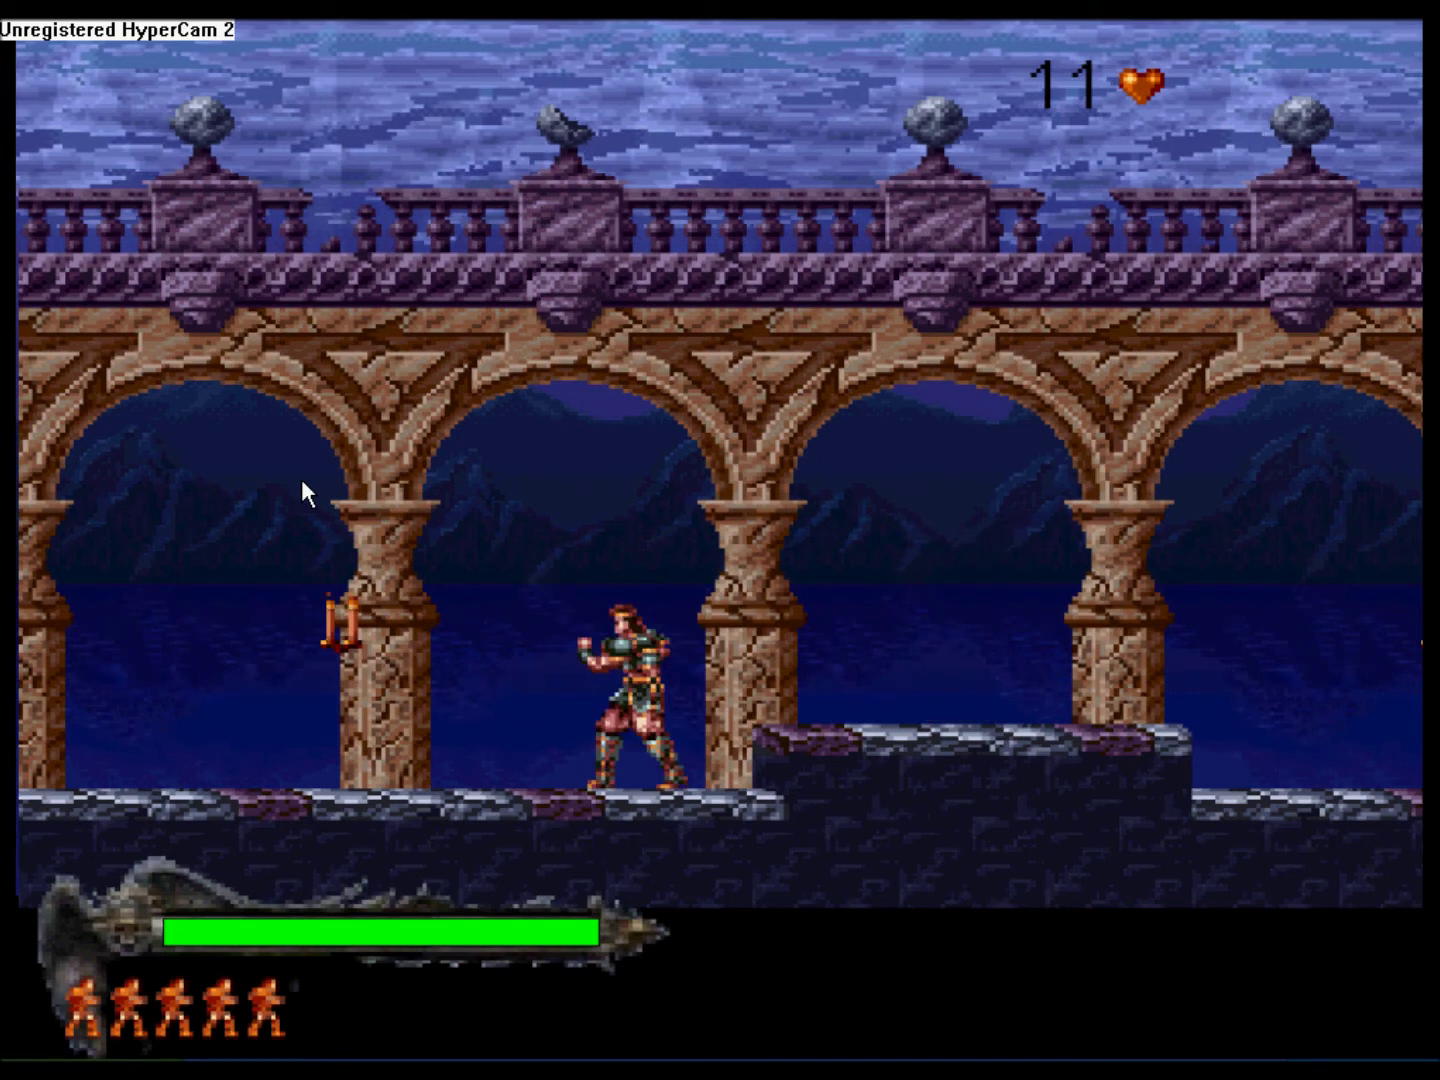
# - Test throwing the bottle while walking and jumping through the level as far as the next skeleton stack, and quit the game
pyautogui.press('Right')
pyautogui.press('Left')
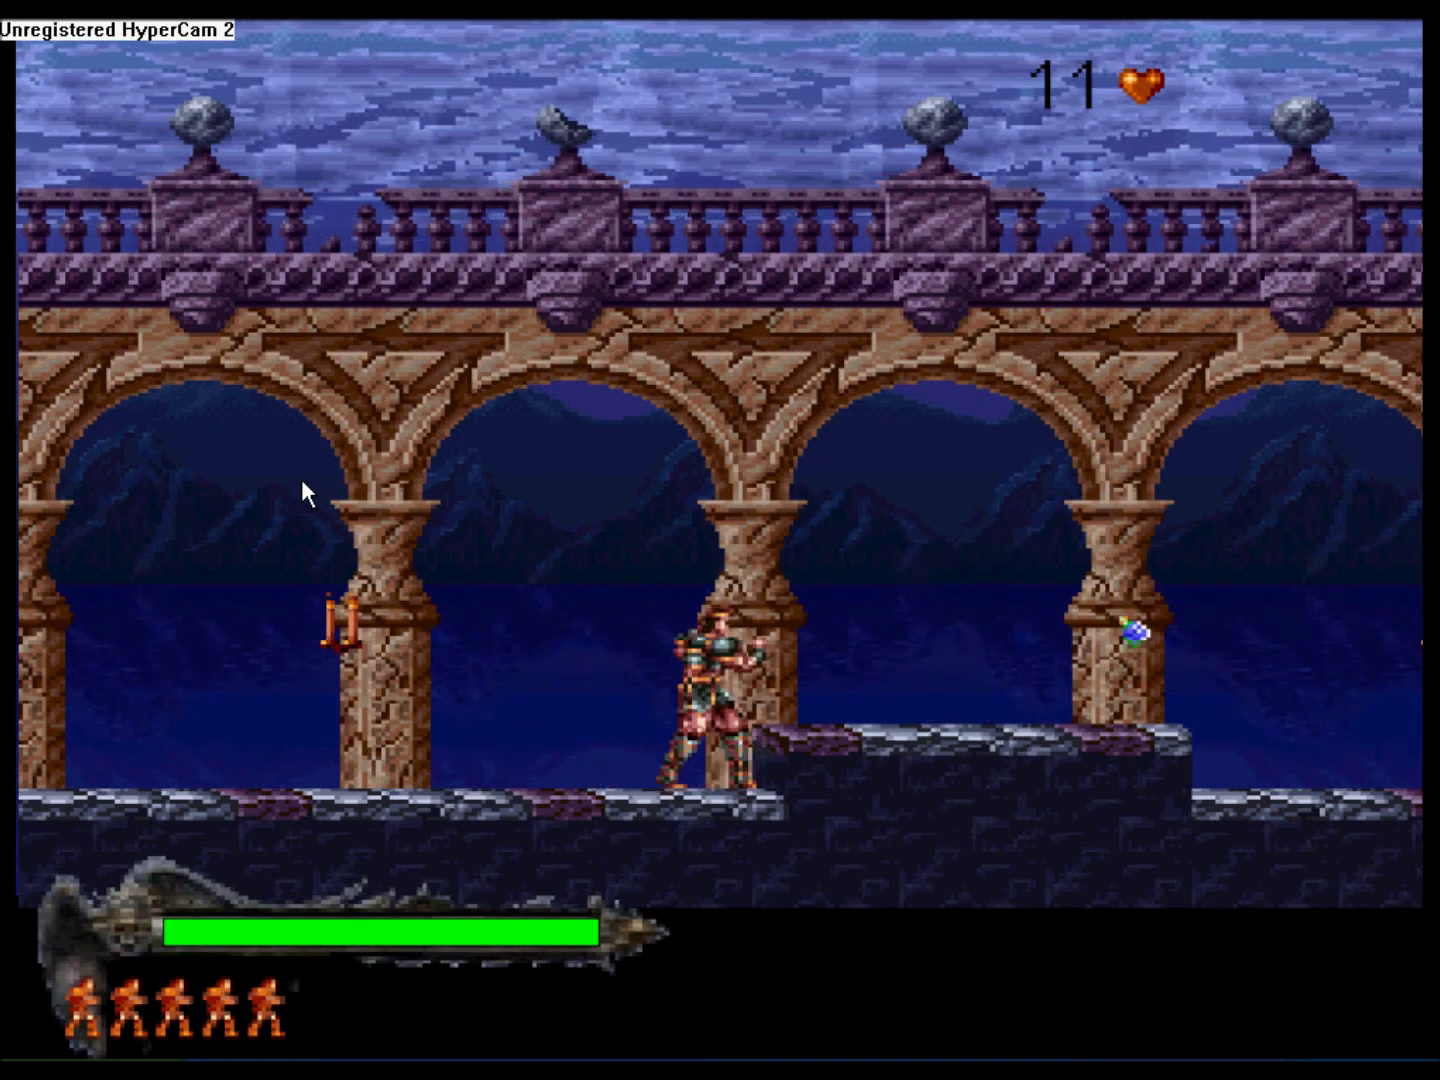
pyautogui.press('Right')
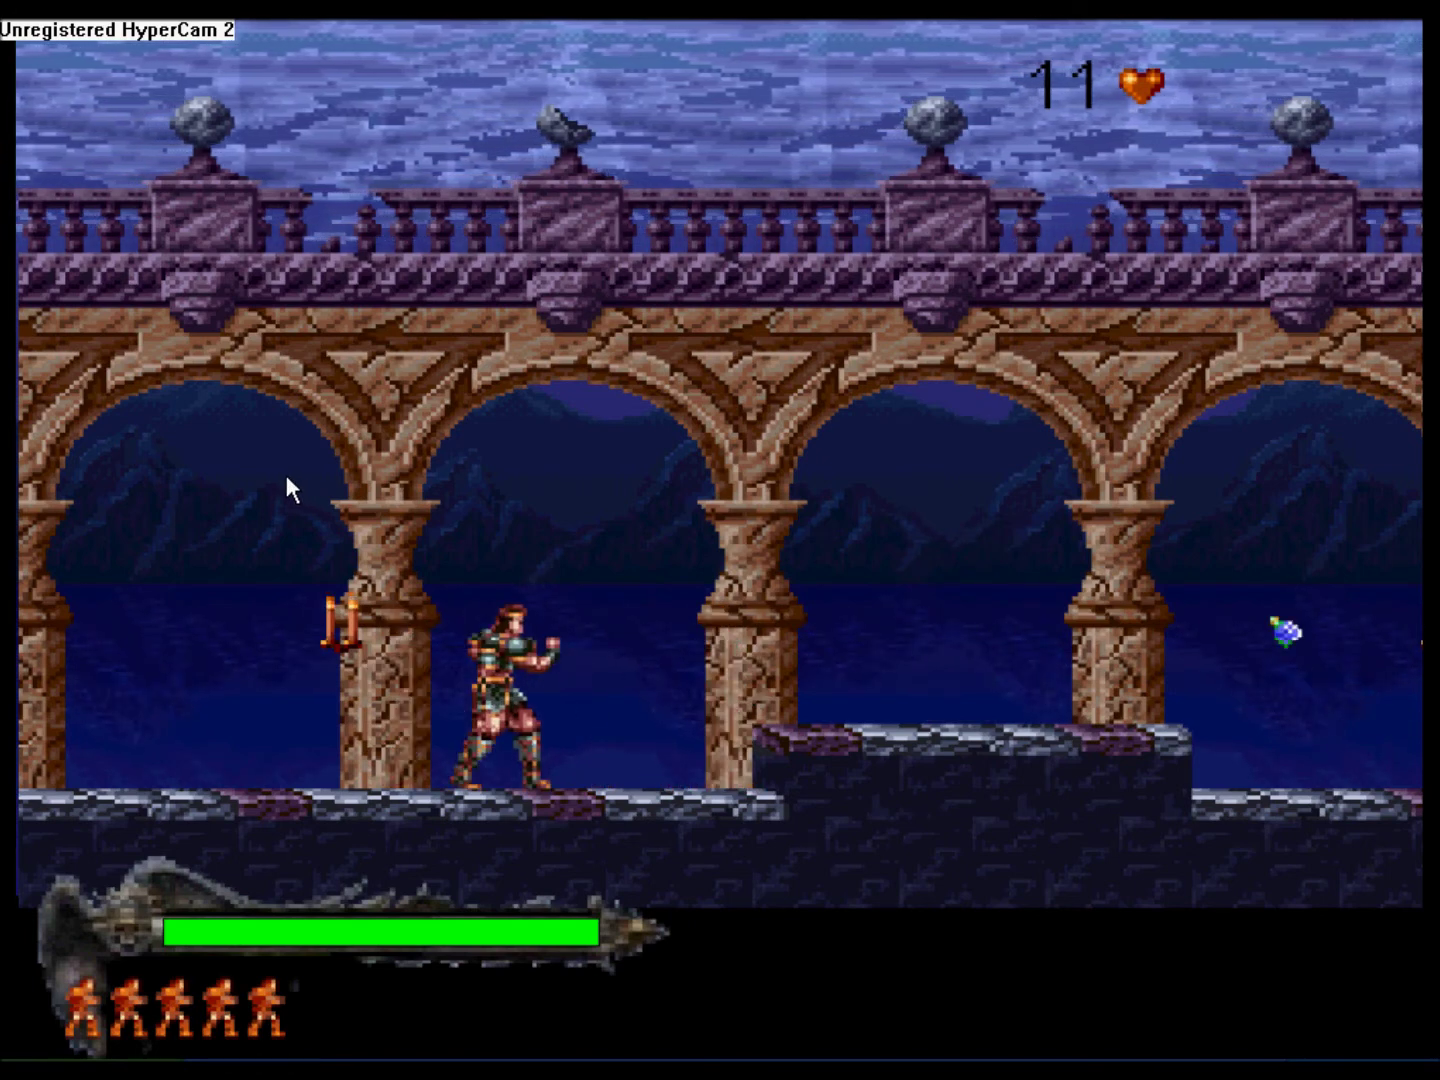
pyautogui.press('Right')
pyautogui.press('Up')
pyautogui.press('space')
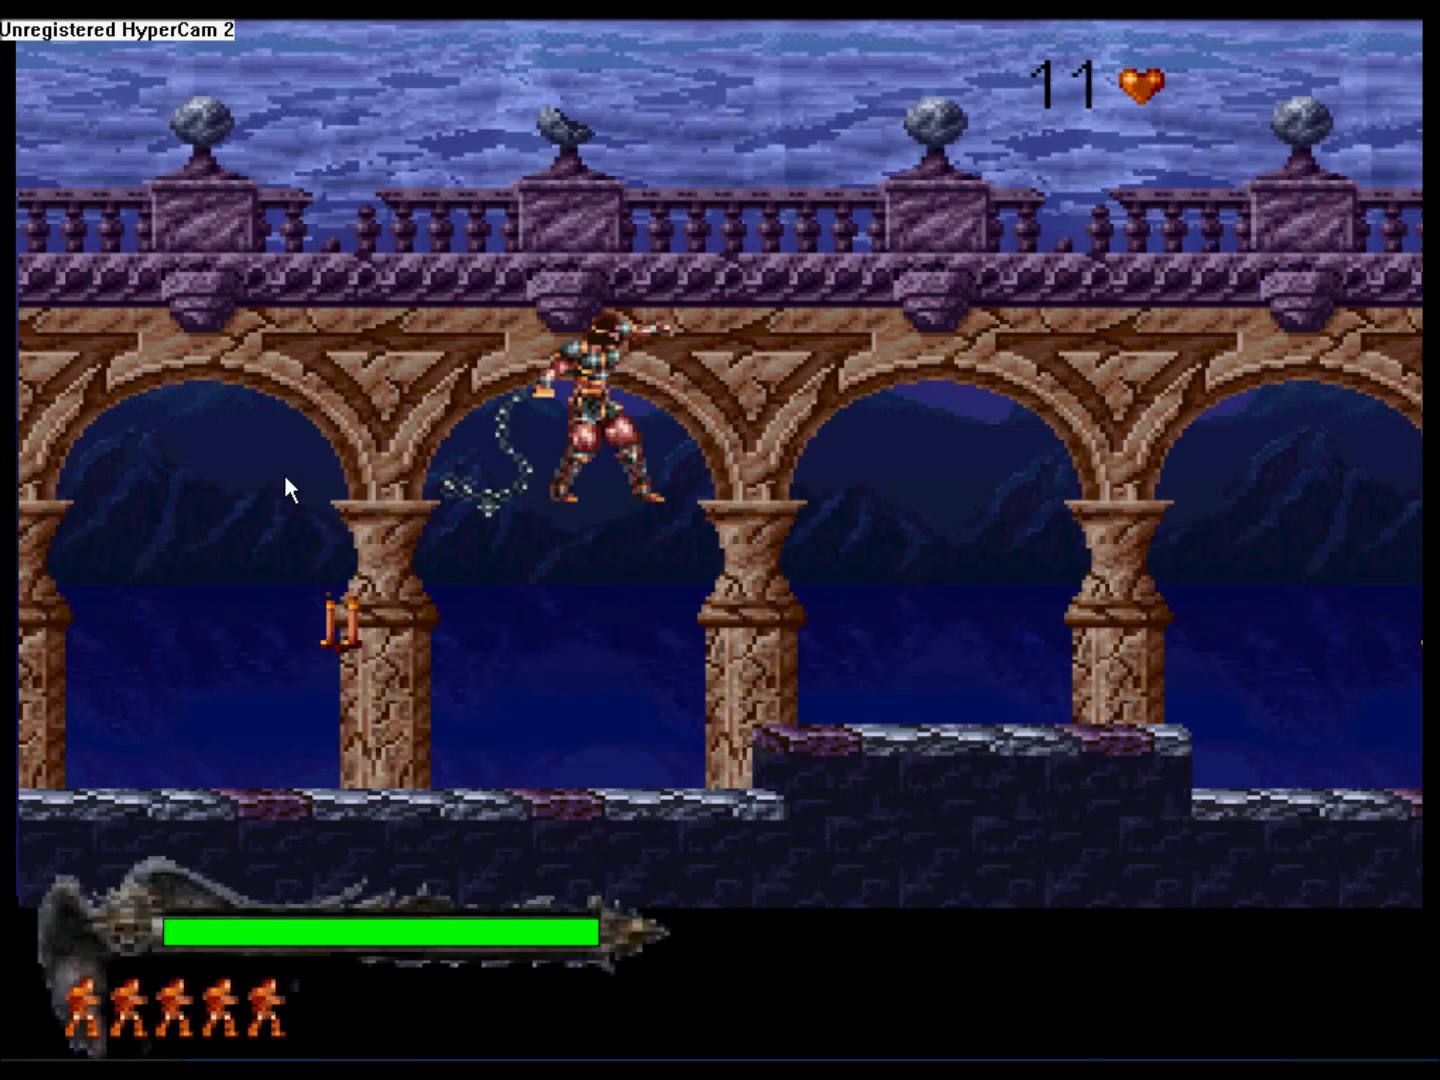
pyautogui.press('Up')
pyautogui.press('Right')
pyautogui.press('Right')
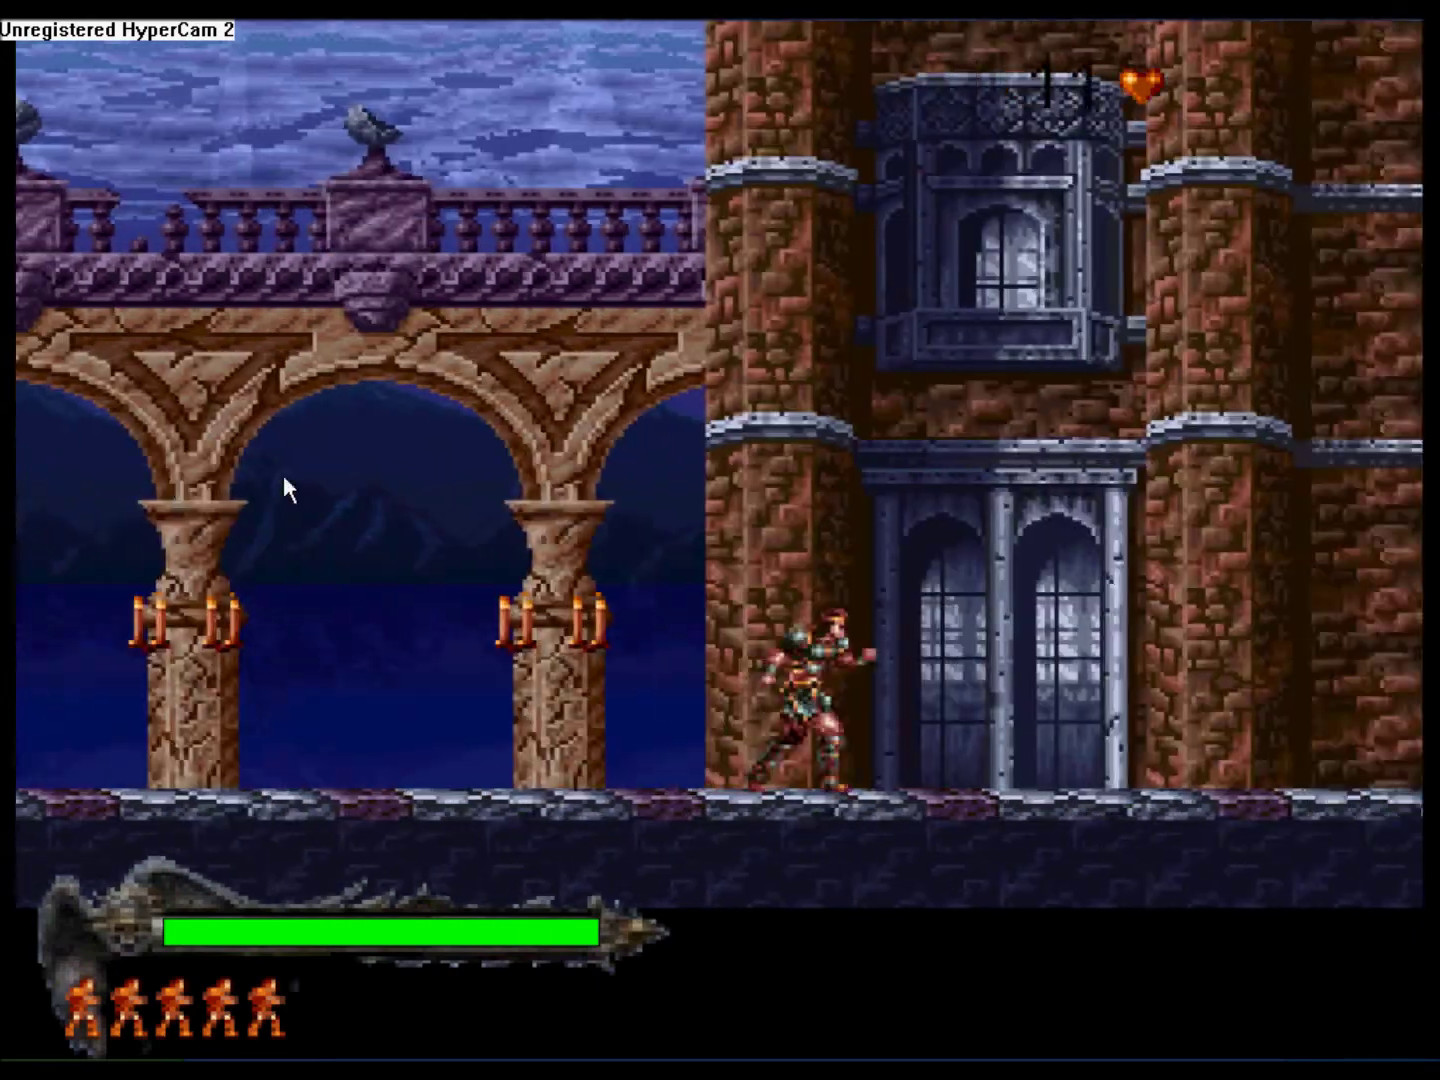
pyautogui.press('Right')
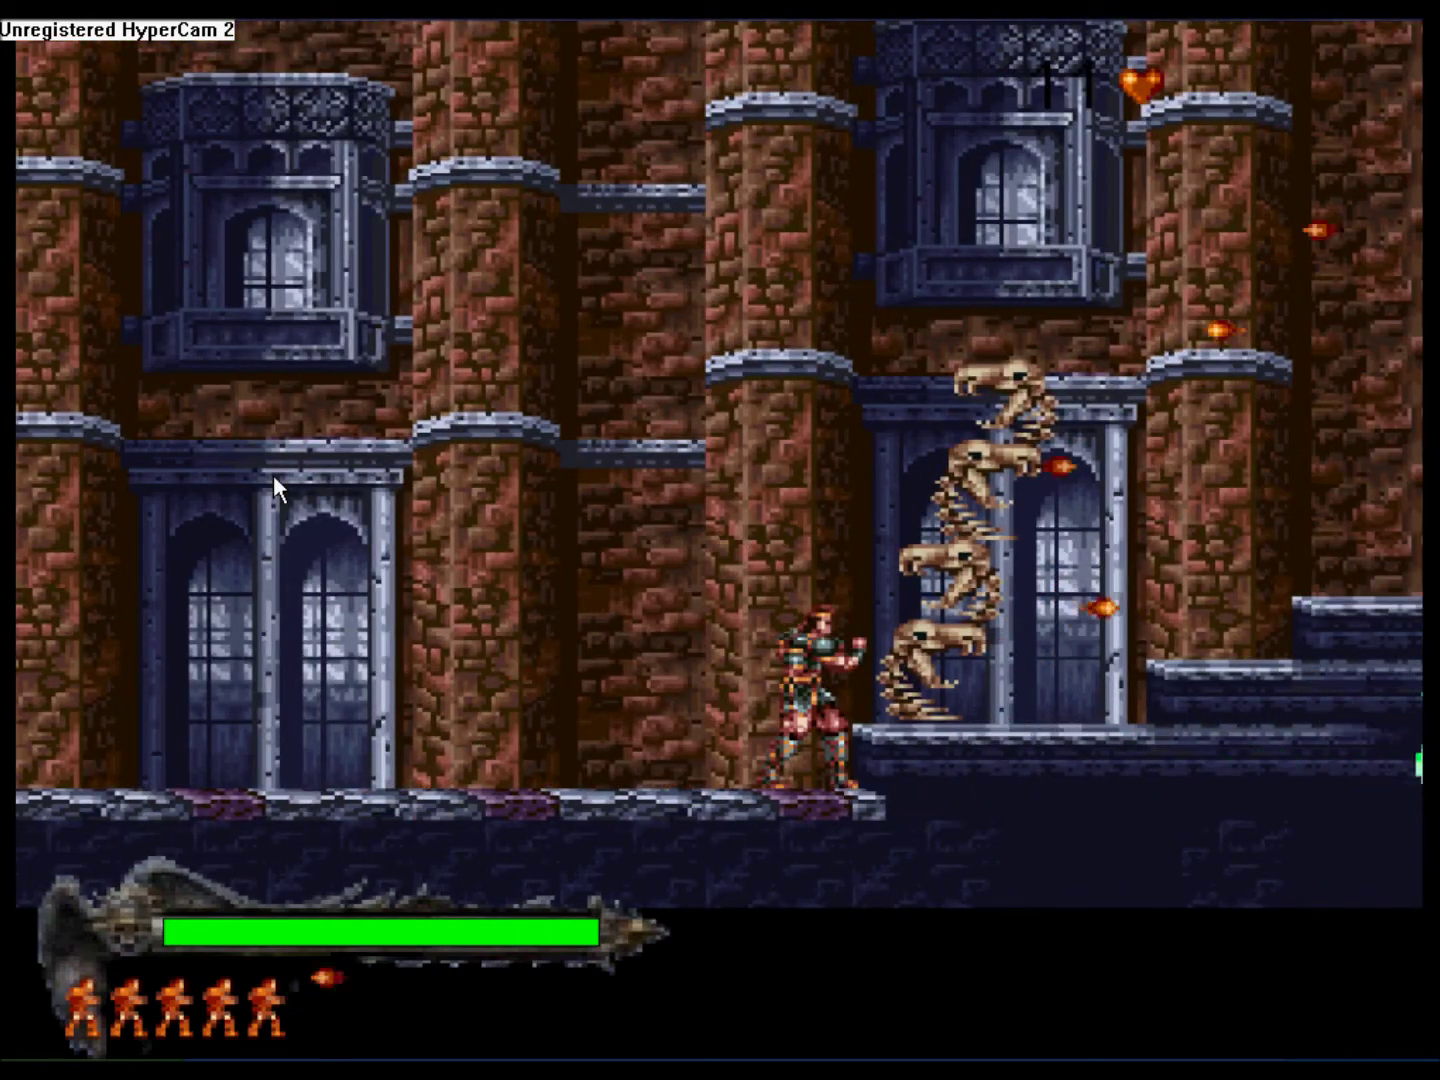
pyautogui.press('Escape')
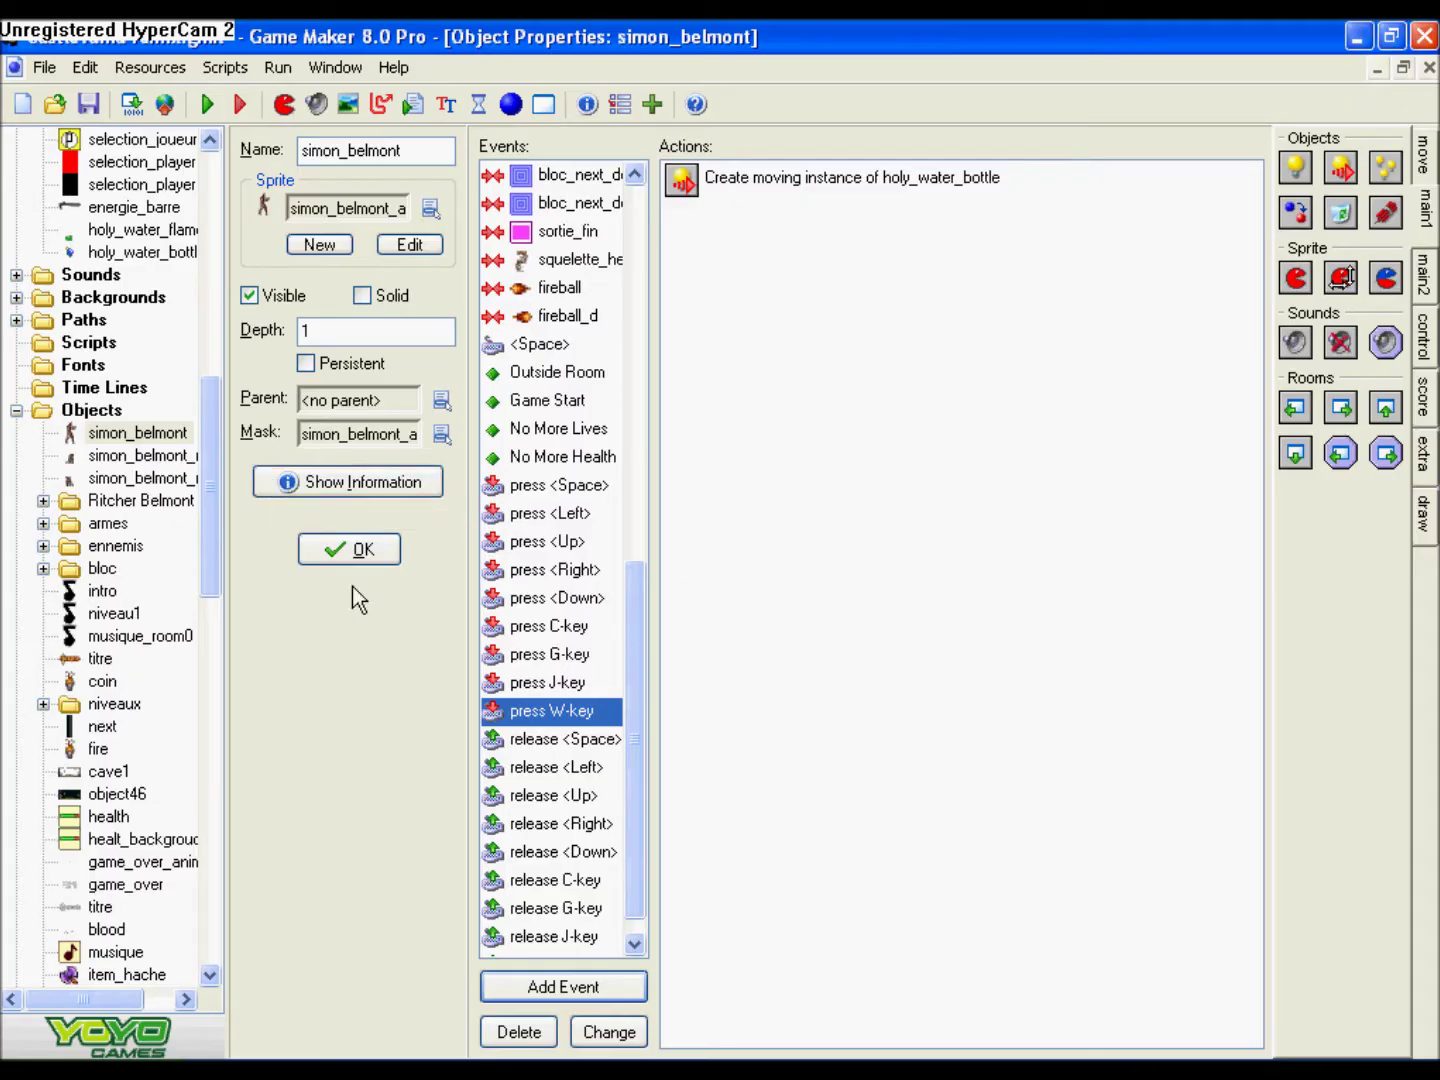
# - Copy the first block of gravity and vertical speed actions from simon_belmont's Step event
pyautogui.click(138, 435)
pyautogui.scroll(15, 638, 690)
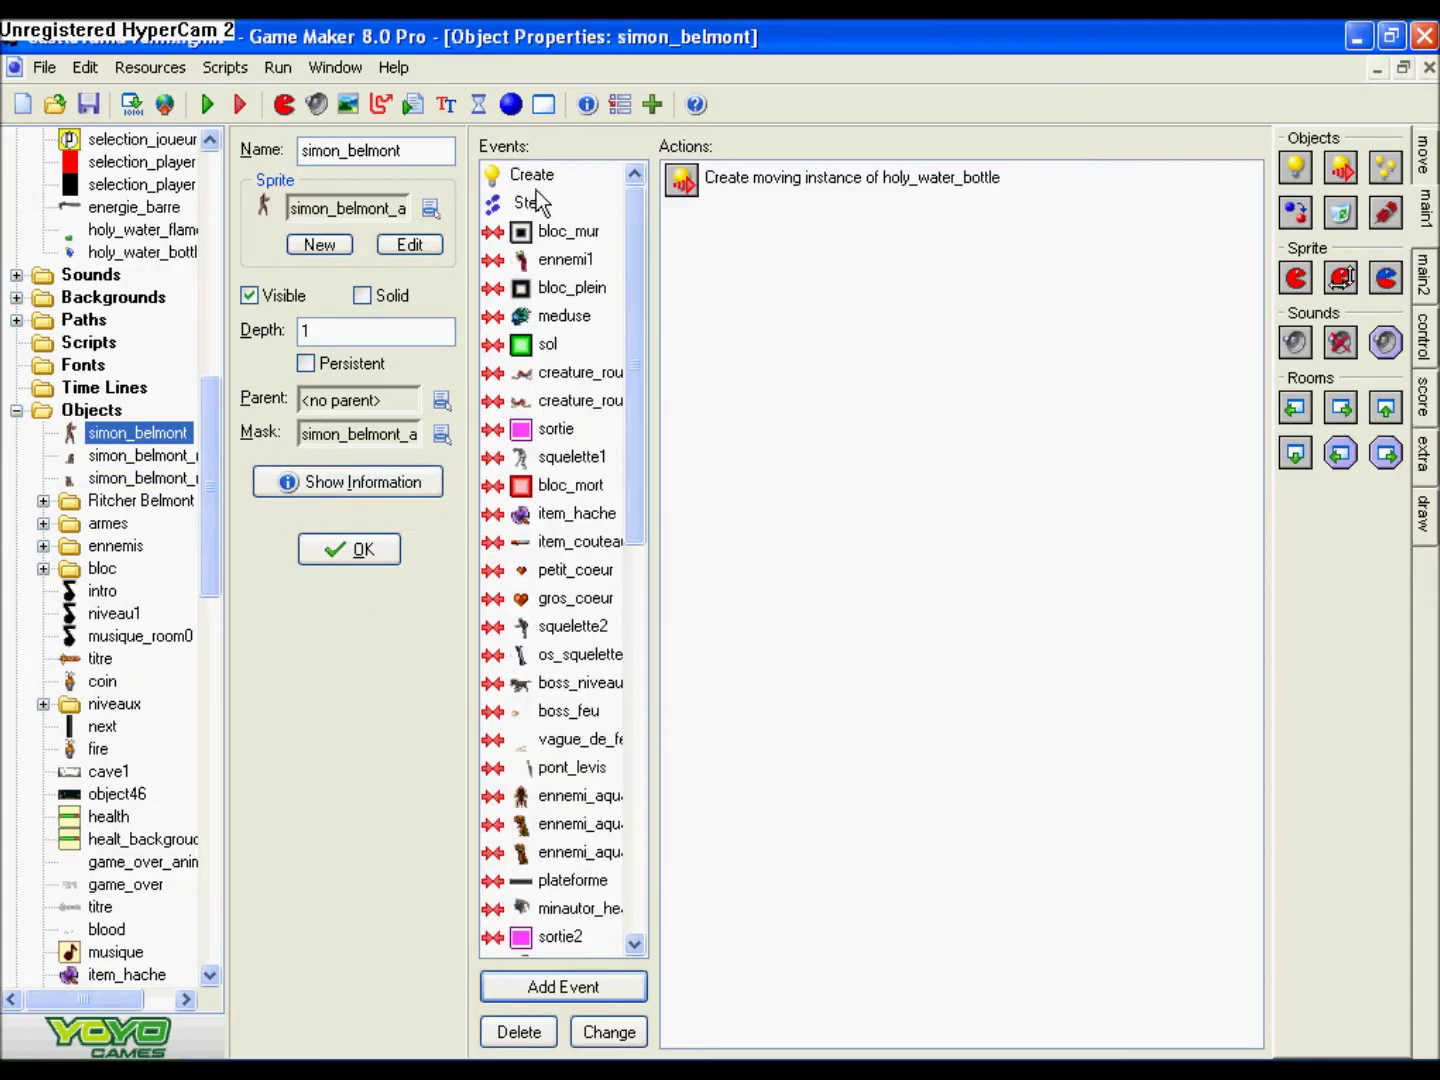
pyautogui.click(532, 203)
pyautogui.click(705, 185)
pyautogui.keyDown('shift'); pyautogui.click(735, 440); pyautogui.keyUp('shift')
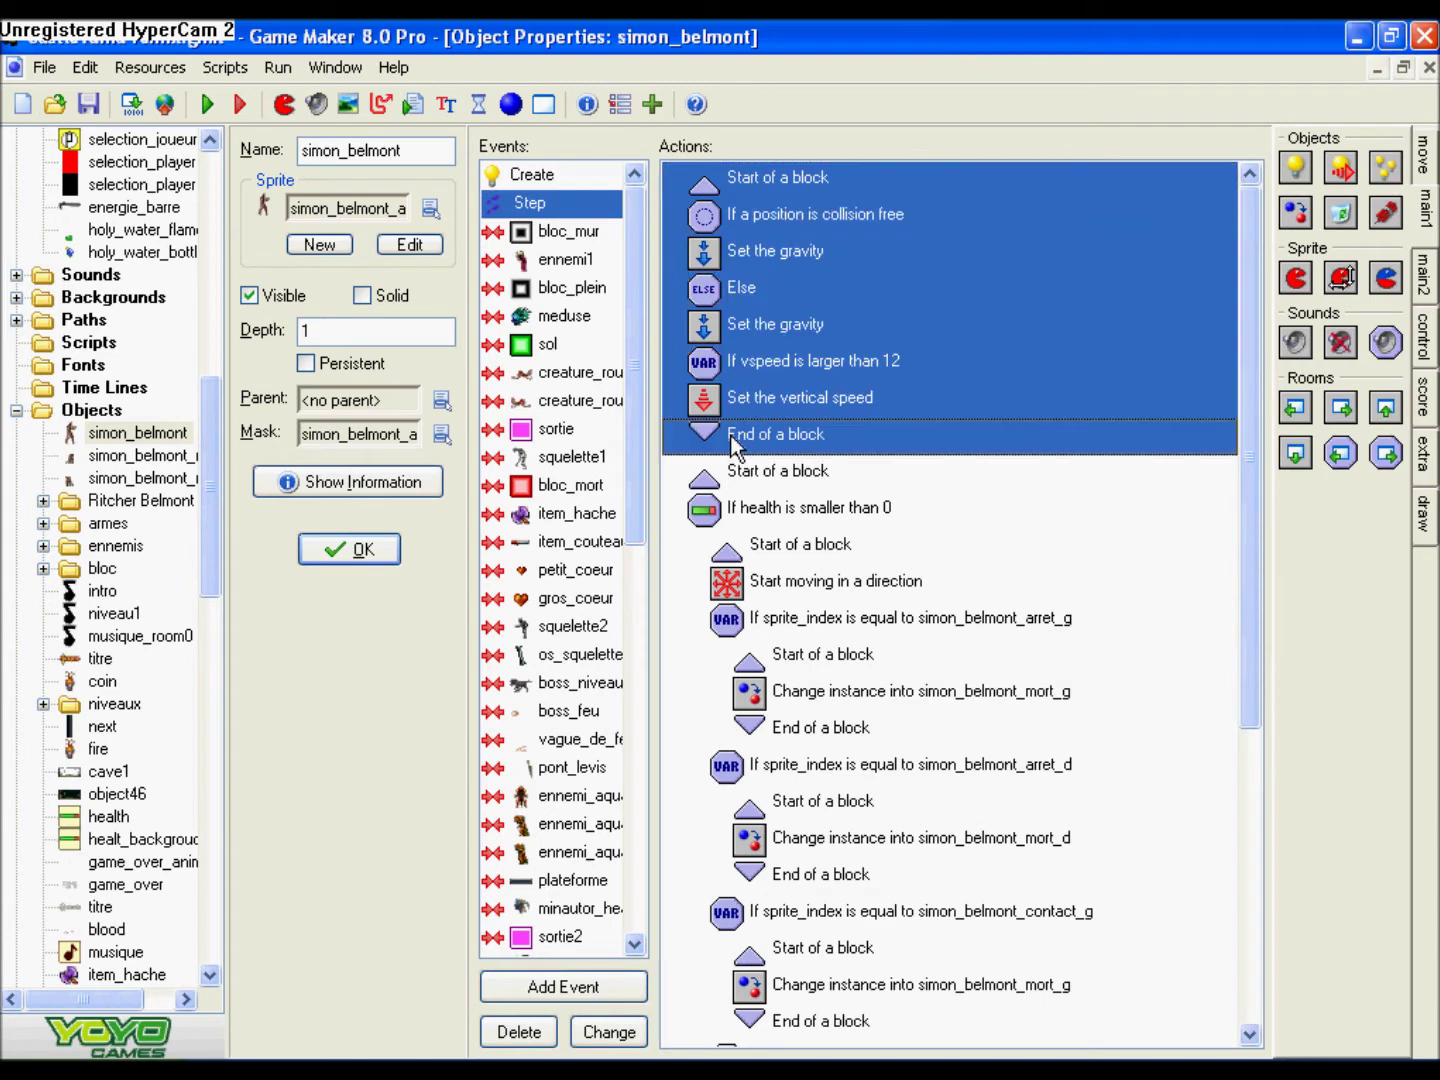
pyautogui.moveTo(735, 440); pyautogui.dragTo(200, 508)
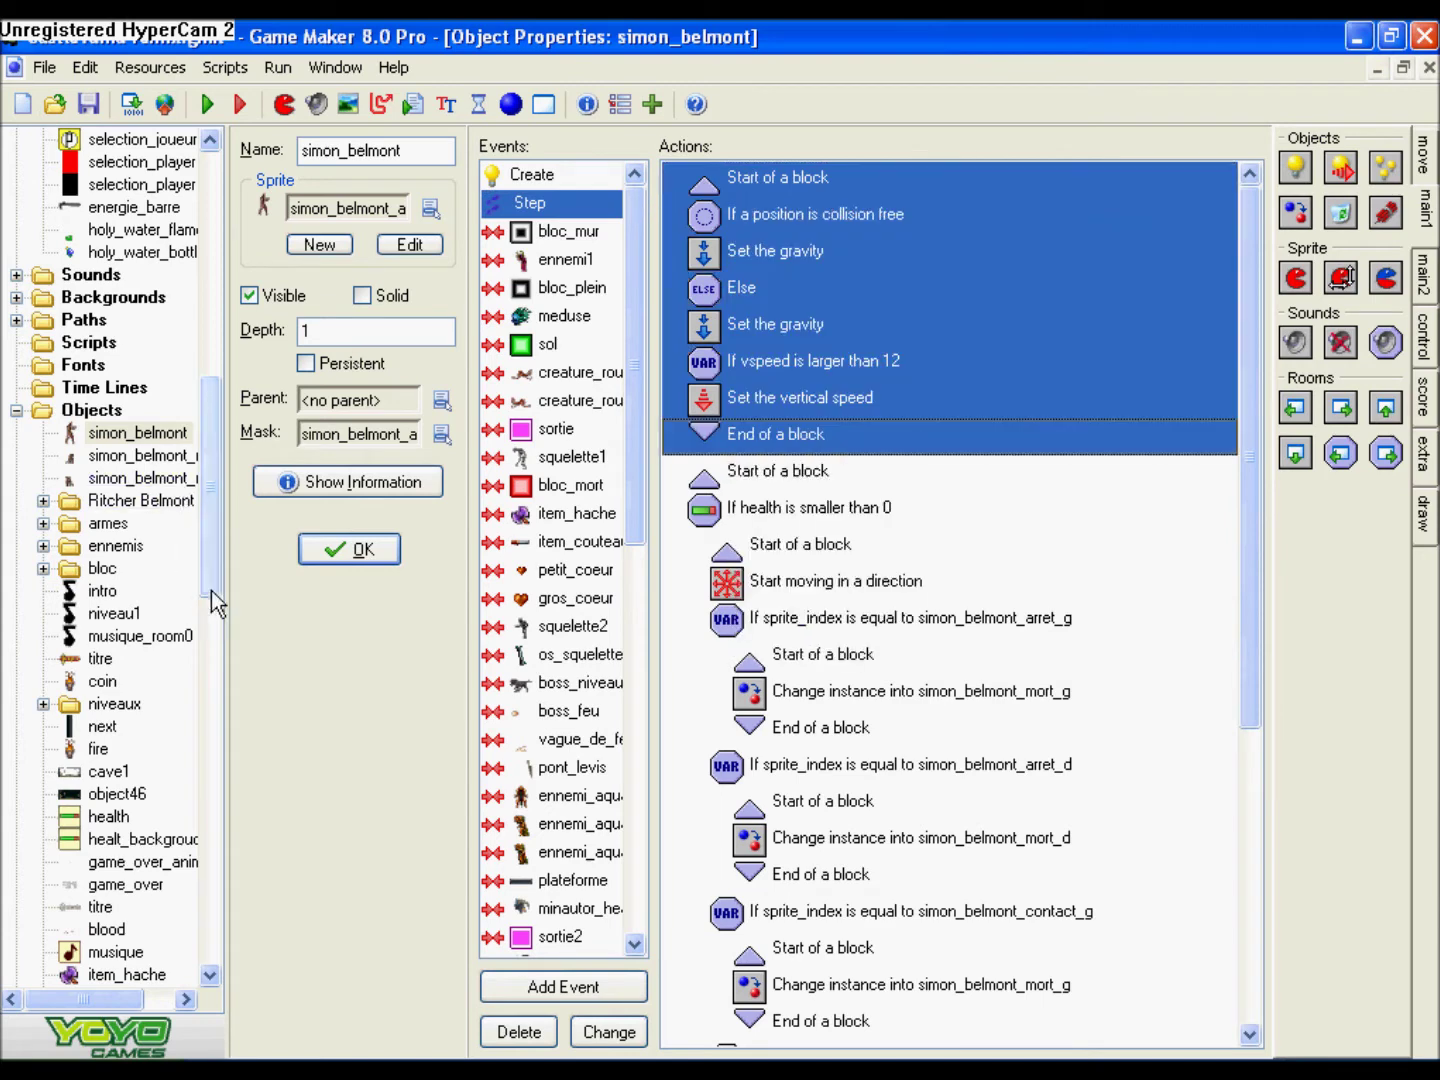
# - Add a Step event to holy_water_bottle, paste the copied gravity block into it, and confirm both open objects
pyautogui.scroll(-18, 187, 613)
pyautogui.scroll(1, 193, 702)
pyautogui.doubleClick(140, 523)
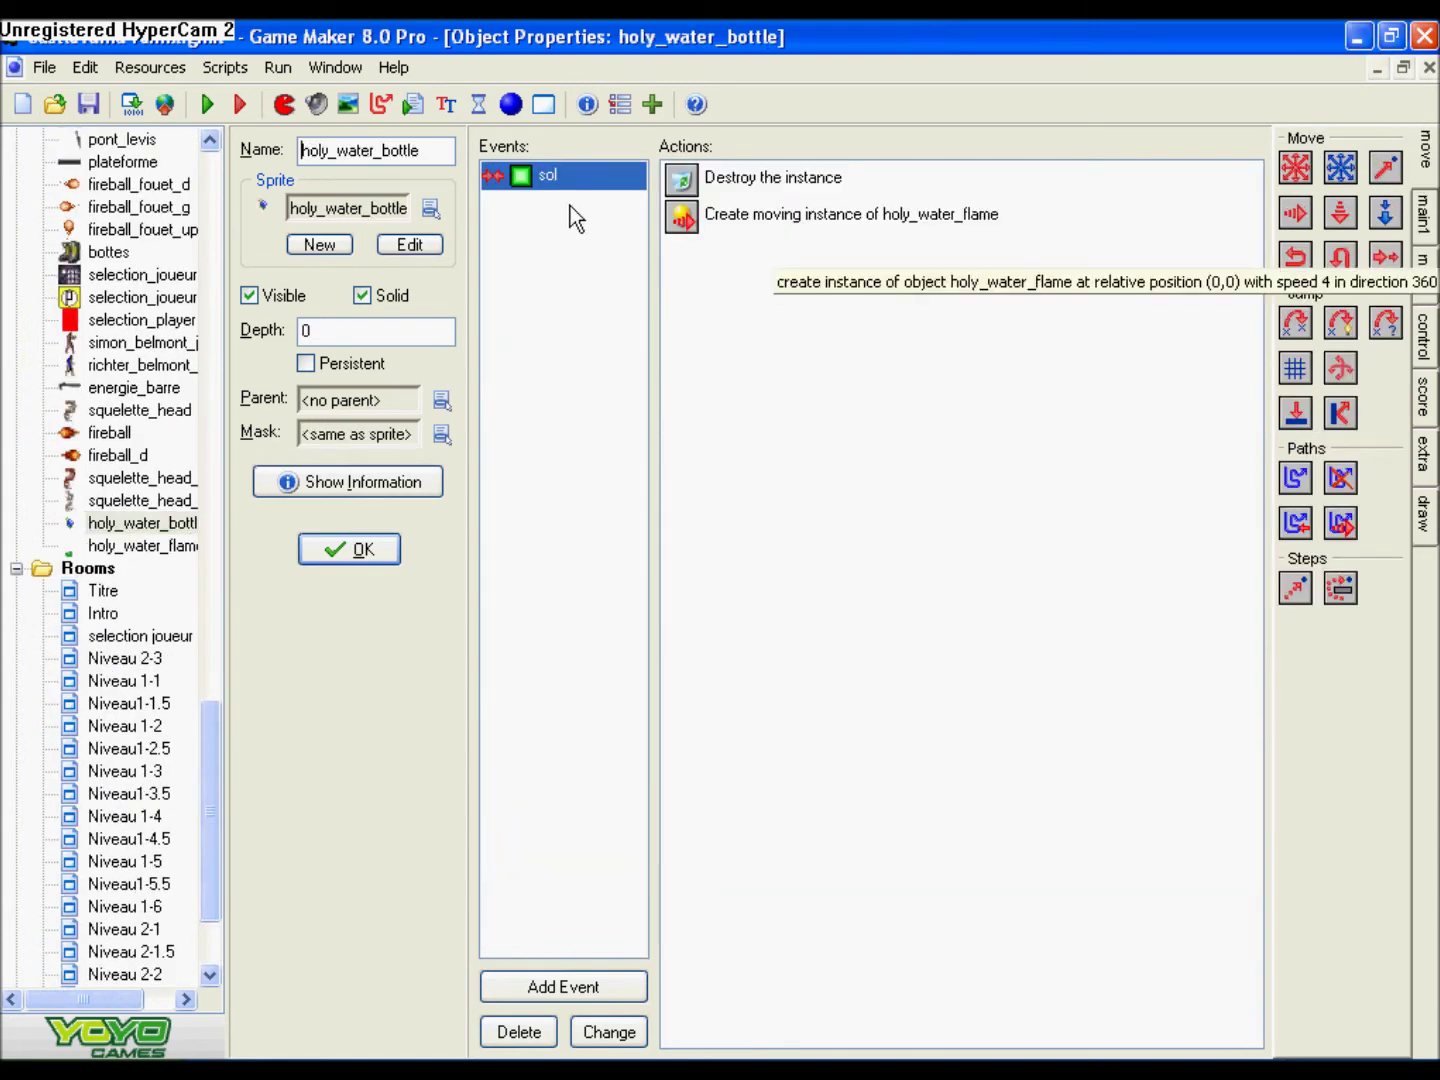
pyautogui.click(556, 993)
pyautogui.click(638, 570)
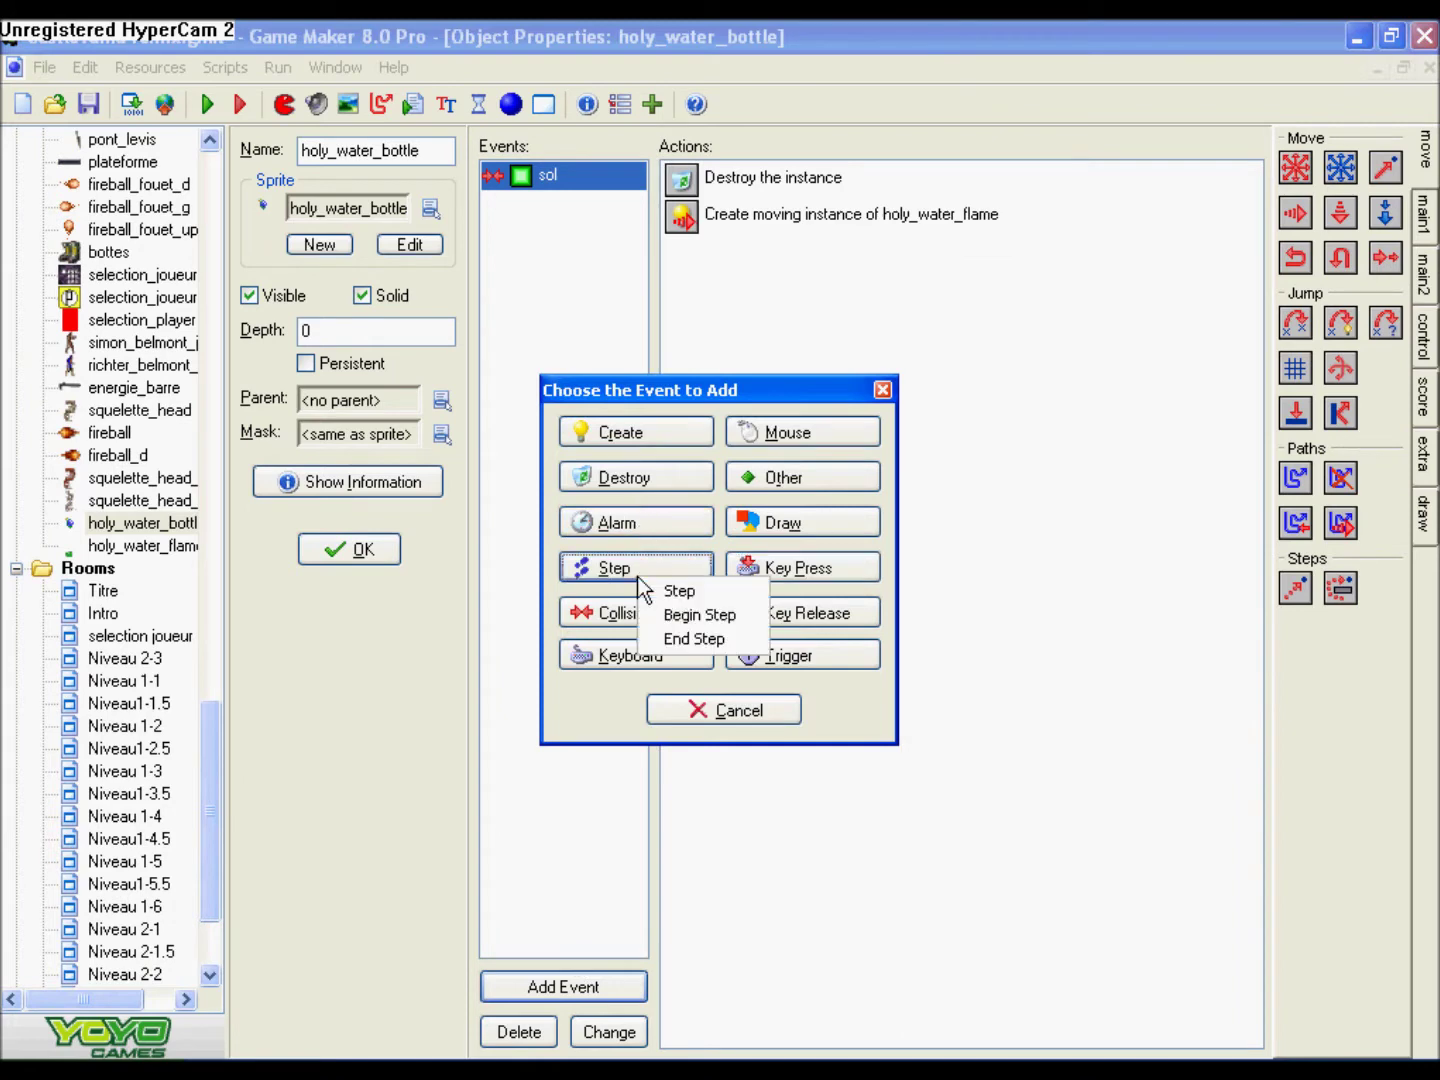
pyautogui.click(648, 590)
pyautogui.rightClick(672, 176)
pyautogui.click(714, 270)
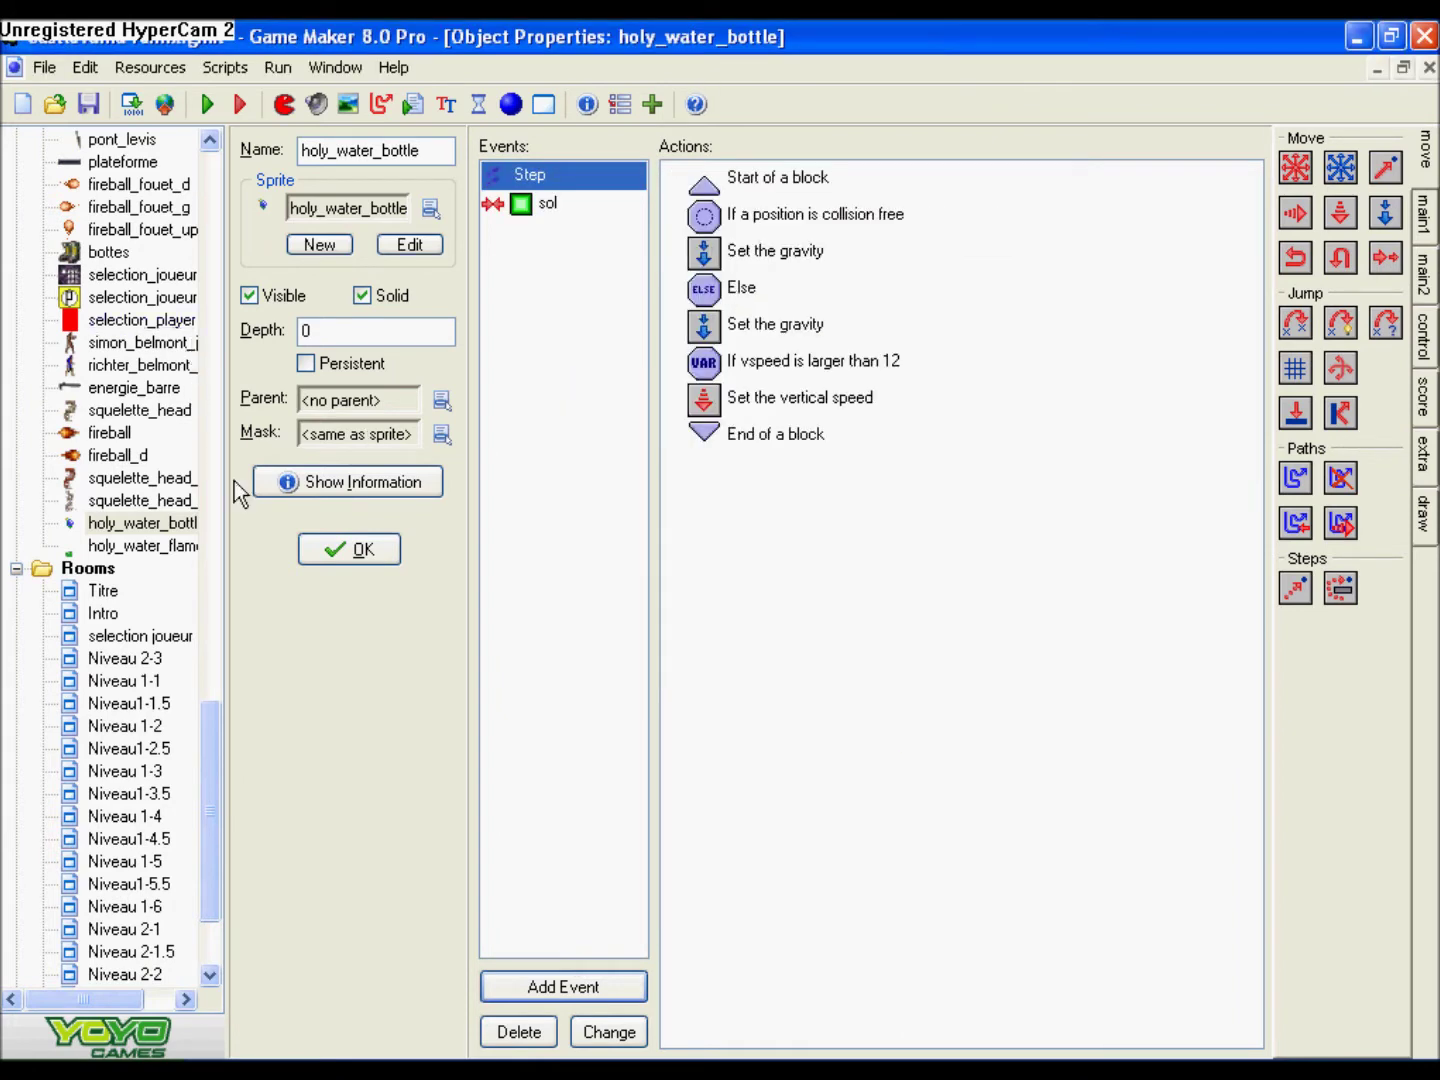
pyautogui.click(341, 547)
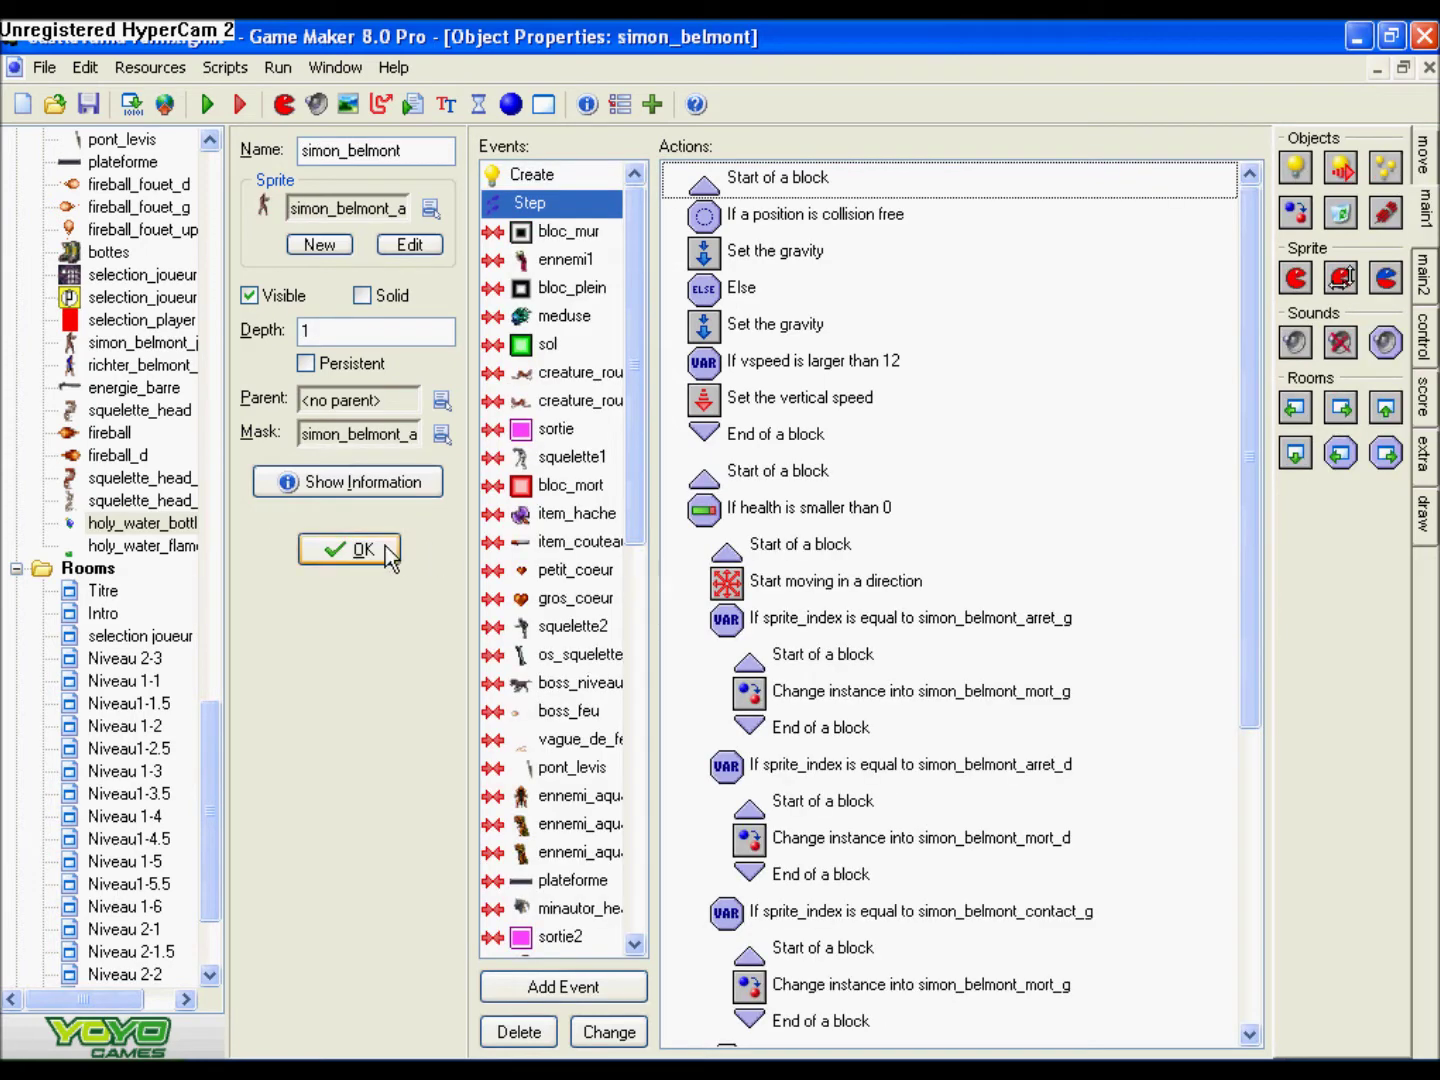
pyautogui.click(385, 546)
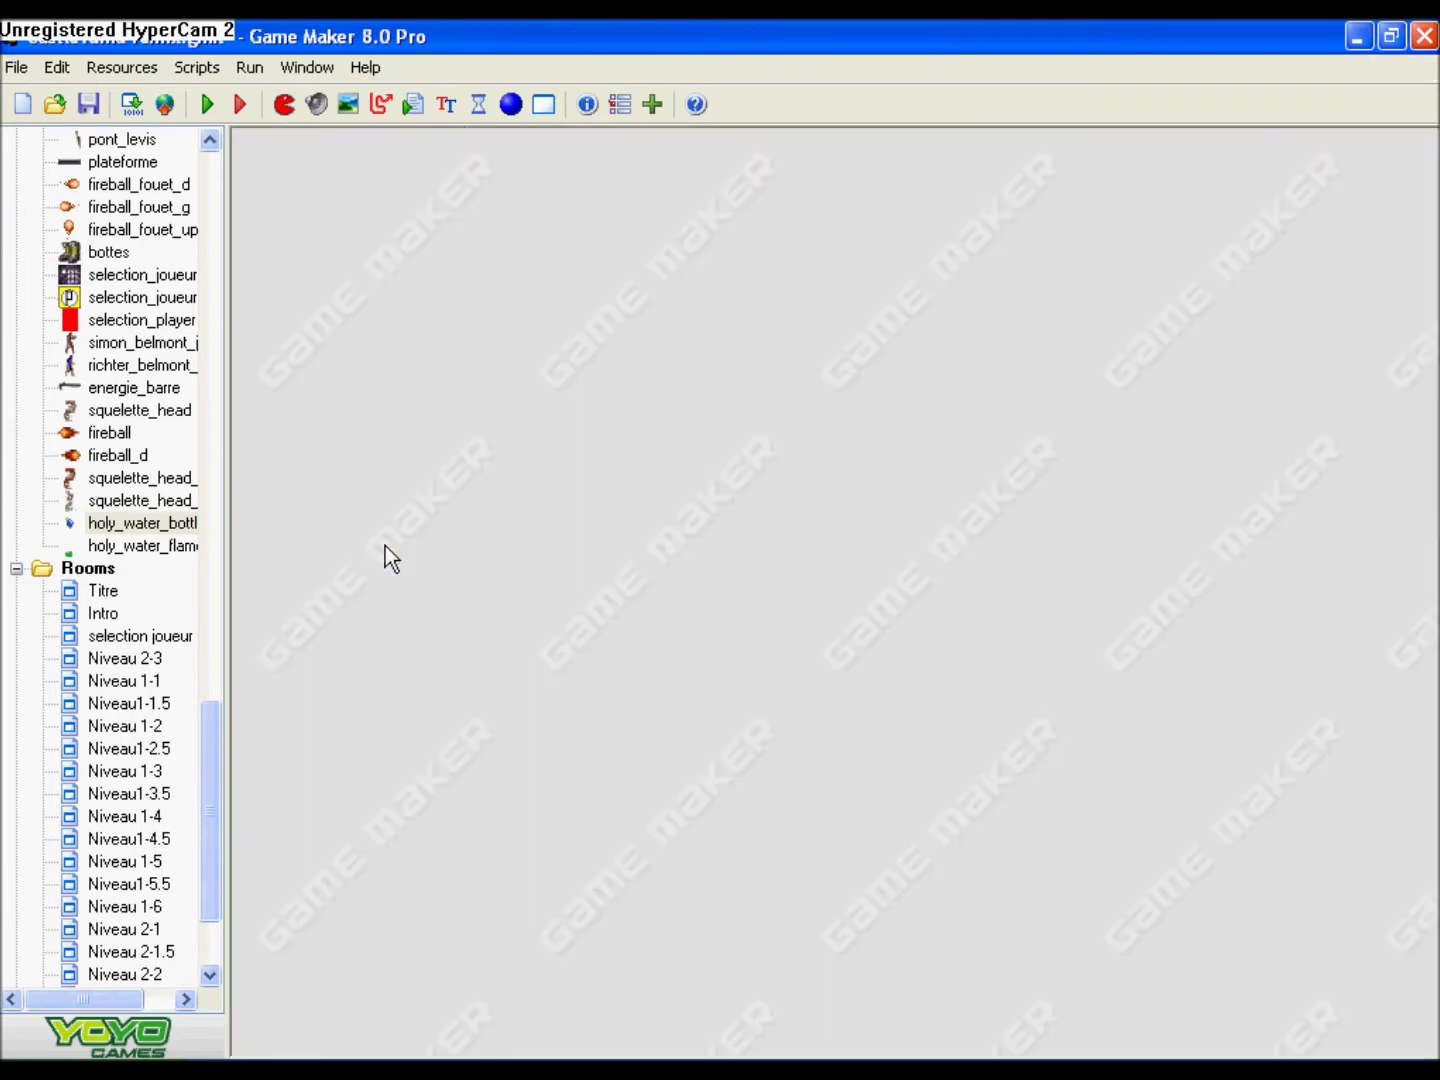
# - Edit the y offset of the action creating holy_water_flame in holy_water_bottle's sol collision event
pyautogui.doubleClick(160, 548)
pyautogui.click(405, 684)
pyautogui.doubleClick(149, 523)
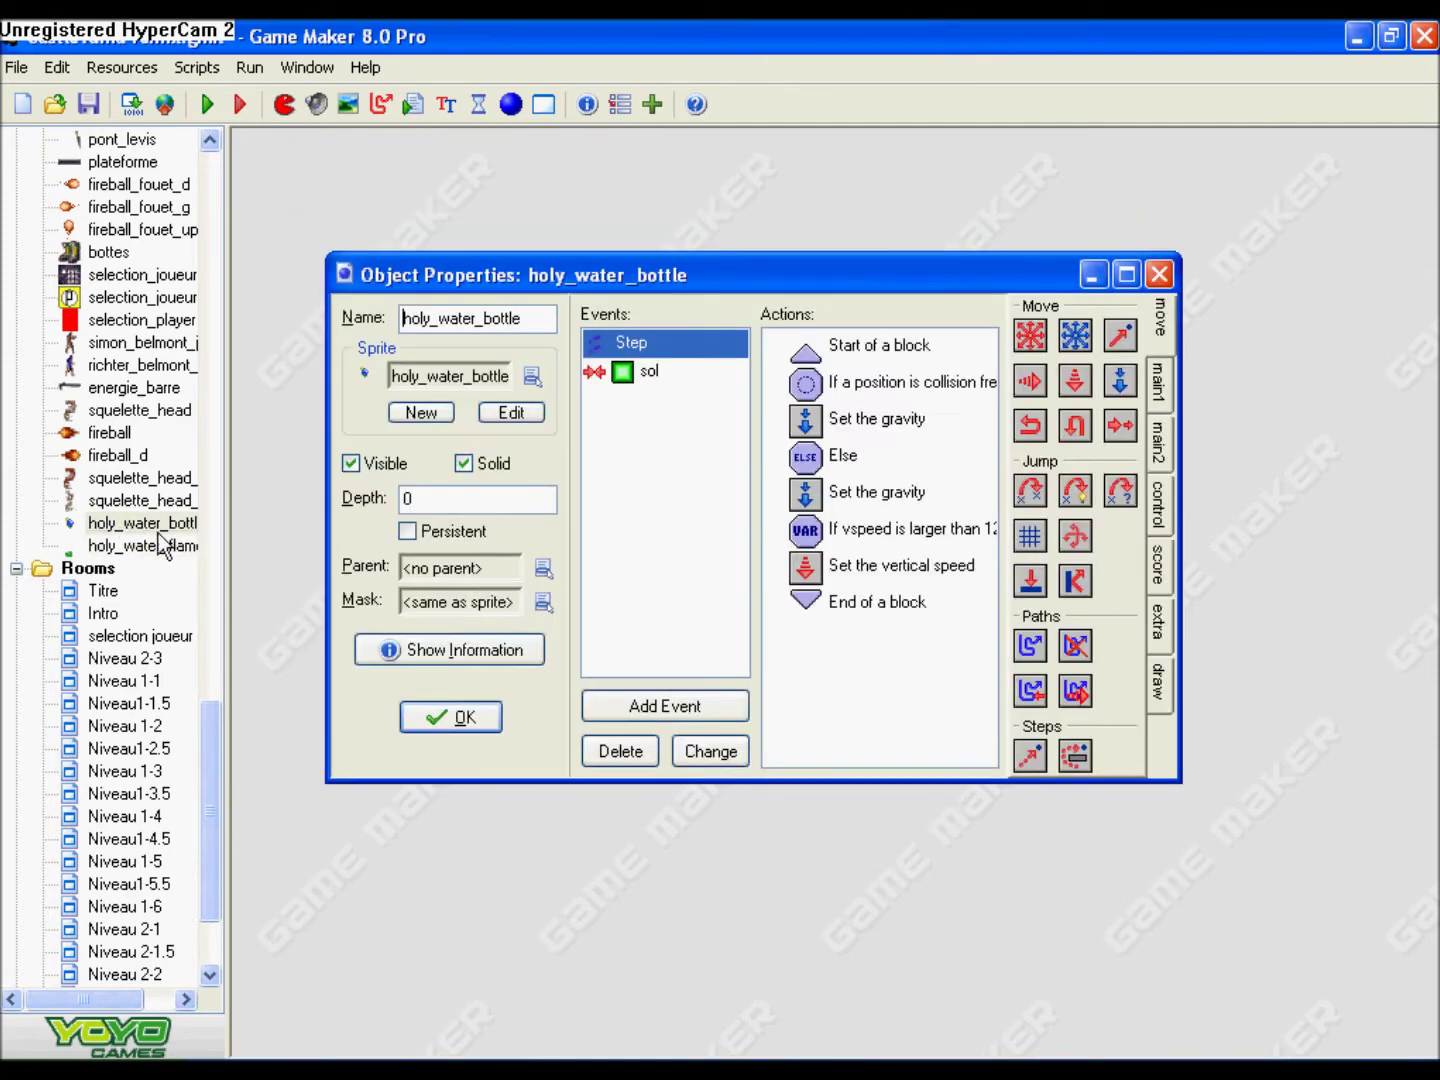
pyautogui.click(627, 377)
pyautogui.doubleClick(830, 386)
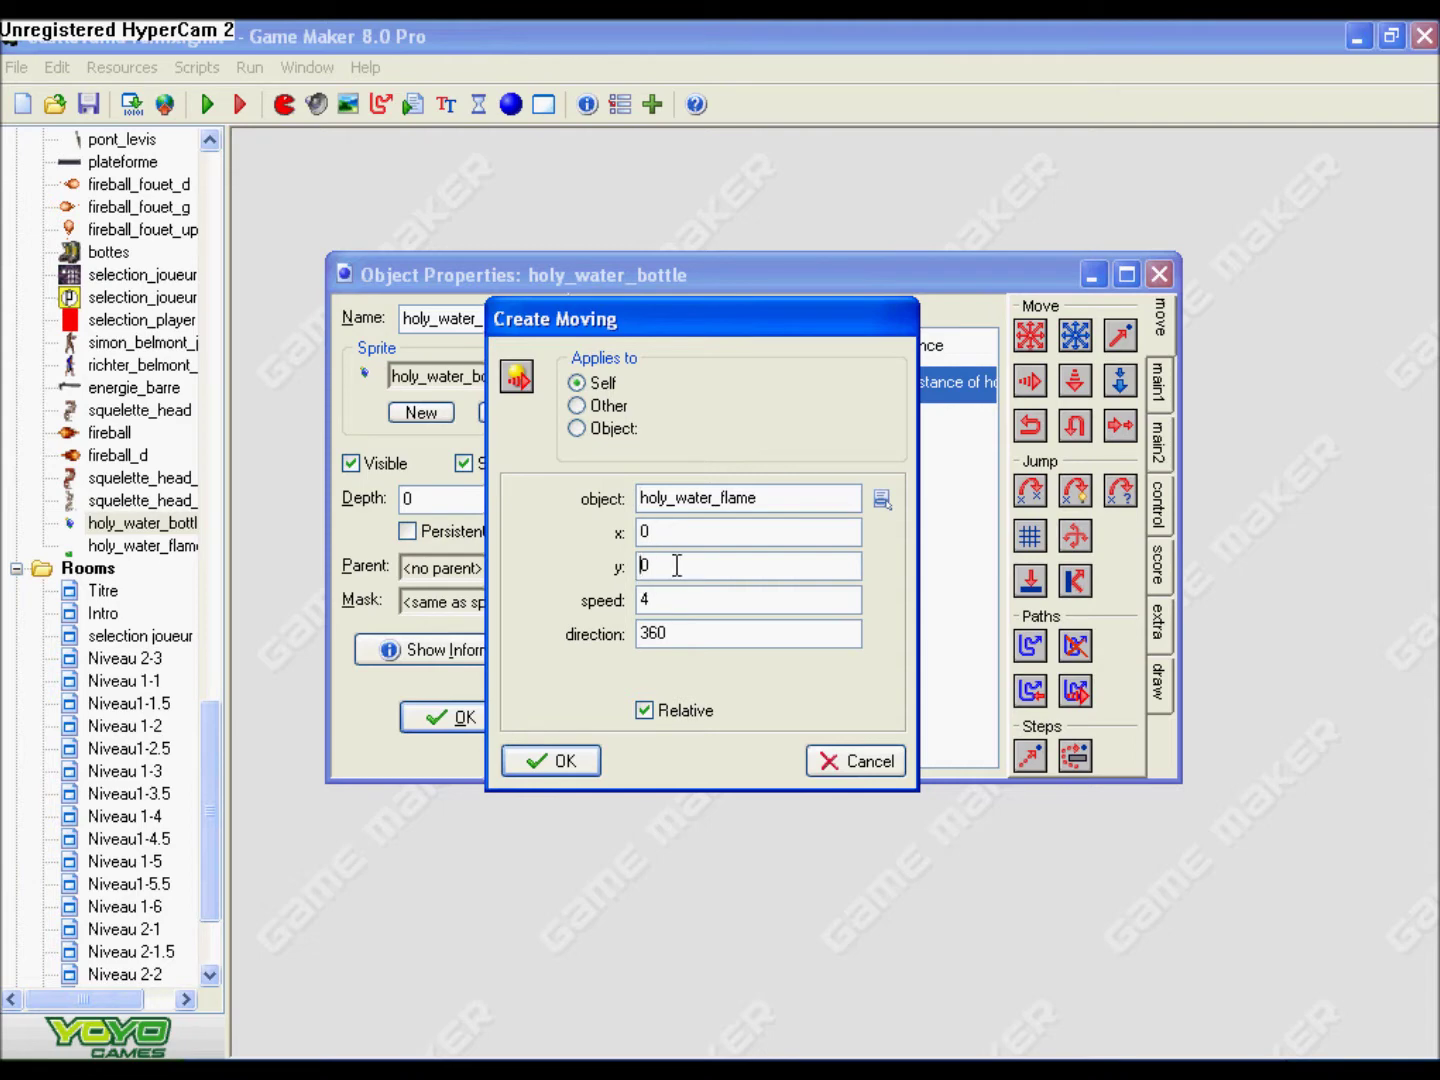
pyautogui.click(564, 760)
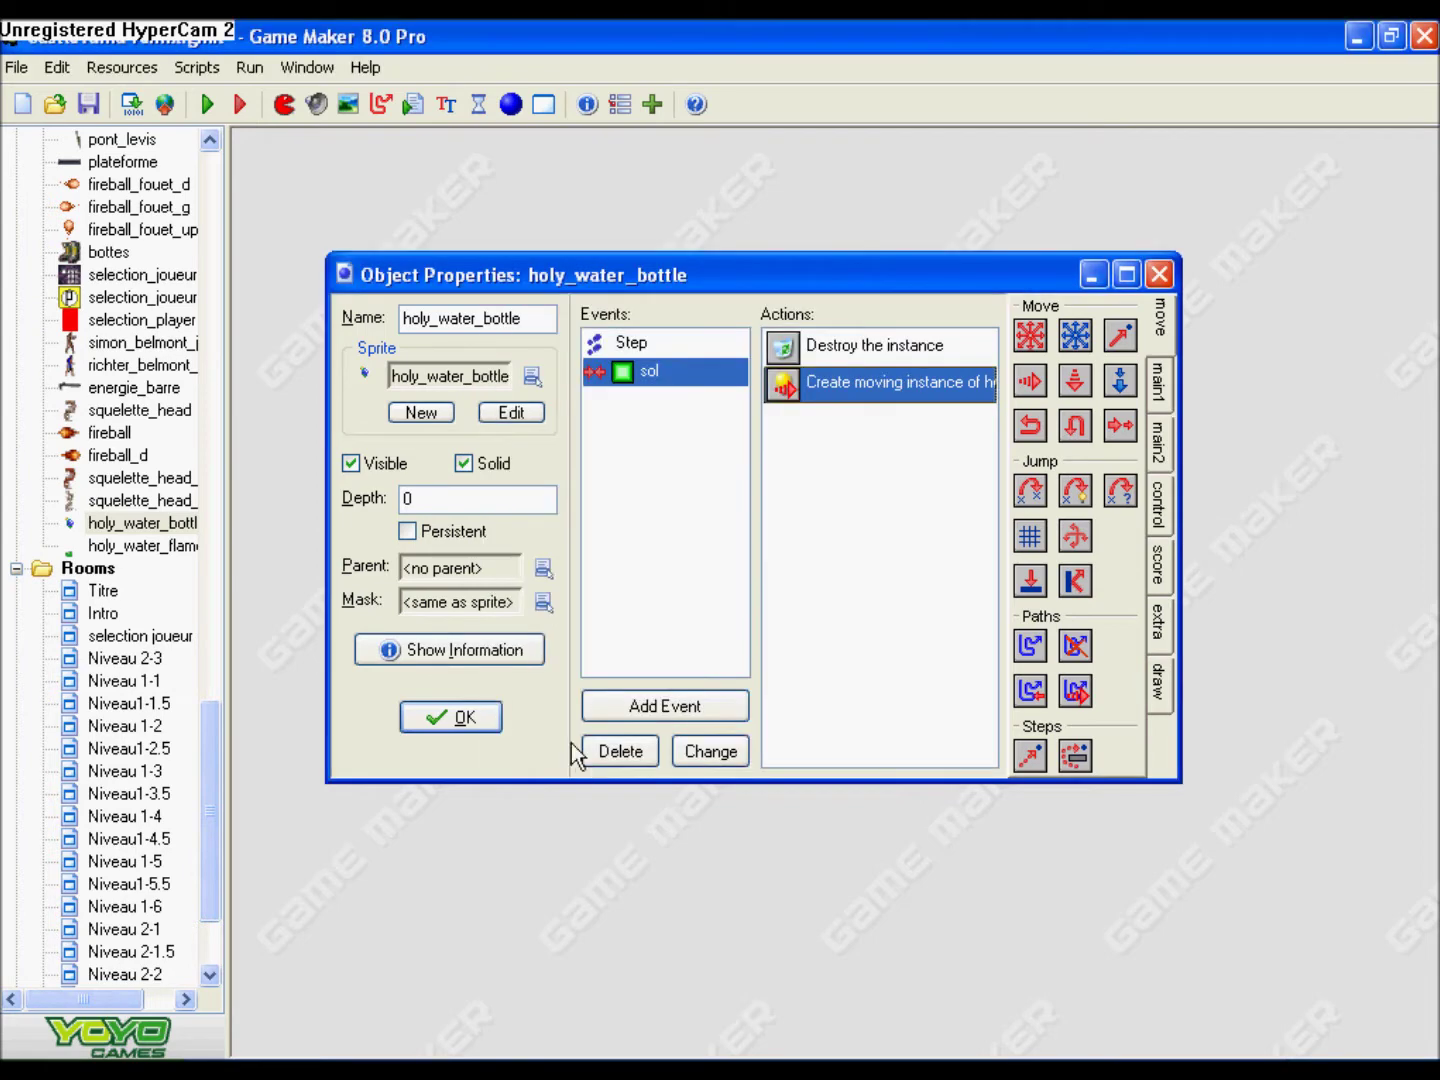
# - Run the game, start the level to test how the thrown bottle falls, and quit the game
pyautogui.click(207, 104)
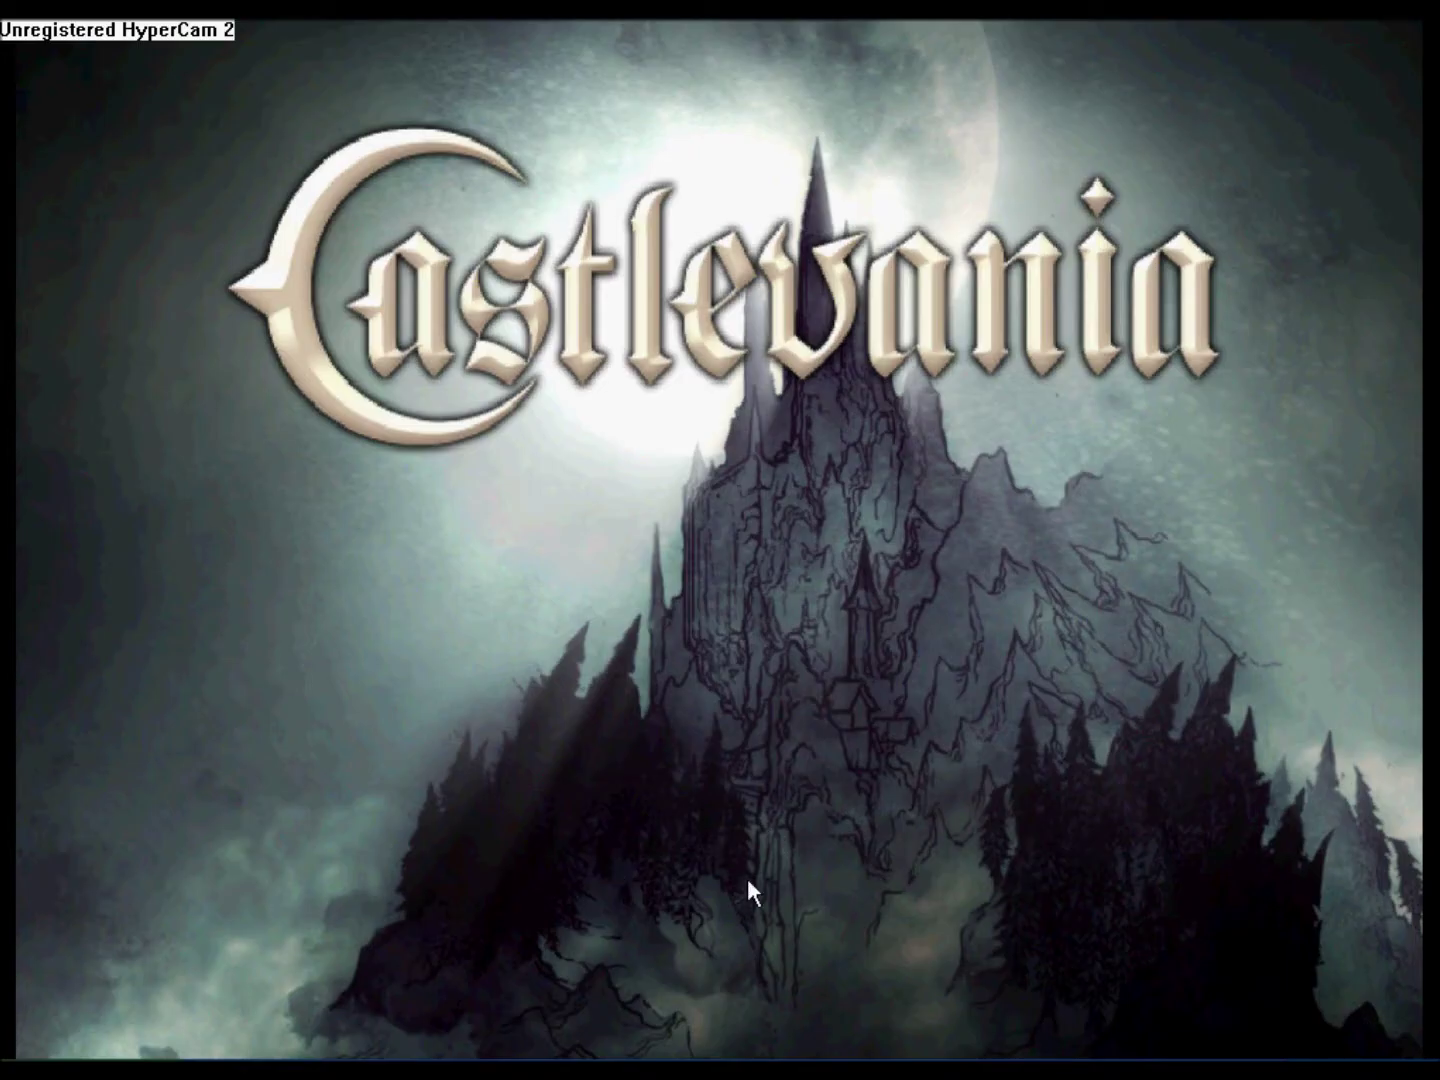
pyautogui.press('Return')
pyautogui.press('Up')
pyautogui.press('Left')
pyautogui.press('Return')
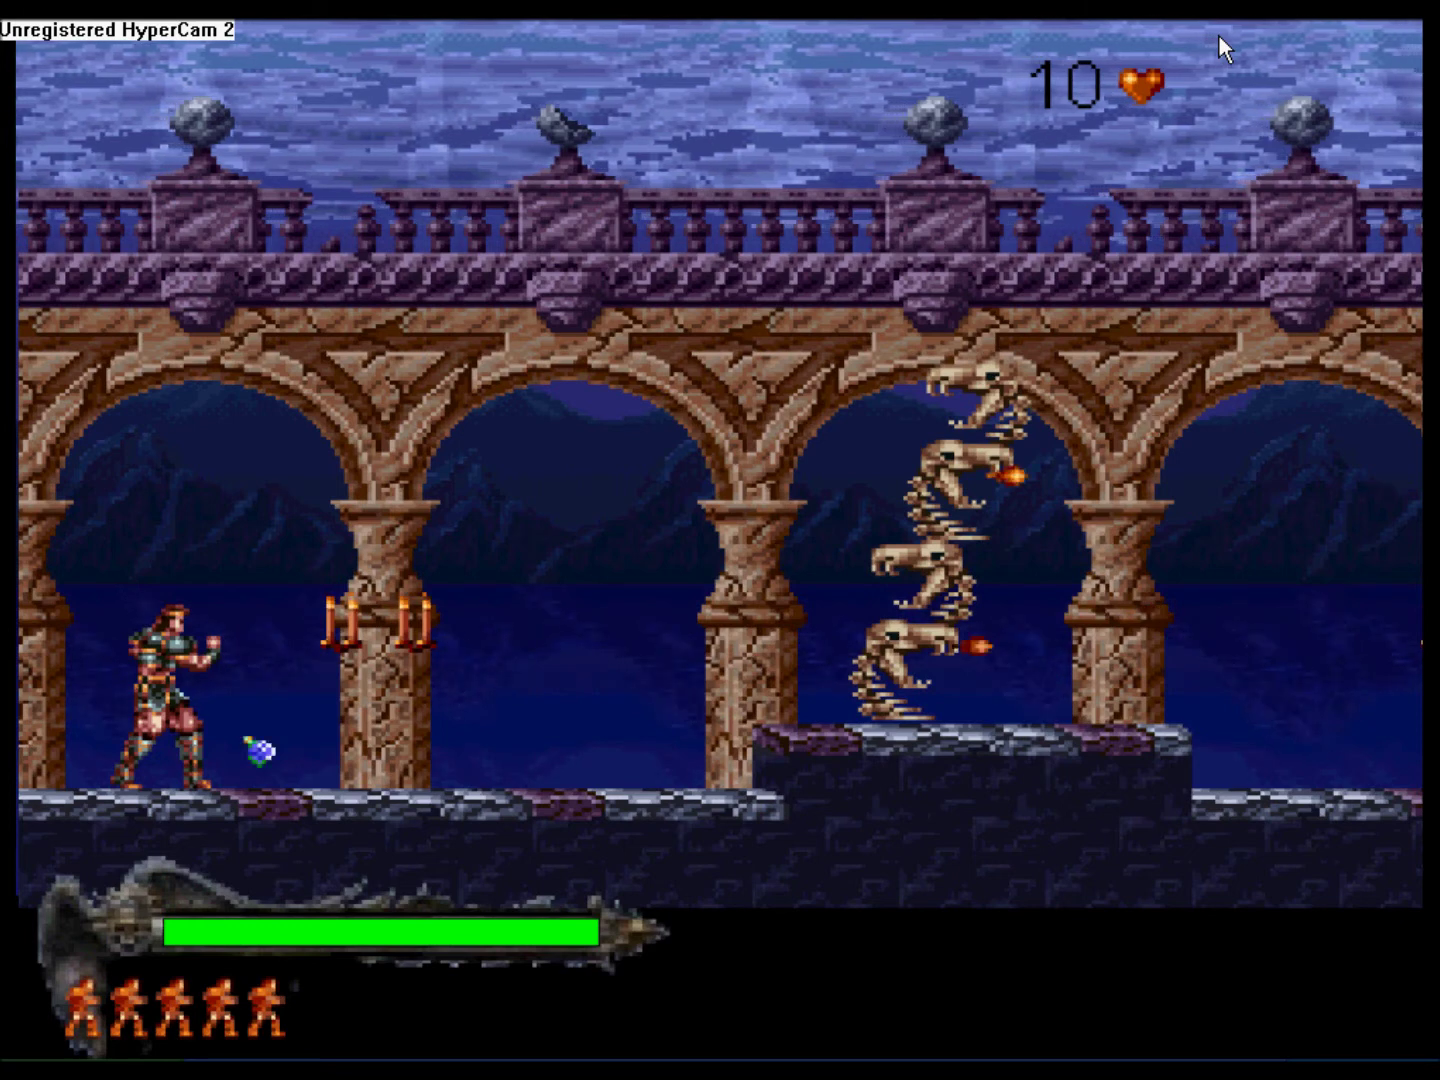
pyautogui.press('Right')
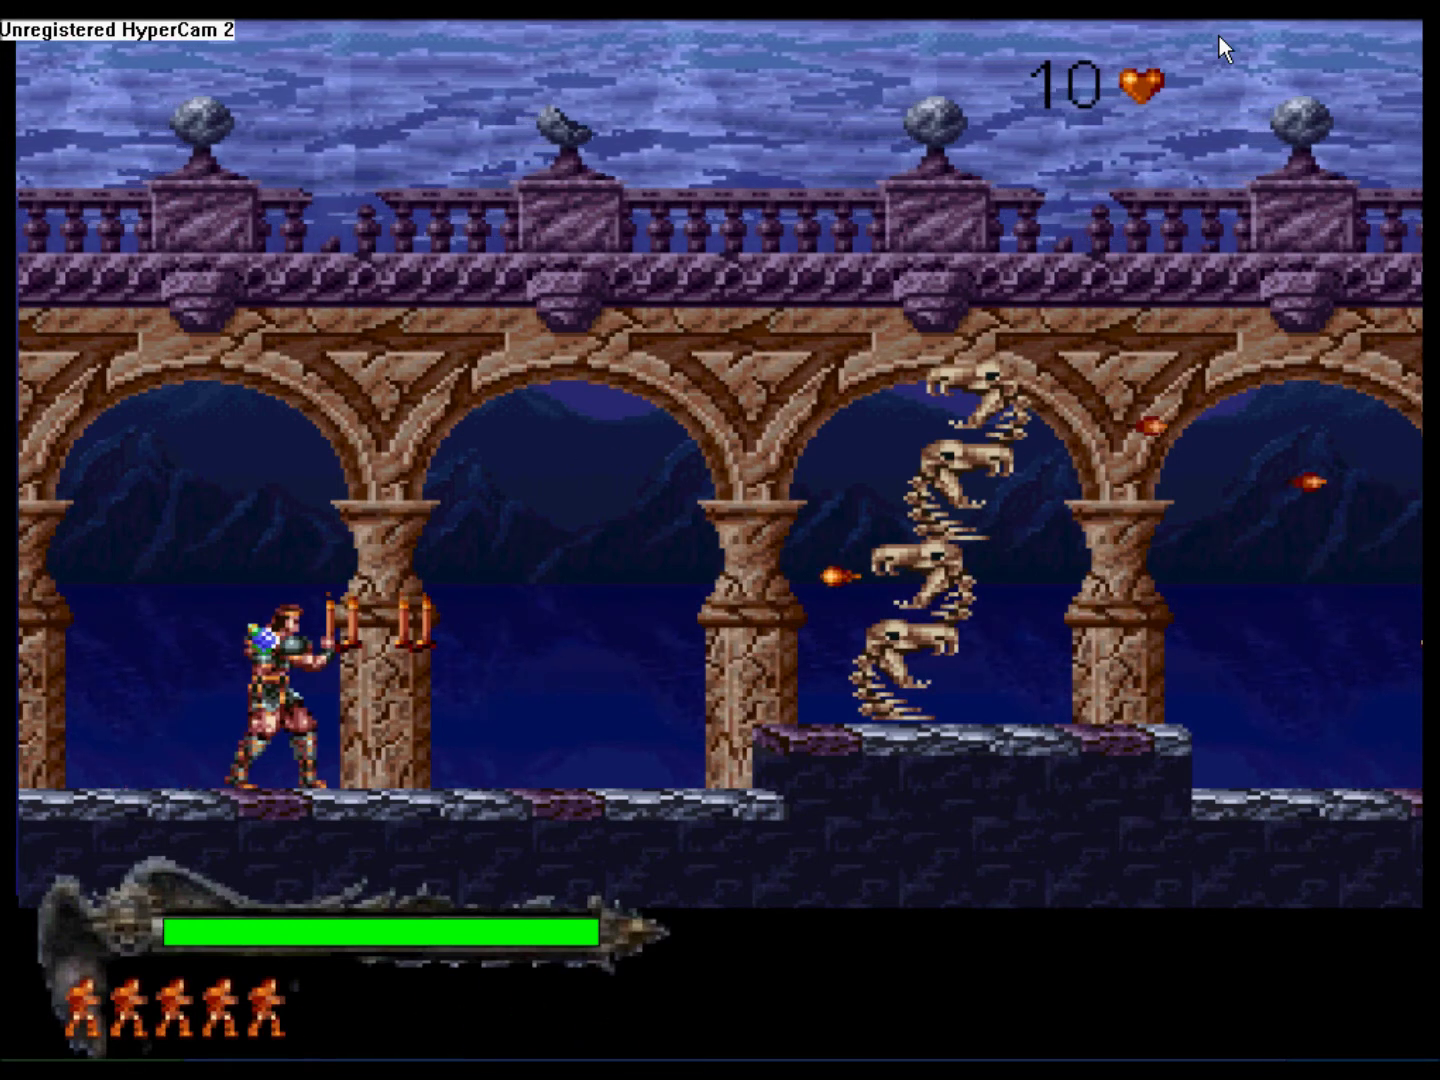
pyautogui.press('Escape')
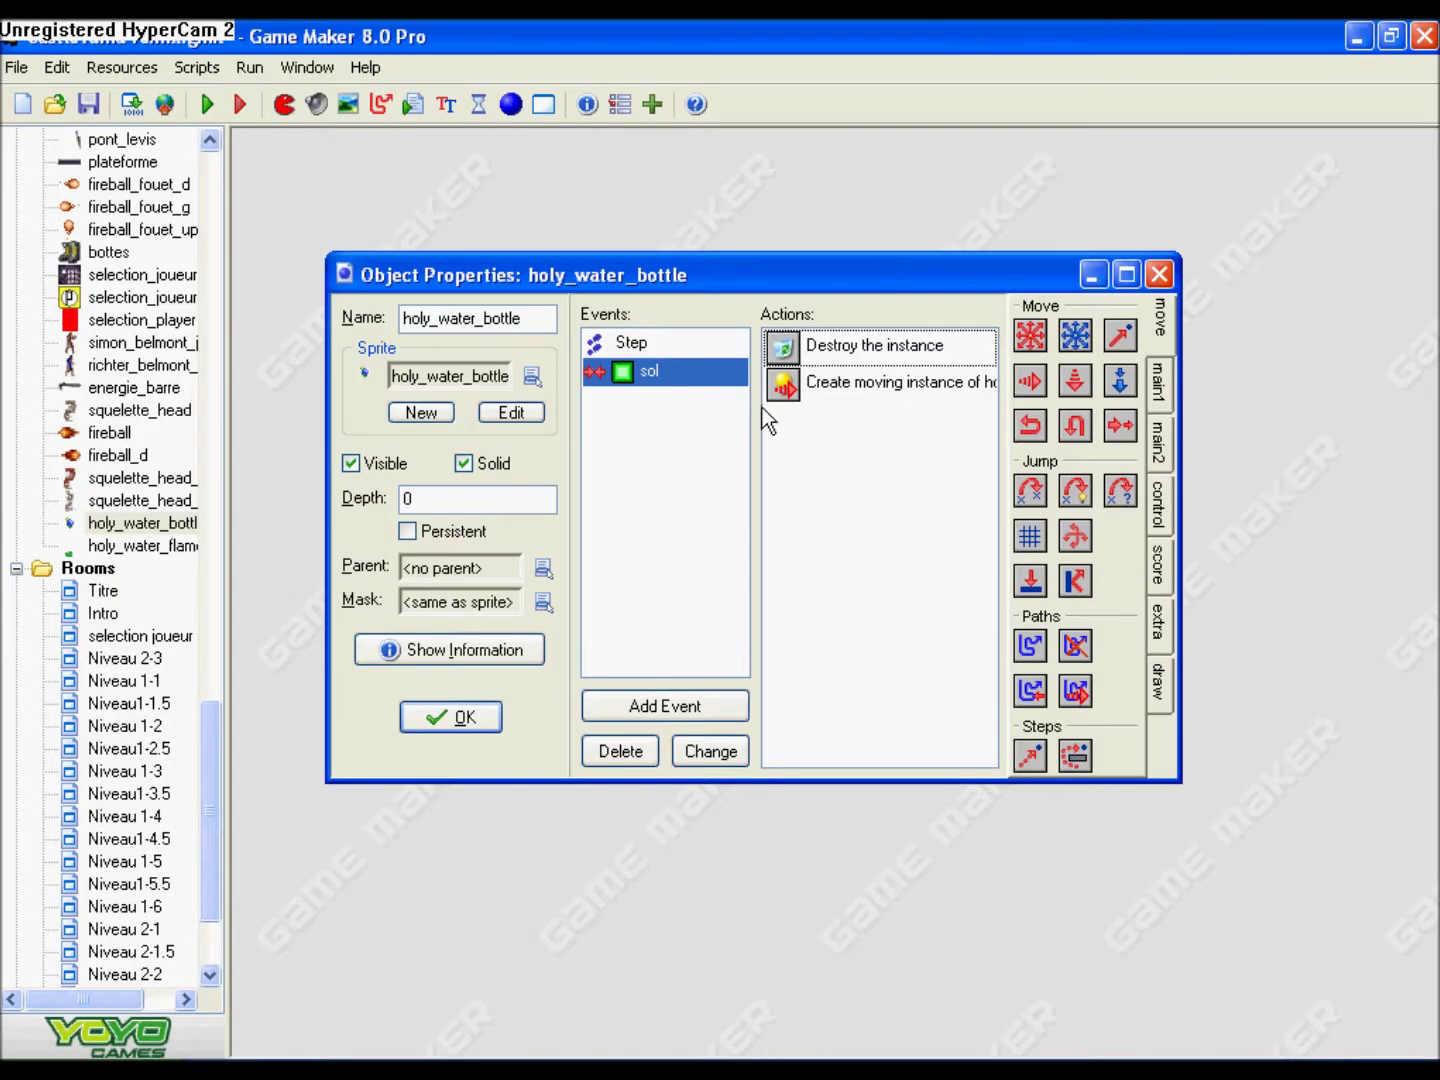
# - Readjust the y offset in the bottle's Create Moving action for holy_water_flame and confirm it
pyautogui.doubleClick(710, 383)
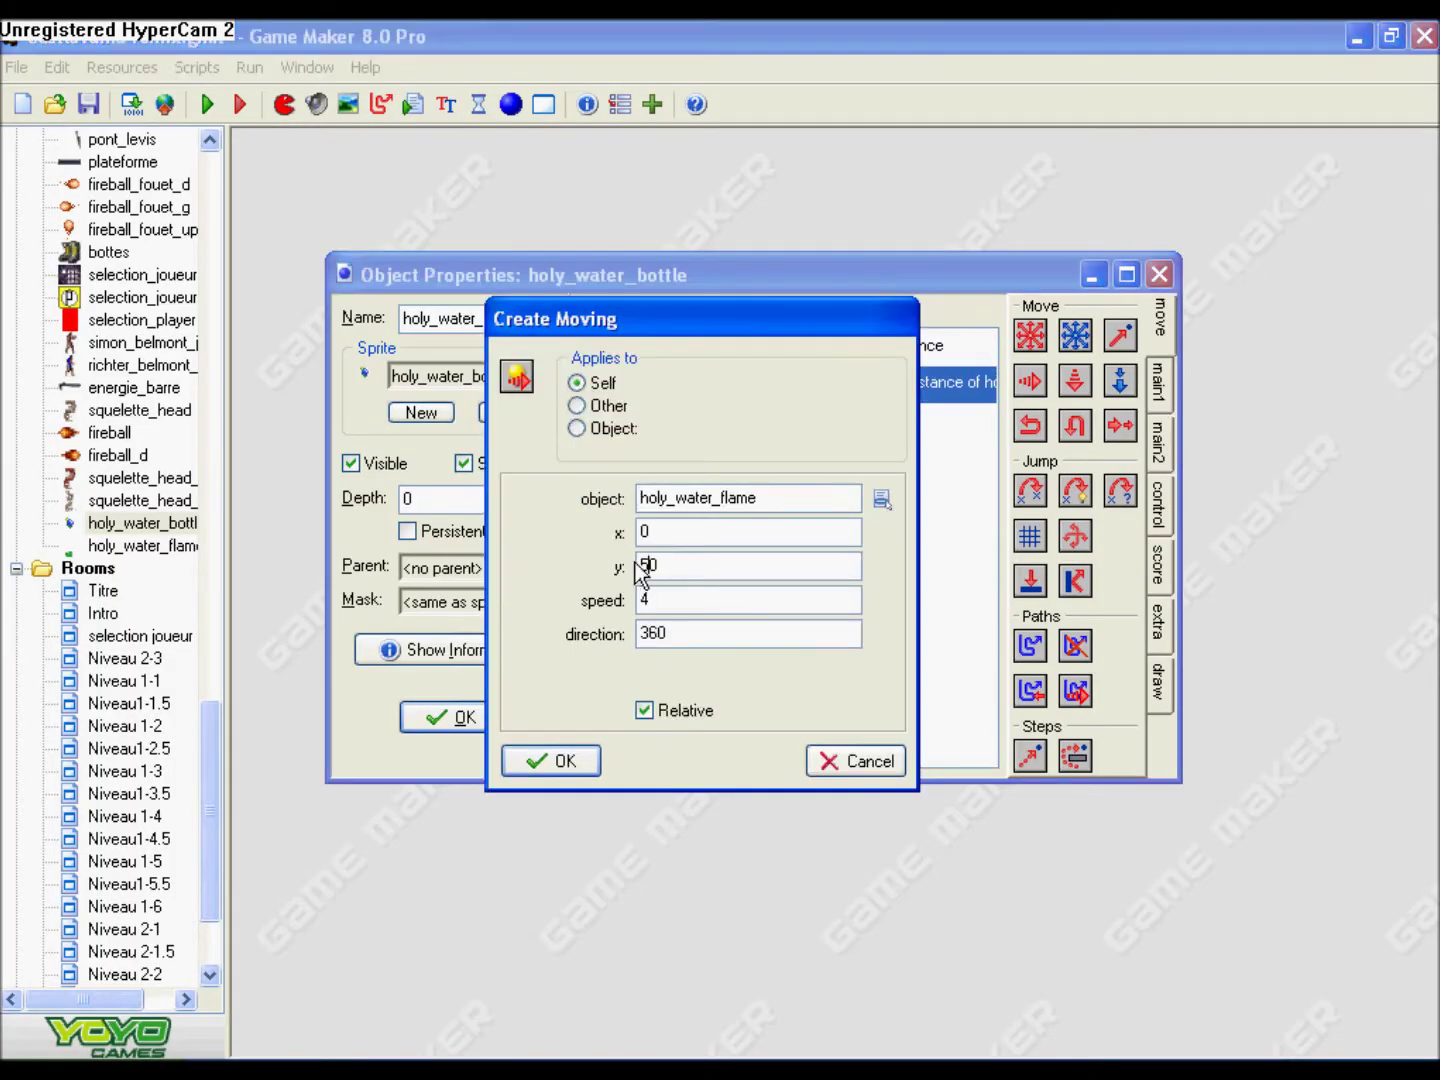
pyautogui.click(552, 761)
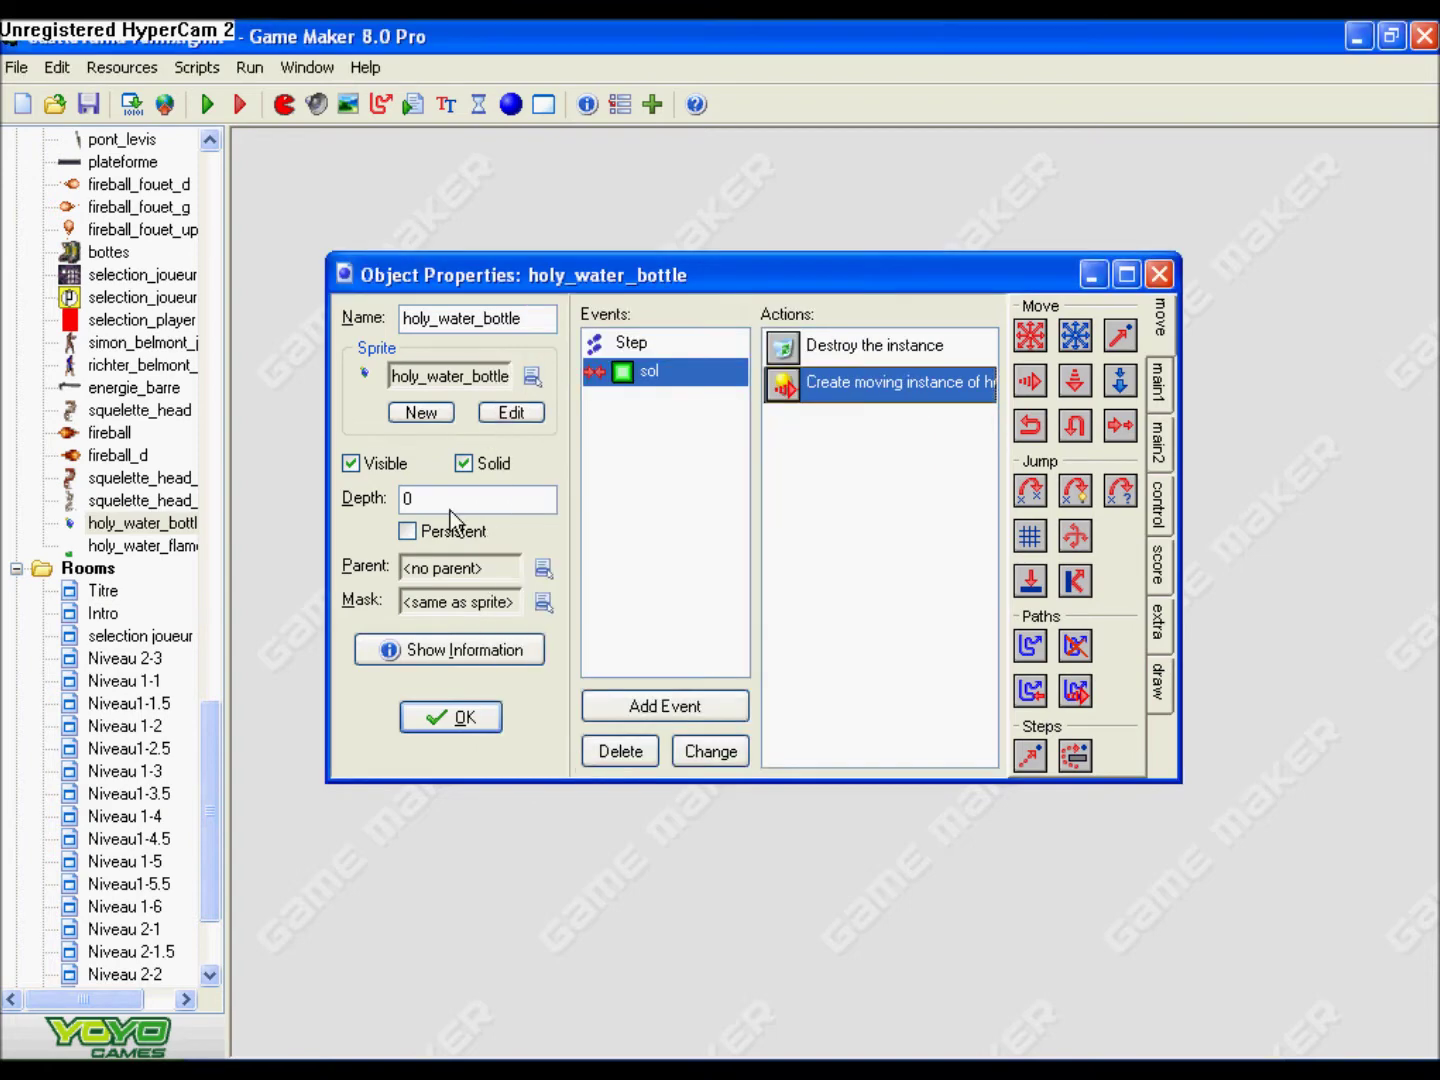
# - In simon_belmont's W key press event, set the bottle's creation direction to 390 and change its x offset
pyautogui.moveTo(207, 798); pyautogui.dragTo(252, 461)
pyautogui.doubleClick(187, 503)
pyautogui.moveTo(769, 424); pyautogui.dragTo(750, 643)
pyautogui.click(1155, 314)
pyautogui.moveTo(641, 703); pyautogui.dragTo(621, 742)
pyautogui.click(563, 685)
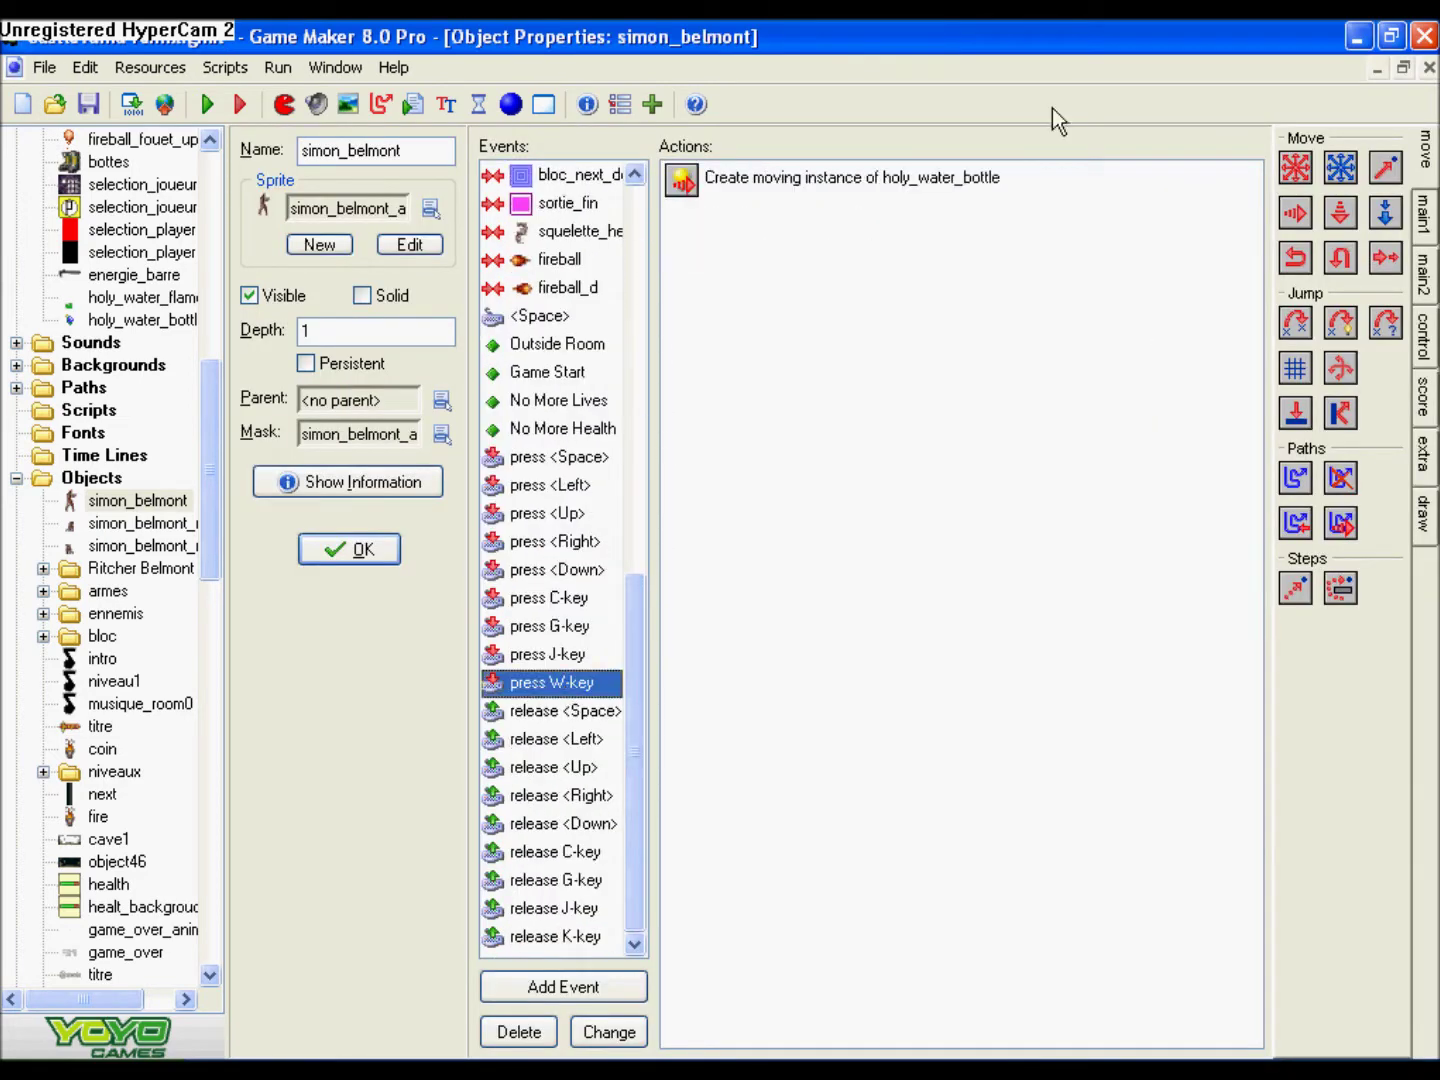
pyautogui.doubleClick(903, 180)
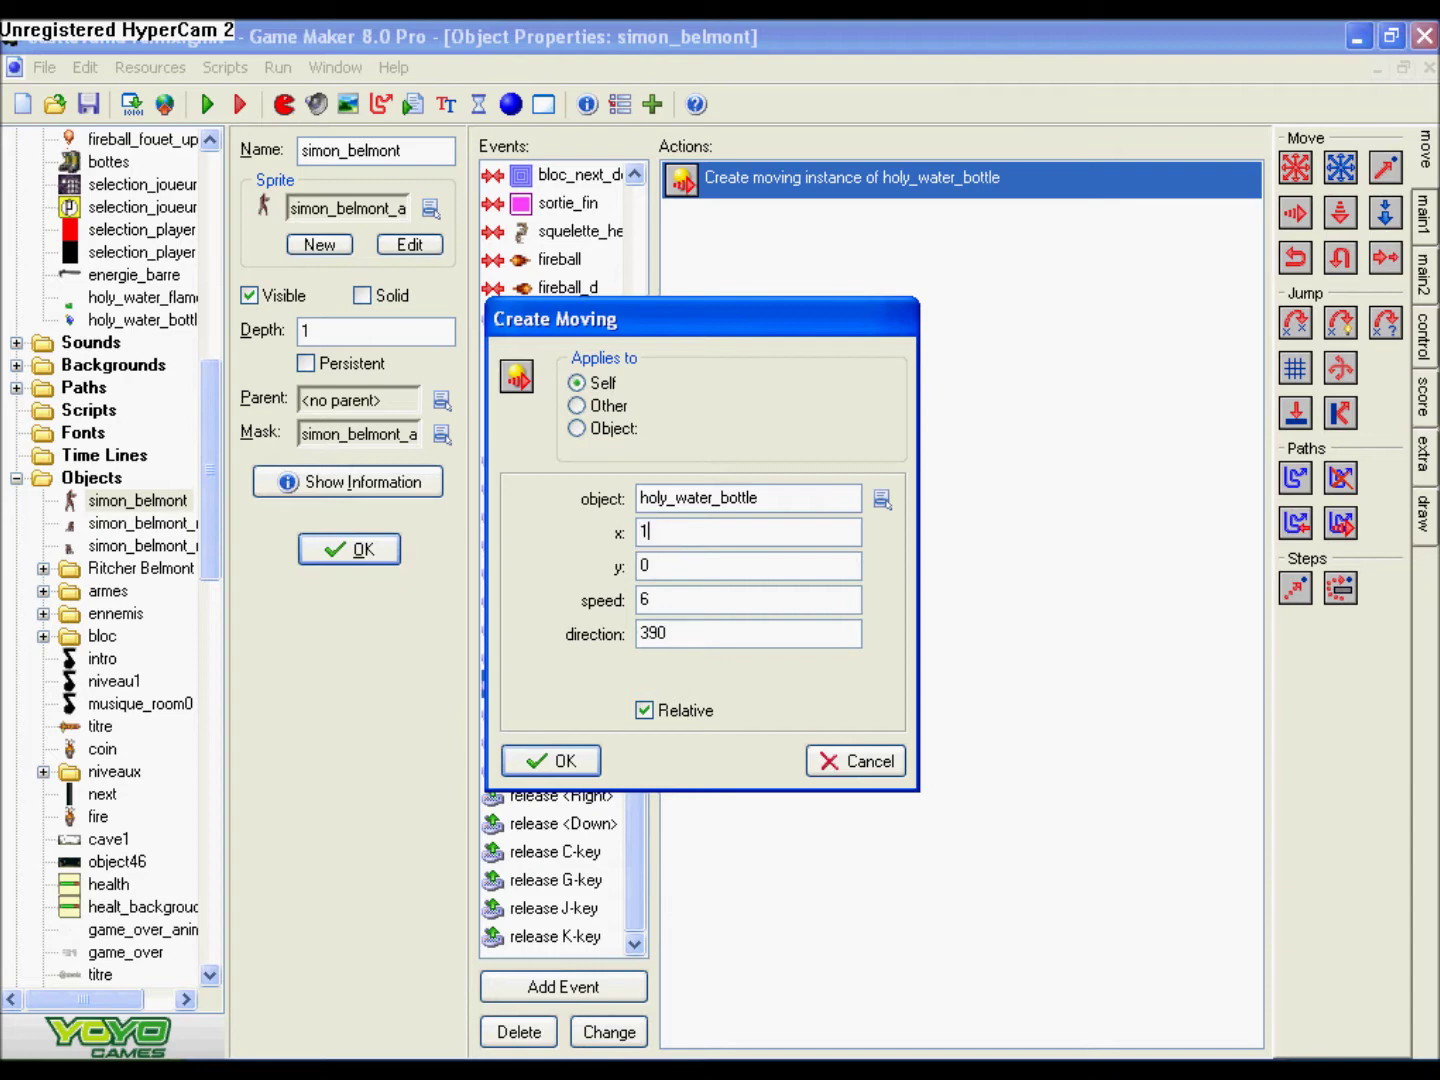
pyautogui.click(562, 760)
# - Run the game again and go through its opening screens to enter the level
pyautogui.click(208, 104)
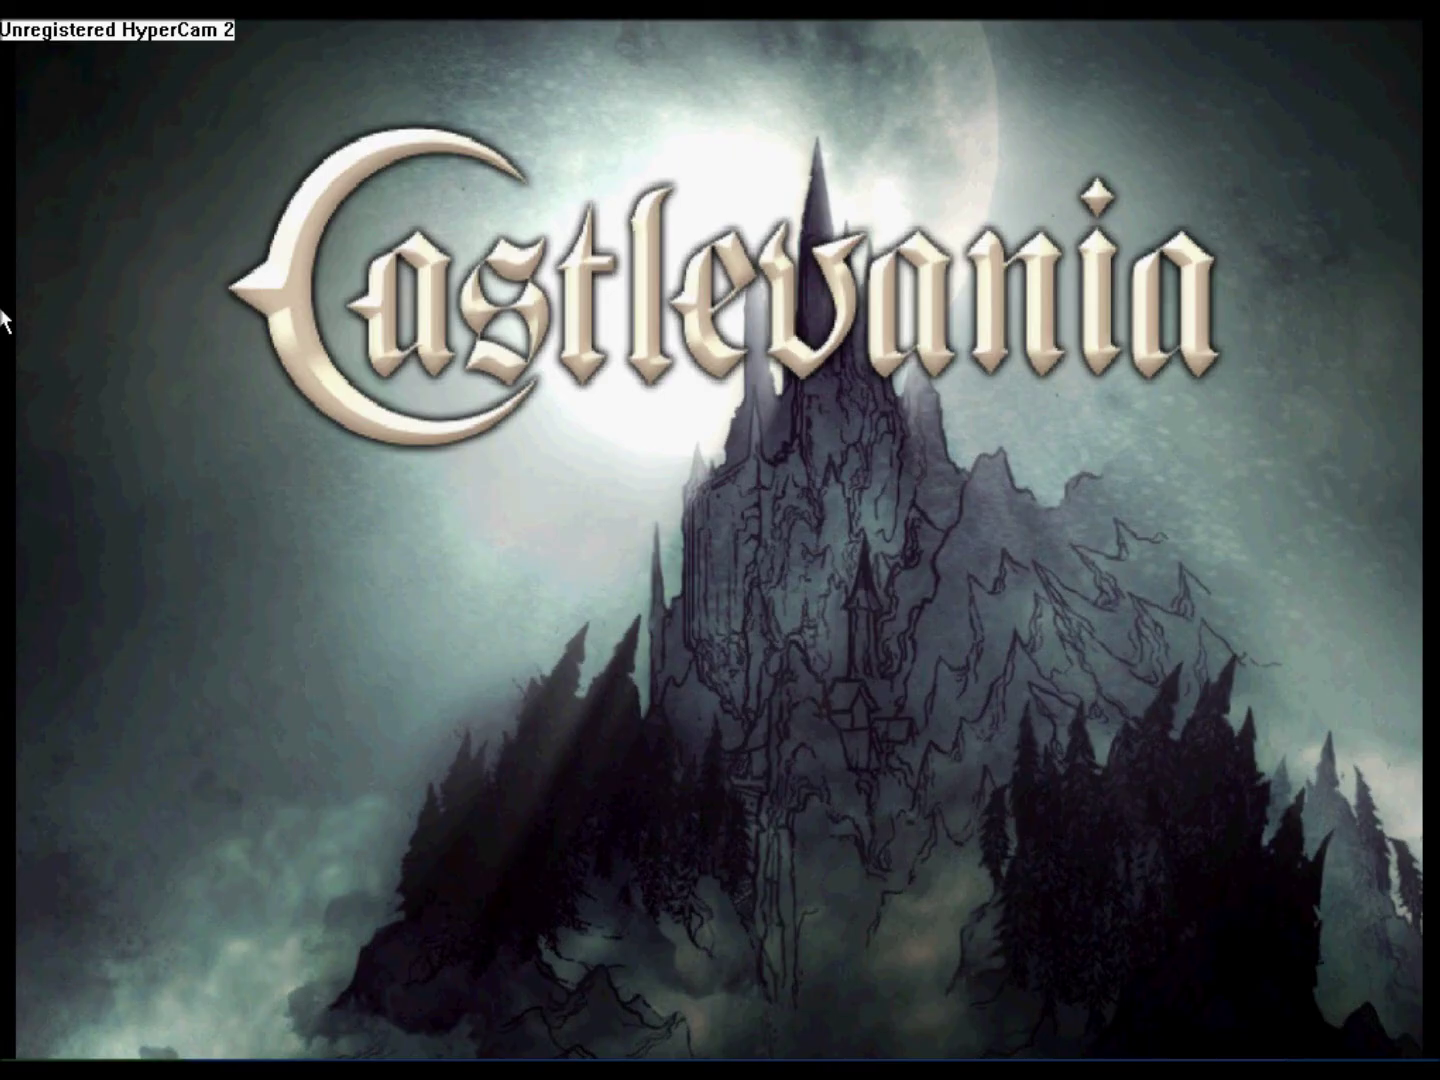
pyautogui.press('Return')
pyautogui.press('Return')
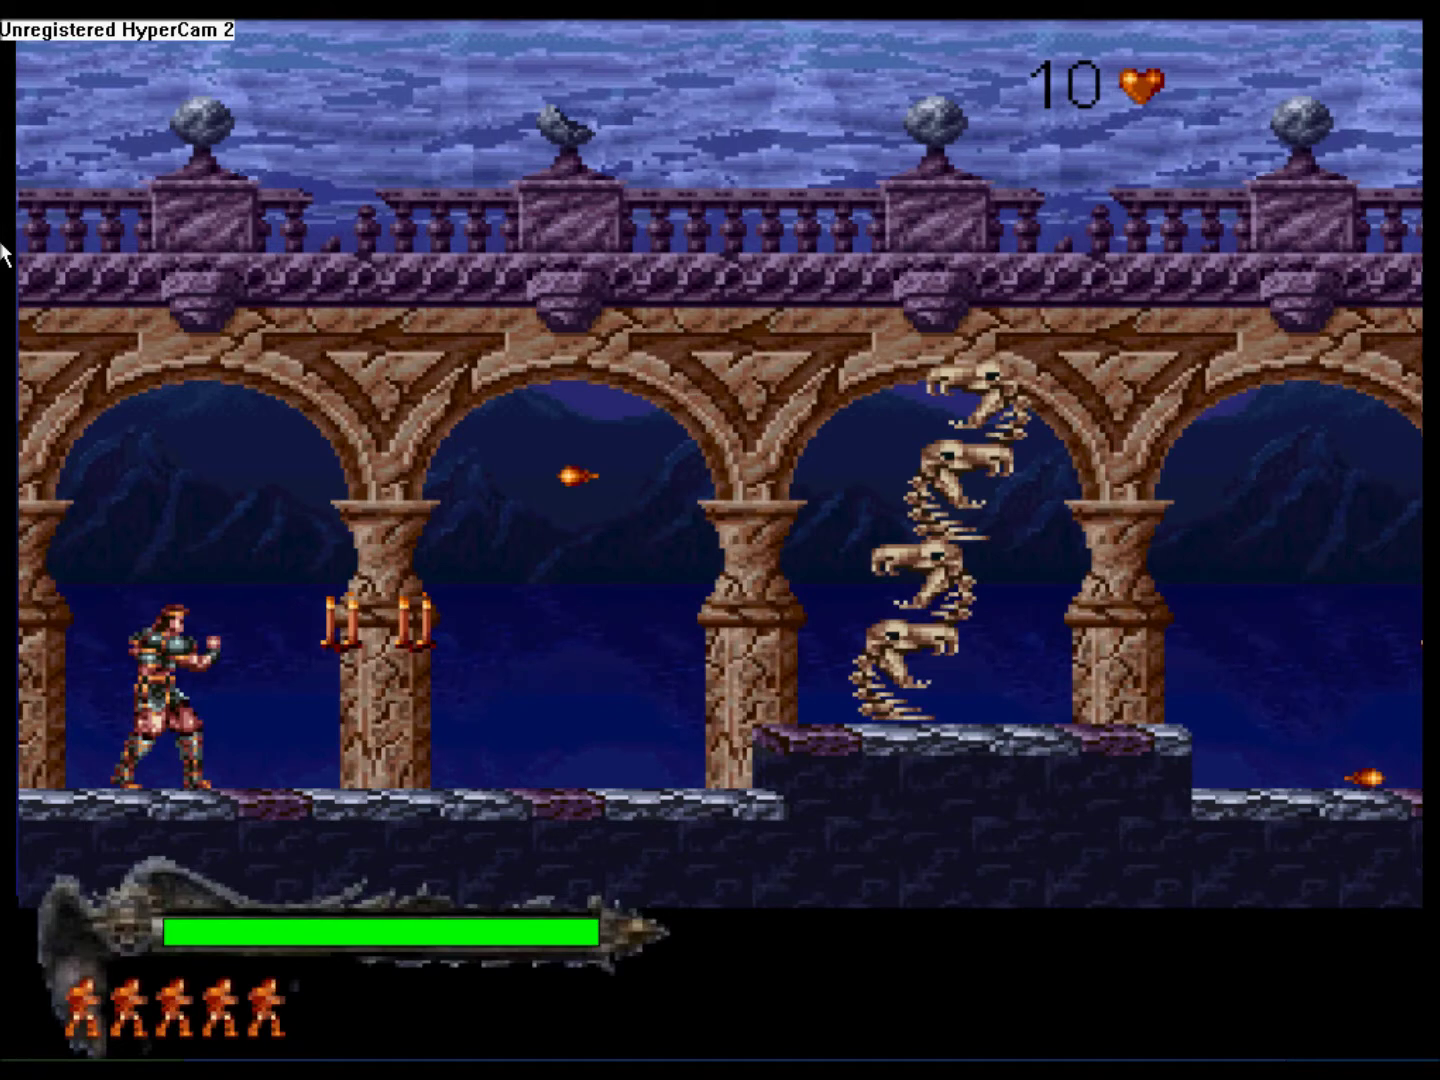
# - Throw holy water bottles repeatedly from different spots before the skeleton stack to test their arc and the flame
pyautogui.press('z')
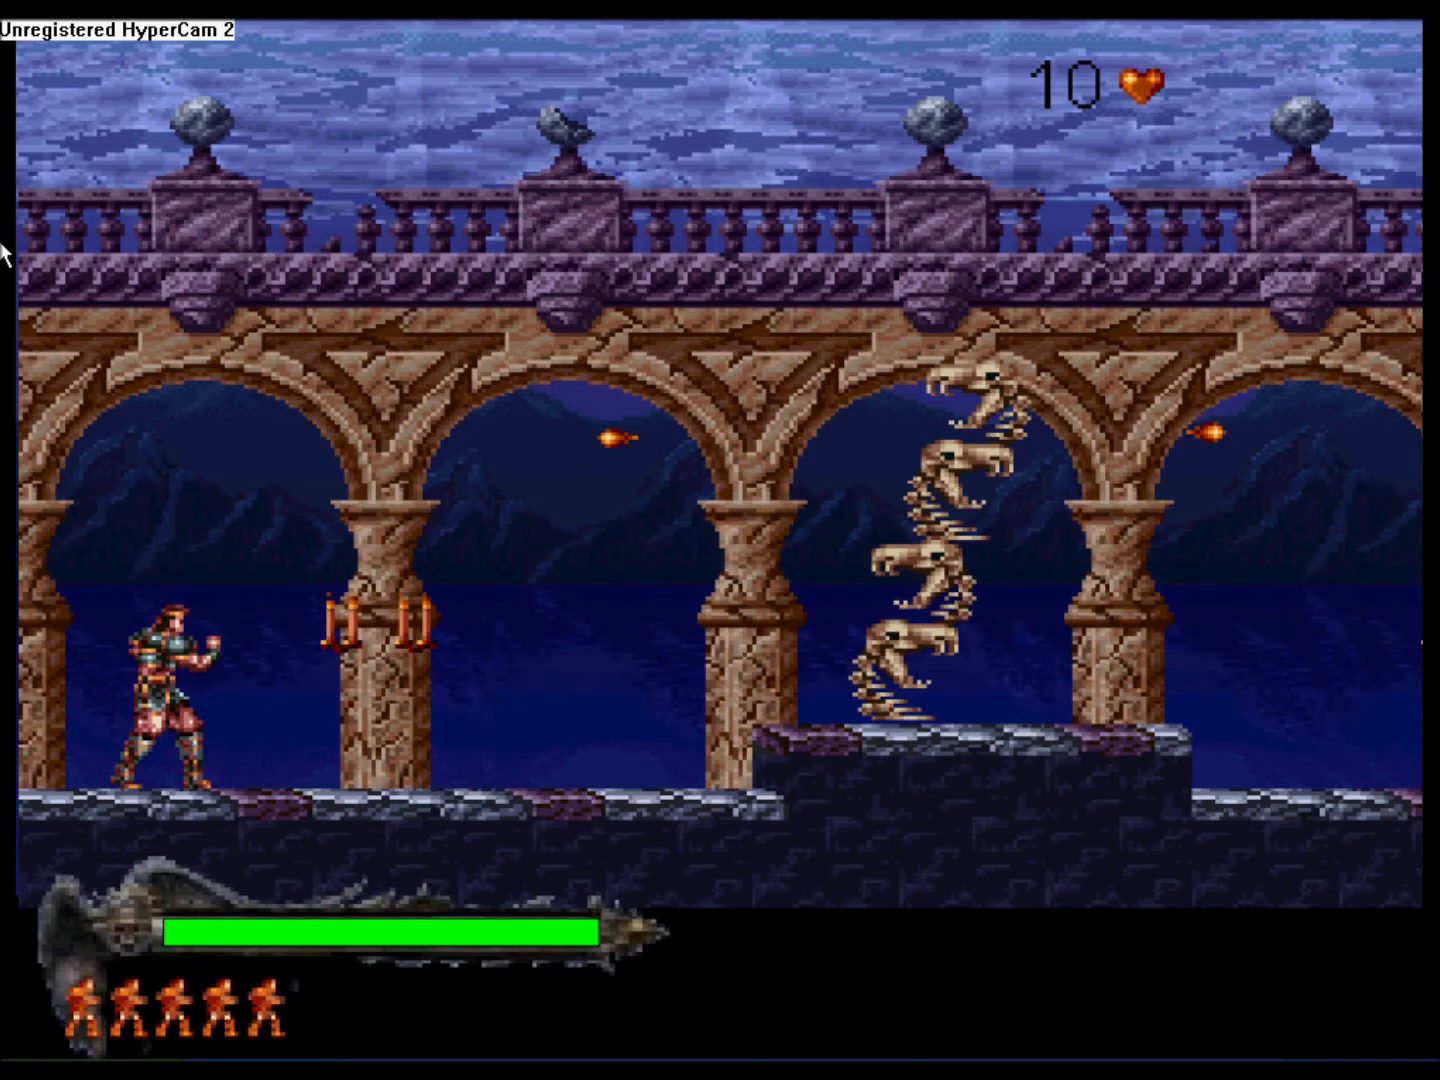
pyautogui.press('Right')
pyautogui.press('z')
pyautogui.press('z')
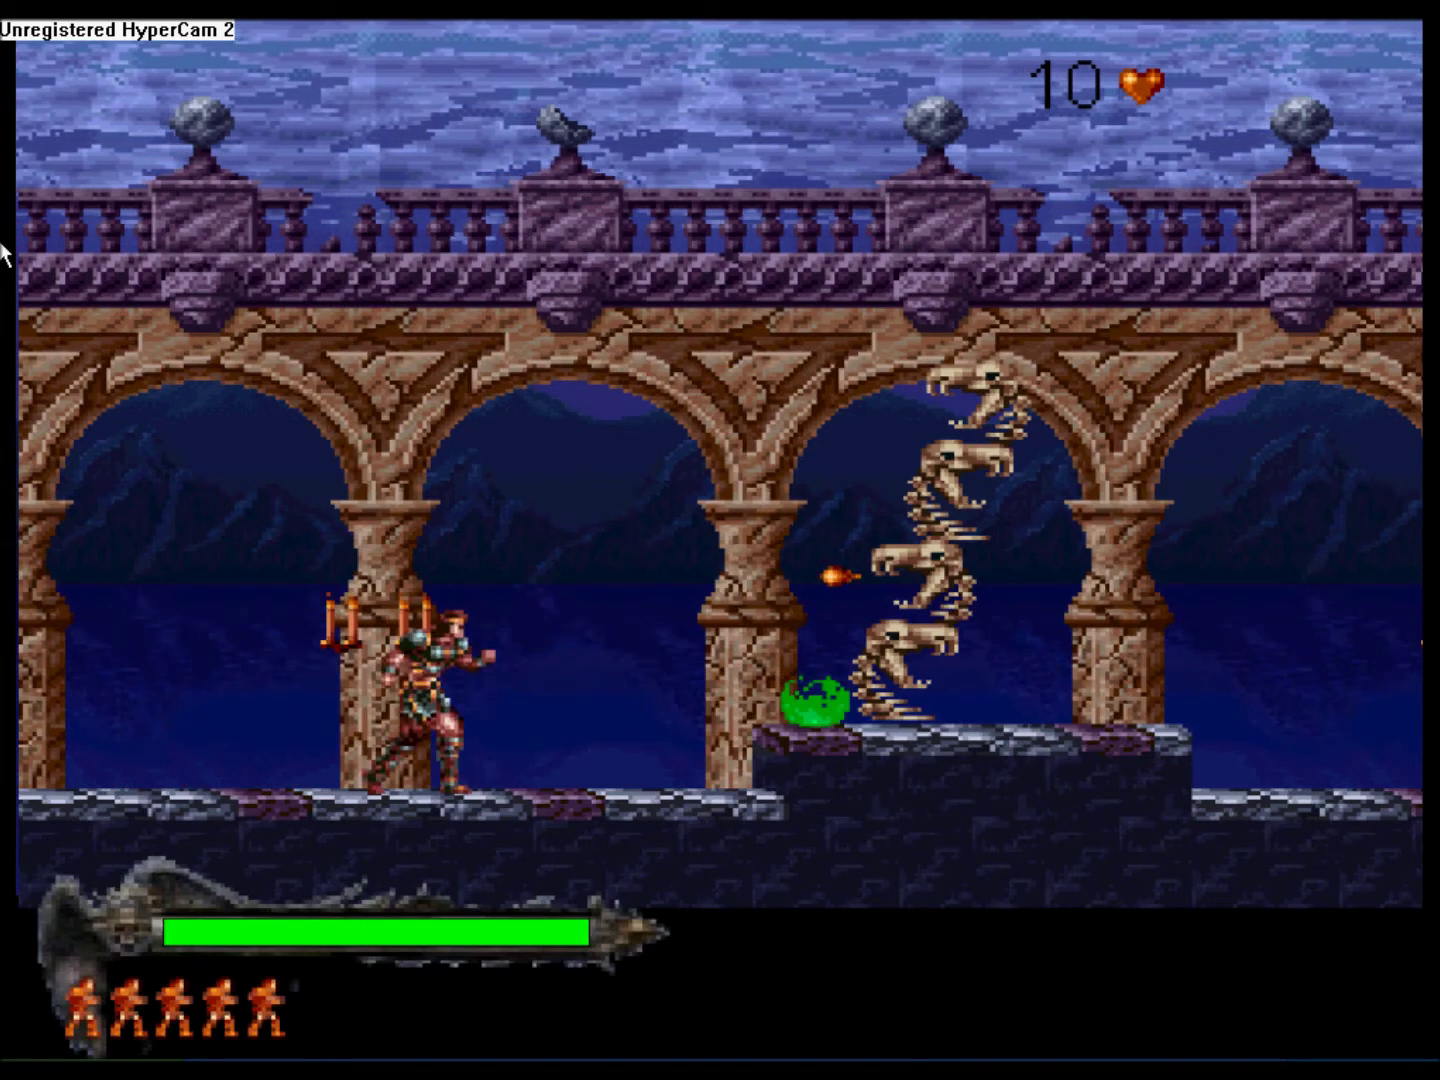
pyautogui.press('Left')
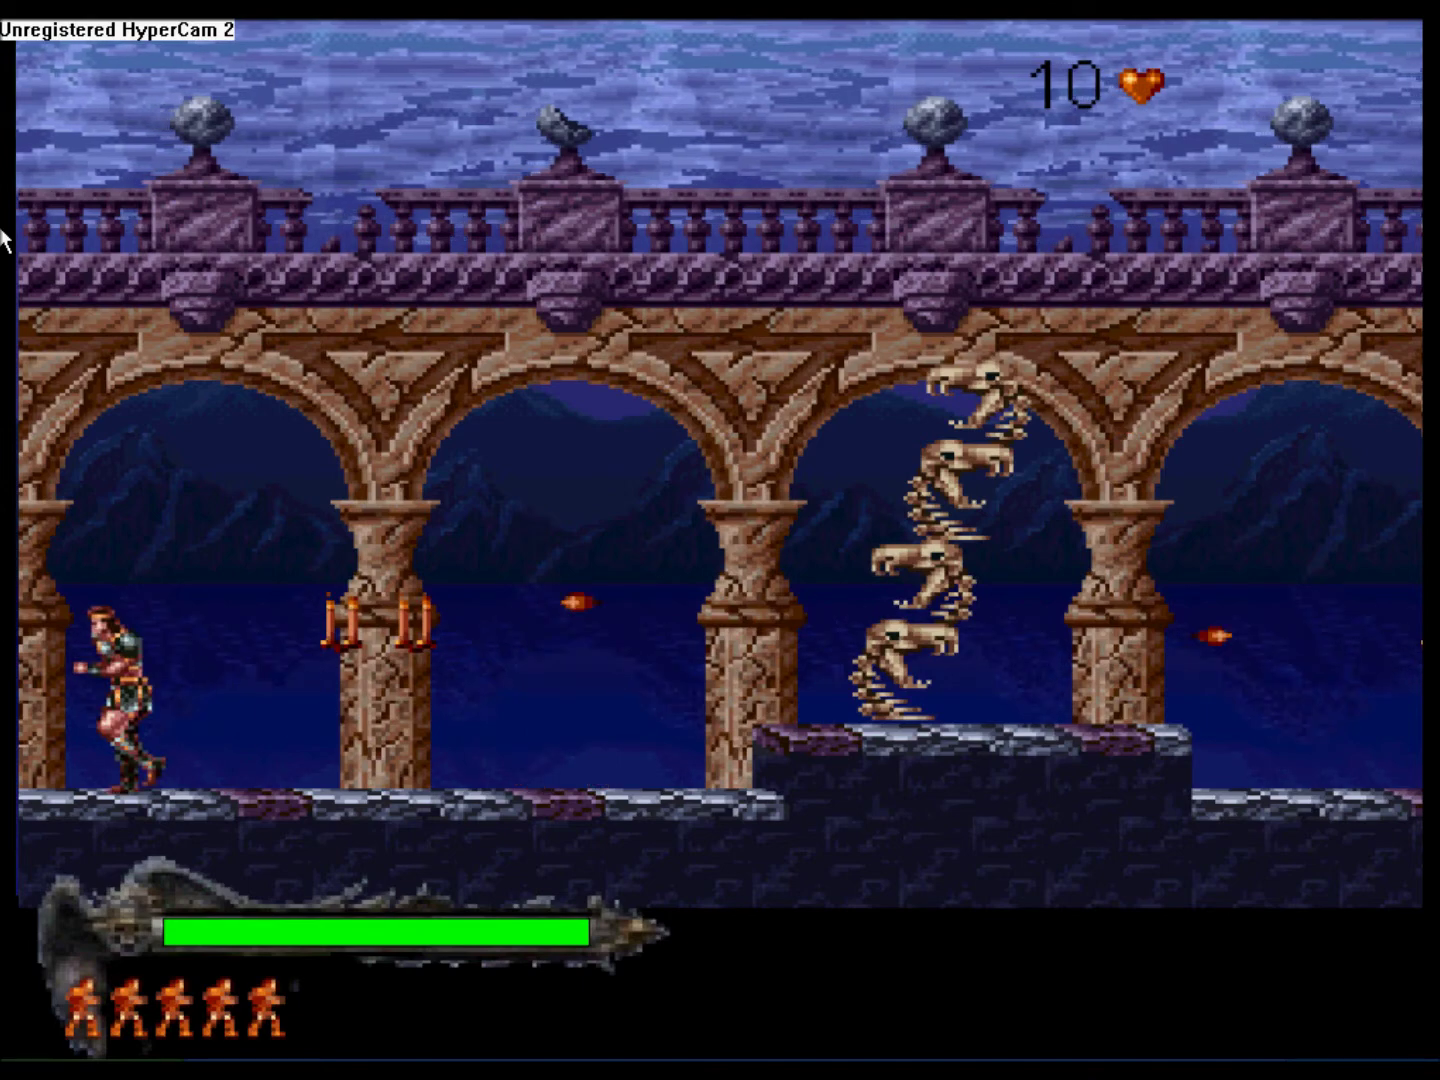
pyautogui.press('Right')
pyautogui.press('Right')
pyautogui.press('z')
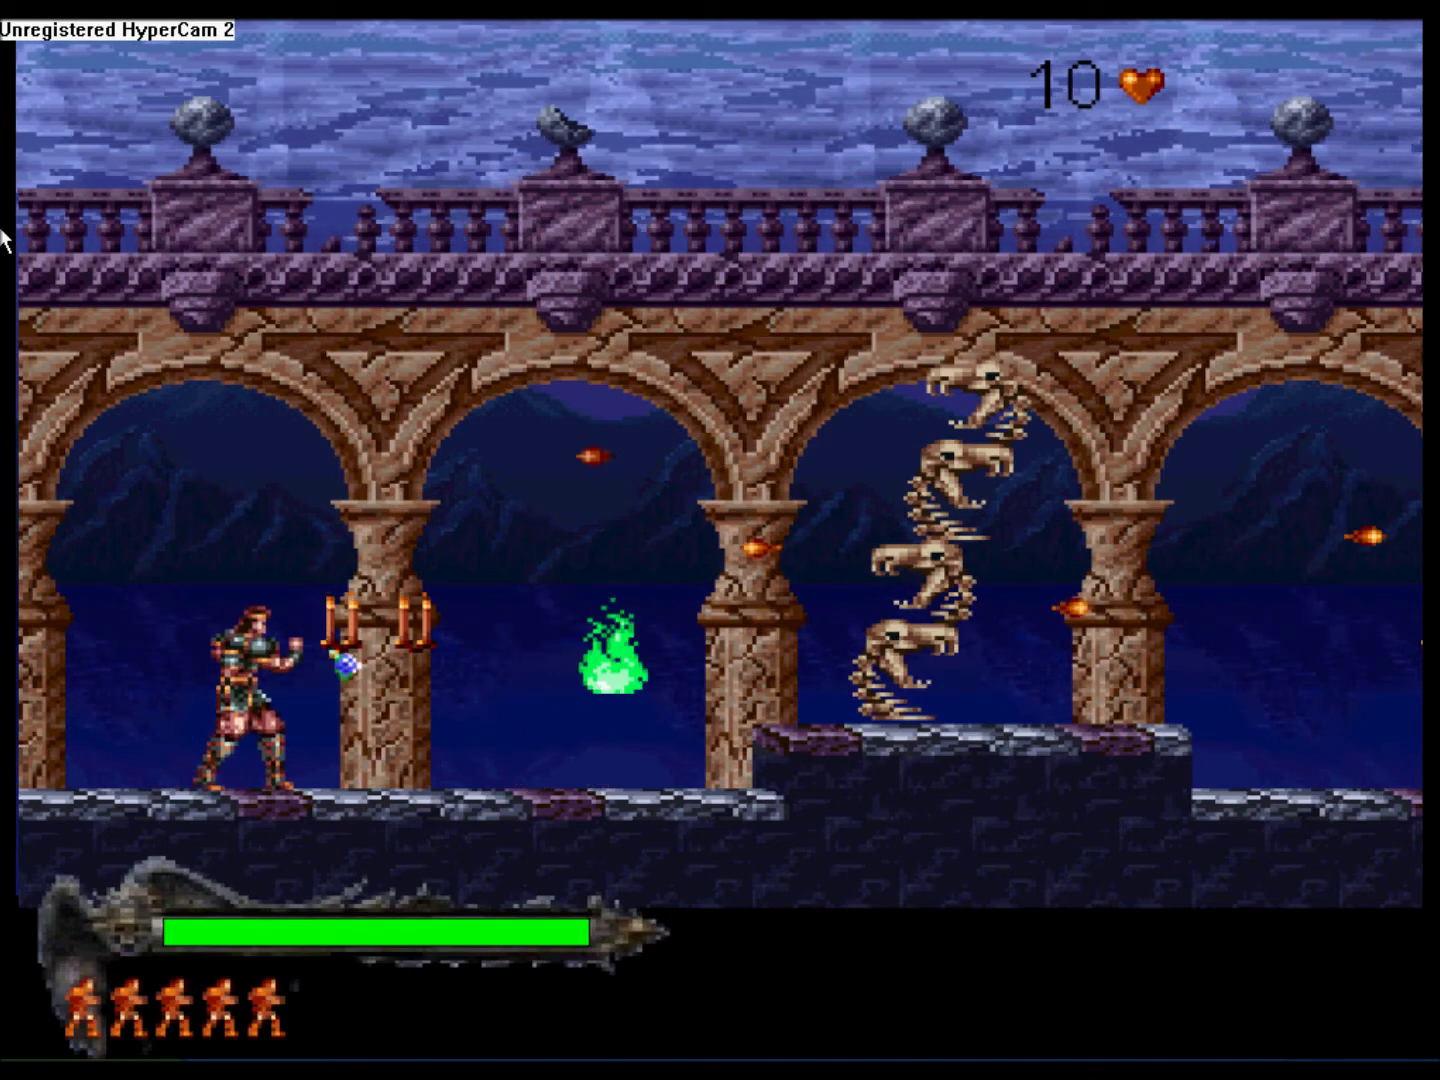
pyautogui.press('z')
pyautogui.press('z')
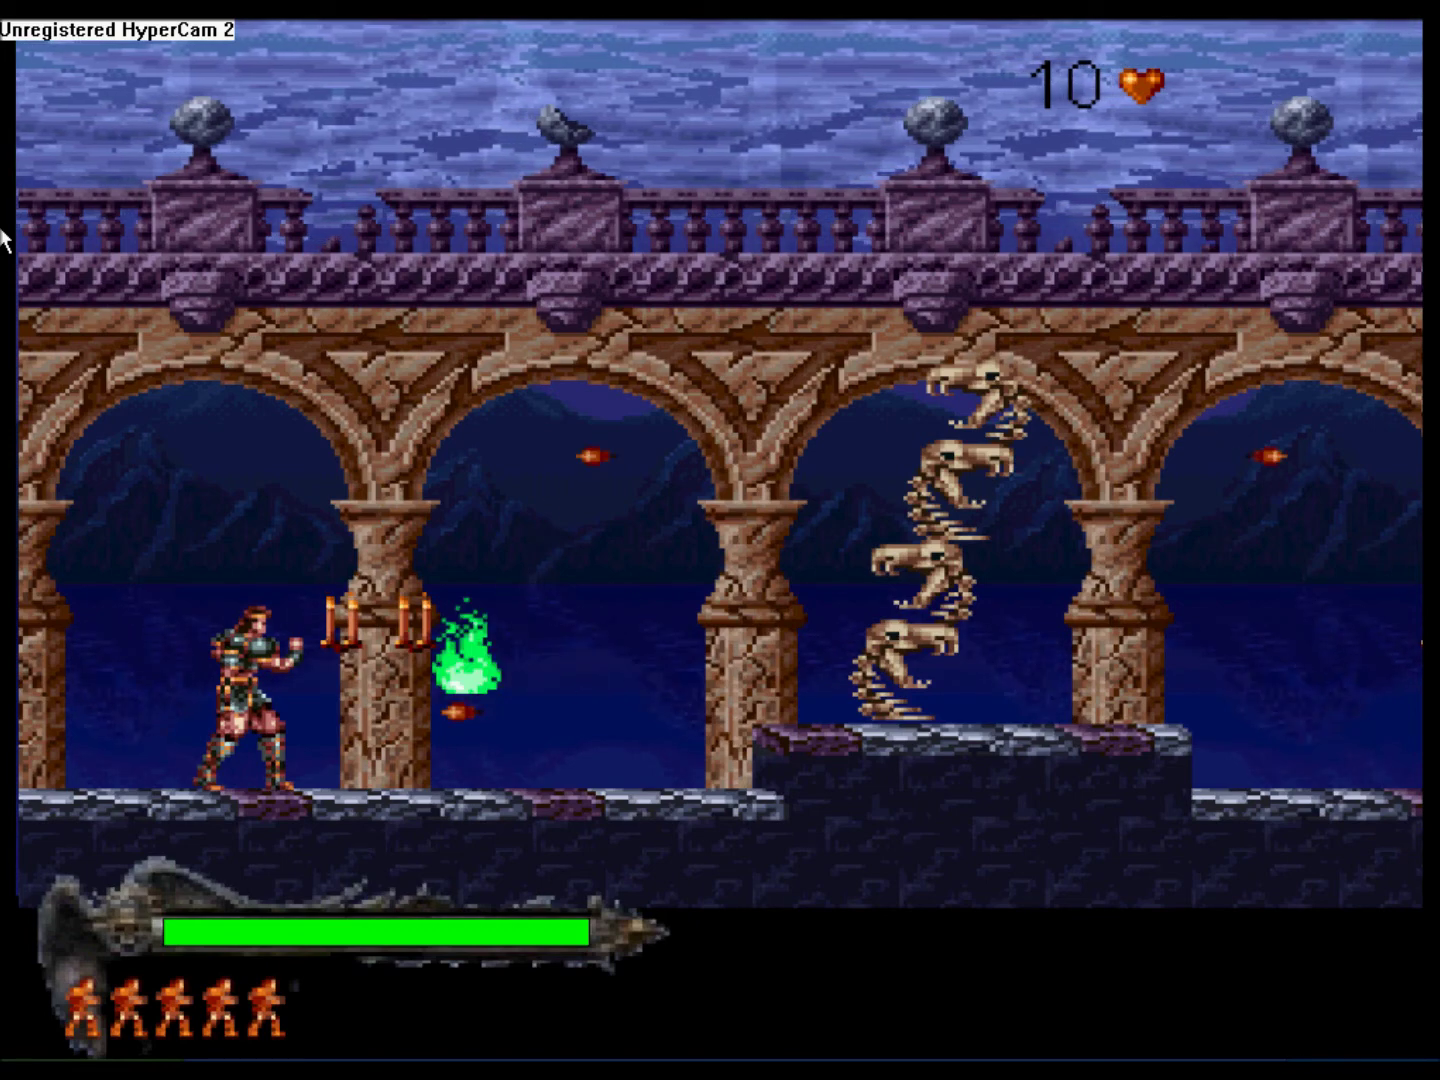
pyautogui.press('z')
pyautogui.press('z')
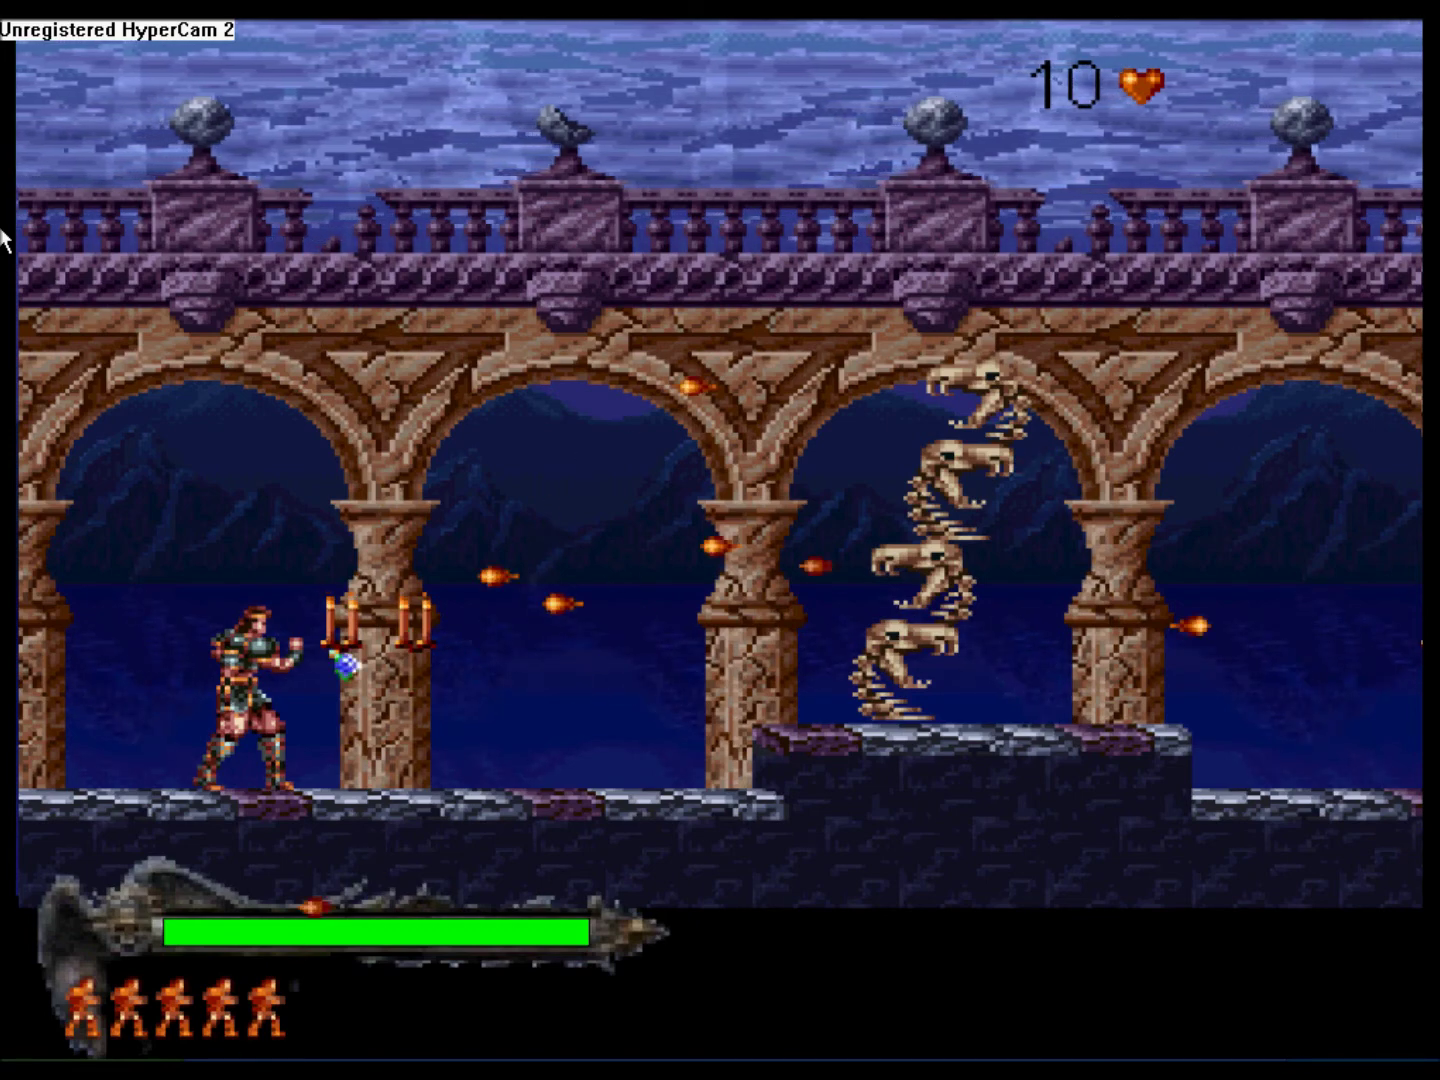
pyautogui.press('x')
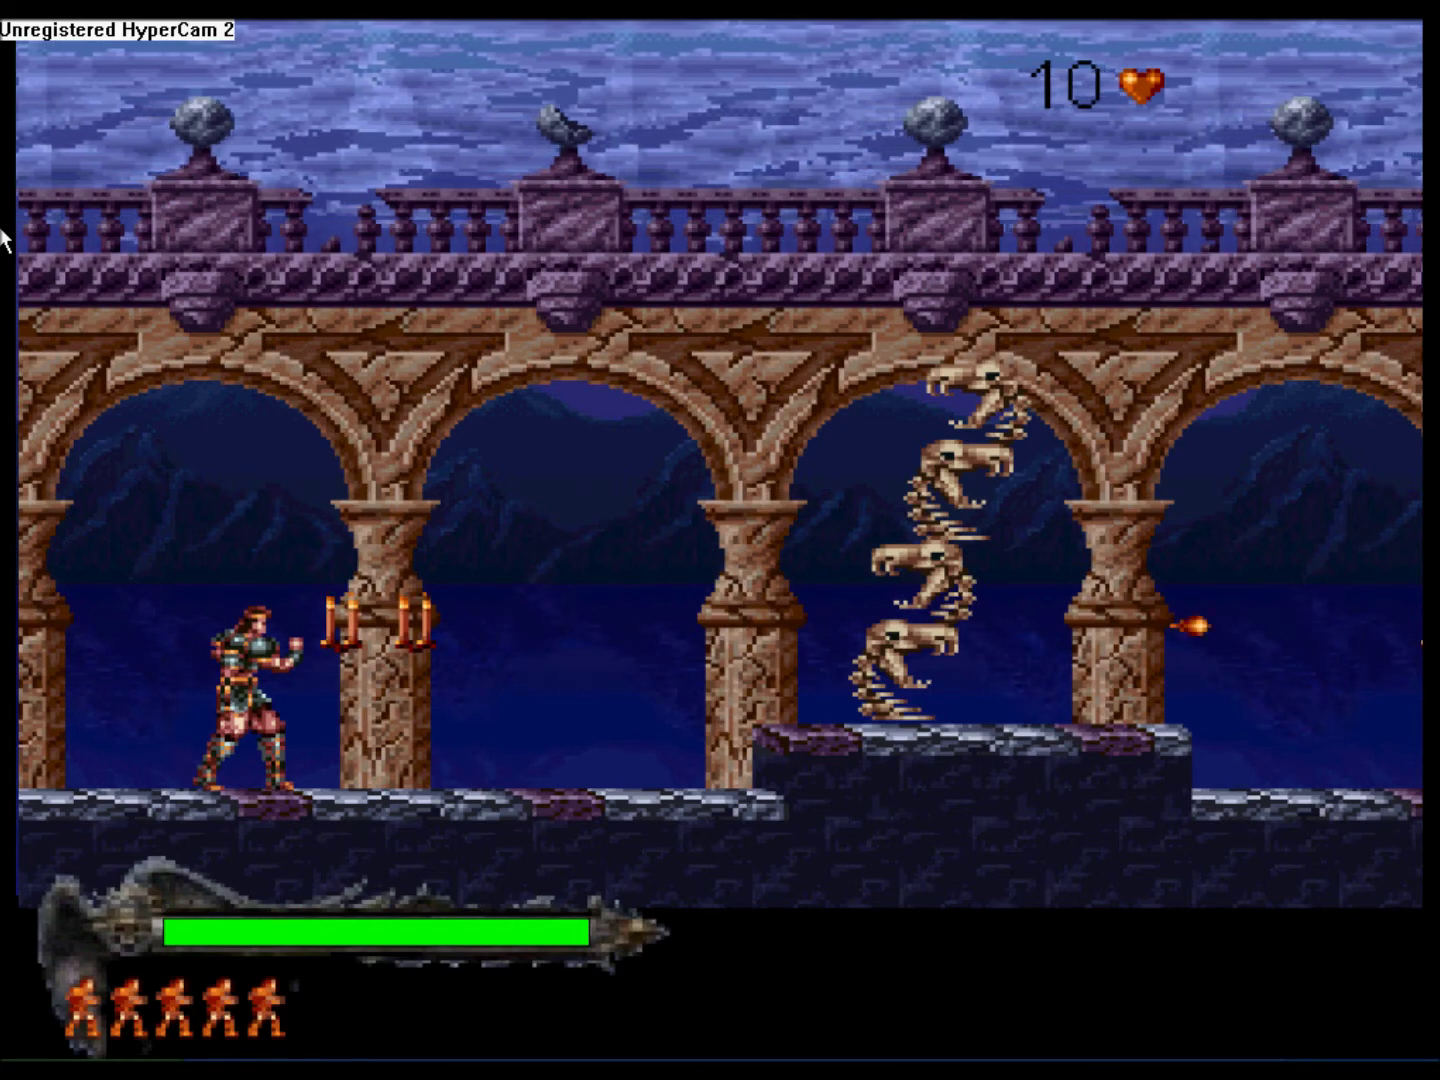
pyautogui.press('z')
pyautogui.press('z')
pyautogui.press('Right')
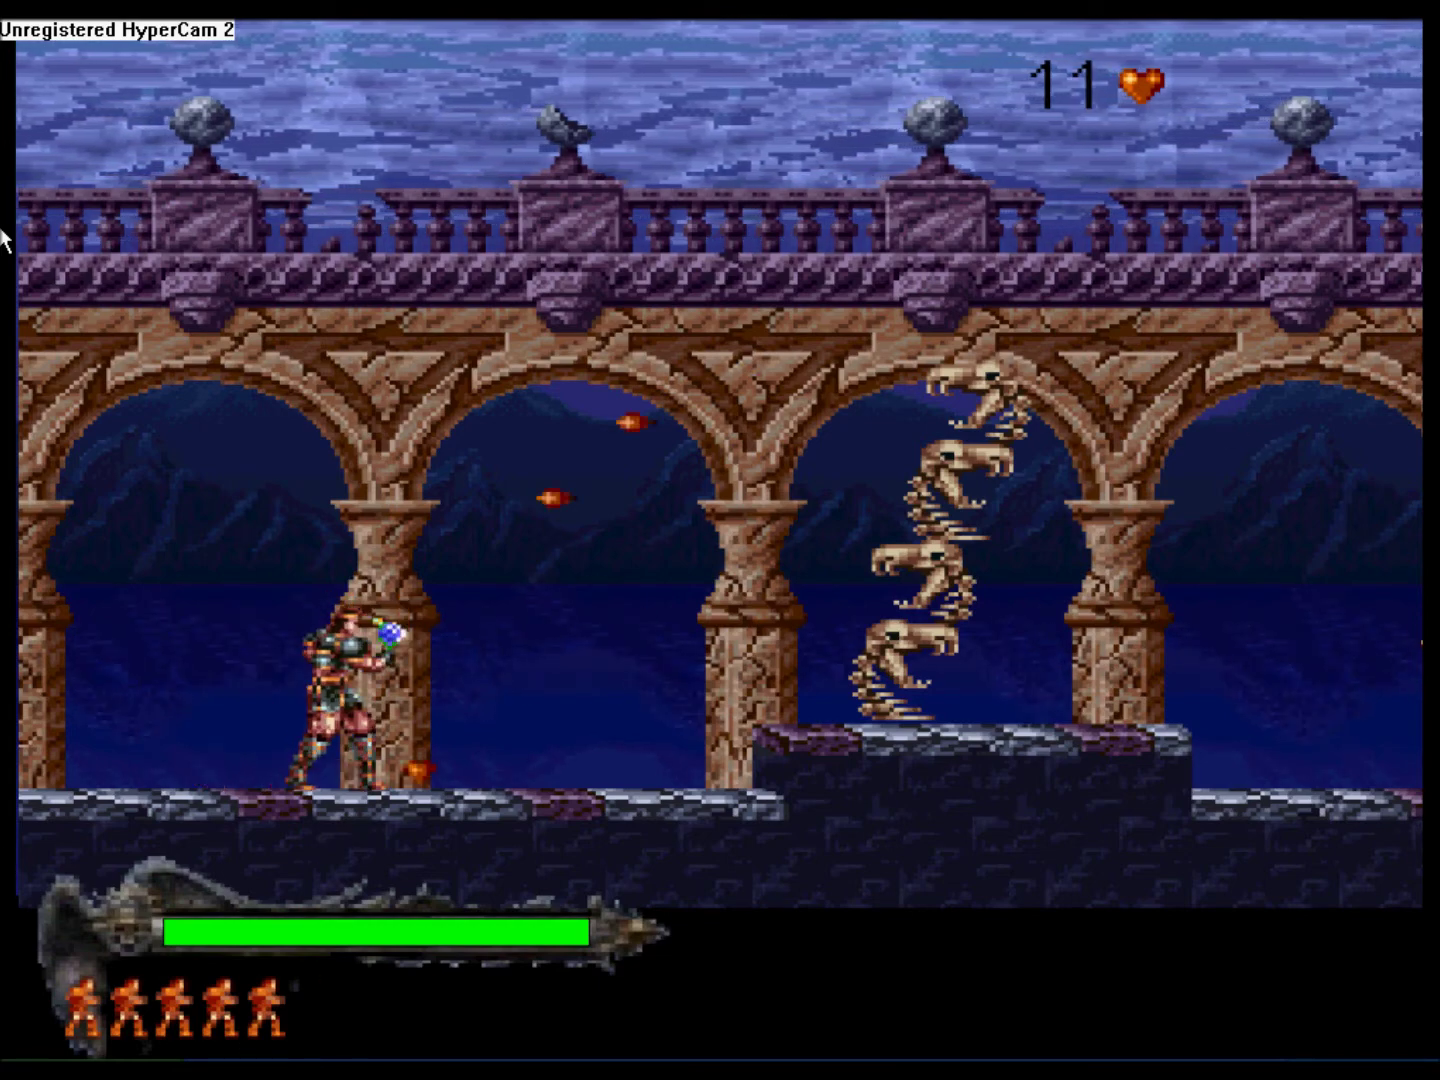
# - Throw another holy water bottle before the skeleton stack, walk forward a little and end the test run
pyautogui.press('z')
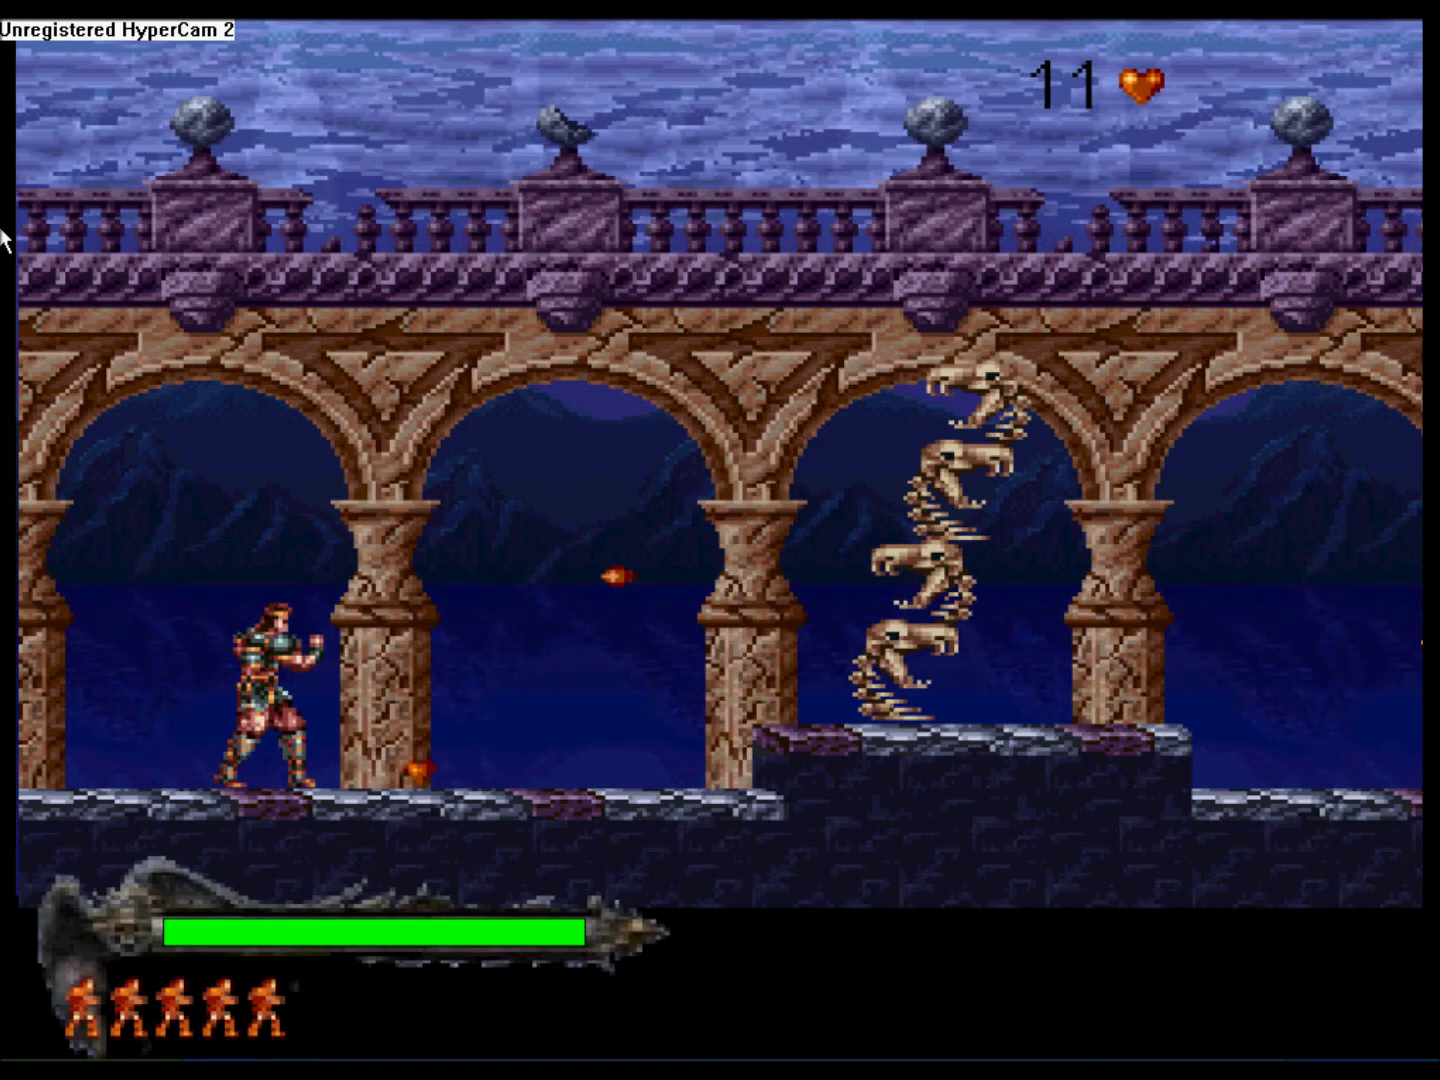
pyautogui.press('Right')
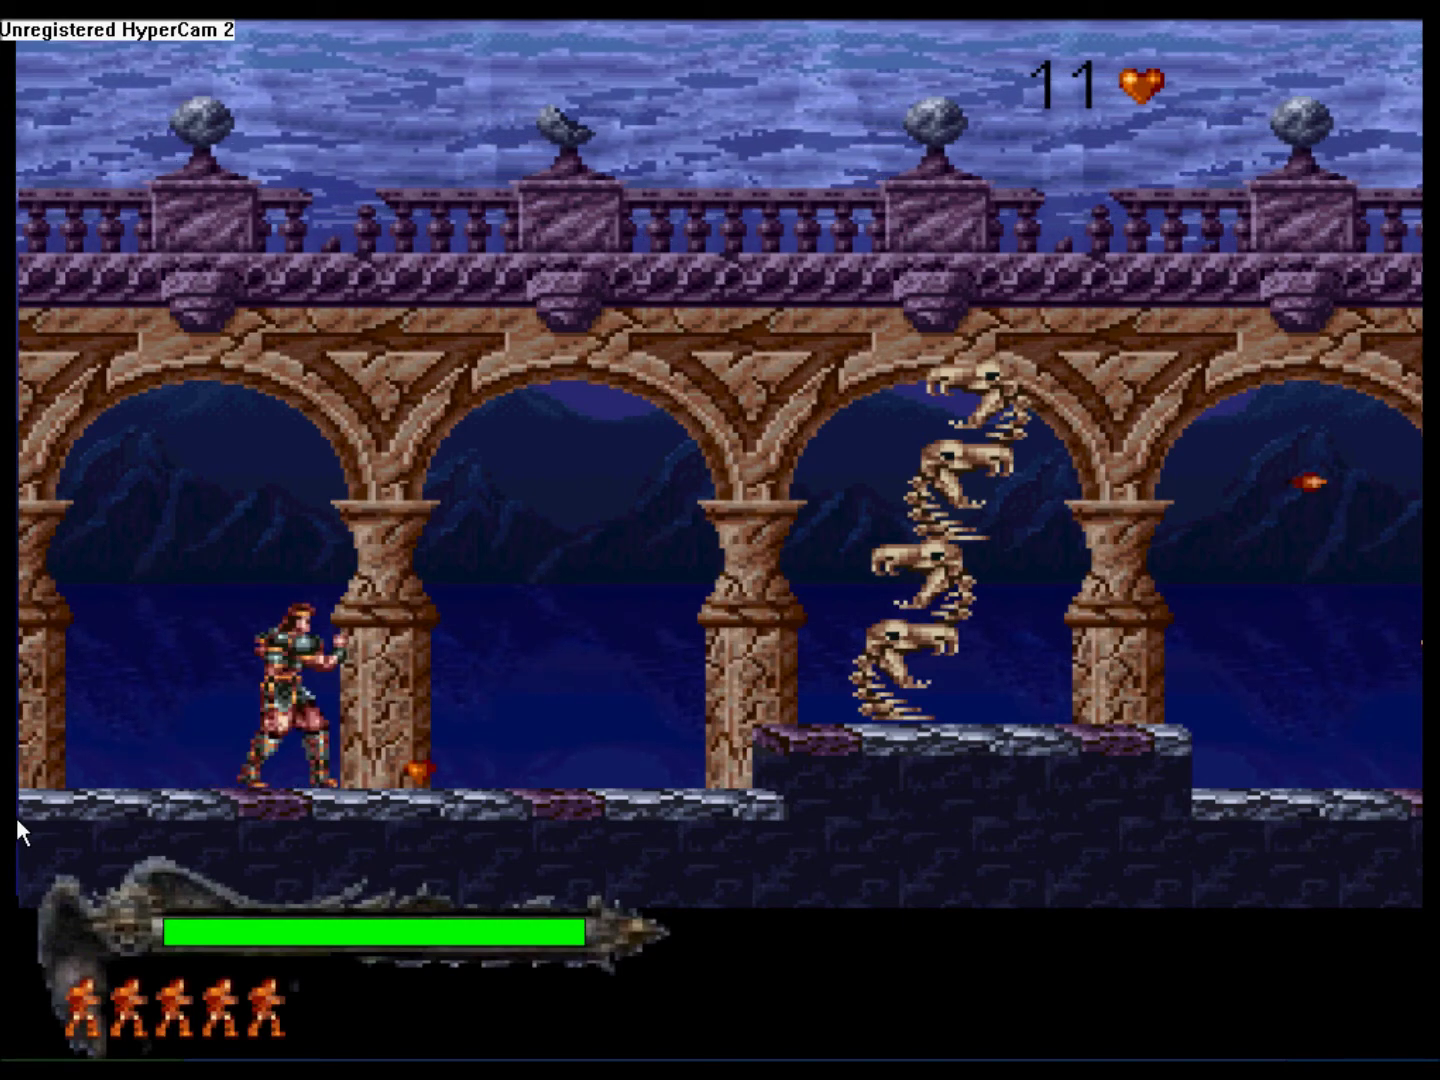
pyautogui.press('Escape')
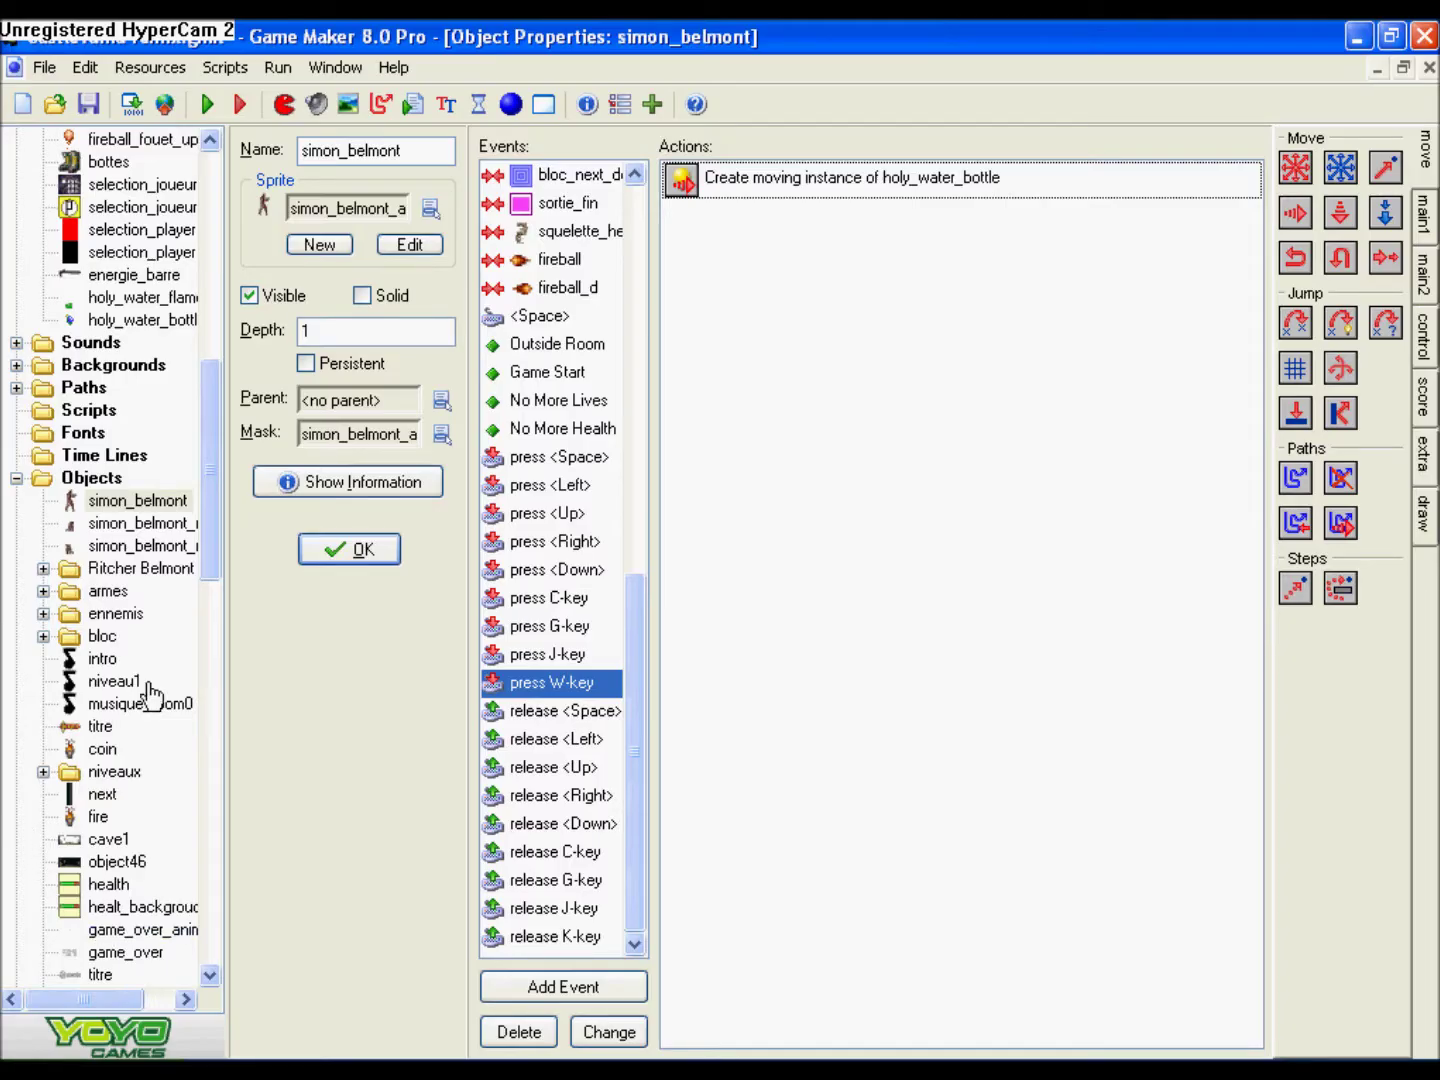
# - Give the holy_water_bottle sprite a rectangle-shaped collision mask and save its properties
pyautogui.moveTo(203, 544); pyautogui.dragTo(201, 510)
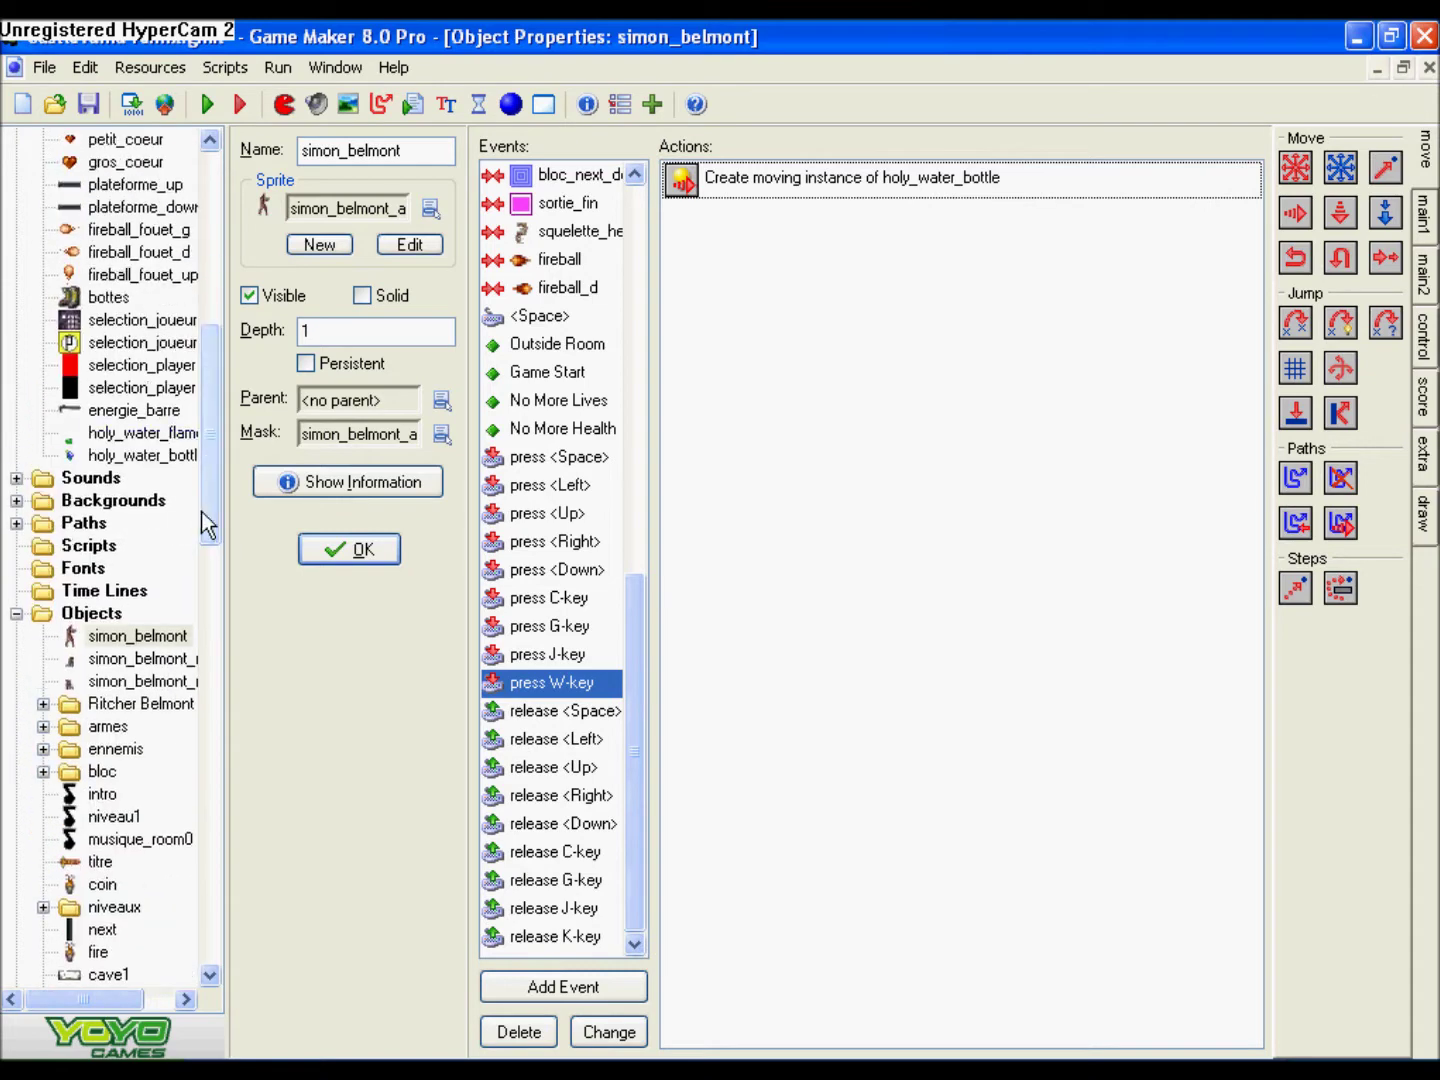
pyautogui.doubleClick(123, 455)
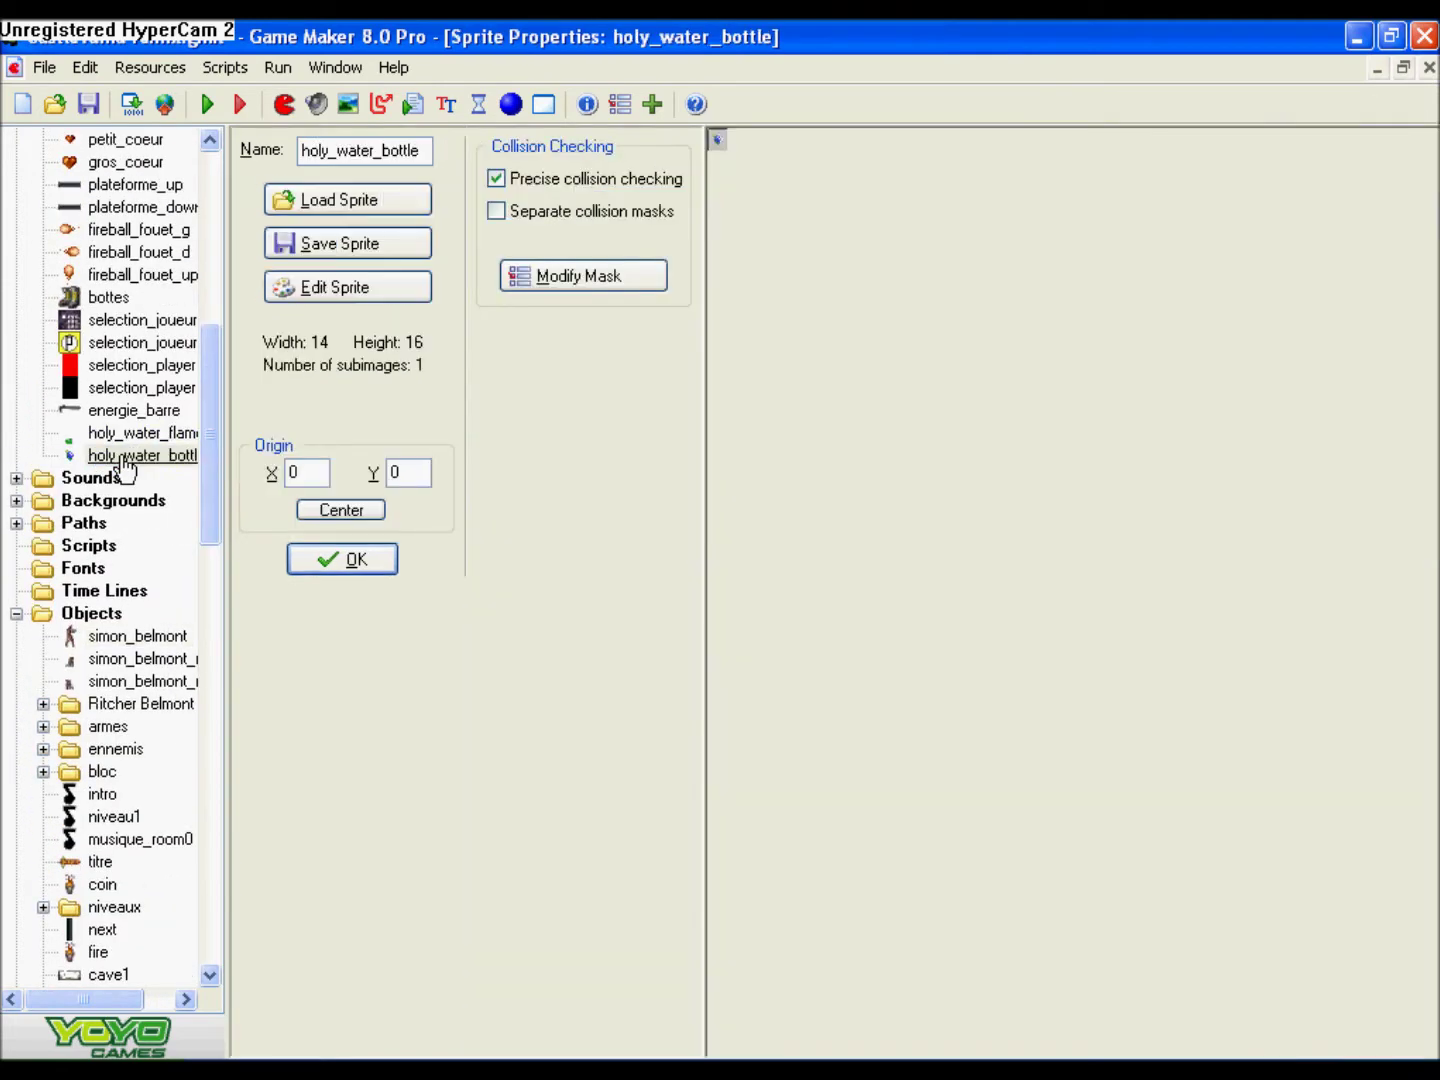
pyautogui.click(563, 280)
pyautogui.click(566, 679)
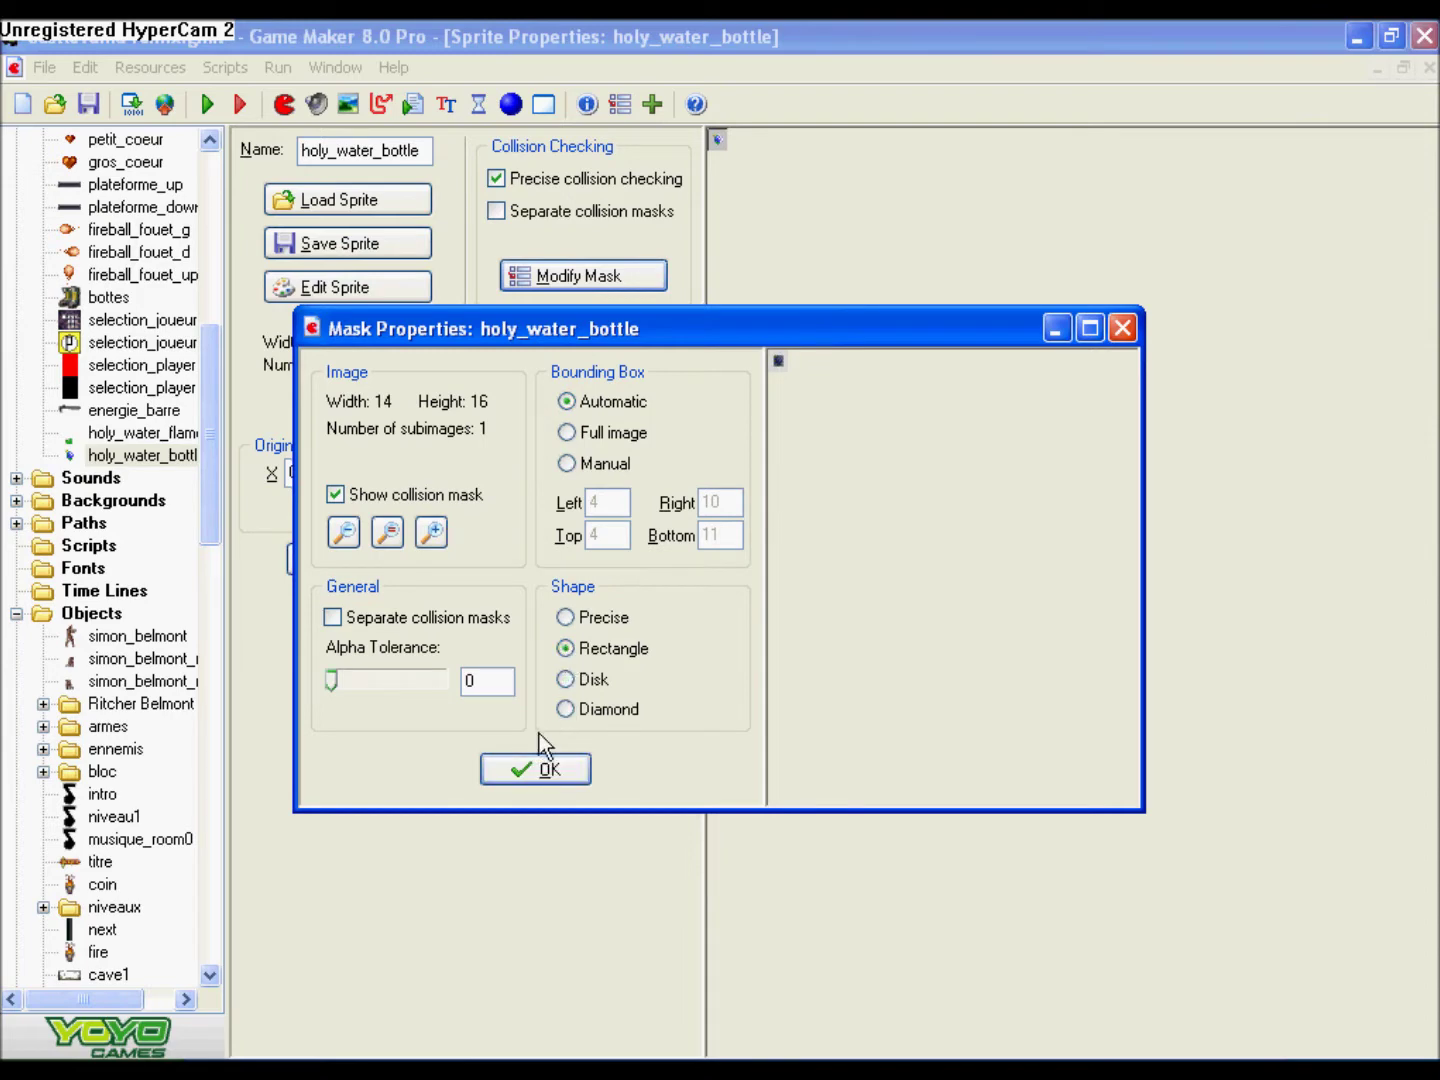
pyautogui.click(540, 768)
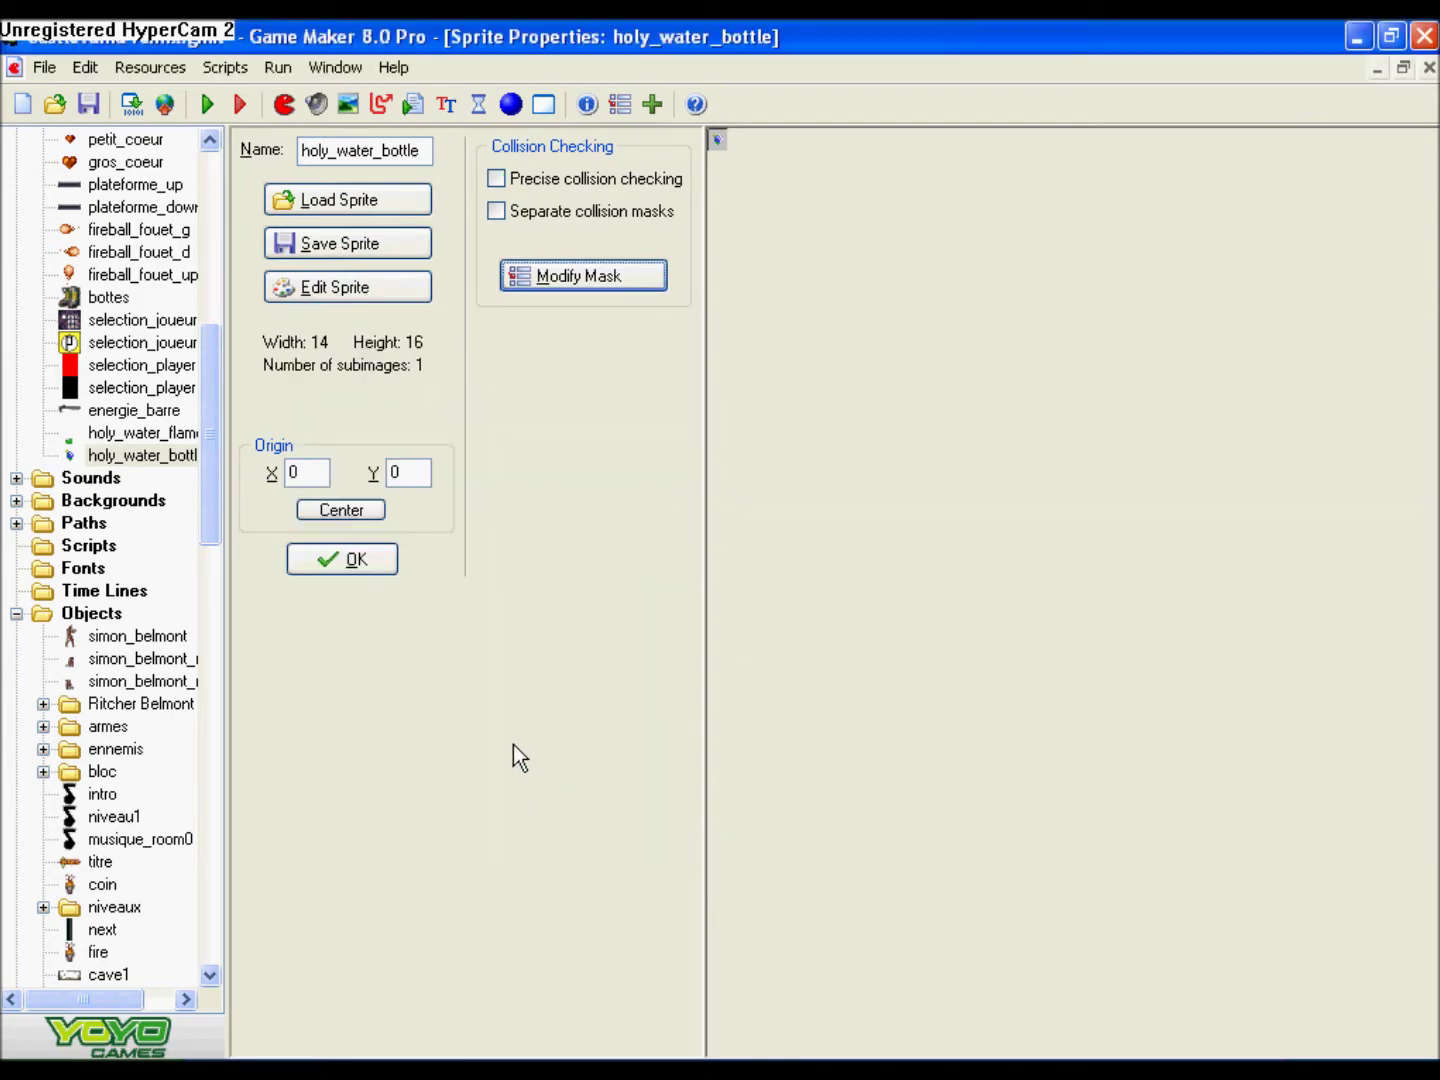
pyautogui.click(335, 564)
# - Reassign the holy_water_bottle sprite to the holy_water_bottle object and check the Create Moving action in its sol collision event
pyautogui.moveTo(212, 460); pyautogui.dragTo(211, 779)
pyautogui.doubleClick(129, 683)
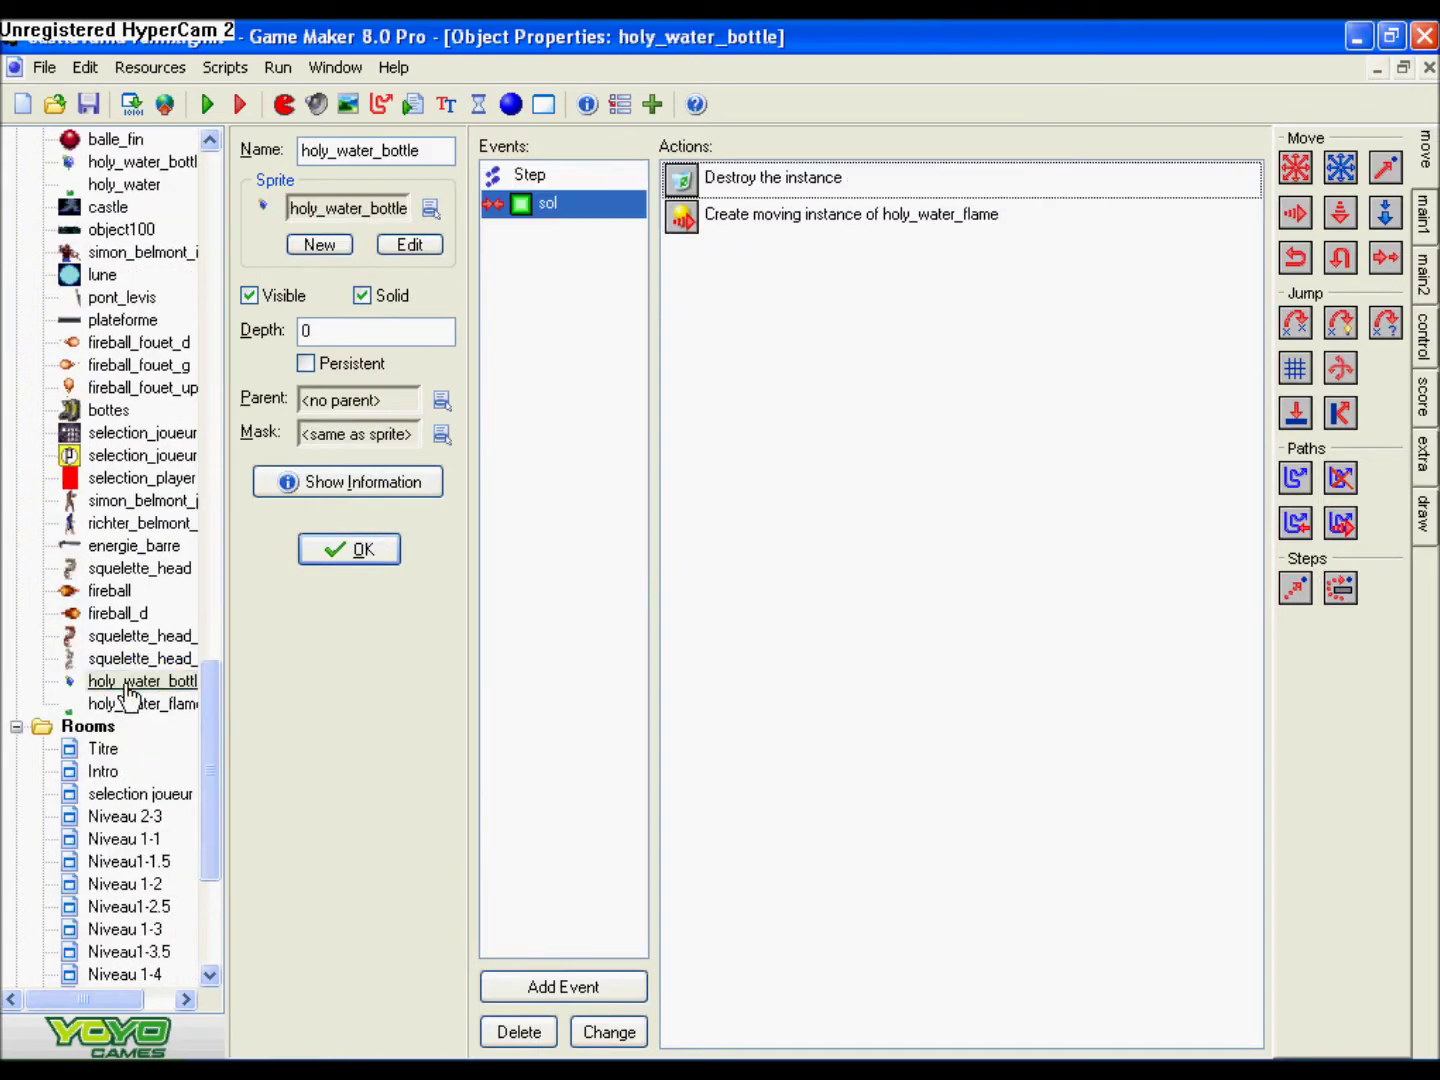
pyautogui.click(432, 209)
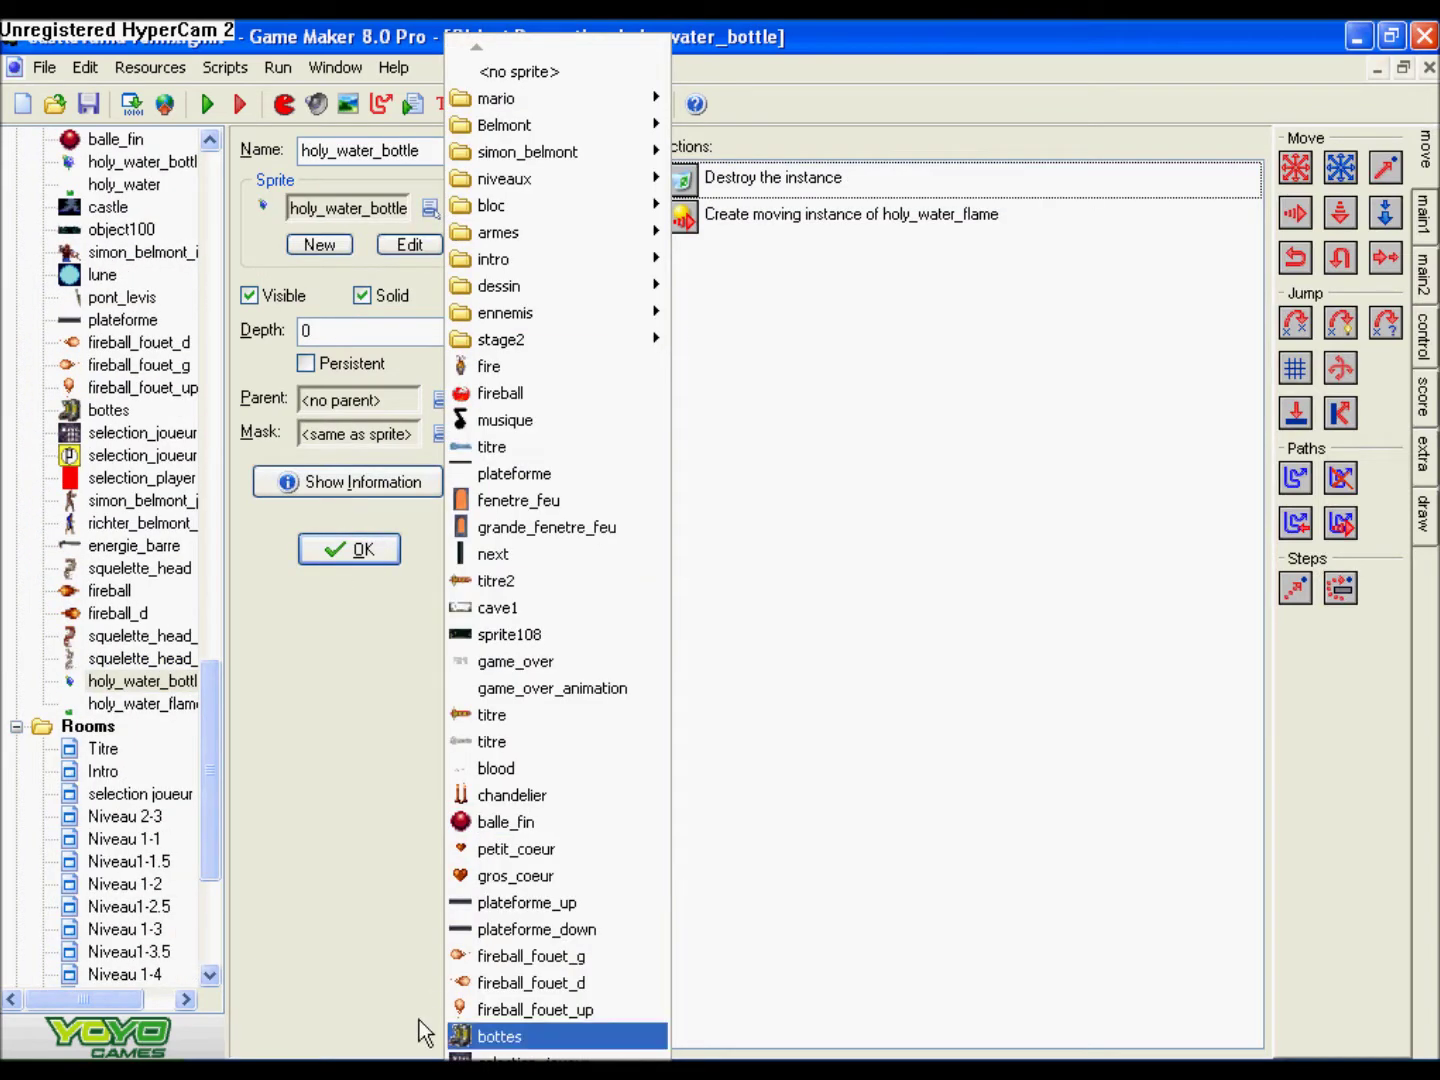
pyautogui.scroll(-2, 499, 1031)
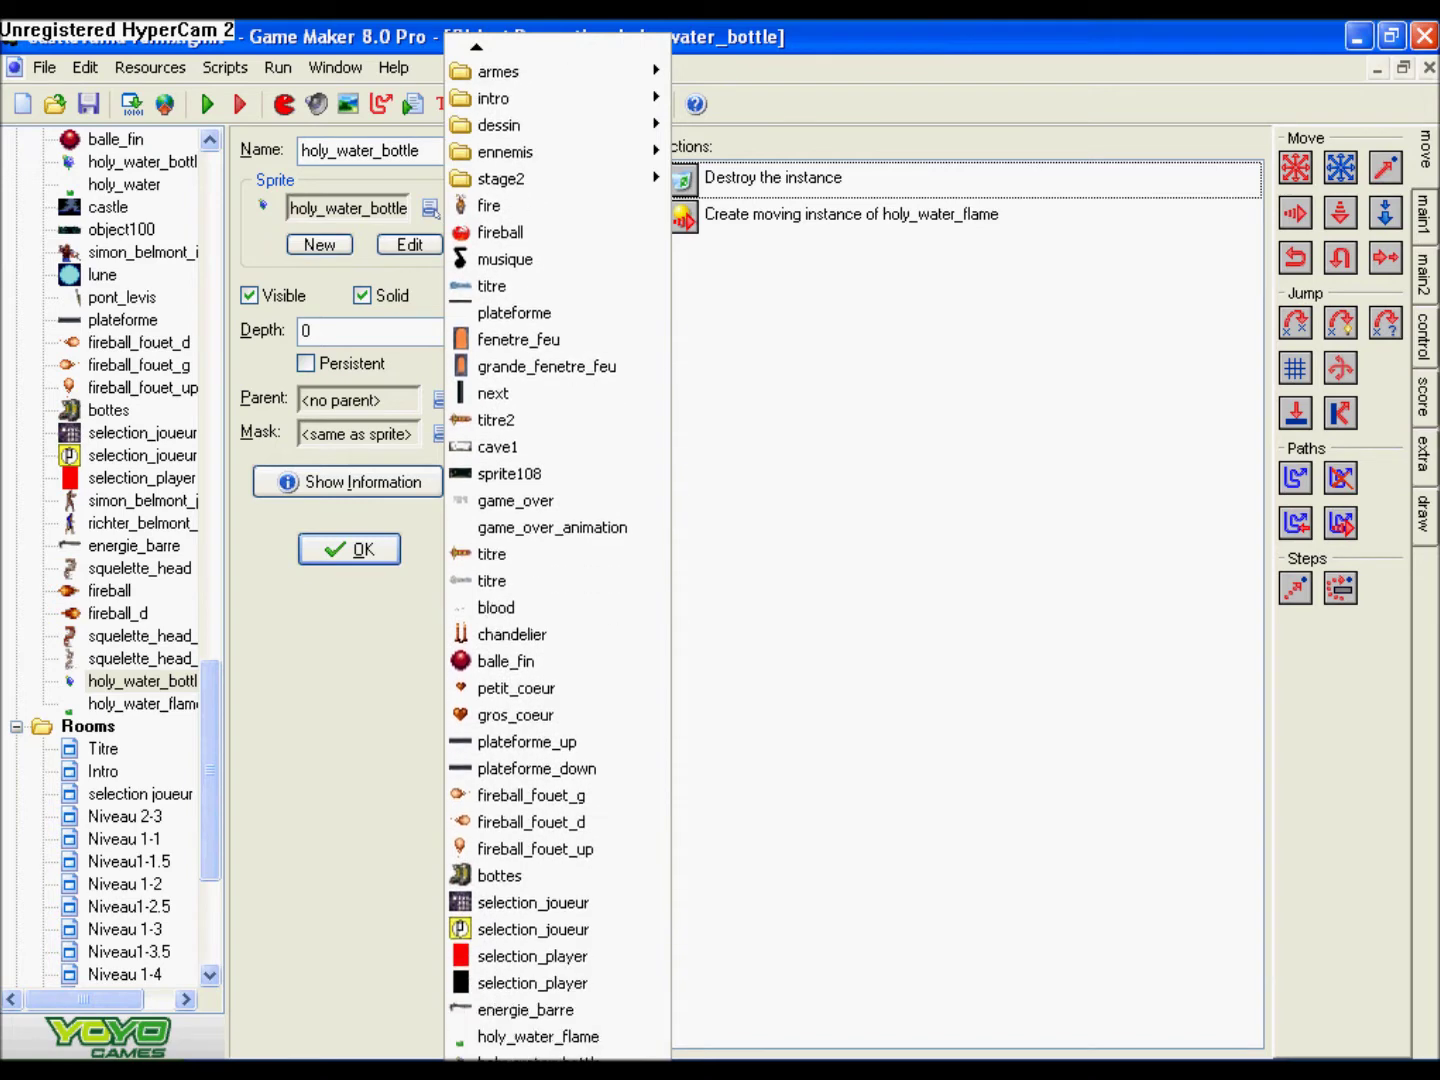
pyautogui.click(536, 1036)
pyautogui.doubleClick(709, 217)
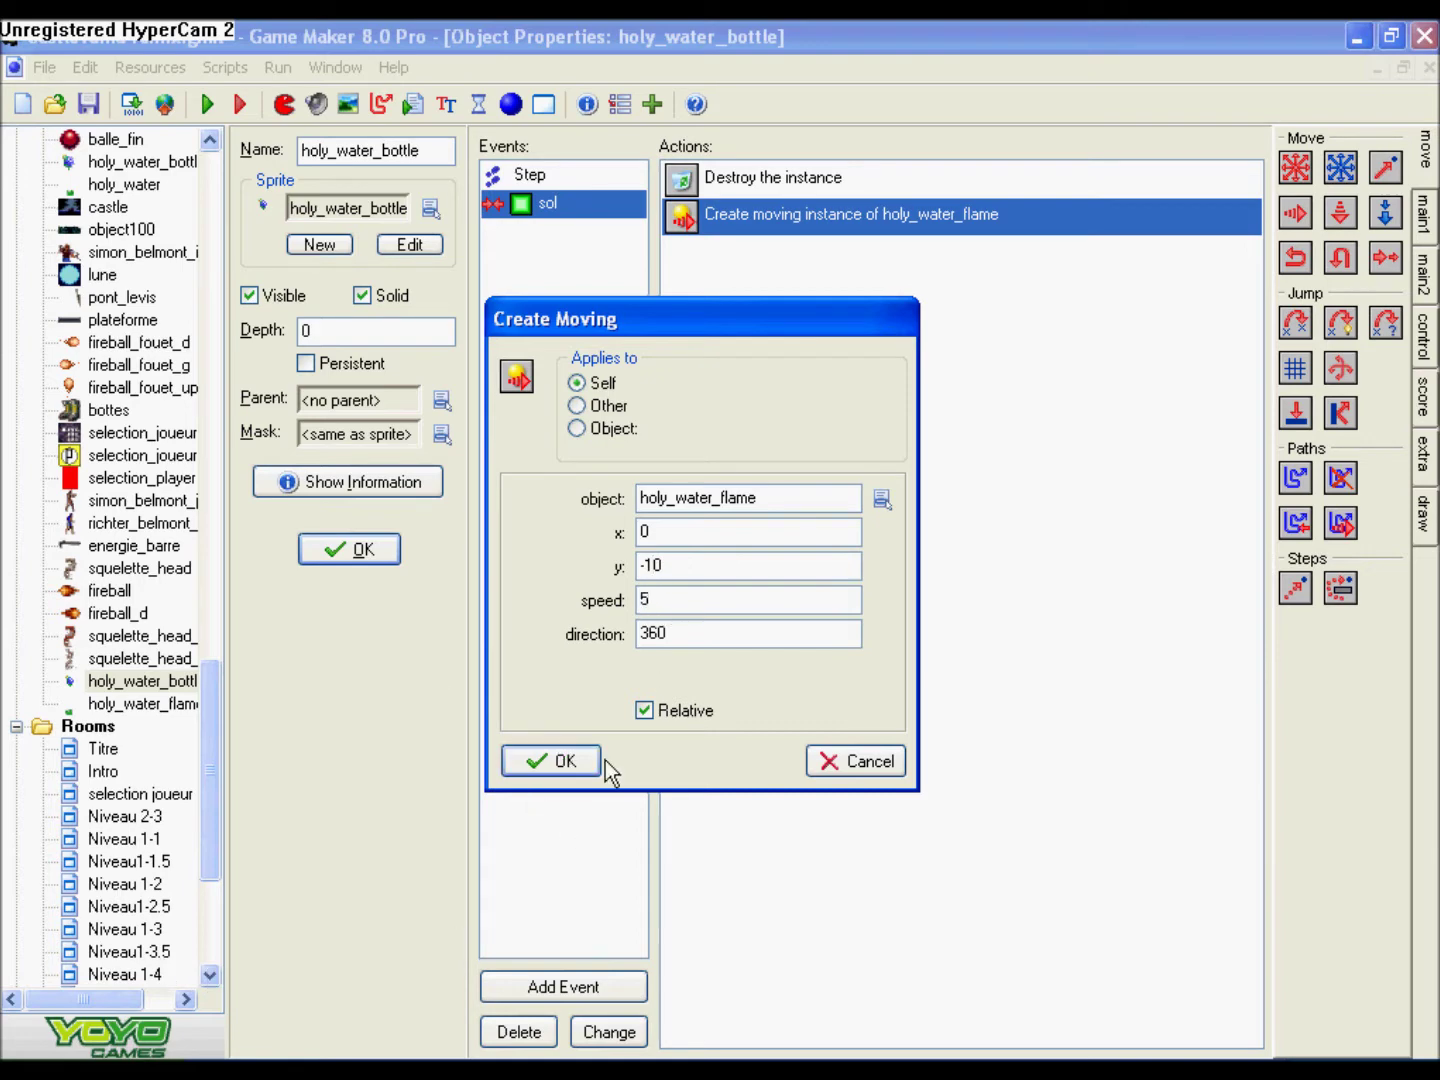
pyautogui.click(553, 761)
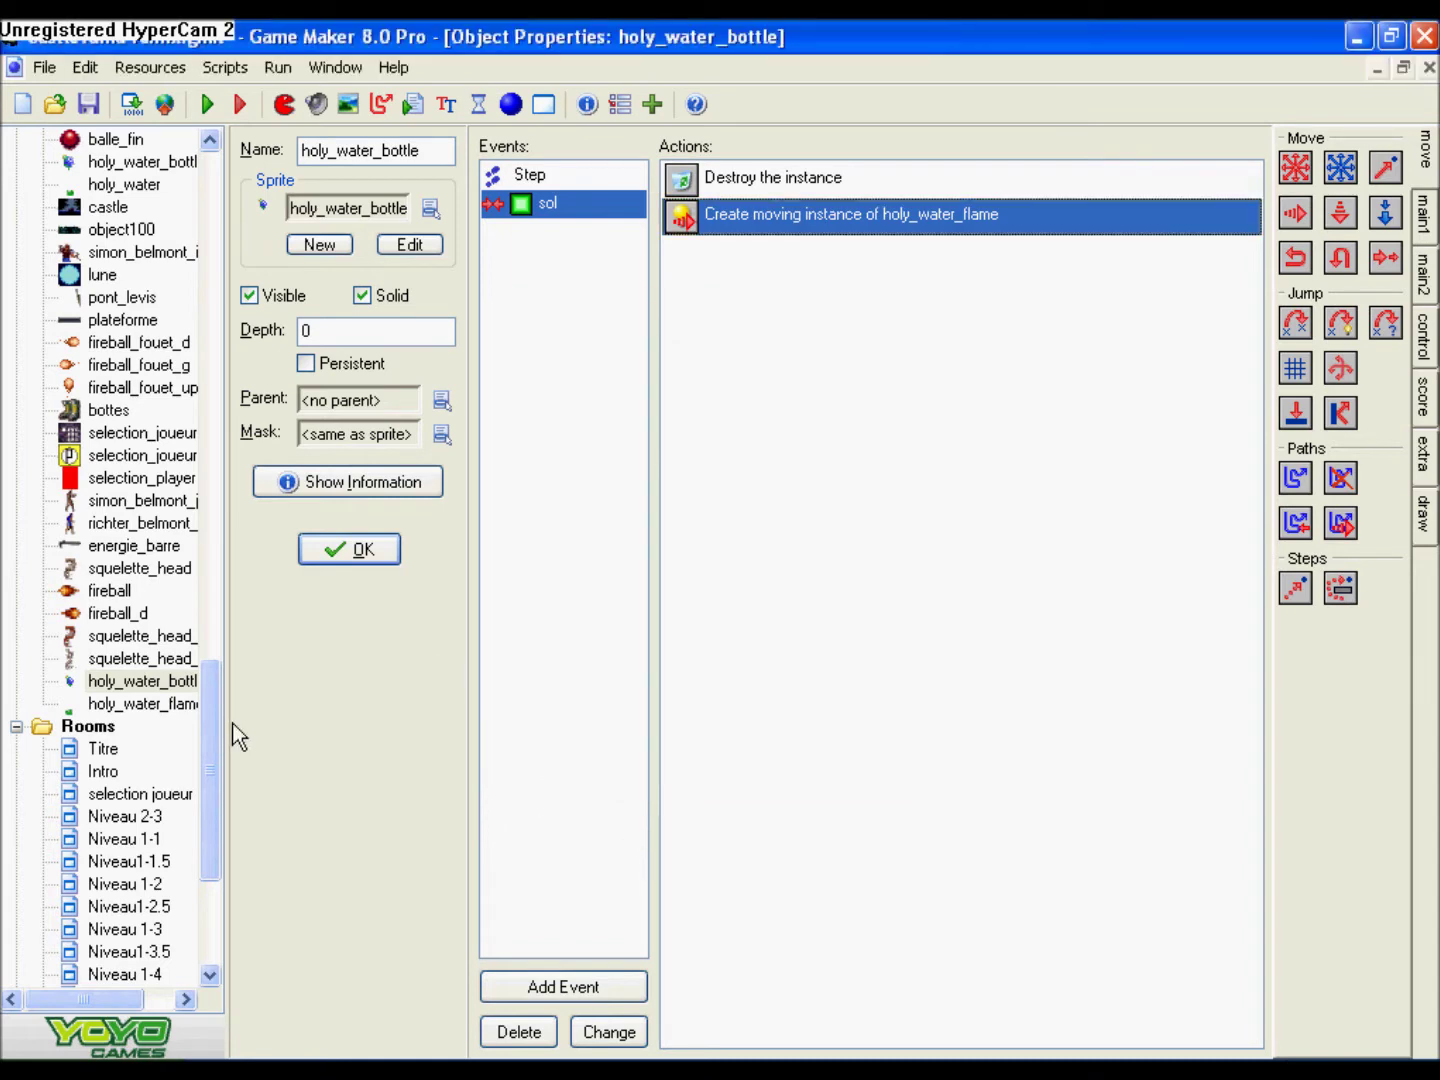
# - Run the game and go through the title and character selection into the level
pyautogui.click(216, 109)
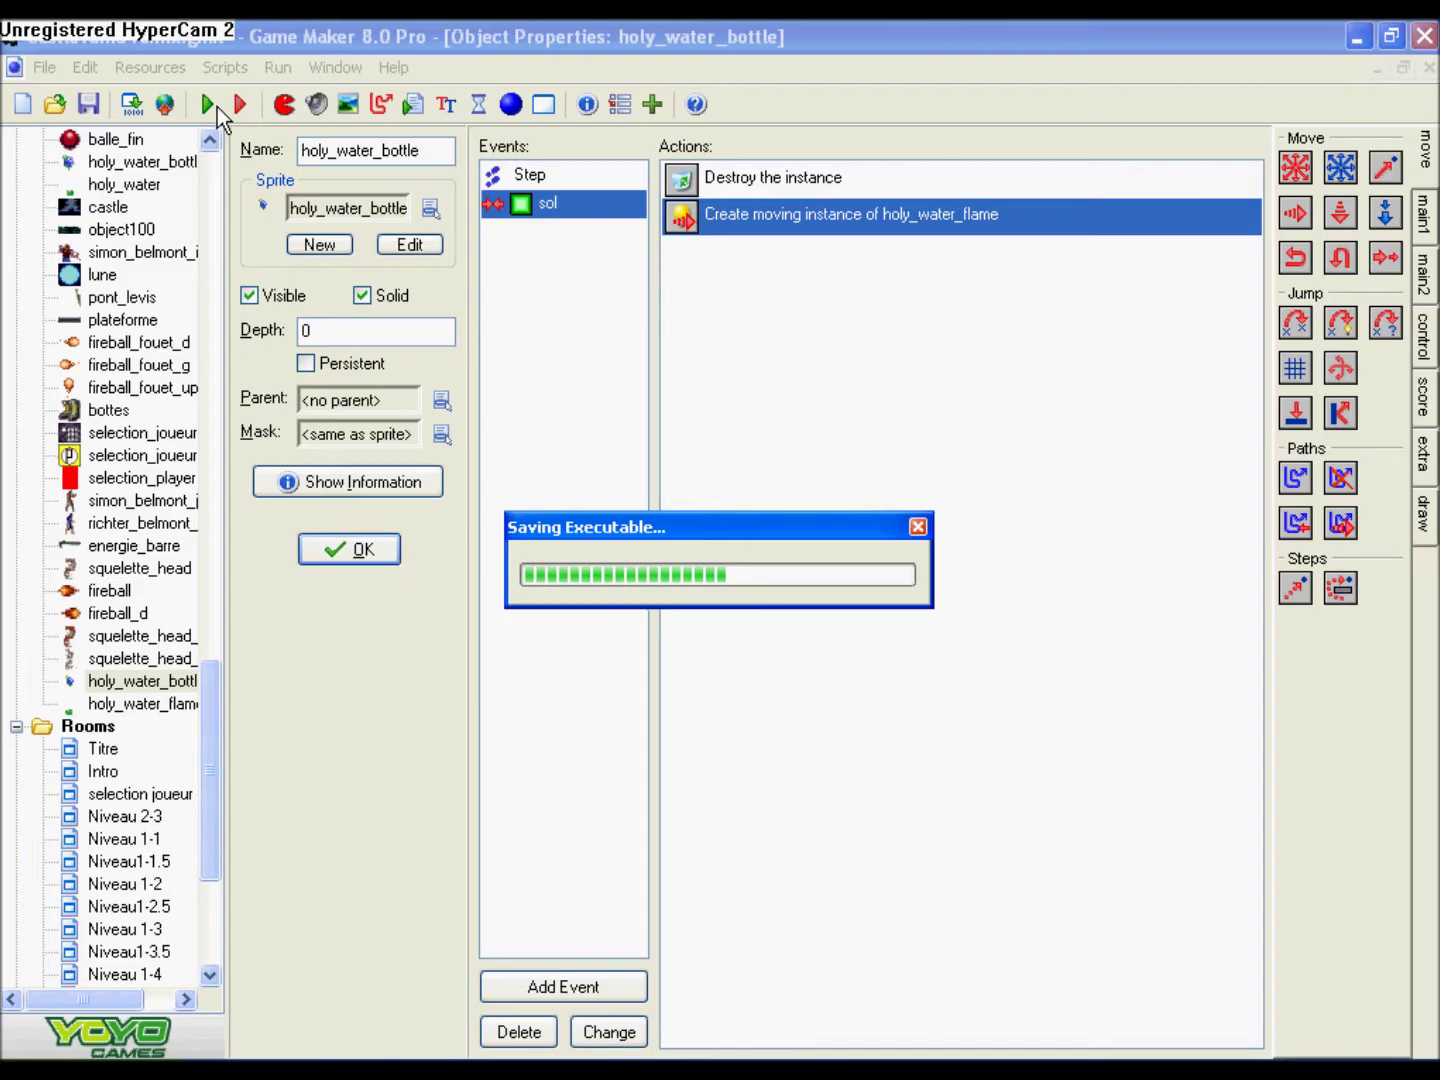
pyautogui.press('Return')
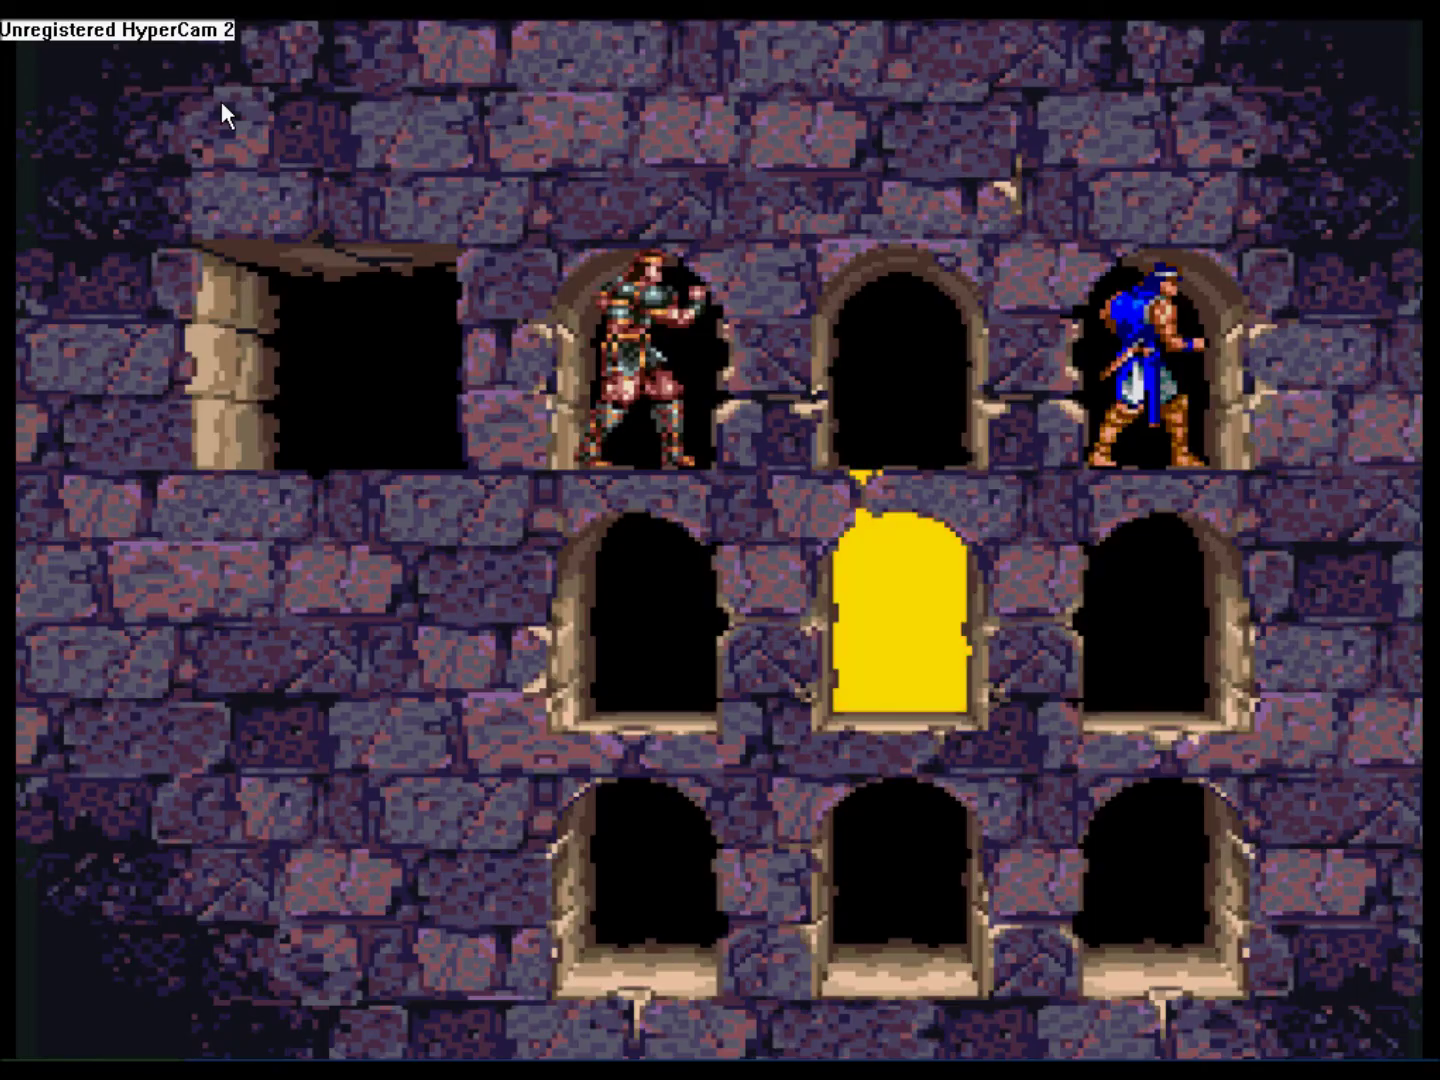
pyautogui.press('Return')
# - Throw several holy water bottles from the starting position to test the new collision mask, and end the test run
pyautogui.press('ctrl')
pyautogui.press('ctrl')
pyautogui.press('ctrl')
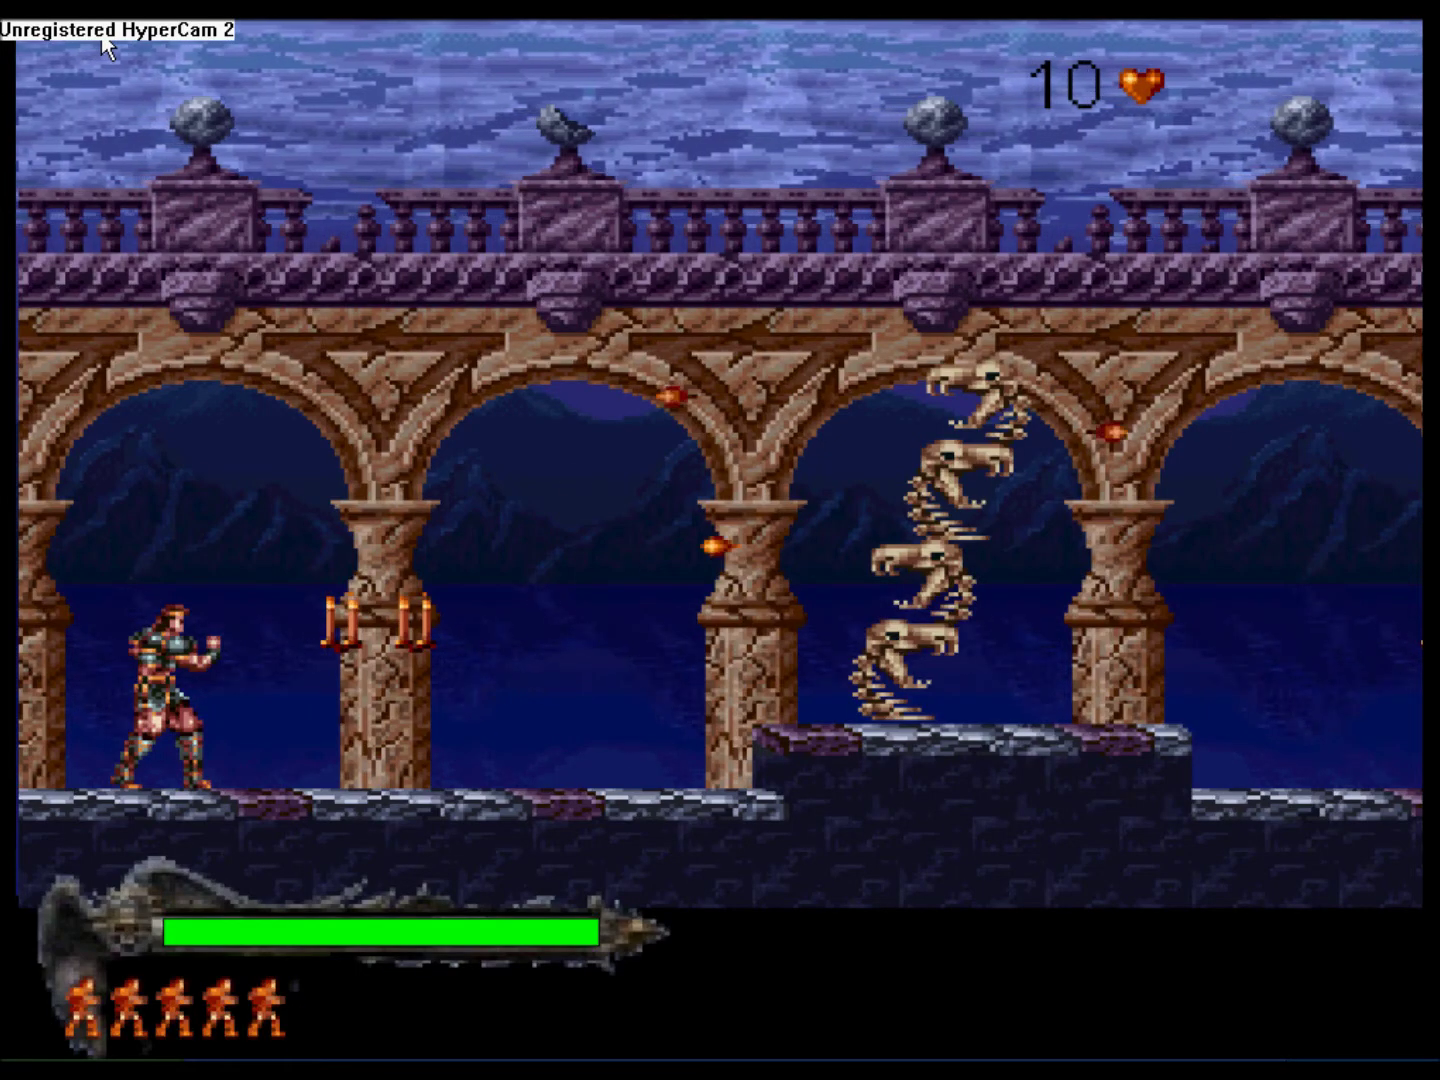
pyautogui.press('ctrl')
pyautogui.press('ctrl')
pyautogui.press('ctrl')
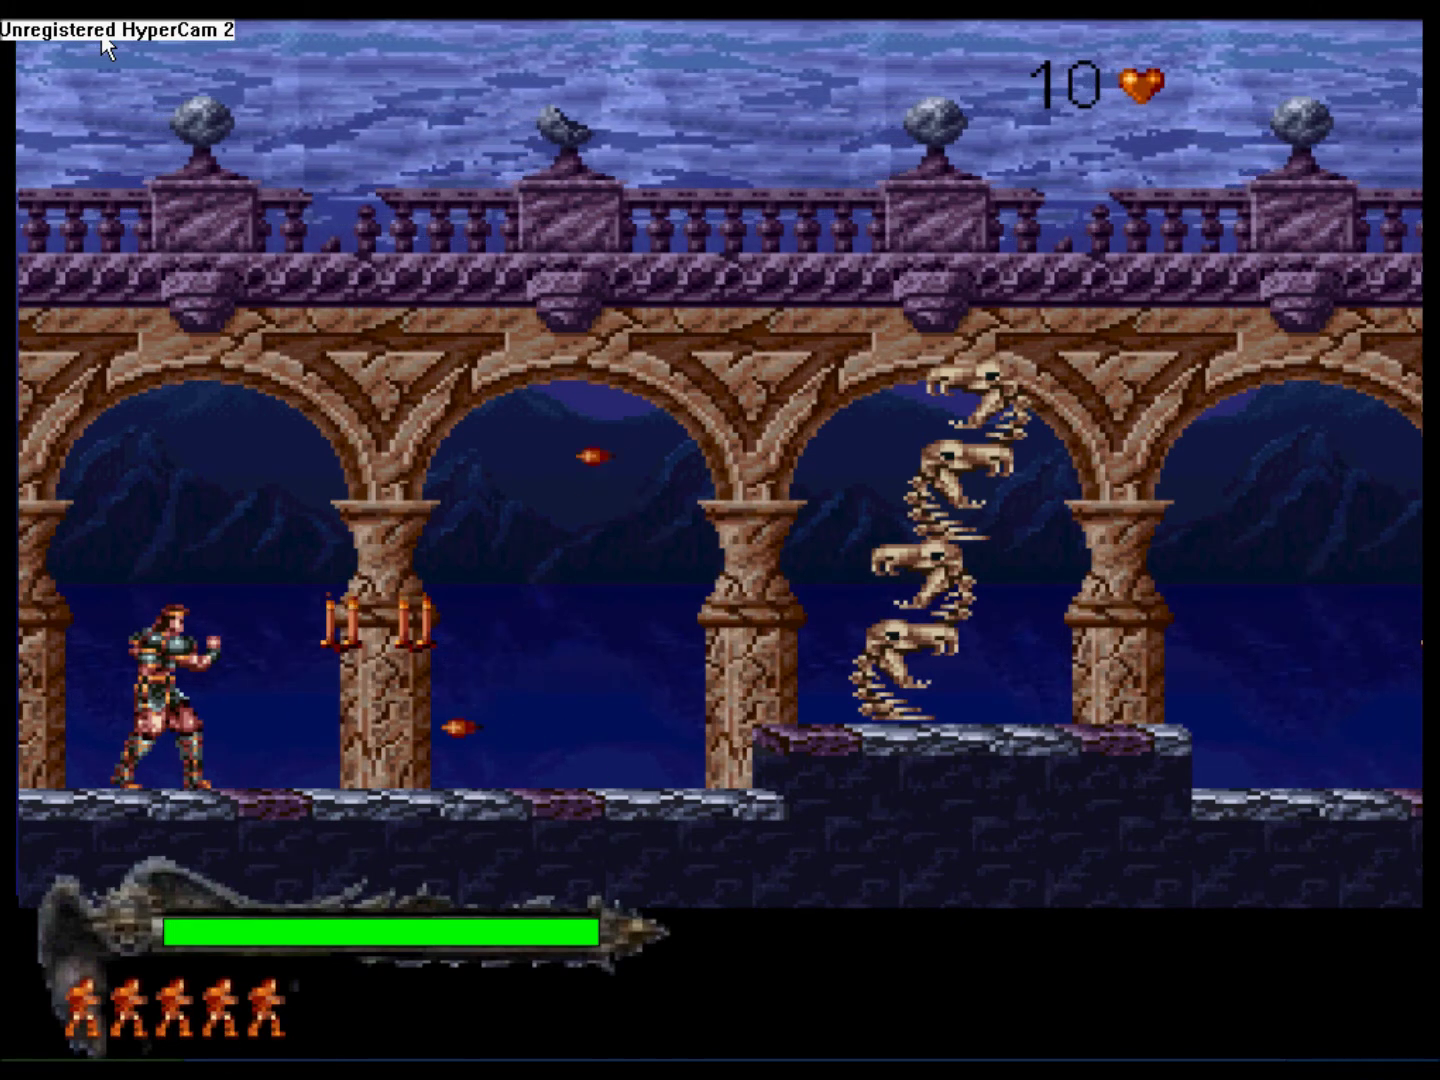
pyautogui.press('Escape')
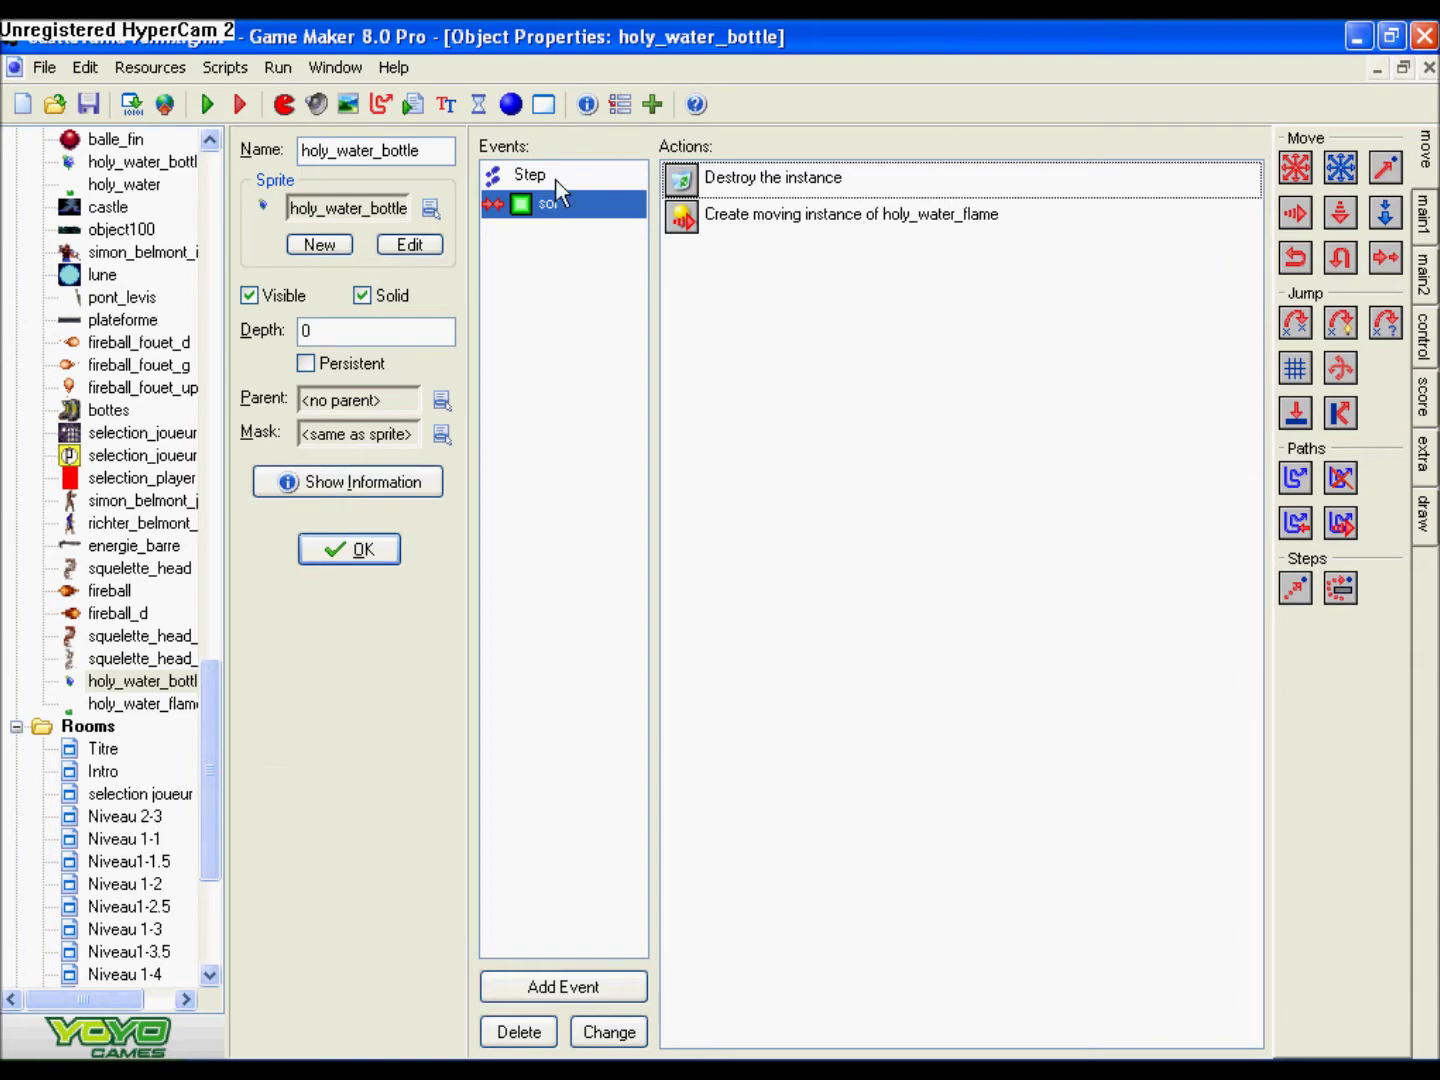
# - Recheck and confirm the bottle's Create Moving action for holy_water_flame, and launch the game again
pyautogui.doubleClick(681, 217)
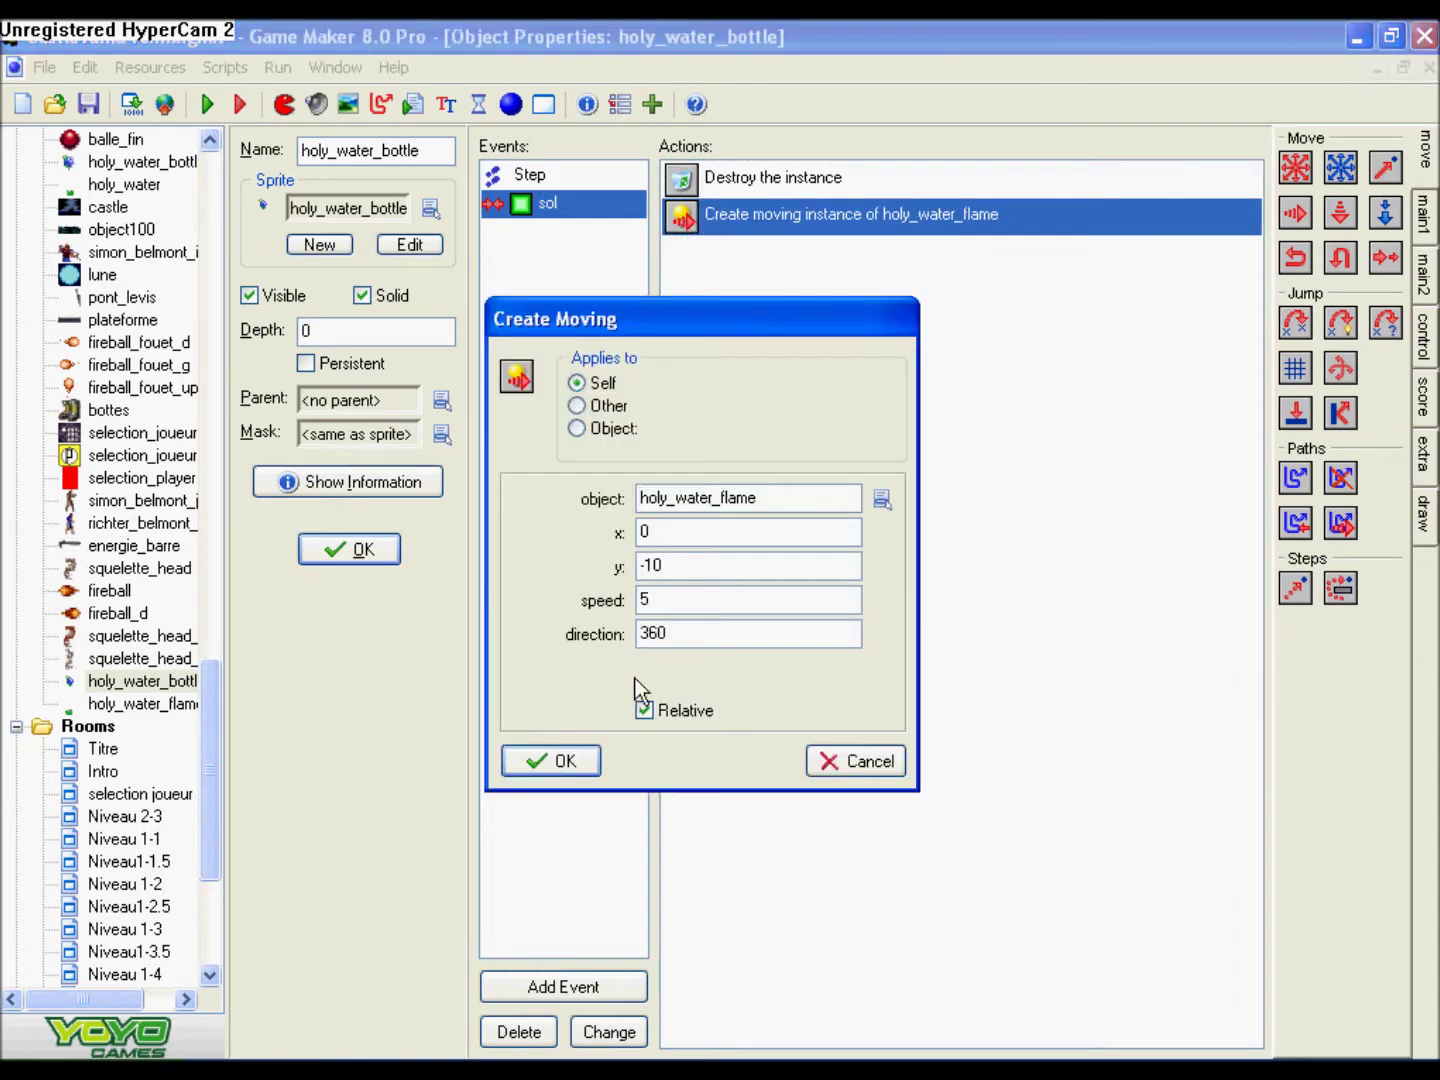
pyautogui.click(515, 767)
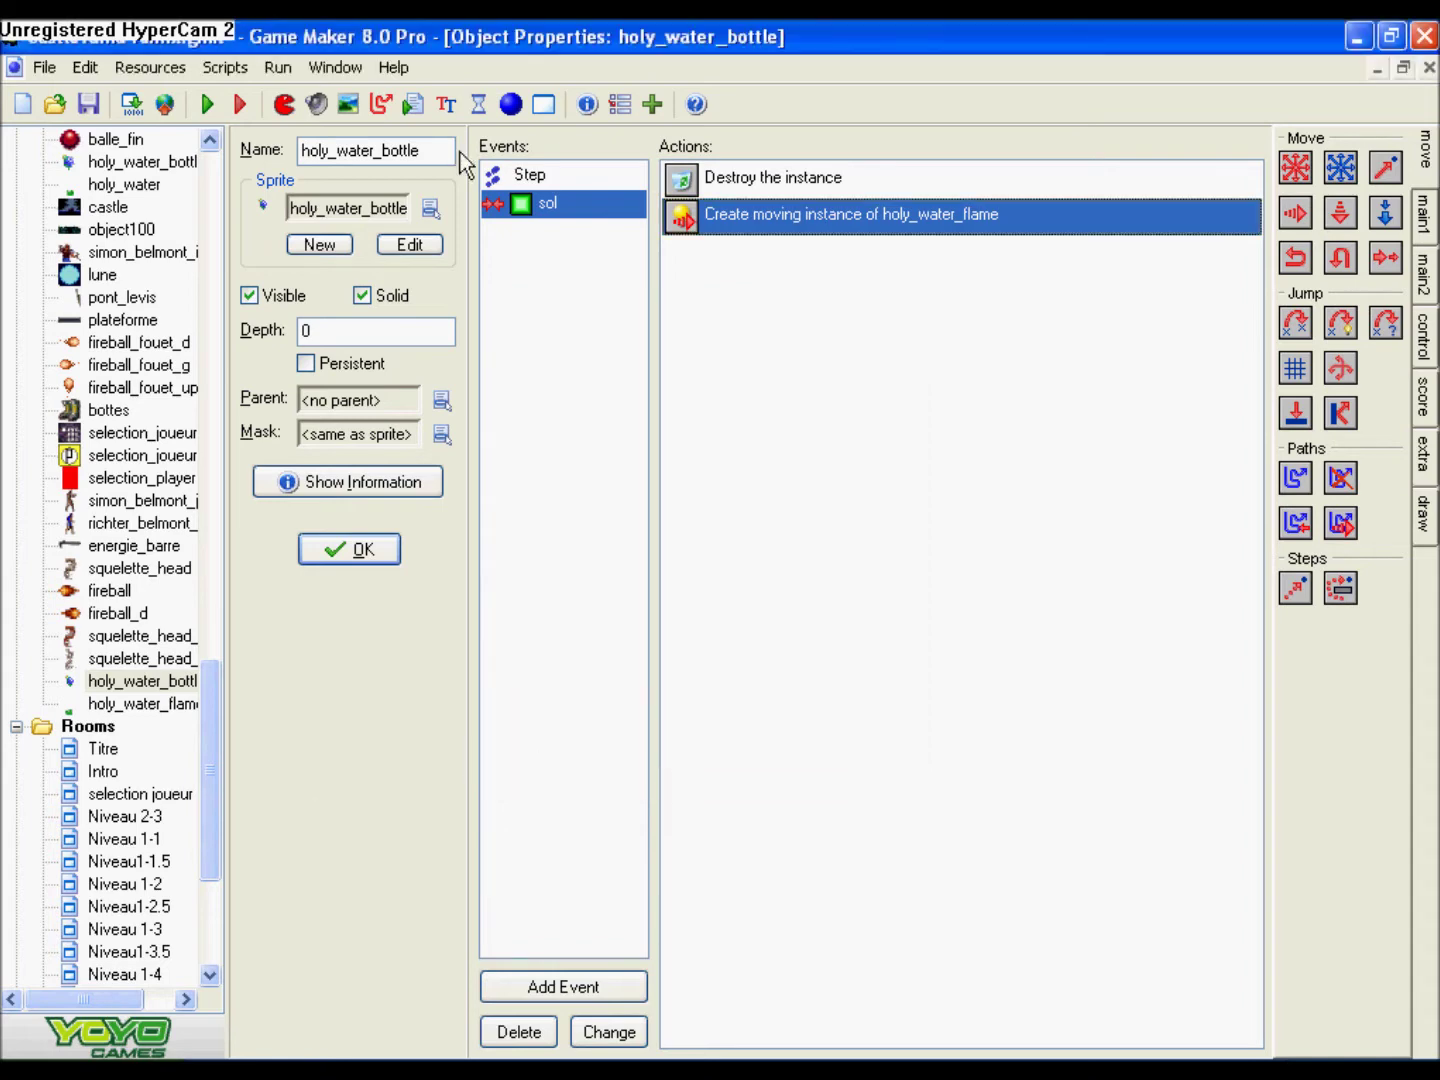
pyautogui.click(208, 109)
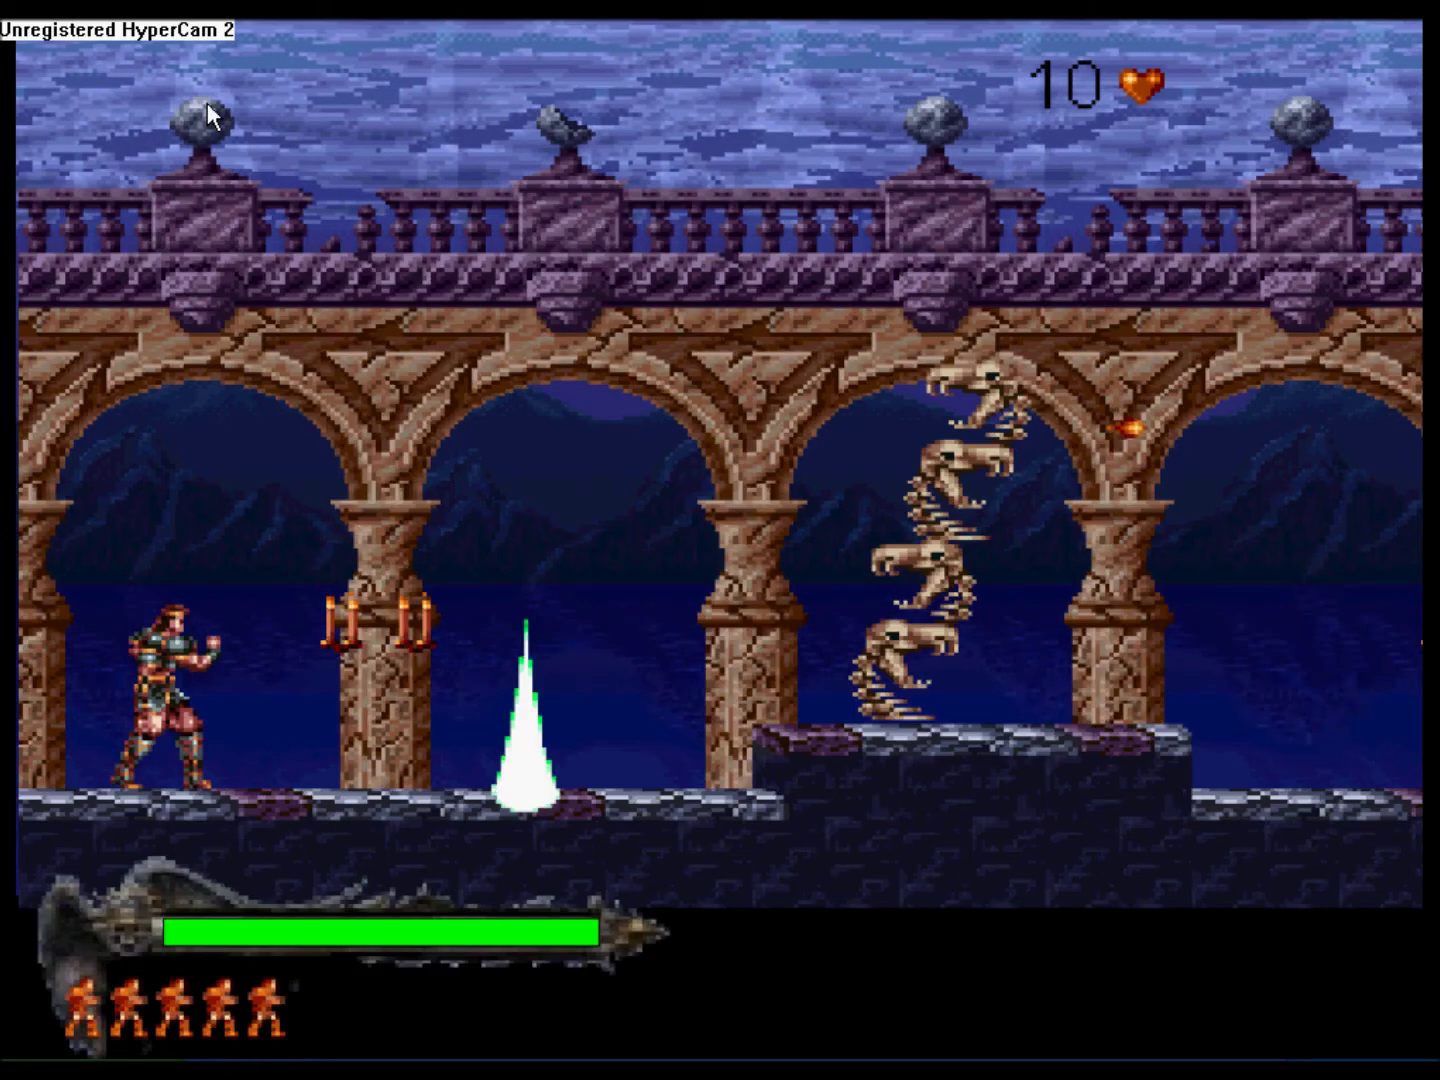
# - Throw holy water bottles from the starting position to check where the flame lands on the ground
pyautogui.press('ctrl')
pyautogui.press('ctrl')
pyautogui.press('ctrl')
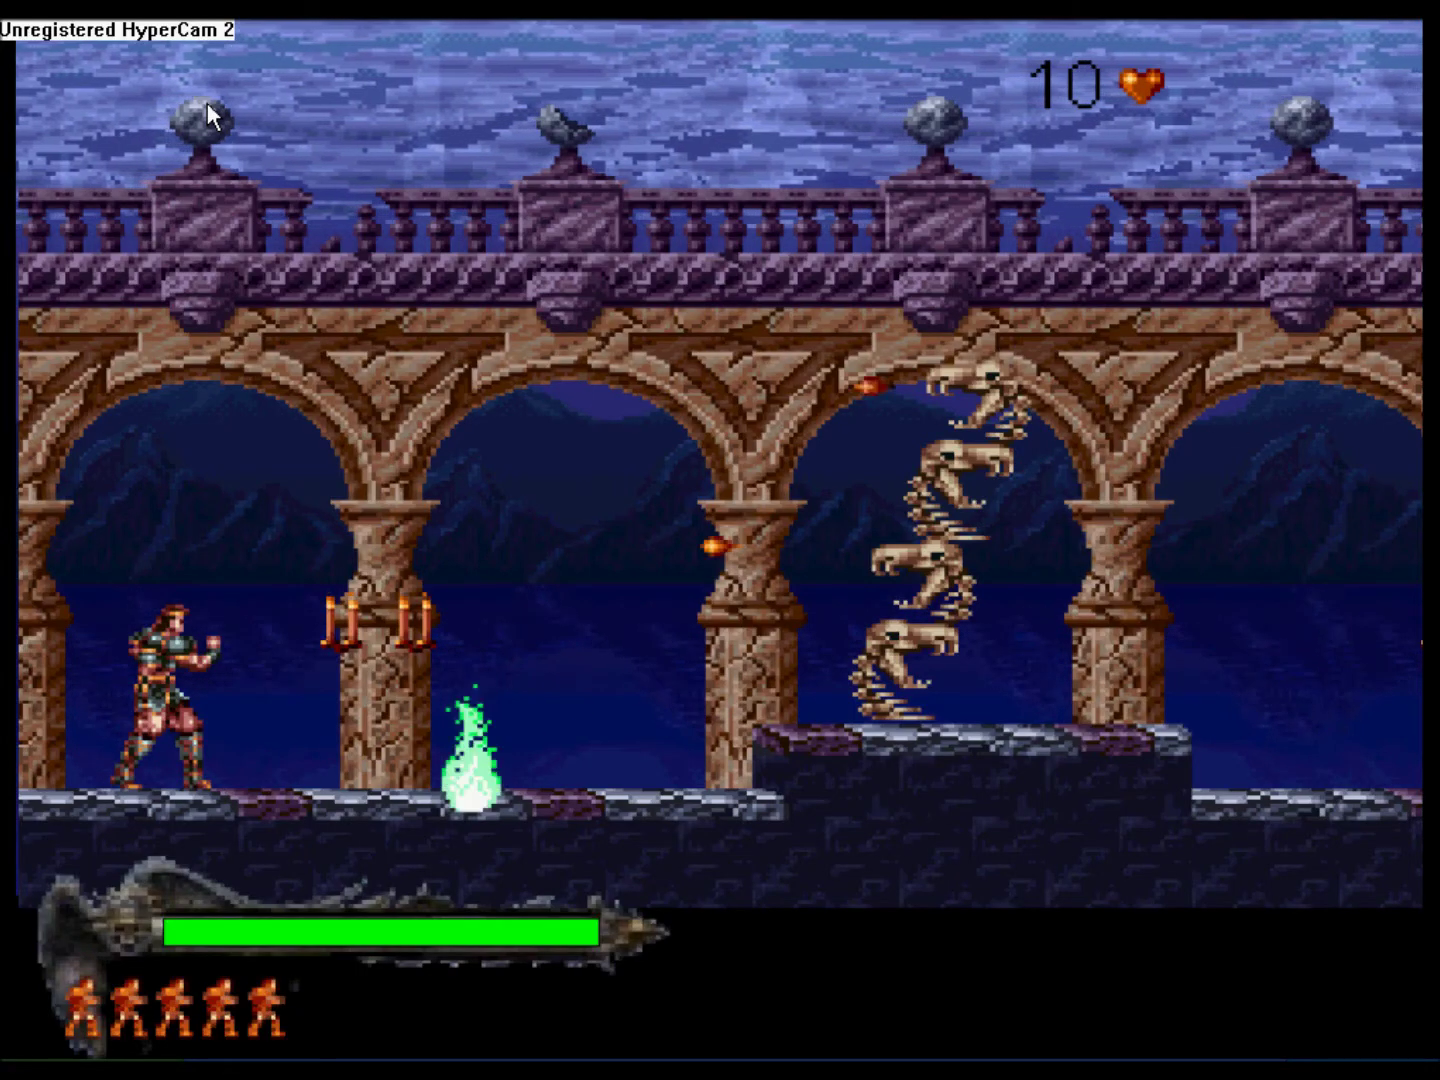
pyautogui.press('ctrl')
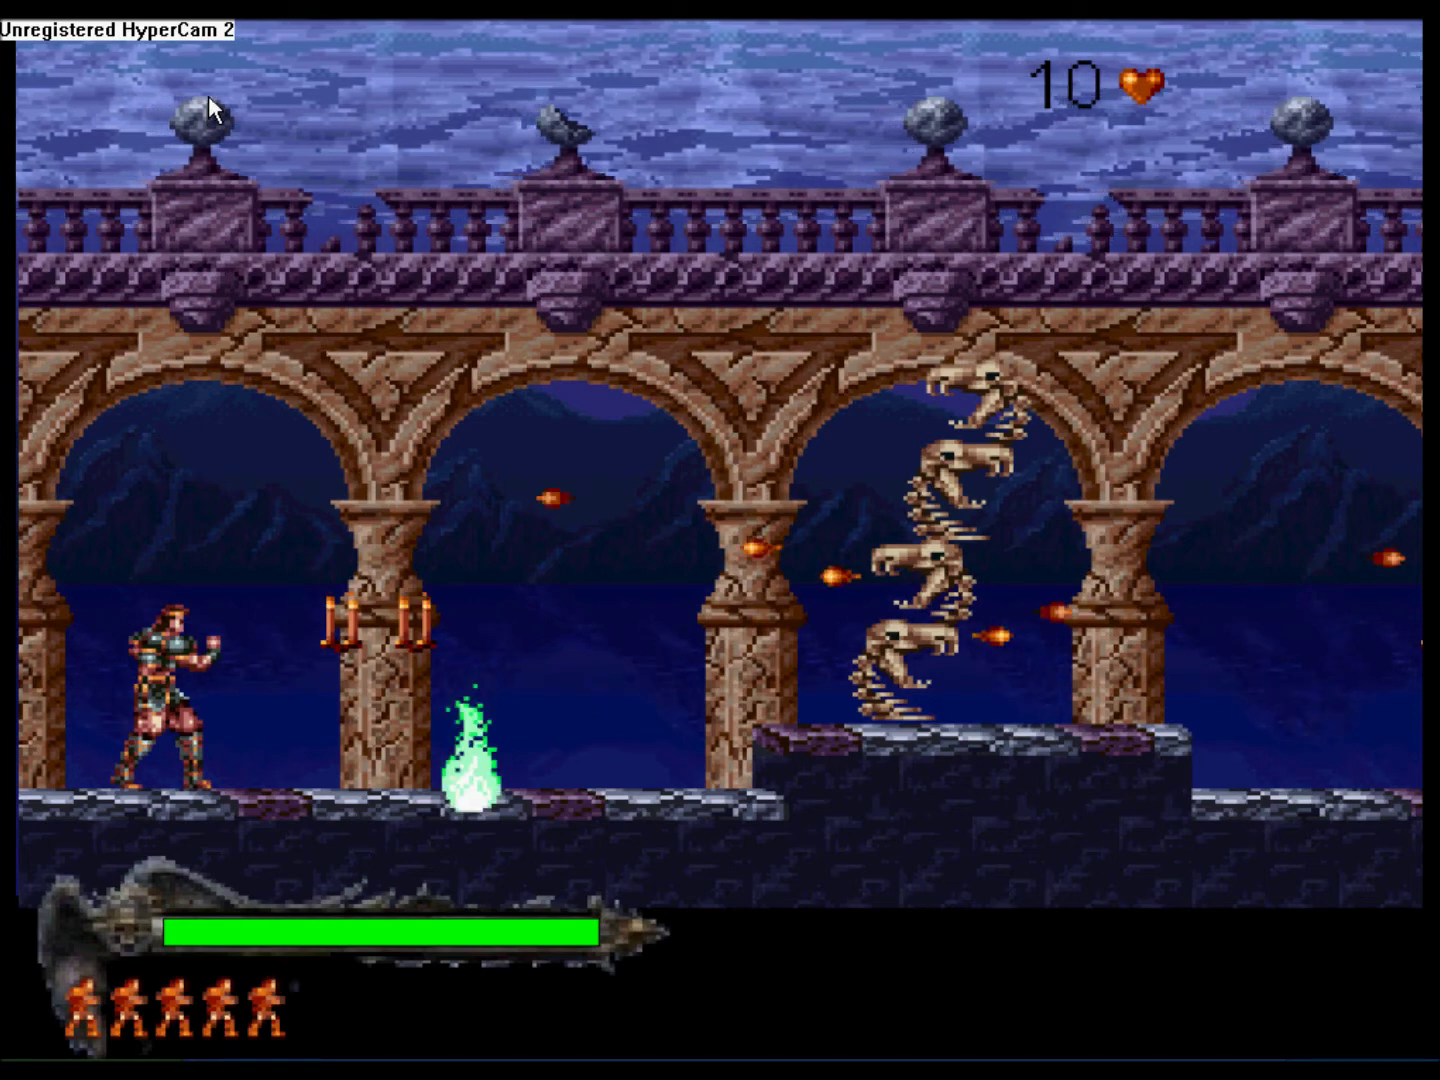
# - Test throwing bottles while moving toward the candles, turning around and jumping
pyautogui.press('Right')
pyautogui.press('ctrl')
pyautogui.press('ctrl')
pyautogui.press('Right')
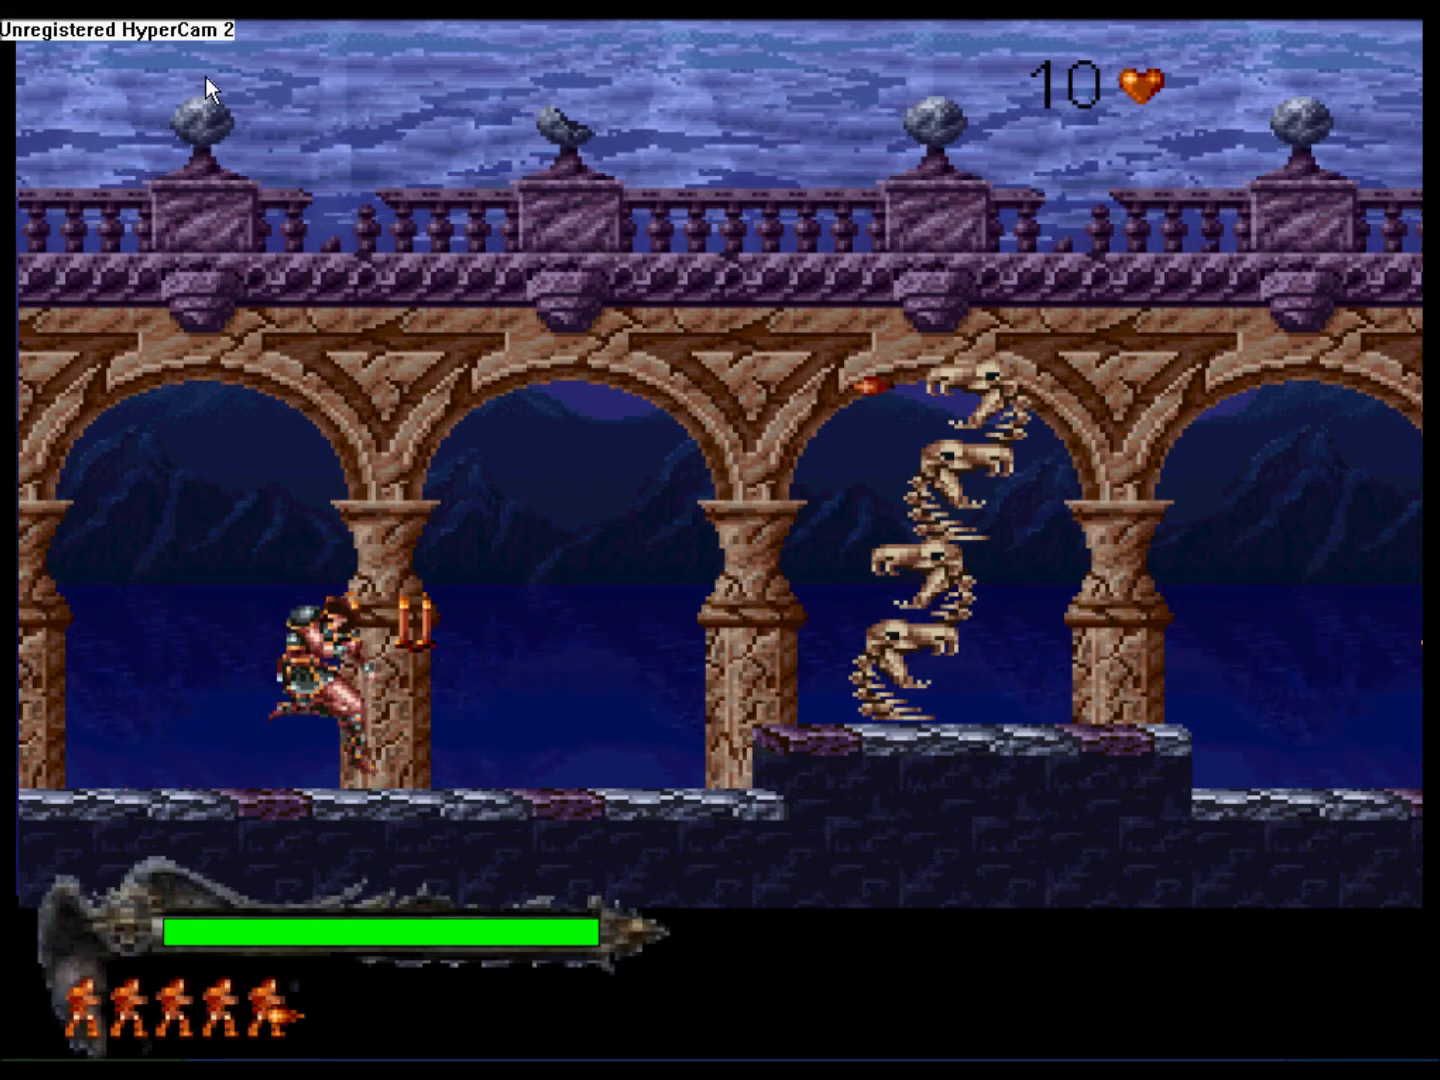
pyautogui.press('ctrl')
pyautogui.press('Left')
pyautogui.press('Right')
pyautogui.press('ctrl')
pyautogui.press('ctrl')
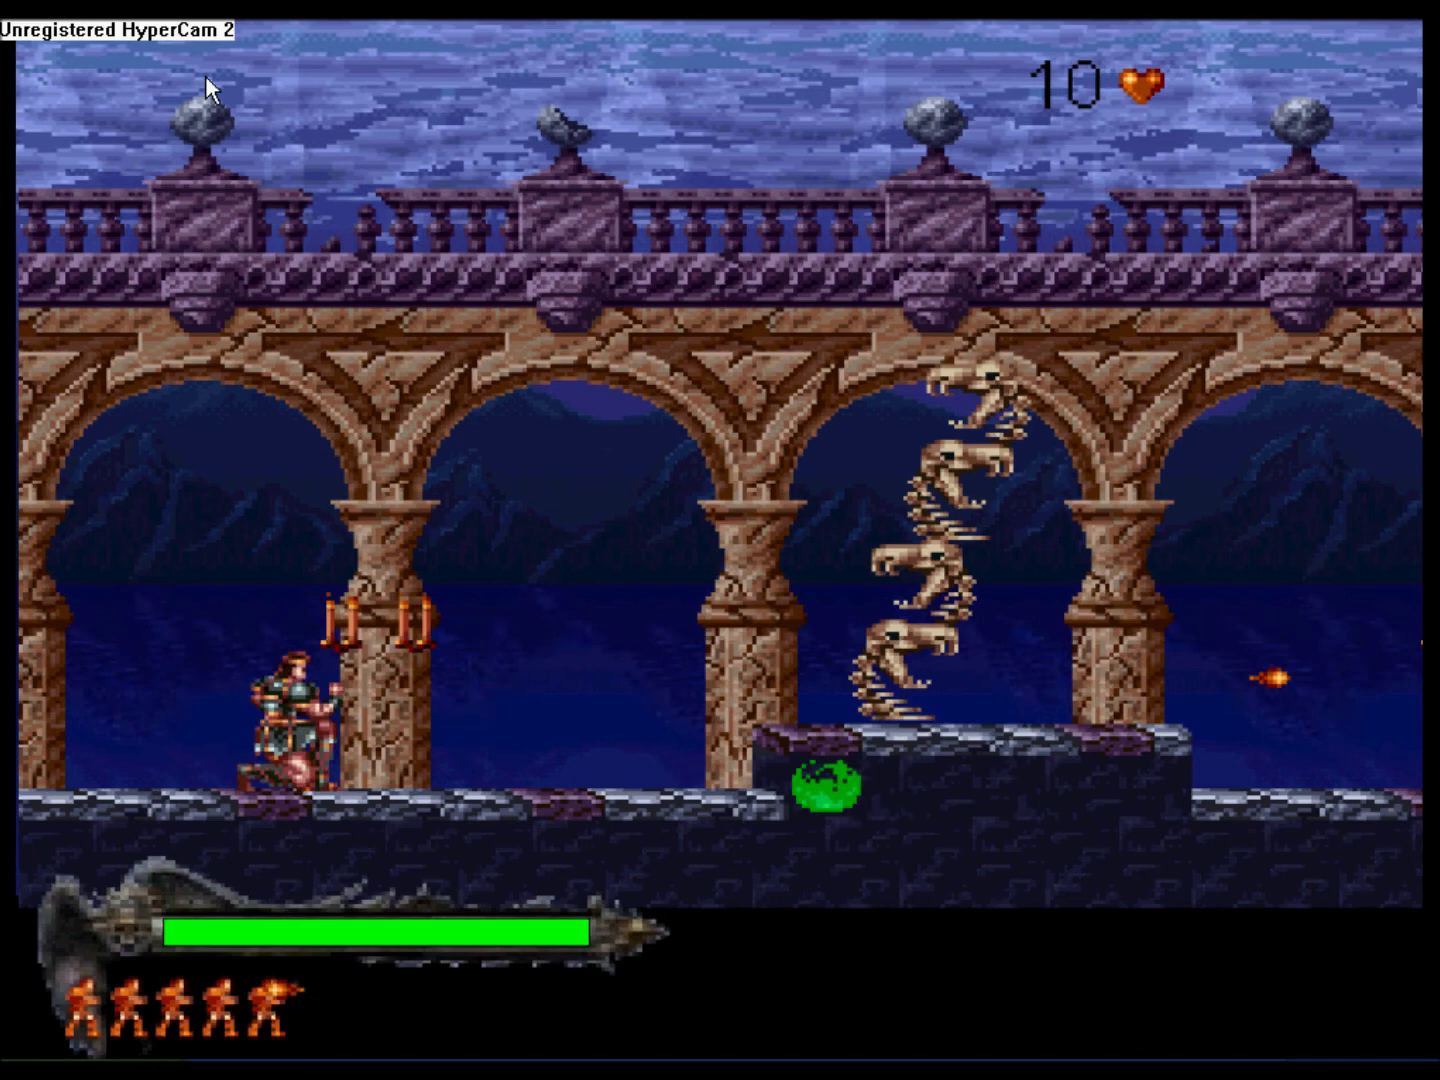
# - Crouch beside the candles and throw bottles, and keep throwing in quick succession while standing to test overlapping flames
pyautogui.press('Down')
pyautogui.press('ctrl')
pyautogui.press('shift')
pyautogui.press('ctrl')
pyautogui.press('shift')
pyautogui.press('ctrl')
pyautogui.press('shift')
pyautogui.press('ctrl')
pyautogui.press('shift')
pyautogui.press('ctrl')
pyautogui.press('ctrl')
pyautogui.press('ctrl')
pyautogui.press('ctrl')
pyautogui.press('ctrl')
pyautogui.press('ctrl')
pyautogui.press('ctrl')
pyautogui.press('ctrl')
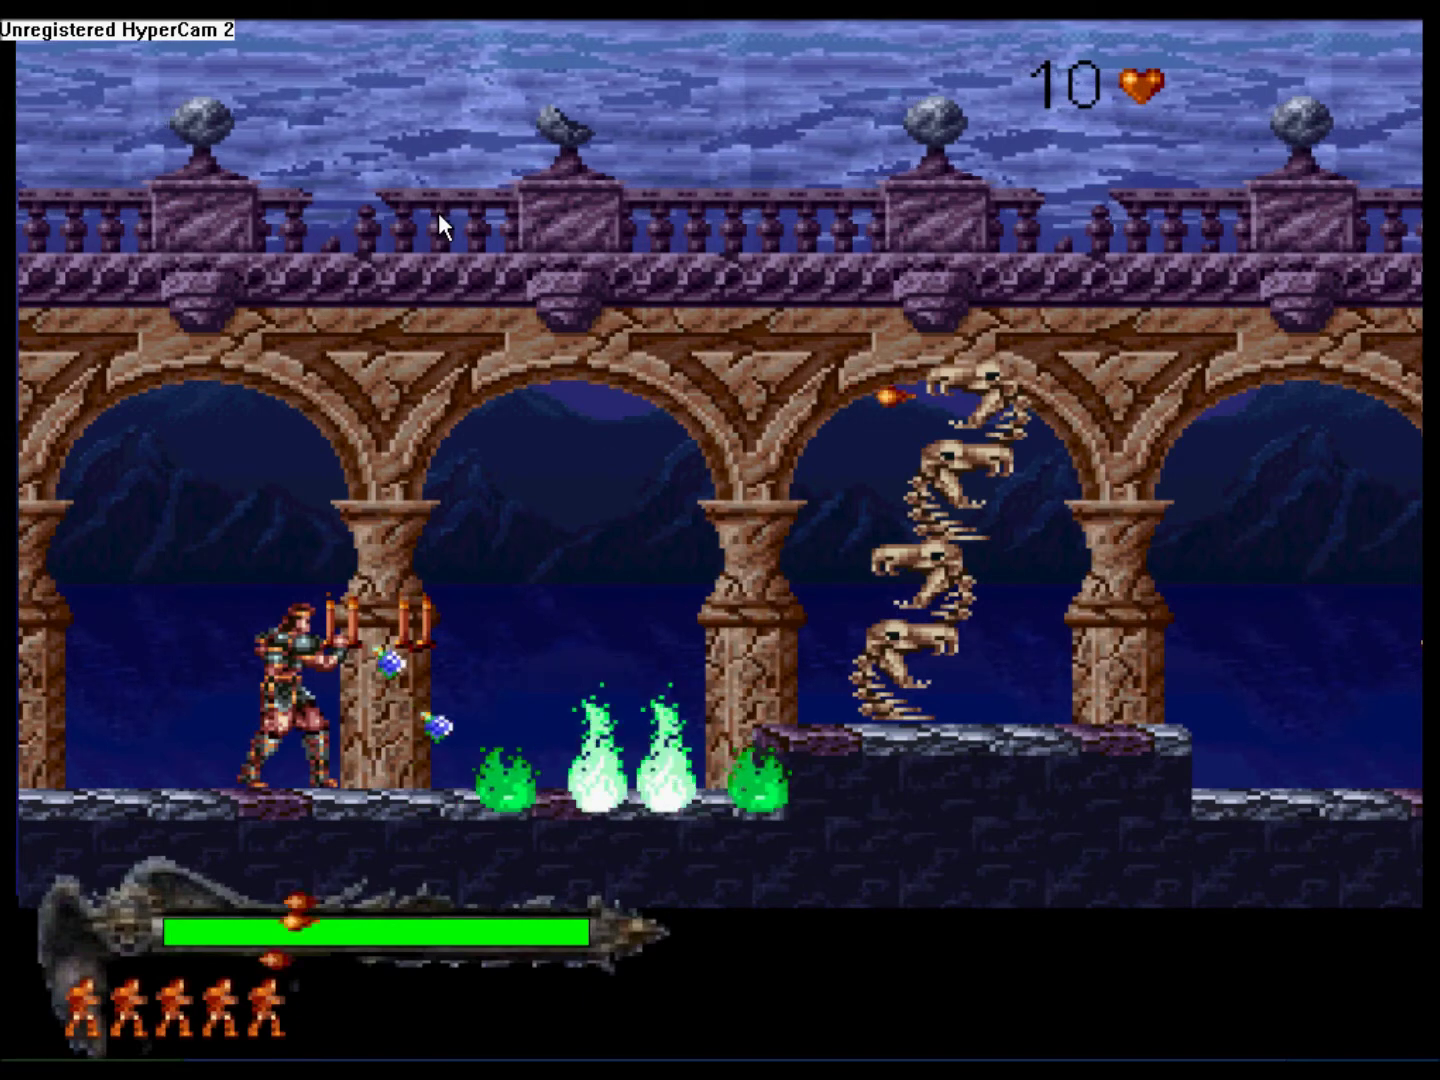
# - Throw another rapid series of bottles toward the skeleton stack's ledge to check the flames against the raised block
pyautogui.press('shift')
pyautogui.press('ctrl')
pyautogui.press('ctrl')
pyautogui.press('shift')
pyautogui.press('ctrl')
pyautogui.press('ctrl')
pyautogui.press('ctrl')
pyautogui.press('ctrl')
pyautogui.press('shift')
pyautogui.press('ctrl')
pyautogui.press('ctrl')
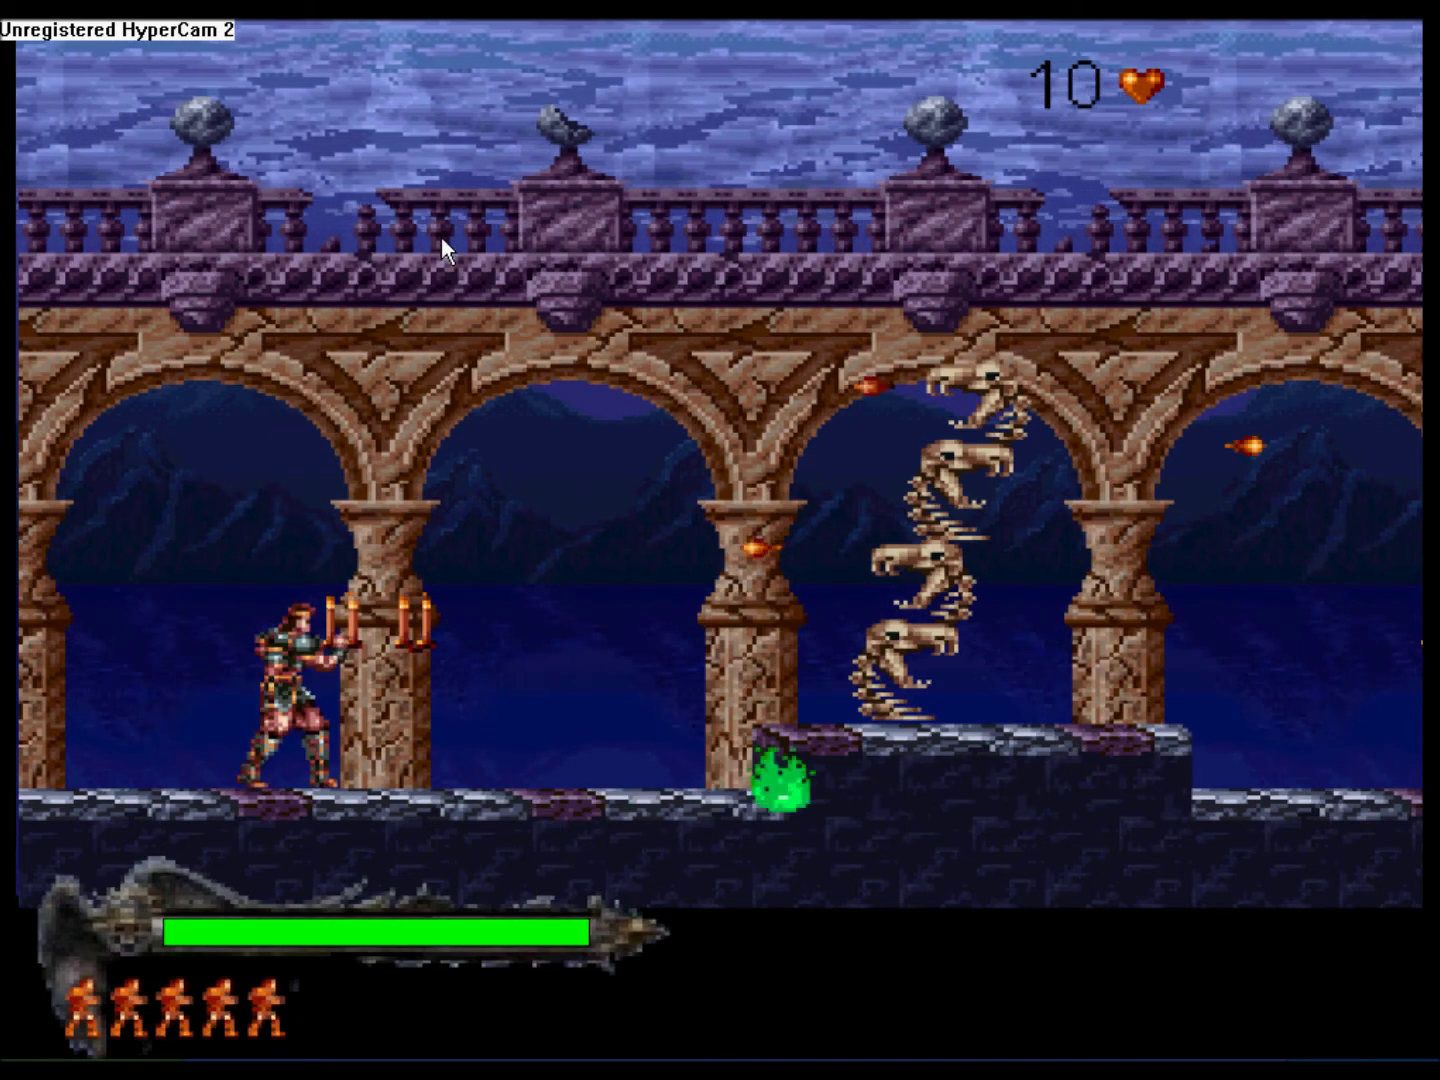
# - End the test run and save and close the holy_water_bottle and simon_belmont object properties
pyautogui.press('Escape')
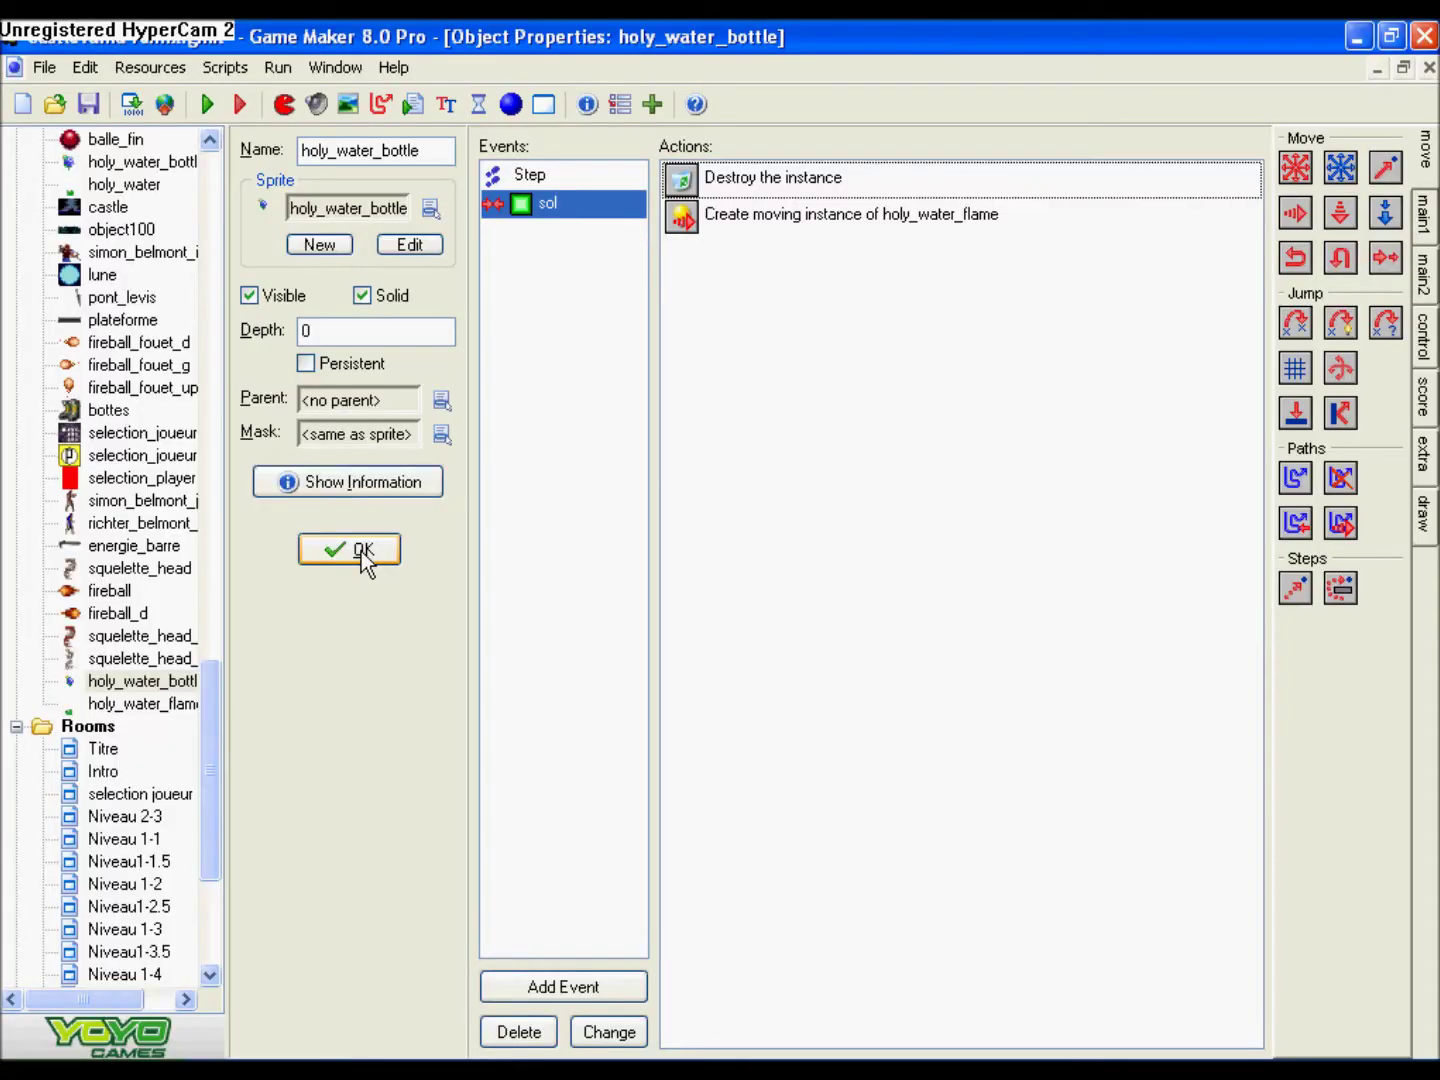
pyautogui.click(362, 553)
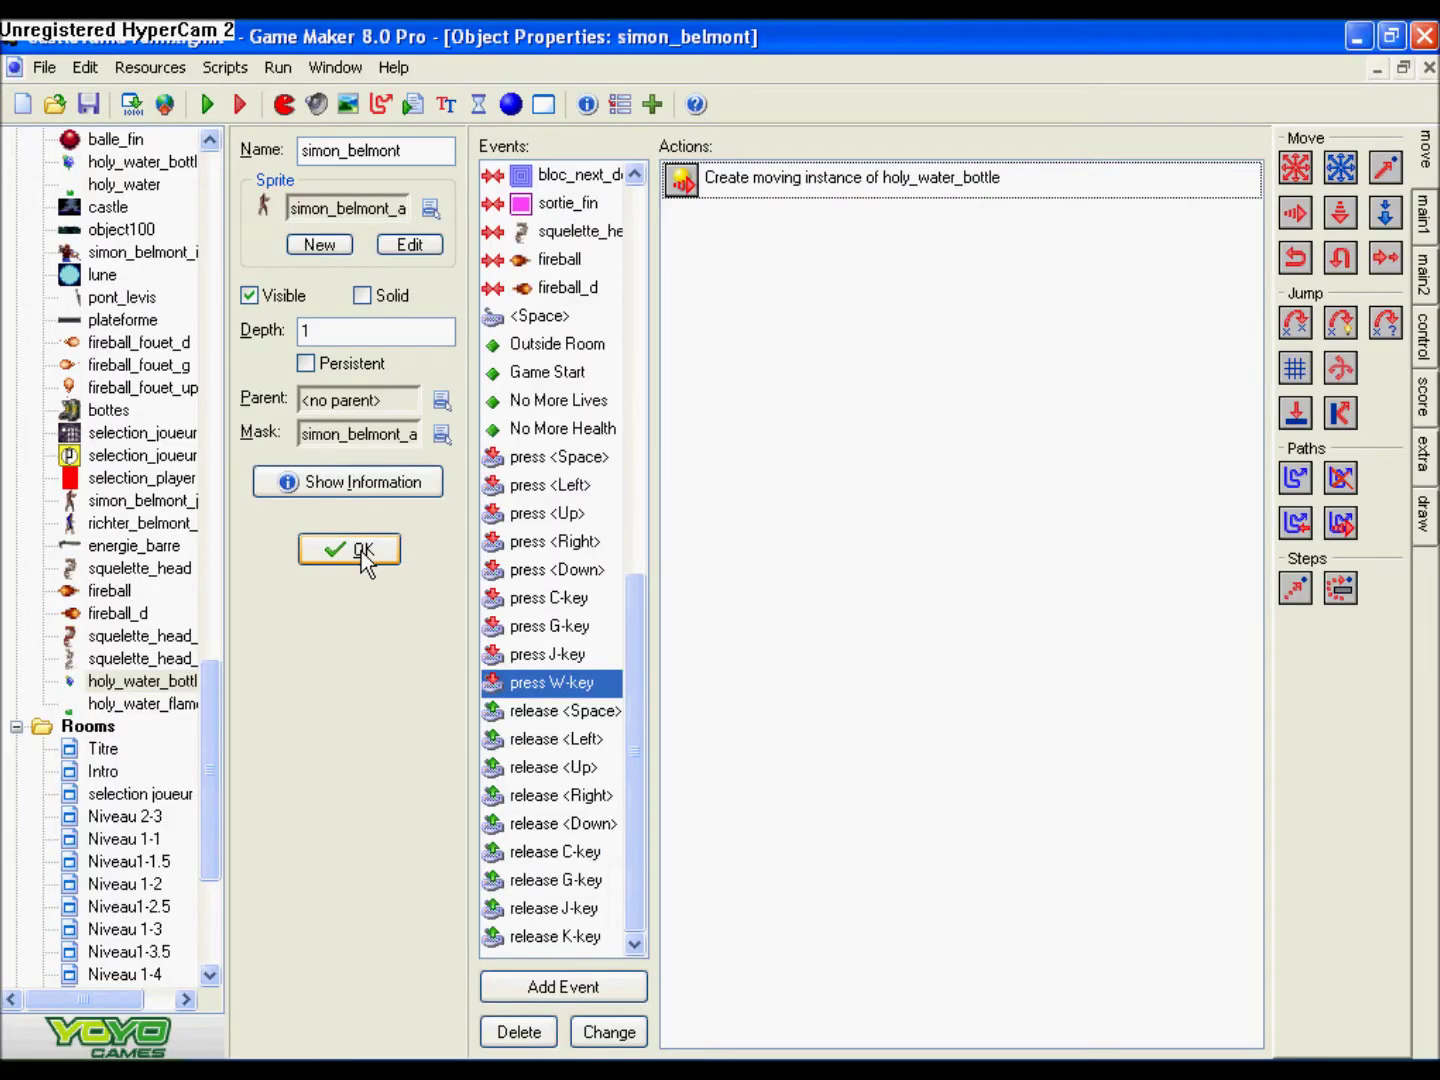
pyautogui.click(362, 552)
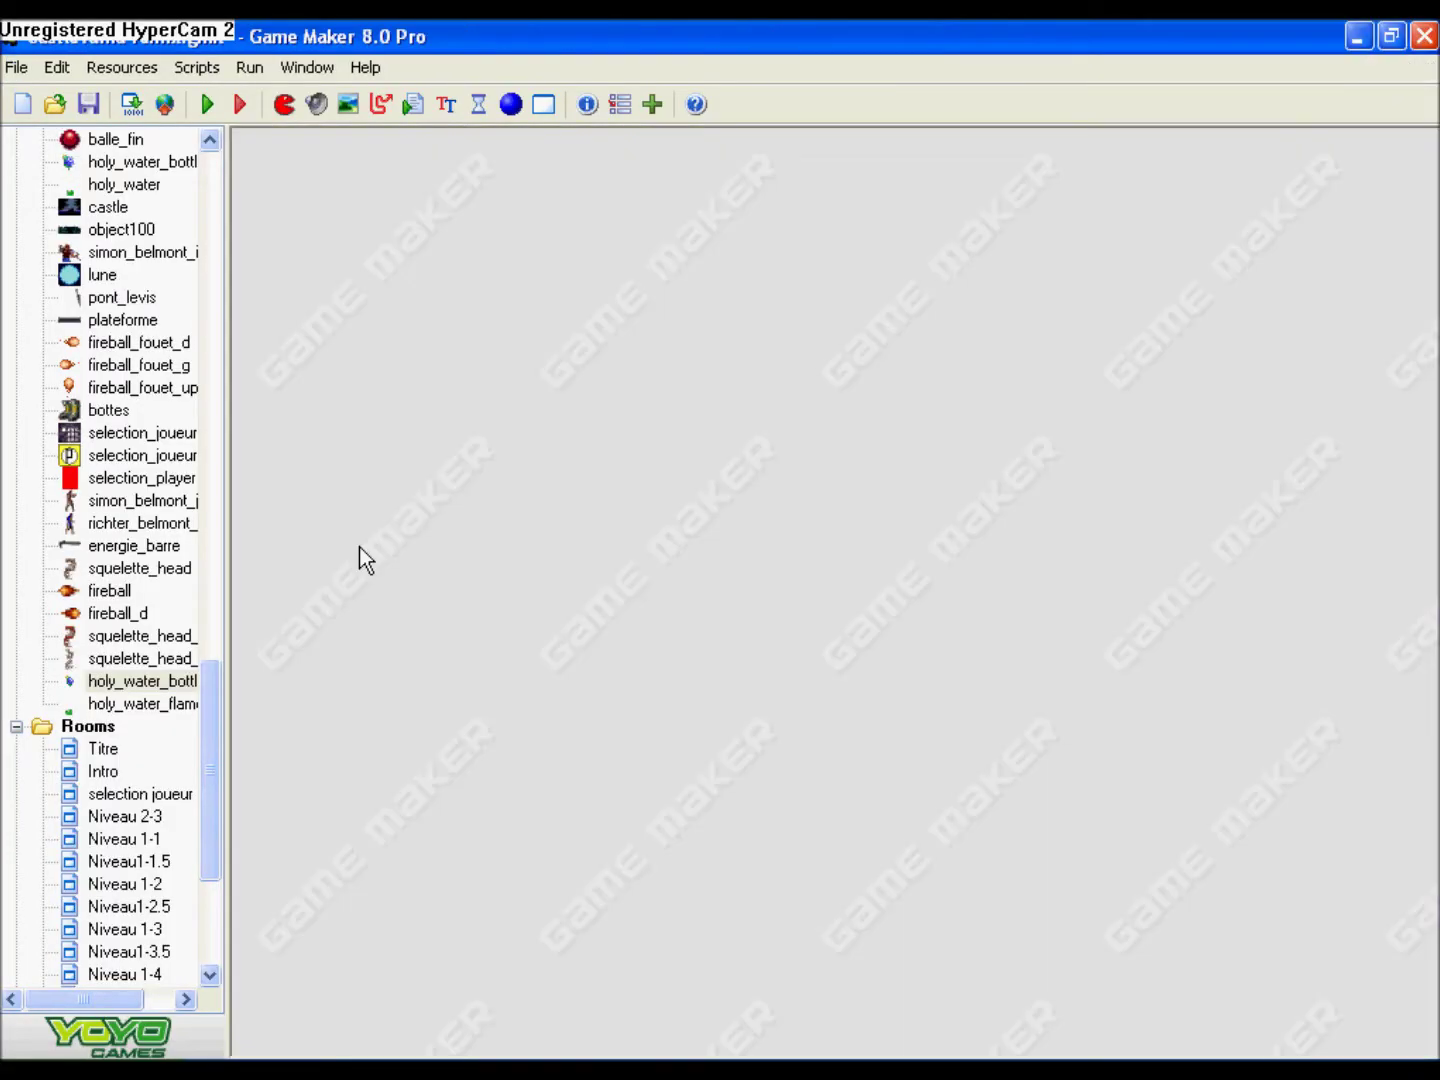
# - Create a new sprite named holy_water_logo
pyautogui.click(284, 104)
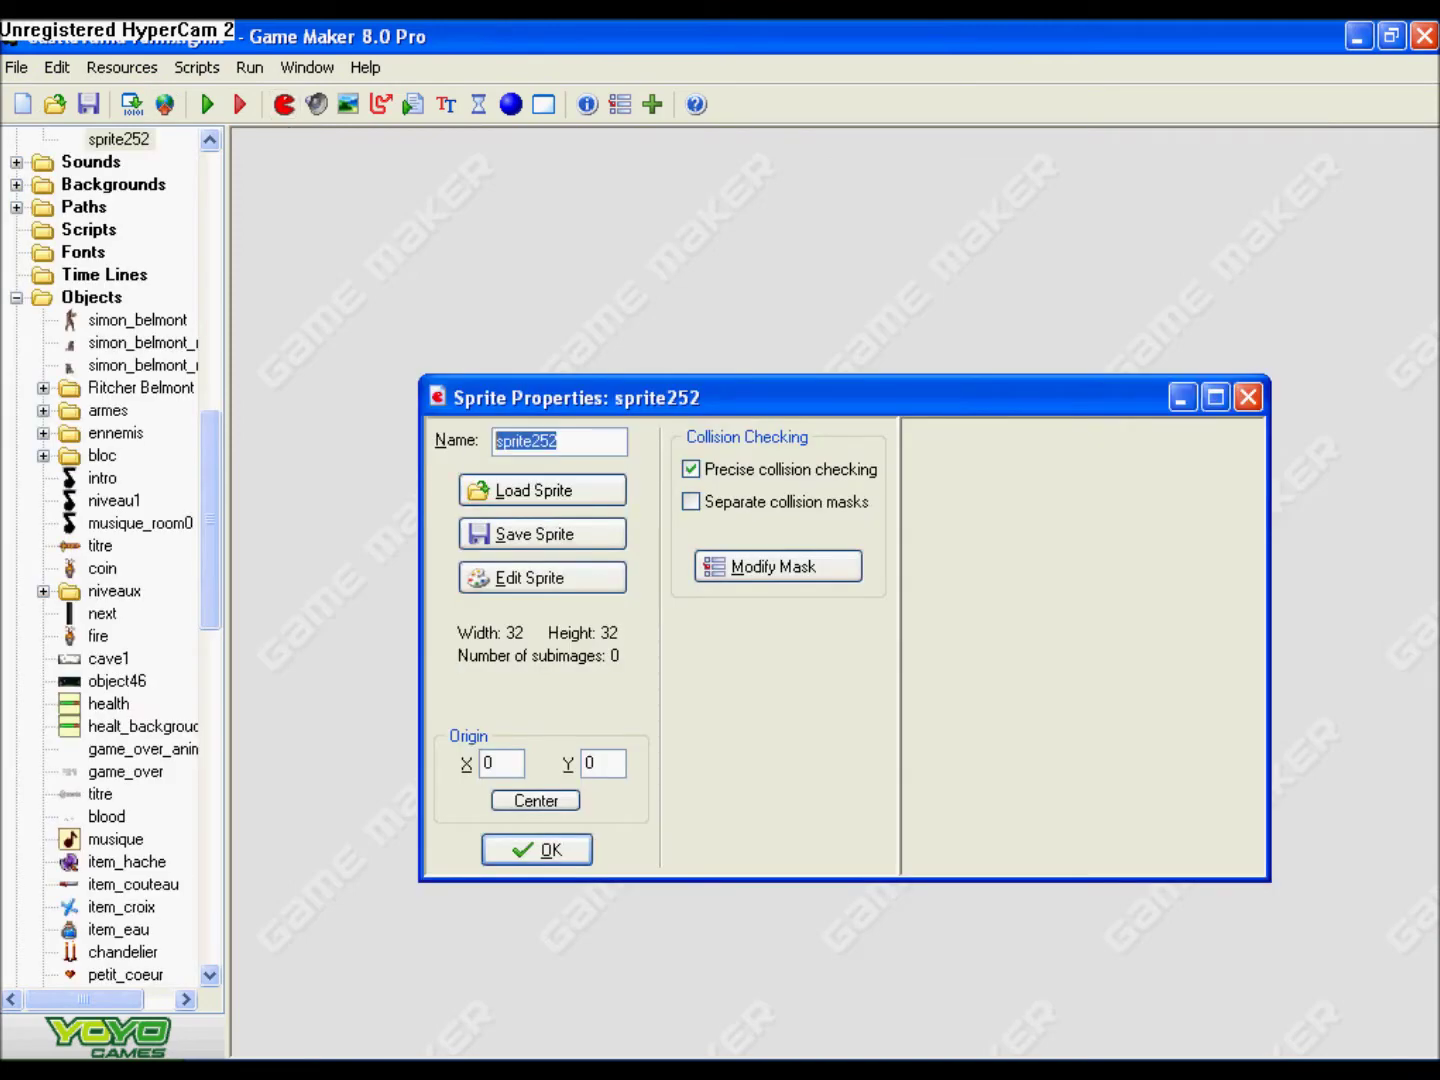
pyautogui.write('ea')
pyautogui.press('BackSpace')
pyautogui.press('BackSpace')
pyautogui.write('holy')
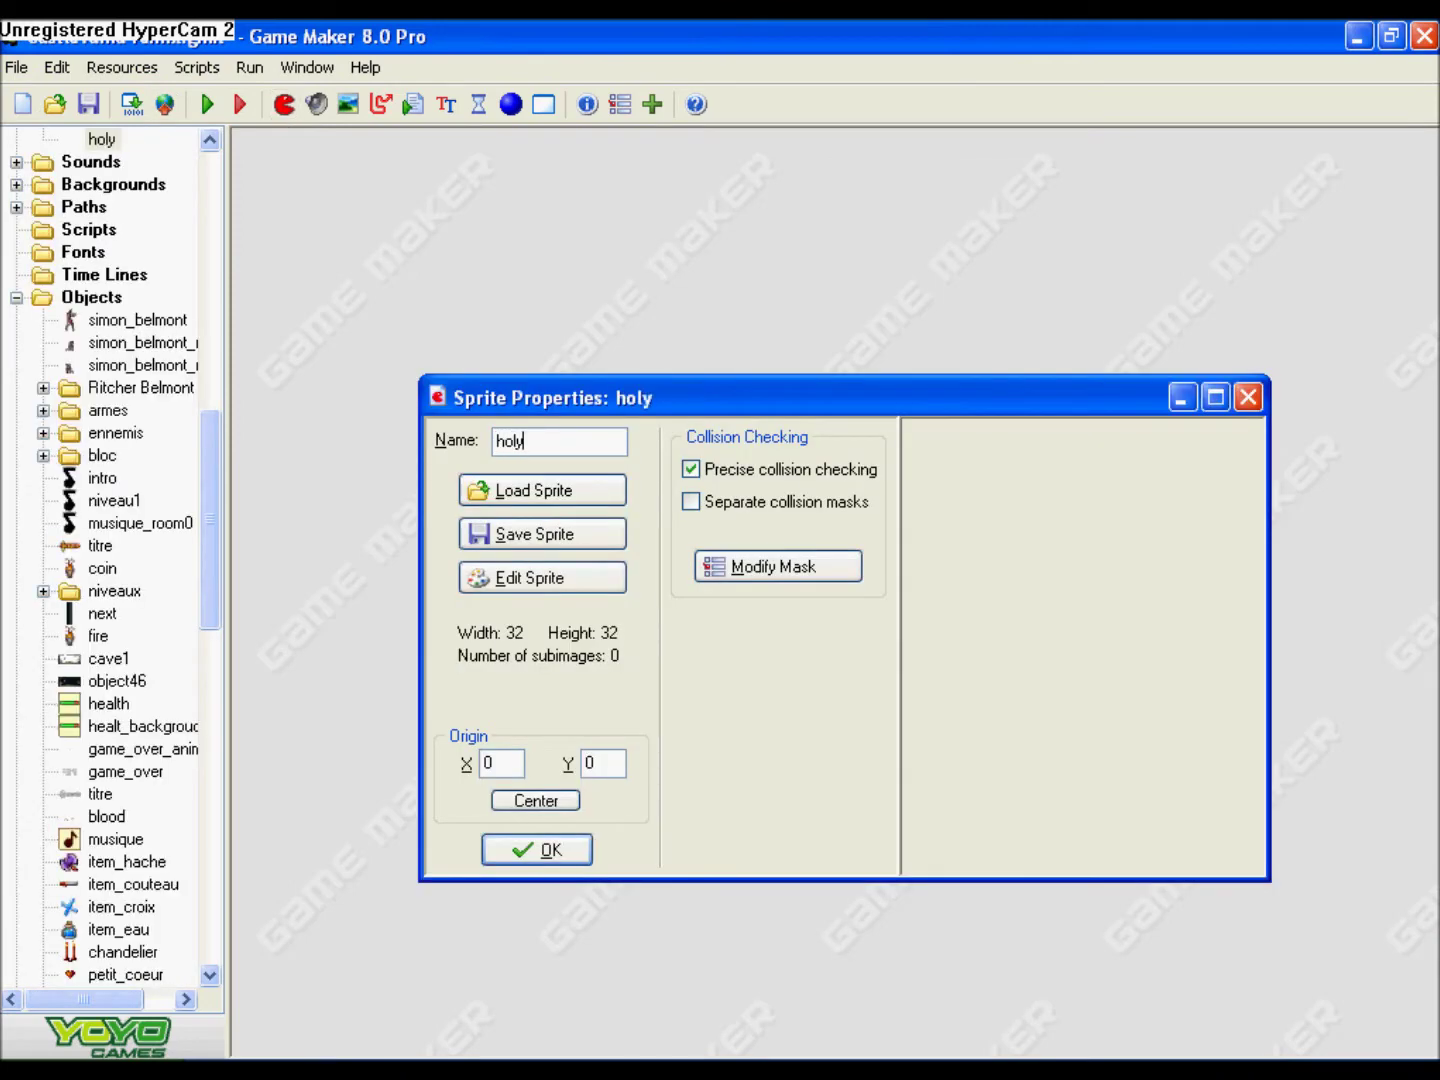
pyautogui.write('_water_logo')
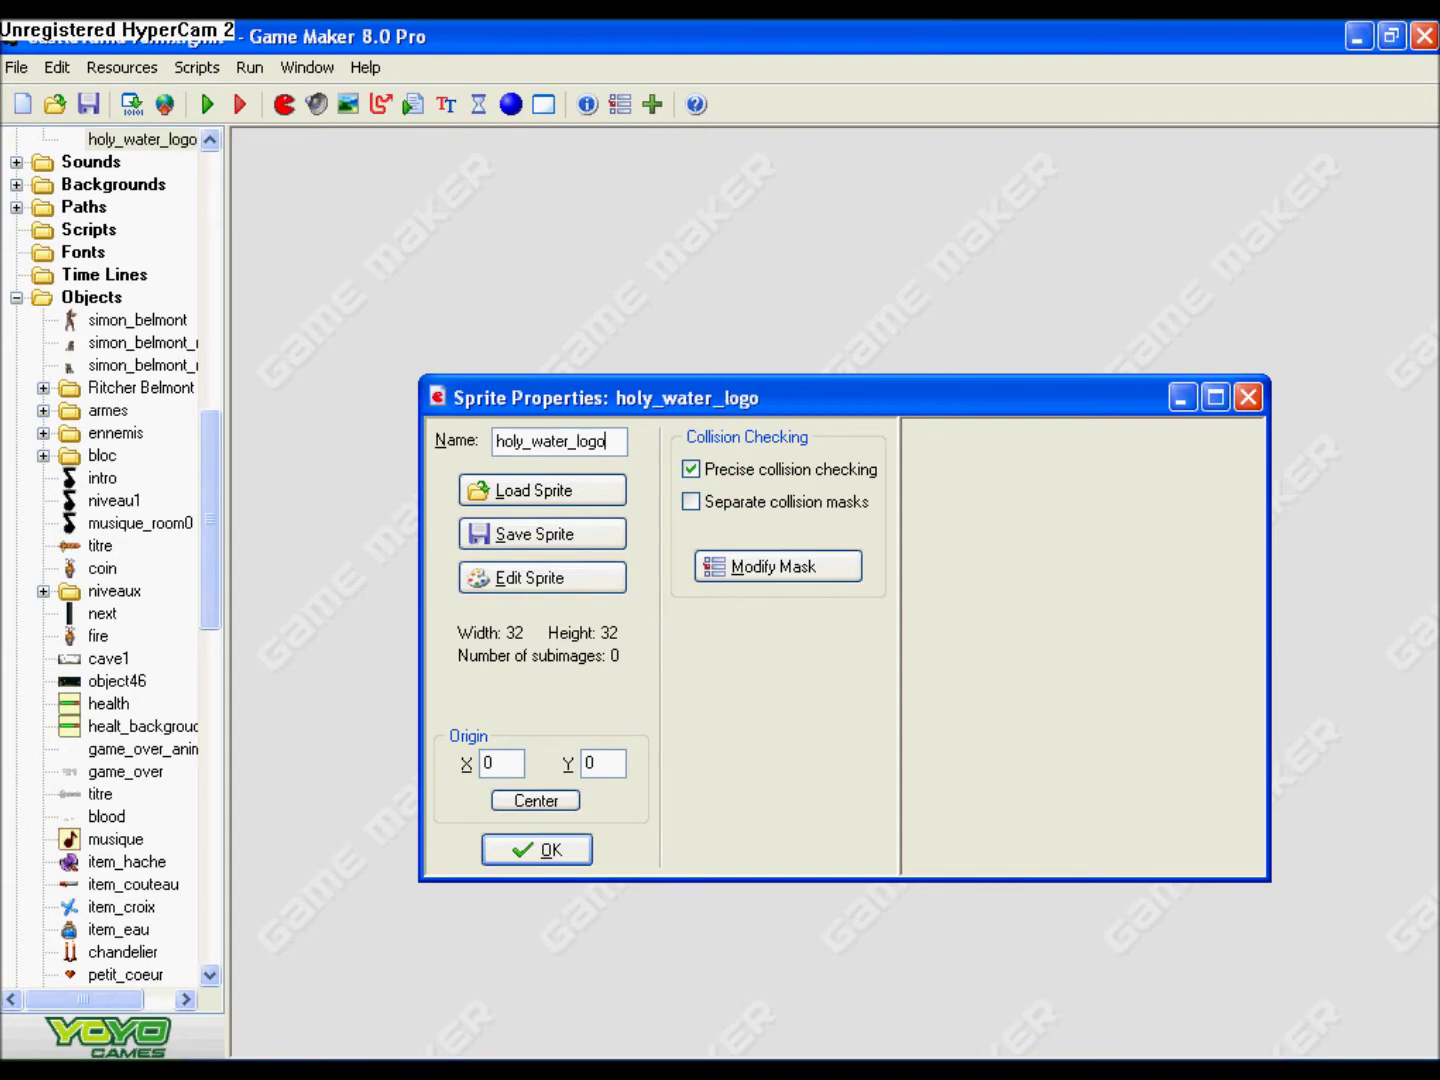
pyautogui.press('BackSpace')
pyautogui.press('BackSpace')
pyautogui.press('BackSpace')
pyautogui.press('BackSpace')
pyautogui.write('logo')
# - Import the Holy Water bottle icon from the Richter Belmont sprite sheet into holy_water_logo as a single 18 x 18 image
pyautogui.click(561, 581)
pyautogui.click(270, 128)
pyautogui.click(281, 289)
pyautogui.click(1003, 704)
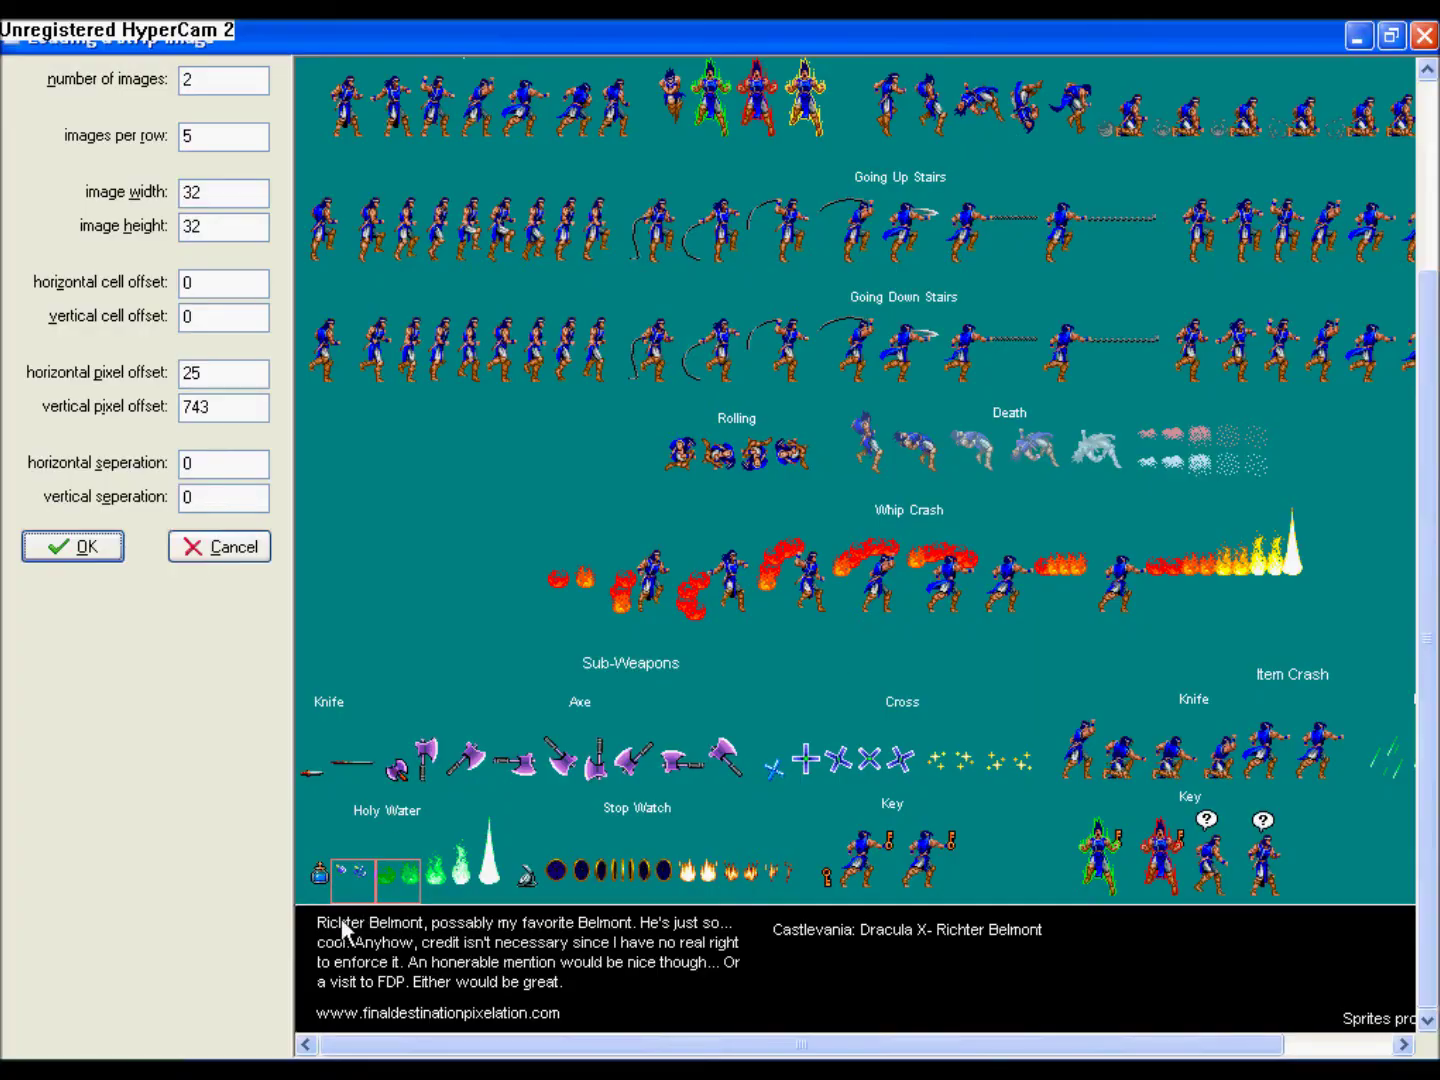
pyautogui.click(314, 862)
pyautogui.doubleClick(248, 77)
pyautogui.write('11616')
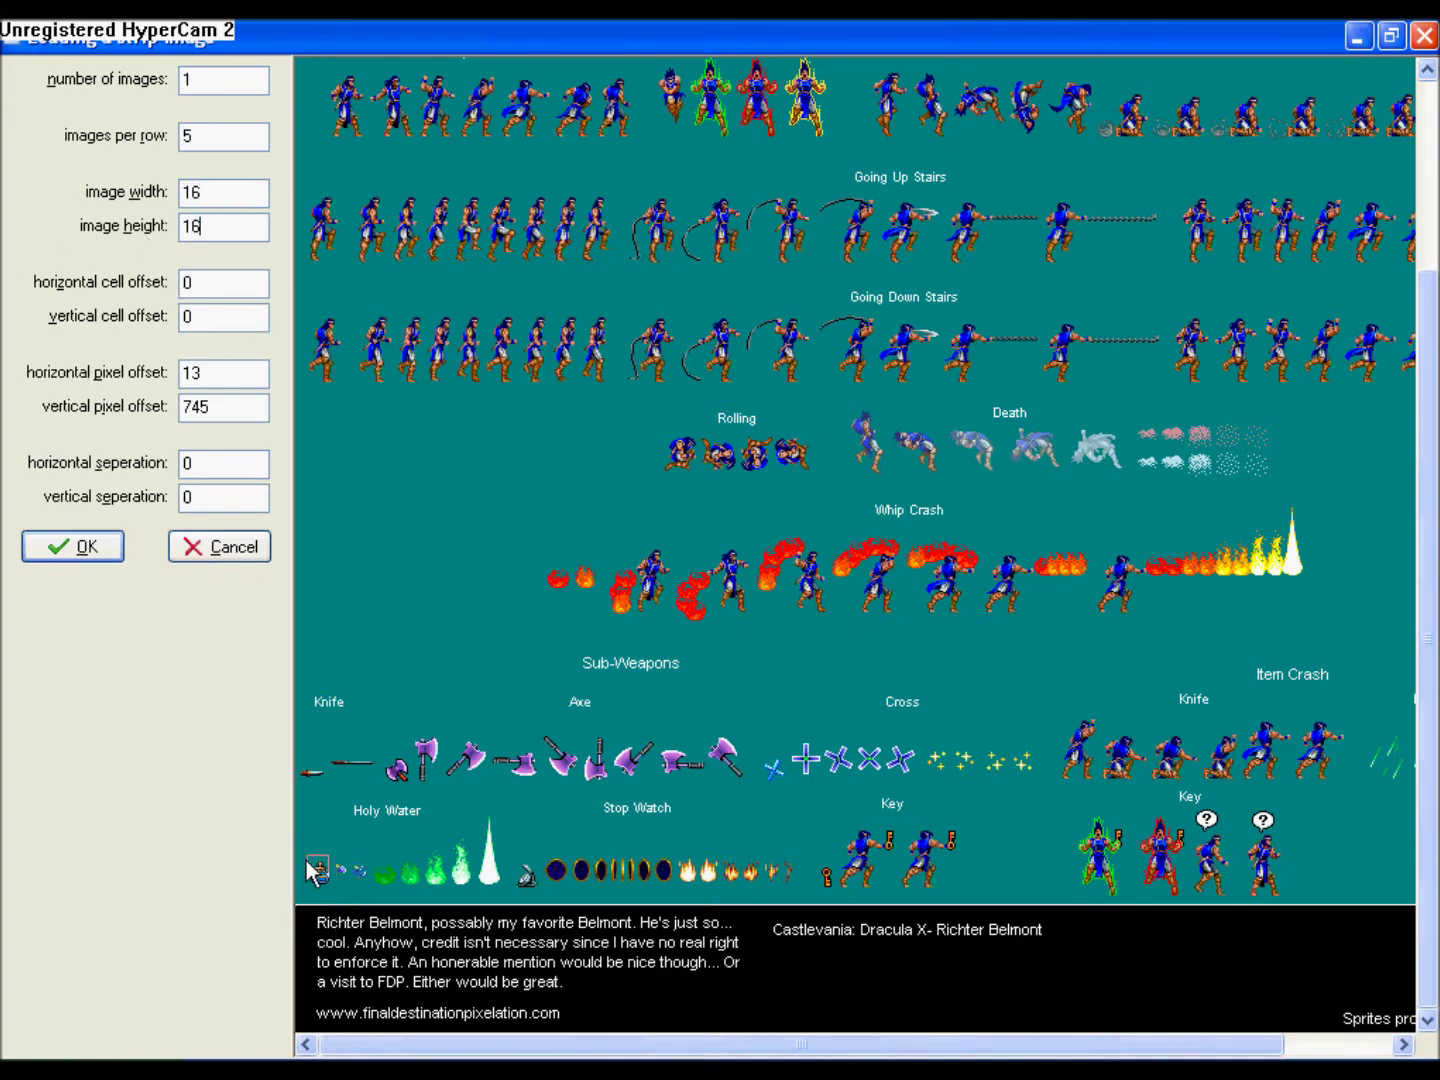
pyautogui.moveTo(306, 859); pyautogui.dragTo(308, 861)
pyautogui.write('1')
pyautogui.click(52, 546)
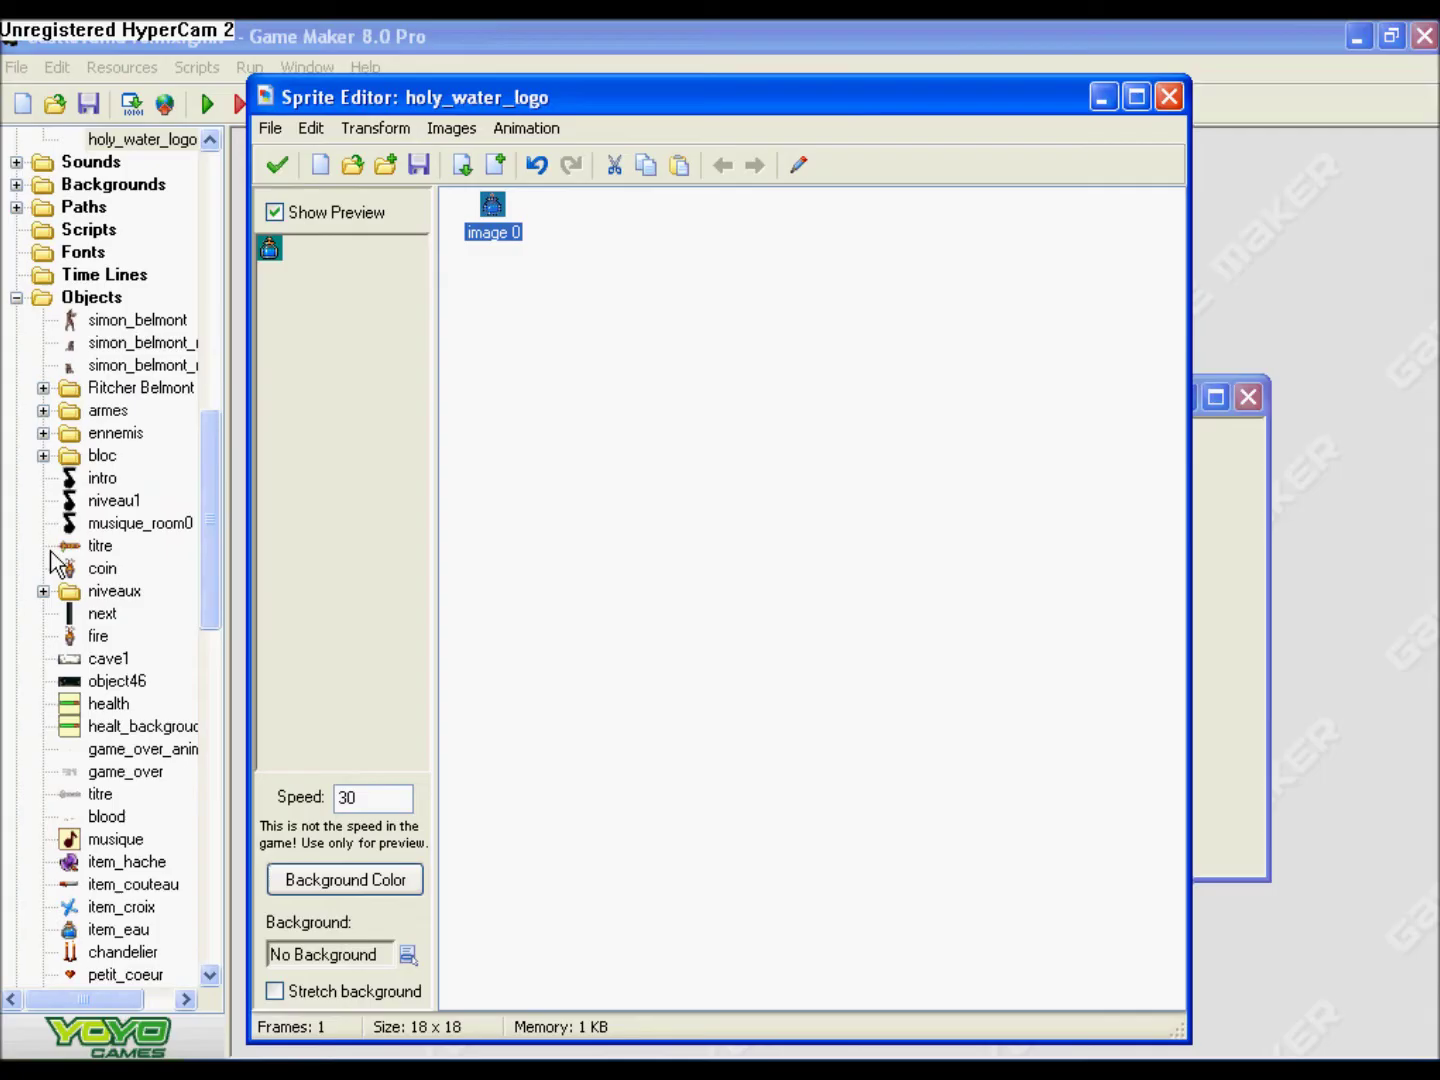
# - Erase the background colour from the holy_water_logo image and save the sprite
pyautogui.click(446, 128)
pyautogui.click(491, 395)
pyautogui.click(503, 841)
pyautogui.click(279, 167)
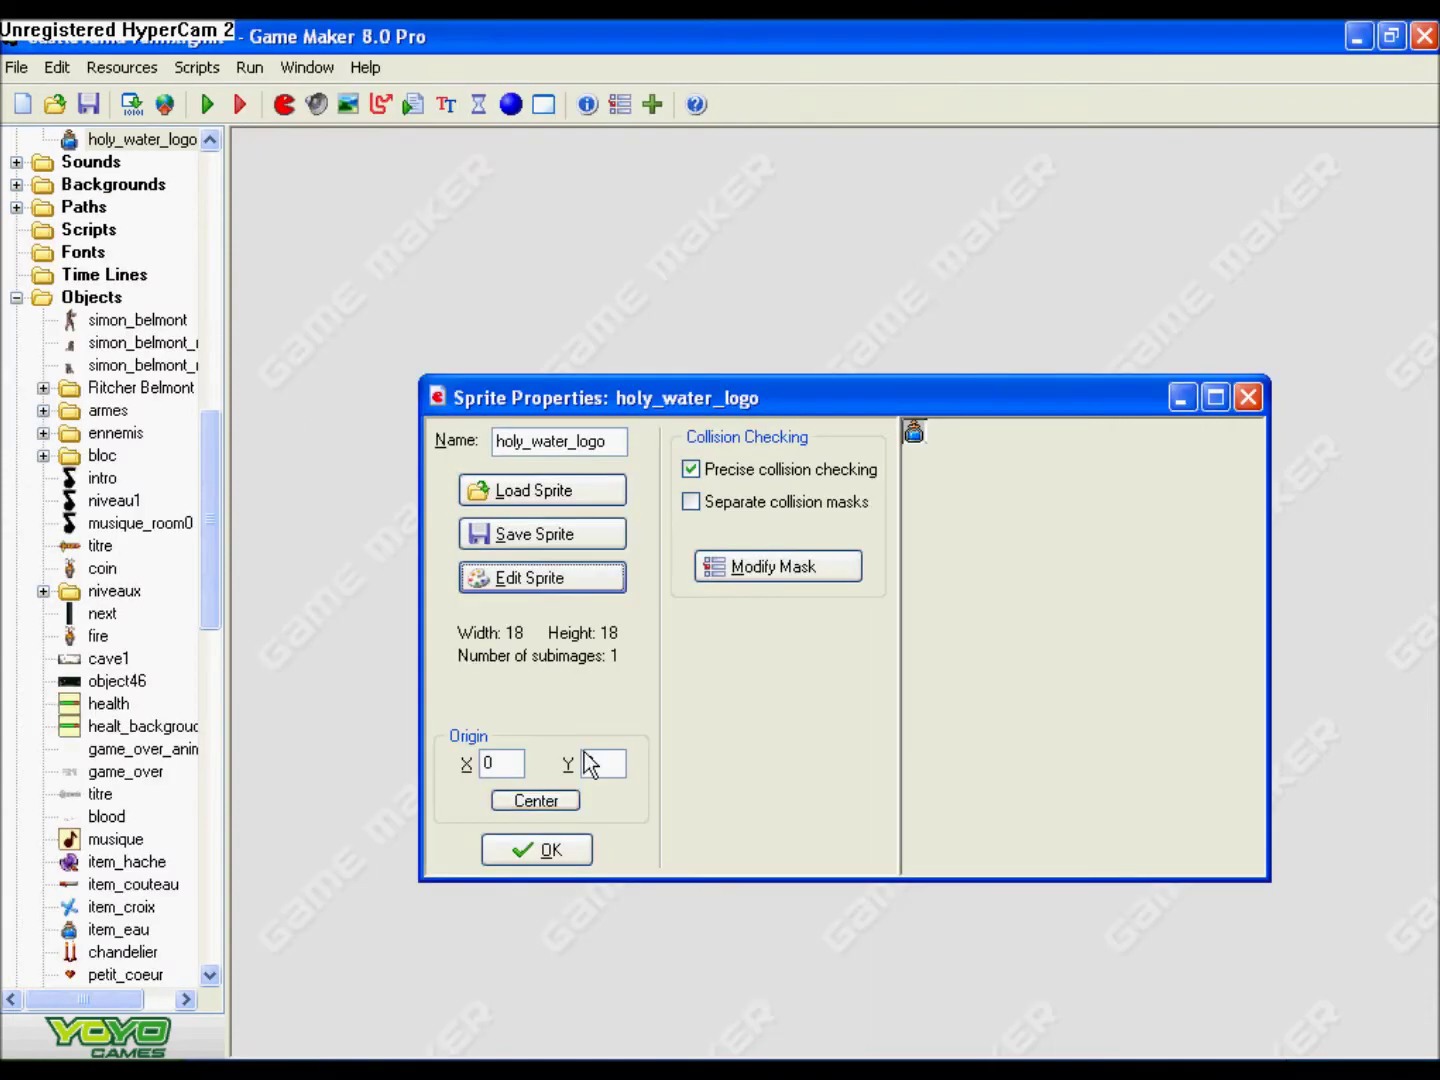
pyautogui.click(545, 856)
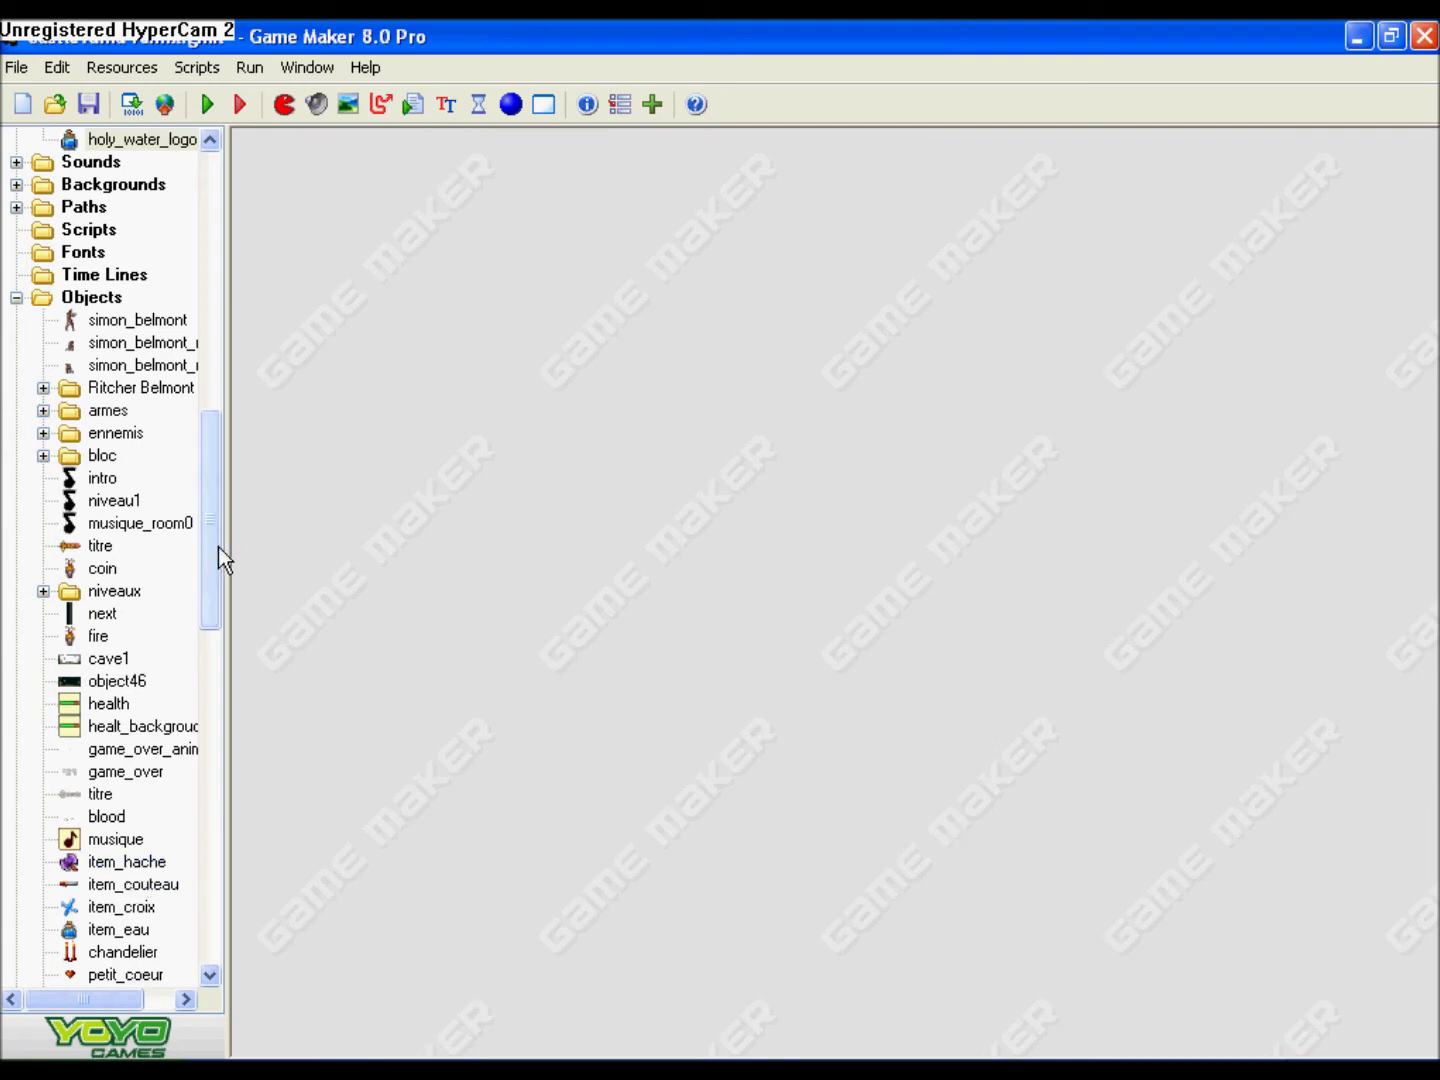
# - Create a new object named holy_water_logo that uses the holy_water_logo sprite
pyautogui.moveTo(219, 550); pyautogui.dragTo(211, 606)
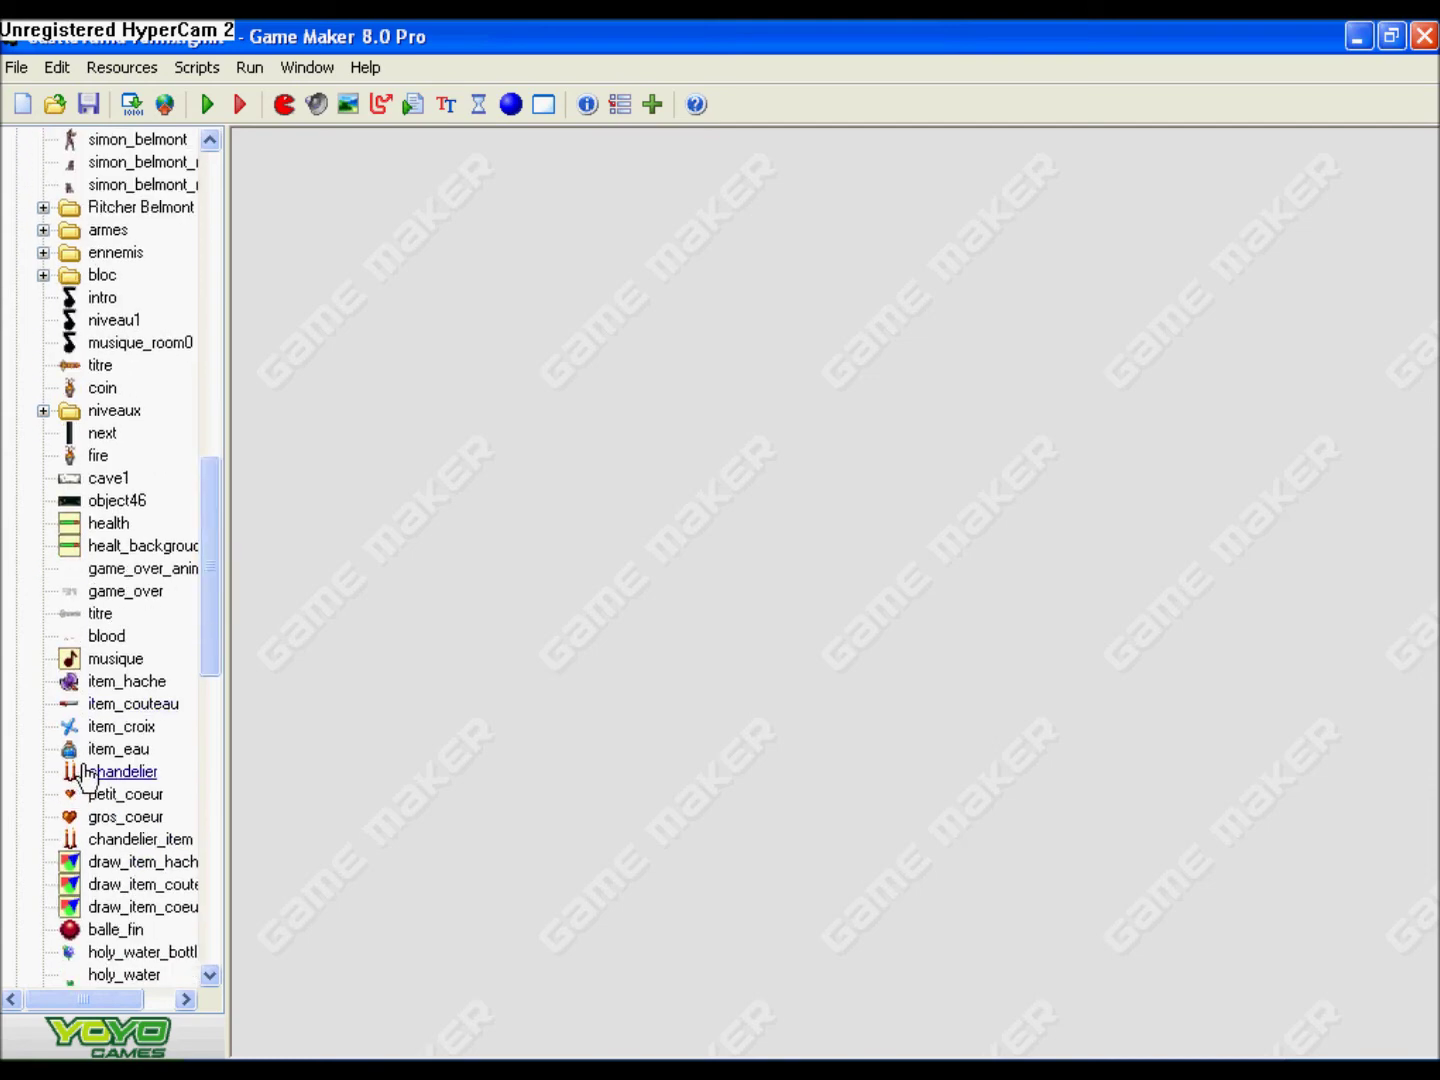
pyautogui.moveTo(214, 631); pyautogui.dragTo(273, 803)
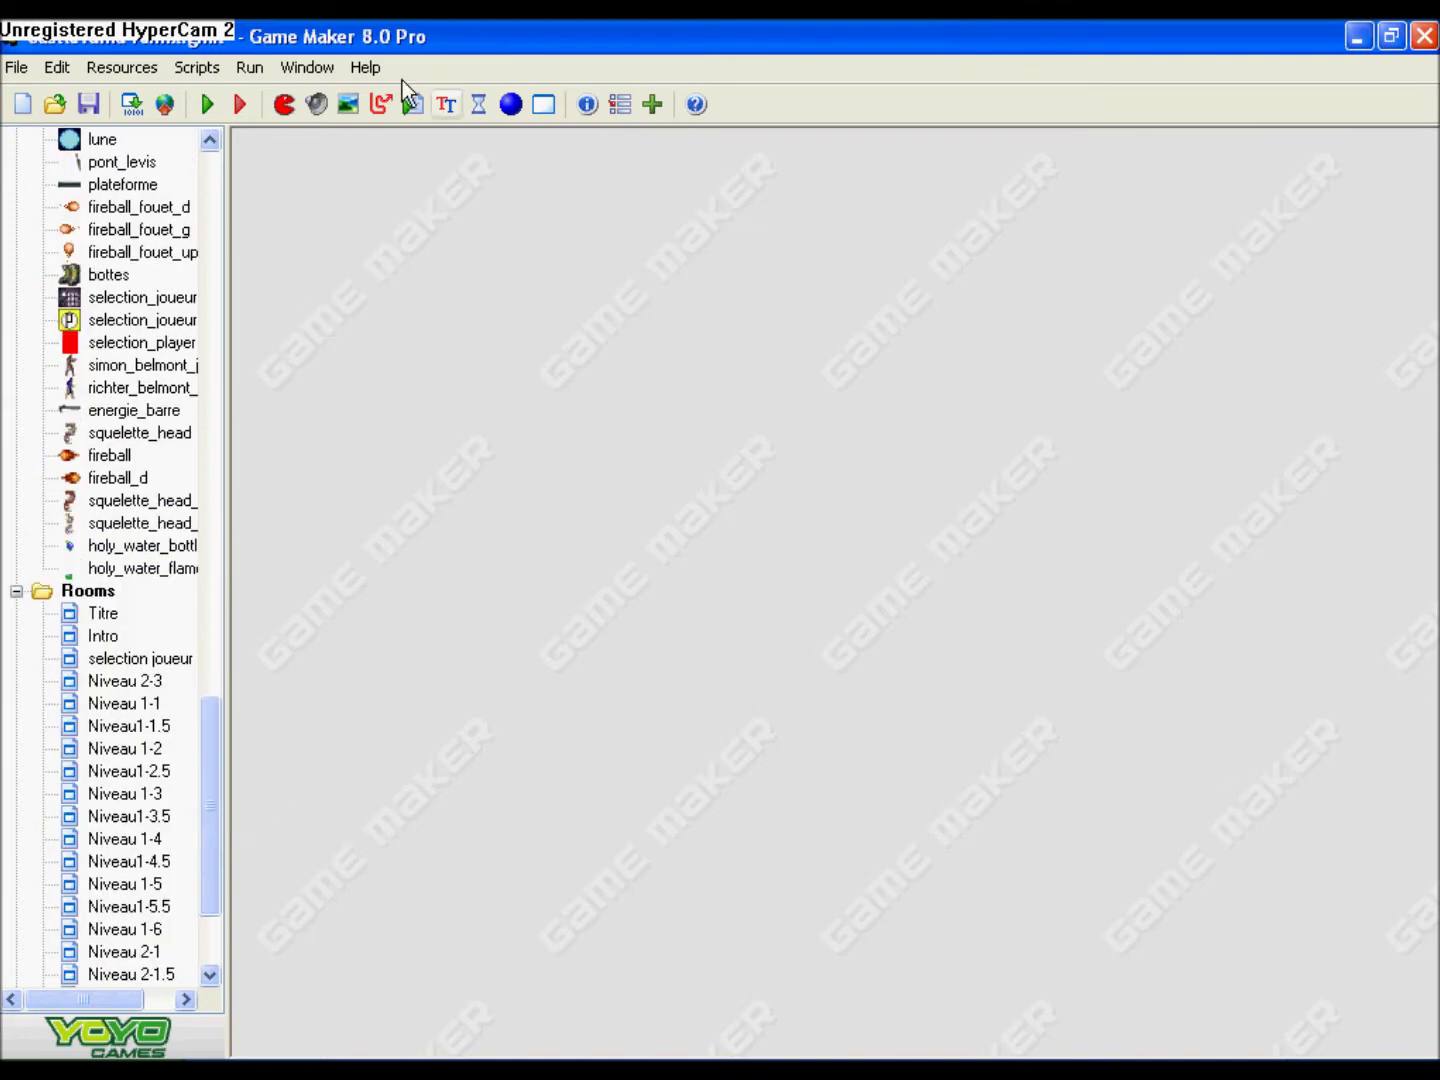
pyautogui.click(511, 104)
pyautogui.click(648, 541)
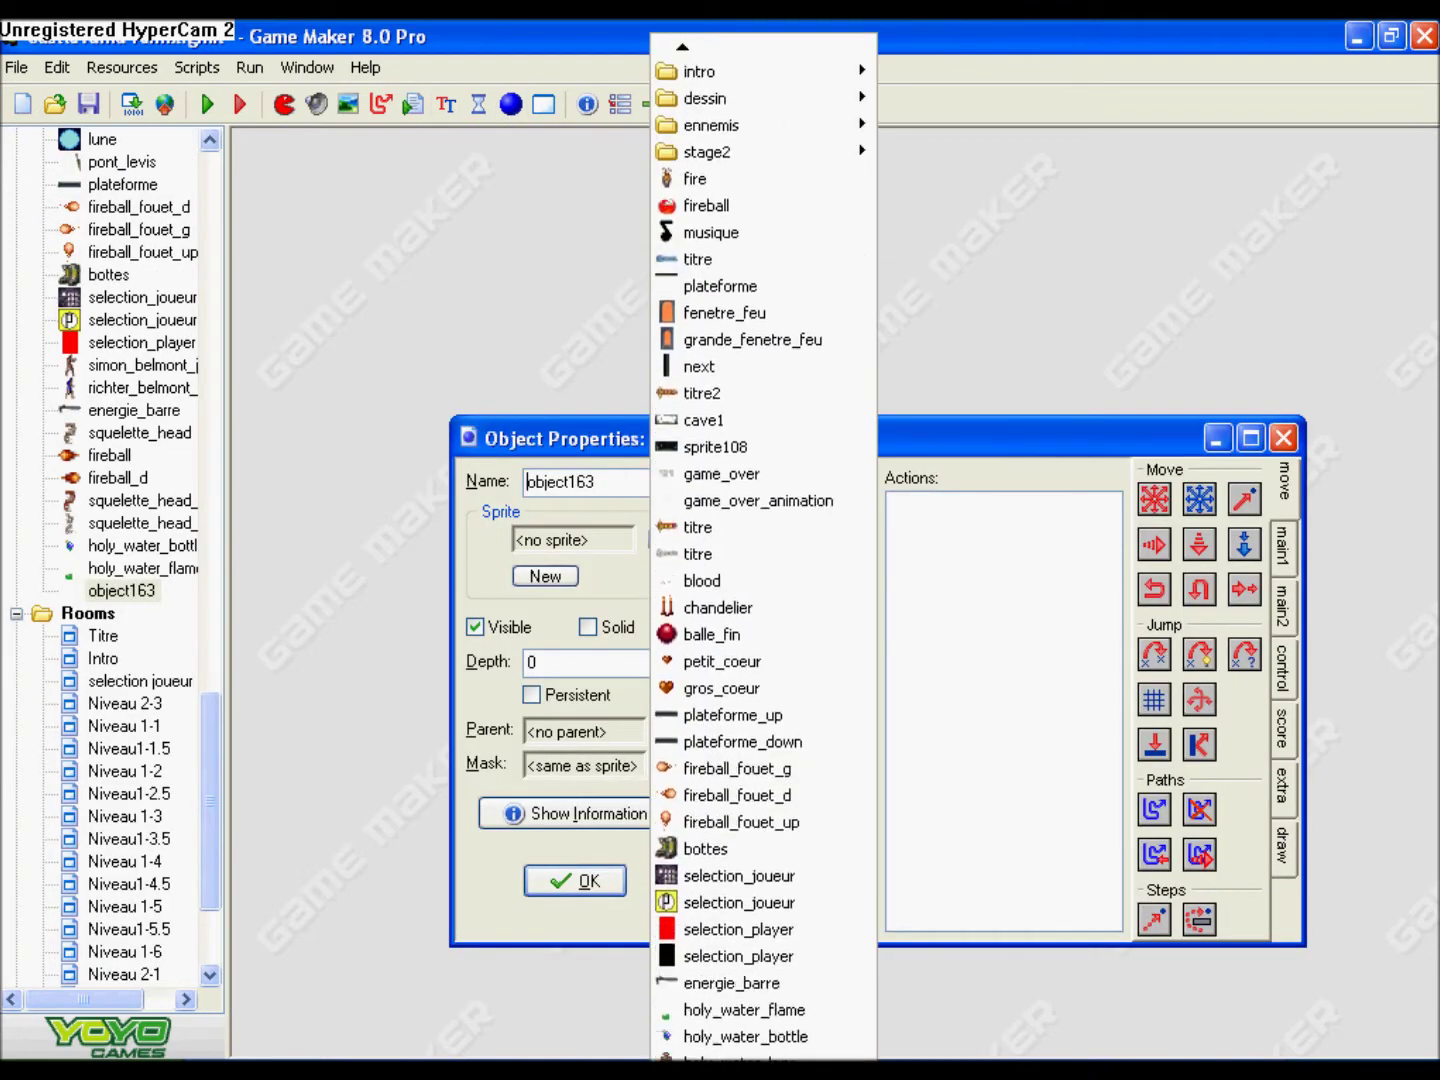
pyautogui.click(682, 1057)
pyautogui.doubleClick(608, 497)
pyautogui.write('hol')
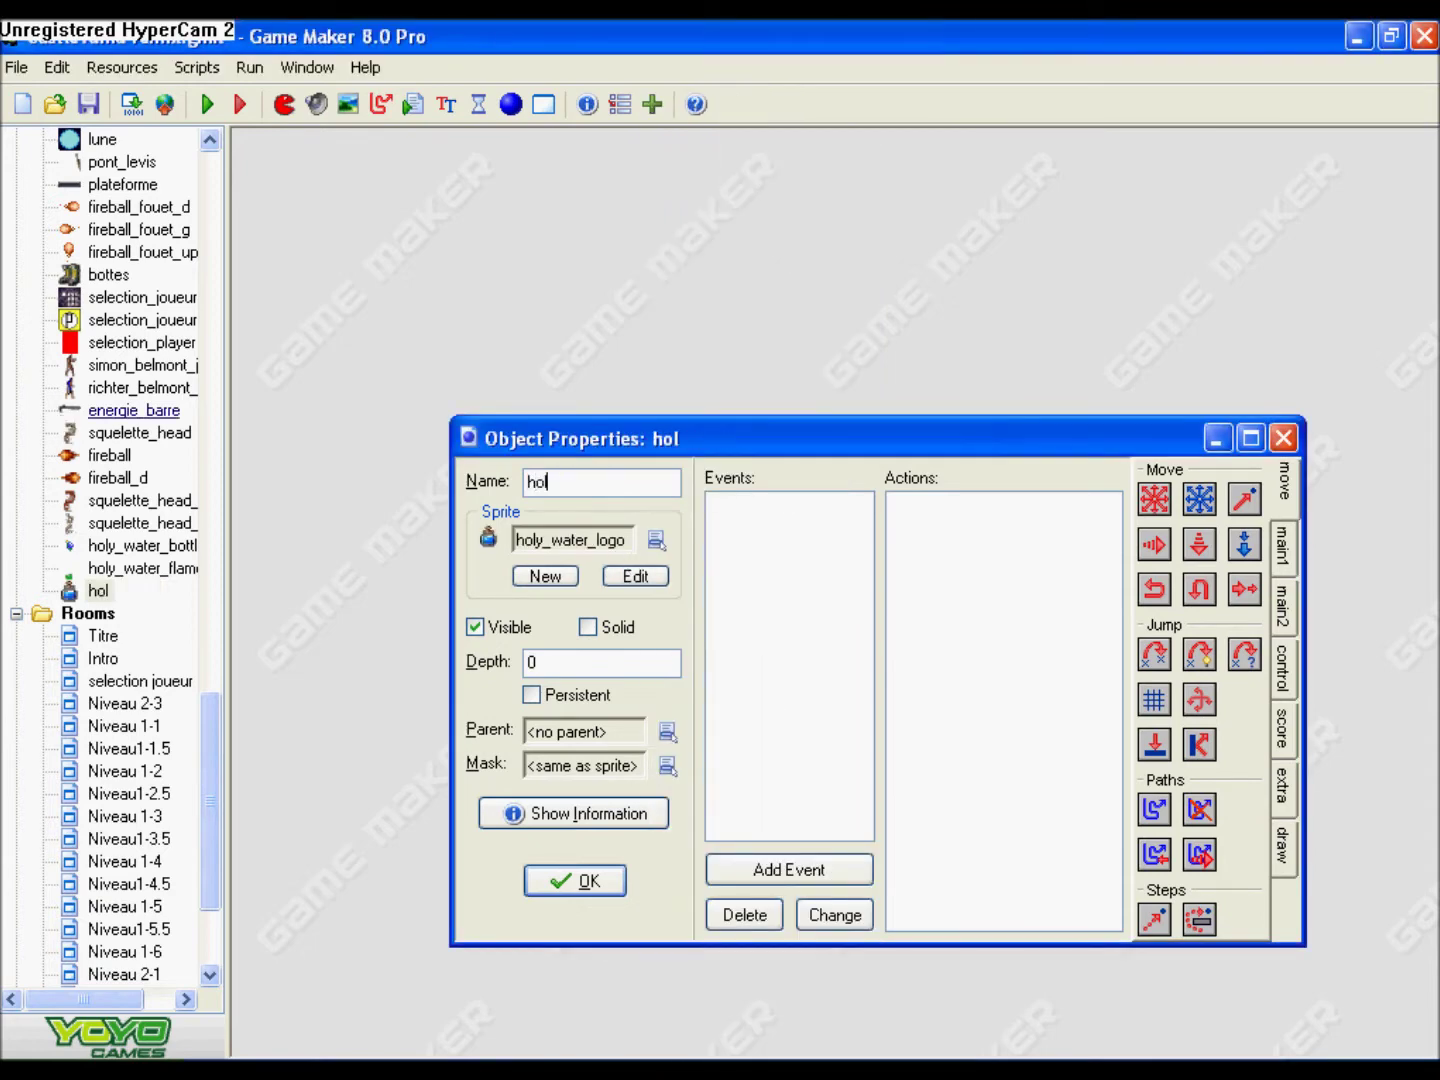
pyautogui.write('y_water_')
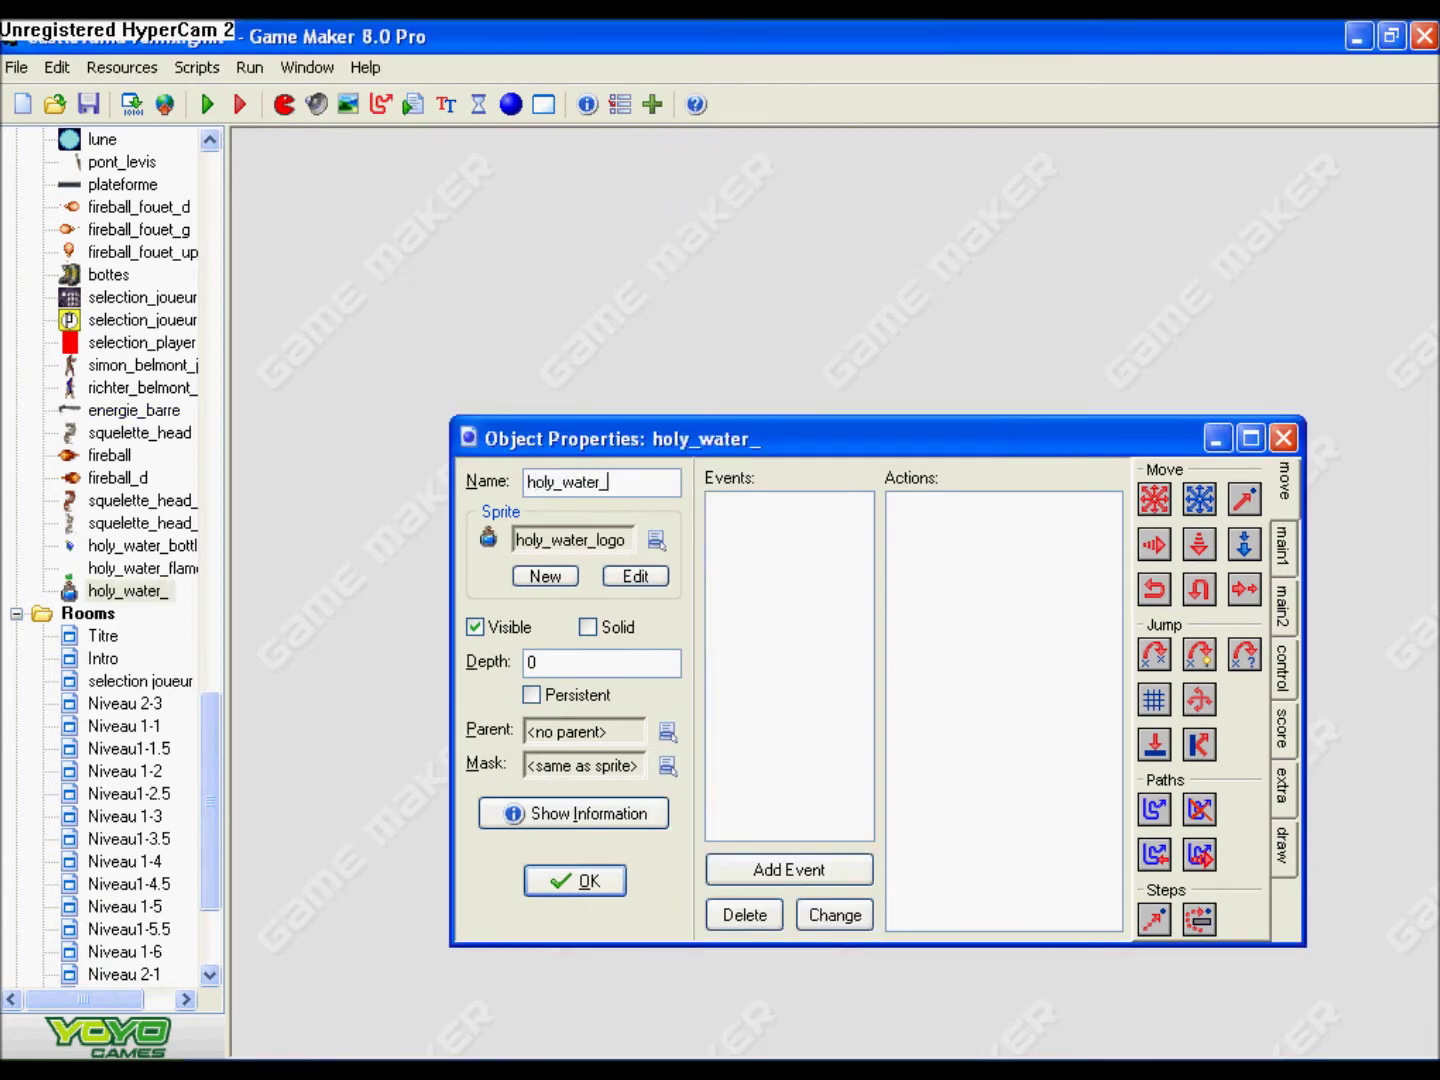
pyautogui.write('logo')
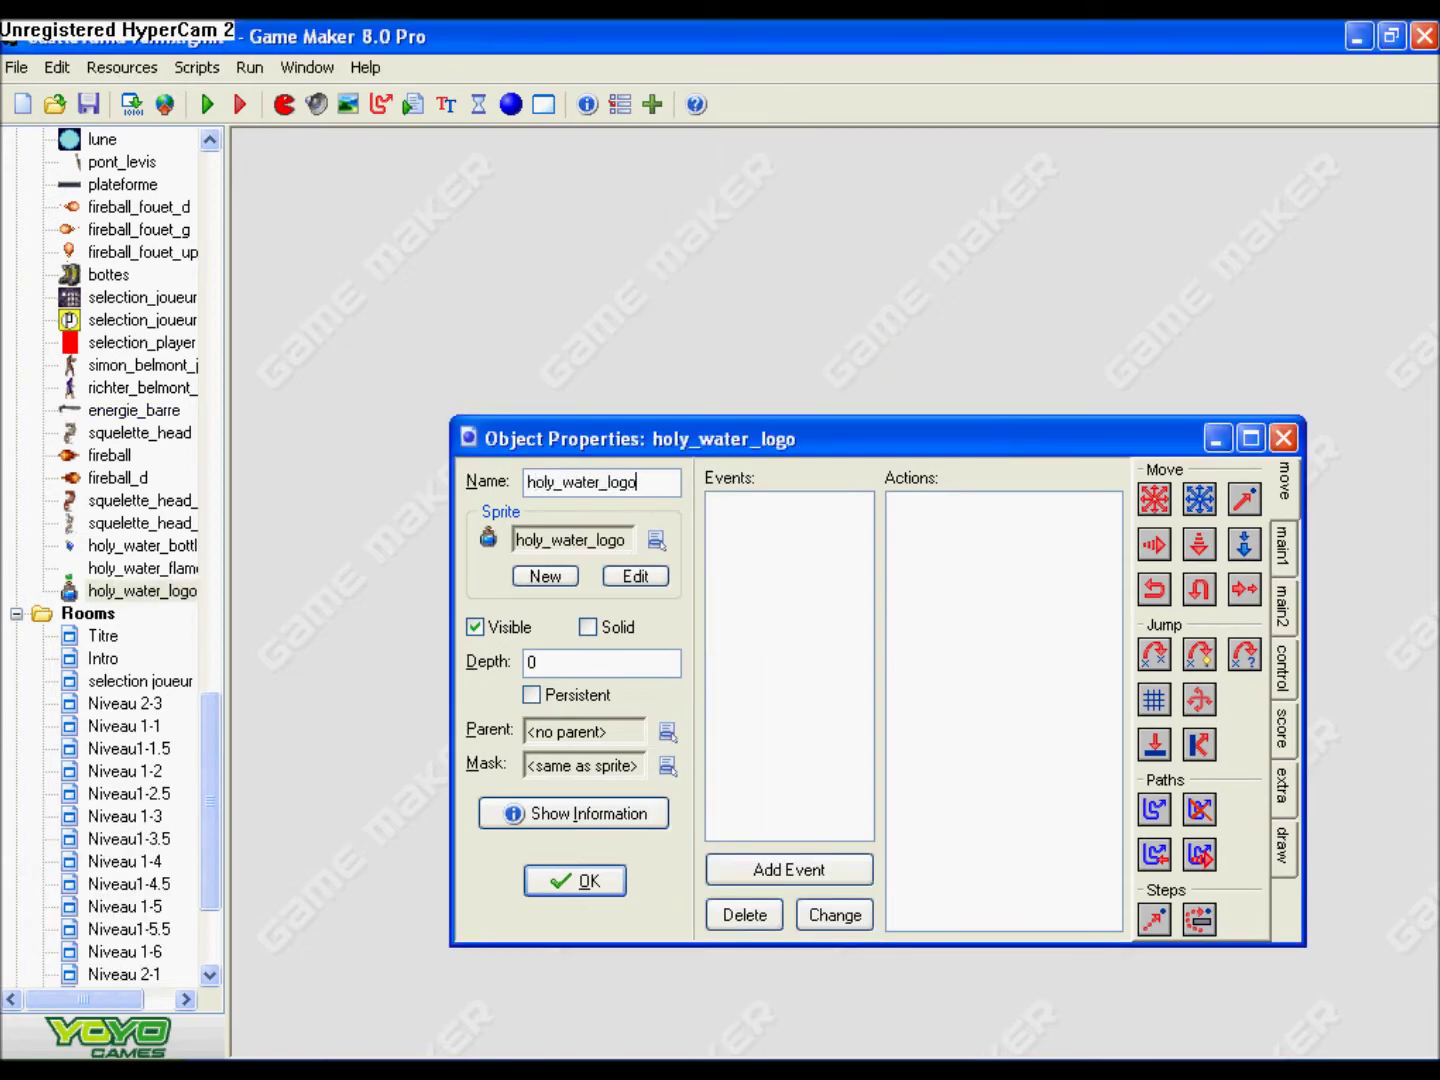
pyautogui.click(588, 894)
# - Examine the simon_belmont object's G-key press actions, including the draw_item_couteau instance count test and the coeur conditions
pyautogui.moveTo(228, 673); pyautogui.dragTo(289, 663)
pyautogui.moveTo(274, 866); pyautogui.dragTo(276, 412)
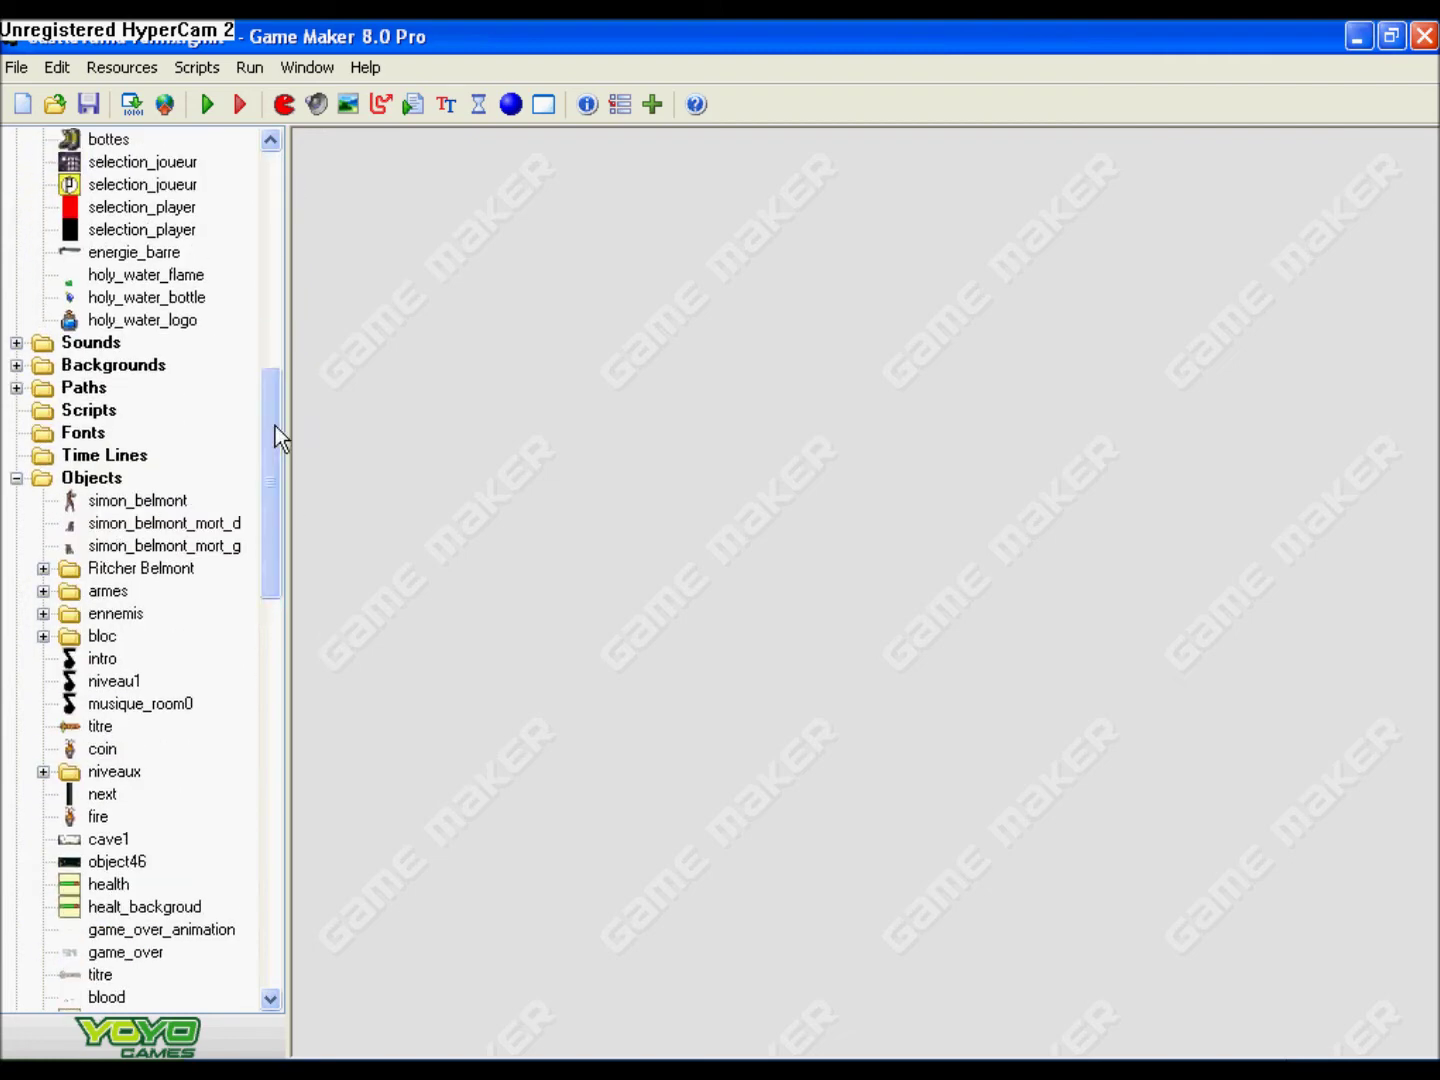
pyautogui.doubleClick(142, 500)
pyautogui.click(1093, 151)
pyautogui.moveTo(698, 500); pyautogui.dragTo(701, 746)
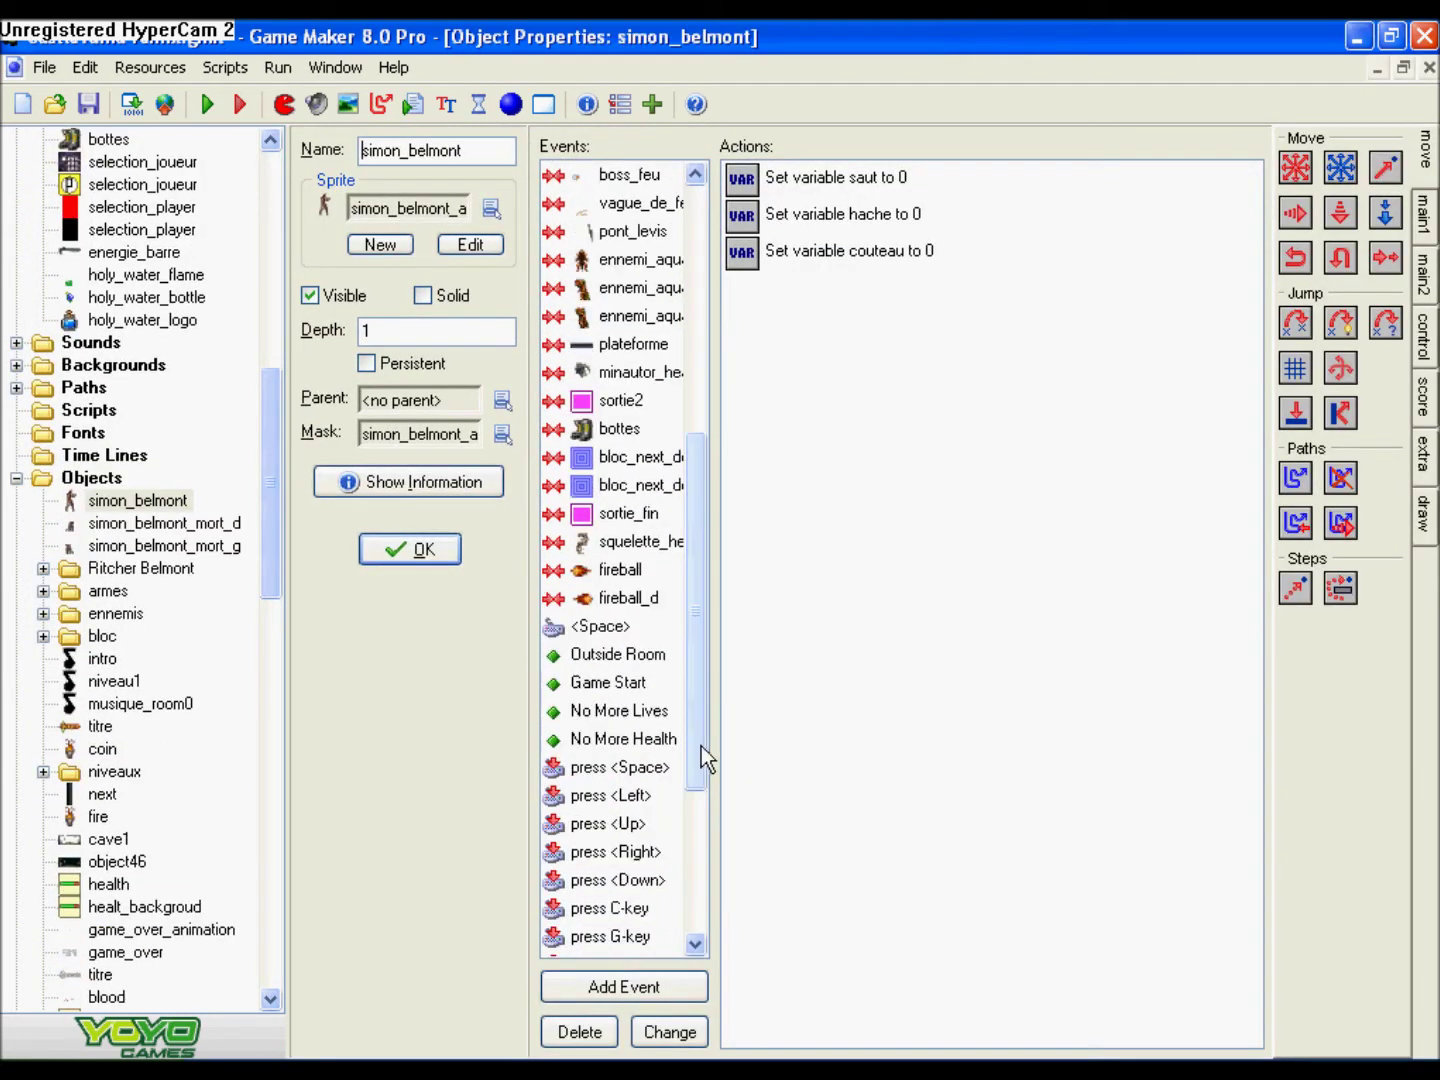
pyautogui.click(630, 936)
pyautogui.doubleClick(922, 189)
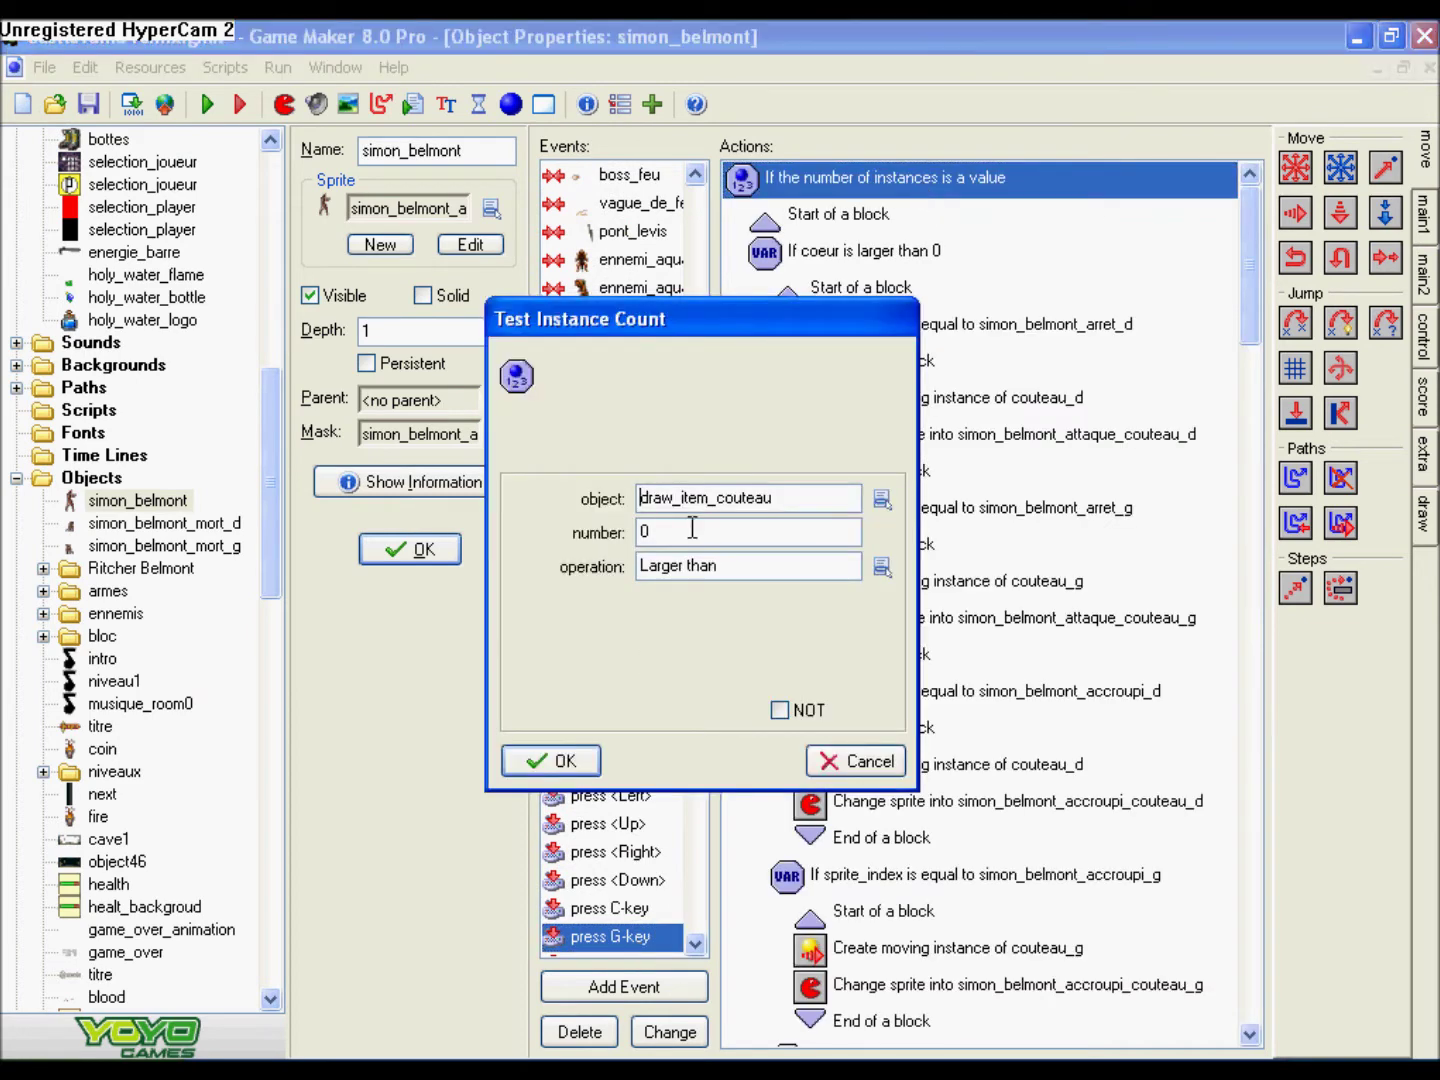
pyautogui.click(564, 762)
pyautogui.scroll(-14, 1237, 351)
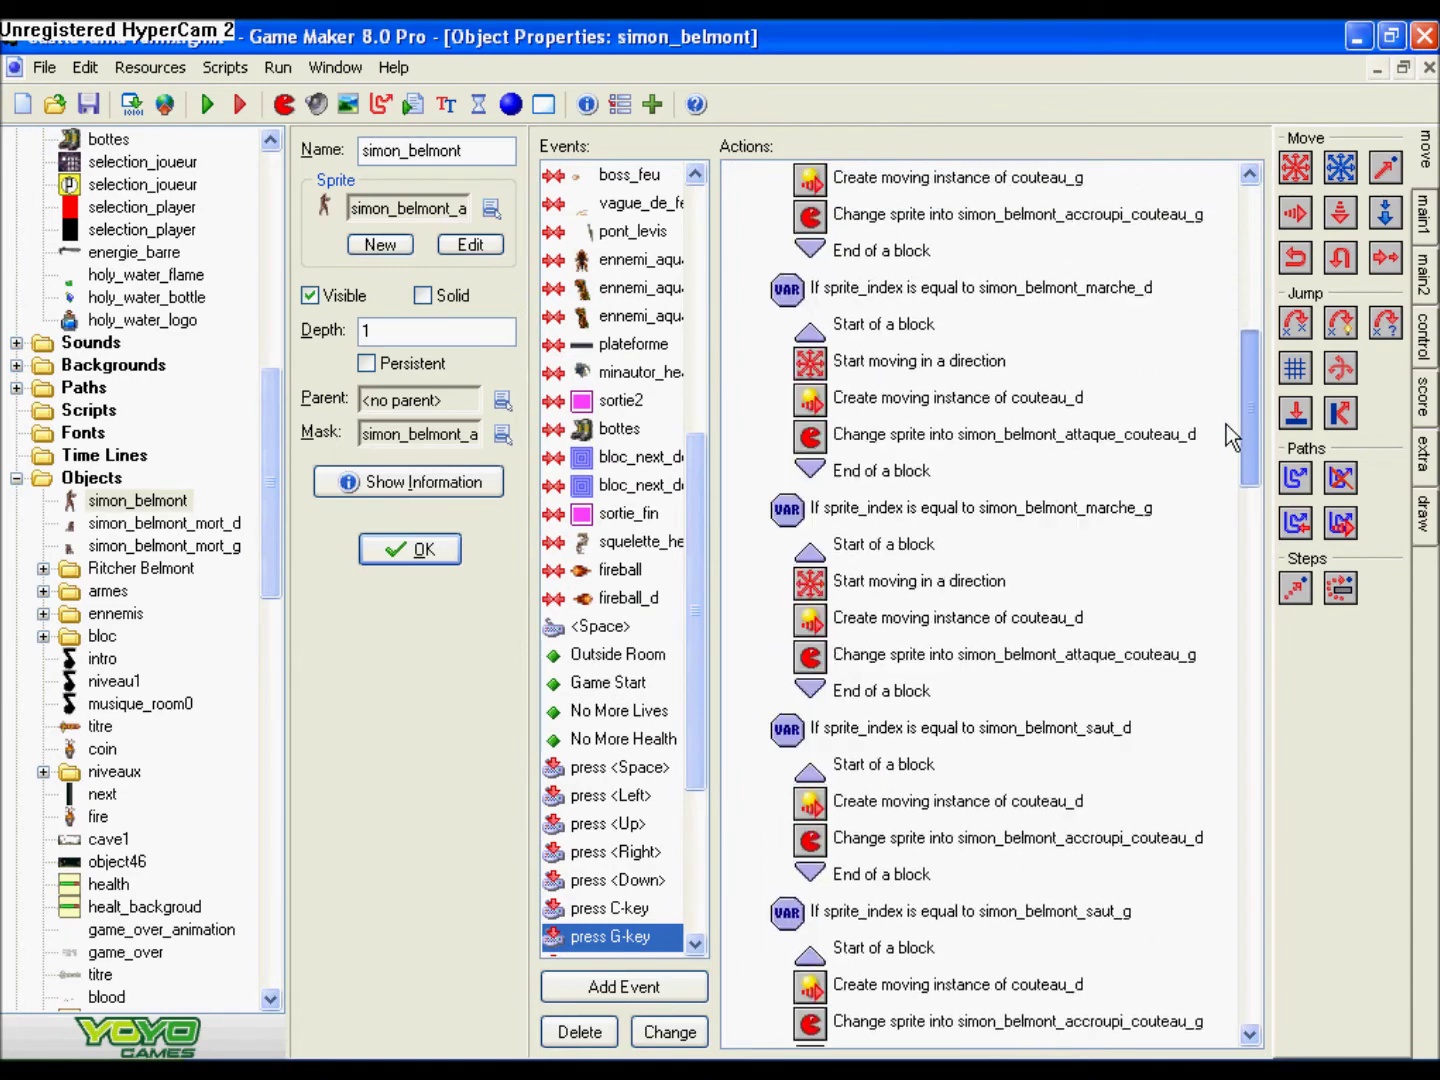
pyautogui.click(551, 761)
pyautogui.moveTo(1258, 588); pyautogui.dragTo(1247, 1007)
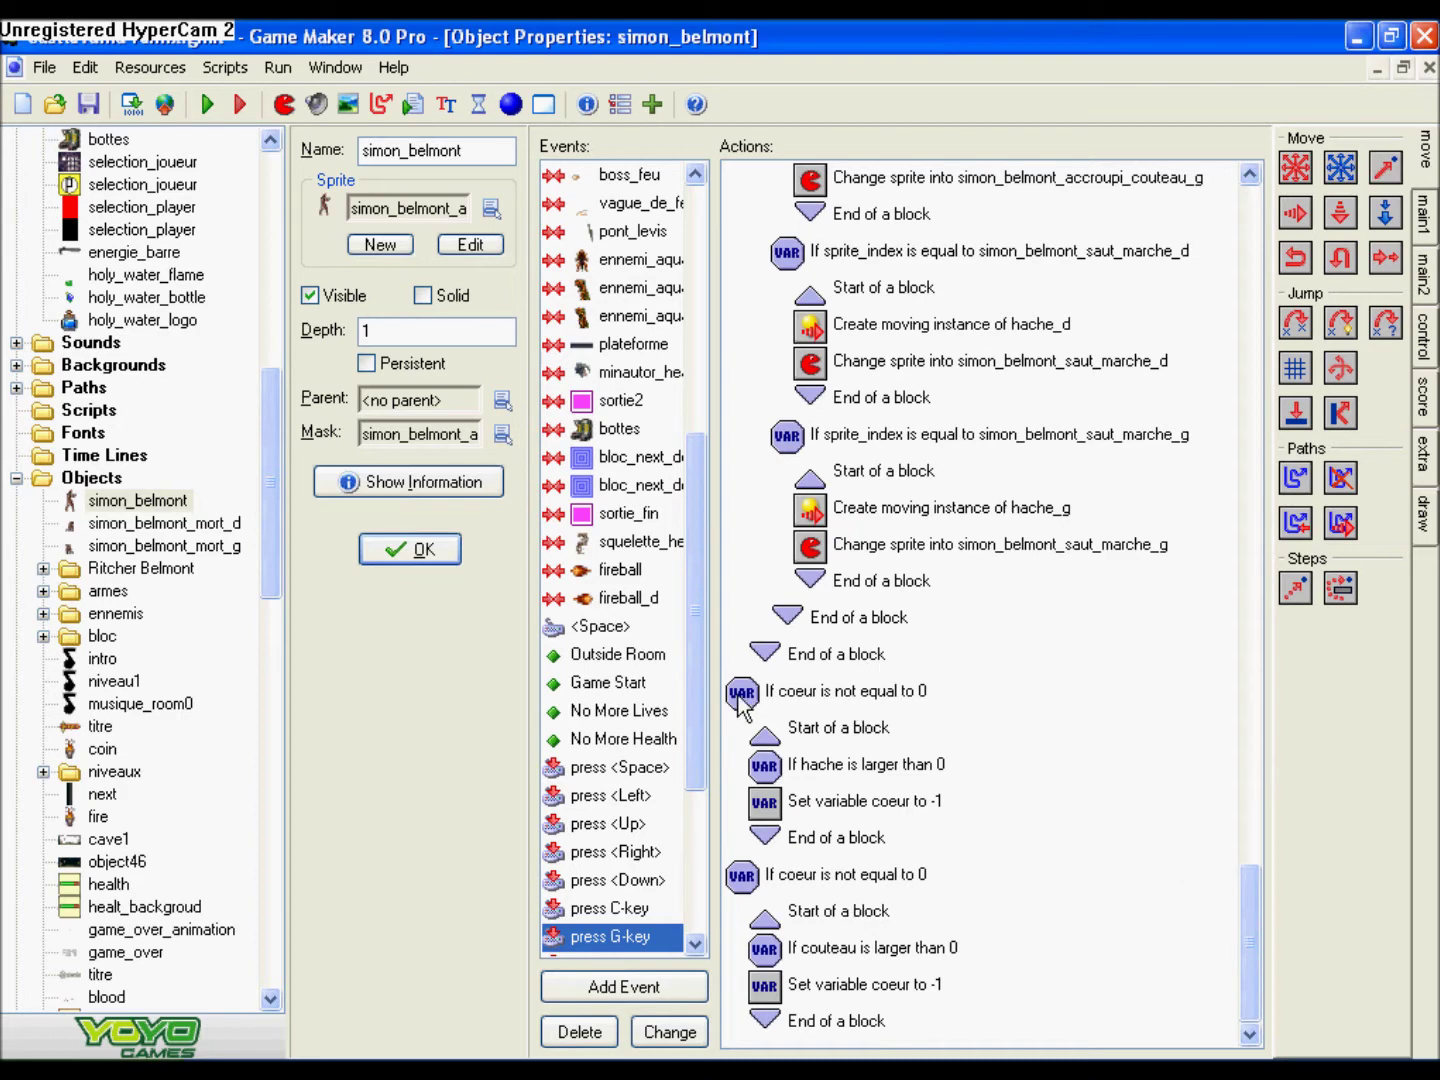
pyautogui.moveTo(1246, 959); pyautogui.dragTo(1255, 167)
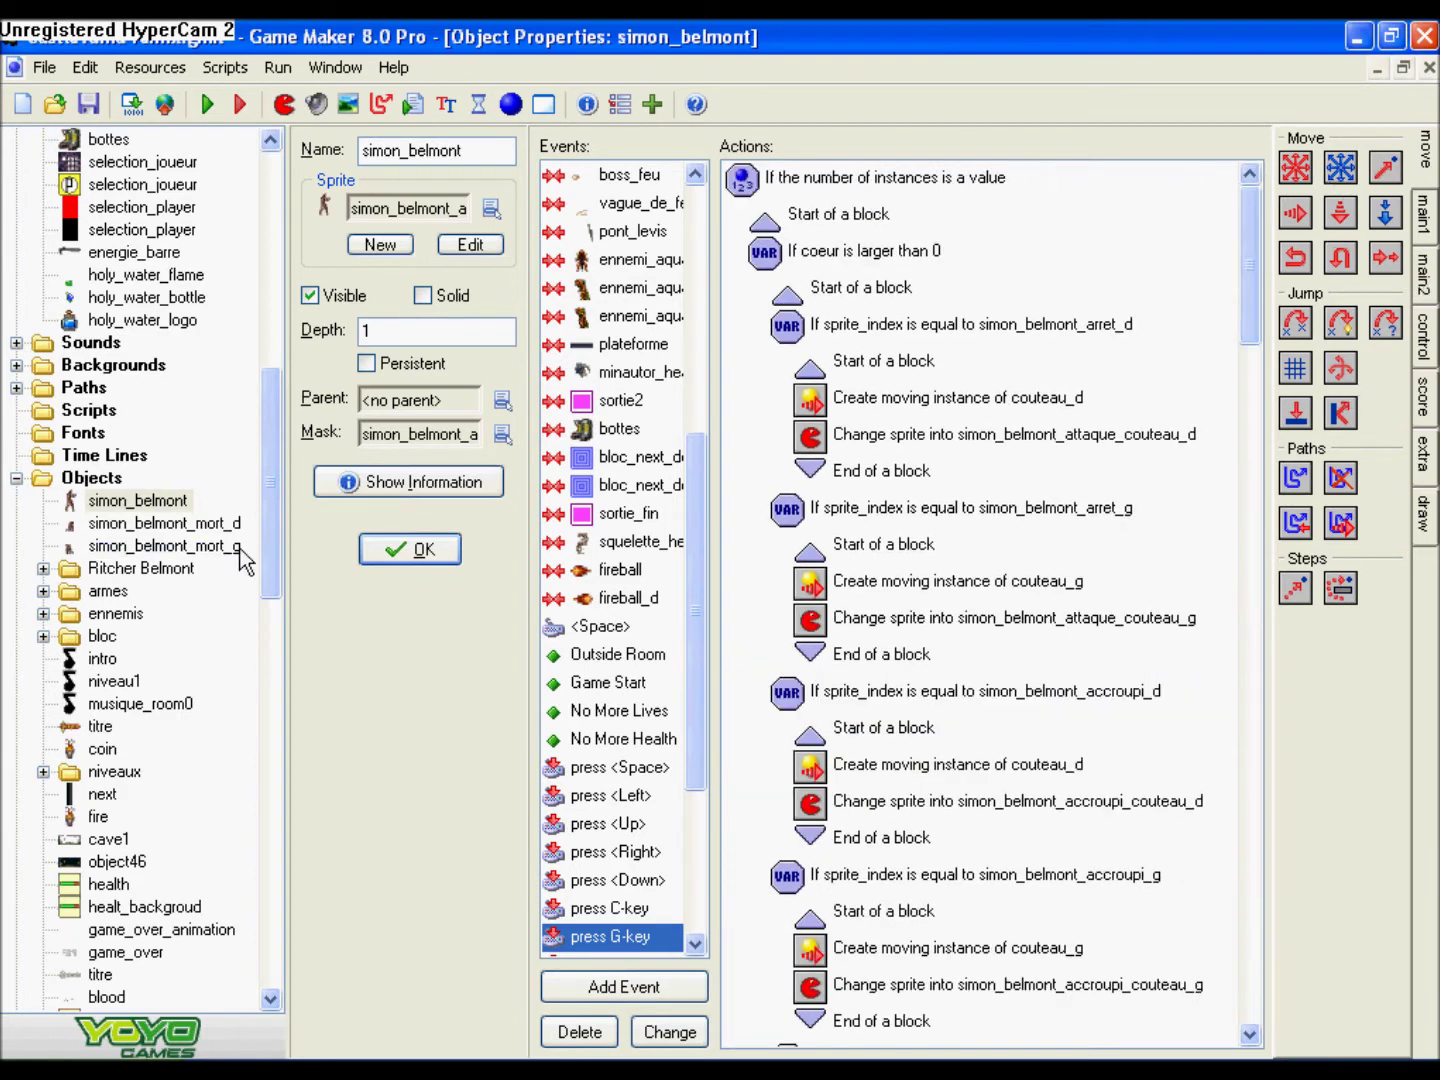
# - Duplicate the holy_water_logo object and name the copy holy_water_arme
pyautogui.moveTo(271, 551); pyautogui.dragTo(248, 699)
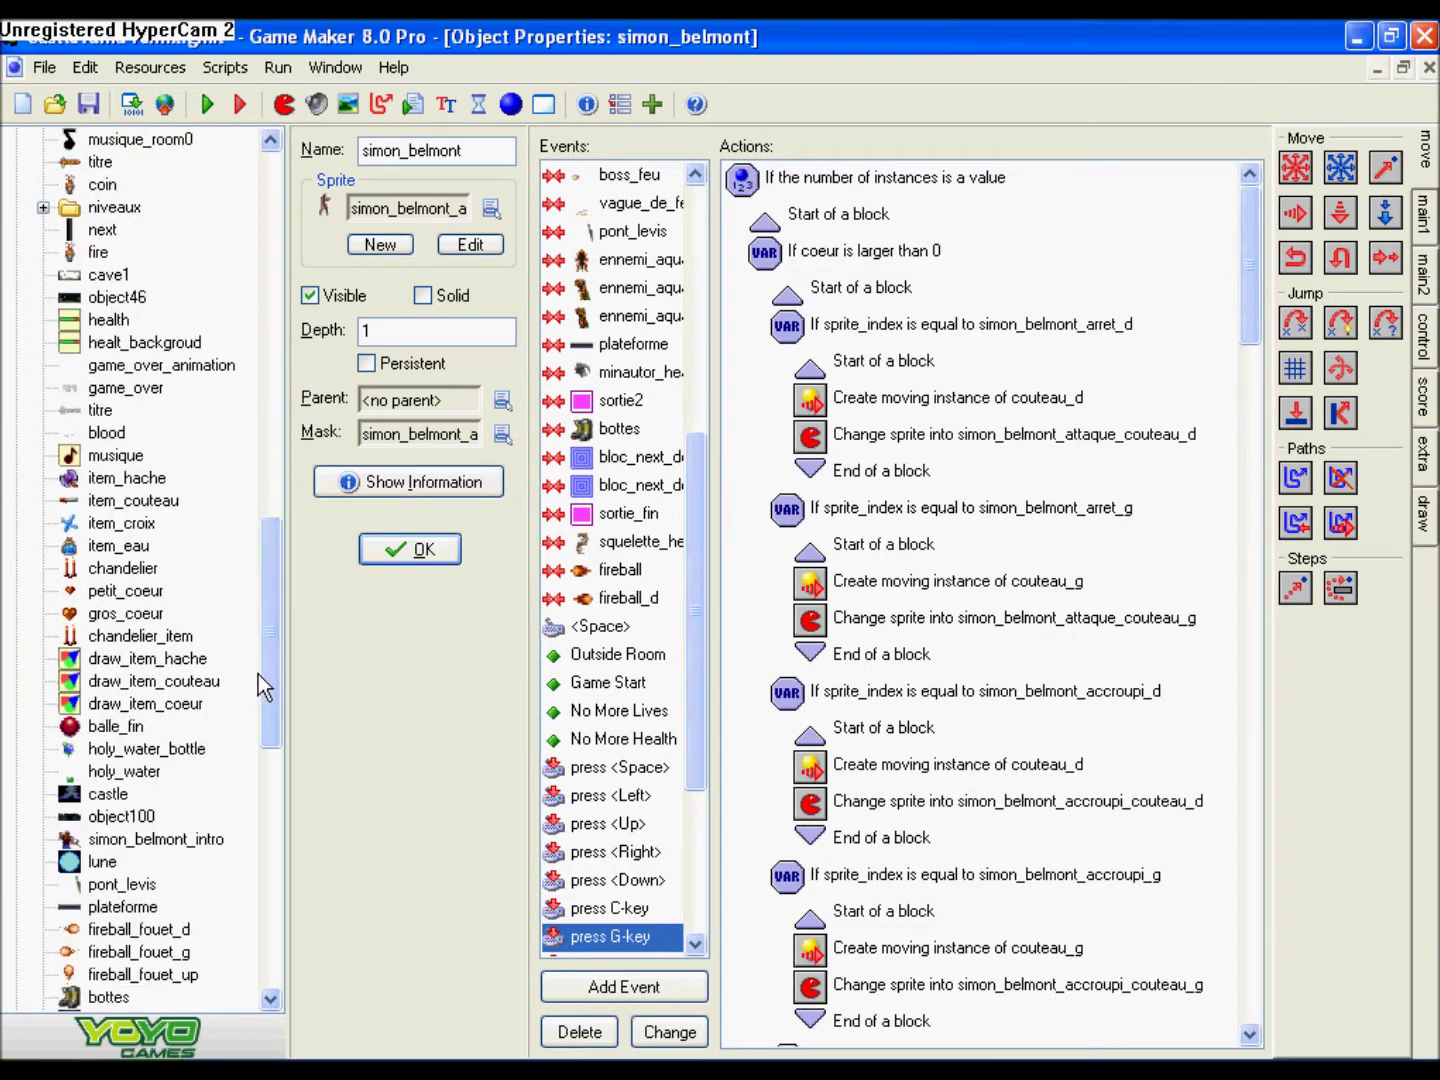
pyautogui.moveTo(274, 725); pyautogui.dragTo(283, 675)
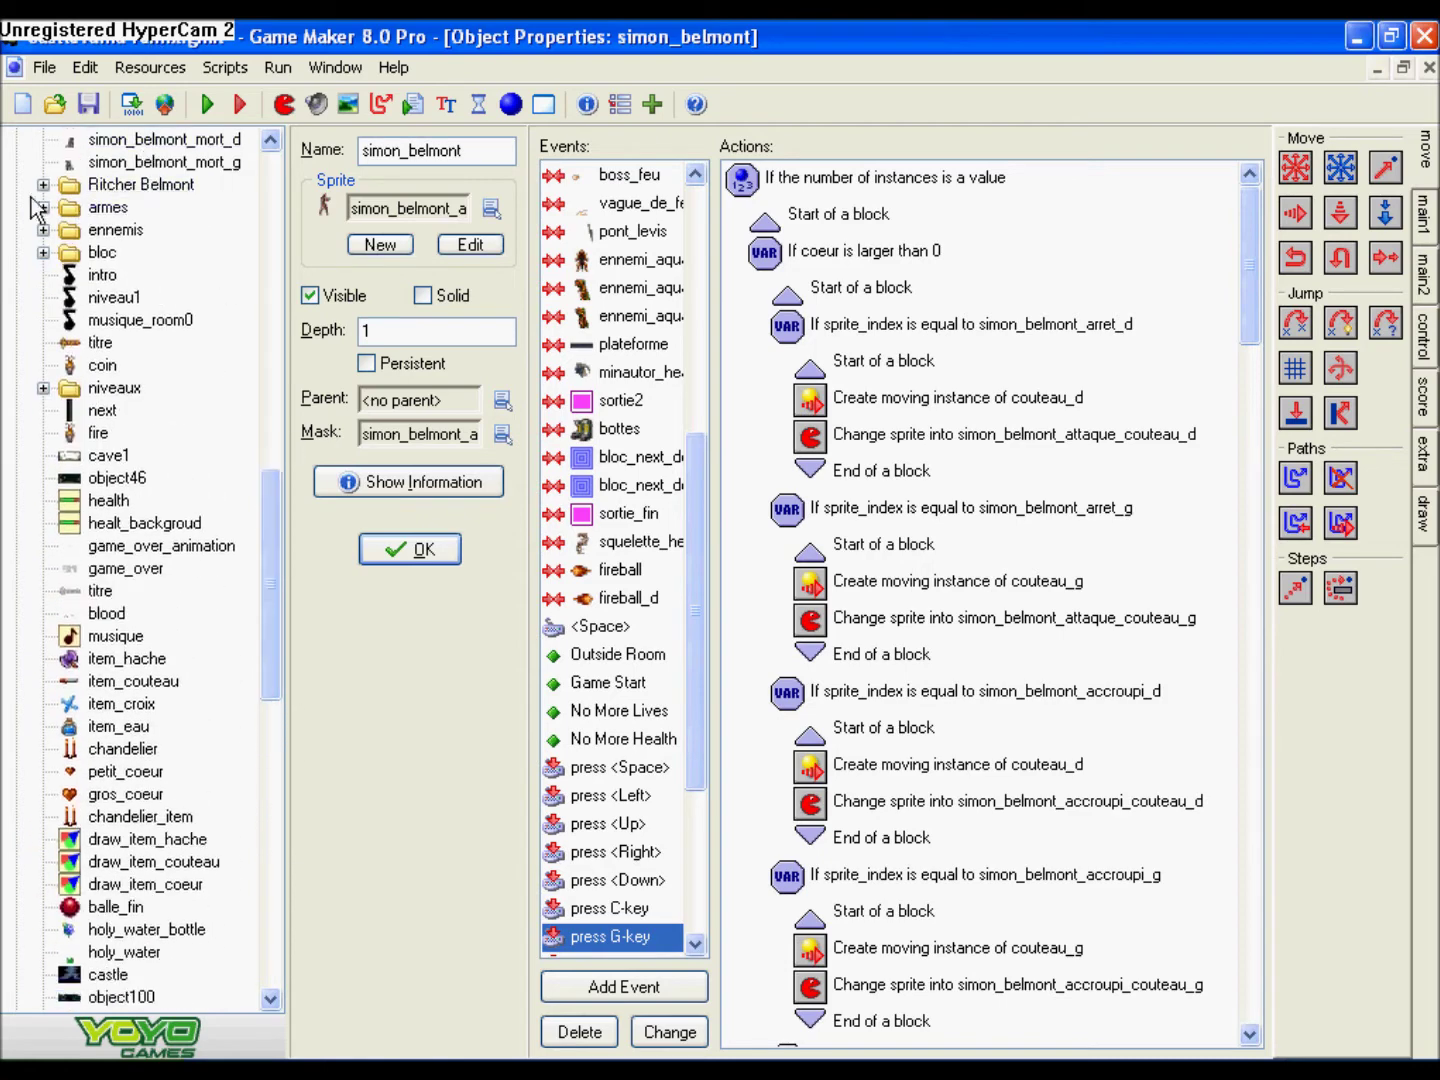
pyautogui.doubleClick(108, 207)
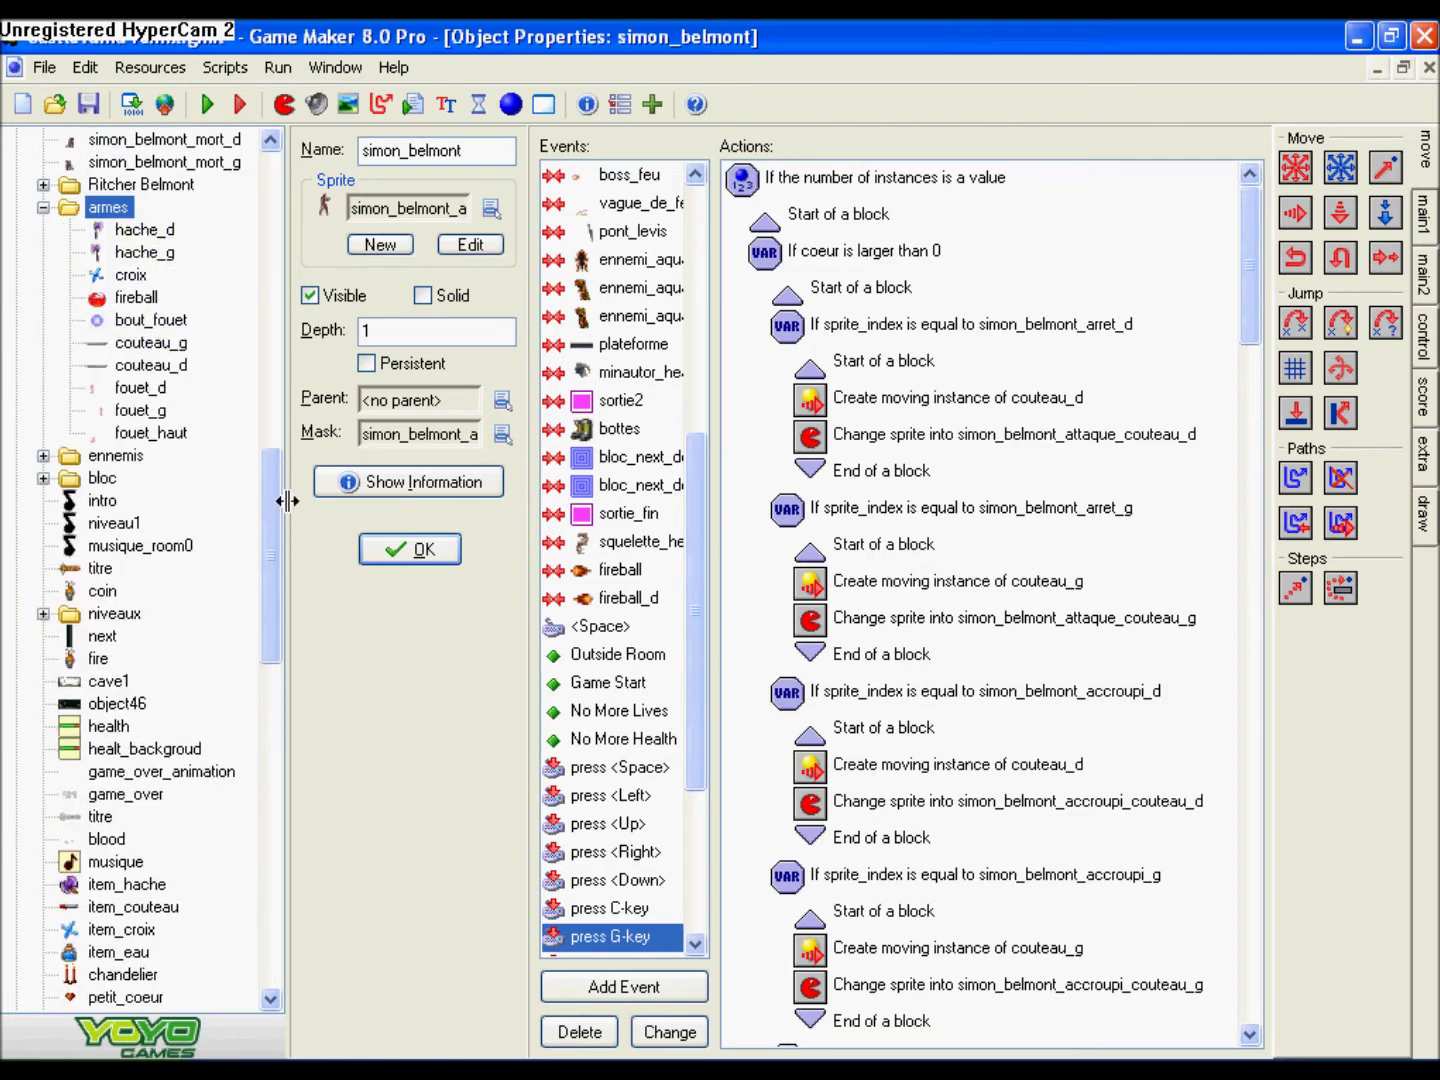
pyautogui.moveTo(268, 496); pyautogui.dragTo(256, 504)
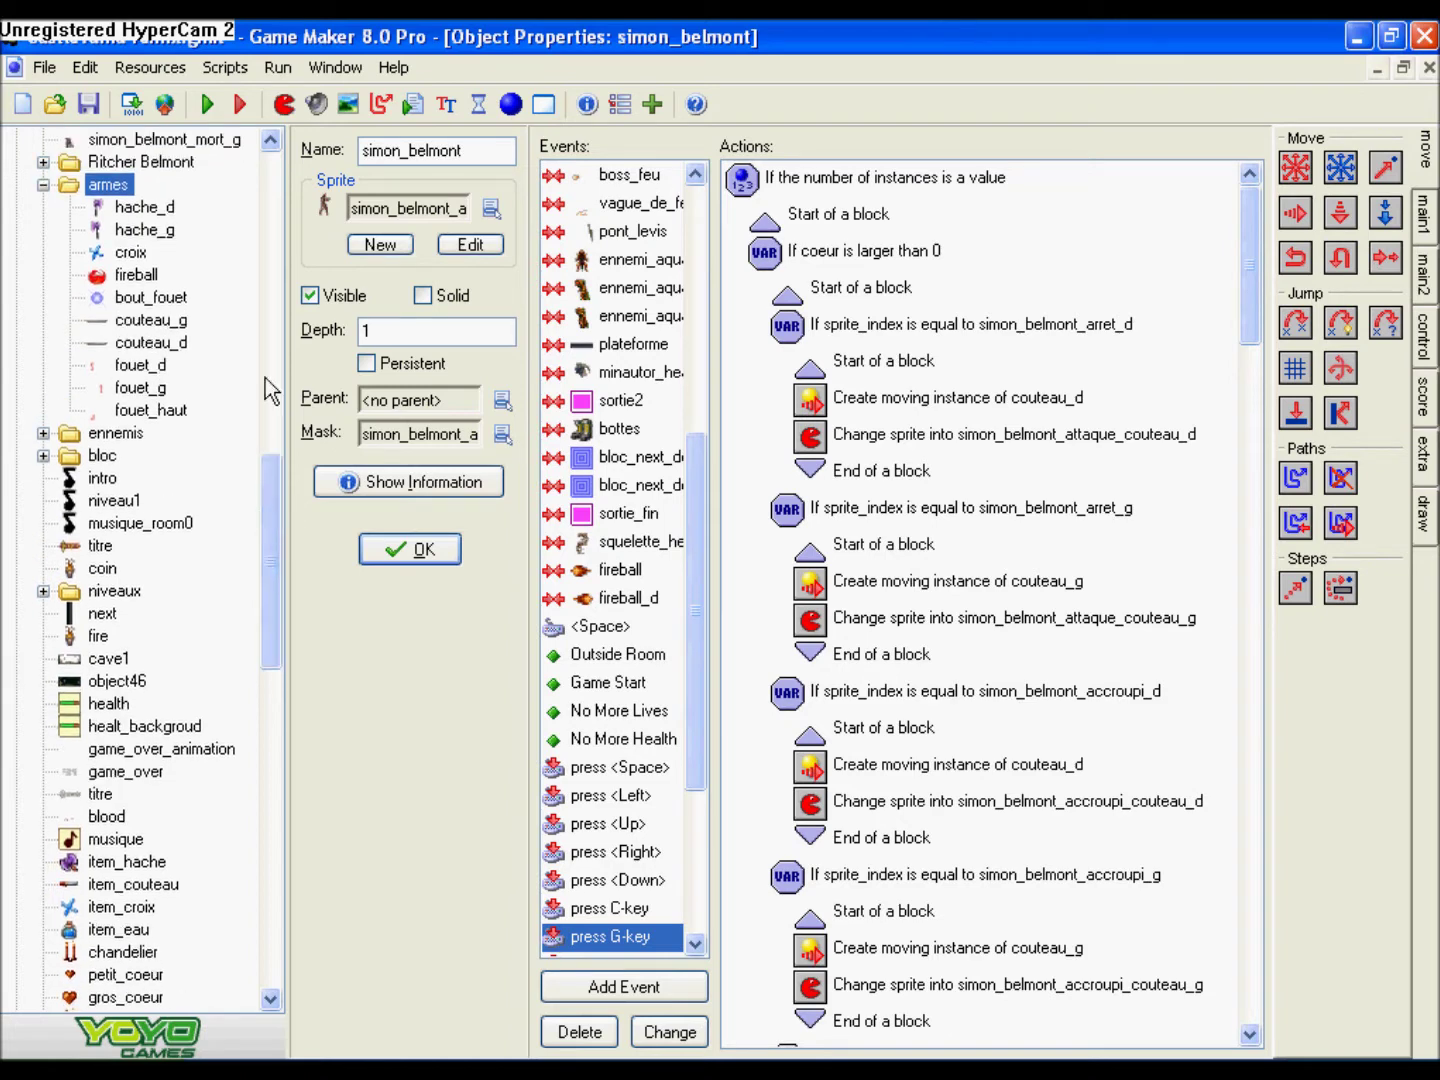
pyautogui.moveTo(265, 515); pyautogui.dragTo(265, 760)
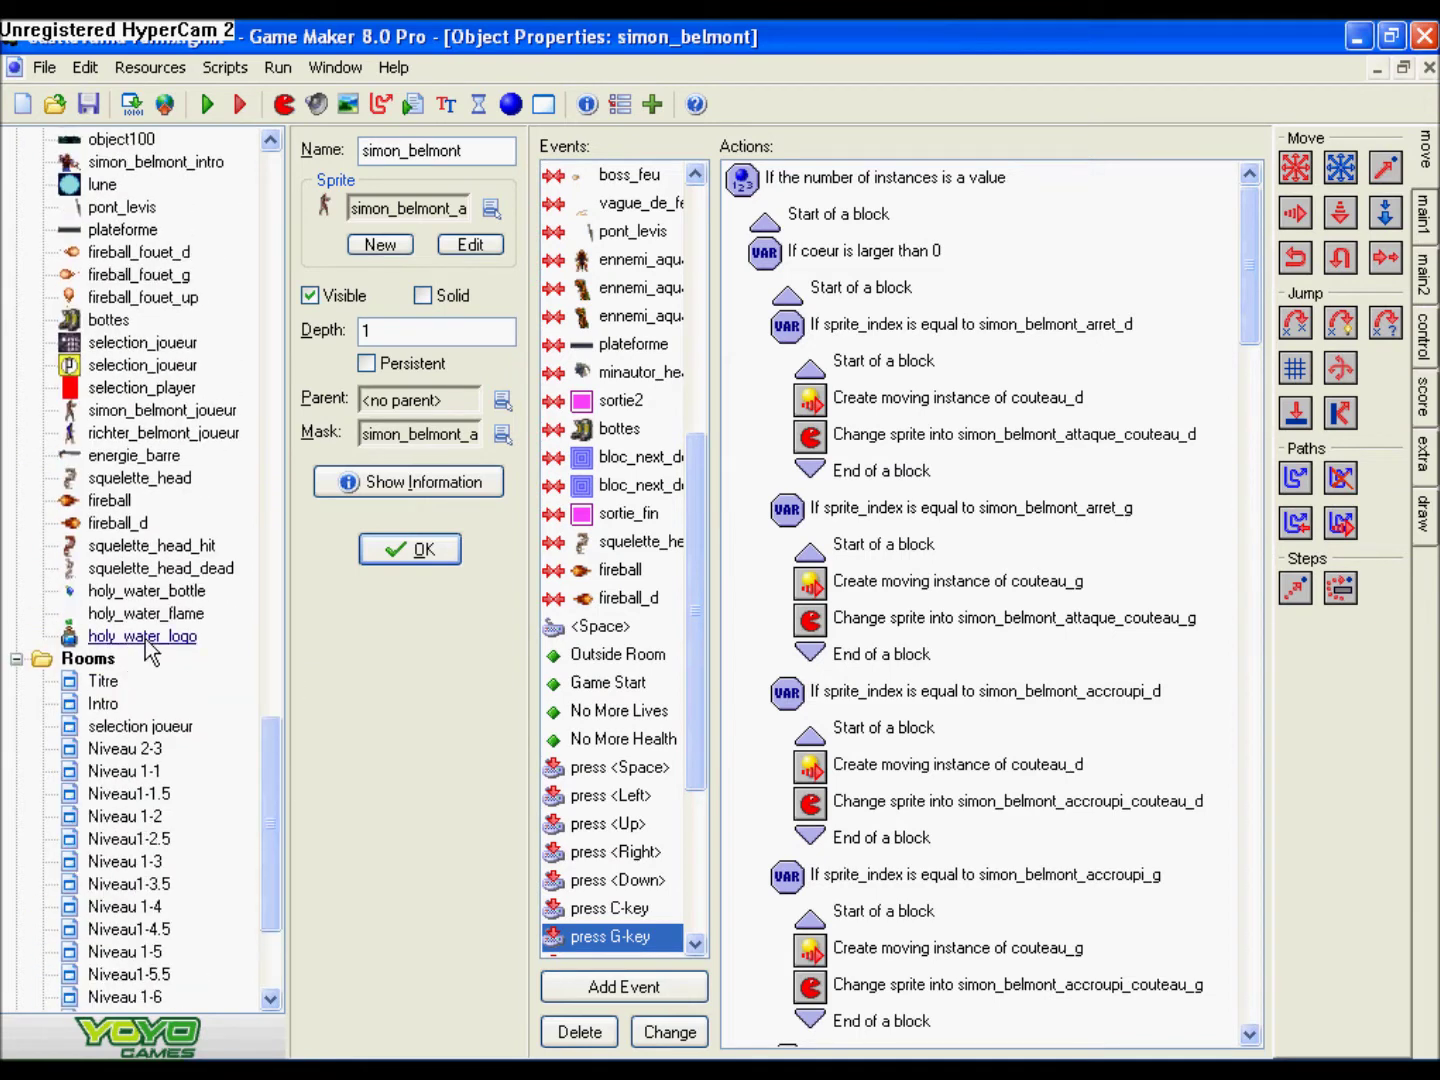
pyautogui.rightClick(145, 638)
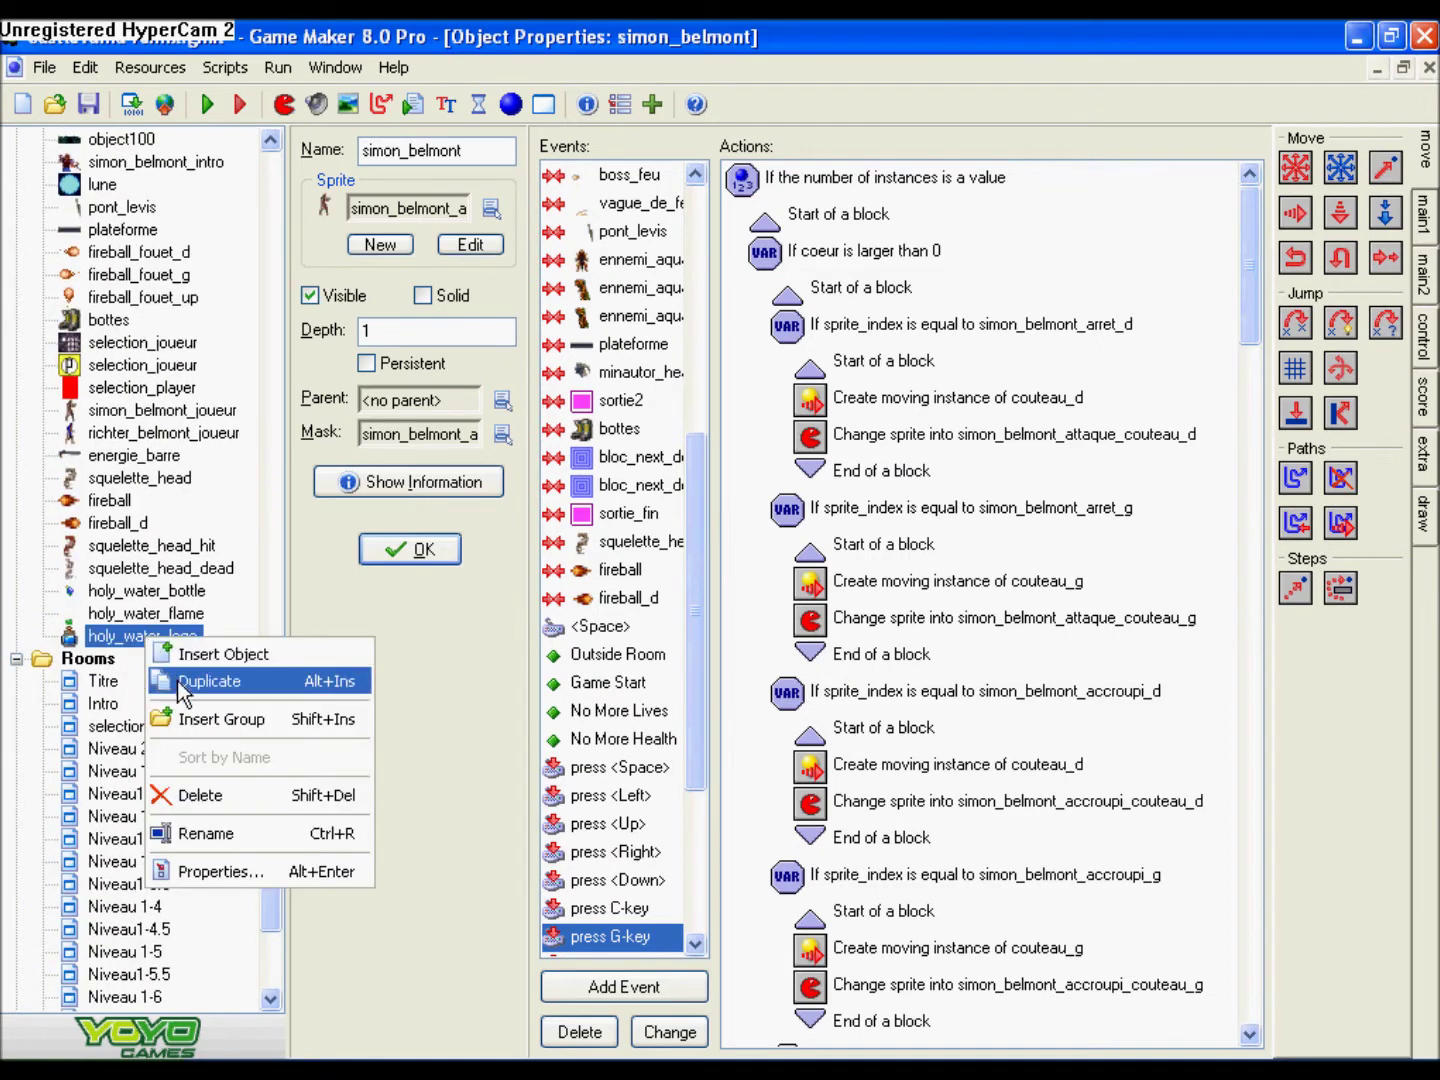
pyautogui.click(180, 679)
pyautogui.doubleClick(150, 658)
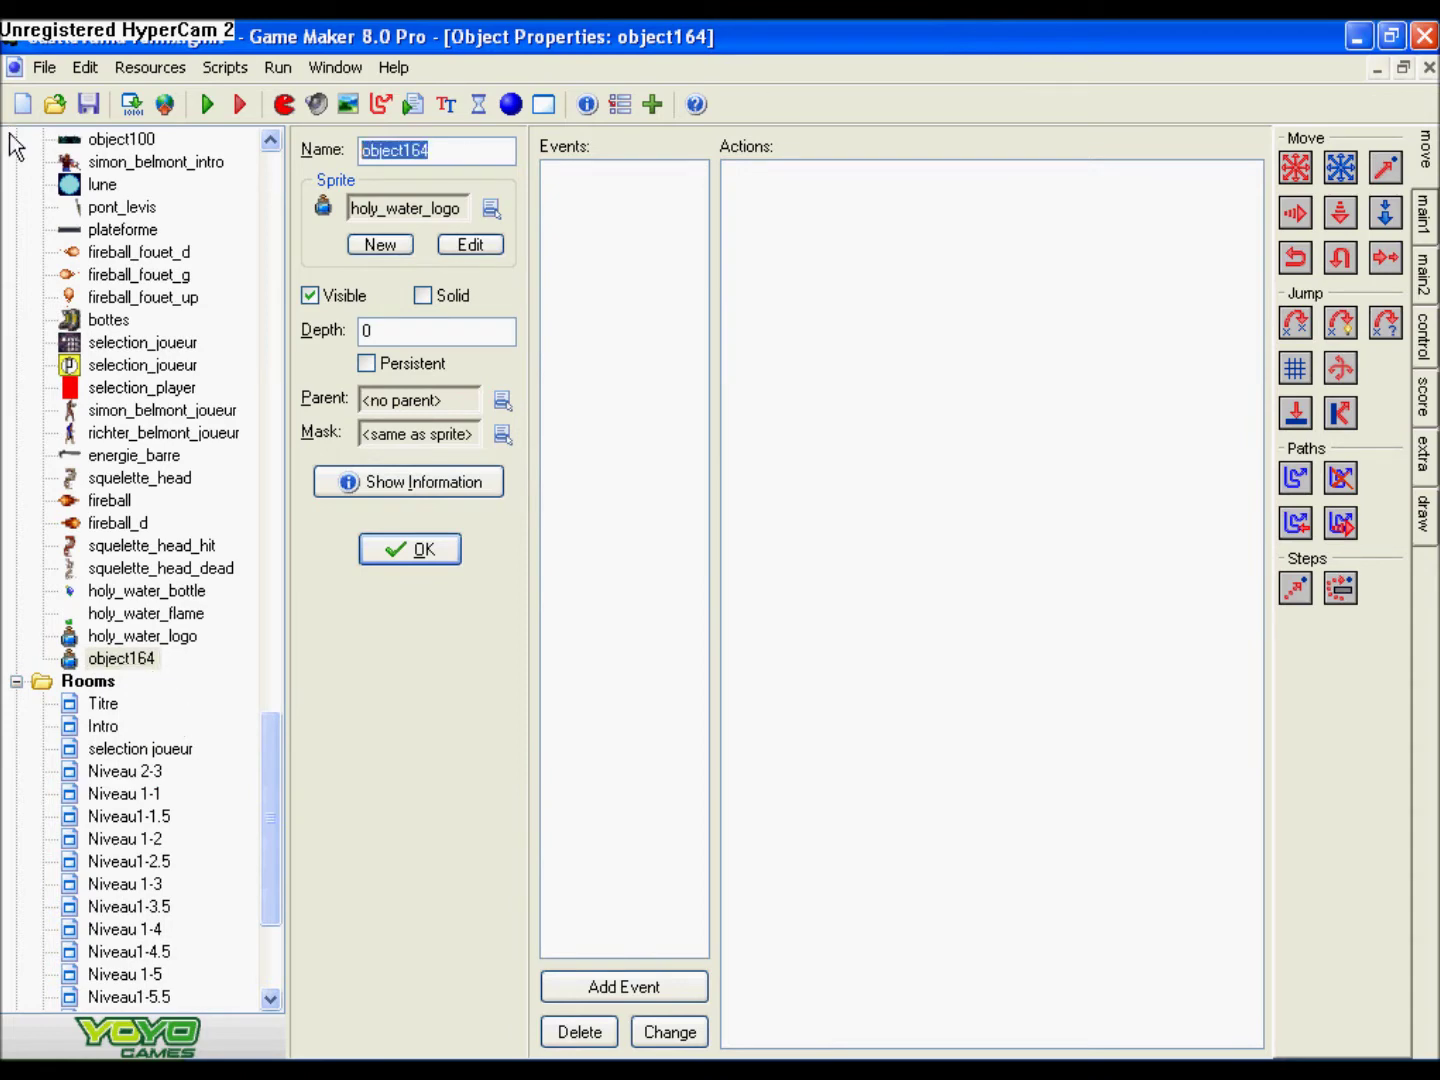
pyautogui.write('holy_wat')
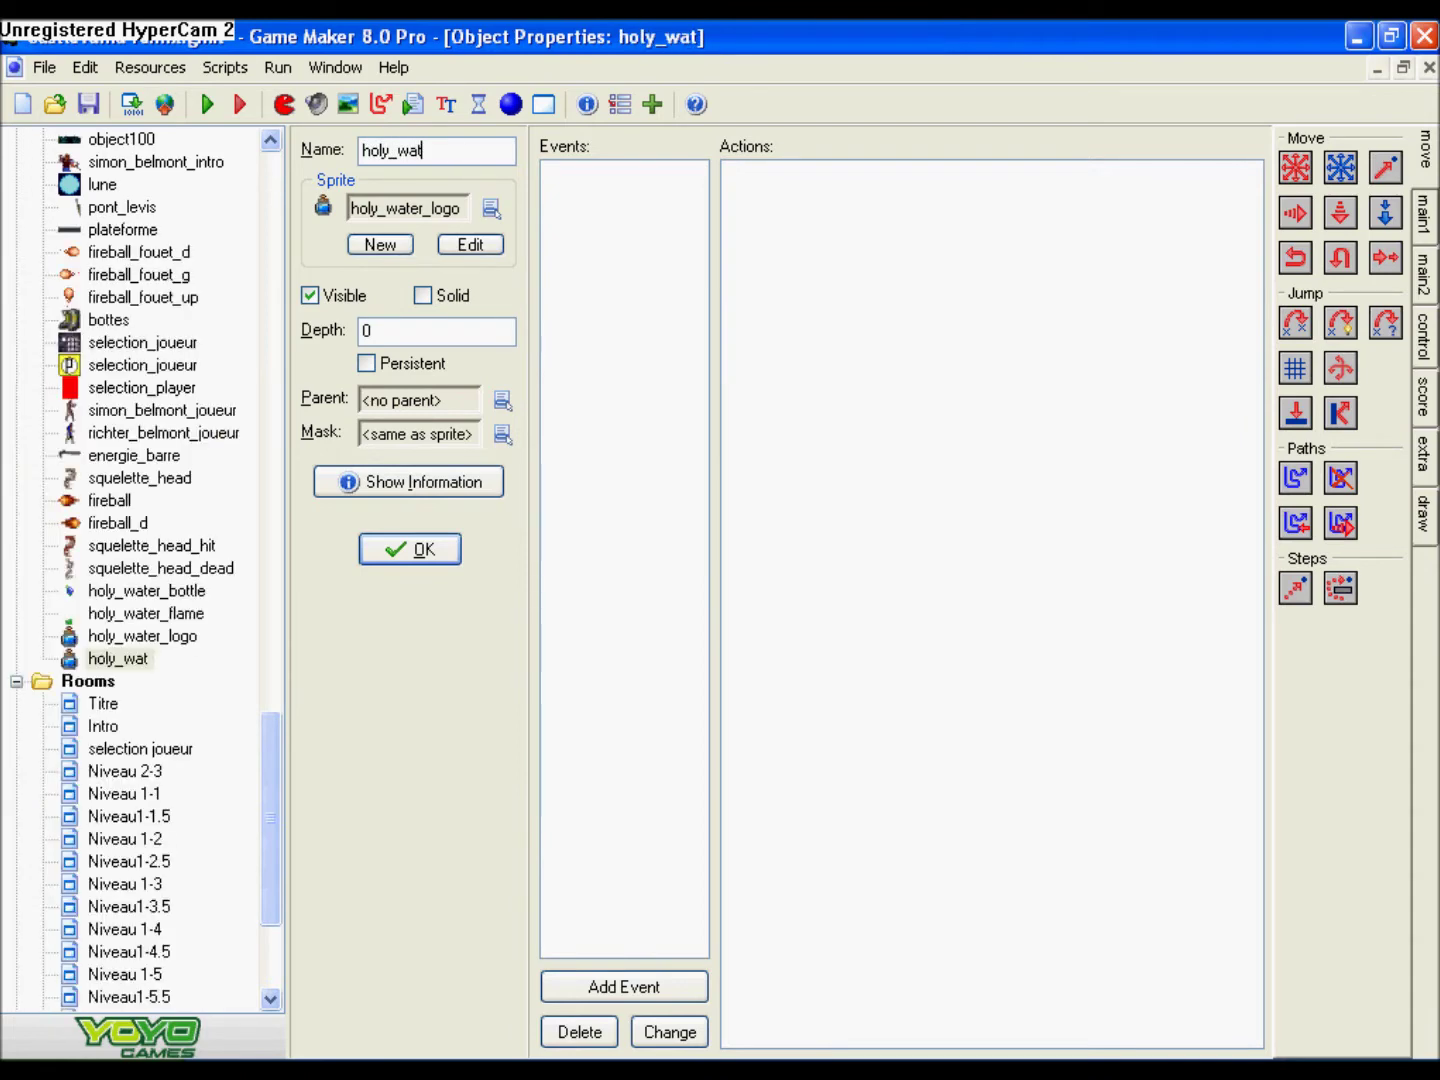
pyautogui.write('er_arme')
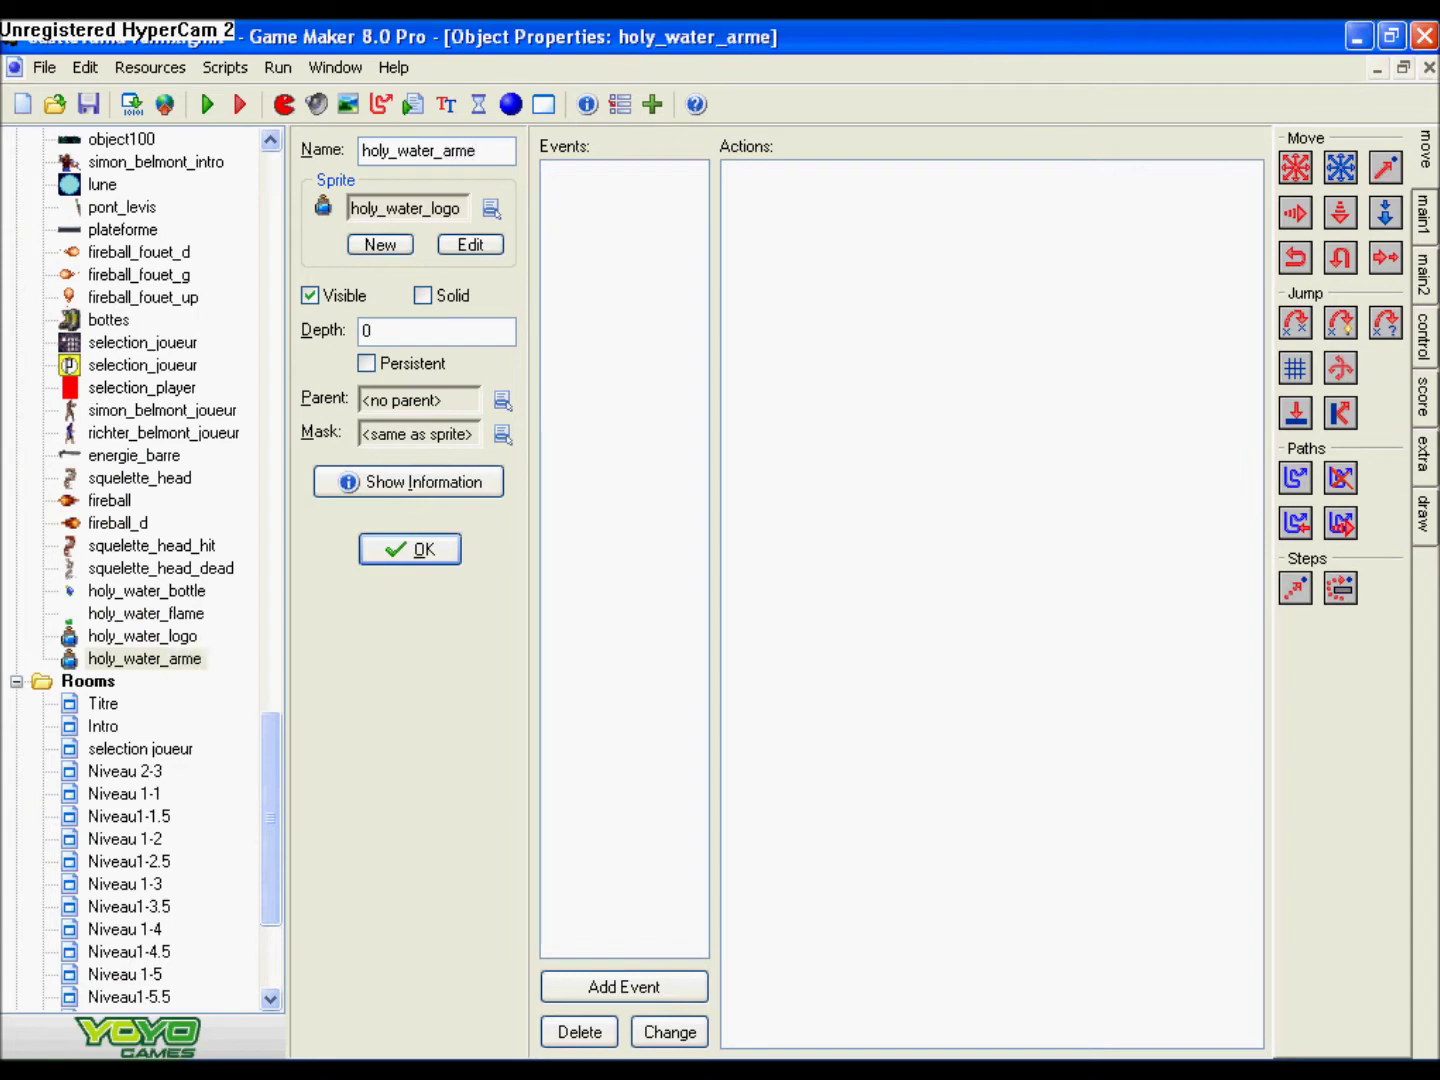
pyautogui.click(245, 679)
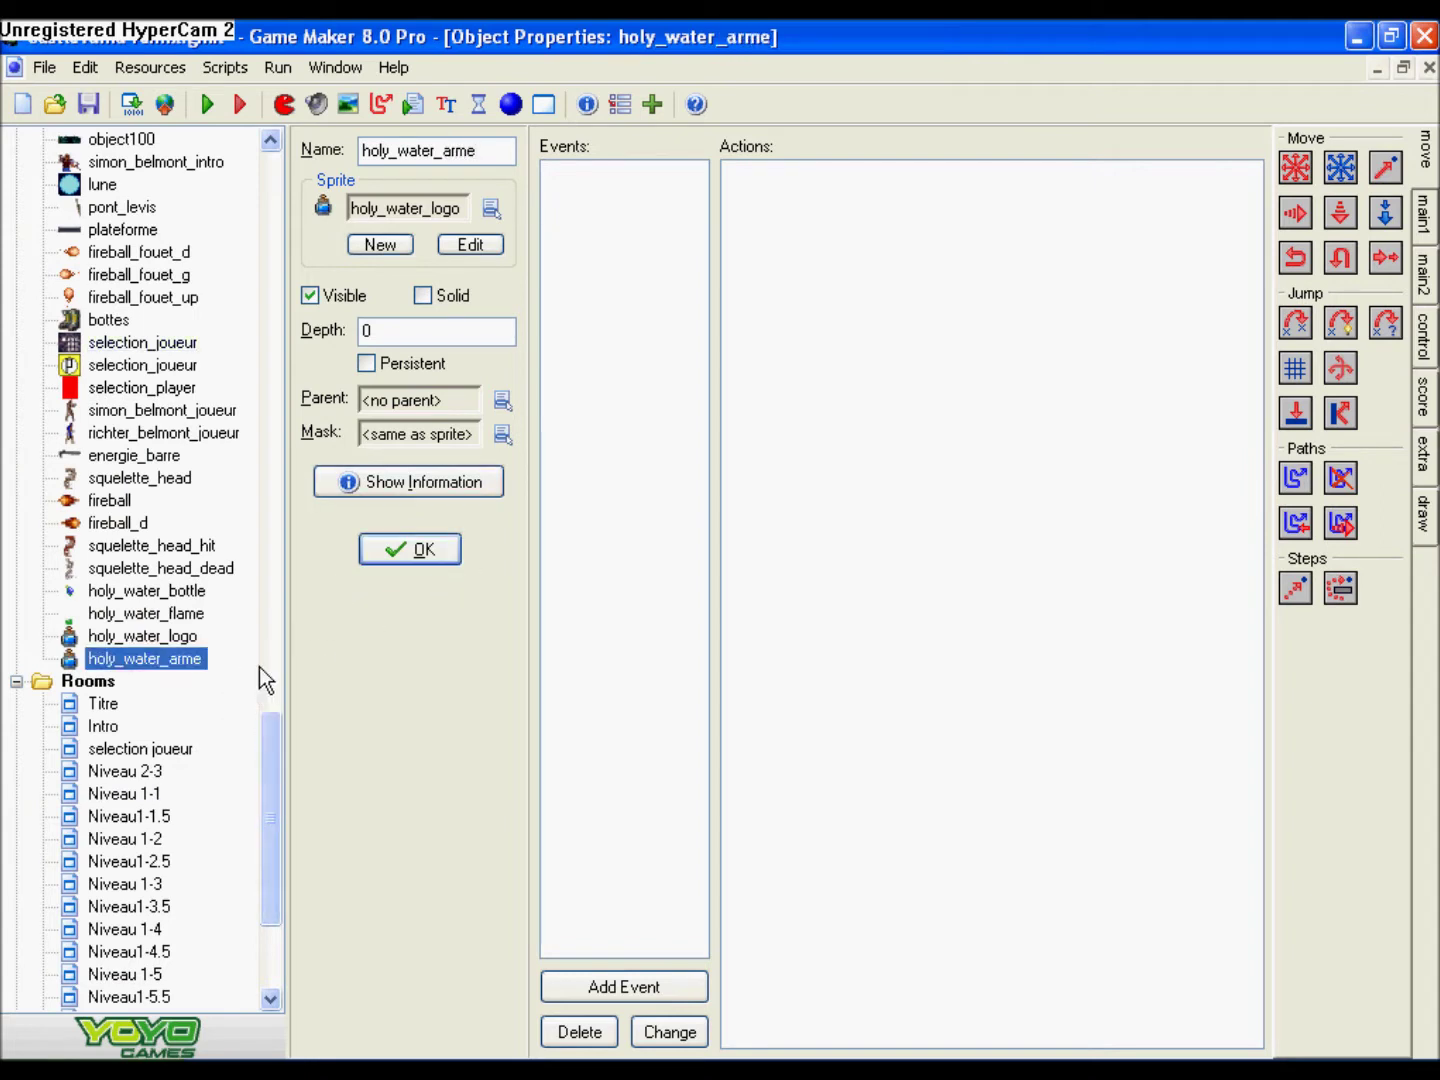
# - Check the Draw Sprite action of draw_item_hache, then duplicate that object under the name draw_item_holy_water
pyautogui.scroll(1, 268, 707)
pyautogui.moveTo(270, 740); pyautogui.dragTo(276, 630)
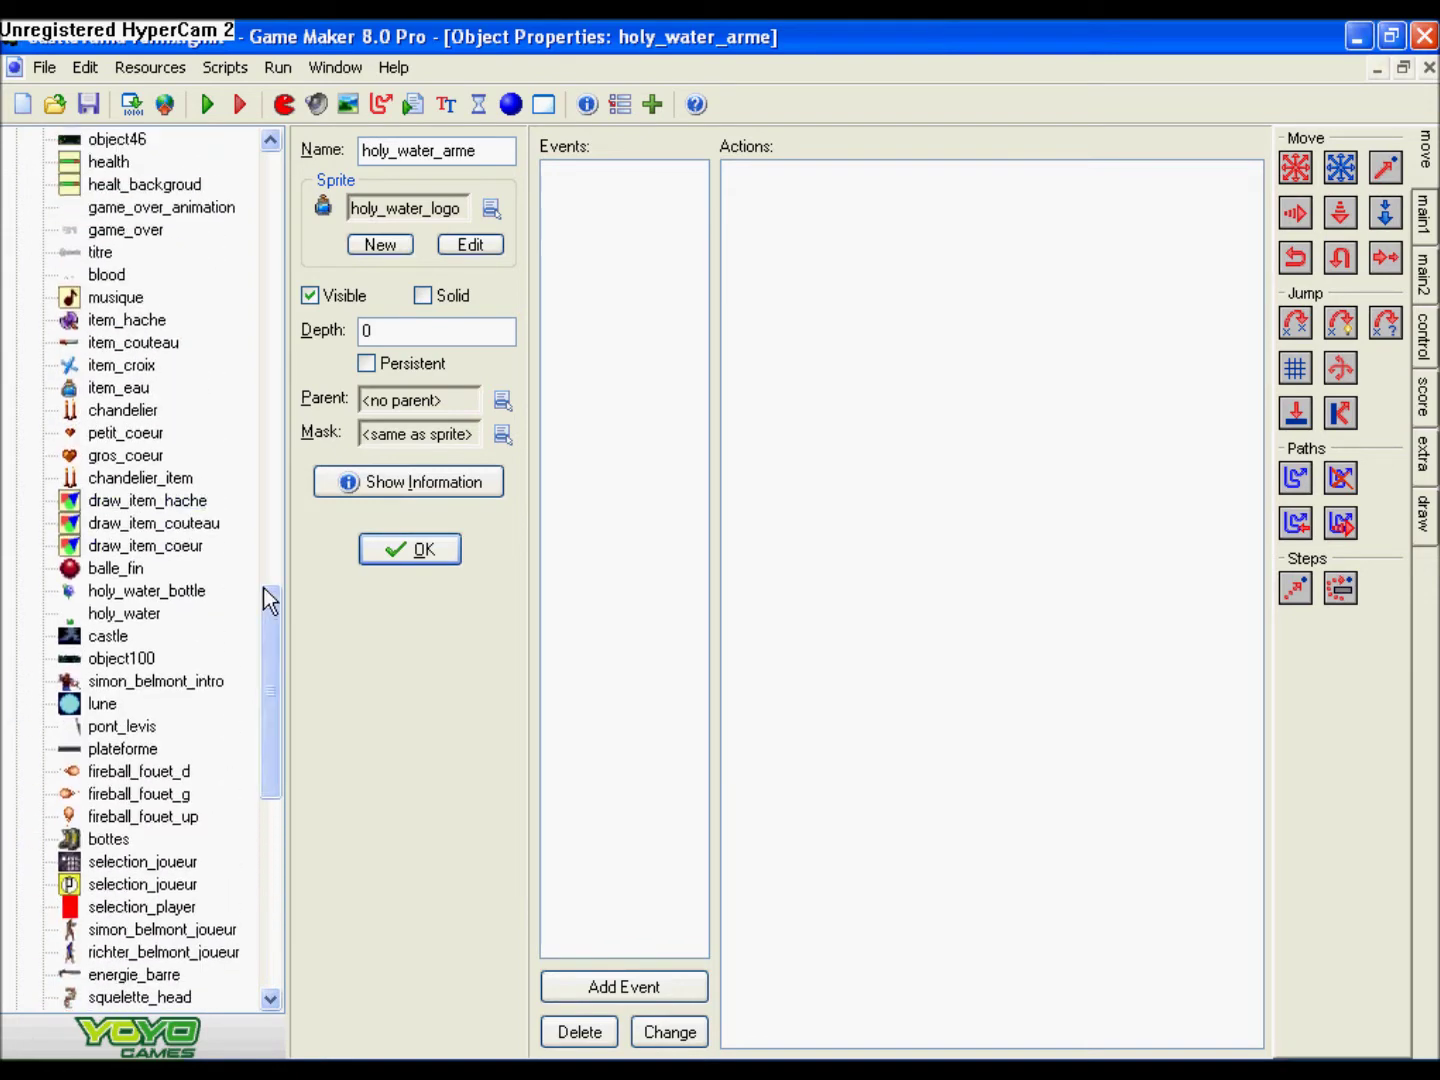
pyautogui.doubleClick(160, 502)
pyautogui.doubleClick(756, 182)
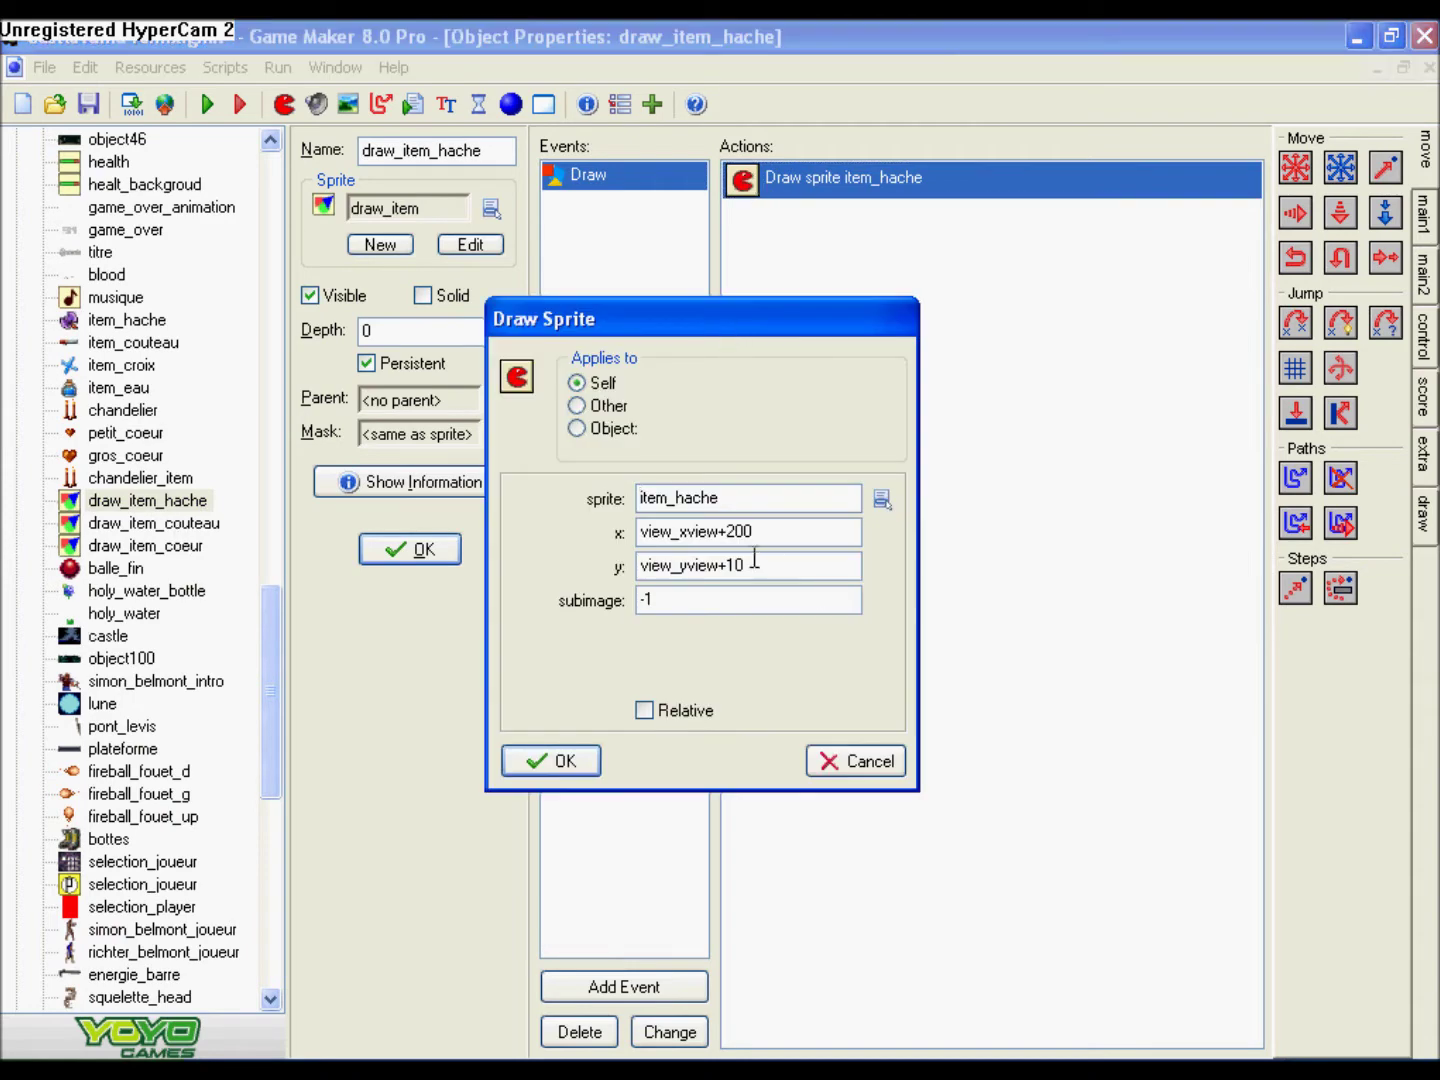
pyautogui.click(554, 762)
pyautogui.rightClick(142, 500)
pyautogui.click(204, 545)
pyautogui.moveTo(456, 156); pyautogui.dragTo(315, 160)
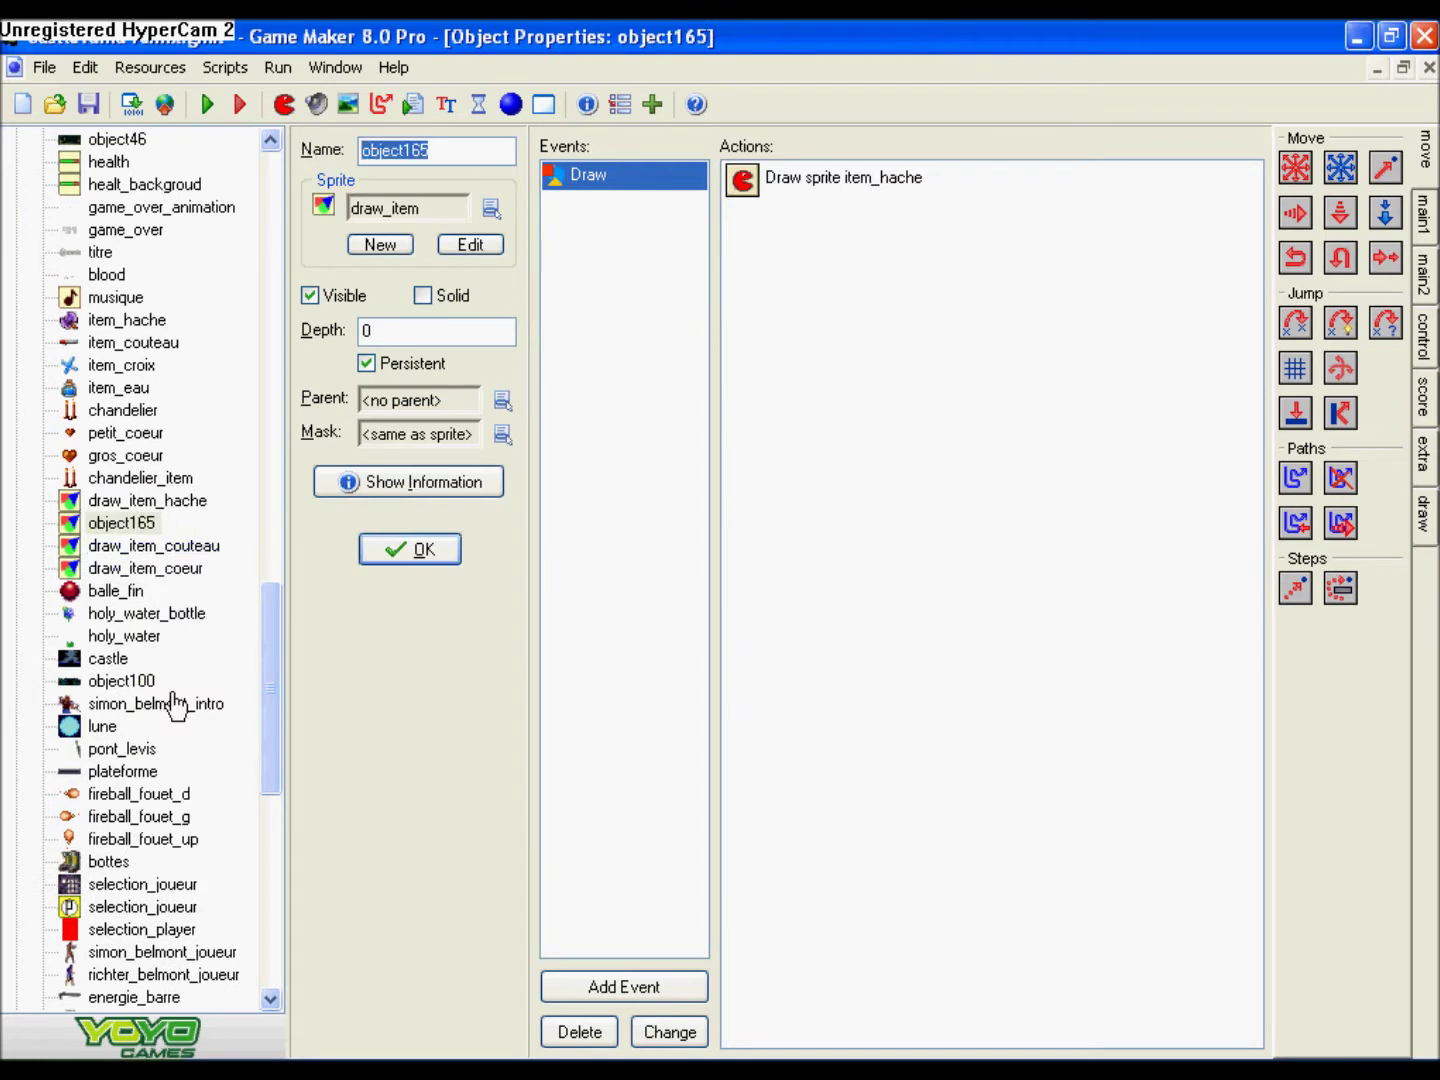
pyautogui.write('draw_item_')
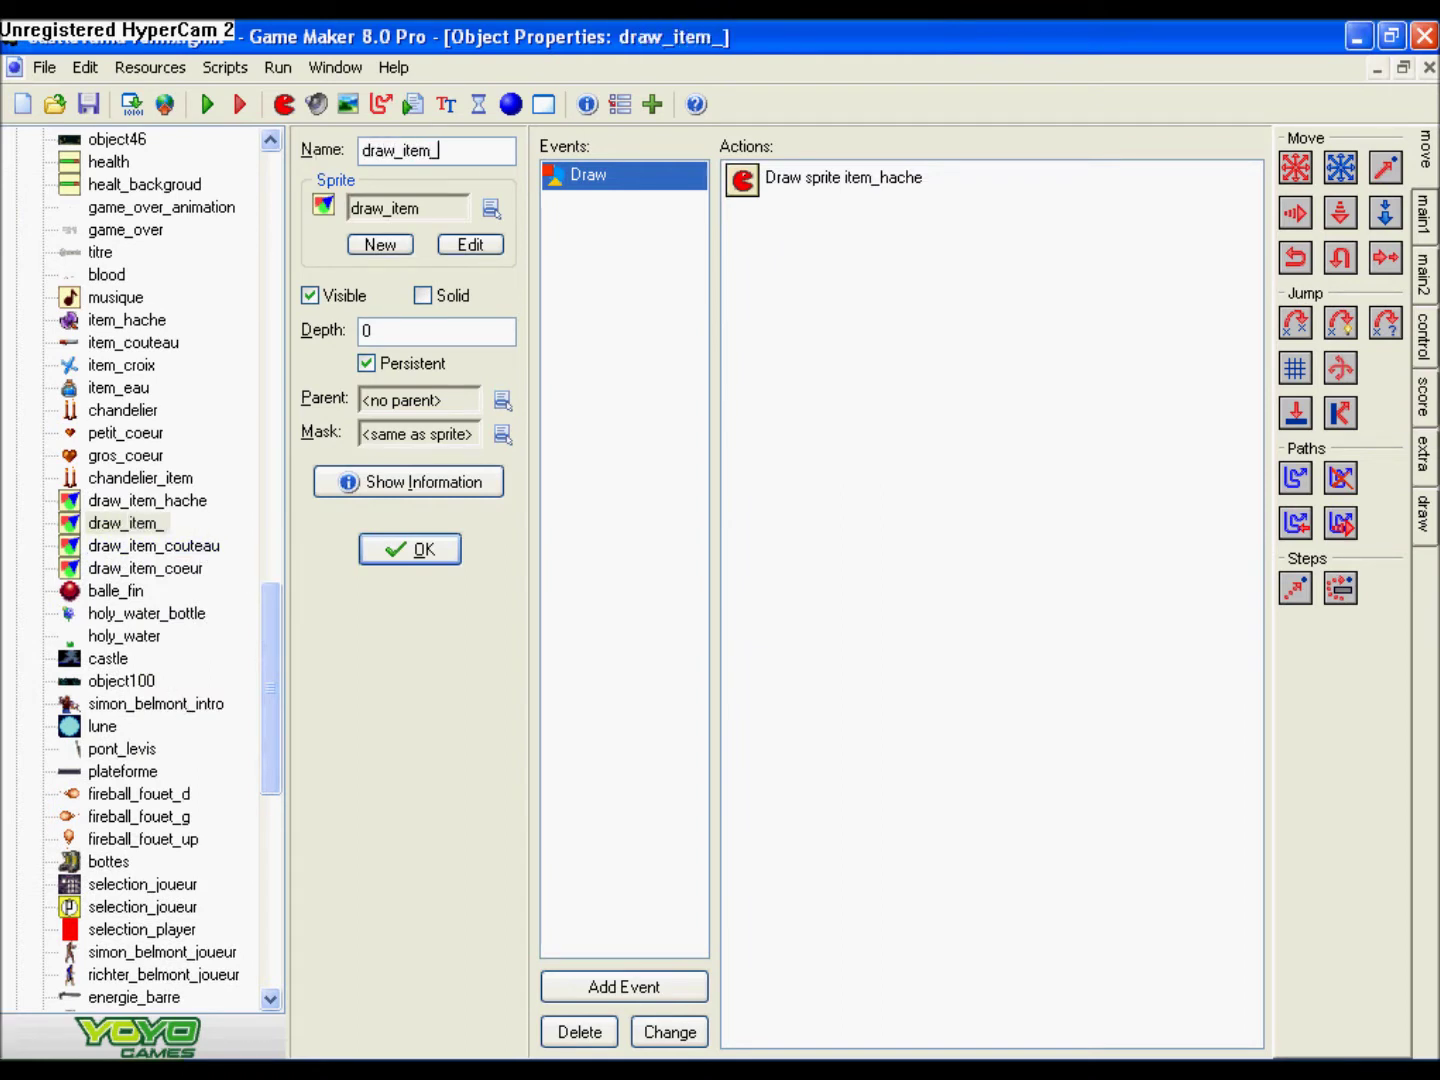
pyautogui.write('holy_water')
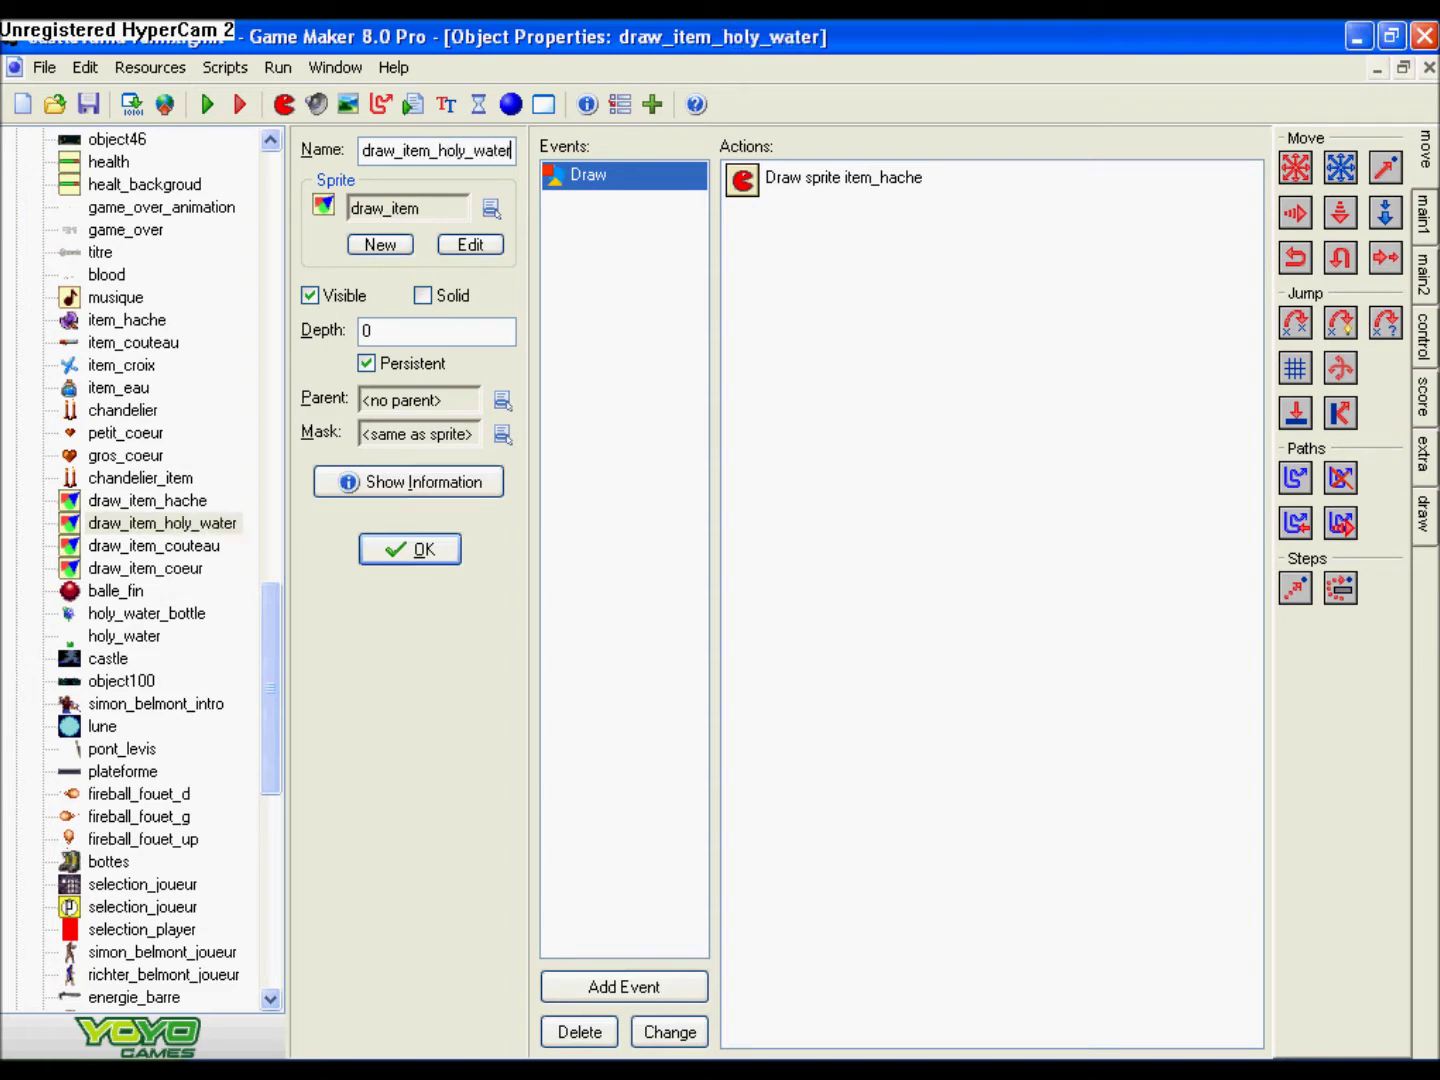
# - Change the drawn sprite in draw_item_holy_water's Draw event to holy_water_logo and save the object
pyautogui.doubleClick(814, 178)
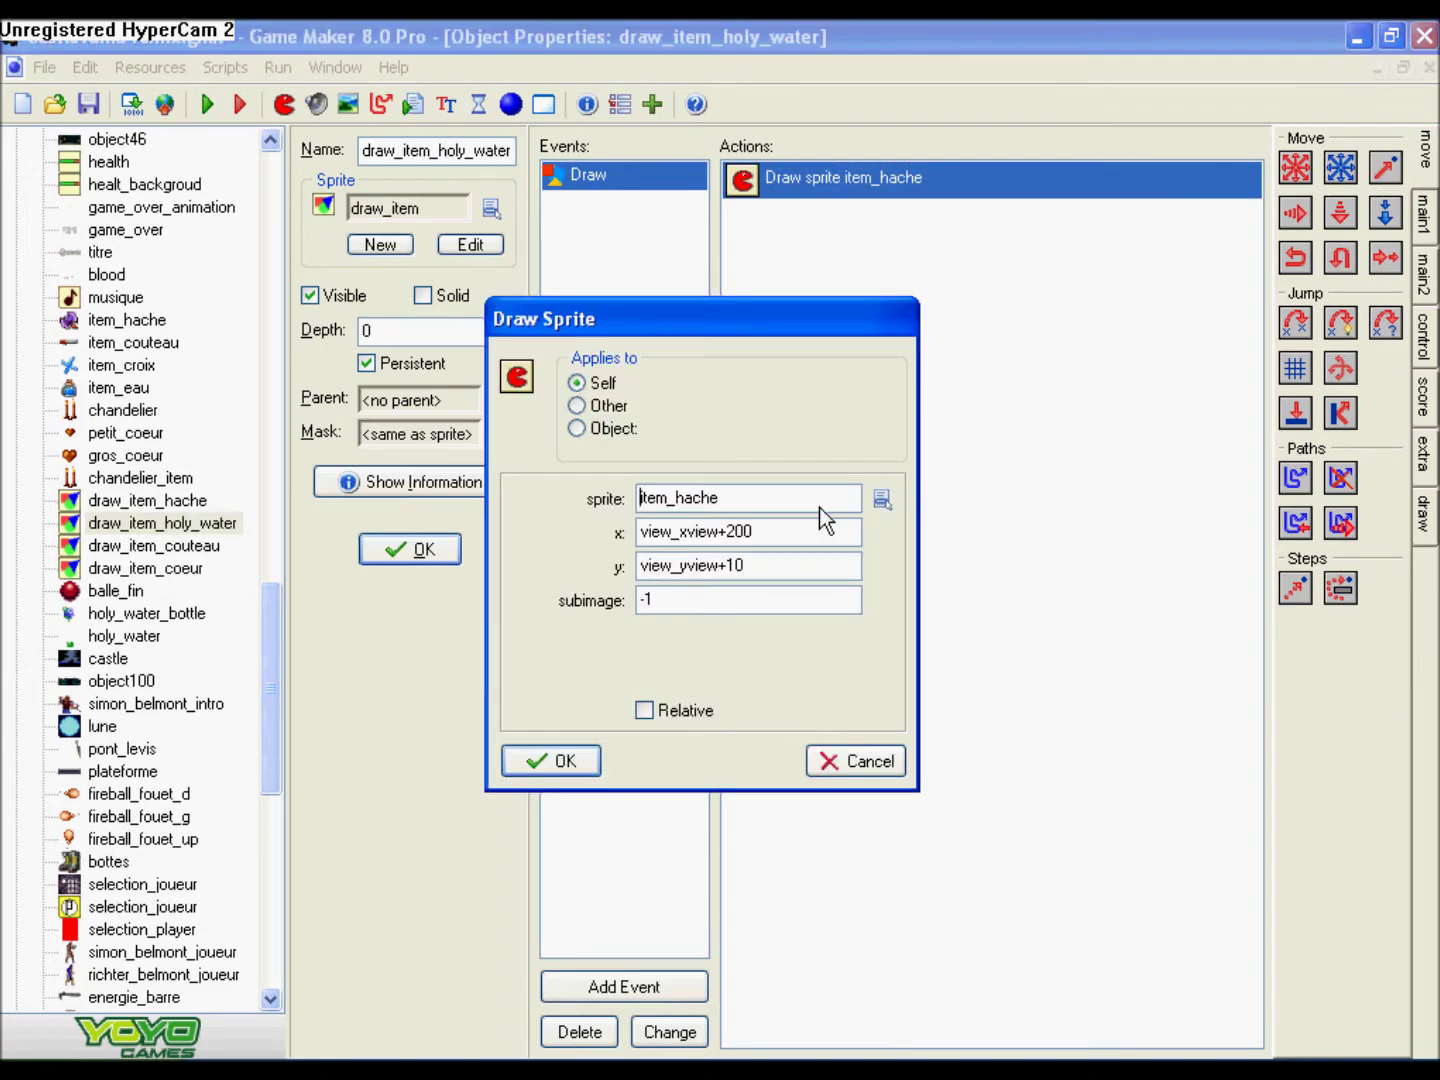
pyautogui.click(881, 498)
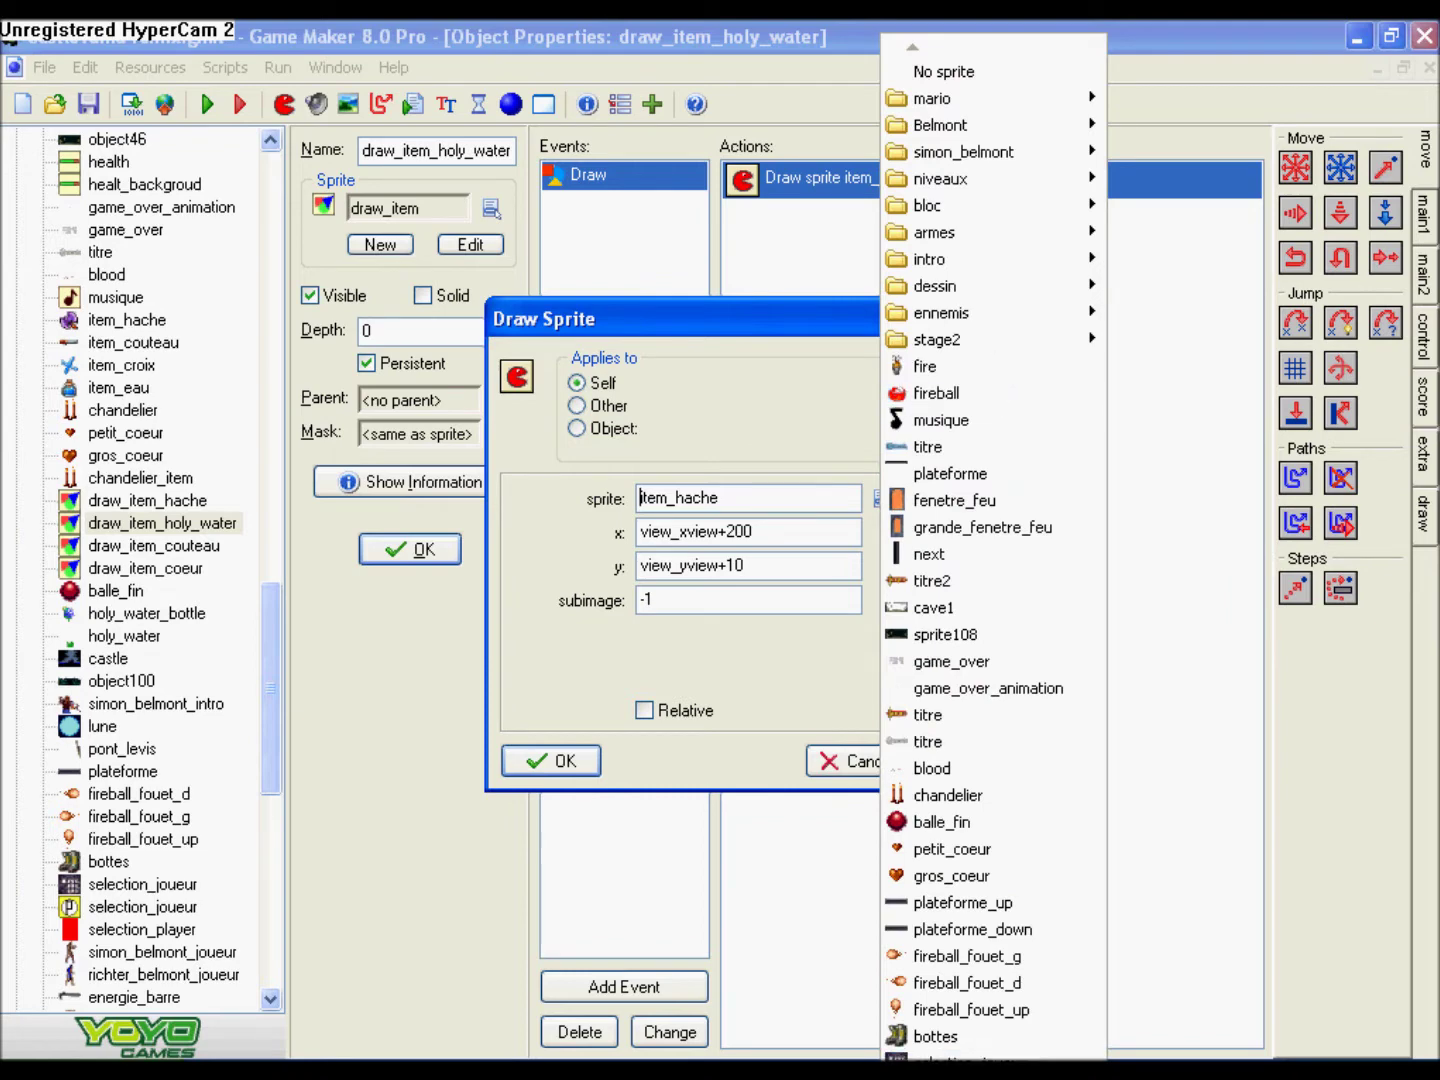
pyautogui.moveTo(990, 1068)
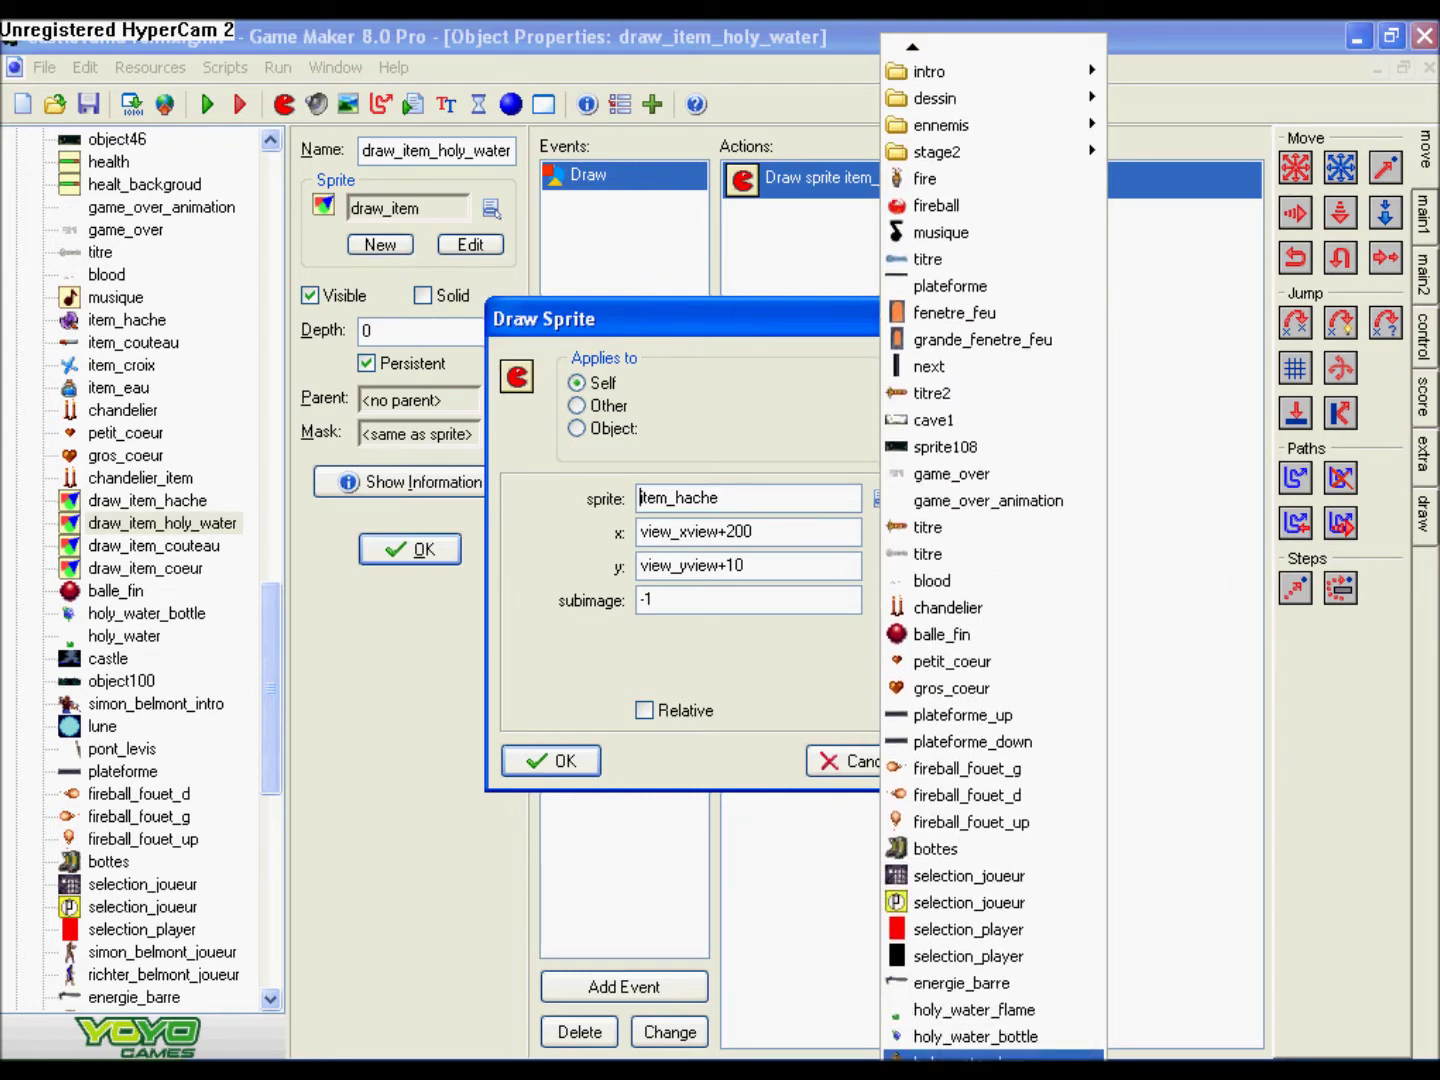
pyautogui.click(950, 1055)
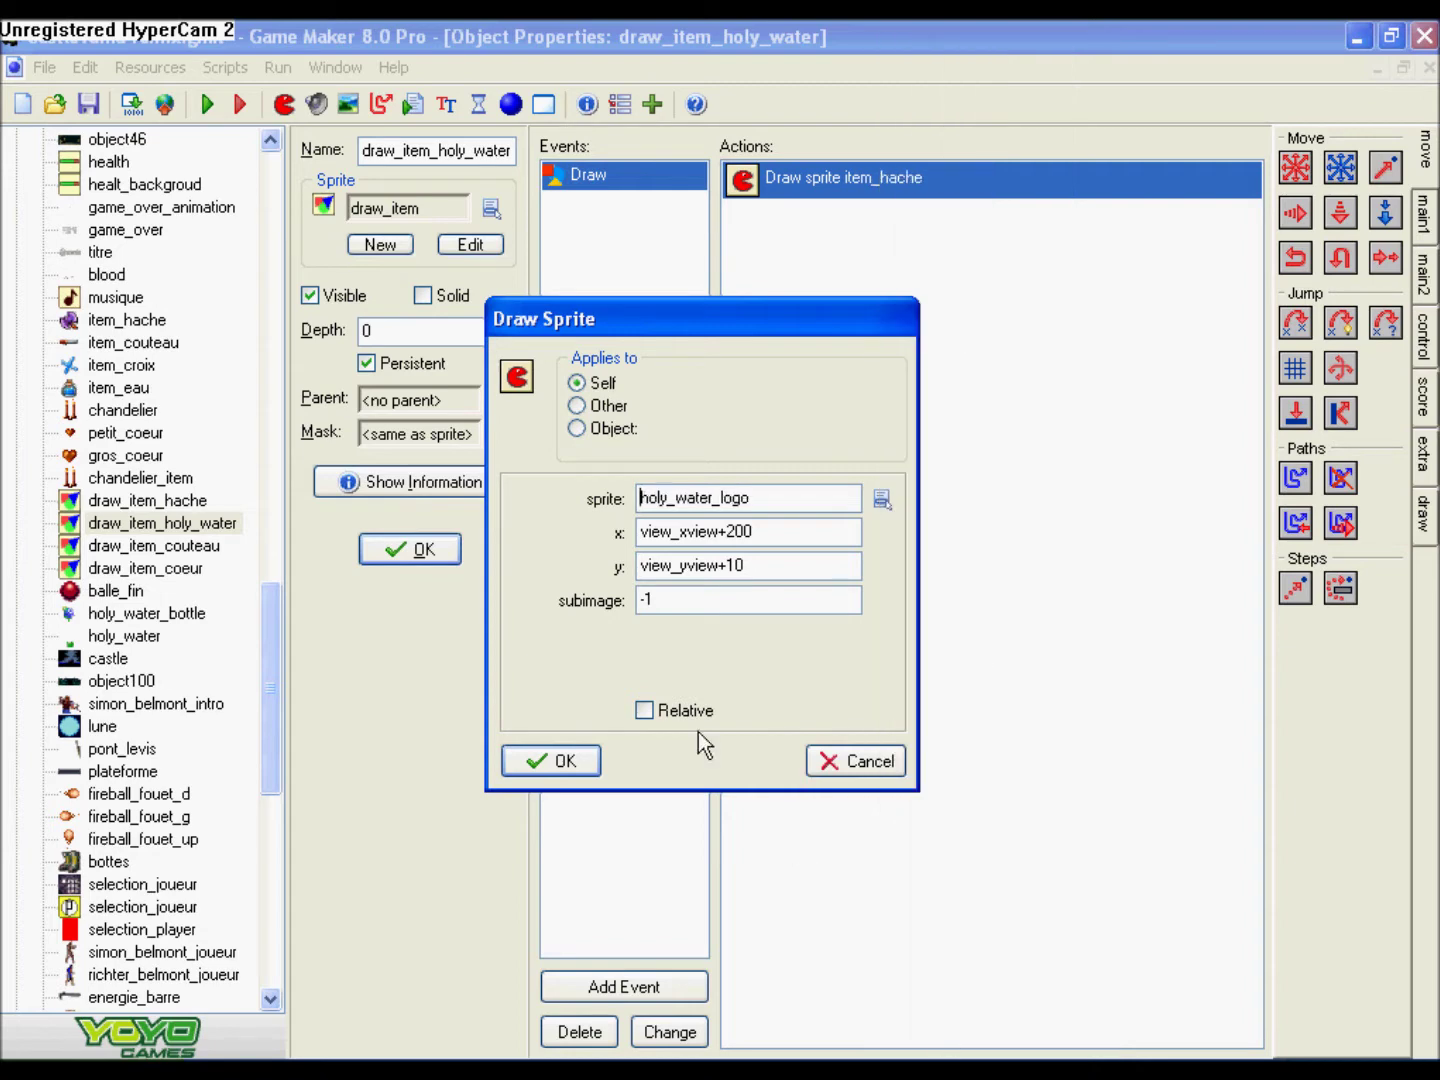
pyautogui.click(565, 761)
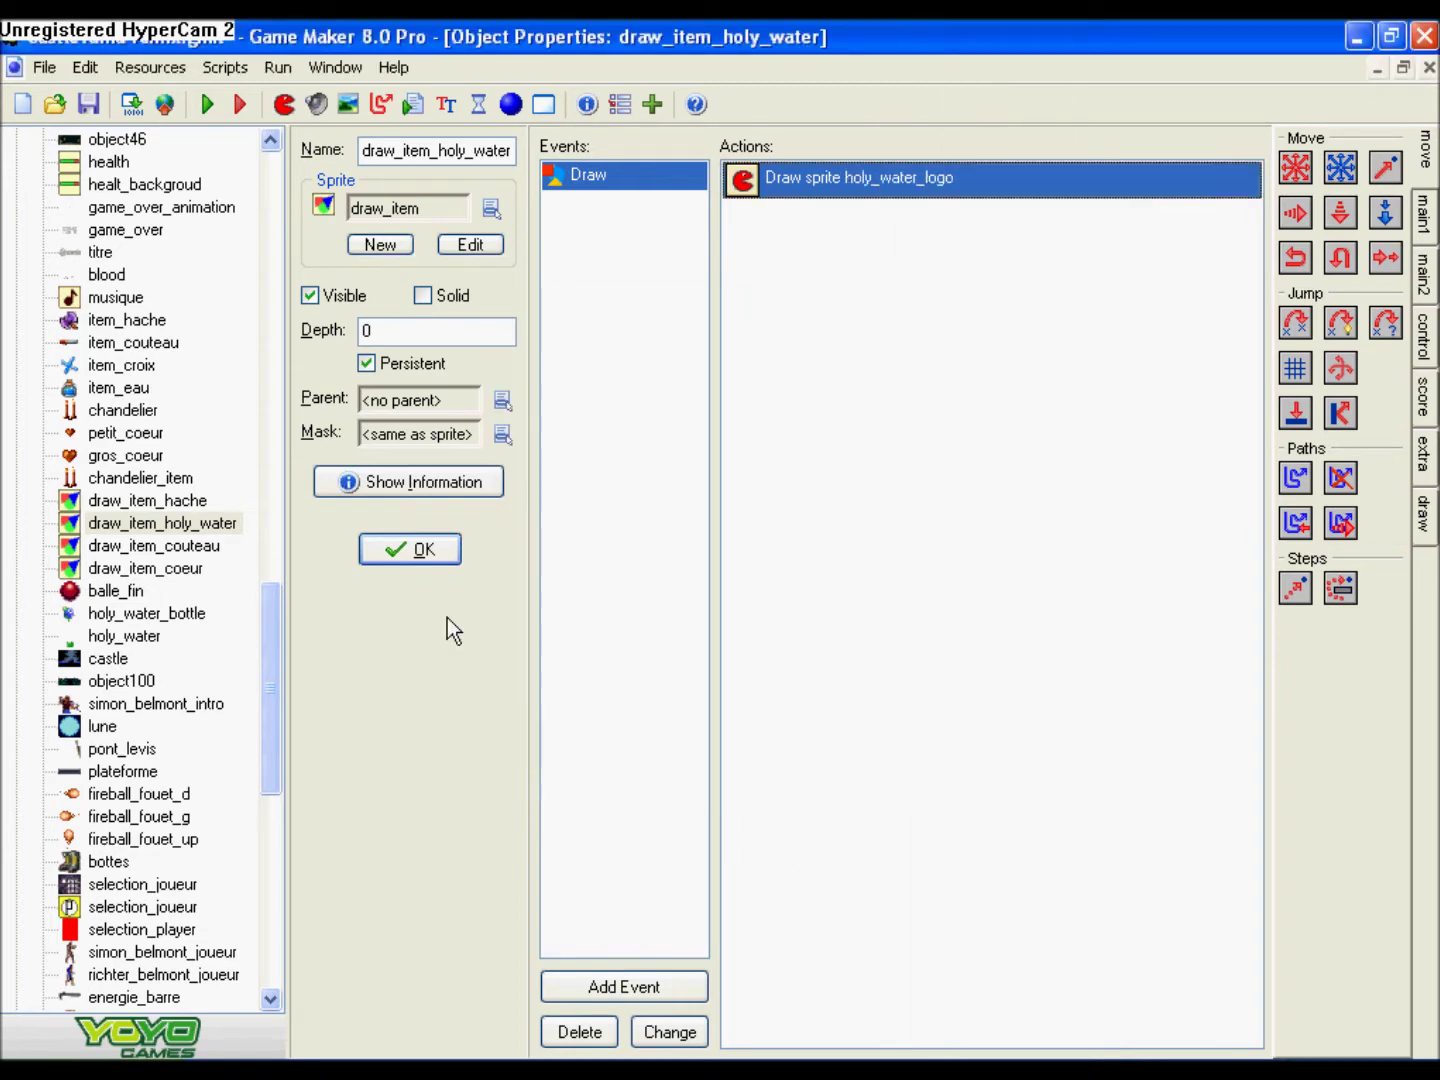
pyautogui.click(393, 548)
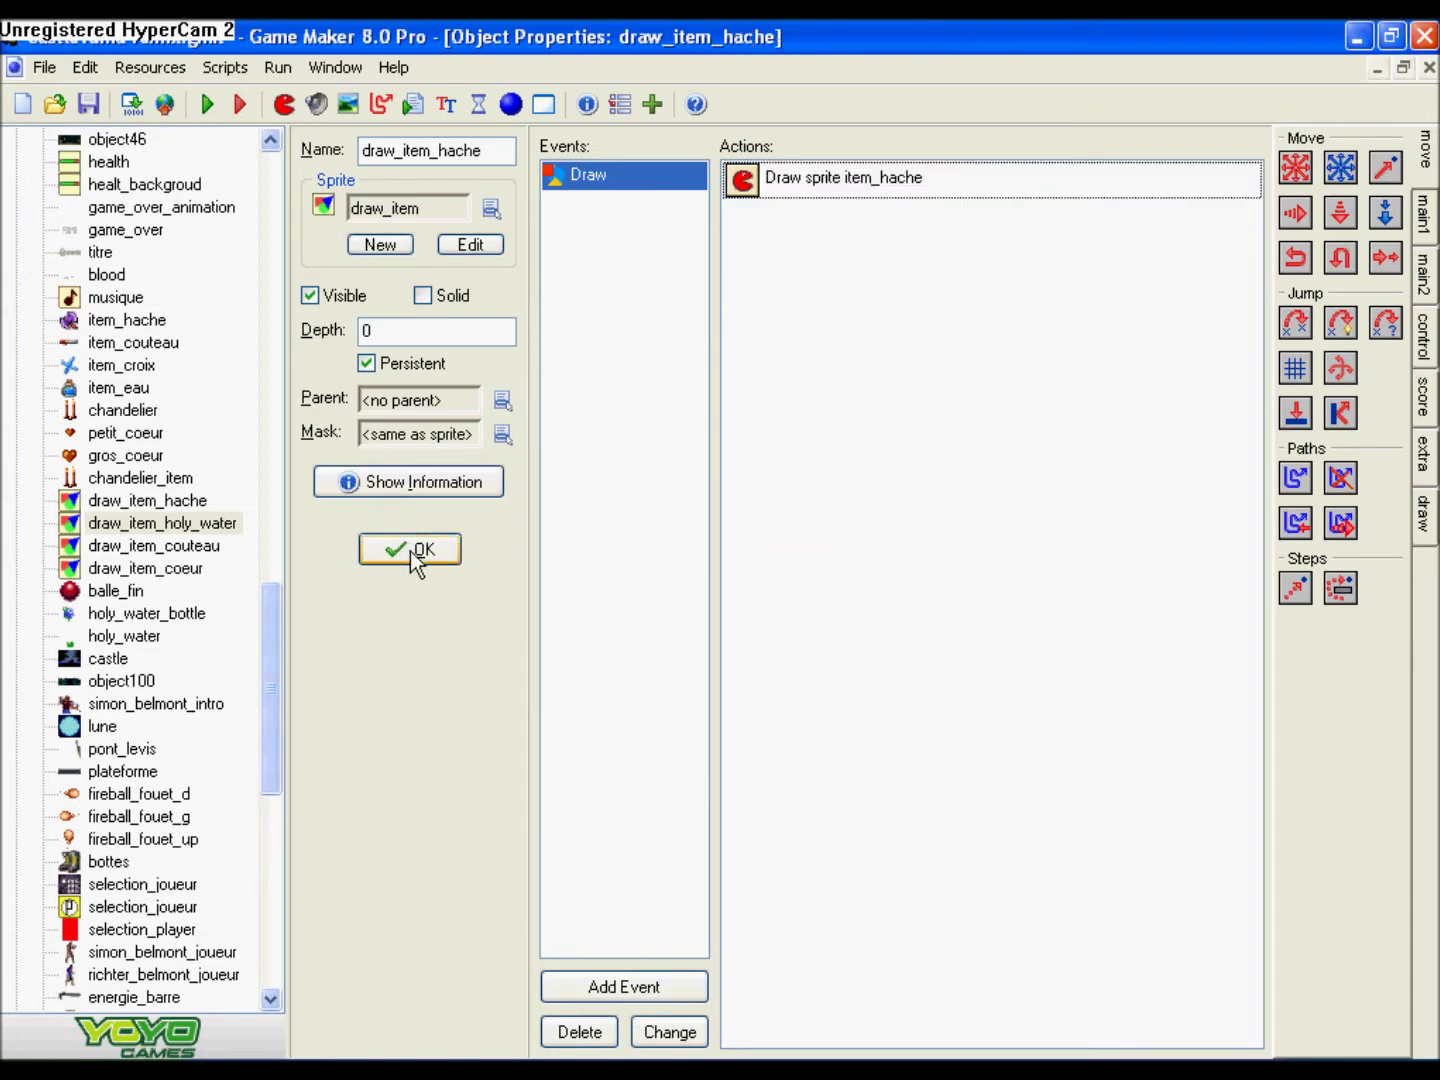
# - Close the draw_item_hache and holy_water_arme properties and check the instance count test in simon_belmont's G-key press event
pyautogui.click(417, 558)
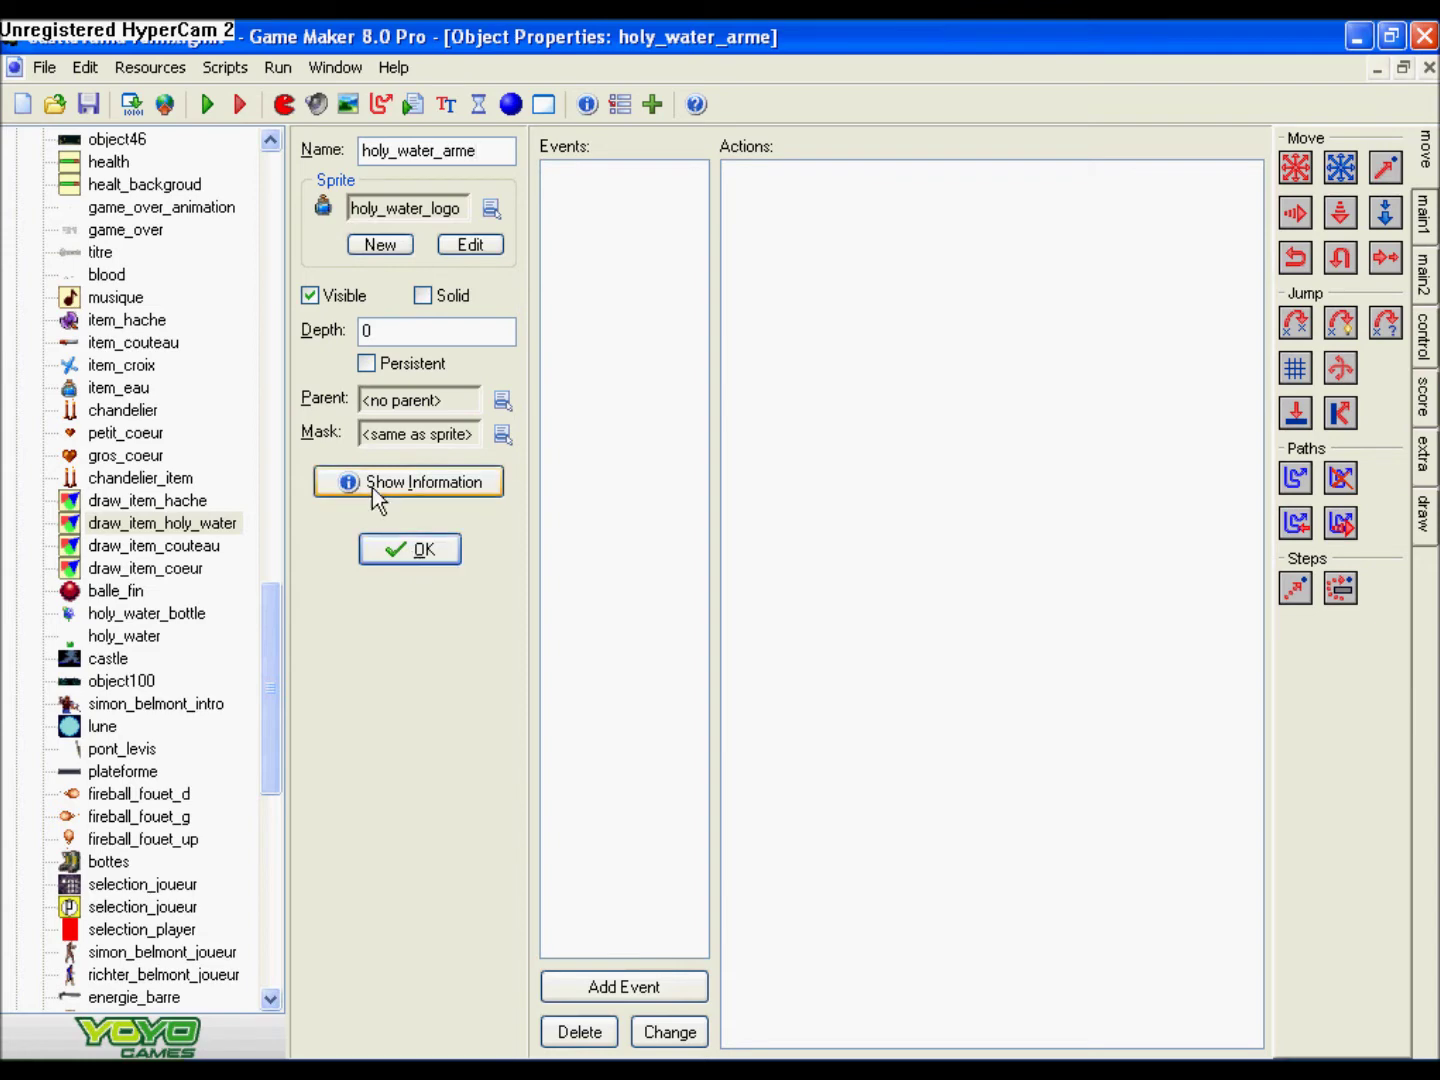
pyautogui.click(424, 561)
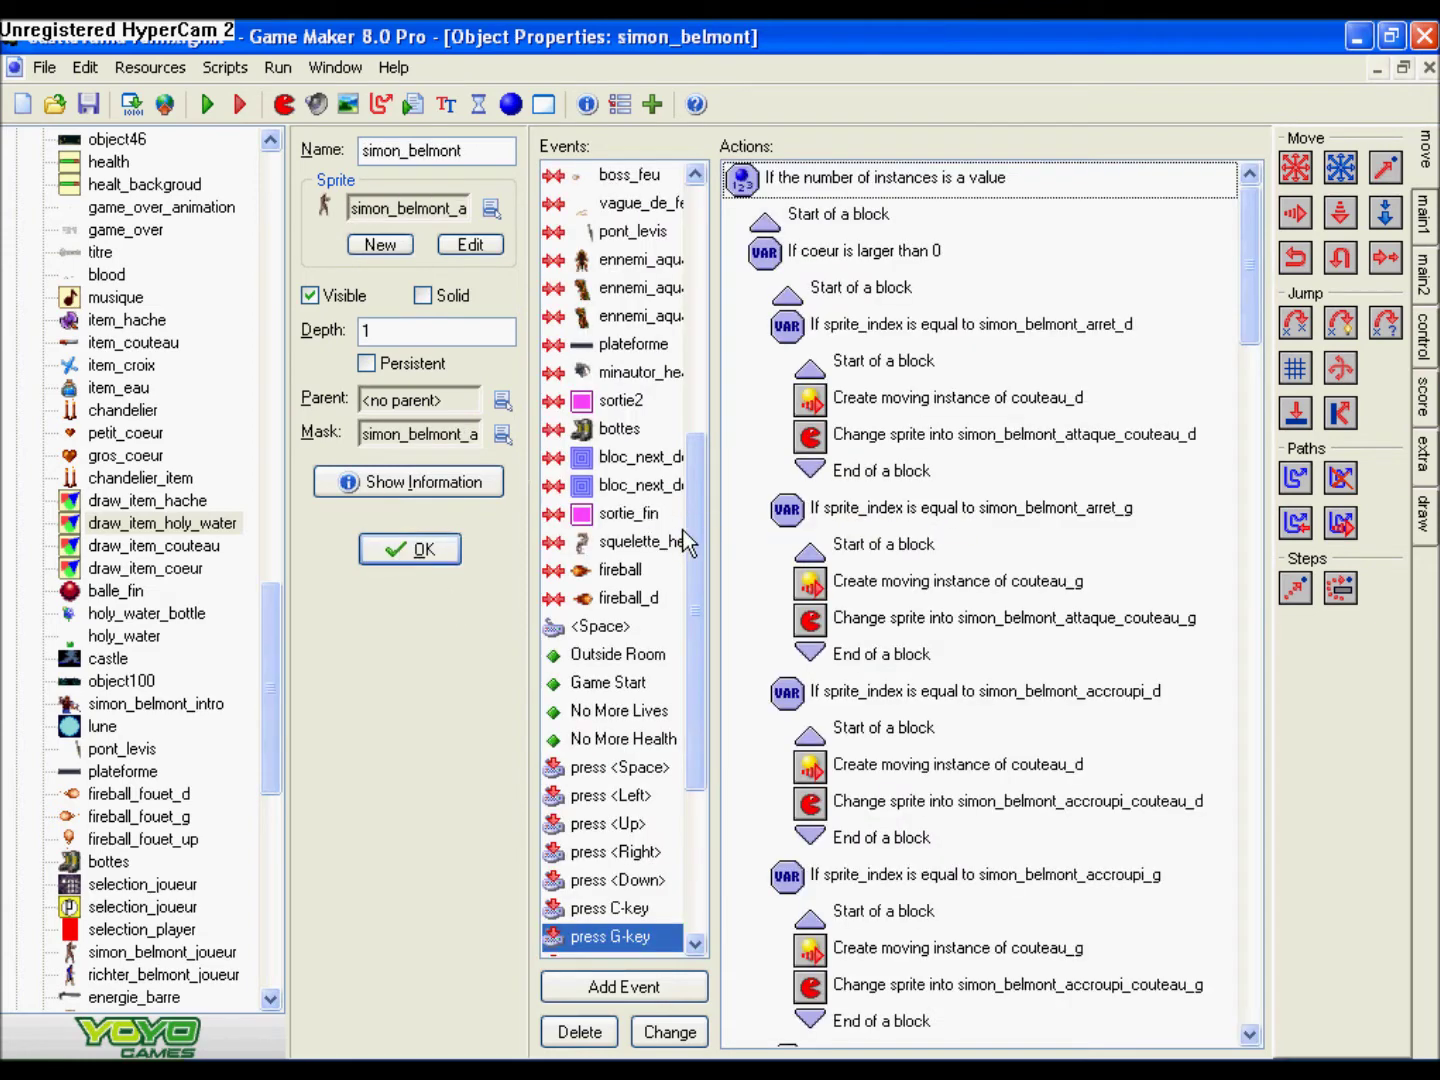
pyautogui.scroll(6, 686, 545)
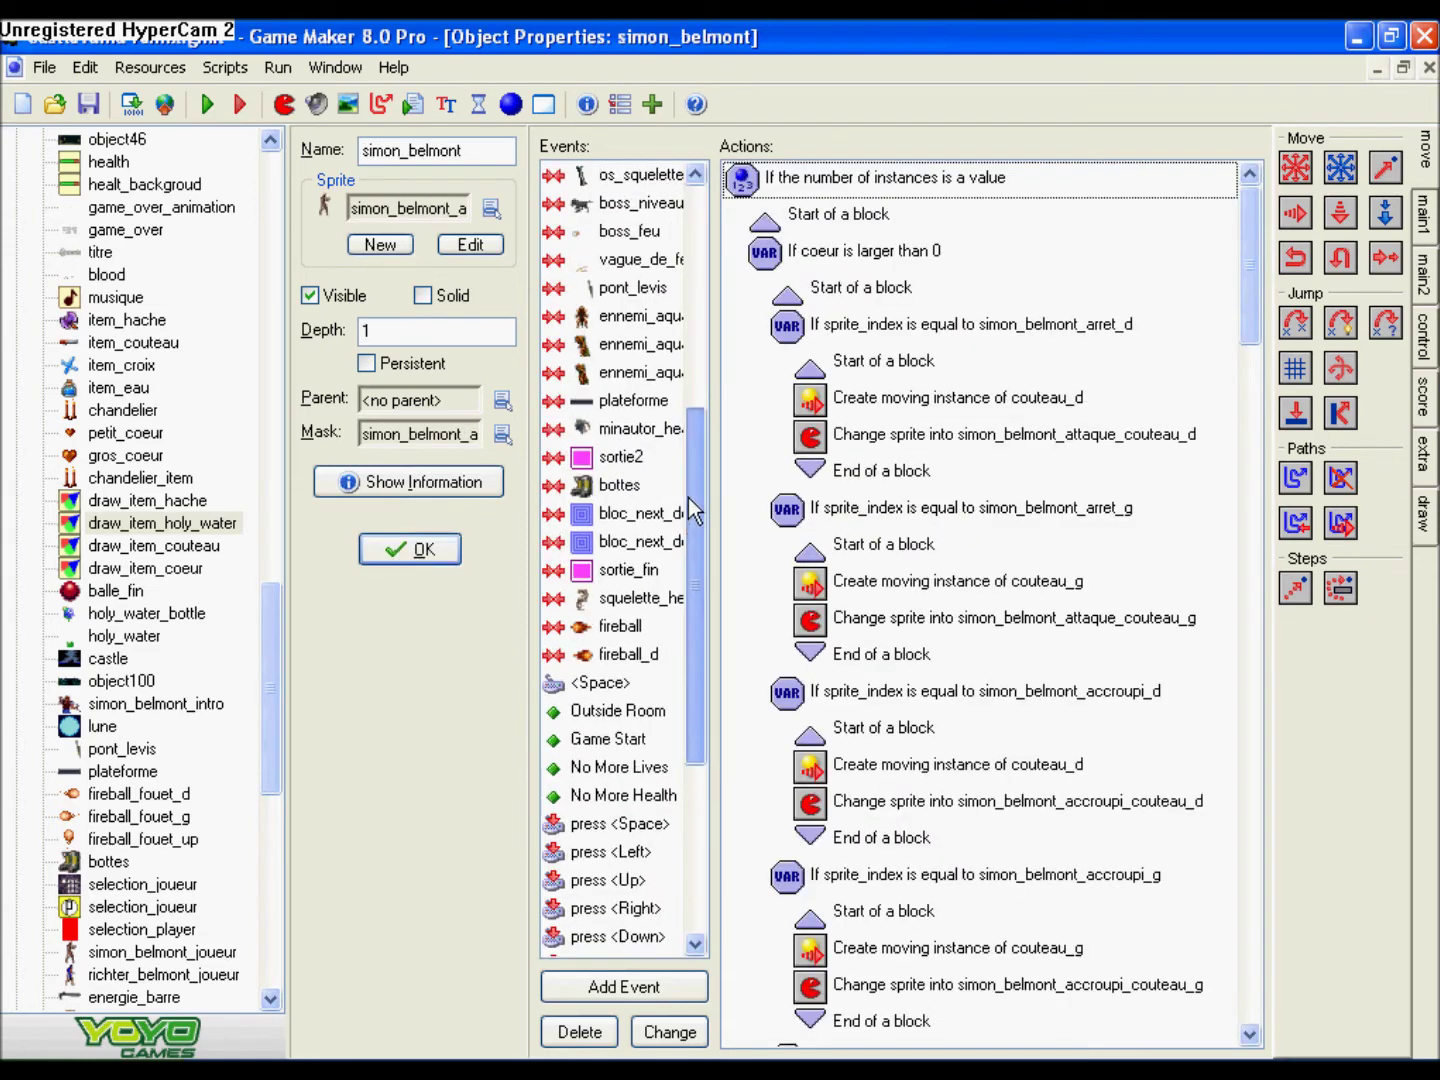
pyautogui.doubleClick(784, 179)
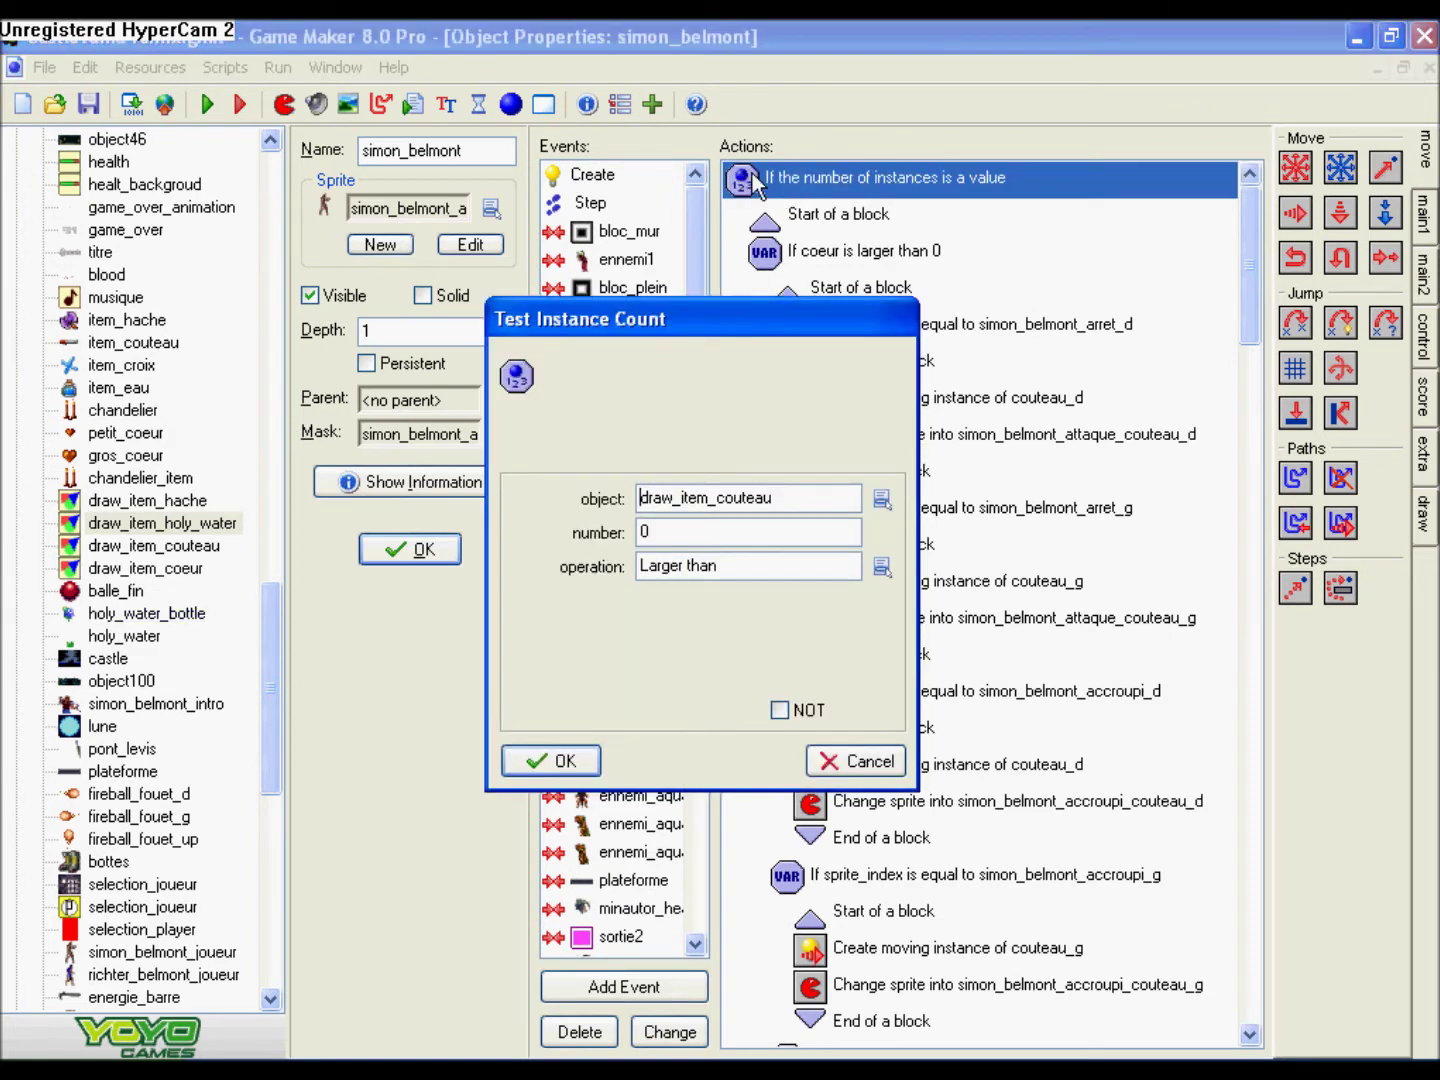
pyautogui.click(538, 762)
# - Open the chandelier_item object and review the actions of its hache, couteau and fouet collision events
pyautogui.moveTo(268, 634)
pyautogui.mouseDown()
pyautogui.moveTo(290, 535)
pyautogui.moveTo(275, 625)
pyautogui.mouseUp()
pyautogui.doubleClick(148, 544)
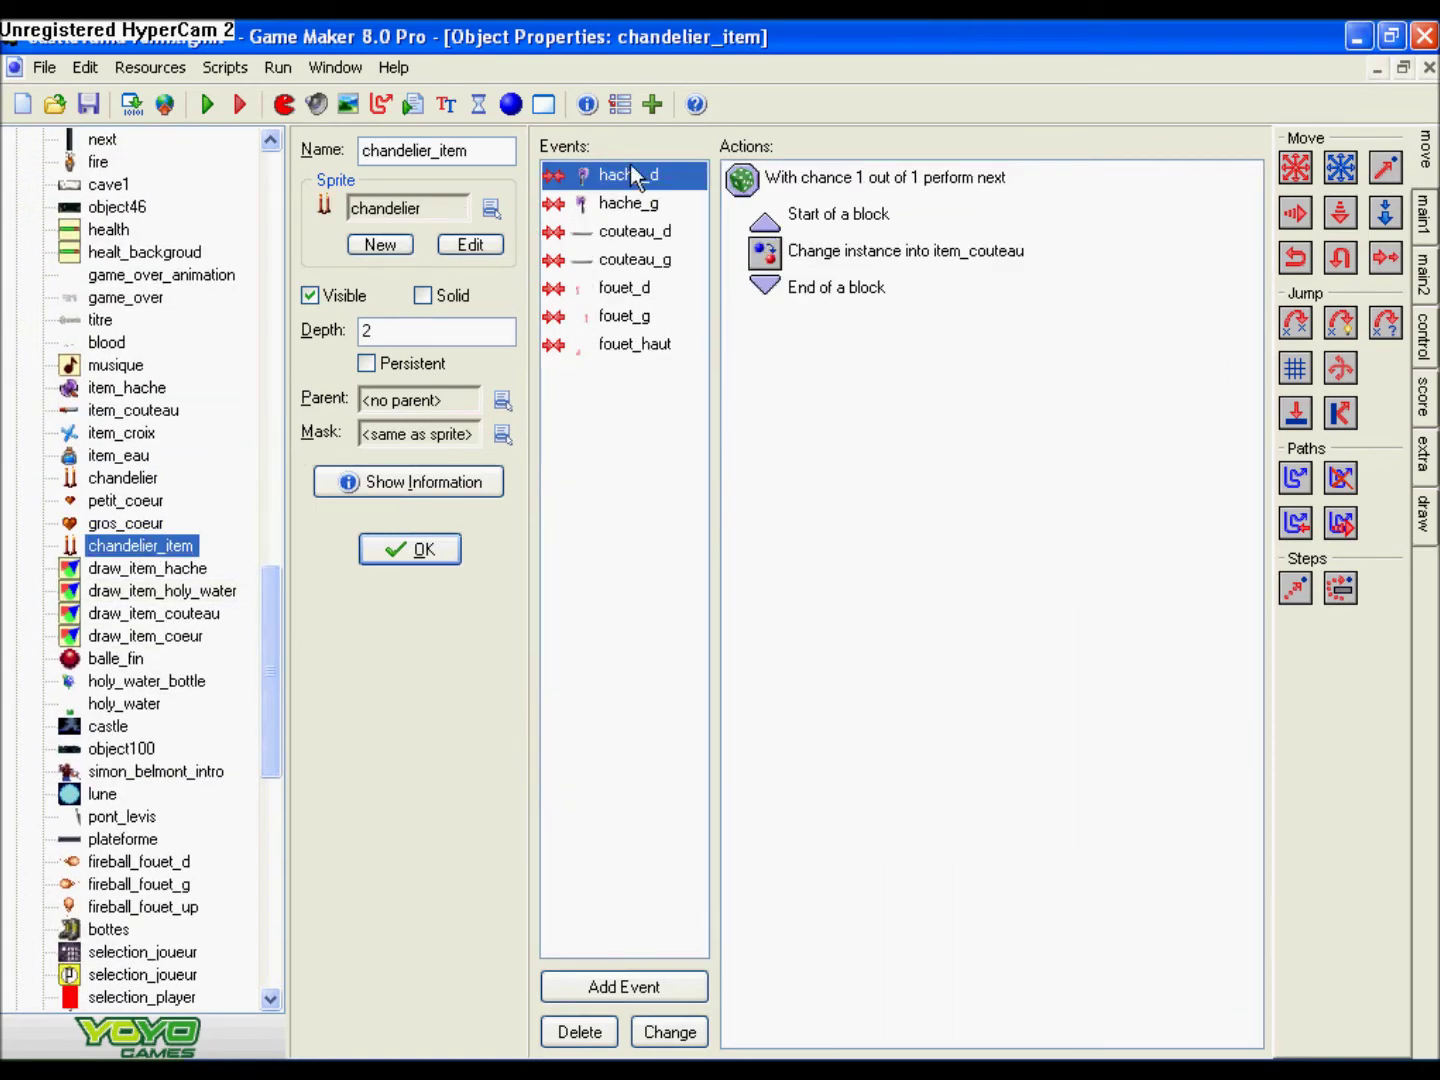
pyautogui.click(628, 232)
pyautogui.click(628, 259)
pyautogui.click(626, 287)
pyautogui.click(626, 315)
pyautogui.click(630, 344)
pyautogui.click(622, 311)
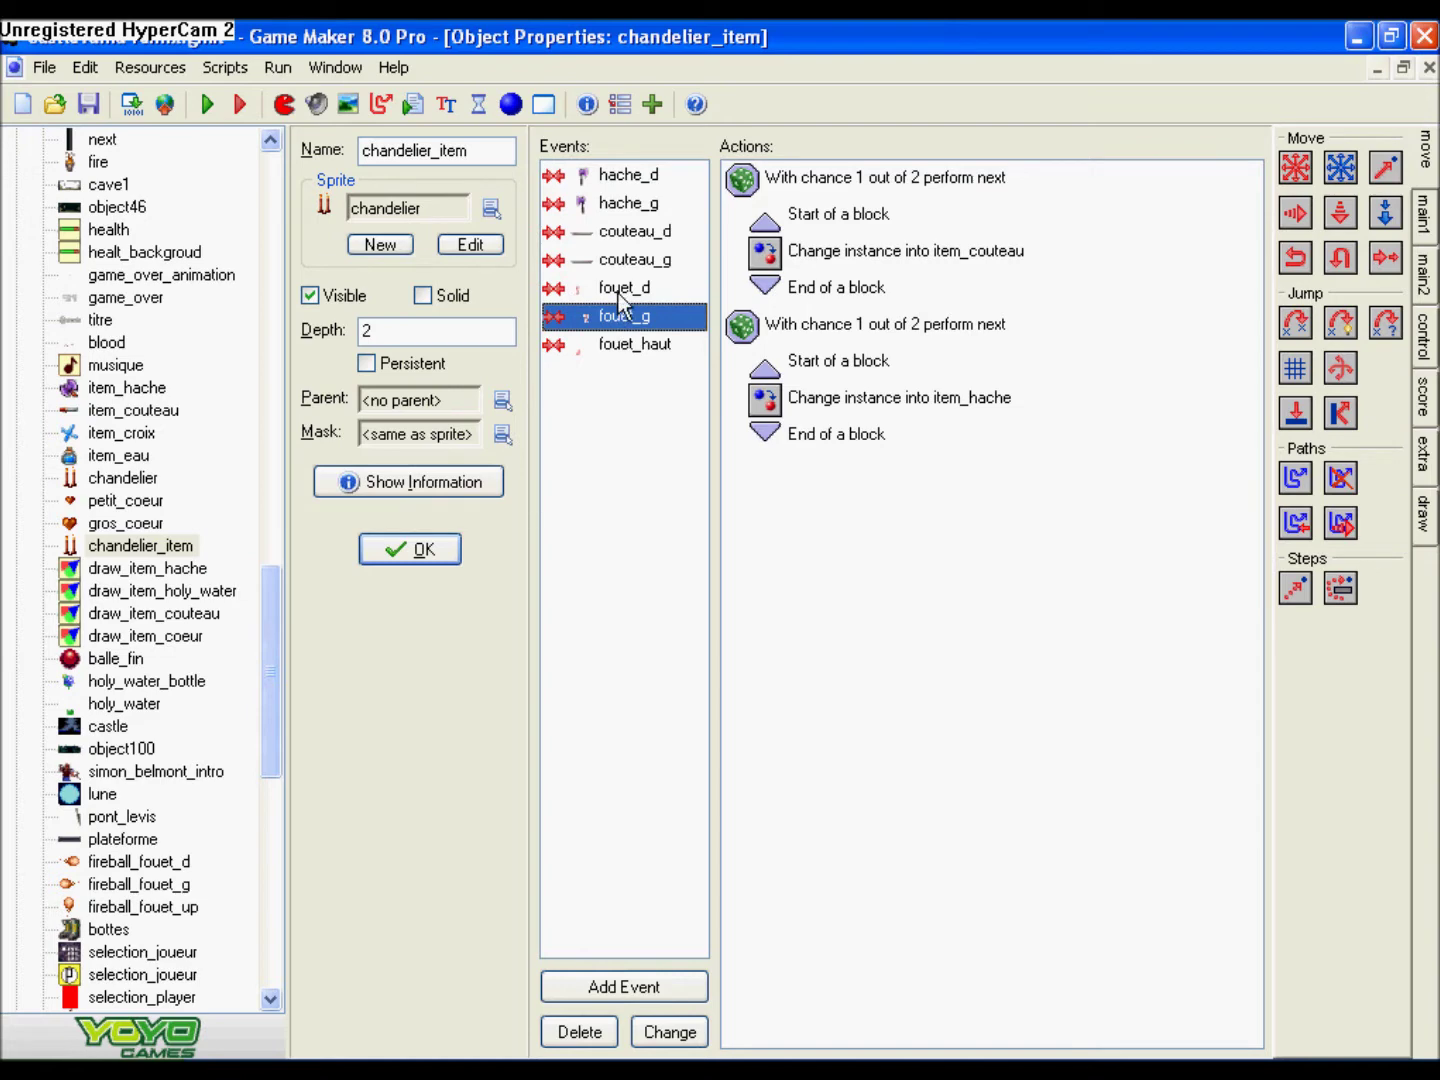
pyautogui.click(619, 347)
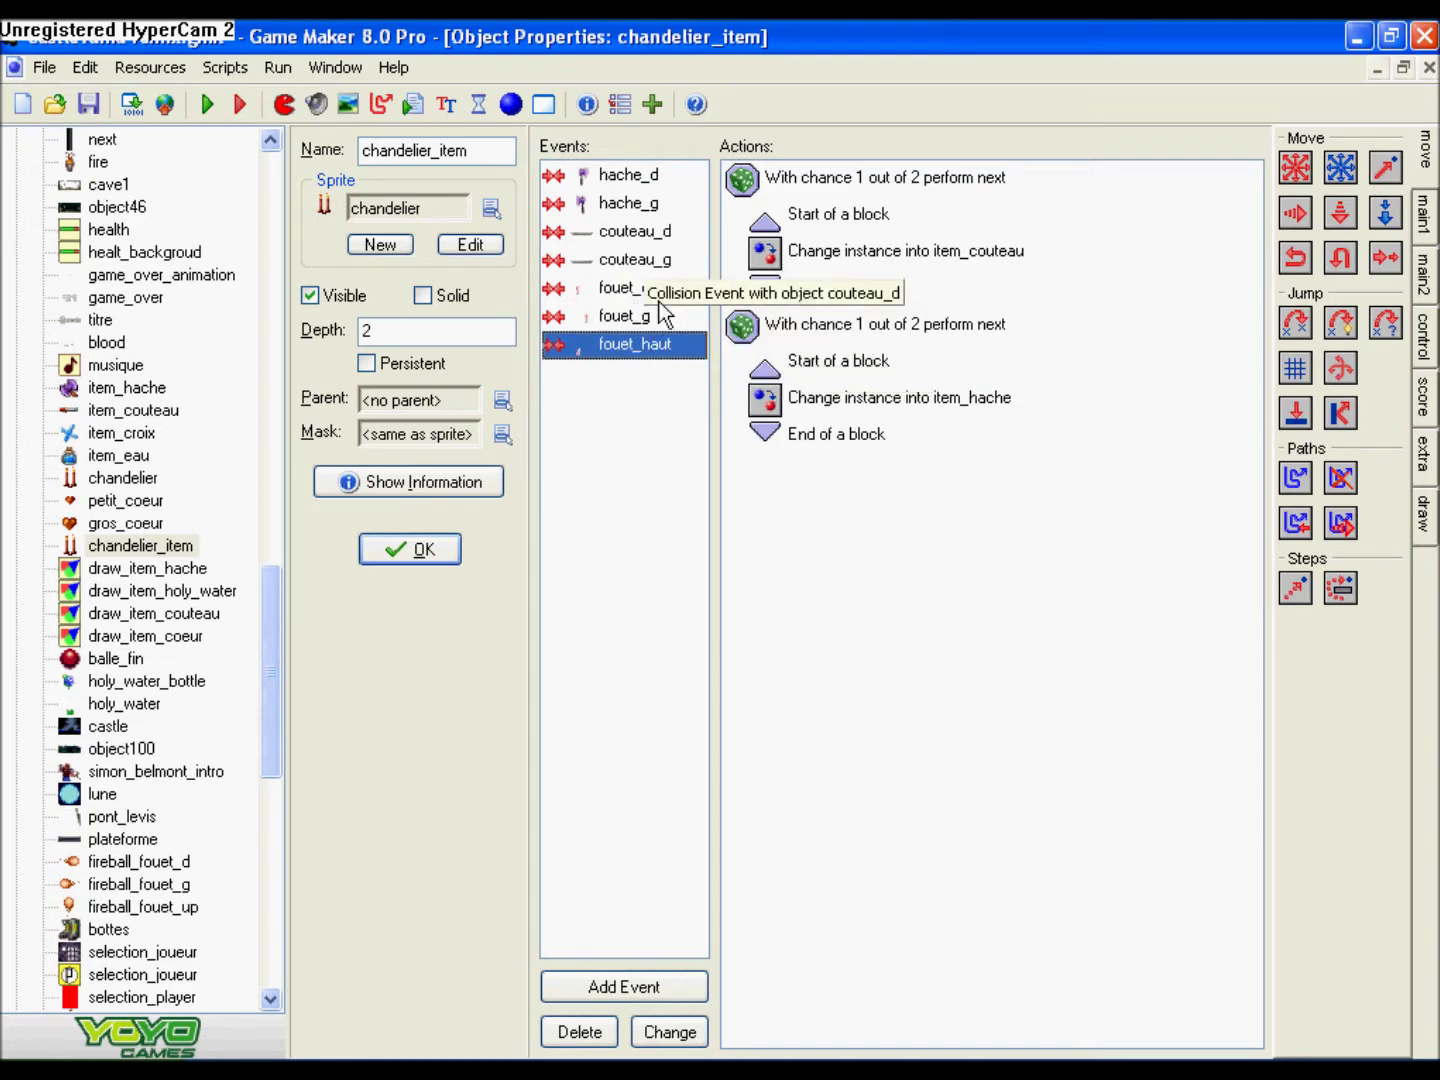
pyautogui.click(626, 176)
pyautogui.click(633, 204)
pyautogui.click(626, 231)
pyautogui.click(628, 259)
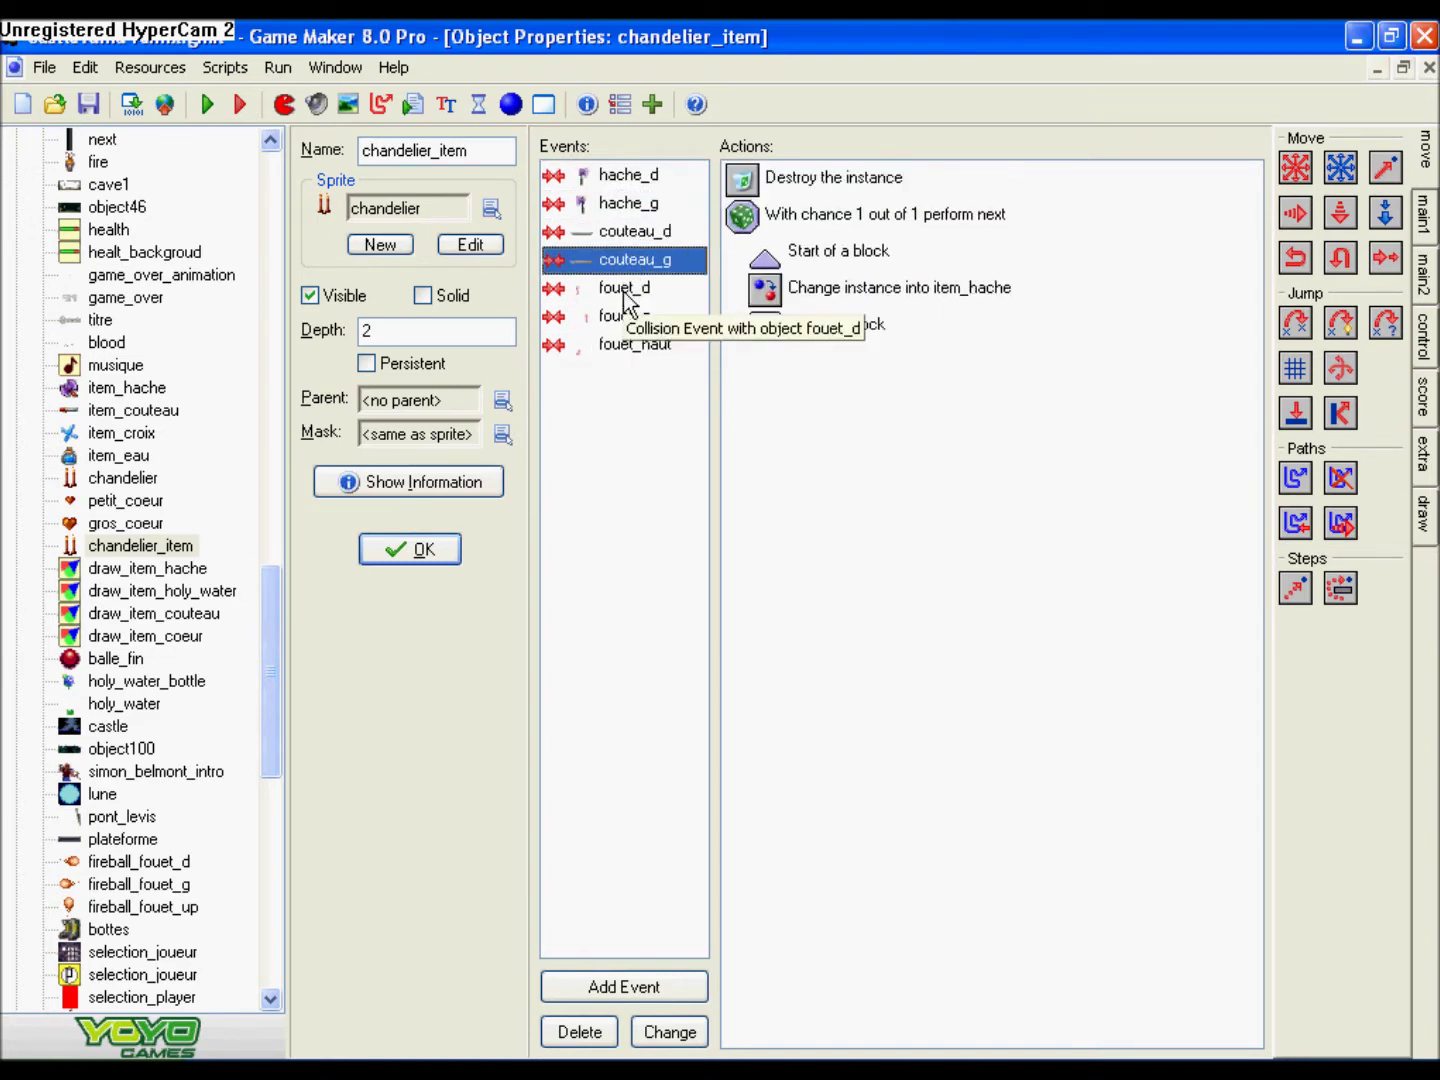
# - In chandelier_item's fouet_d collision event, copy the item_hache chance block and paste it above the first block
pyautogui.click(628, 288)
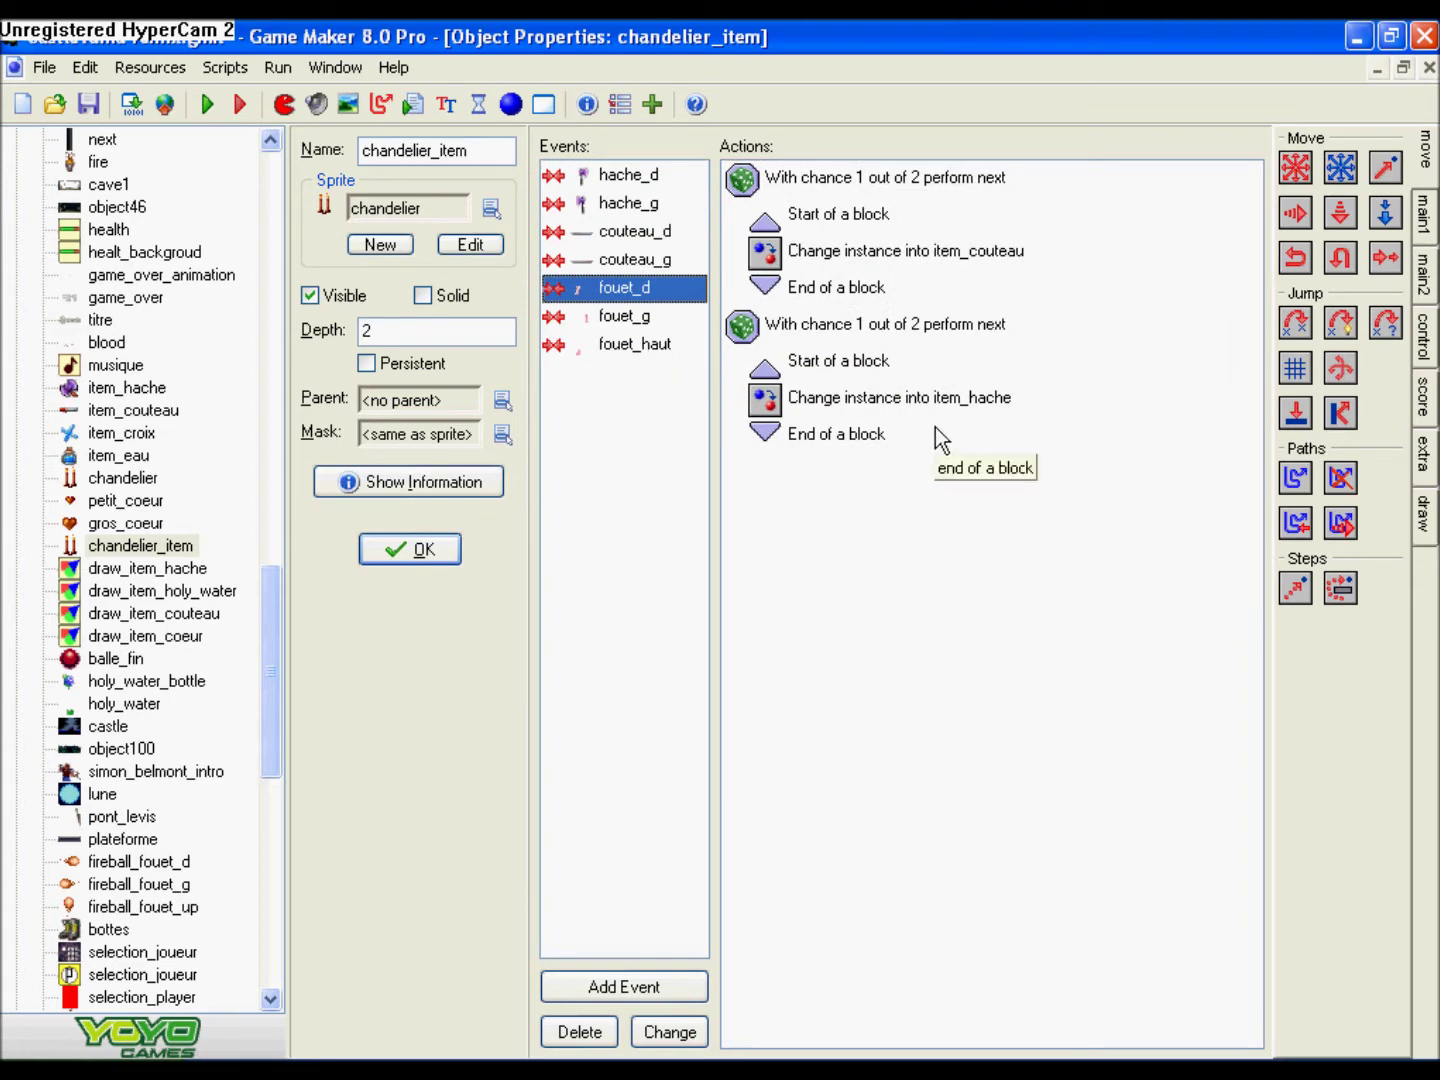
pyautogui.click(815, 330)
pyautogui.doubleClick(815, 330)
pyautogui.click(882, 757)
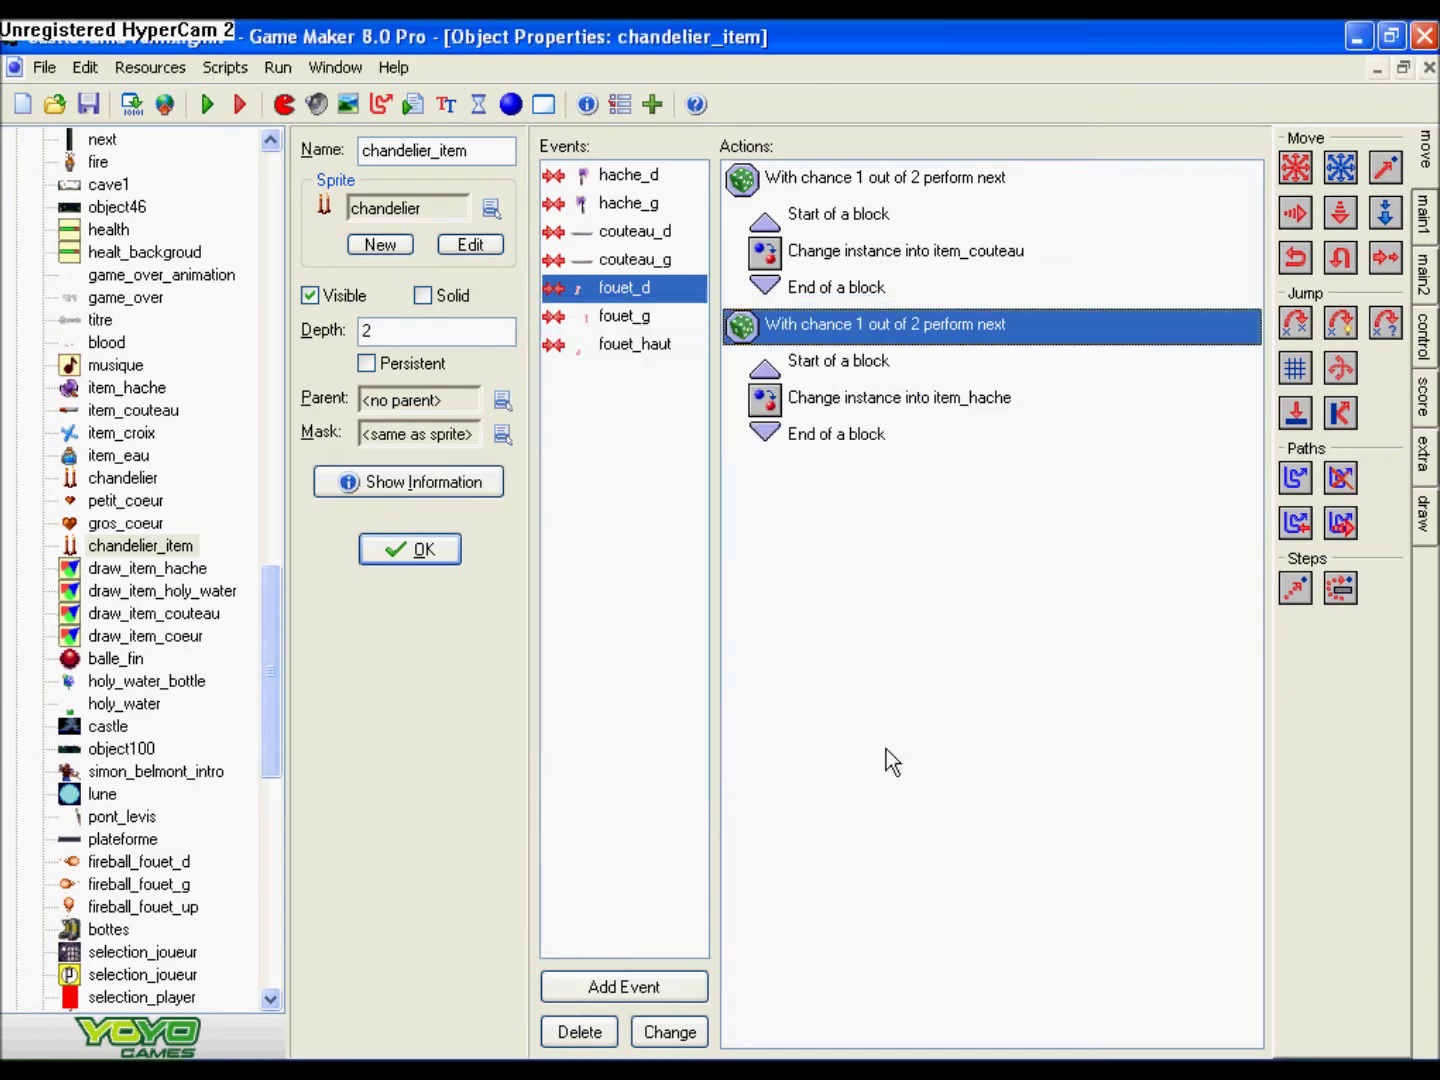
pyautogui.keyDown('shift'); pyautogui.click(823, 435); pyautogui.keyUp('shift')
pyautogui.rightClick(821, 440)
pyautogui.click(841, 514)
pyautogui.click(795, 180)
pyautogui.rightClick(796, 183)
pyautogui.click(845, 276)
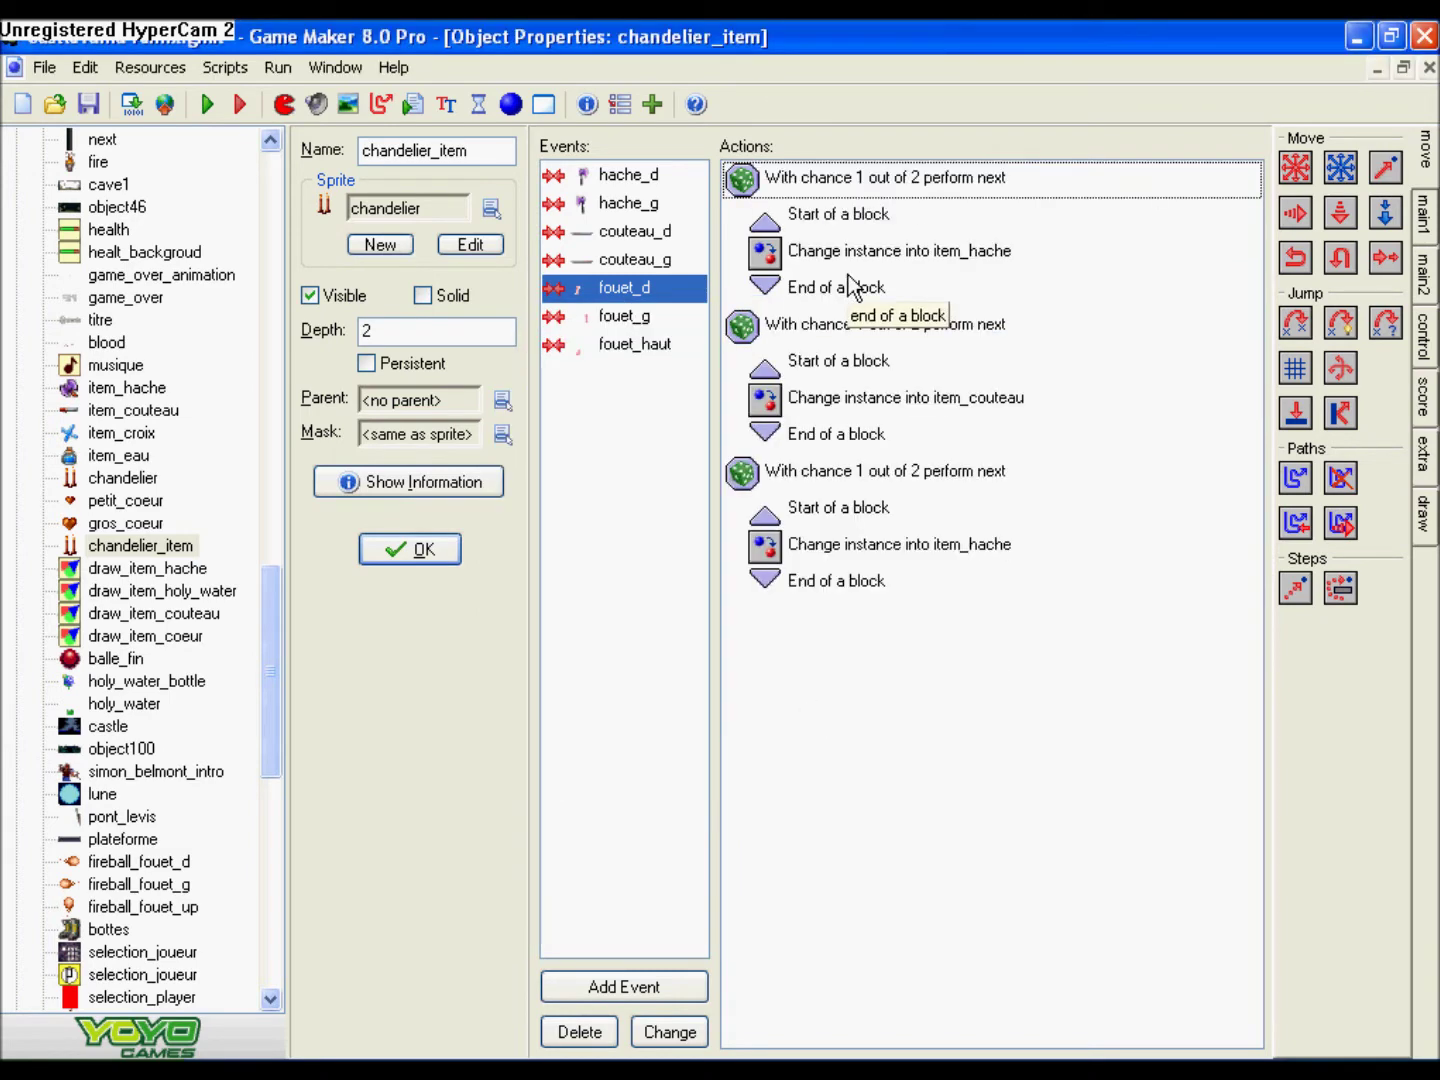
# - Set all three chance tests in the fouet_d collision event to 1 out of 3
pyautogui.doubleClick(900, 185)
pyautogui.write('3')
pyautogui.click(550, 761)
pyautogui.doubleClick(900, 326)
pyautogui.write('3')
pyautogui.click(550, 762)
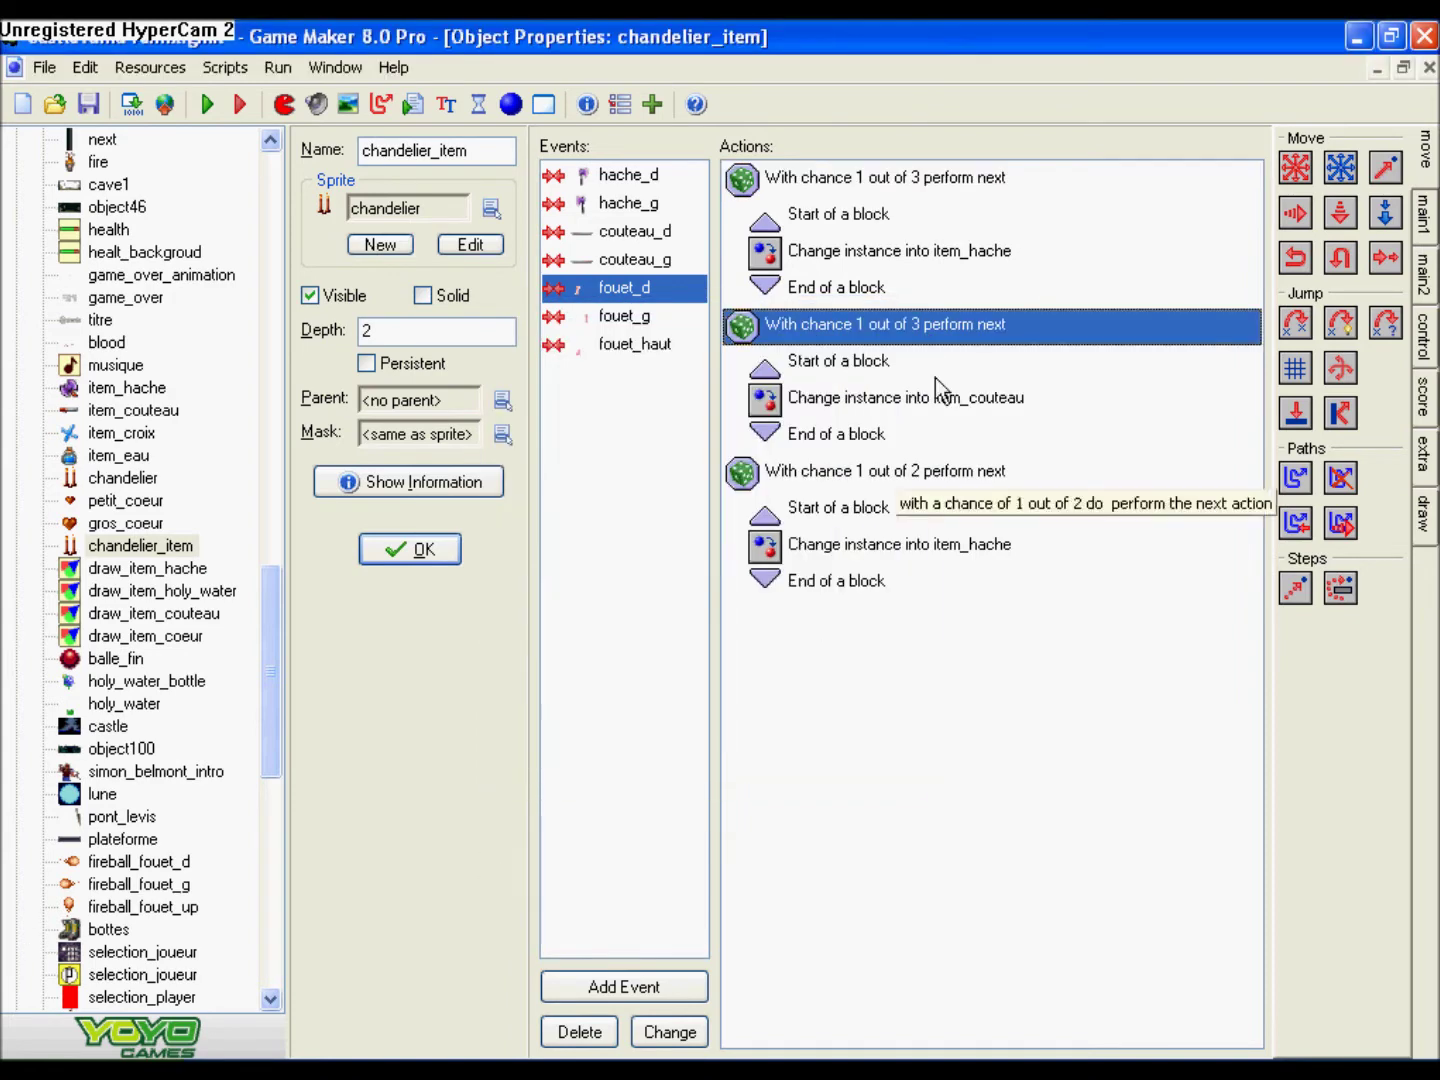
pyautogui.doubleClick(886, 470)
pyautogui.write('3')
pyautogui.click(556, 761)
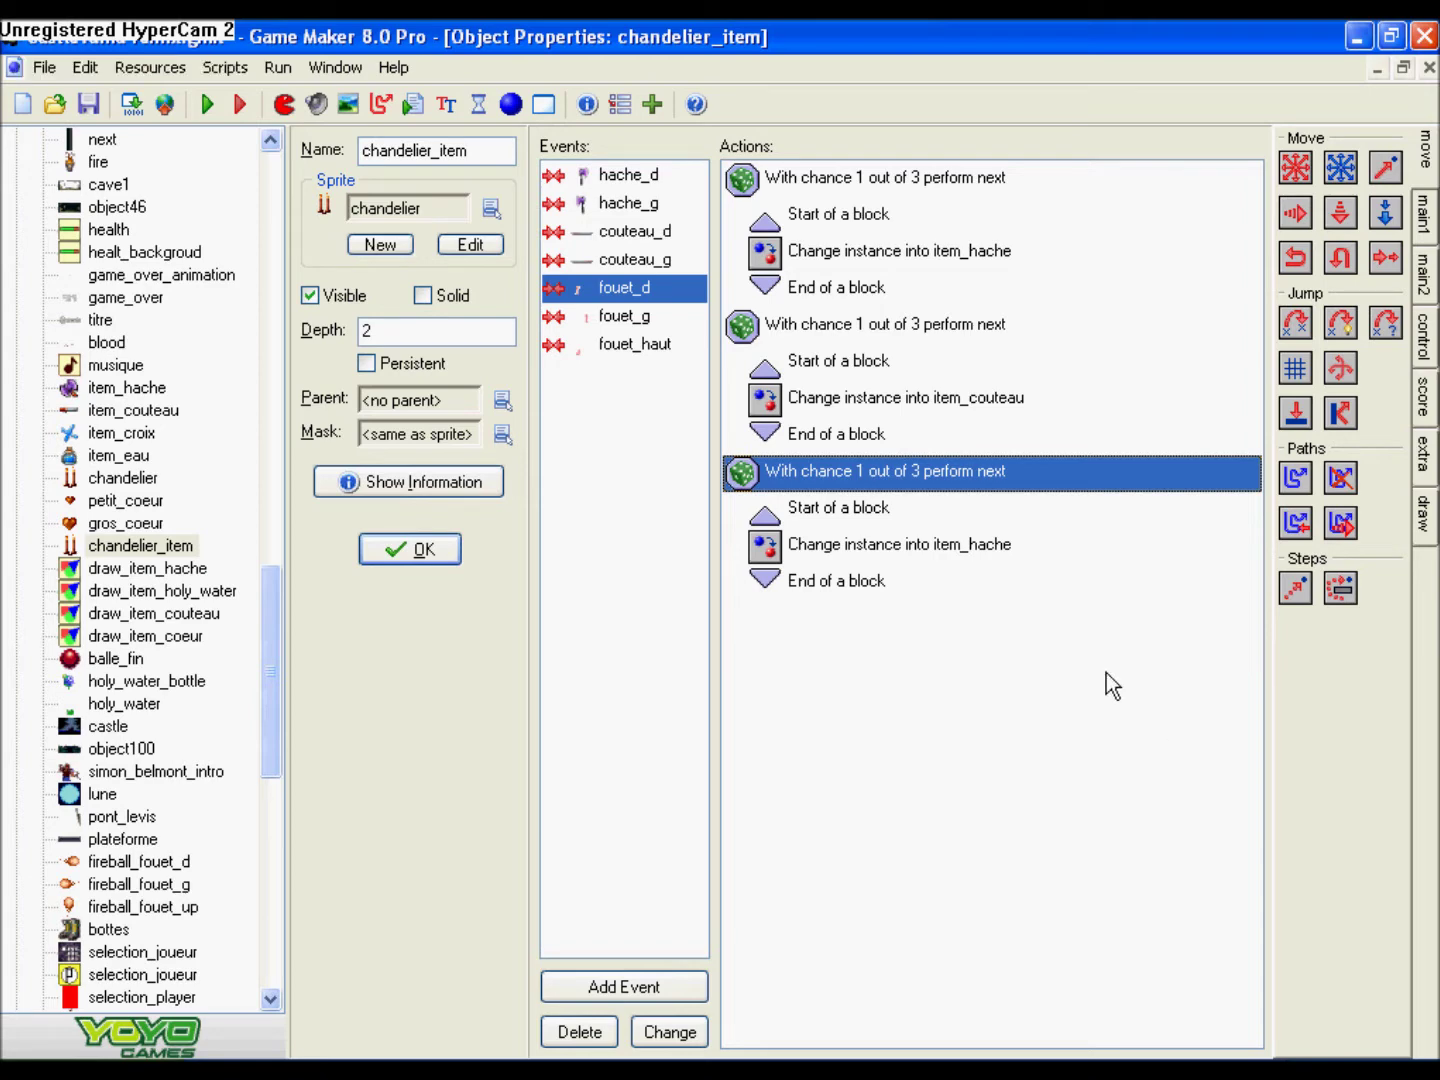
# - Make the first Change Instance action in the fouet_d event change into holy_water_arme
pyautogui.click(928, 252)
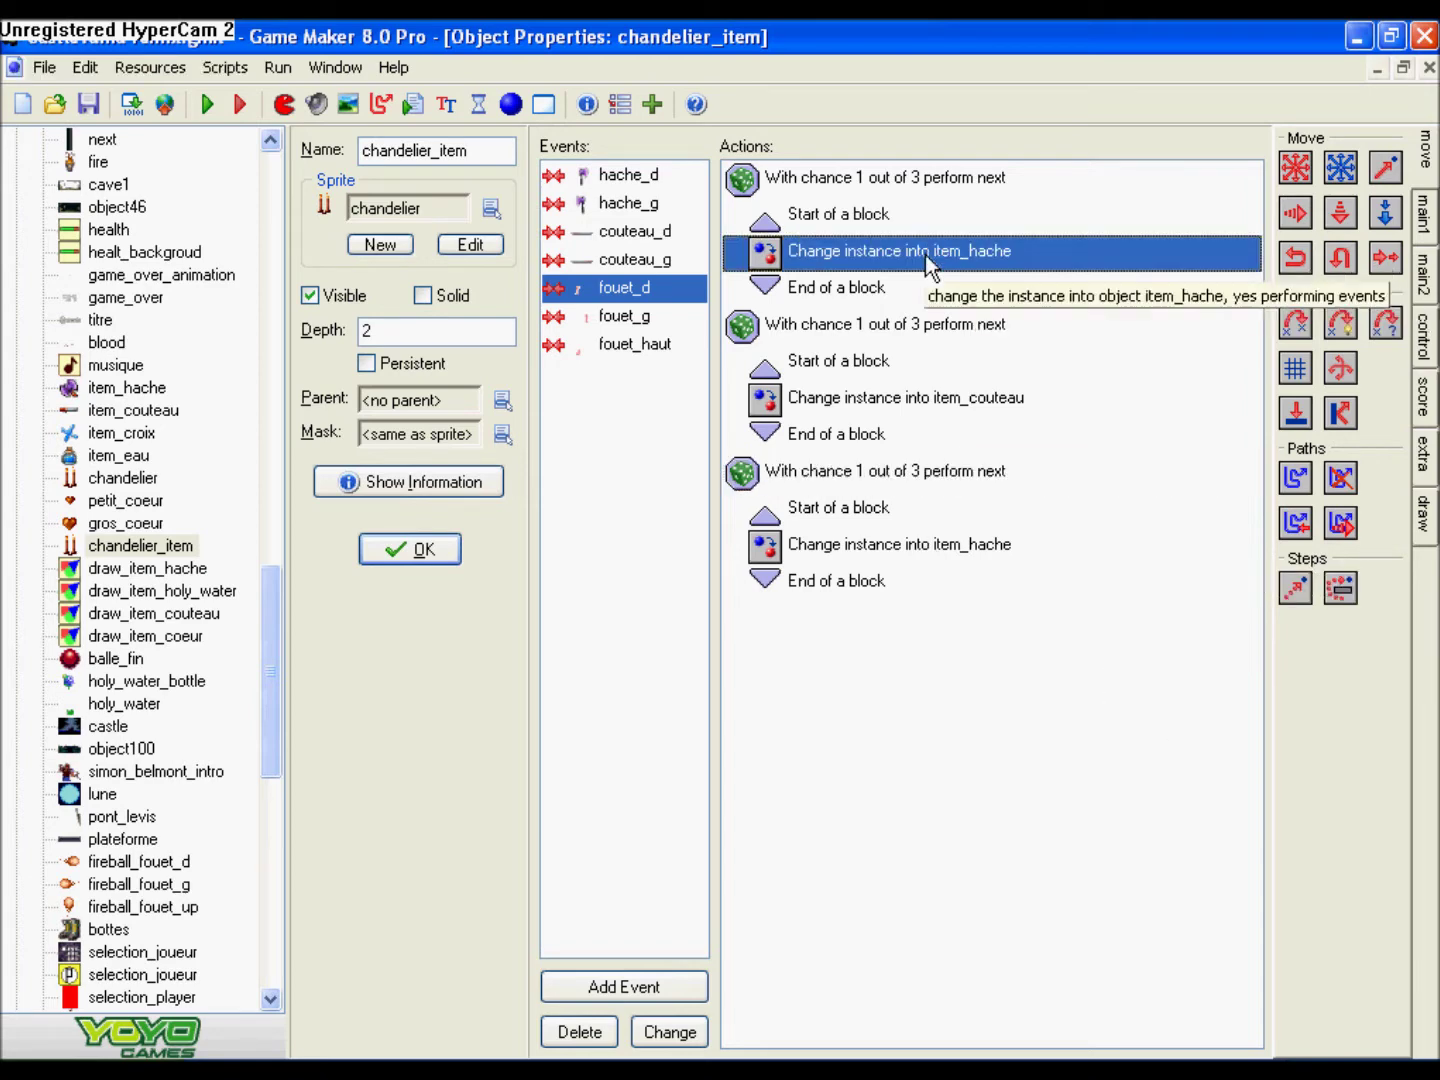
pyautogui.doubleClick(930, 180)
pyautogui.click(548, 761)
pyautogui.doubleClick(840, 252)
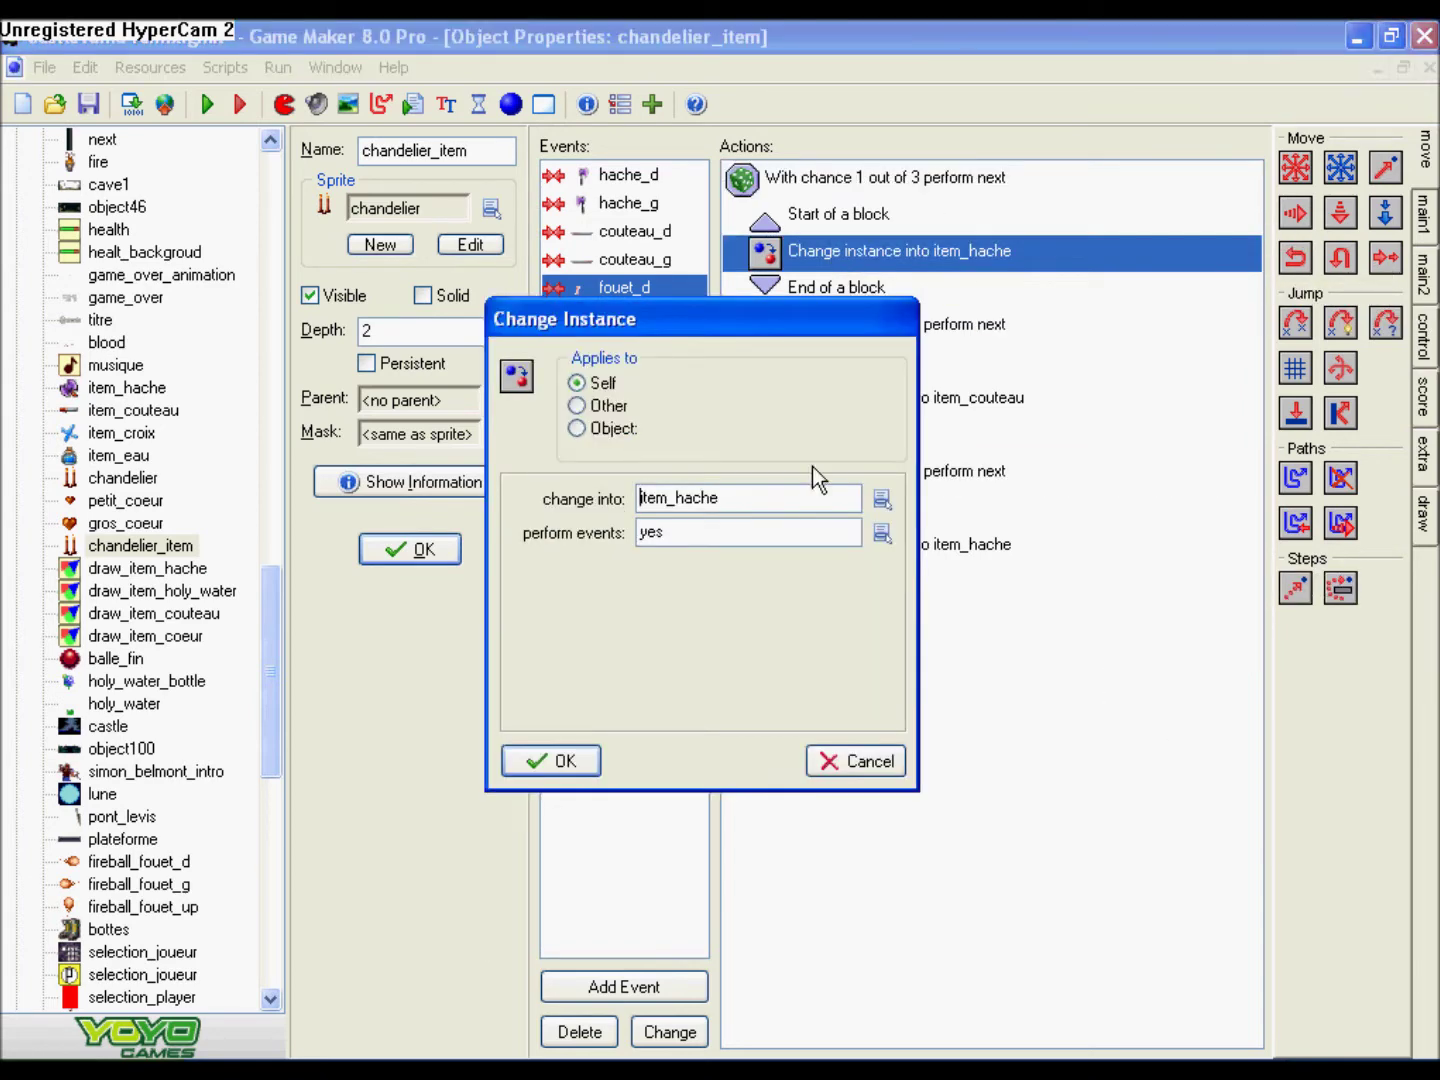
pyautogui.click(881, 500)
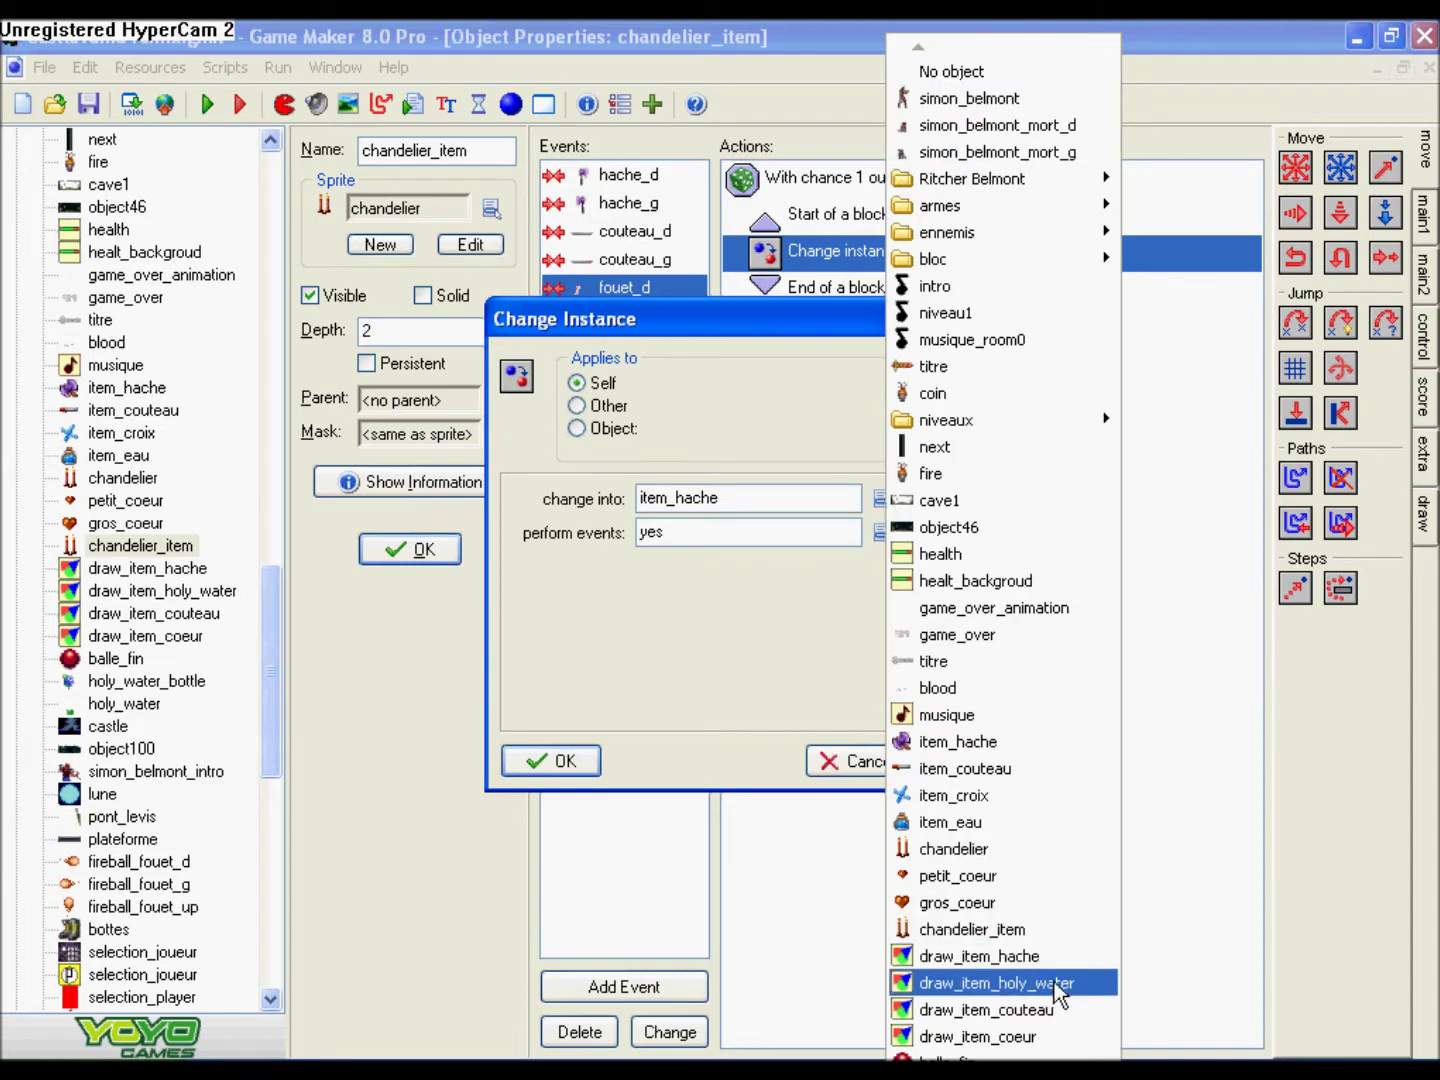
pyautogui.moveTo(1056, 1072)
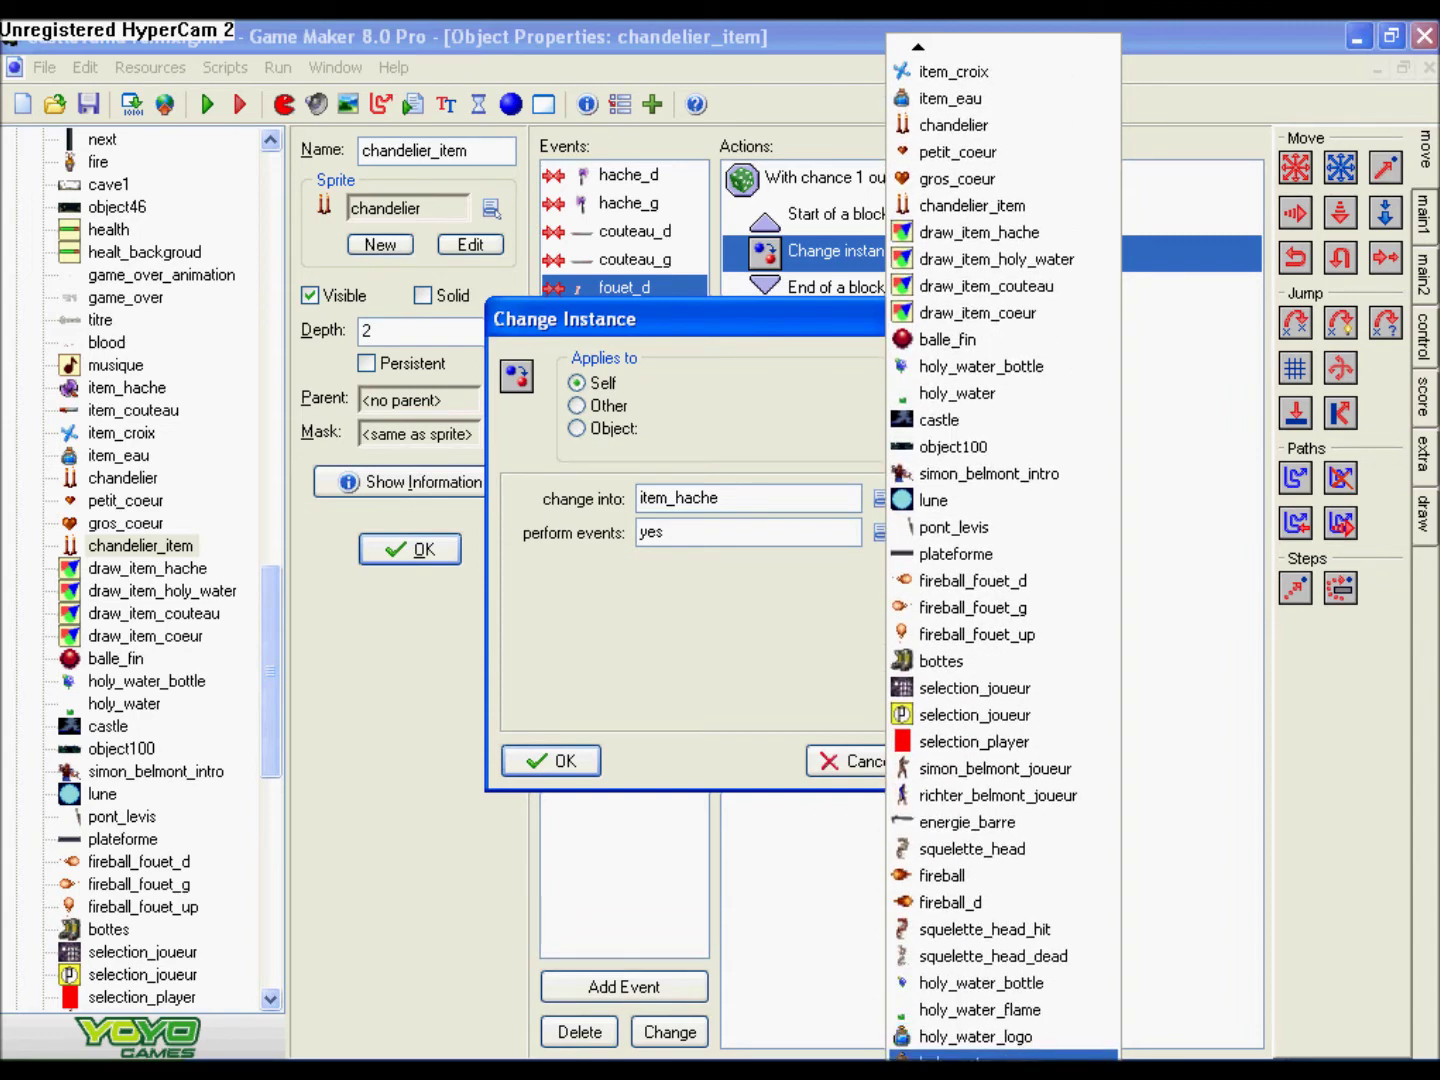
pyautogui.click(1000, 1056)
pyautogui.click(584, 762)
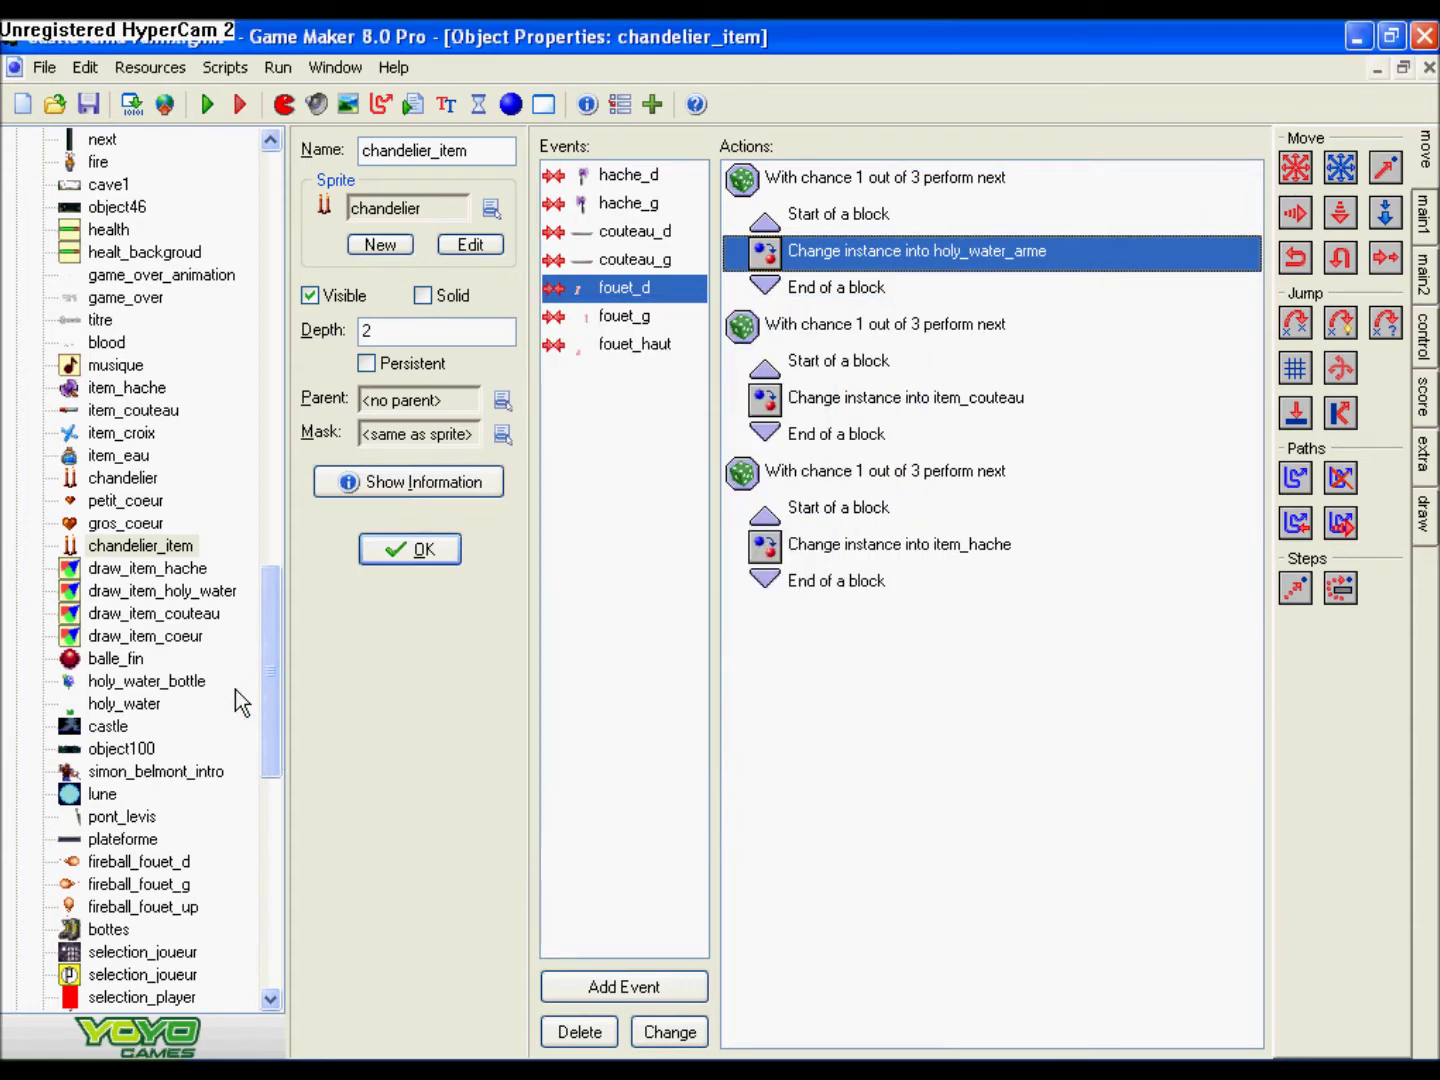
# - Delete the holy_water_logo object from the project and accept its permanent removal
pyautogui.moveTo(265, 745); pyautogui.dragTo(276, 879)
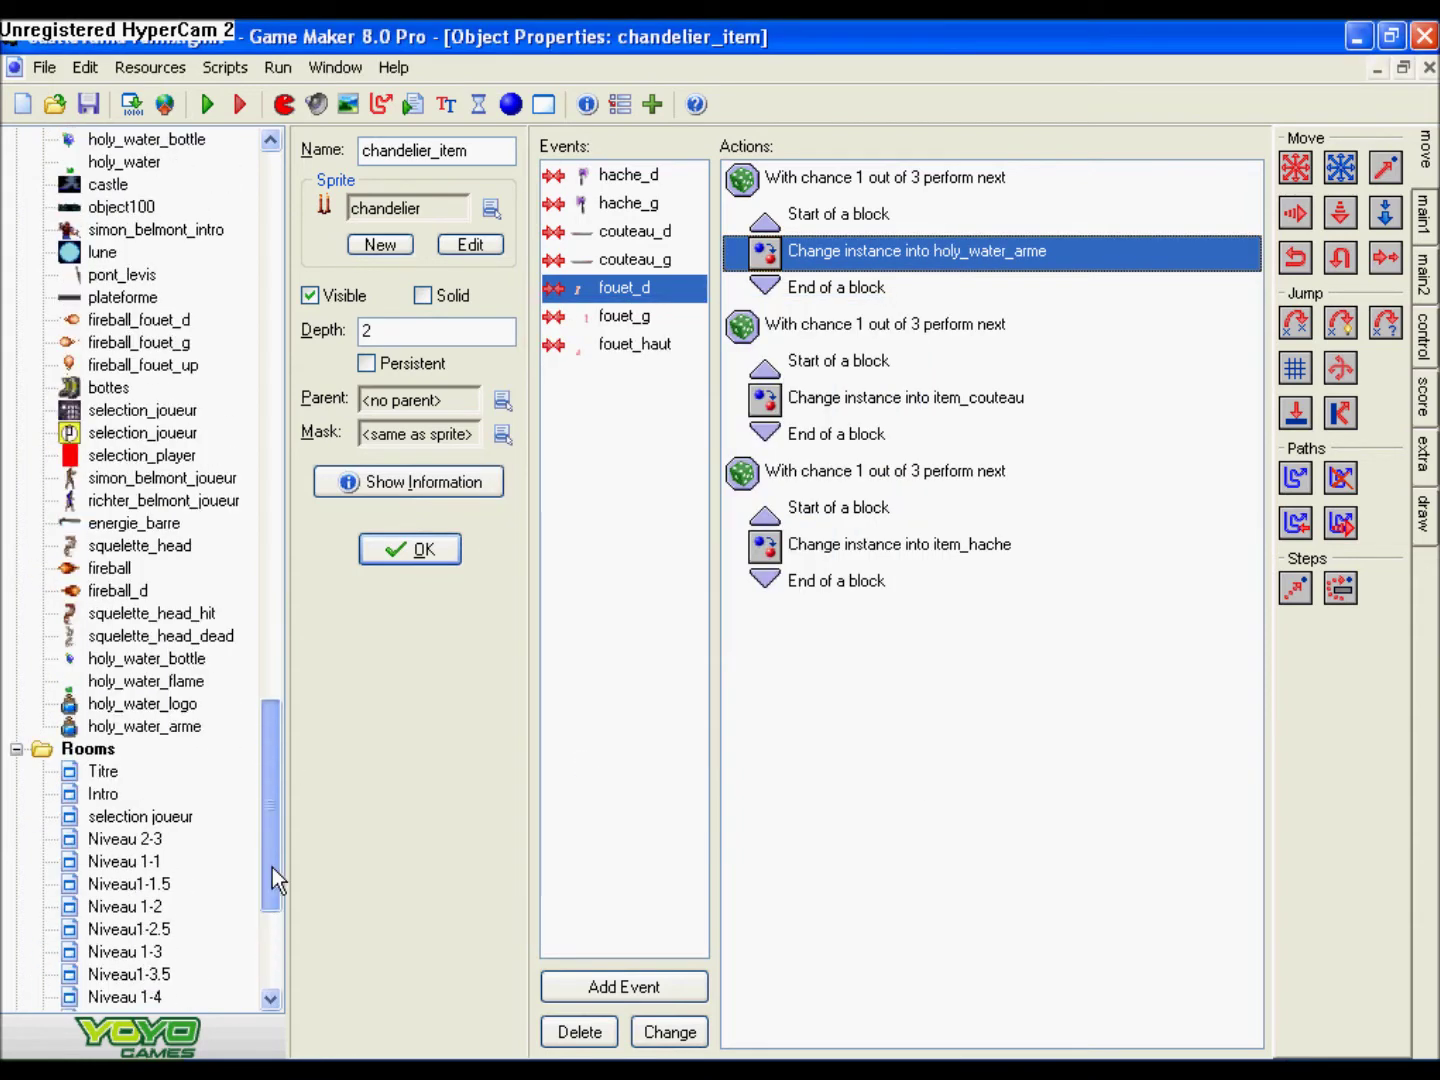
pyautogui.rightClick(145, 712)
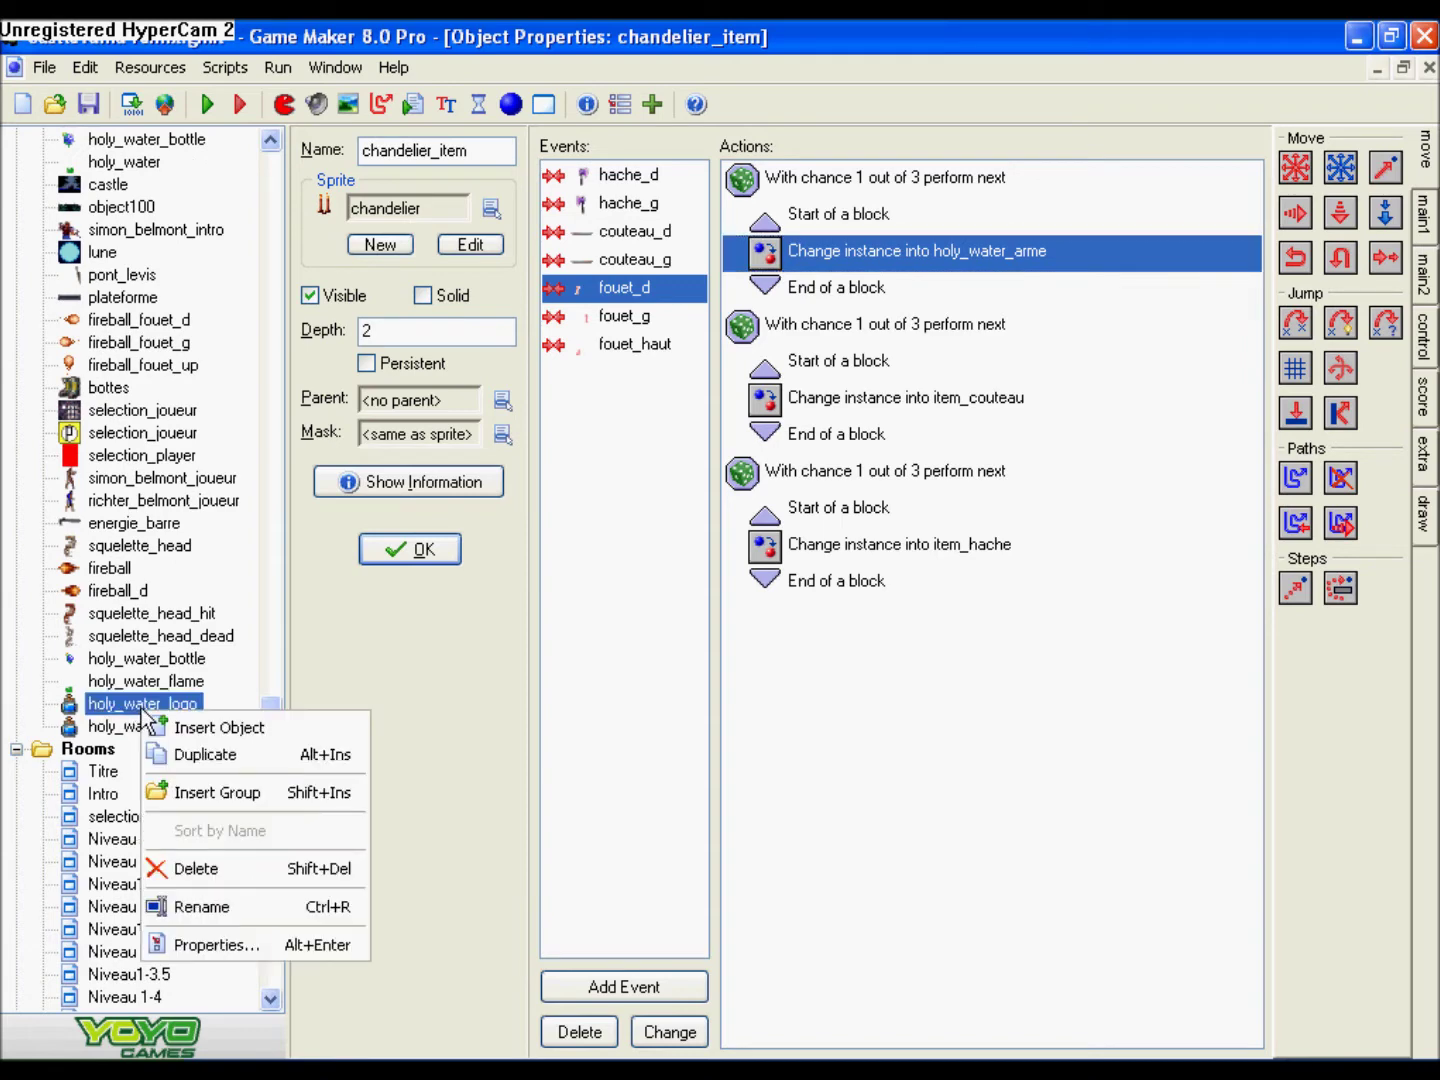
pyautogui.click(180, 868)
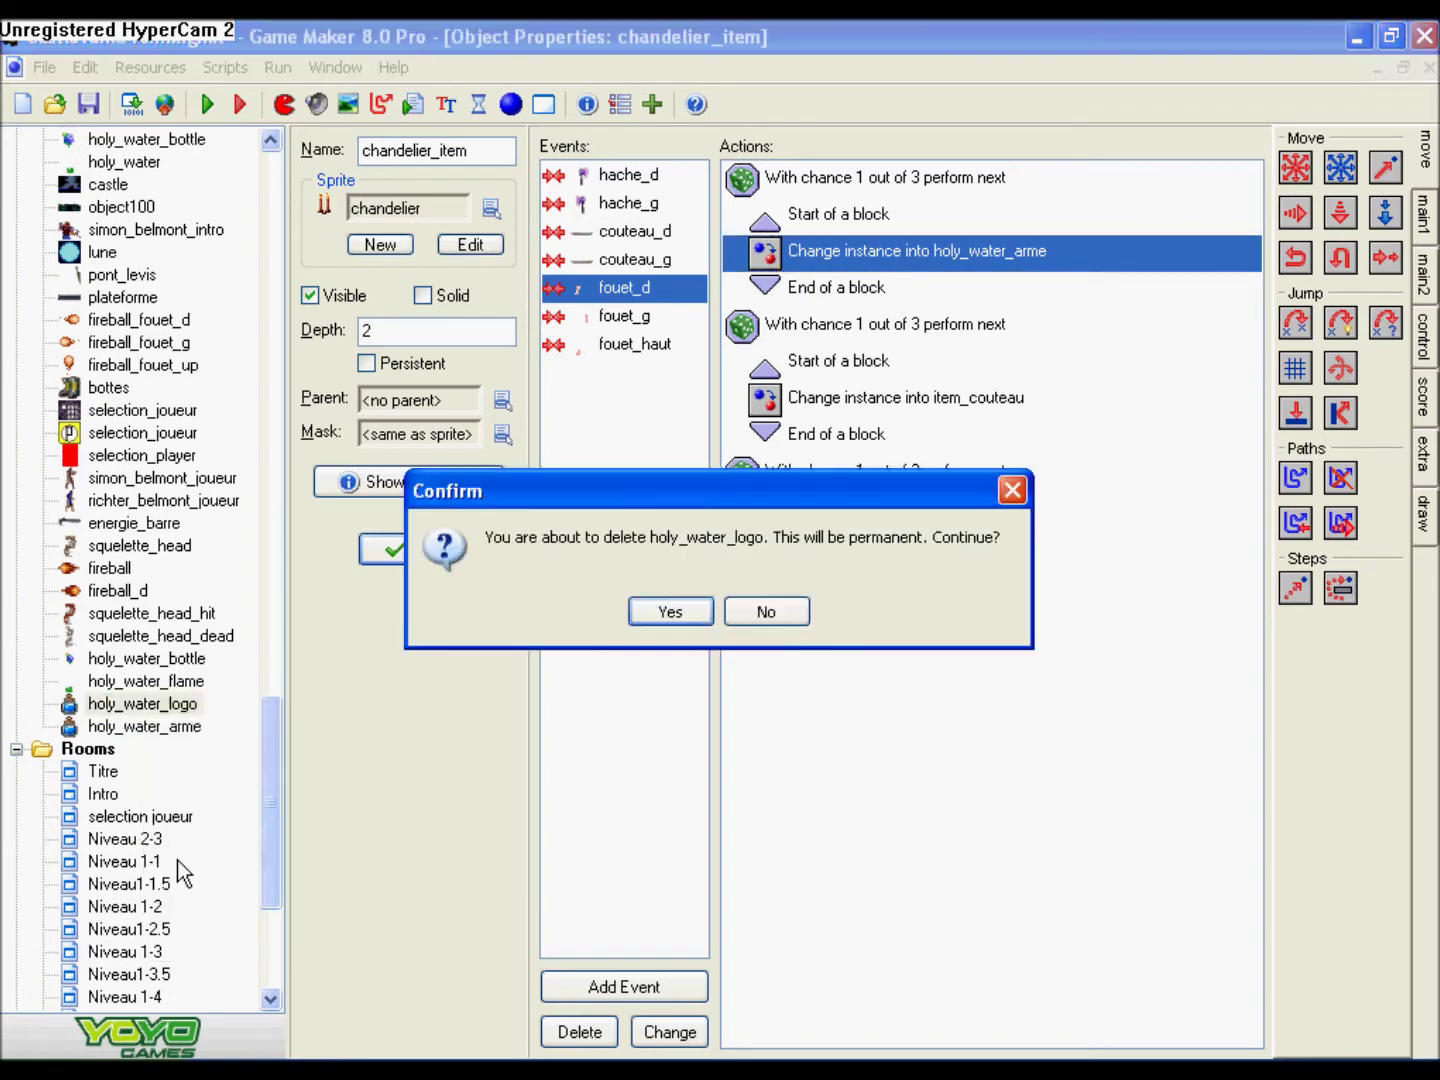
pyautogui.click(669, 612)
# - Copy the whole holy_water_arme chance block from chandelier_item's fouet_d collision event
pyautogui.moveTo(284, 774); pyautogui.dragTo(289, 845)
pyautogui.click(859, 185)
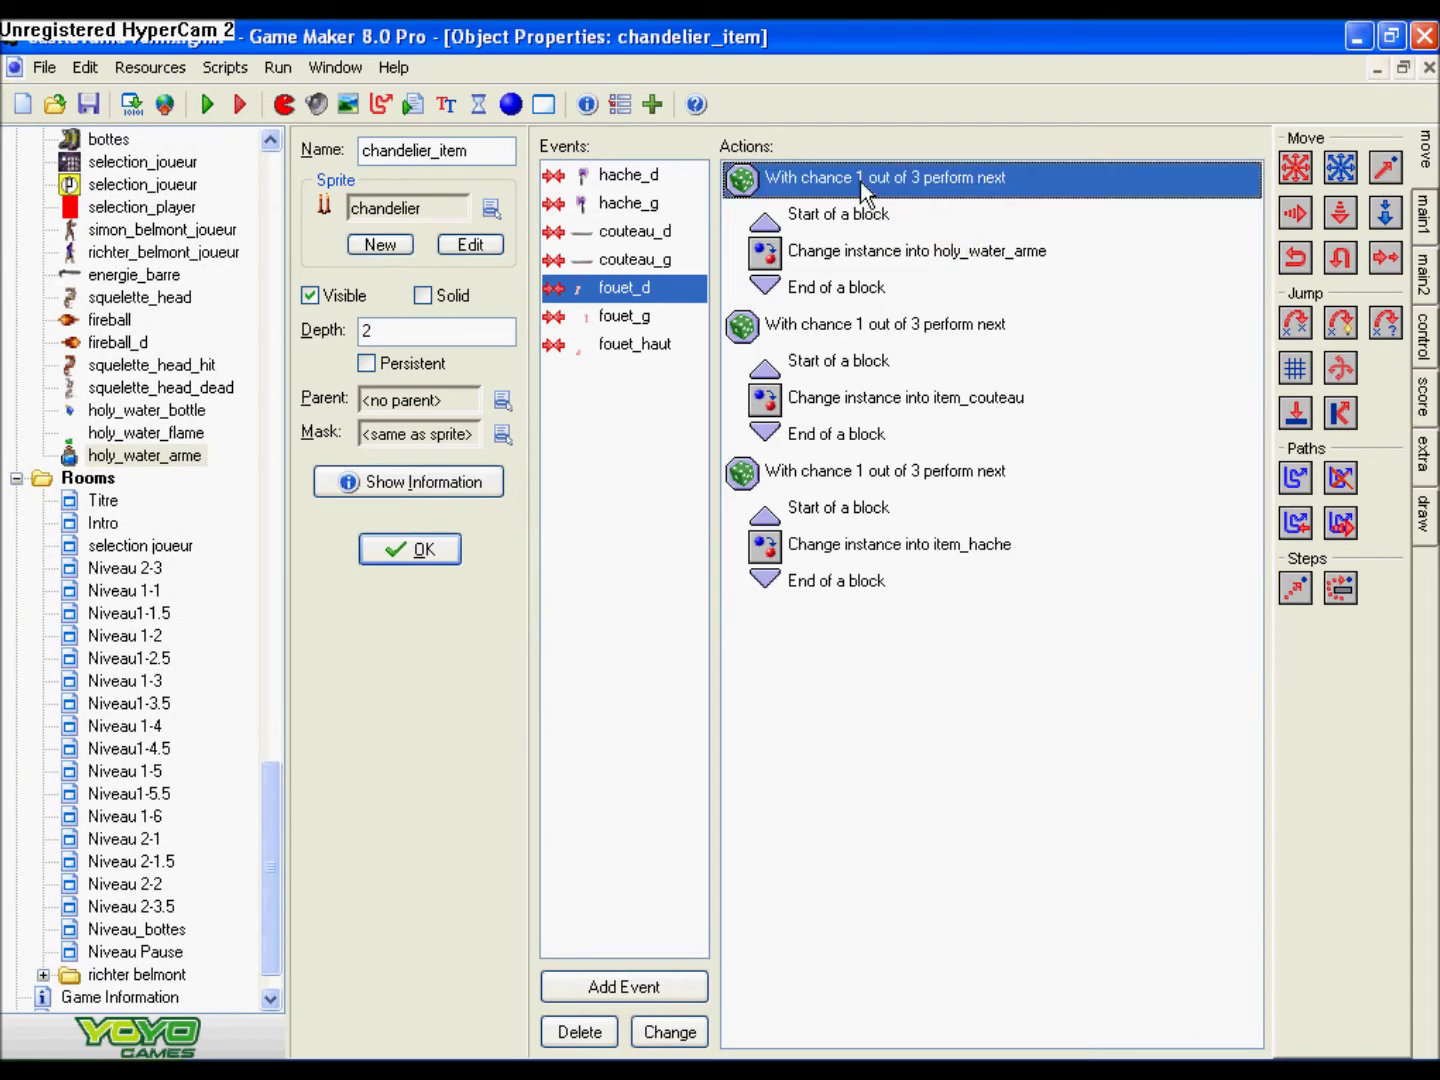
pyautogui.keyDown('shift'); pyautogui.click(845, 290); pyautogui.keyUp('shift')
pyautogui.press('Delete')
pyautogui.click(616, 177)
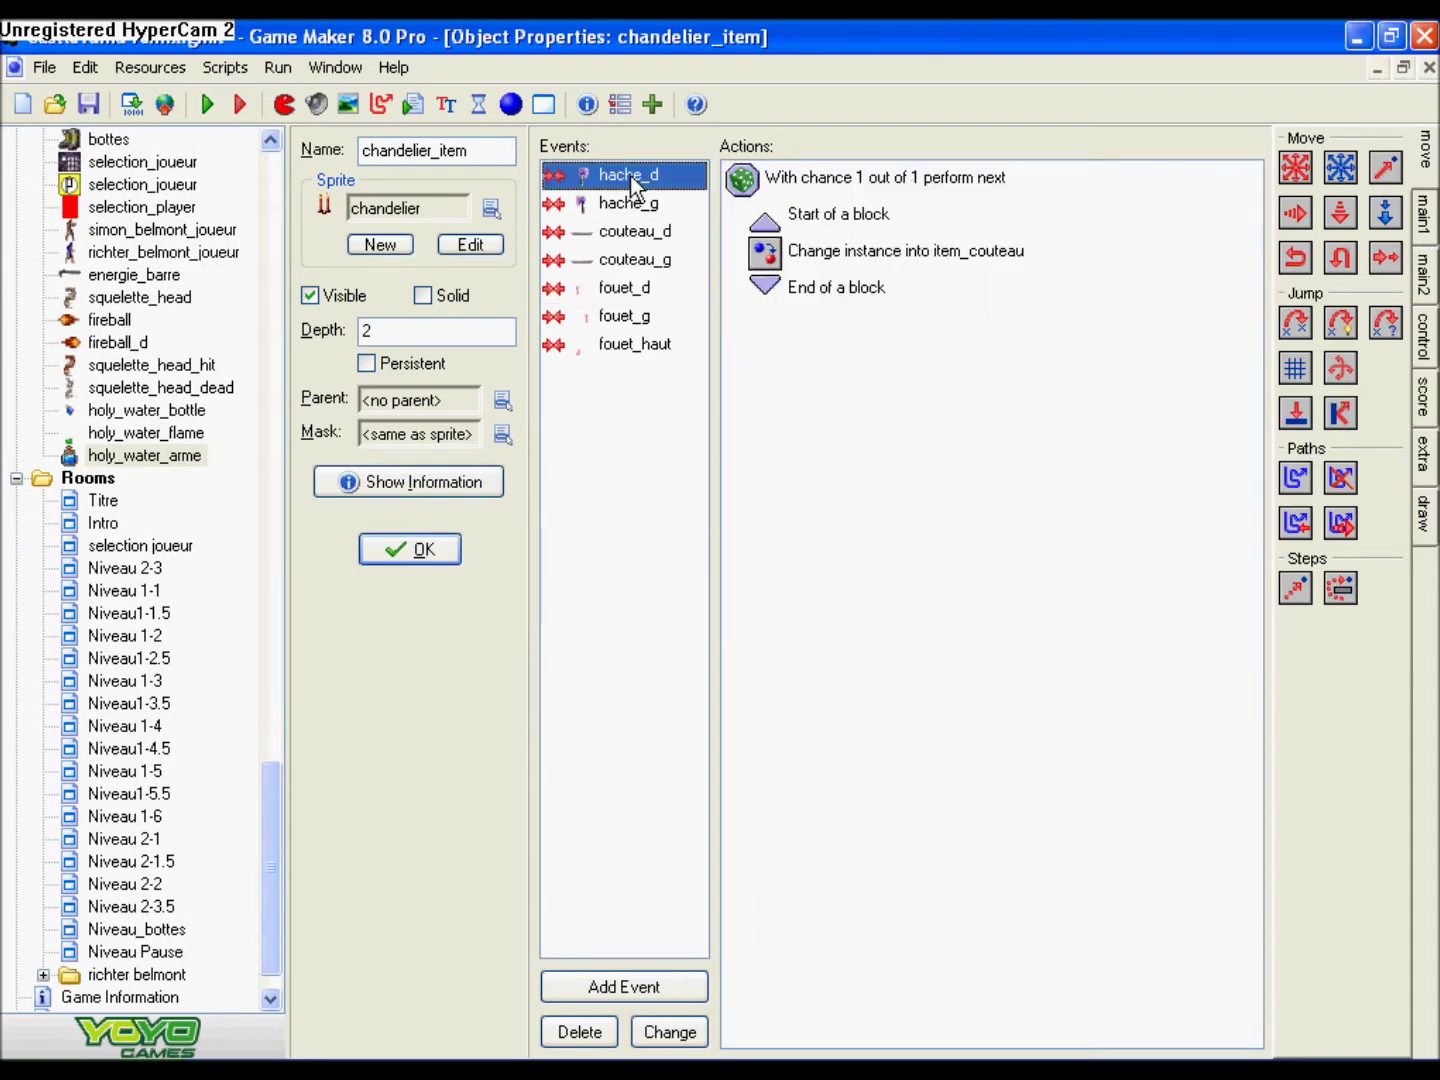
pyautogui.click(637, 296)
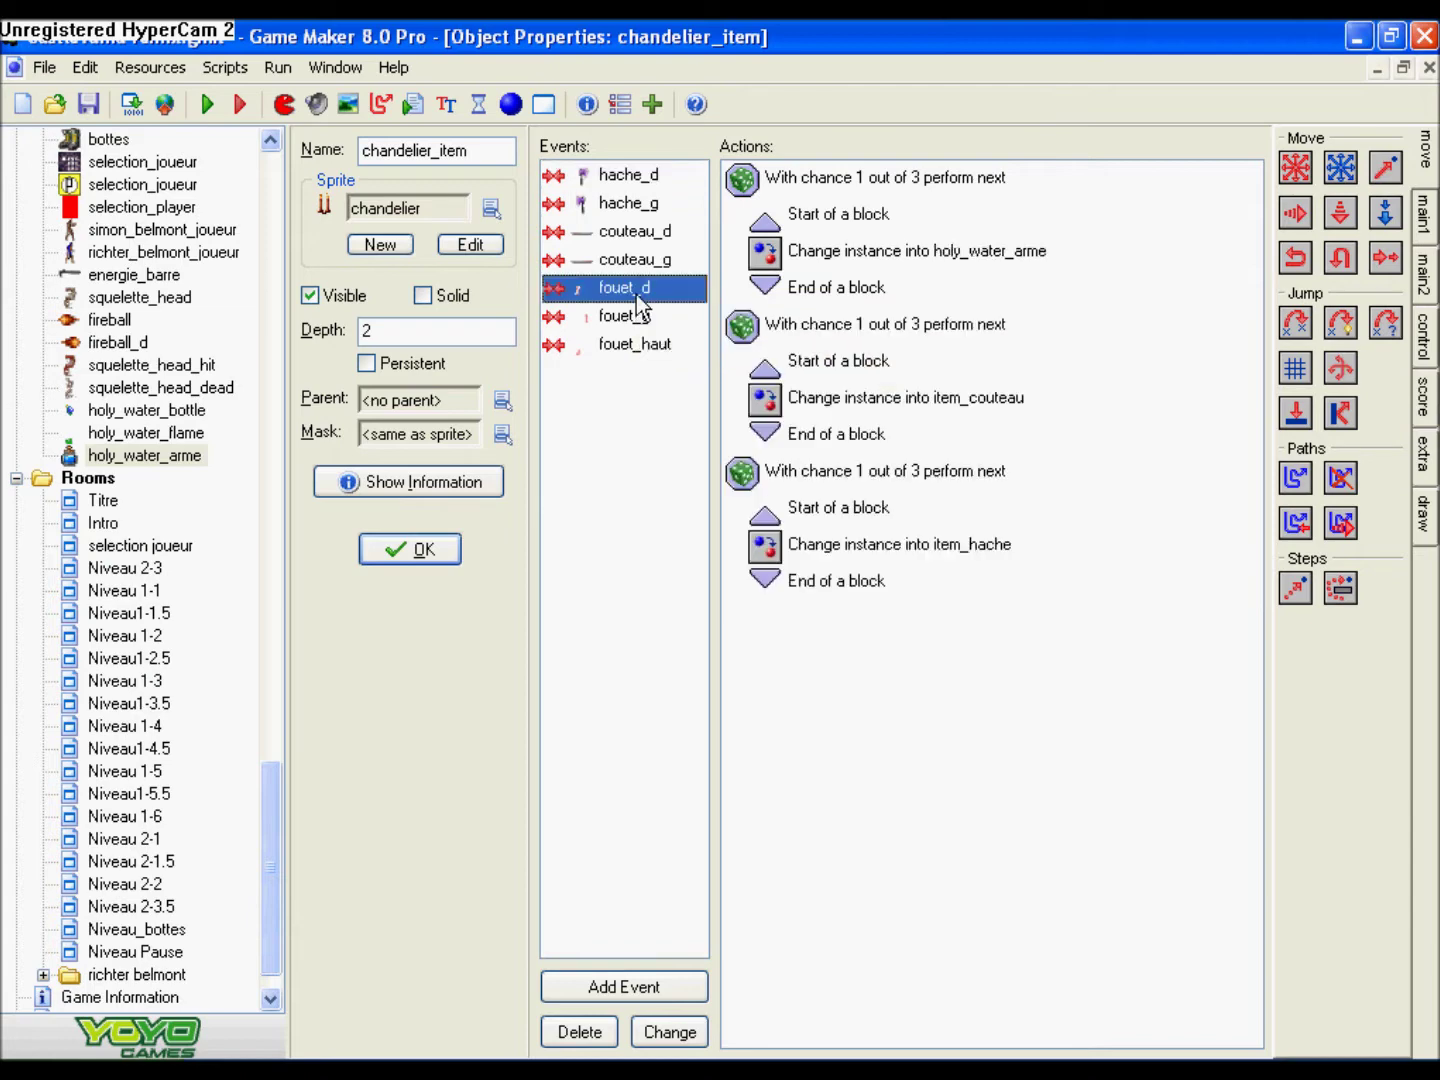
pyautogui.click(1012, 180)
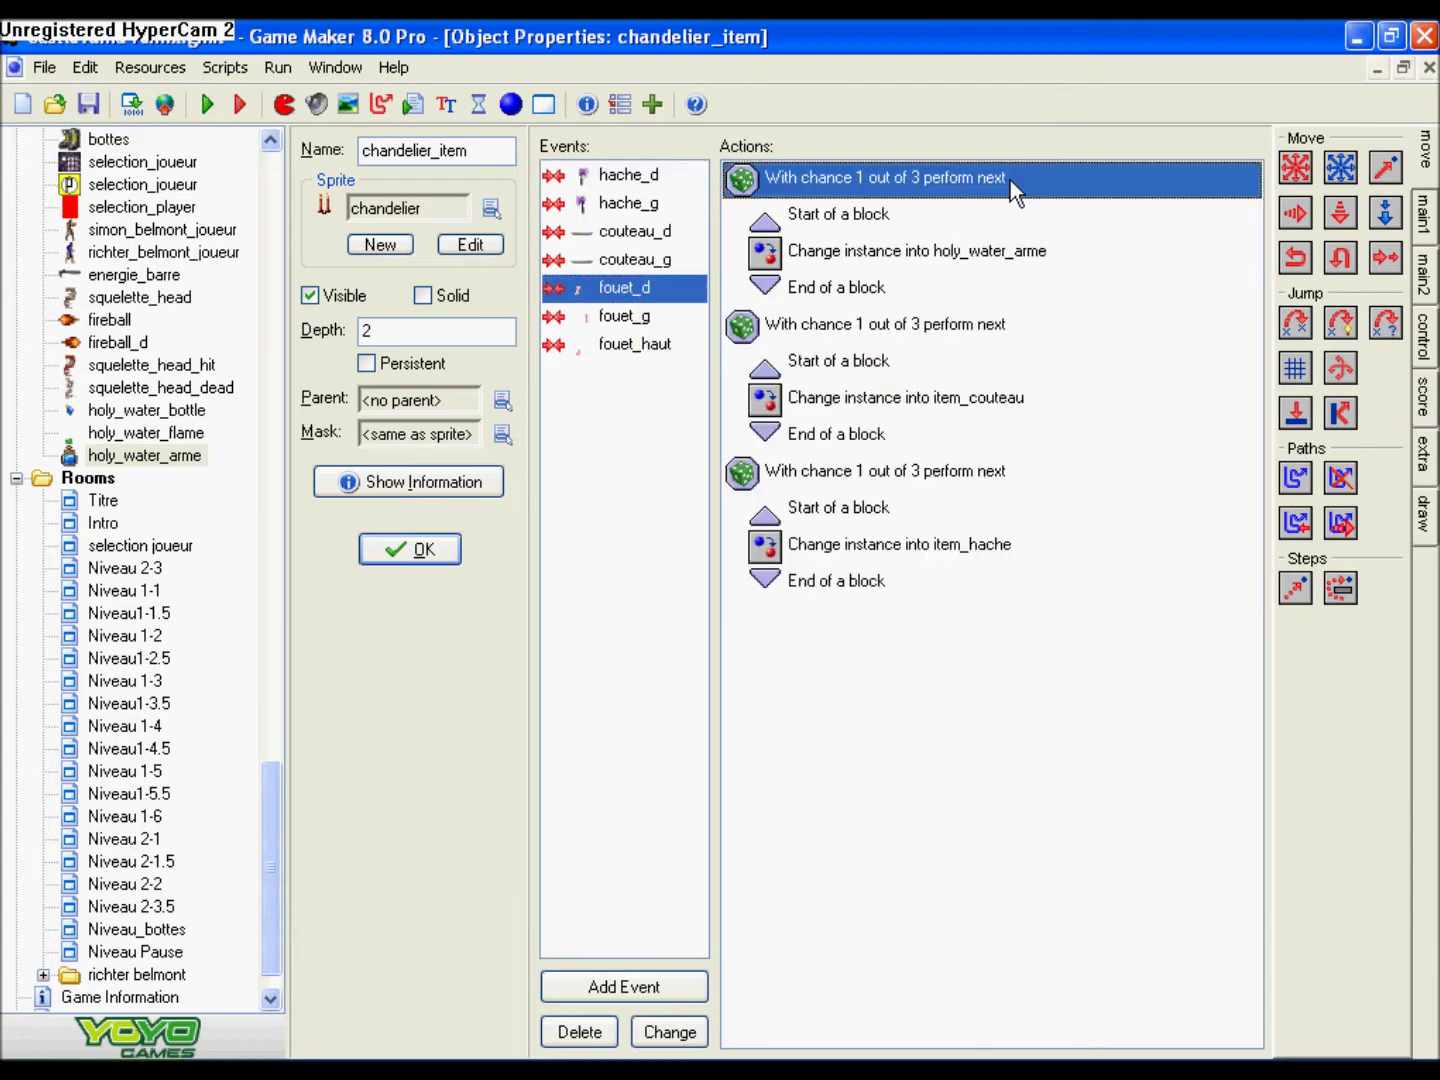
pyautogui.keyDown('shift'); pyautogui.click(855, 291); pyautogui.keyUp('shift')
pyautogui.rightClick(851, 285)
pyautogui.click(868, 263)
# - Paste the holy_water_arme chance block at the start of the fouet_g and fouet_haut collision events
pyautogui.click(625, 316)
pyautogui.rightClick(796, 182)
pyautogui.click(867, 282)
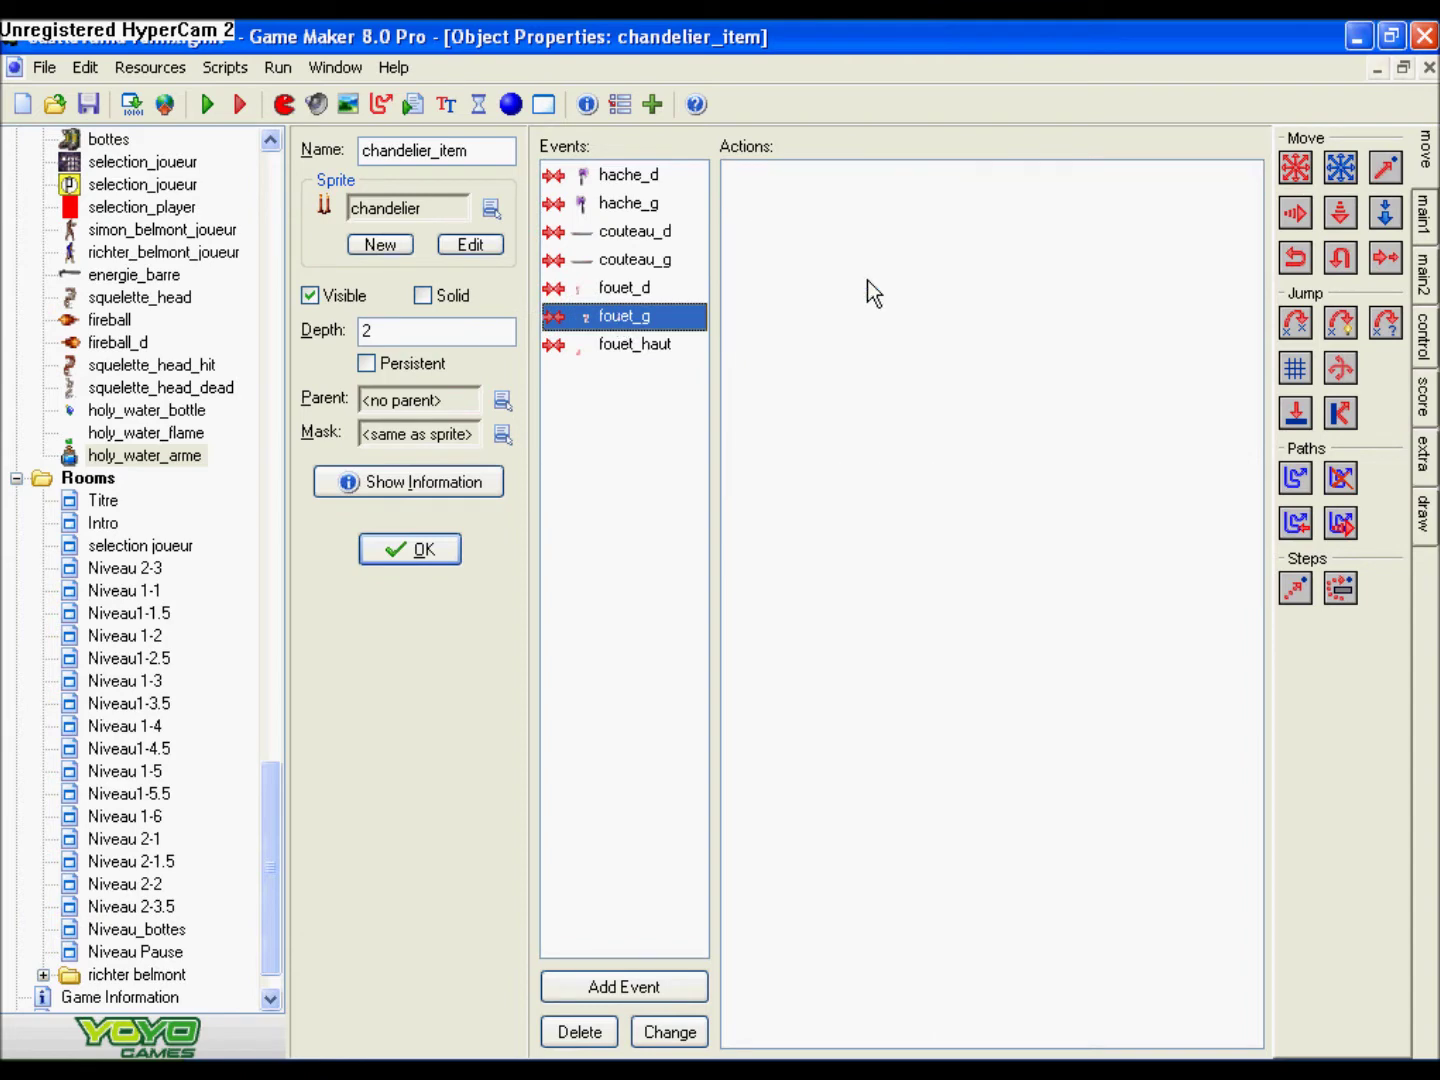
pyautogui.click(642, 344)
pyautogui.rightClick(812, 172)
pyautogui.click(867, 282)
# - Paste the holy_water_arme chance block above the existing chance test in the couteau_g and couteau_d collision events
pyautogui.click(655, 262)
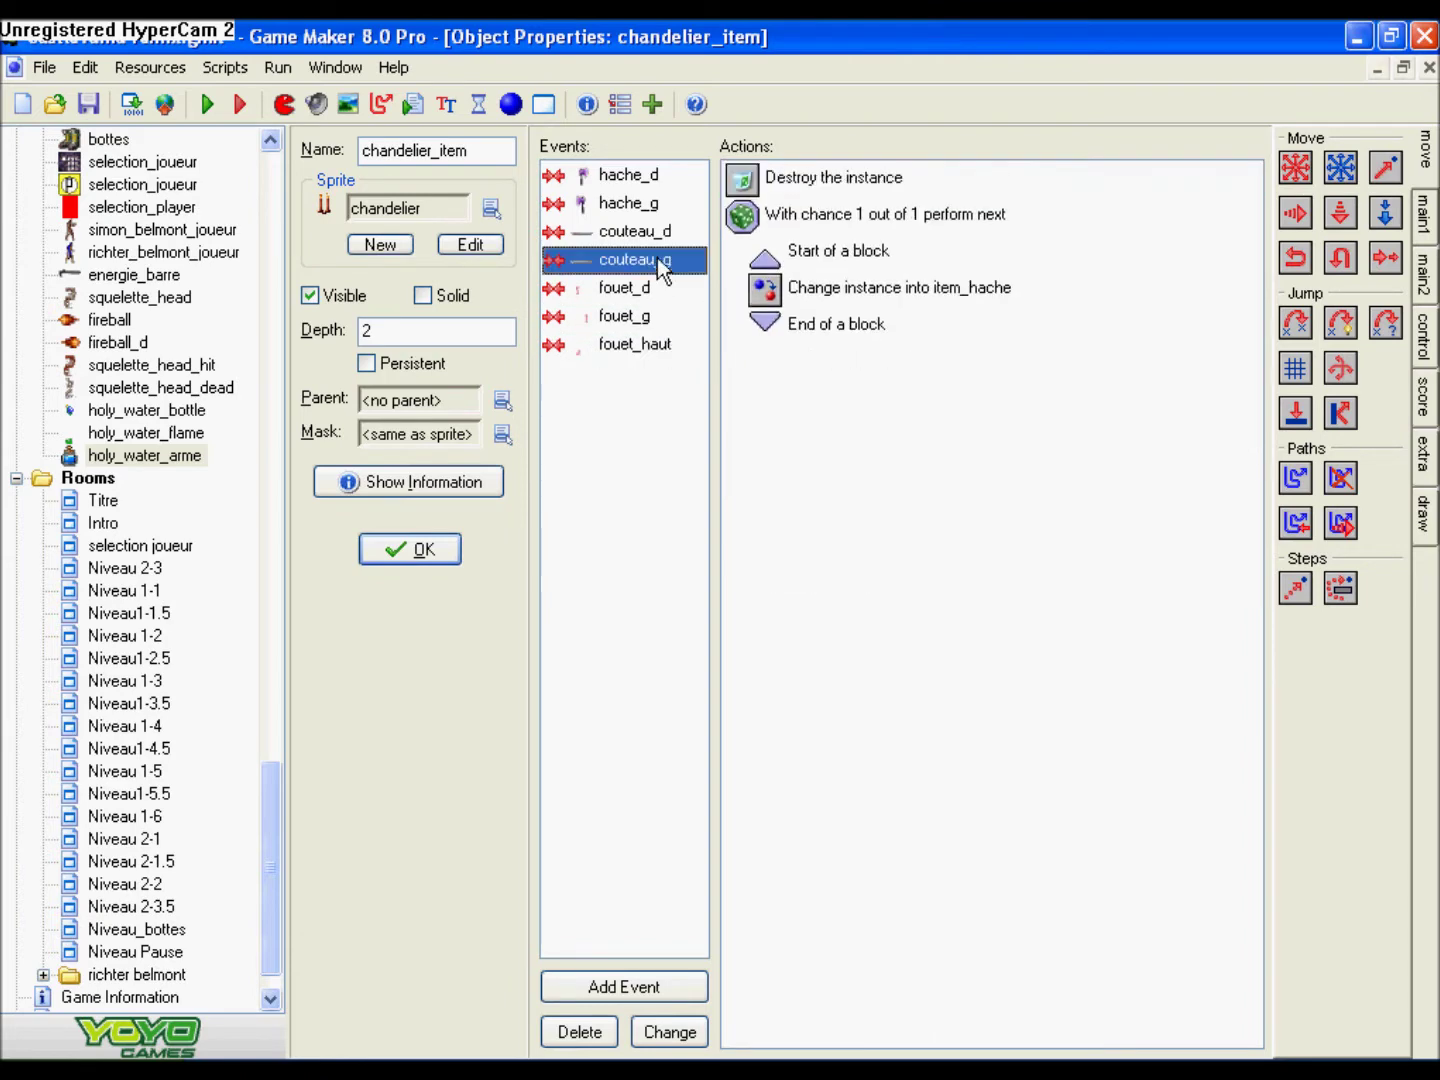
pyautogui.click(785, 214)
pyautogui.rightClick(772, 214)
pyautogui.click(812, 315)
pyautogui.click(652, 234)
pyautogui.rightClick(781, 216)
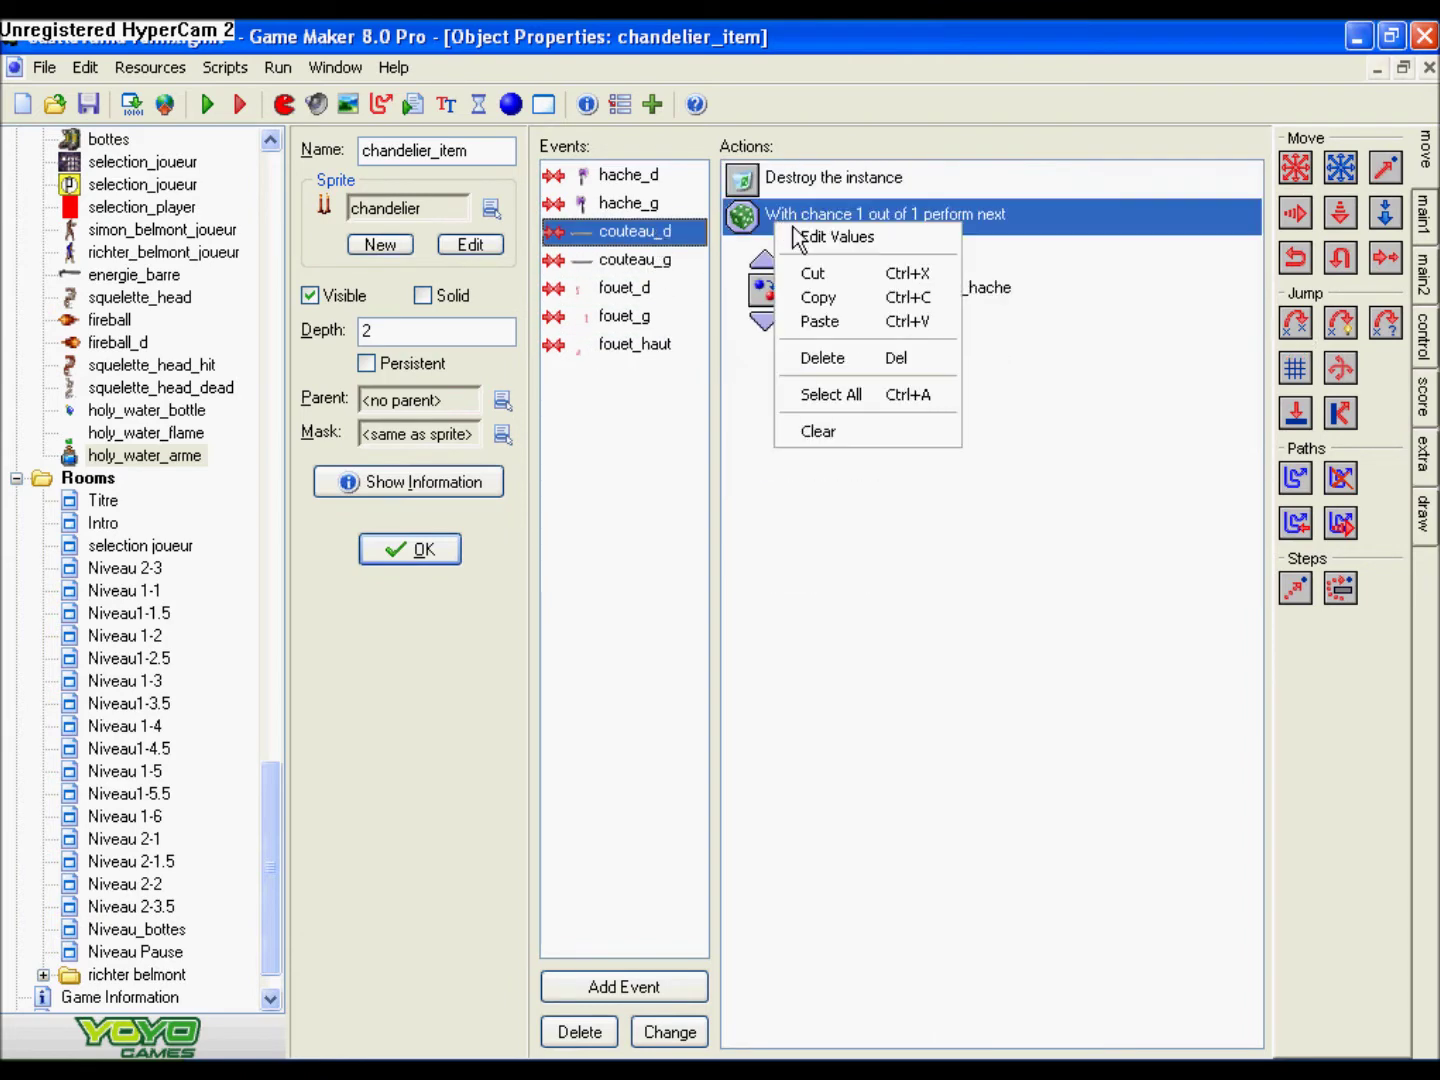
pyautogui.click(833, 326)
# - Paste the holy_water_arme chance block at the start of the hache_g and hache_d collision events, and save chandelier_item
pyautogui.click(650, 206)
pyautogui.rightClick(644, 206)
pyautogui.click(600, 208)
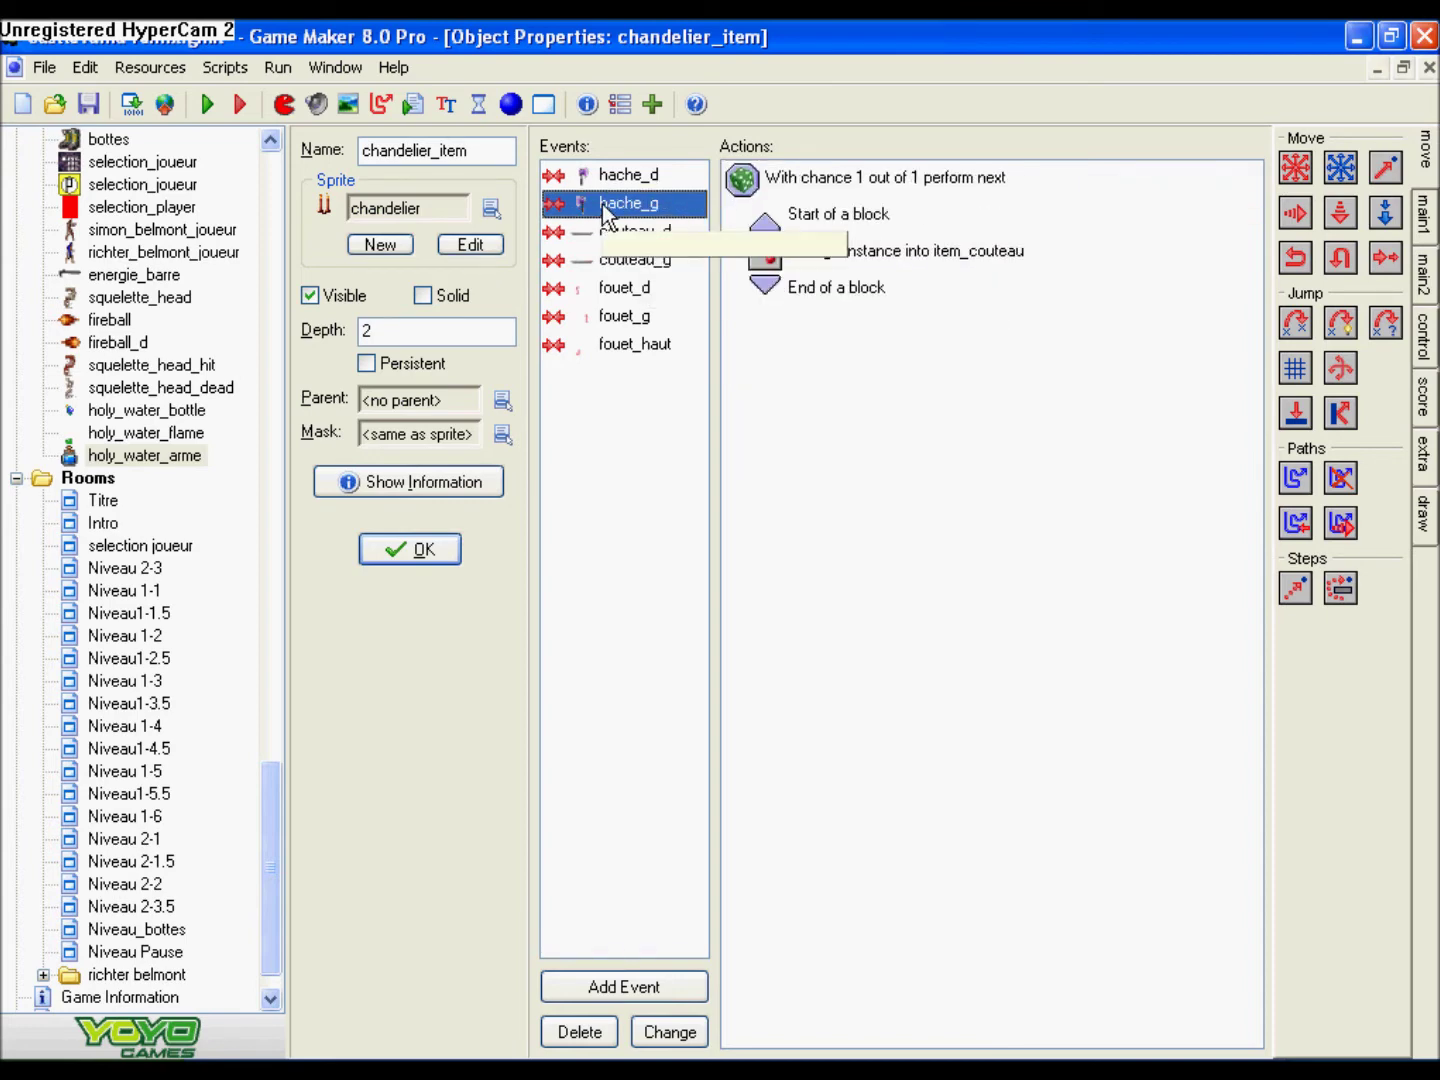
pyautogui.click(861, 184)
pyautogui.rightClick(861, 184)
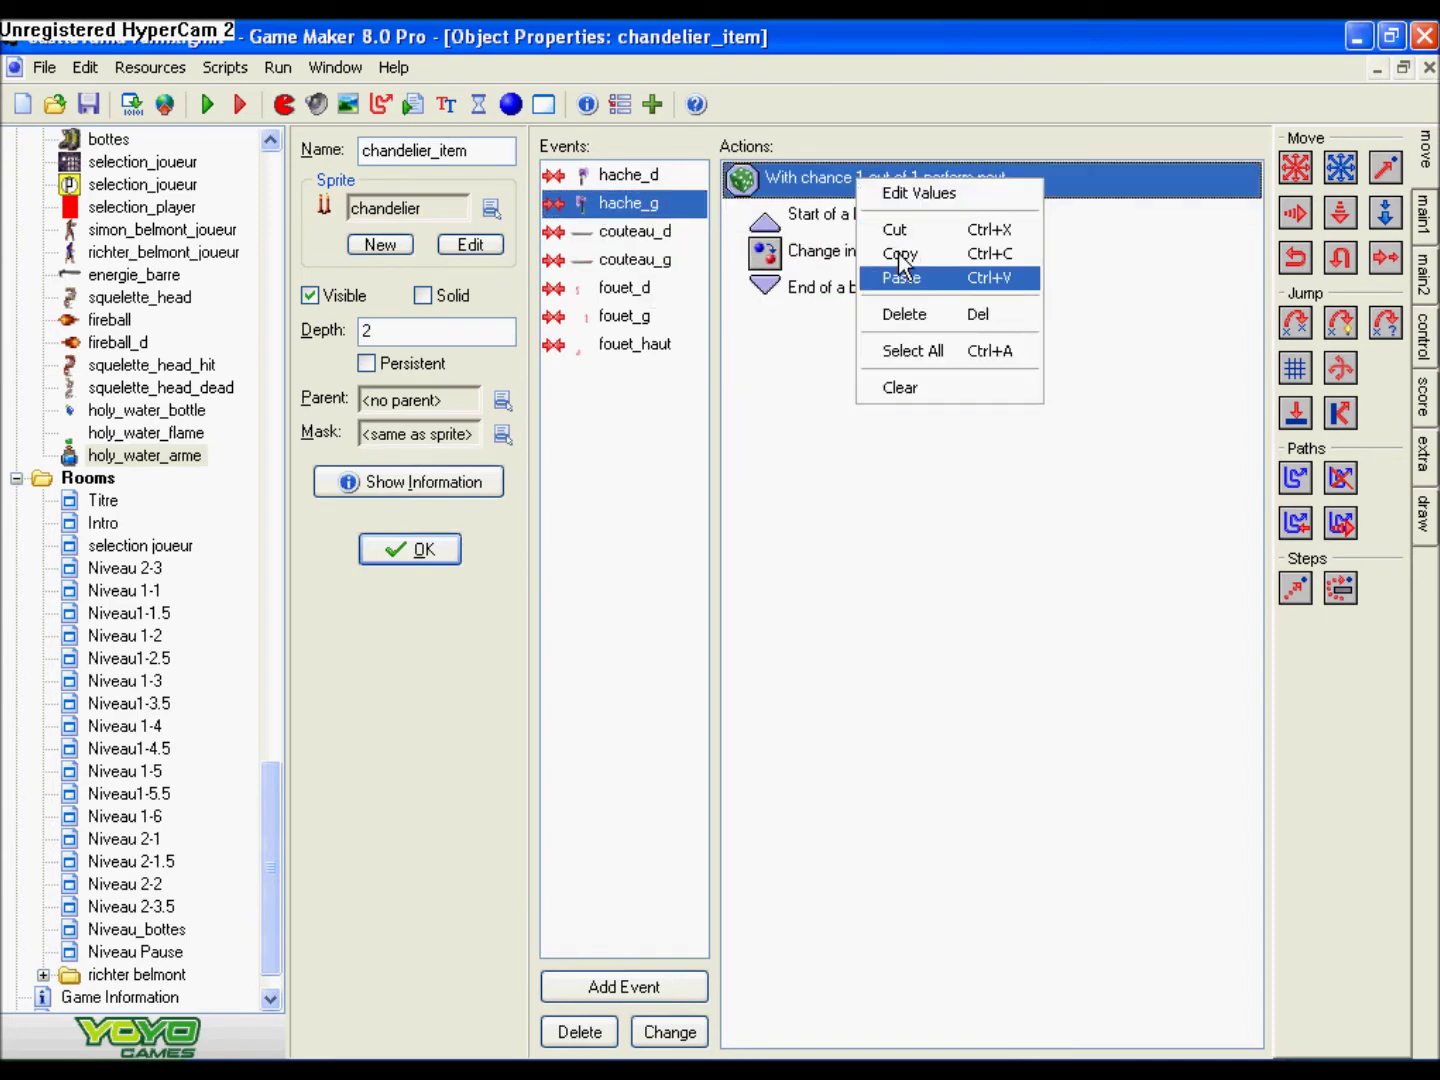
pyautogui.click(905, 277)
pyautogui.click(630, 177)
pyautogui.click(776, 193)
pyautogui.rightClick(778, 188)
pyautogui.click(942, 283)
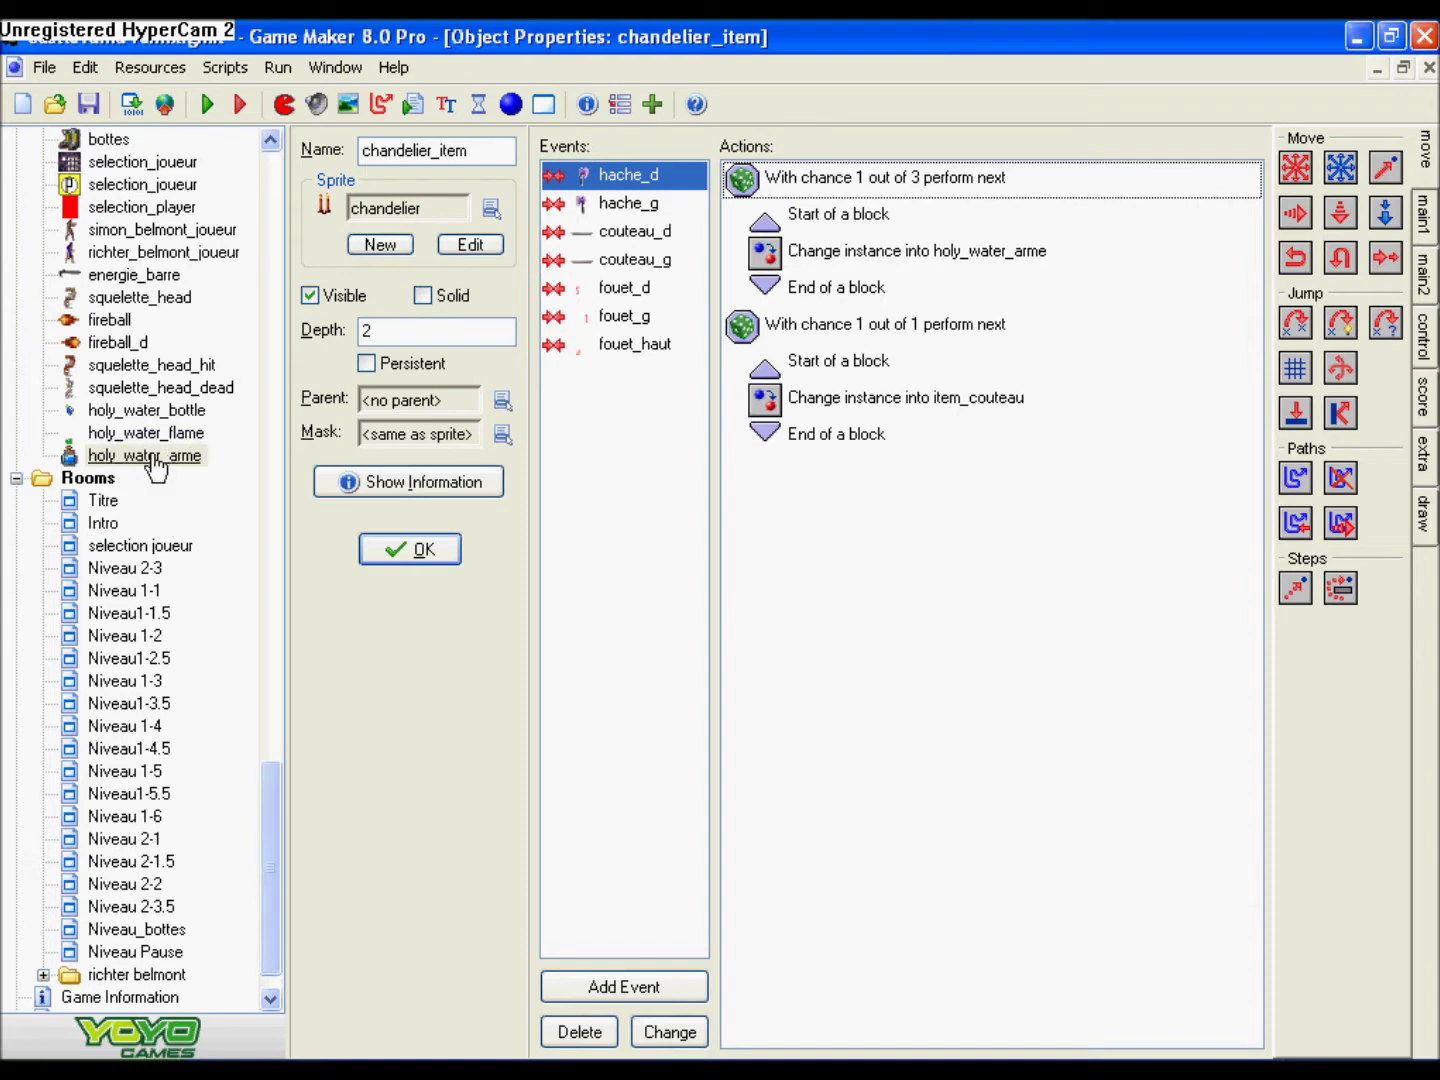
pyautogui.scroll(1, 281, 845)
pyautogui.click(437, 556)
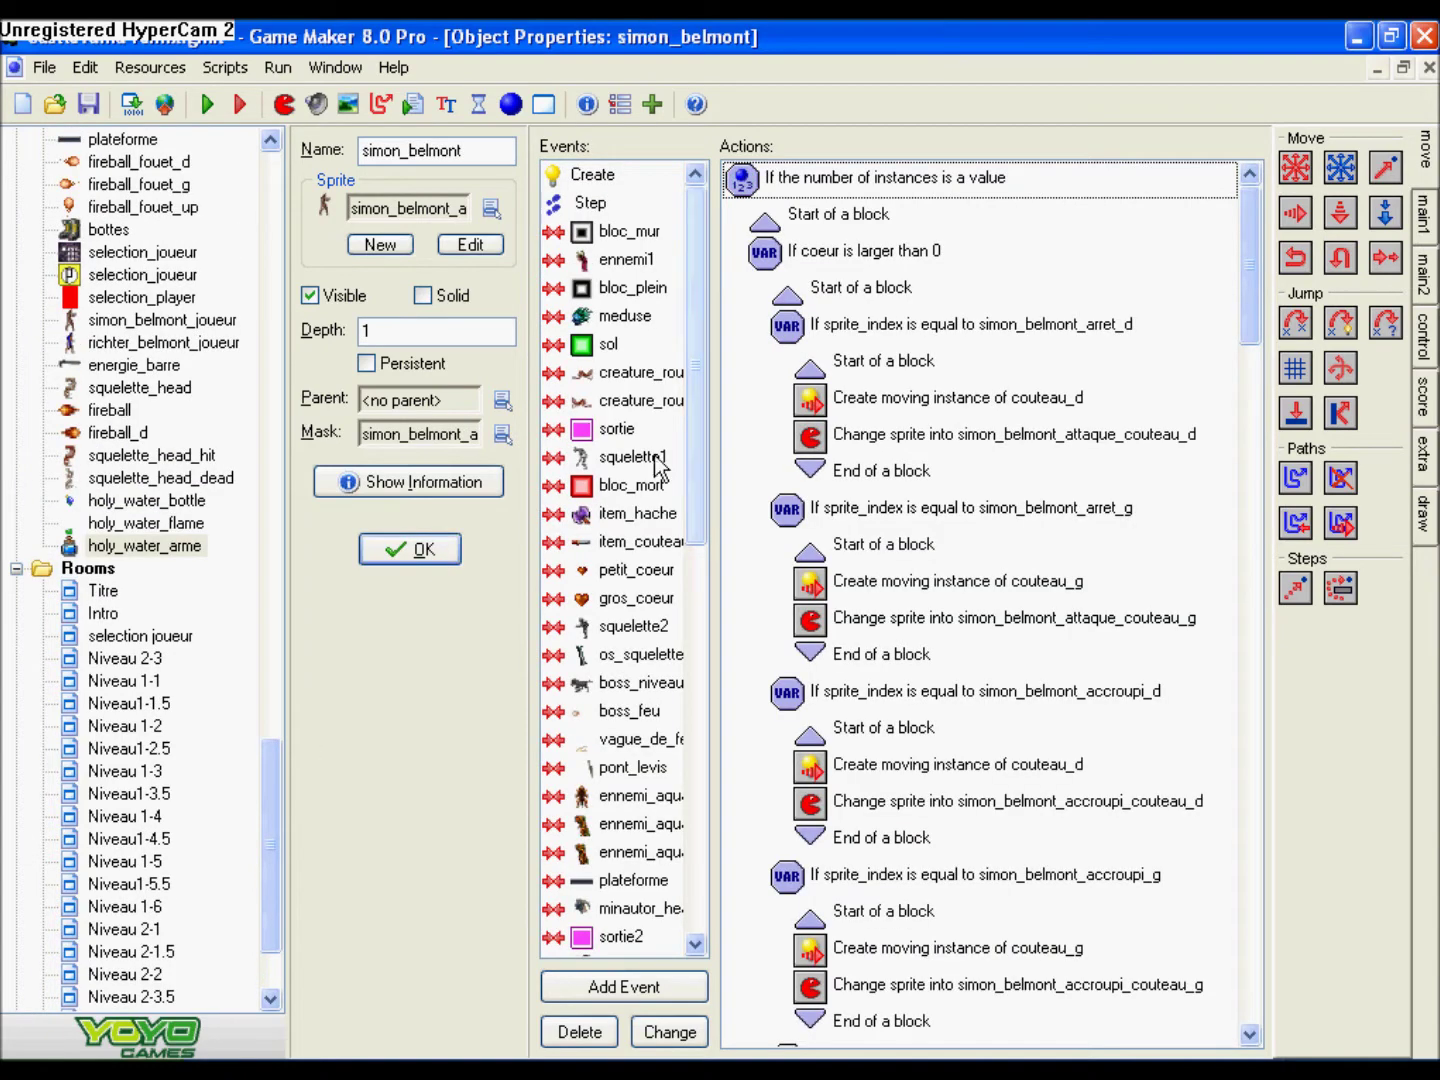
# - Duplicate simon_belmont's item_couteau collision event as a collision event with holy_water_arme
pyautogui.click(679, 513)
pyautogui.click(630, 542)
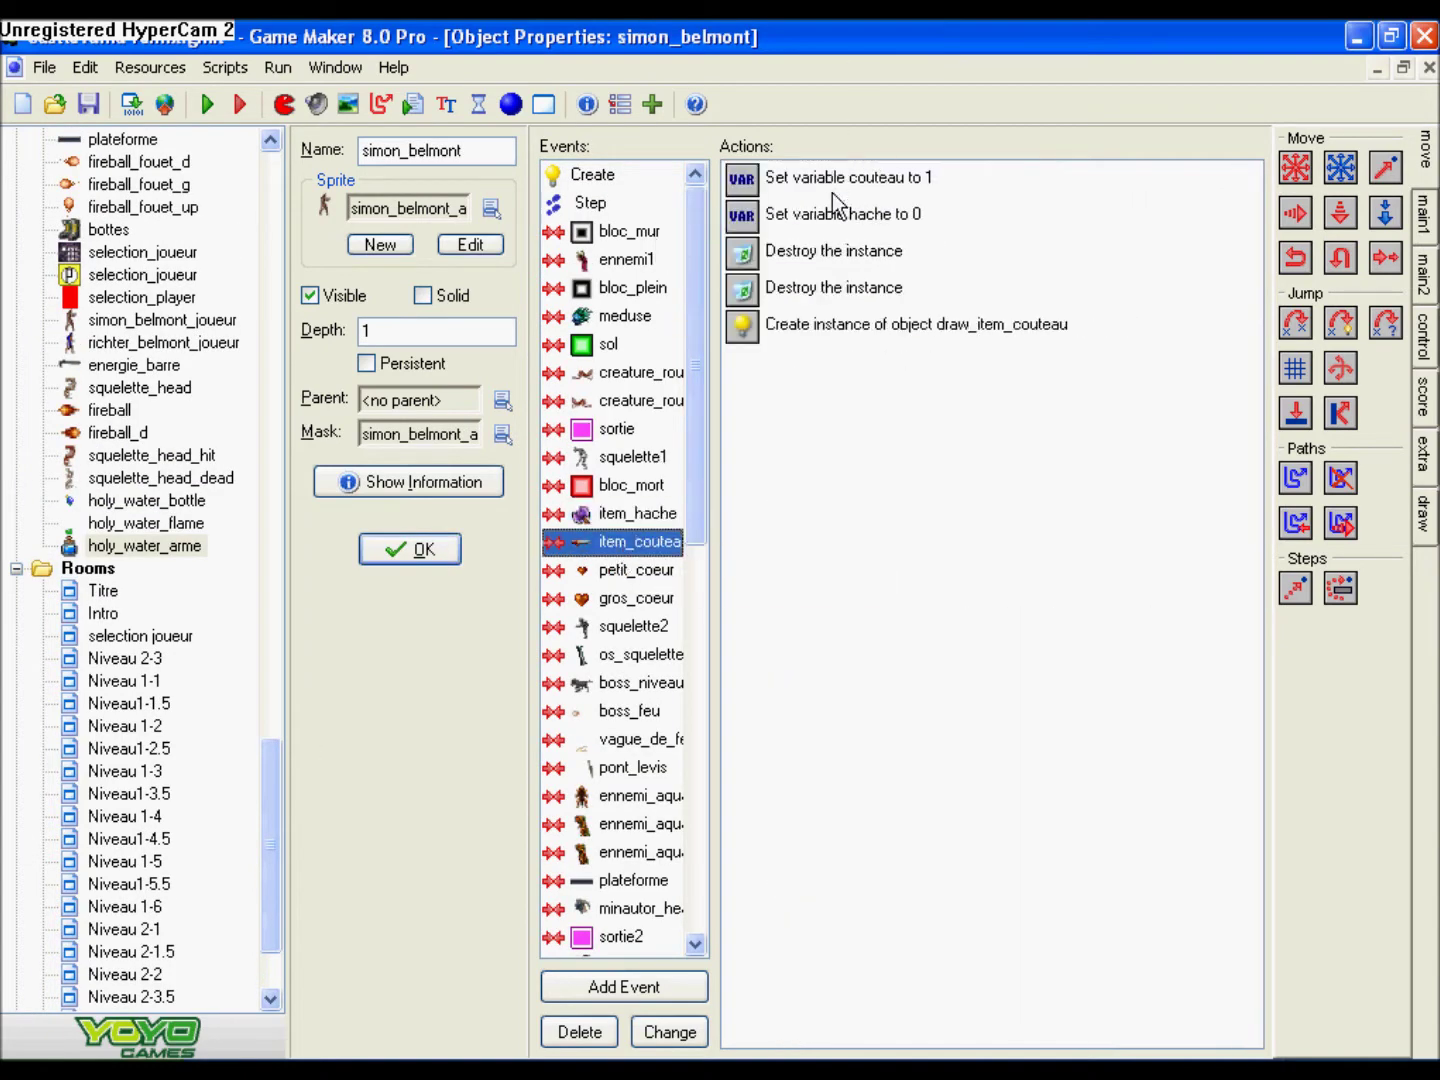
pyautogui.click(635, 513)
pyautogui.click(632, 544)
pyautogui.rightClick(632, 547)
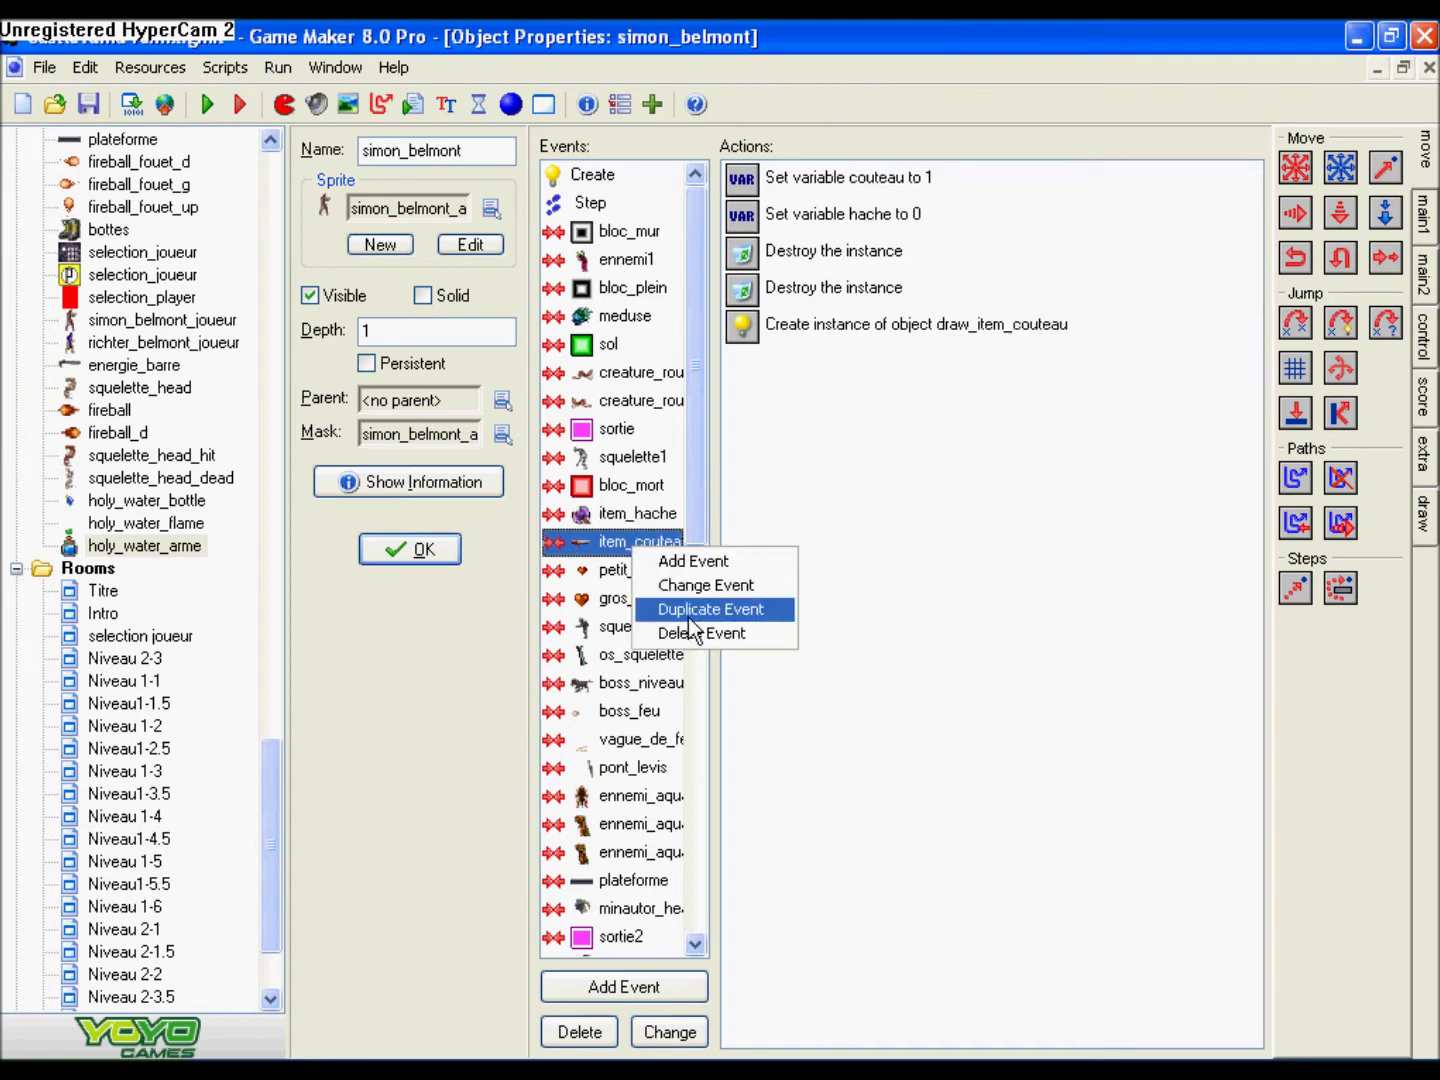
pyautogui.click(698, 608)
pyautogui.click(659, 608)
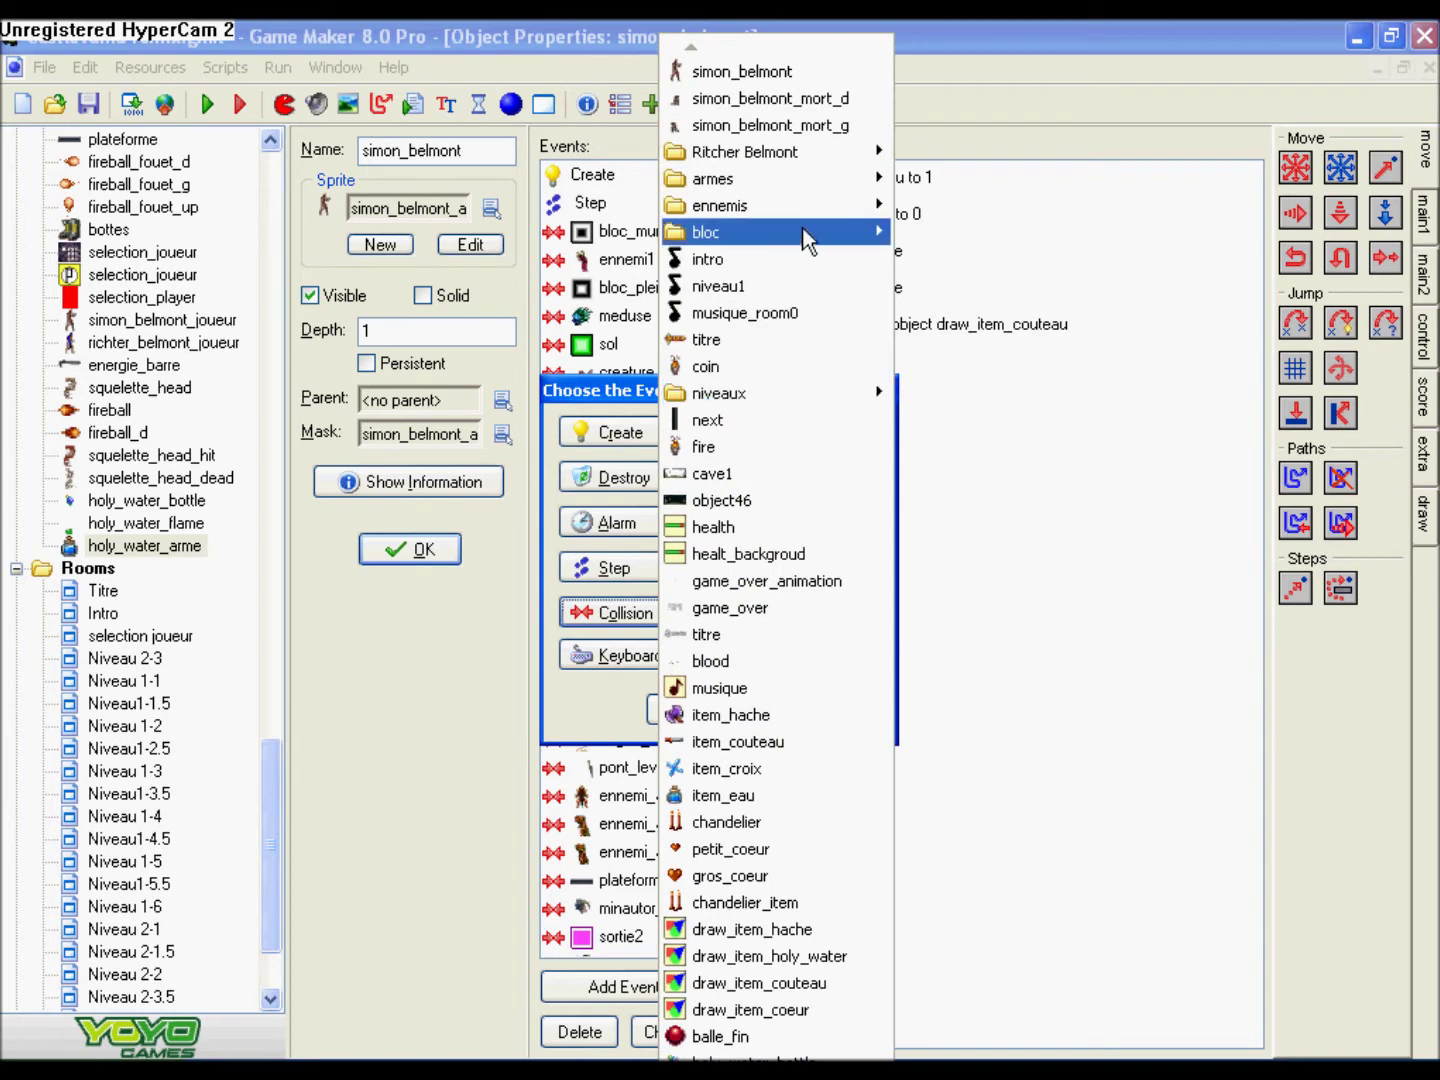
pyautogui.moveTo(777, 1072)
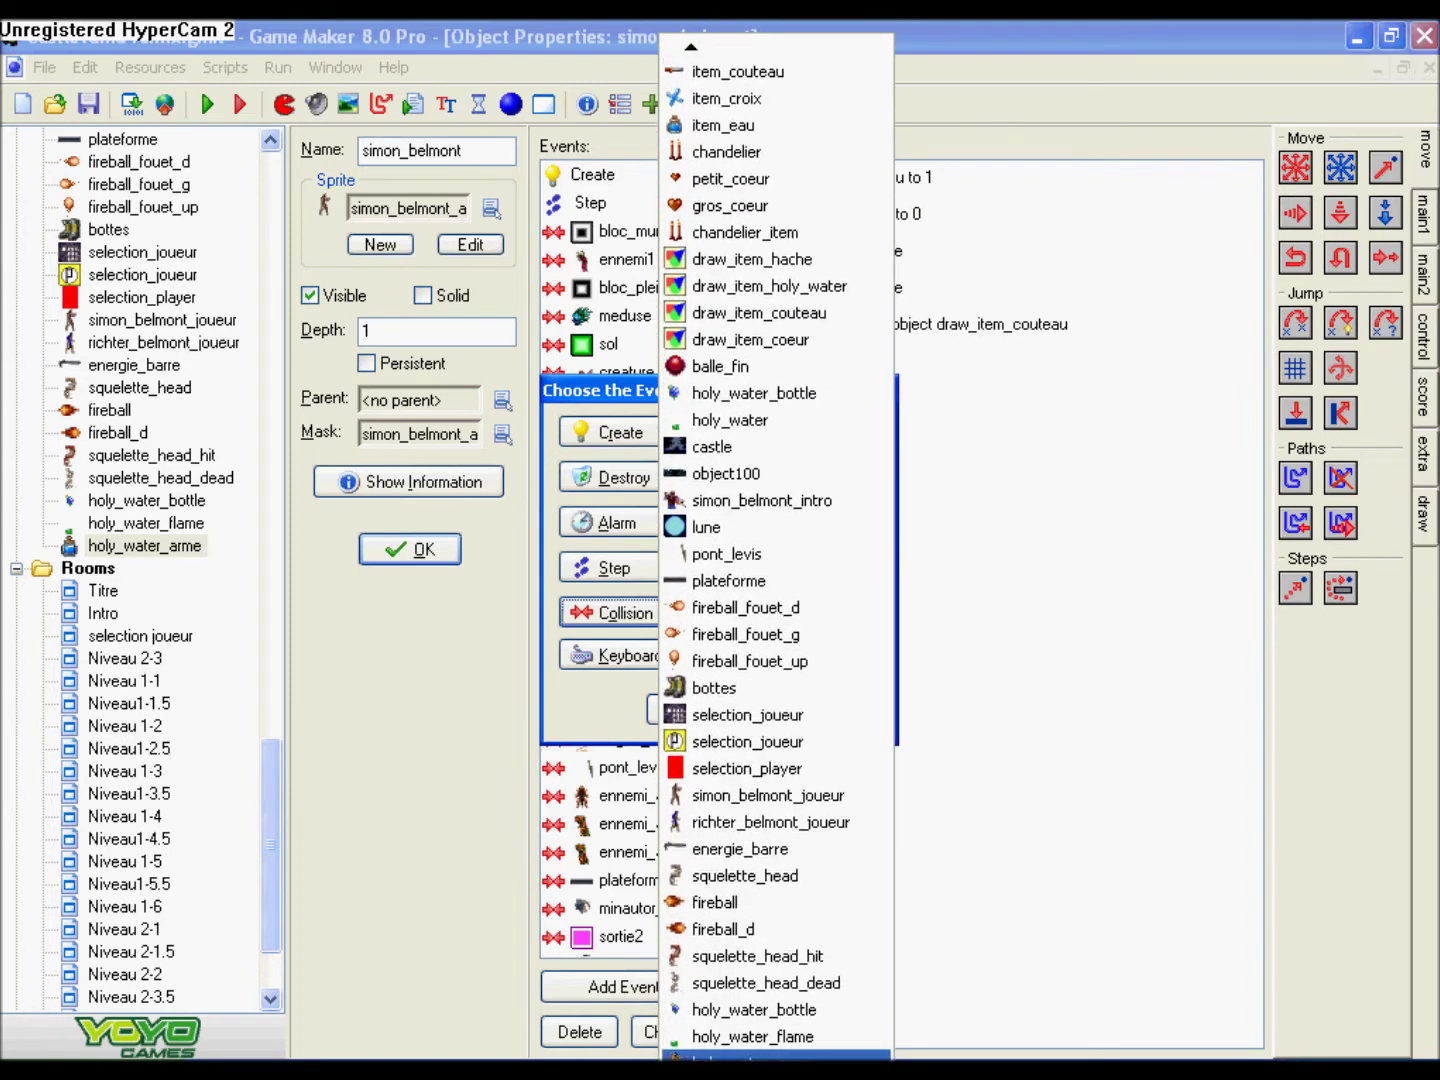
pyautogui.click(760, 1060)
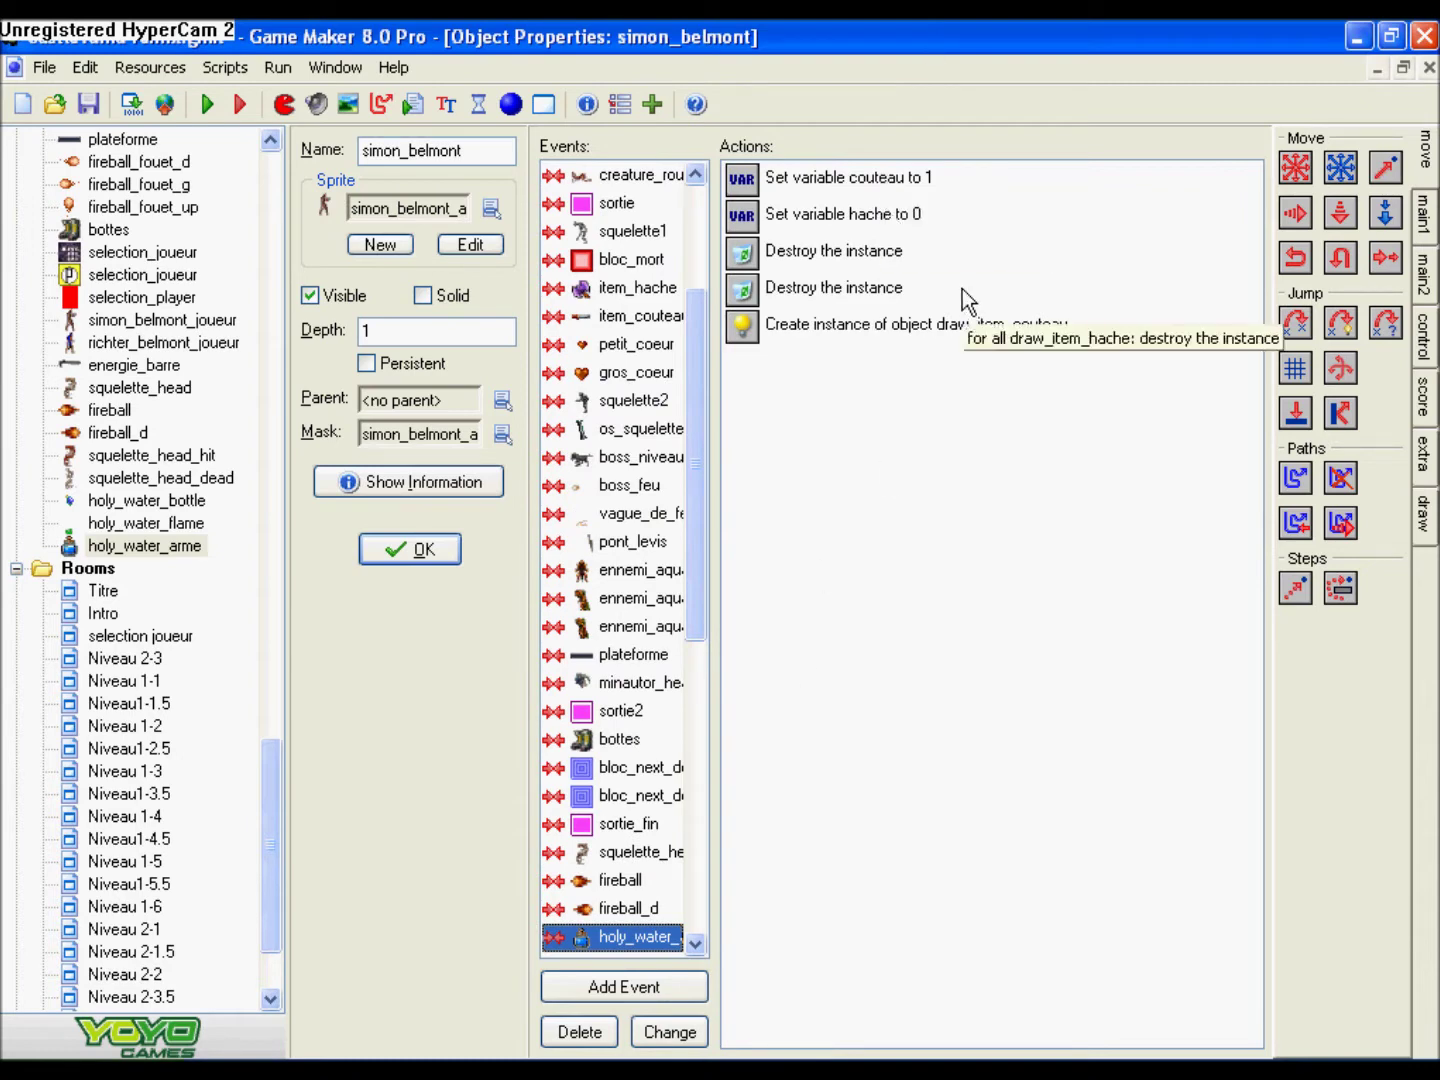
# - In the holy_water_arme collision event, set the couteau variable to 0 and apply the first Destroy Instance action to Other
pyautogui.doubleClick(869, 182)
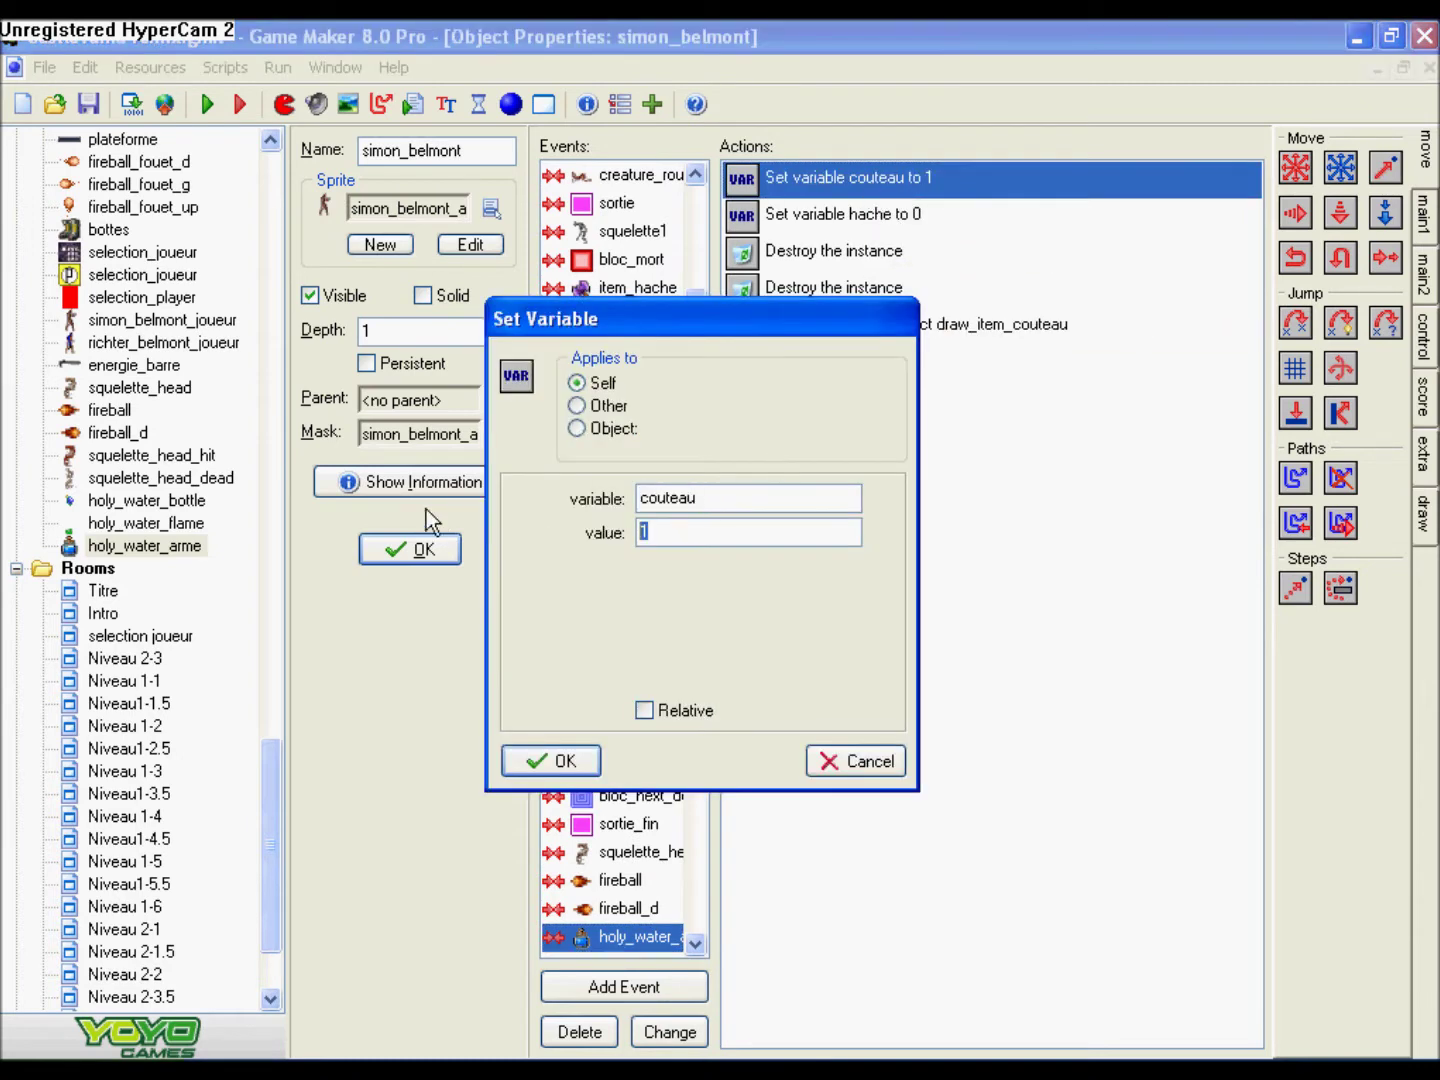
pyautogui.click(539, 758)
pyautogui.doubleClick(834, 252)
pyautogui.click(628, 407)
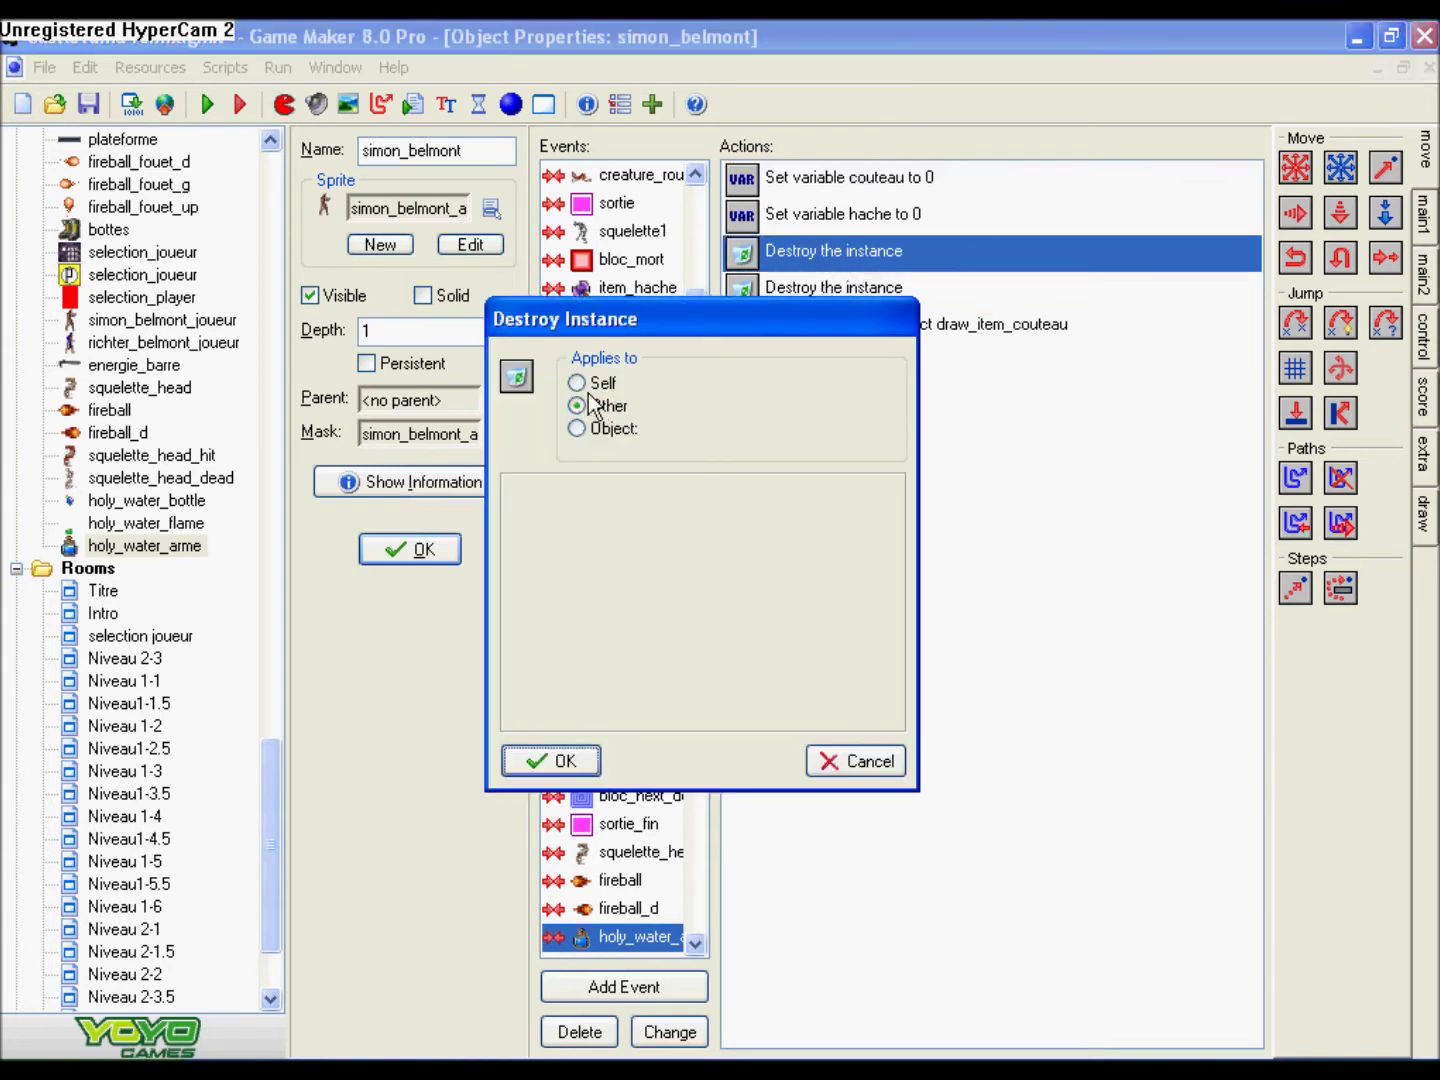
pyautogui.click(530, 764)
pyautogui.doubleClick(833, 288)
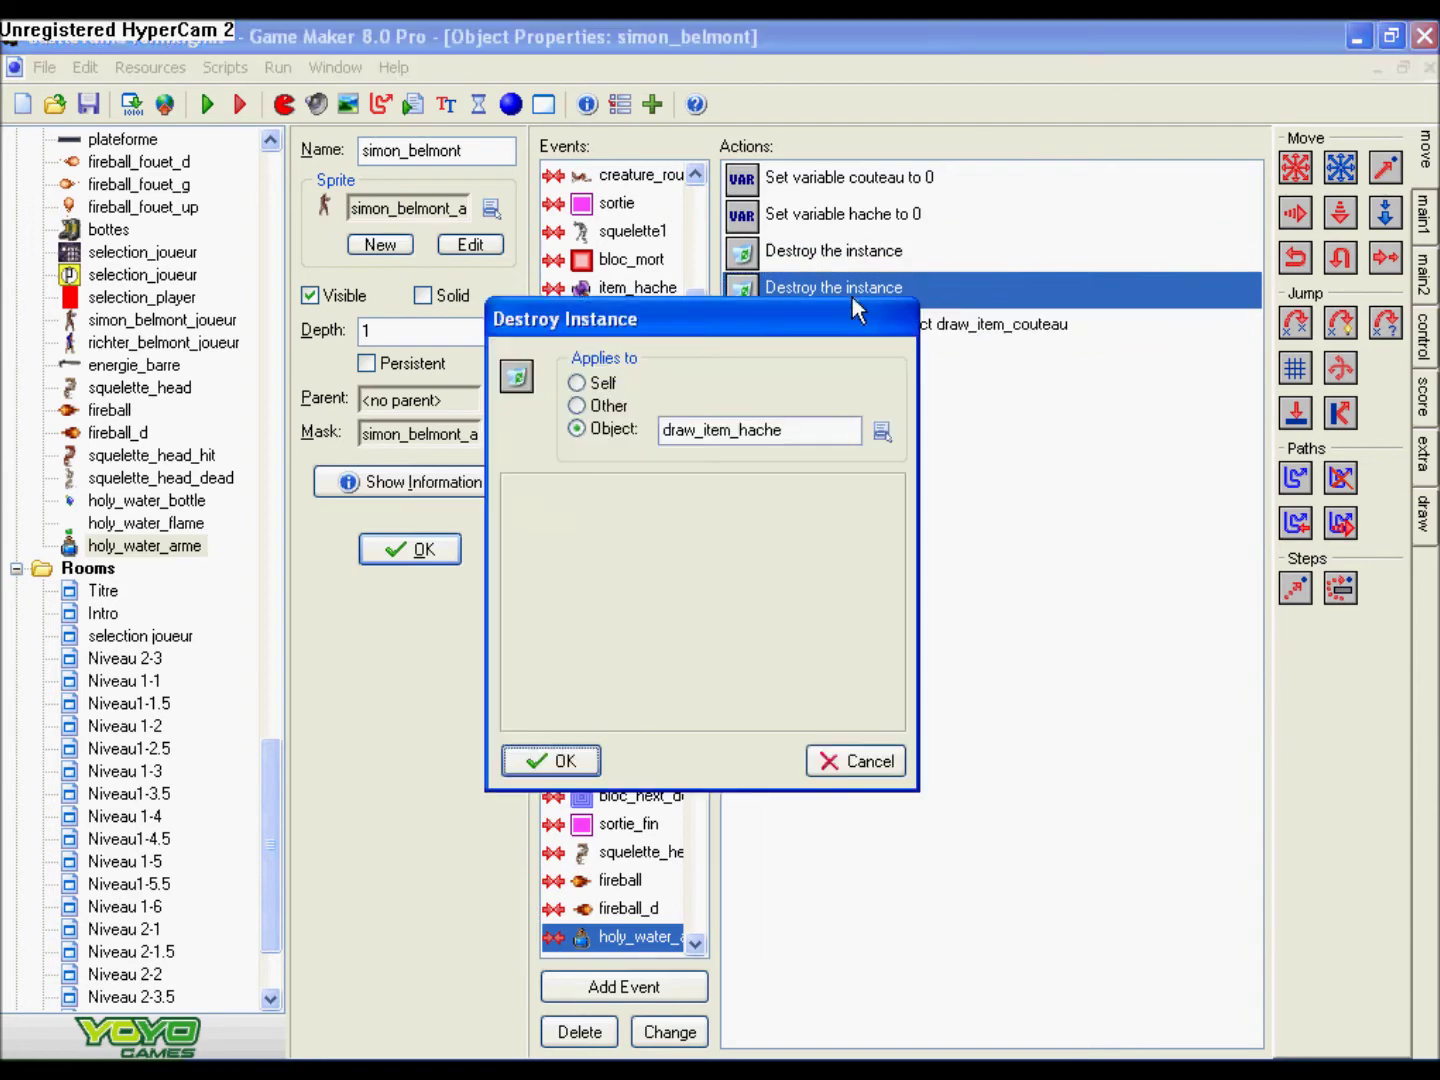
pyautogui.click(561, 762)
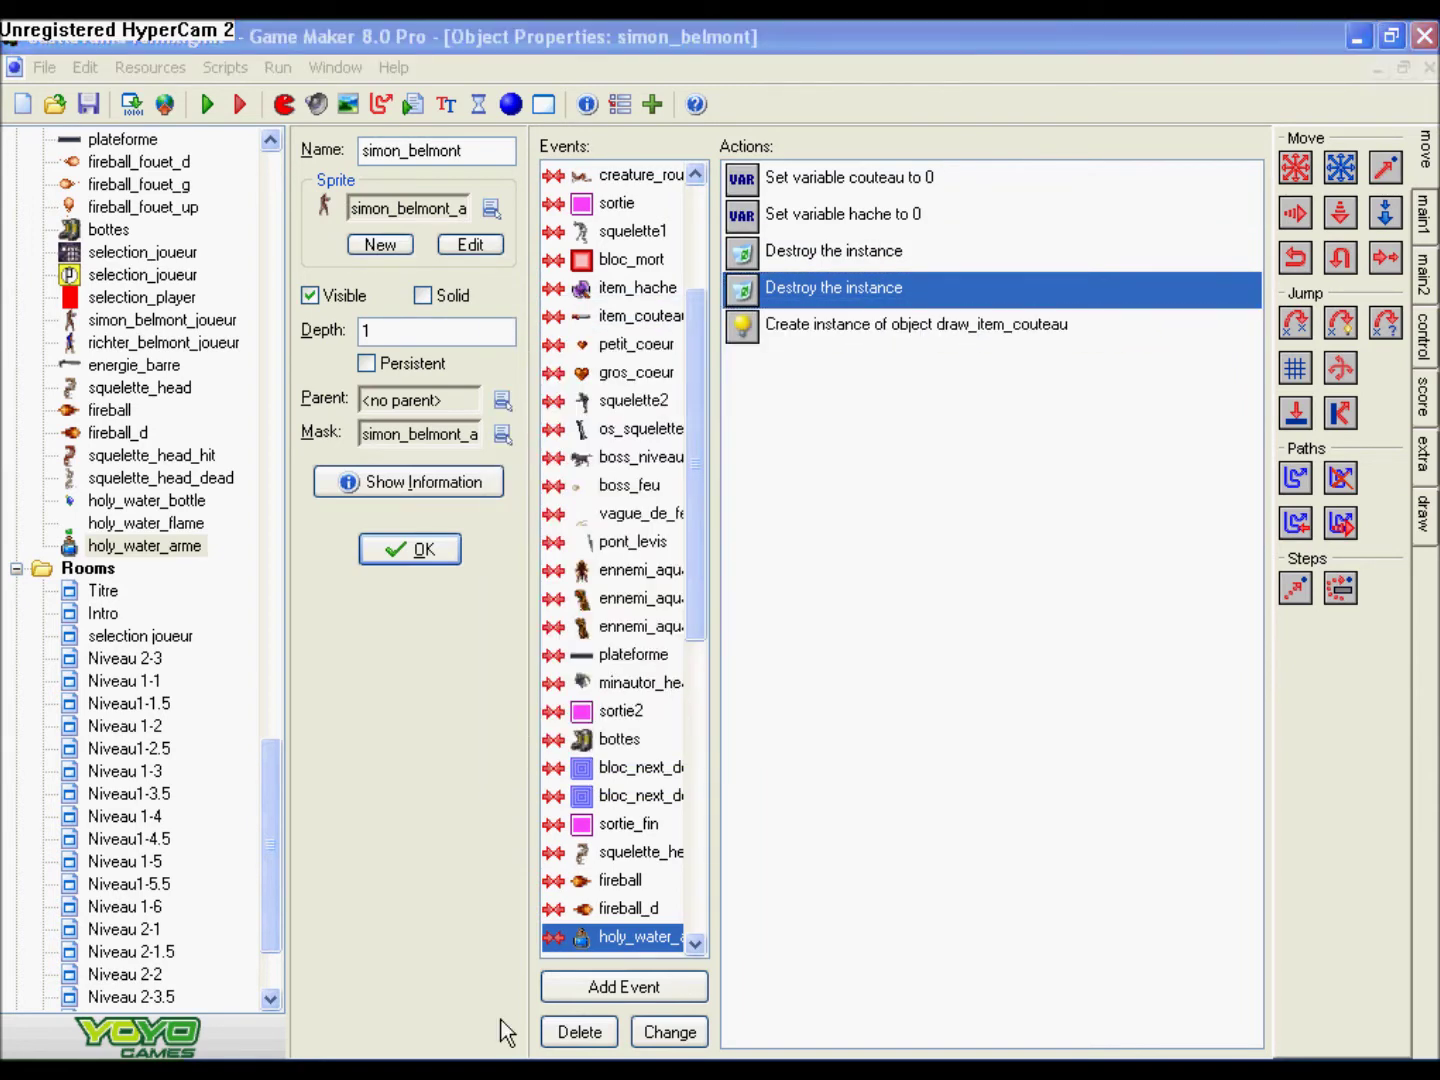
pyautogui.click(138, 1067)
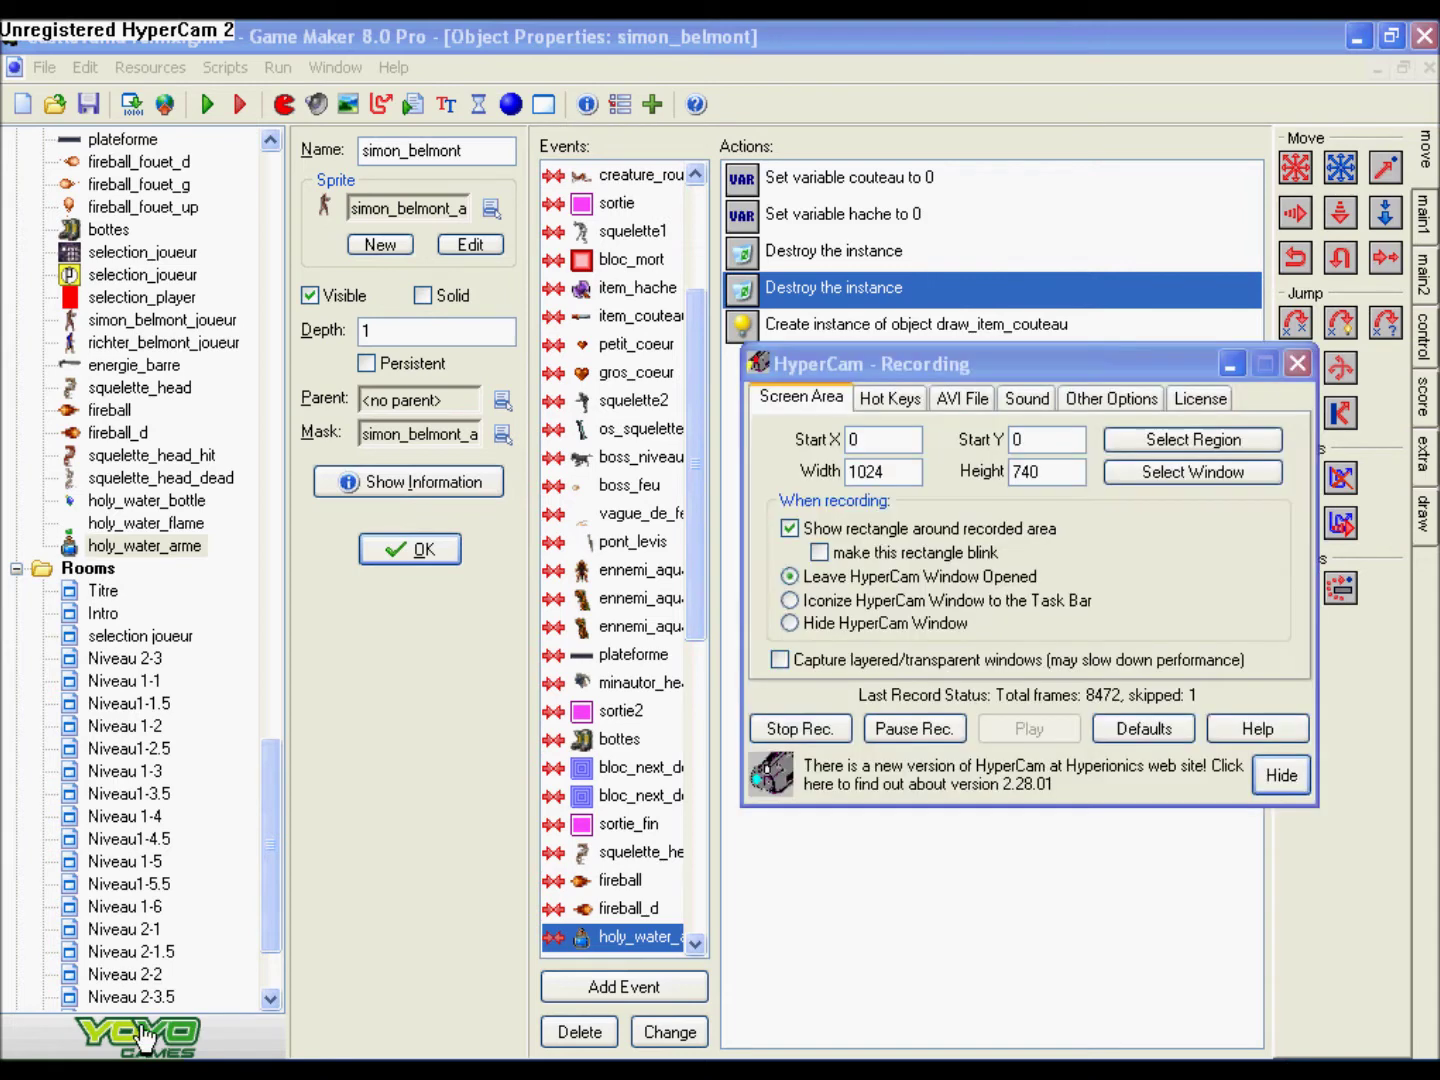
# - Review the Set Variable and Destroy Instance actions in simon_belmont's collision event with holy_water_arme
pyautogui.click(1231, 361)
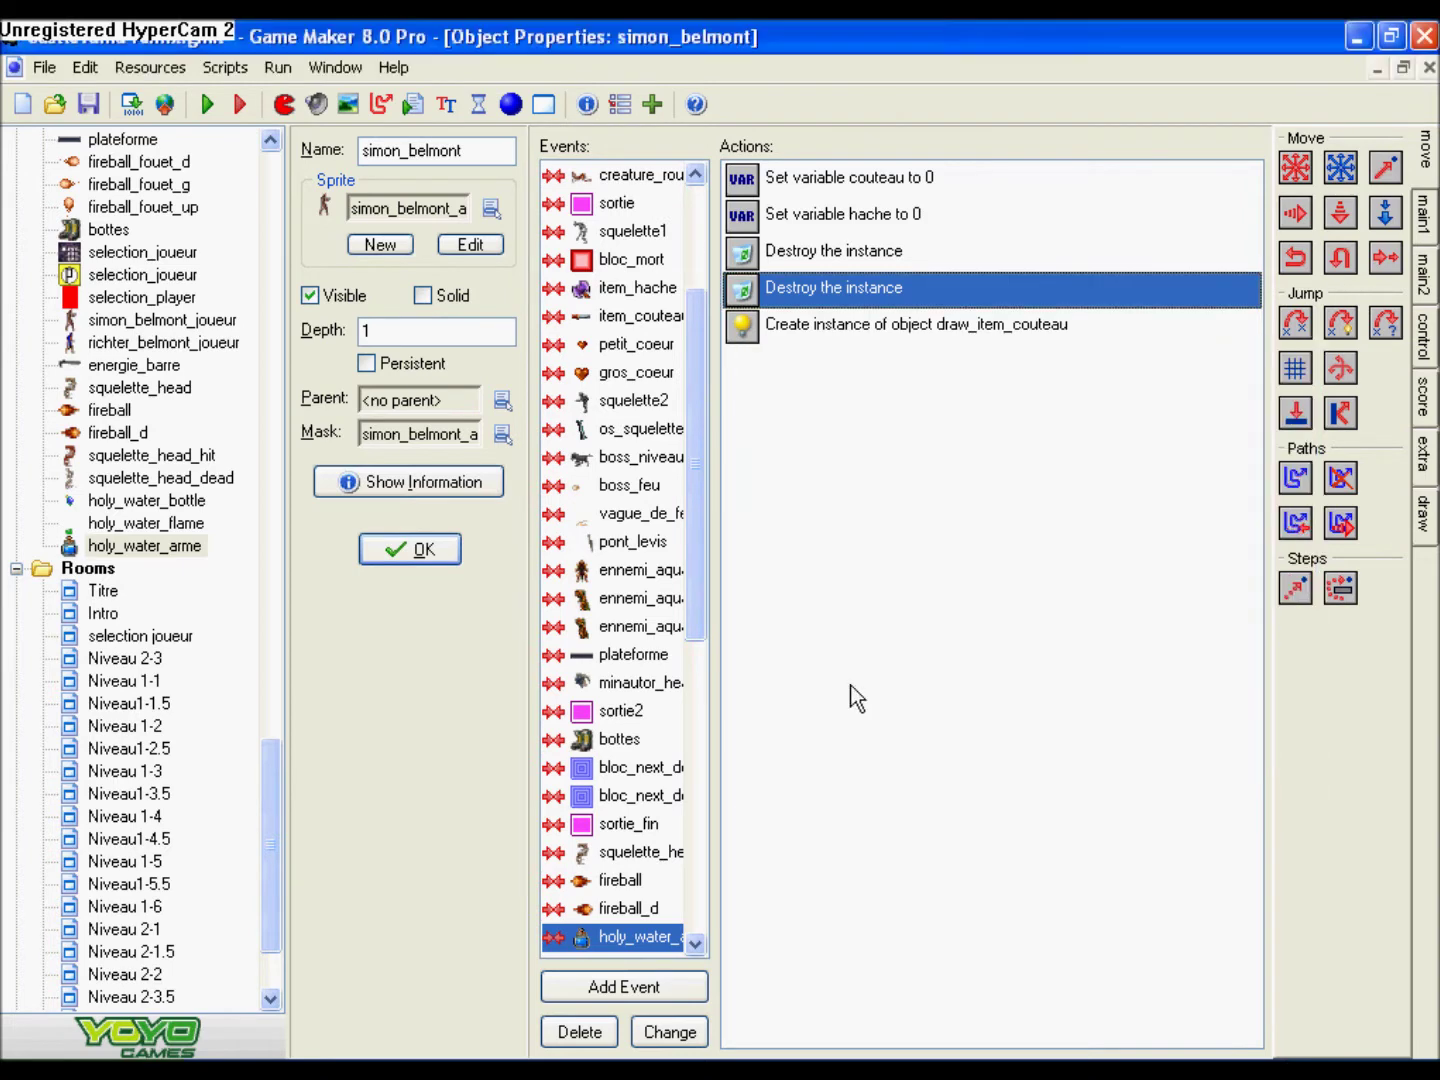
pyautogui.doubleClick(841, 181)
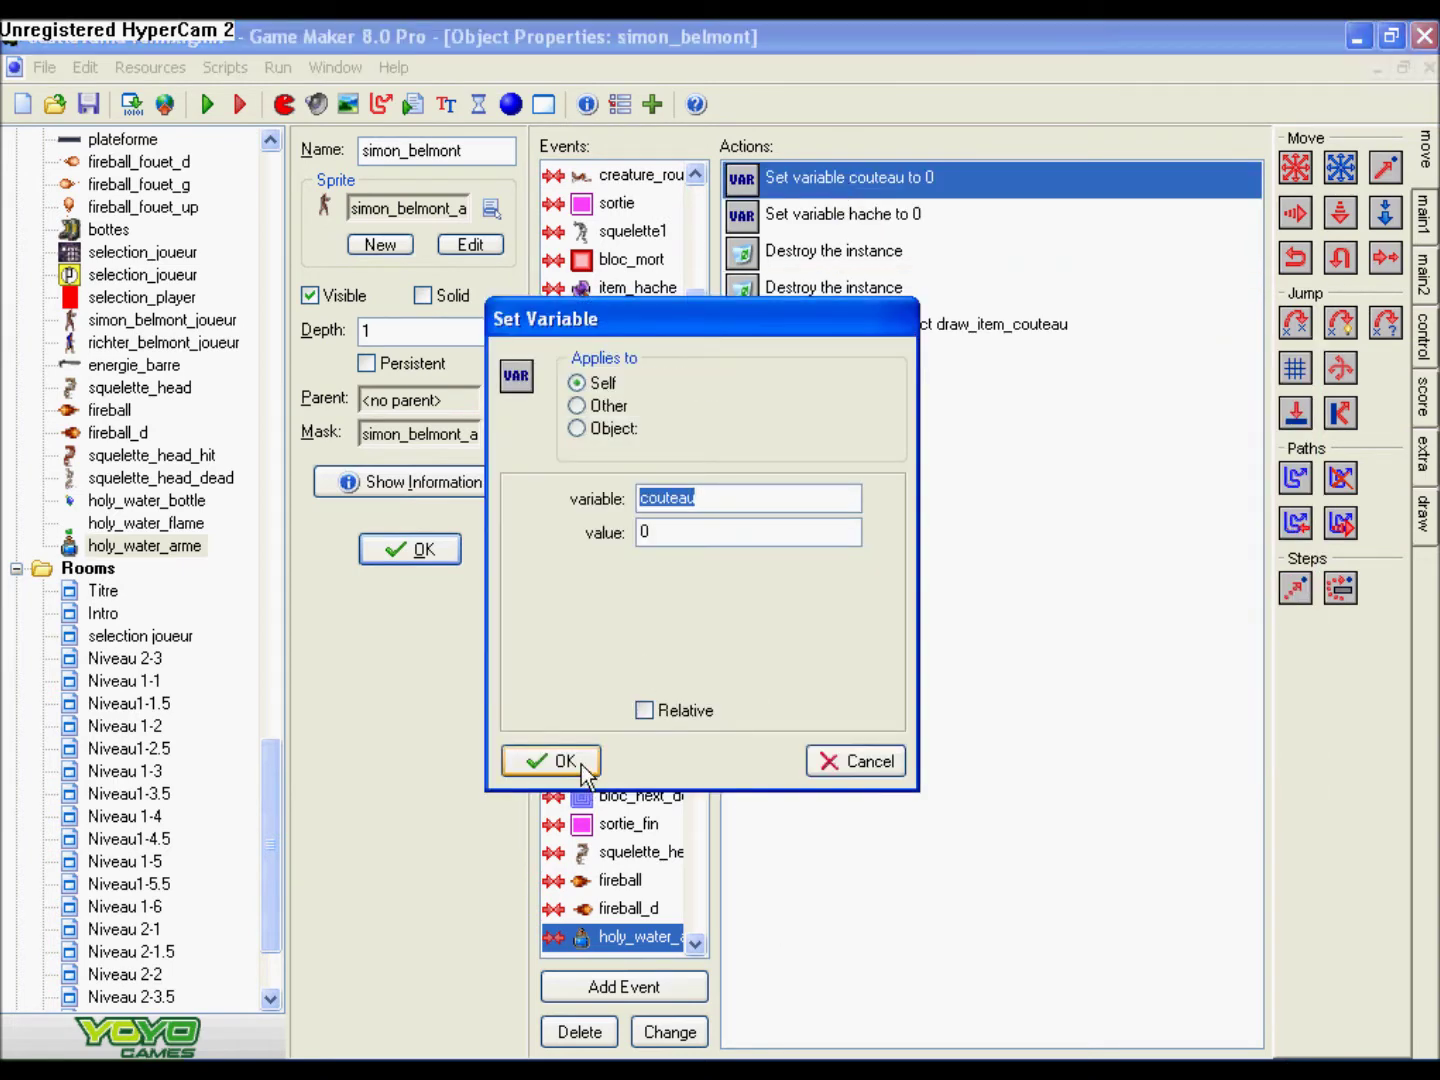
pyautogui.click(580, 764)
pyautogui.doubleClick(838, 215)
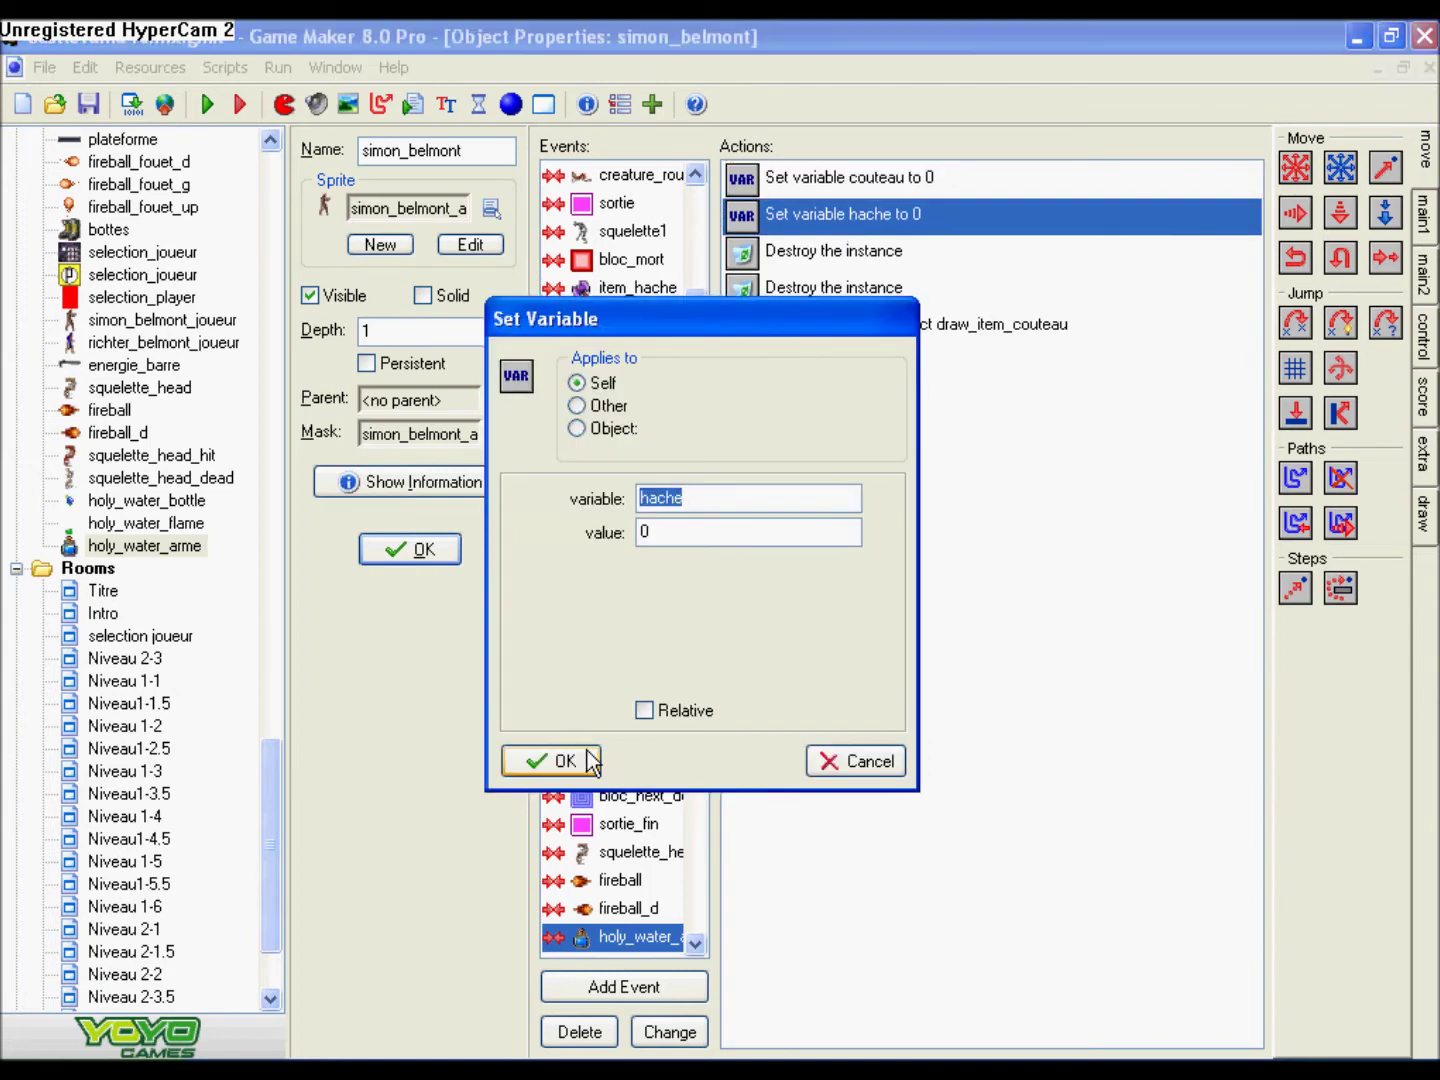
pyautogui.click(580, 762)
pyautogui.doubleClick(869, 251)
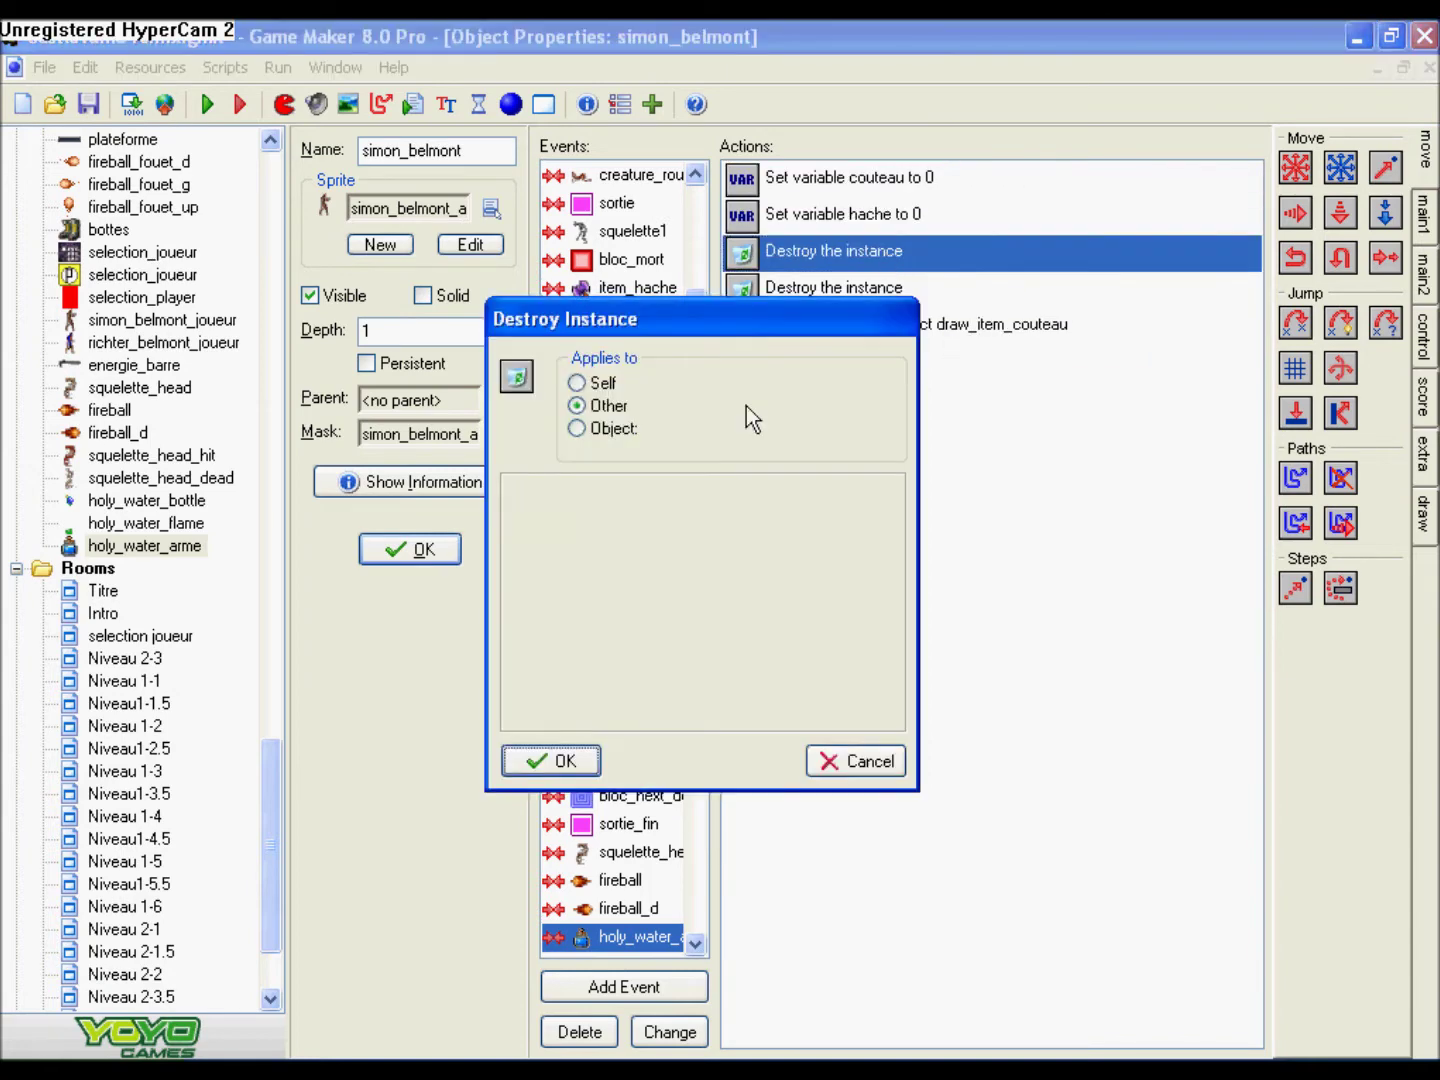
pyautogui.click(551, 763)
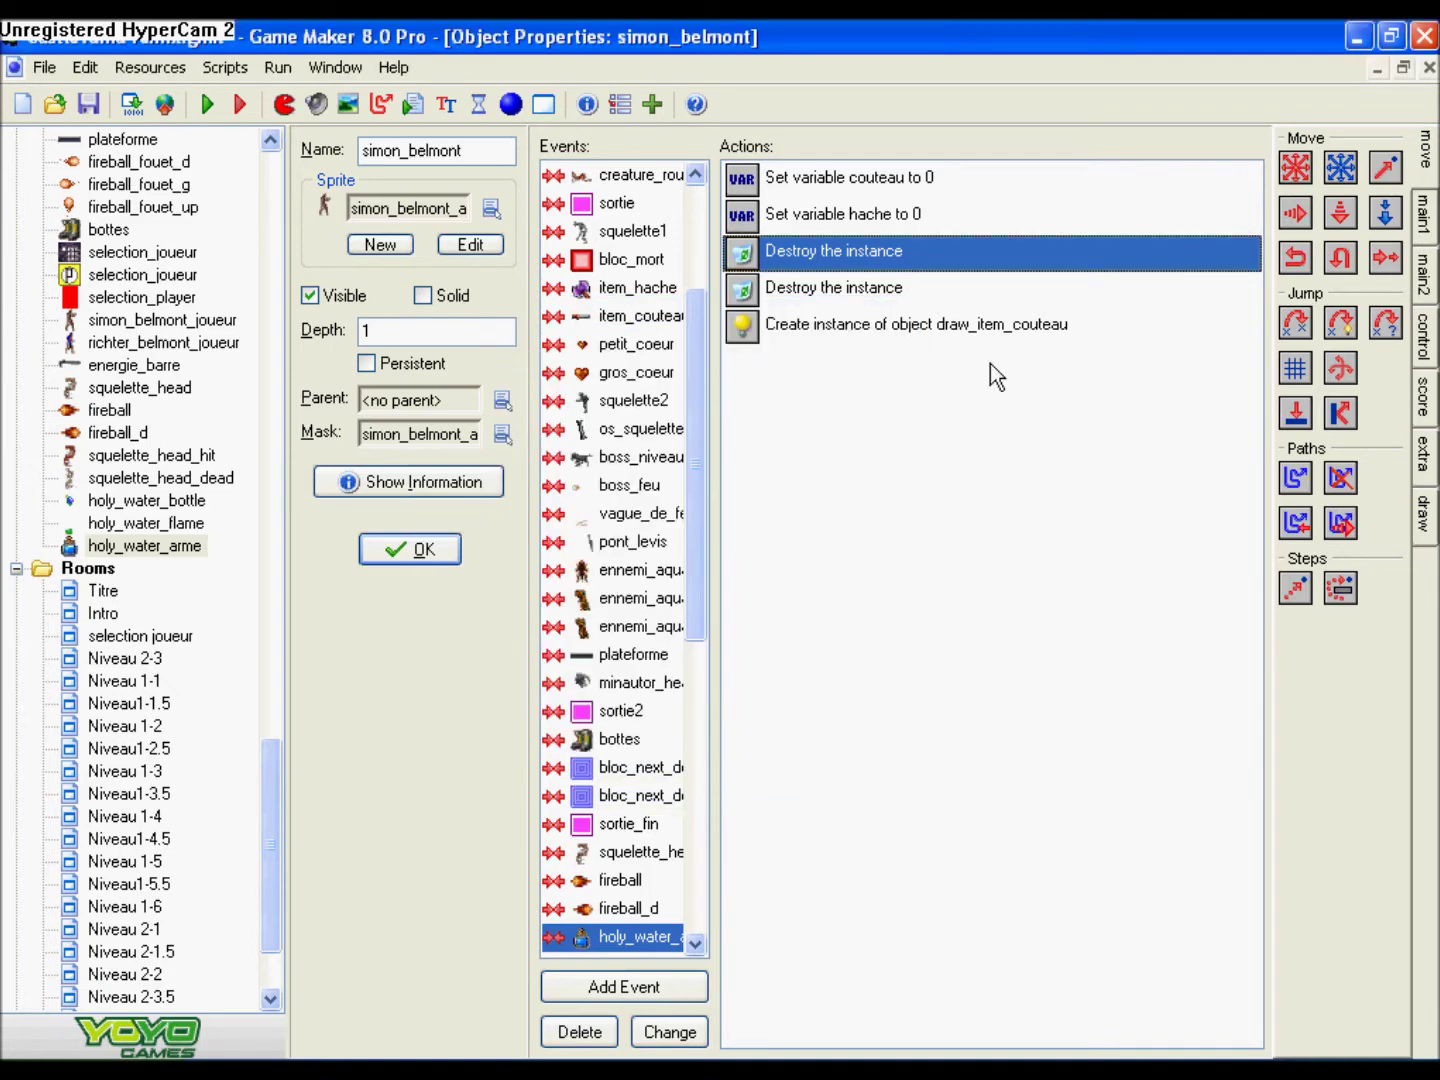
pyautogui.click(861, 302)
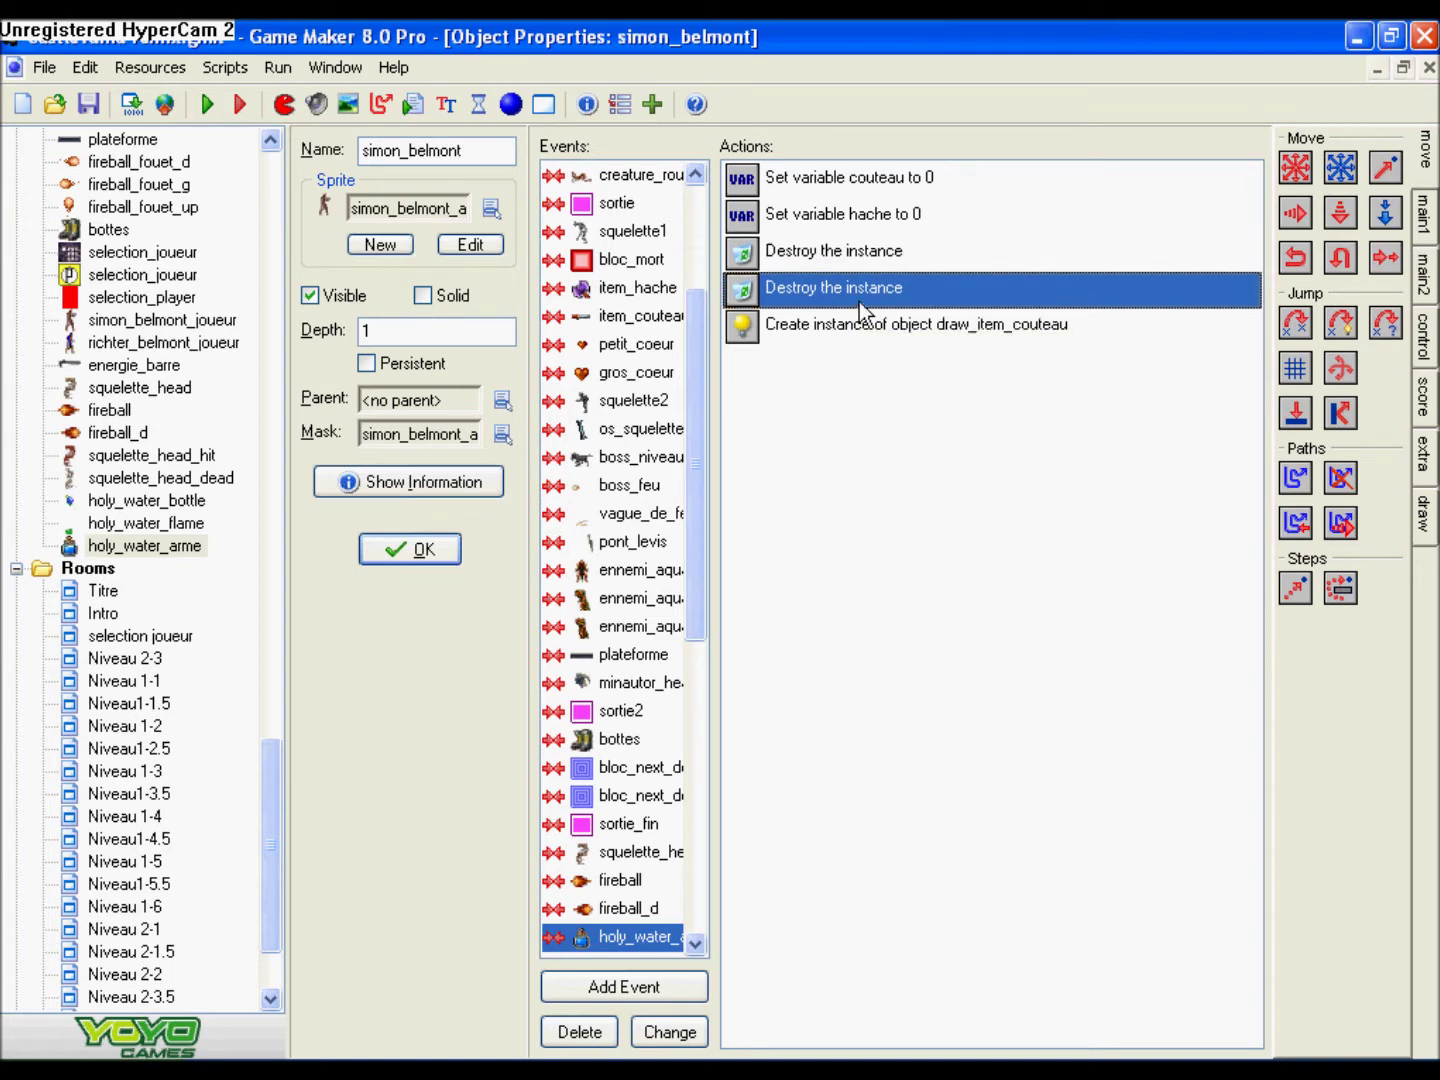
pyautogui.doubleClick(859, 301)
pyautogui.click(583, 771)
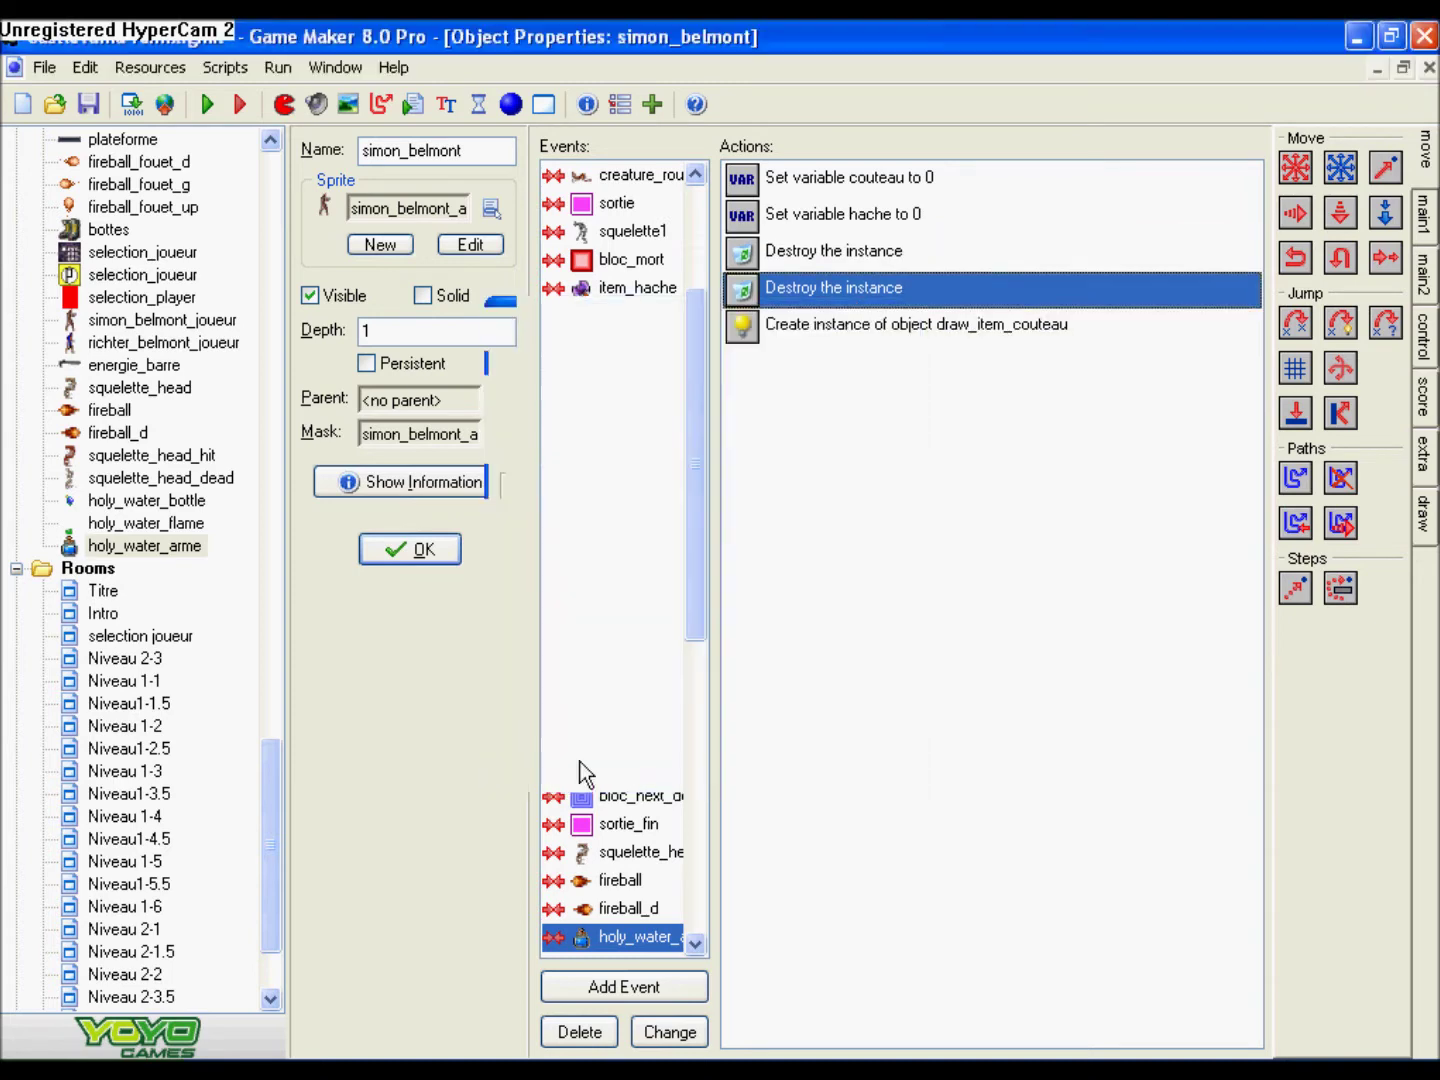
# - Make the first Destroy Instance action in the holy_water_arme collision event apply to the object draw_item_couteau
pyautogui.doubleClick(875, 255)
pyautogui.click(577, 427)
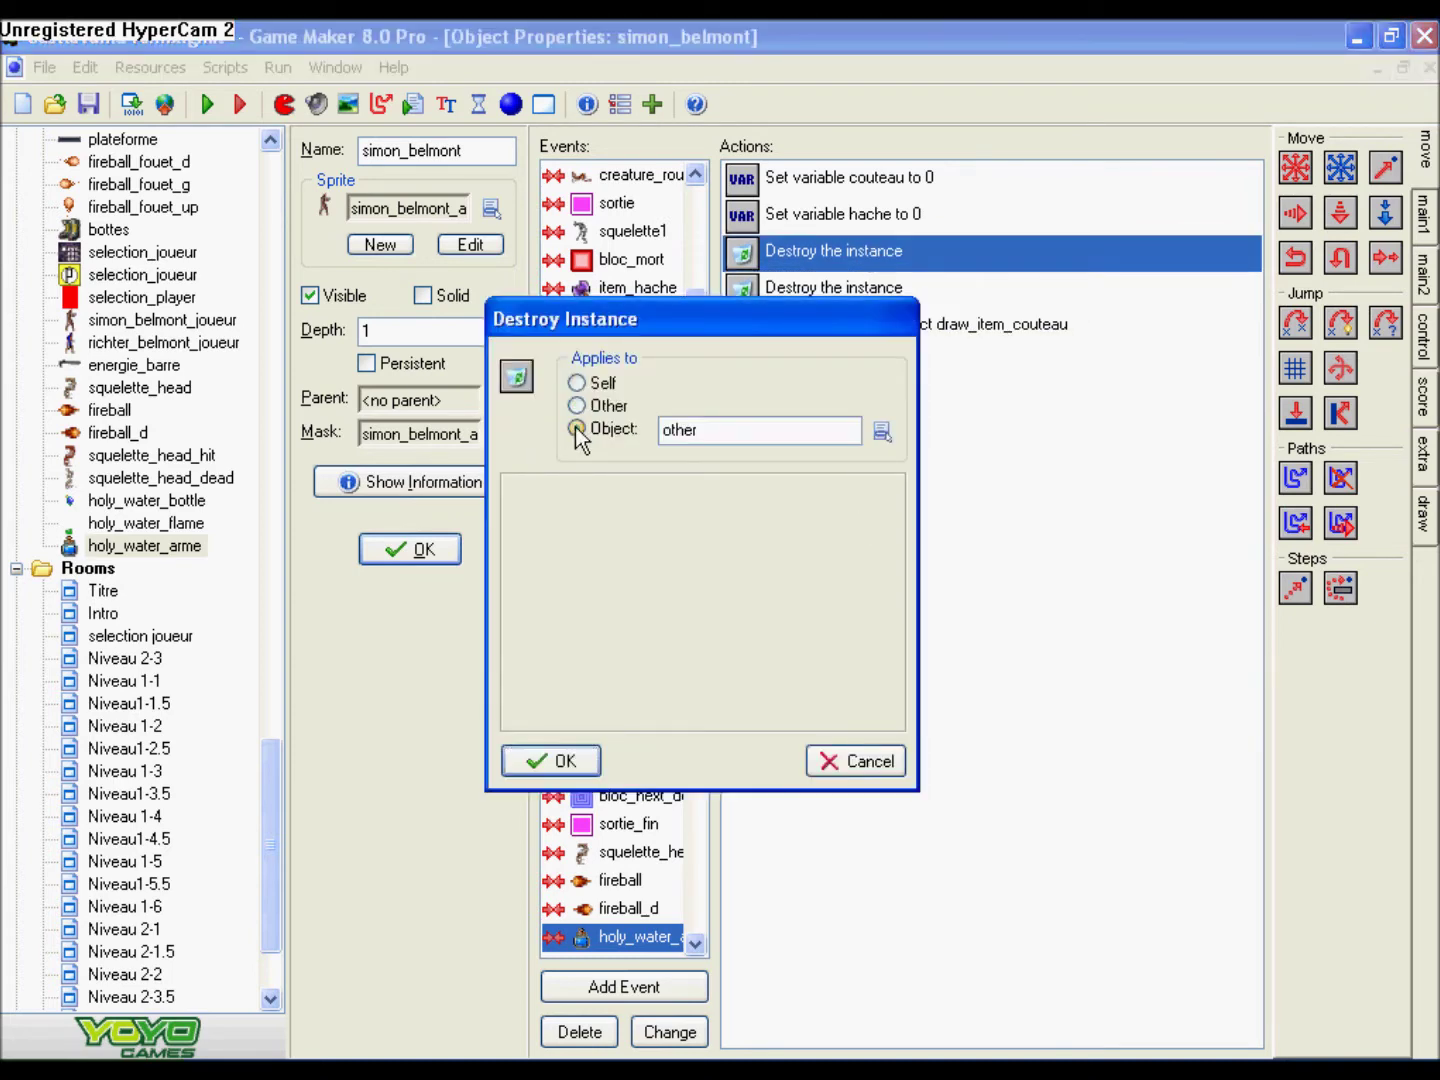
pyautogui.click(877, 432)
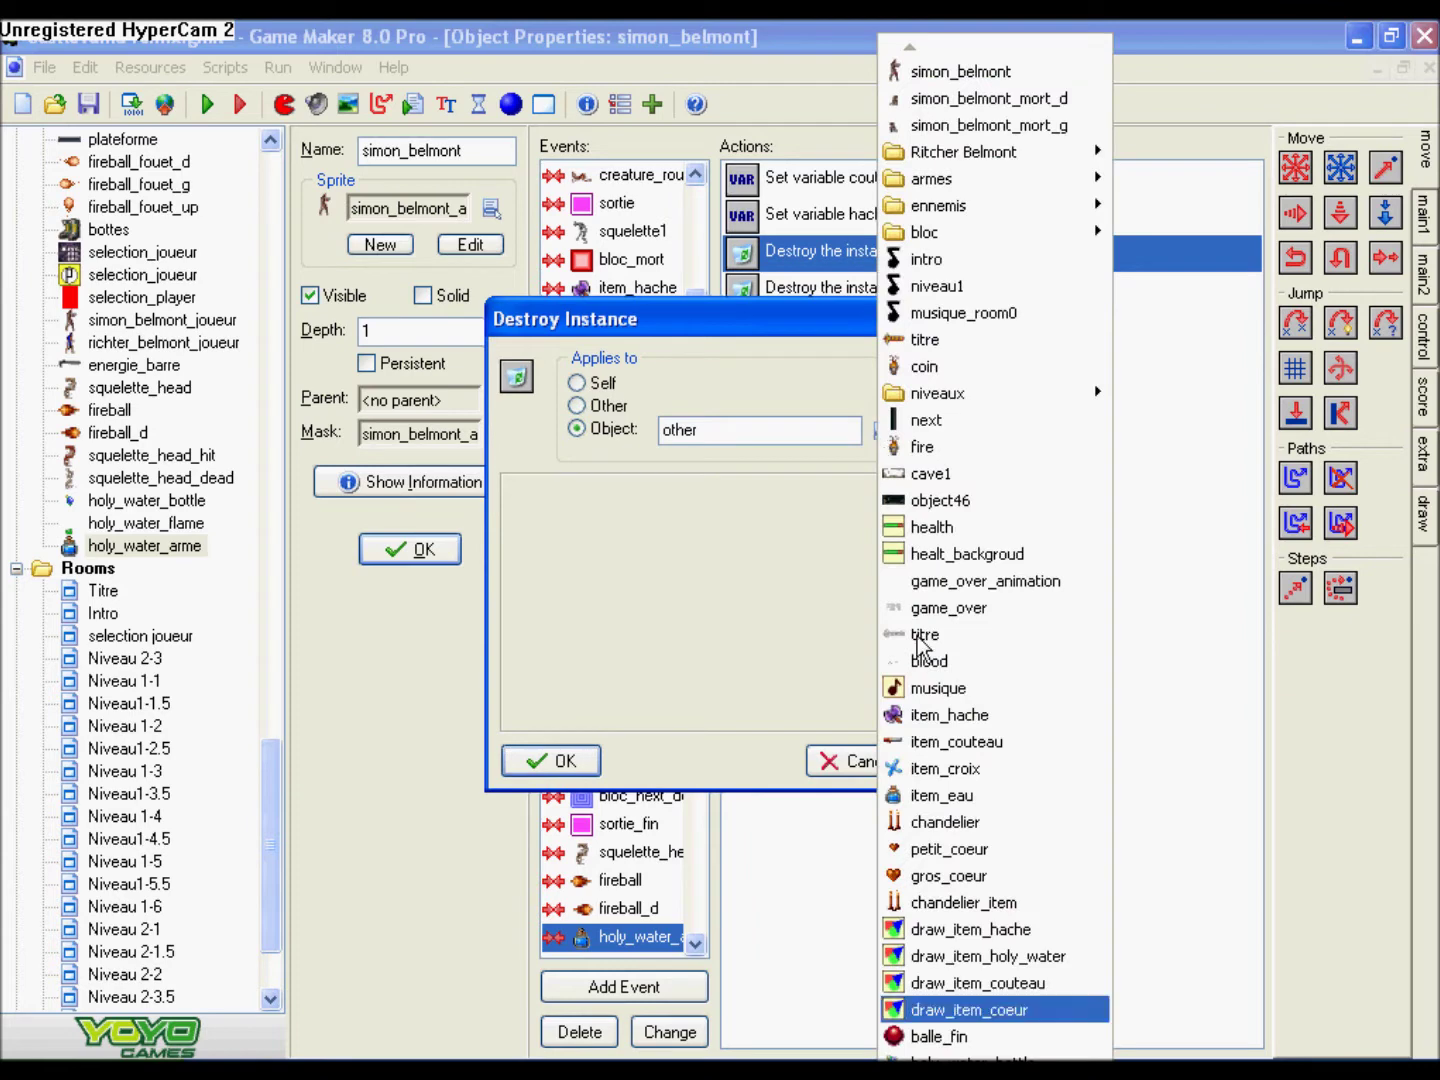
pyautogui.click(1021, 986)
pyautogui.click(562, 761)
# - Change the object of the Create Instance action to draw_item_holy_water
pyautogui.doubleClick(965, 328)
pyautogui.click(880, 499)
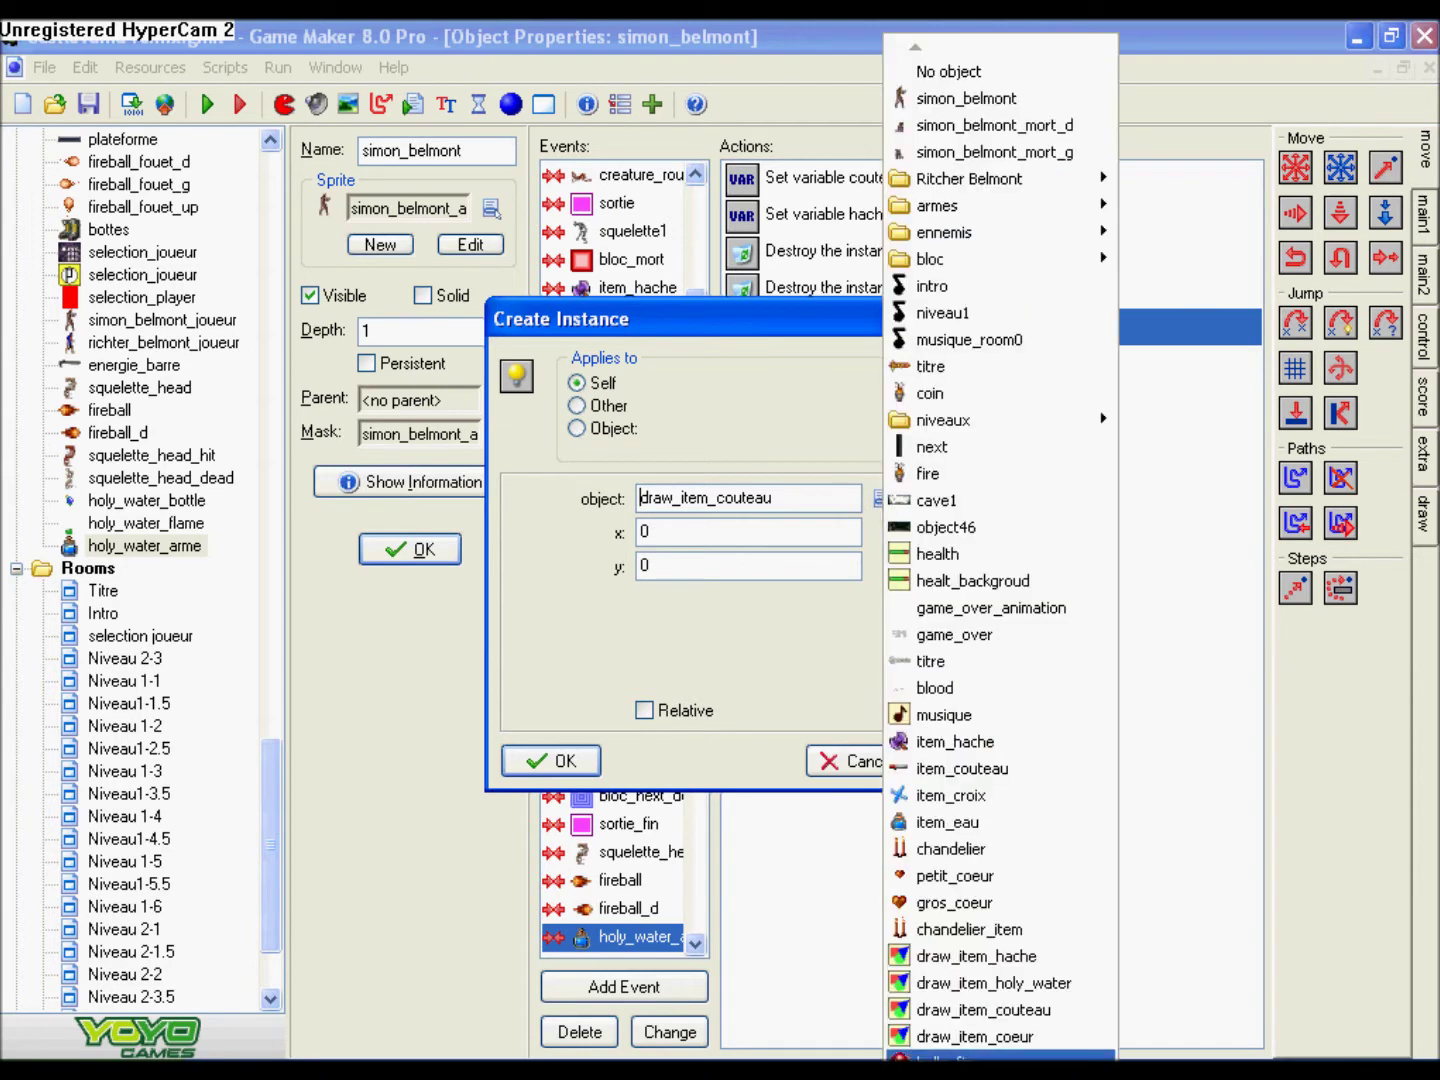
pyautogui.moveTo(1000, 1055)
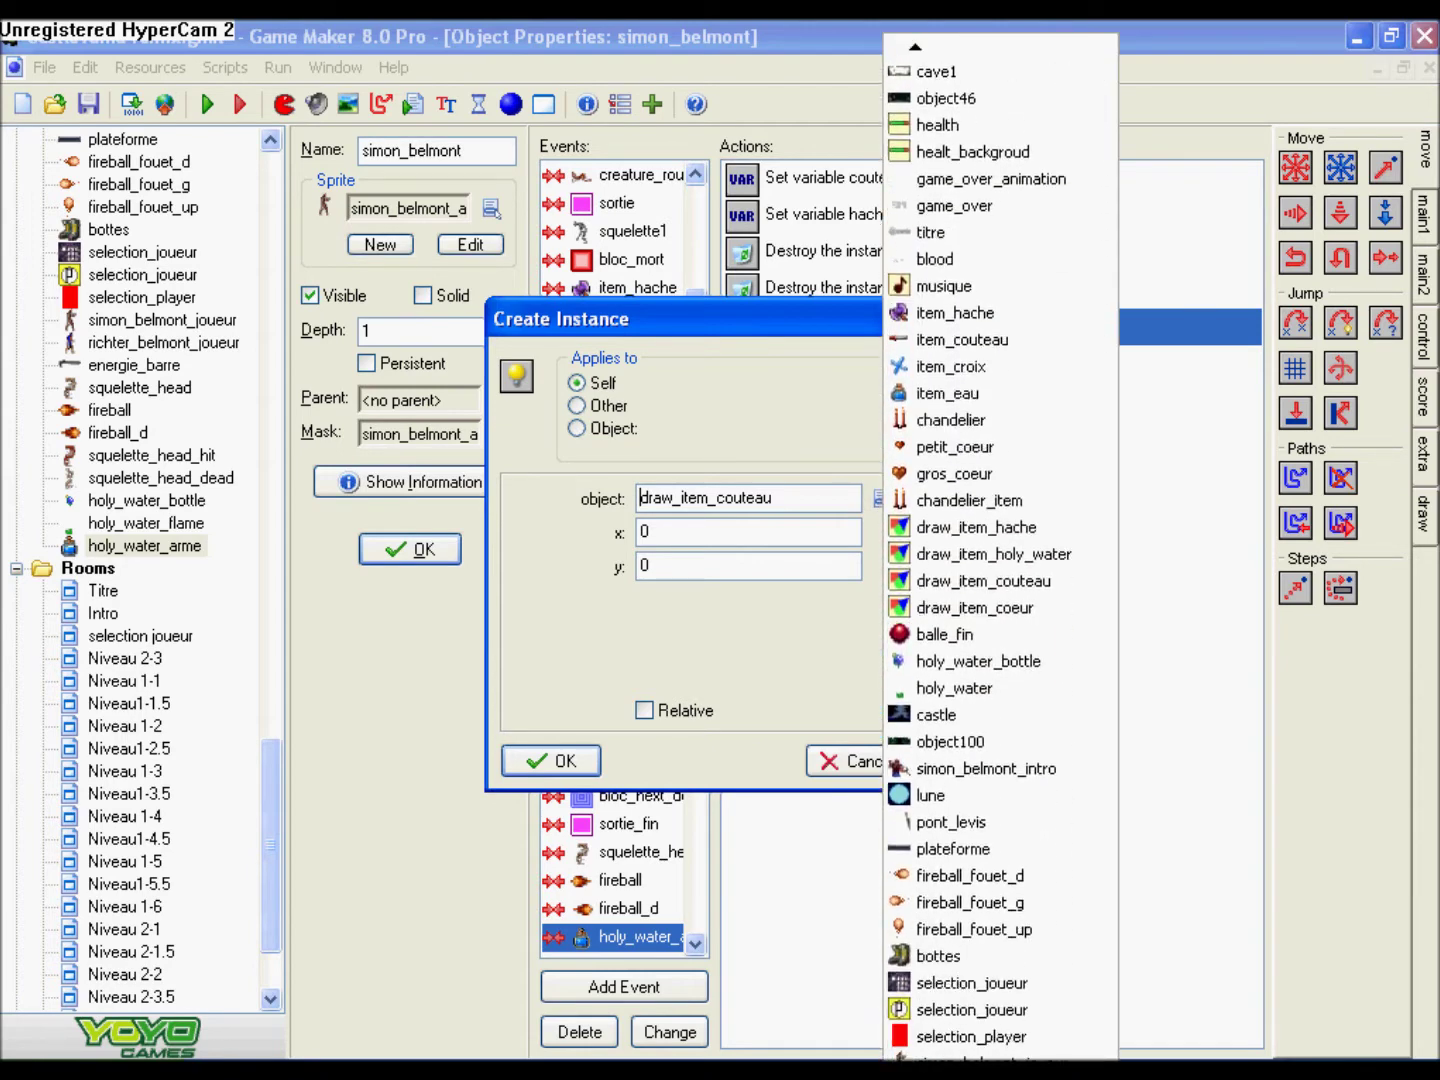
pyautogui.click(1015, 473)
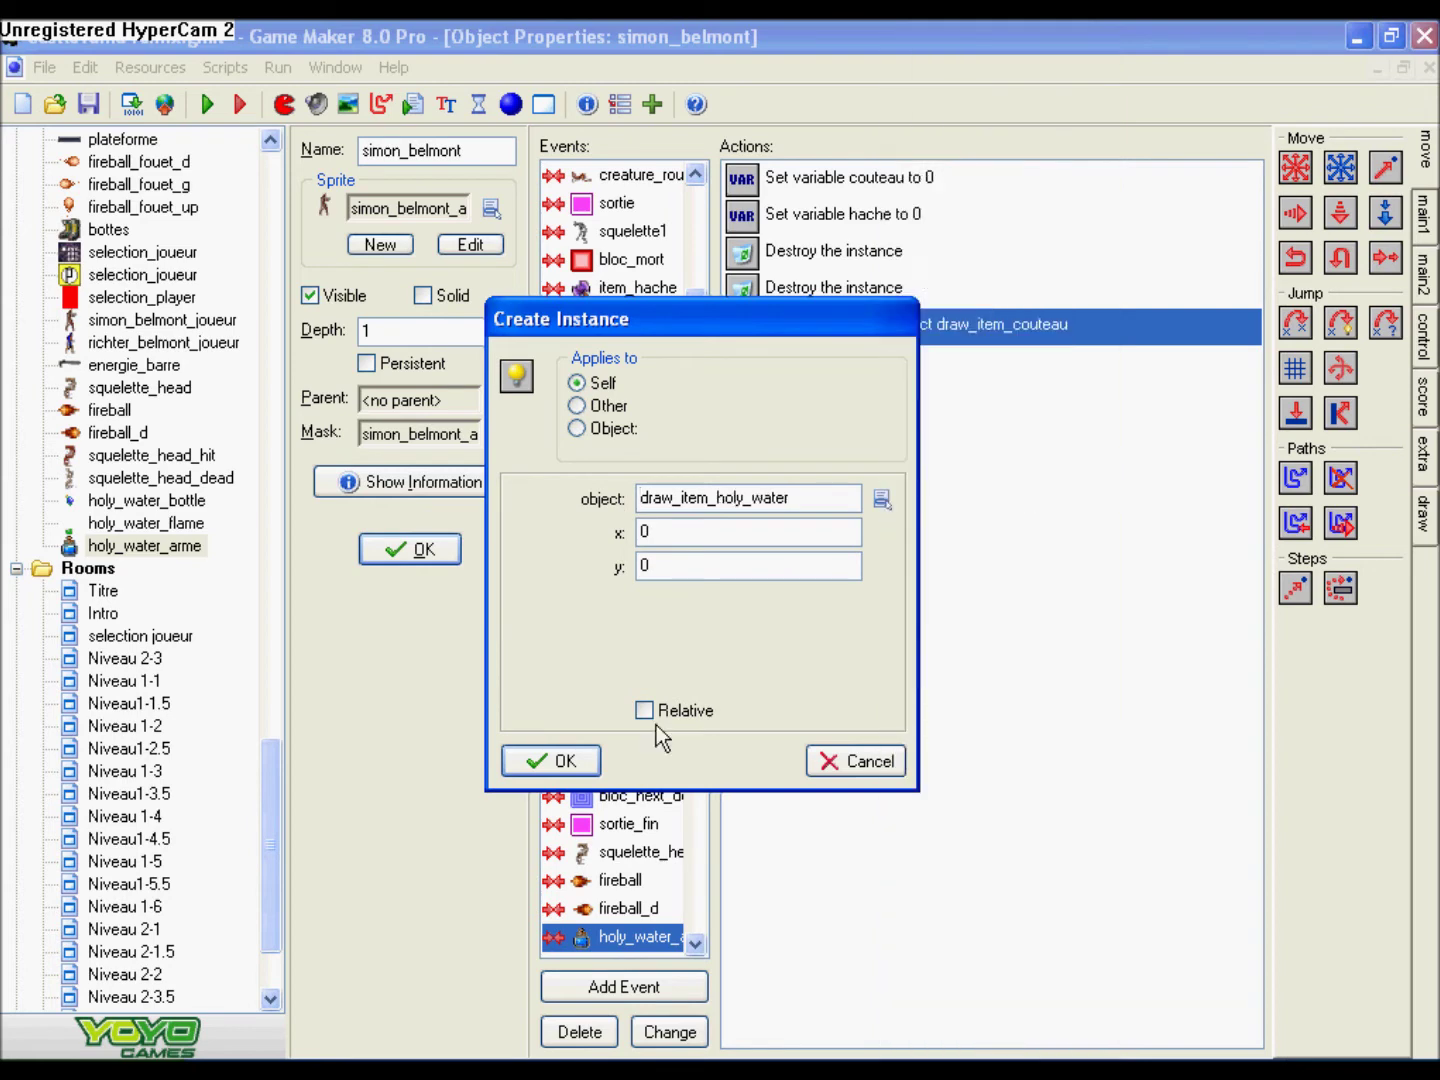
pyautogui.click(551, 760)
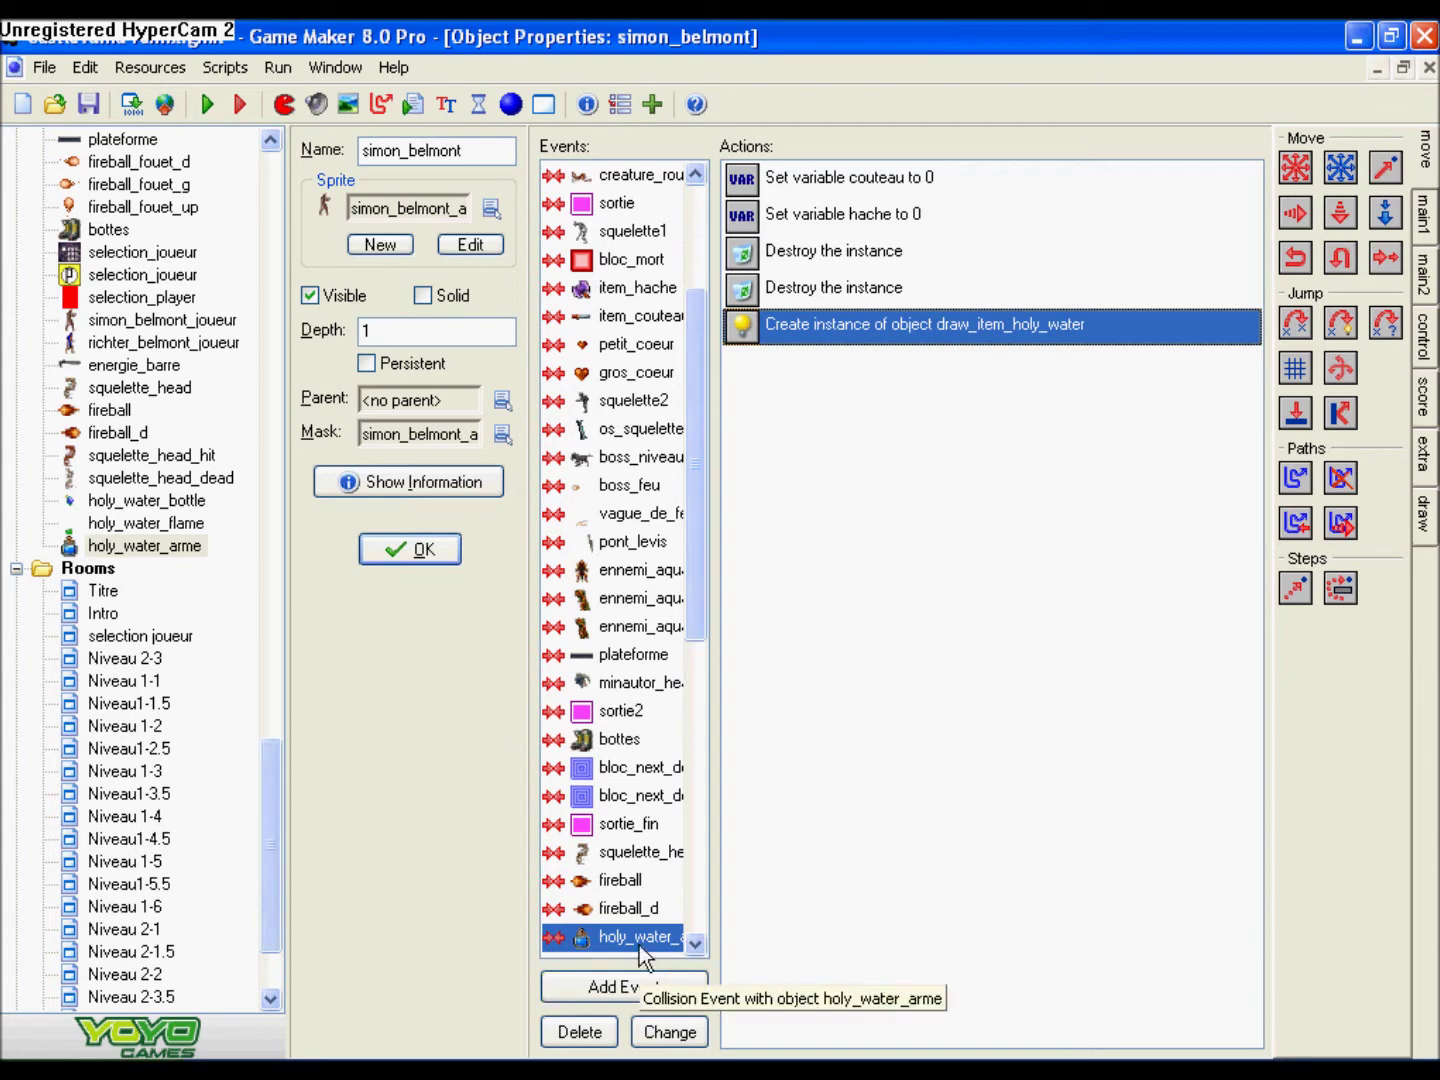
# - Add a Destroy Instance action applied to Other ahead of the two existing destroy actions in the holy_water_arme collision event
pyautogui.doubleClick(793, 250)
pyautogui.click(533, 769)
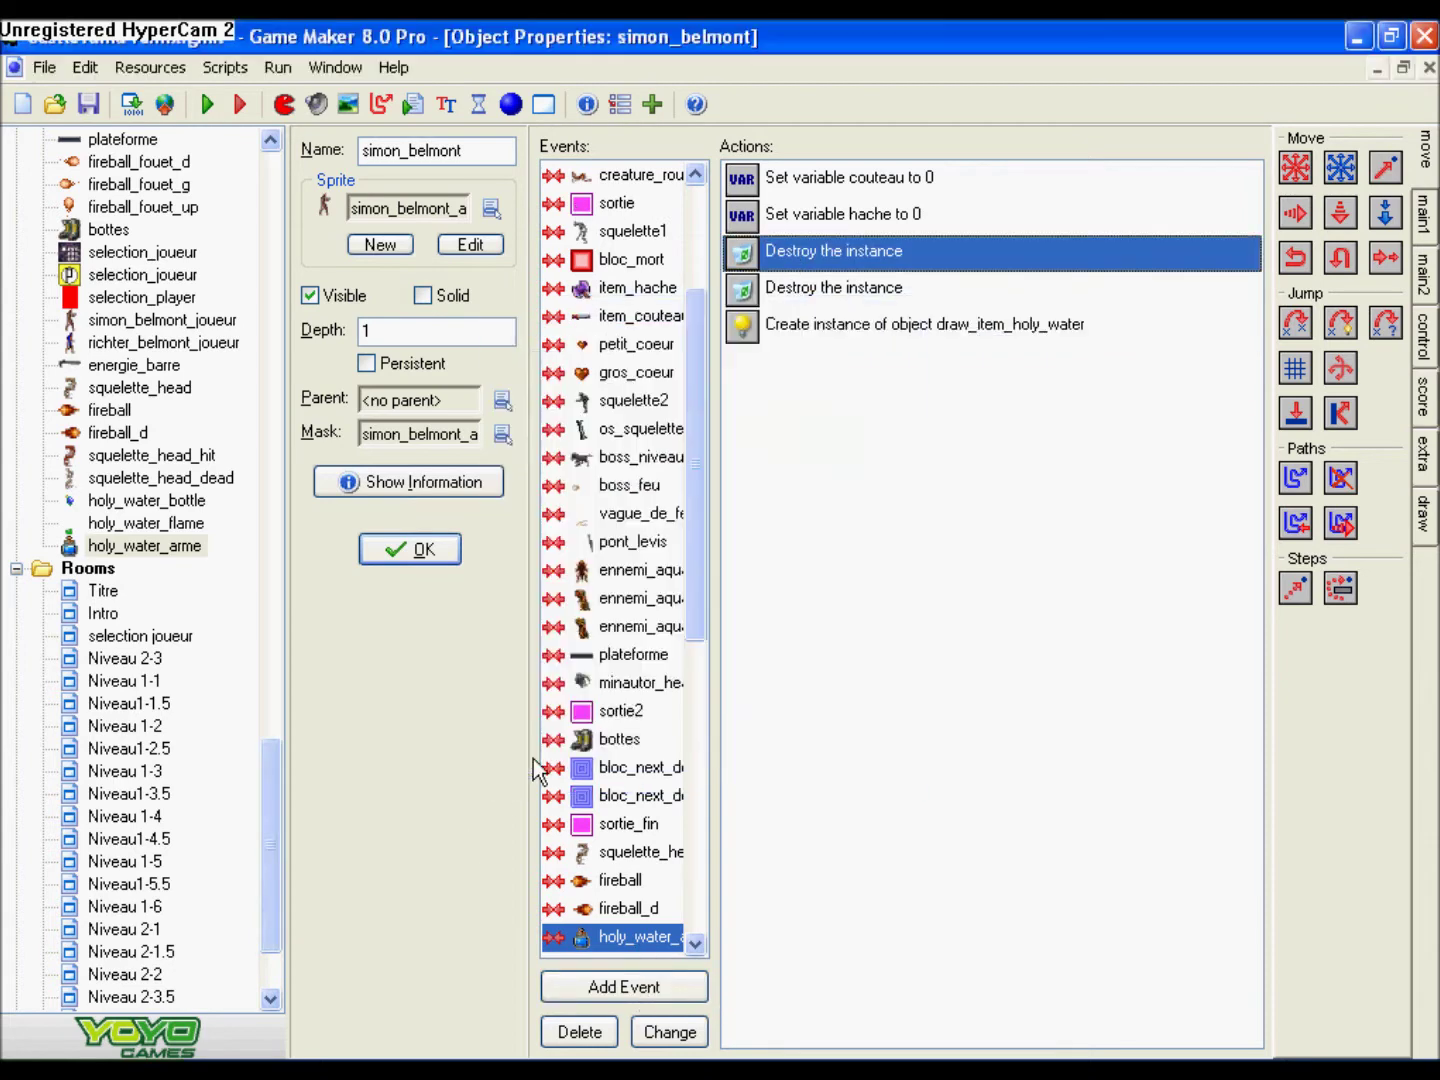
pyautogui.doubleClick(770, 286)
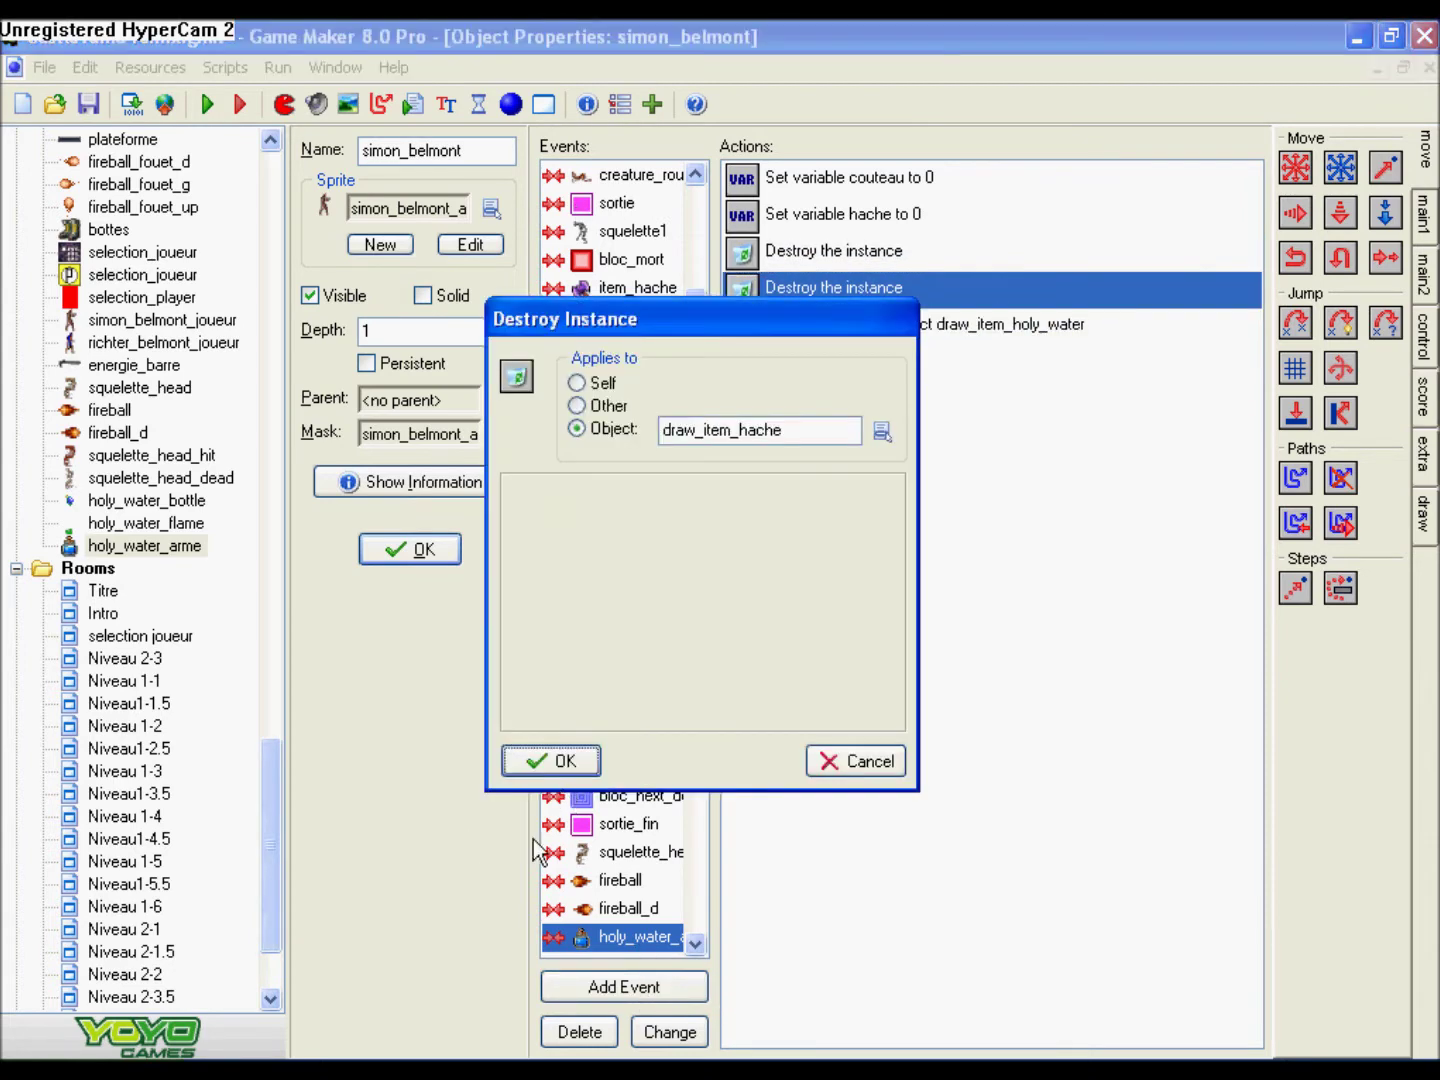
pyautogui.click(560, 762)
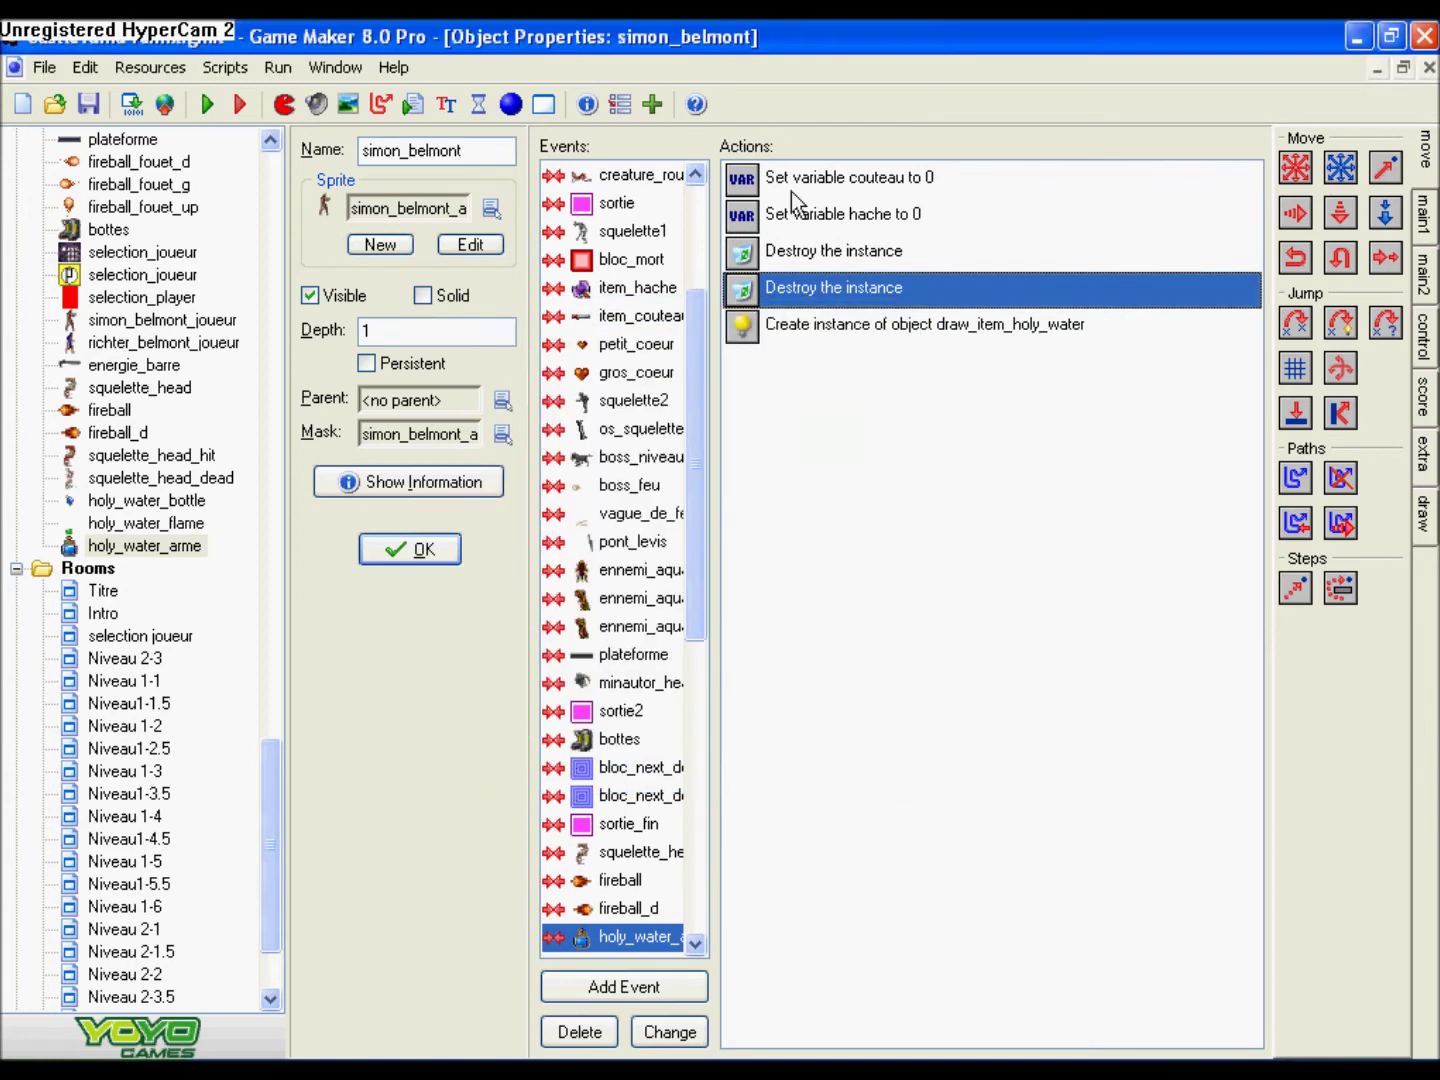
pyautogui.rightClick(794, 252)
pyautogui.click(833, 331)
pyautogui.click(1421, 212)
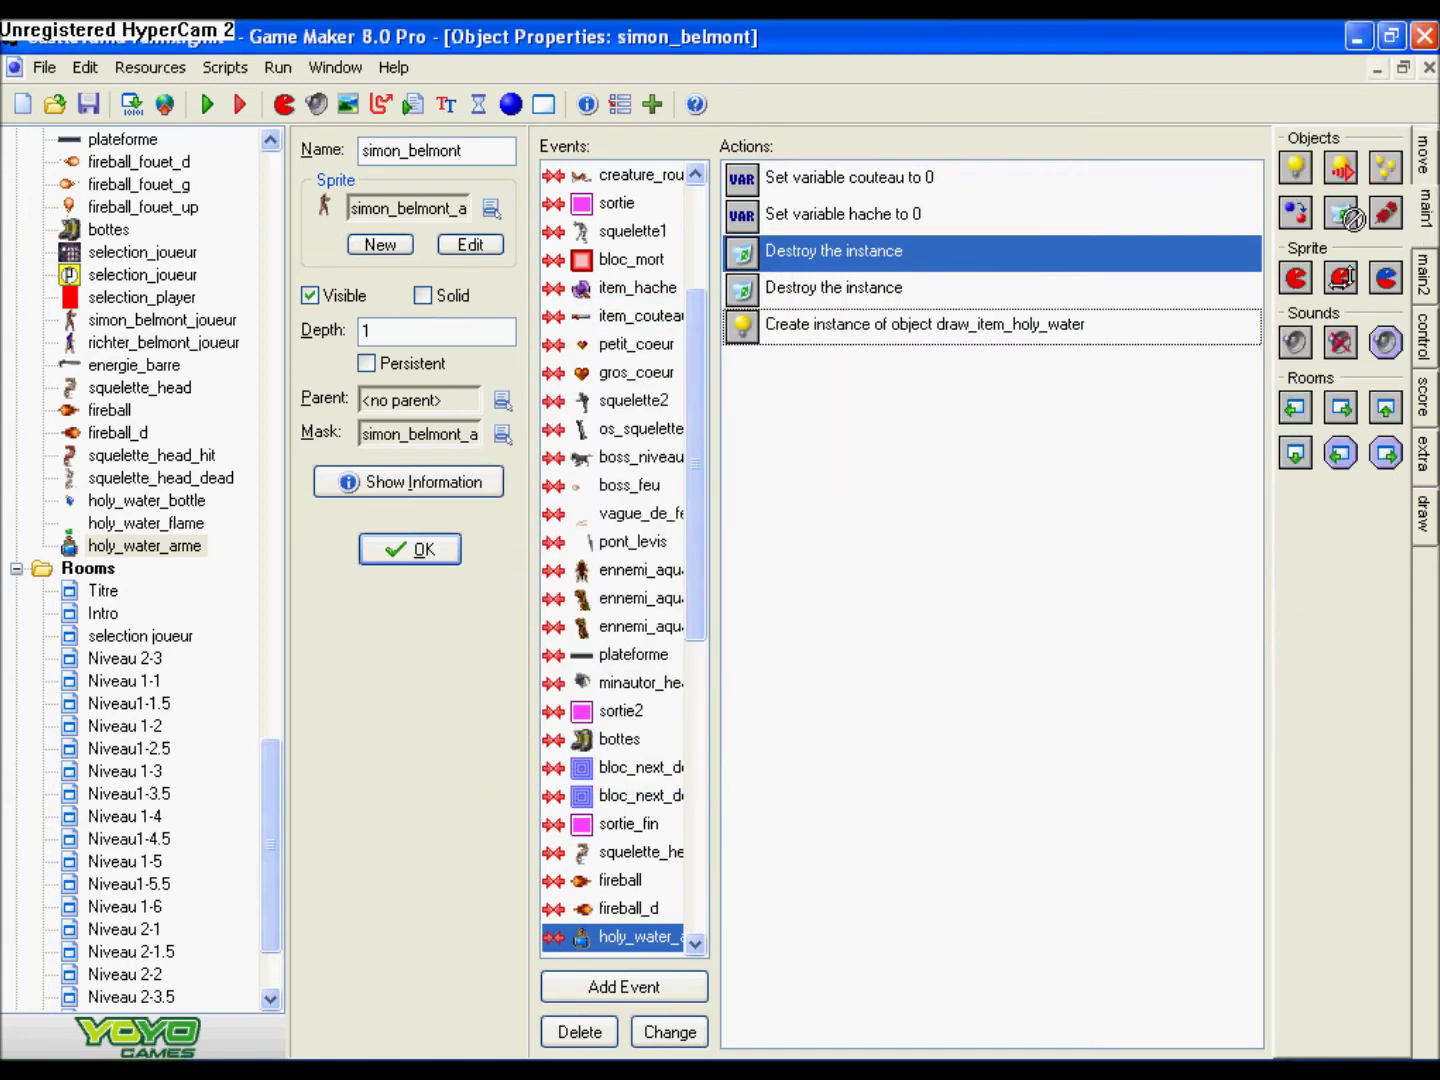
pyautogui.moveTo(1352, 218); pyautogui.dragTo(740, 263)
pyautogui.click(578, 405)
pyautogui.click(575, 760)
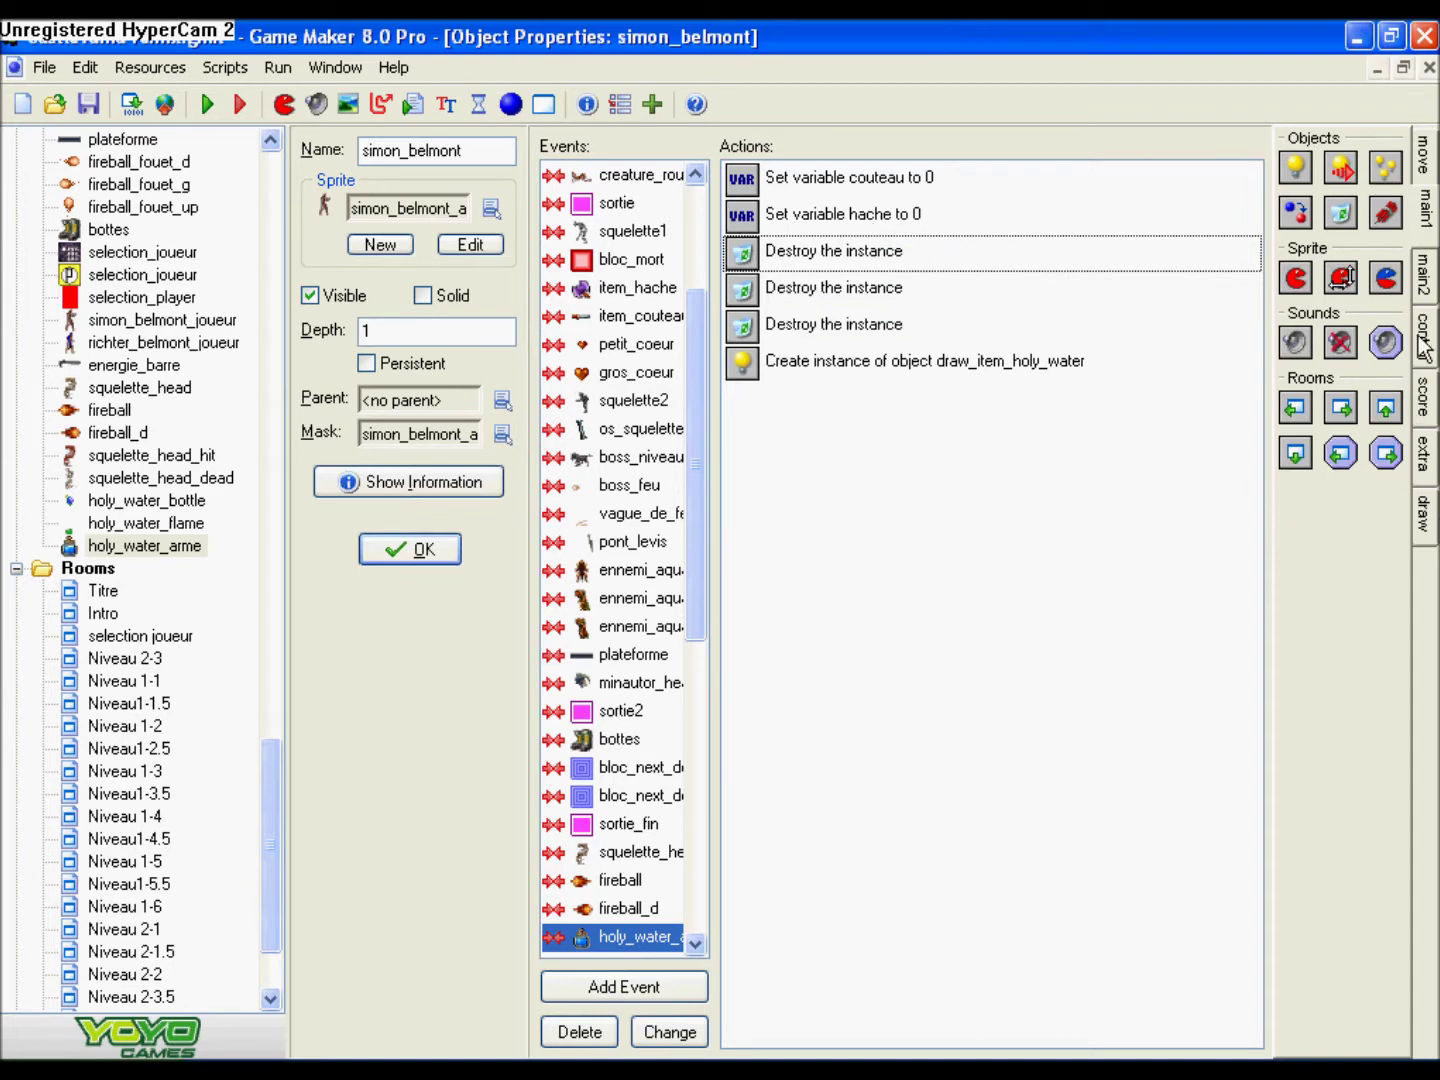
# - Add a Set Variable action at the start of the holy_water_arme collision event that sets eau_benite to 1
pyautogui.click(1431, 295)
pyautogui.click(1433, 362)
pyautogui.moveTo(1340, 505); pyautogui.dragTo(840, 178)
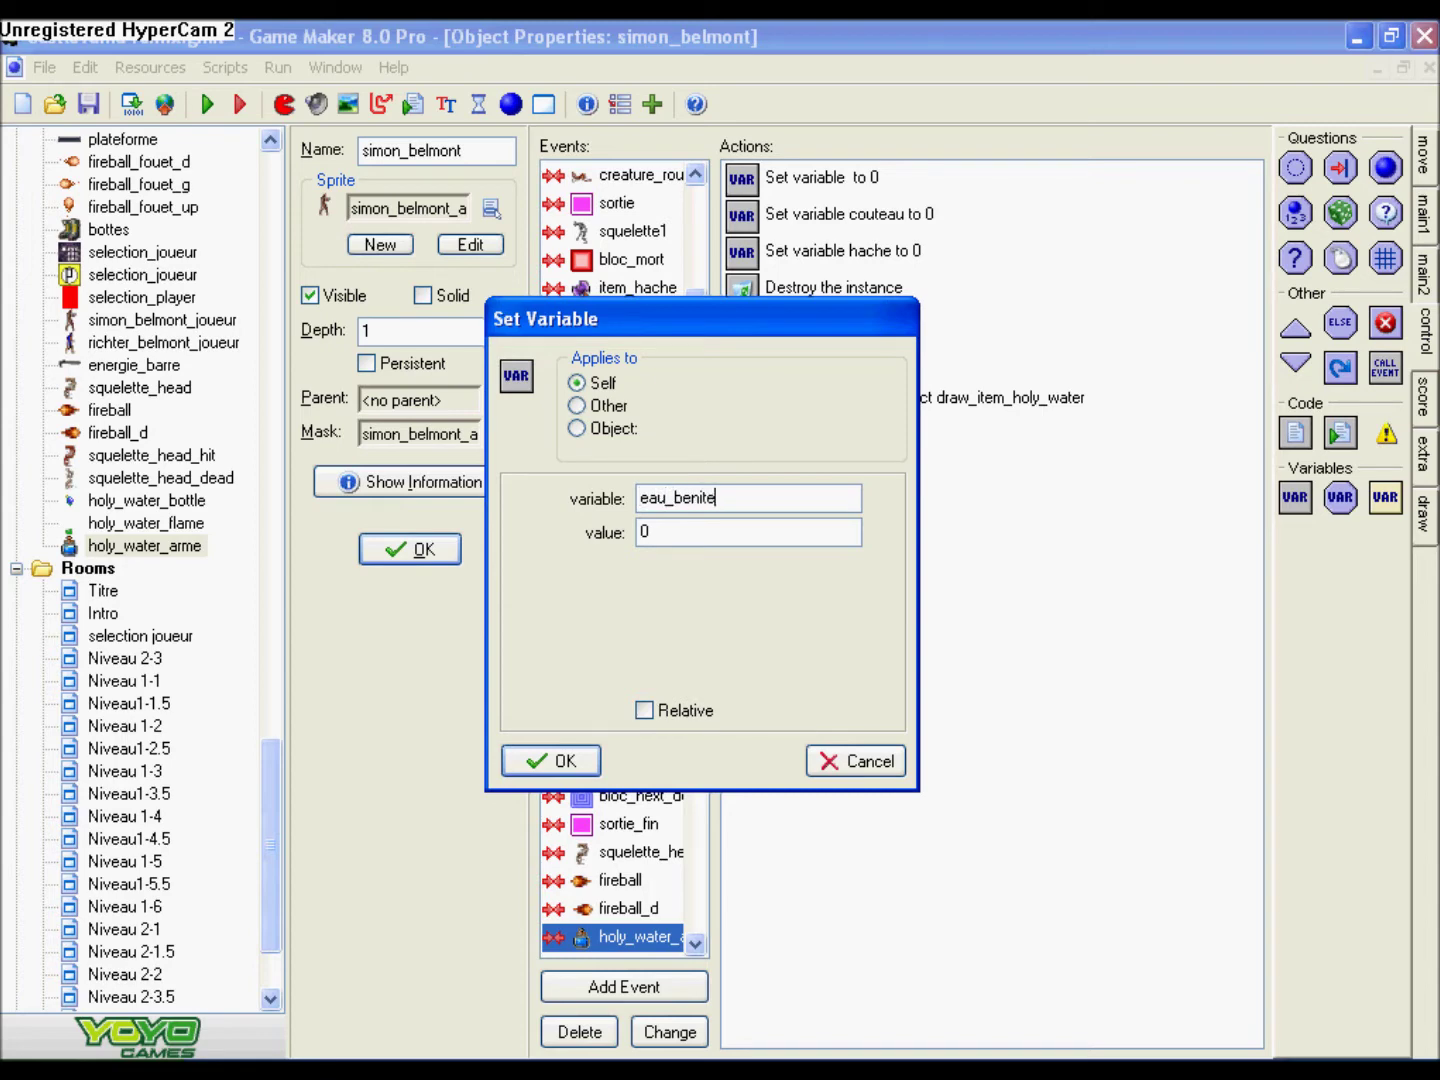
pyautogui.click(544, 766)
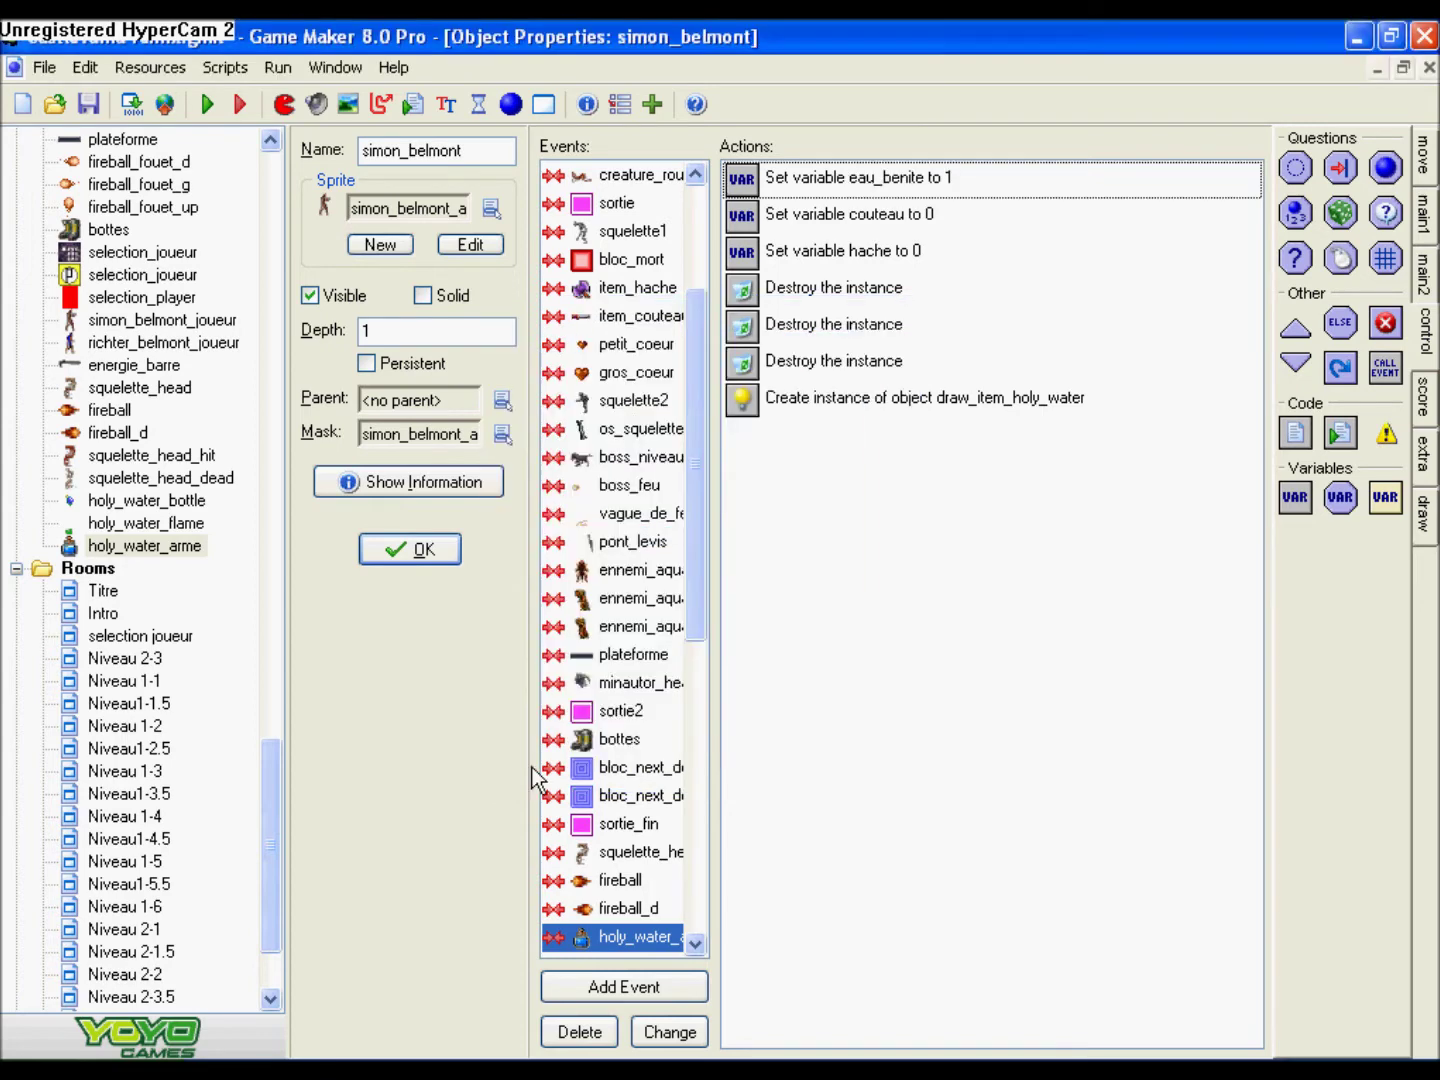
pyautogui.doubleClick(850, 213)
pyautogui.click(551, 762)
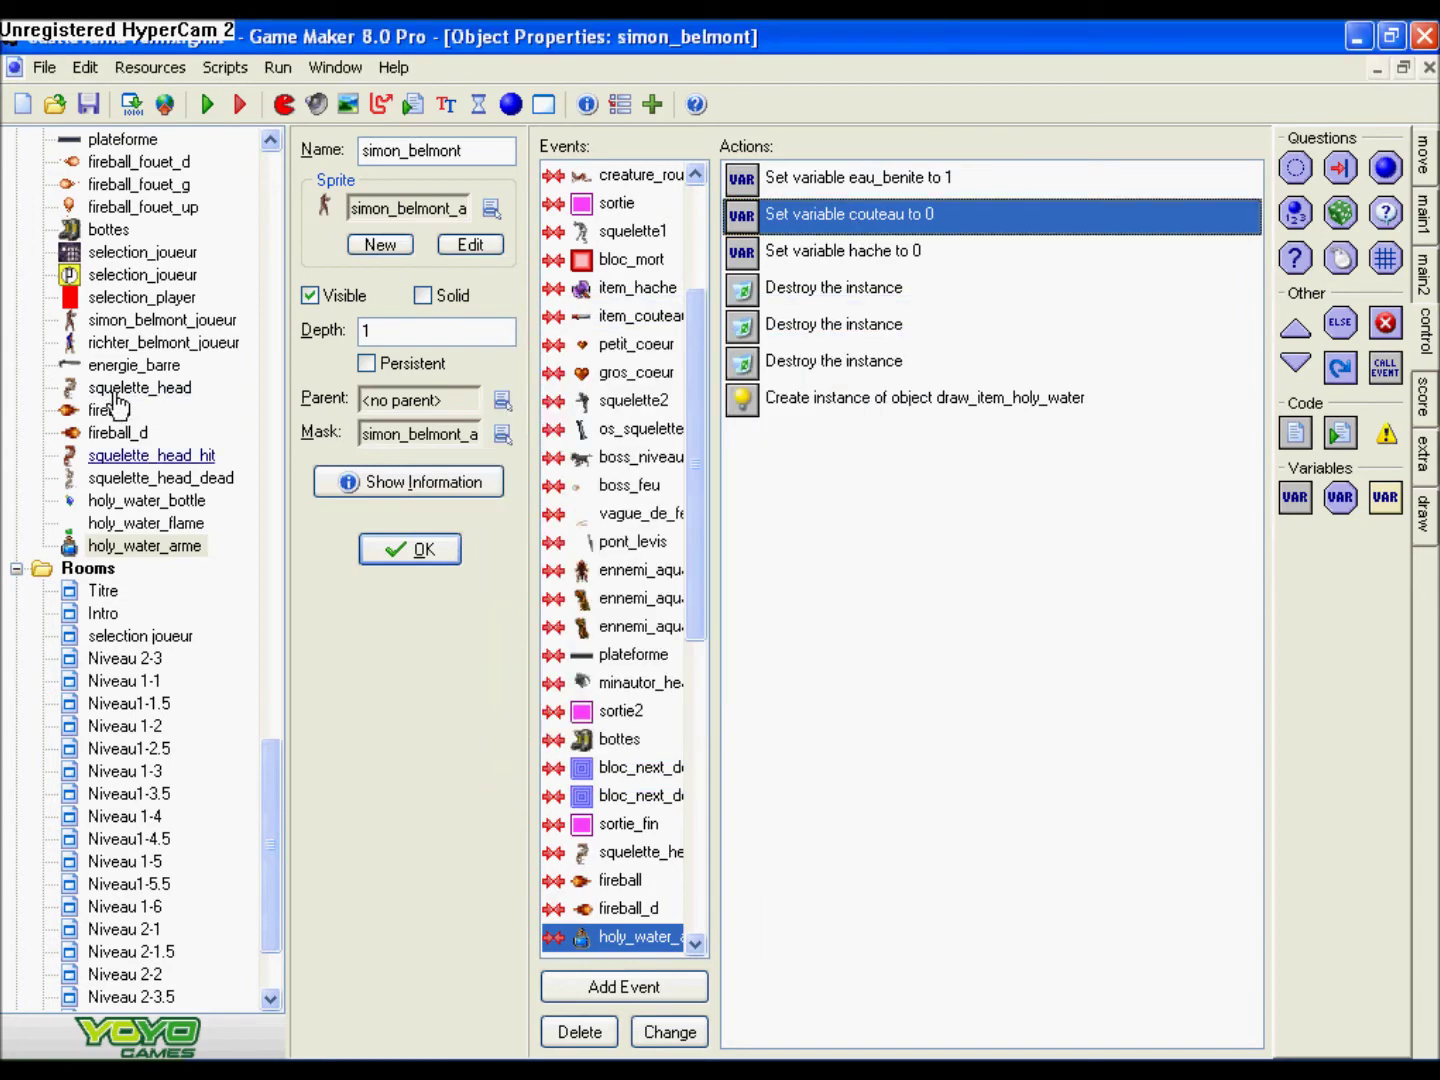
# - Add a Set Variable action to simon_belmont's Create event, after the couteau action, that sets eau_benite to 0
pyautogui.moveTo(698, 409); pyautogui.dragTo(699, 308)
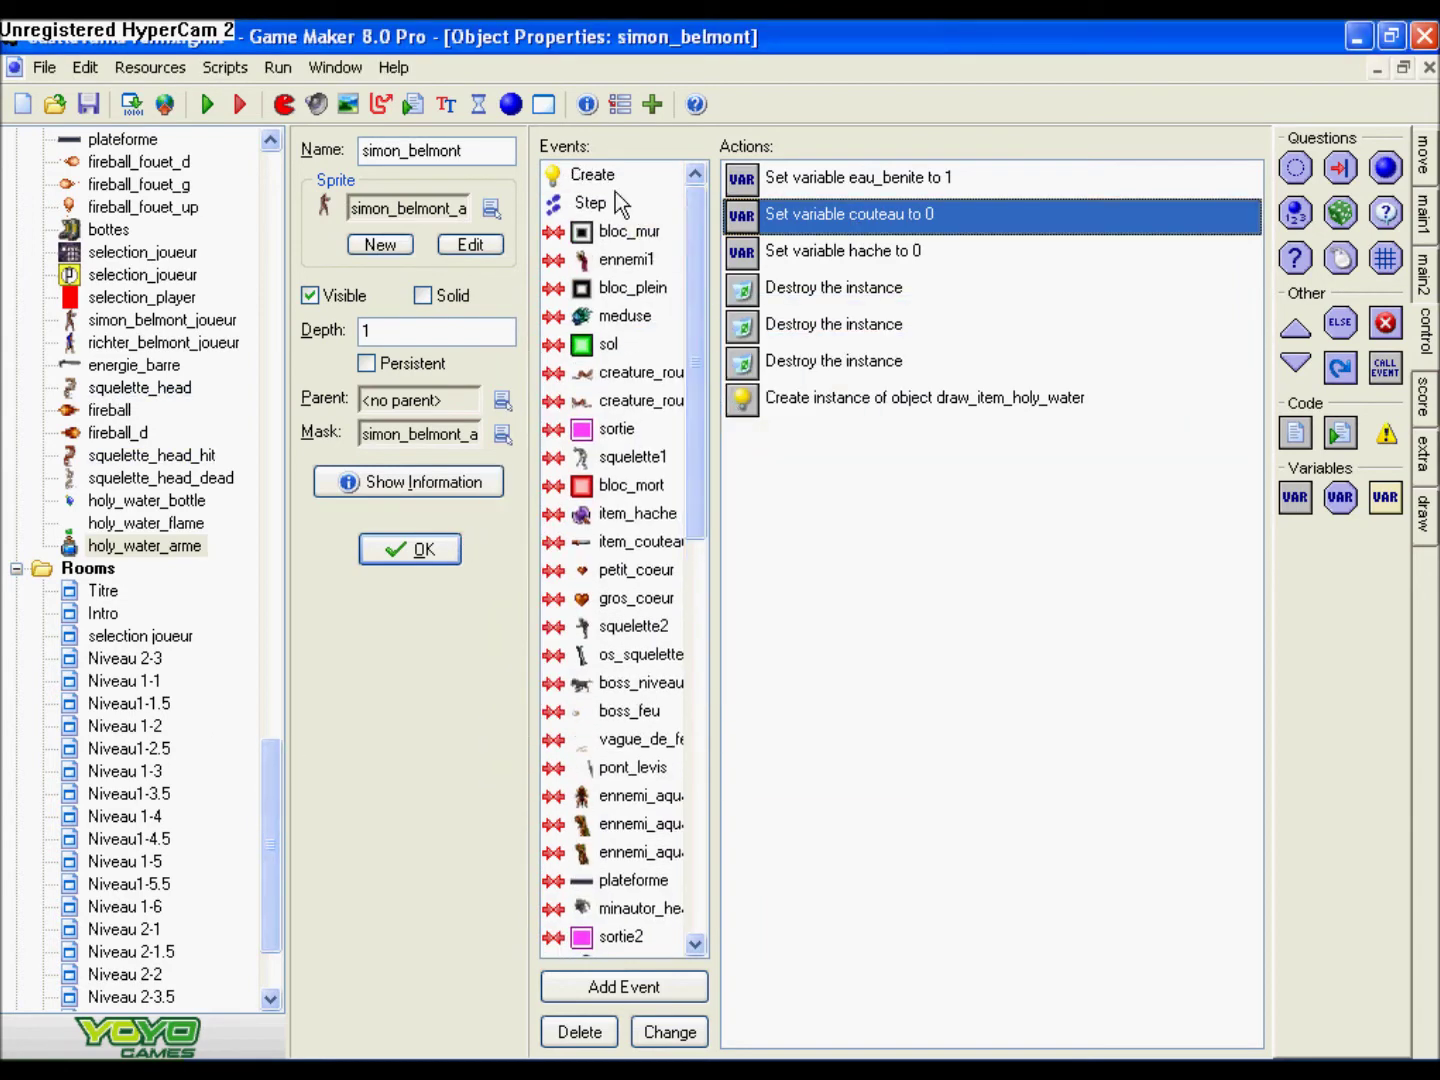
pyautogui.click(606, 176)
pyautogui.rightClick(890, 254)
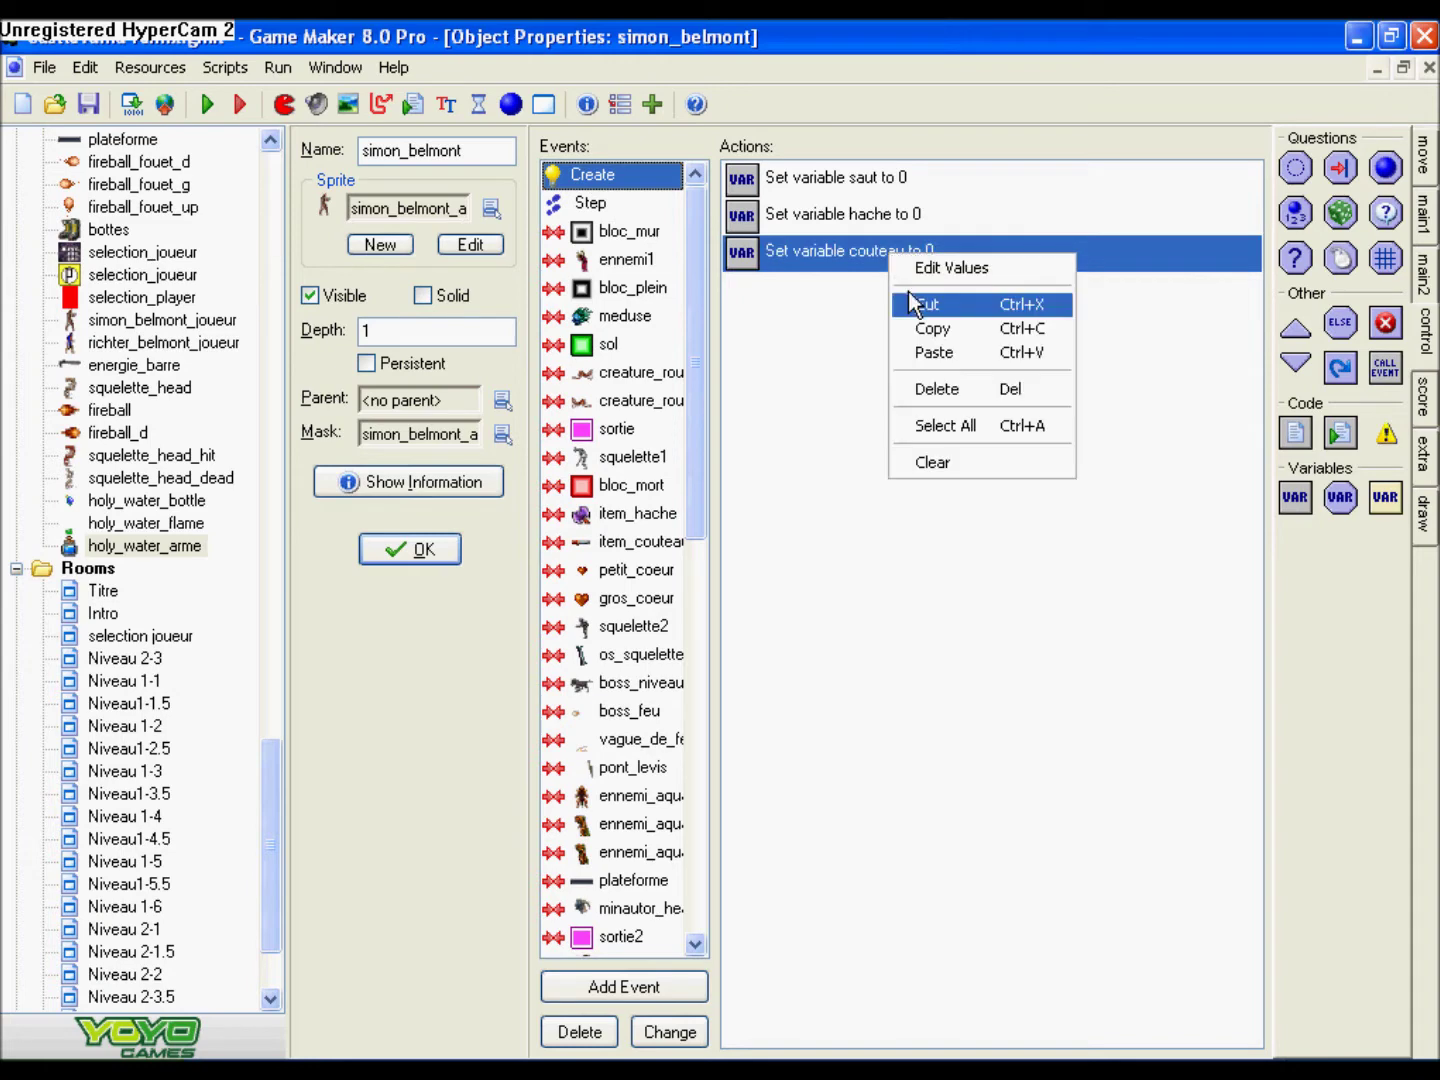
pyautogui.doubleClick(780, 256)
pyautogui.click(560, 761)
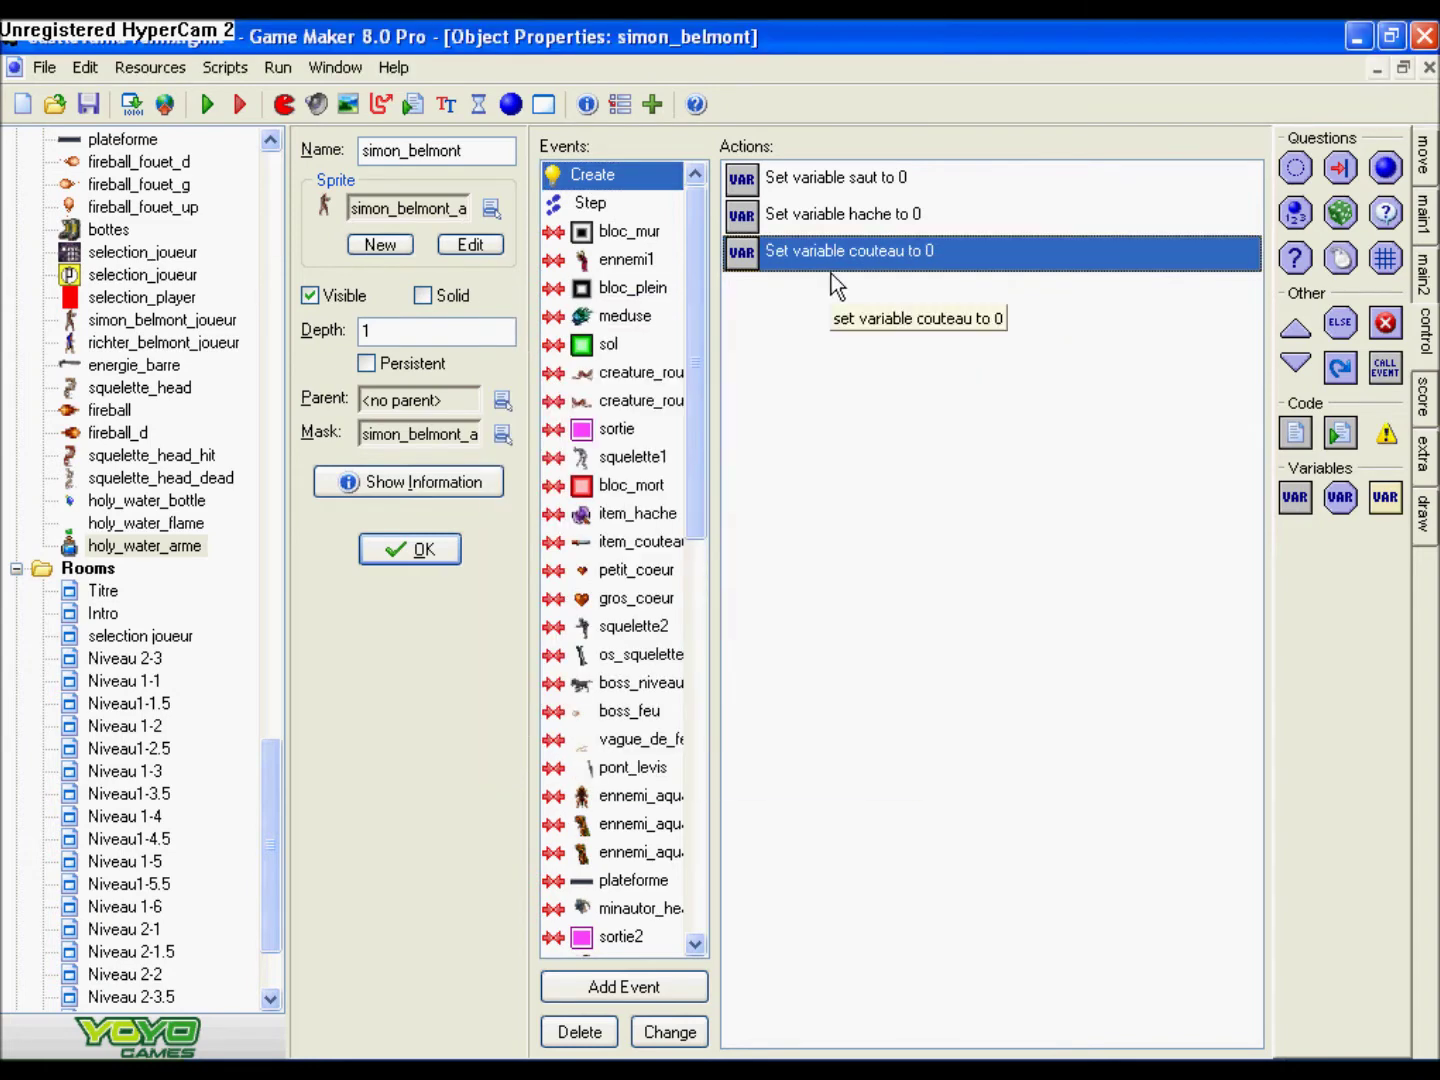
pyautogui.rightClick(846, 250)
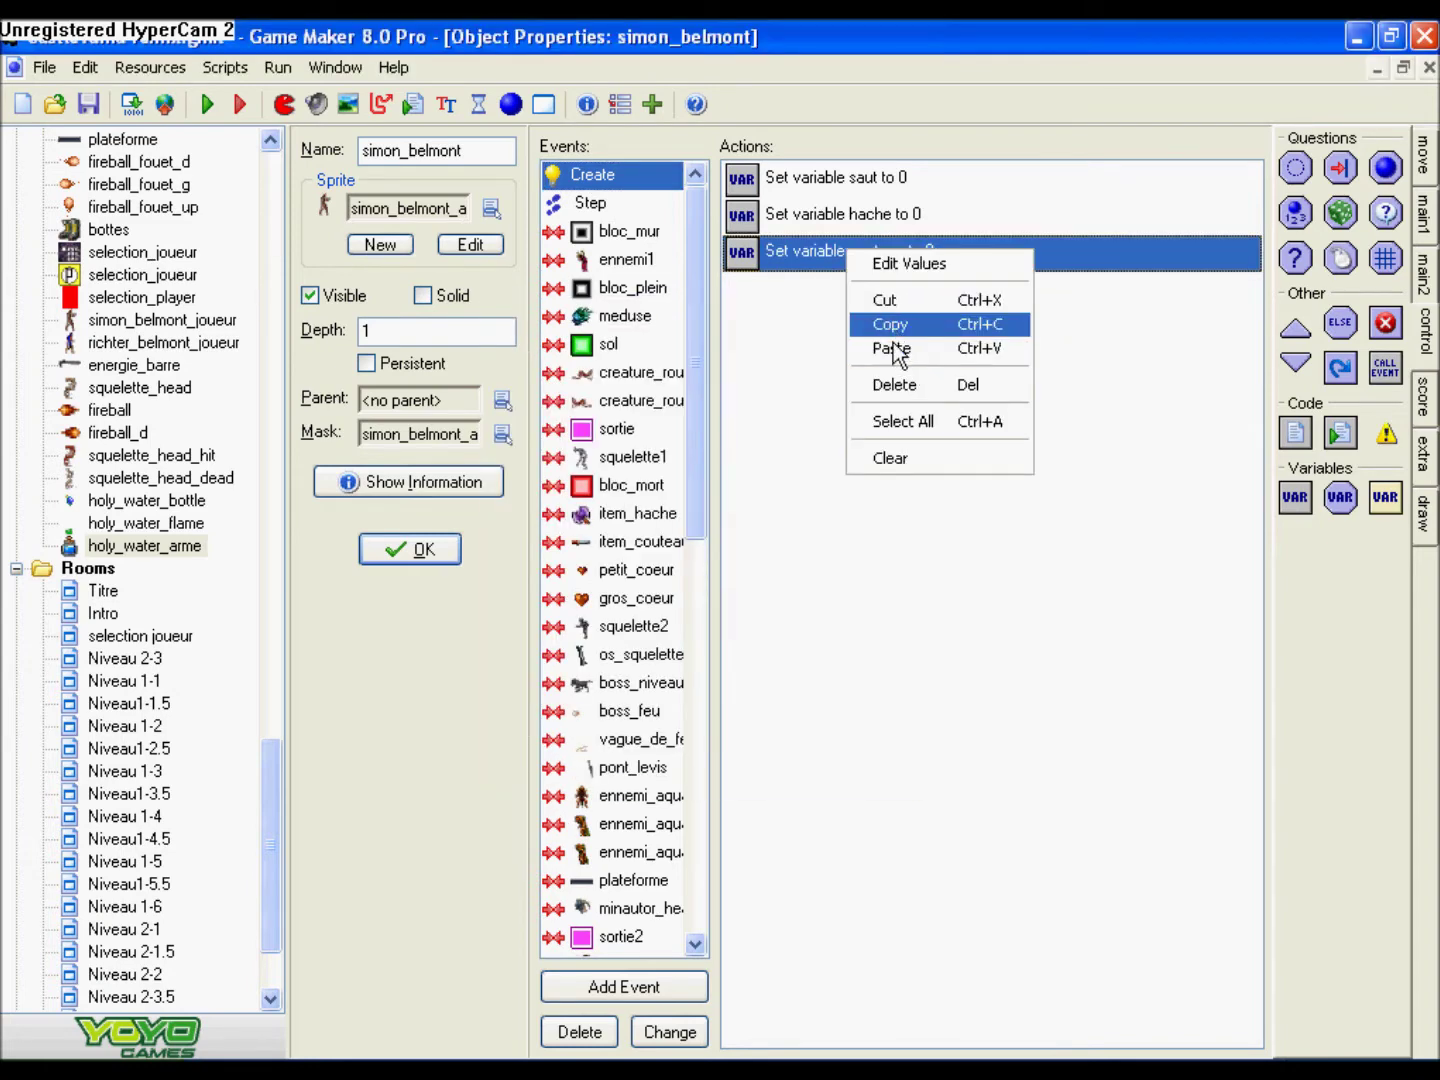
pyautogui.rightClick(789, 252)
pyautogui.moveTo(1295, 497); pyautogui.dragTo(780, 356)
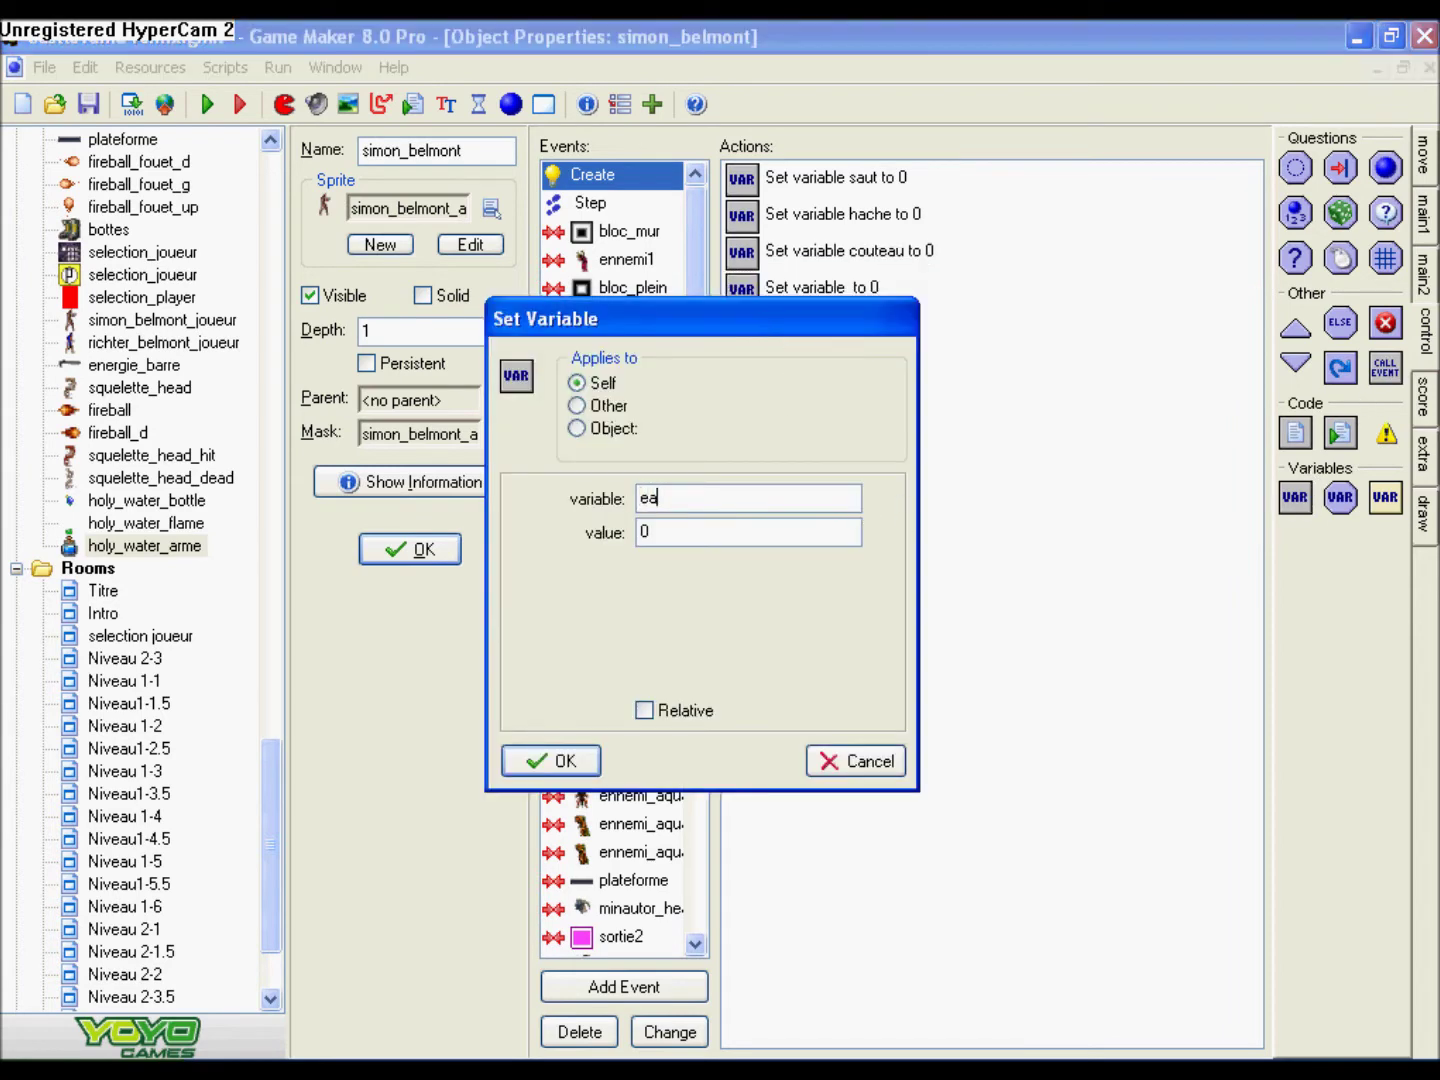
pyautogui.write('eau_benite')
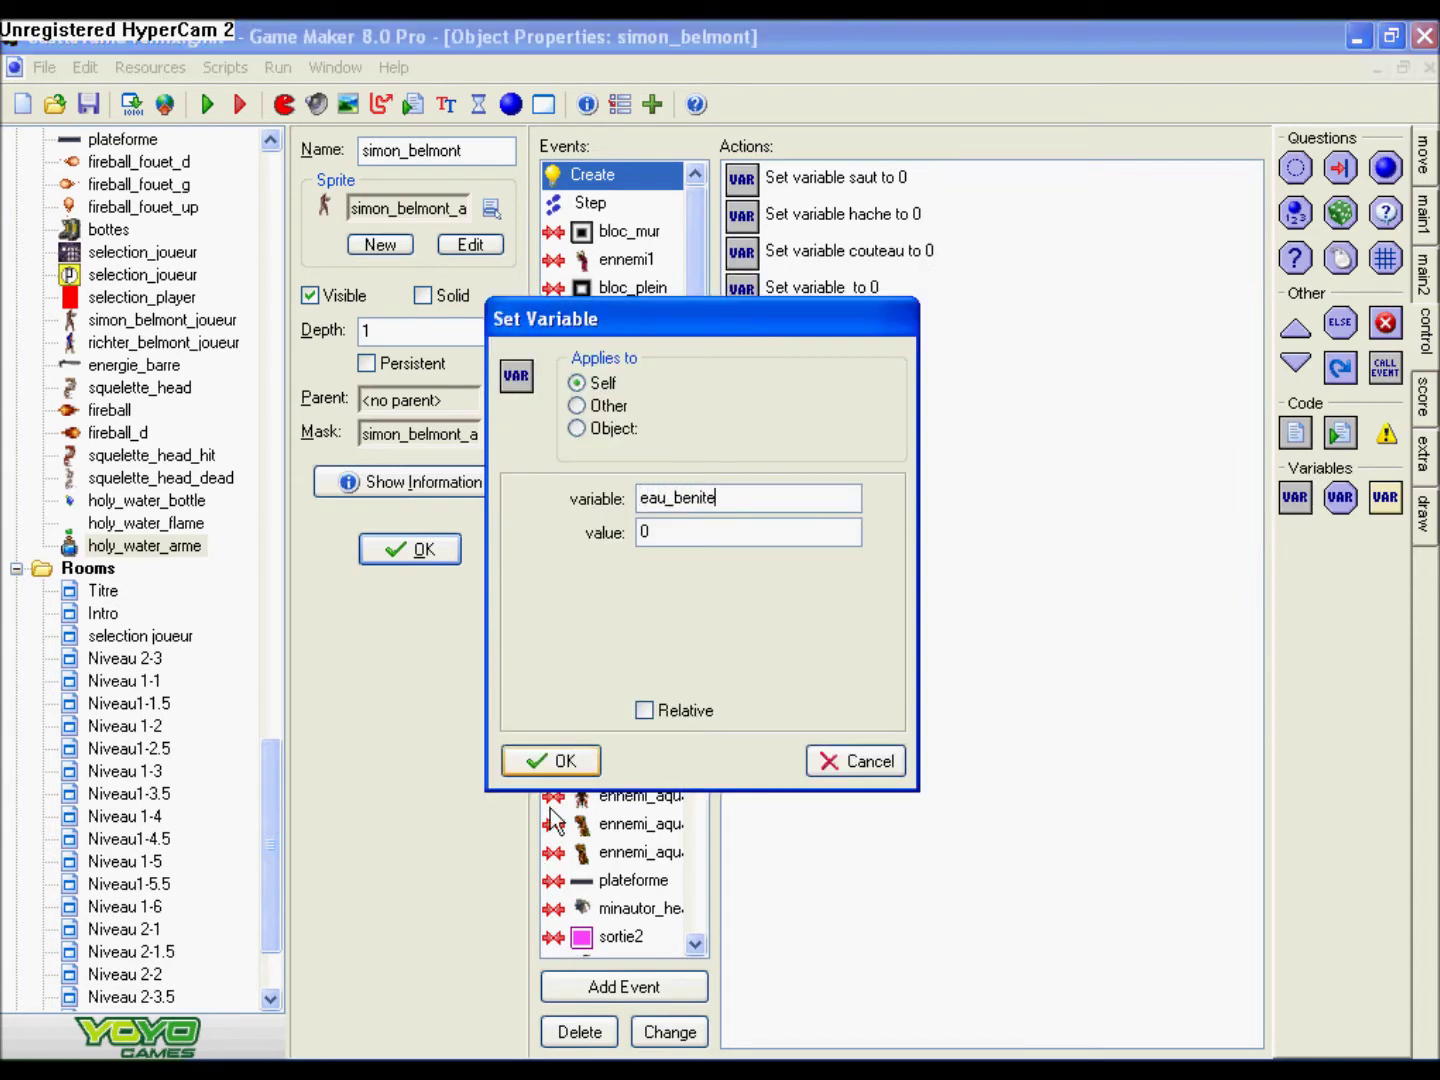
pyautogui.click(592, 761)
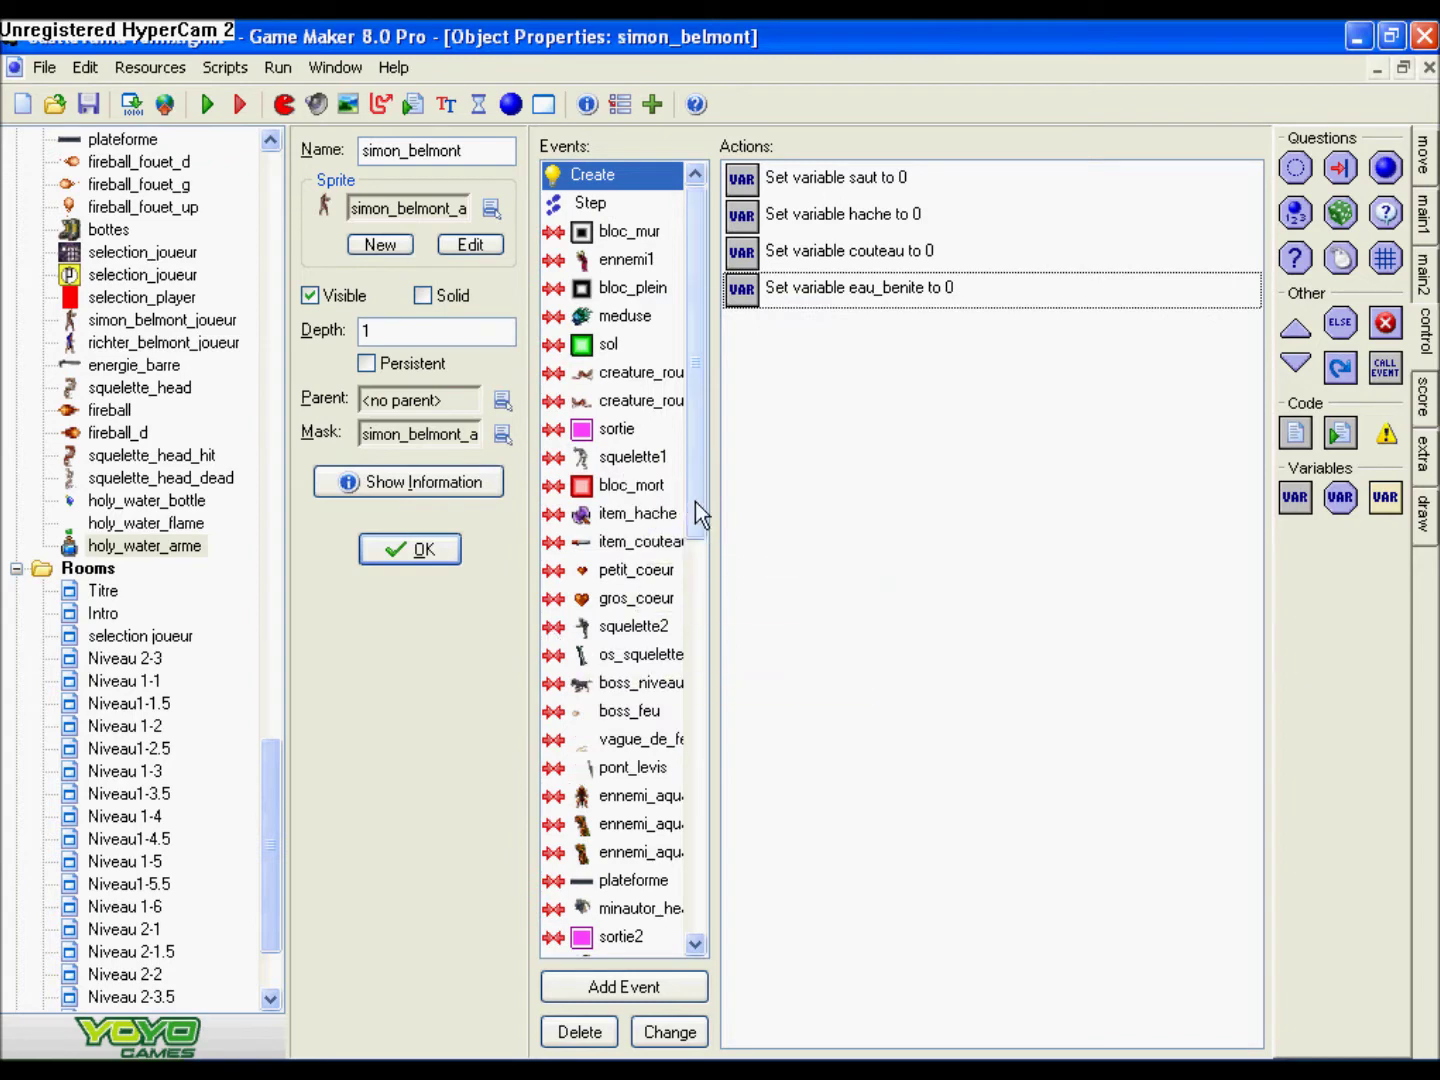
pyautogui.click(615, 176)
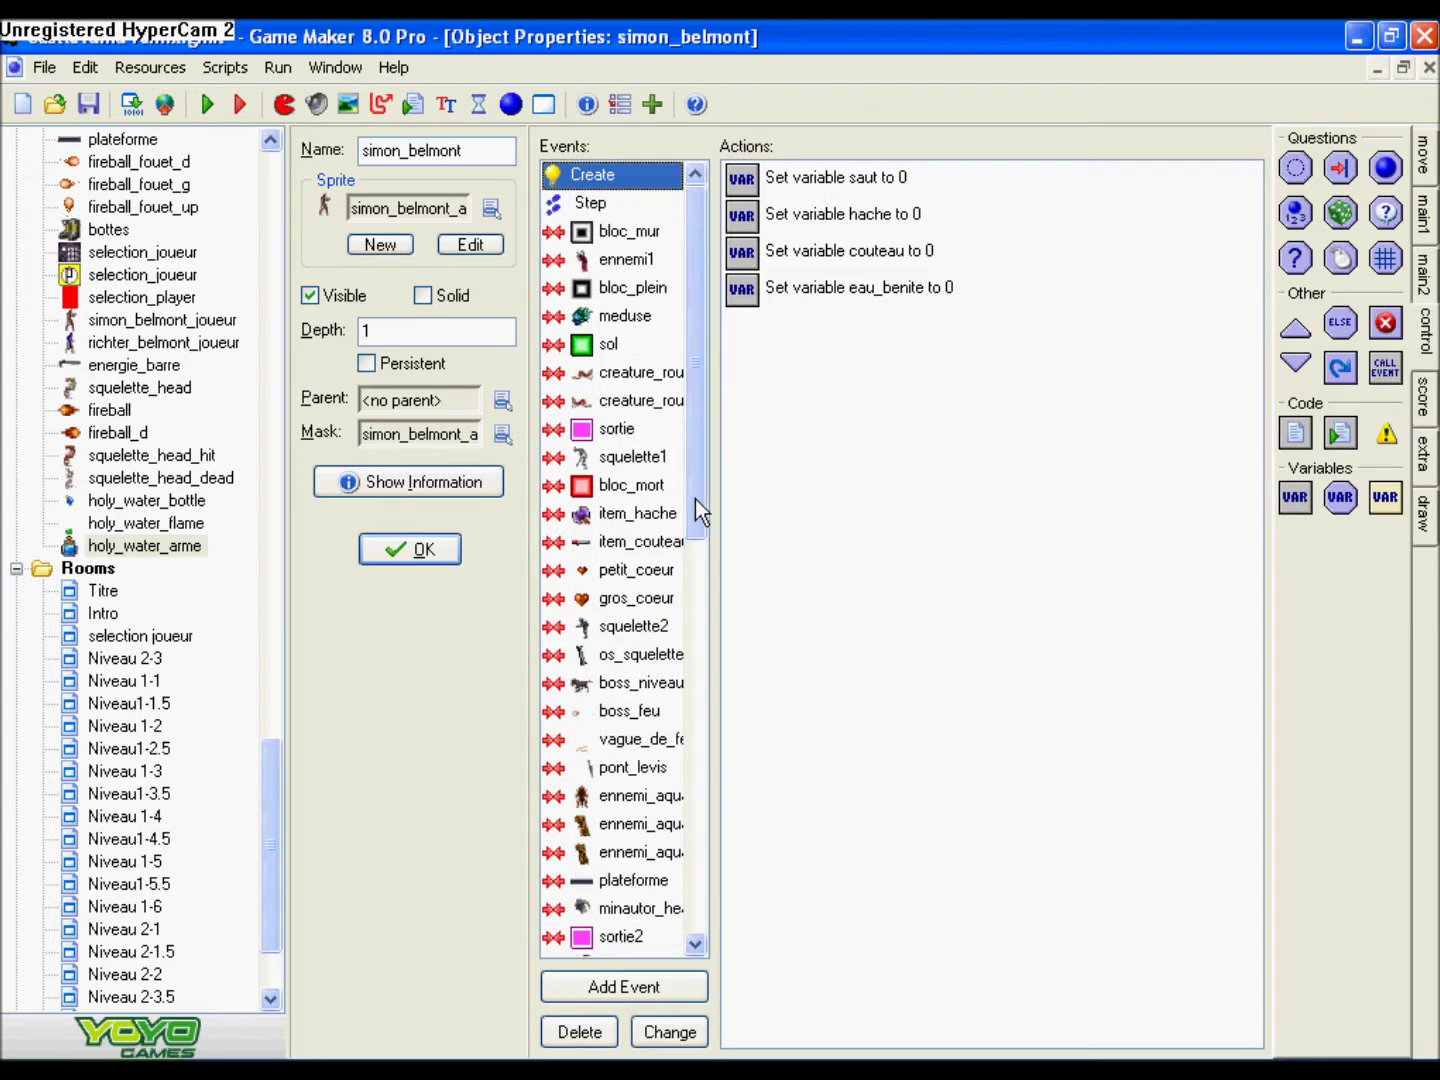
# - Open the chandelier_item object and examine the chance actions in its hache_d collision event
pyautogui.scroll(4, 273, 784)
pyautogui.scroll(7, 273, 784)
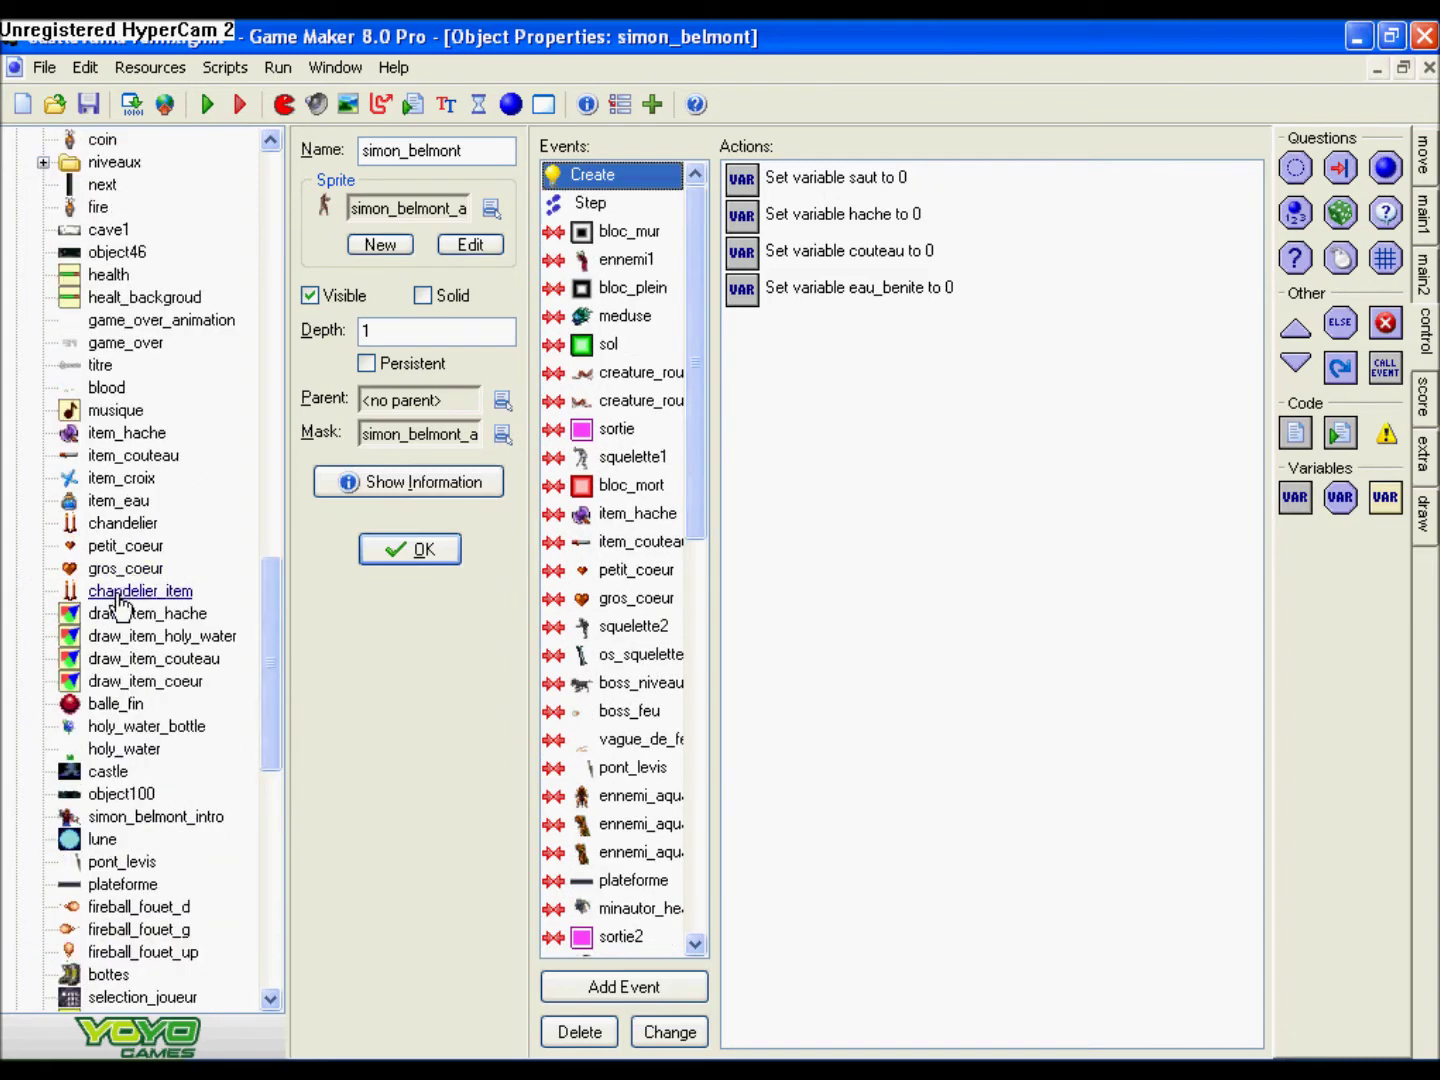
pyautogui.doubleClick(110, 590)
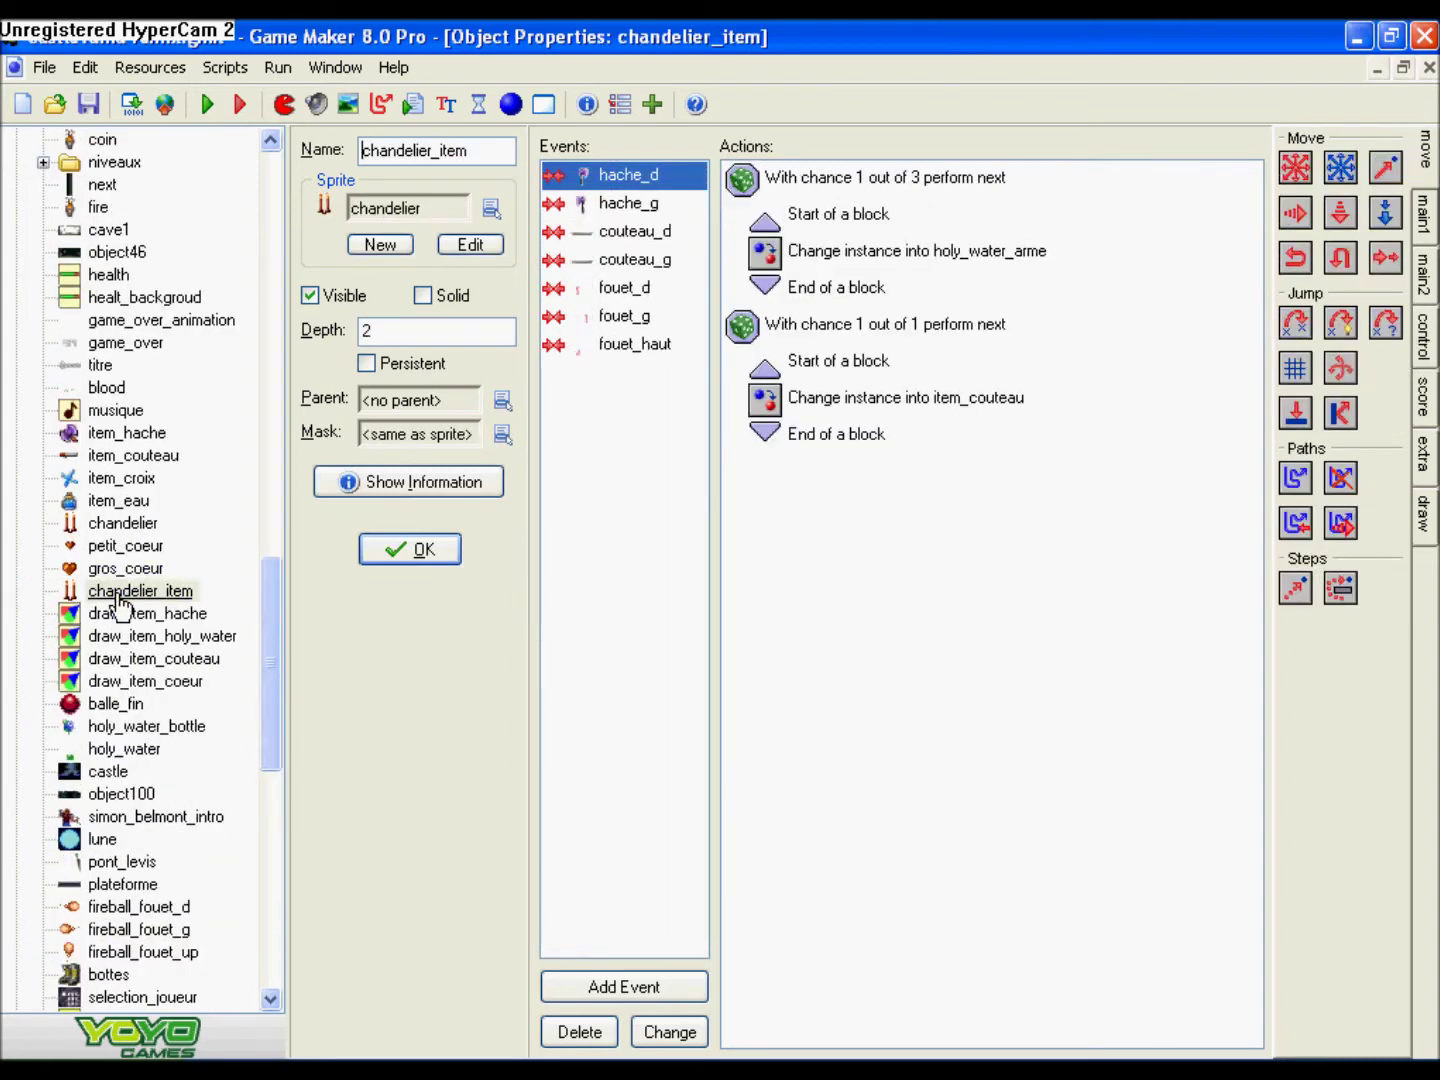
pyautogui.click(965, 185)
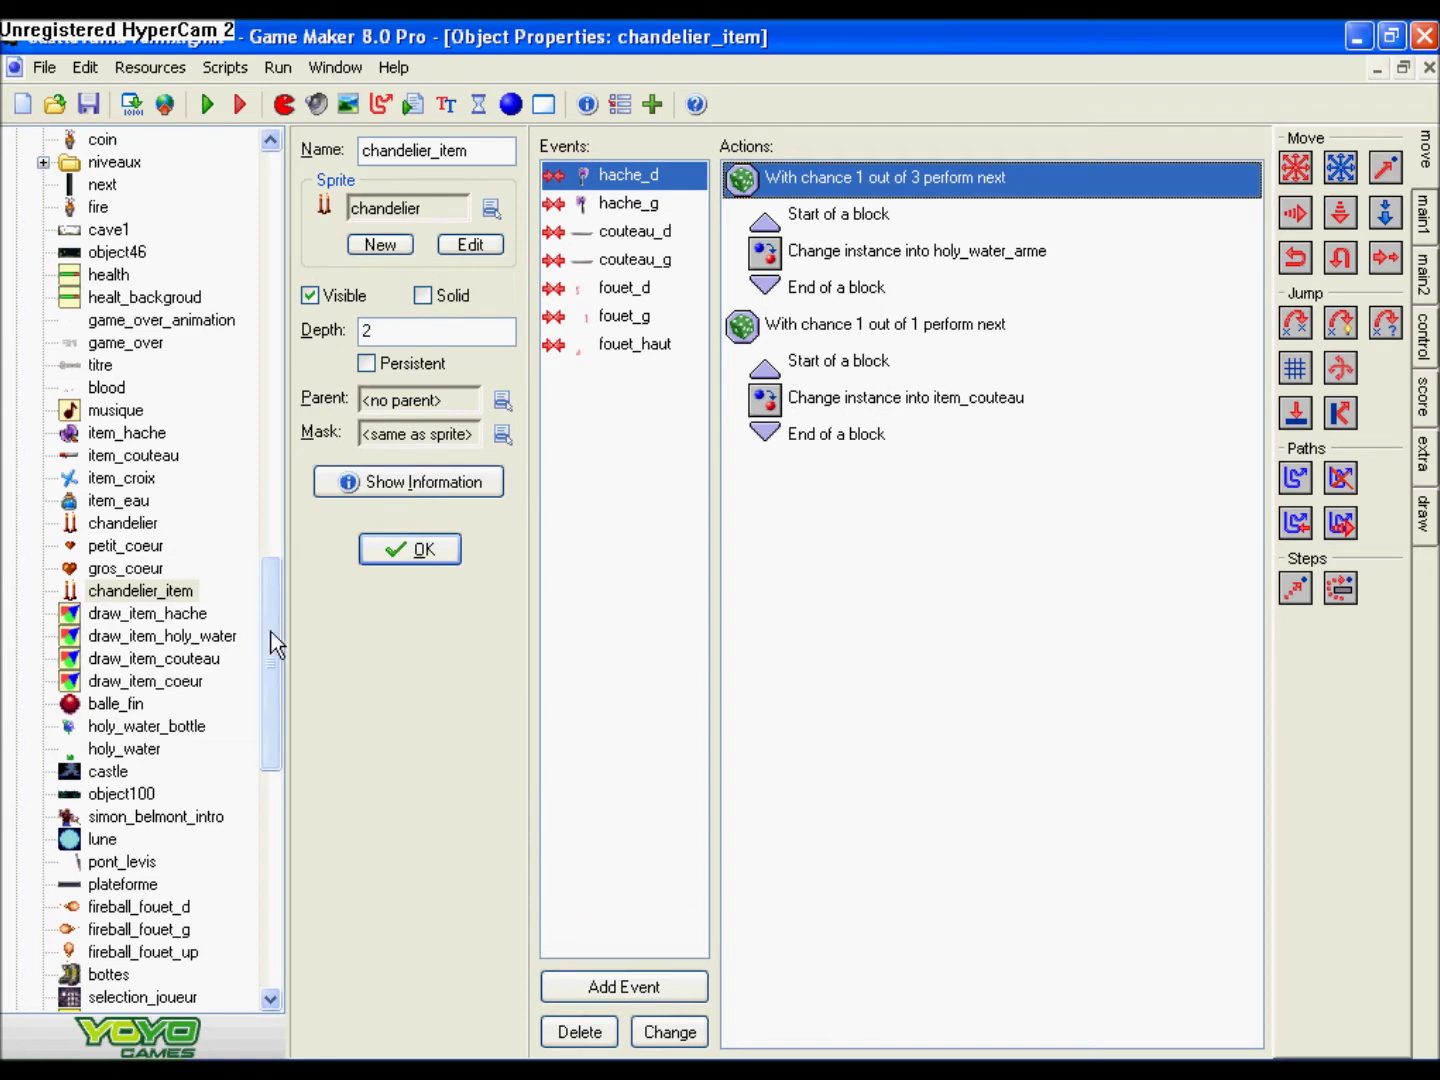
# - Place several chandelier_item instances in a row near the player's starting point in the room Niveau 2-3
pyautogui.moveTo(276, 645); pyautogui.dragTo(230, 948)
pyautogui.doubleClick(122, 526)
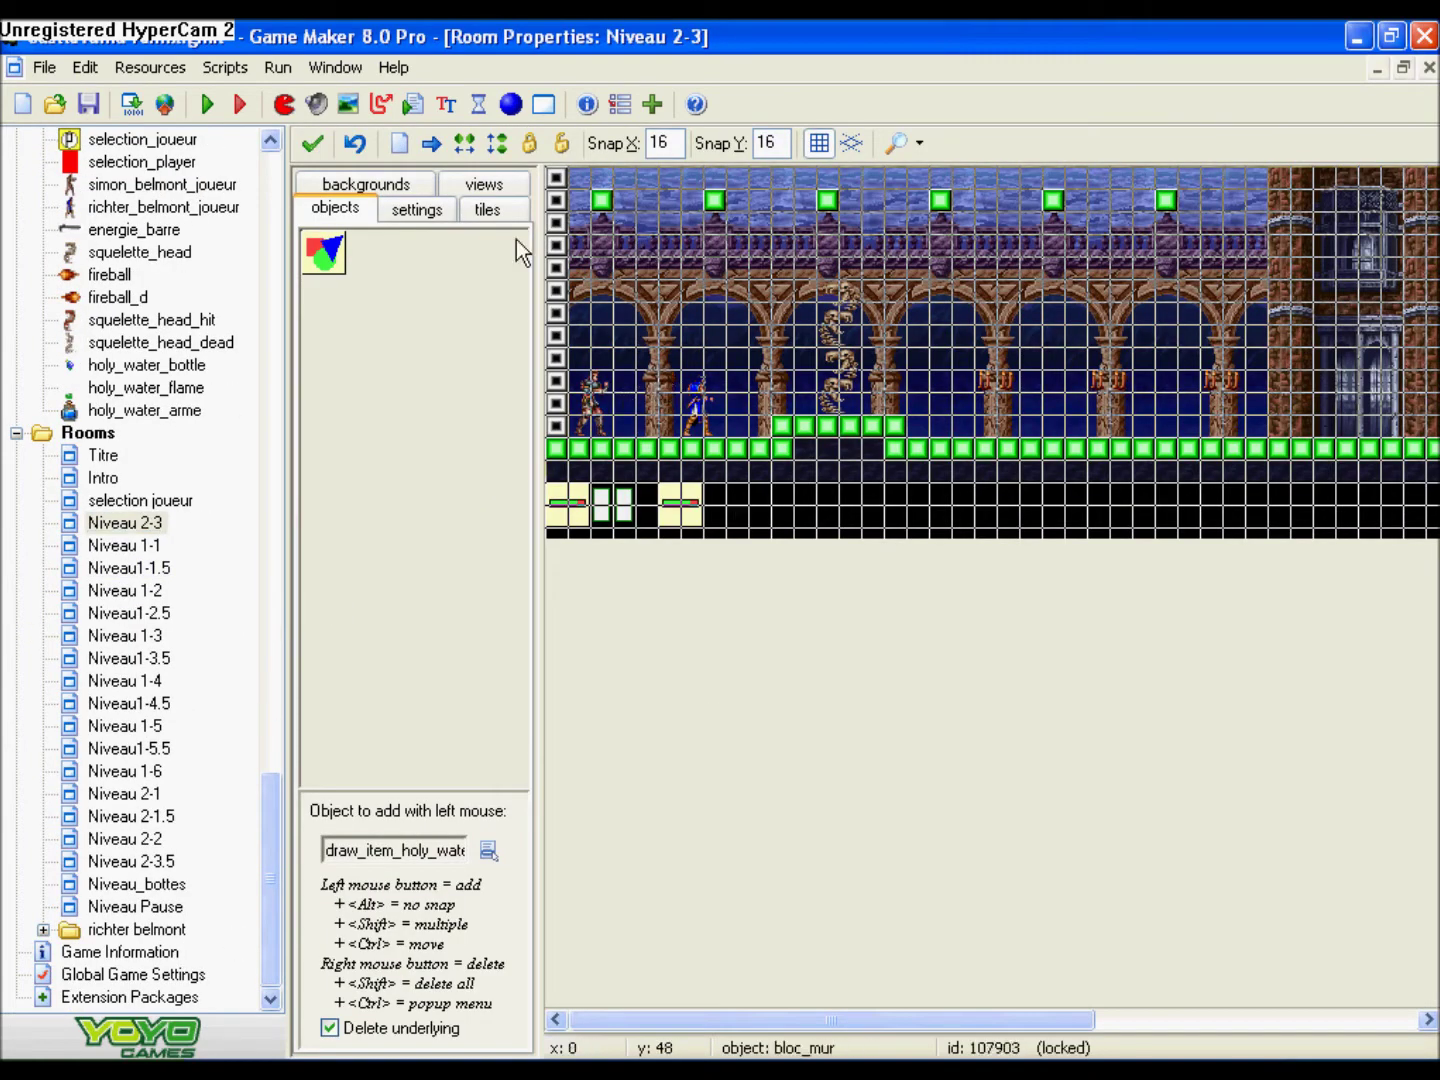
pyautogui.click(490, 852)
pyautogui.click(605, 823)
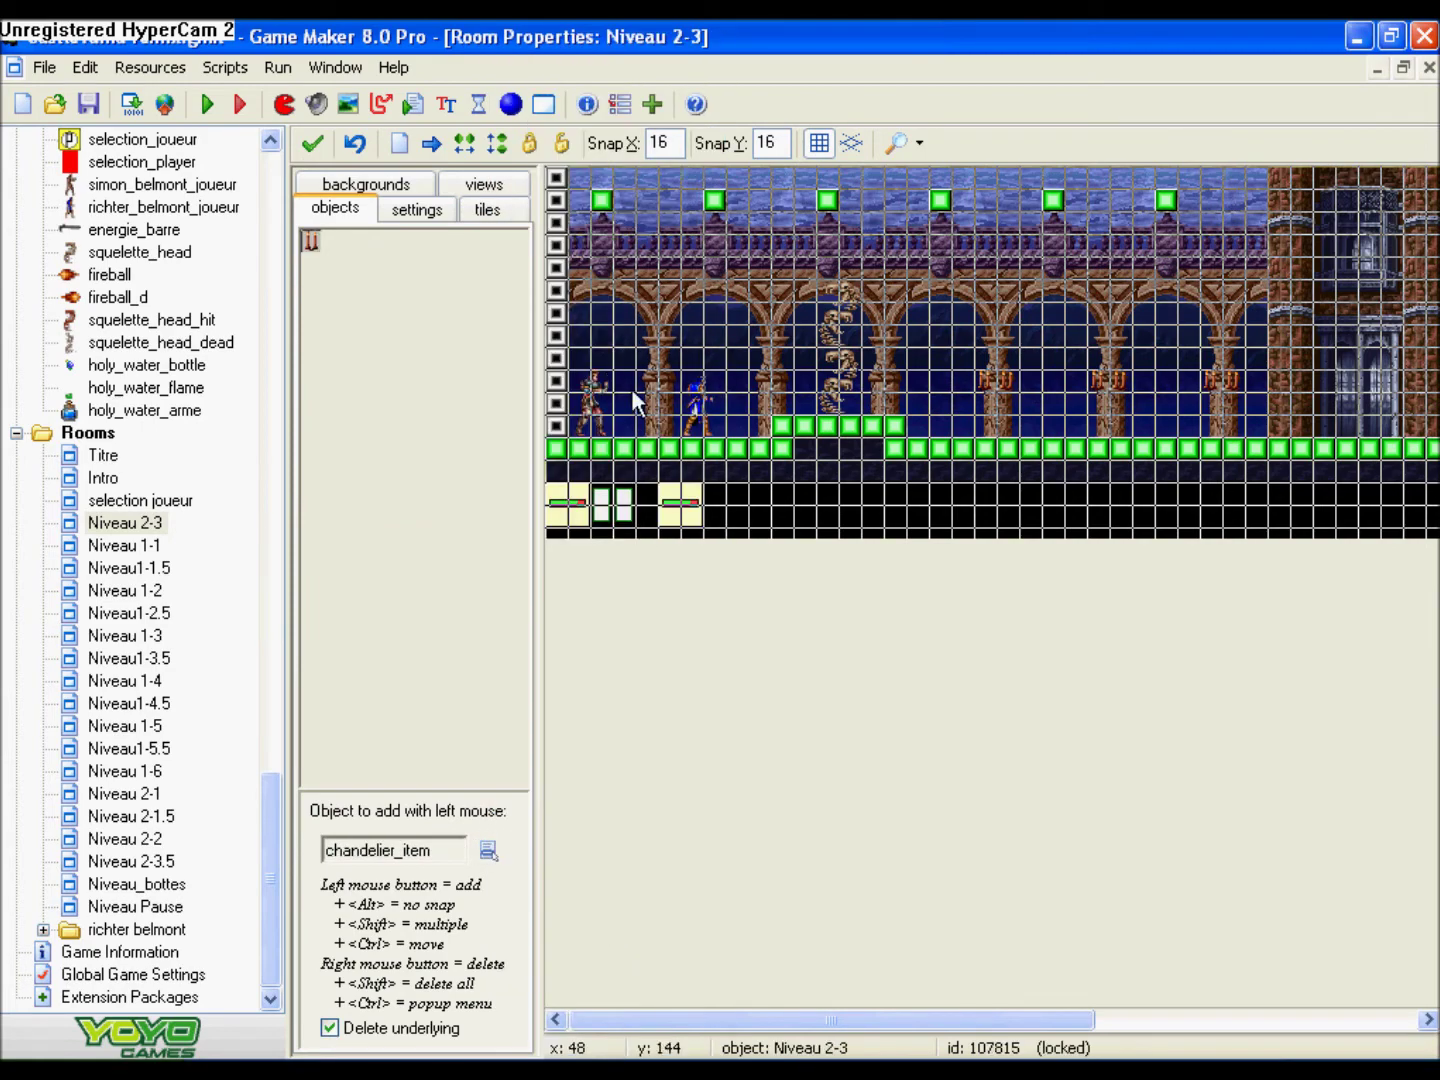
pyautogui.click(644, 383)
pyautogui.click(671, 382)
pyautogui.click(742, 383)
pyautogui.click(797, 381)
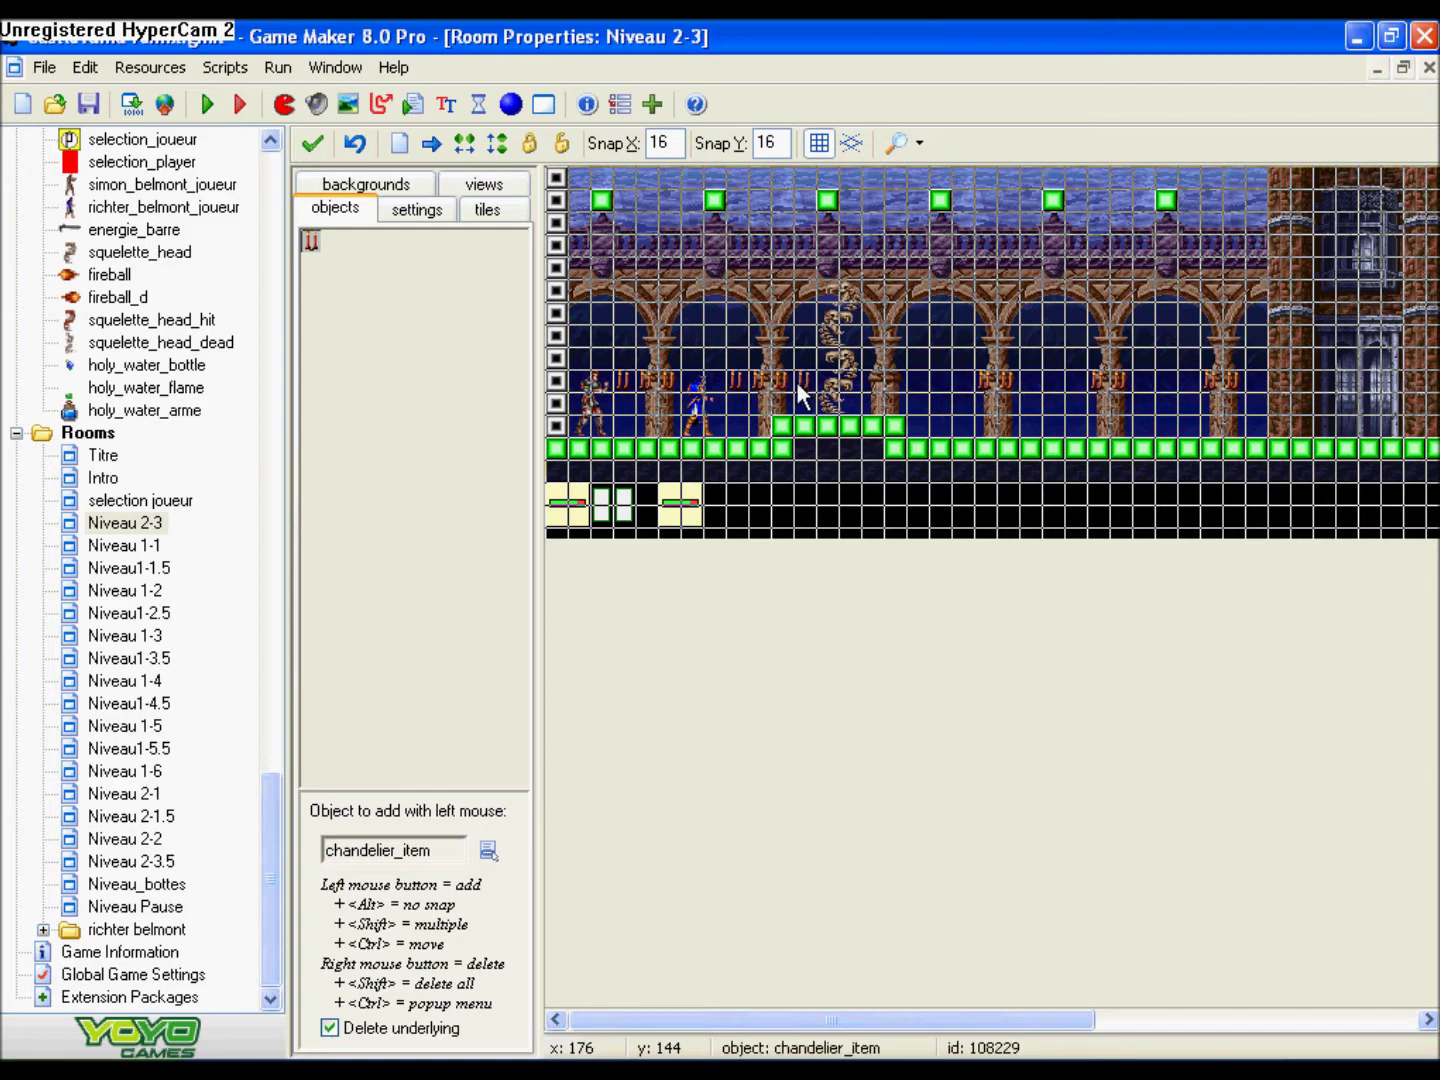
# - Run the game, get past the opening screens and break the chandeliers near the player's starting point
pyautogui.click(209, 104)
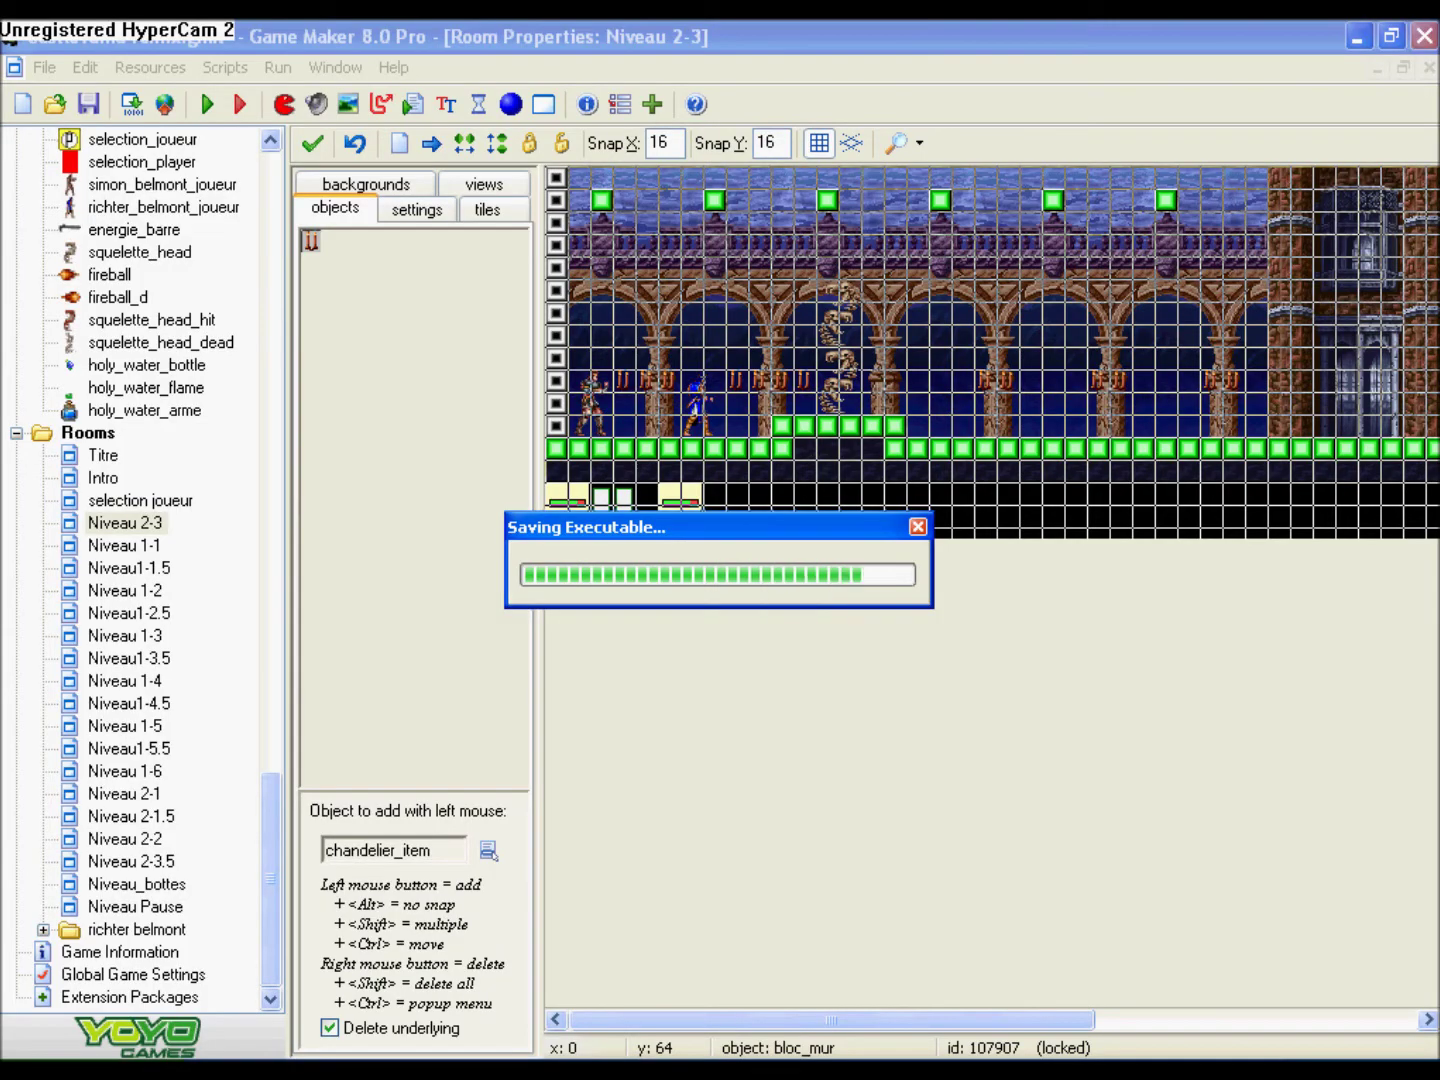
pyautogui.press('Return')
pyautogui.press('Return')
pyautogui.press('Return')
pyautogui.press('space')
pyautogui.press('Right')
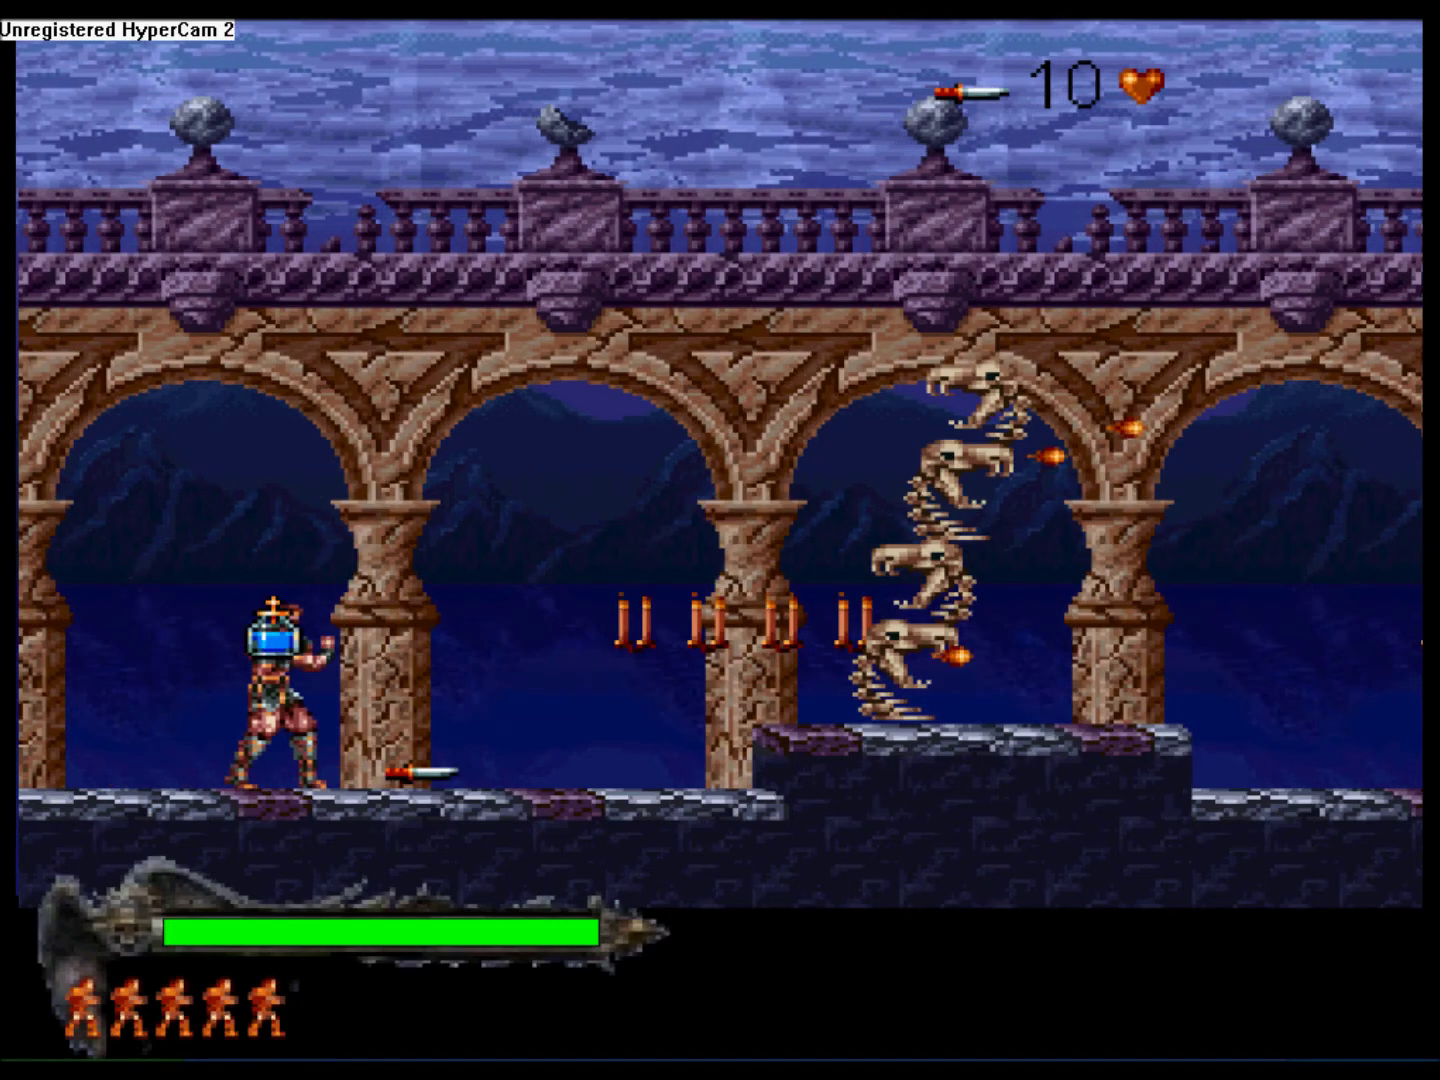
# - Test the collected holy water weapon by throwing it repeatedly toward the skeleton tower, and end the game run
pyautogui.press('Left')
pyautogui.press('Up')
pyautogui.press('x')
pyautogui.press('x')
pyautogui.press('x')
pyautogui.press('x')
pyautogui.press('x')
pyautogui.press('x')
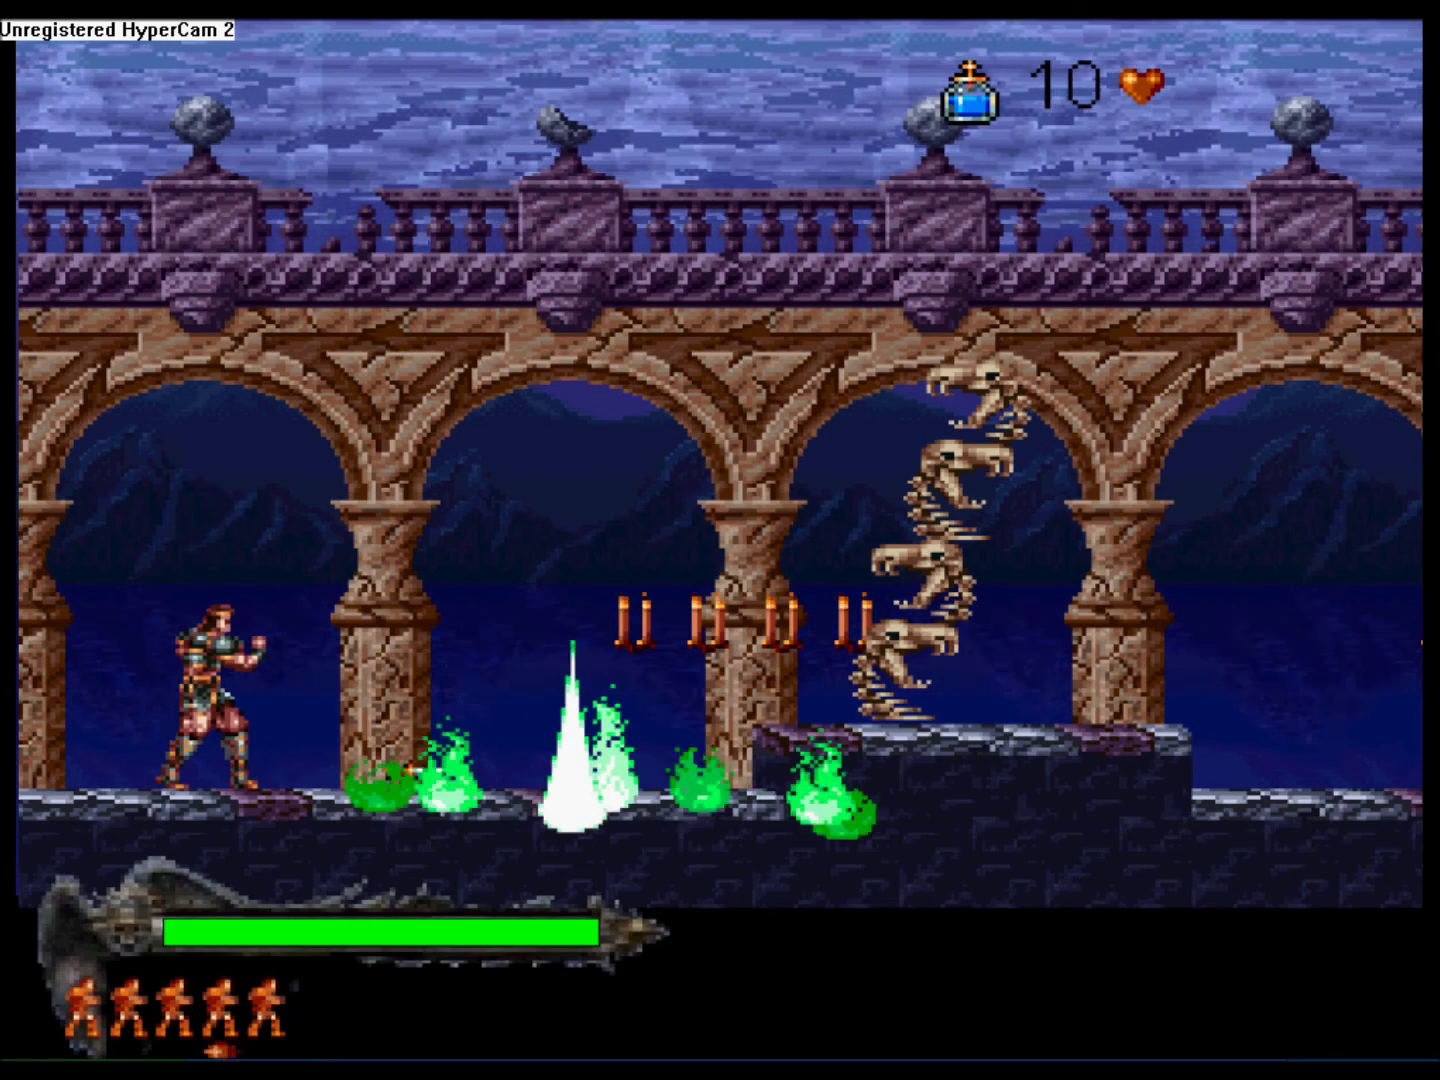
pyautogui.press('x')
pyautogui.press('x')
pyautogui.press('x')
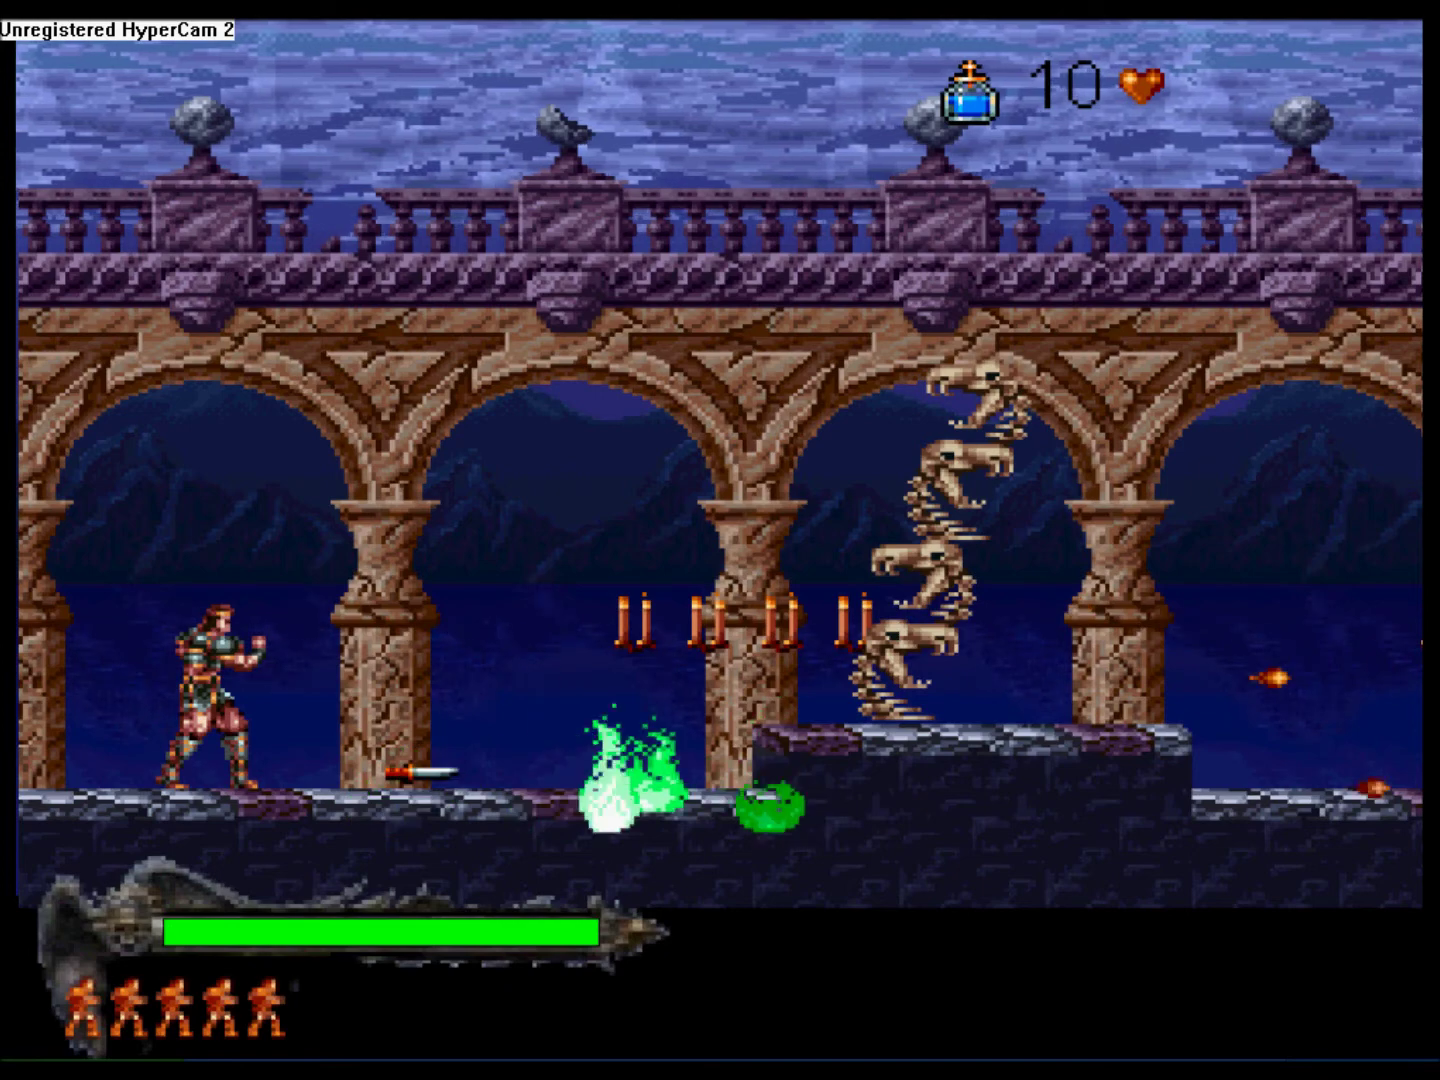
pyautogui.press('Right')
pyautogui.press('Left')
pyautogui.press('Escape')
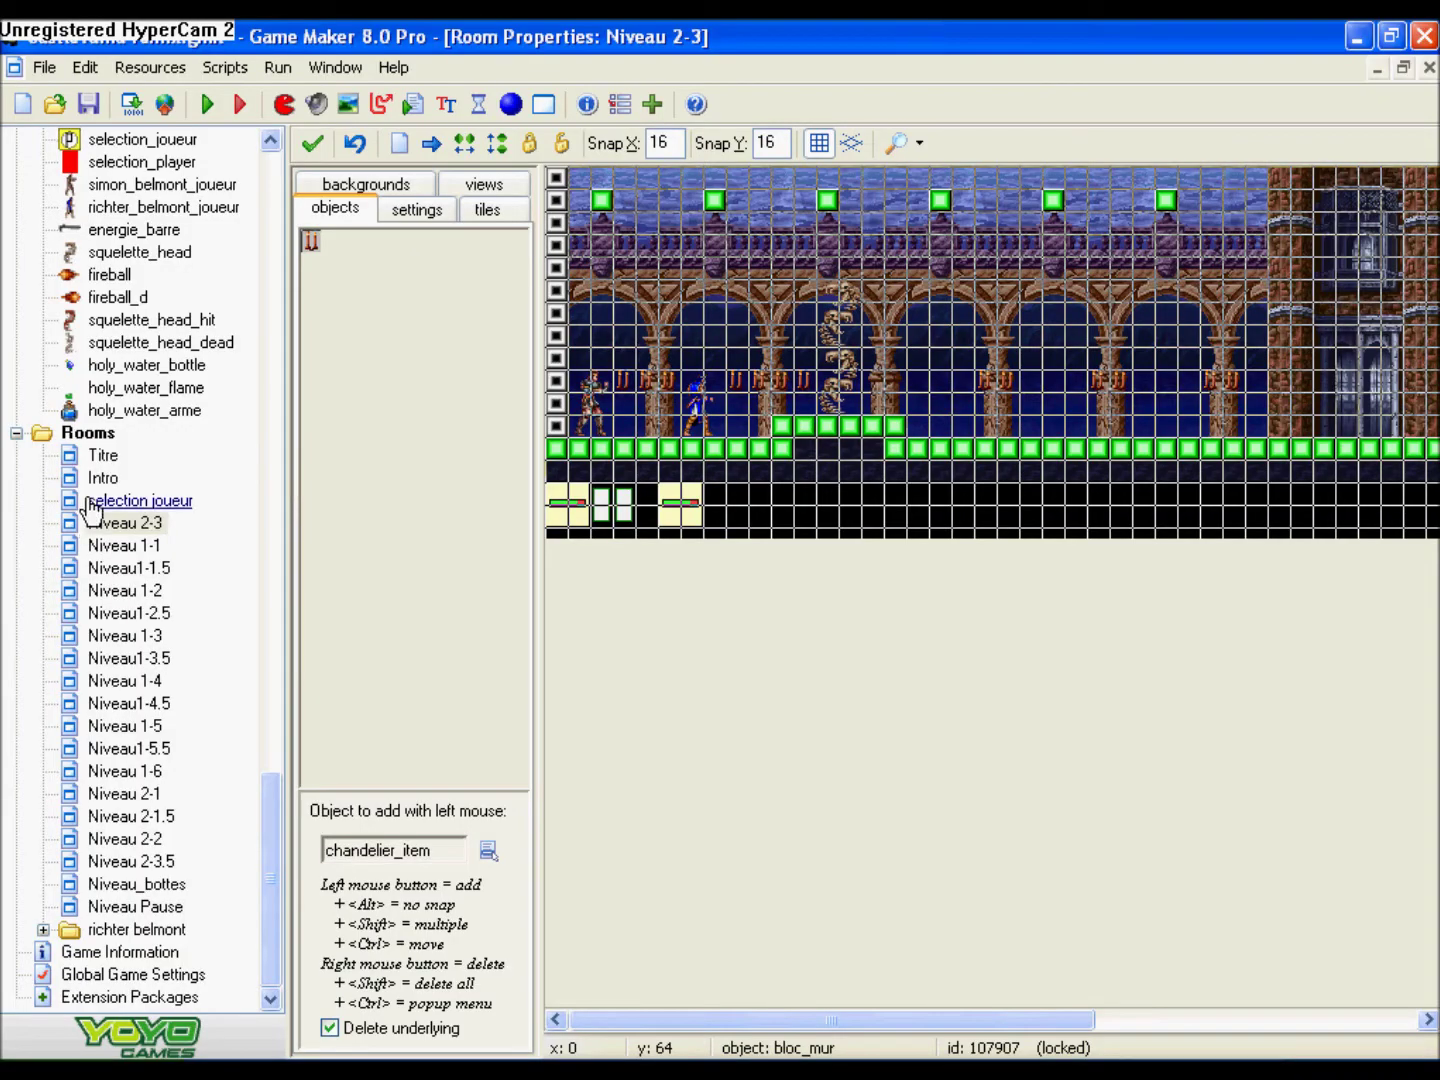
# - Copy the whole action block of item_couteau's Step event, from the block start to the block end
pyautogui.moveTo(270, 860); pyautogui.dragTo(275, 686)
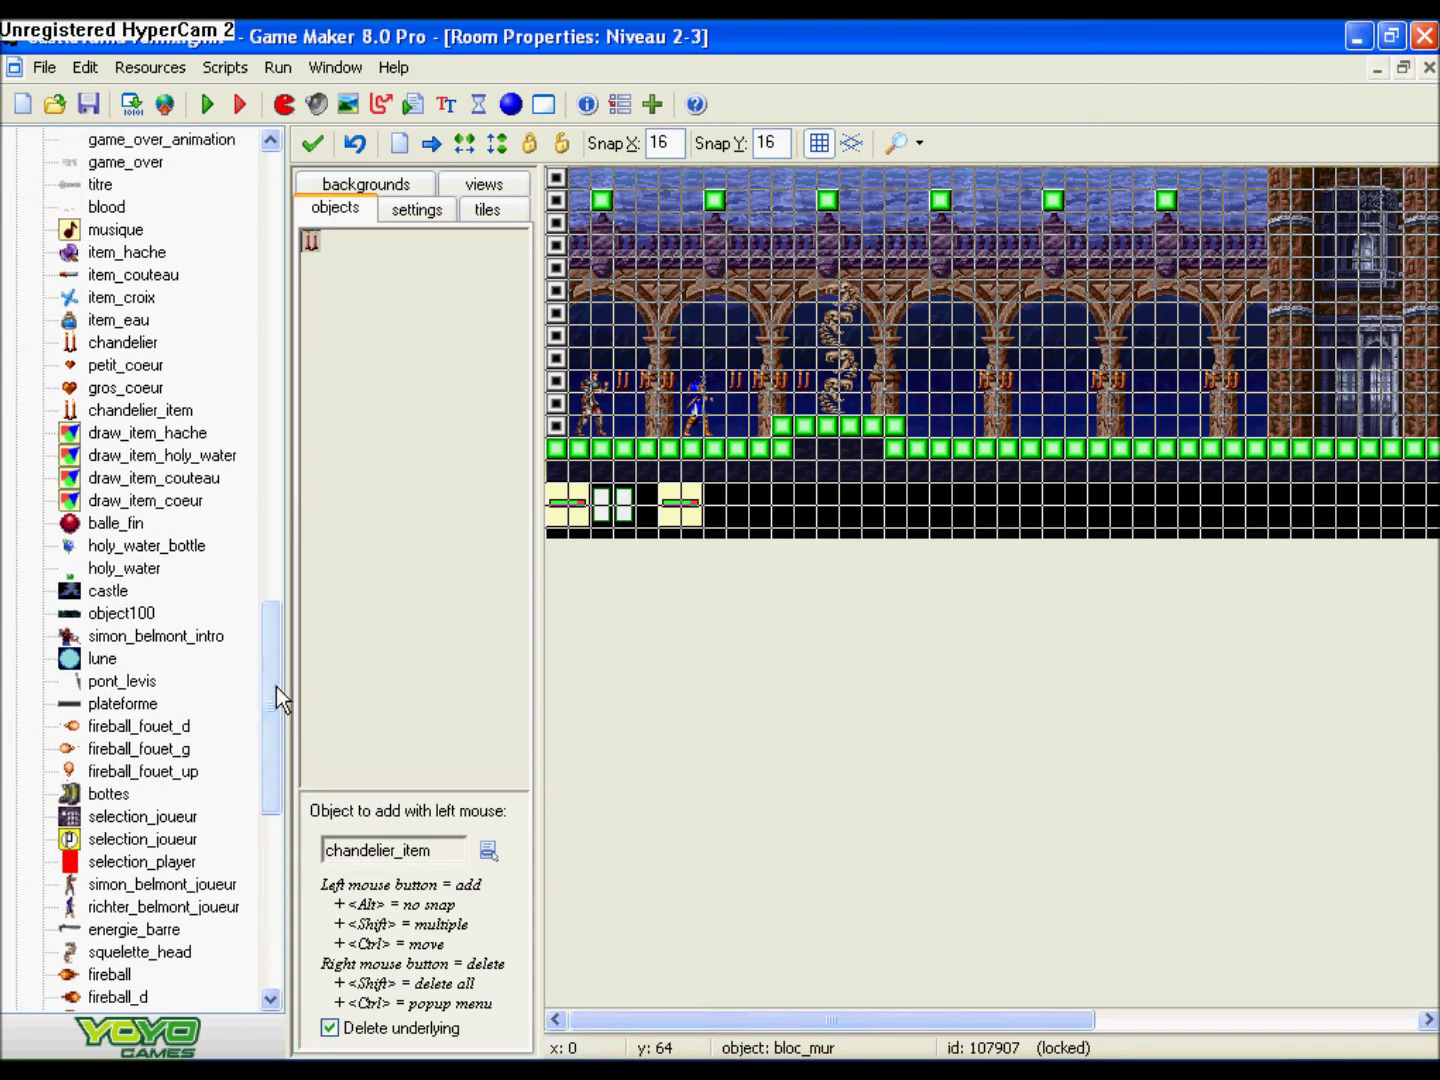
pyautogui.doubleClick(120, 274)
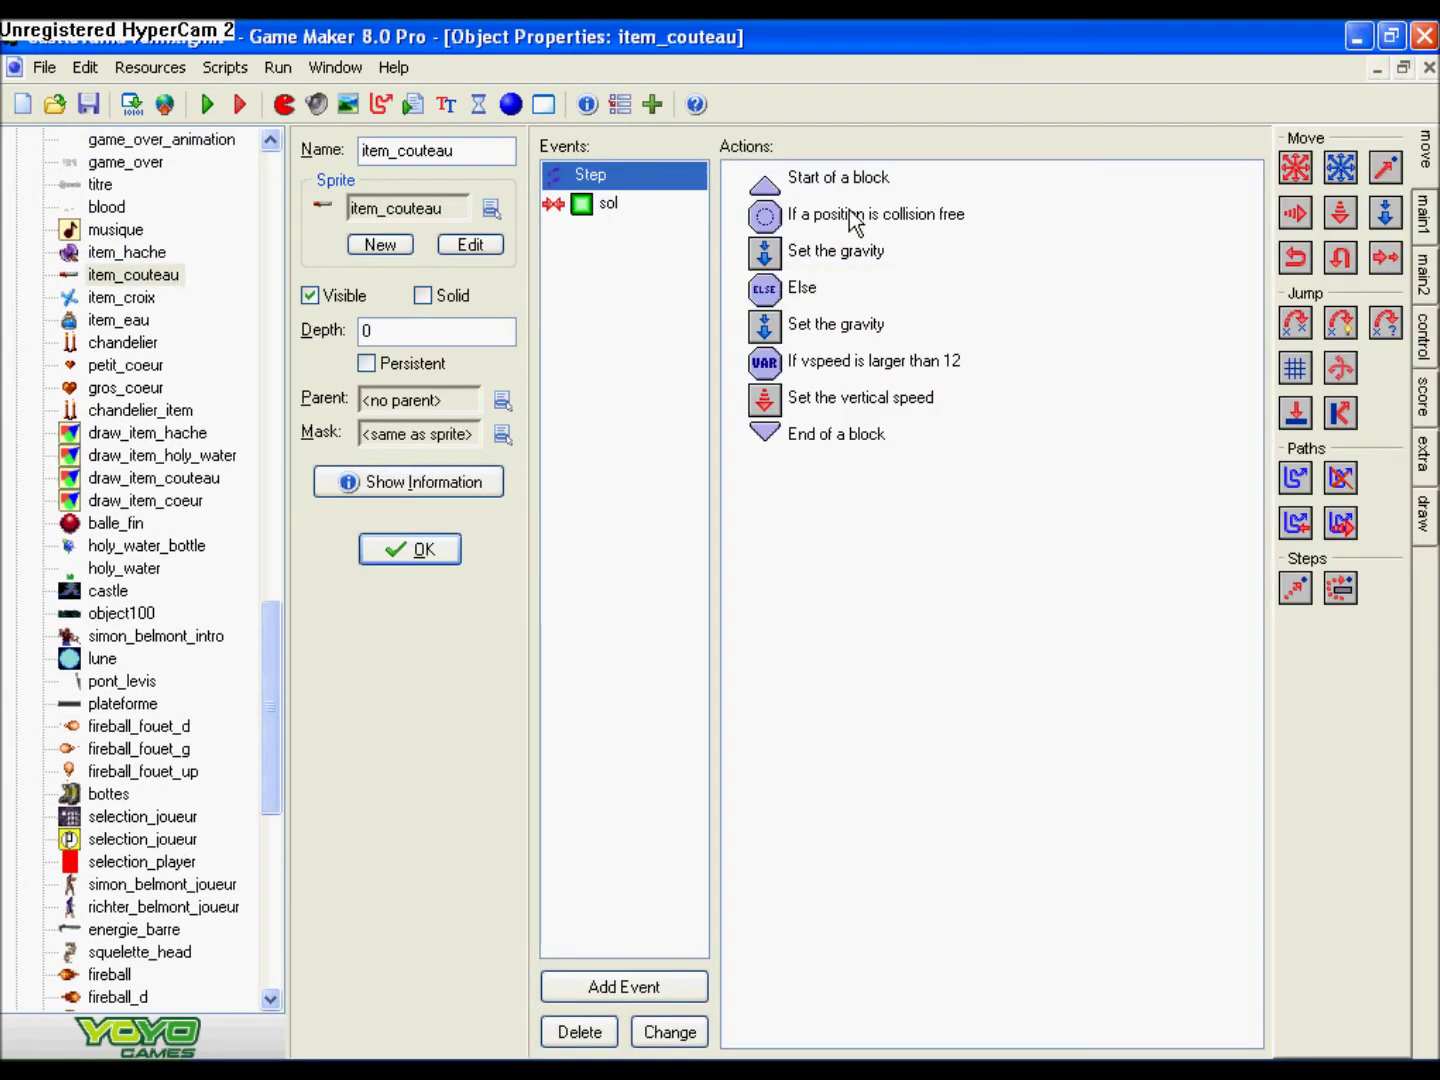
pyautogui.click(765, 180)
pyautogui.keyDown('shift'); pyautogui.click(808, 436); pyautogui.keyUp('shift')
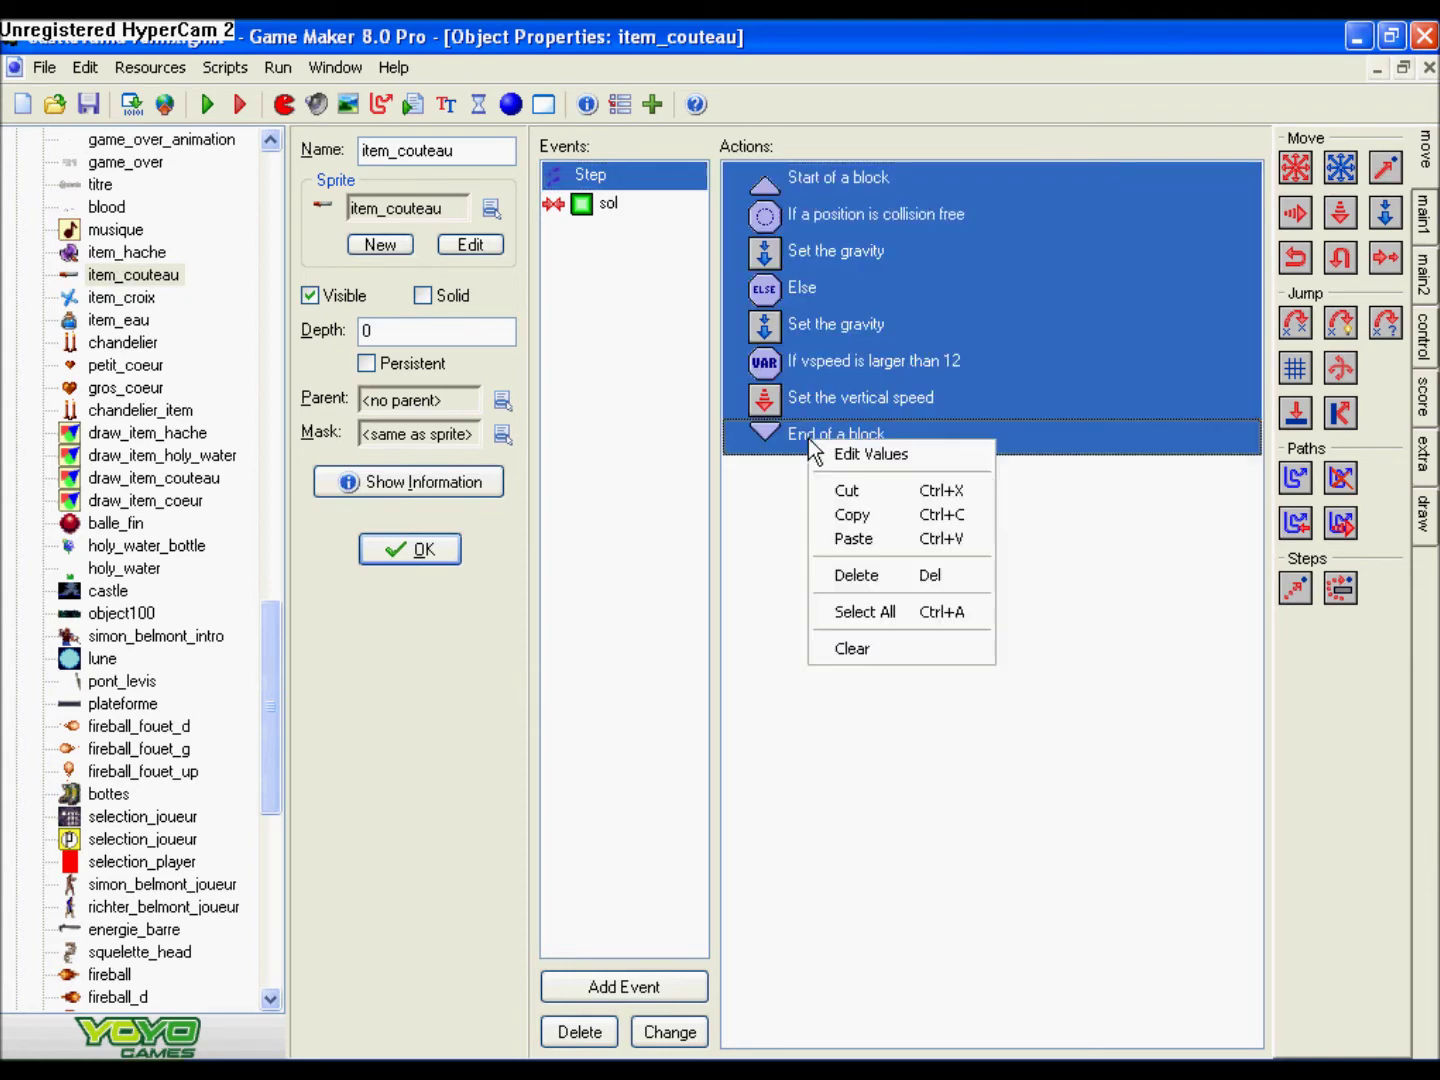
# - Add a Step event to holy_water_arme and paste the action block copied from item_couteau into it
pyautogui.moveTo(279, 719); pyautogui.dragTo(260, 866)
pyautogui.scroll(1, 139, 612)
pyautogui.click(138, 613)
pyautogui.doubleClick(138, 614)
pyautogui.click(624, 987)
pyautogui.click(624, 571)
pyautogui.click(679, 589)
pyautogui.rightClick(817, 193)
pyautogui.click(879, 289)
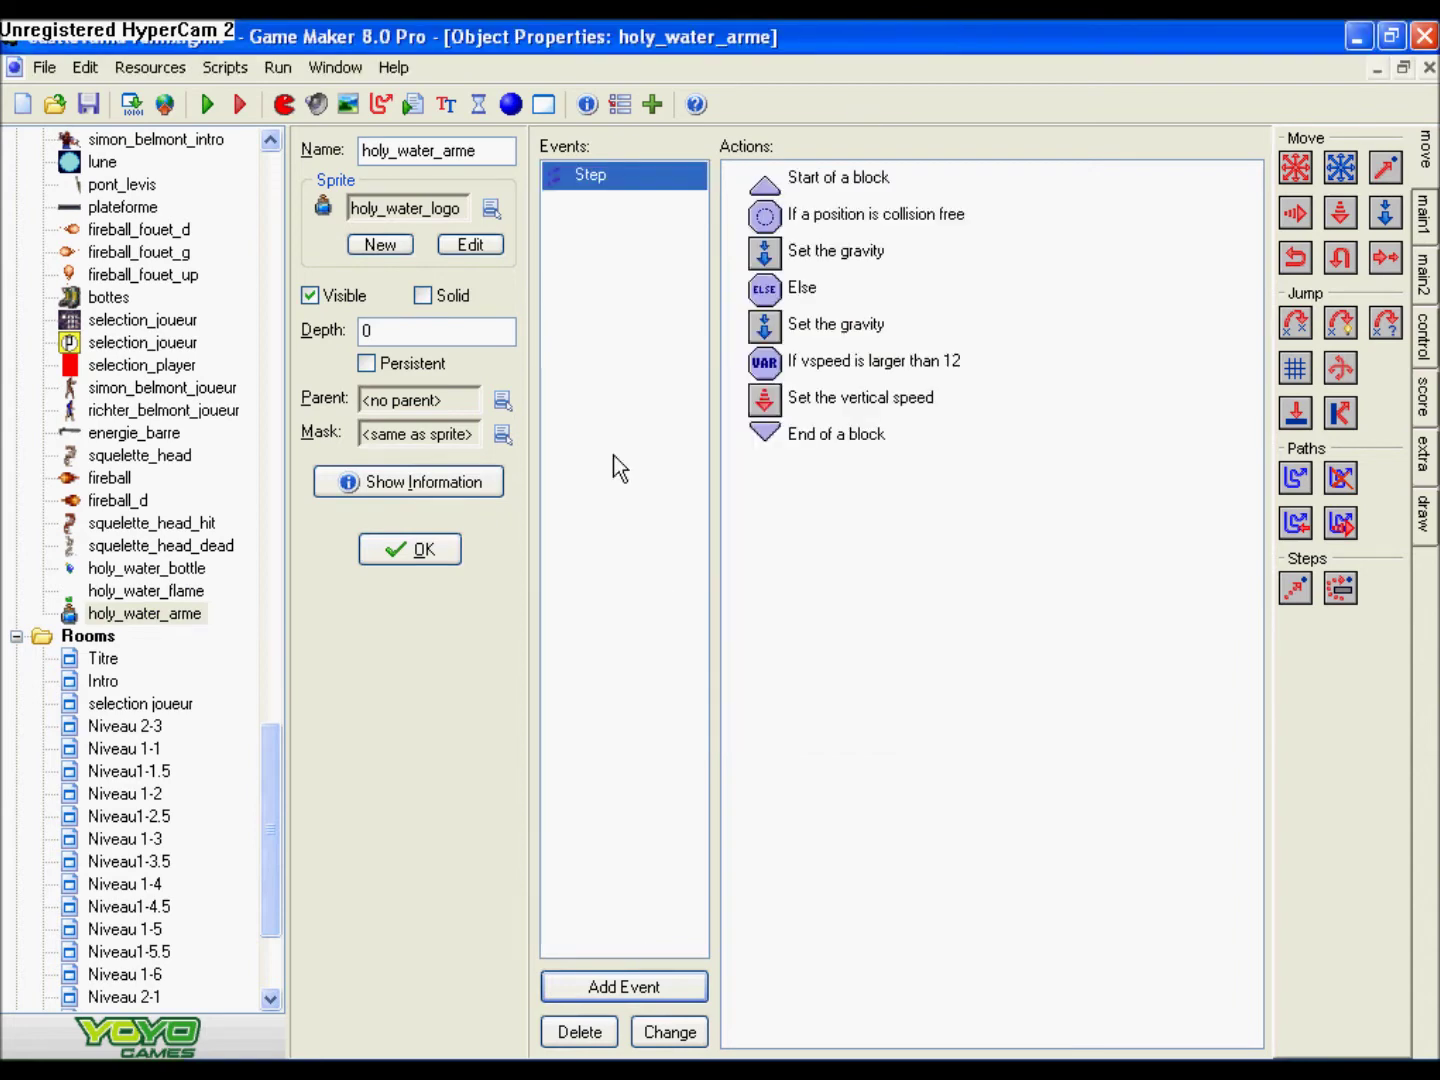
# - Examine the settings of the collision check, gravity, vspeed test and vertical speed actions in holy_water_arme's Step event
pyautogui.doubleClick(898, 213)
pyautogui.click(572, 760)
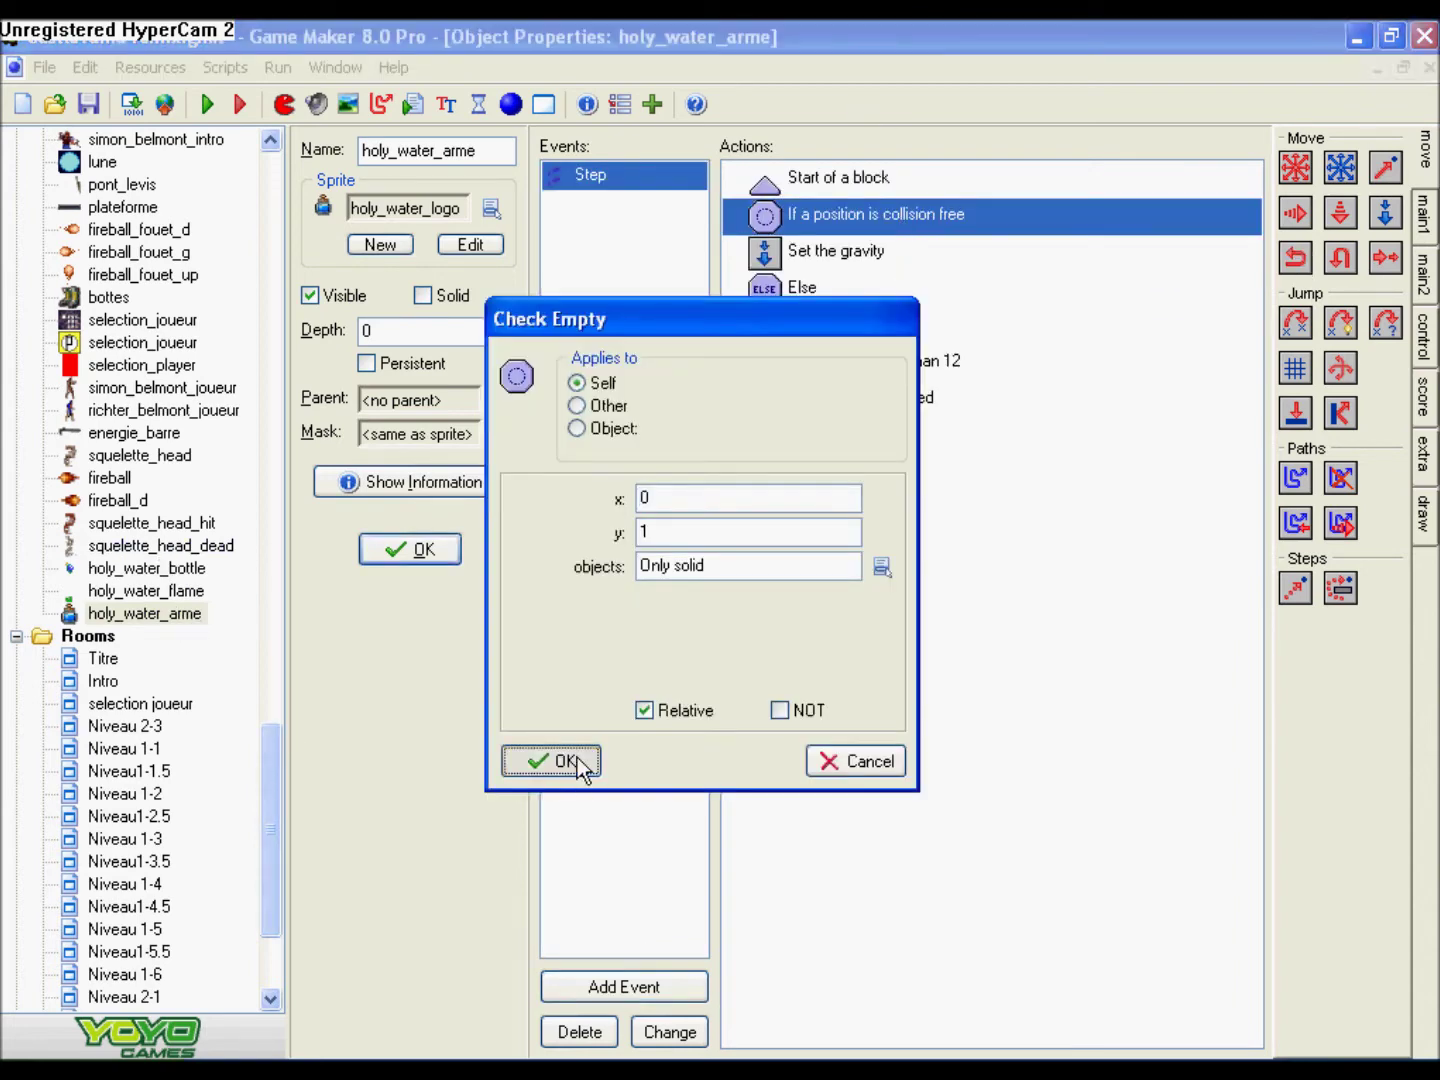
pyautogui.doubleClick(853, 257)
pyautogui.click(566, 760)
pyautogui.click(805, 288)
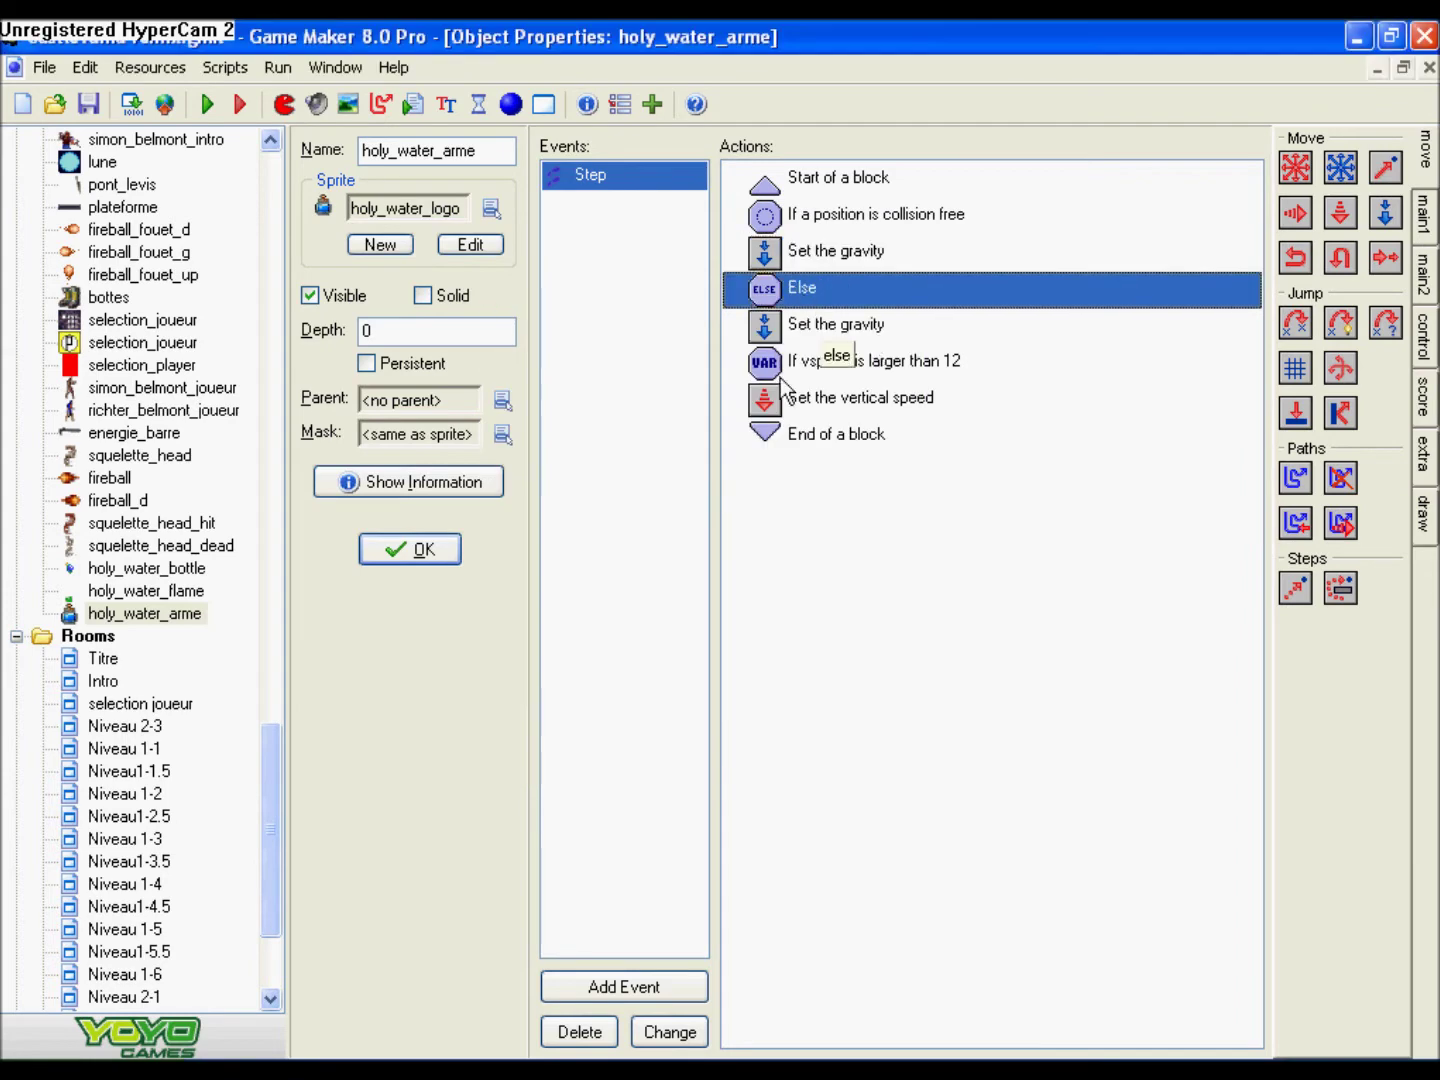
pyautogui.doubleClick(821, 325)
pyautogui.click(568, 763)
pyautogui.doubleClick(851, 363)
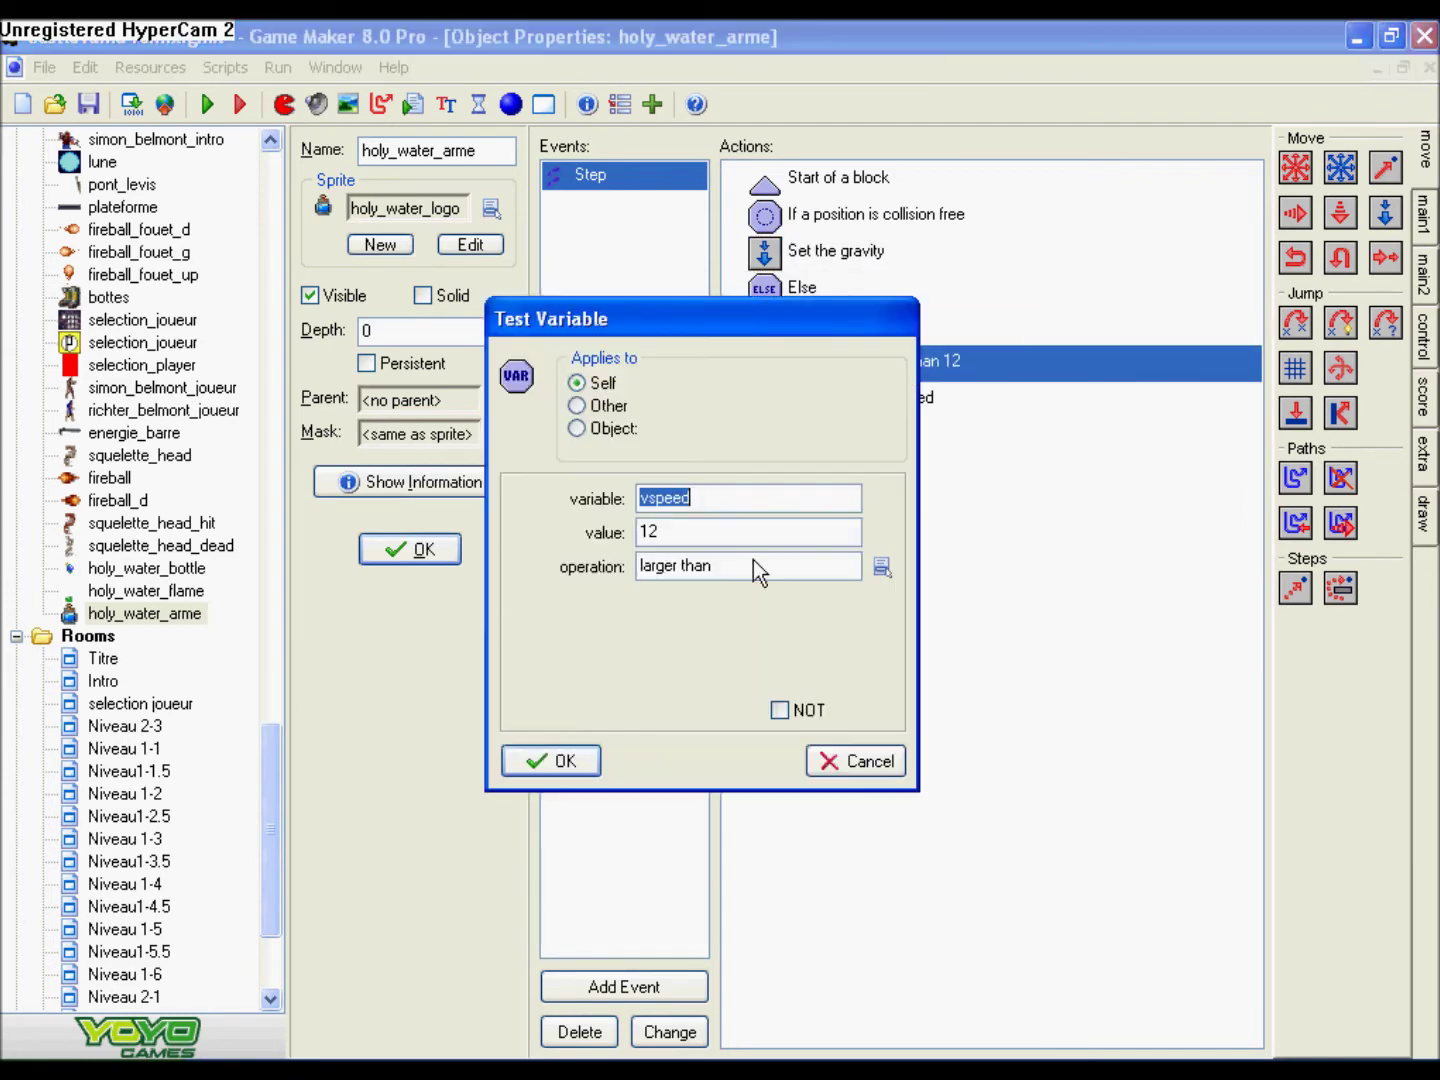
pyautogui.click(541, 760)
pyautogui.click(925, 399)
pyautogui.doubleClick(925, 398)
pyautogui.click(548, 761)
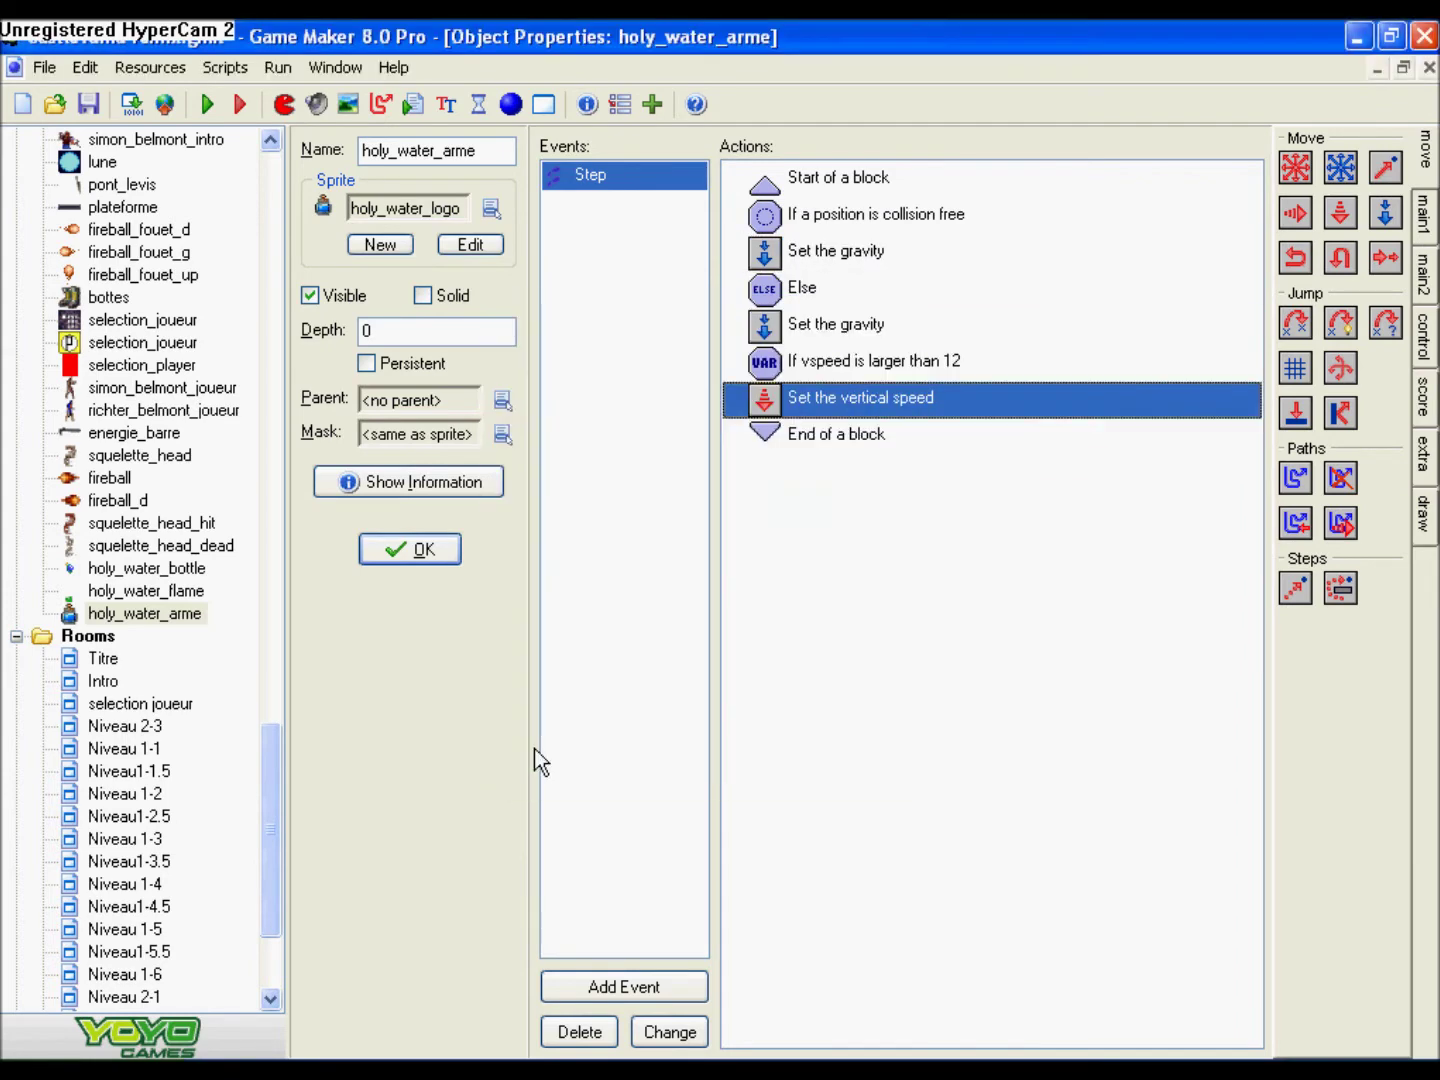
# - Copy the Move to Contact and vertical speed actions from item_couteau's collision event with sol
pyautogui.moveTo(265, 779); pyautogui.dragTo(253, 345)
pyautogui.doubleClick(150, 252)
pyautogui.click(615, 205)
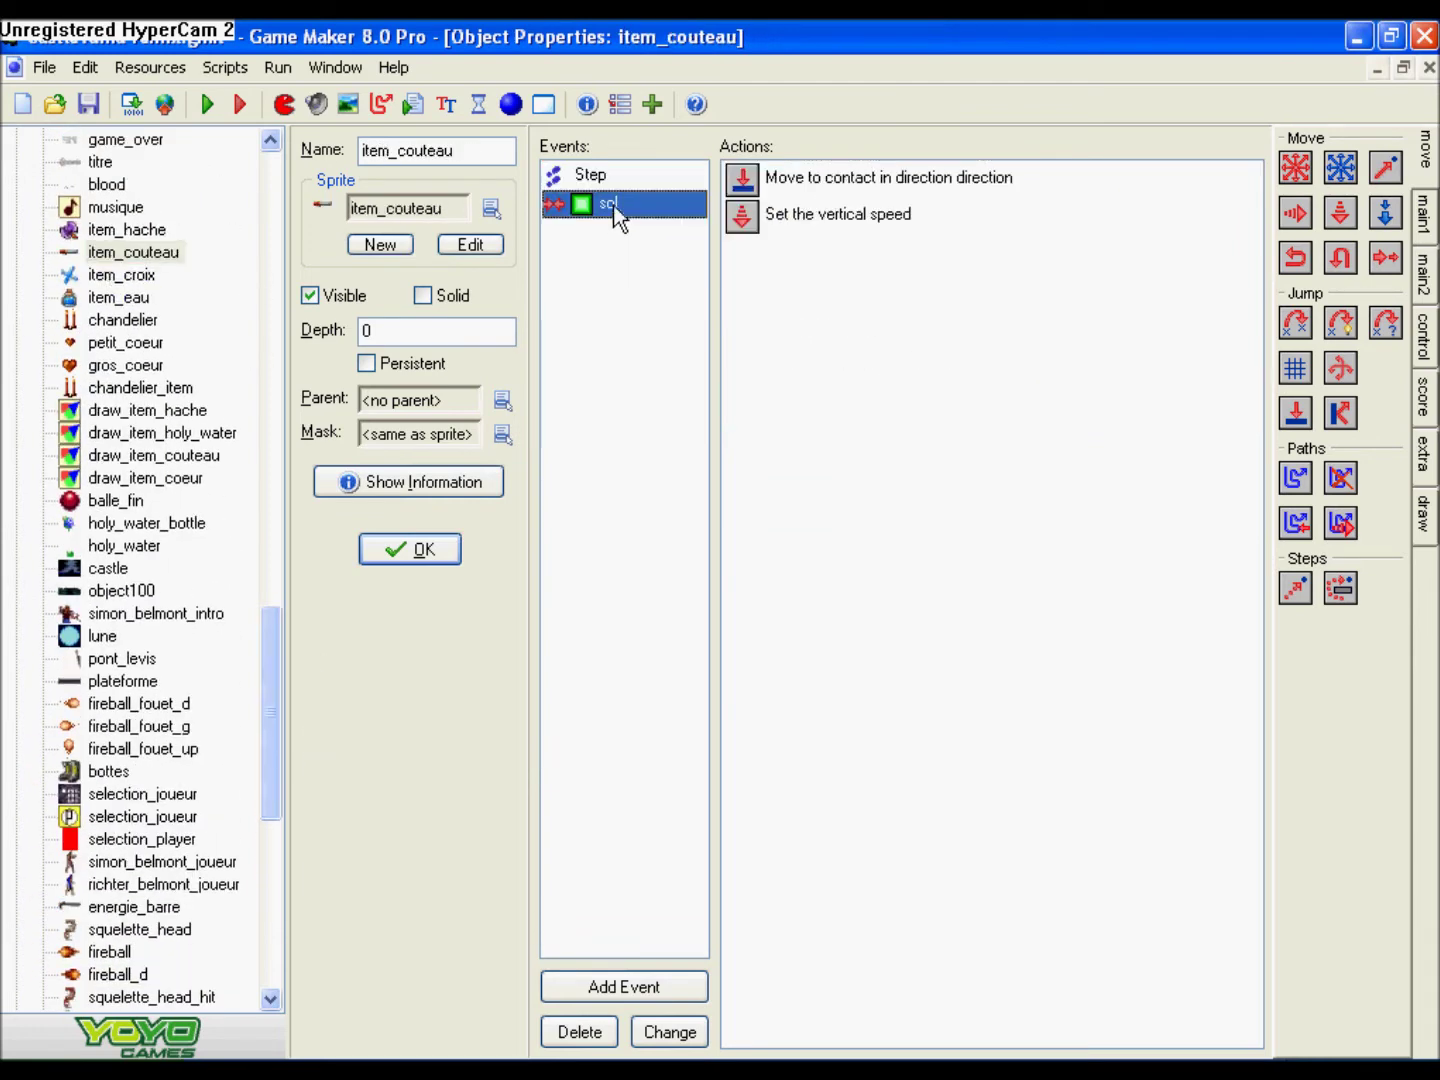
pyautogui.click(773, 180)
pyautogui.keyDown('shift'); pyautogui.click(779, 217); pyautogui.keyUp('shift')
pyautogui.rightClick(778, 215)
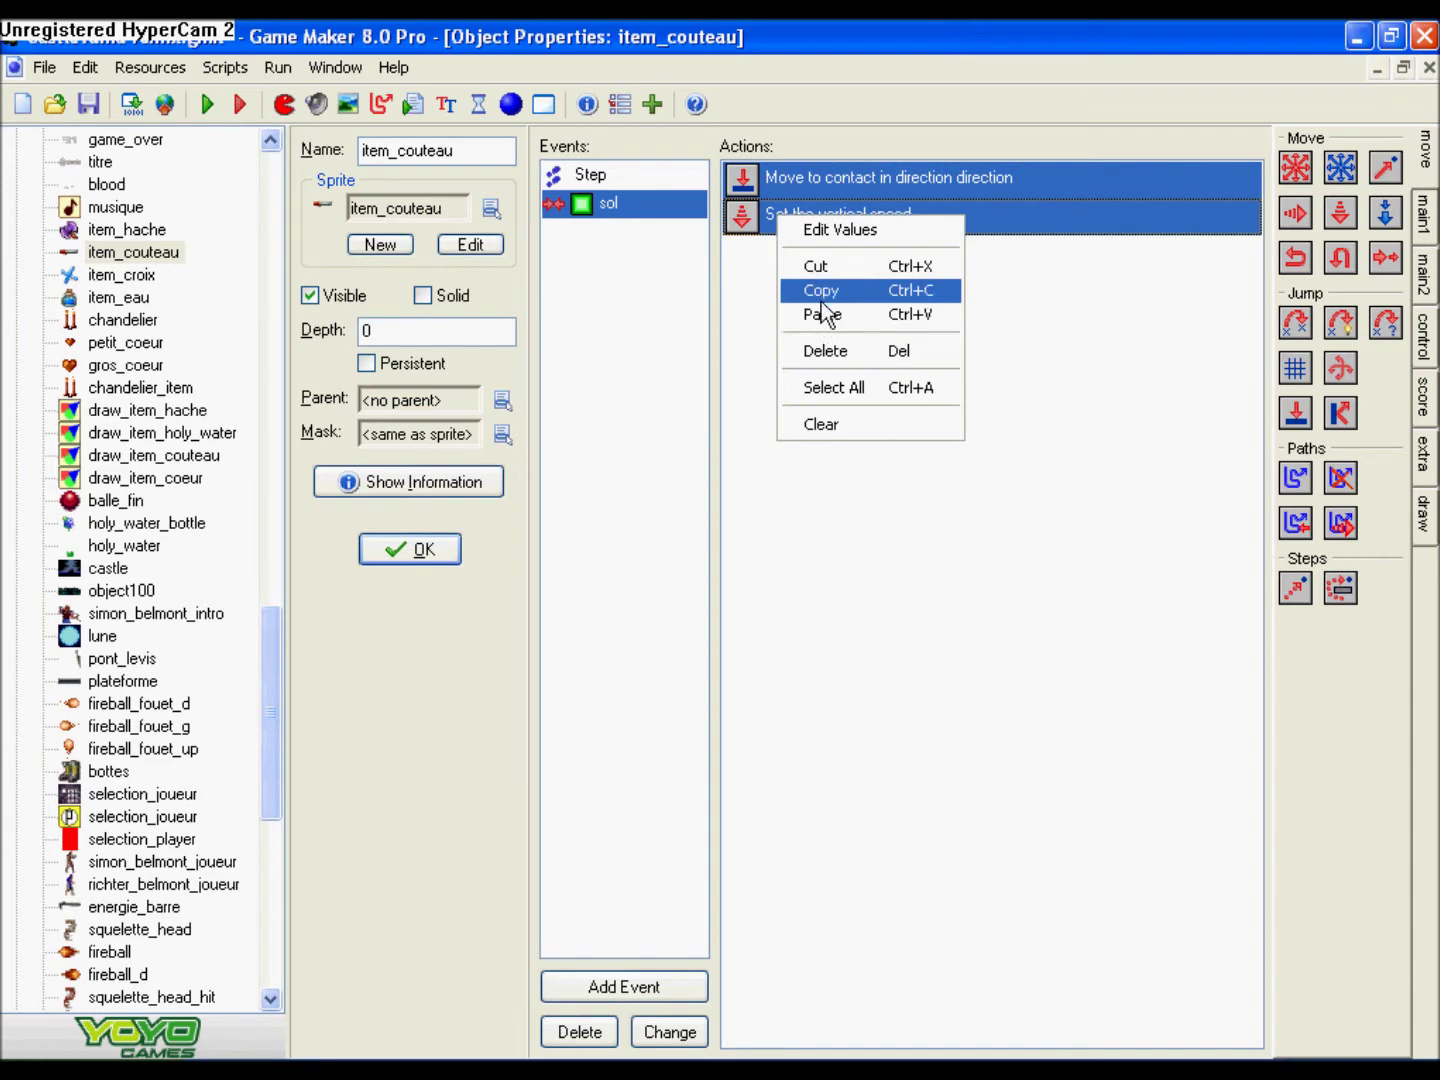
pyautogui.click(822, 298)
# - Add a collision event with sol to holy_water_arme and paste the two copied movement actions into it
pyautogui.scroll(-3, 239, 890)
pyautogui.doubleClick(139, 906)
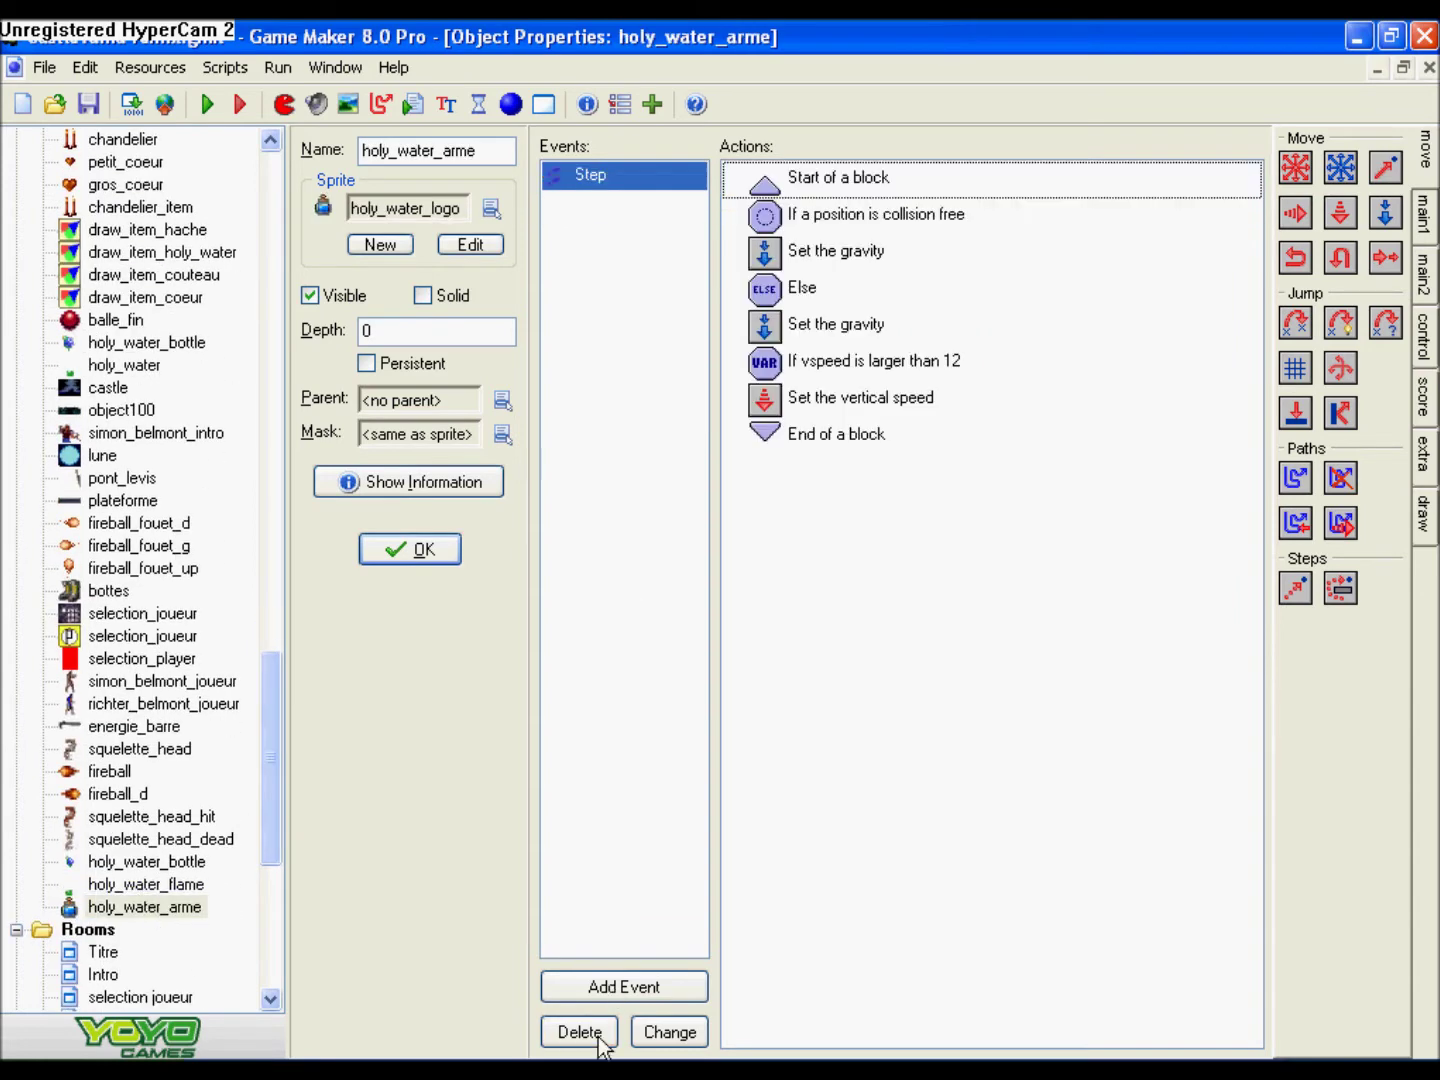
pyautogui.click(624, 986)
pyautogui.click(603, 613)
pyautogui.moveTo(822, 236)
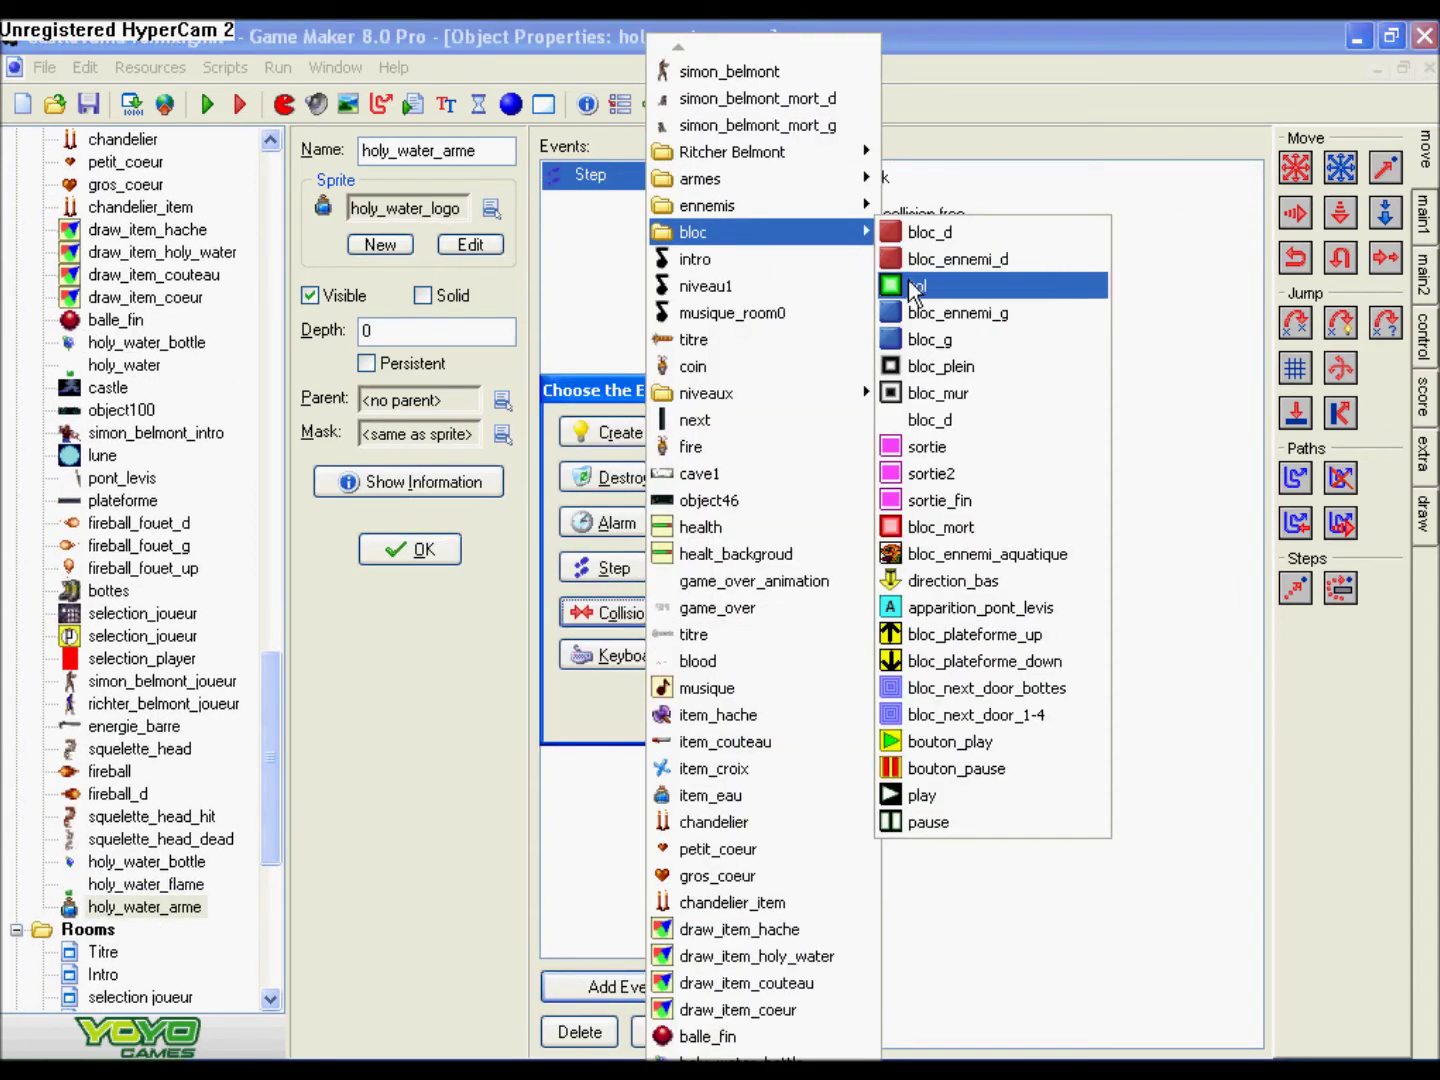
pyautogui.click(913, 286)
pyautogui.rightClick(830, 257)
pyautogui.click(878, 347)
# - Check the settings of both actions in holy_water_arme's sol collision event and look at item_couteau for comparison
pyautogui.doubleClick(889, 182)
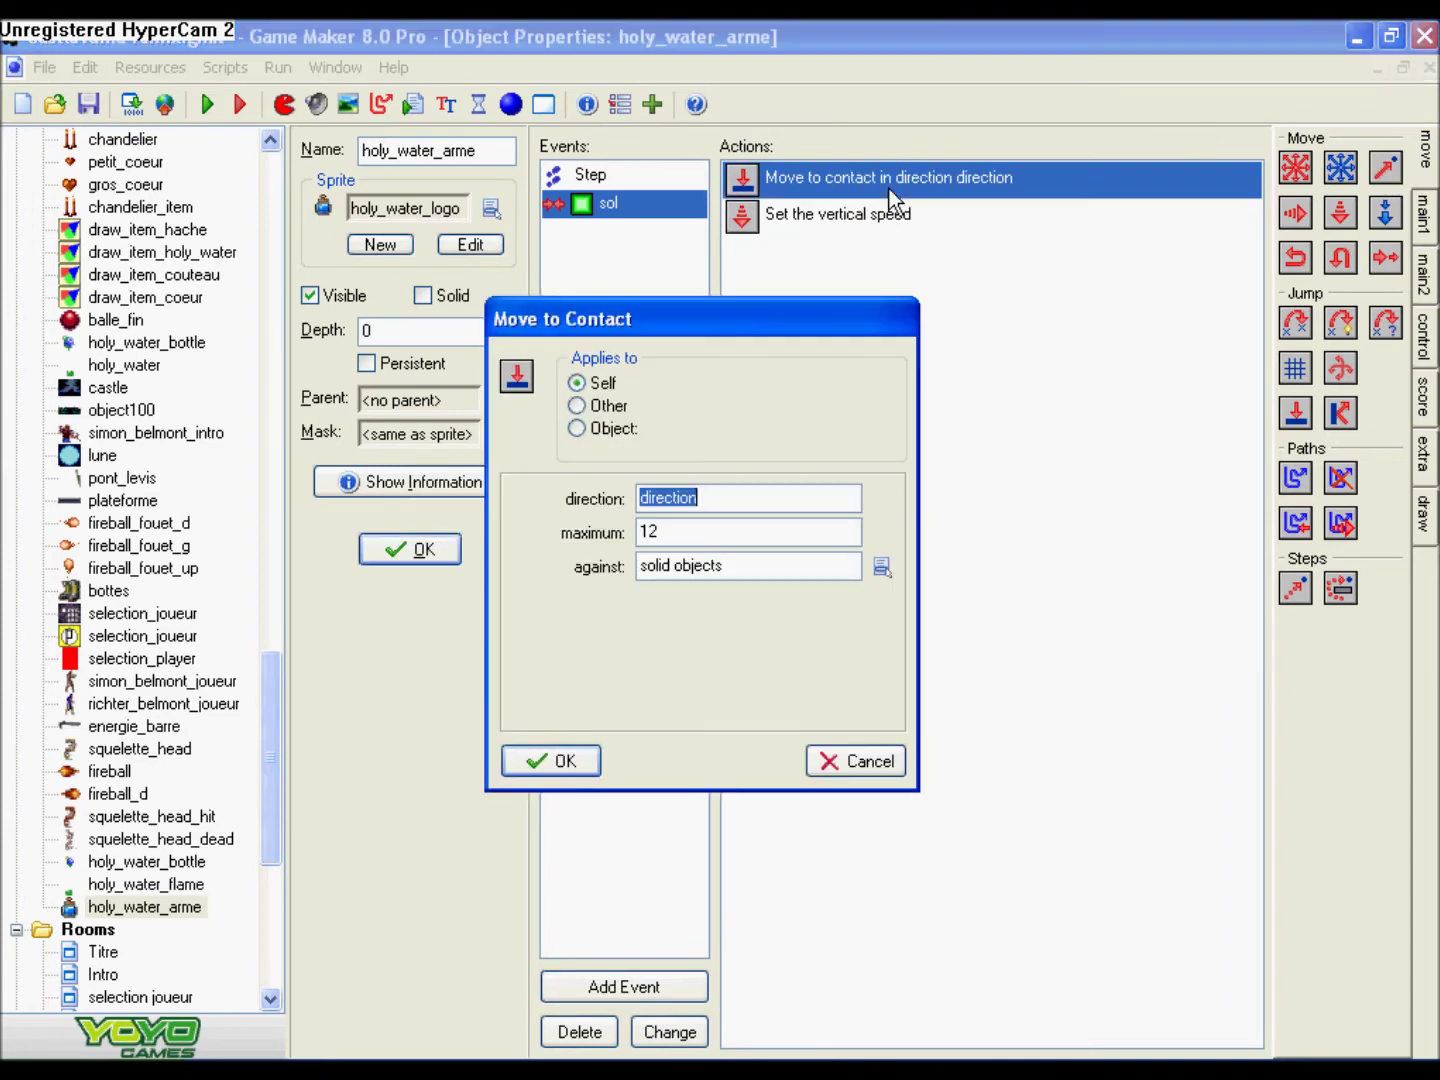
pyautogui.click(575, 751)
pyautogui.doubleClick(831, 221)
pyautogui.click(578, 764)
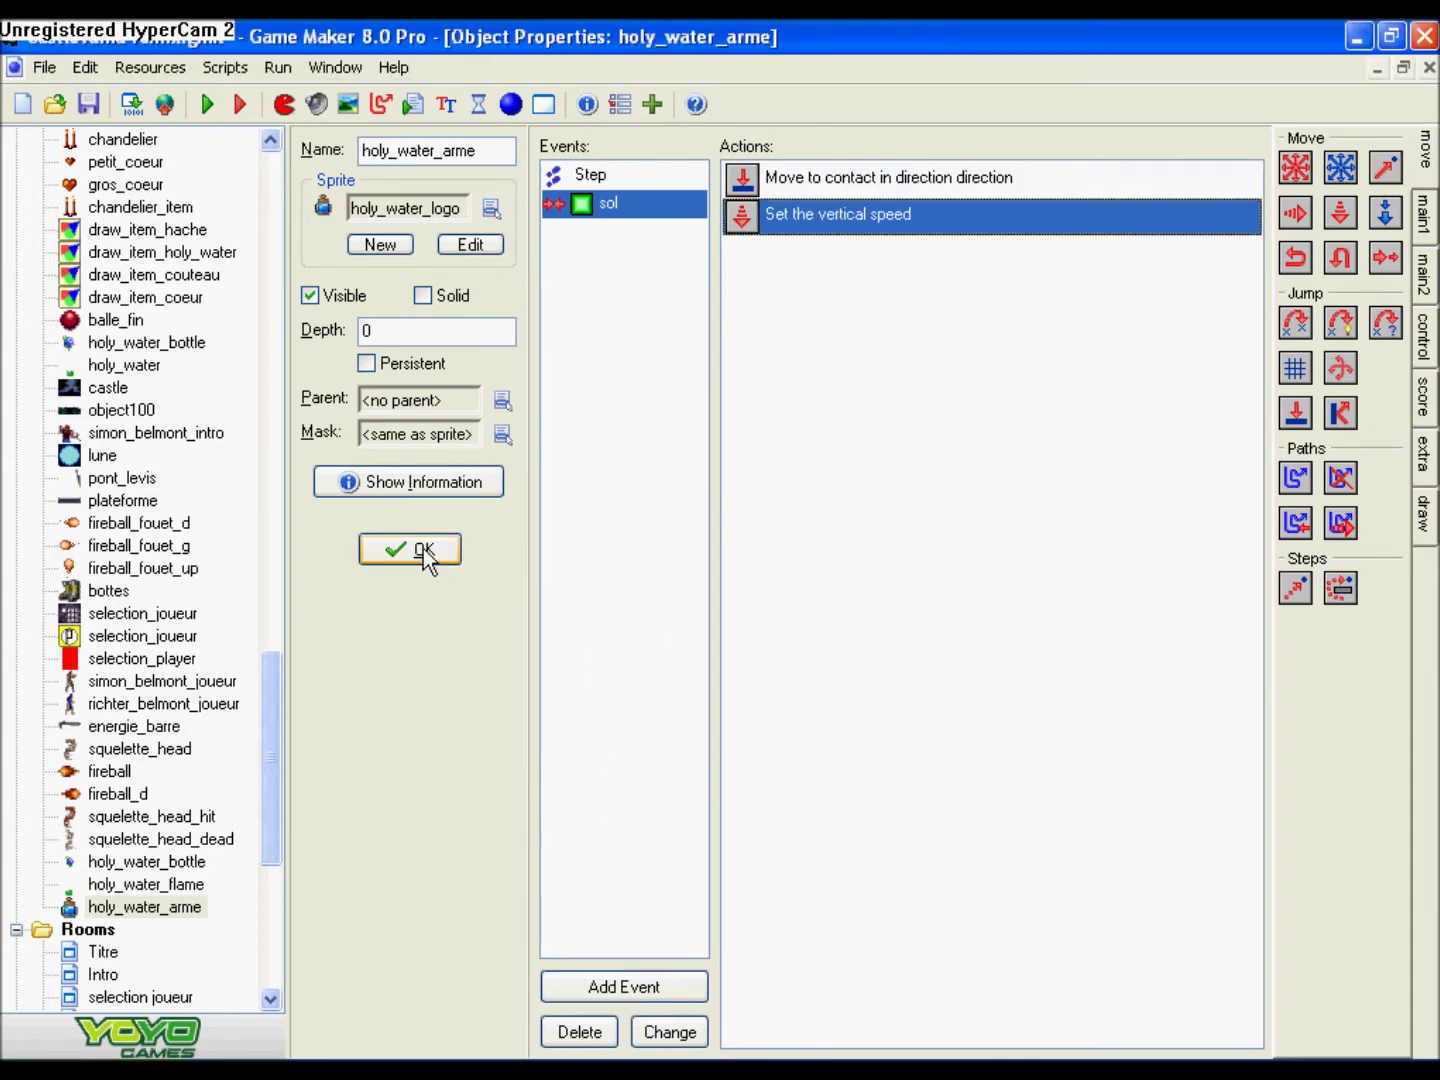
pyautogui.moveTo(273, 771); pyautogui.dragTo(151, 284)
pyautogui.doubleClick(140, 276)
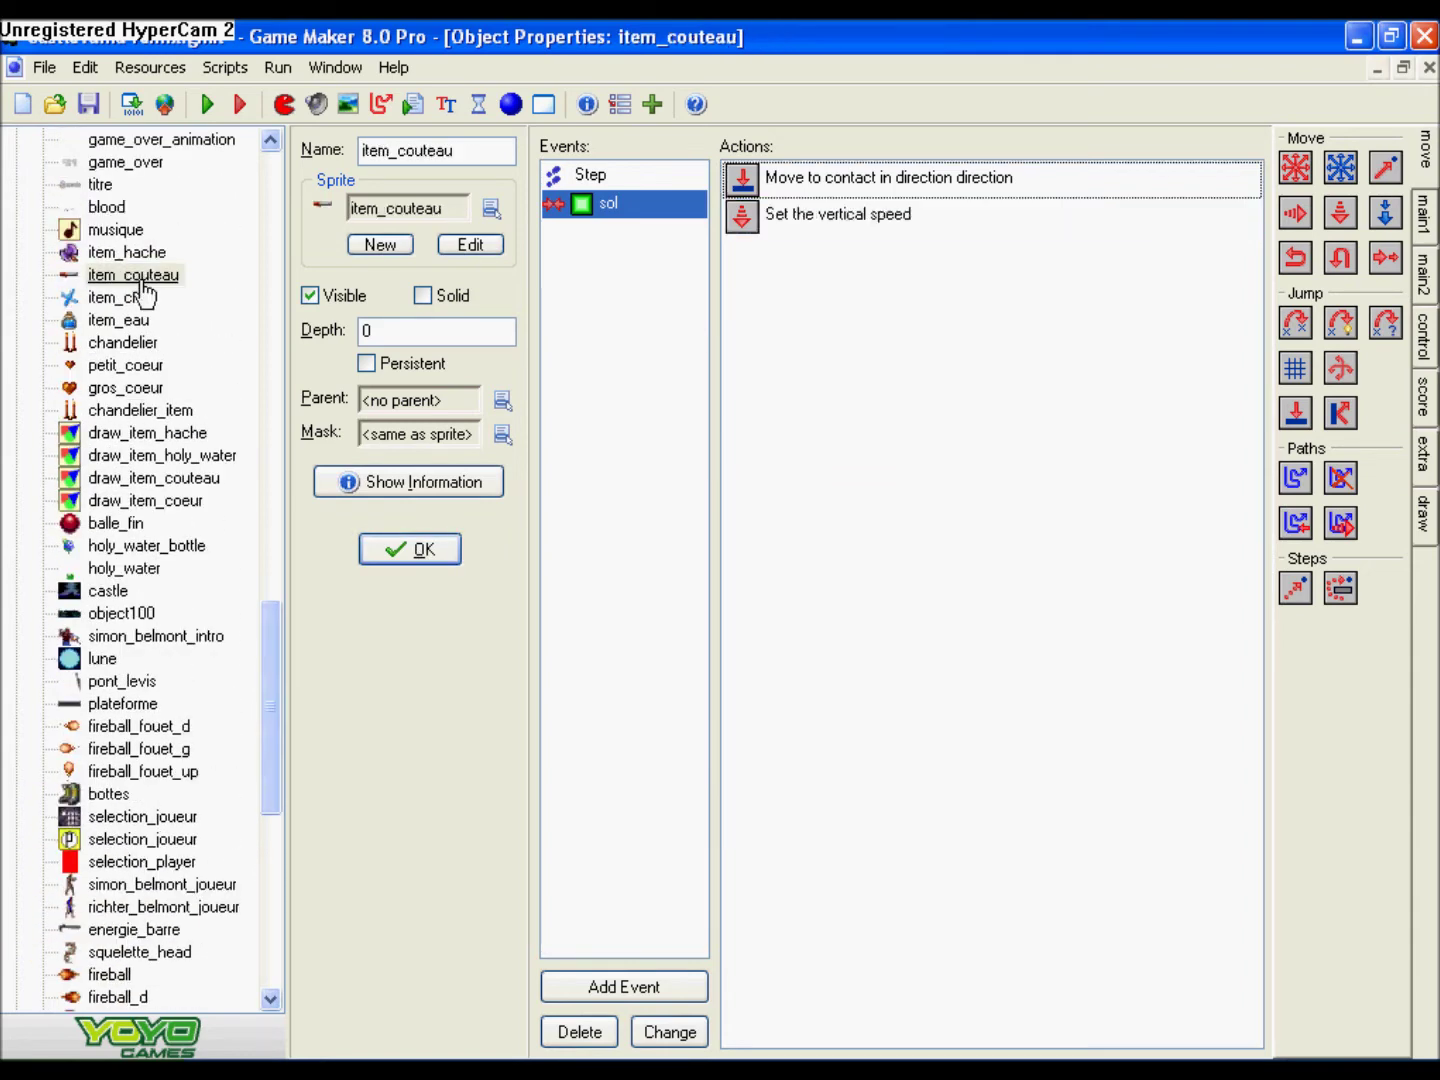
# - Add a Destroy Instance action for holy_water_arme to simon_belmont's item_hache collision event, directly before the creation of draw_item_hache
pyautogui.moveTo(266, 672); pyautogui.dragTo(275, 410)
pyautogui.doubleClick(138, 298)
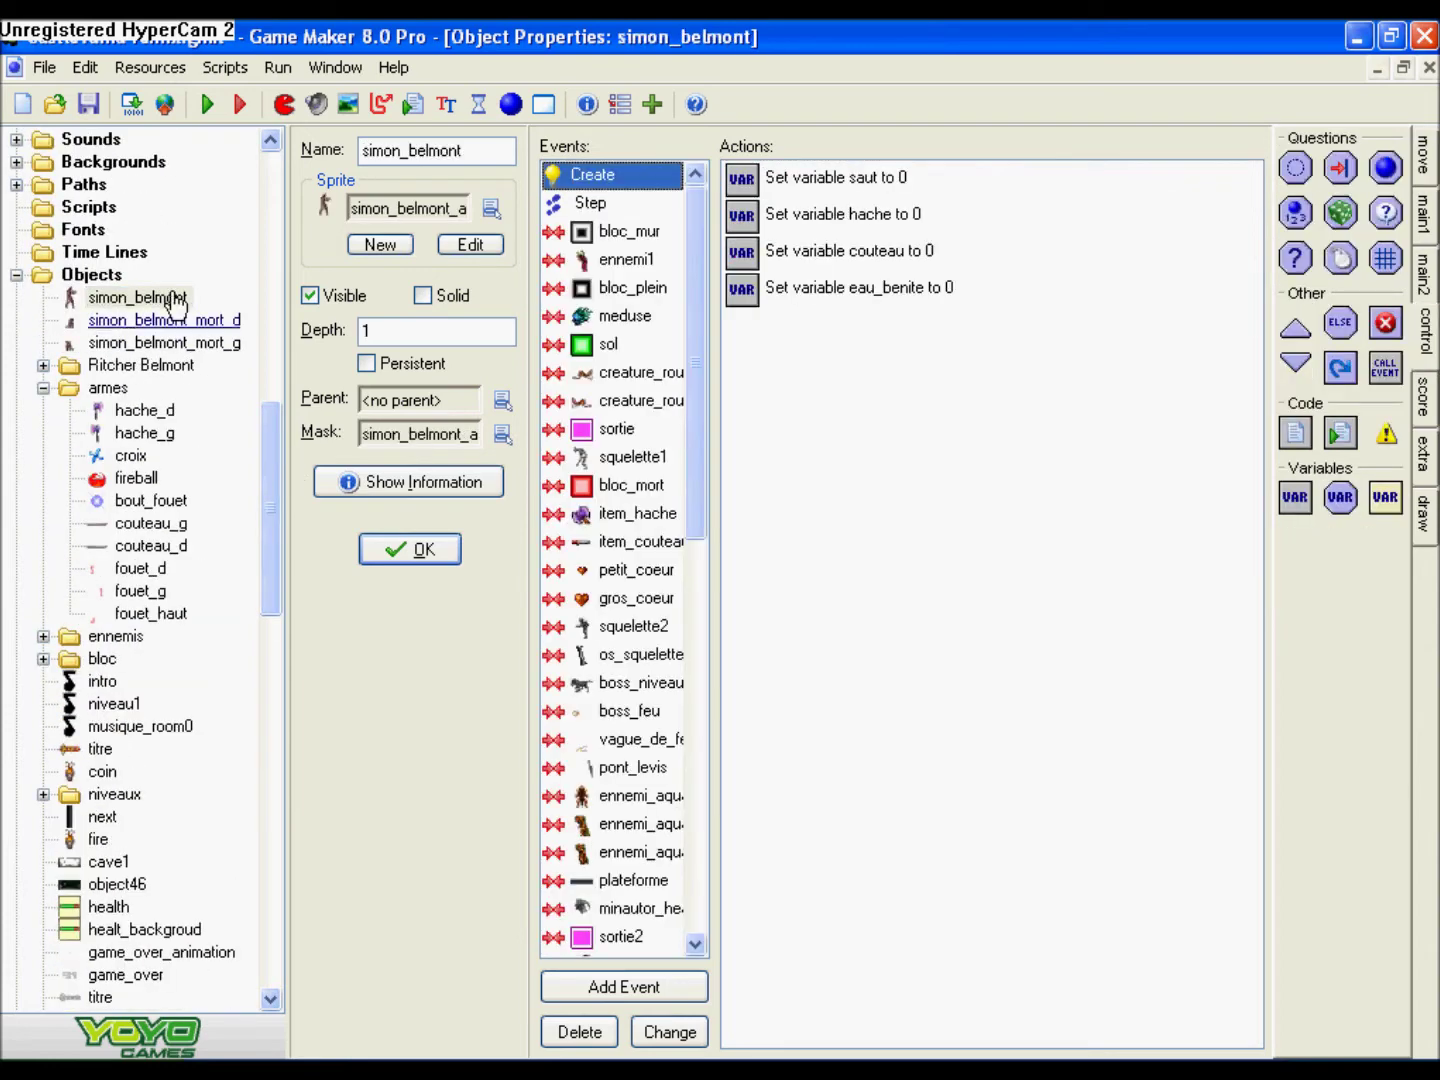
pyautogui.click(626, 518)
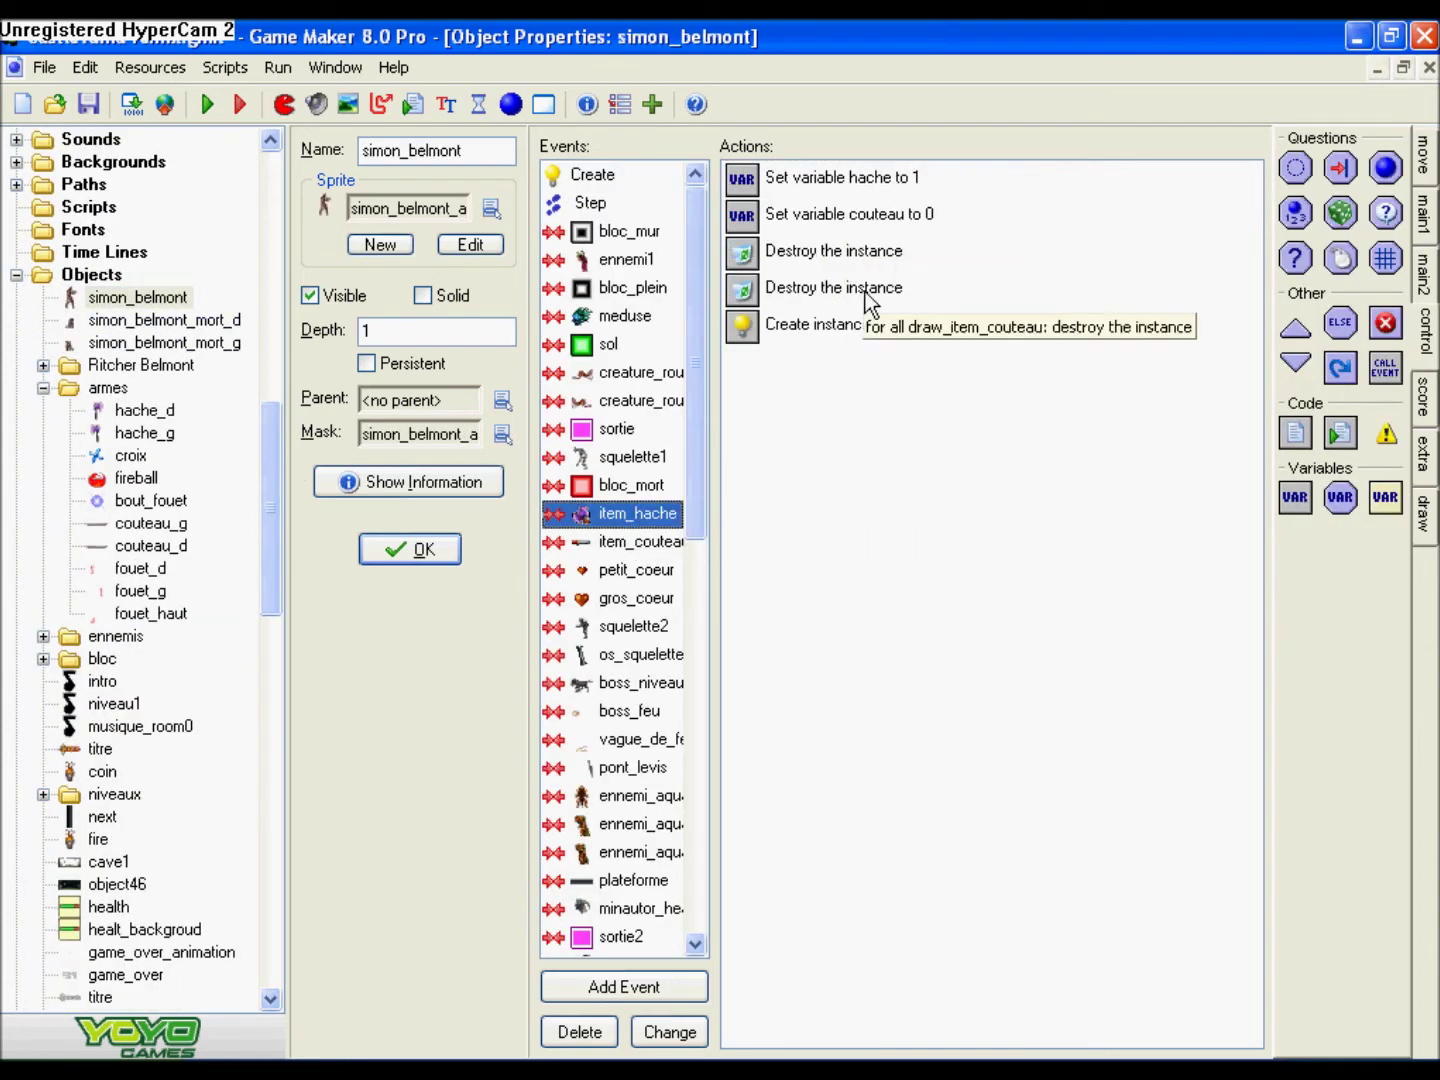
pyautogui.click(1422, 225)
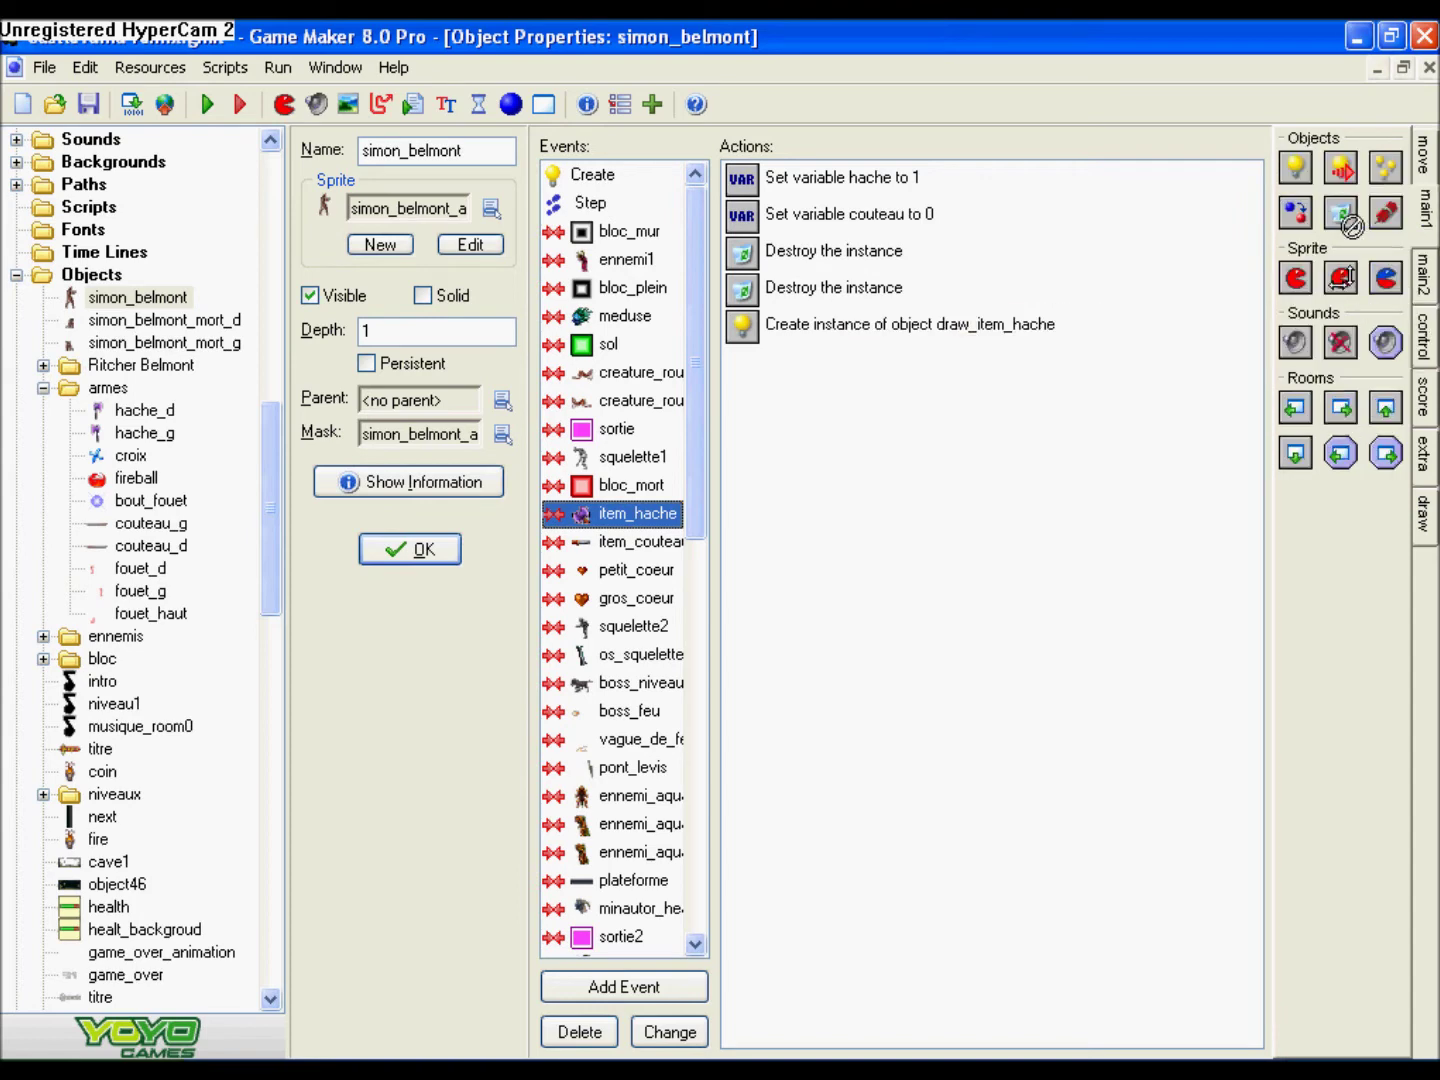
pyautogui.moveTo(757, 328); pyautogui.dragTo(757, 329)
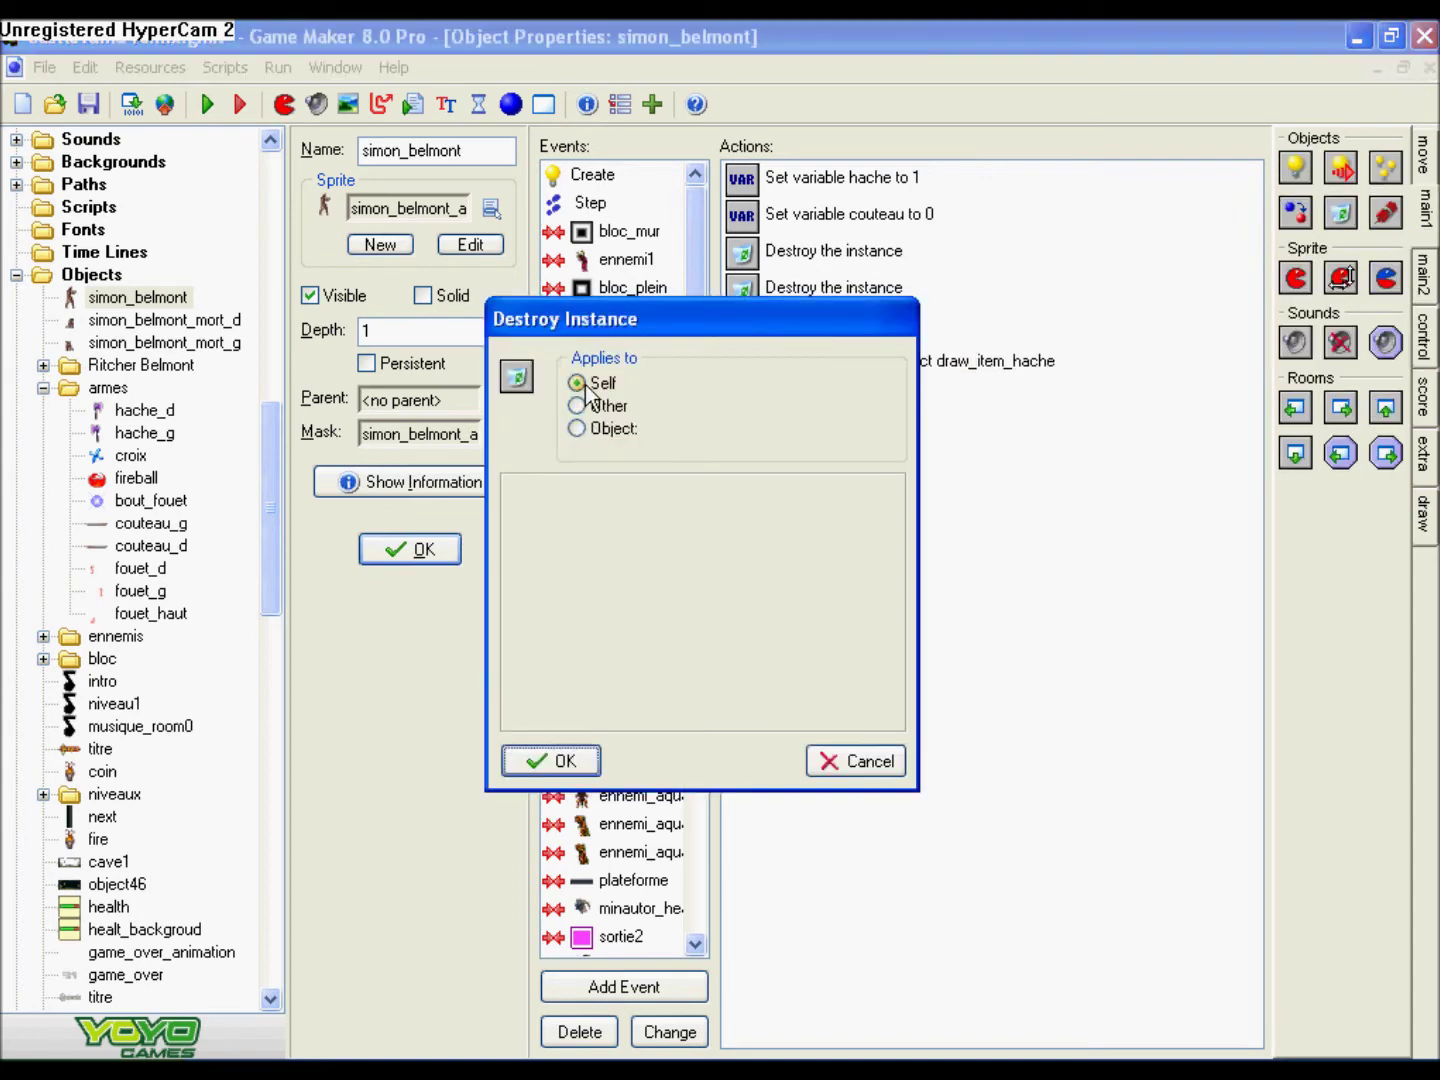
pyautogui.click(589, 428)
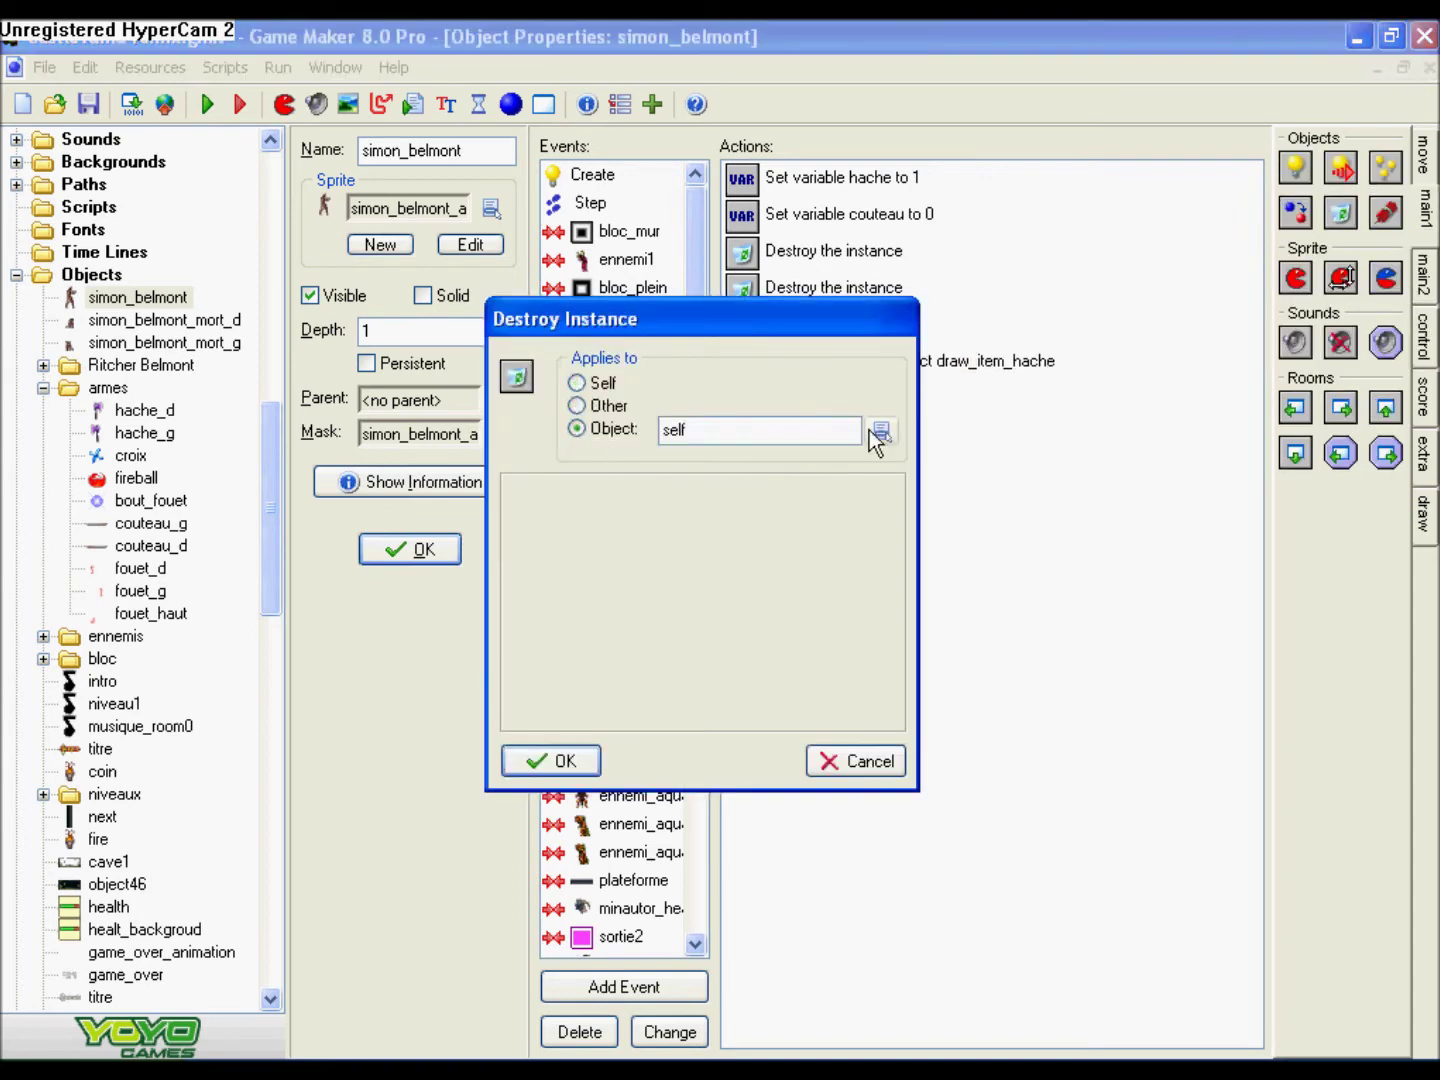
pyautogui.click(880, 432)
pyautogui.moveTo(1005, 1062)
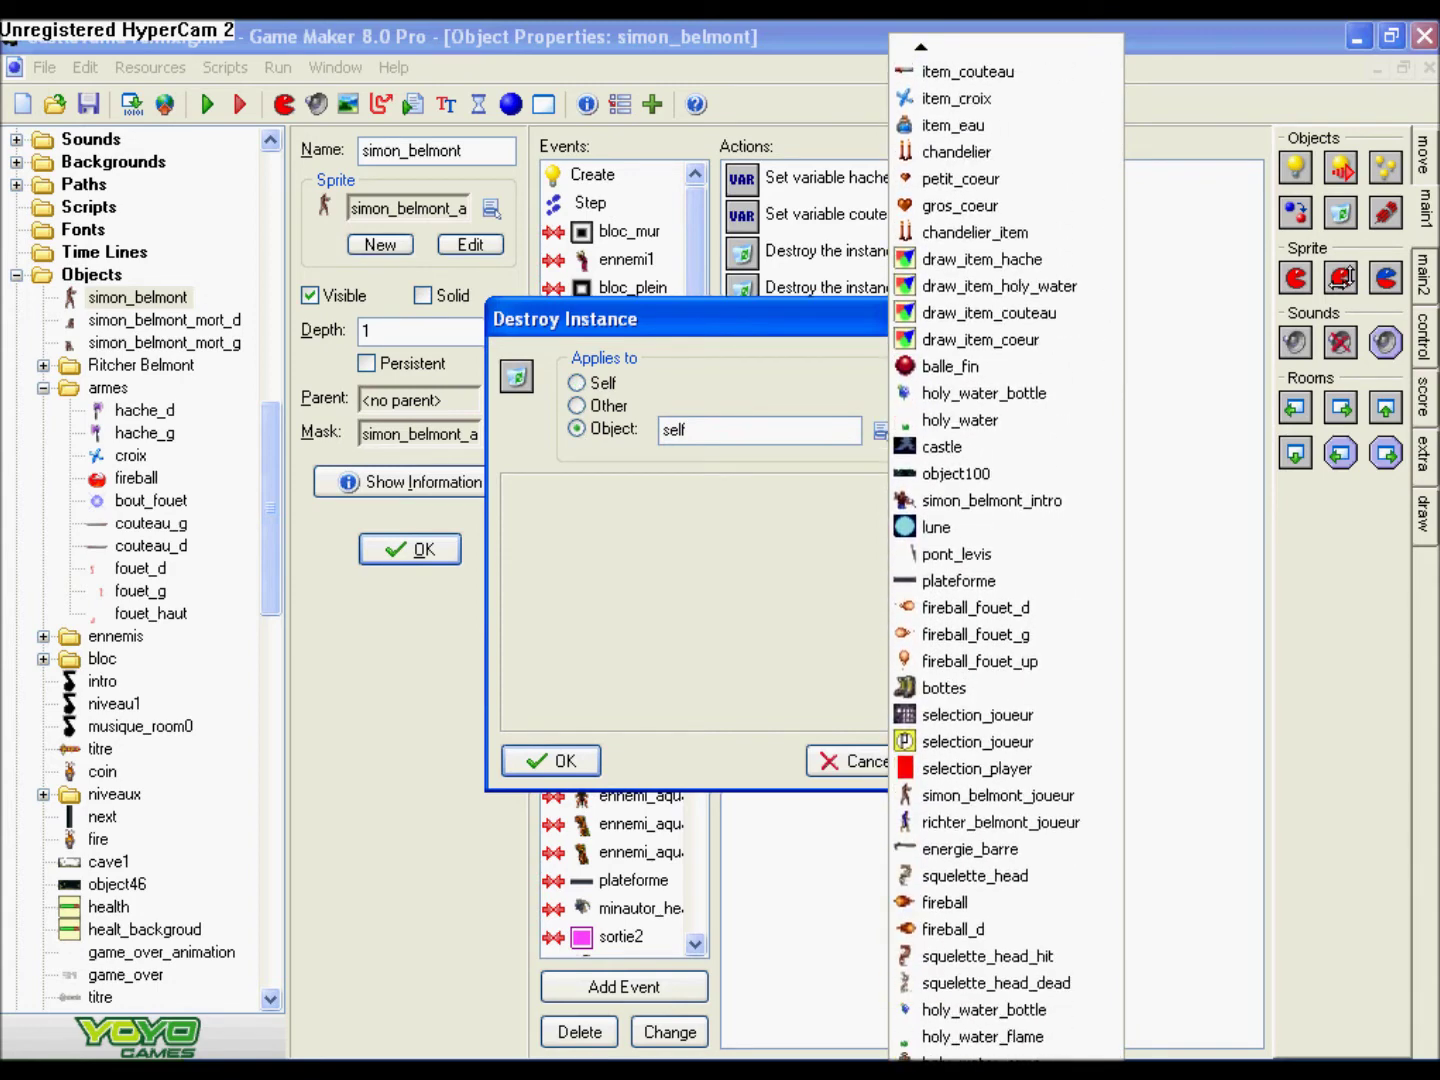
pyautogui.click(960, 1057)
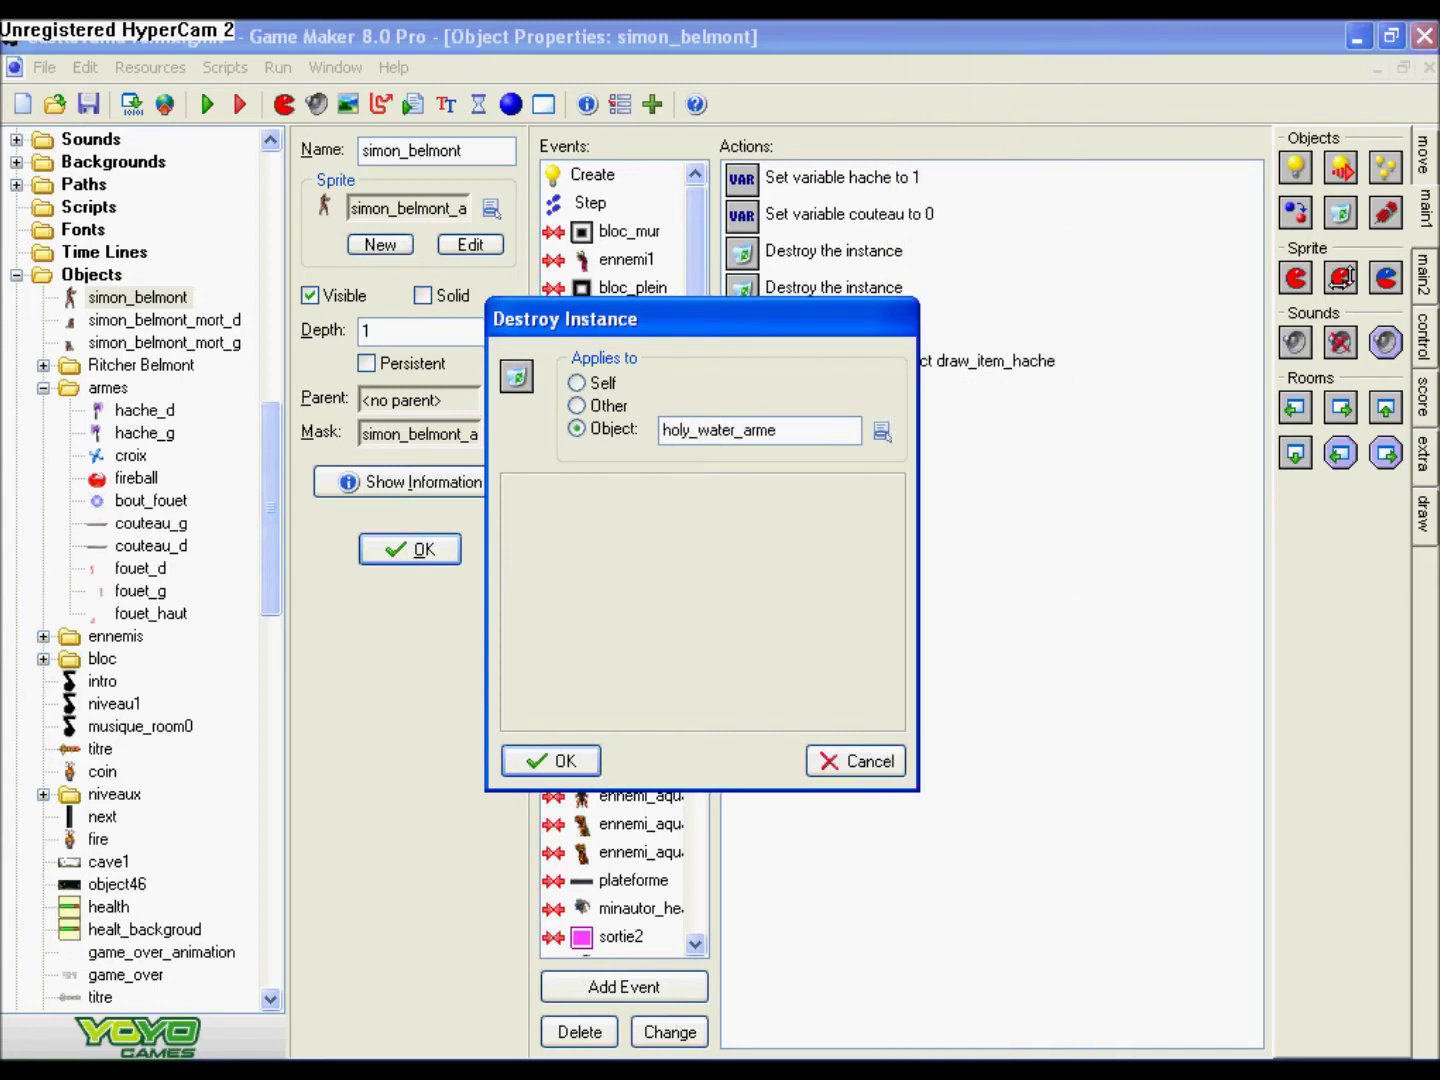
pyautogui.click(585, 763)
# - Add a Set Variable action after the couteau action in the item_hache collision event that sets eau_benite to 0
pyautogui.click(1423, 368)
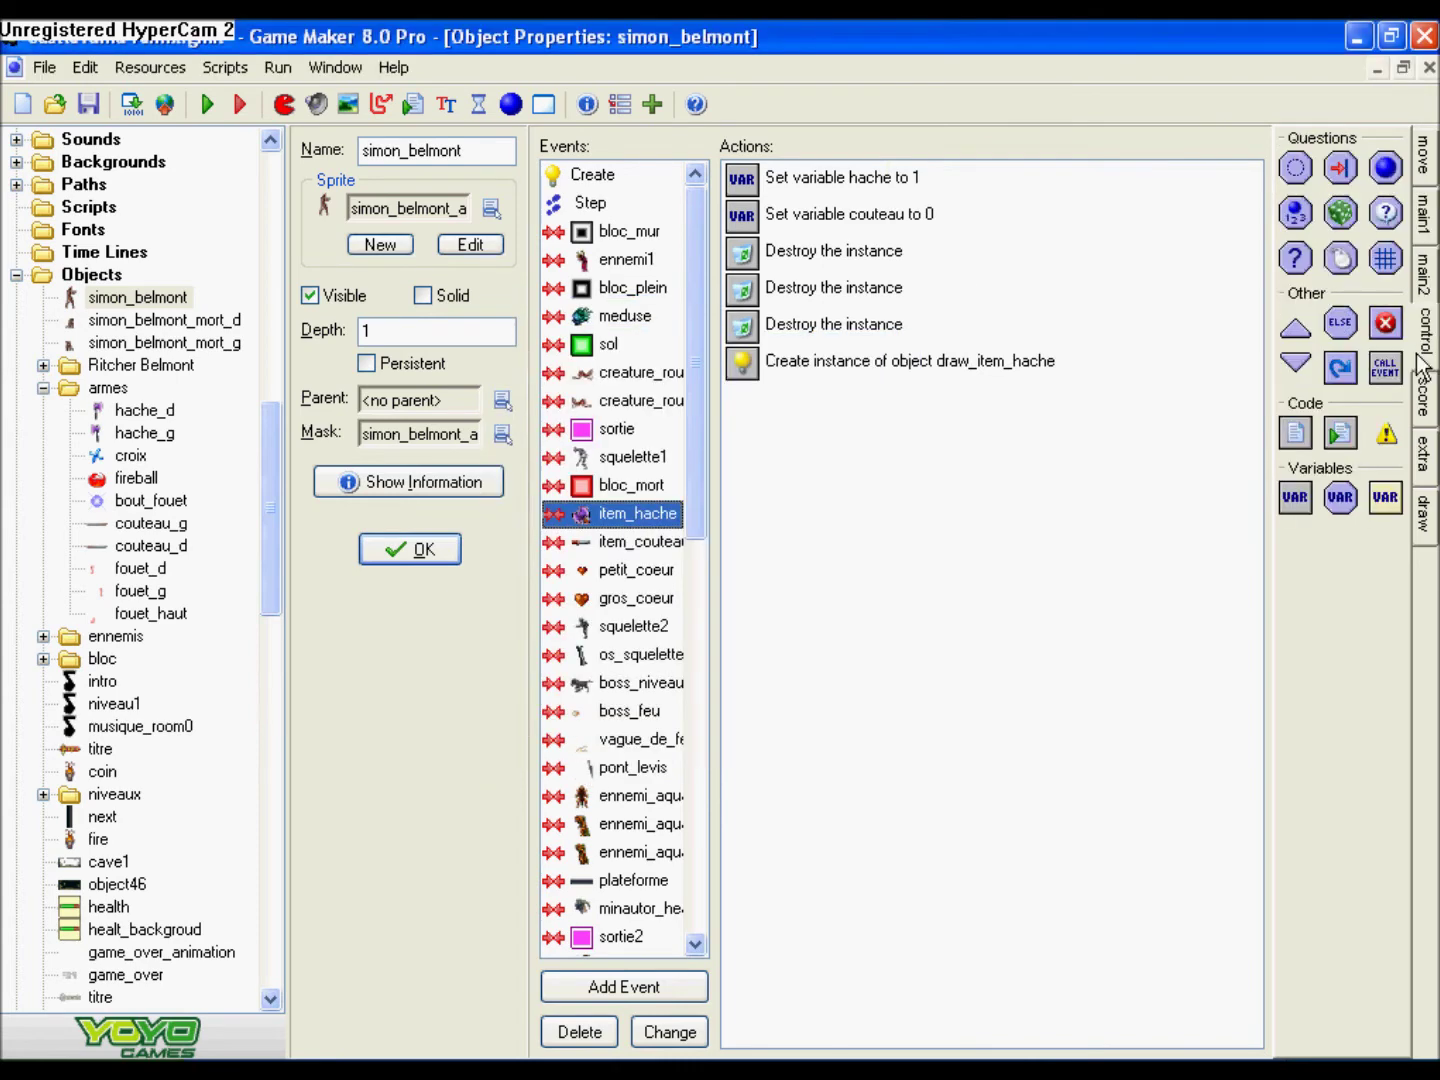
pyautogui.moveTo(1295, 499); pyautogui.dragTo(765, 252)
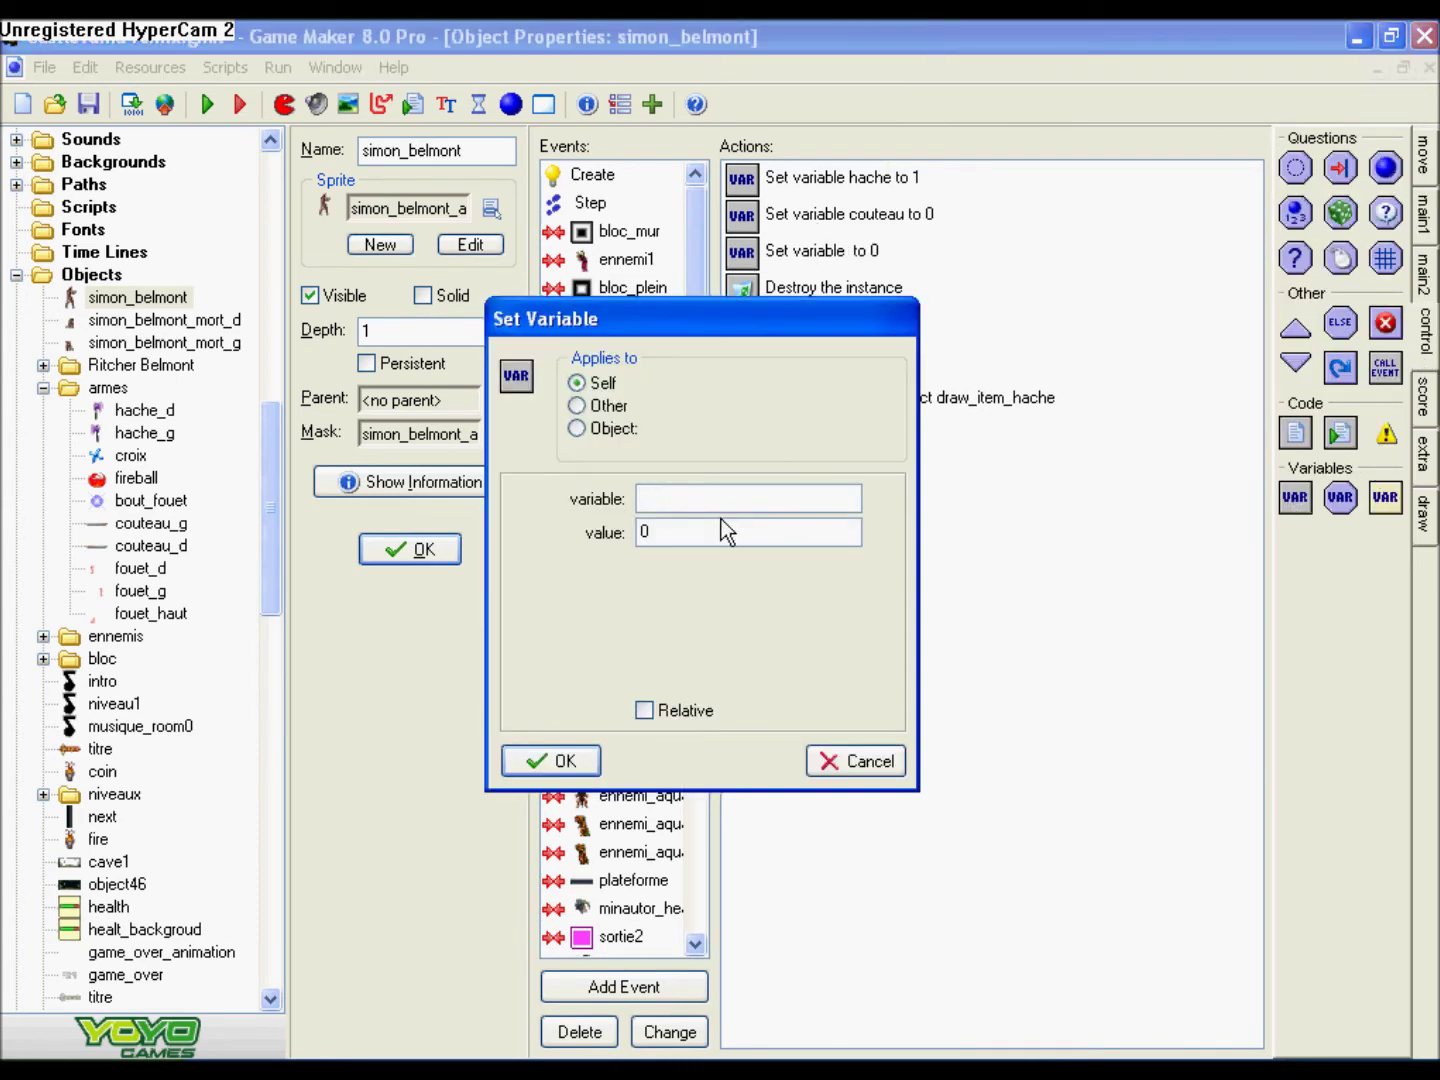
pyautogui.write('eau_benite')
pyautogui.click(544, 761)
pyautogui.doubleClick(862, 214)
pyautogui.click(547, 761)
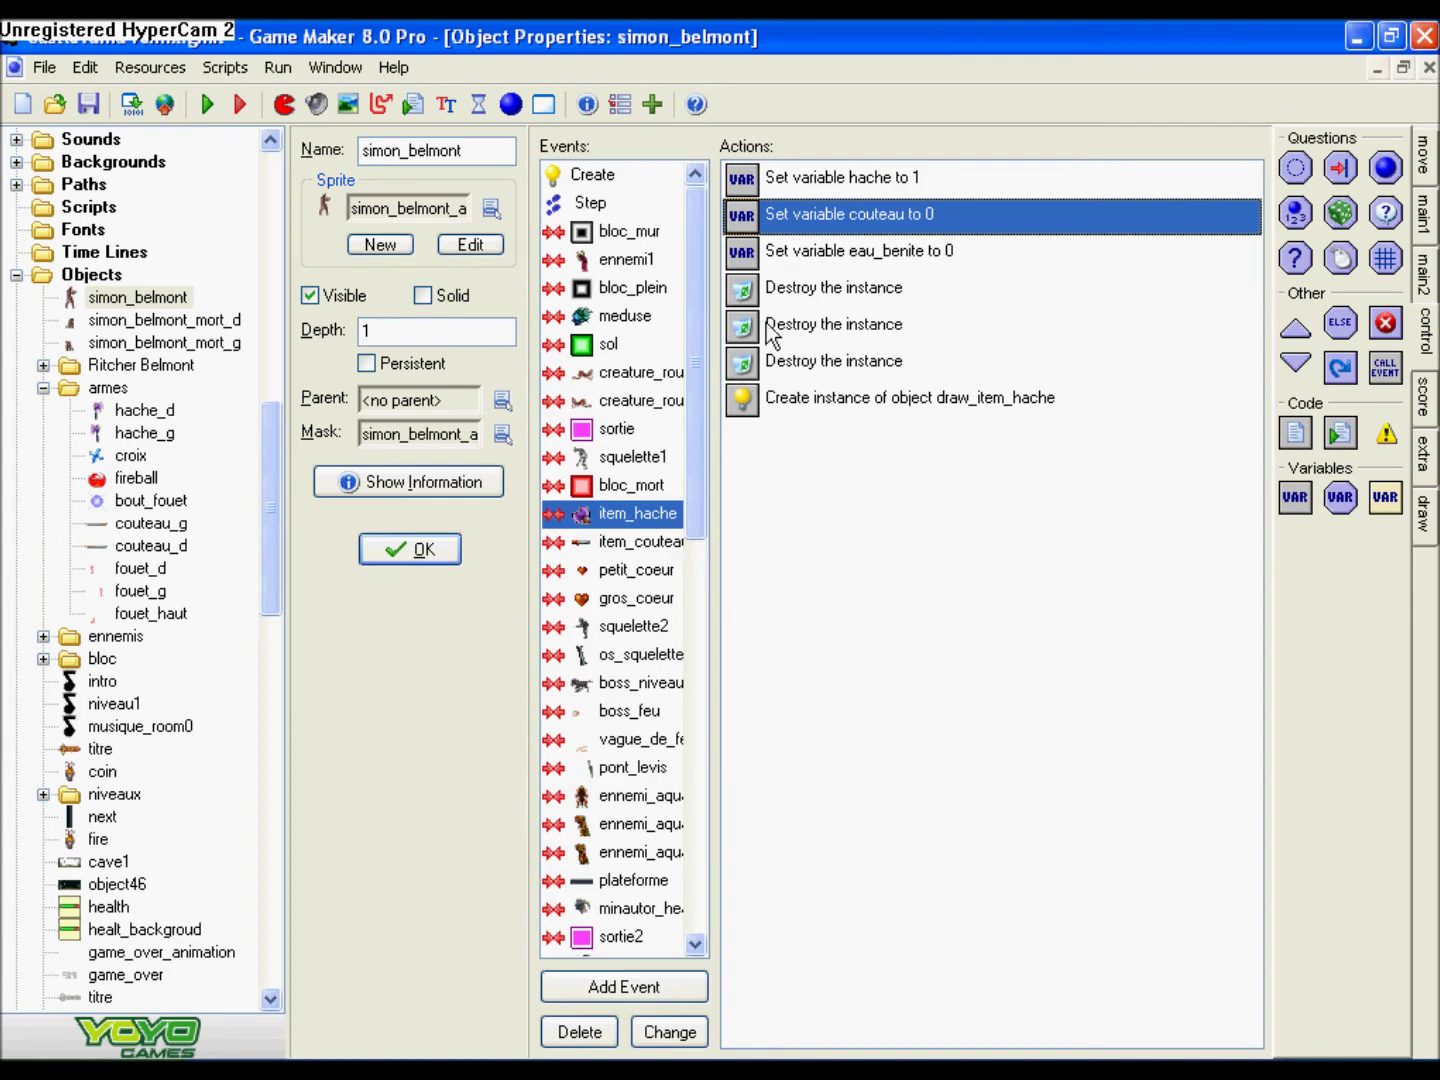
# - Add a Set Variable action after the hache action in simon_belmont's item_couteau collision event that sets eau_benite to 0
pyautogui.click(653, 544)
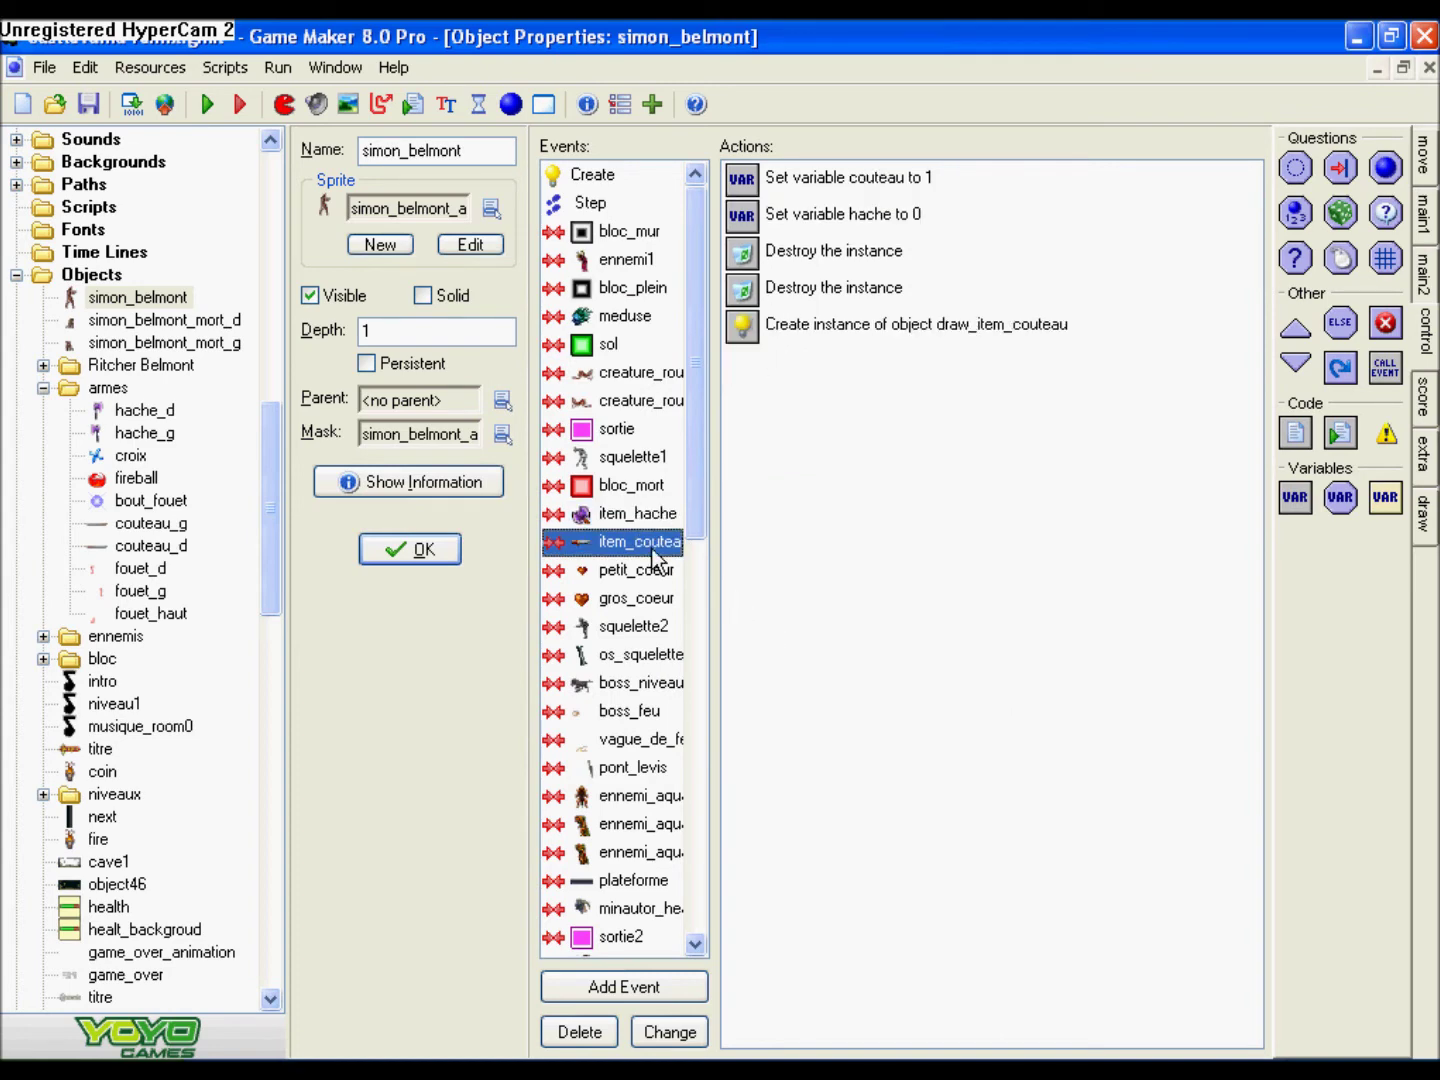
pyautogui.moveTo(1294, 497); pyautogui.dragTo(746, 256)
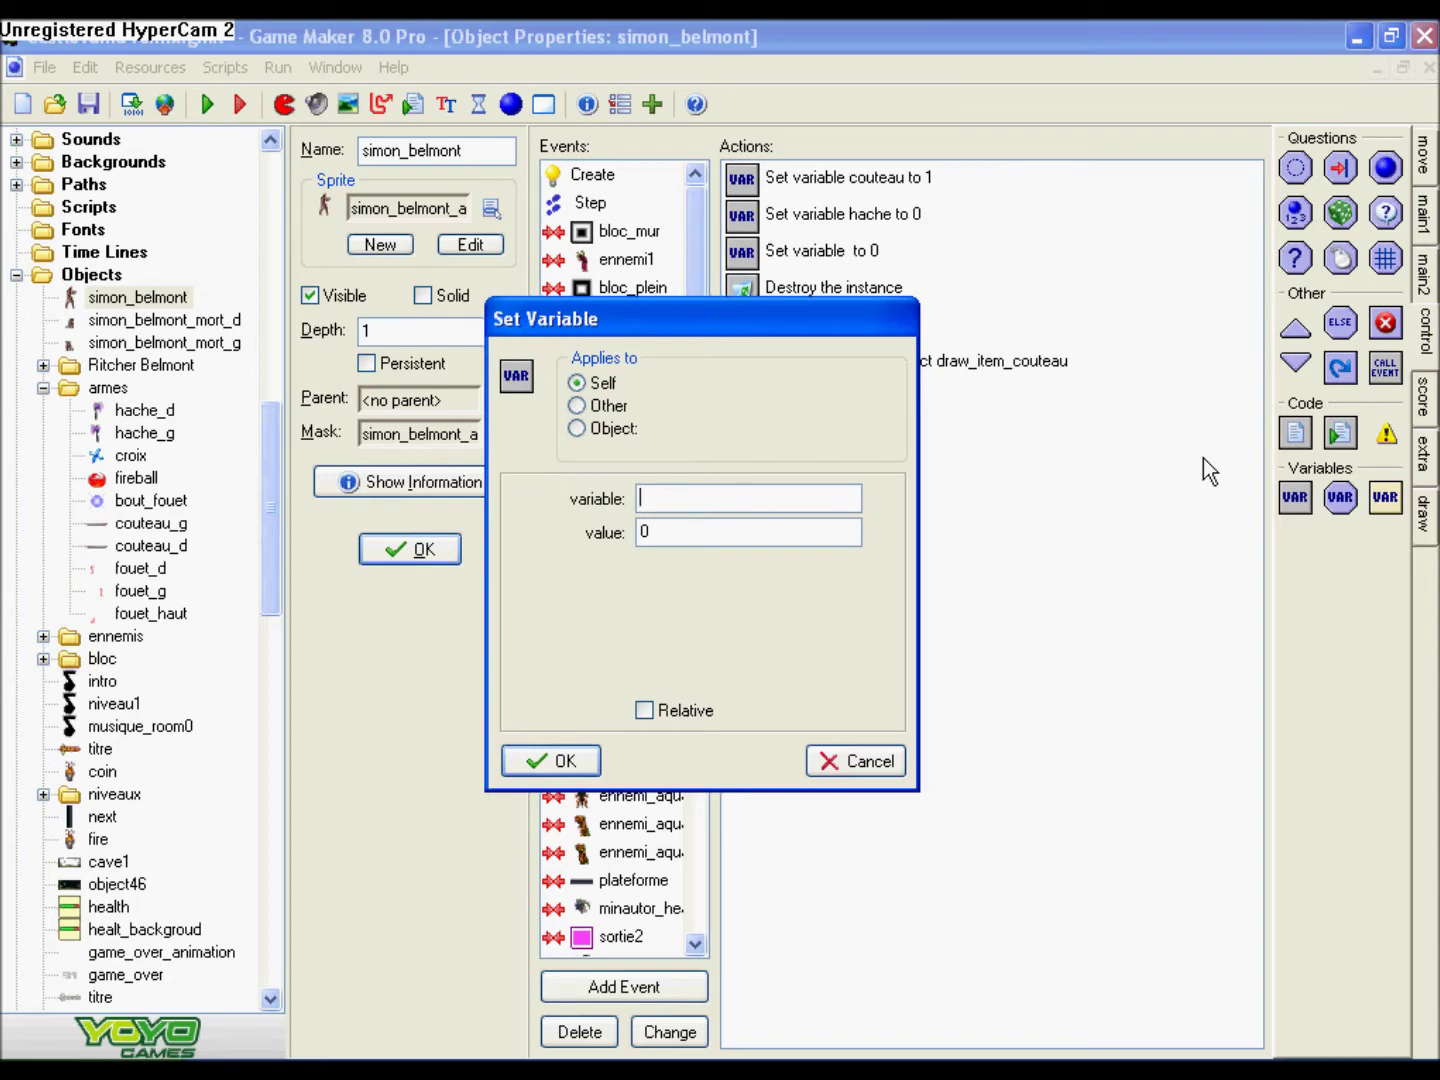
pyautogui.write('eau_benite')
pyautogui.click(565, 761)
# - Add a Destroy Instance action for holy_water_arme to simon_belmont's item_couteau collision event, ahead of the creation of draw_item_couteau
pyautogui.click(1426, 222)
pyautogui.moveTo(1337, 225); pyautogui.dragTo(750, 296)
pyautogui.click(576, 427)
pyautogui.click(876, 428)
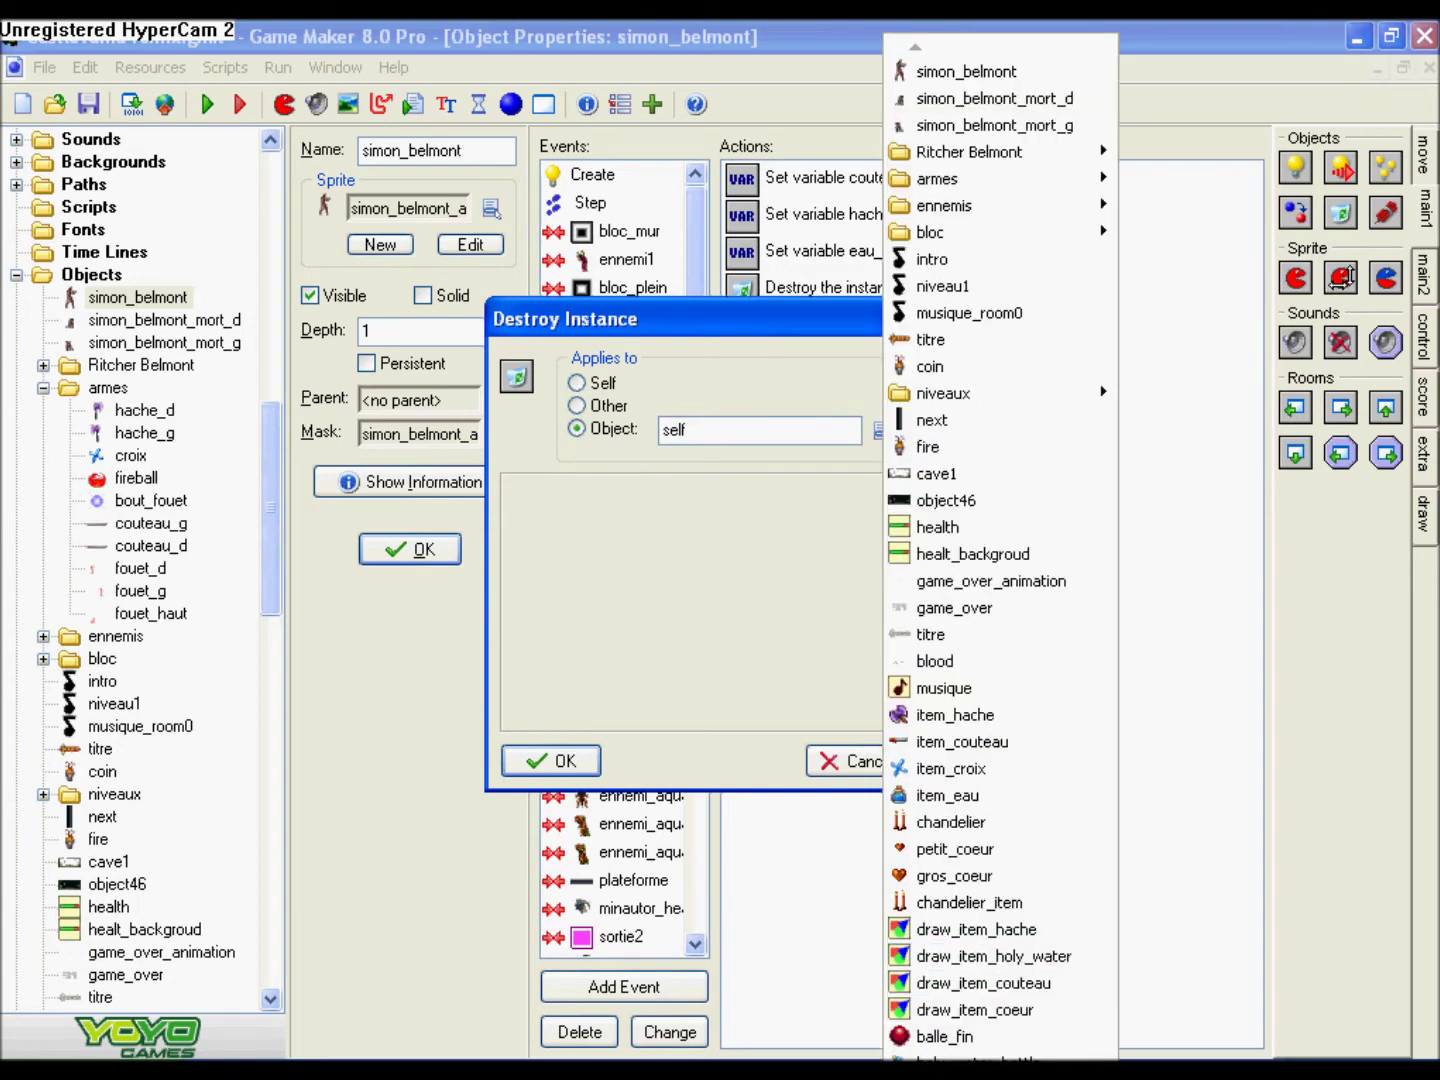
pyautogui.scroll(-7, 1000, 550)
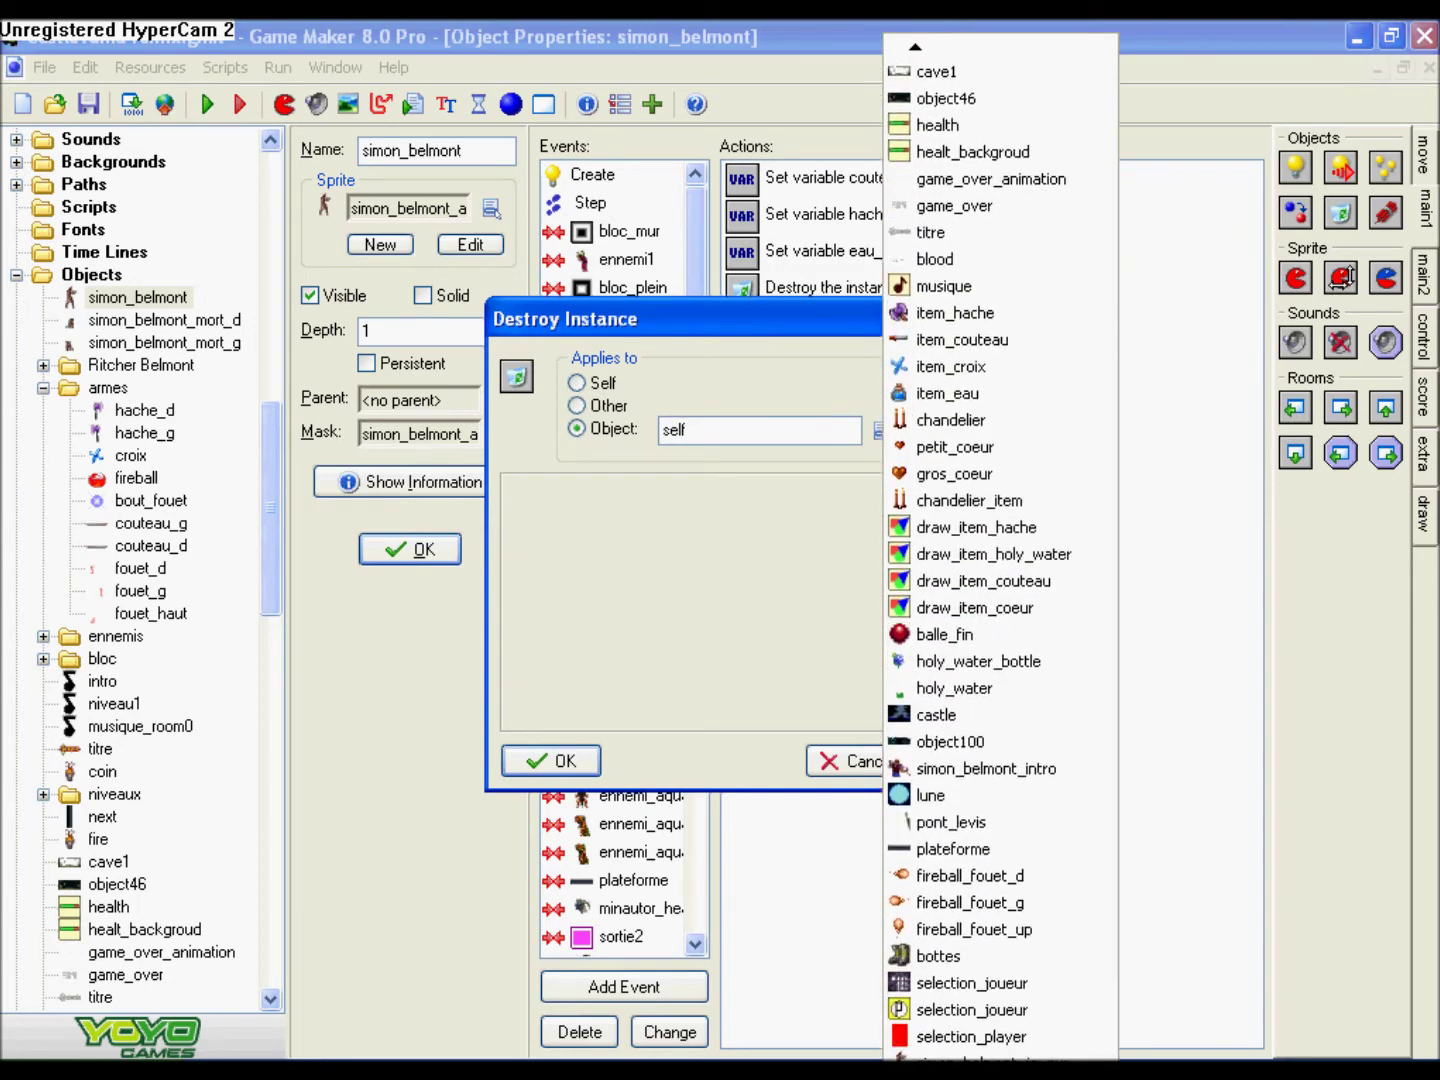
pyautogui.scroll(-2, 1000, 800)
pyautogui.click(990, 1054)
pyautogui.click(551, 760)
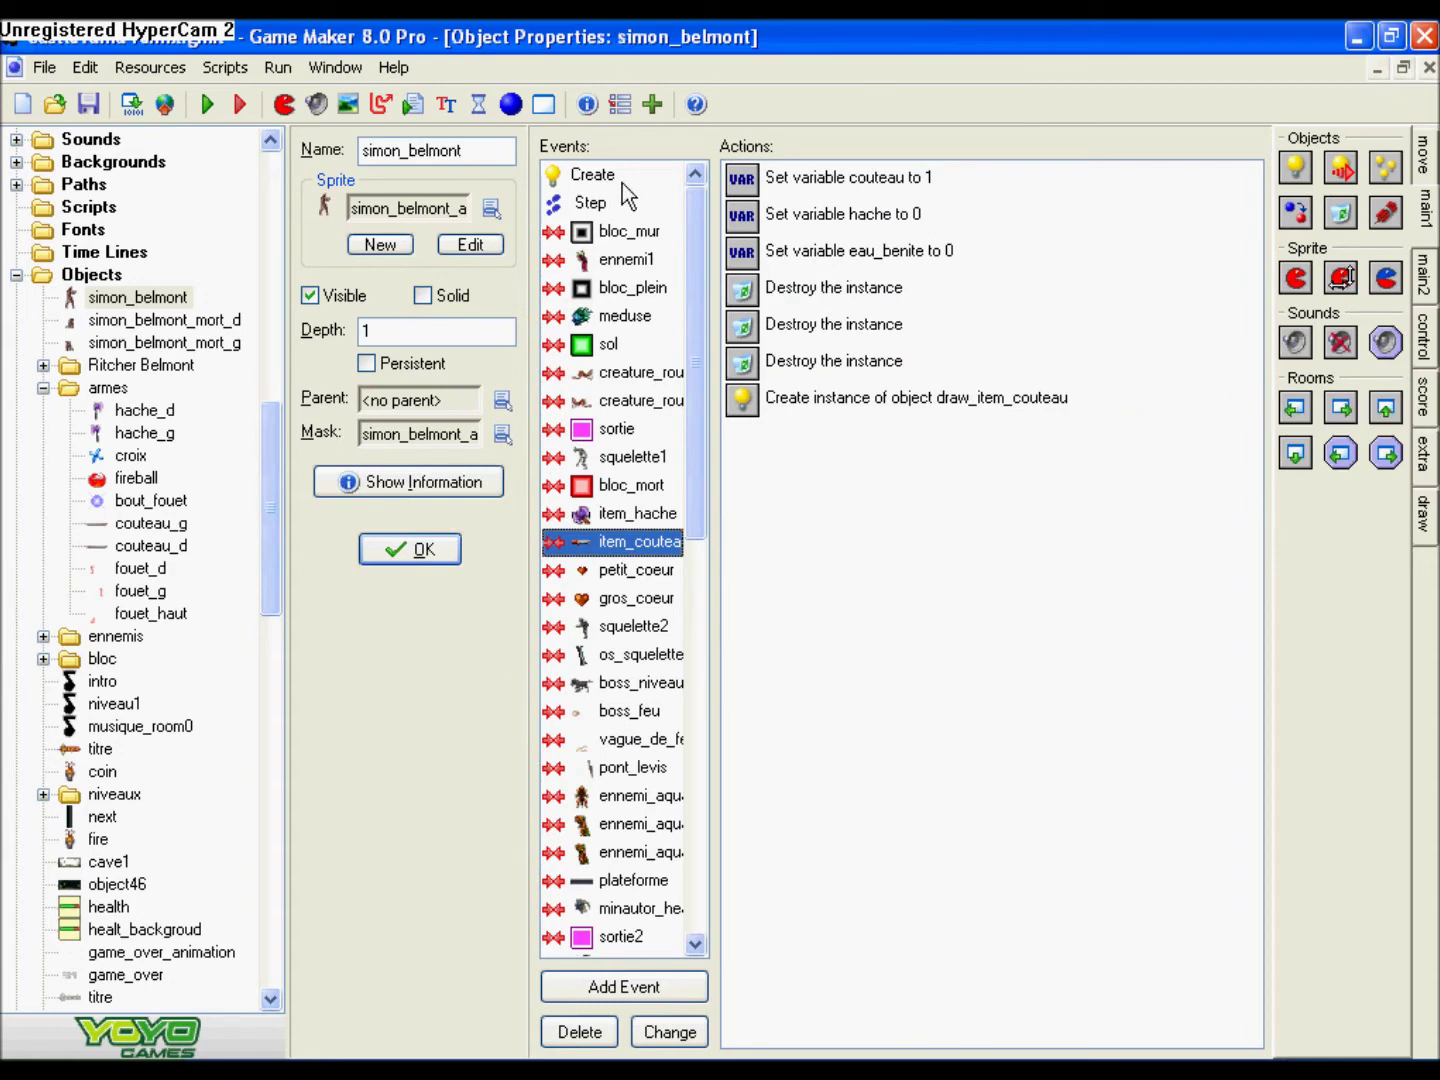
# - Review which objects the Destroy Instance actions in the item_couteau collision event target, and look over the holy water collision event's actions
pyautogui.doubleClick(808, 368)
pyautogui.click(531, 769)
pyautogui.doubleClick(815, 329)
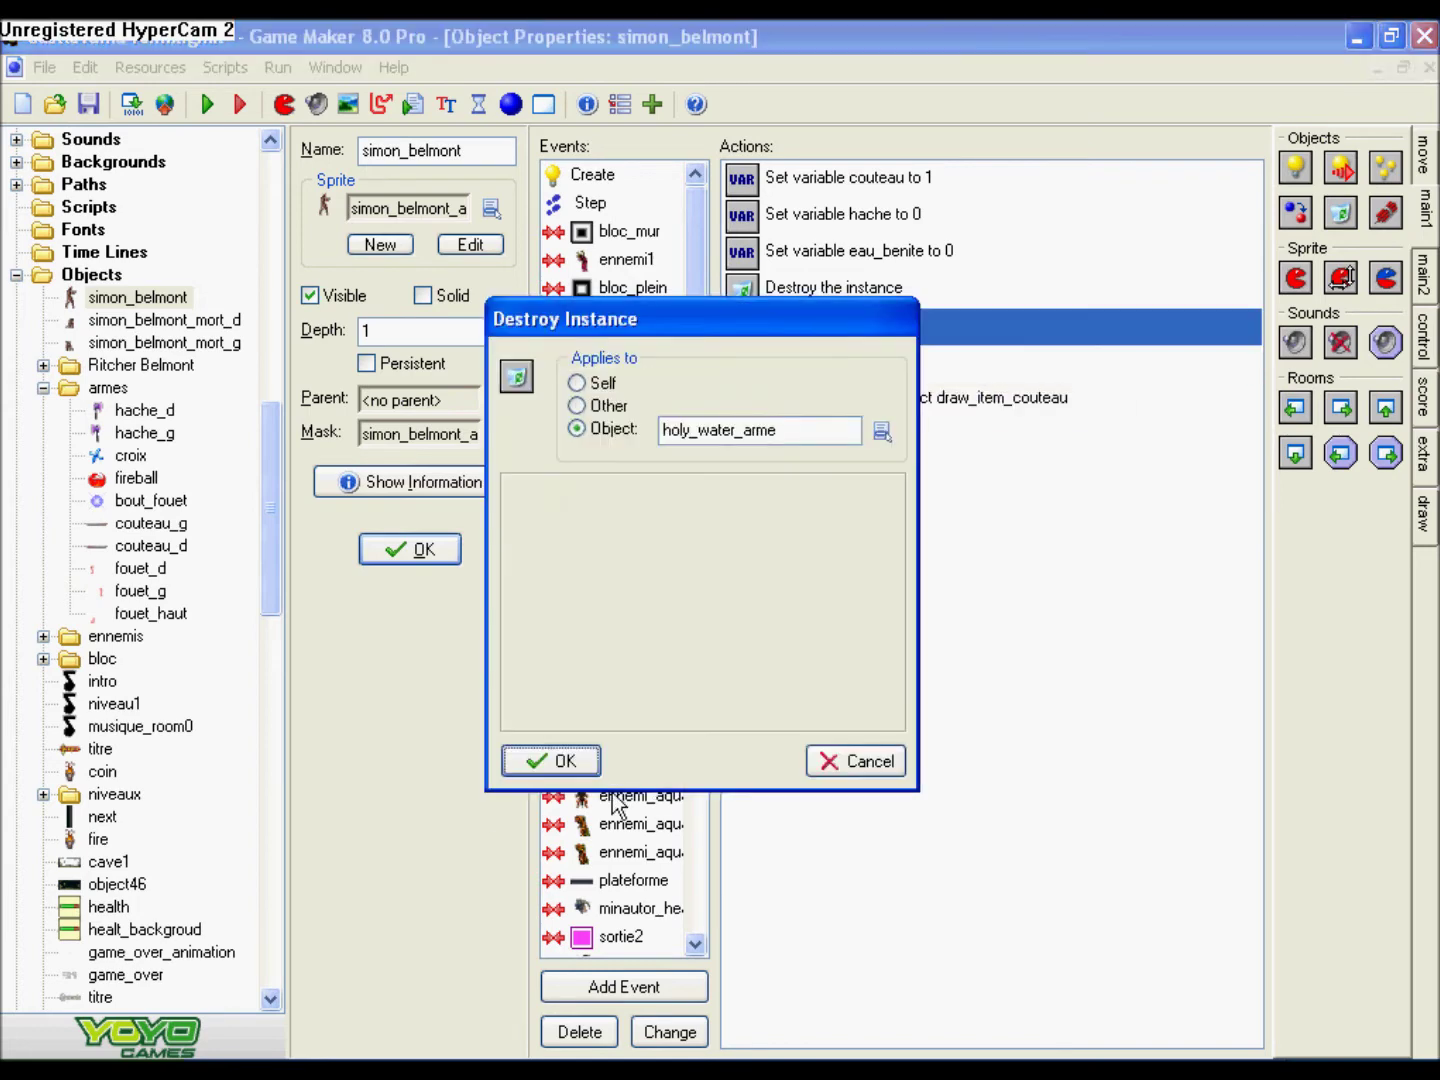
pyautogui.click(553, 760)
pyautogui.doubleClick(861, 291)
pyautogui.click(558, 761)
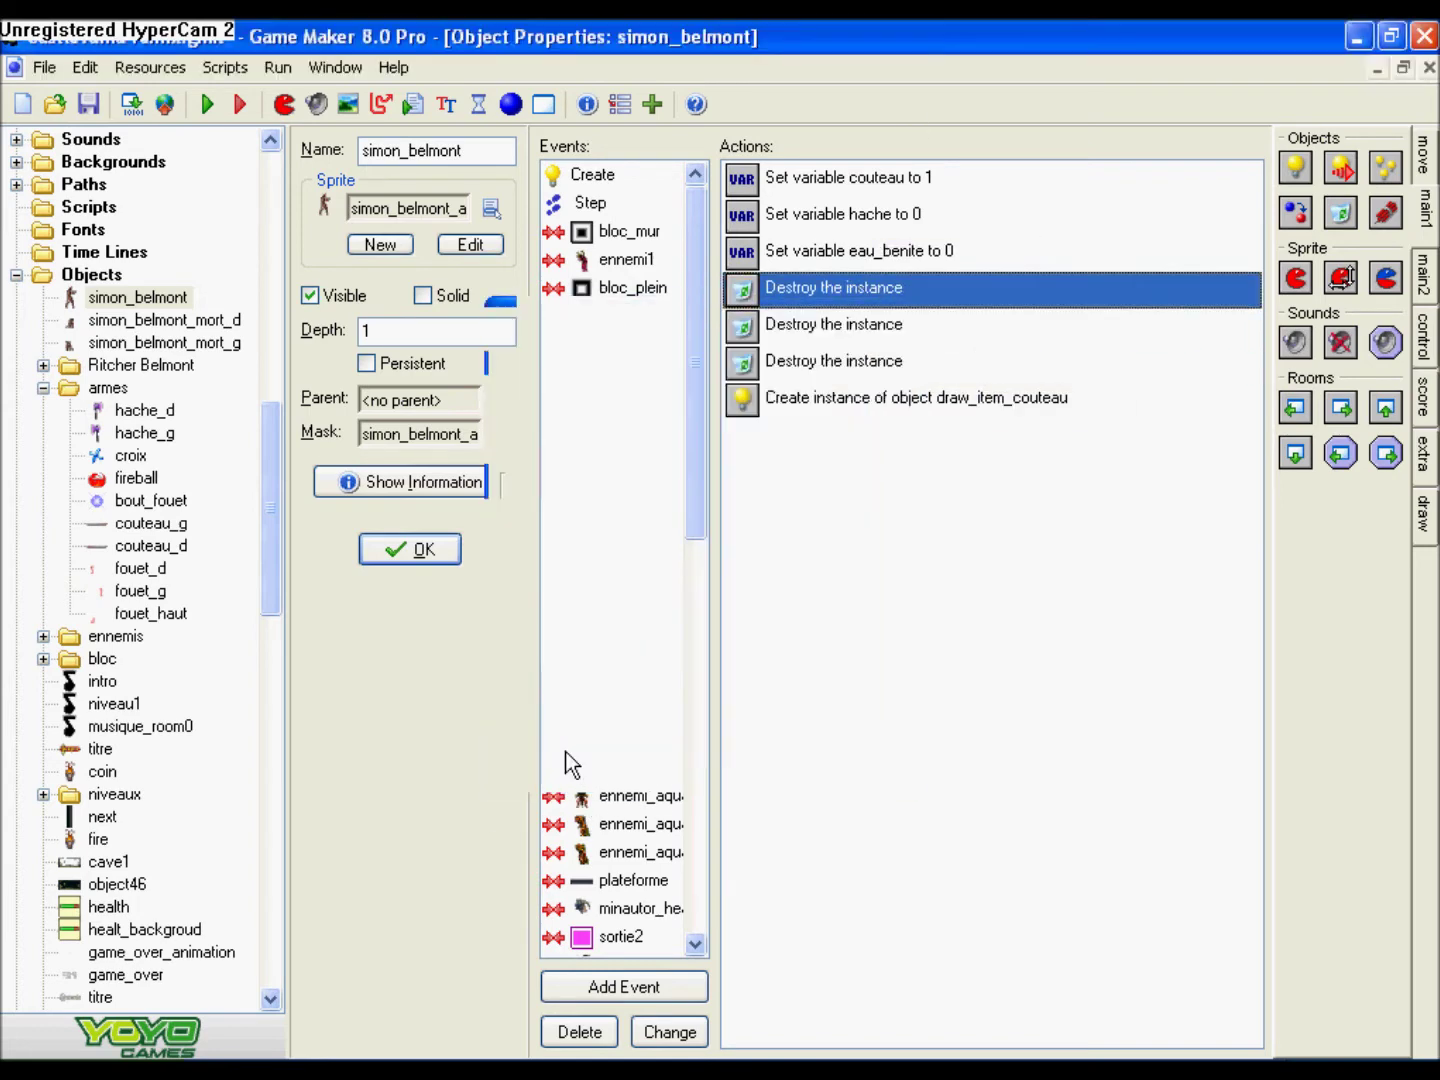
pyautogui.click(640, 515)
pyautogui.click(642, 543)
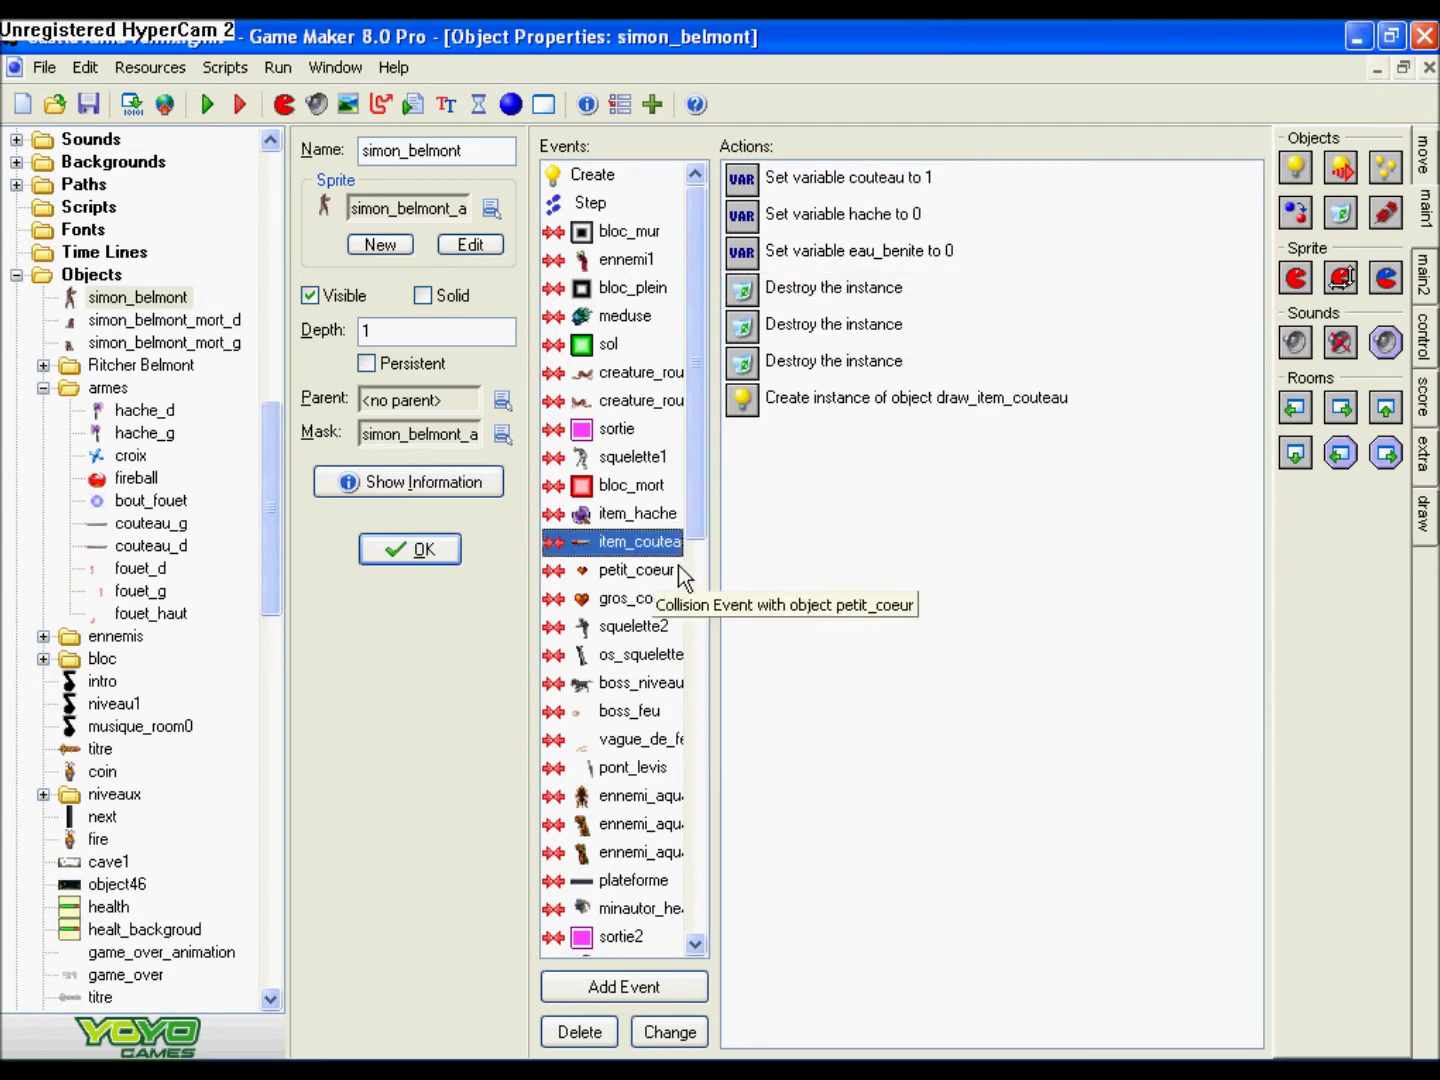
pyautogui.moveTo(705, 513); pyautogui.dragTo(698, 658)
pyautogui.click(637, 853)
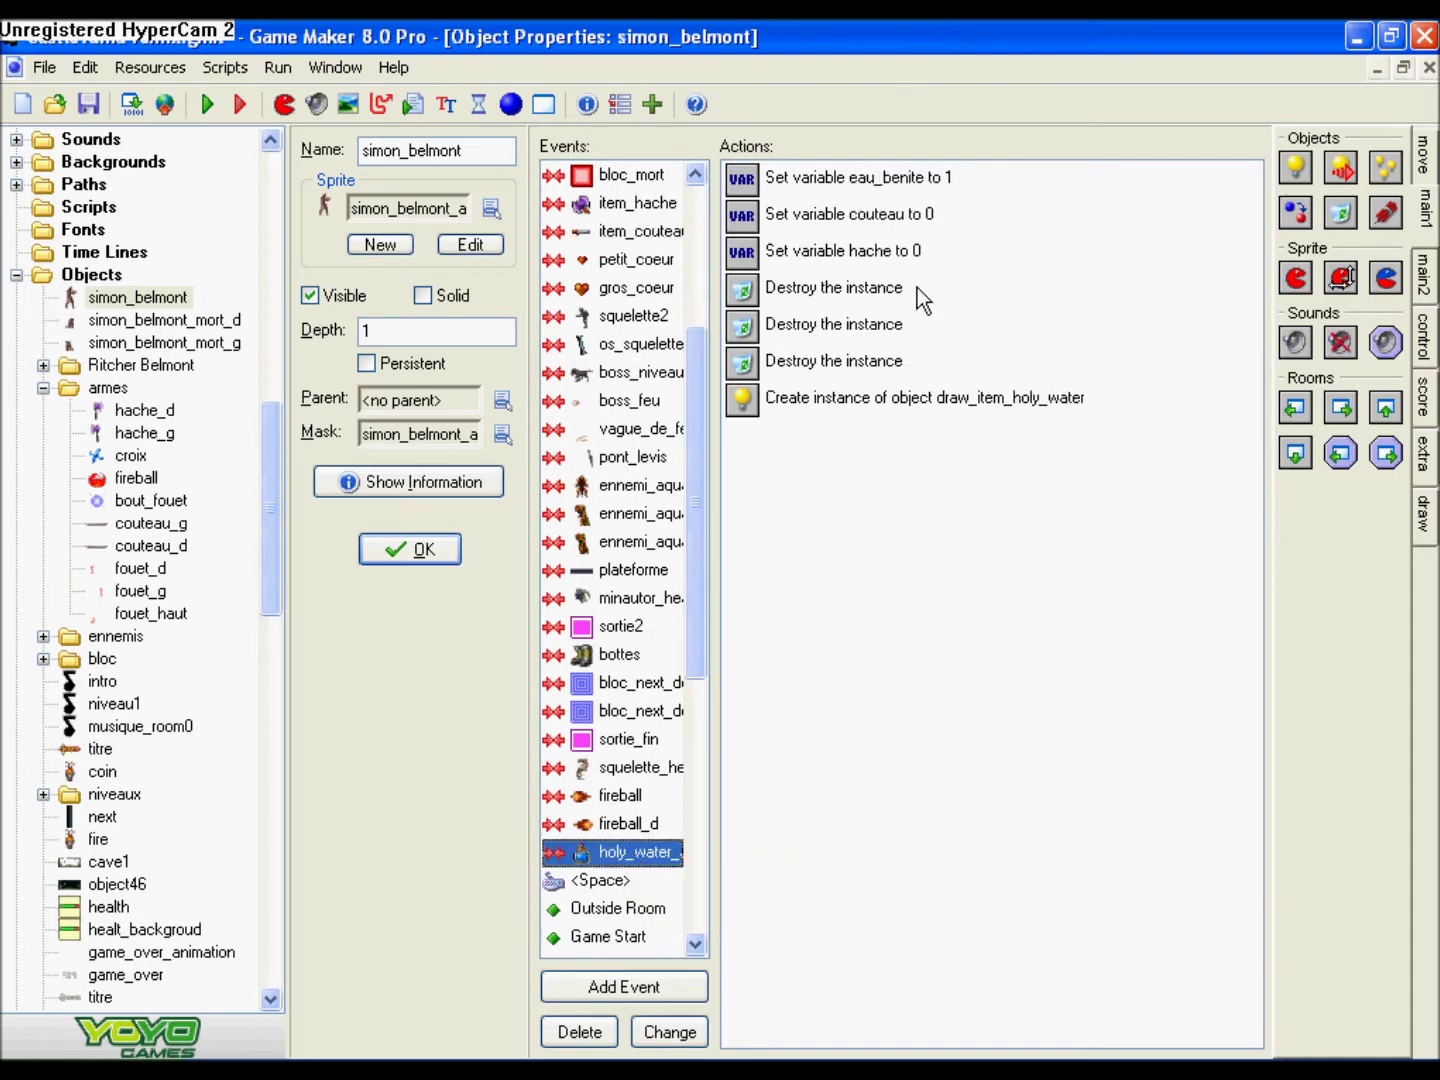
# - Test-run the game, start the level and break the first candles to pick up the knife
pyautogui.click(217, 107)
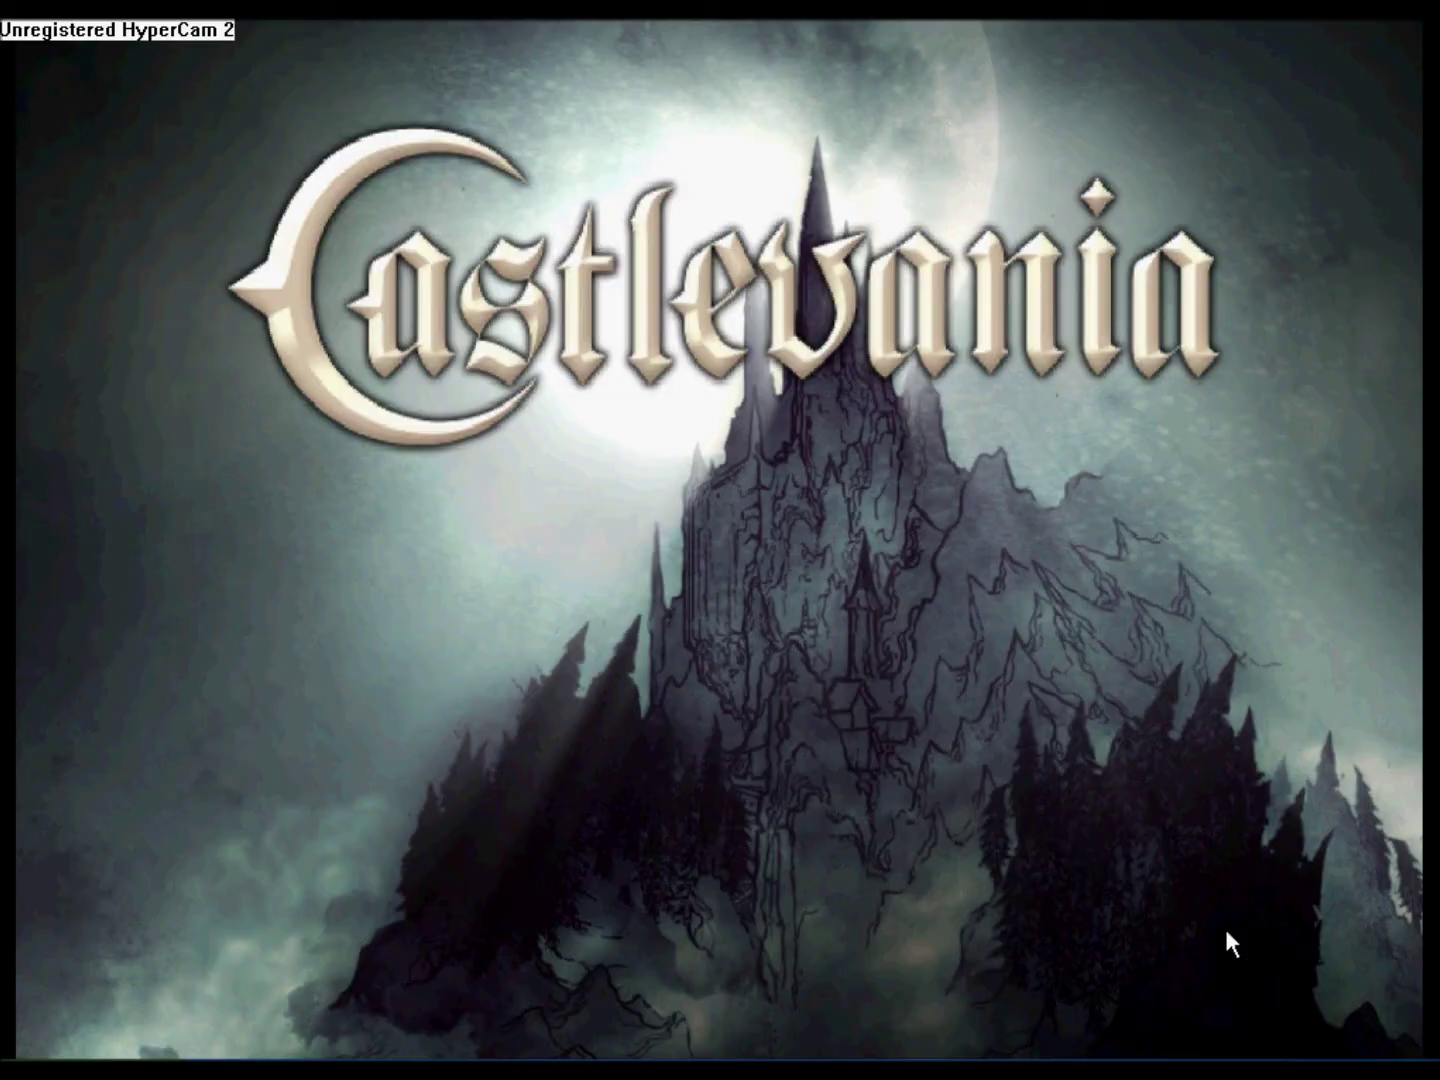
pyautogui.press('Return')
pyautogui.press('Return')
pyautogui.press('Return')
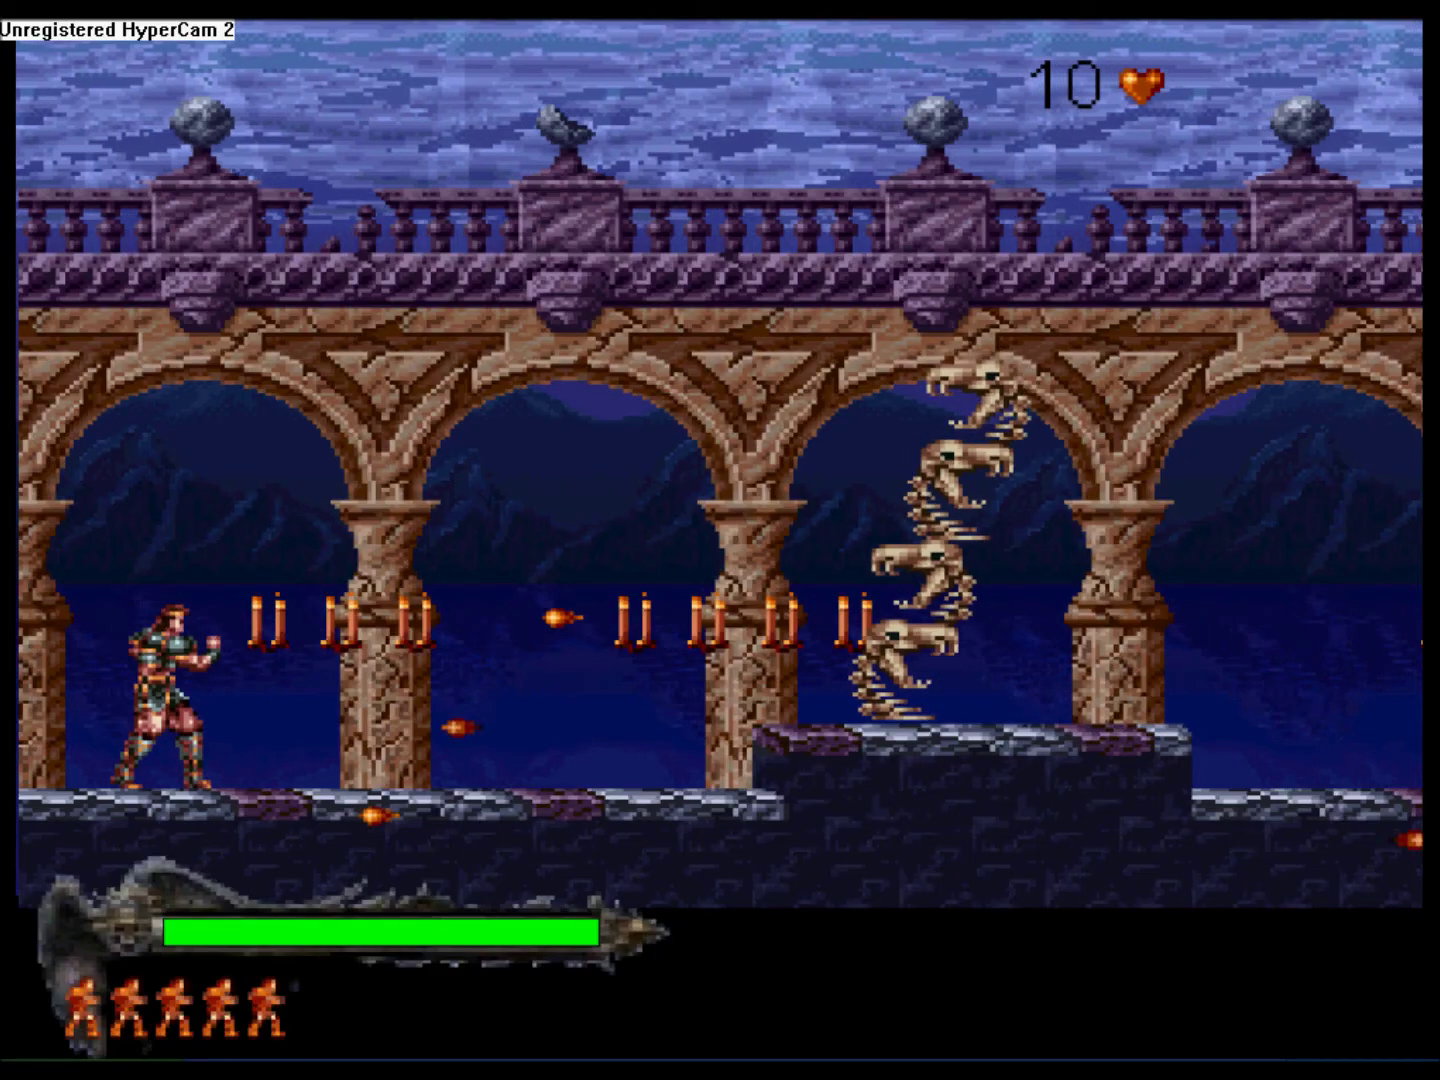
pyautogui.press('ctrl')
pyautogui.press('Right')
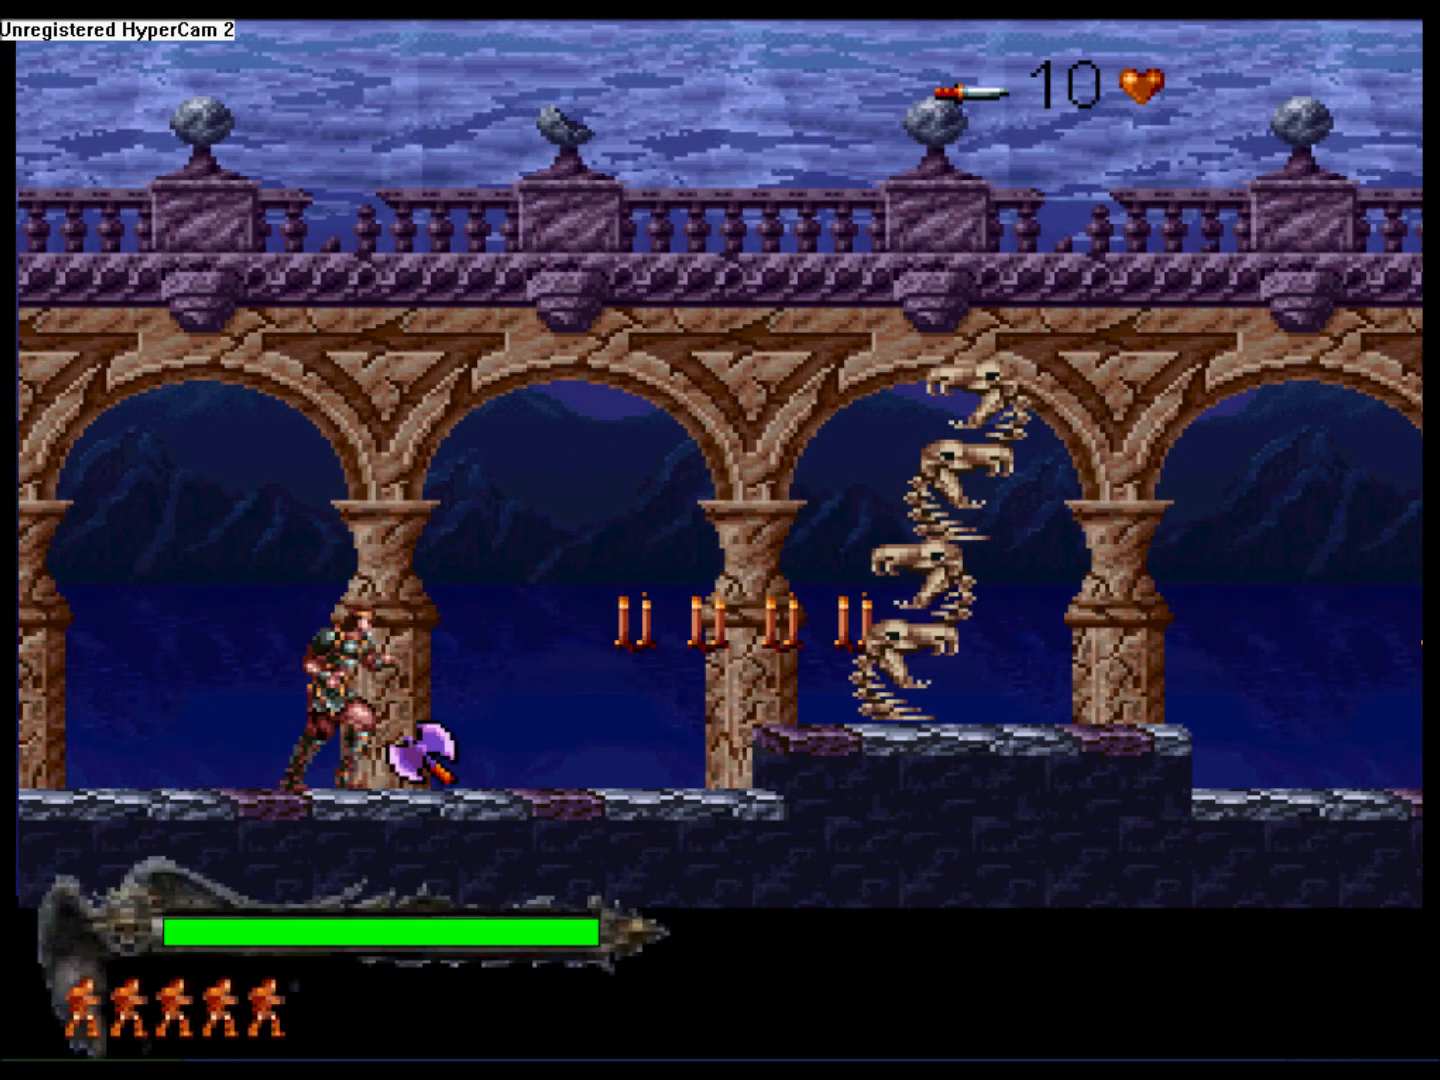
# - Collect the axe in the test run and throw it twice towards the skull column
pyautogui.press('Left')
pyautogui.press('Right')
pyautogui.hotkey('ctrl', 'Up')
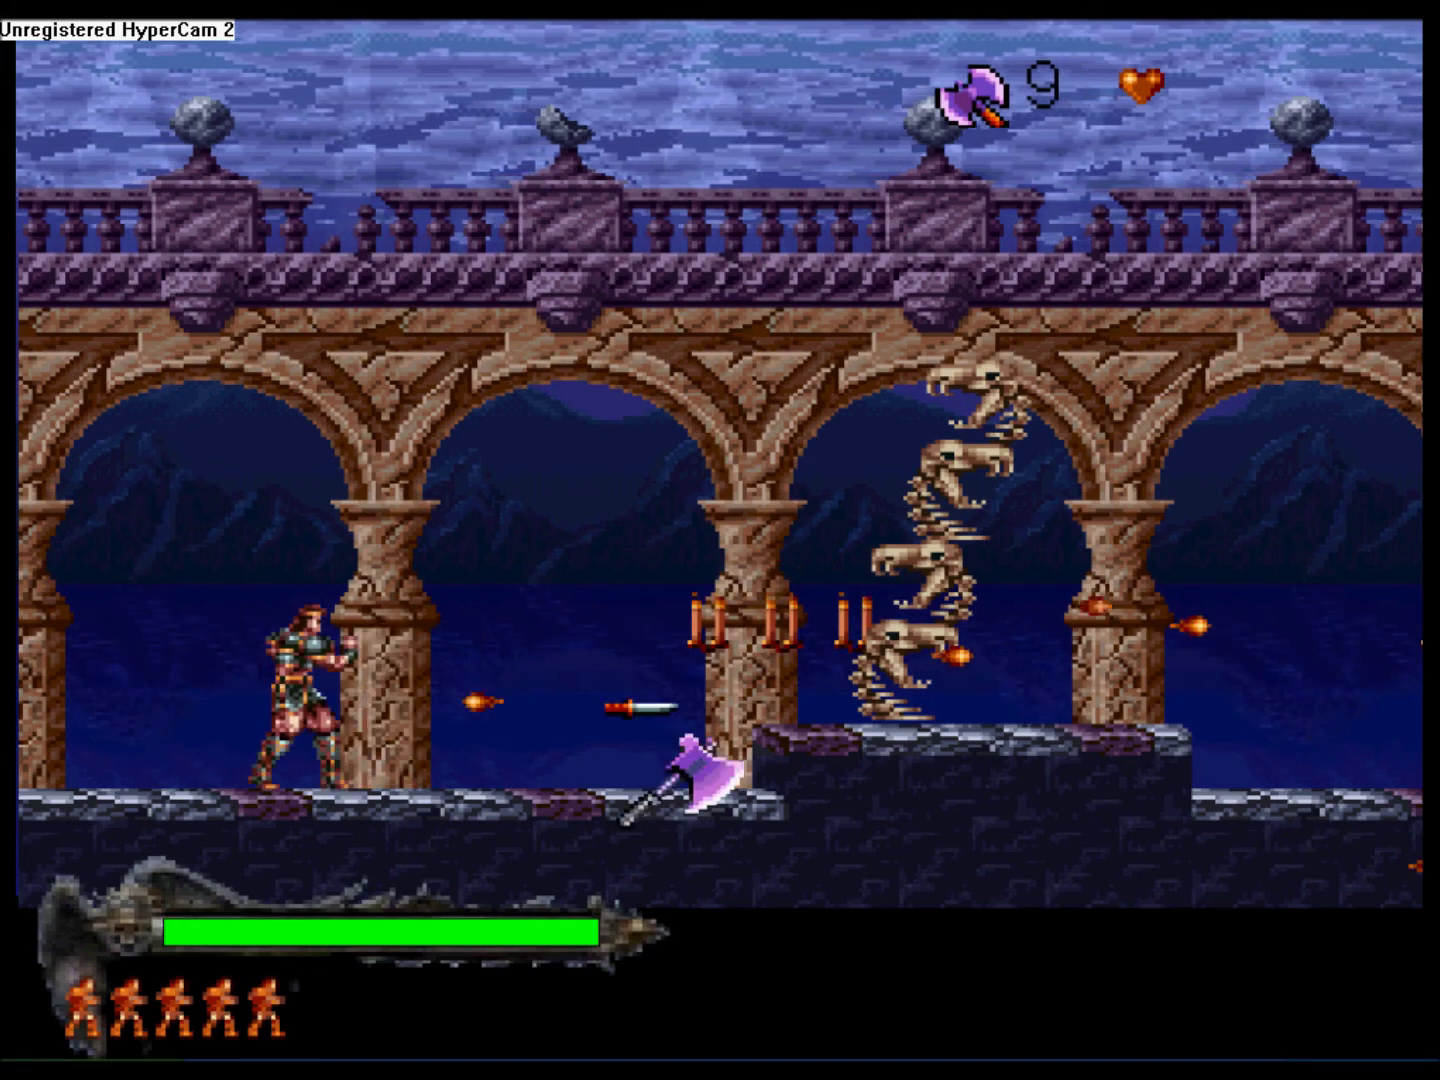
pyautogui.hotkey('ctrl', 'Up')
pyautogui.press('Right')
pyautogui.press('ctrl')
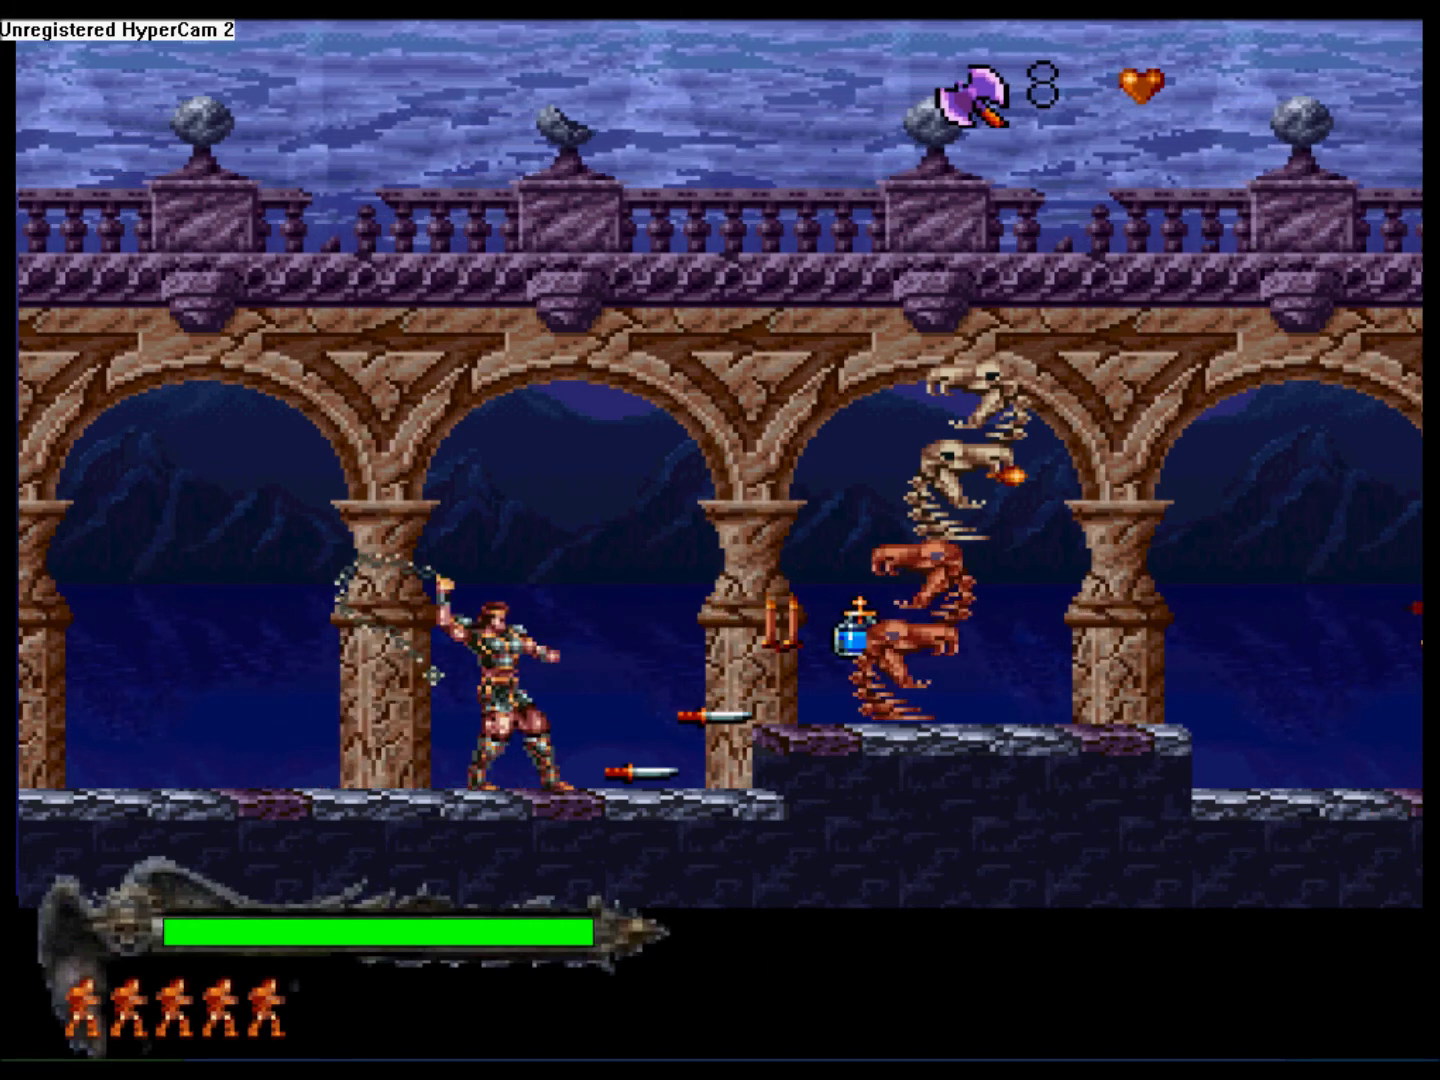
# - Whip the remaining candles and the skull column while advancing, and pick up the knife again
pyautogui.press('ctrl')
pyautogui.press('ctrl')
pyautogui.press('Right')
pyautogui.press('ctrl')
pyautogui.press('Right')
pyautogui.press('ctrl')
pyautogui.press('ctrl')
pyautogui.press('ctrl')
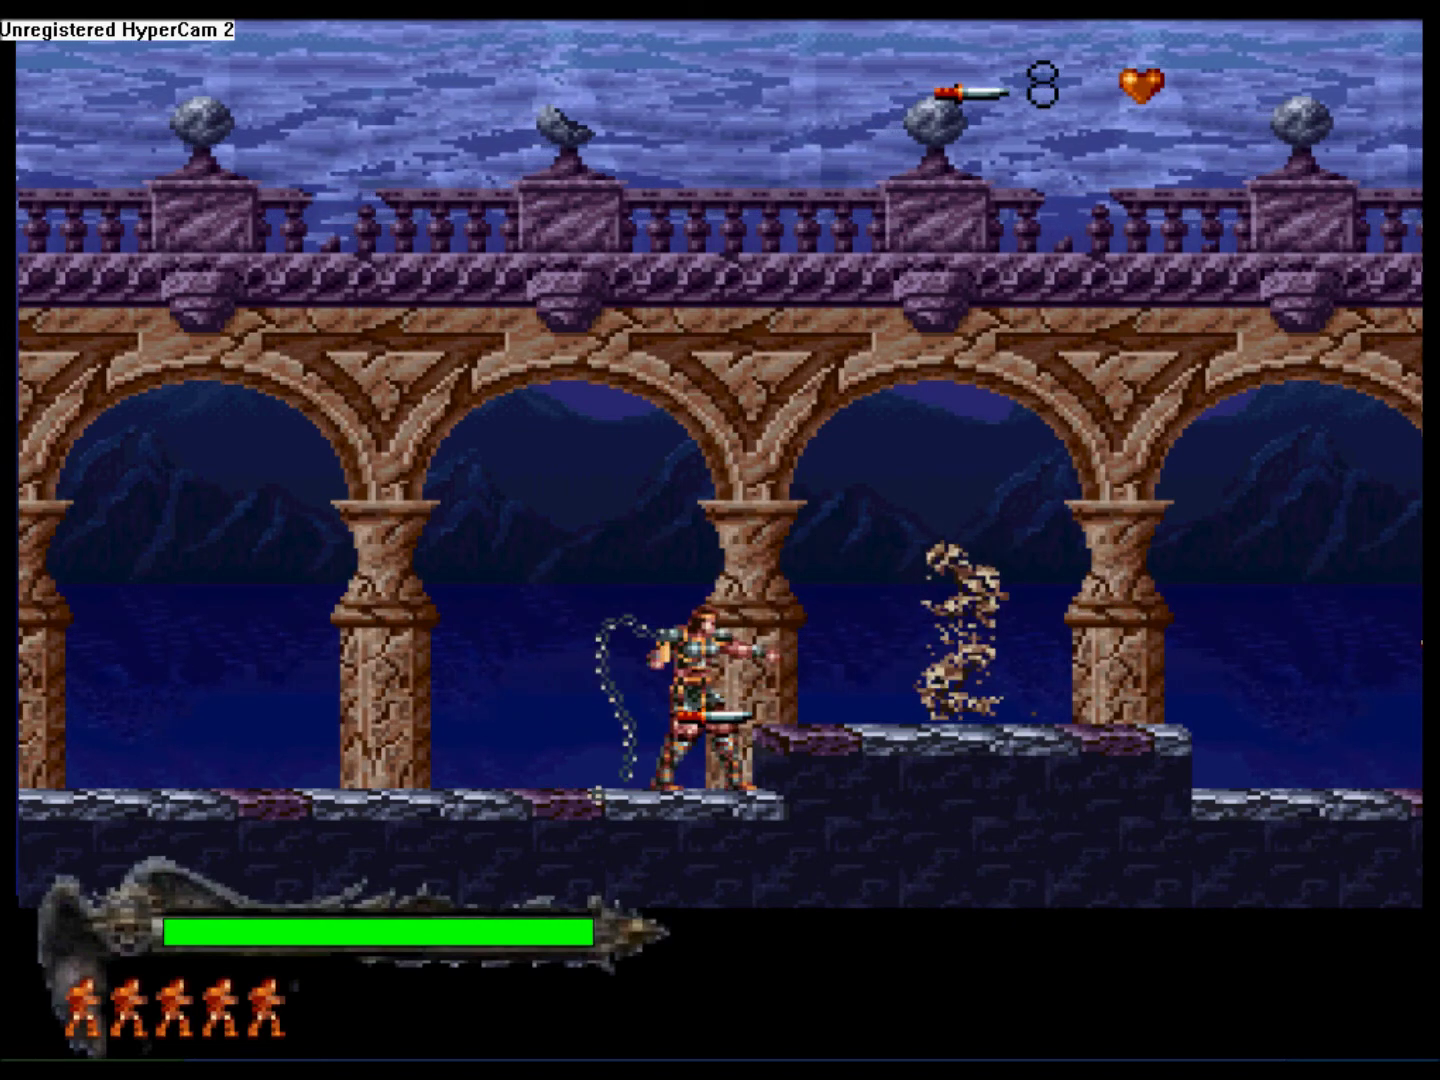
# - Jump onto the raised ledge, run along it and end the test run
pyautogui.press('shift')
pyautogui.press('Left')
pyautogui.press('Right')
pyautogui.press('shift')
pyautogui.press('ctrl')
pyautogui.press('Right')
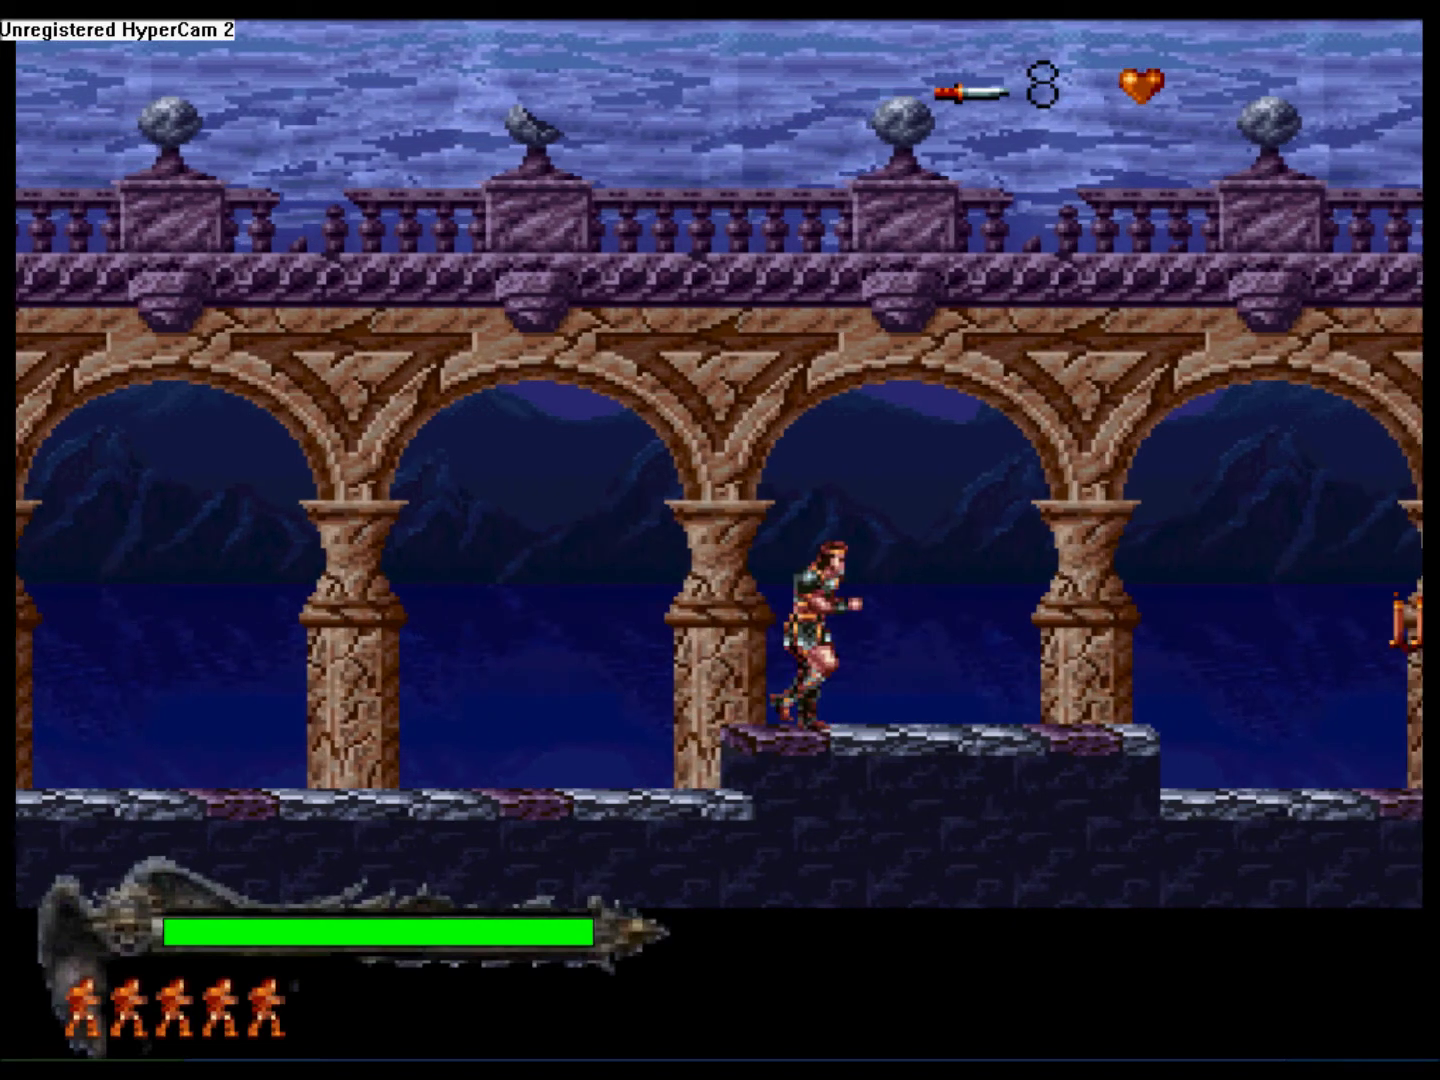
pyautogui.press('Escape')
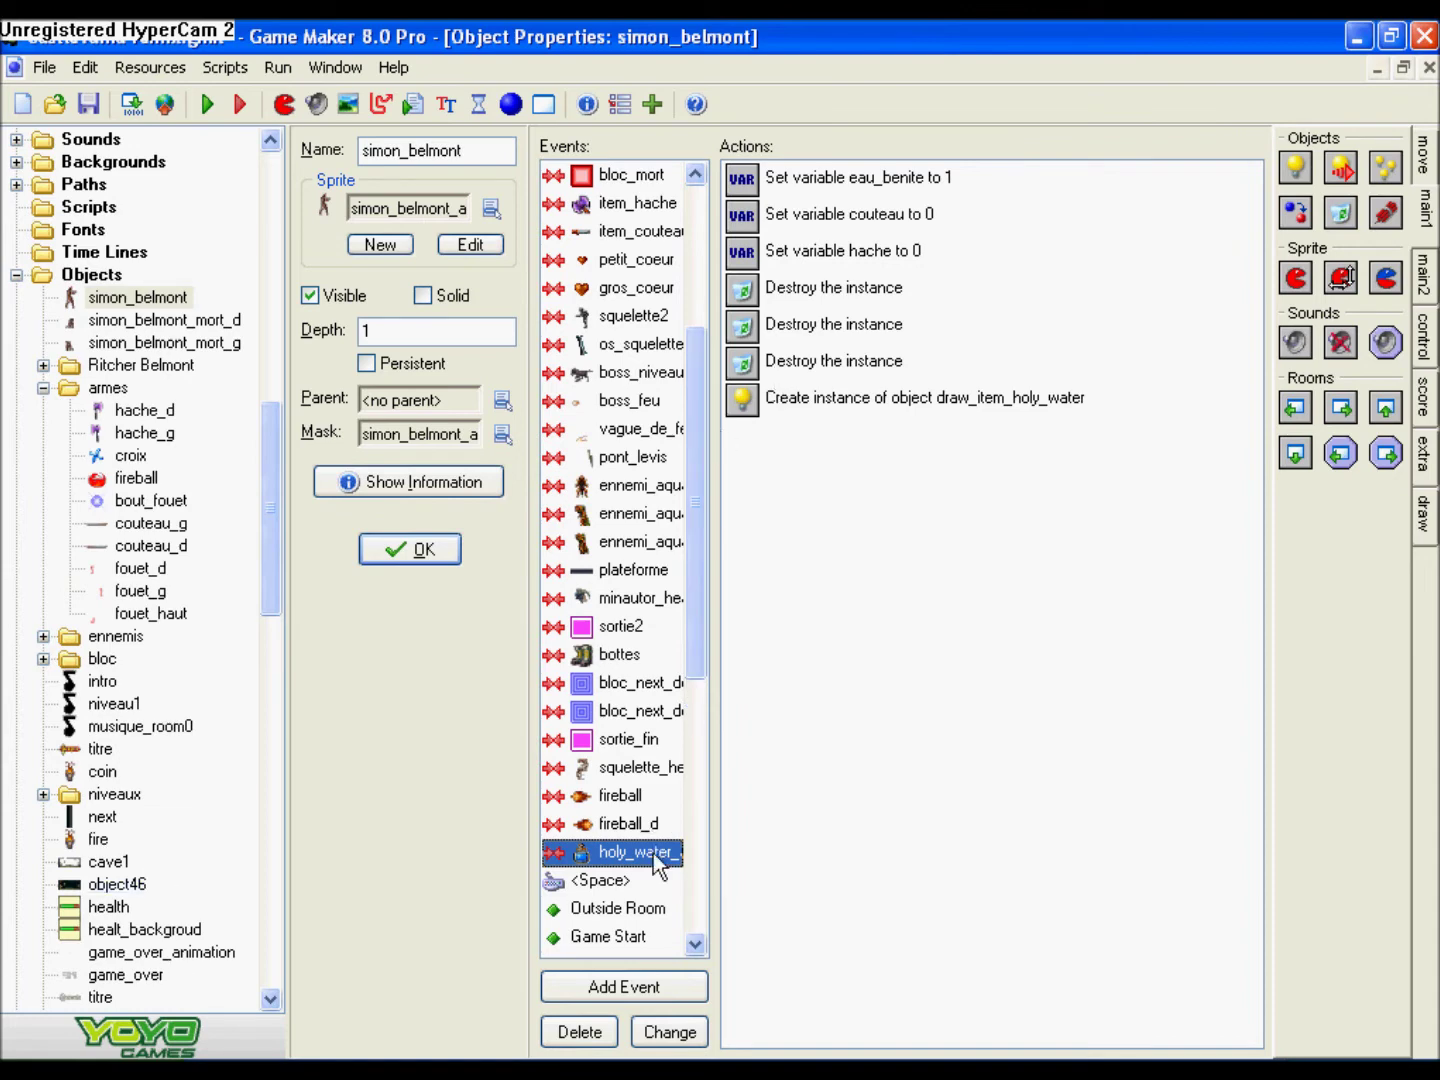
# - Check the targets of all three Destroy Instance actions in simon_belmont's holy water collision event
pyautogui.doubleClick(838, 288)
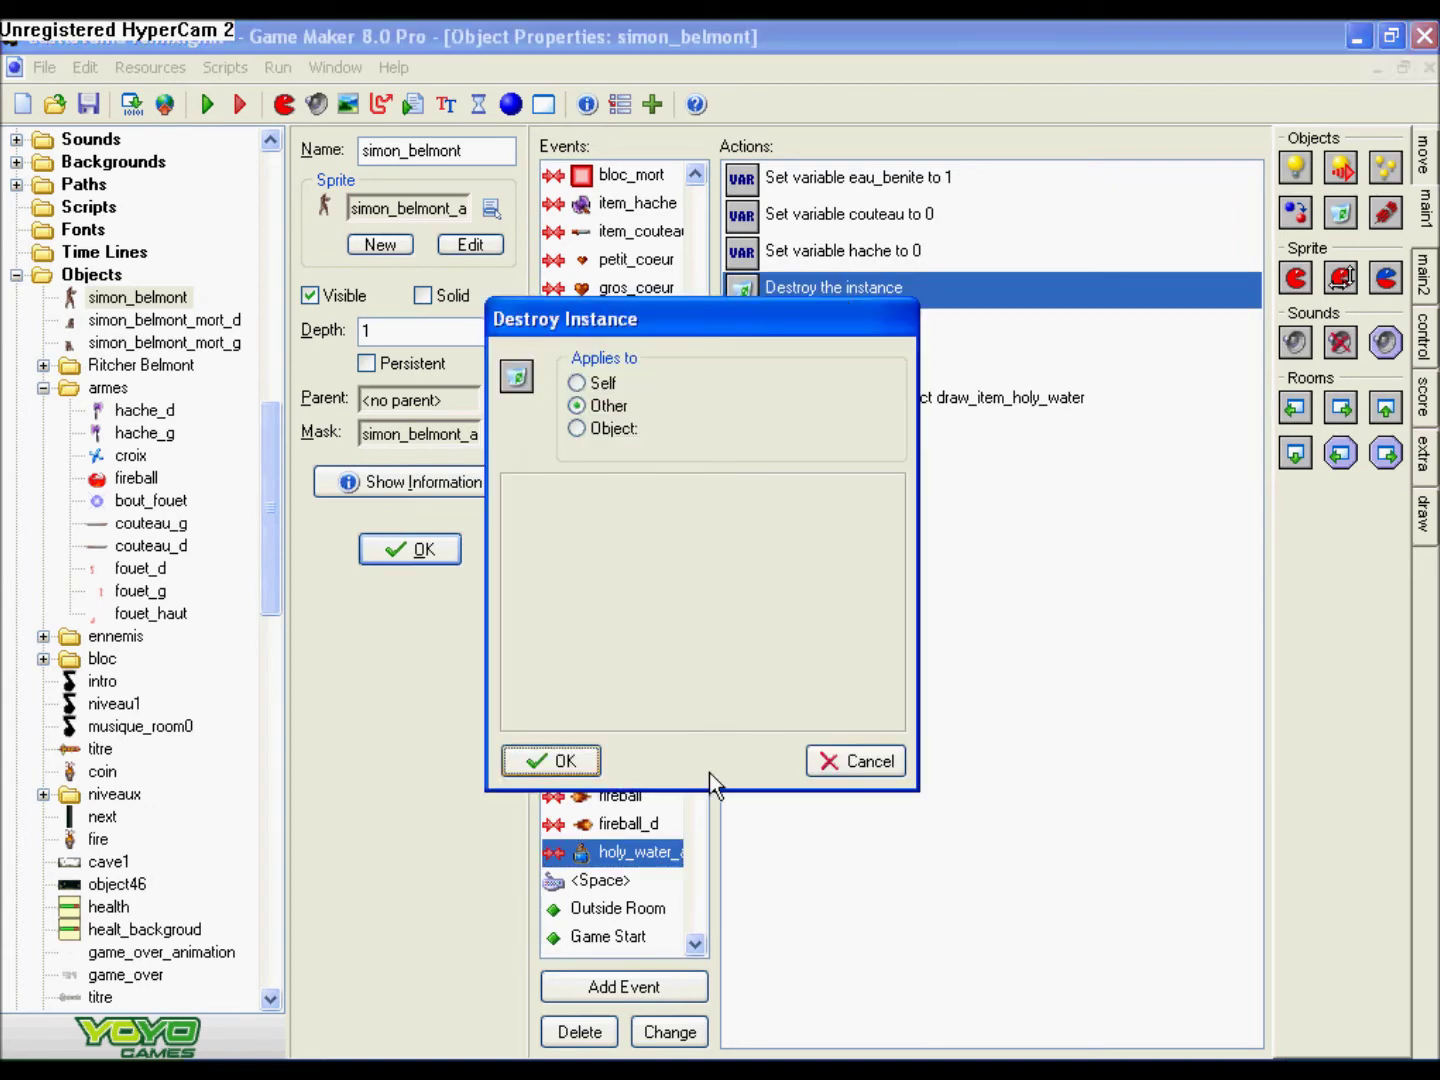
pyautogui.click(552, 760)
pyautogui.doubleClick(849, 322)
pyautogui.click(551, 761)
pyautogui.doubleClick(862, 368)
pyautogui.click(552, 760)
# - Retarget the holy_water_arme Destroy Instance action in the item_couteau collision event to draw_item_holy_water, checking the neighbouring destroy actions
pyautogui.click(630, 231)
pyautogui.click(867, 362)
pyautogui.doubleClick(866, 365)
pyautogui.click(552, 760)
pyautogui.doubleClick(845, 326)
pyautogui.click(879, 431)
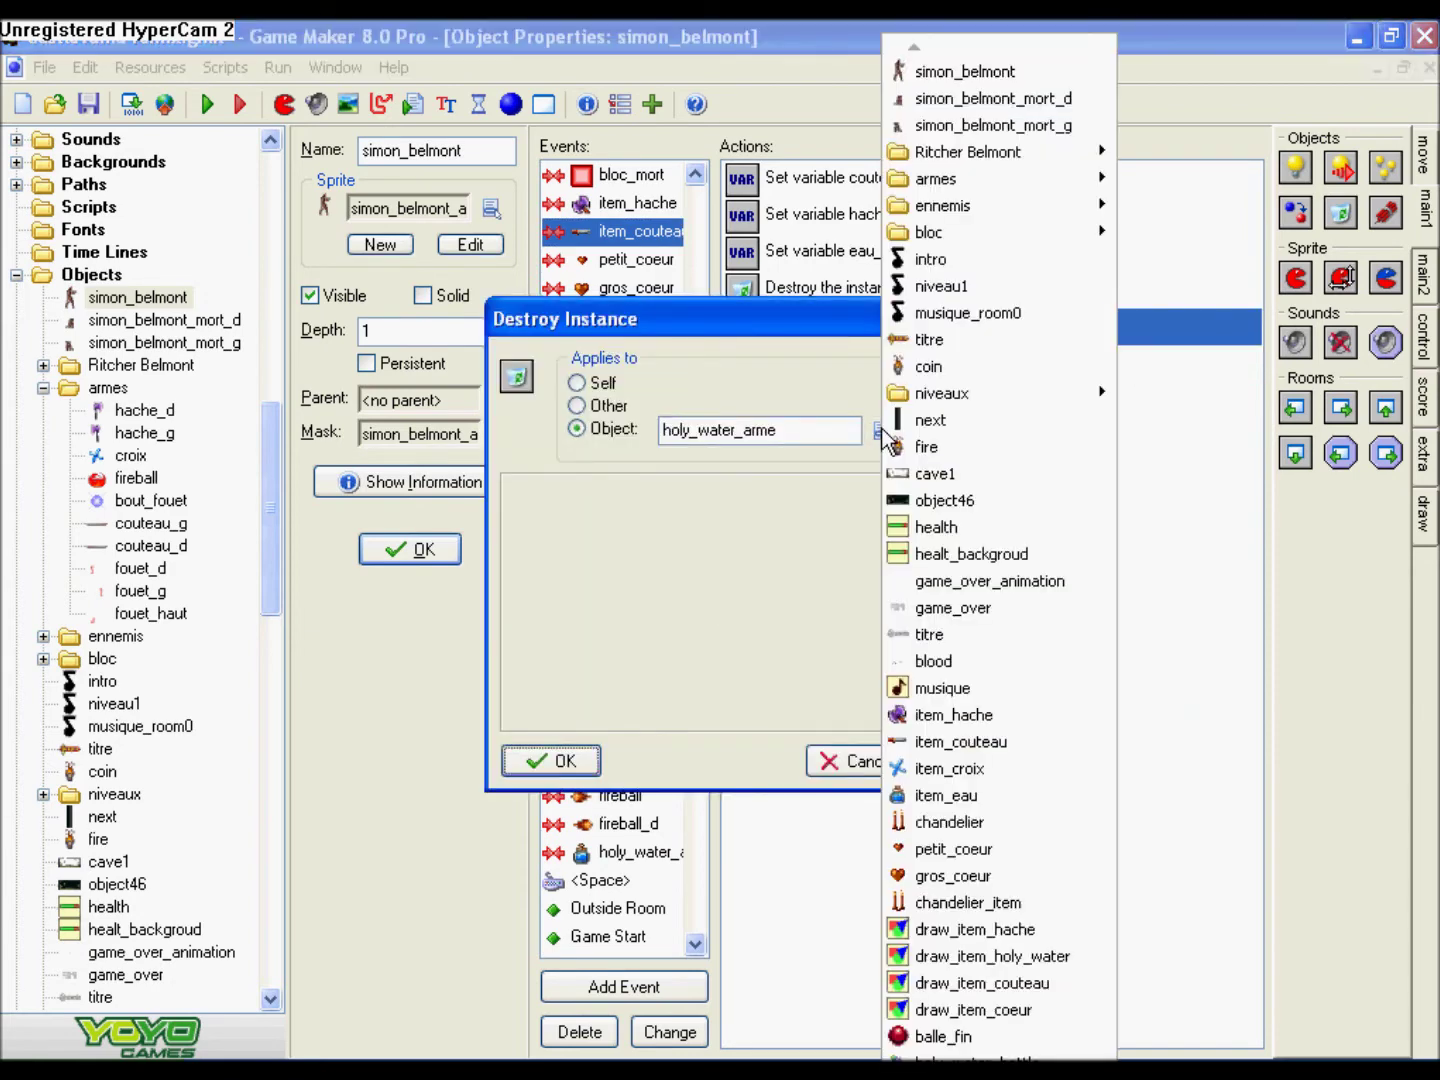
pyautogui.click(1020, 962)
pyautogui.click(551, 761)
pyautogui.doubleClick(815, 285)
pyautogui.click(565, 762)
# - Retarget the holy_water_arme Destroy Instance action in the item_hache collision event to draw_item_holy_water
pyautogui.click(637, 203)
pyautogui.doubleClick(833, 361)
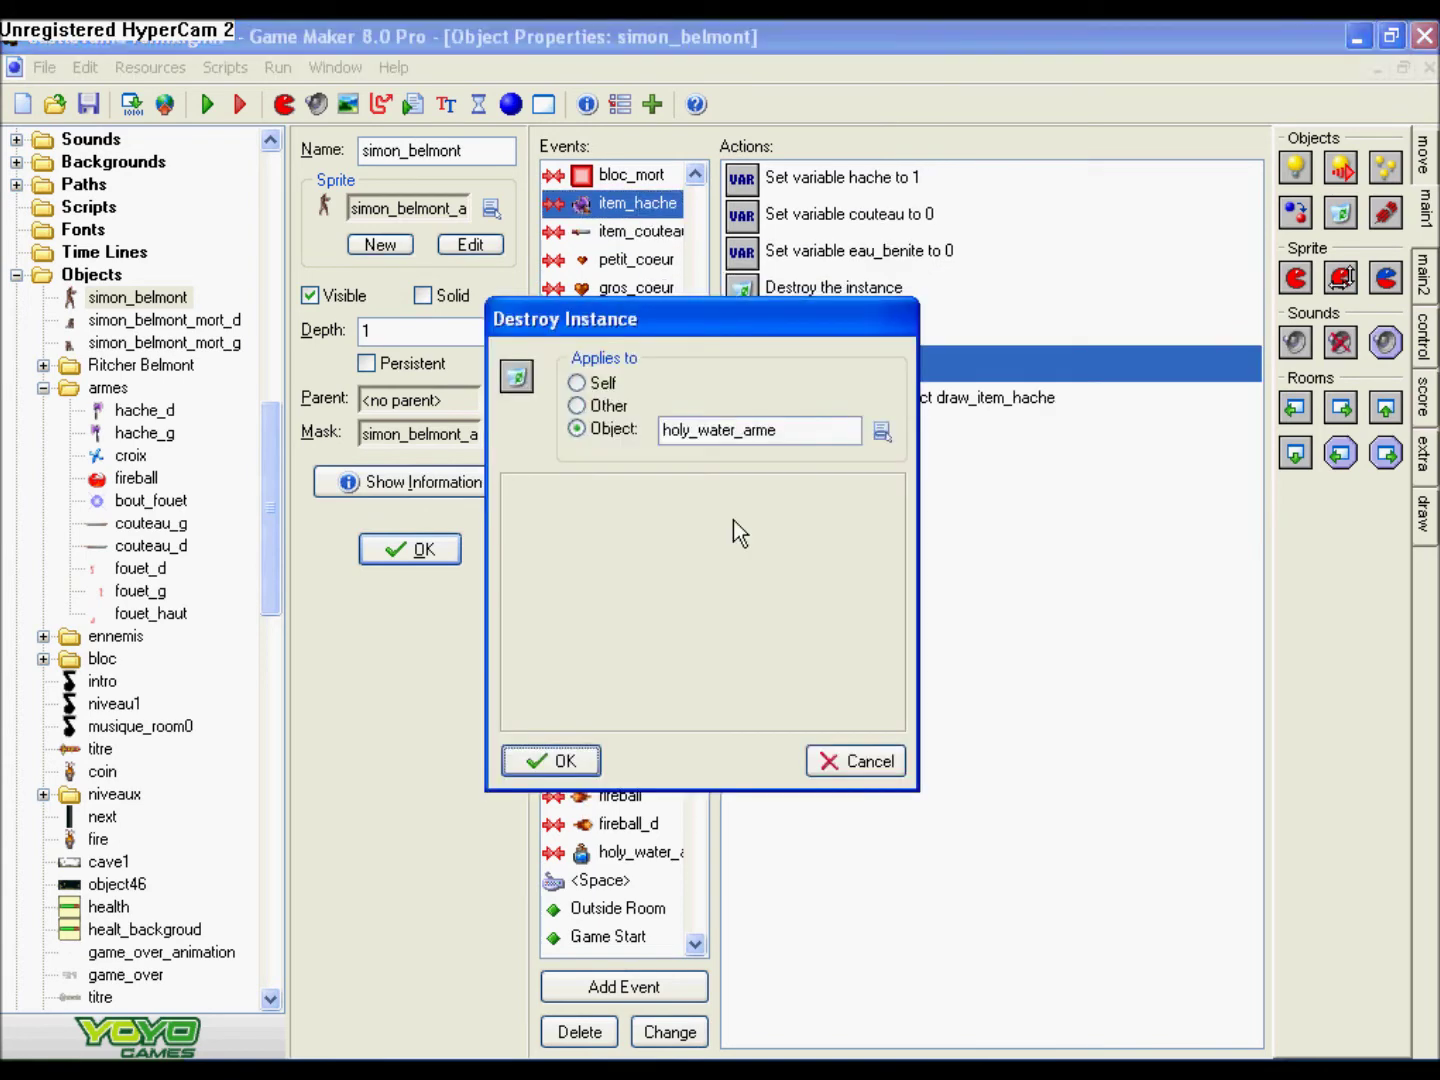
pyautogui.click(883, 436)
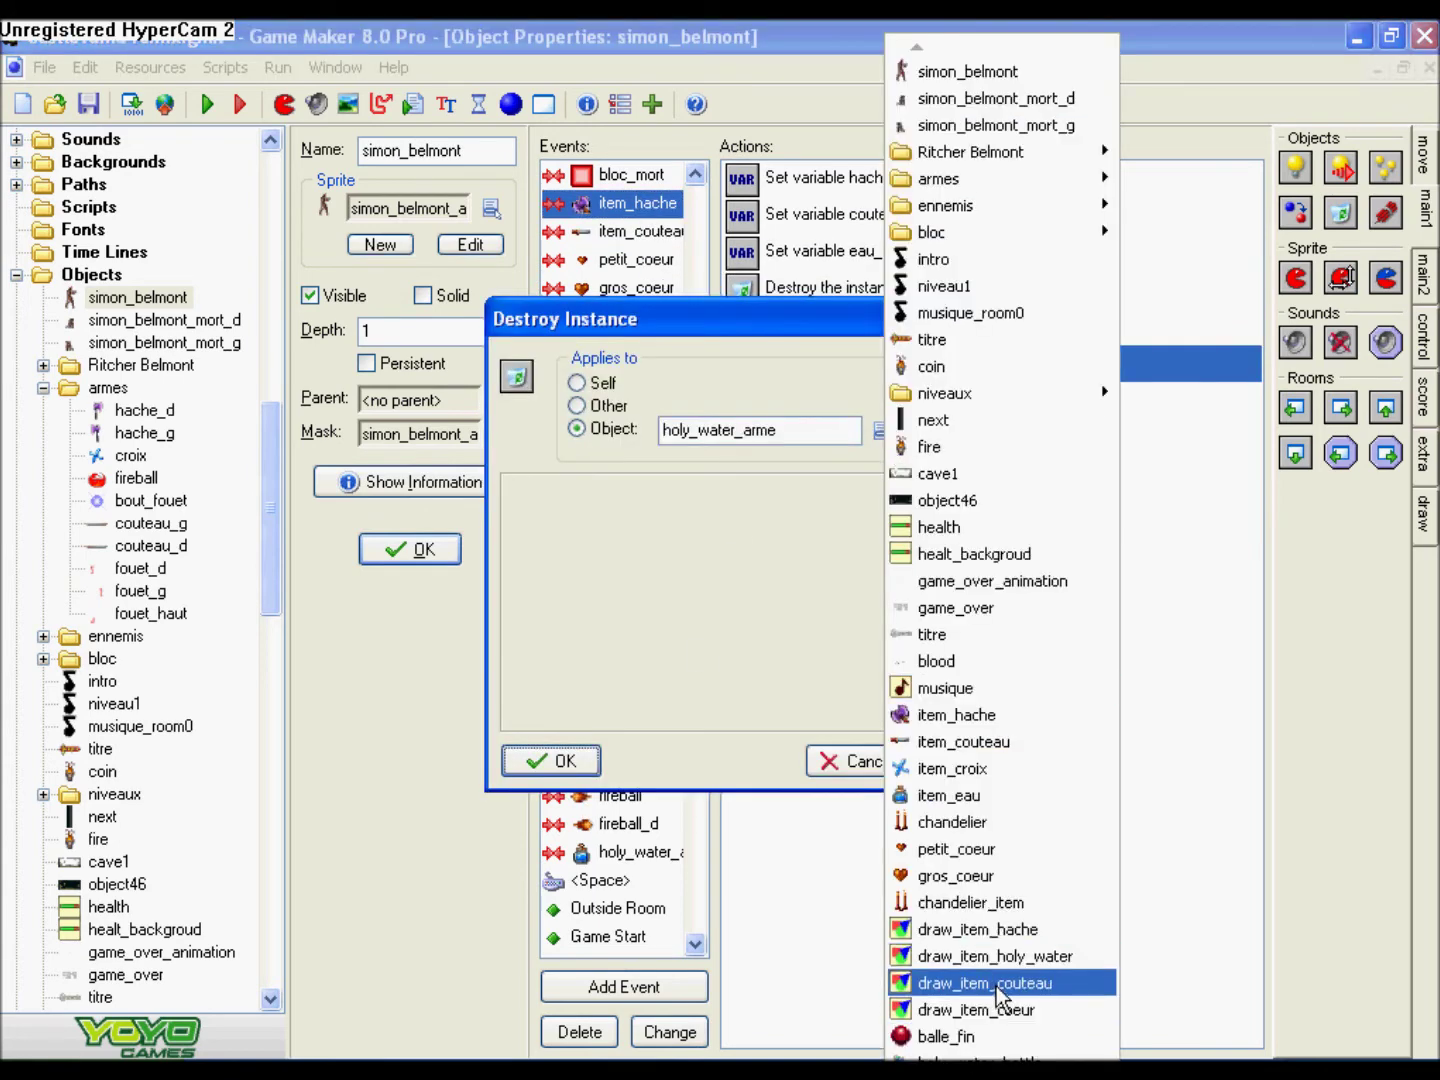
pyautogui.click(1007, 959)
pyautogui.click(553, 761)
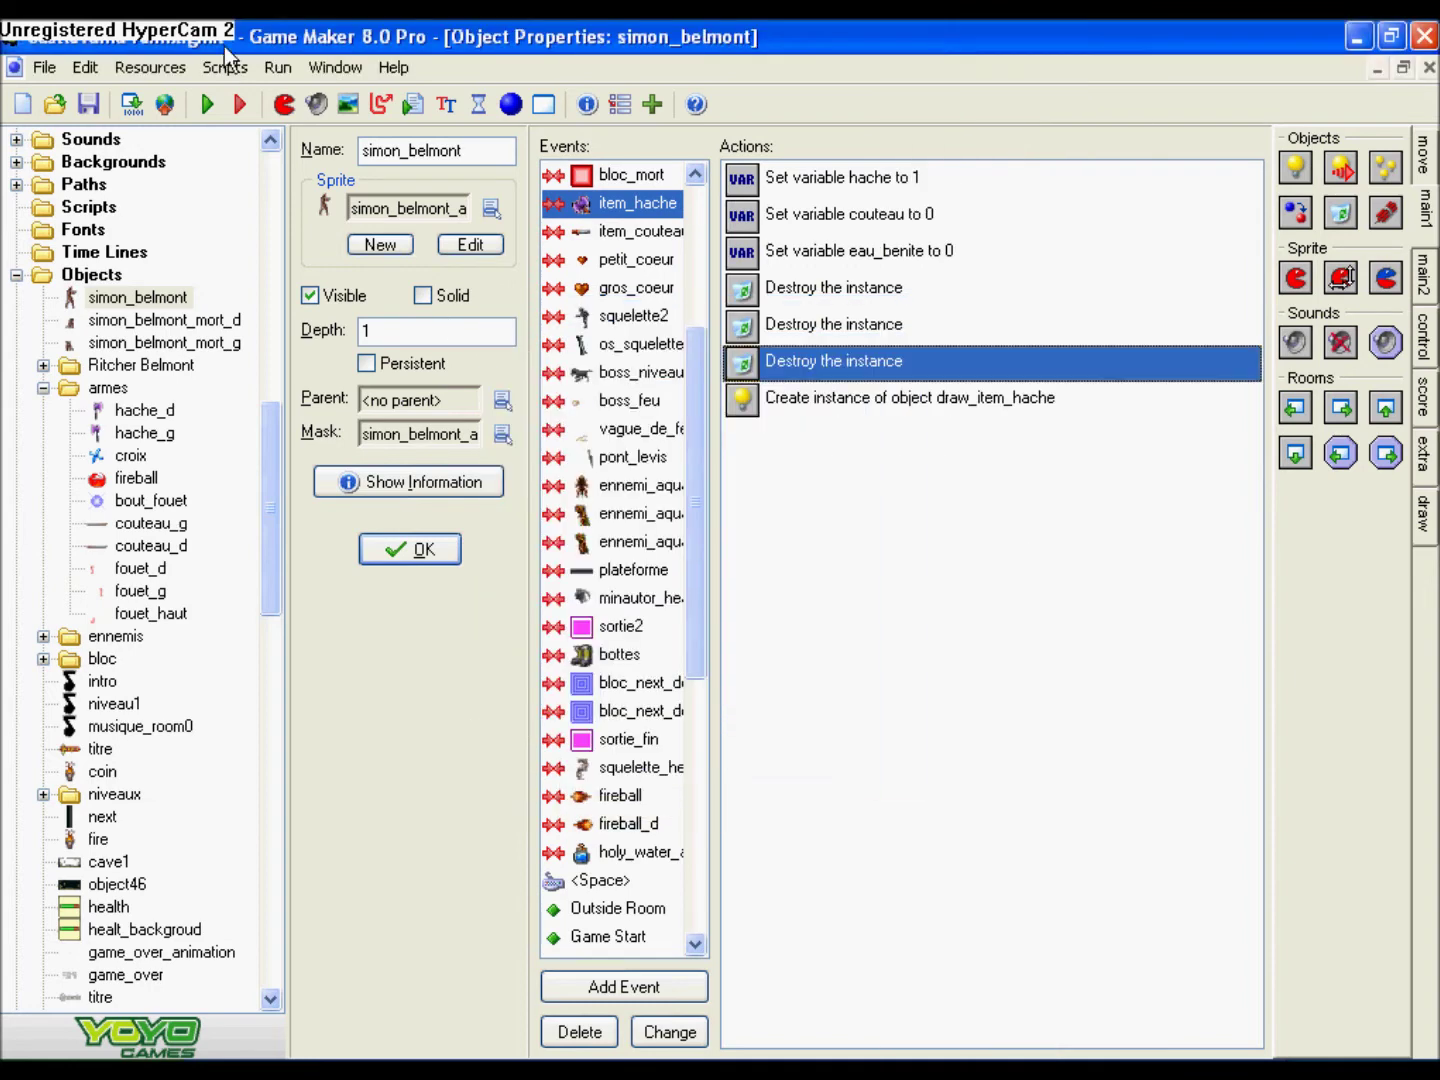
# - Test-run the game again, breaking candles and collecting the axe and holy water to check the weapon display switches
pyautogui.click(202, 103)
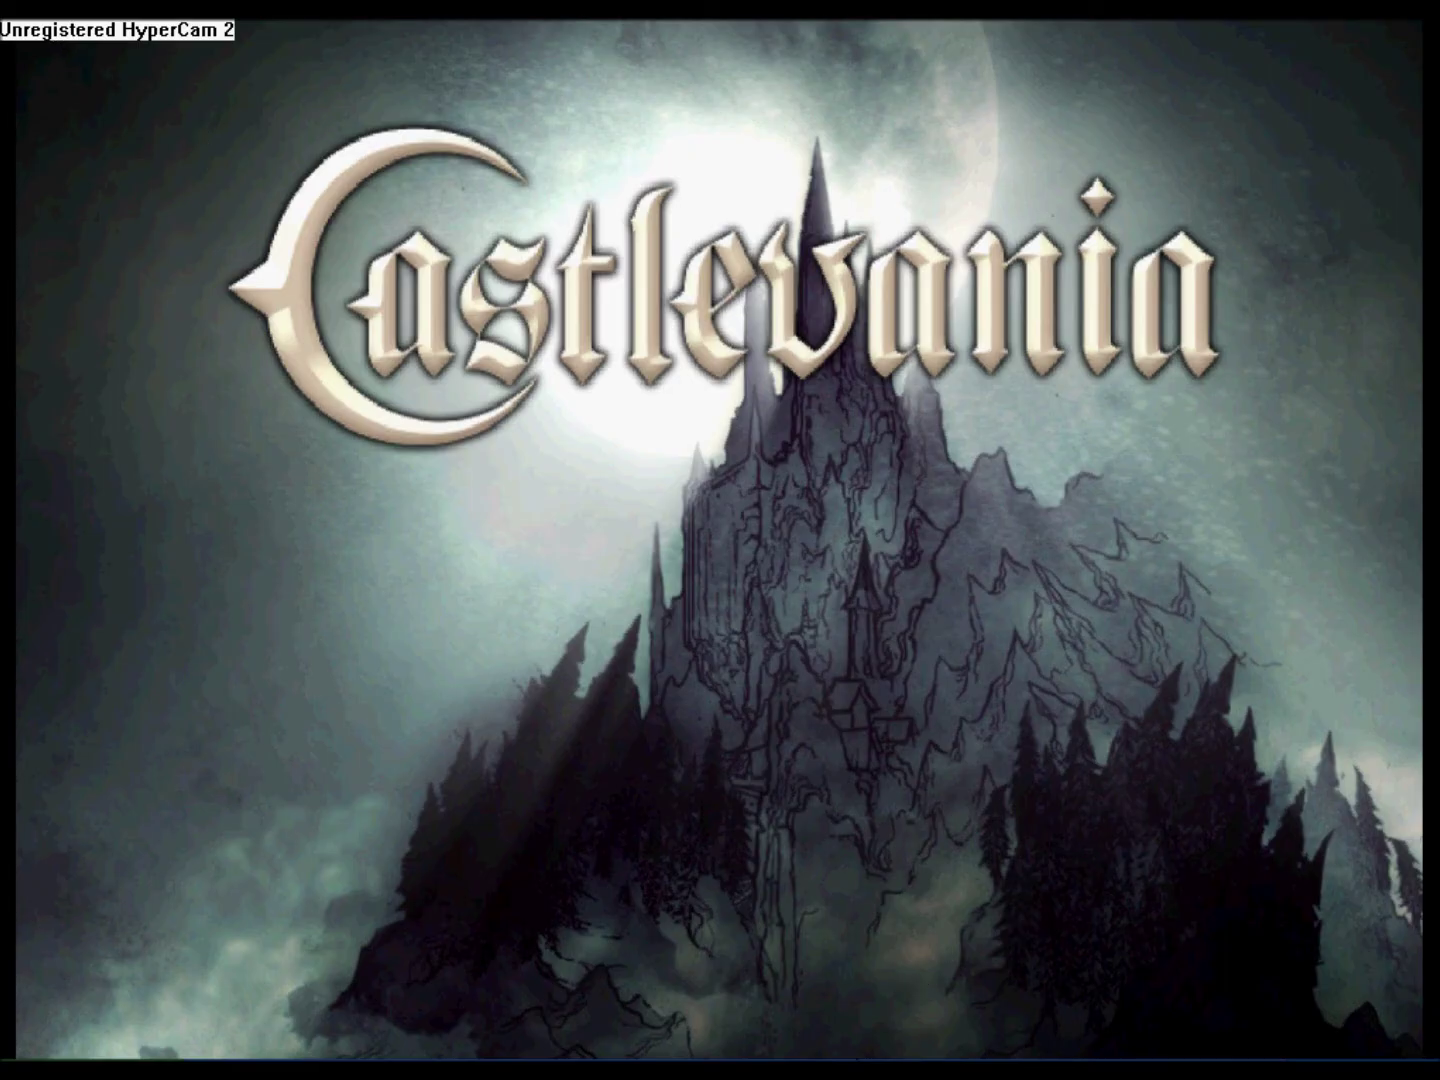
pyautogui.press('Return')
pyautogui.press('Return')
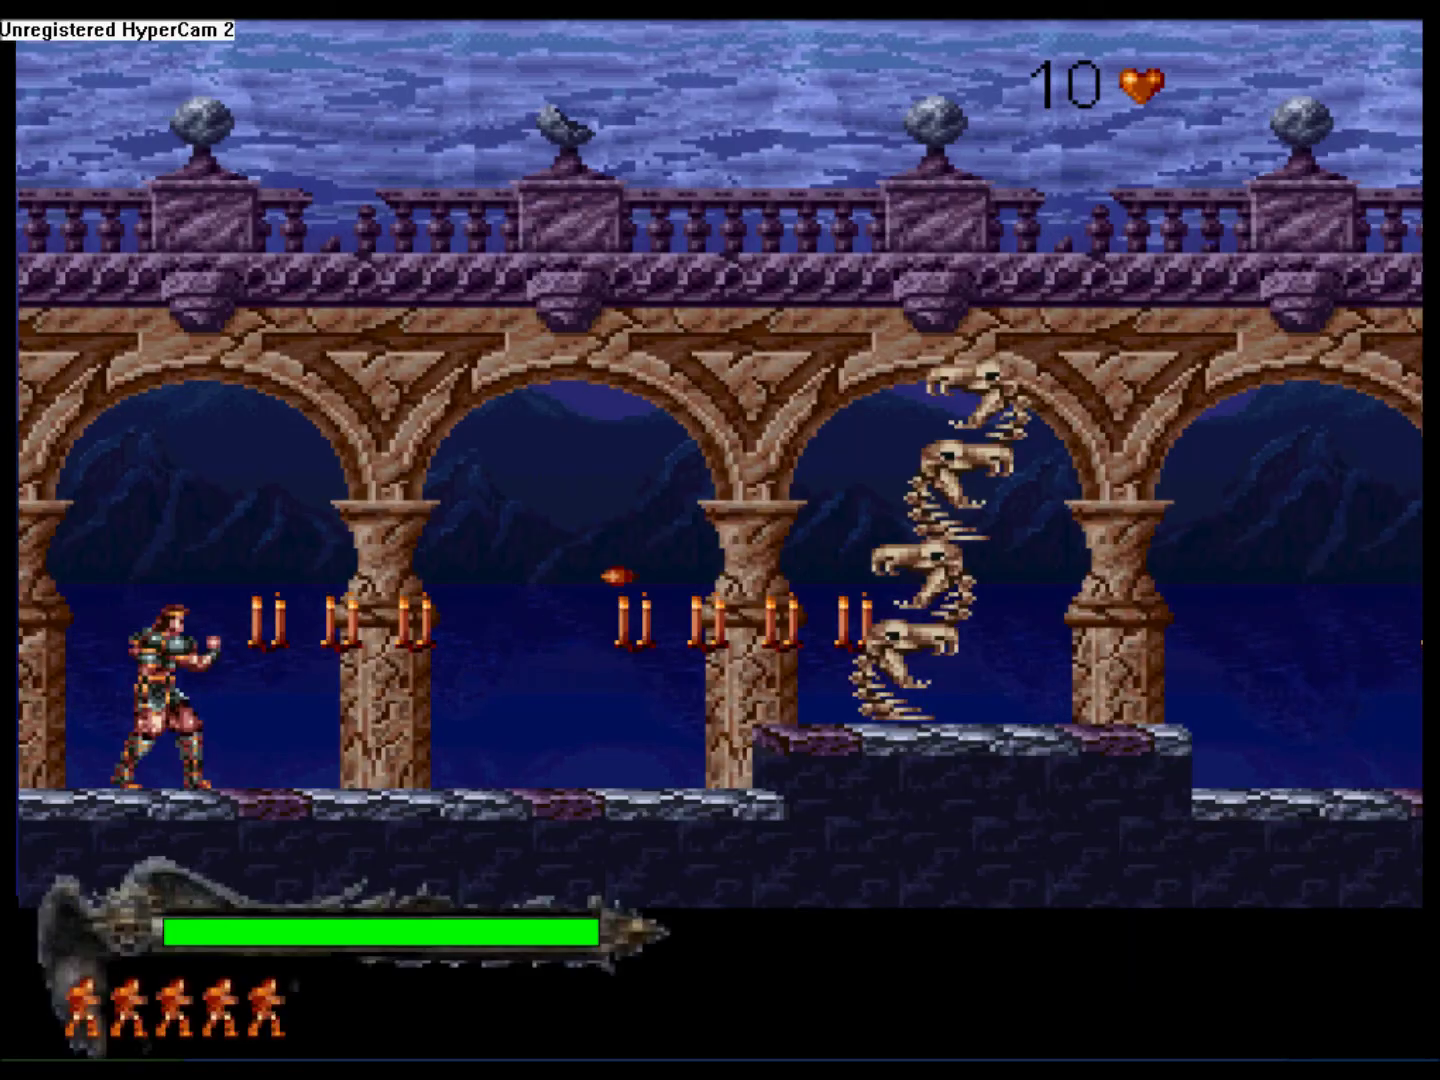
pyautogui.press('ctrl')
pyautogui.press('Right')
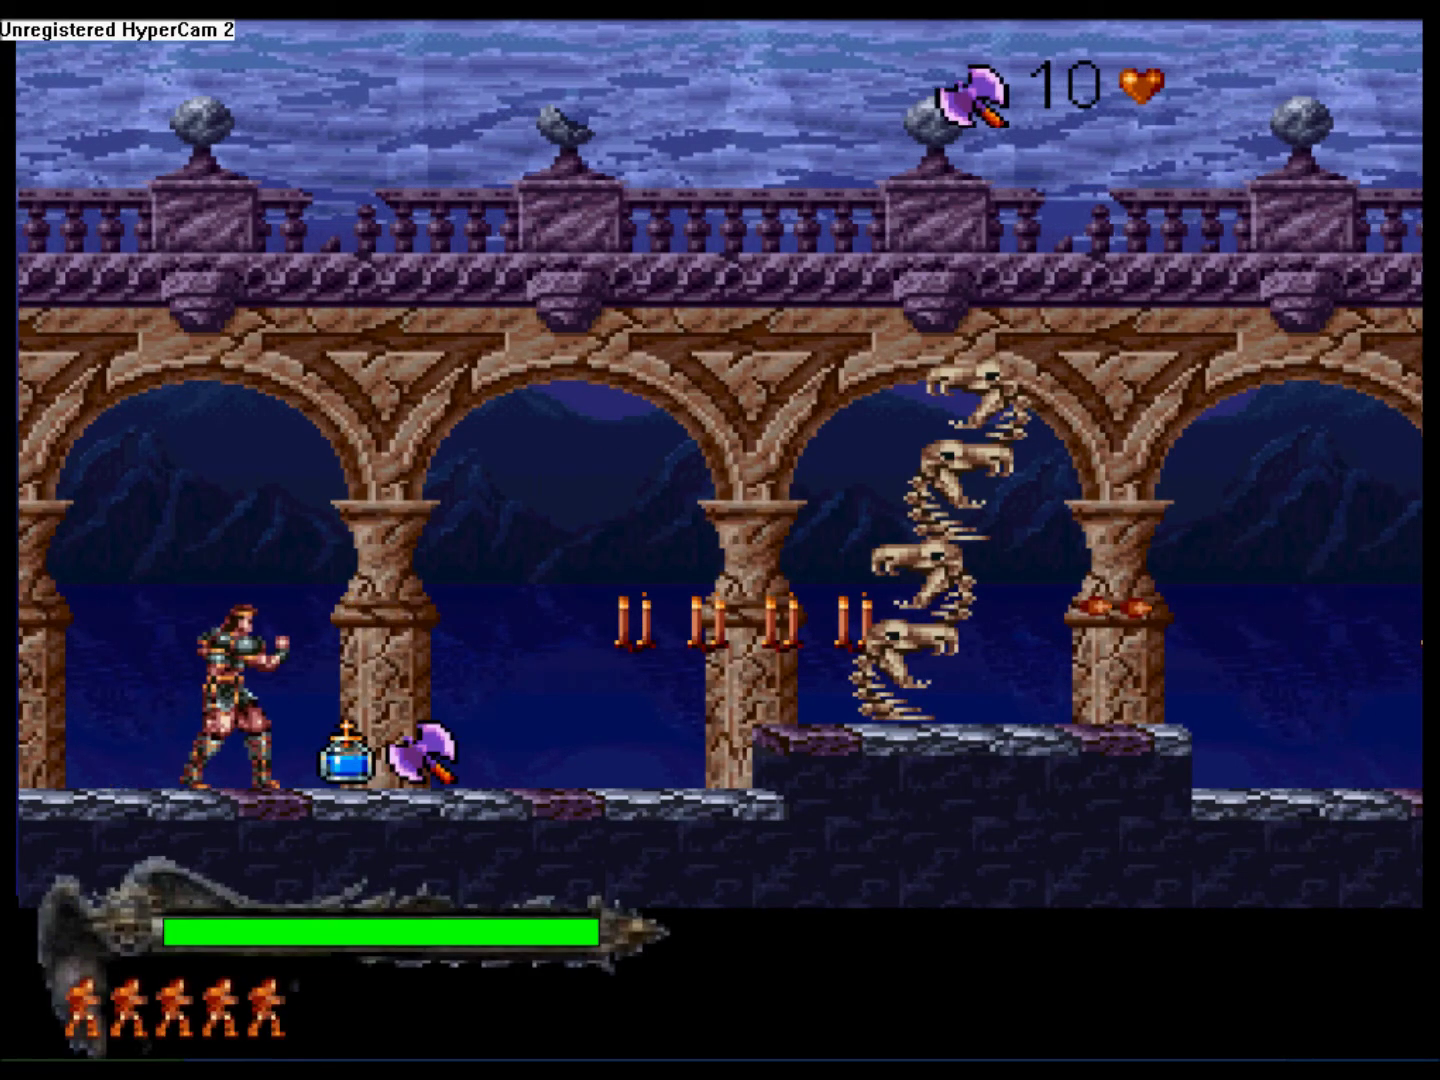
pyautogui.press('Right')
pyautogui.press('Right')
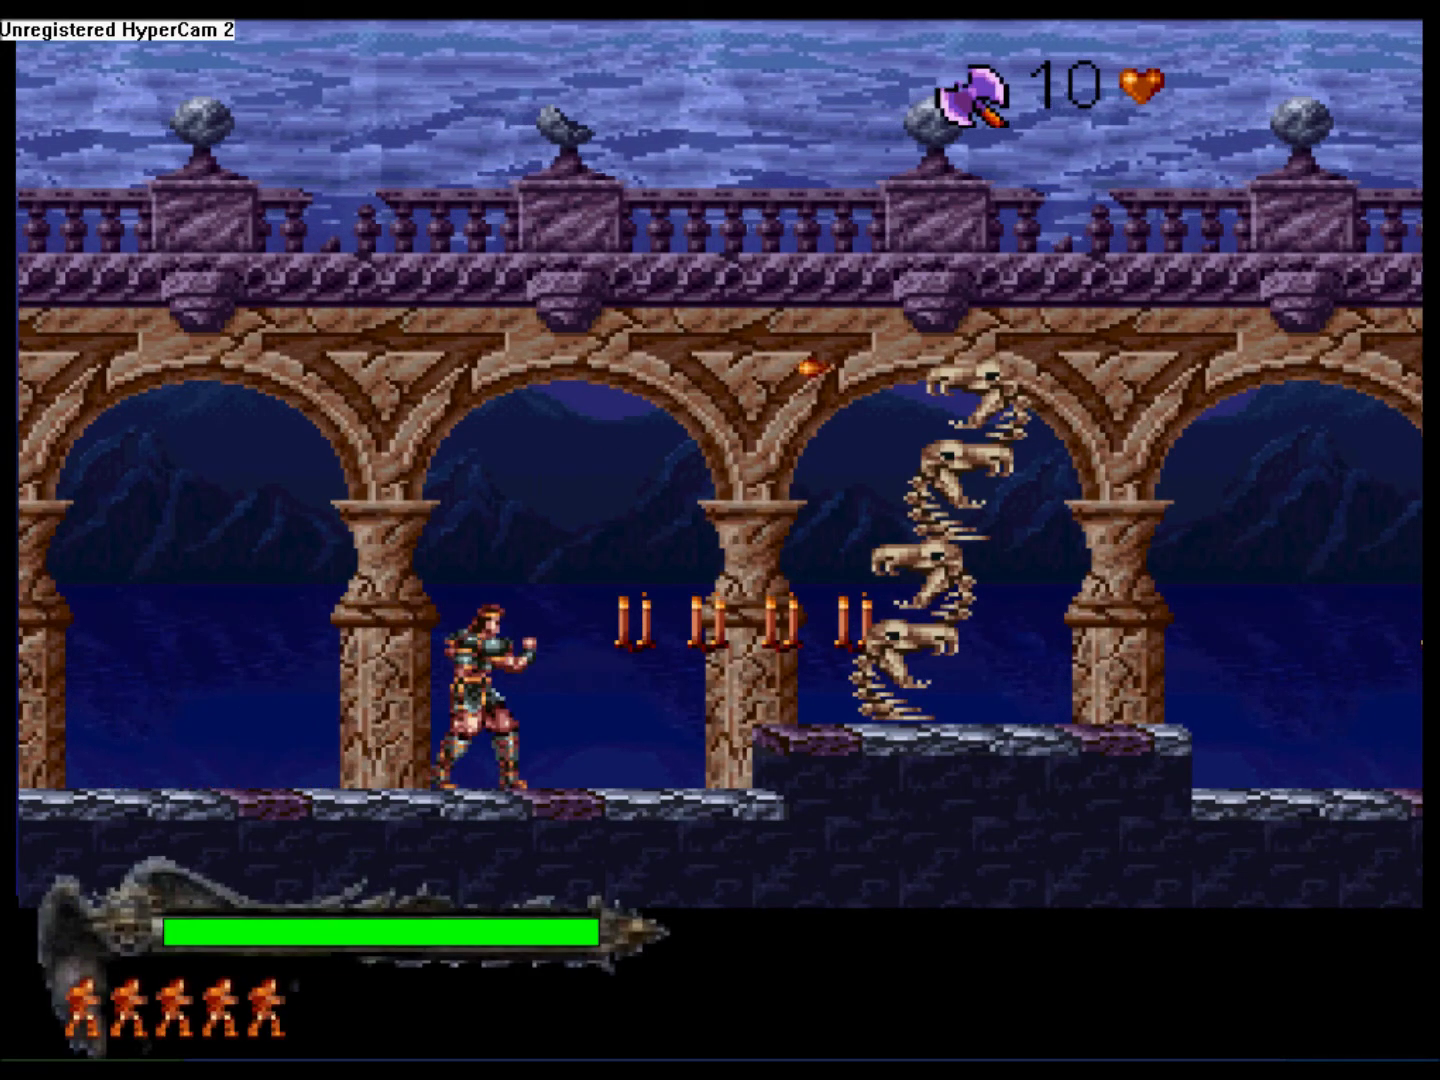
pyautogui.press('ctrl')
pyautogui.press('Right')
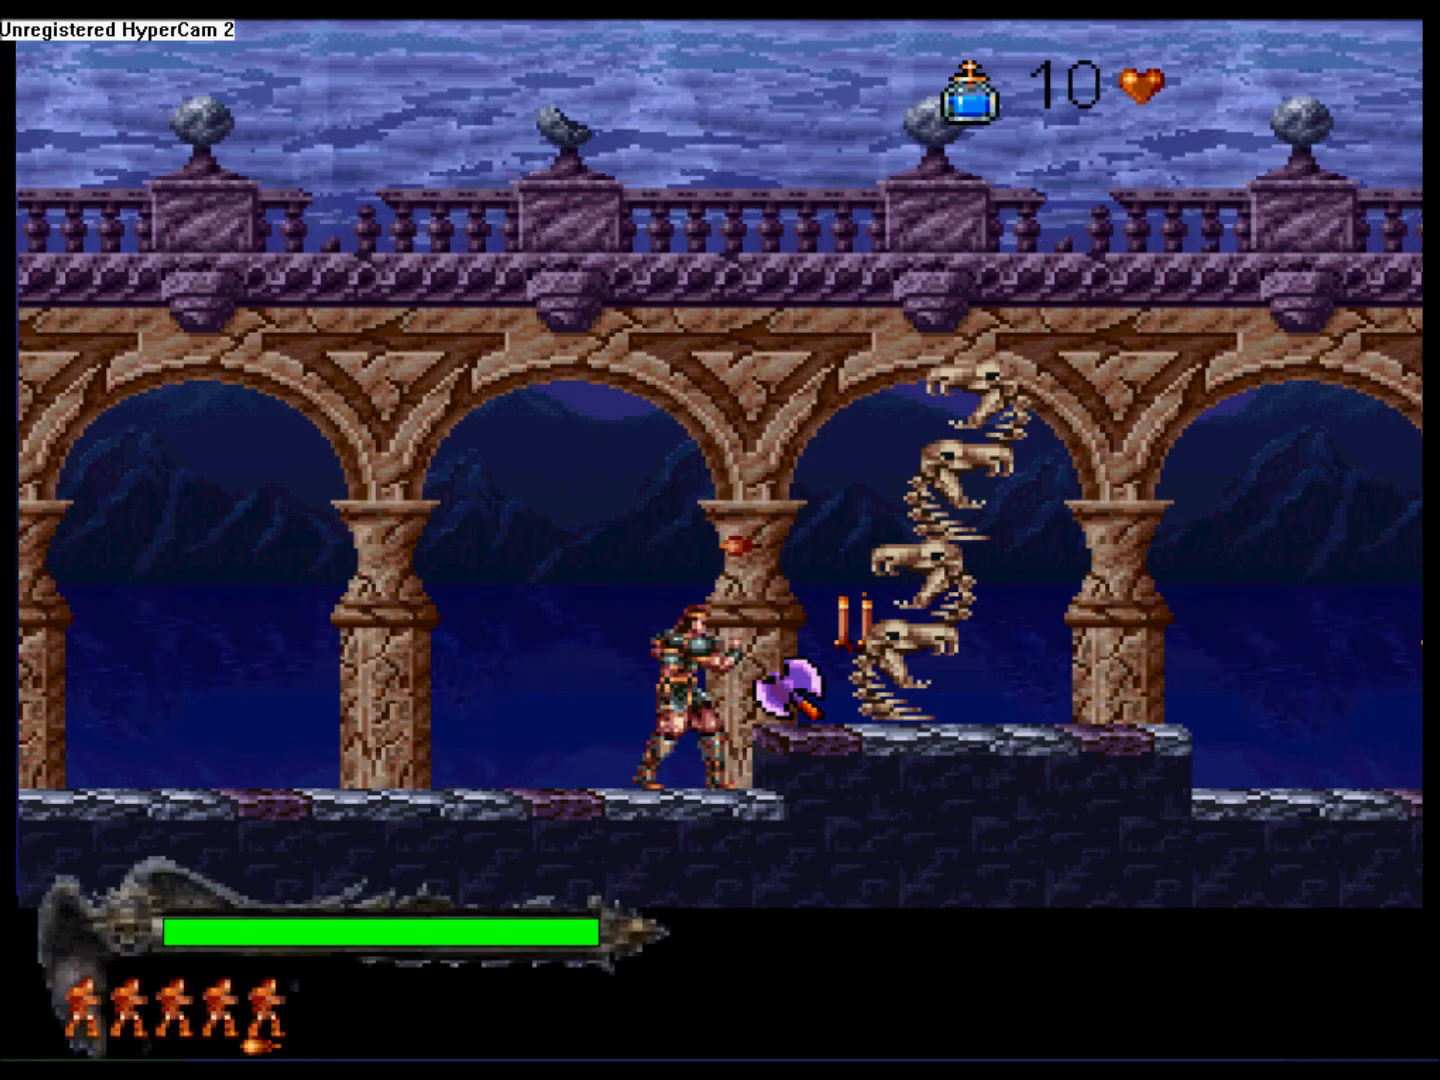
# - Throw the holy water in both directions in the test run, and quit the game
pyautogui.press('Left')
pyautogui.press('Right')
pyautogui.hotkey('ctrl', 'Up')
pyautogui.press('Left')
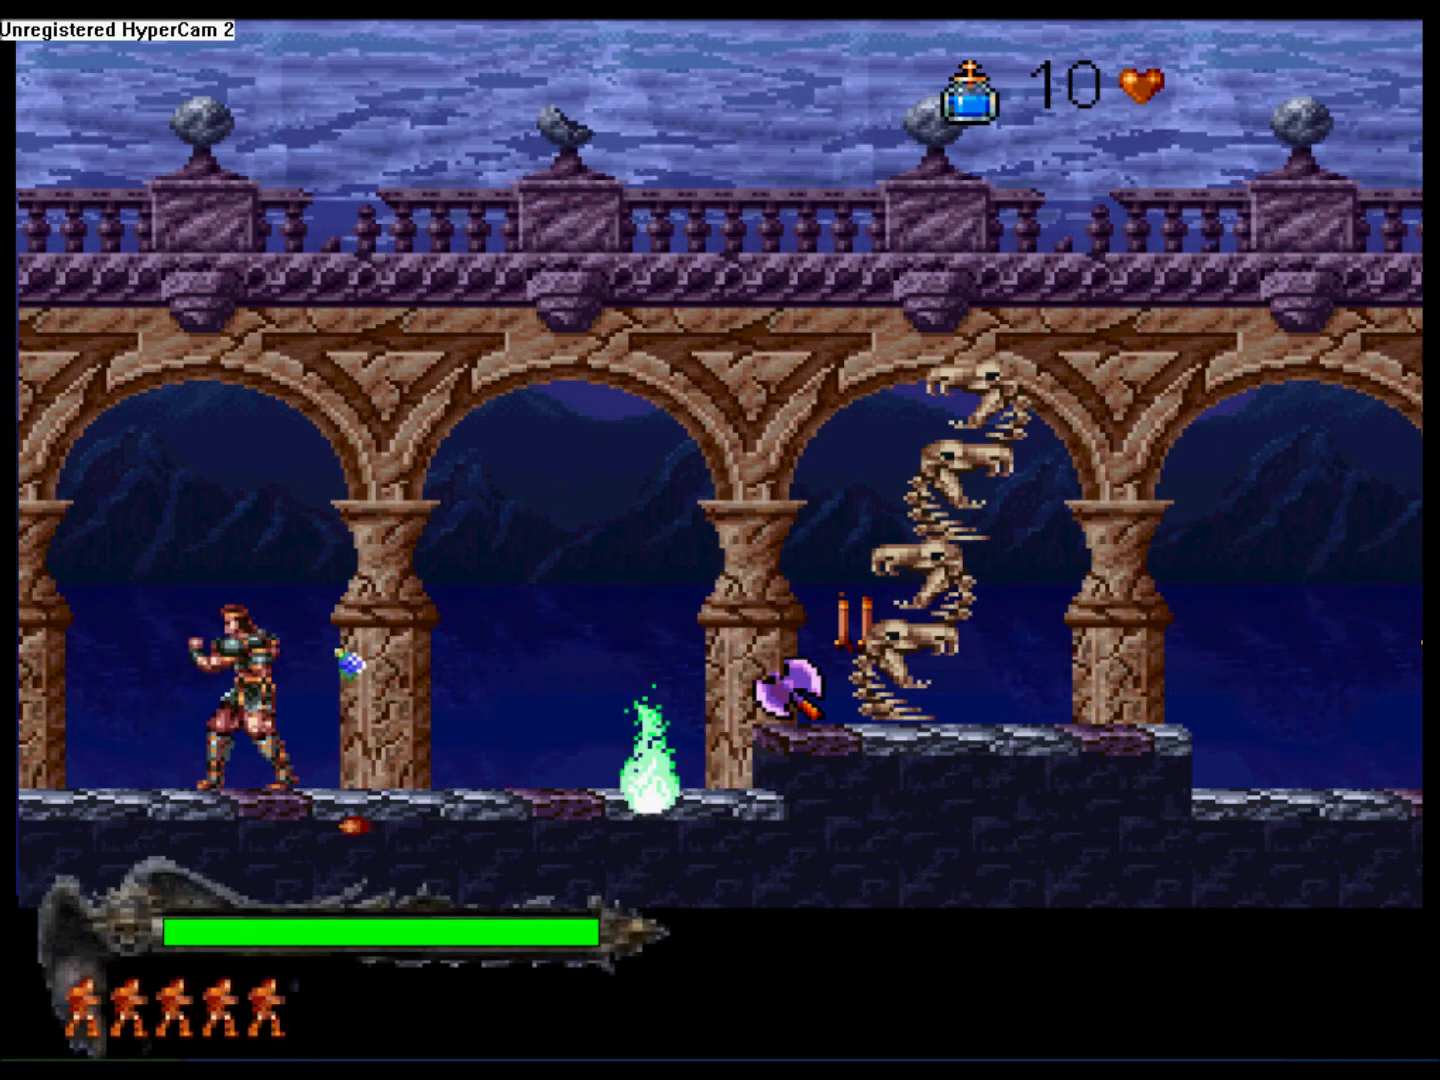
pyautogui.press('Right')
pyautogui.hotkey('ctrl', 'Up')
pyautogui.press('Right')
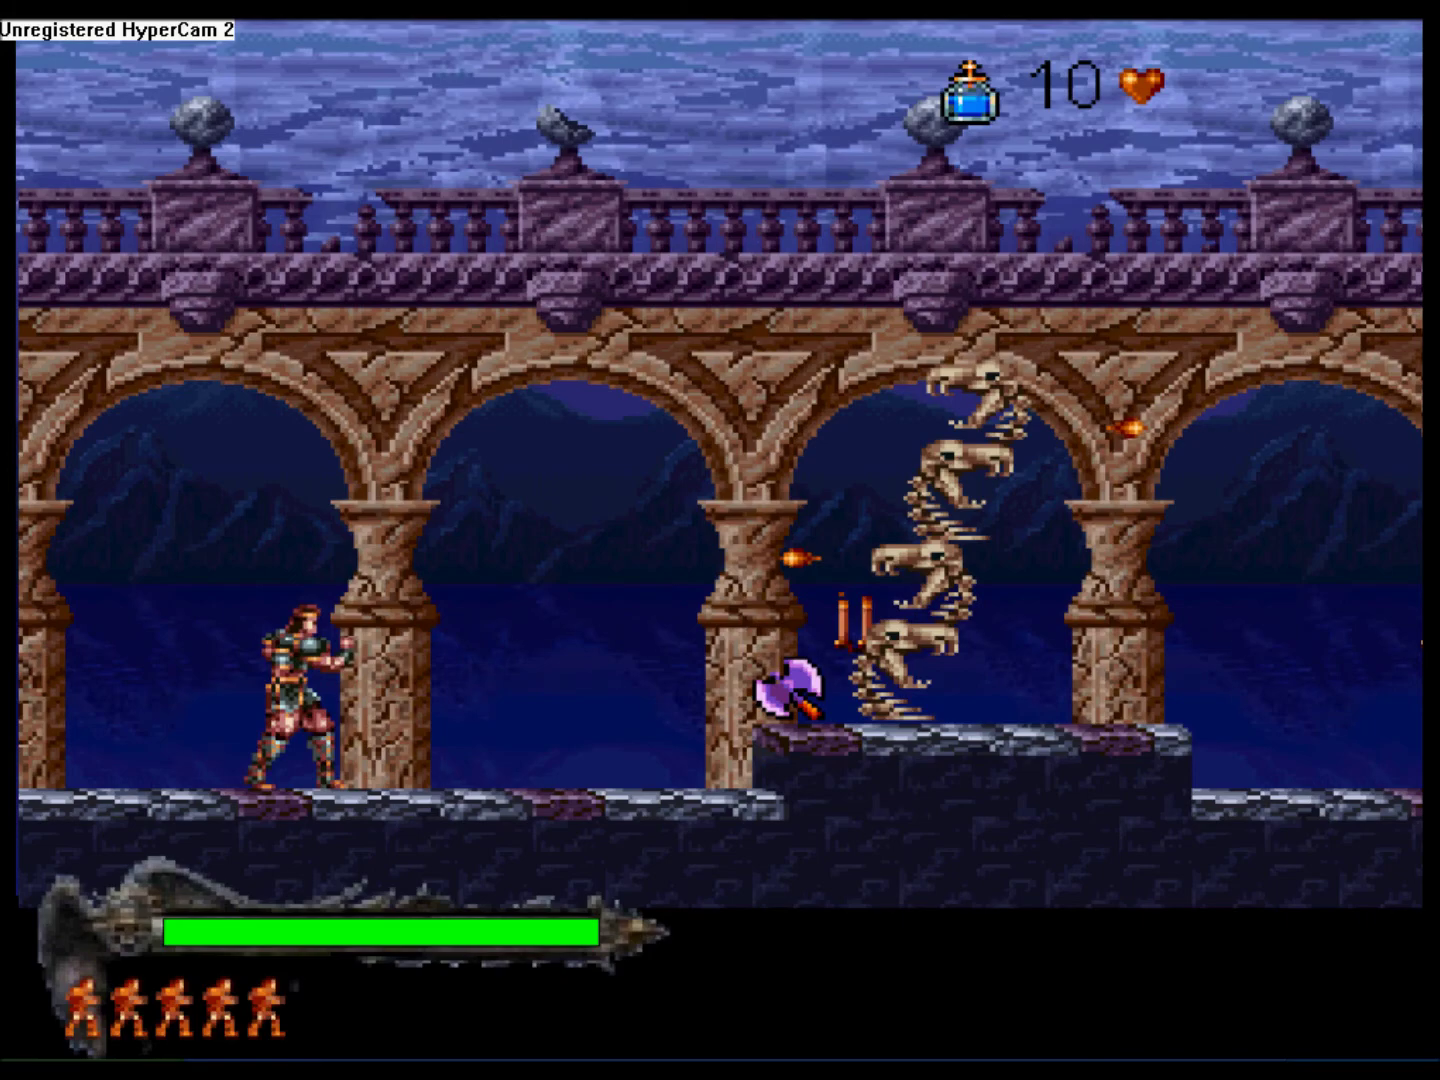
pyautogui.press('Escape')
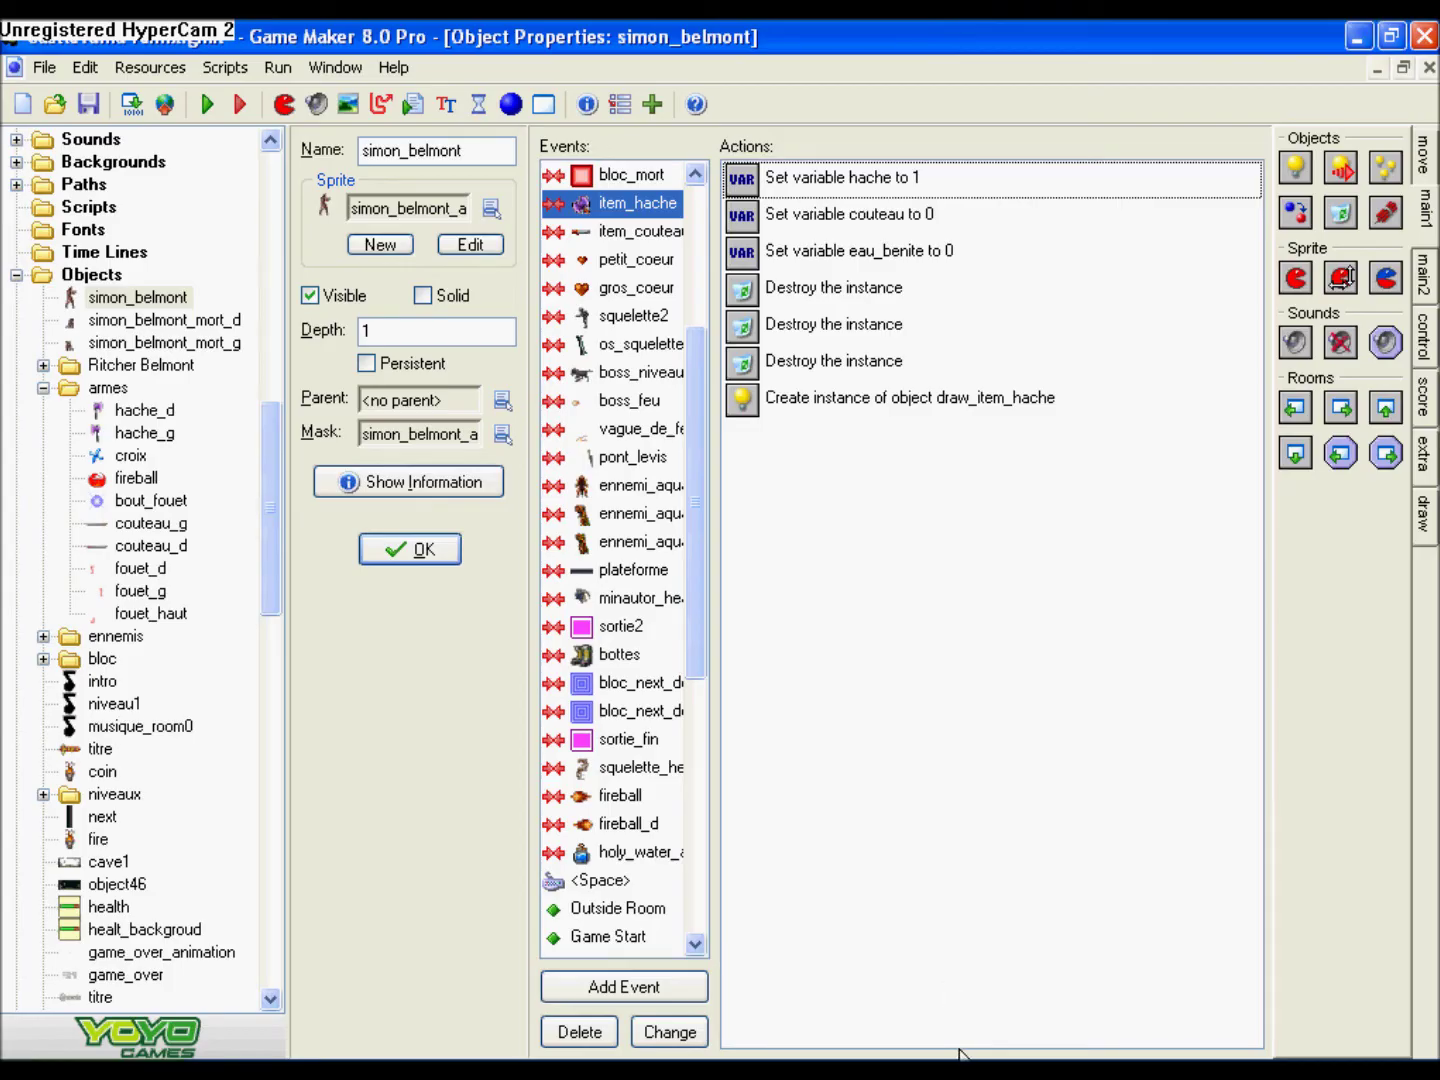
# - Examine the actions of simon_belmont's C-key, W-key and G-key press events to see how the knife throw is conditioned
pyautogui.moveTo(691, 564); pyautogui.dragTo(691, 802)
pyautogui.rightClick(571, 766)
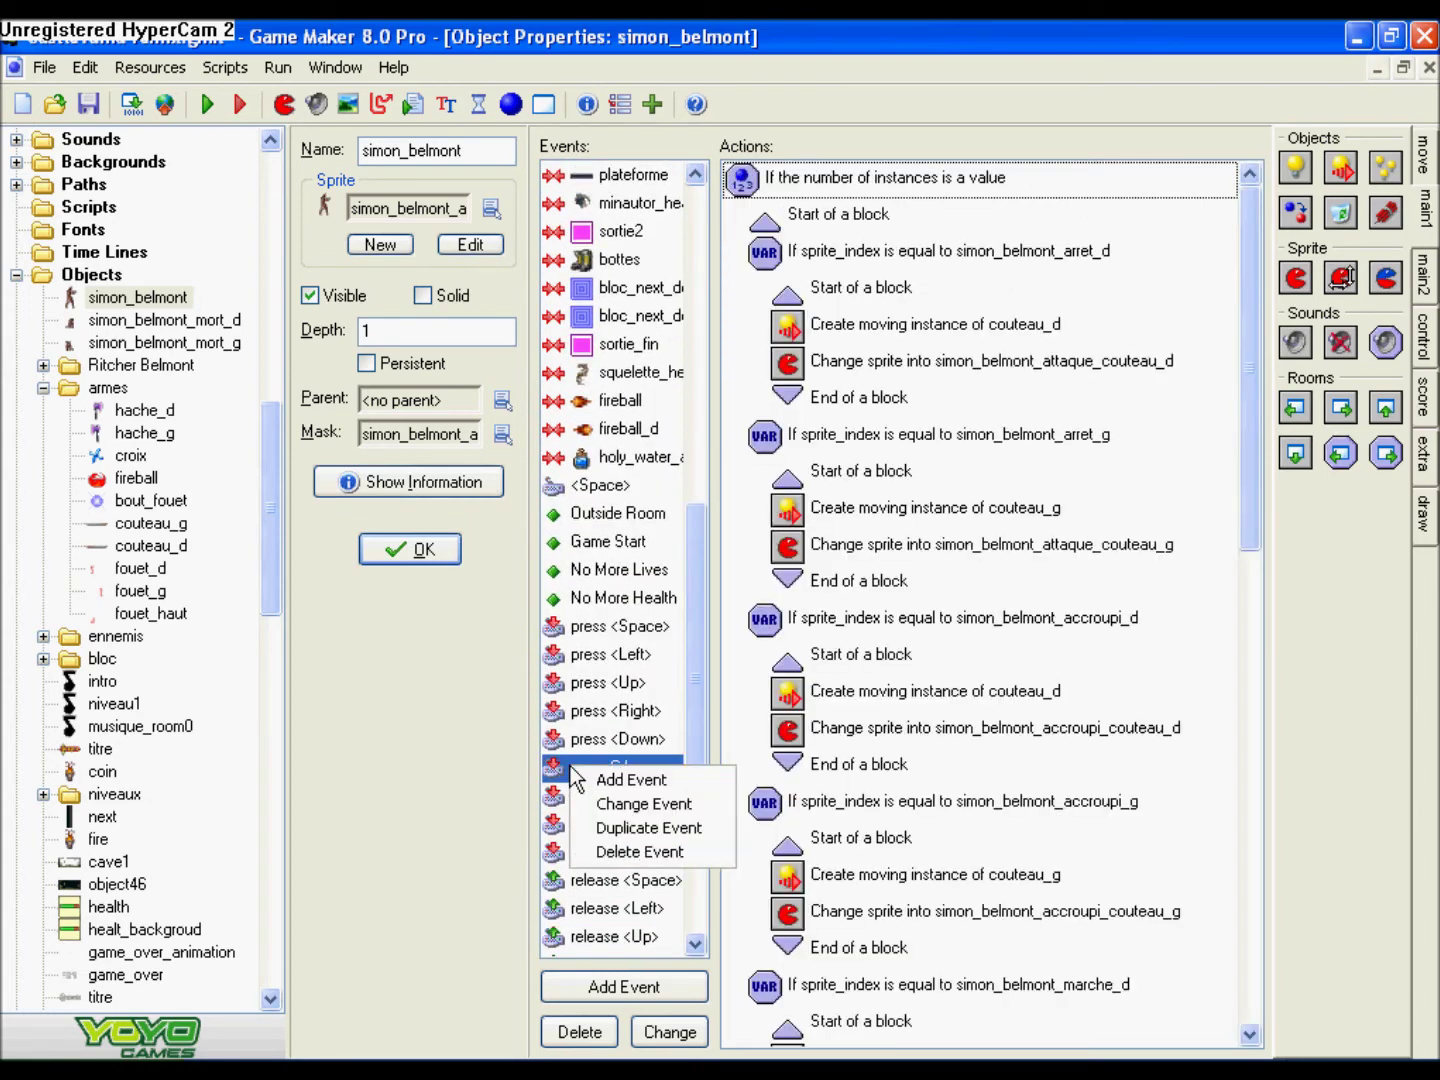
pyautogui.click(486, 758)
pyautogui.click(638, 851)
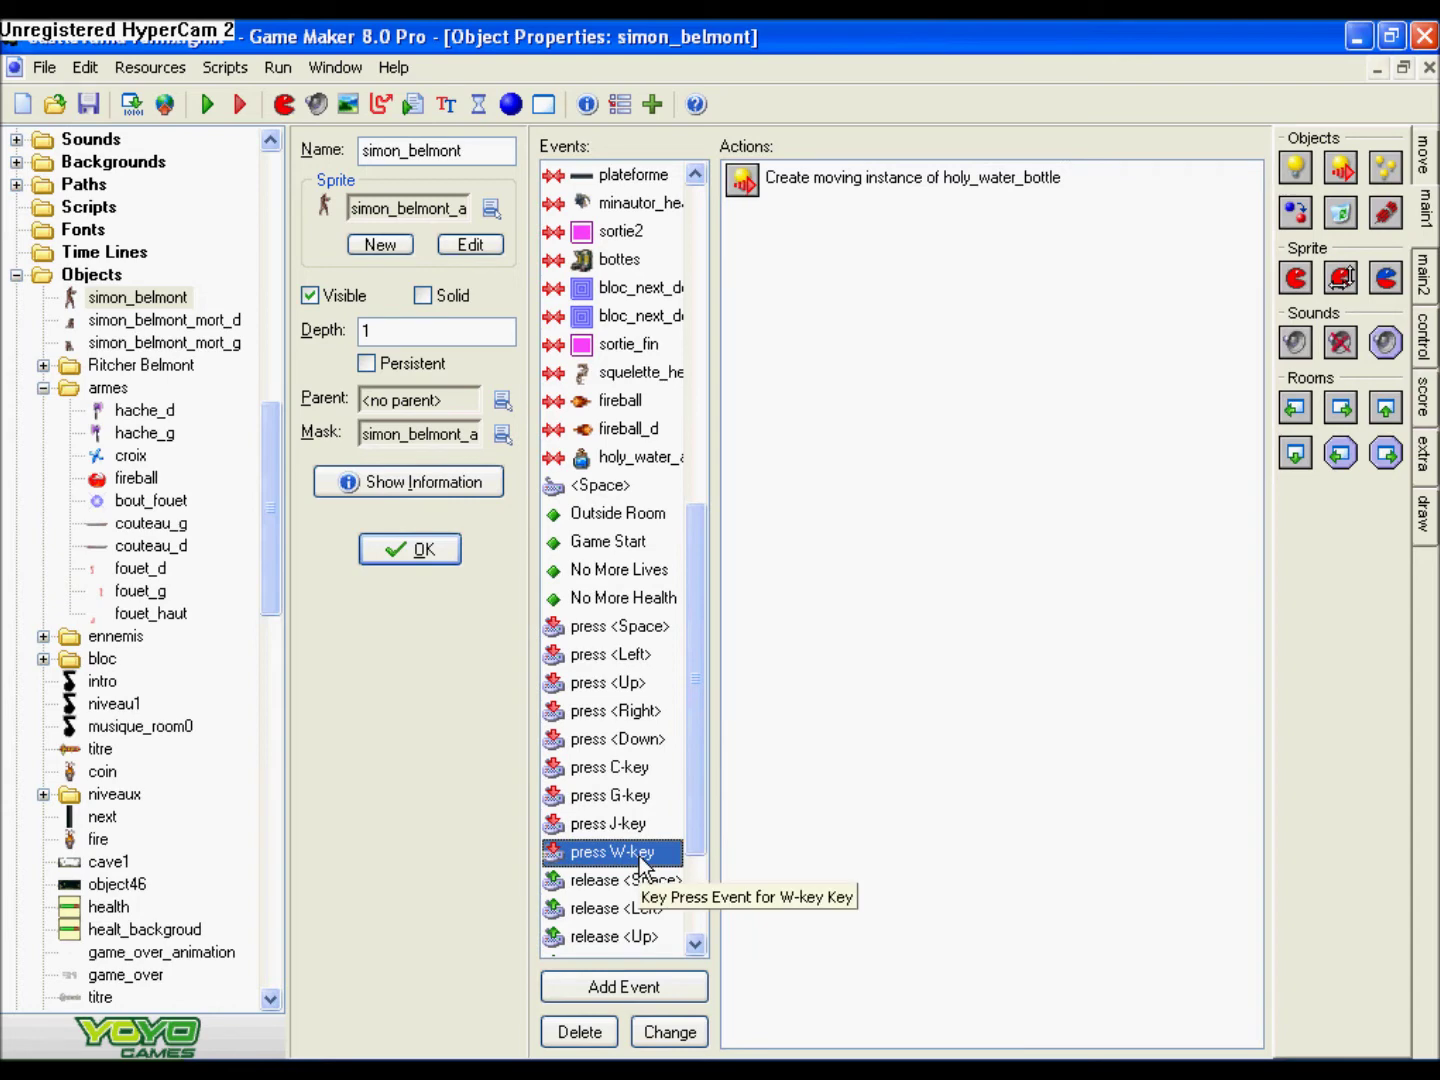
pyautogui.click(621, 798)
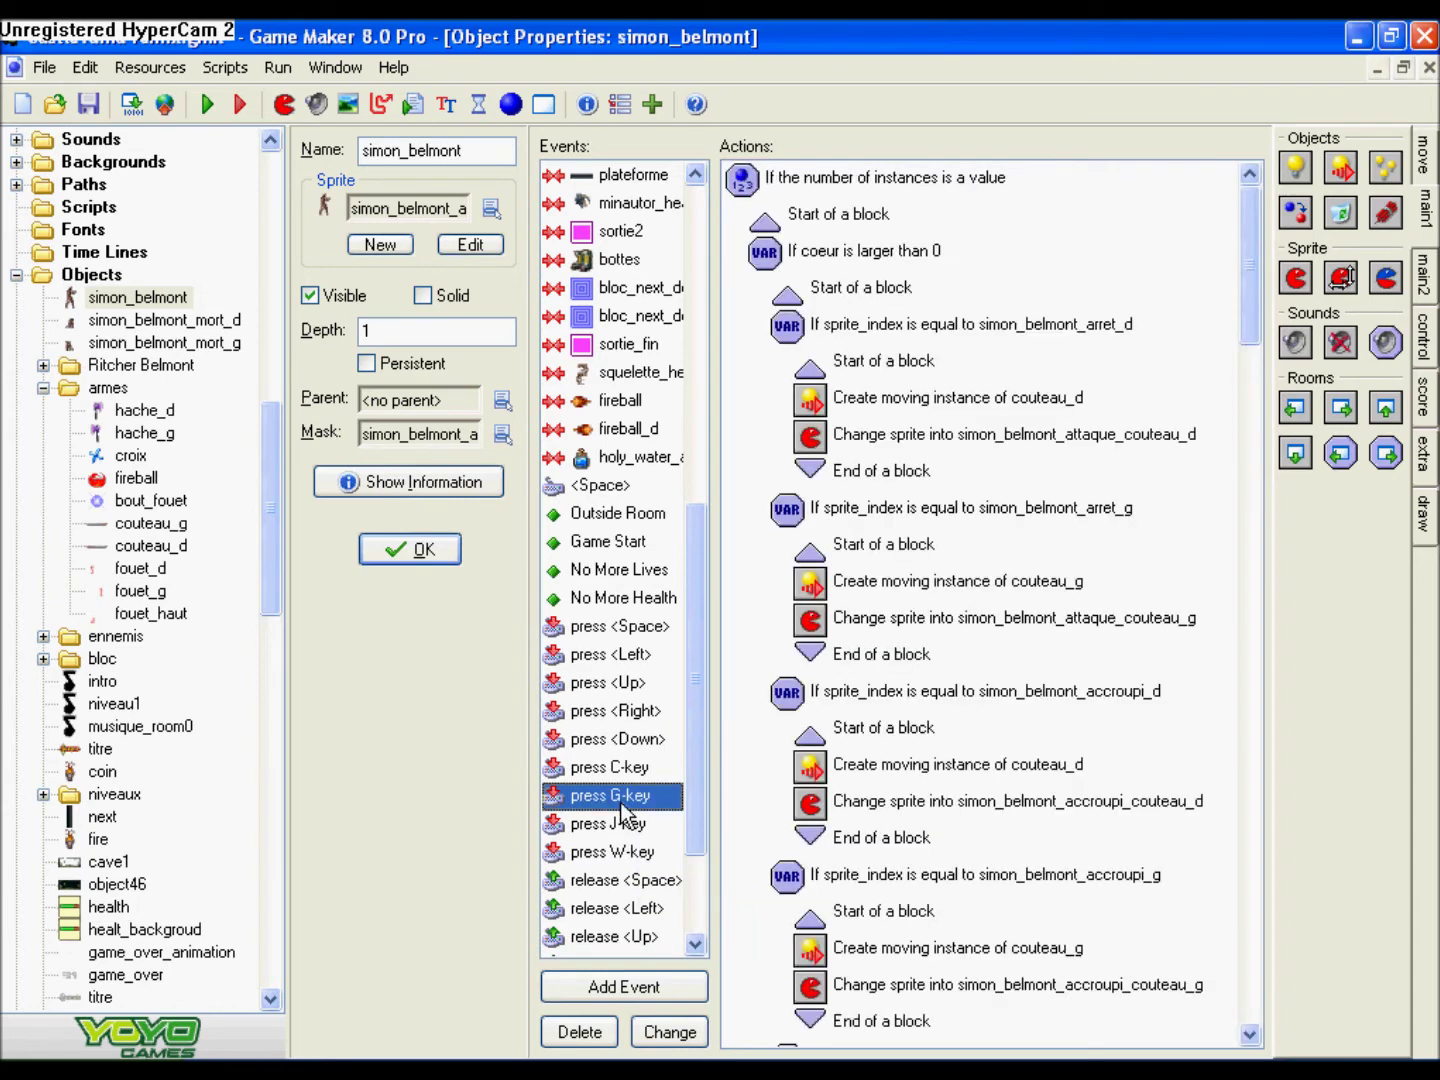
pyautogui.click(744, 183)
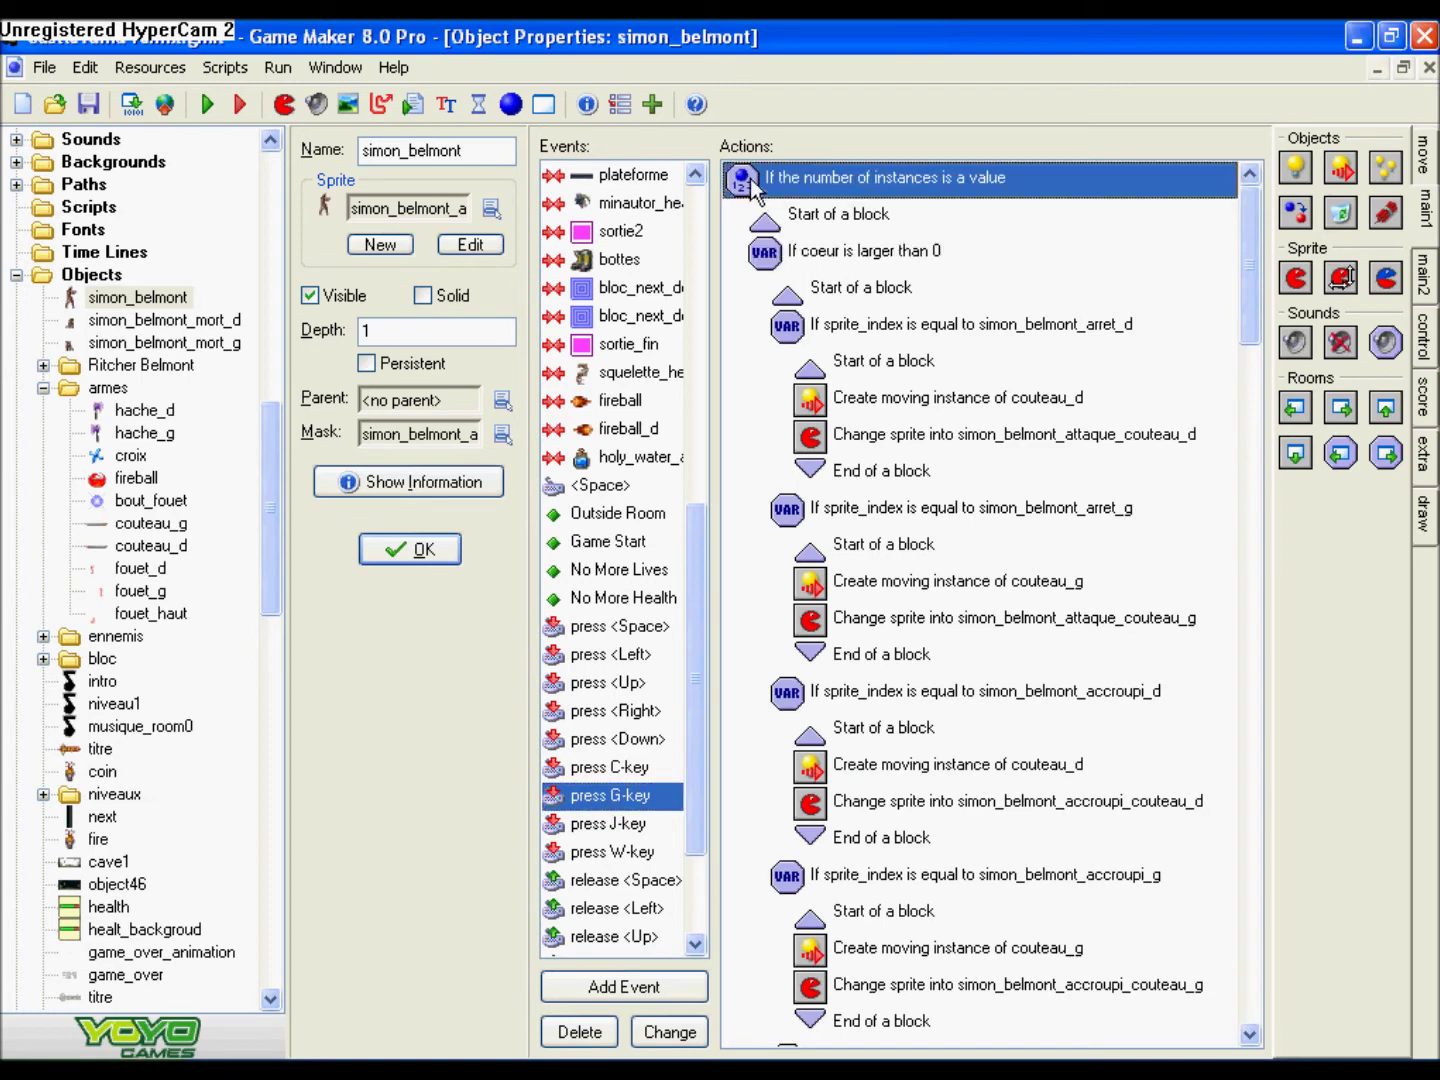
pyautogui.click(636, 851)
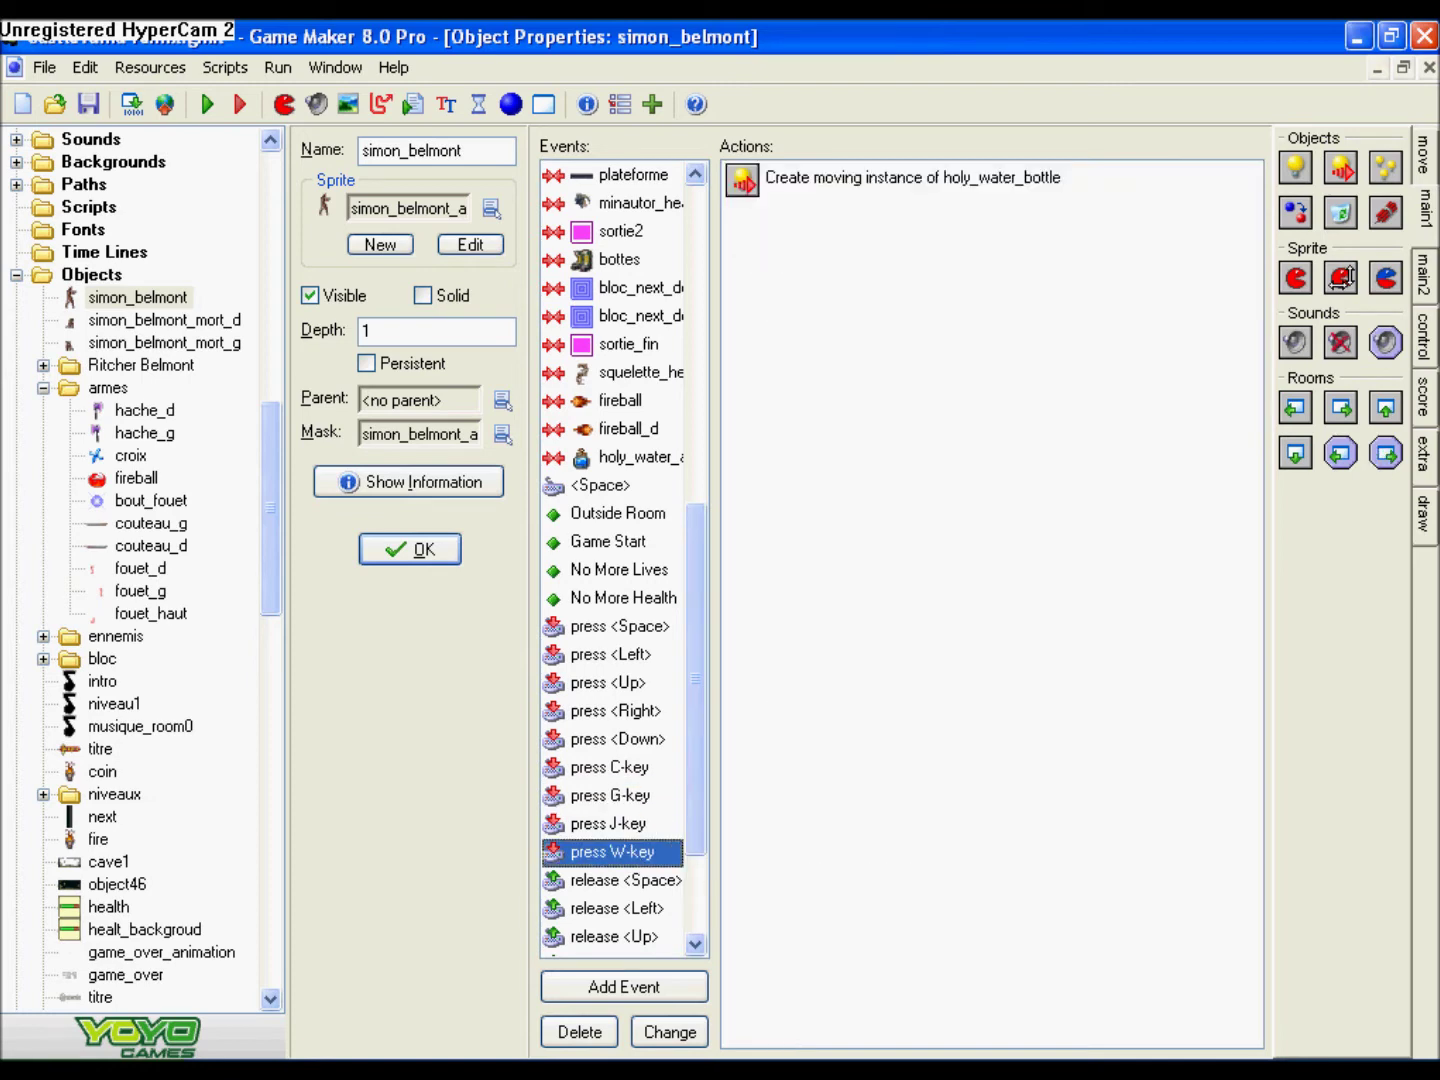
pyautogui.click(1427, 283)
pyautogui.click(1425, 340)
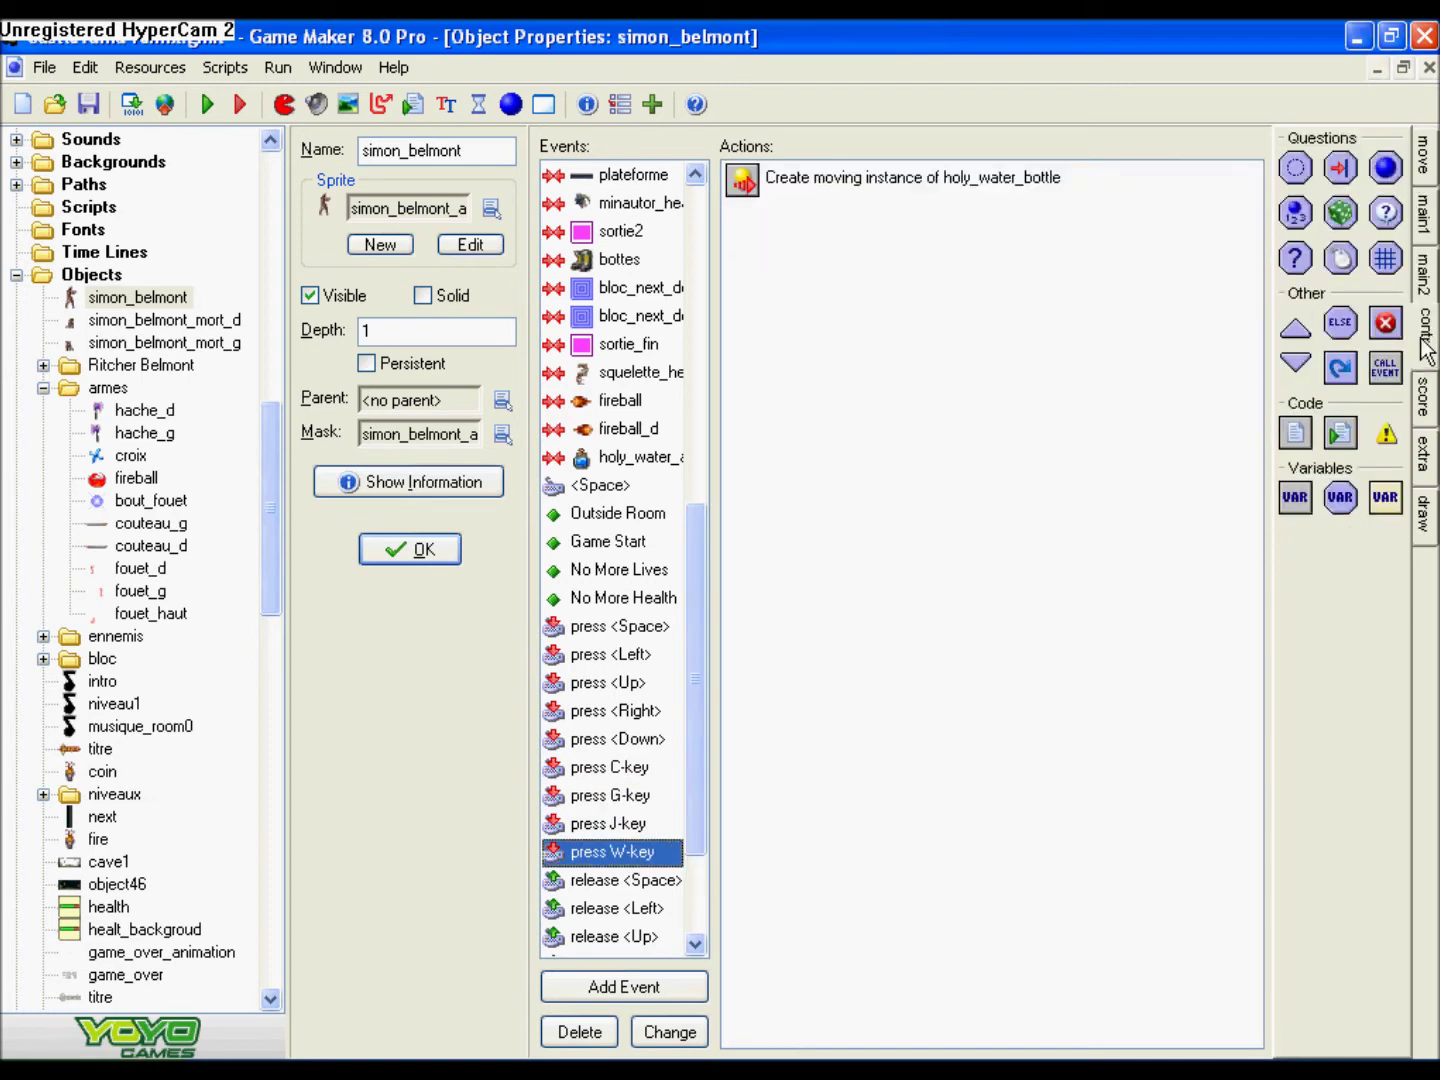
pyautogui.moveTo(1298, 214); pyautogui.dragTo(765, 185)
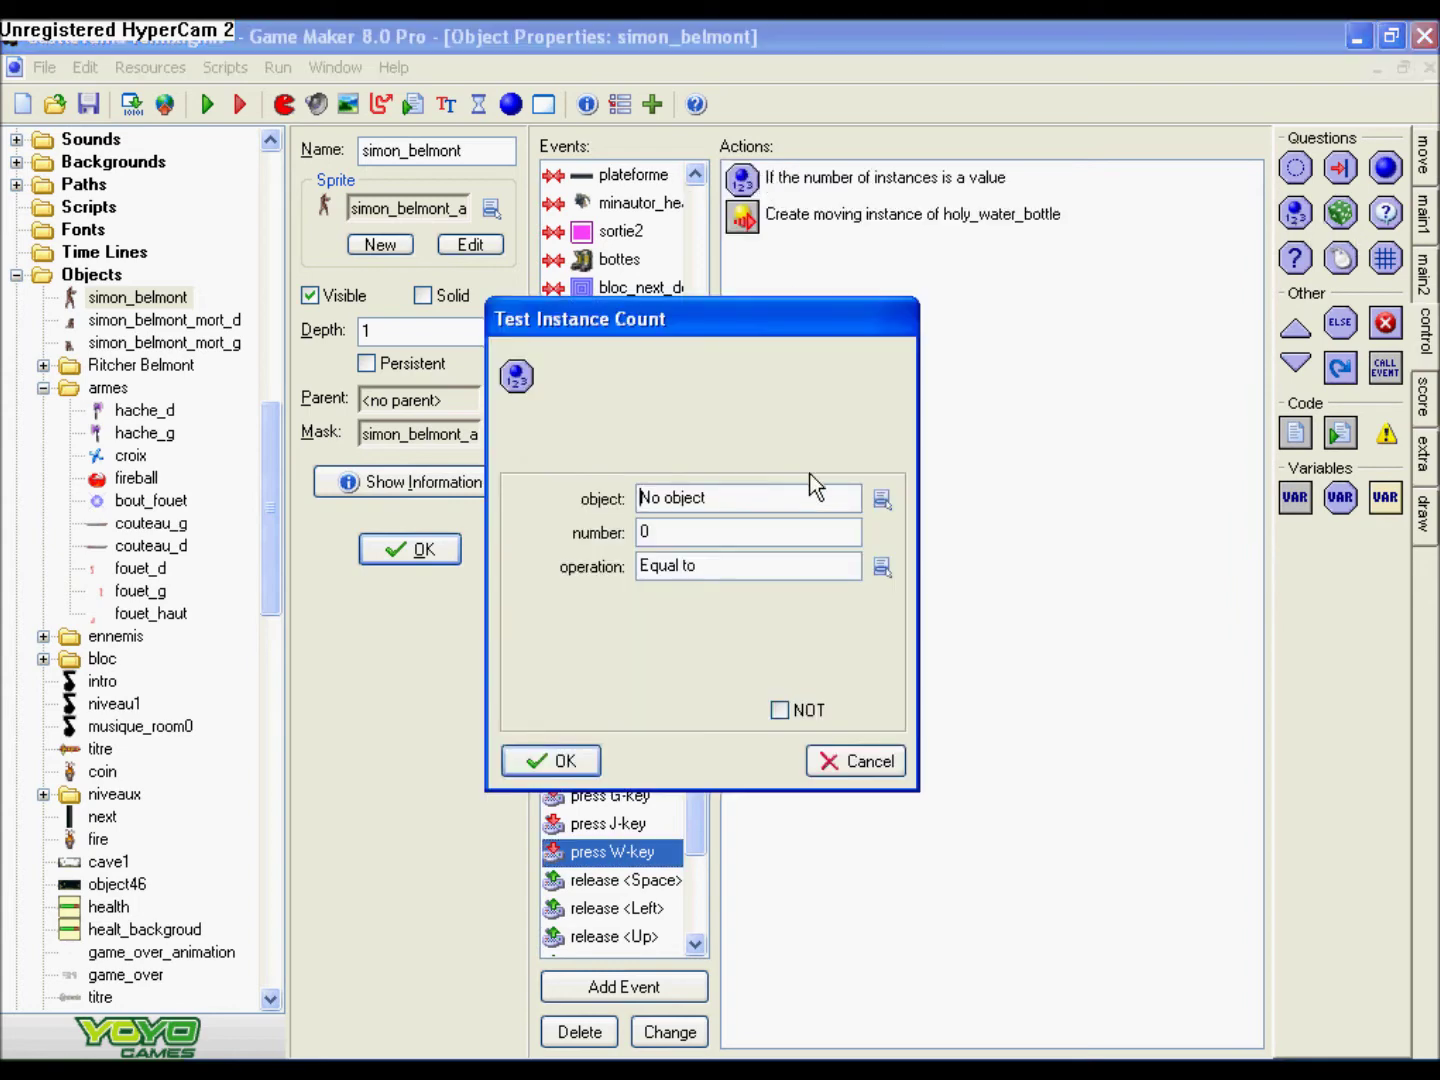
pyautogui.click(882, 499)
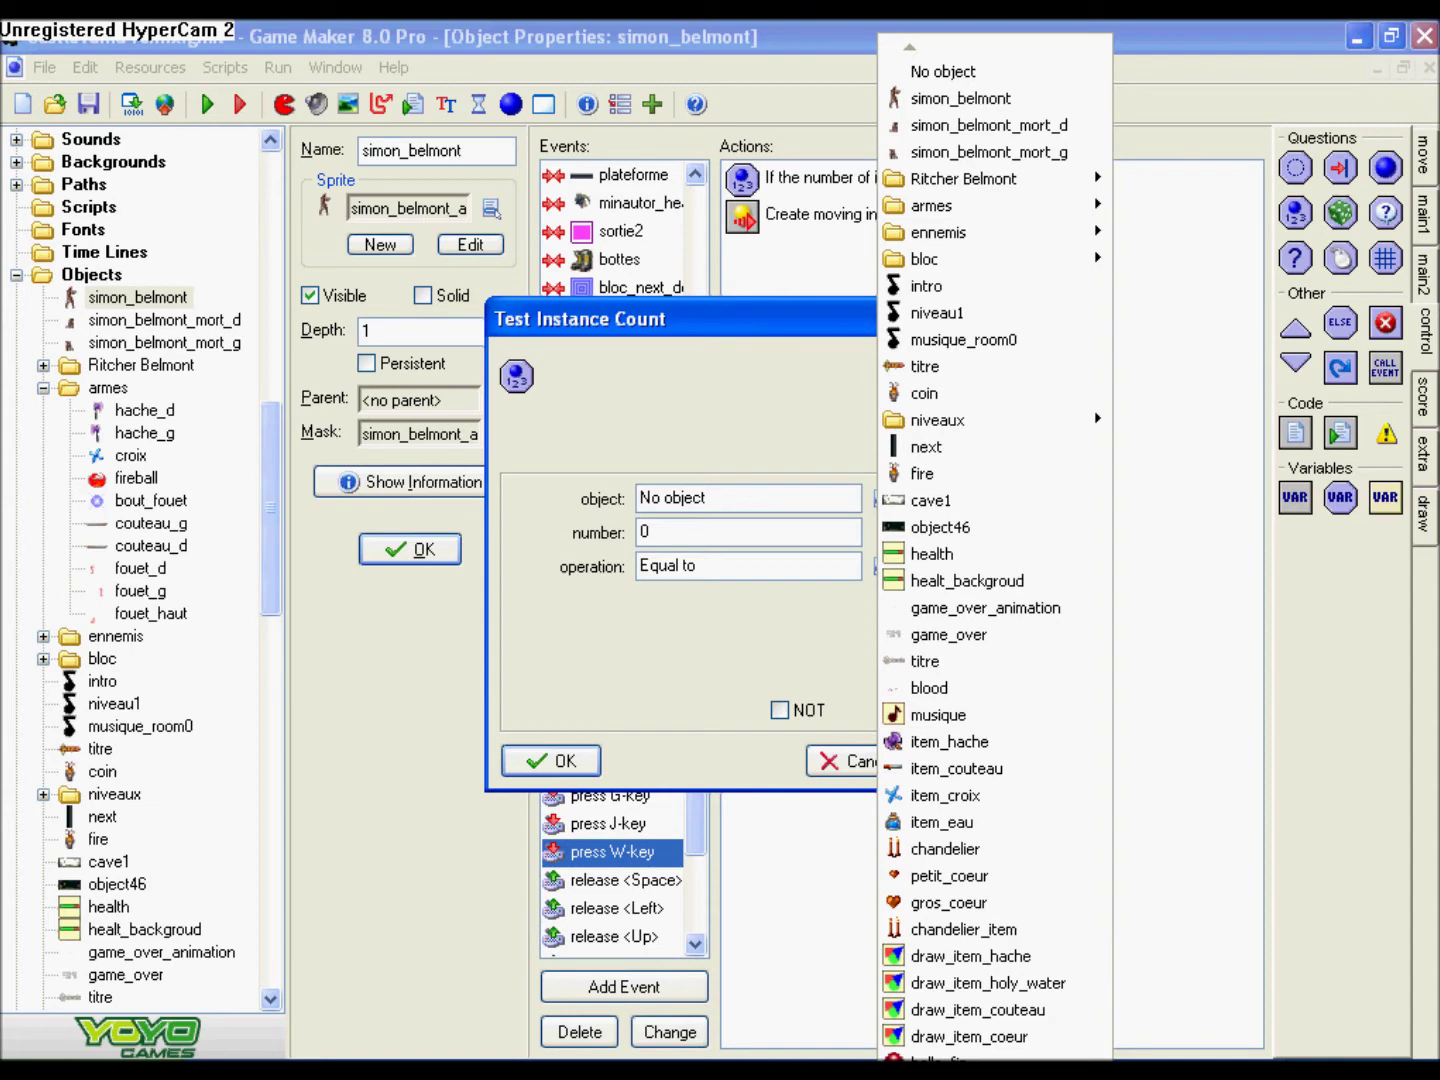
pyautogui.moveTo(995, 1066)
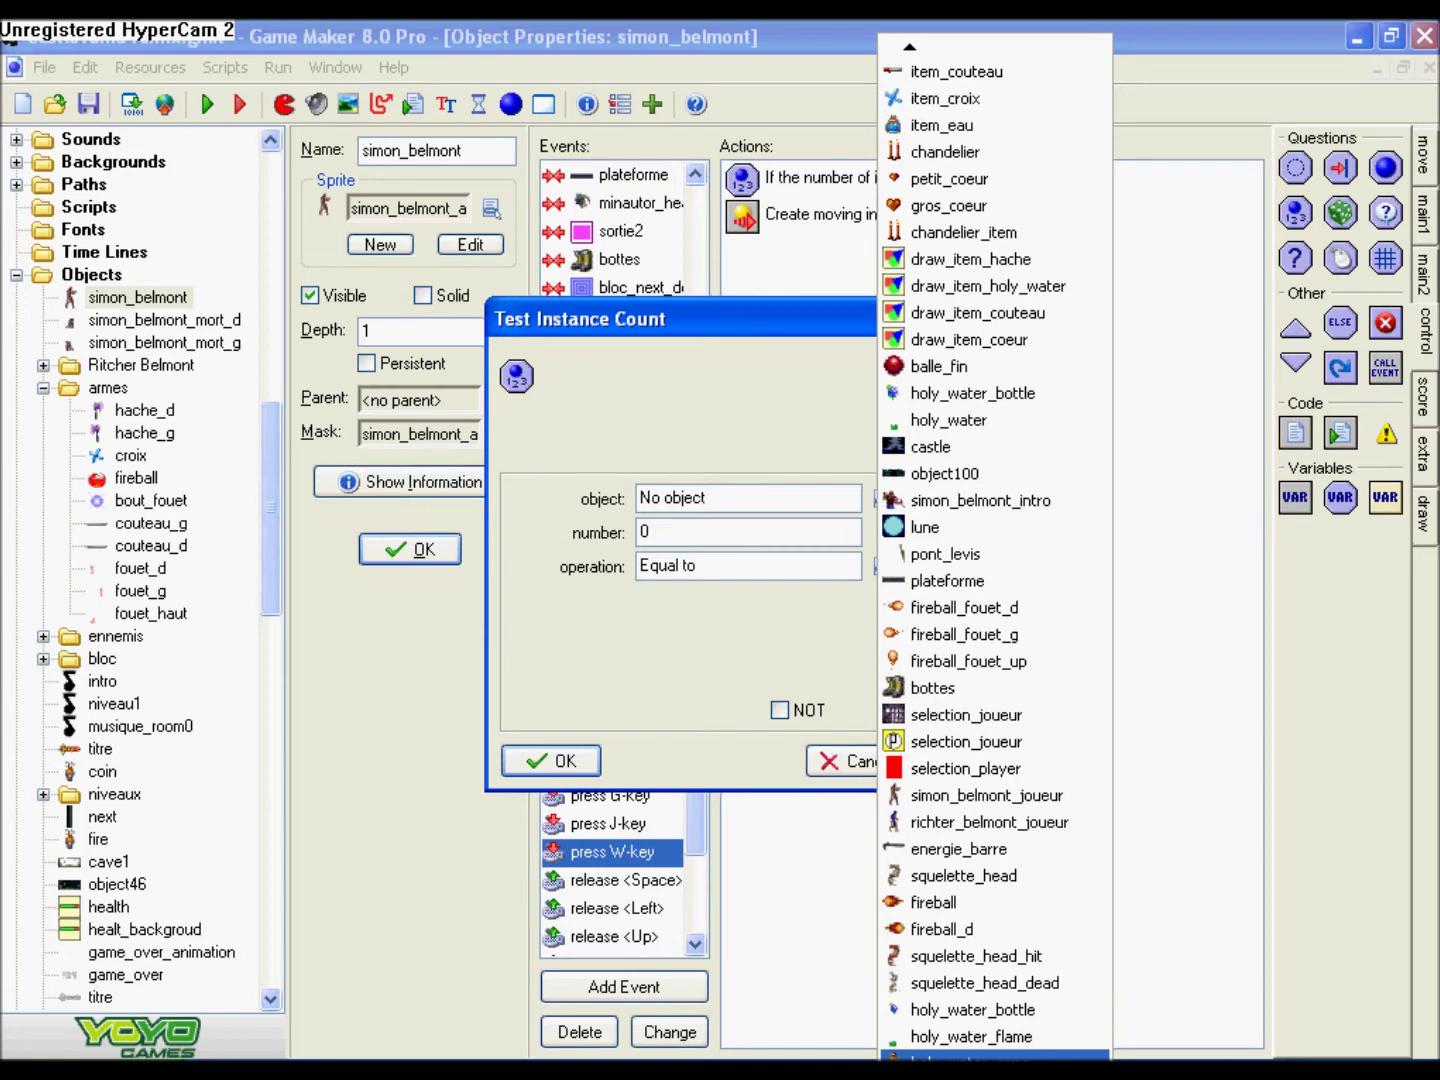
pyautogui.moveTo(773, 311); pyautogui.dragTo(760, 345)
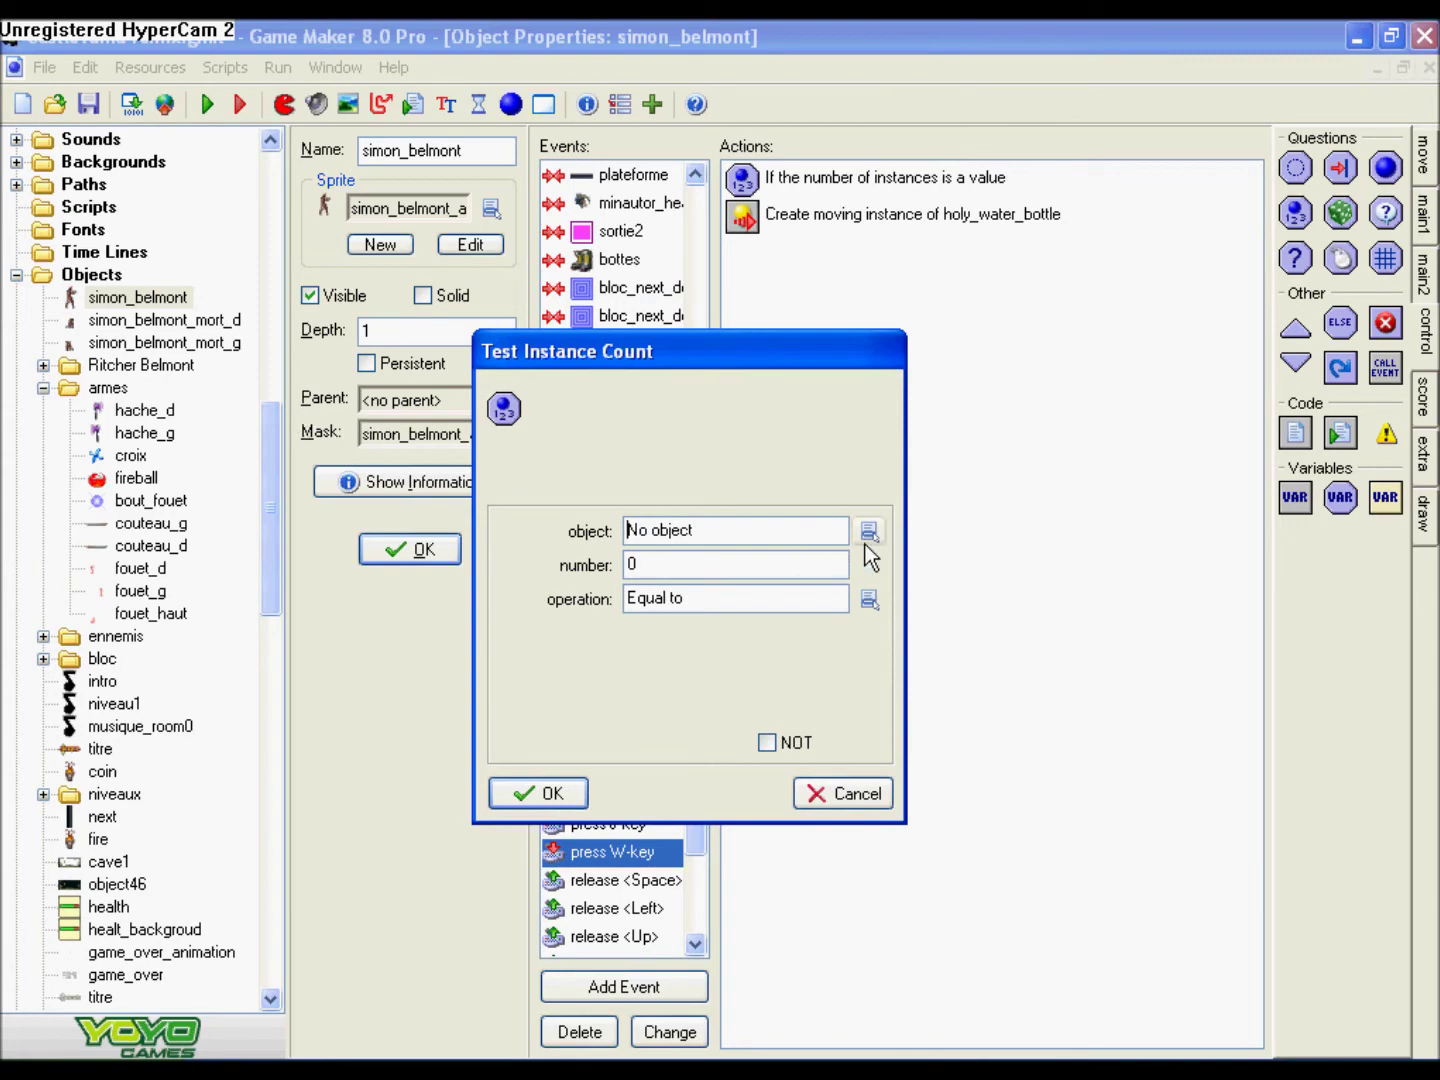
pyautogui.click(823, 800)
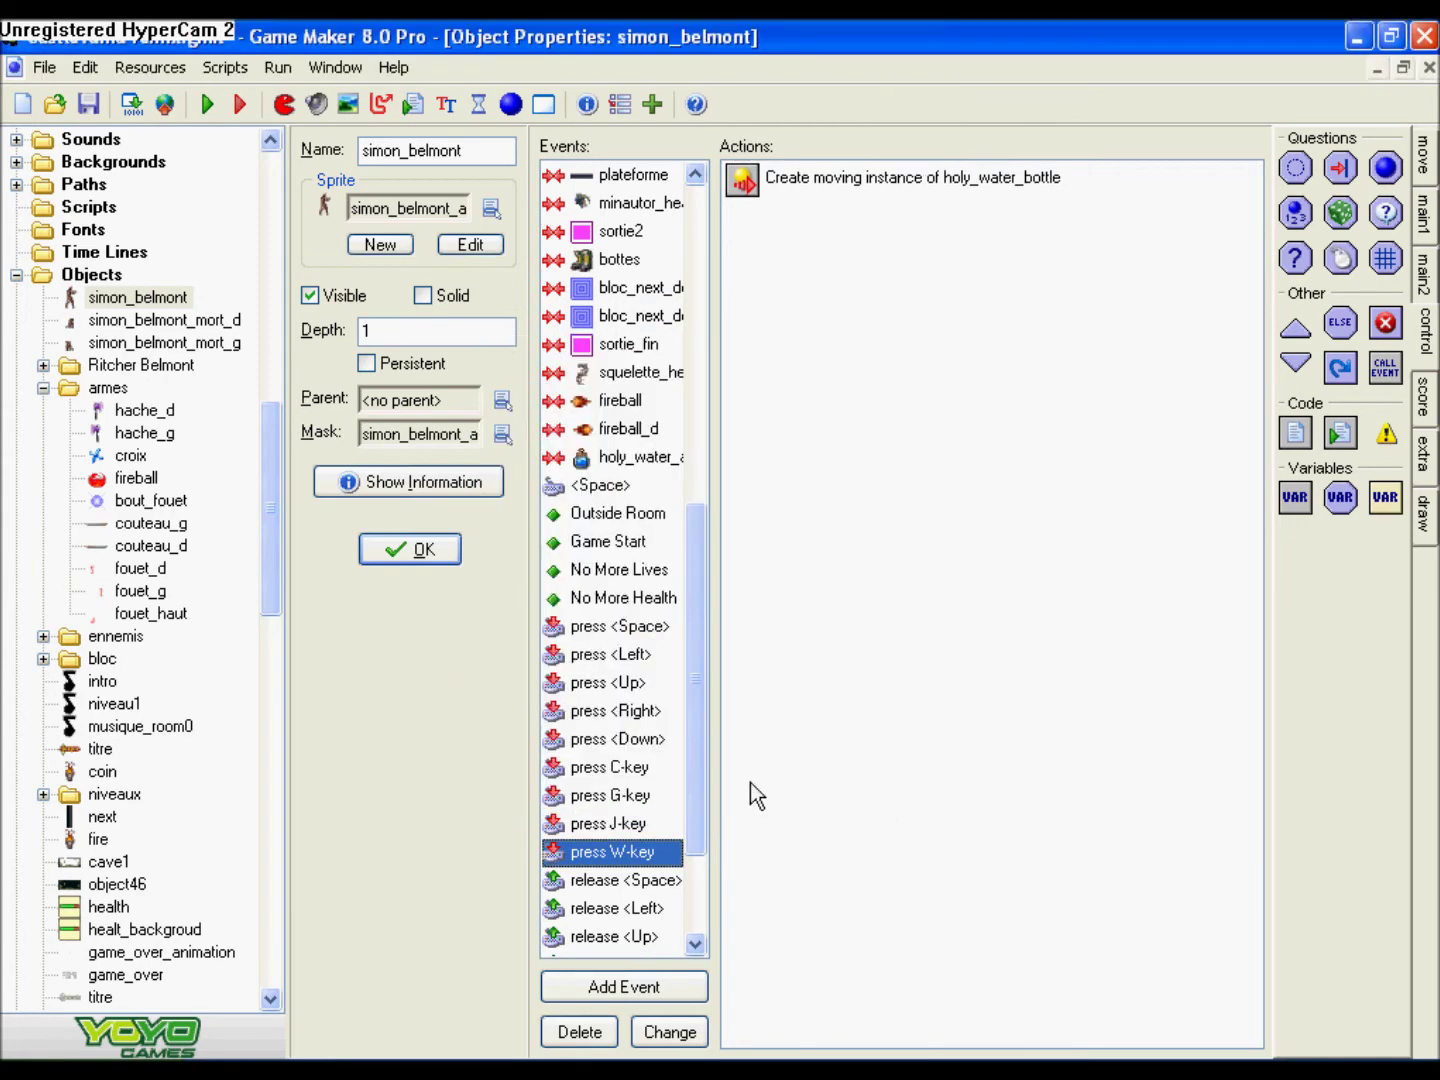
# - Check how the Test Instance Count condition in simon_belmont's G-key press event is set up
pyautogui.click(617, 797)
pyautogui.doubleClick(919, 182)
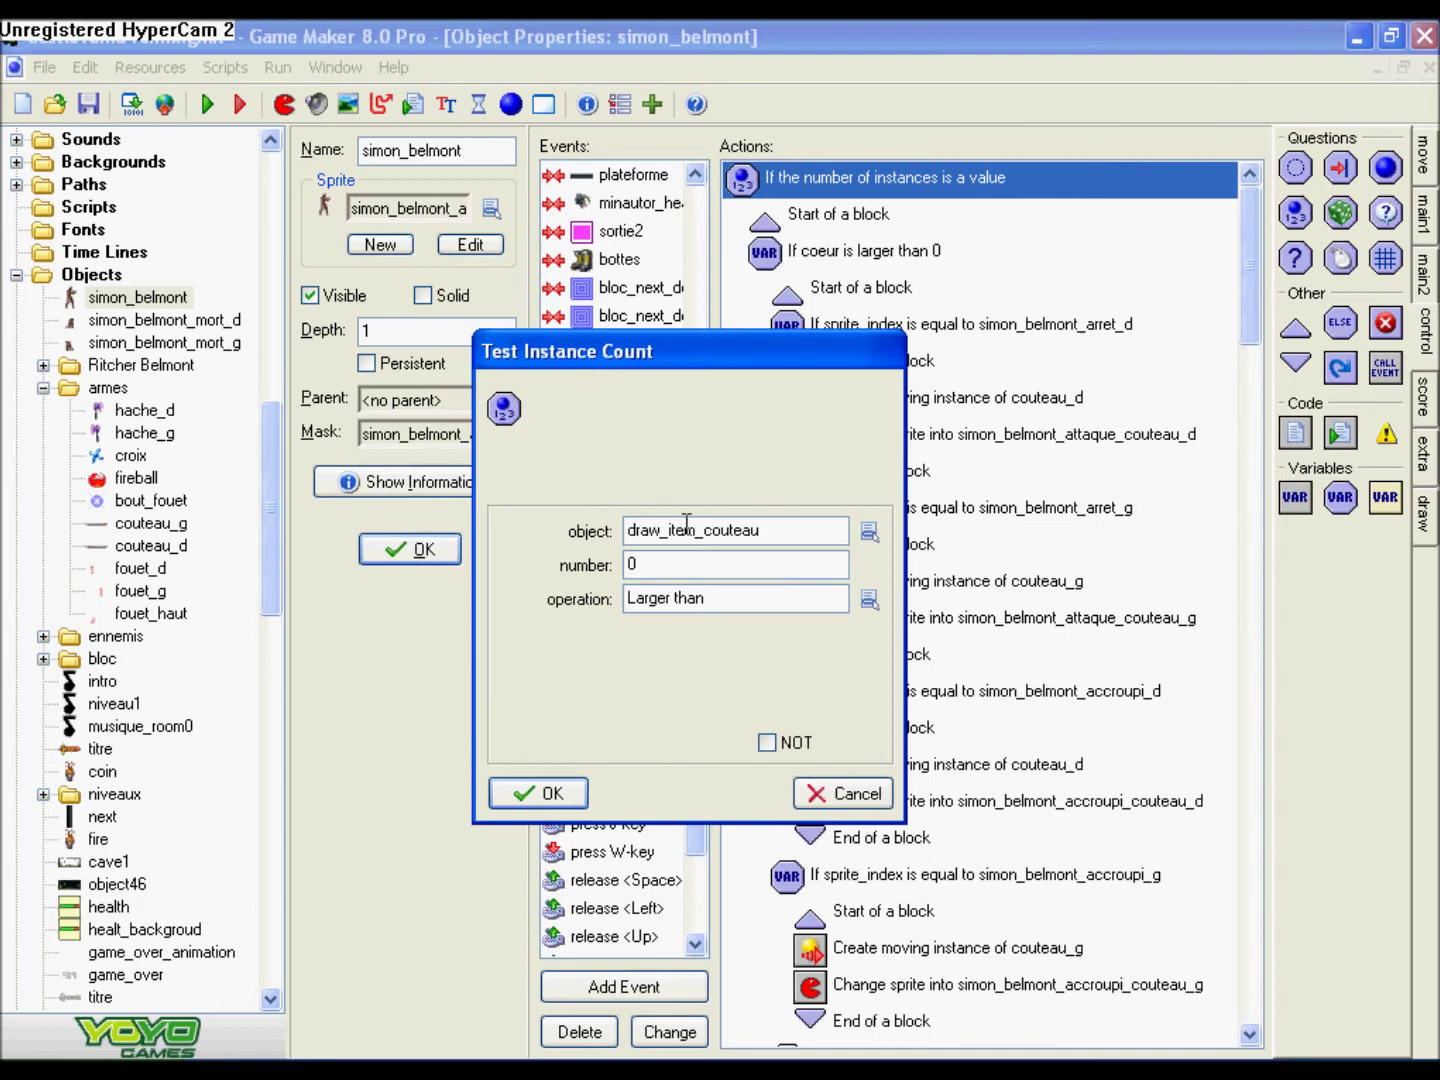
pyautogui.click(533, 796)
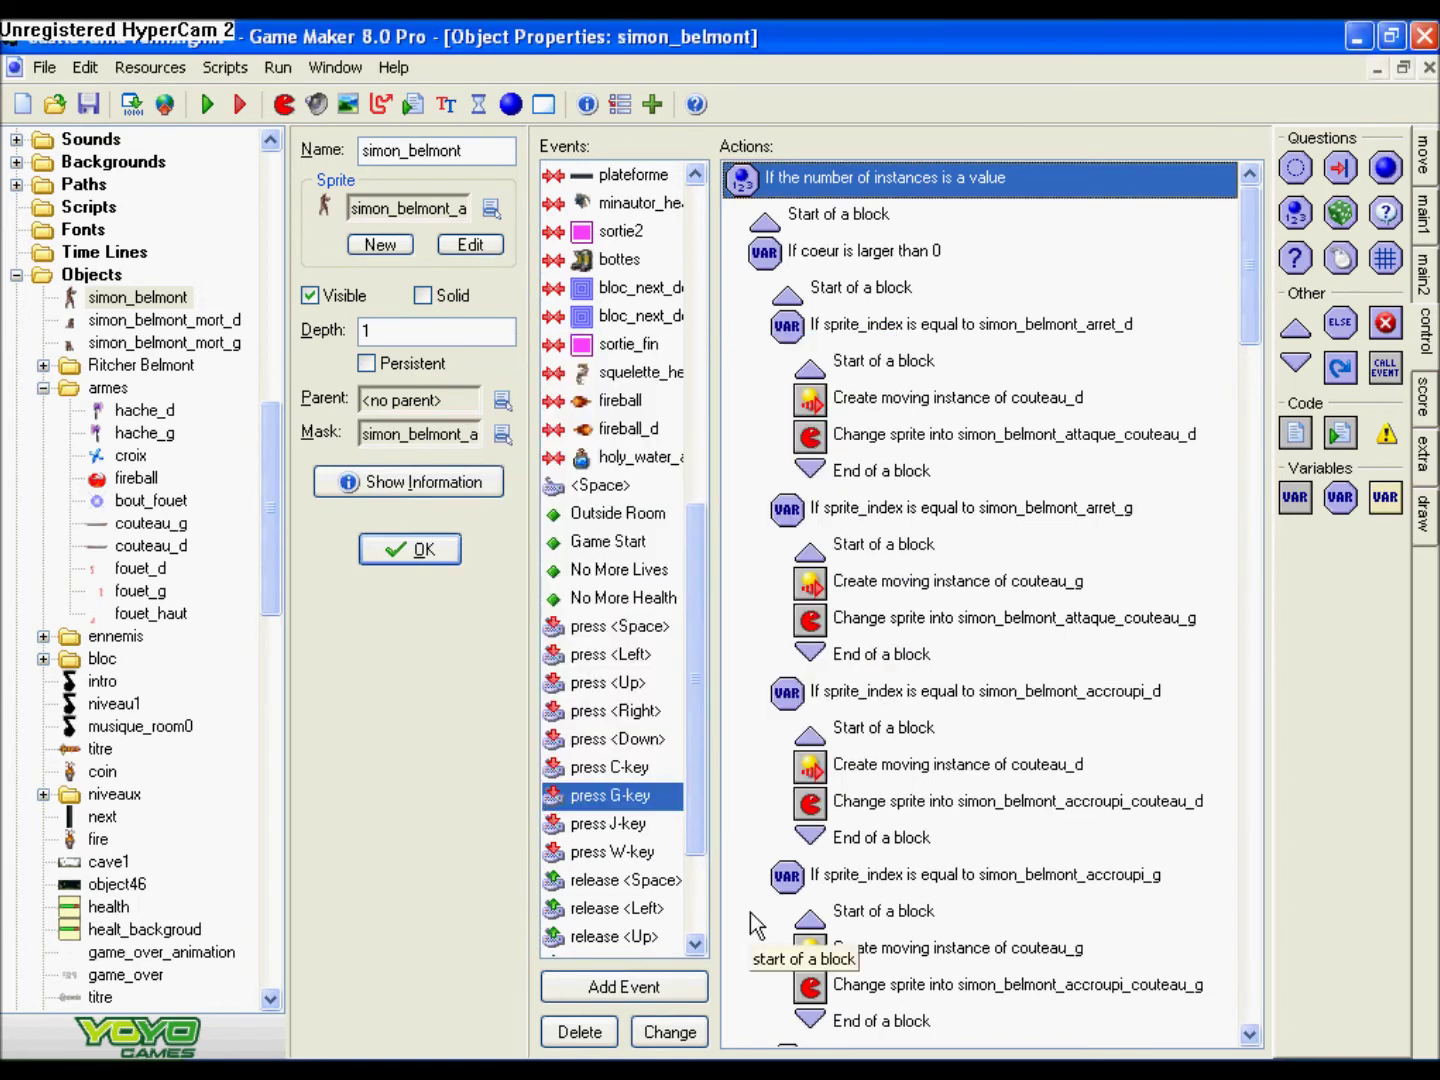
# - Add a Test Instance Count to simon_belmont's W-key press event, checking that draw_item_holy_water instances are larger than 0
pyautogui.click(612, 852)
pyautogui.doubleClick(938, 180)
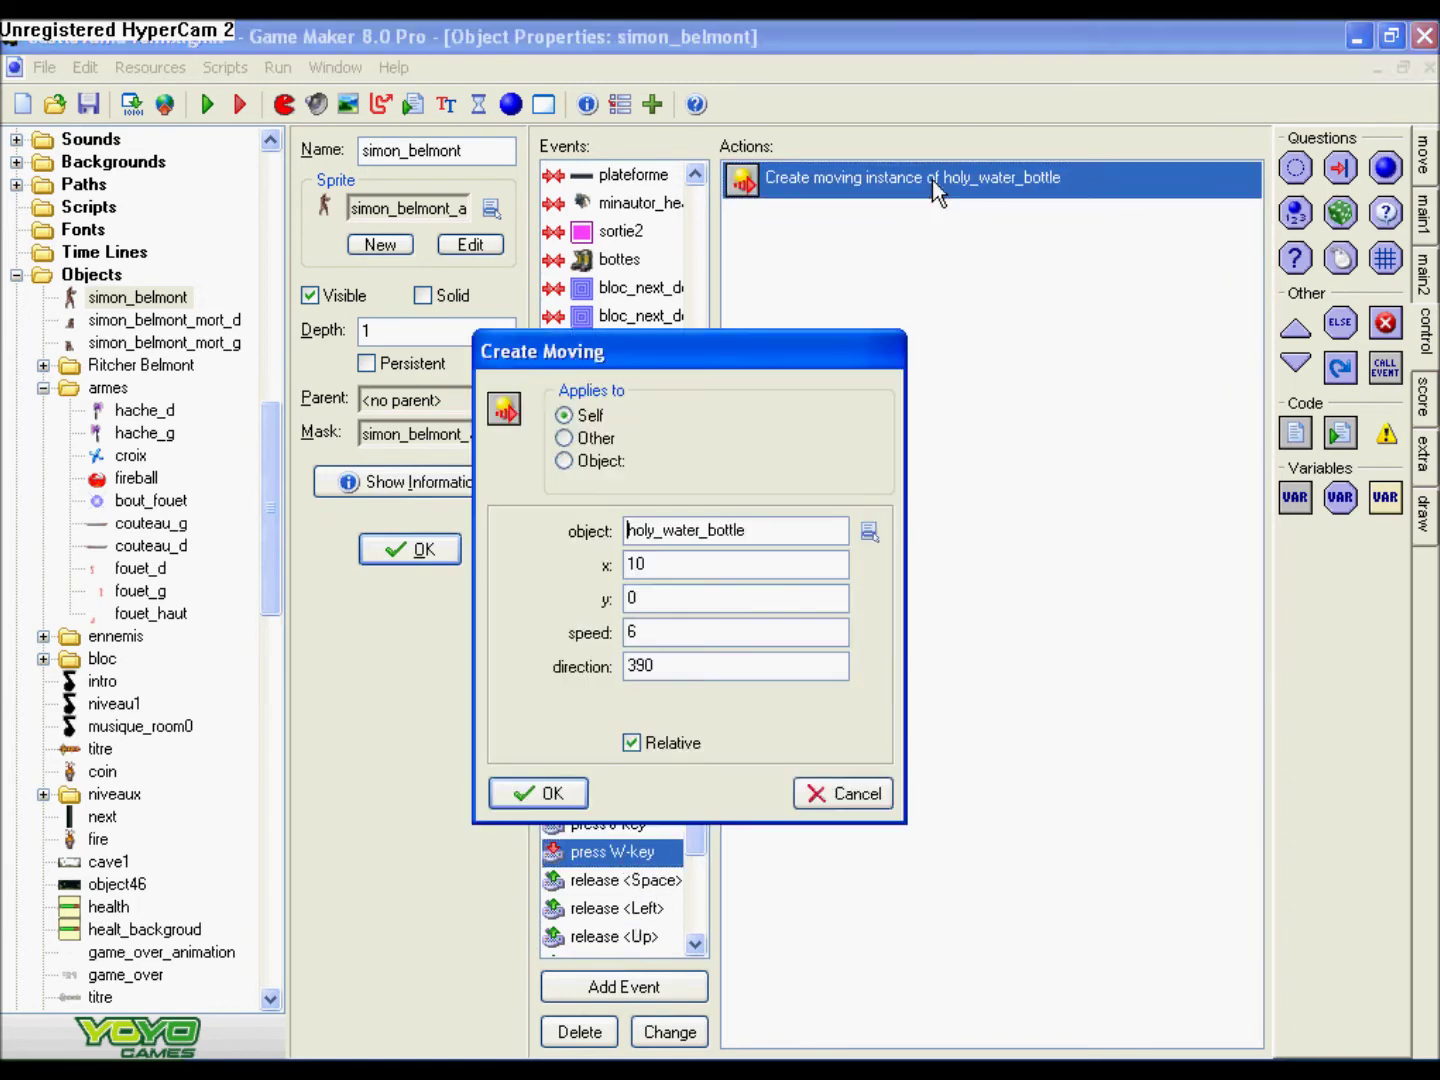
pyautogui.press('Return')
pyautogui.moveTo(948, 191); pyautogui.dragTo(949, 200)
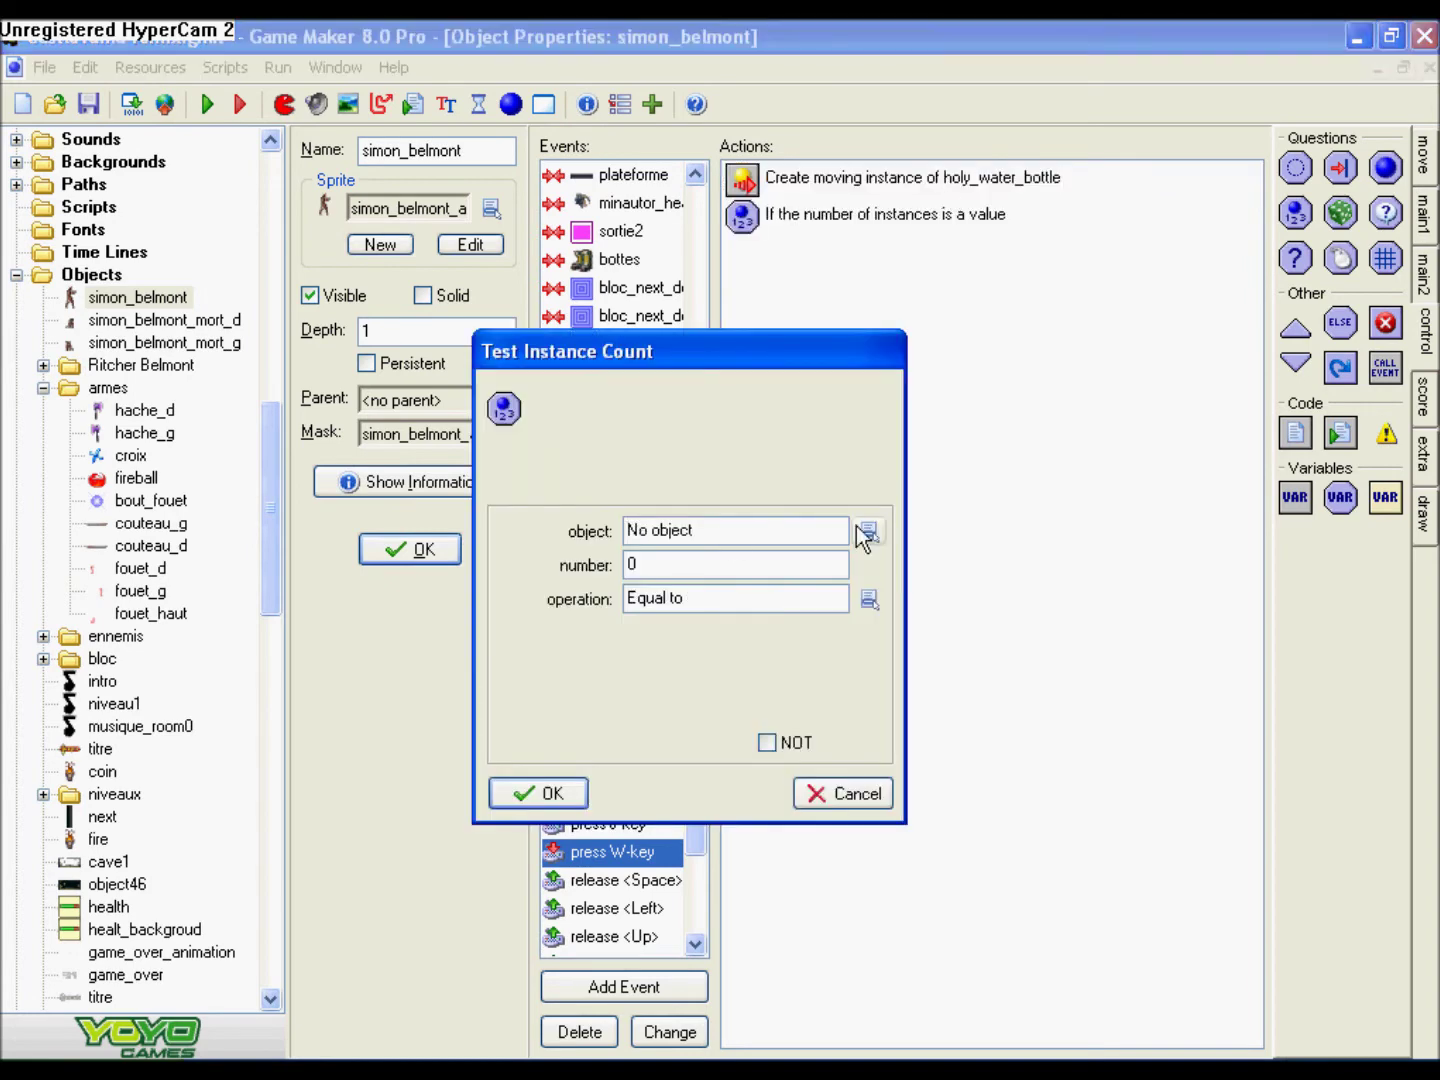
pyautogui.click(868, 531)
pyautogui.click(960, 985)
pyautogui.click(868, 598)
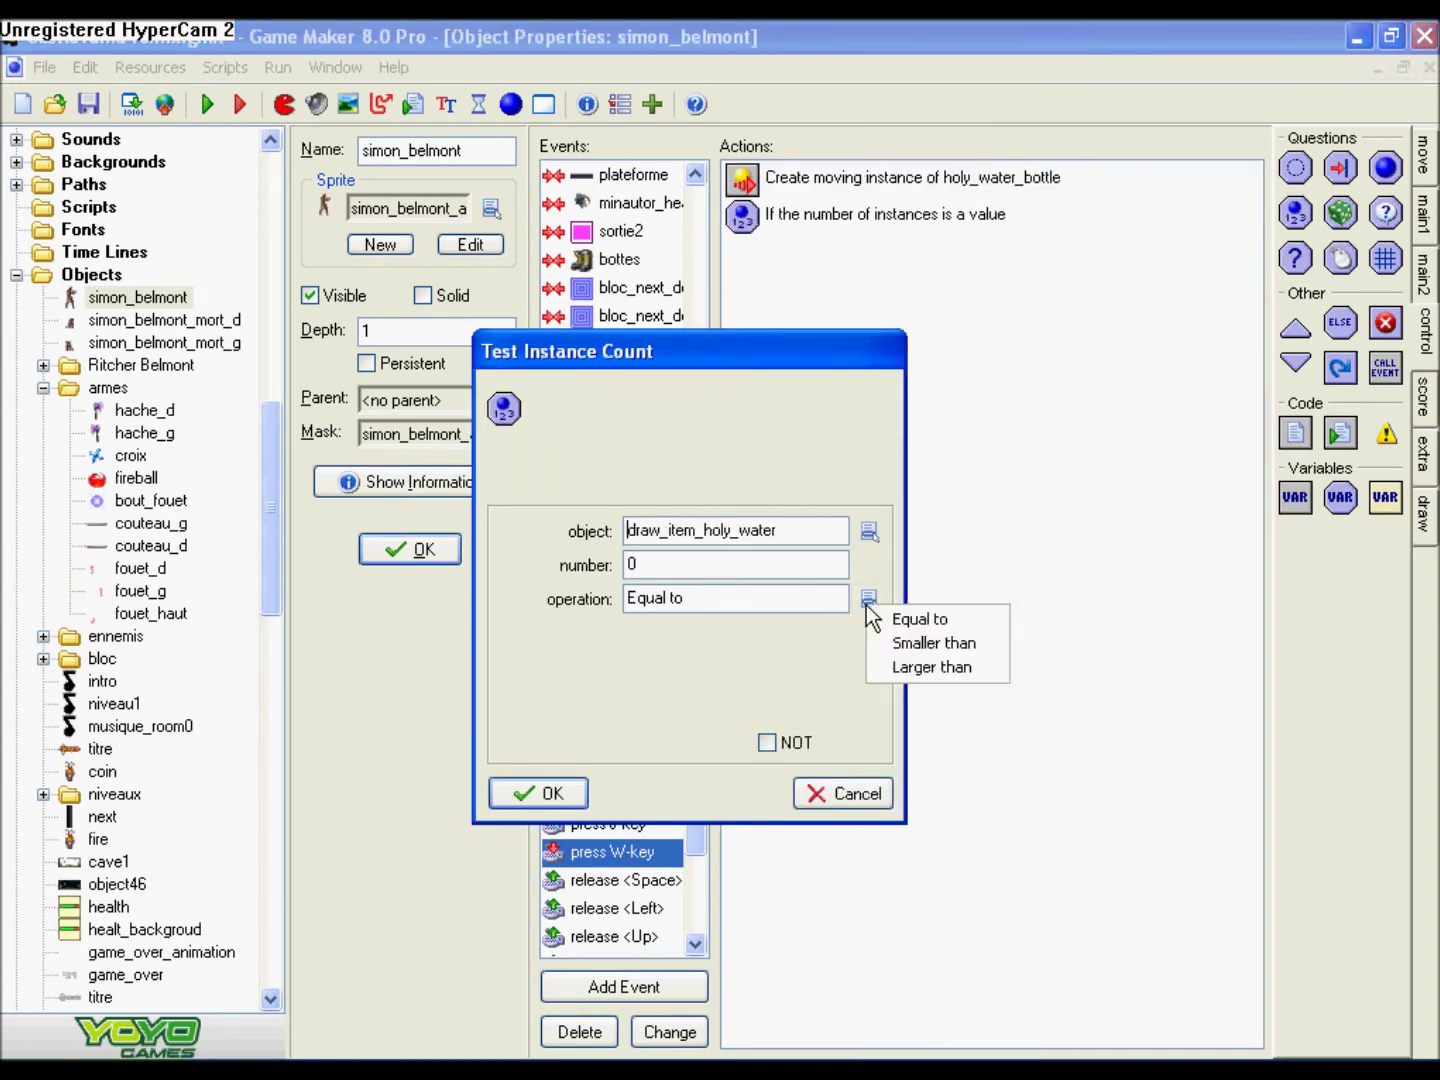
pyautogui.click(917, 668)
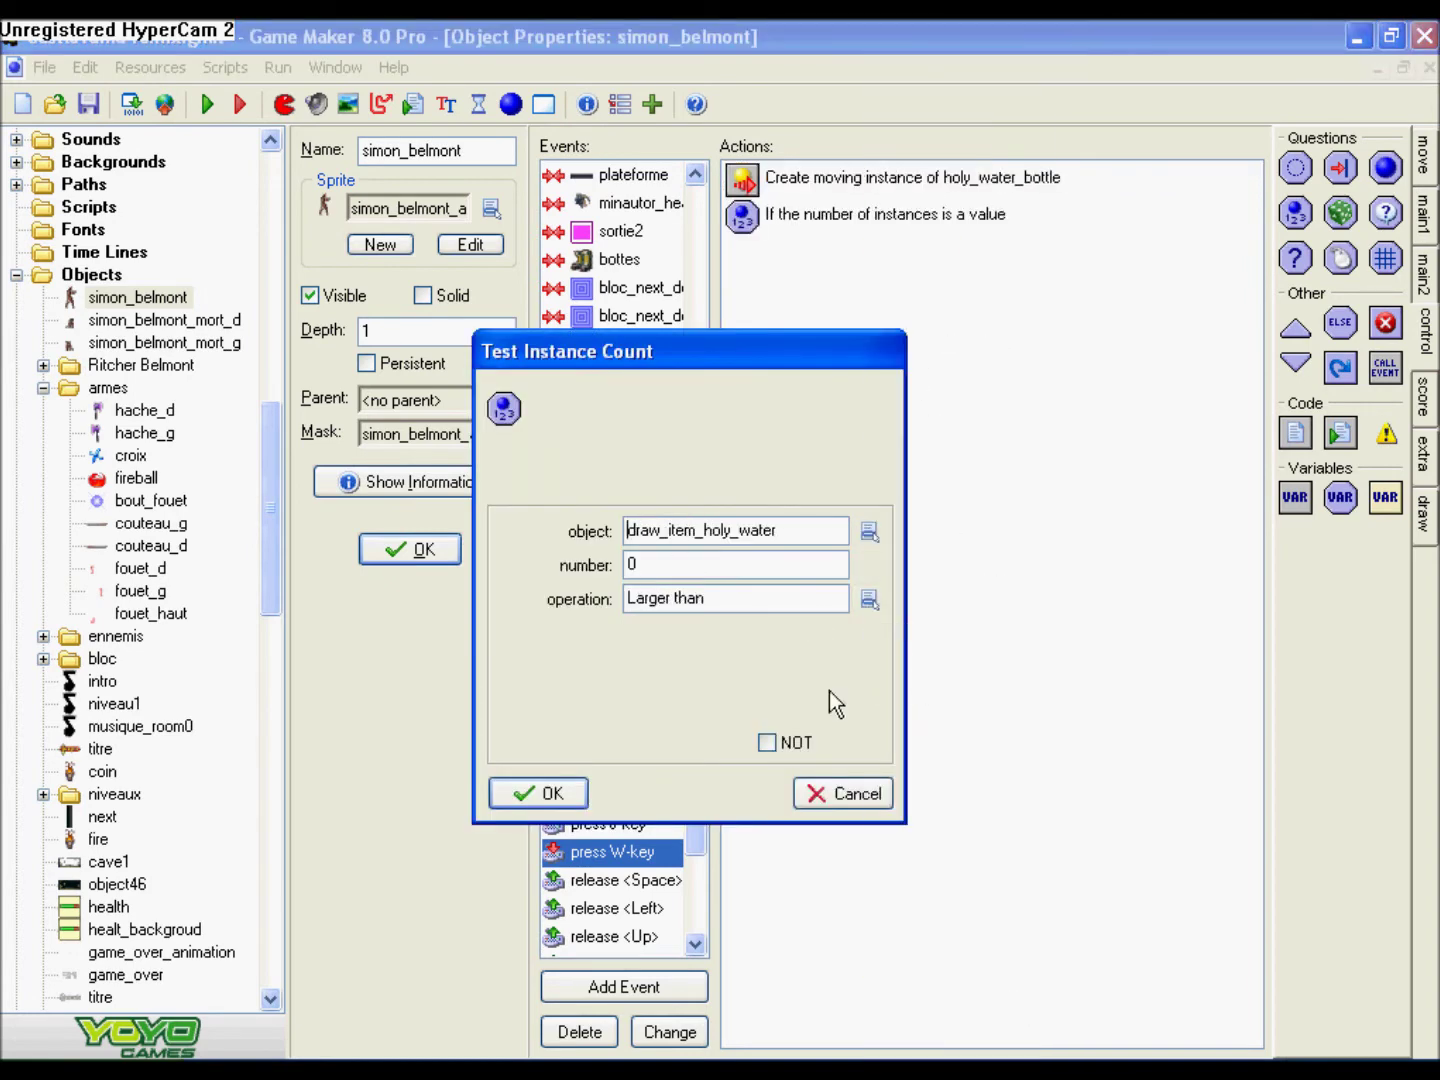
pyautogui.click(541, 797)
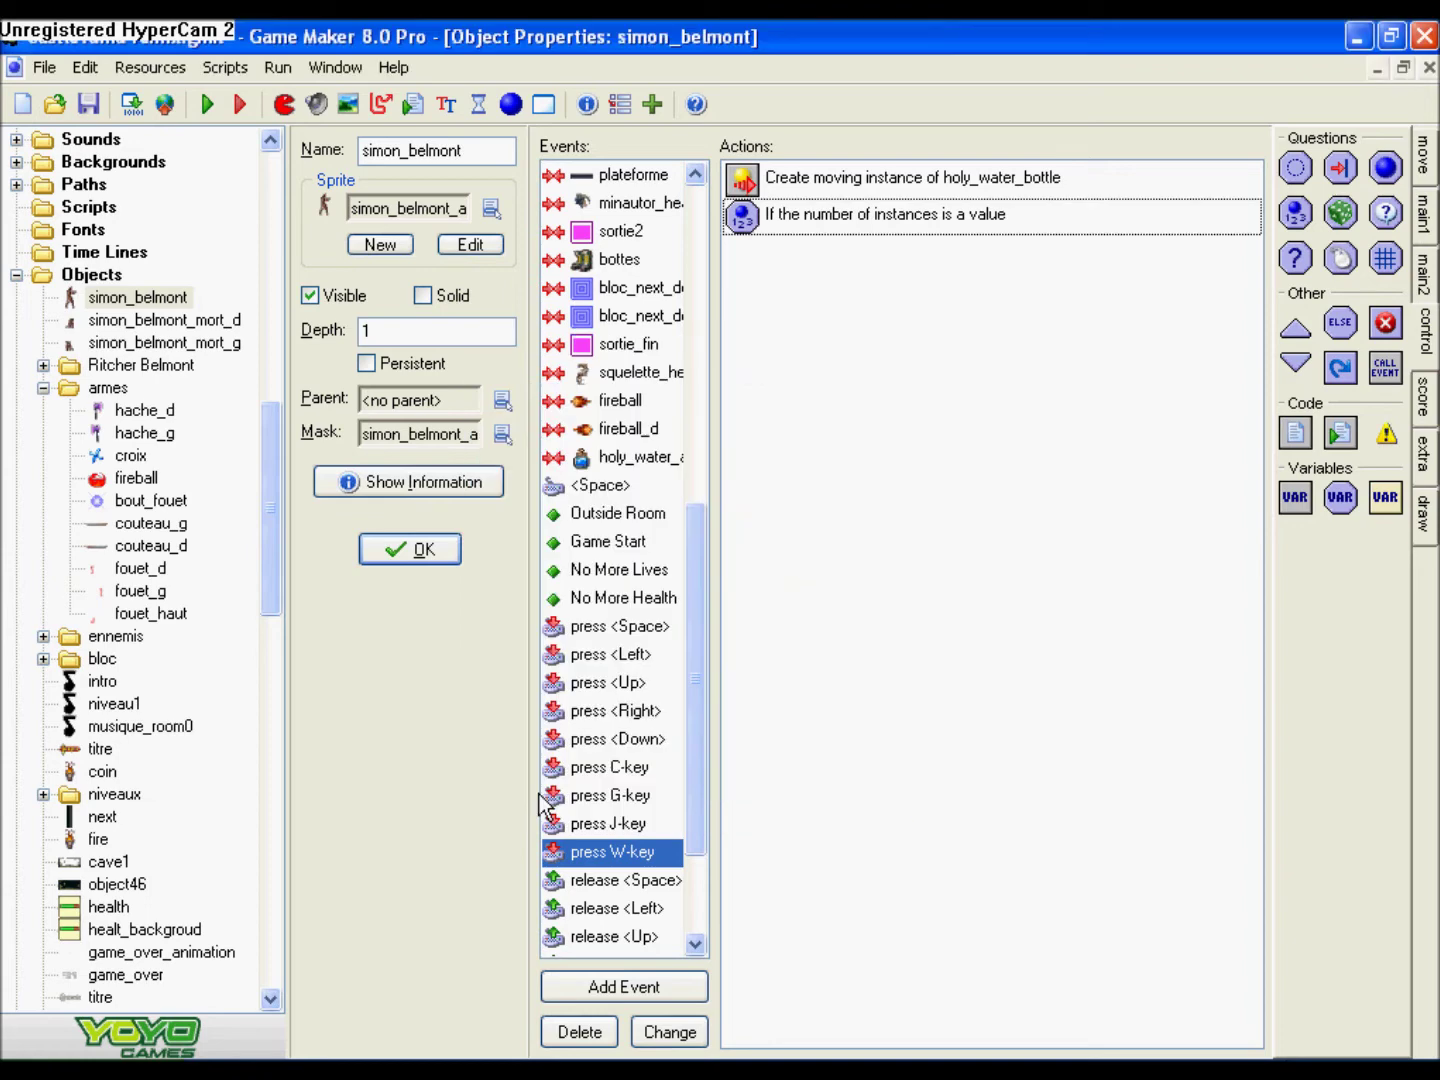
# - Put the holy_water_bottle creation after the instance-count test and enclose it between start and end of a block
pyautogui.moveTo(769, 184); pyautogui.dragTo(770, 250)
pyautogui.moveTo(1296, 327); pyautogui.dragTo(770, 215)
pyautogui.moveTo(1296, 364); pyautogui.dragTo(851, 266)
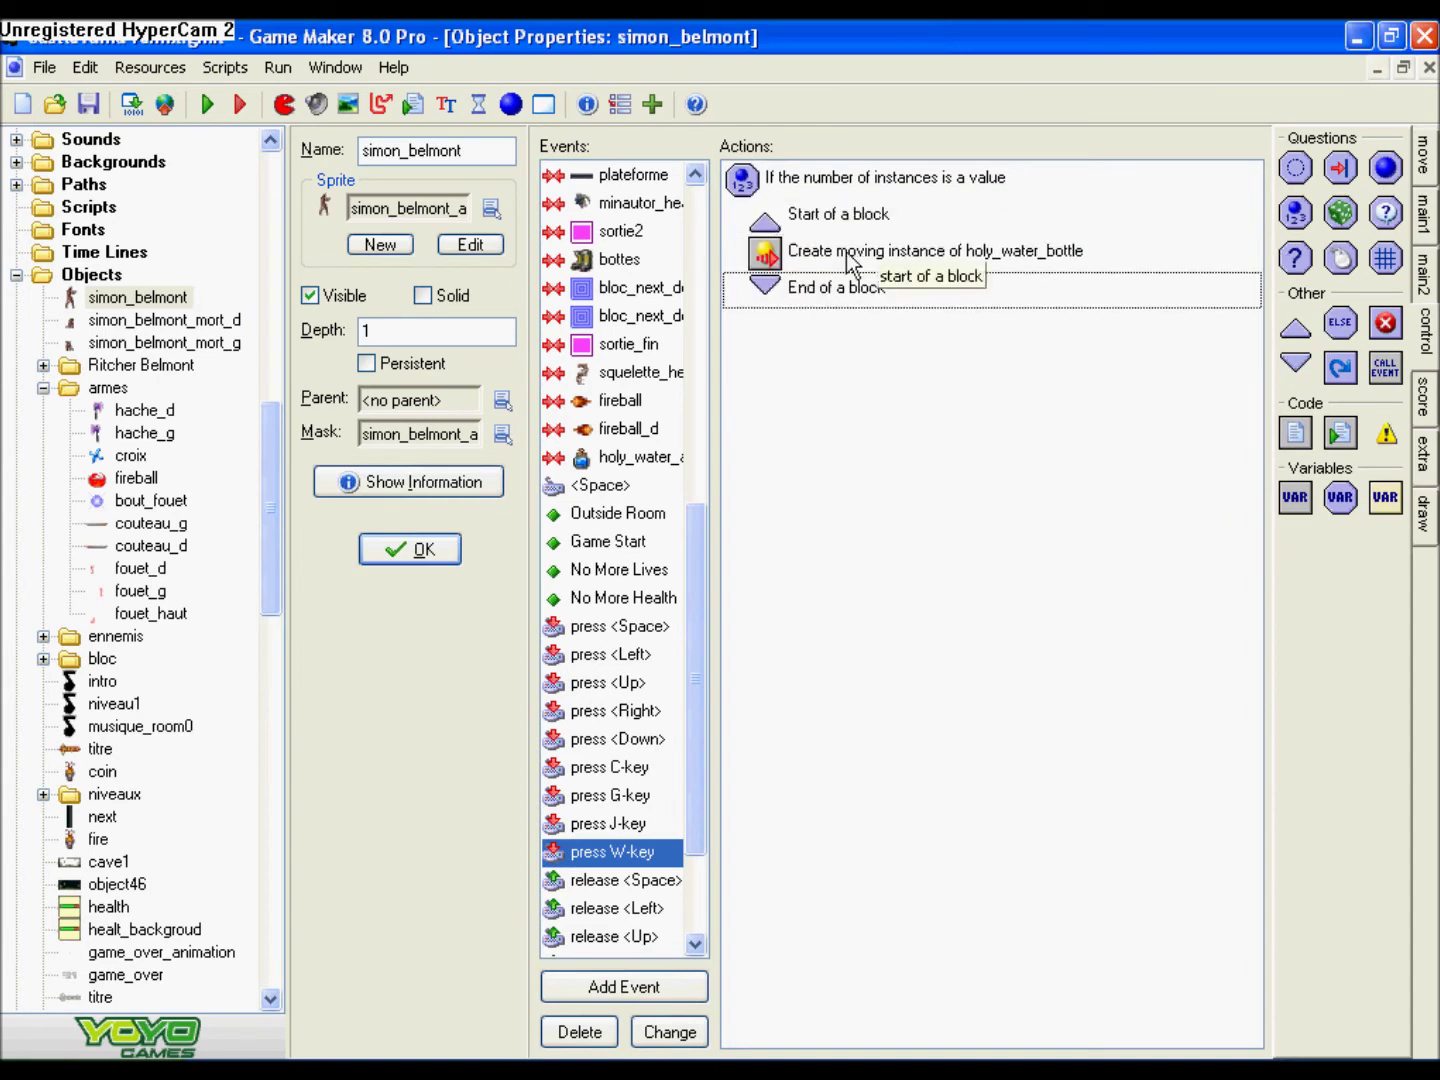
# - Check the settings of the coeur variable test in simon_belmont's G-key press event
pyautogui.click(626, 796)
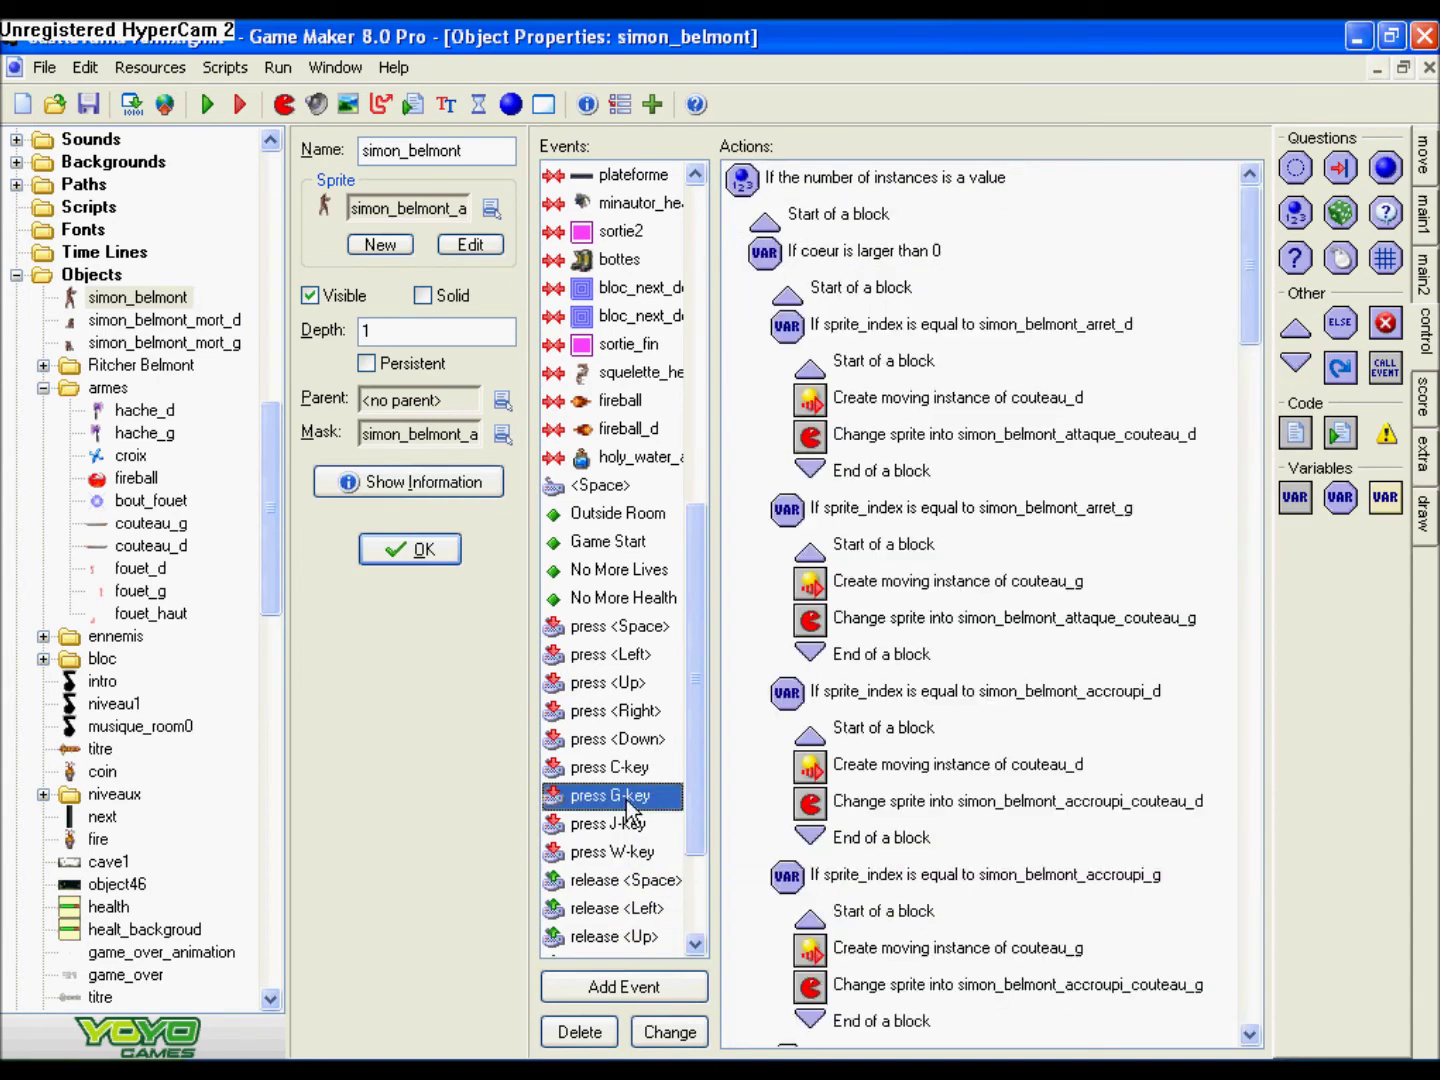
pyautogui.doubleClick(852, 256)
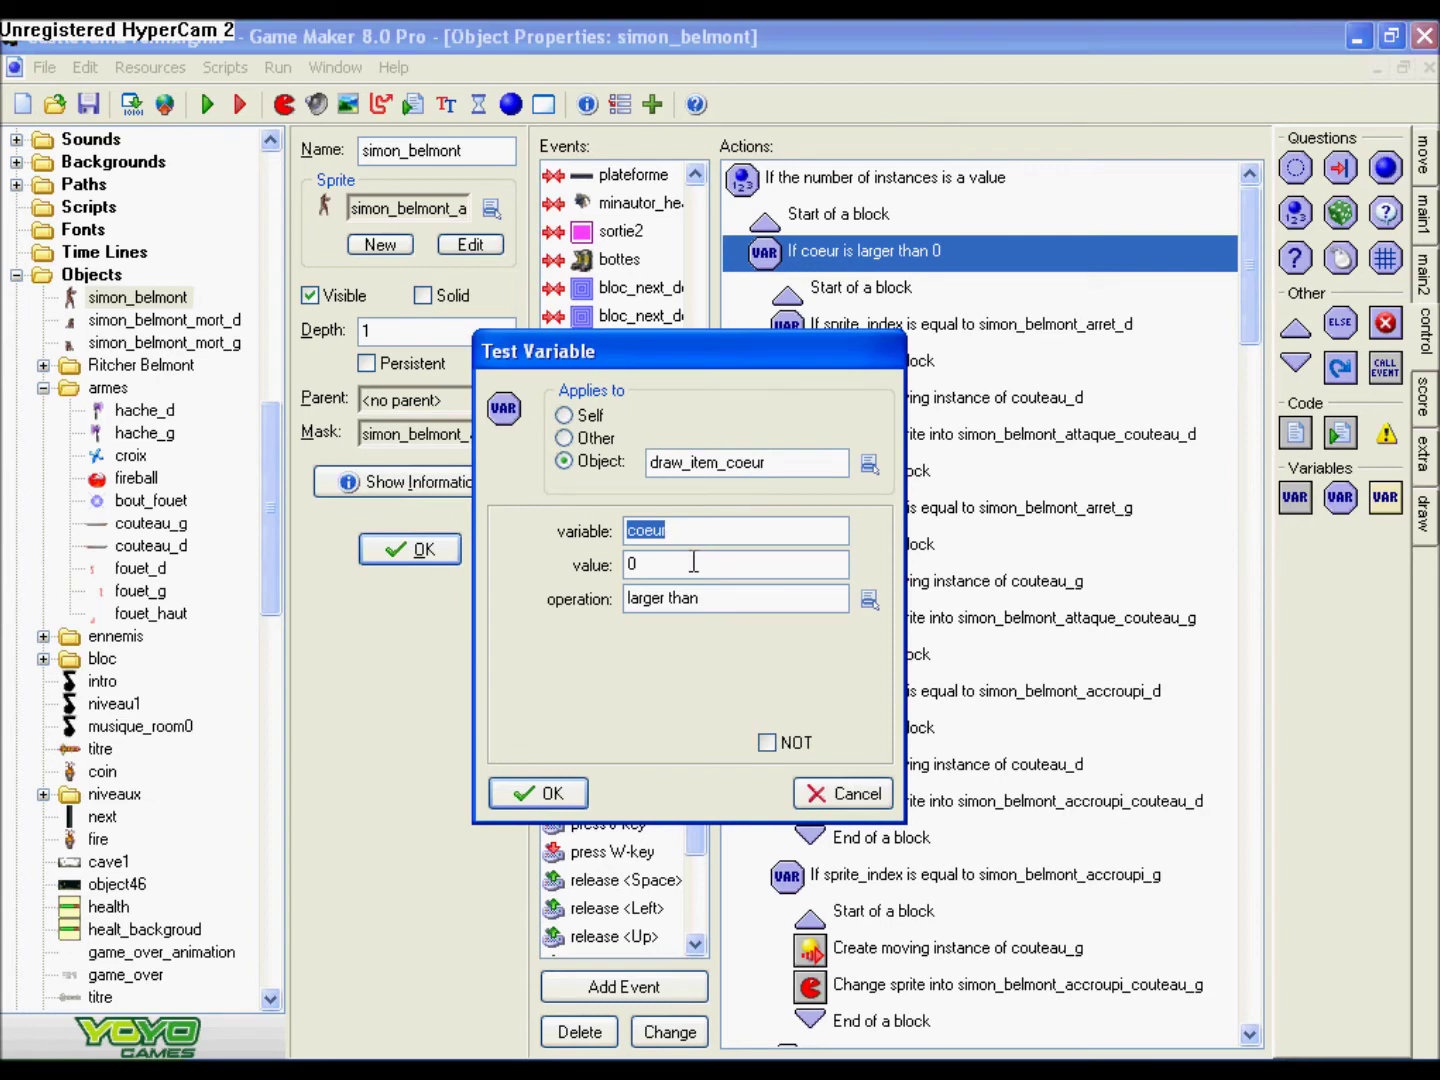
pyautogui.moveTo(718, 347); pyautogui.dragTo(689, 261)
pyautogui.click(554, 711)
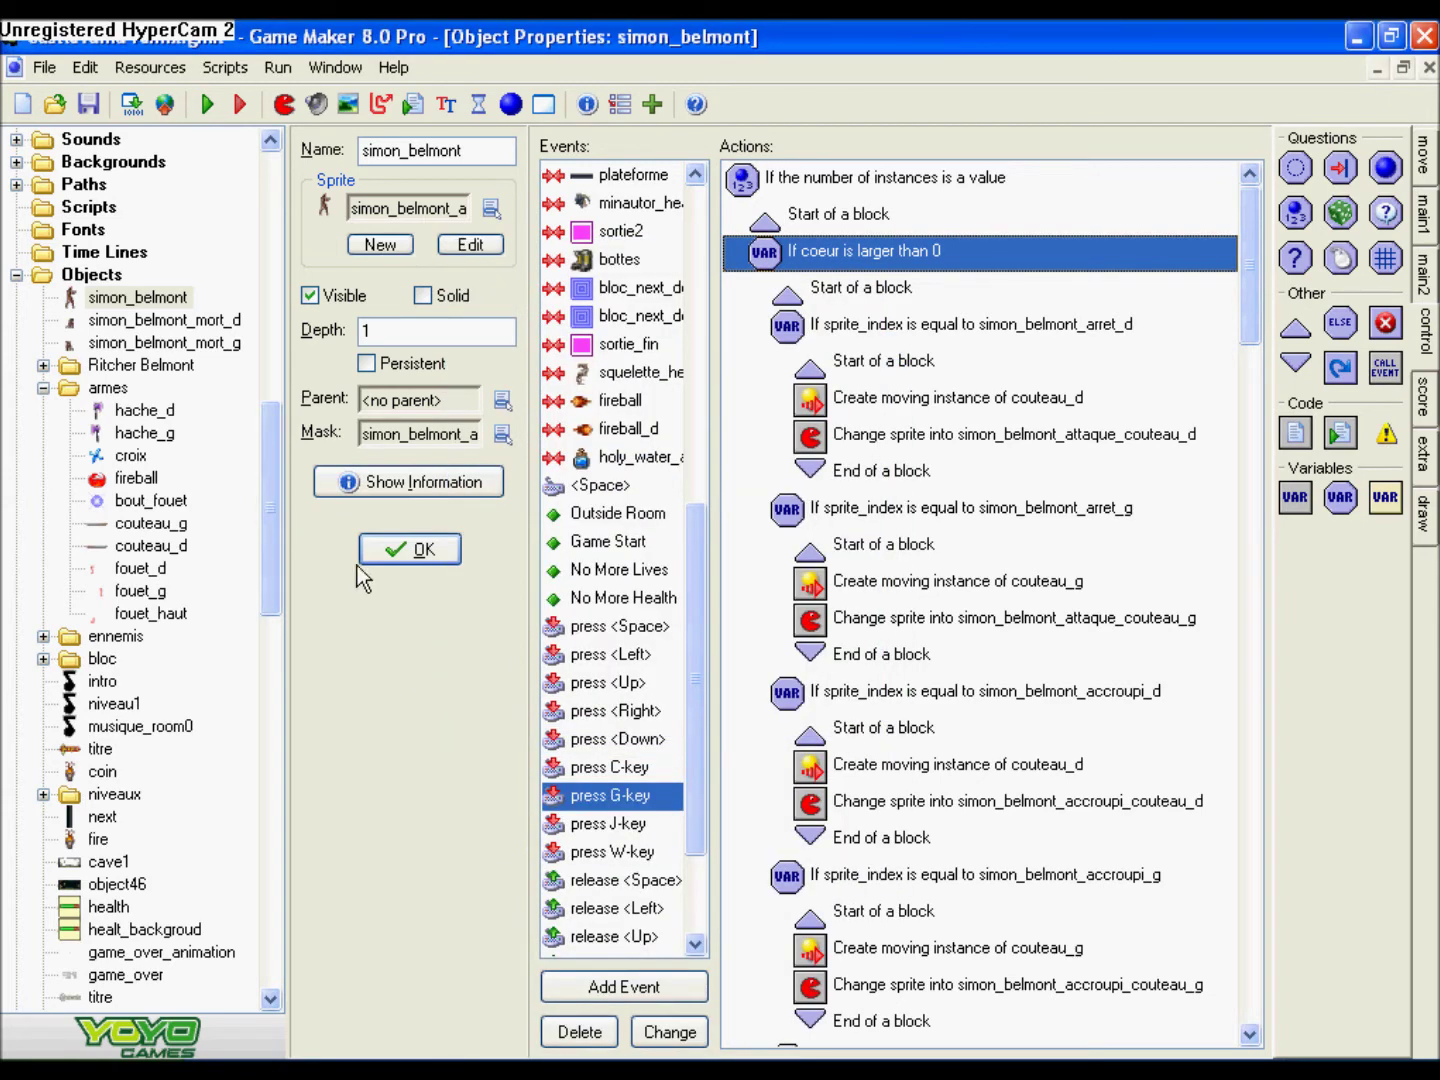
# - Confirm and close the open object and room editors, and test-run the game past the title screen into the level
pyautogui.click(410, 552)
pyautogui.click(411, 551)
pyautogui.click(410, 551)
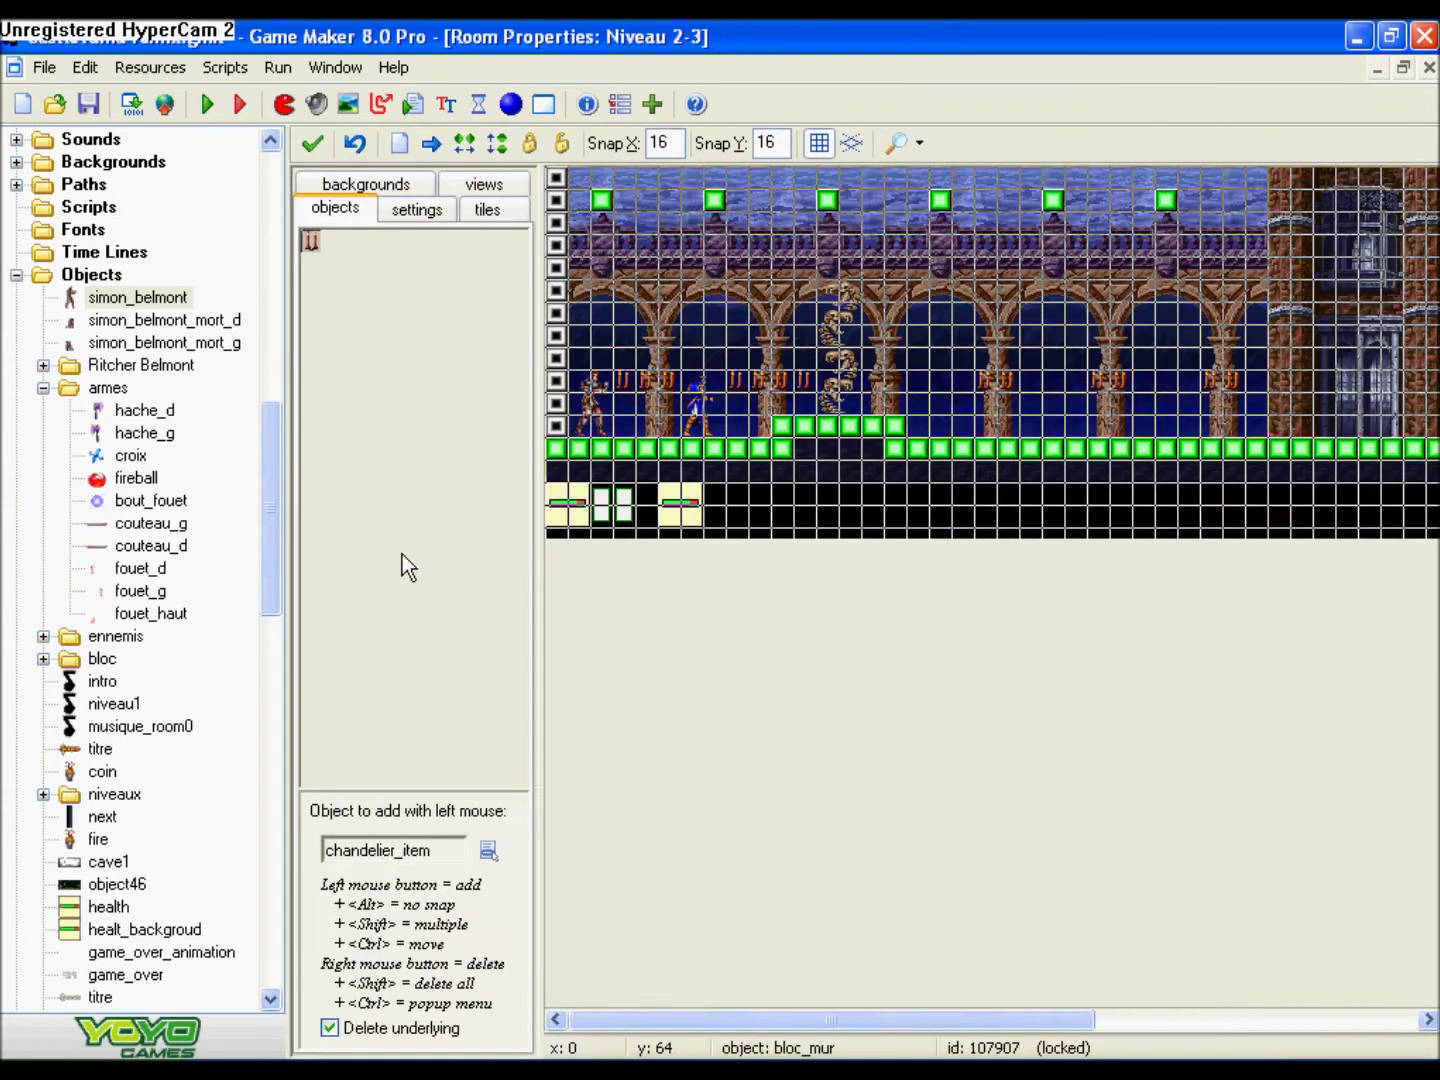
pyautogui.click(313, 149)
pyautogui.click(416, 550)
pyautogui.click(207, 104)
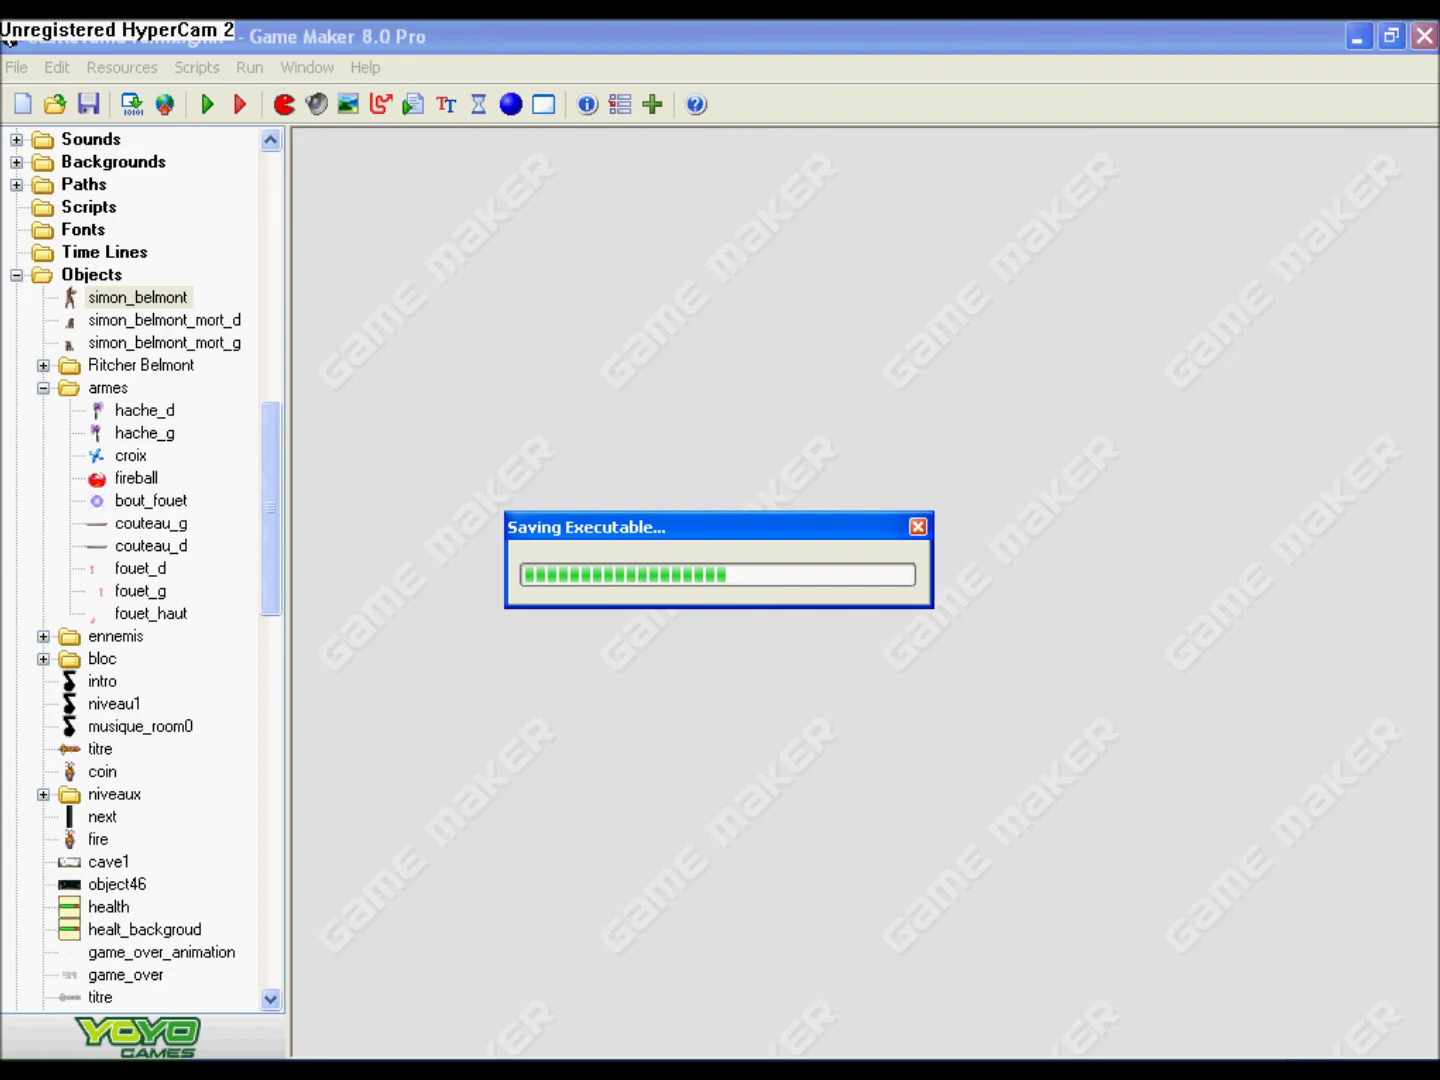
pyautogui.press('Return')
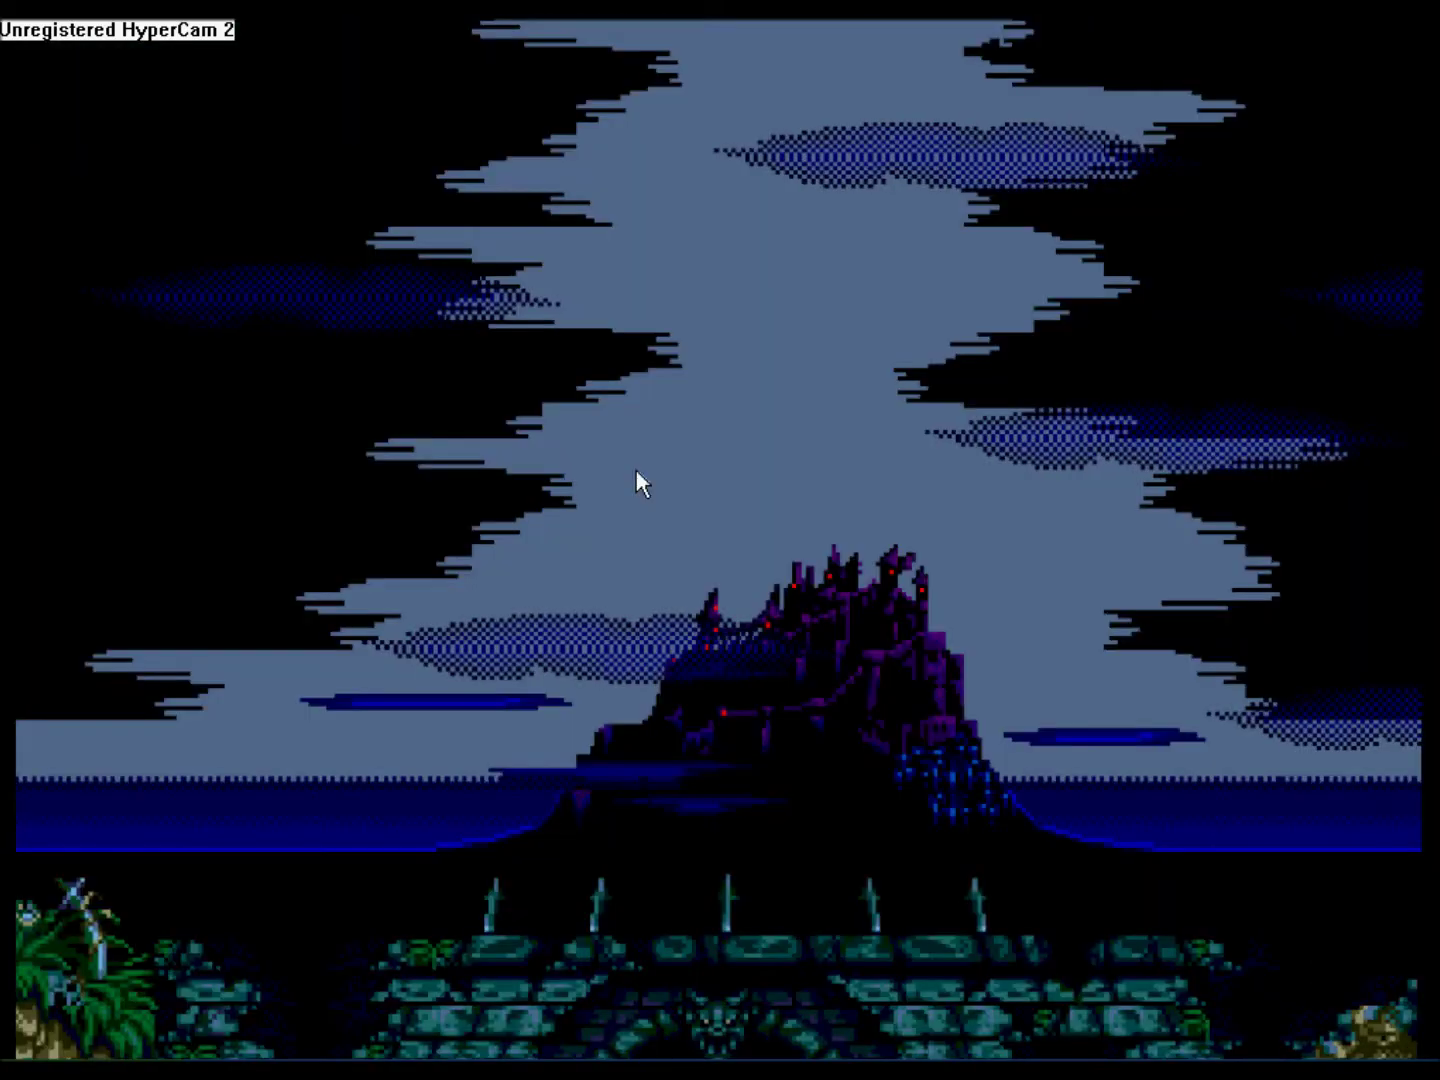
pyautogui.press('Return')
pyautogui.press('Return')
# - Throw axes in the test run and move Simon through the axe pickup toward the knife
pyautogui.press('Right')
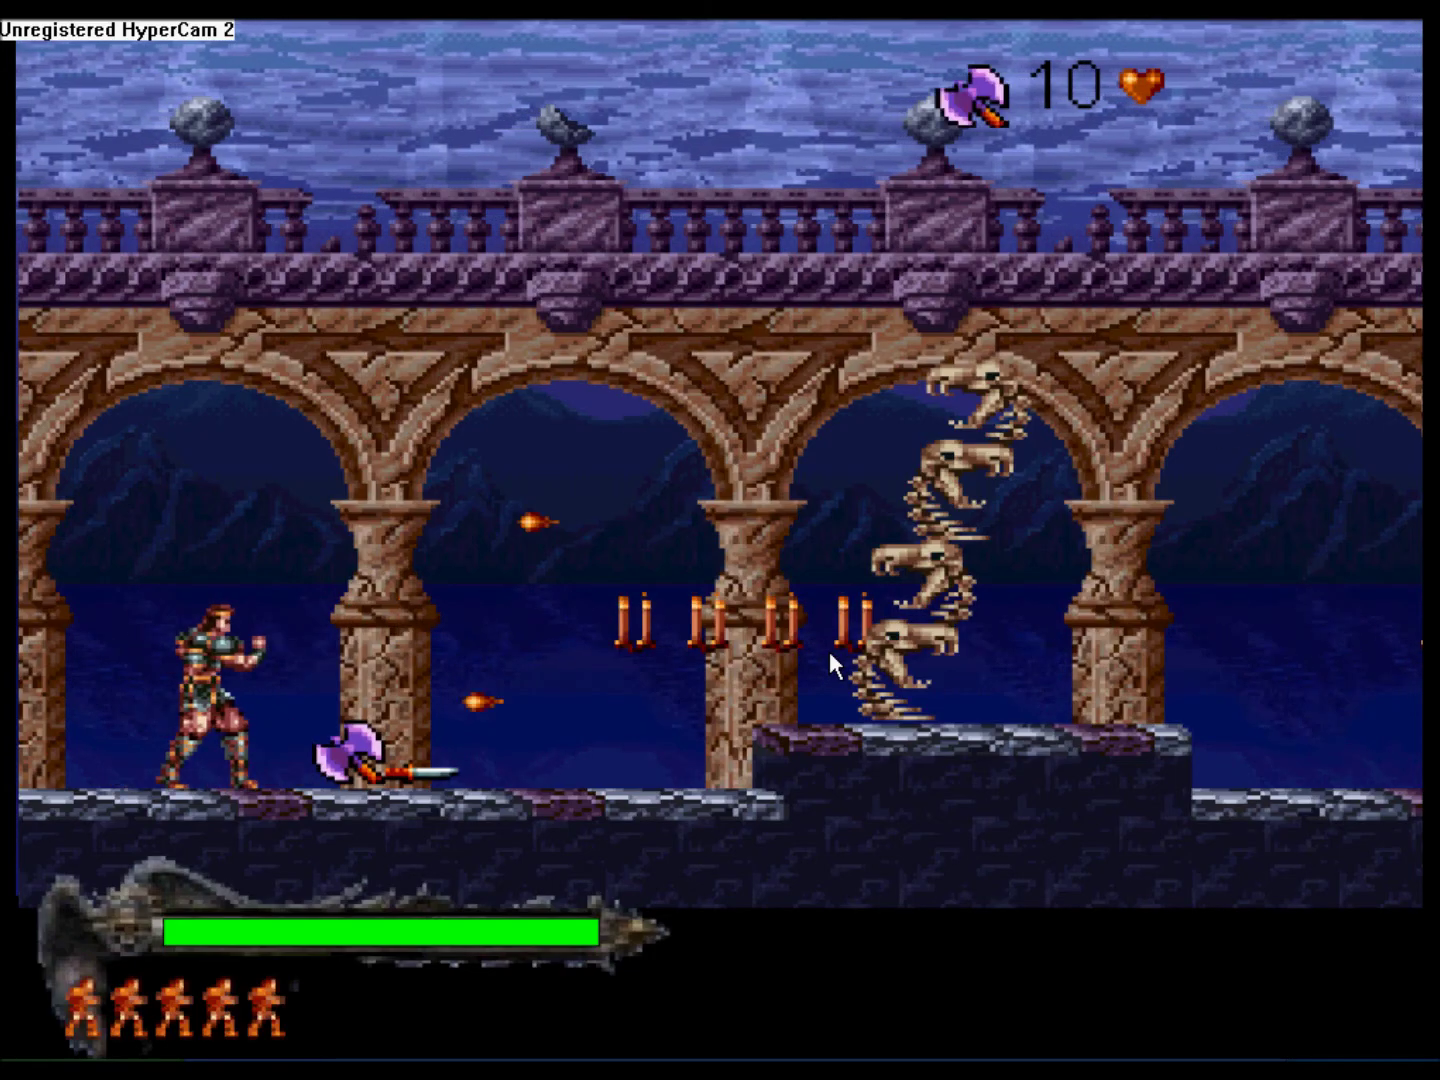
pyautogui.press('ctrl')
pyautogui.press('ctrl')
pyautogui.press('Right')
pyautogui.press('shift')
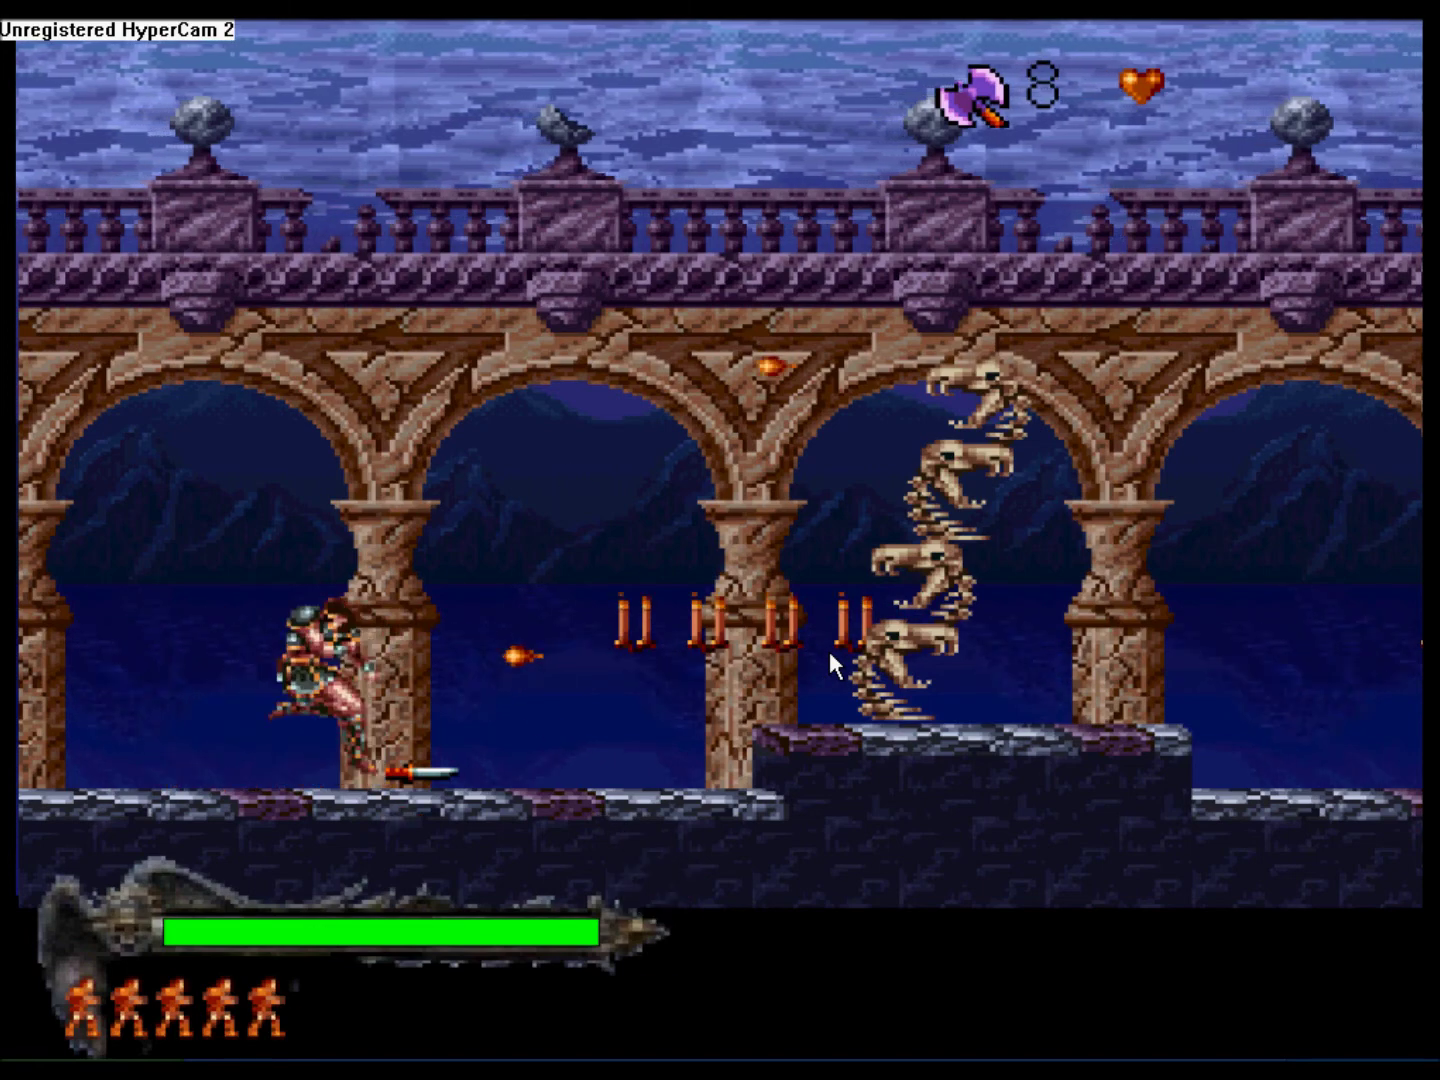
# - Collect the knife and break the candles with knife throws and the whip until the holy water is released
pyautogui.press('ctrl')
pyautogui.press('Right')
pyautogui.press('ctrl')
pyautogui.press('ctrl')
pyautogui.press('ctrl')
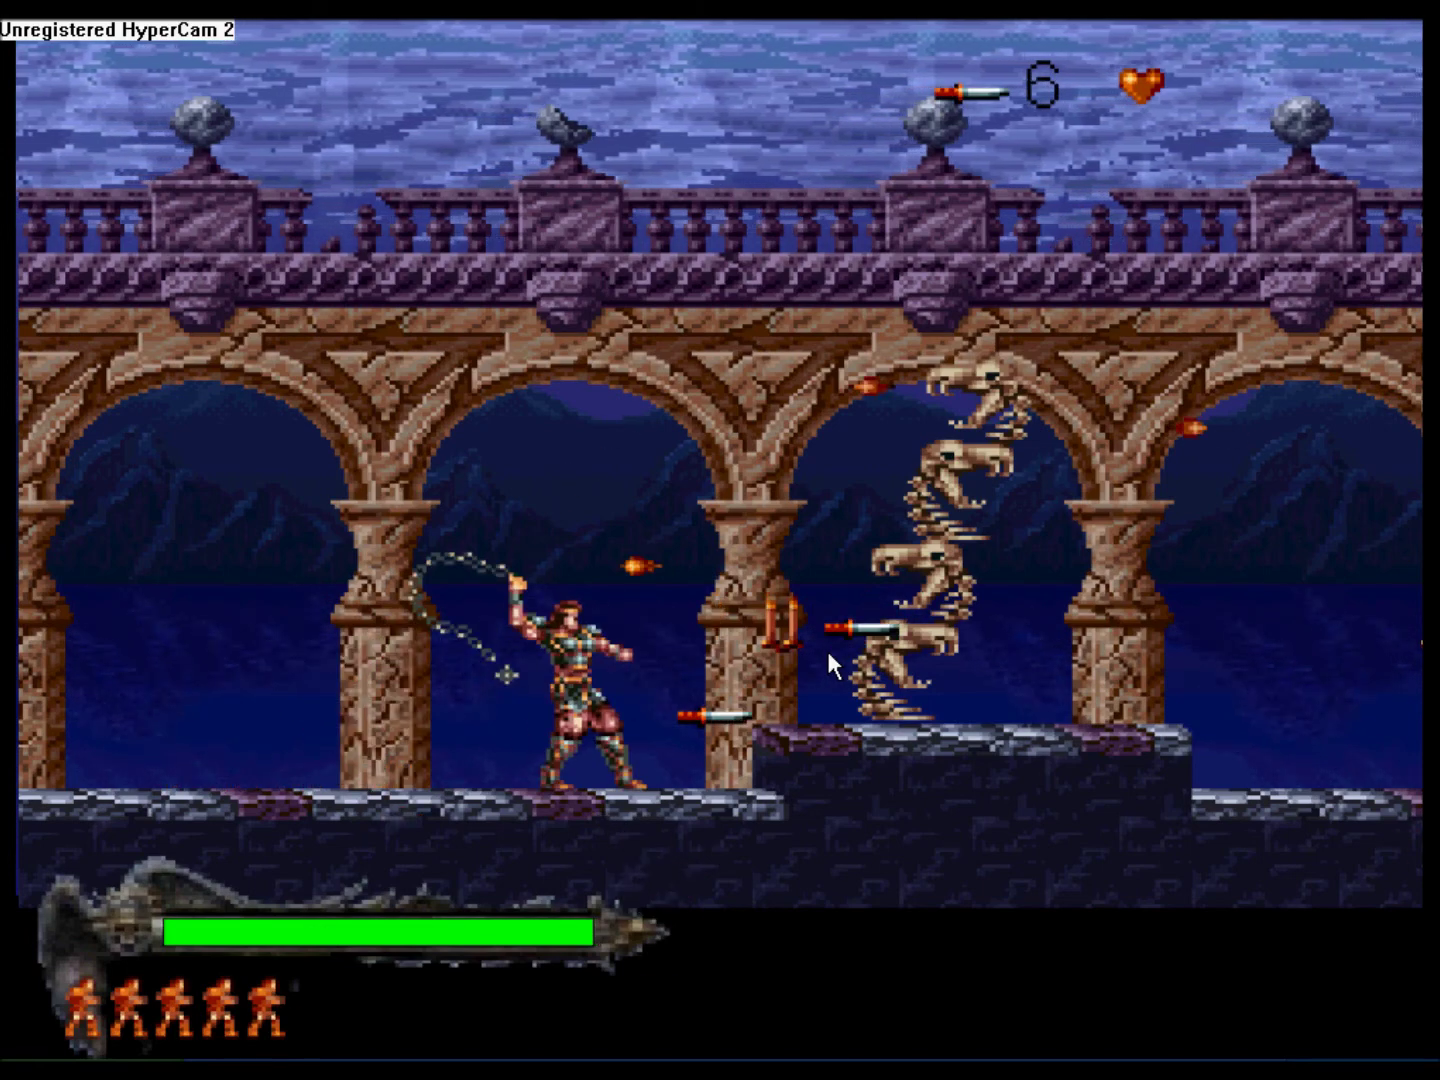
pyautogui.press('ctrl')
pyautogui.press('Right')
pyautogui.press('Right')
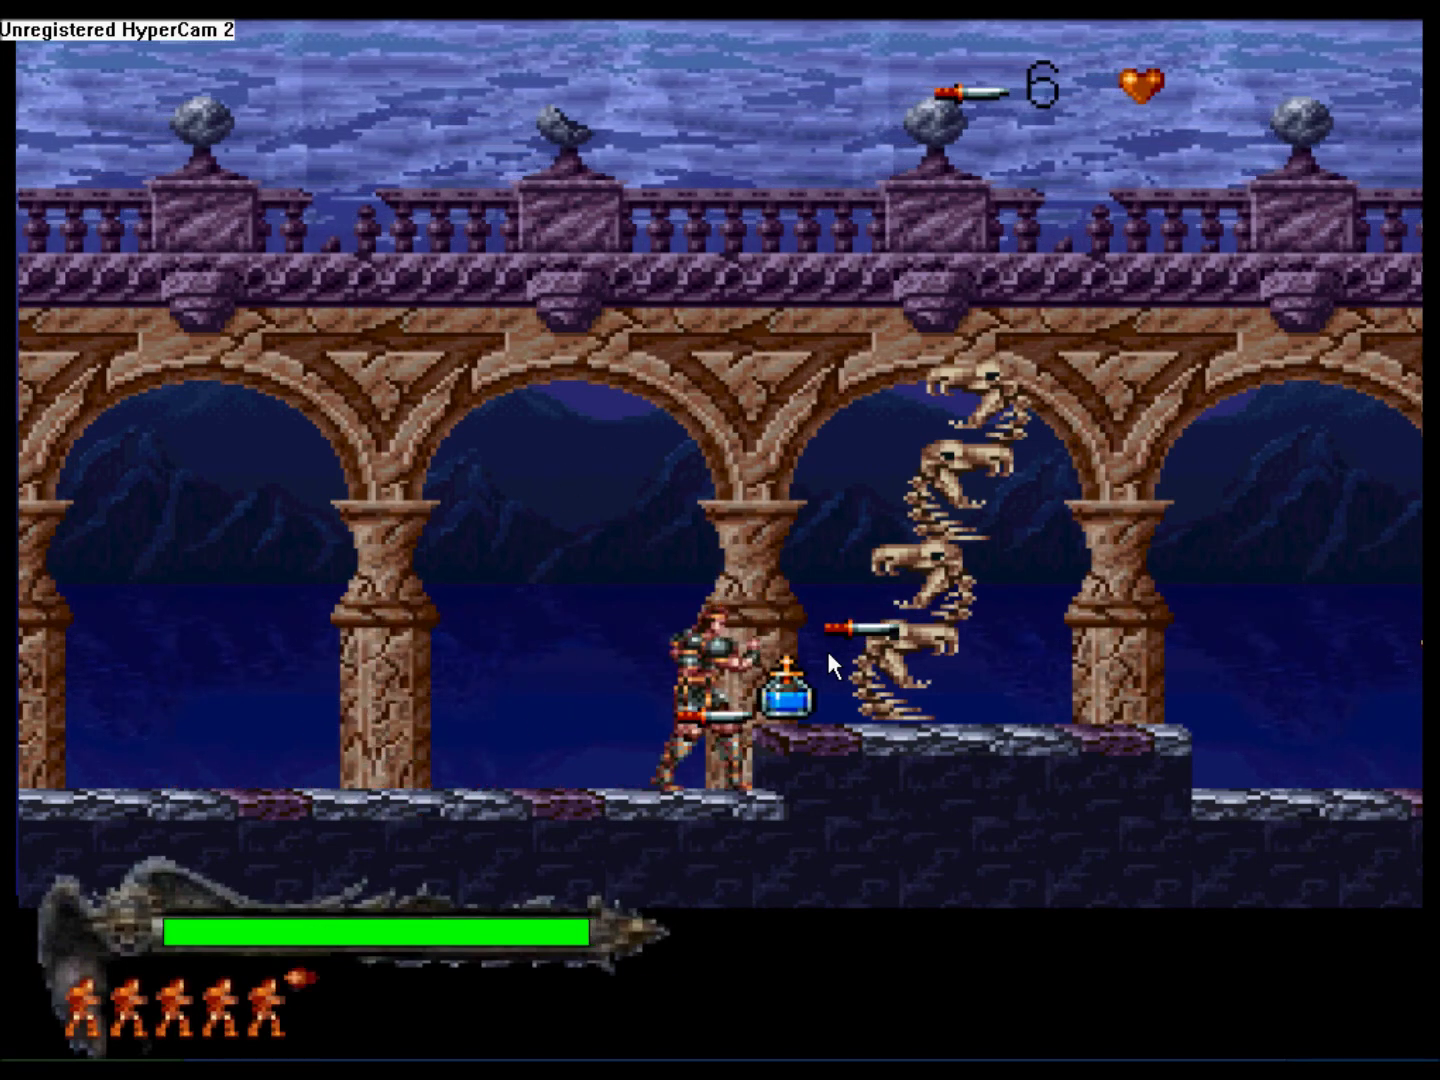
# - Collect the holy water and throw it at the raised ledge to test the new condition
pyautogui.press('shift')
pyautogui.press('Left')
pyautogui.press('ctrl')
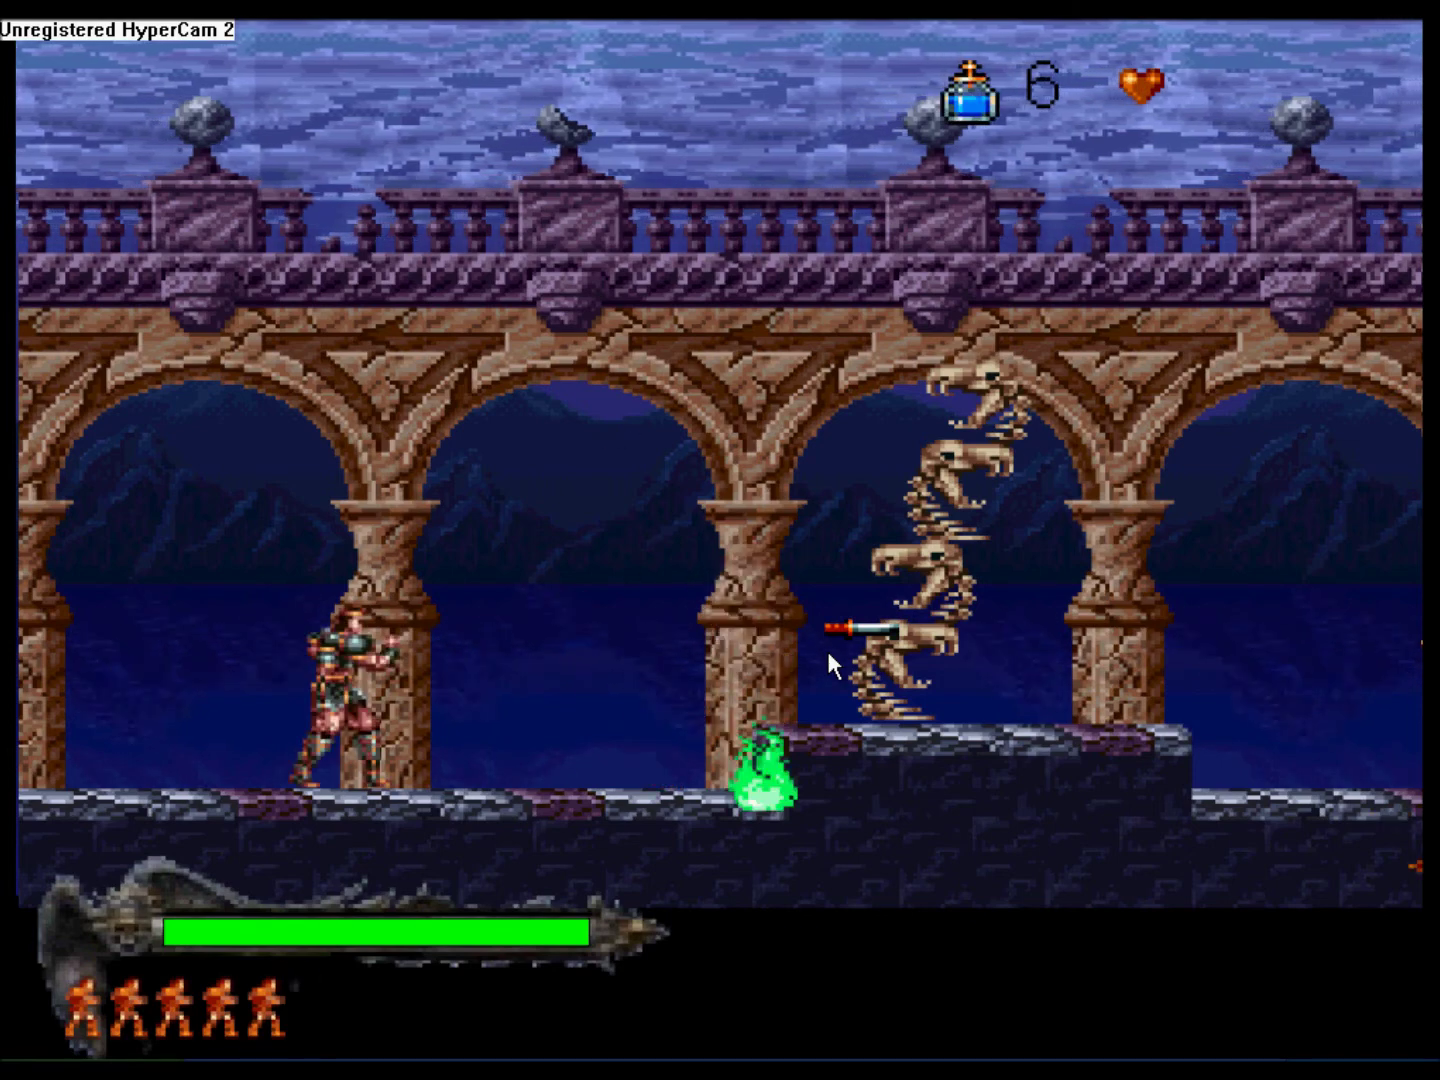
pyautogui.press('Left')
pyautogui.press('Right')
pyautogui.press('ctrl')
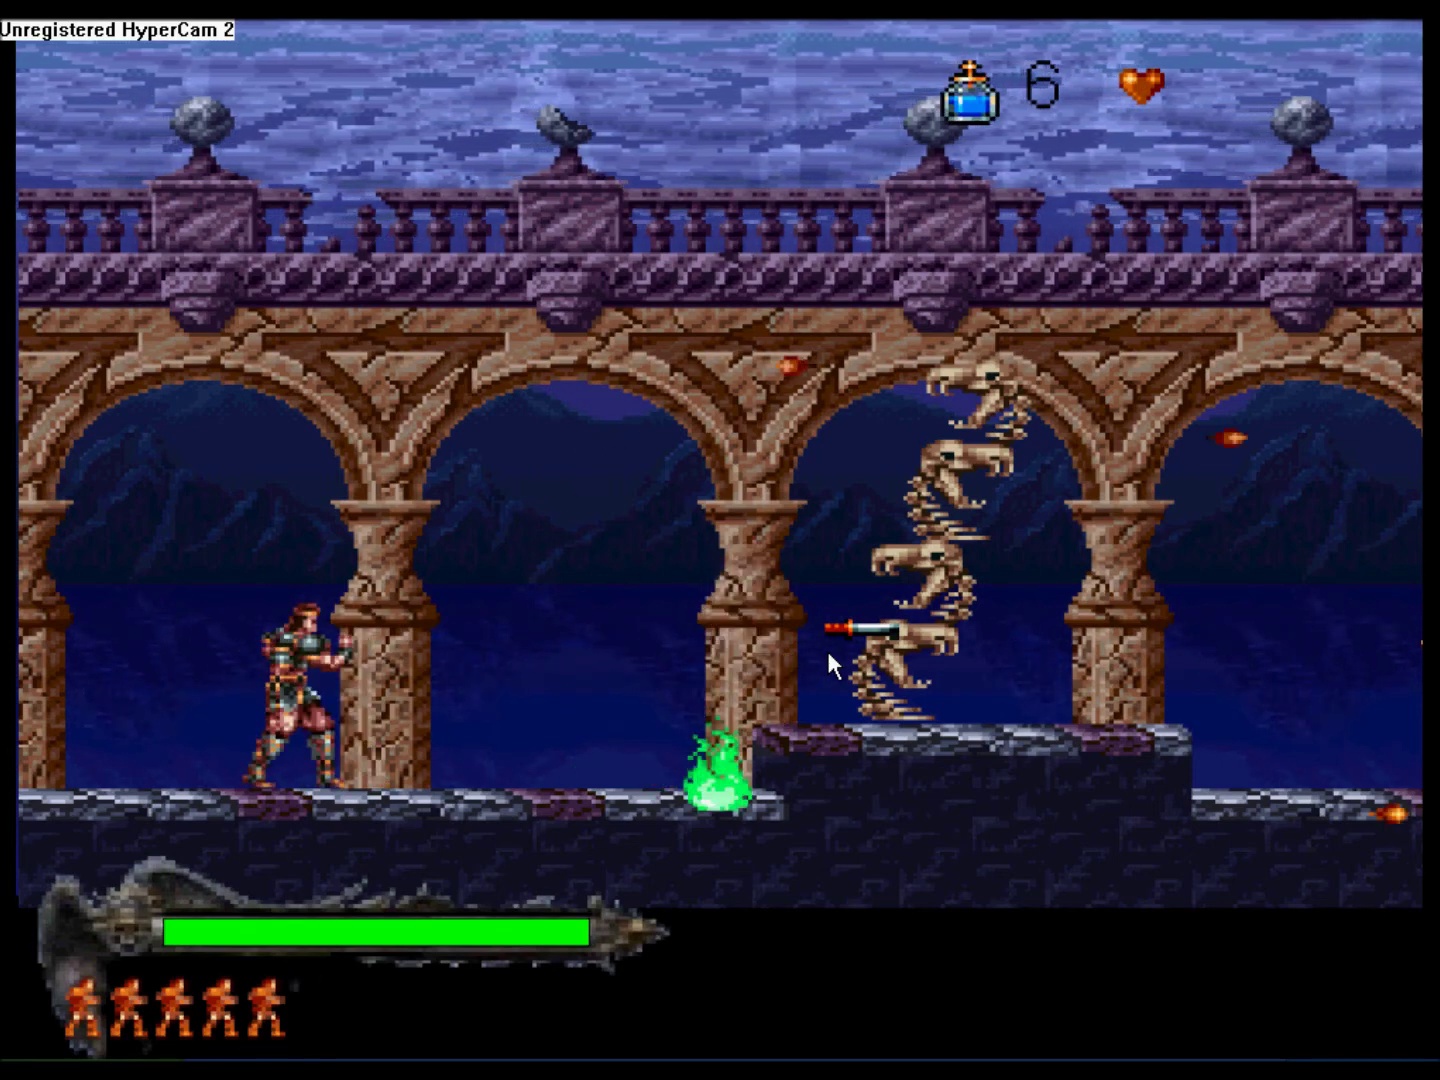
# - Whip the skeleton heads, collect and throw the knife from the ledge, and quit the test run
pyautogui.press('shift')
pyautogui.press('Right')
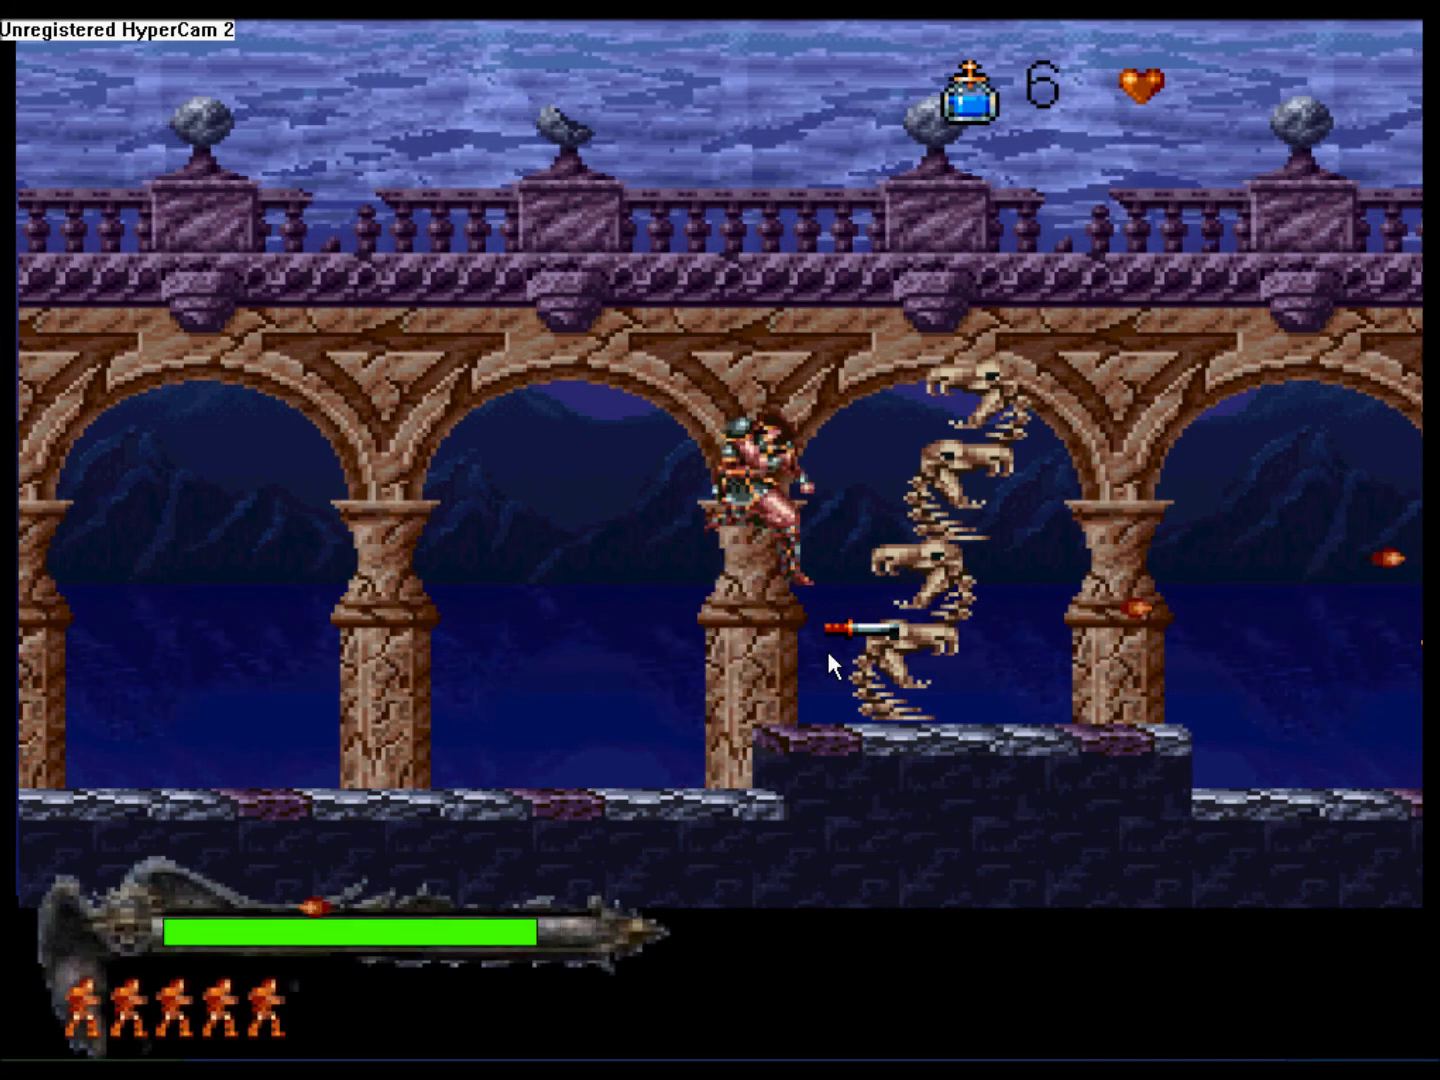
pyautogui.press('ctrl')
pyautogui.press('ctrl')
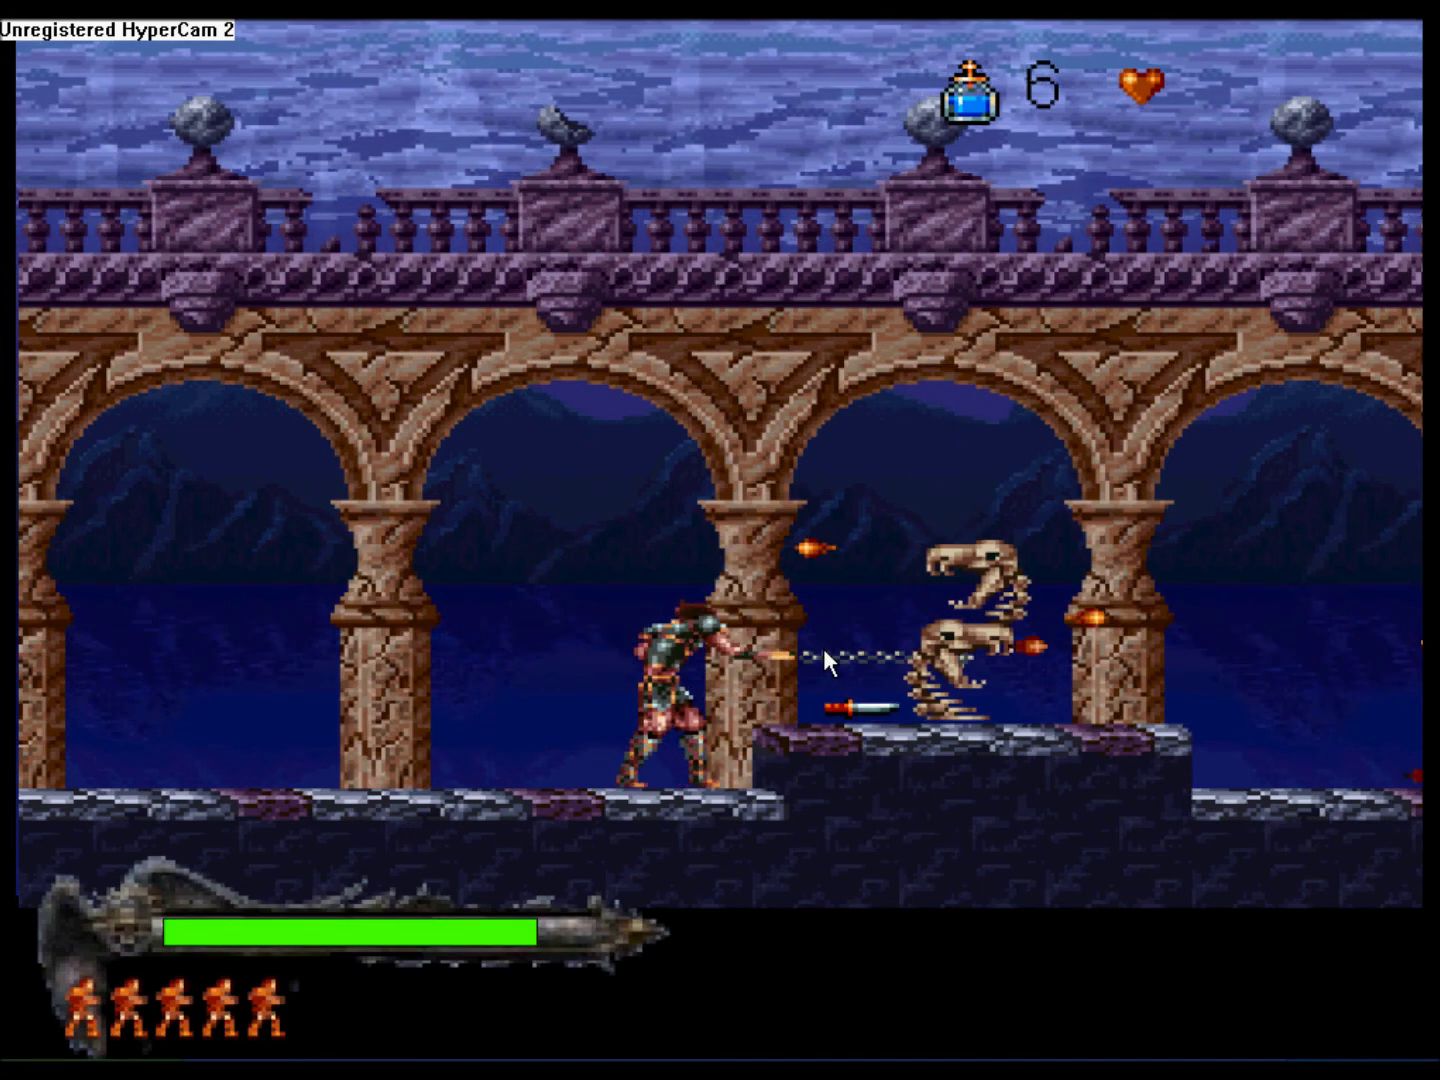
pyautogui.press('shift')
pyautogui.press('Right')
pyautogui.press('Right')
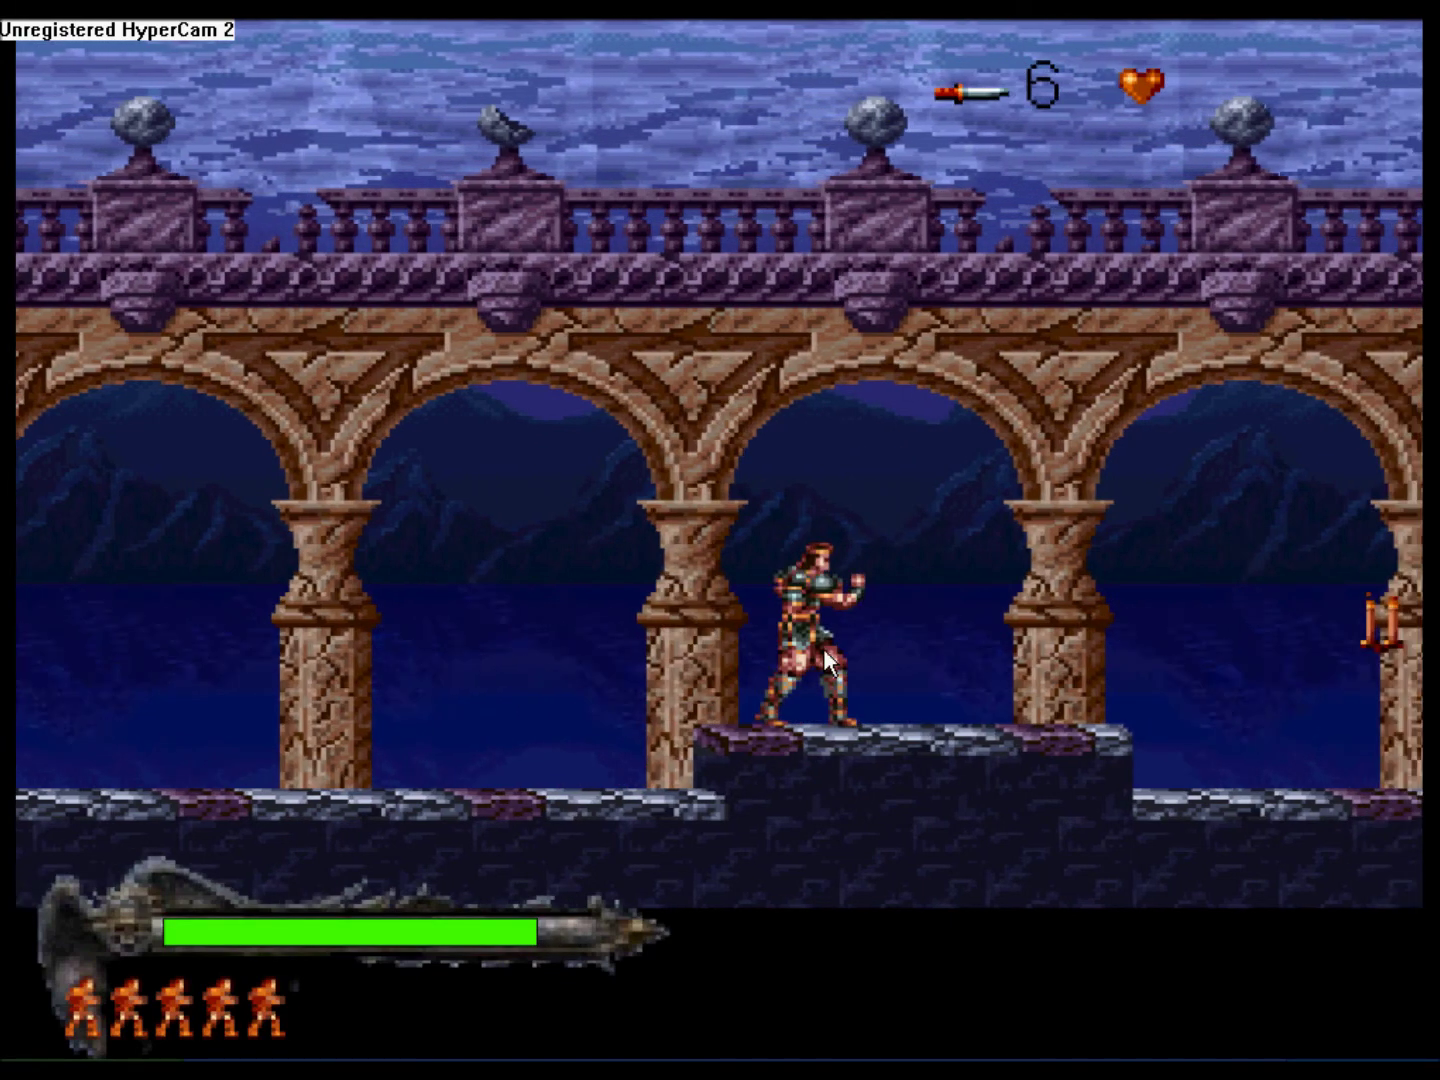
pyautogui.hotkey('ctrl', 'Up')
pyautogui.hotkey('ctrl', 'Up')
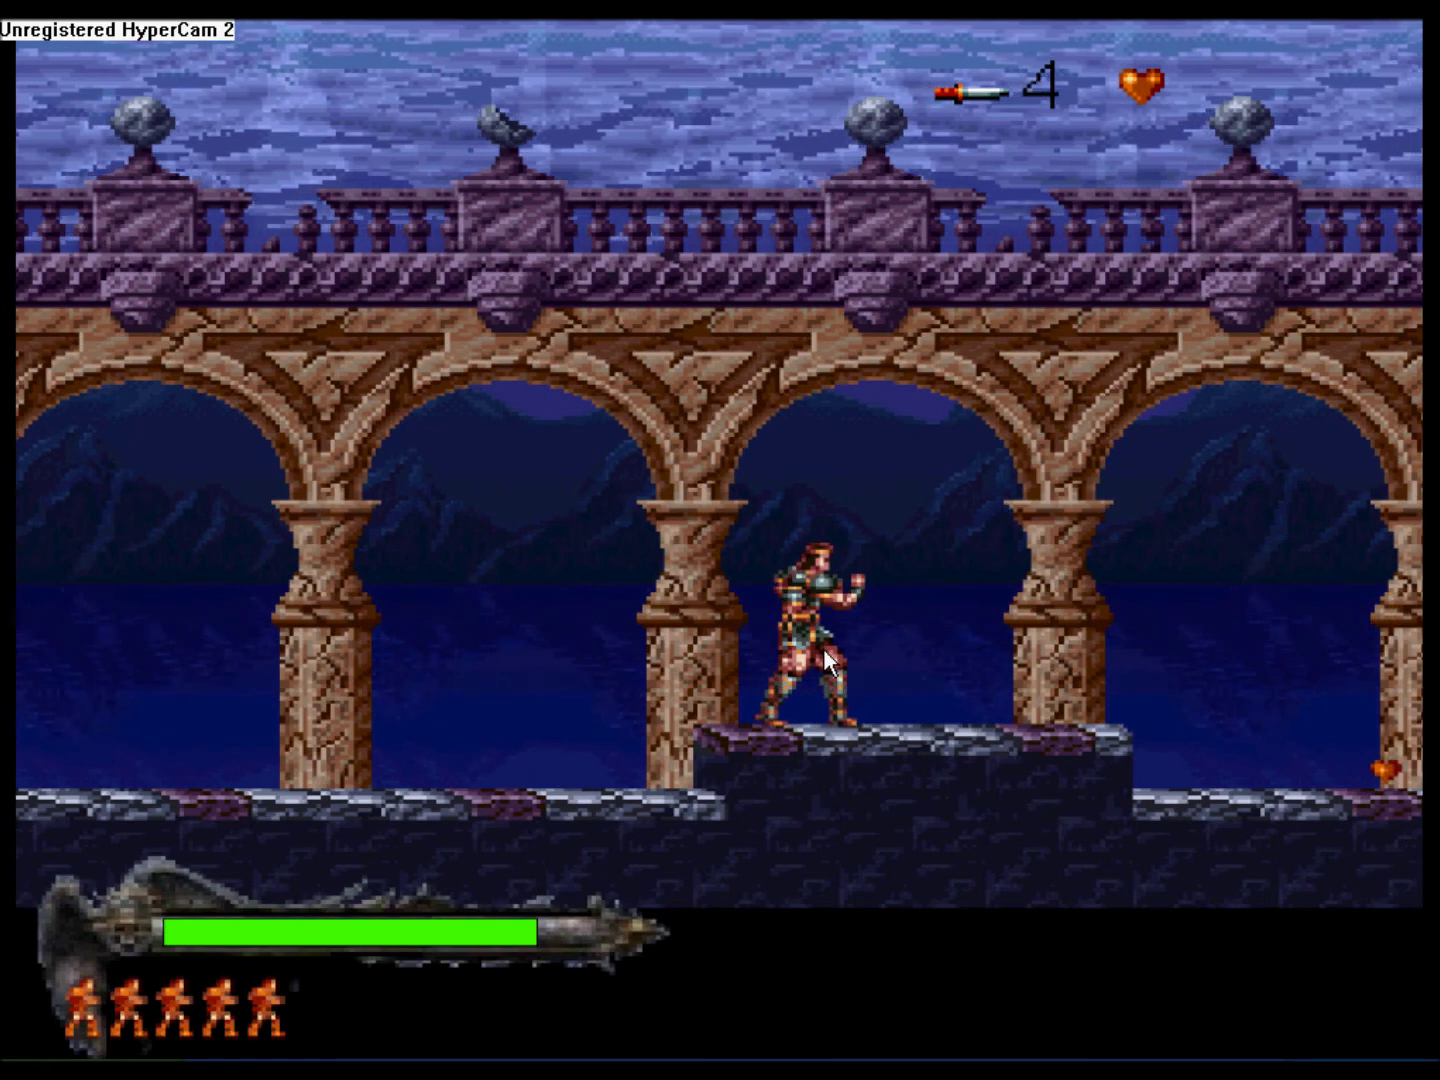
pyautogui.hotkey('alt', 'F4')
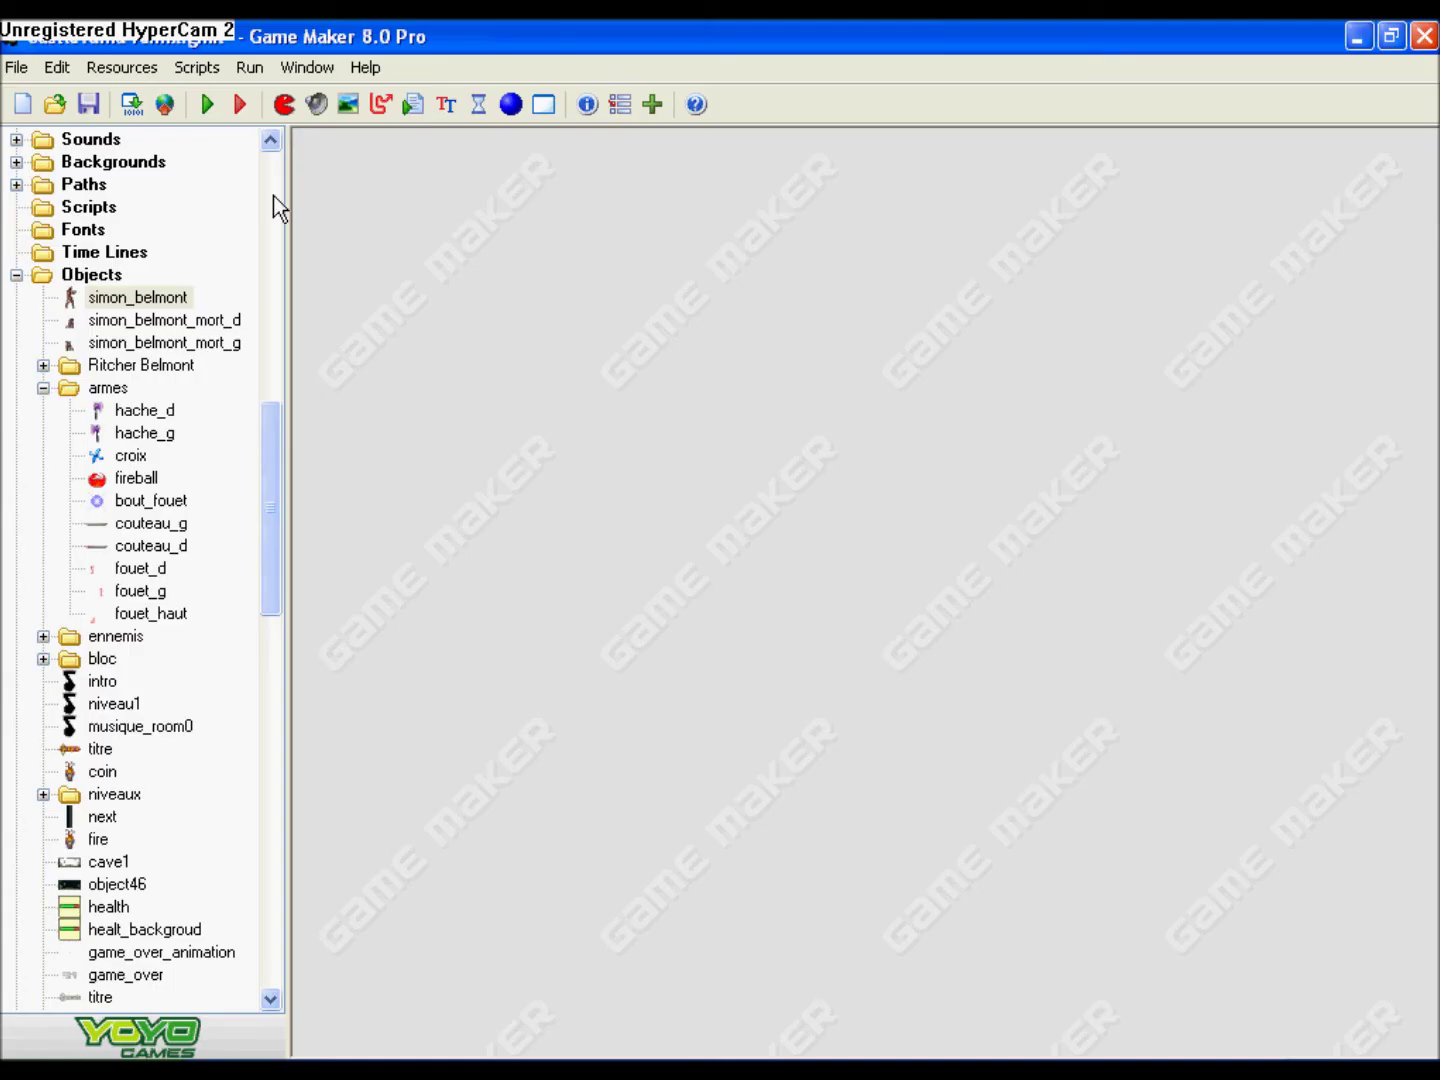
# - Open the simon_belmont object and show the actions of its press W-key event
pyautogui.doubleClick(110, 298)
pyautogui.click(1126, 193)
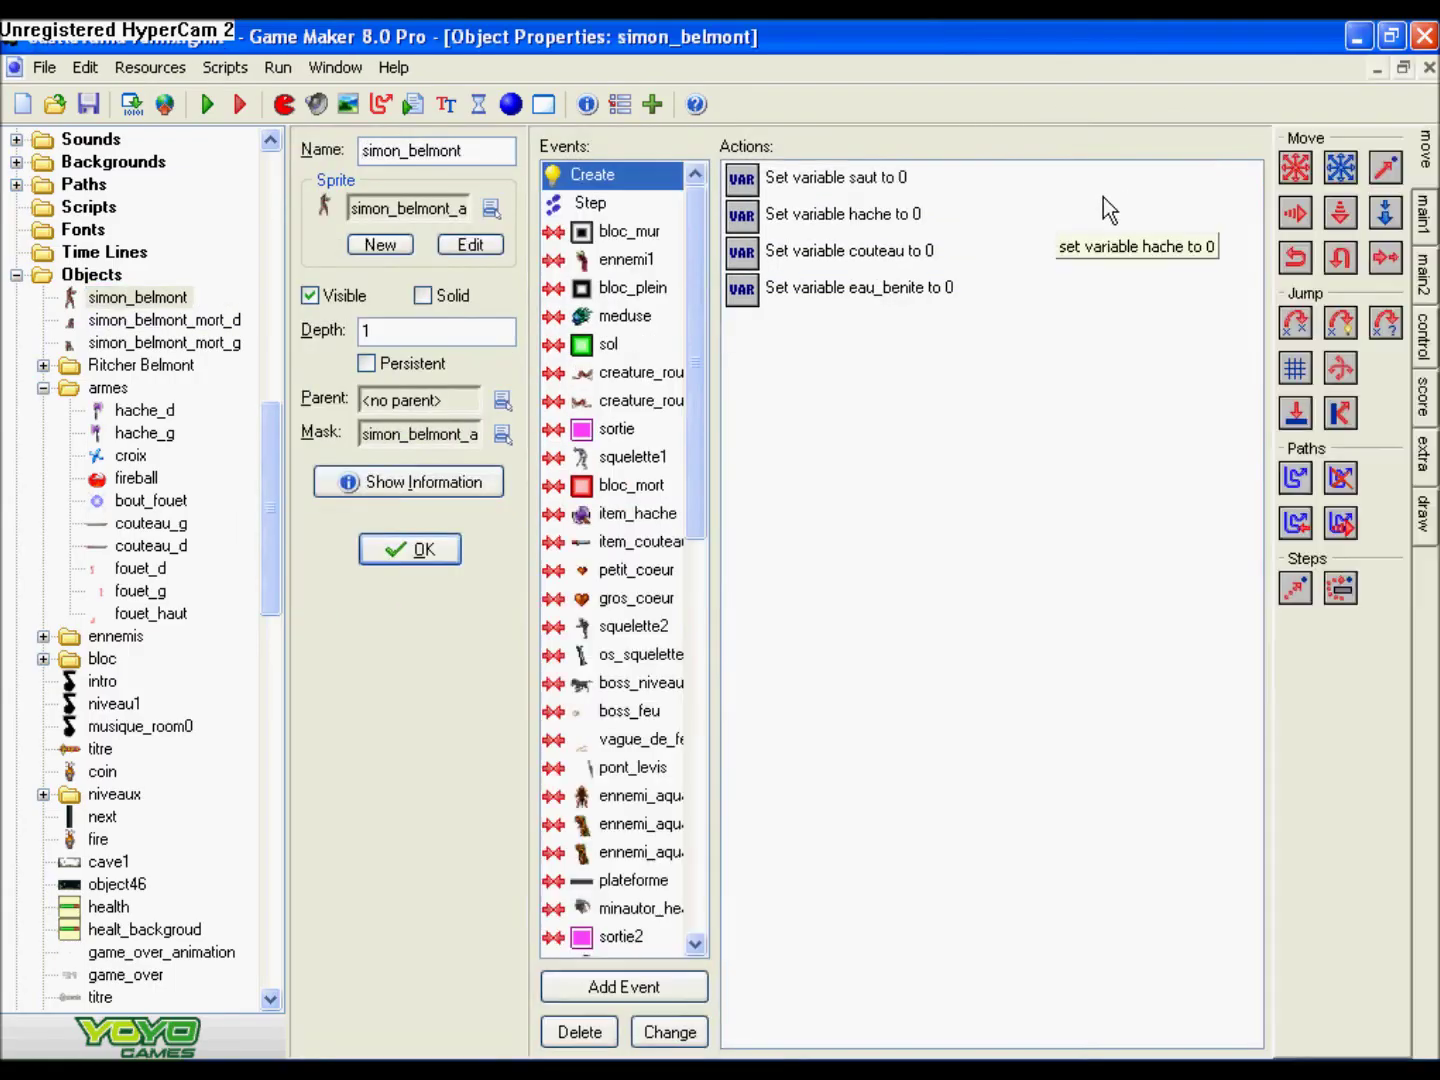
pyautogui.moveTo(707, 512); pyautogui.dragTo(718, 823)
pyautogui.click(628, 853)
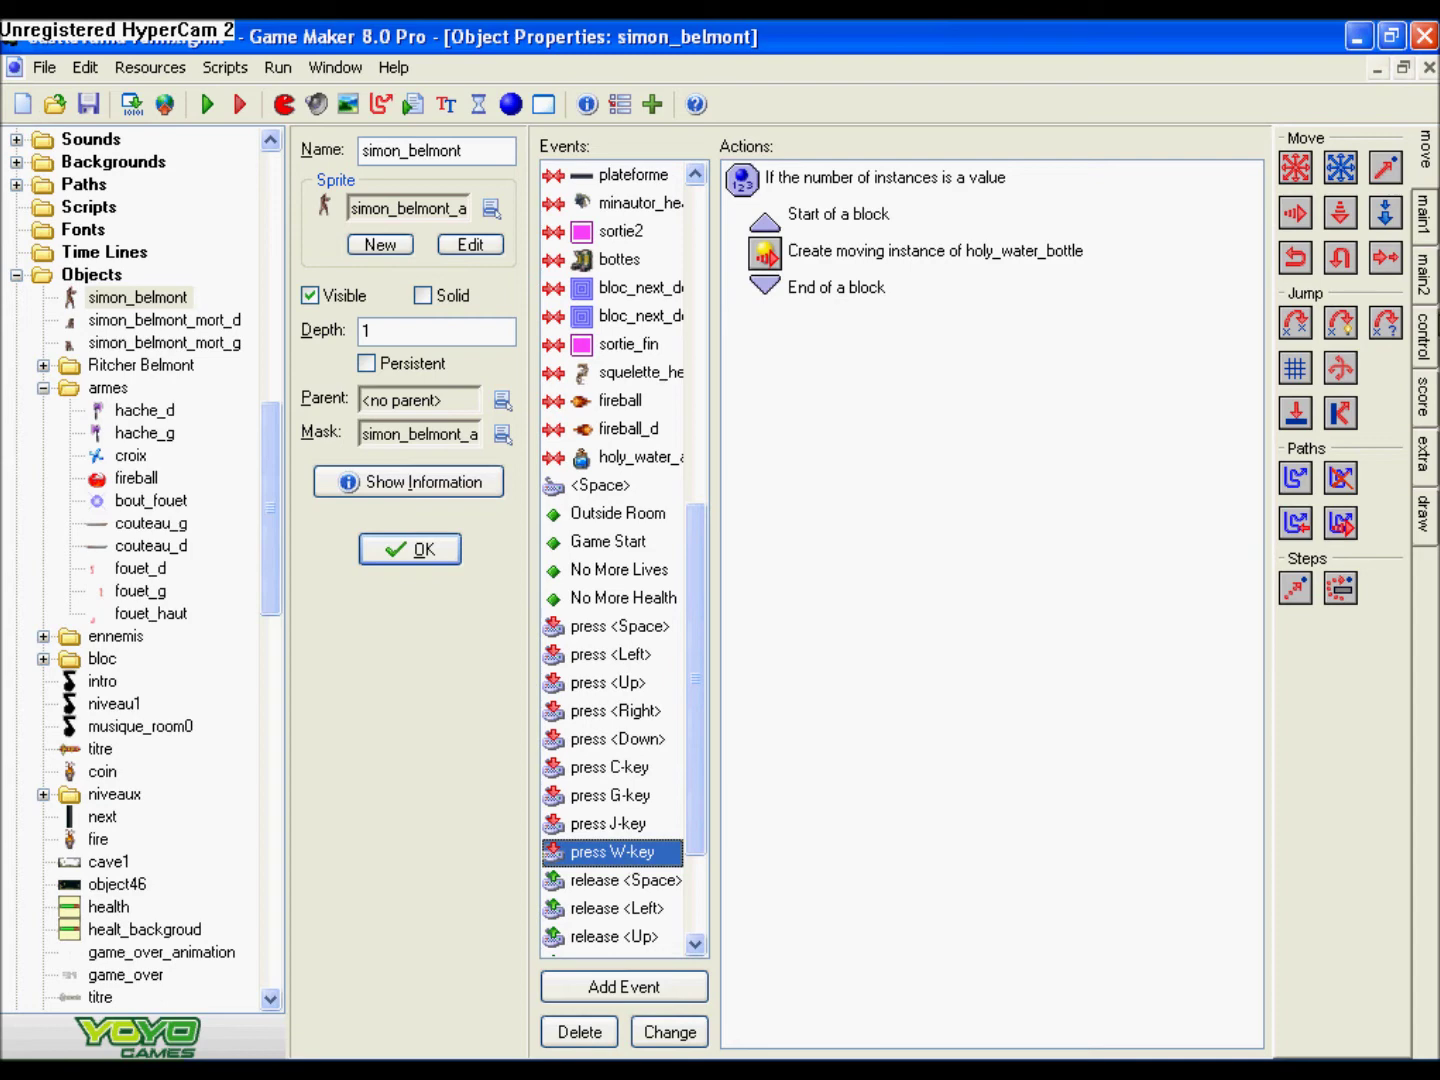
pyautogui.click(1424, 225)
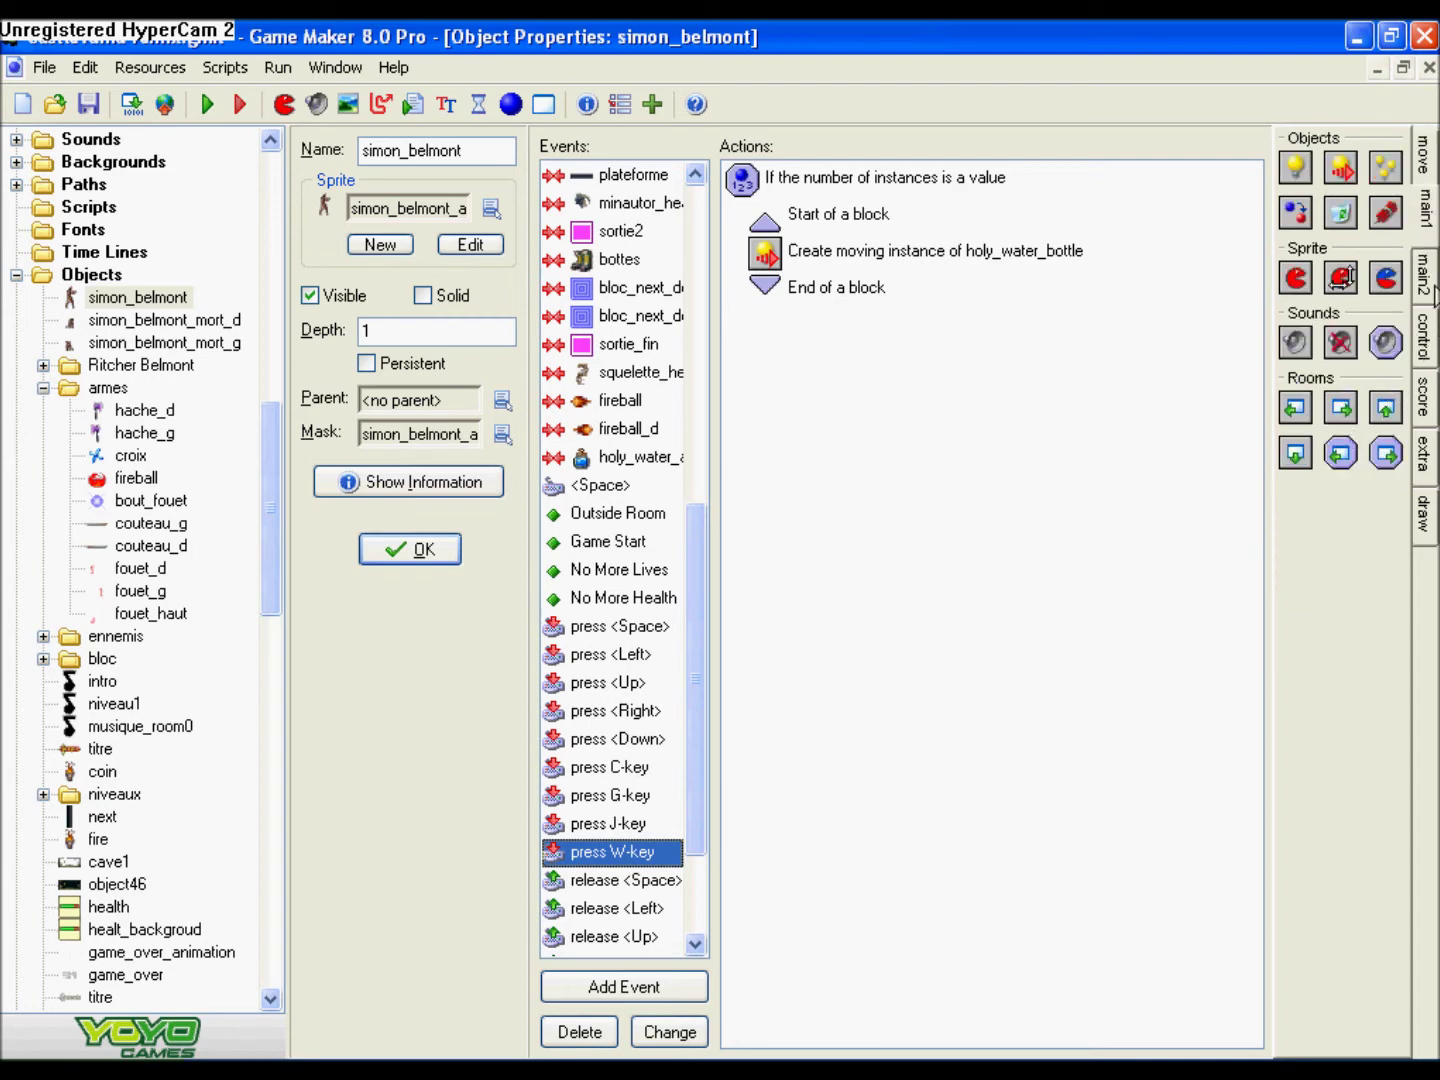
pyautogui.click(1426, 336)
pyautogui.moveTo(1340, 497); pyautogui.dragTo(771, 244)
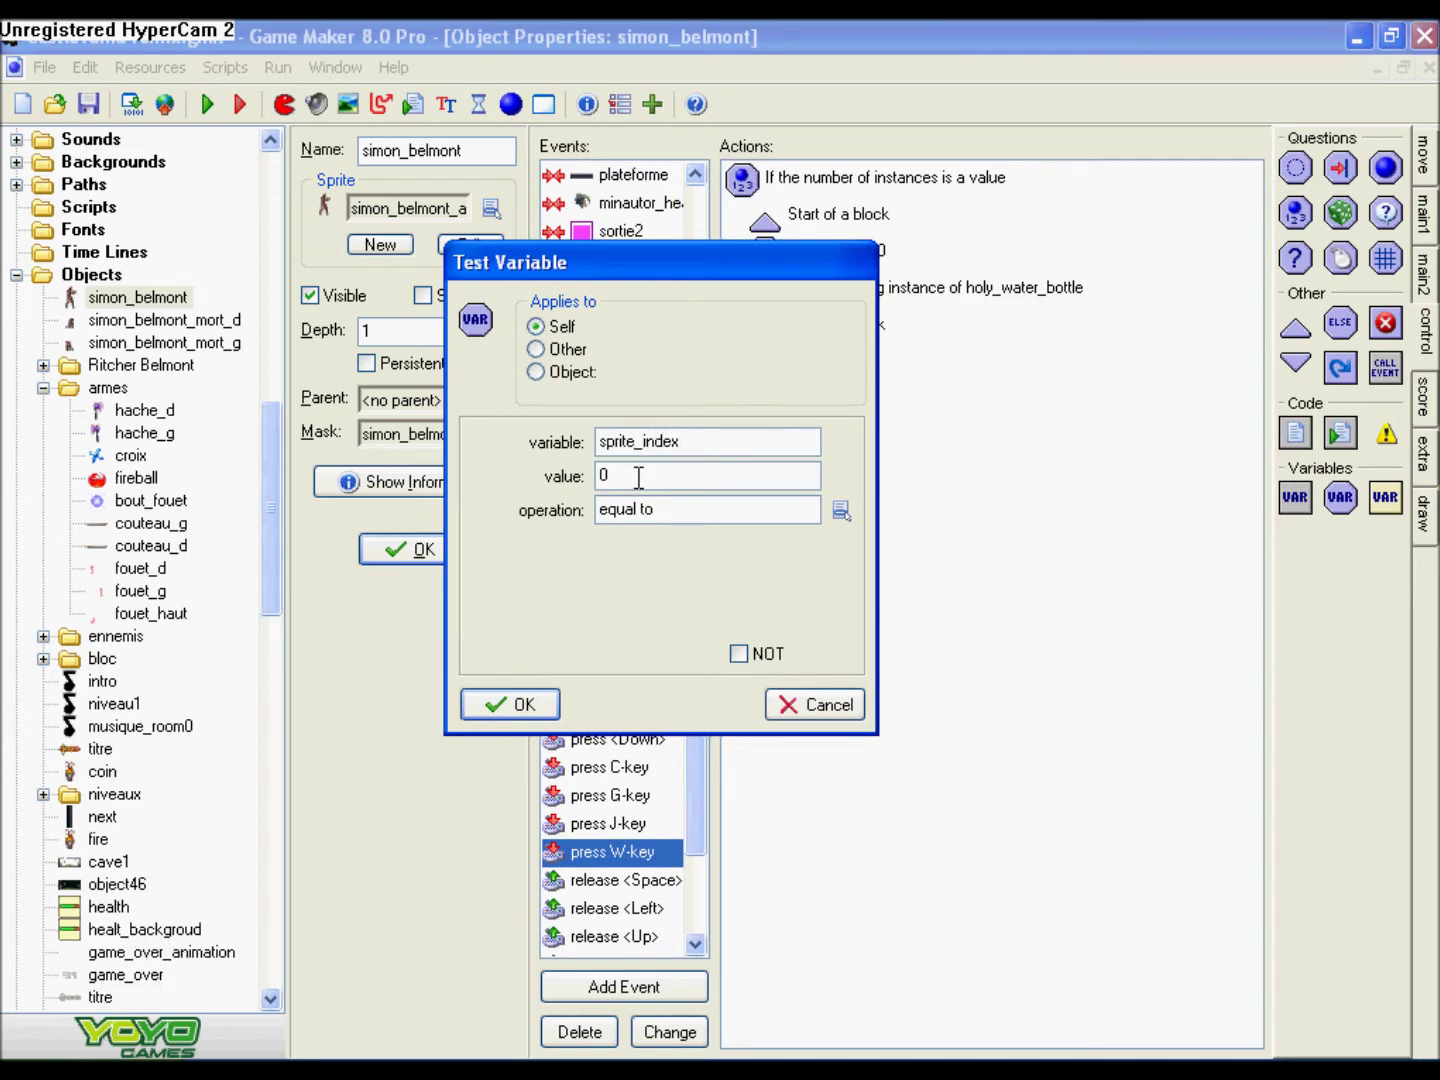
pyautogui.moveTo(759, 266); pyautogui.dragTo(869, 378)
pyautogui.click(939, 807)
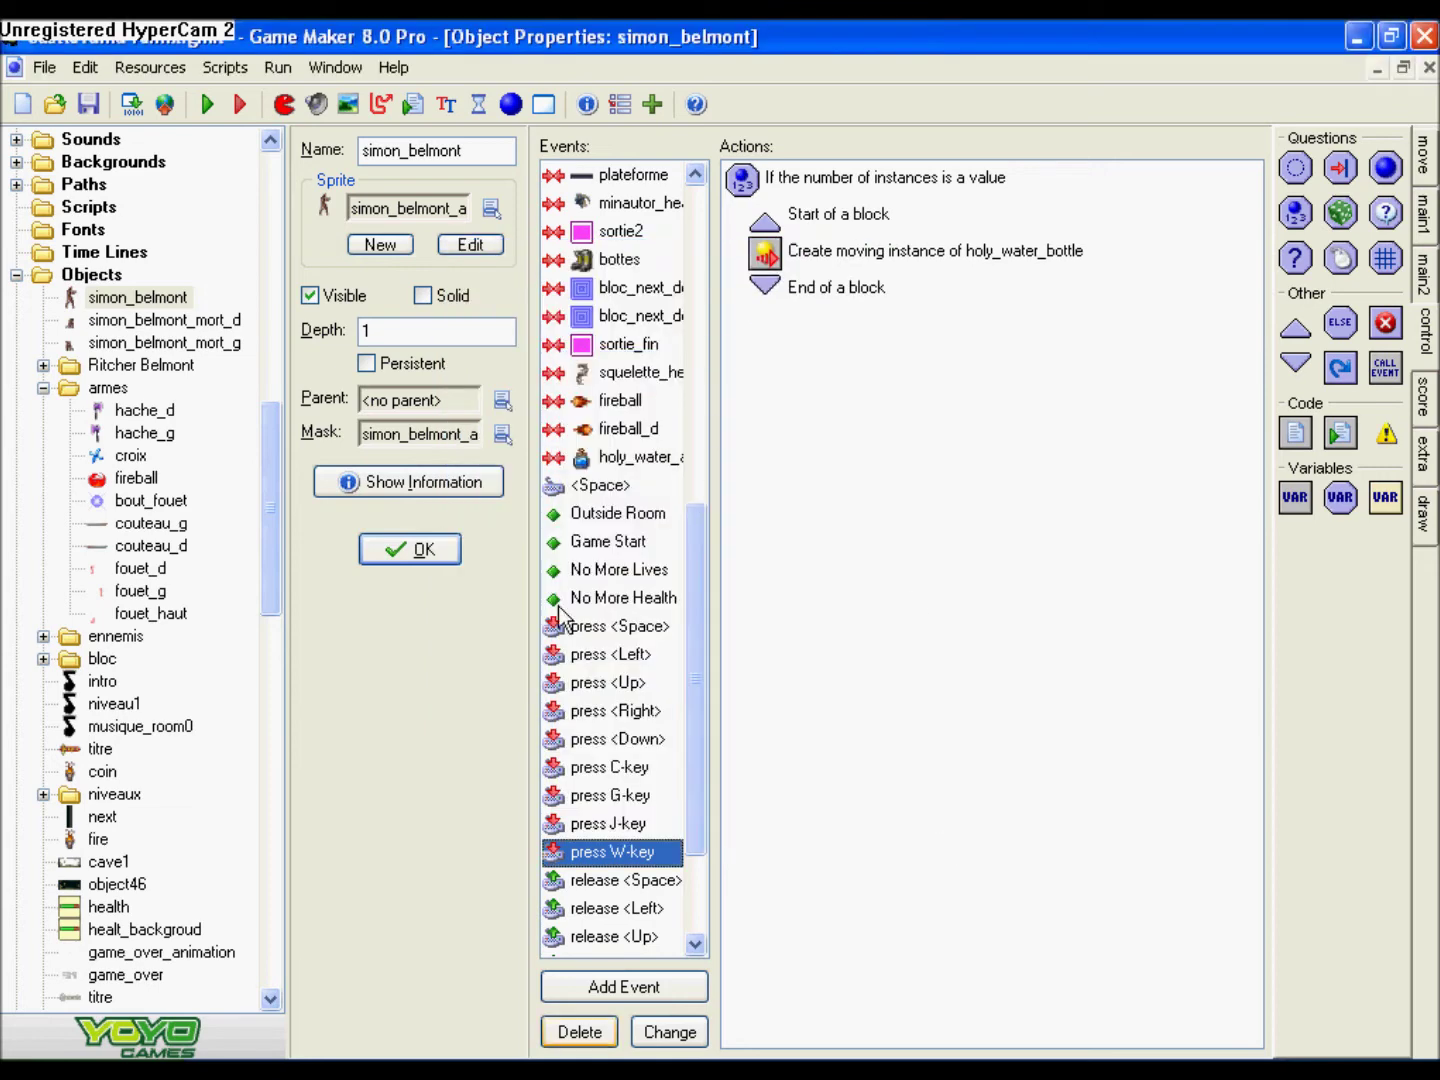
# - Copy the condition testing sprite_index equal to simon_belmont_arret_d from the press G-key event
pyautogui.click(623, 802)
pyautogui.doubleClick(897, 248)
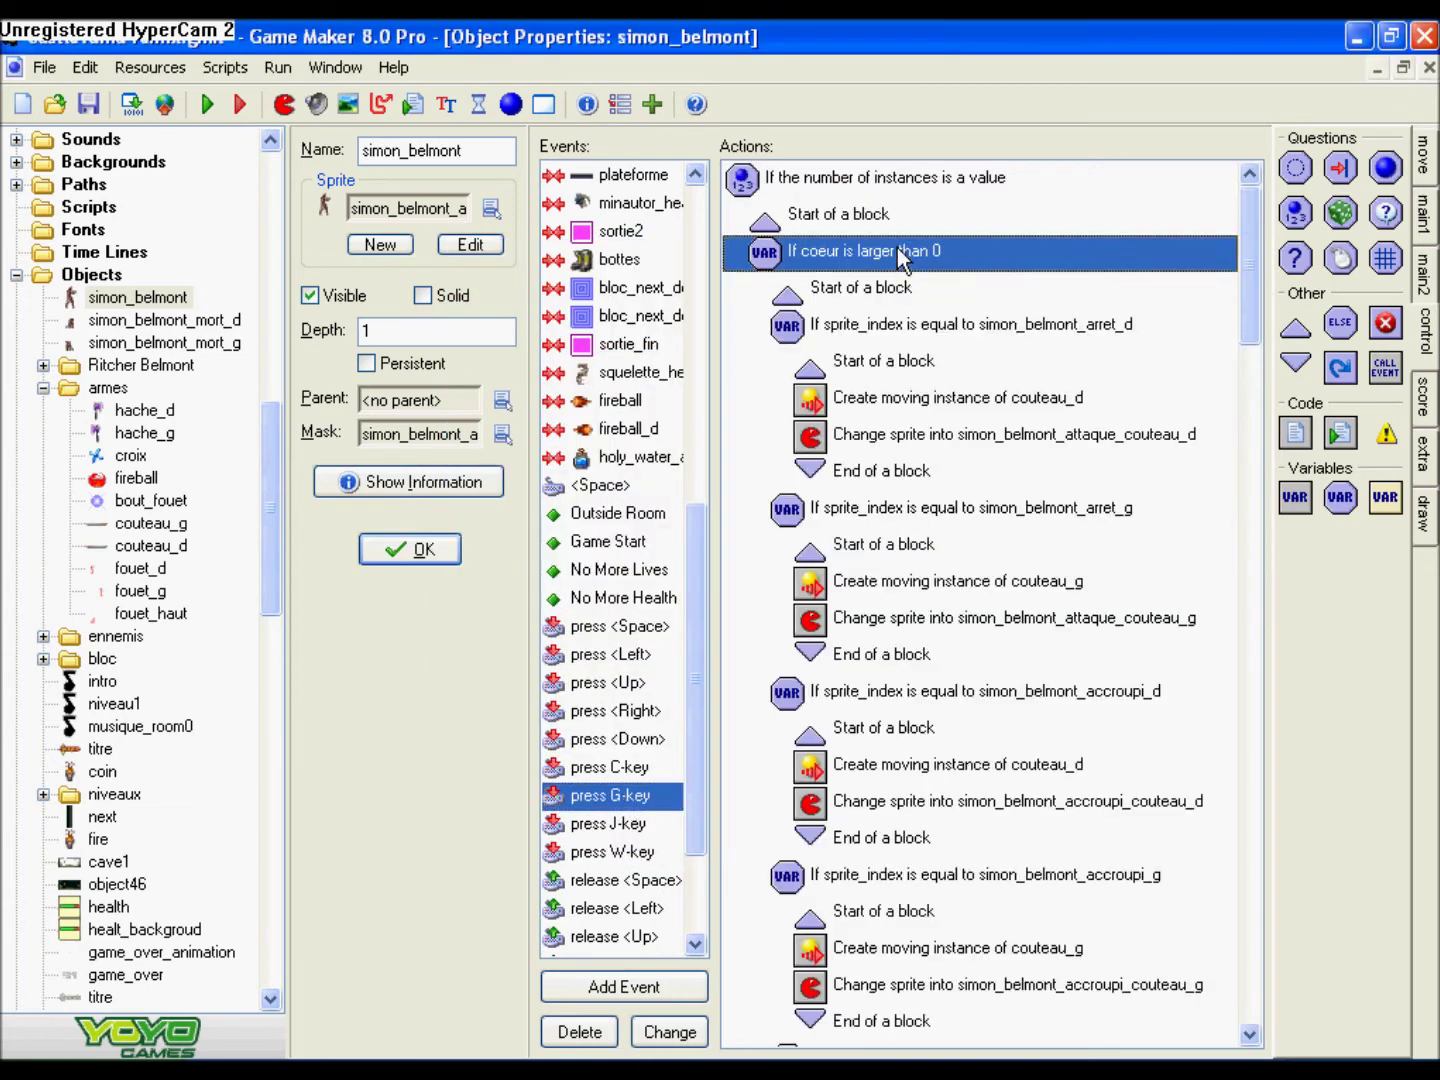
pyautogui.click(641, 814)
pyautogui.doubleClick(921, 325)
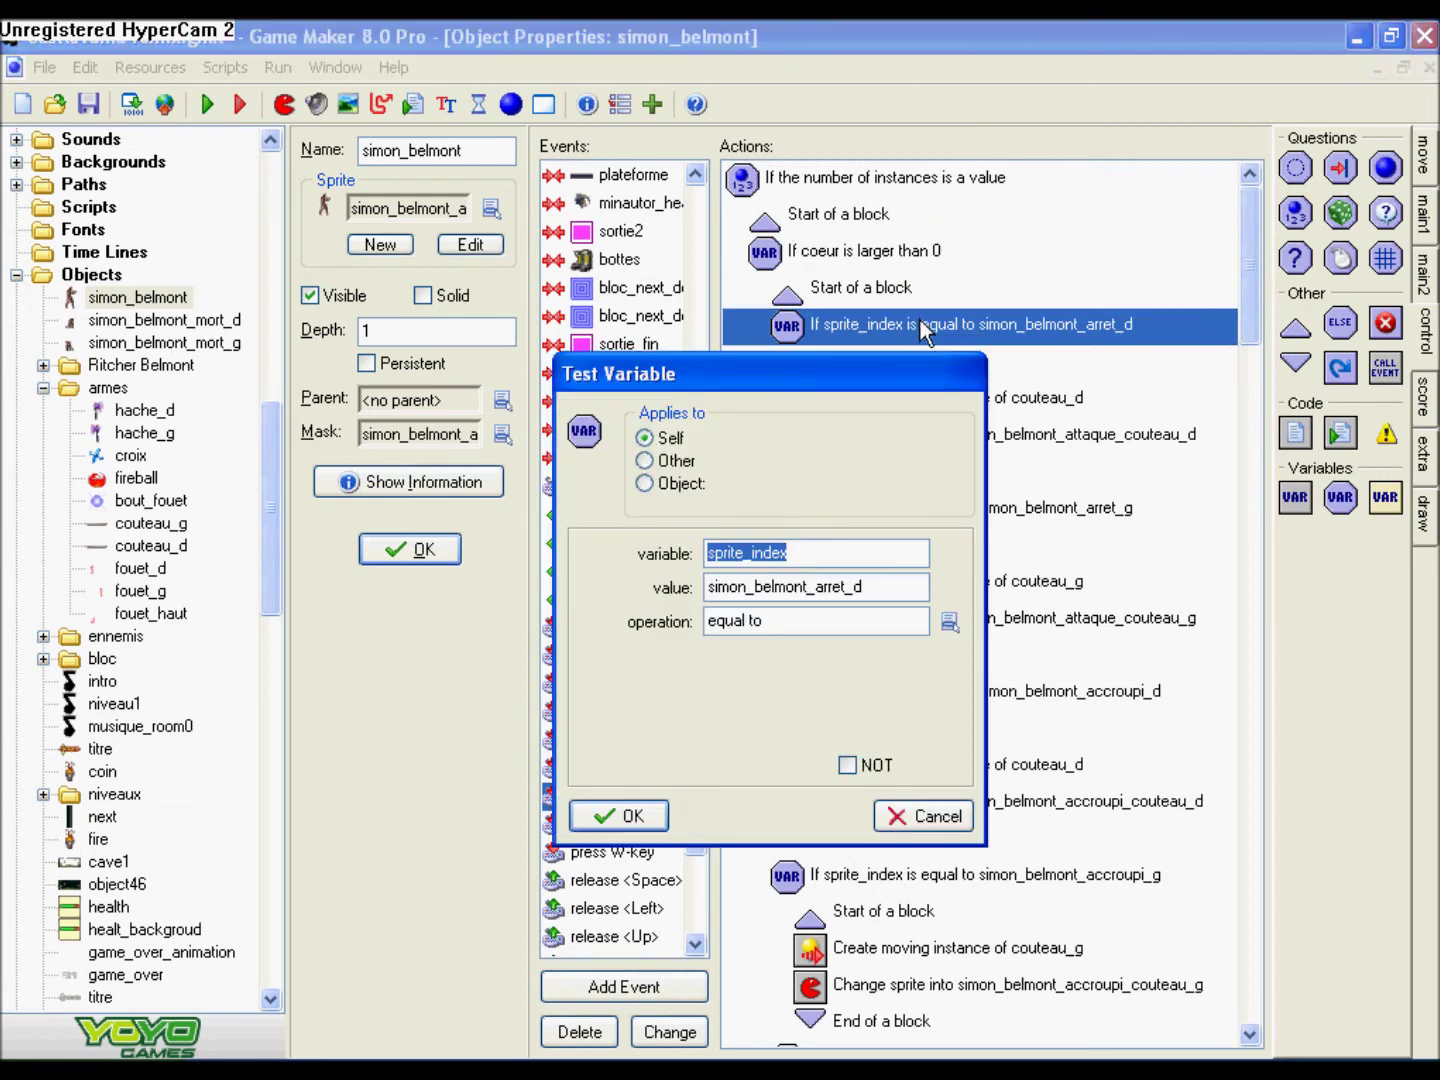
pyautogui.click(618, 815)
pyautogui.rightClick(837, 324)
pyautogui.click(889, 411)
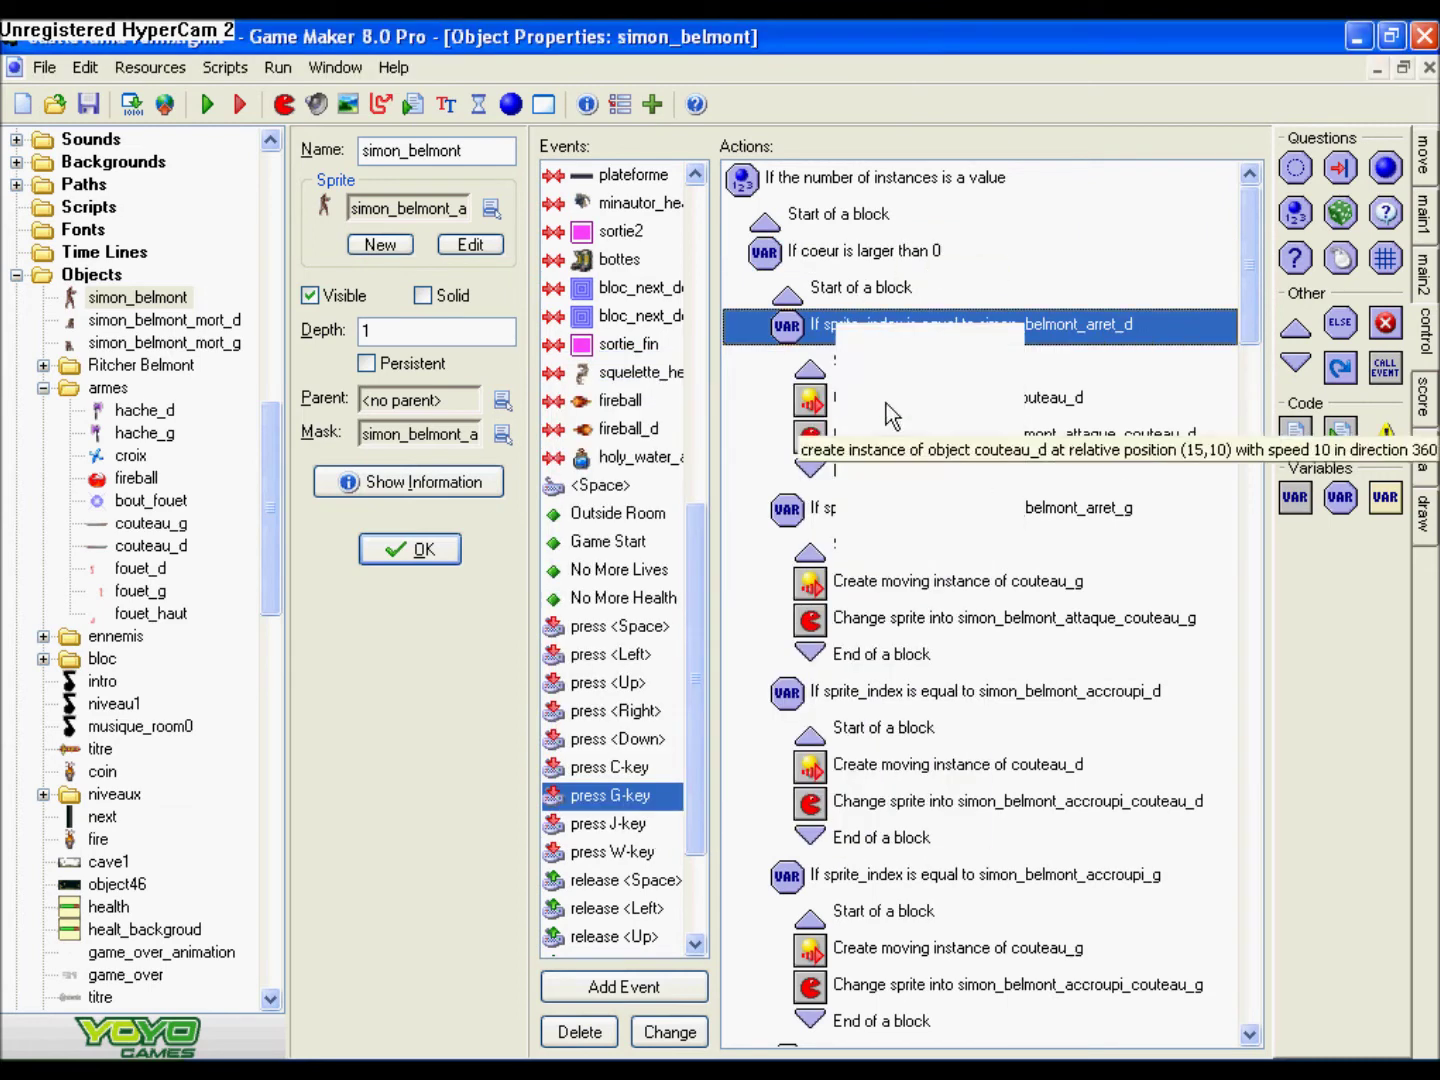
# - Paste the simon_belmont_arret_d condition before the holy_water_bottle creation in the press W-key event and enclose that creation in its own block
pyautogui.click(613, 852)
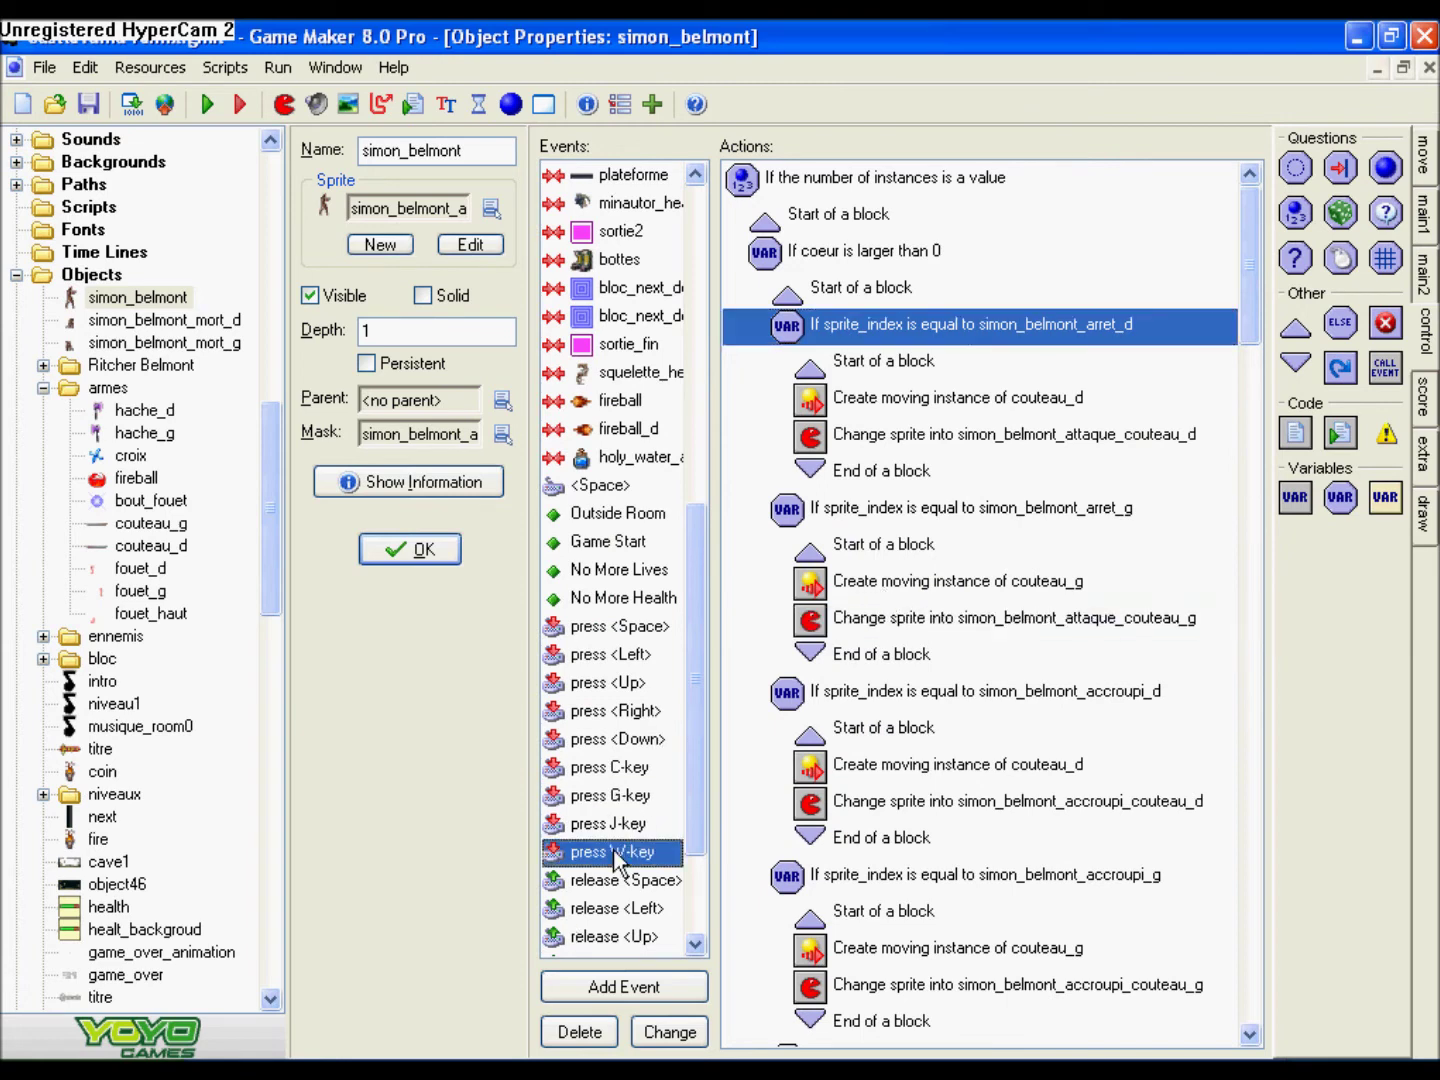
pyautogui.rightClick(775, 246)
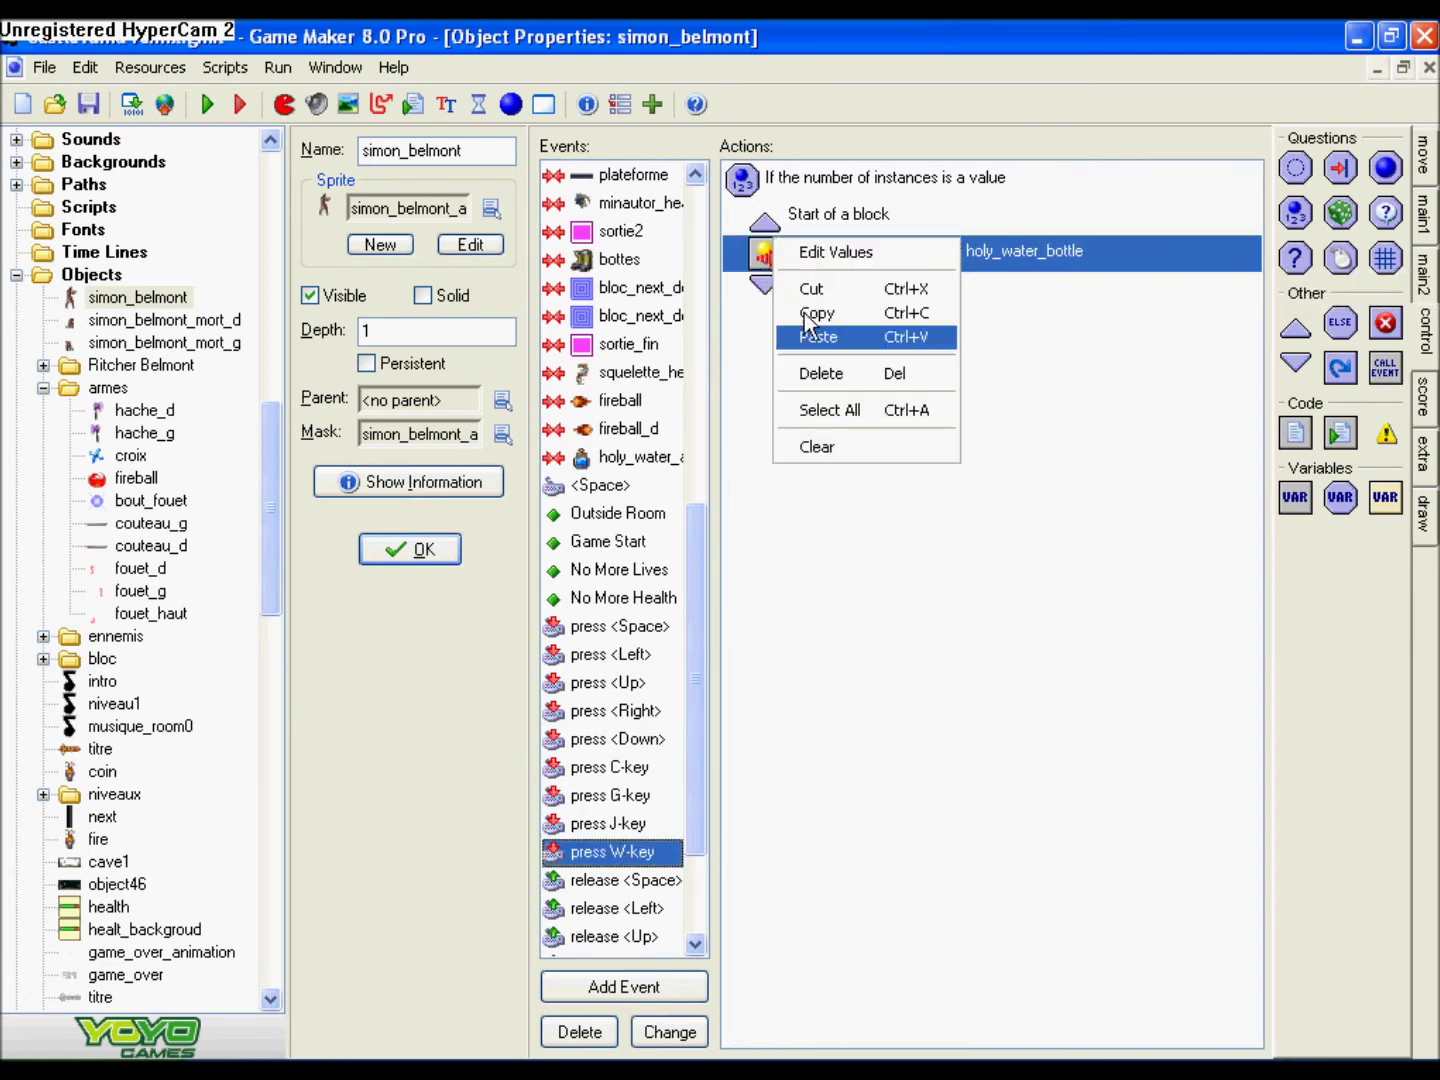
pyautogui.click(818, 336)
pyautogui.moveTo(1291, 327); pyautogui.dragTo(775, 290)
pyautogui.moveTo(1296, 365); pyautogui.dragTo(800, 356)
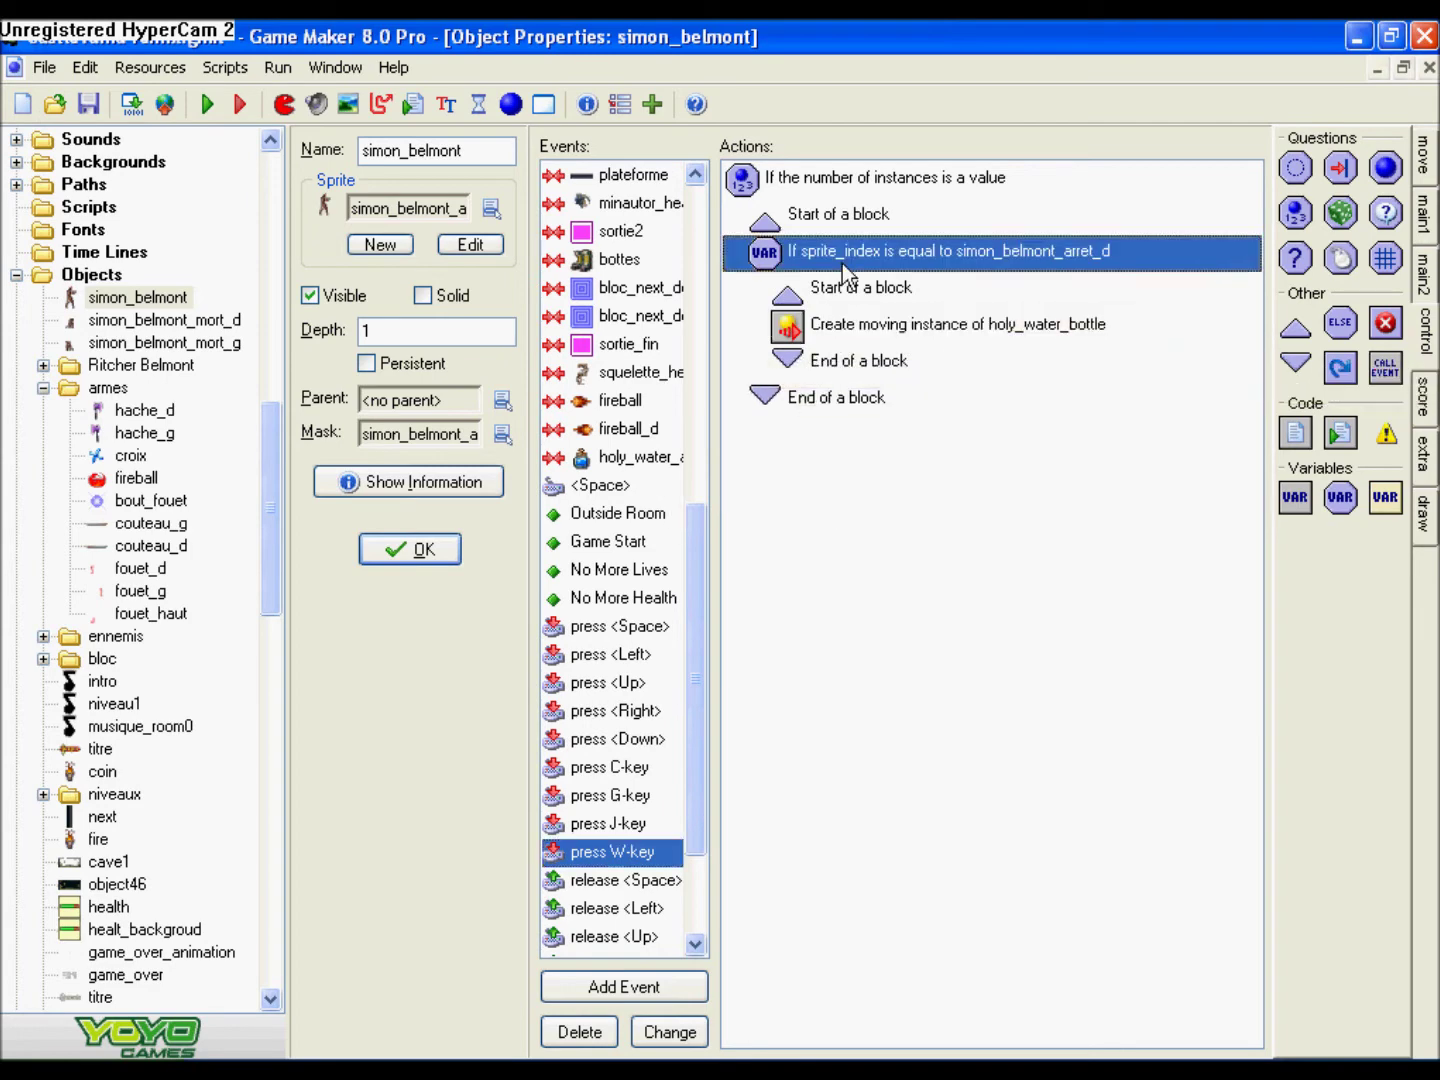
pyautogui.doubleClick(841, 252)
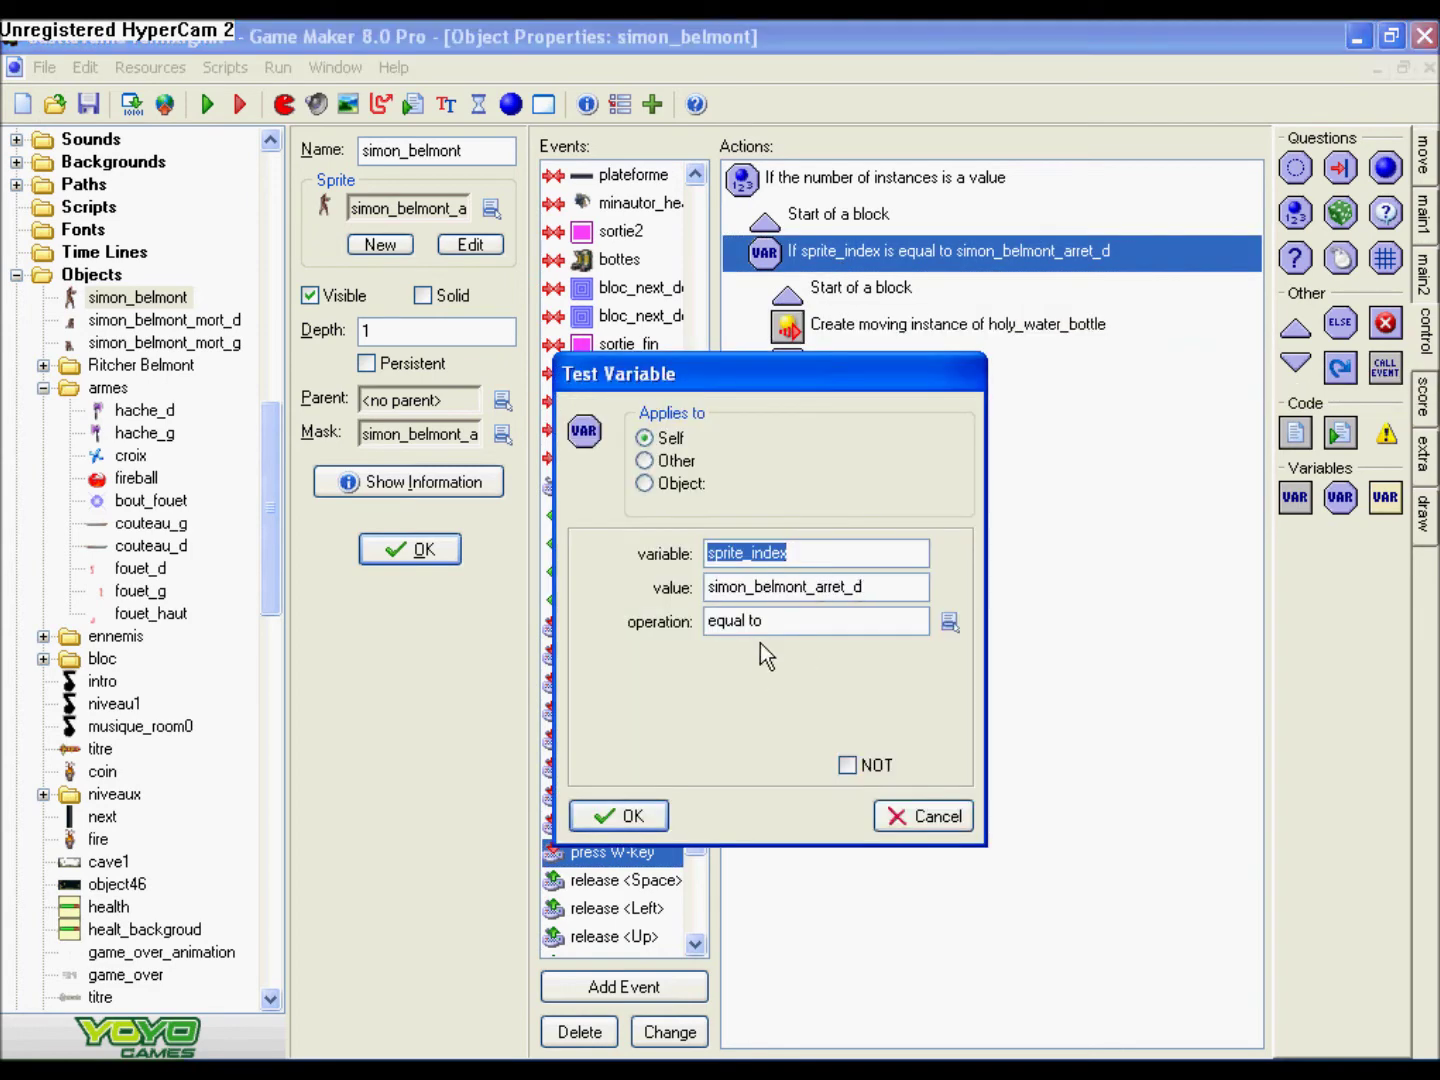
pyautogui.click(632, 816)
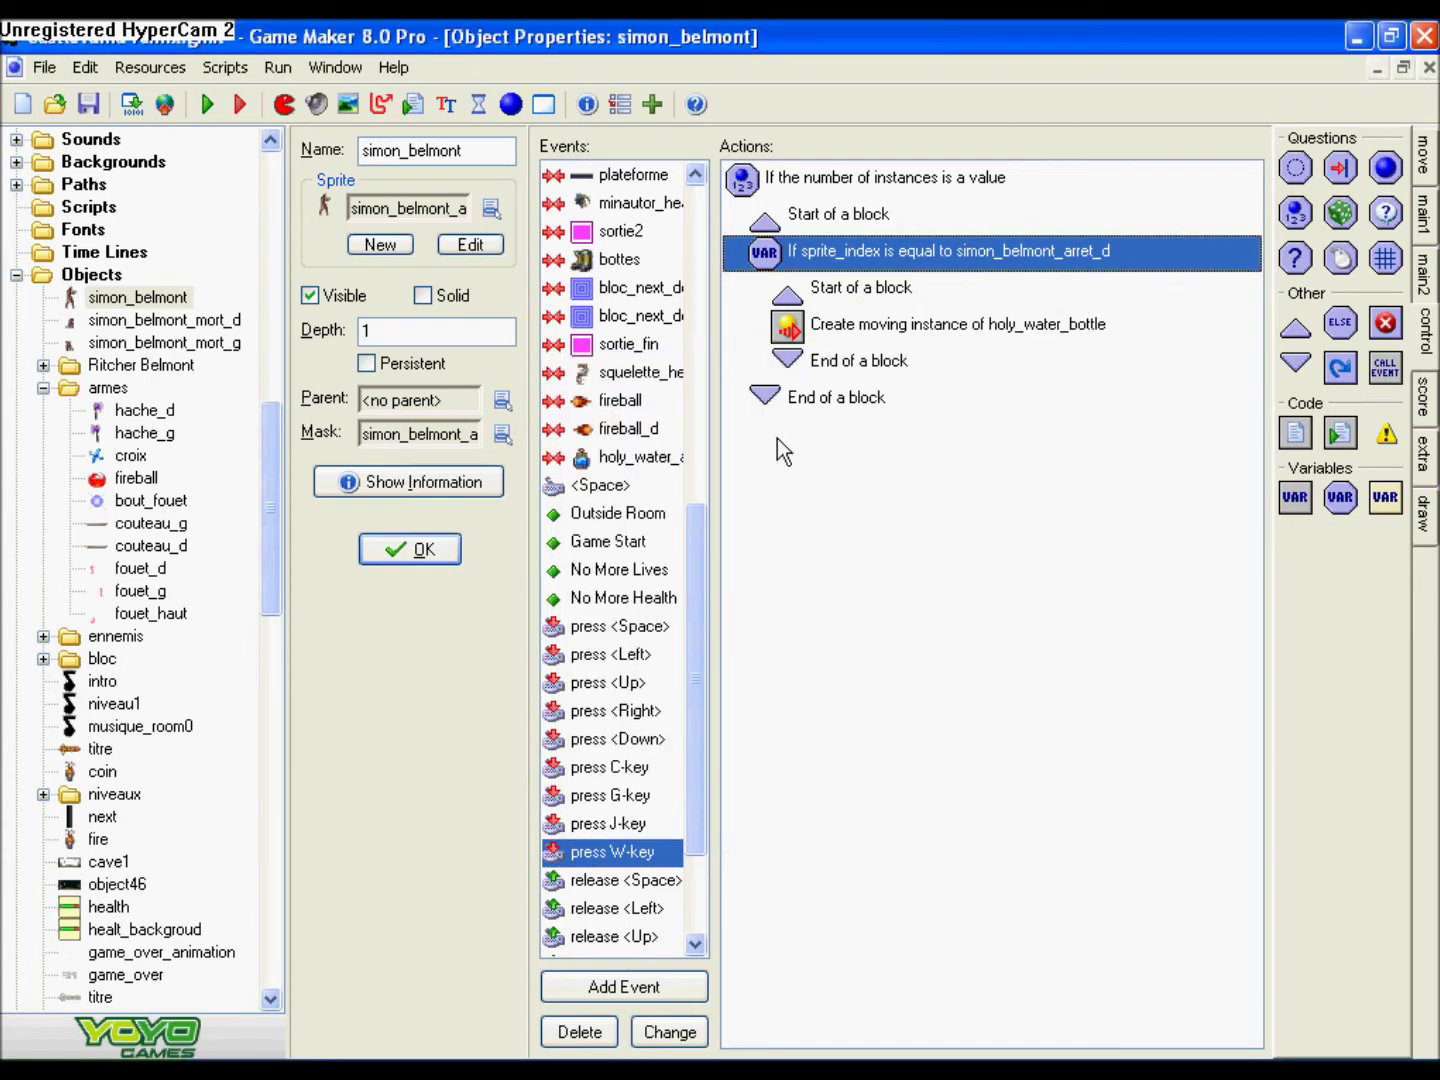
pyautogui.click(766, 217)
pyautogui.click(810, 252)
pyautogui.keyDown('shift'); pyautogui.click(823, 363); pyautogui.keyUp('shift')
pyautogui.rightClick(822, 364)
pyautogui.click(801, 502)
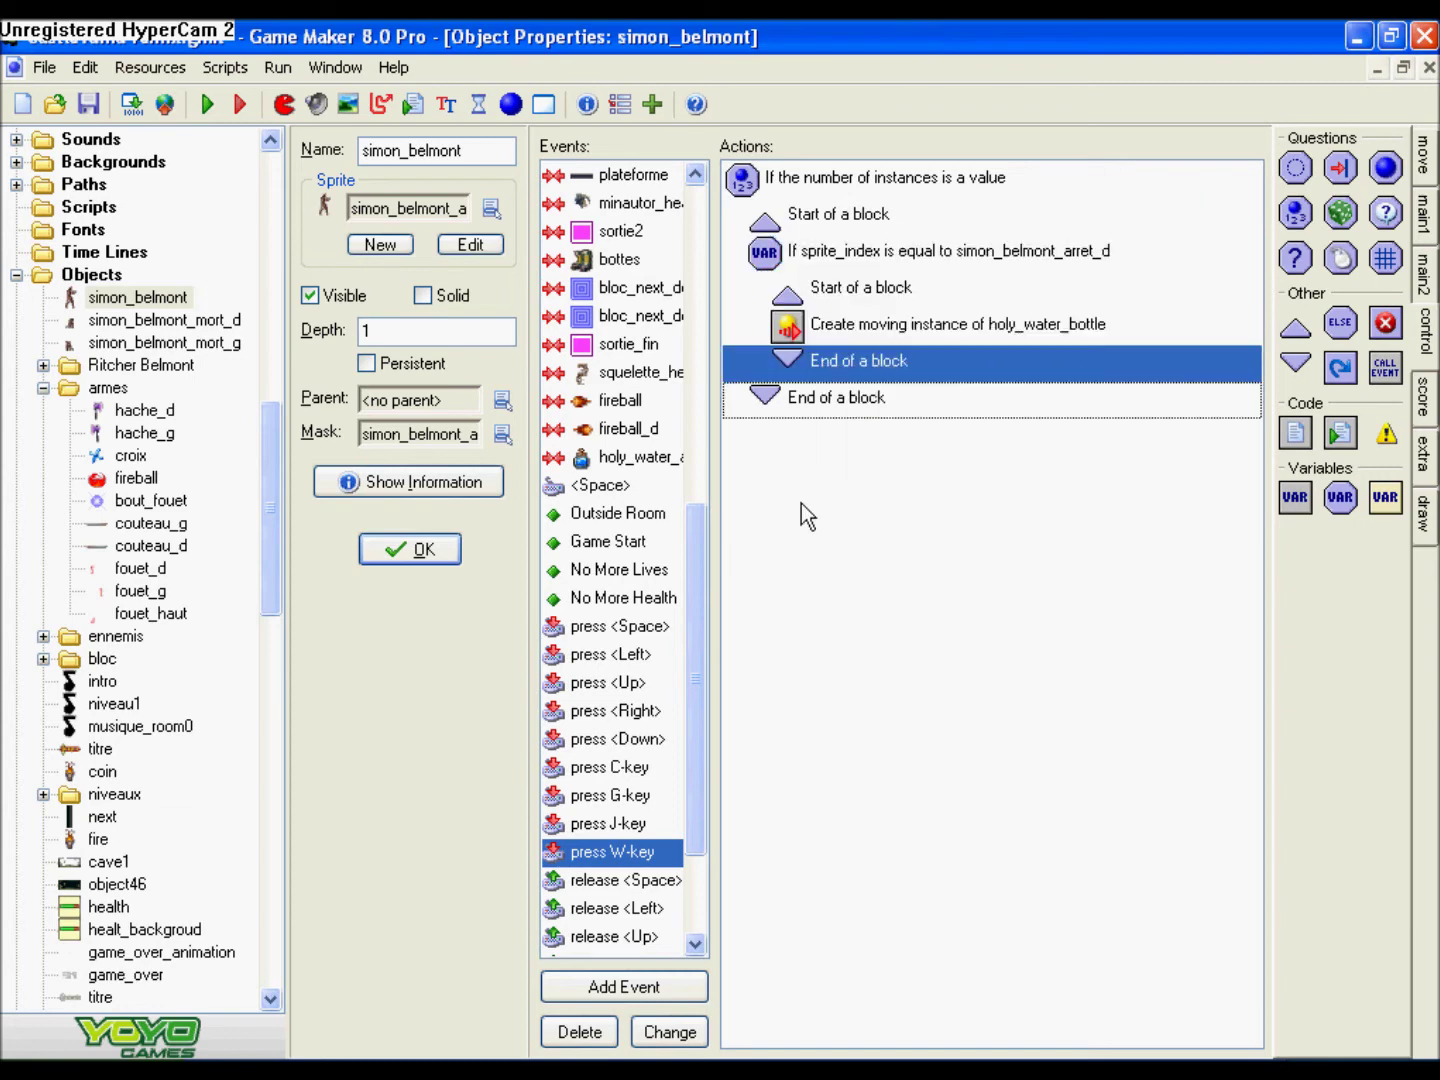
# - Add a Change Sprite action after the holy_water_bottle creation, using simon_belmont_attaque_couteau_d with subimage 0 and speed 1
pyautogui.click(891, 322)
pyautogui.click(1422, 210)
pyautogui.moveTo(1296, 278); pyautogui.dragTo(843, 362)
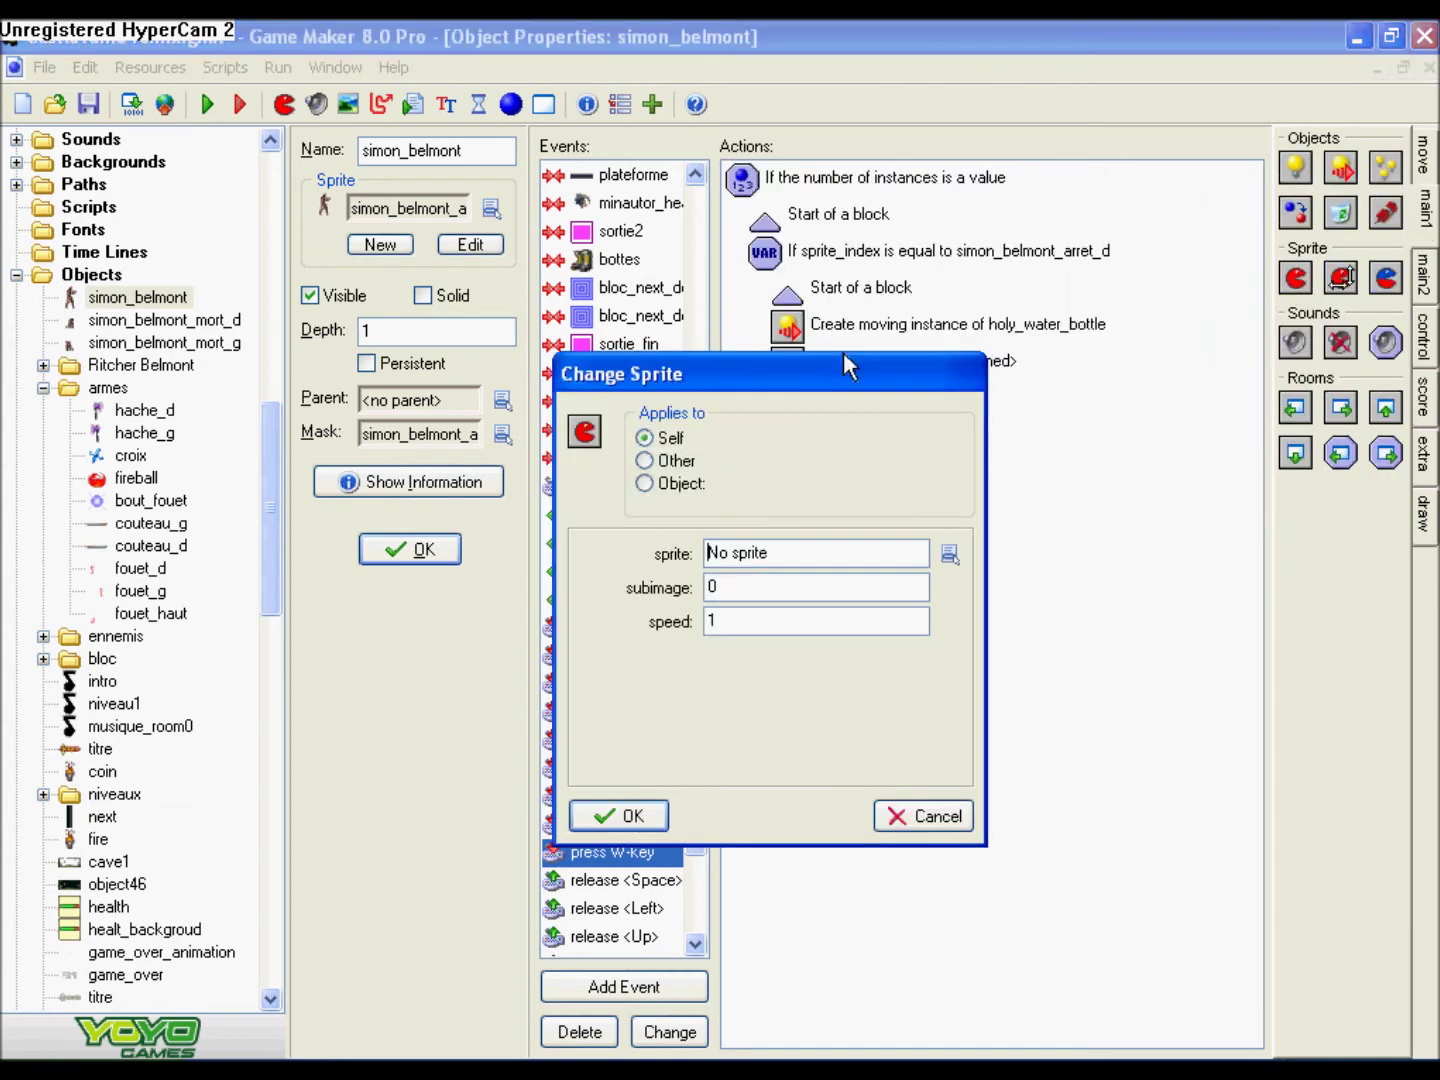
pyautogui.click(950, 554)
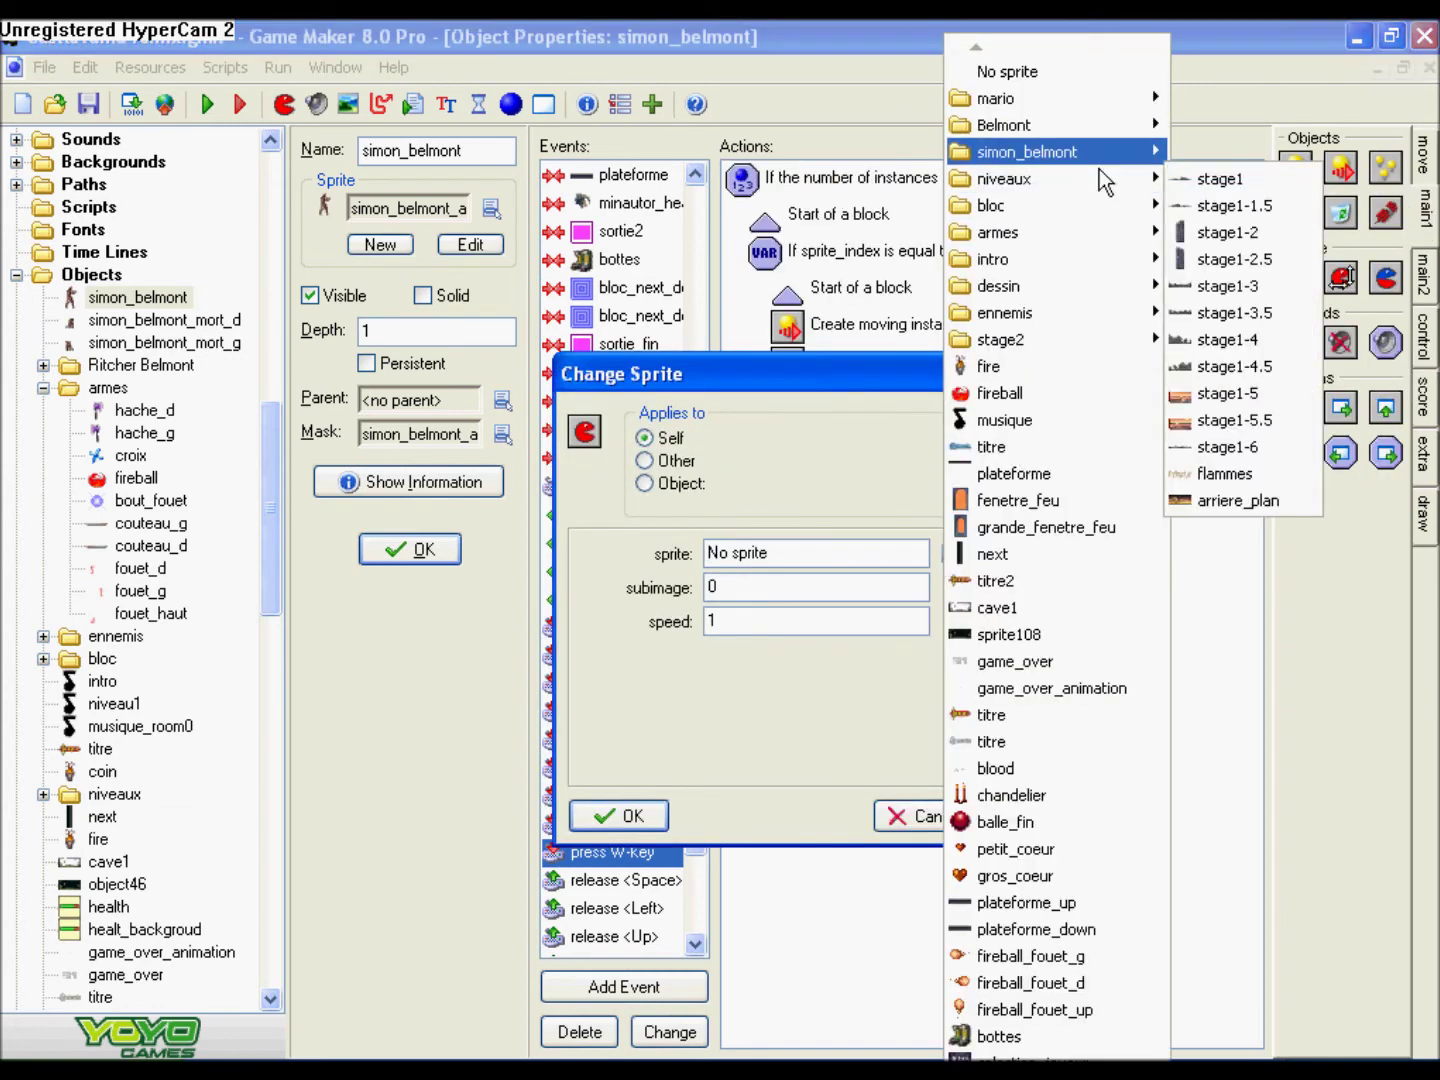
pyautogui.moveTo(1116, 160)
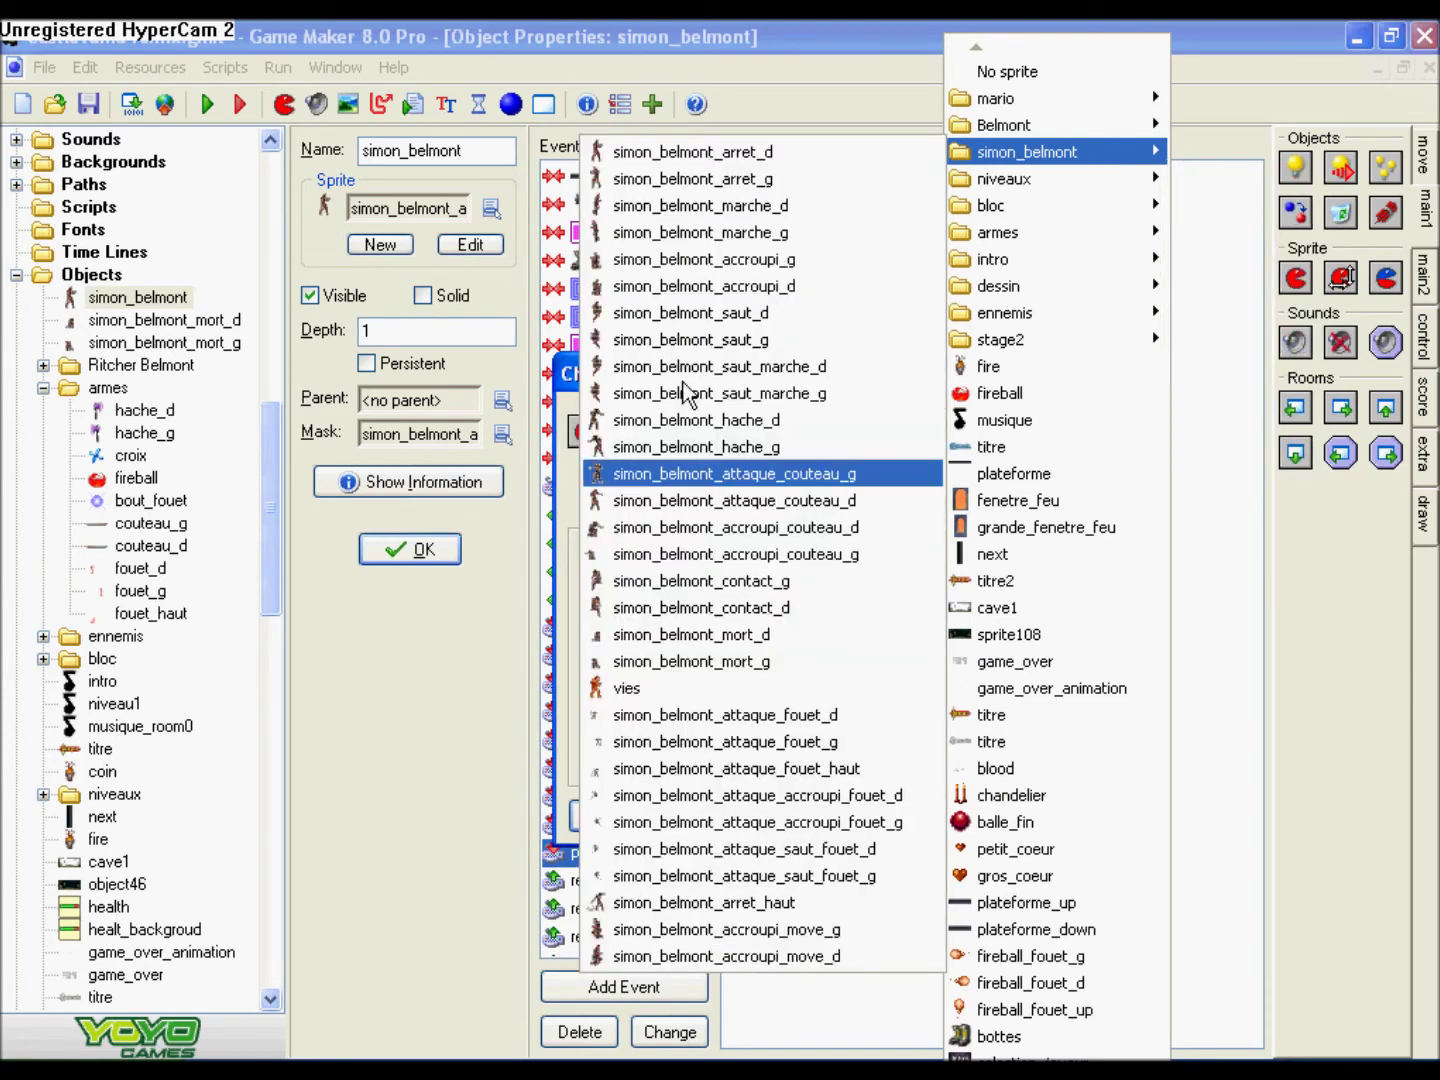
pyautogui.click(808, 503)
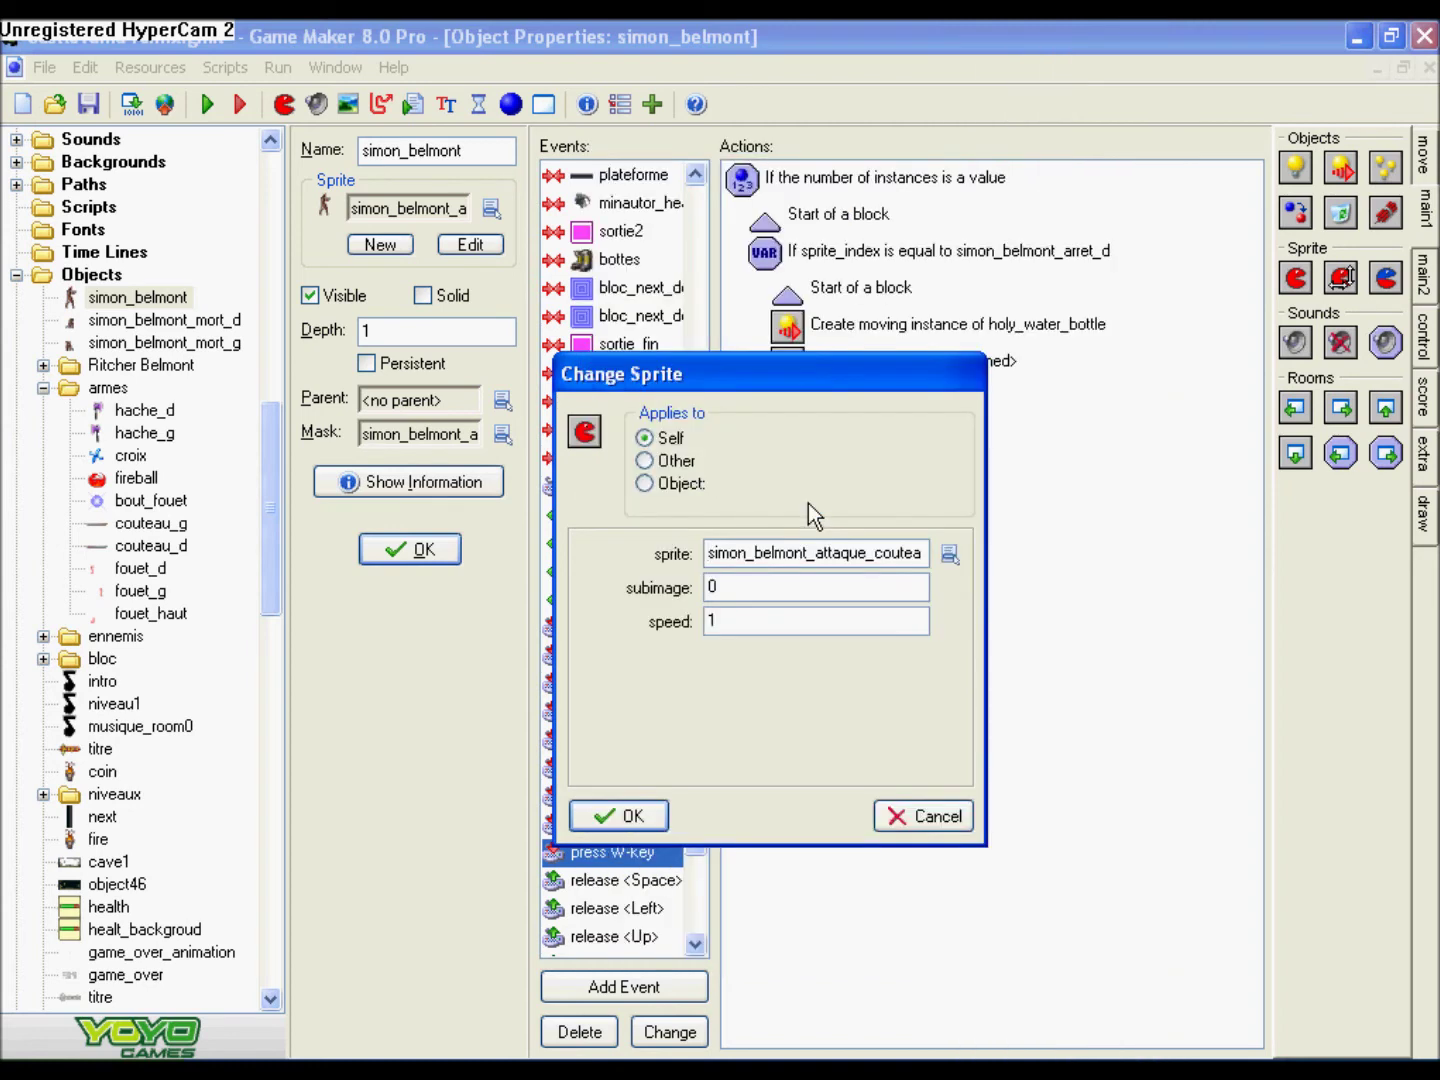
pyautogui.click(621, 825)
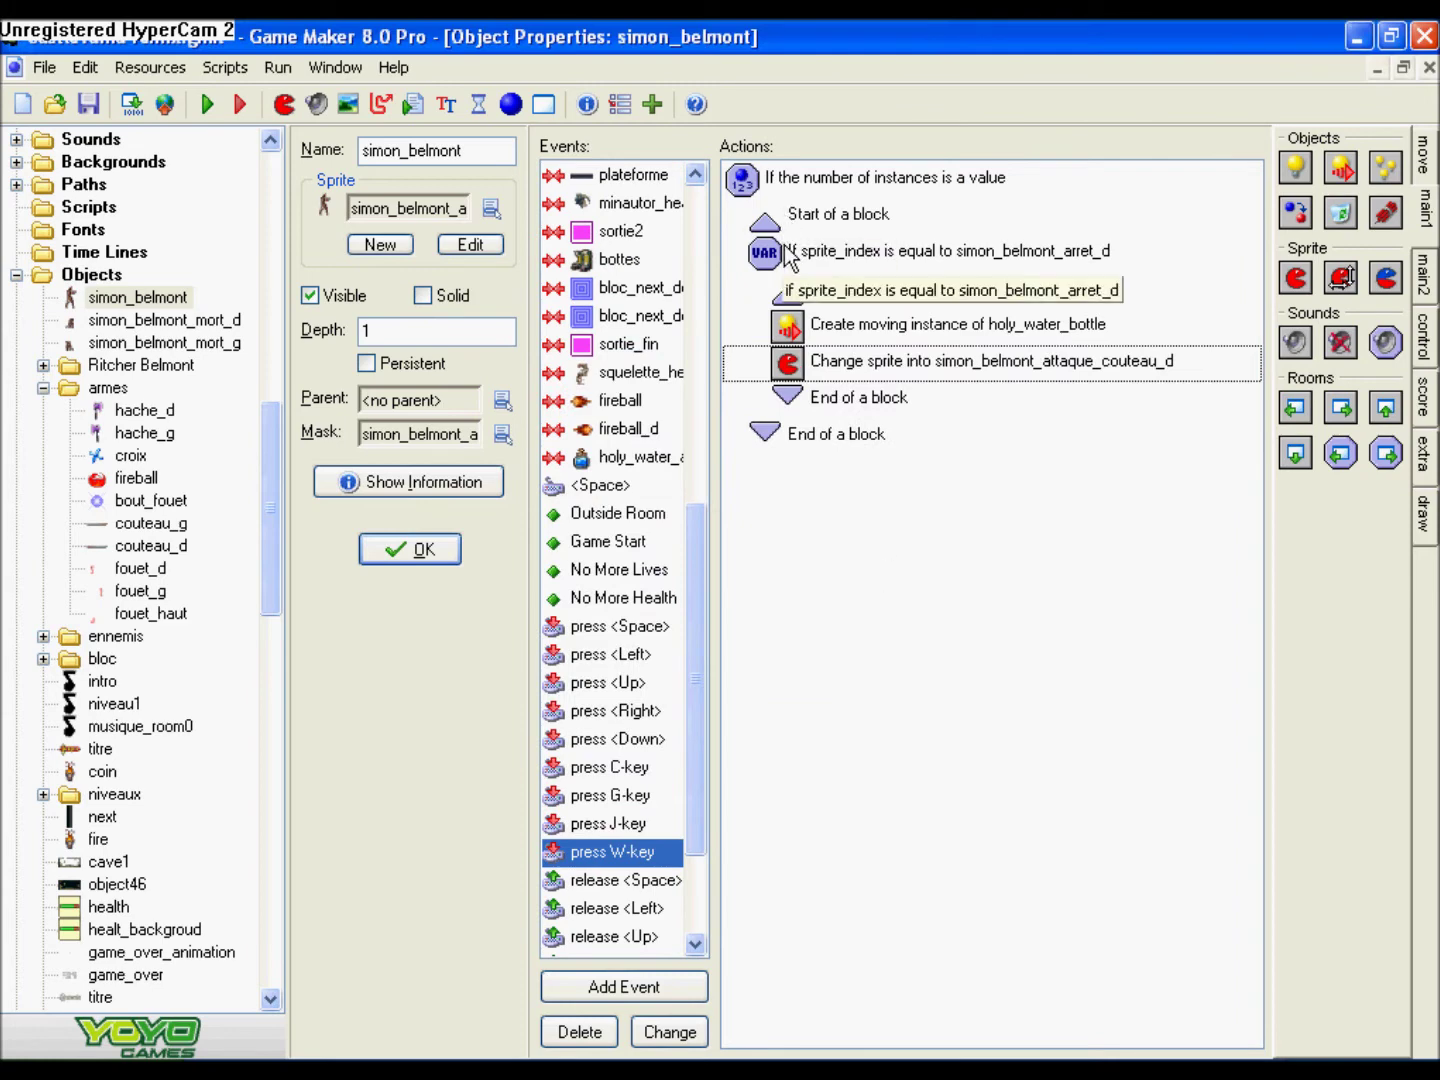
# - Duplicate the whole simon_belmont_arret_d condition block directly below itself, inside the outer block
pyautogui.click(852, 257)
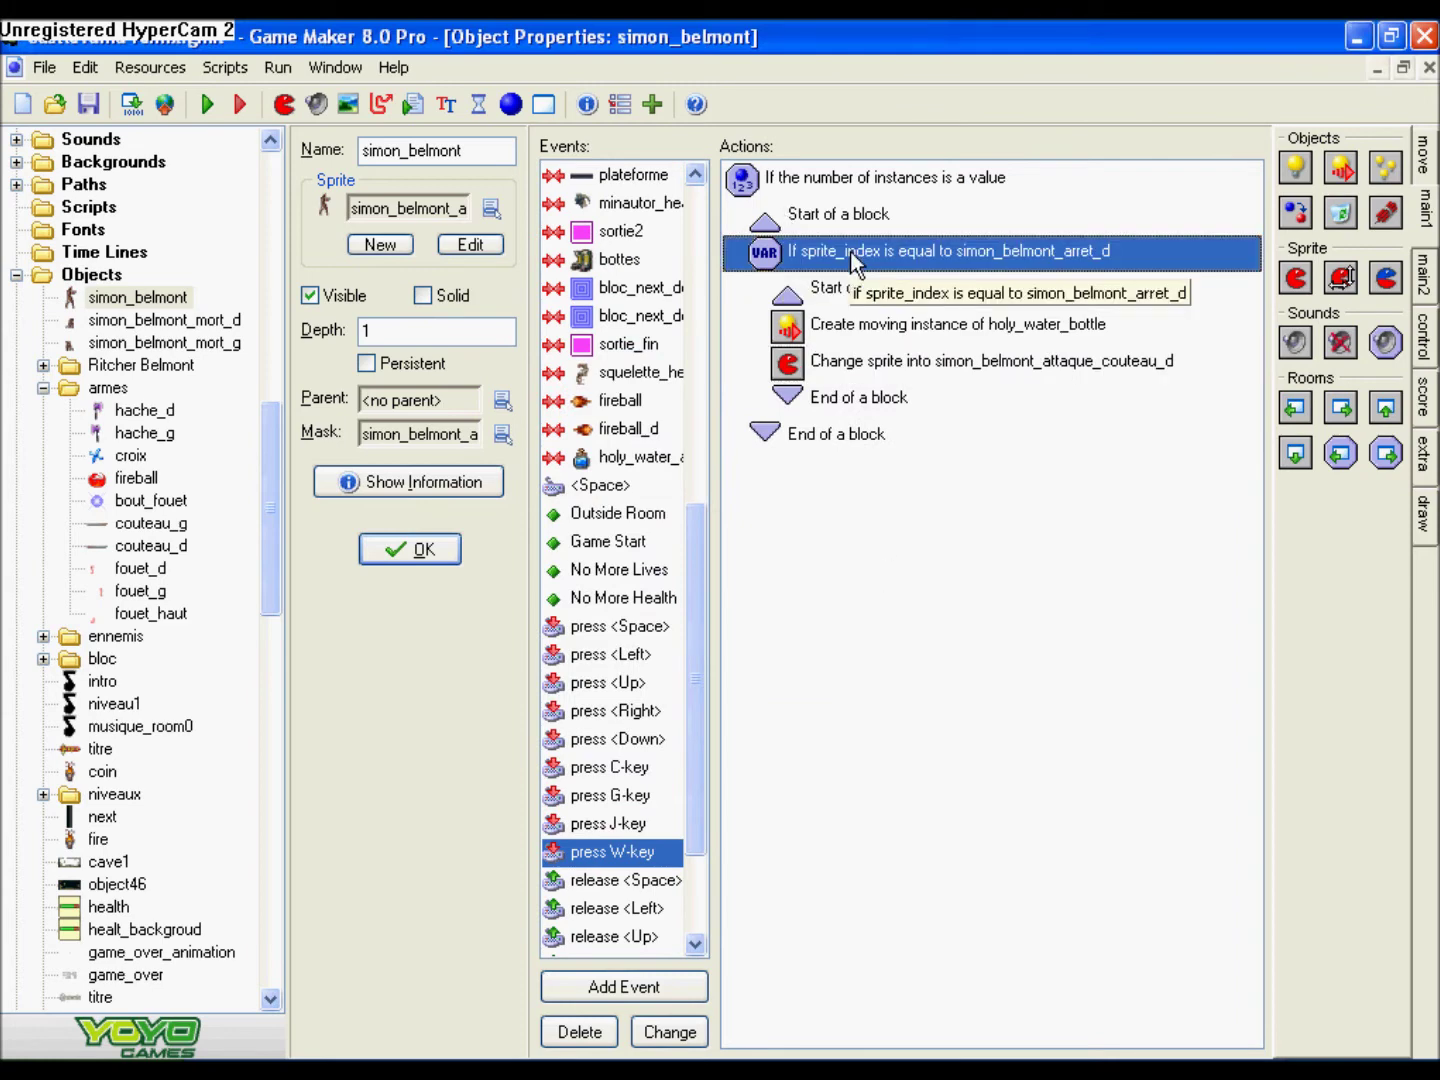
pyautogui.keyDown('shift'); pyautogui.click(855, 401); pyautogui.keyUp('shift')
pyautogui.rightClick(851, 397)
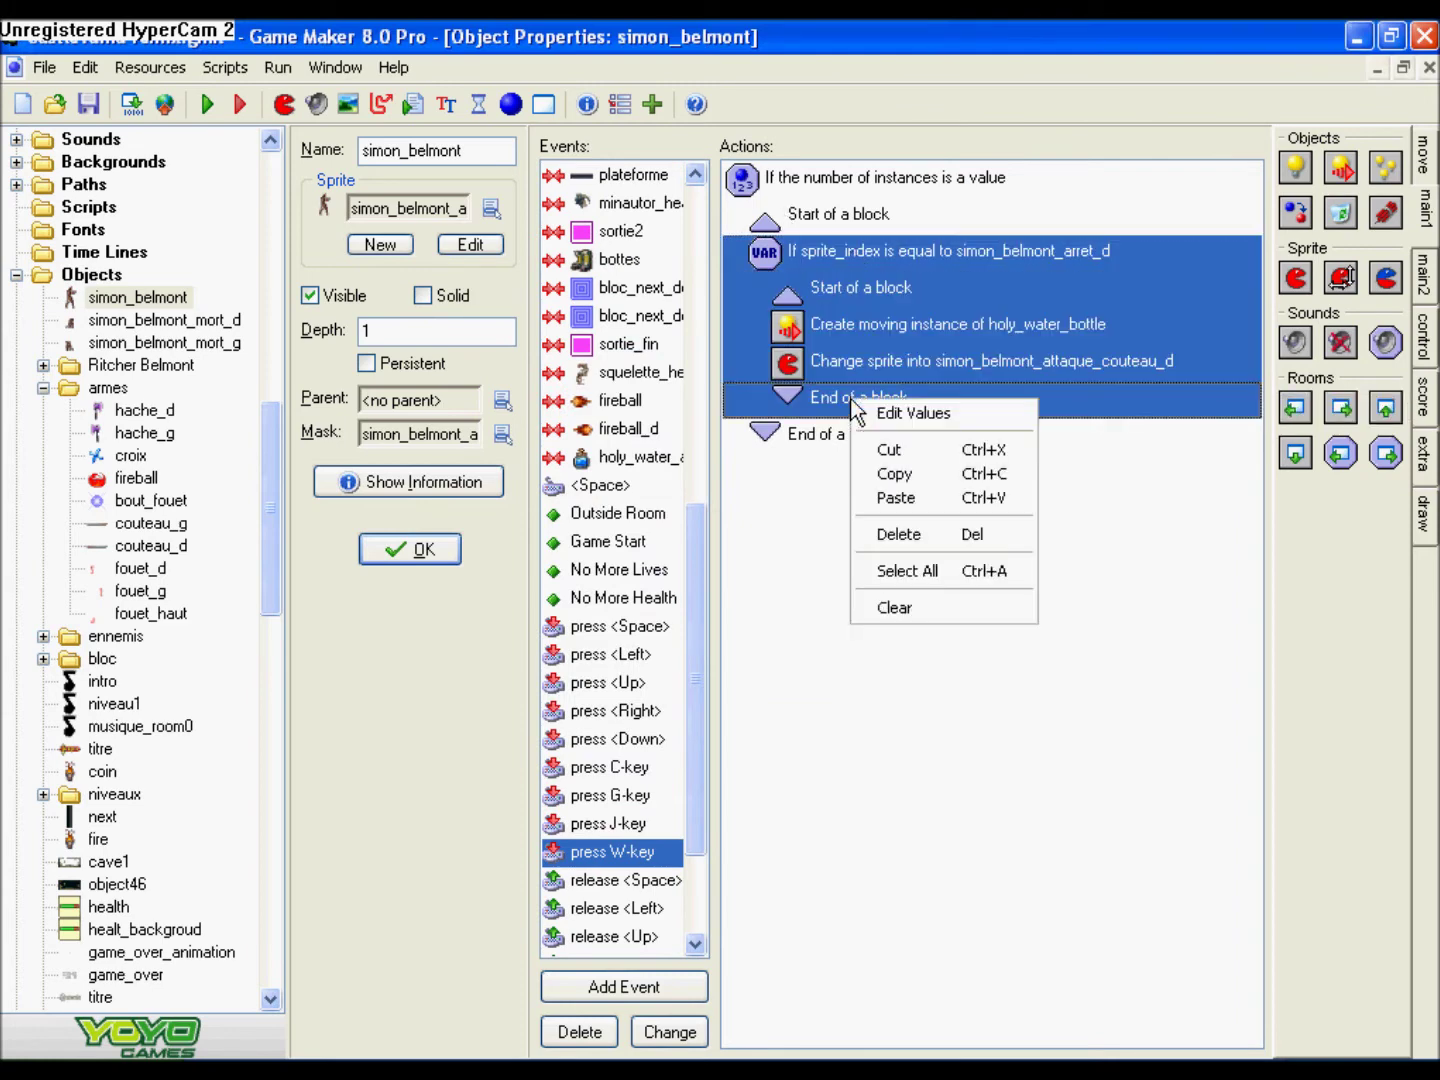
pyautogui.click(910, 468)
pyautogui.click(828, 412)
pyautogui.rightClick(827, 420)
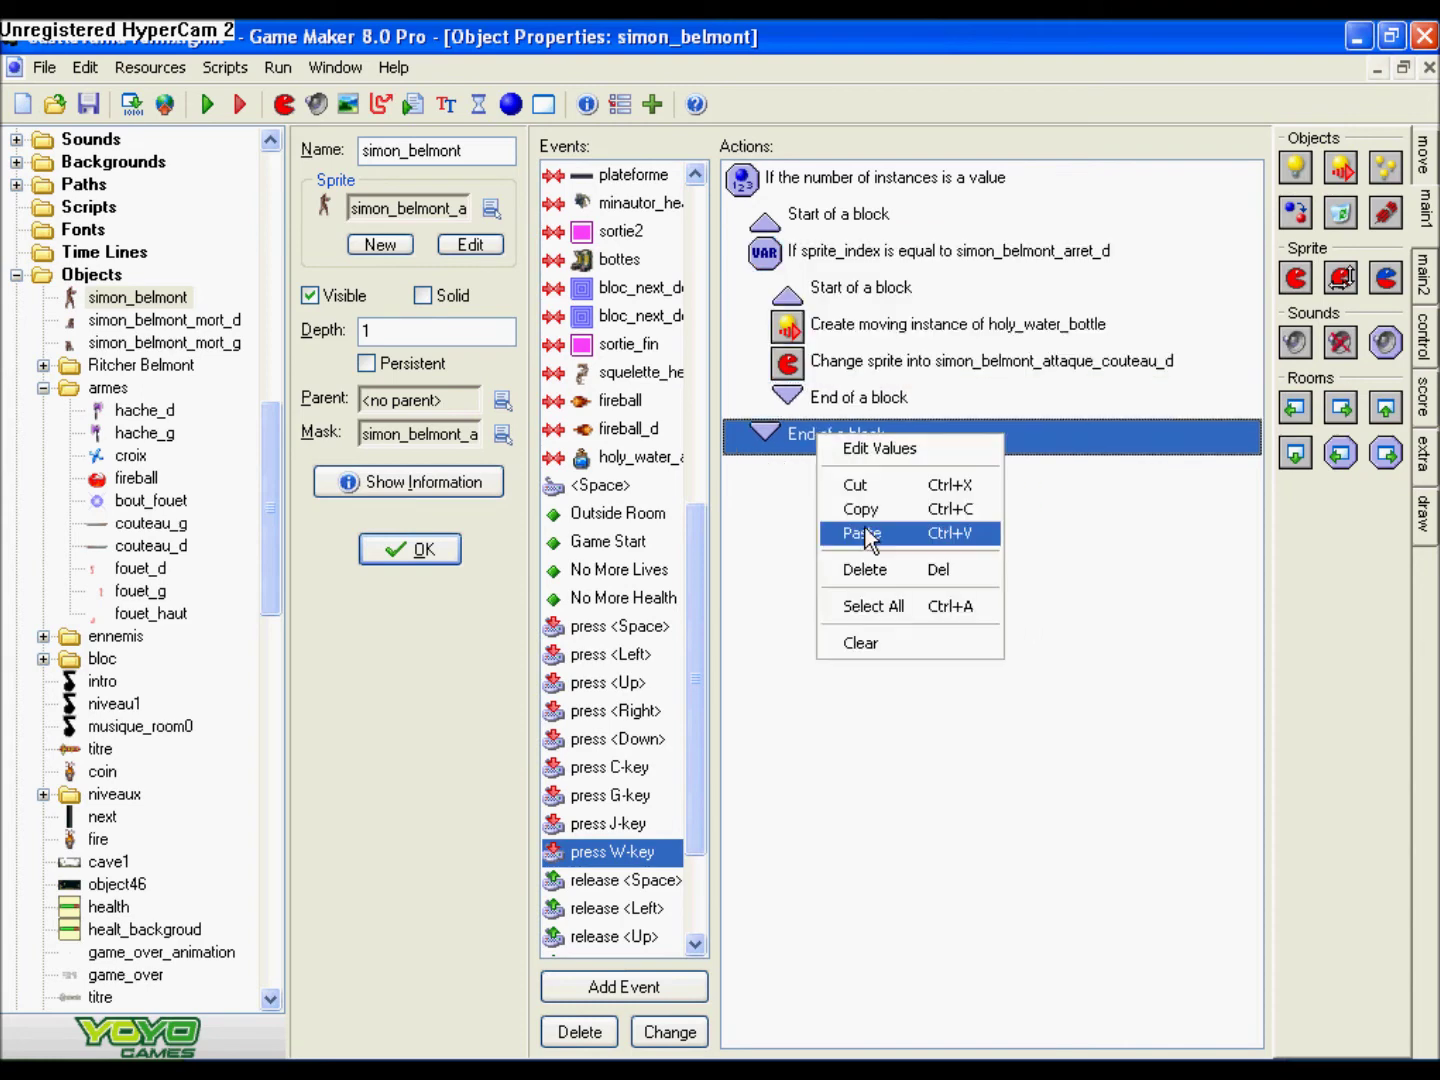
pyautogui.click(868, 530)
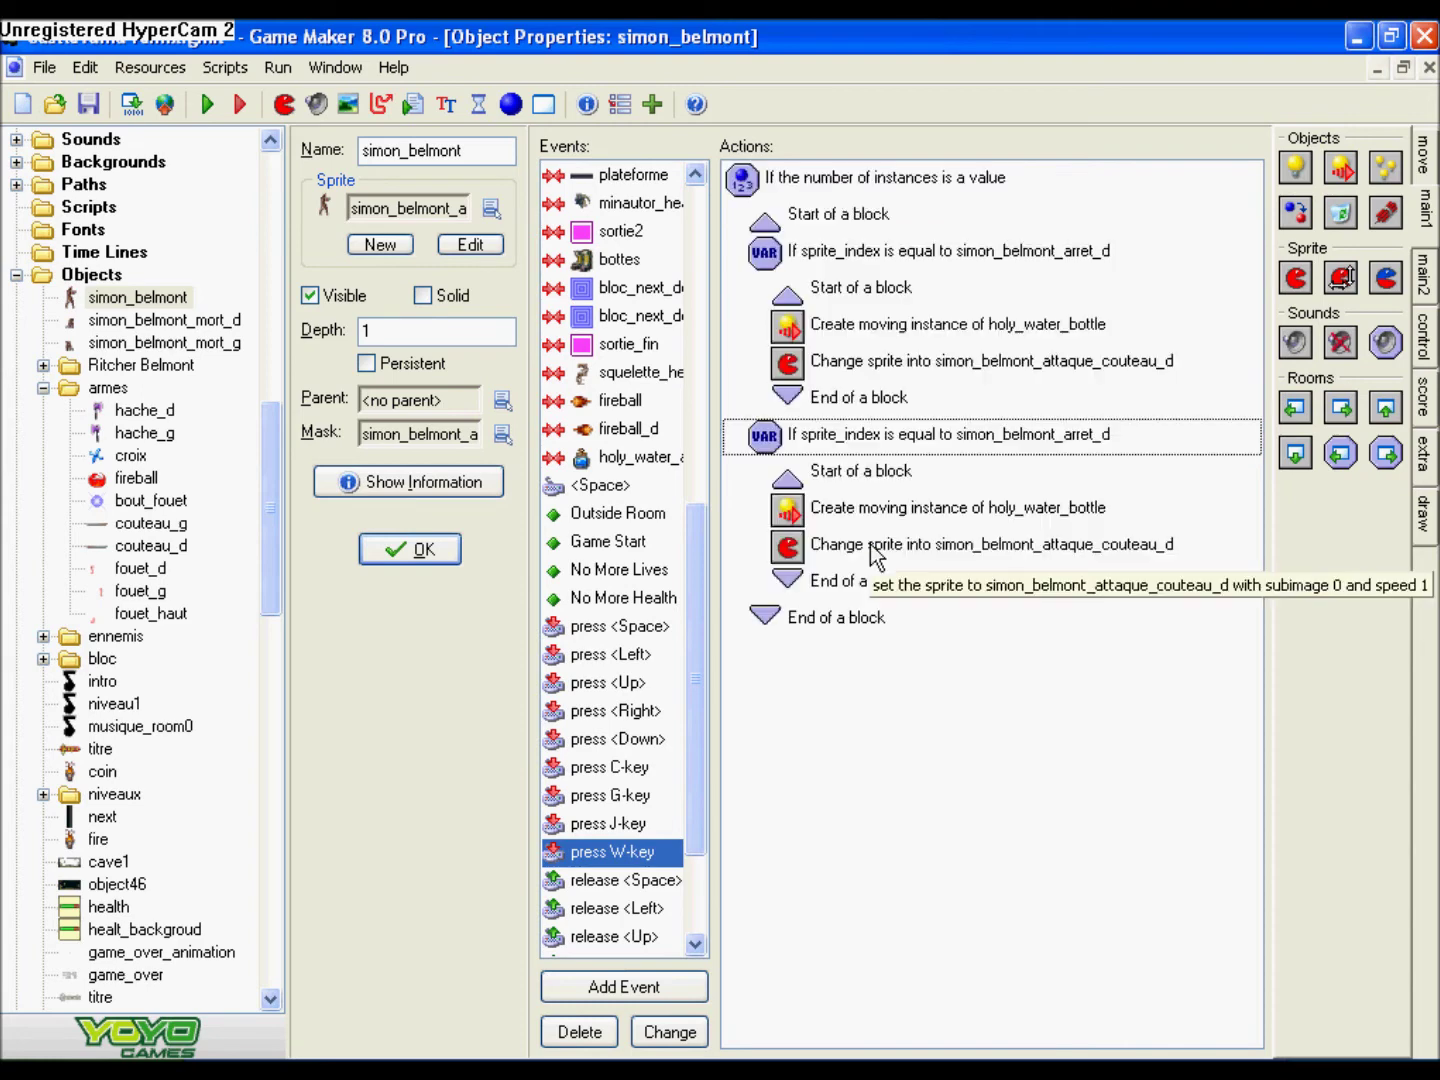
# - Set the duplicated condition to test sprite_index against simon_belmont_arret_g
pyautogui.doubleClick(1076, 440)
pyautogui.moveTo(867, 588); pyautogui.dragTo(857, 590)
pyautogui.write('g')
pyautogui.click(620, 815)
# - Set the second block's Change Sprite action to simon_belmont_attaque_couteau_g
pyautogui.doubleClick(1060, 545)
pyautogui.moveTo(832, 554); pyautogui.dragTo(1062, 554)
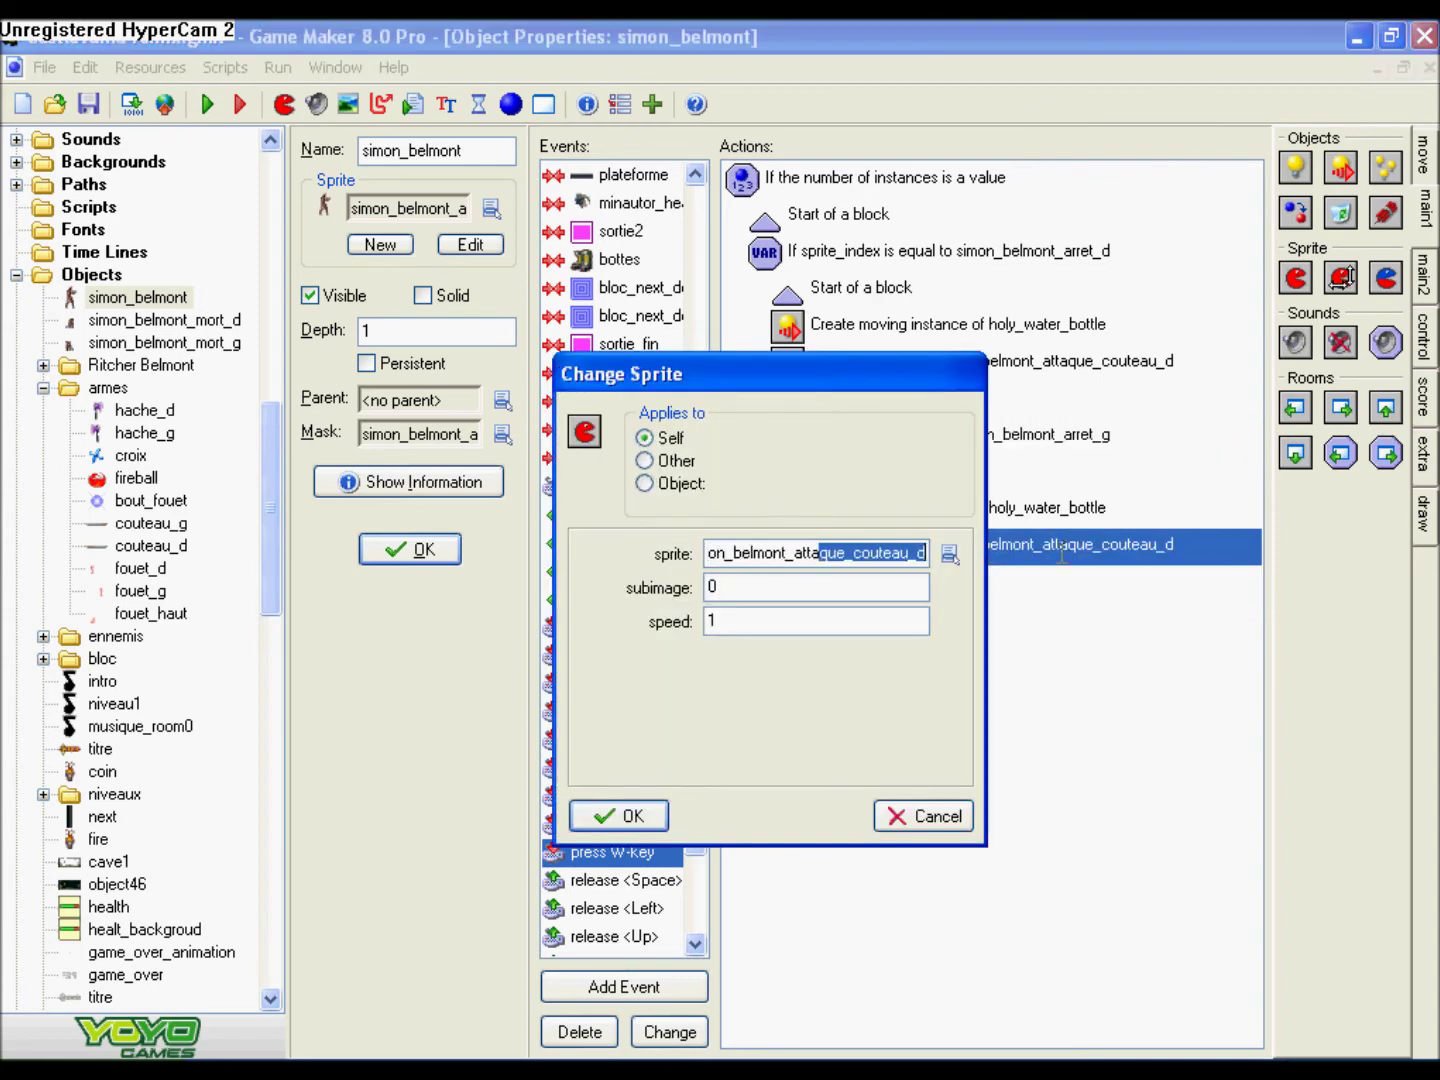
pyautogui.moveTo(916, 554); pyautogui.dragTo(932, 555)
pyautogui.click(949, 554)
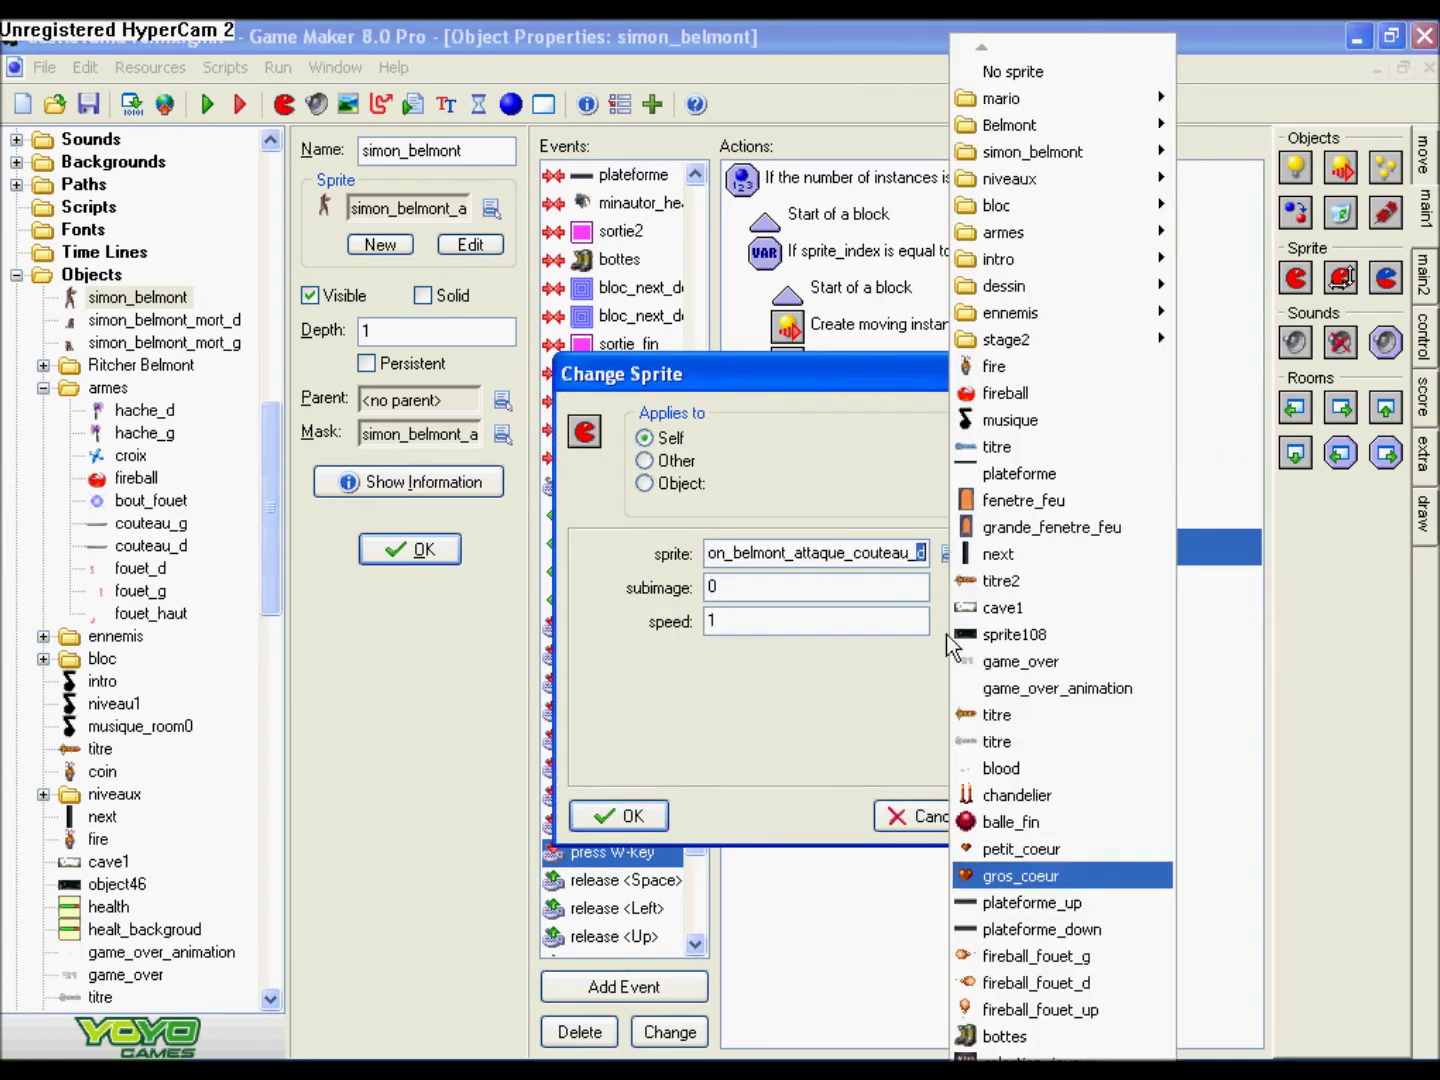
pyautogui.moveTo(1031, 151)
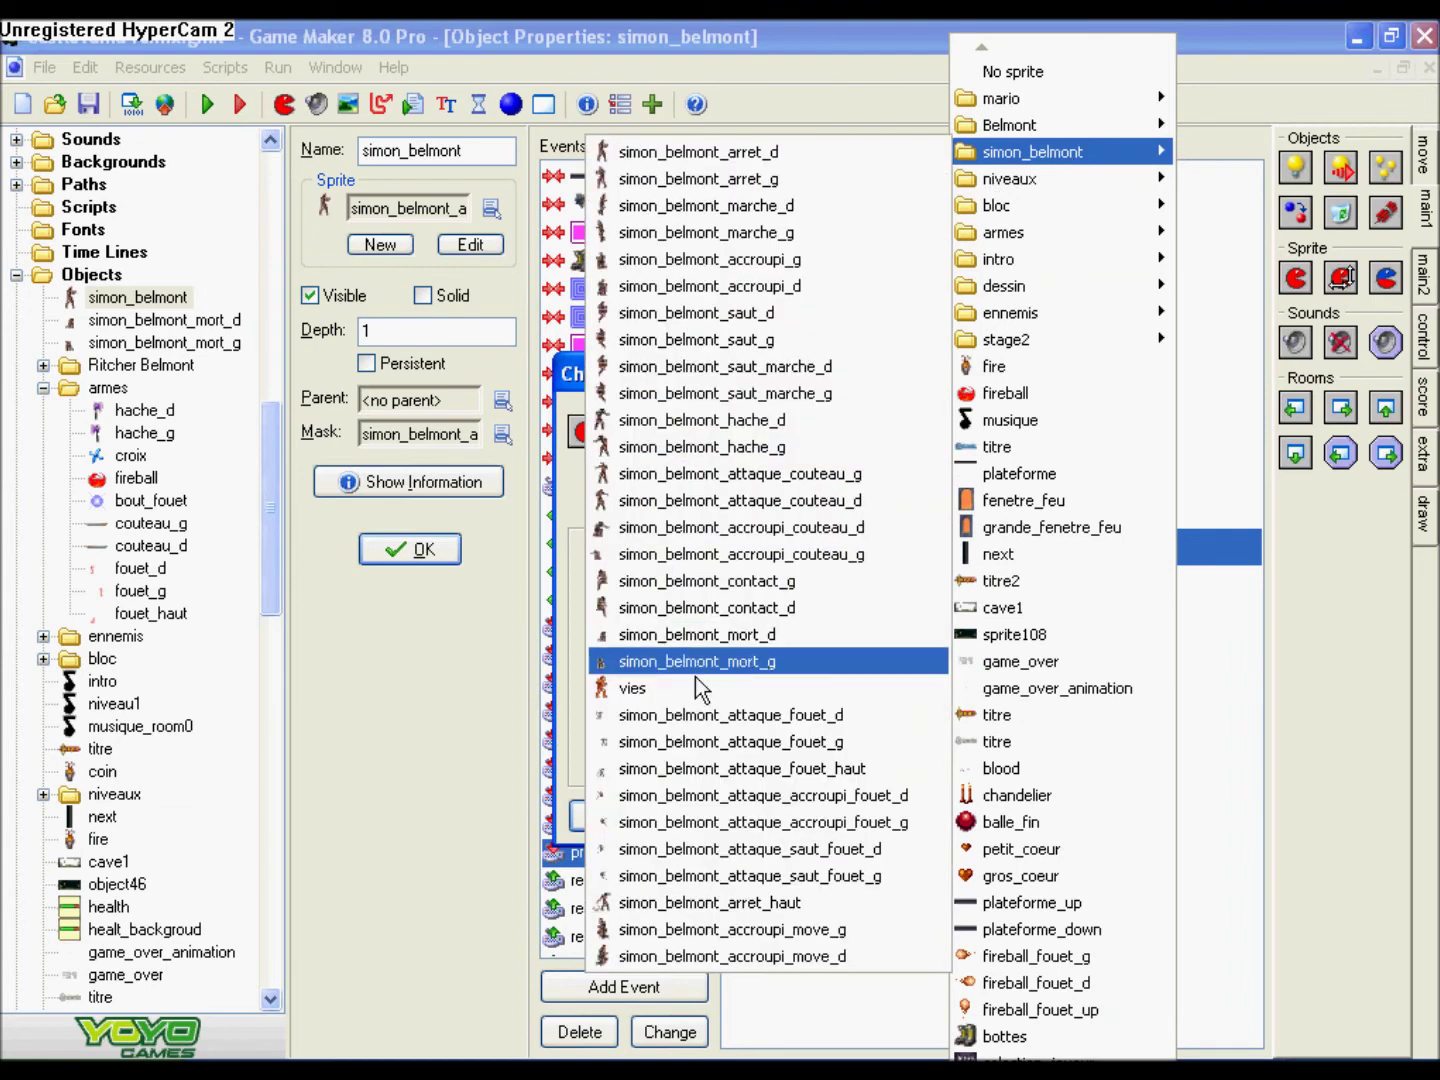
pyautogui.click(869, 499)
pyautogui.click(639, 814)
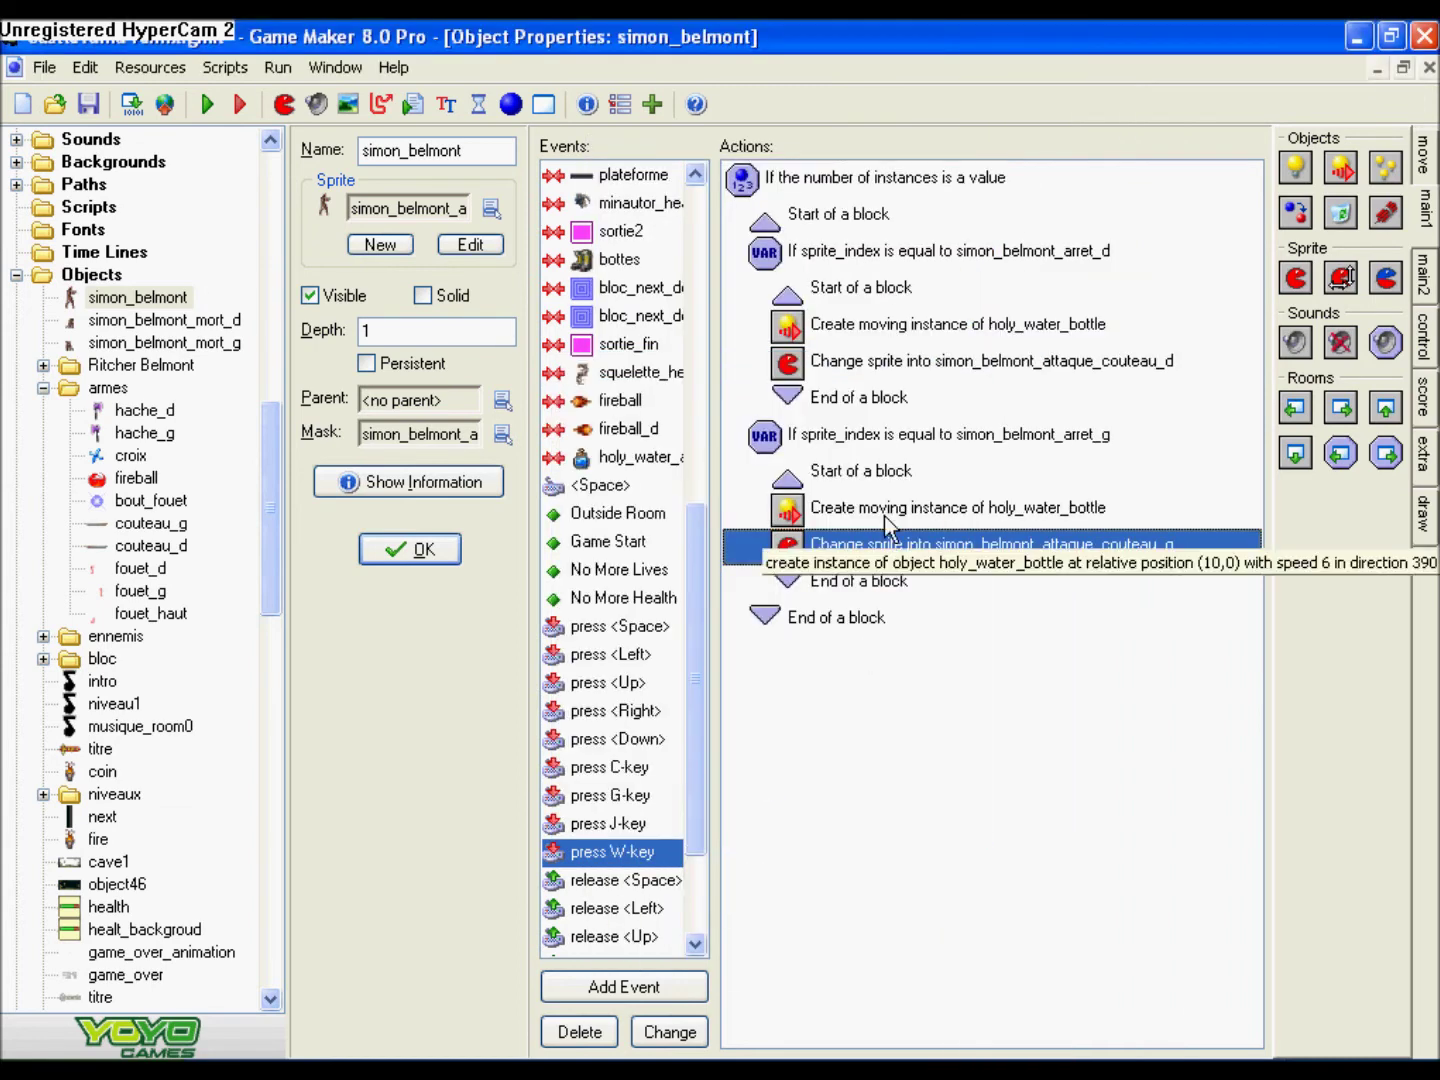
# - Set the second block's holy_water_bottle creation to x -10 and direction 150
pyautogui.doubleClick(885, 512)
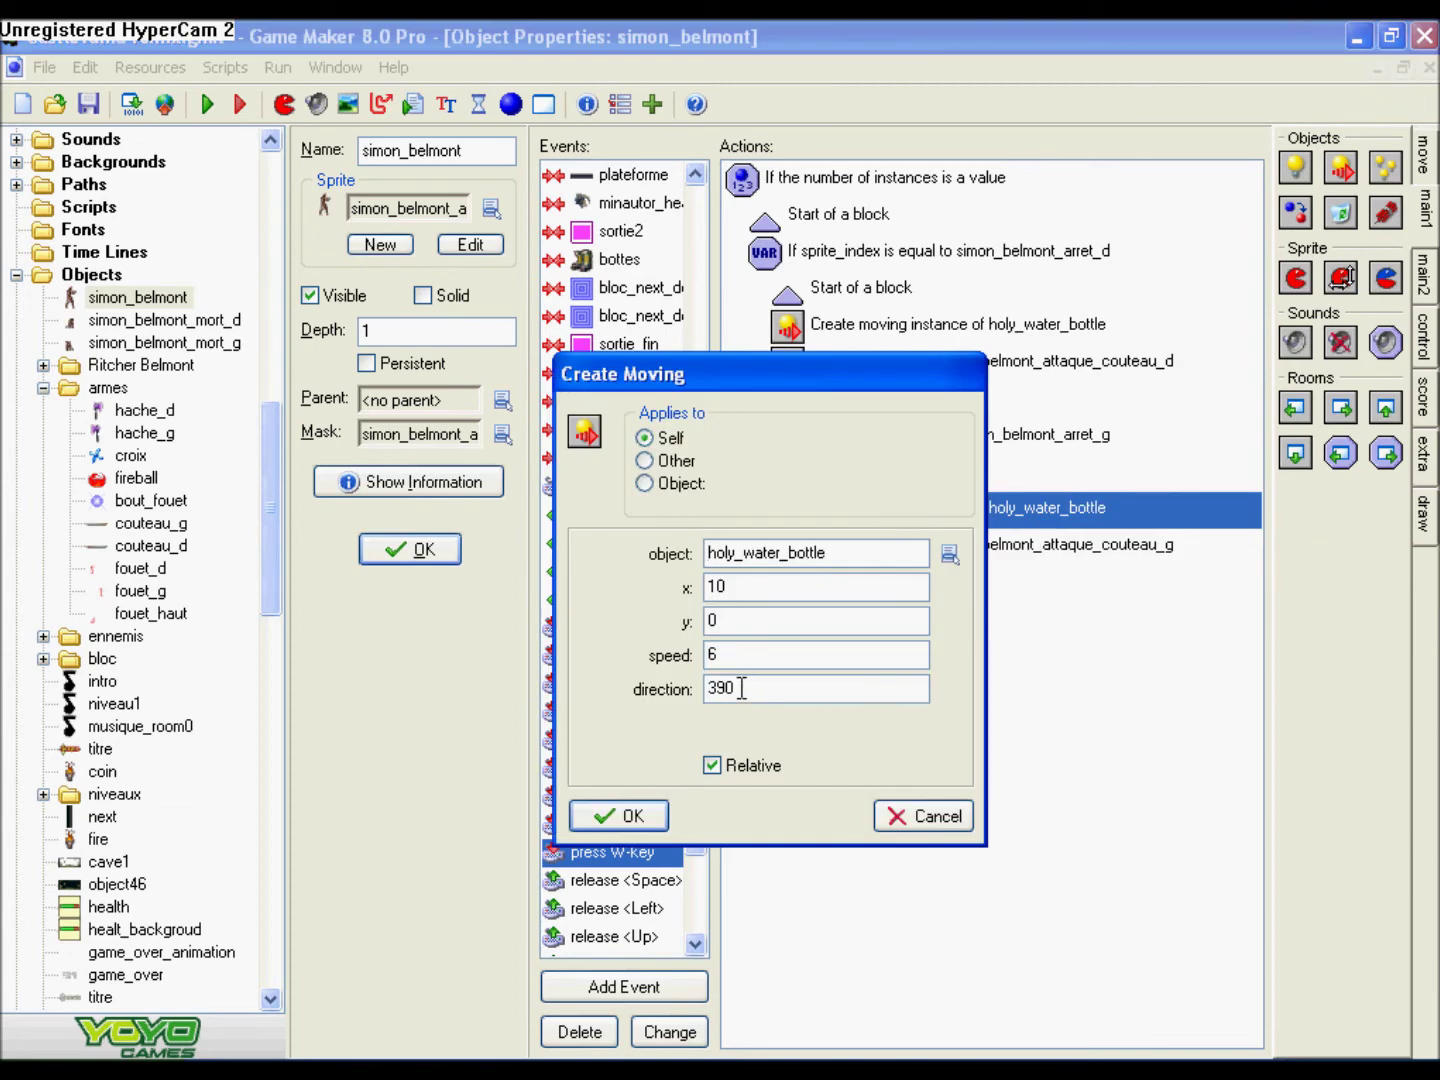
pyautogui.moveTo(738, 689); pyautogui.dragTo(703, 691)
pyautogui.click(707, 588)
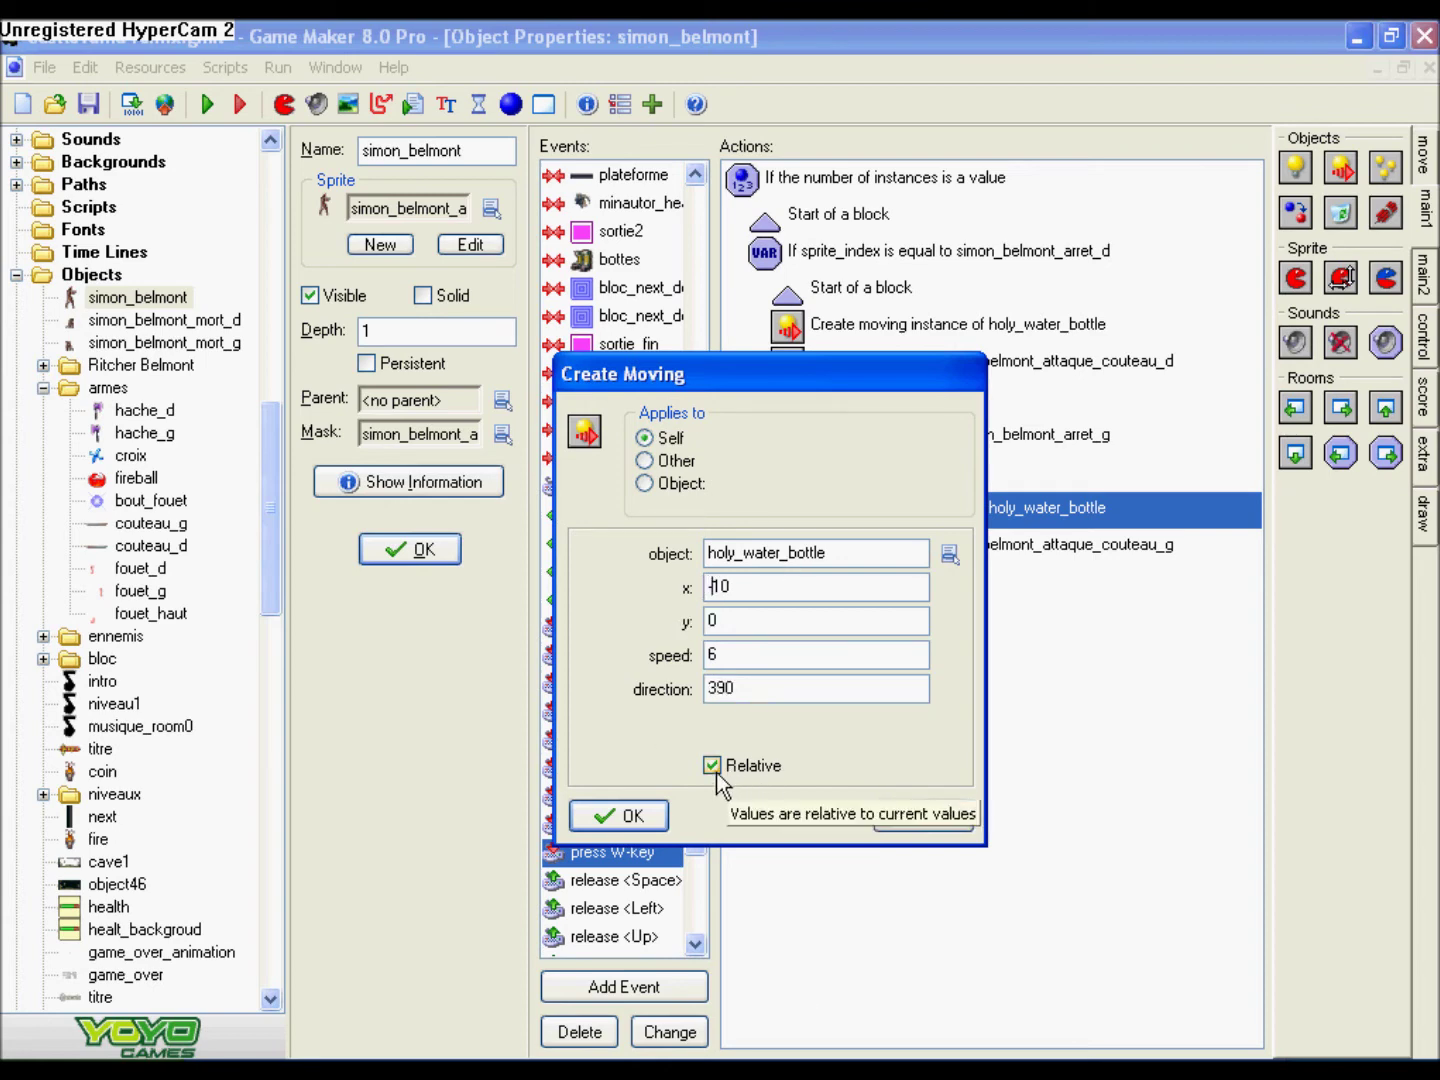
pyautogui.doubleClick(739, 689)
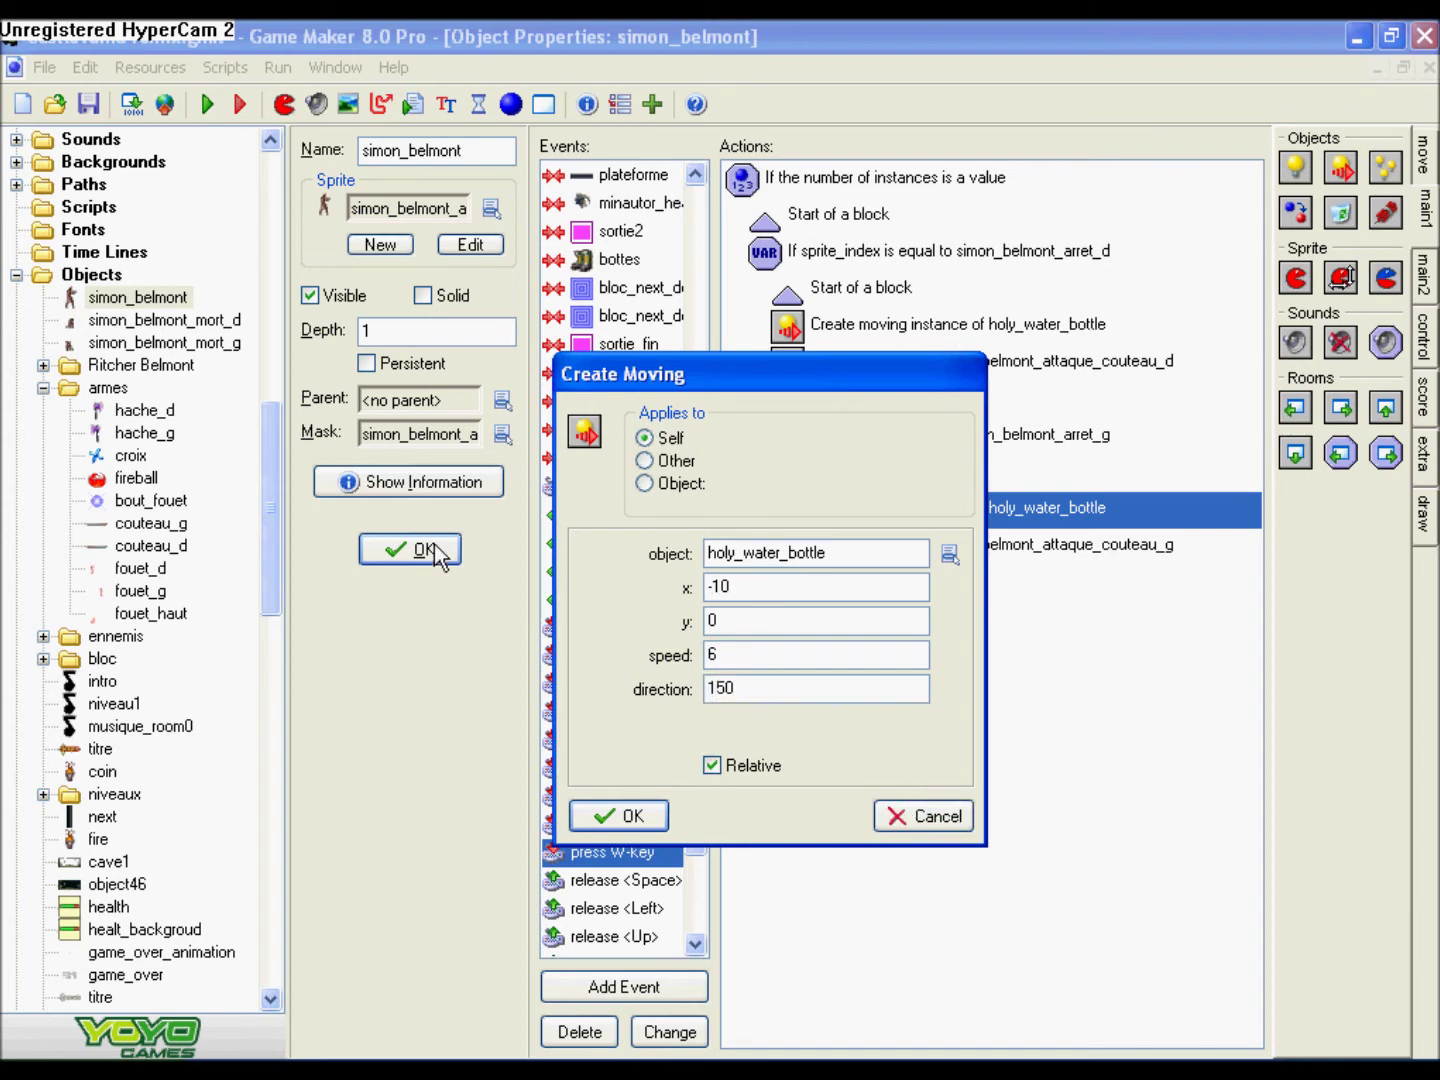
pyautogui.click(612, 815)
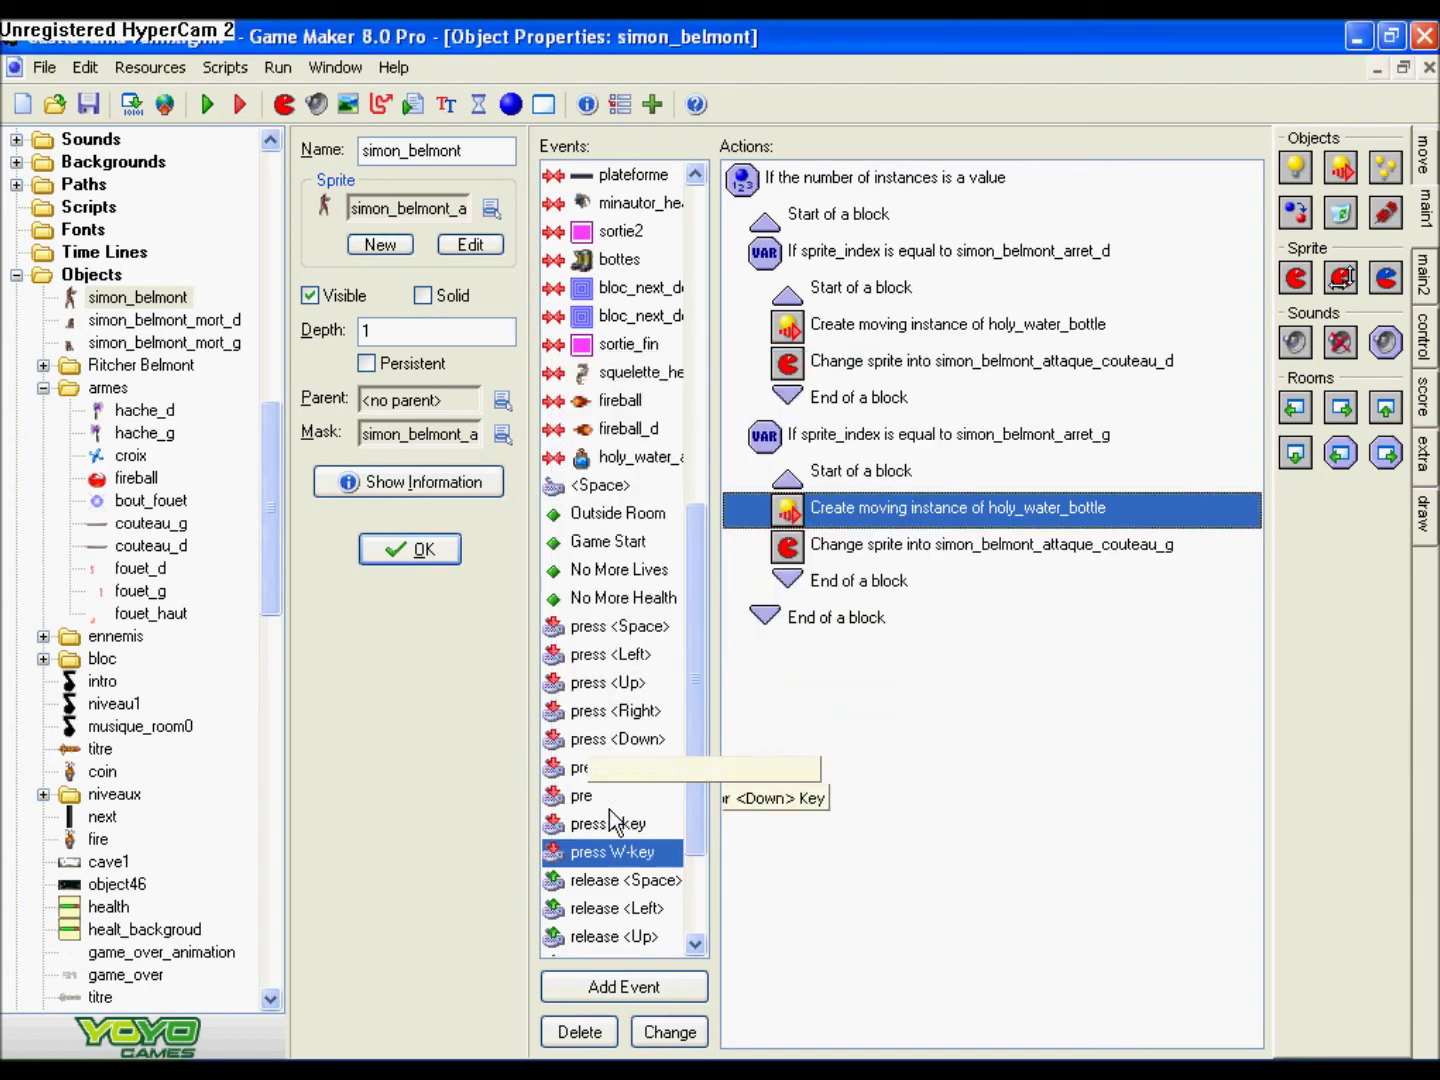
# - Run the game, start play, and walk Simon through the holy water and knife pickups
pyautogui.click(208, 103)
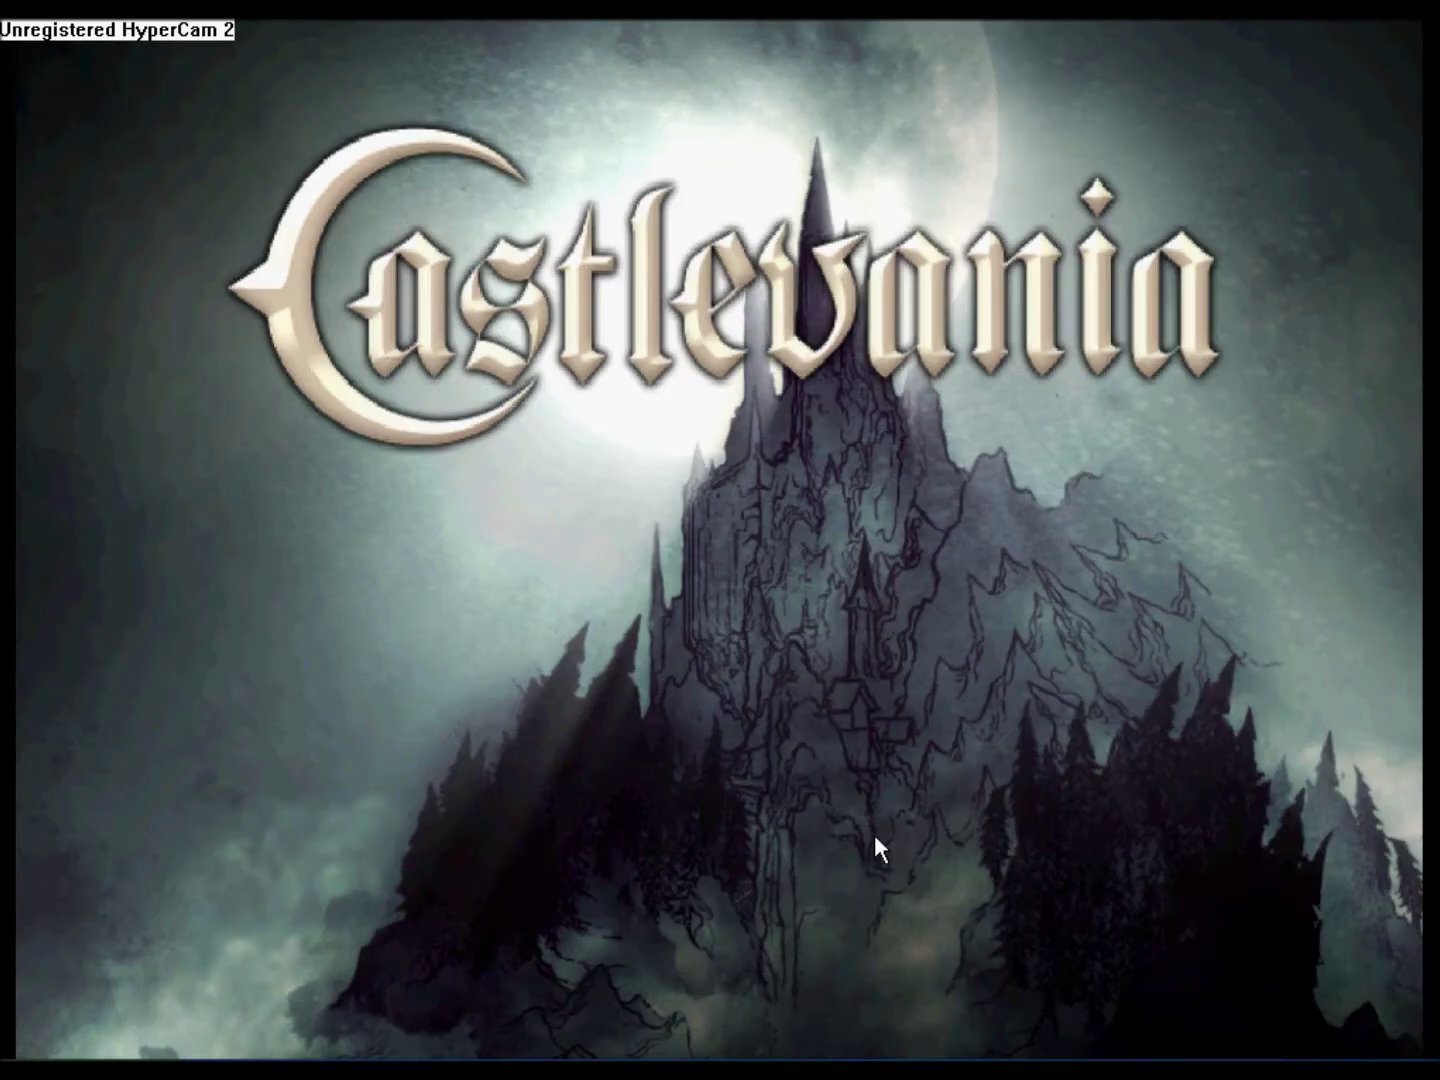
pyautogui.press('Return')
pyautogui.press('Return')
pyautogui.press('space')
pyautogui.press('Right')
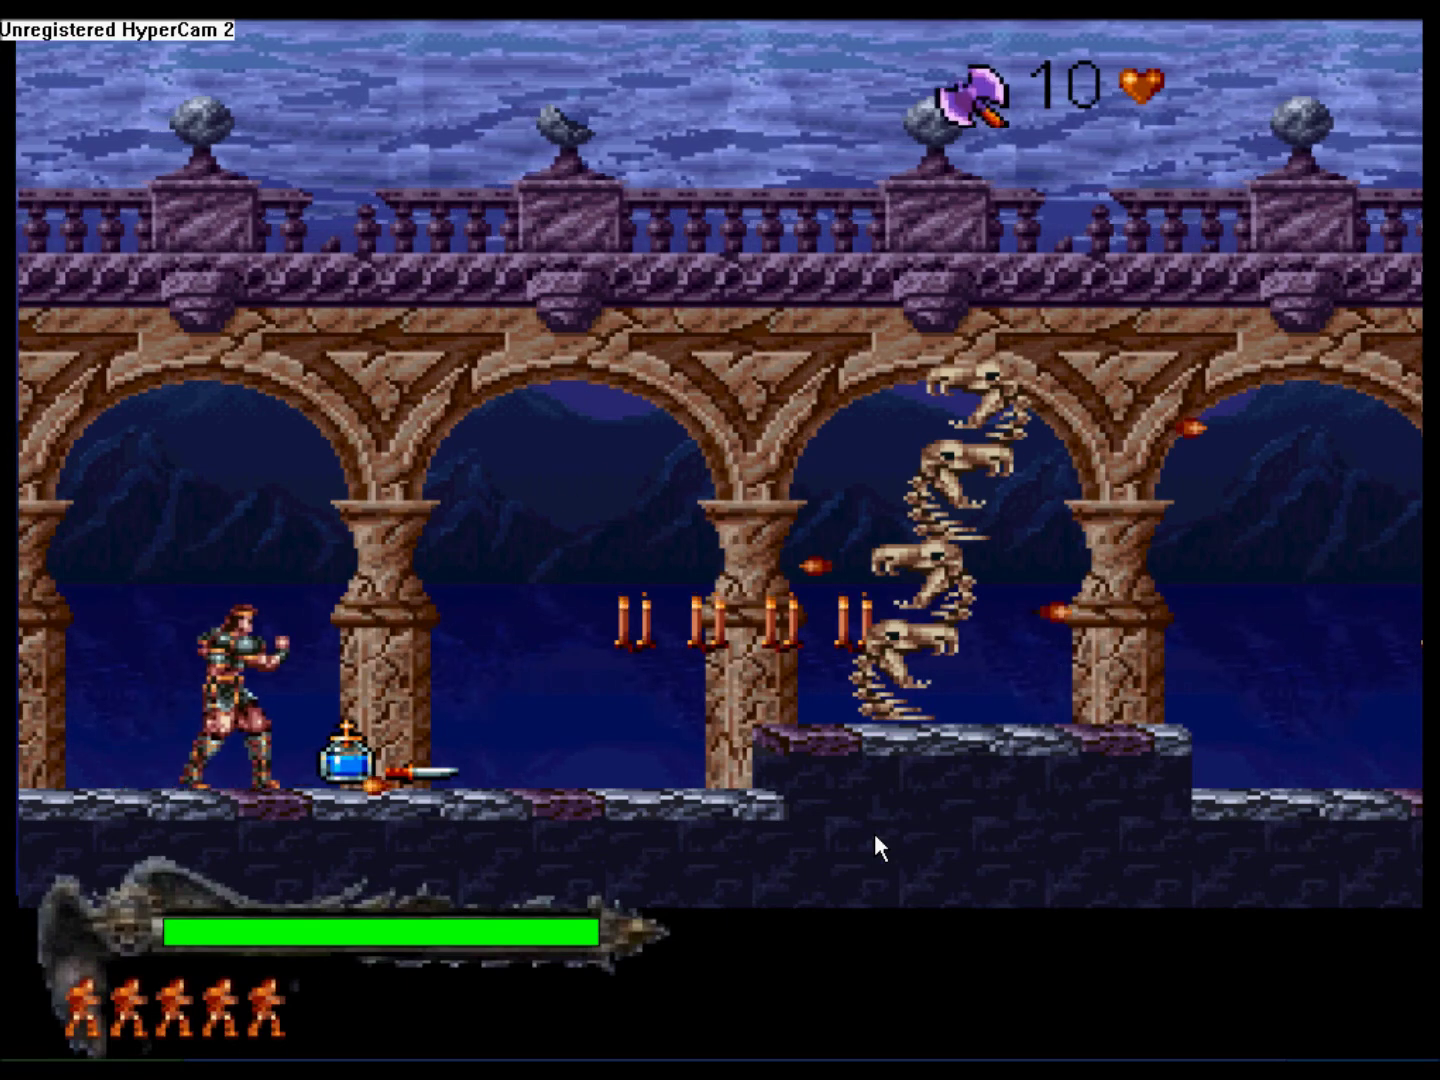
pyautogui.press('ctrl')
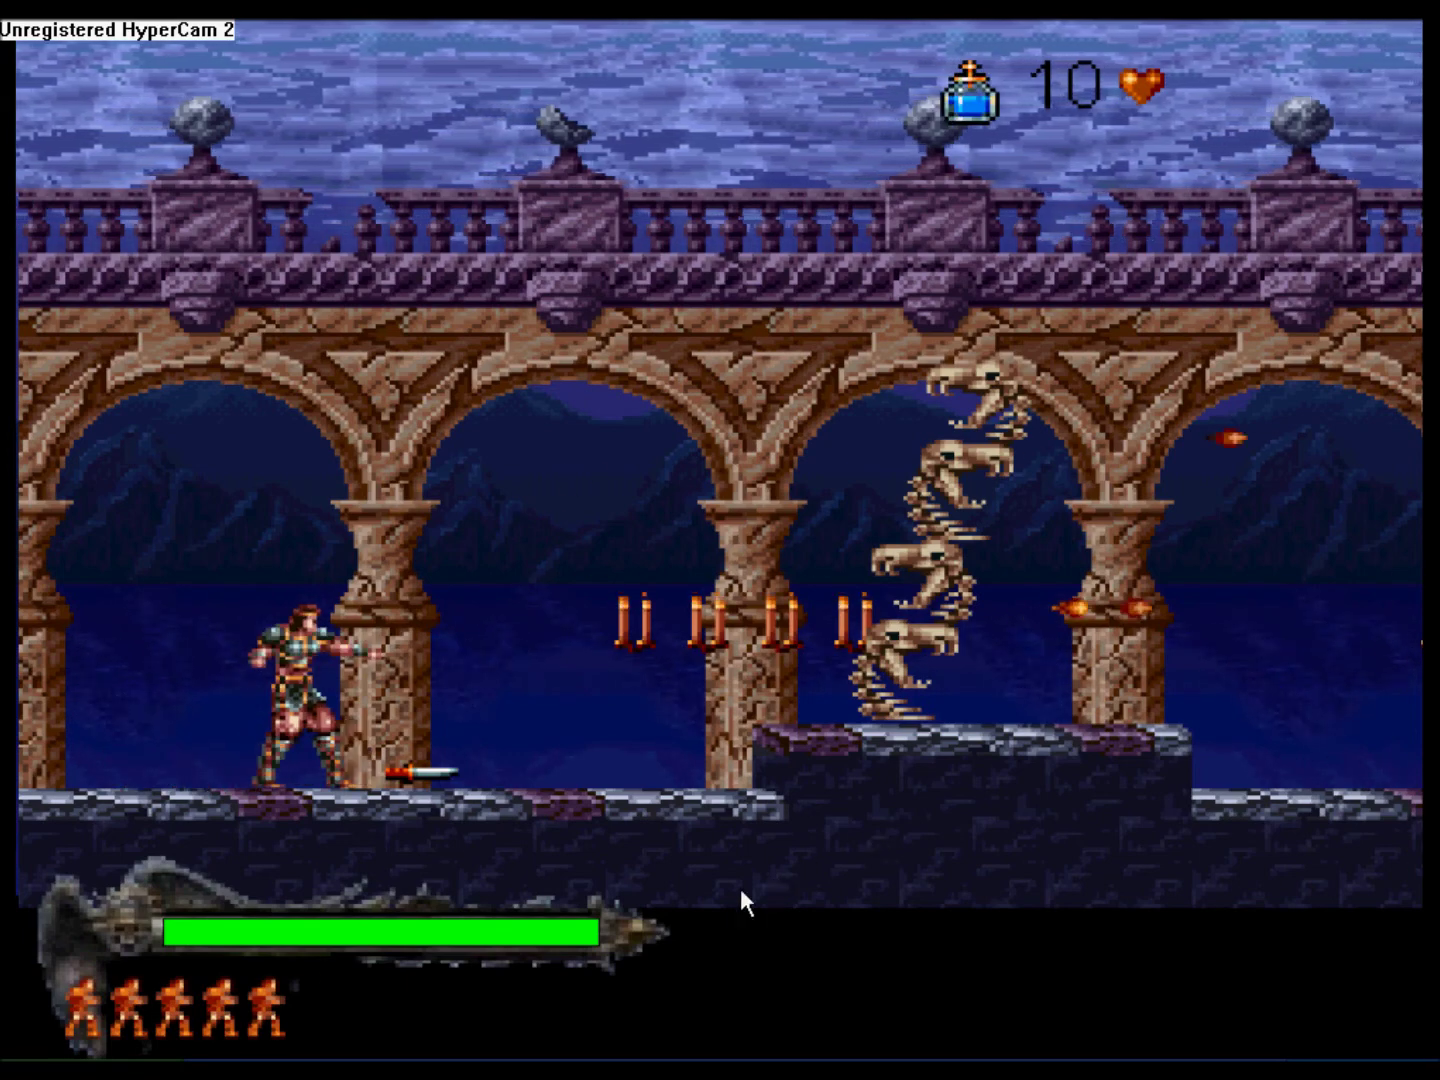
pyautogui.press('Left')
pyautogui.press('Right')
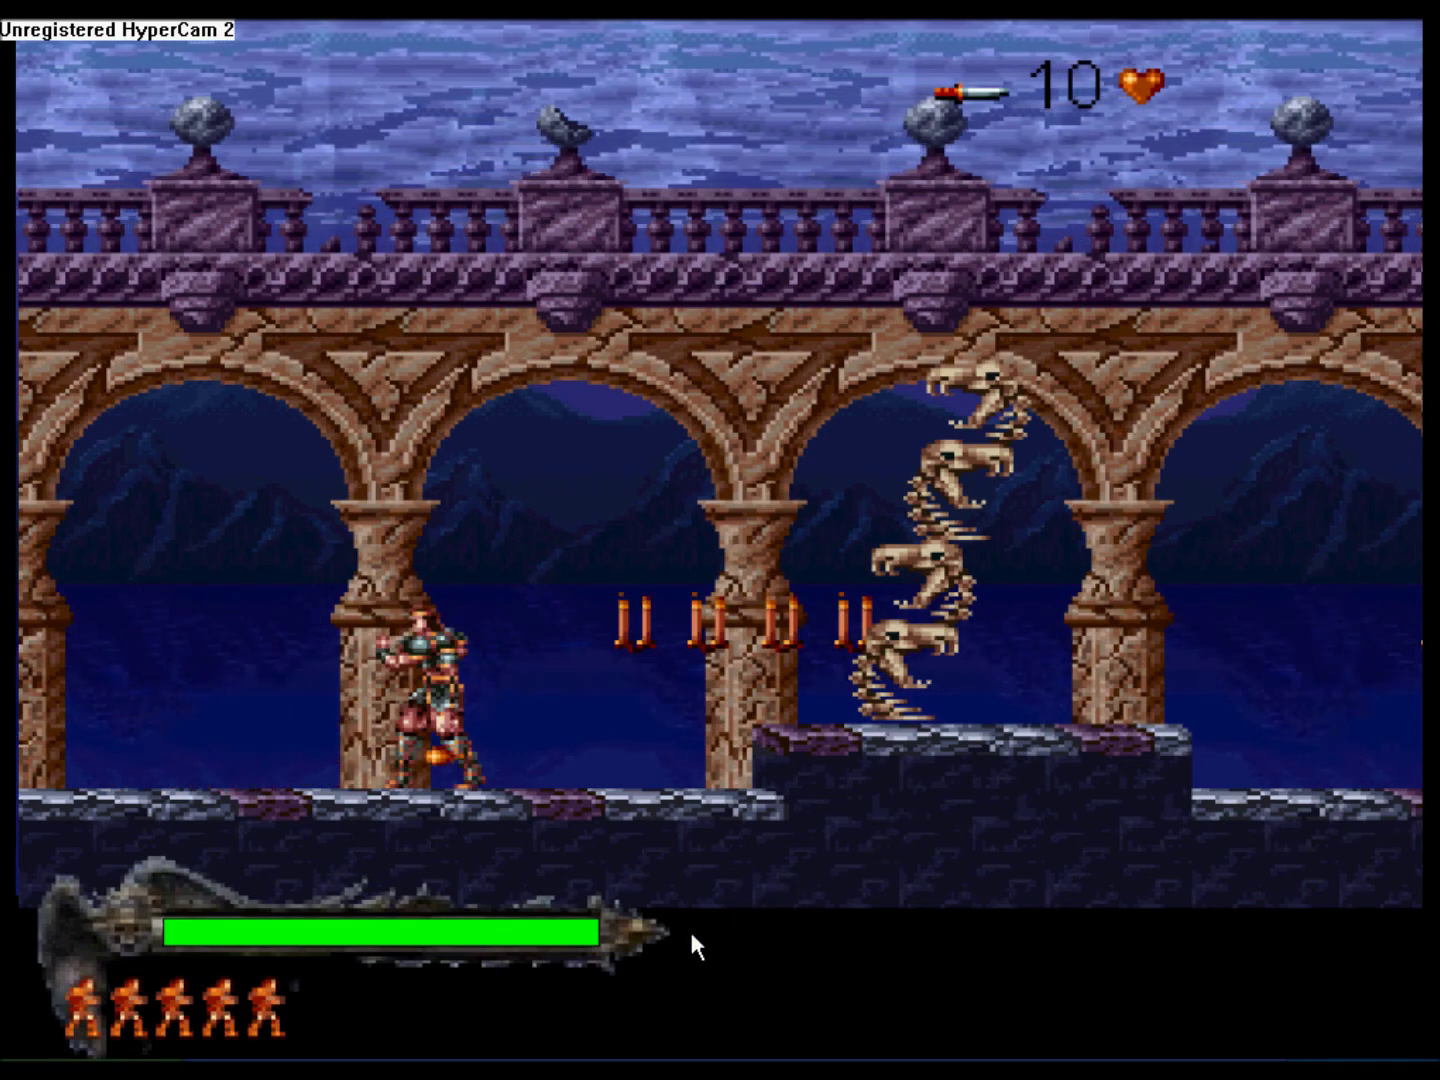
# - Close the test game and review simon_belmont's release G-key and press G-key actions
pyautogui.press('Escape')
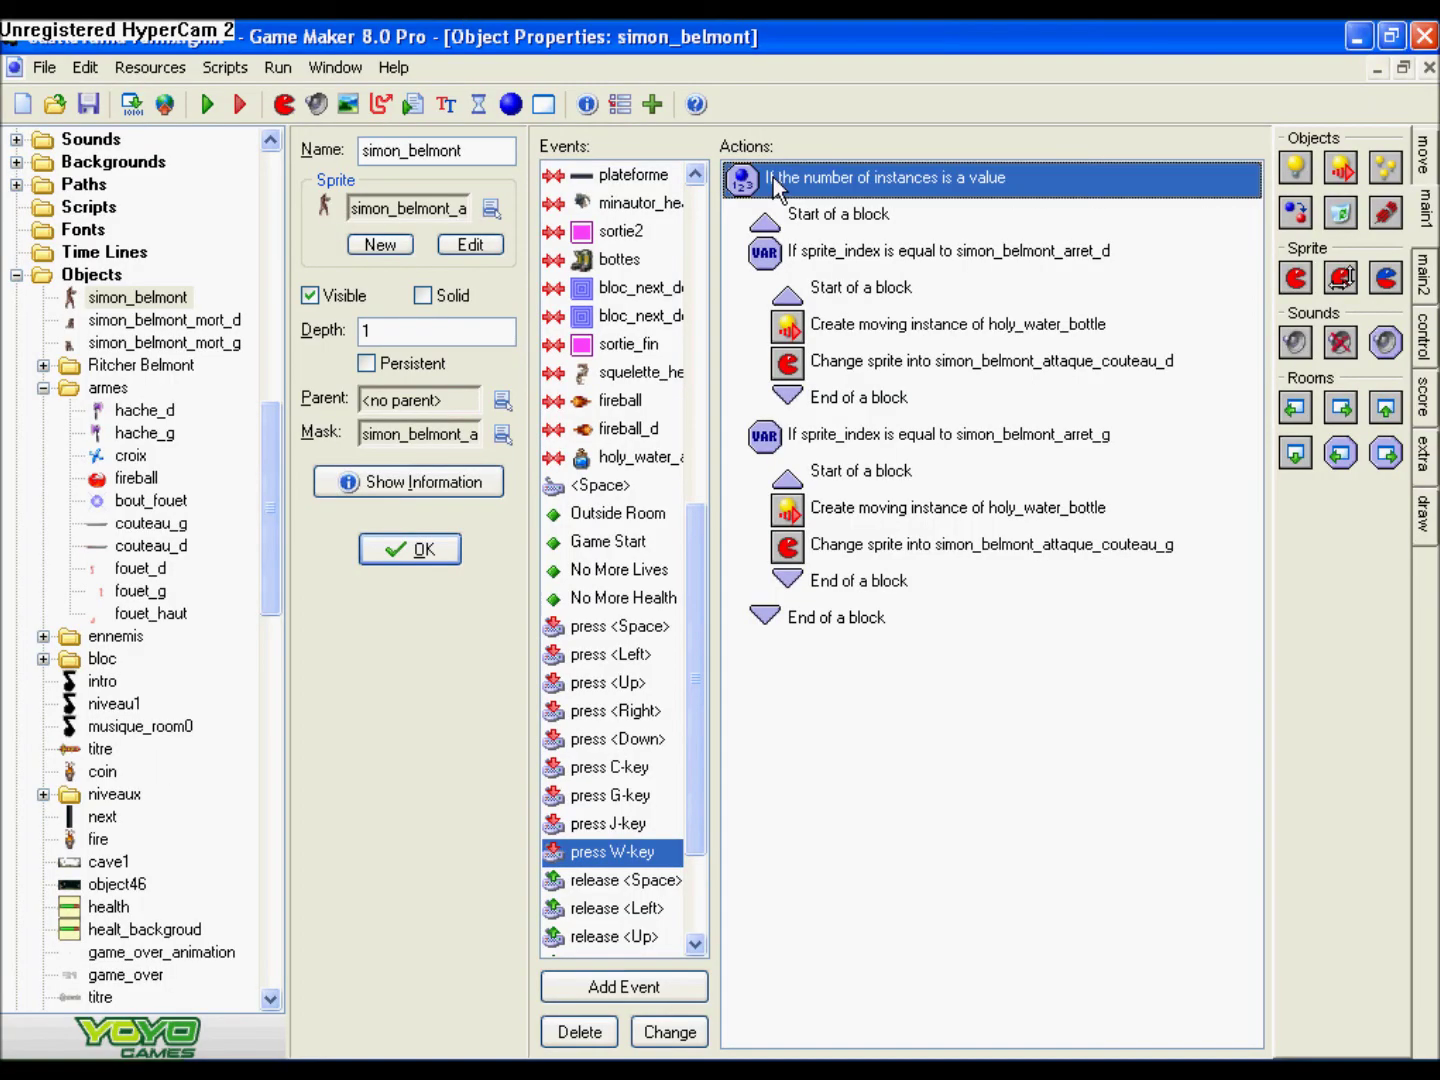
pyautogui.click(640, 796)
pyautogui.scroll(-2, 701, 797)
pyautogui.click(632, 880)
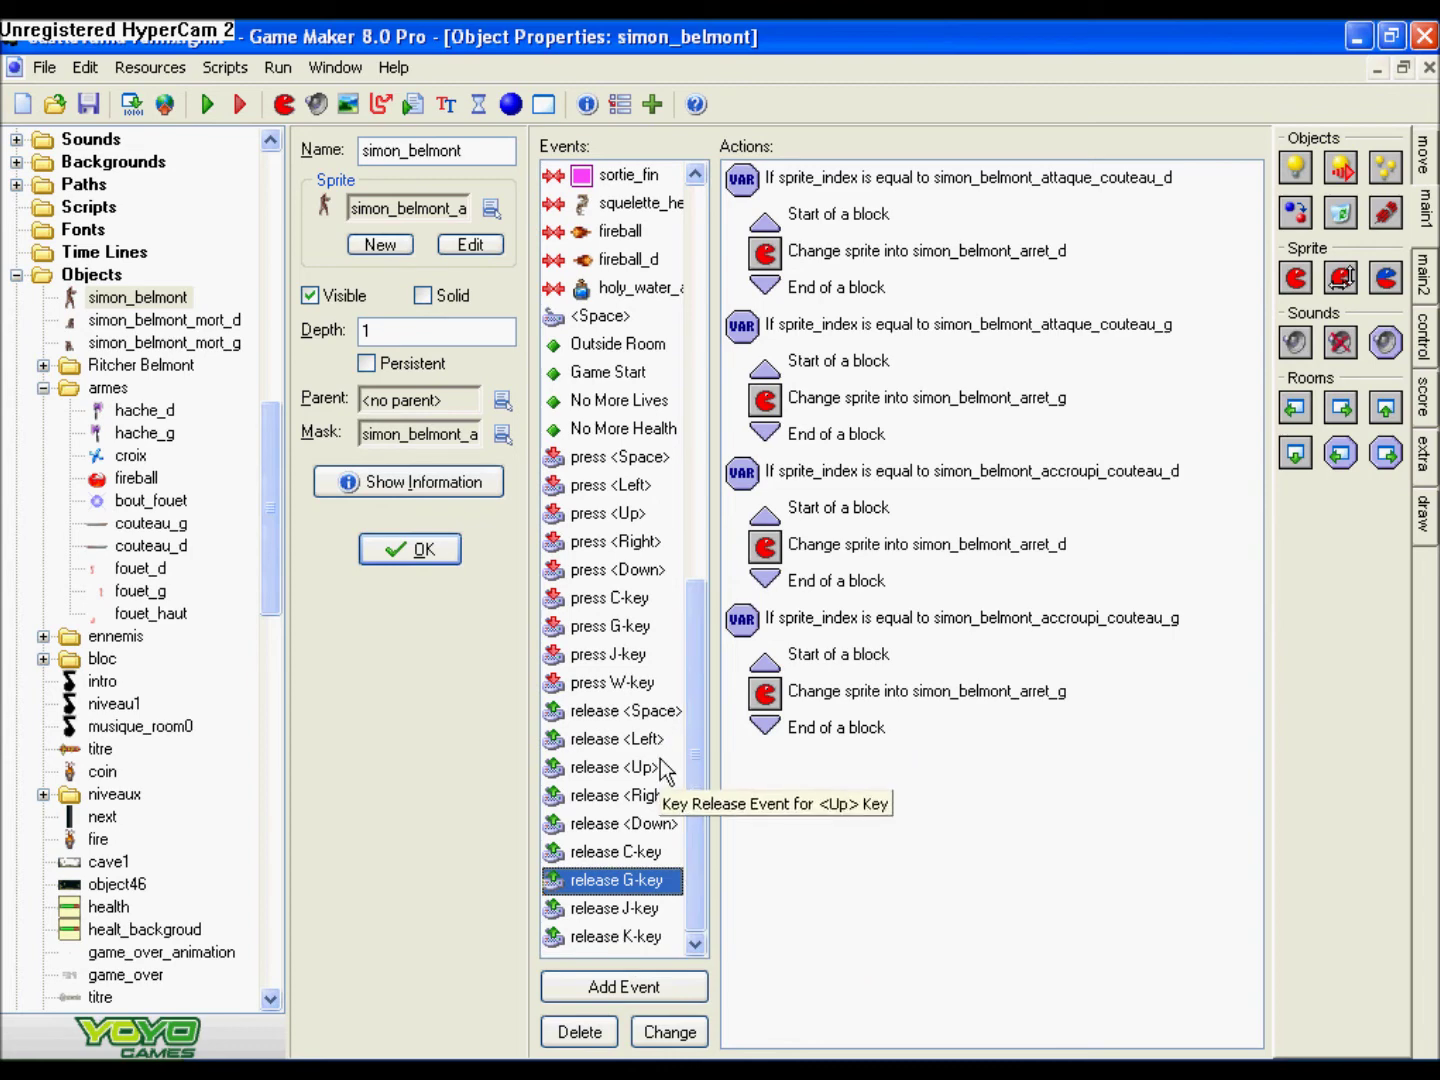
pyautogui.scroll(1, 696, 719)
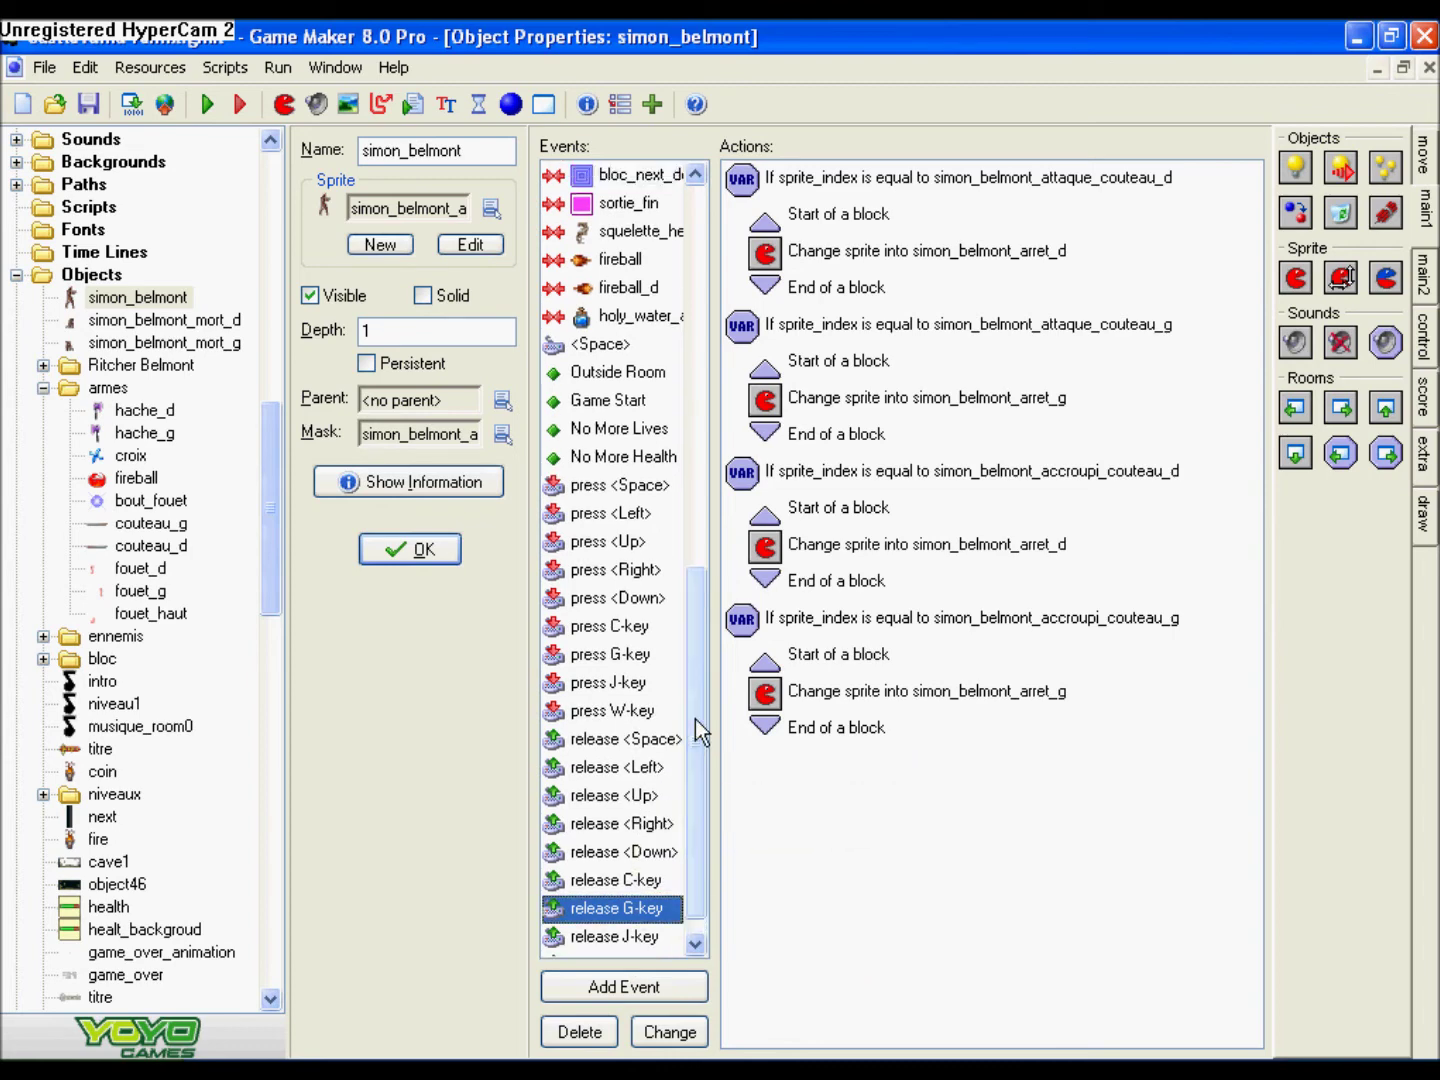
pyautogui.click(622, 655)
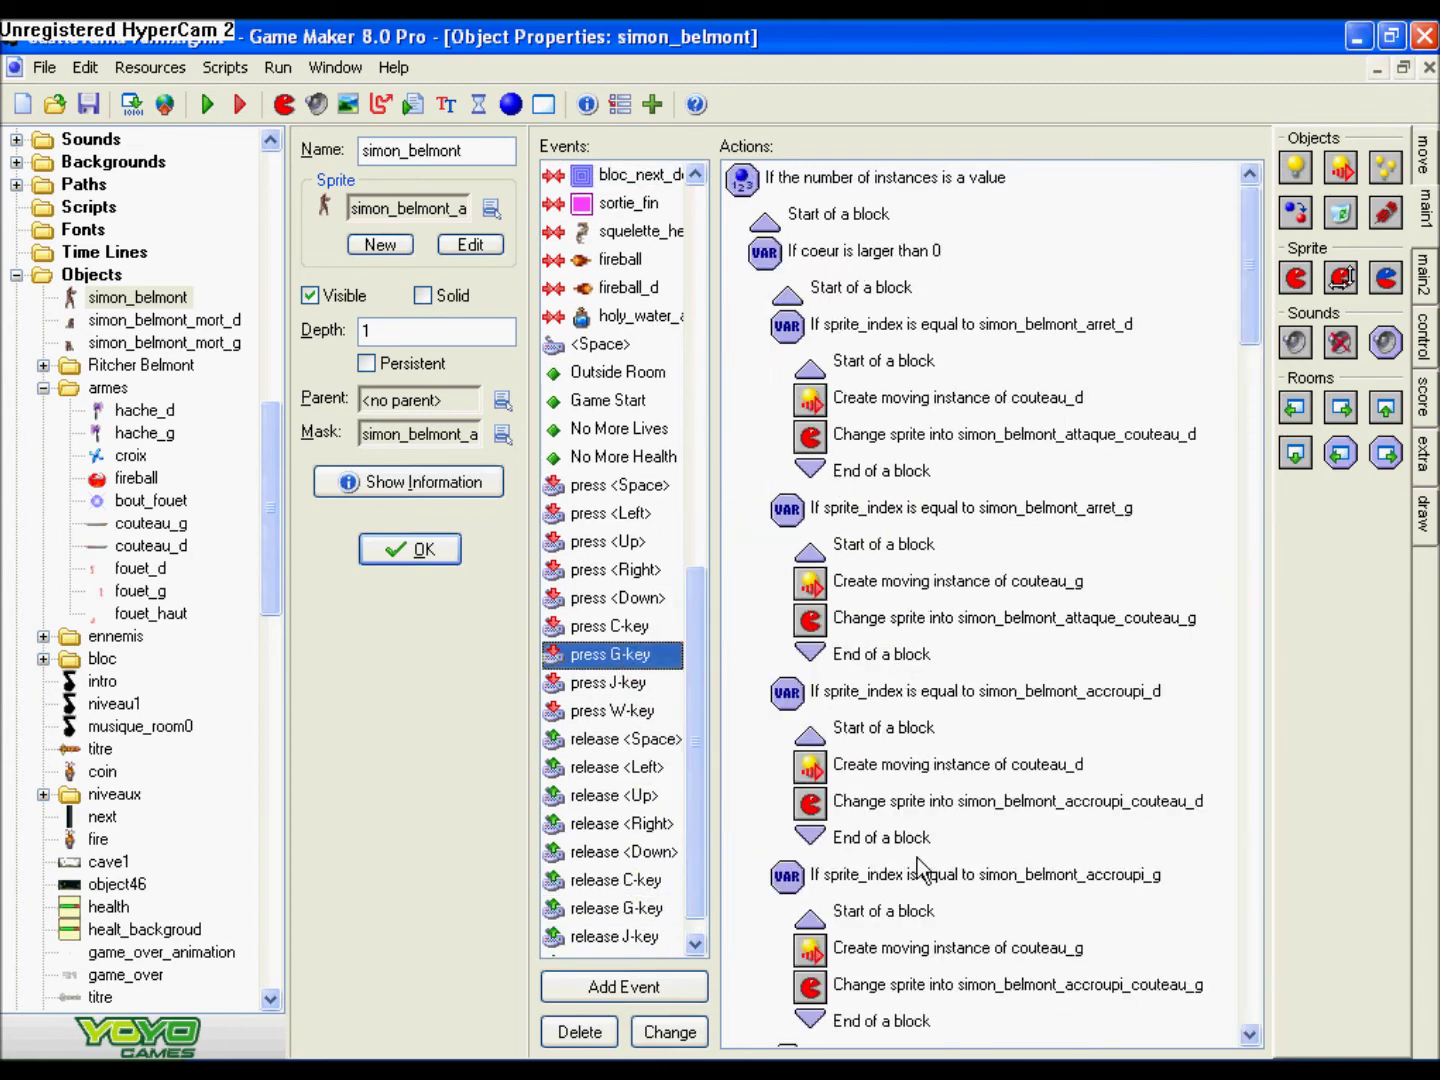
pyautogui.scroll(-1, 694, 851)
pyautogui.moveTo(1245, 298); pyautogui.dragTo(1220, 262)
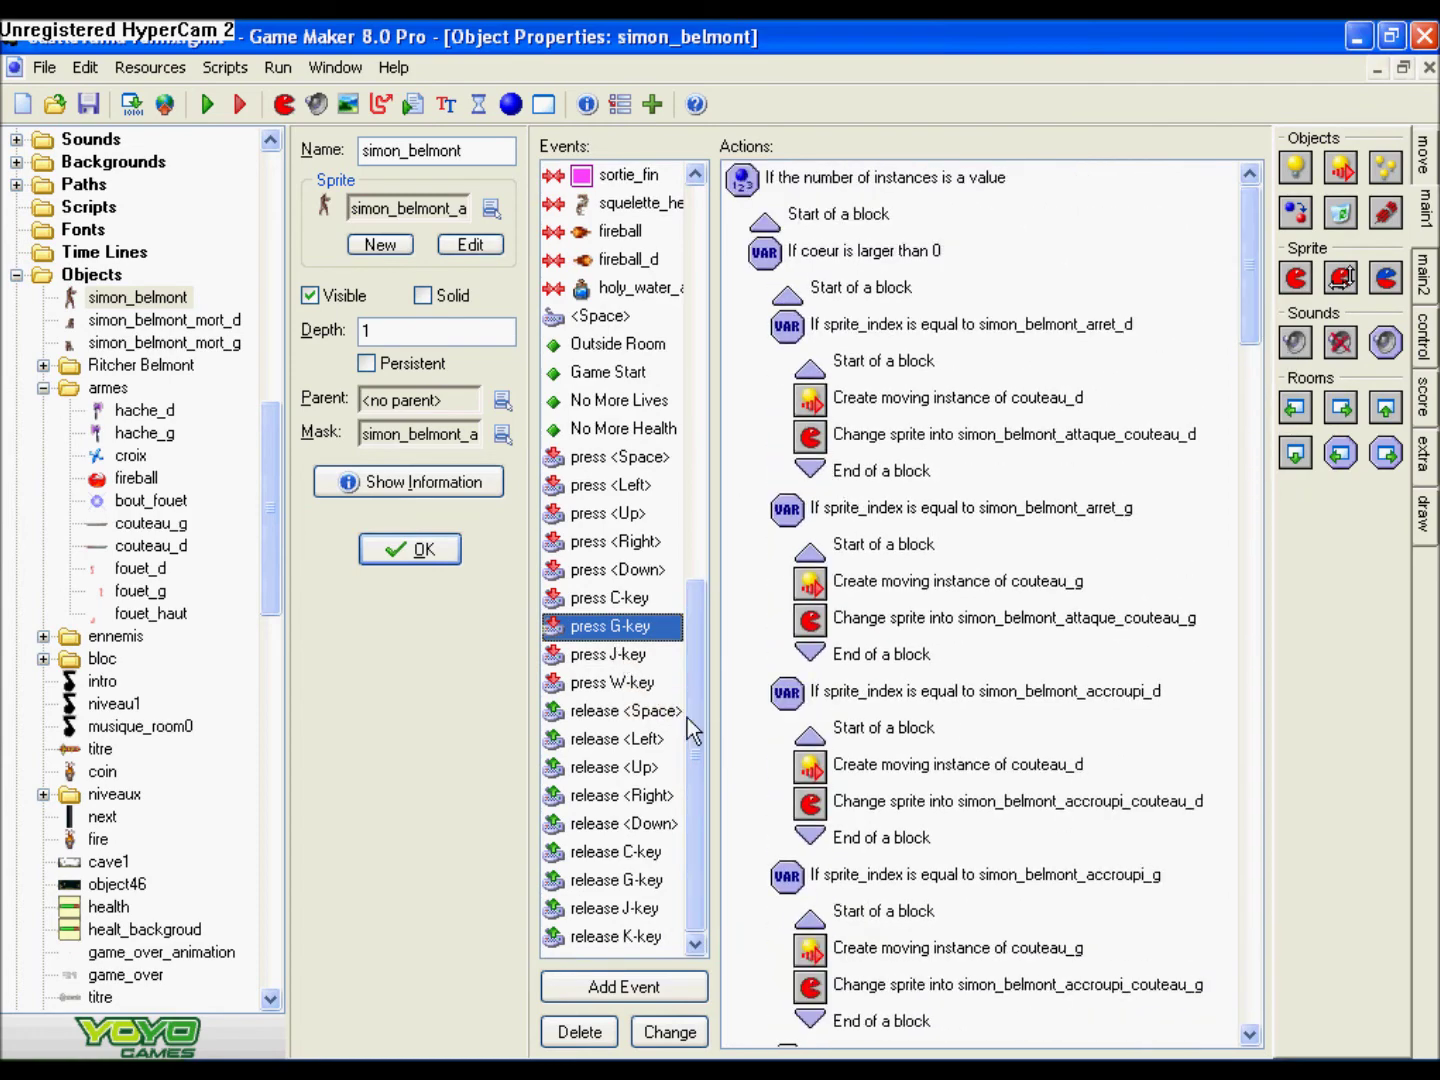
# - Move all the holy water actions from simon_belmont's press W-key event to the start of the press G-key event
pyautogui.click(630, 684)
pyautogui.click(857, 185)
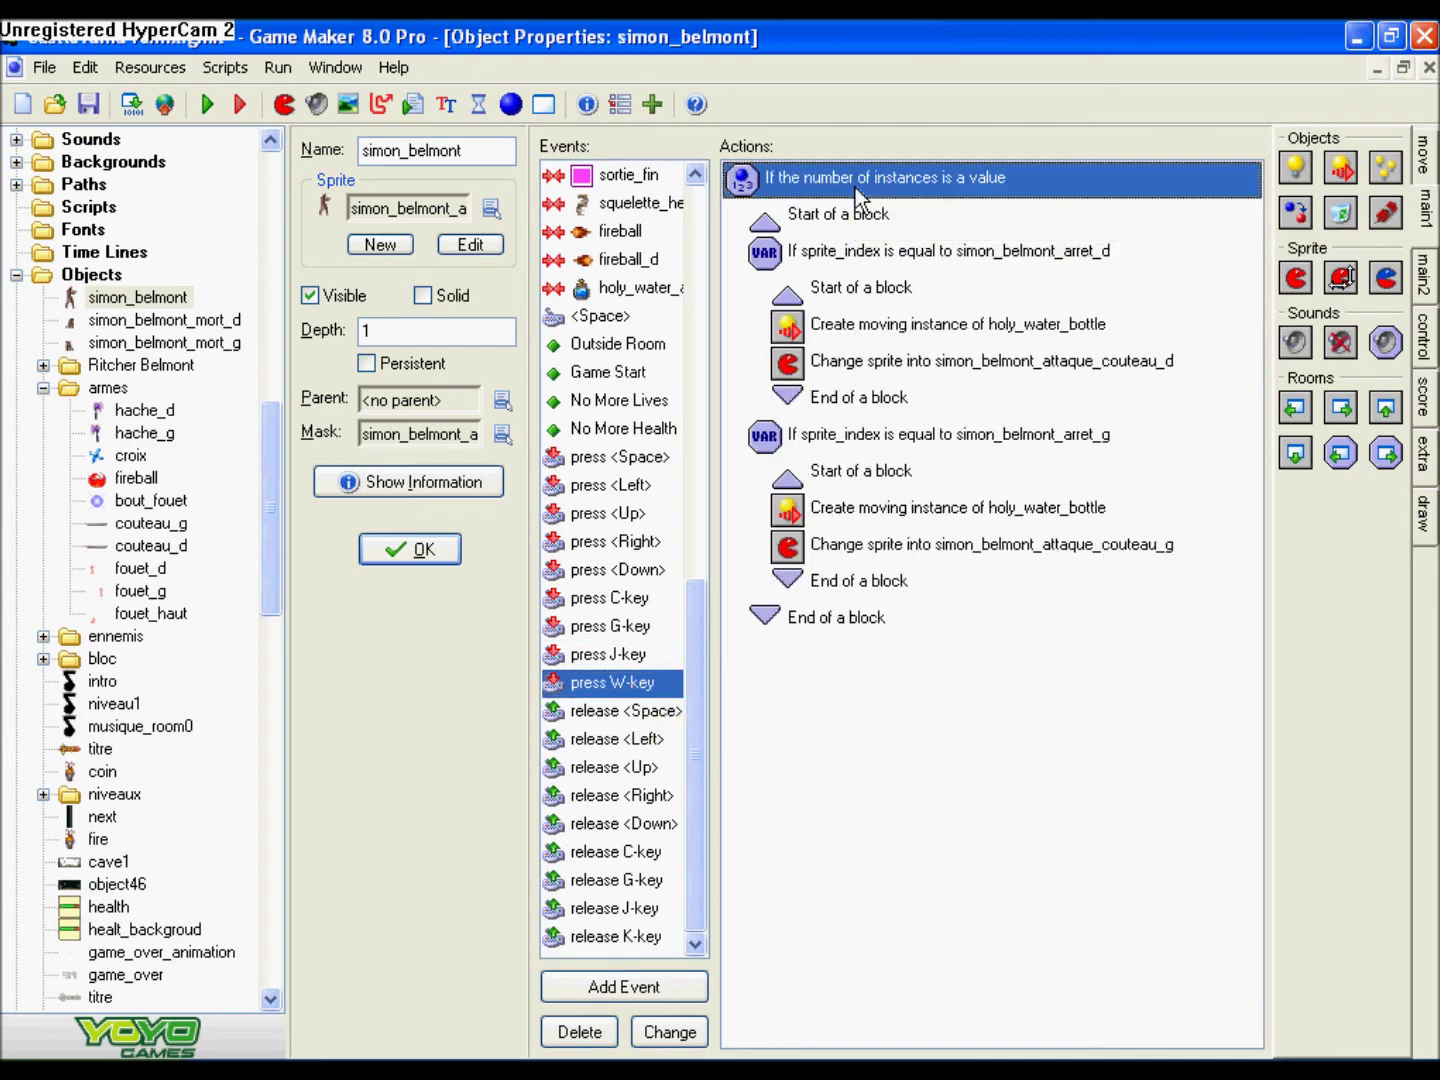
pyautogui.keyDown('shift'); pyautogui.click(852, 619); pyautogui.keyUp('shift')
pyautogui.rightClick(853, 623)
pyautogui.click(903, 678)
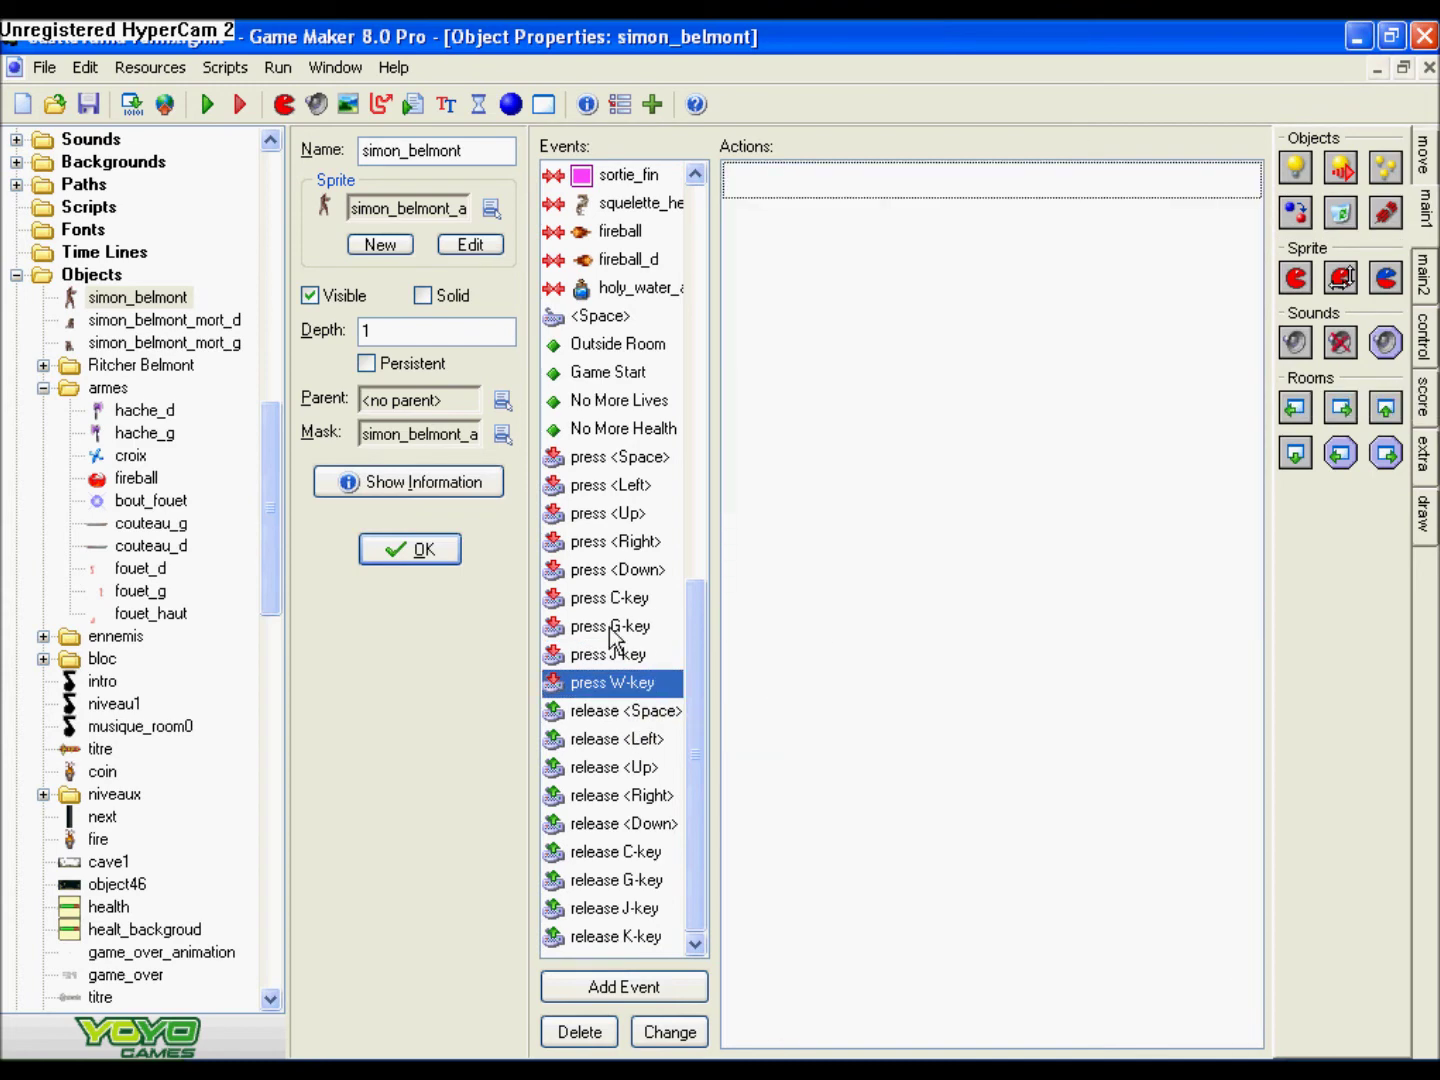
pyautogui.click(612, 627)
pyautogui.click(887, 185)
pyautogui.rightClick(887, 184)
pyautogui.click(959, 280)
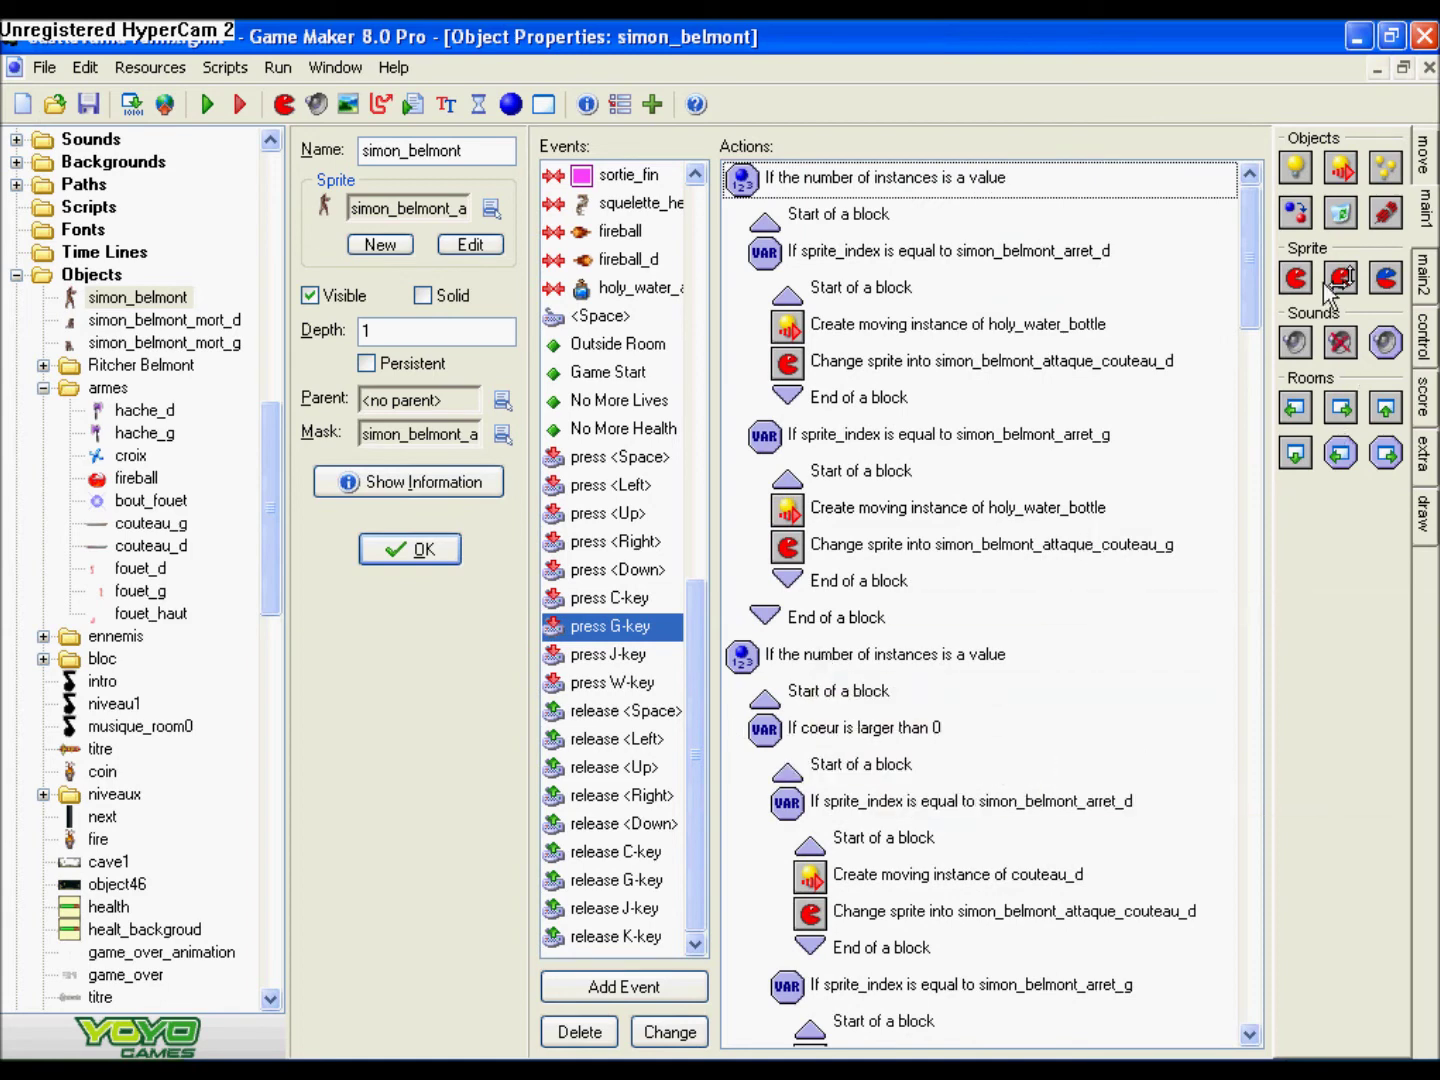
# - Wrap the holy water sprite checks in a copied "coeur is larger than 0" condition with its own start and end of block
pyautogui.click(1425, 272)
pyautogui.doubleClick(772, 726)
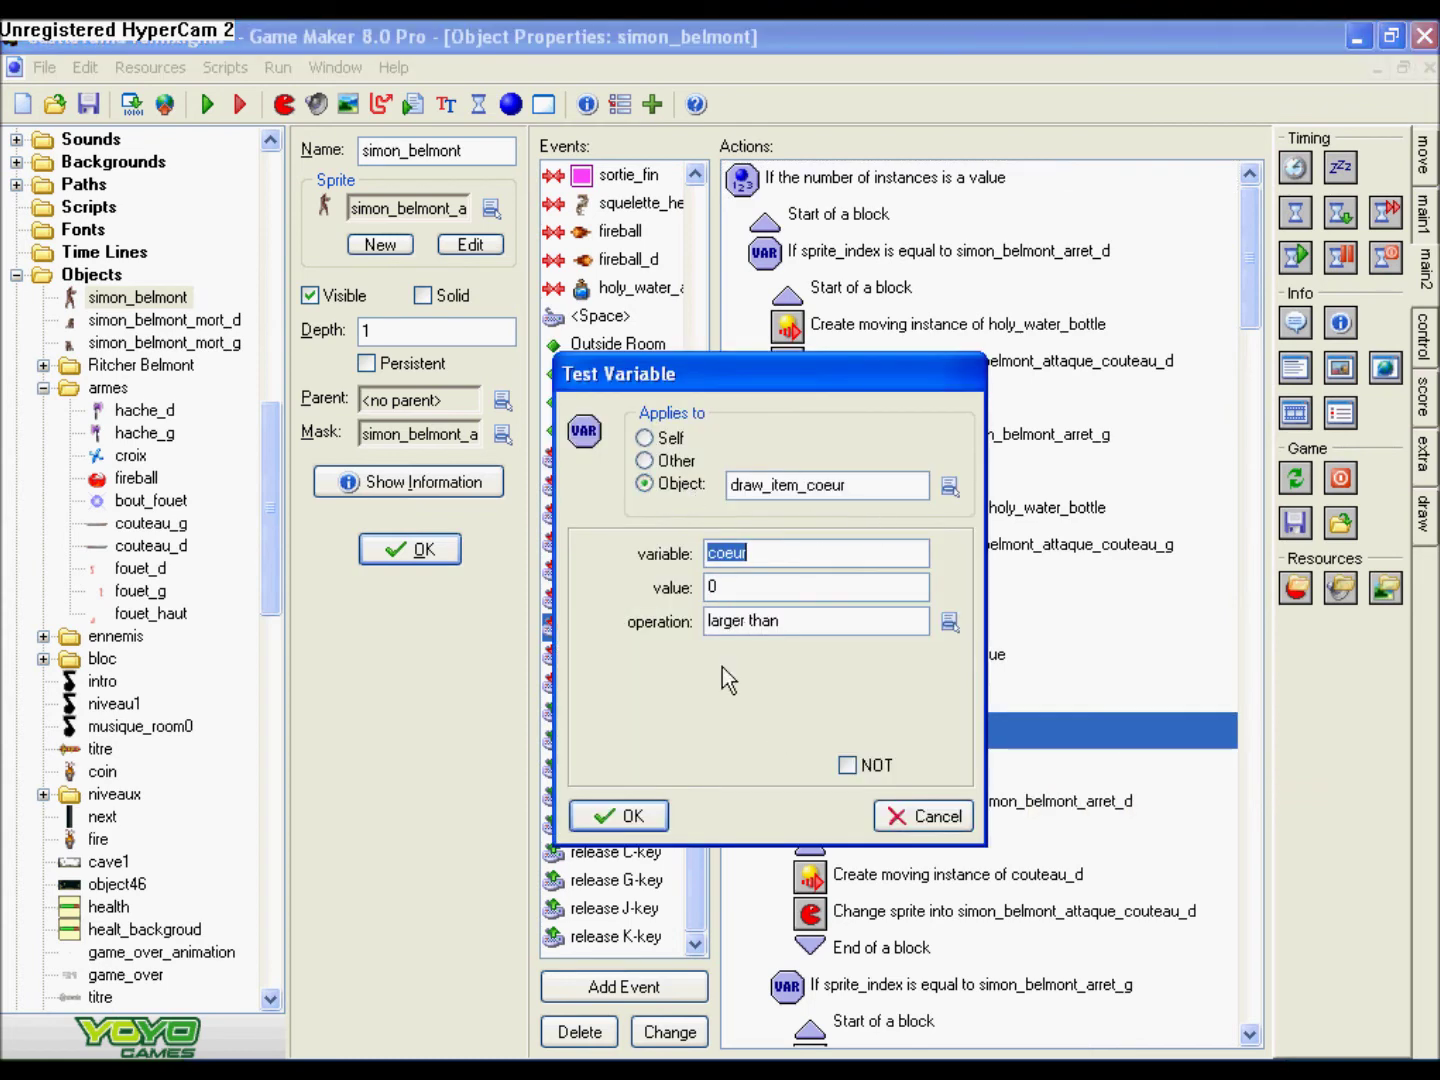
pyautogui.click(620, 815)
pyautogui.rightClick(770, 741)
pyautogui.click(811, 815)
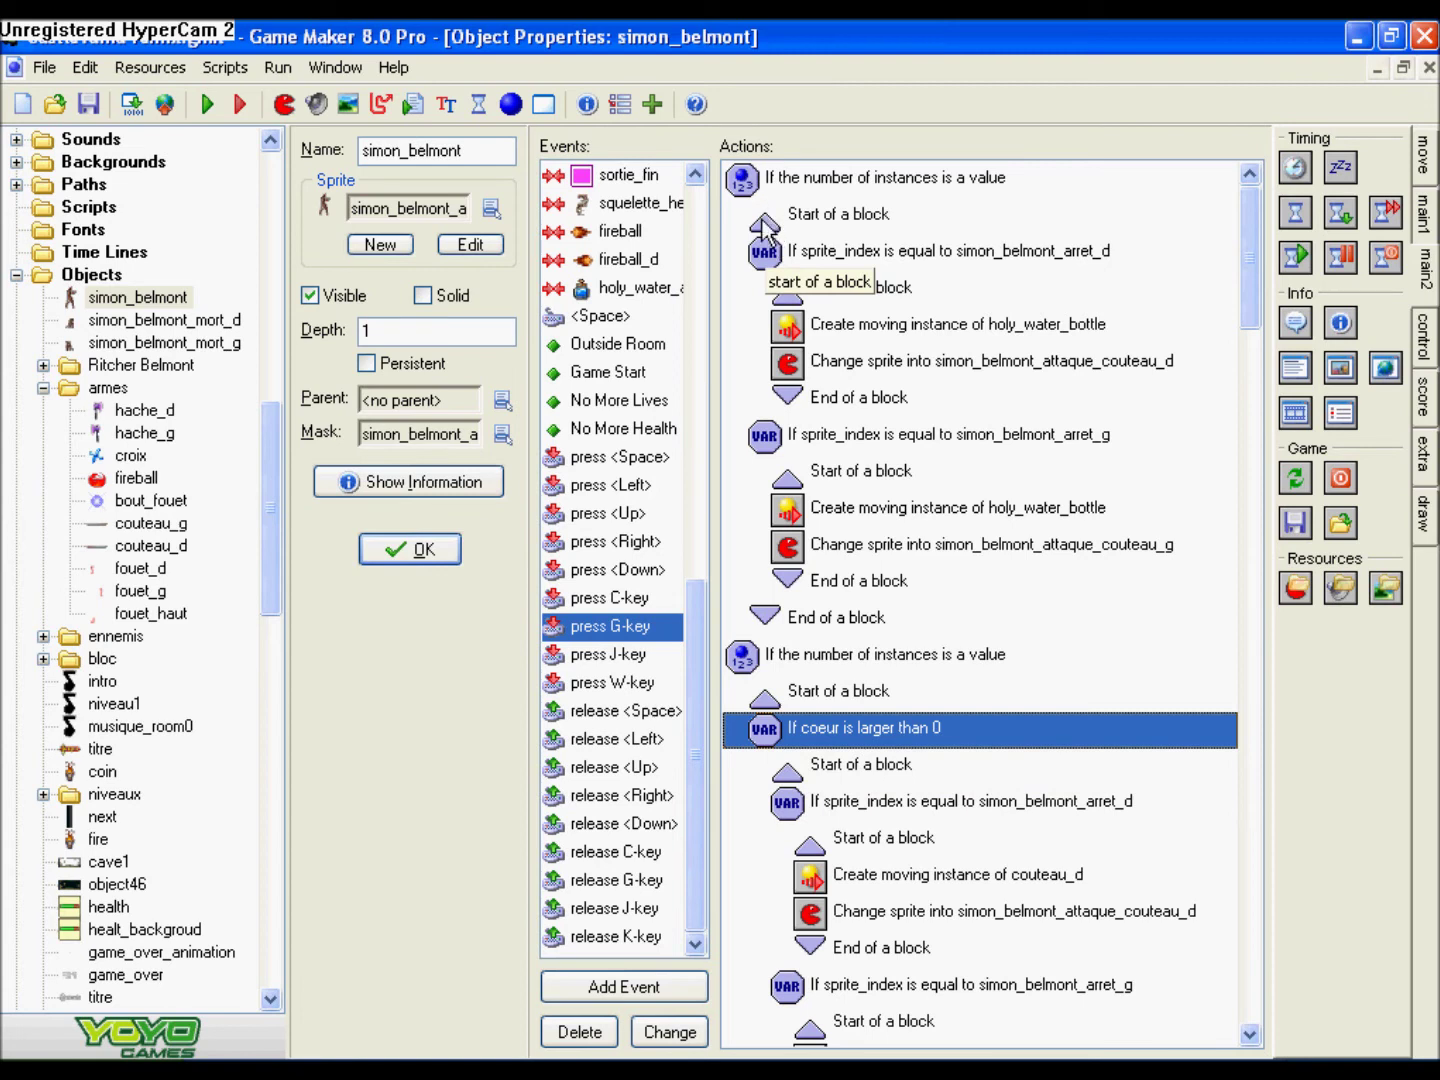
pyautogui.click(1423, 214)
pyautogui.click(1422, 332)
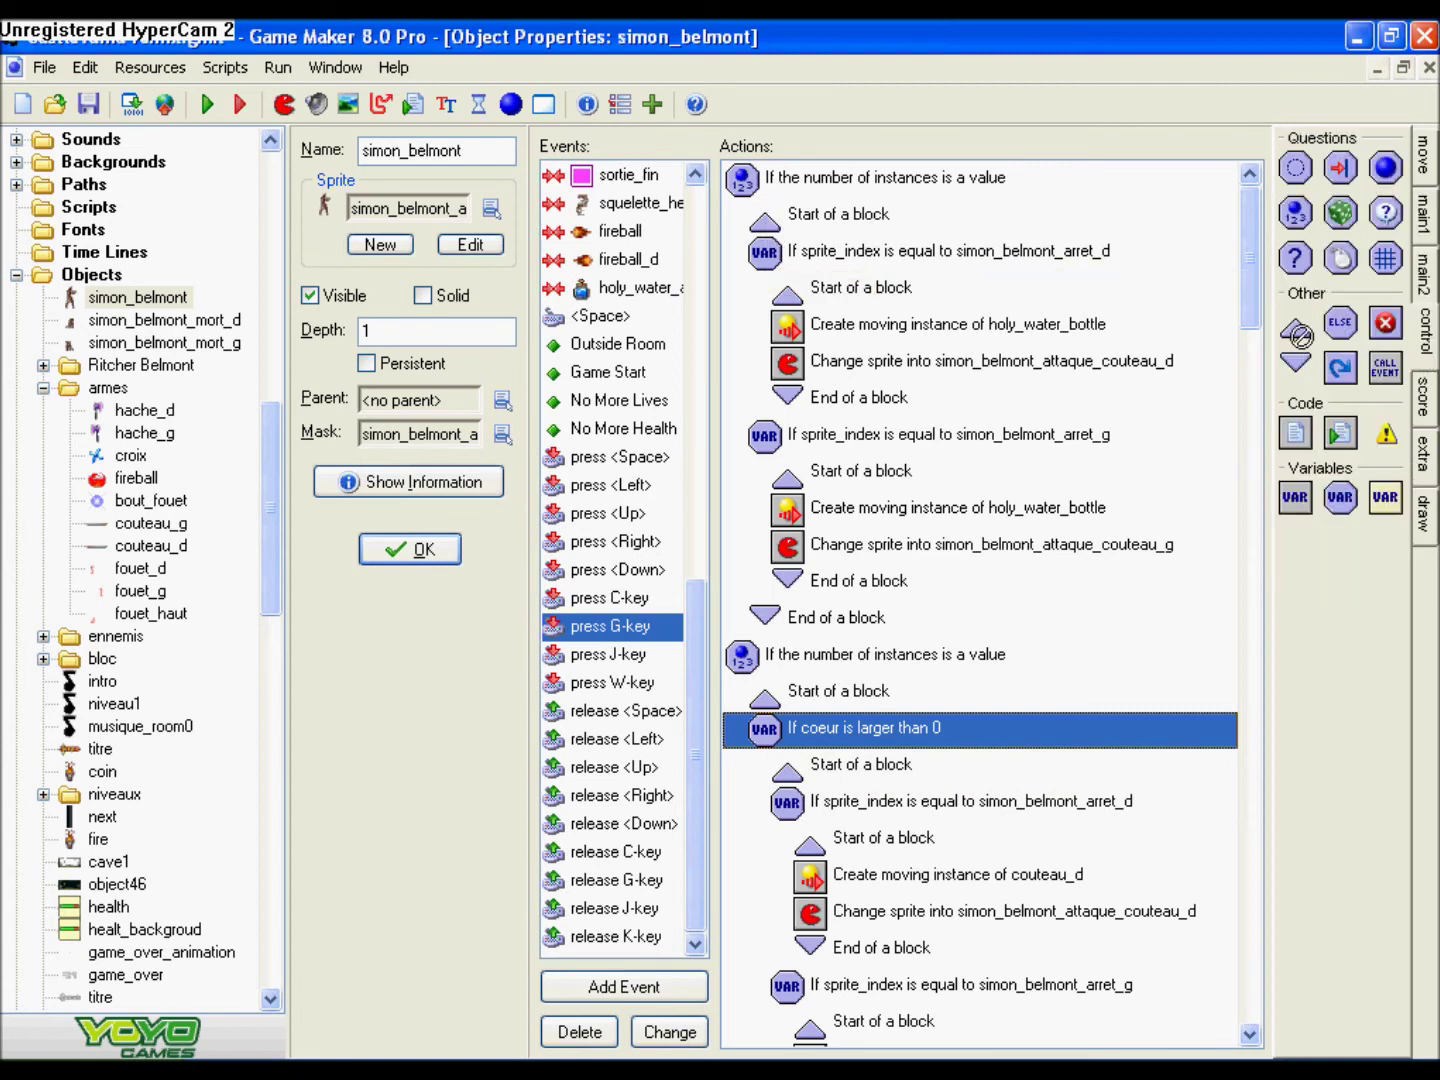
pyautogui.moveTo(766, 208); pyautogui.dragTo(765, 205)
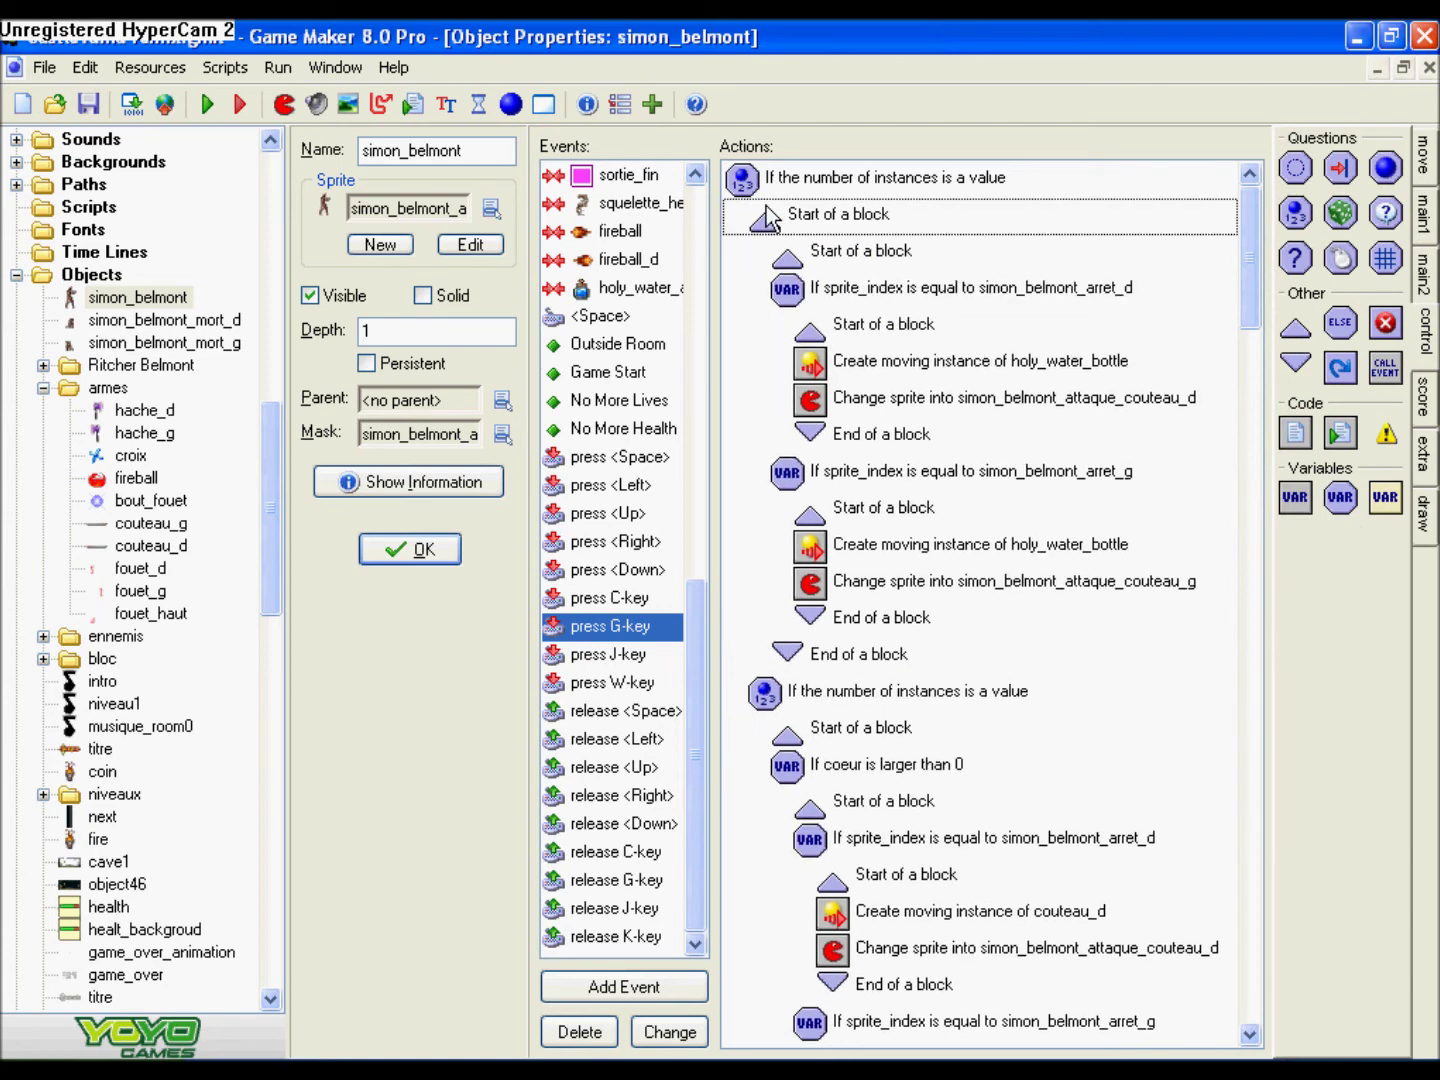
pyautogui.rightClick(786, 257)
pyautogui.click(833, 355)
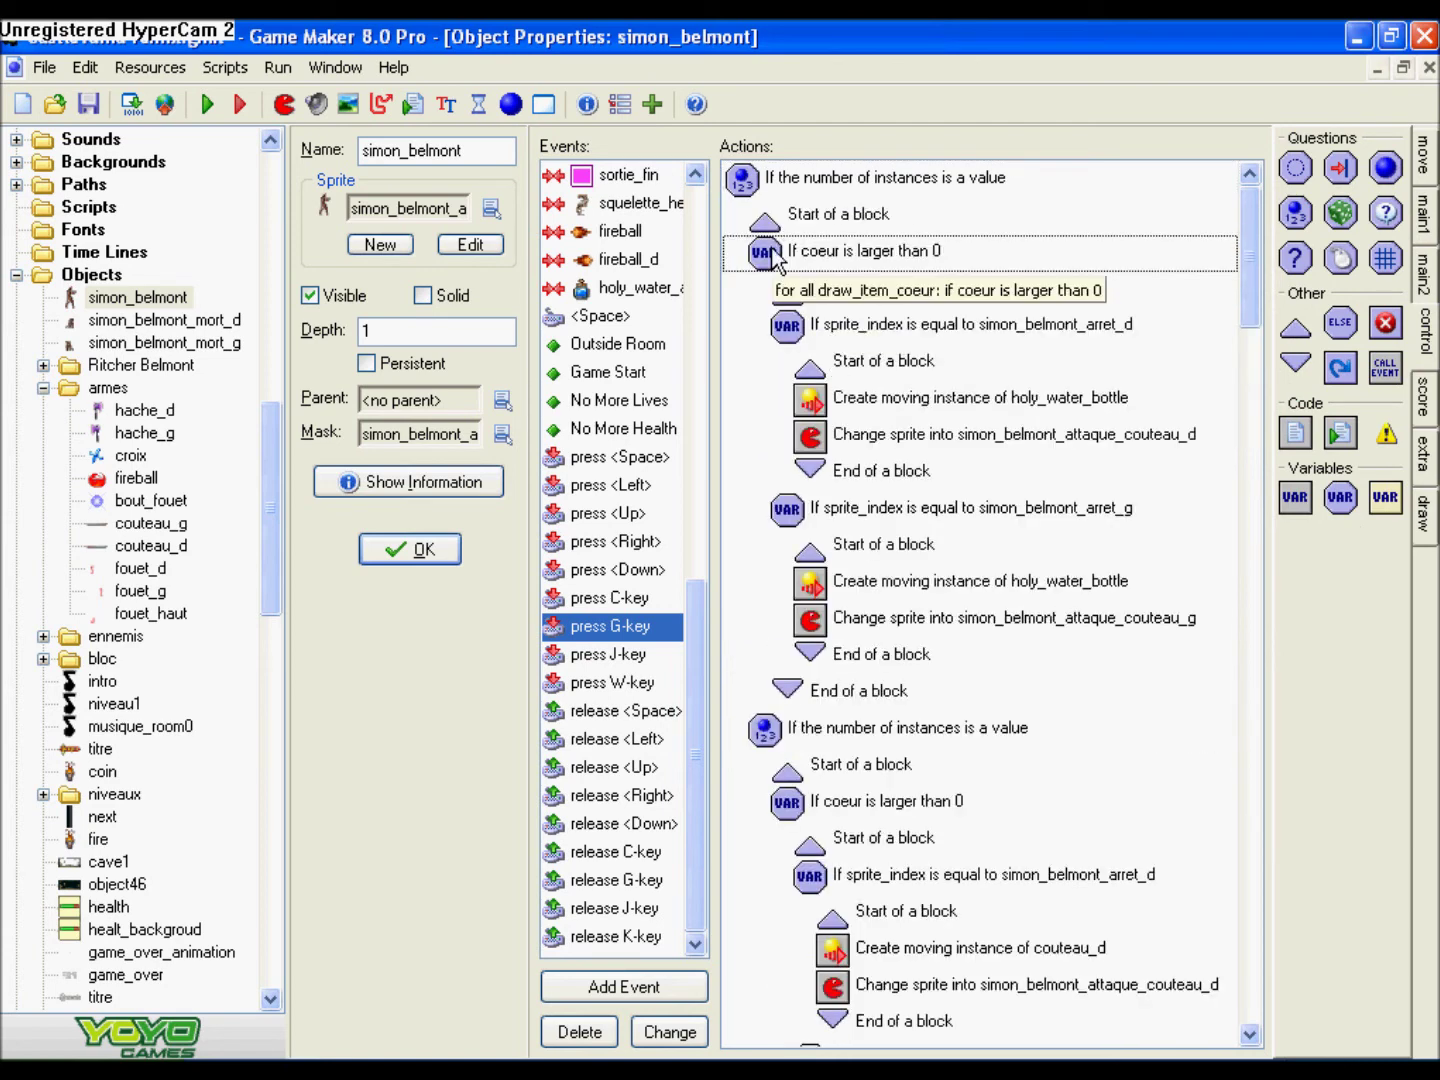
pyautogui.moveTo(1295, 362); pyautogui.dragTo(781, 712)
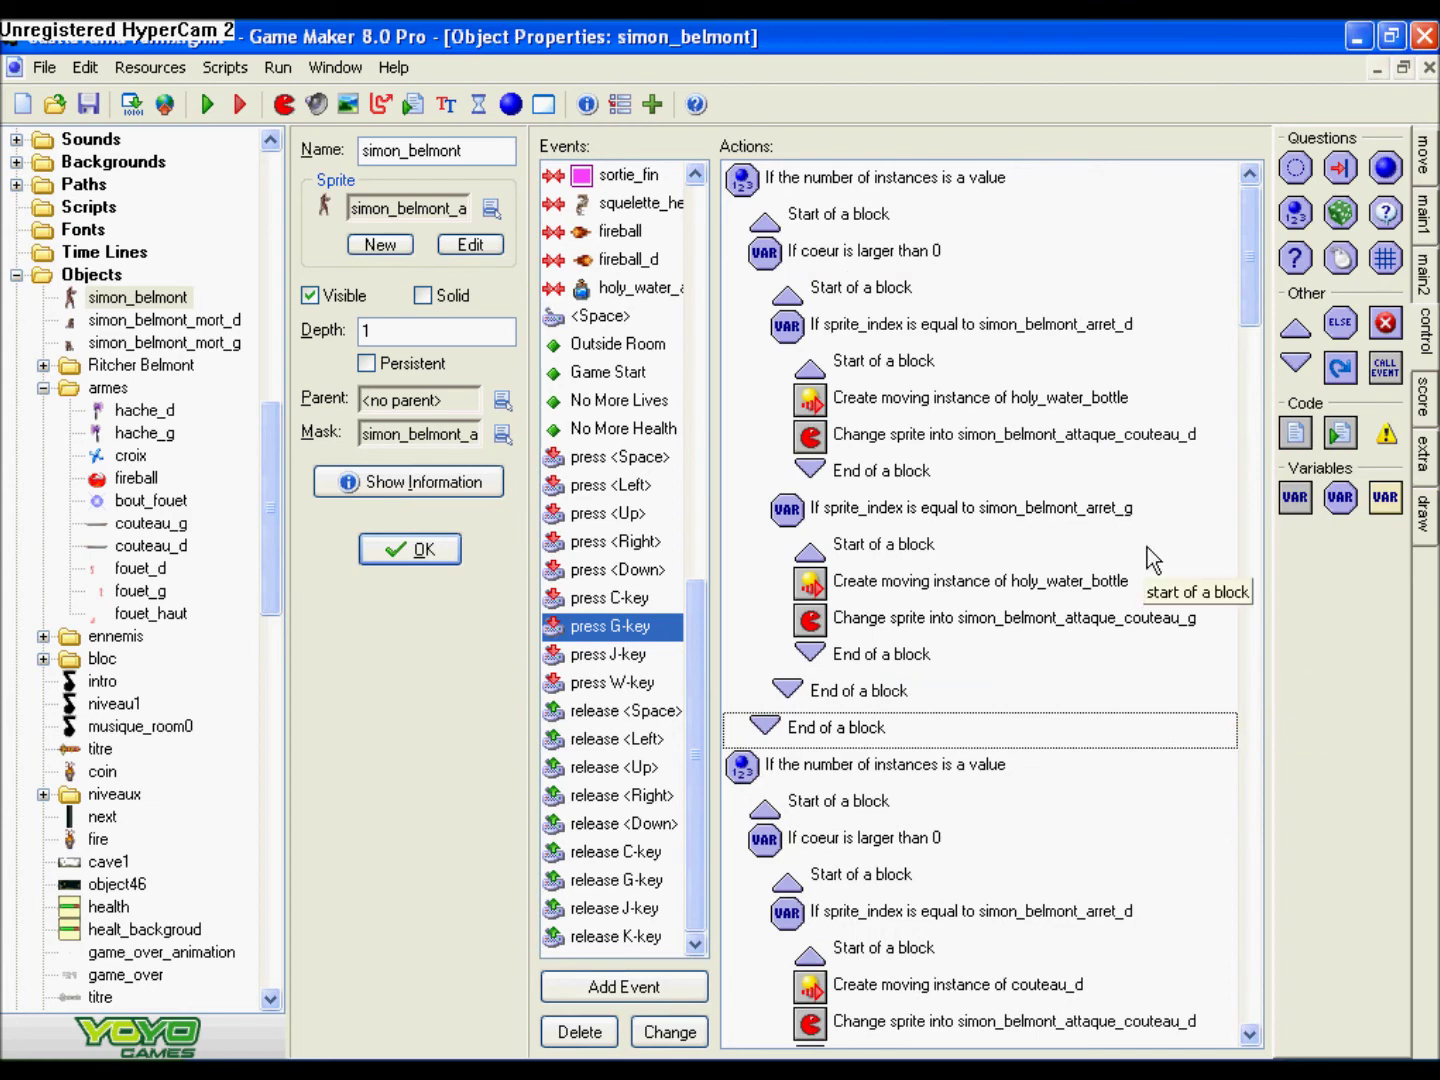
# - Check the target object and test values of the copied coeur condition in the holy water block
pyautogui.doubleClick(785, 256)
pyautogui.click(645, 440)
pyautogui.click(644, 462)
pyautogui.click(645, 484)
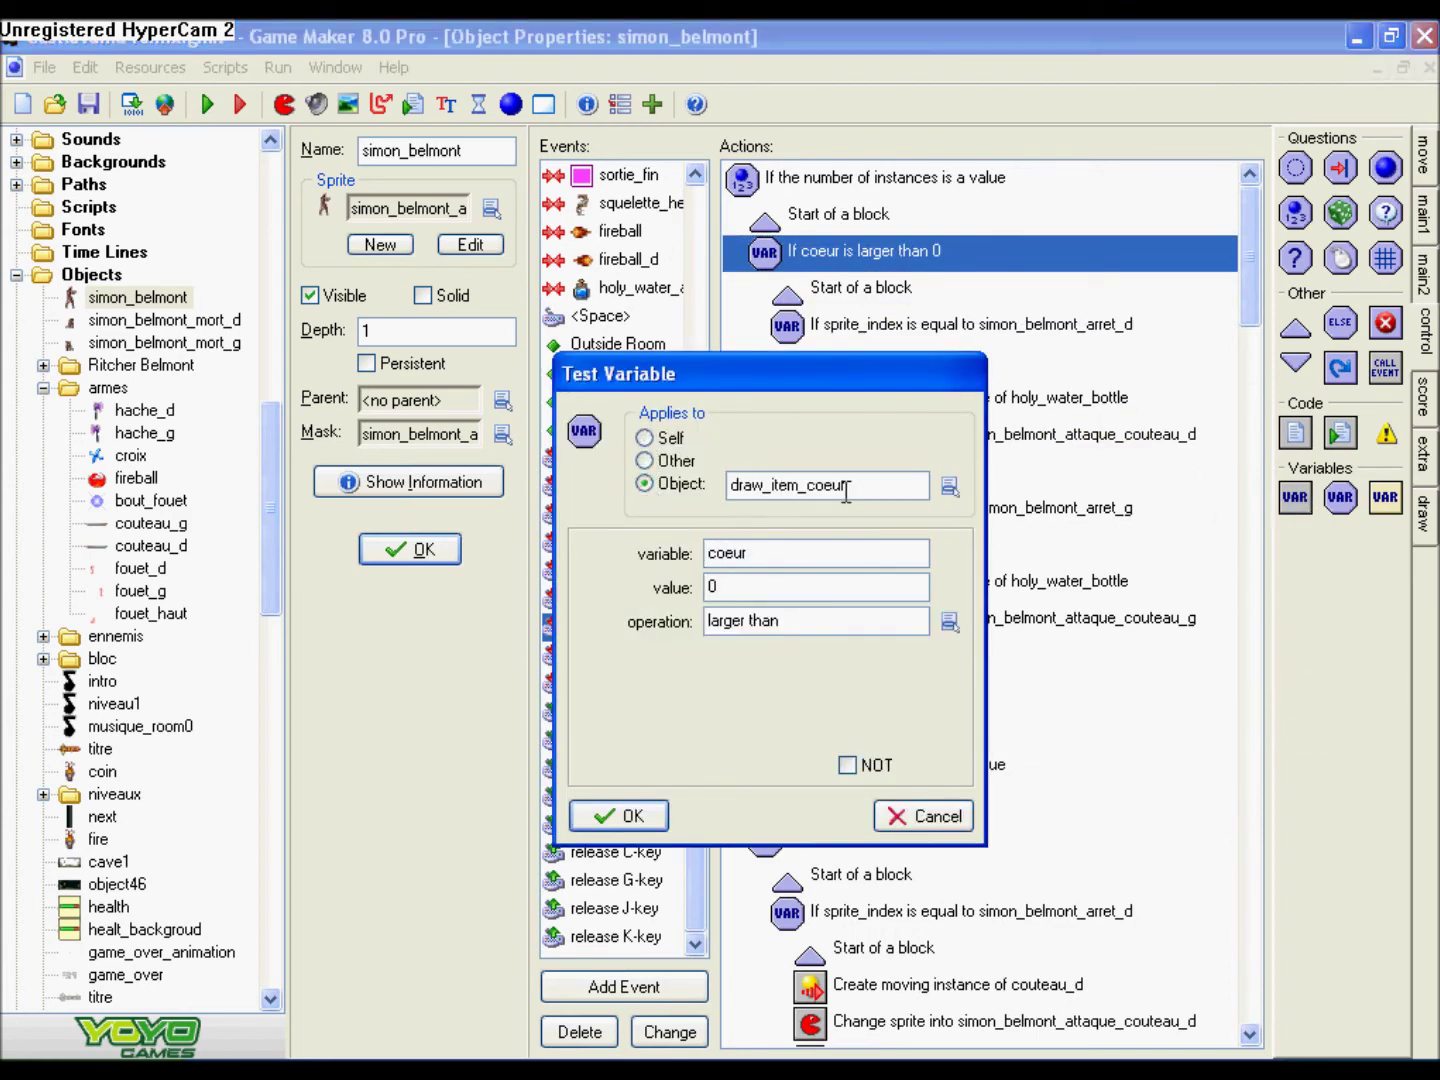
pyautogui.click(633, 818)
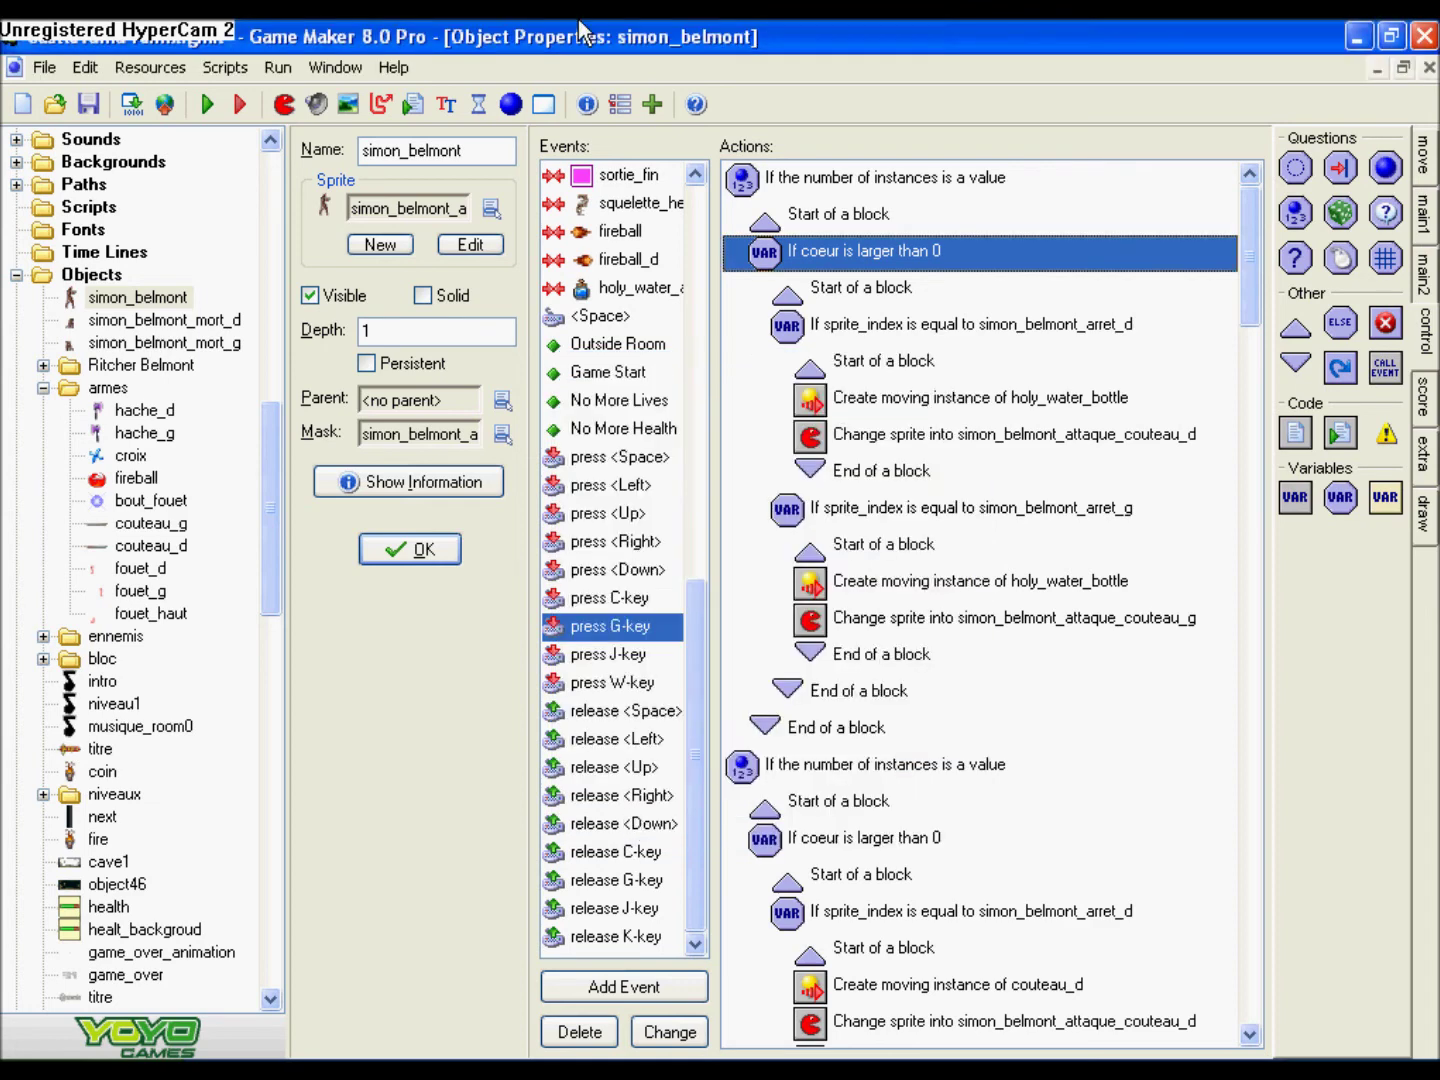
# - Run the game, start play, and test Simon's whip and knife attacks
pyautogui.click(211, 110)
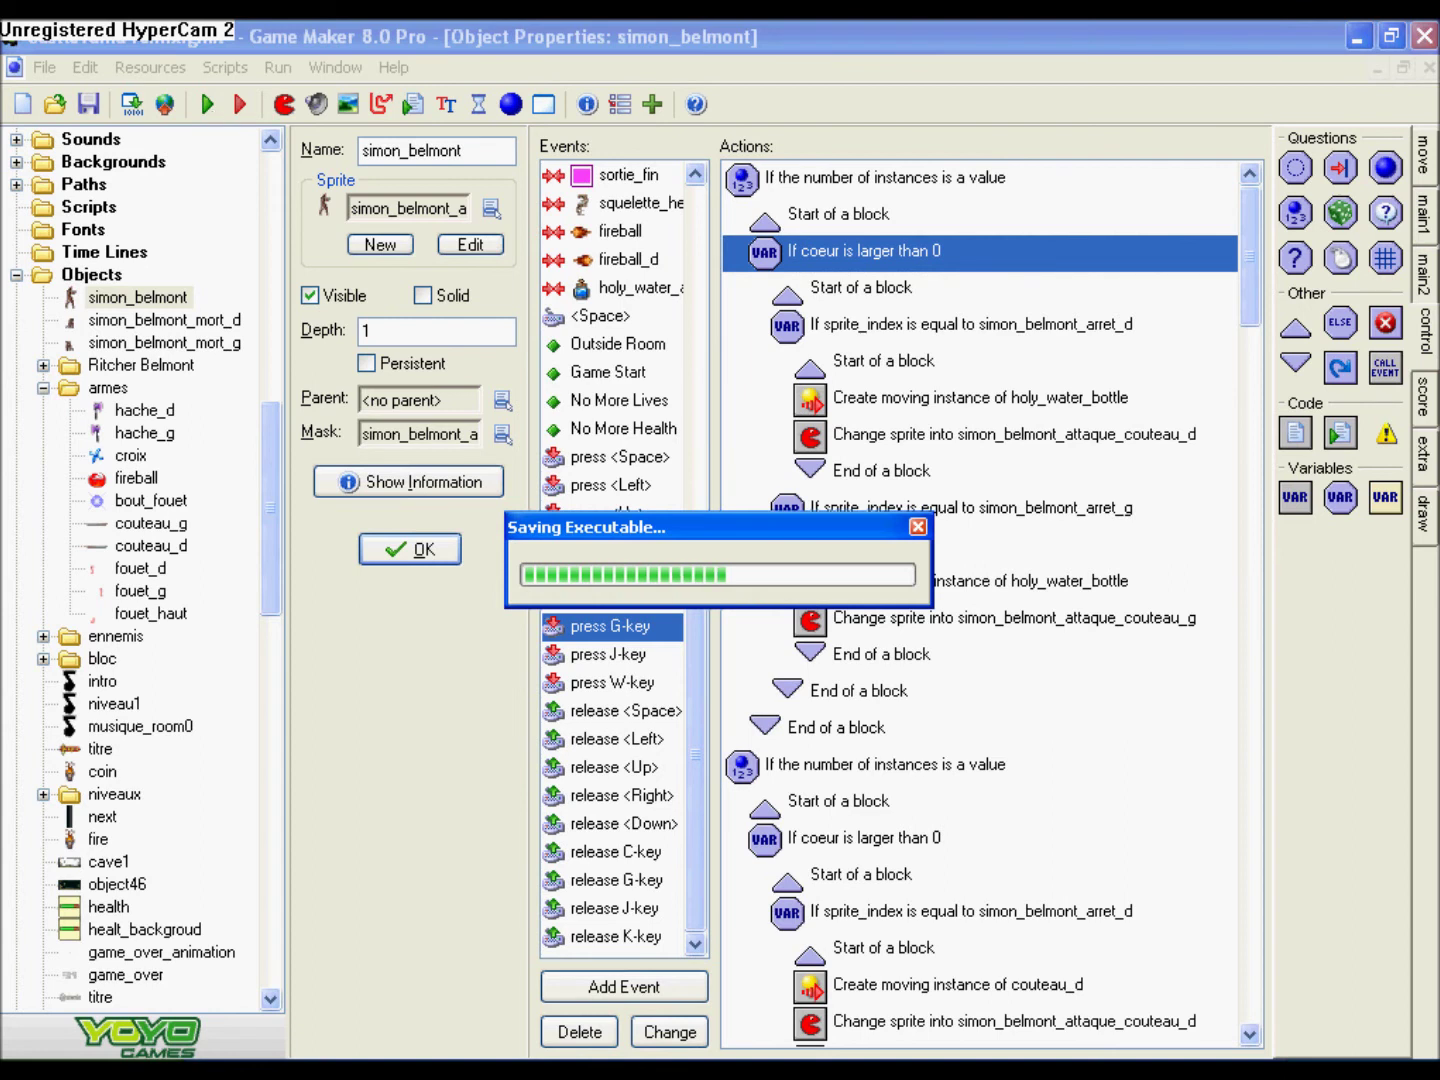
pyautogui.press('Return')
pyautogui.press('Up')
pyautogui.press('Left')
pyautogui.press('Return')
pyautogui.press('Right')
pyautogui.press('shift')
pyautogui.press('ctrl')
pyautogui.press('ctrl')
pyautogui.press('ctrl')
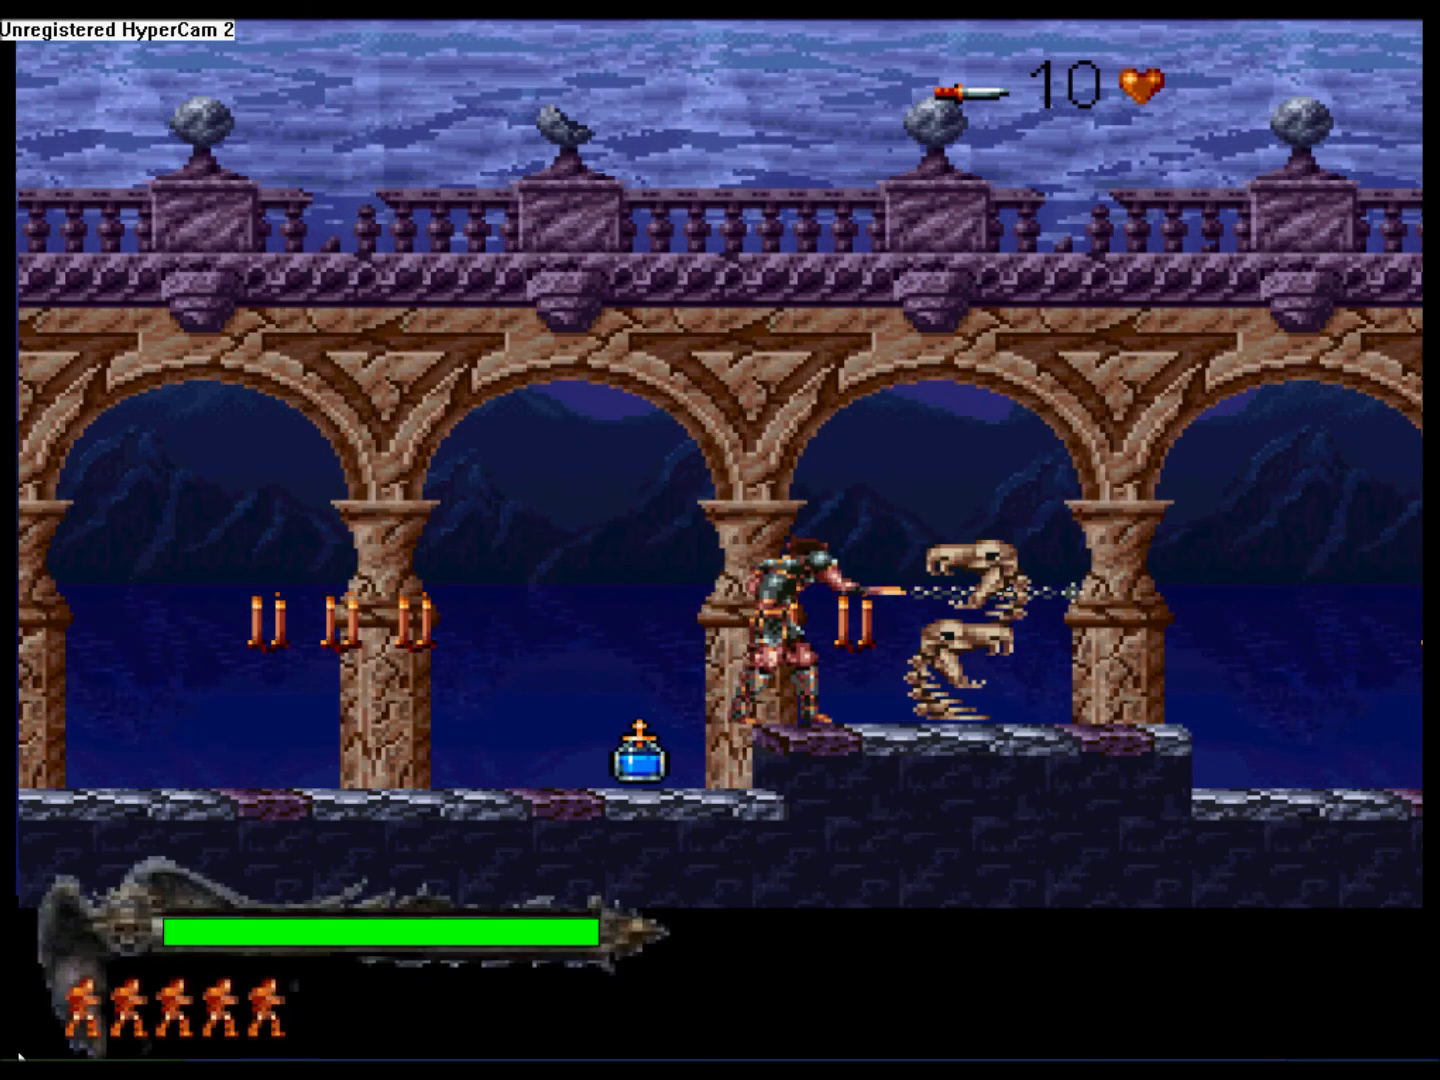
pyautogui.press('ctrl')
pyautogui.press('Right')
pyautogui.press('x')
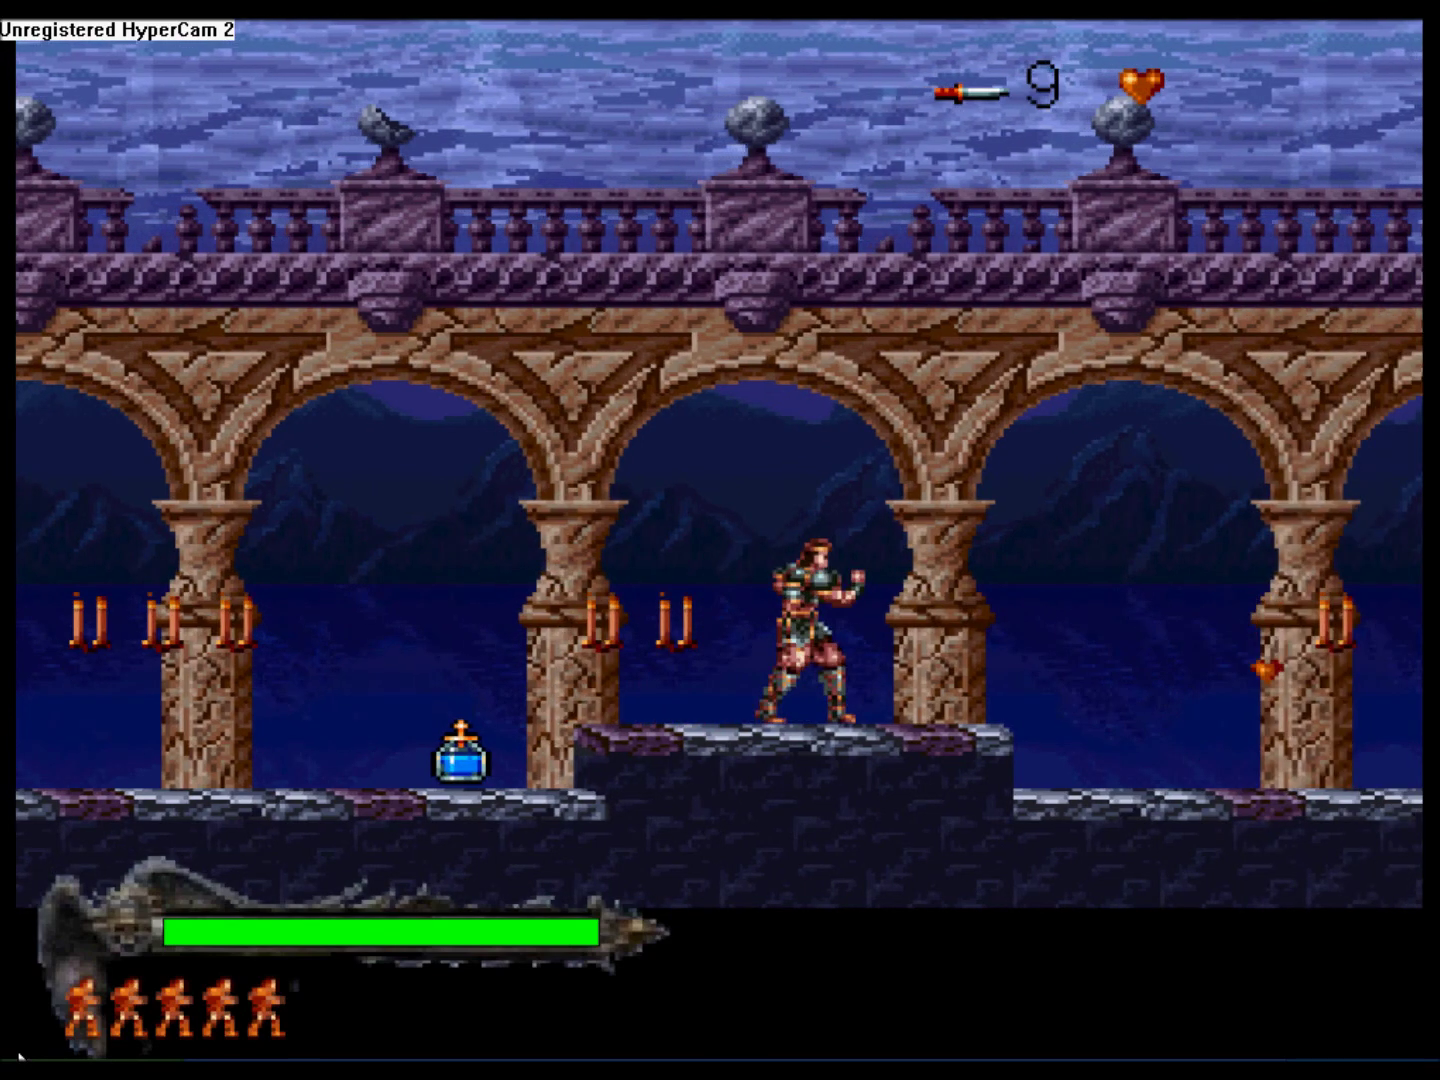
# - Collect the holy water in the test game, try Simon's attacks facing both directions, and close the game
pyautogui.press('Left')
pyautogui.press('Left')
pyautogui.press('Right')
pyautogui.press('x')
pyautogui.press('Left')
pyautogui.press('x')
pyautogui.press('Right')
pyautogui.press('x')
pyautogui.press('Left')
pyautogui.press('x')
pyautogui.press('Right')
pyautogui.press('x')
pyautogui.press('Left')
pyautogui.press('x')
pyautogui.press('Right')
pyautogui.press('x')
pyautogui.press('Left')
pyautogui.press('x')
pyautogui.press('z')
pyautogui.press('Right')
pyautogui.press('z')
pyautogui.press('Left')
pyautogui.press('Right')
pyautogui.press('x')
pyautogui.press('Right')
pyautogui.press('Right')
pyautogui.press('space')
pyautogui.press('z')
pyautogui.press('x')
pyautogui.press('Right')
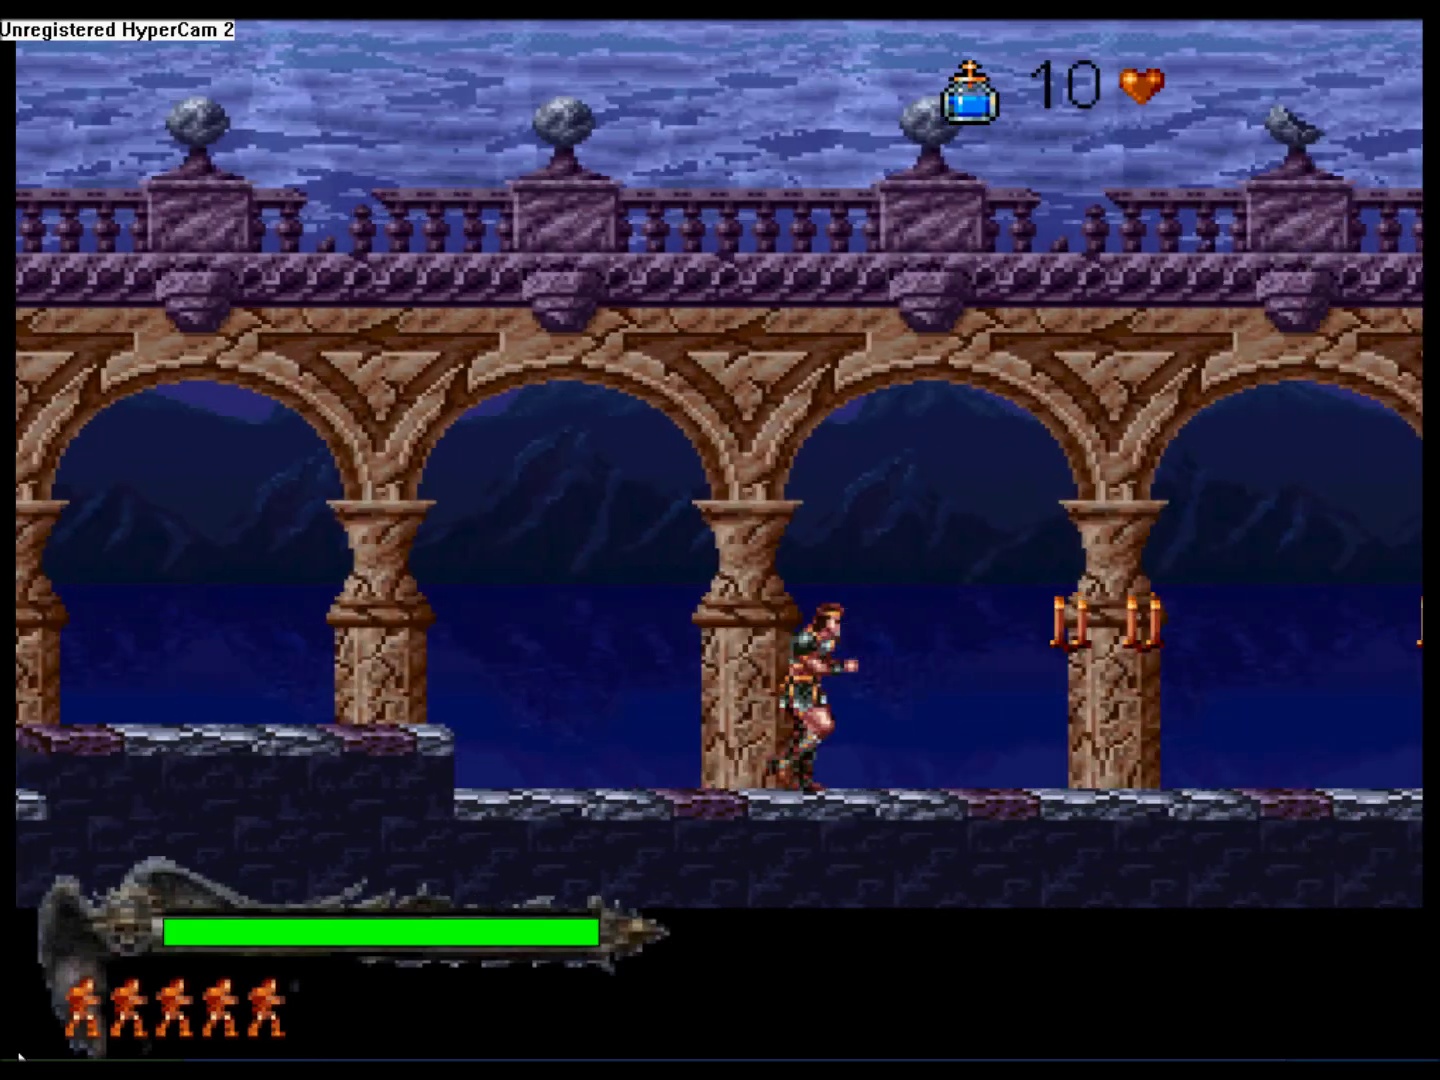
pyautogui.press('Left')
pyautogui.press('Escape')
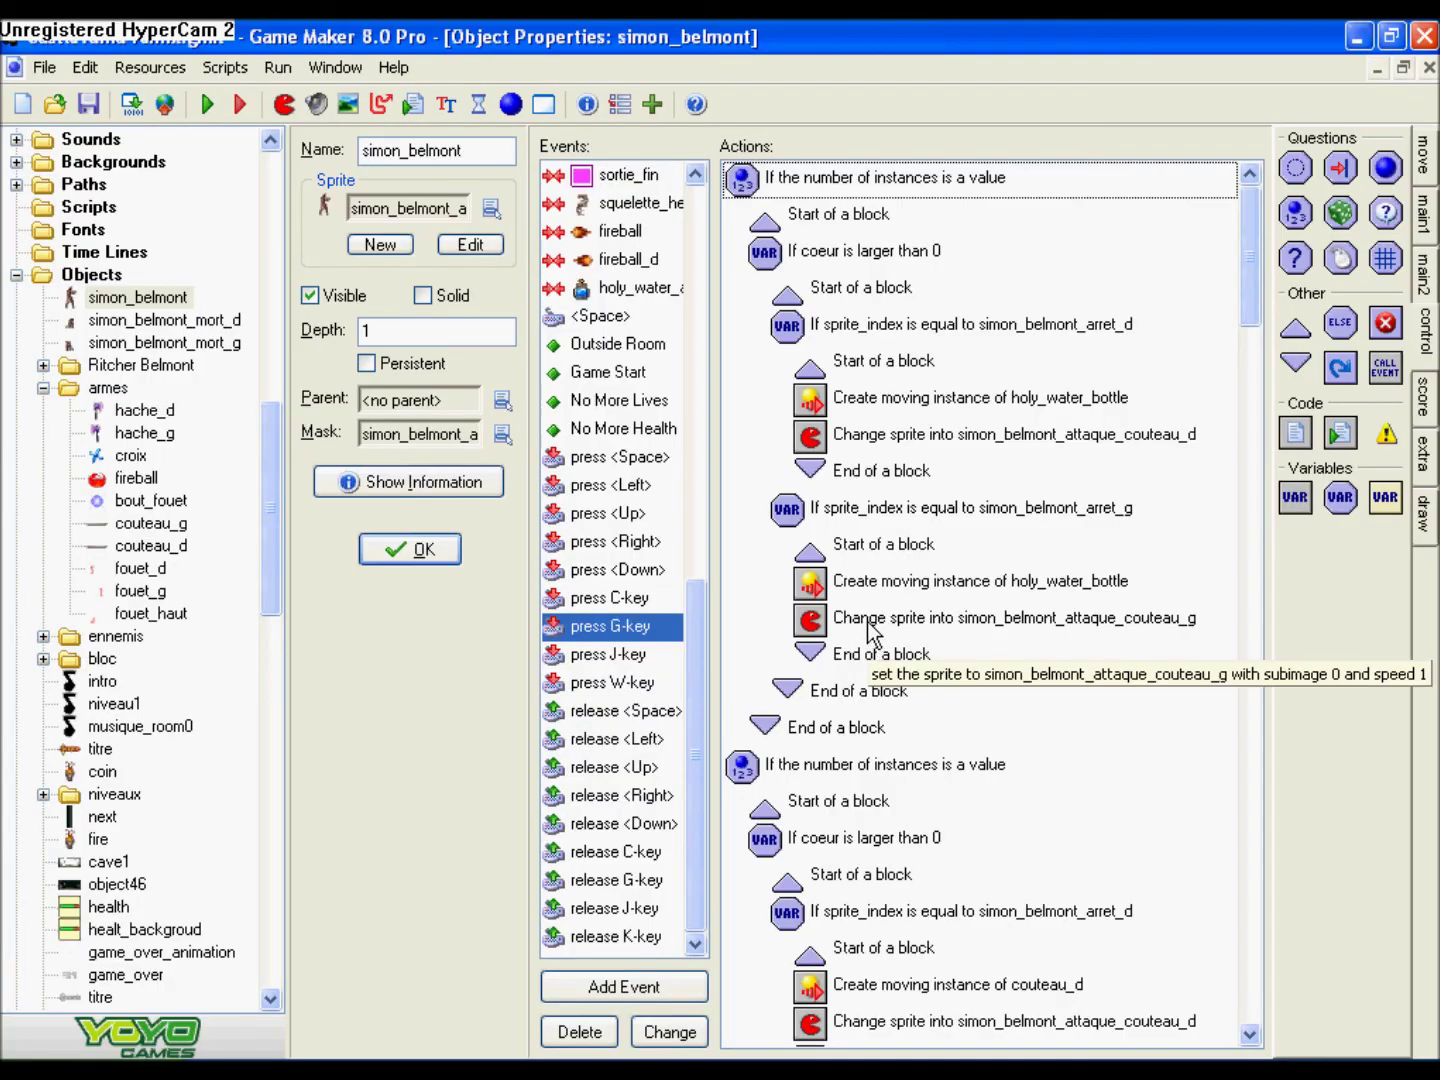
# - Review the Change Sprite and Create Moving settings of the holy water throws in the press G-key event
pyautogui.doubleClick(869, 620)
pyautogui.click(620, 813)
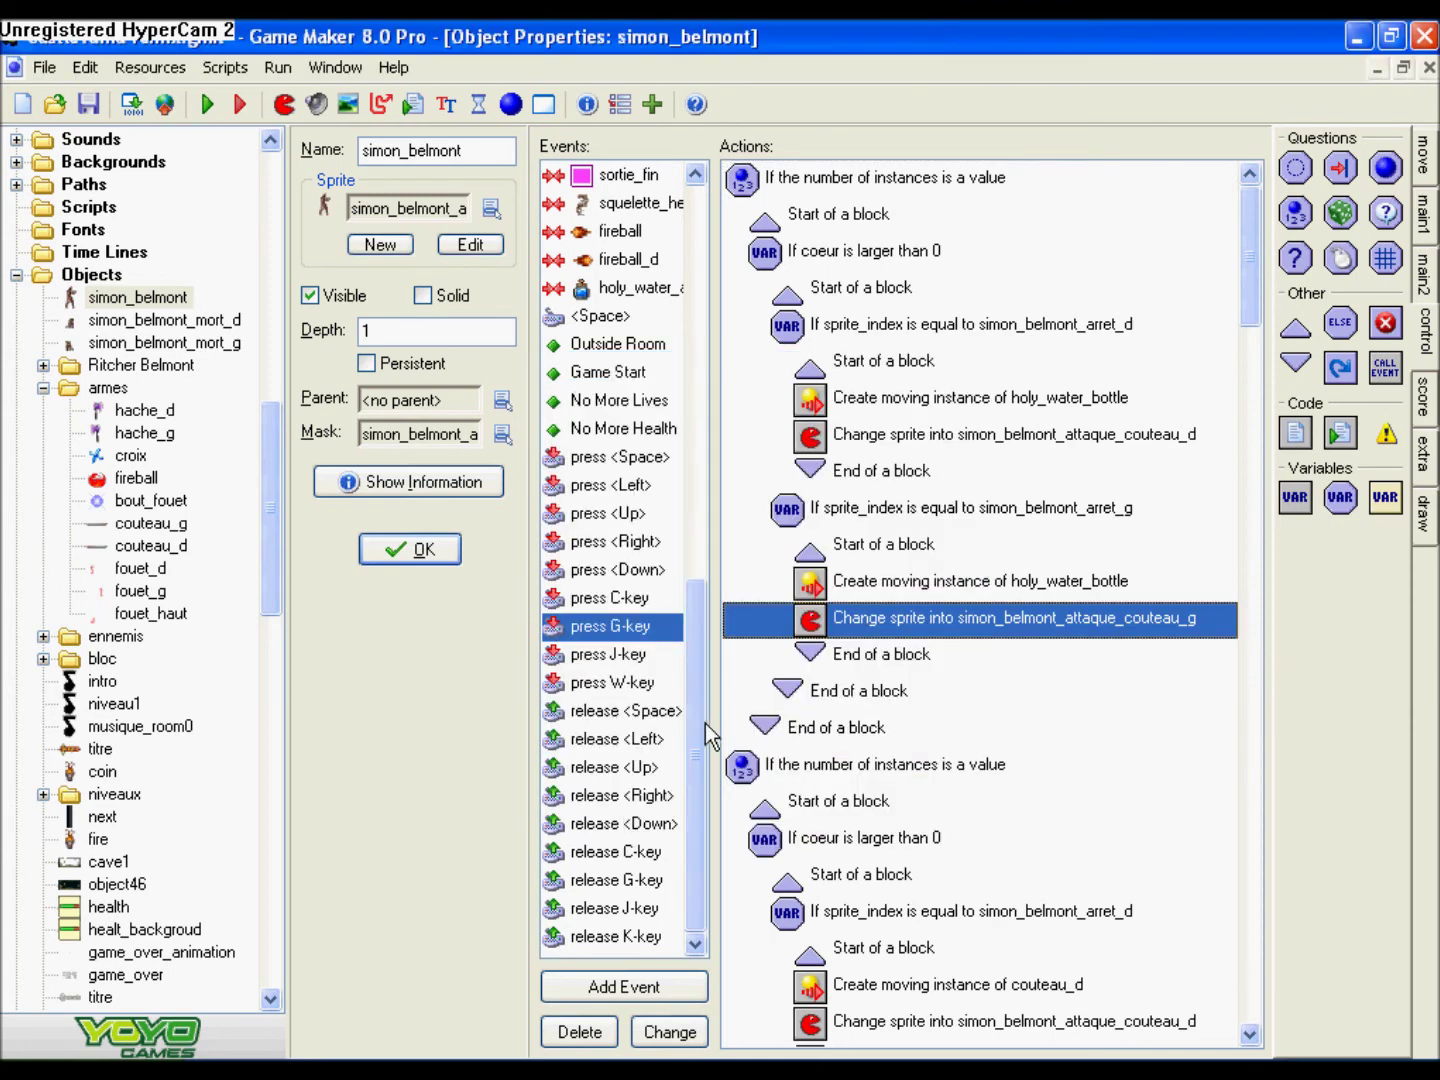
pyautogui.doubleClick(891, 405)
pyautogui.click(632, 815)
pyautogui.doubleClick(905, 581)
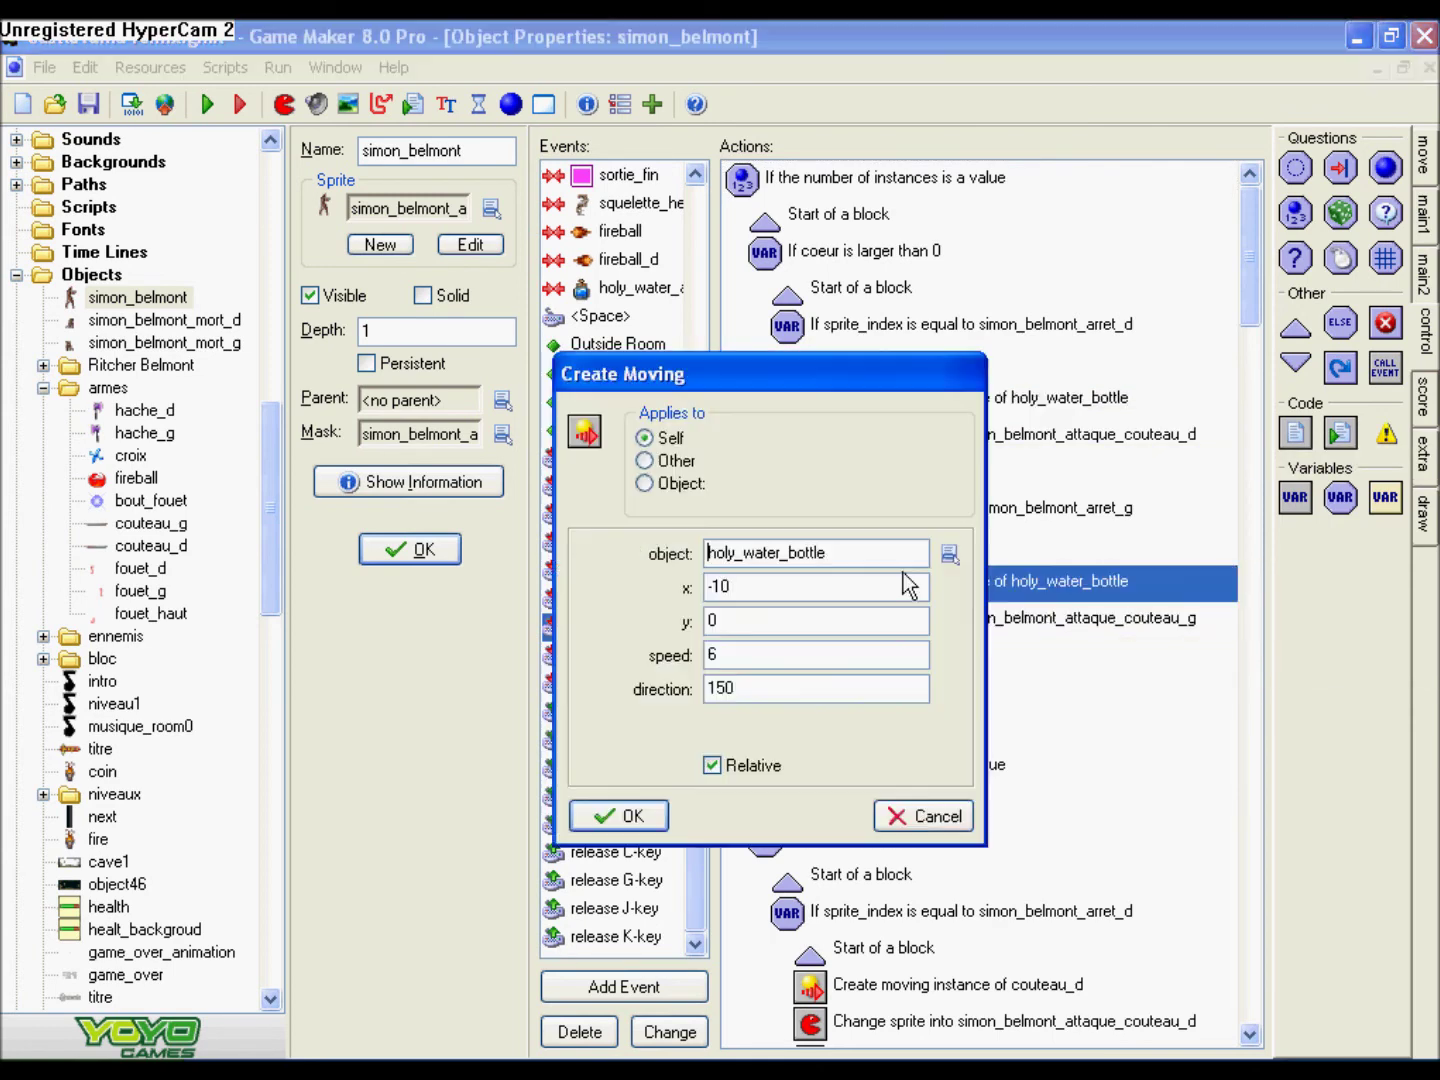
pyautogui.click(618, 815)
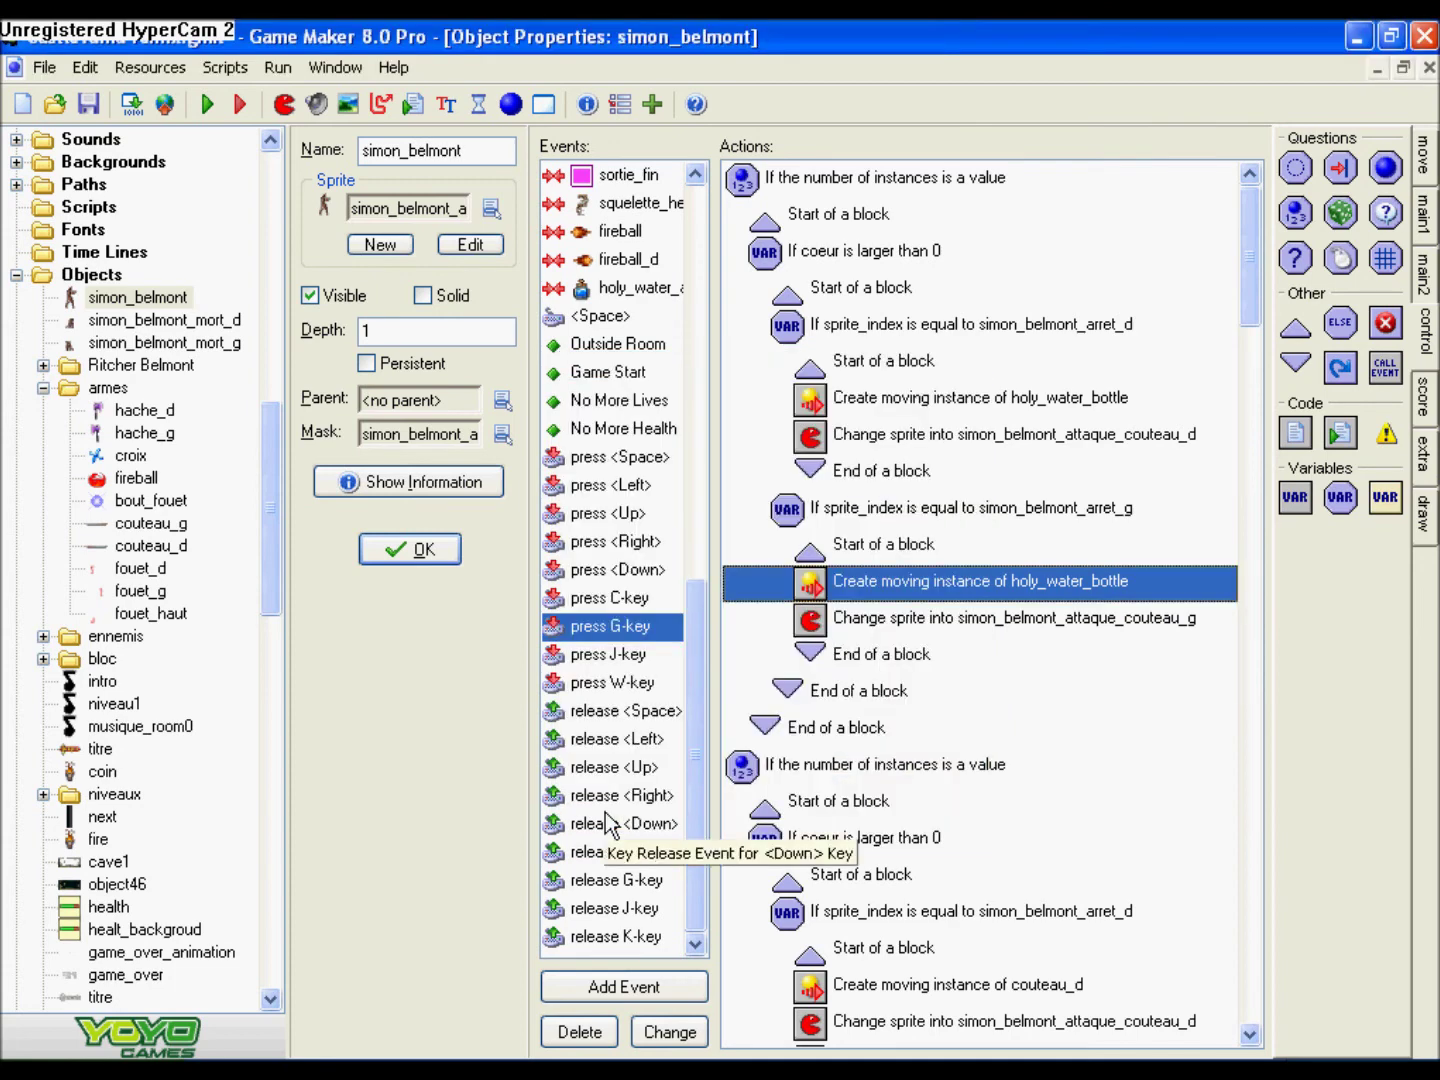
pyautogui.doubleClick(955, 589)
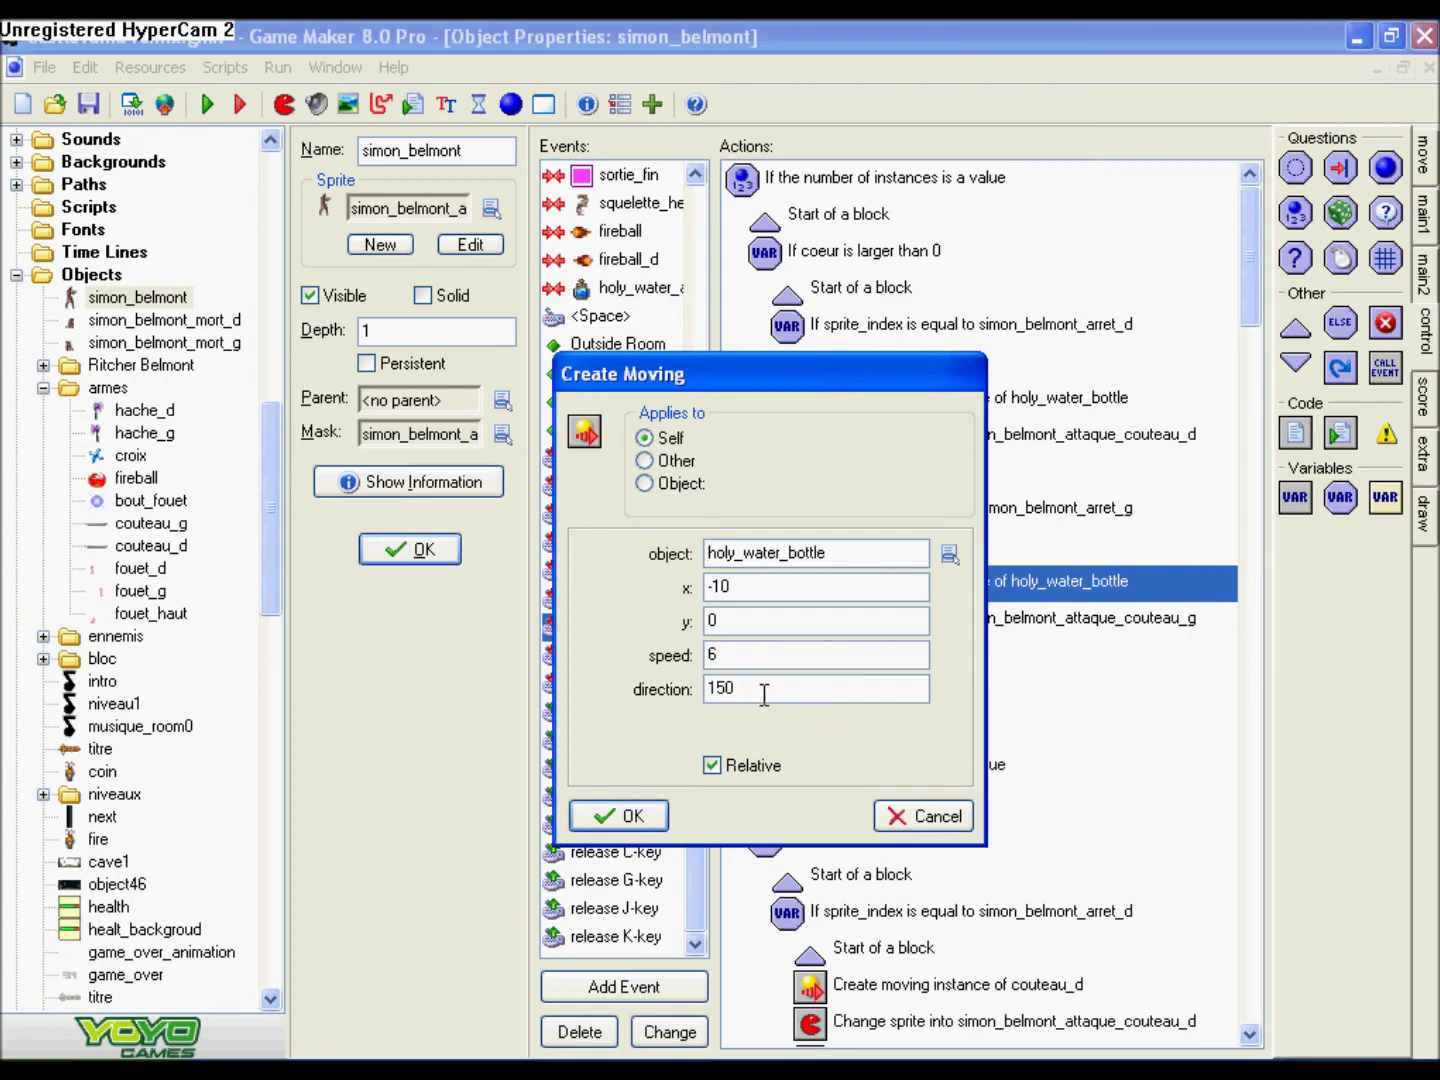
pyautogui.click(649, 813)
# - Open the holy_water_flame and holy_water_bottle objects and examine the bottle's actions on collision with sol
pyautogui.moveTo(273, 554); pyautogui.dragTo(284, 825)
pyautogui.doubleClick(146, 793)
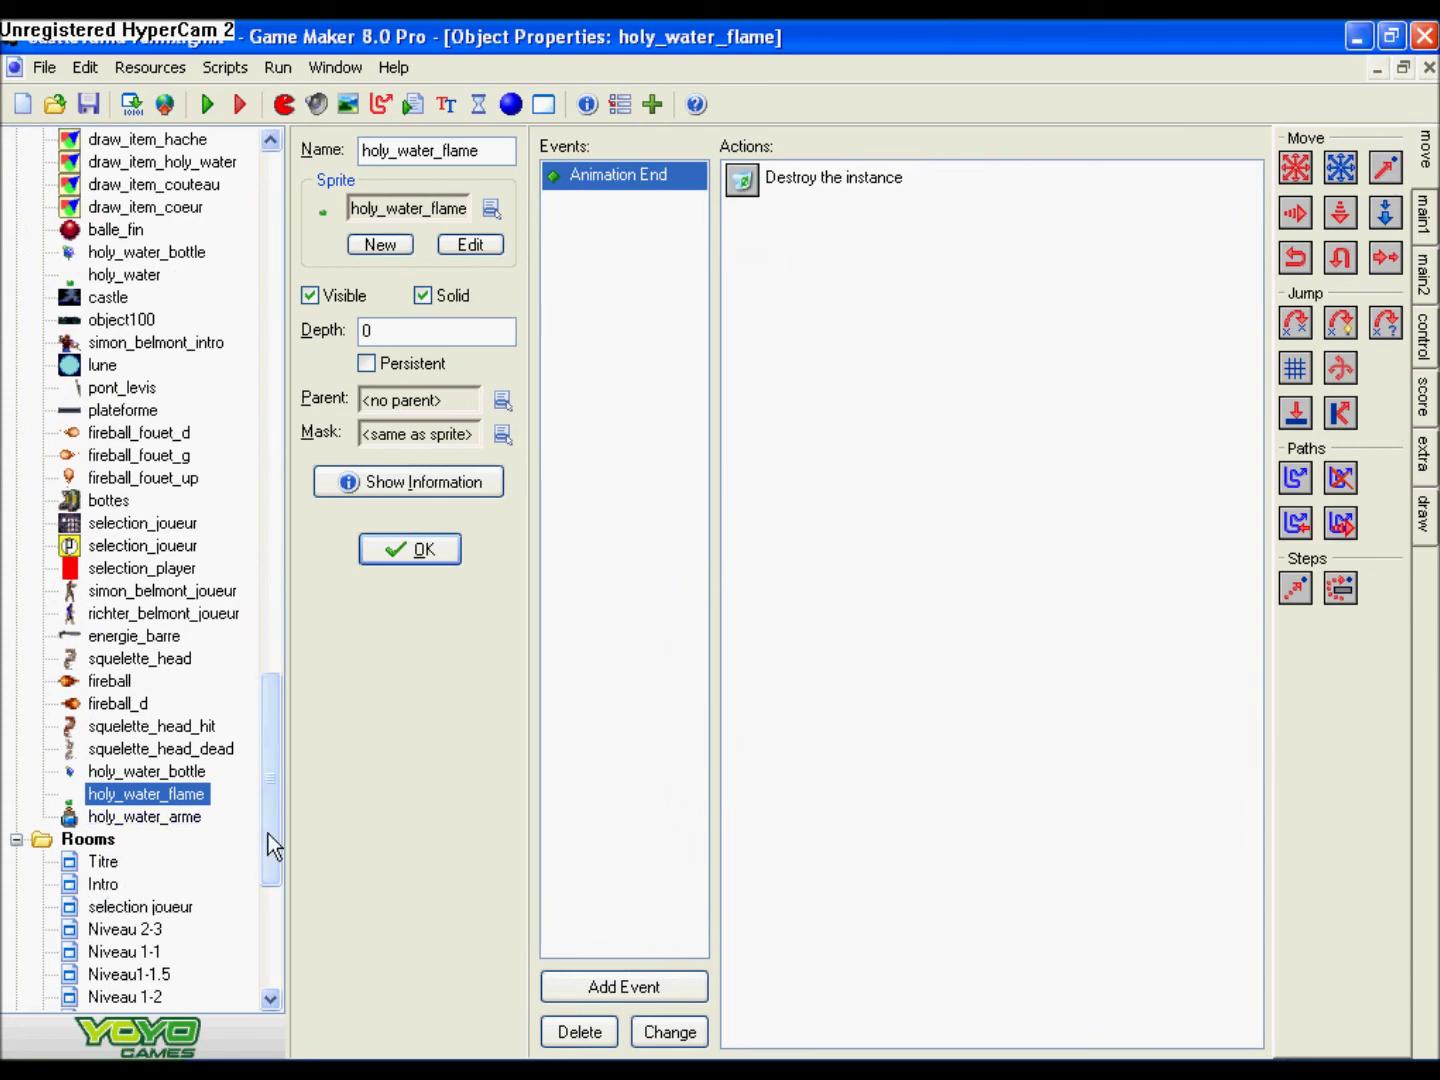
pyautogui.doubleClick(194, 772)
pyautogui.click(587, 205)
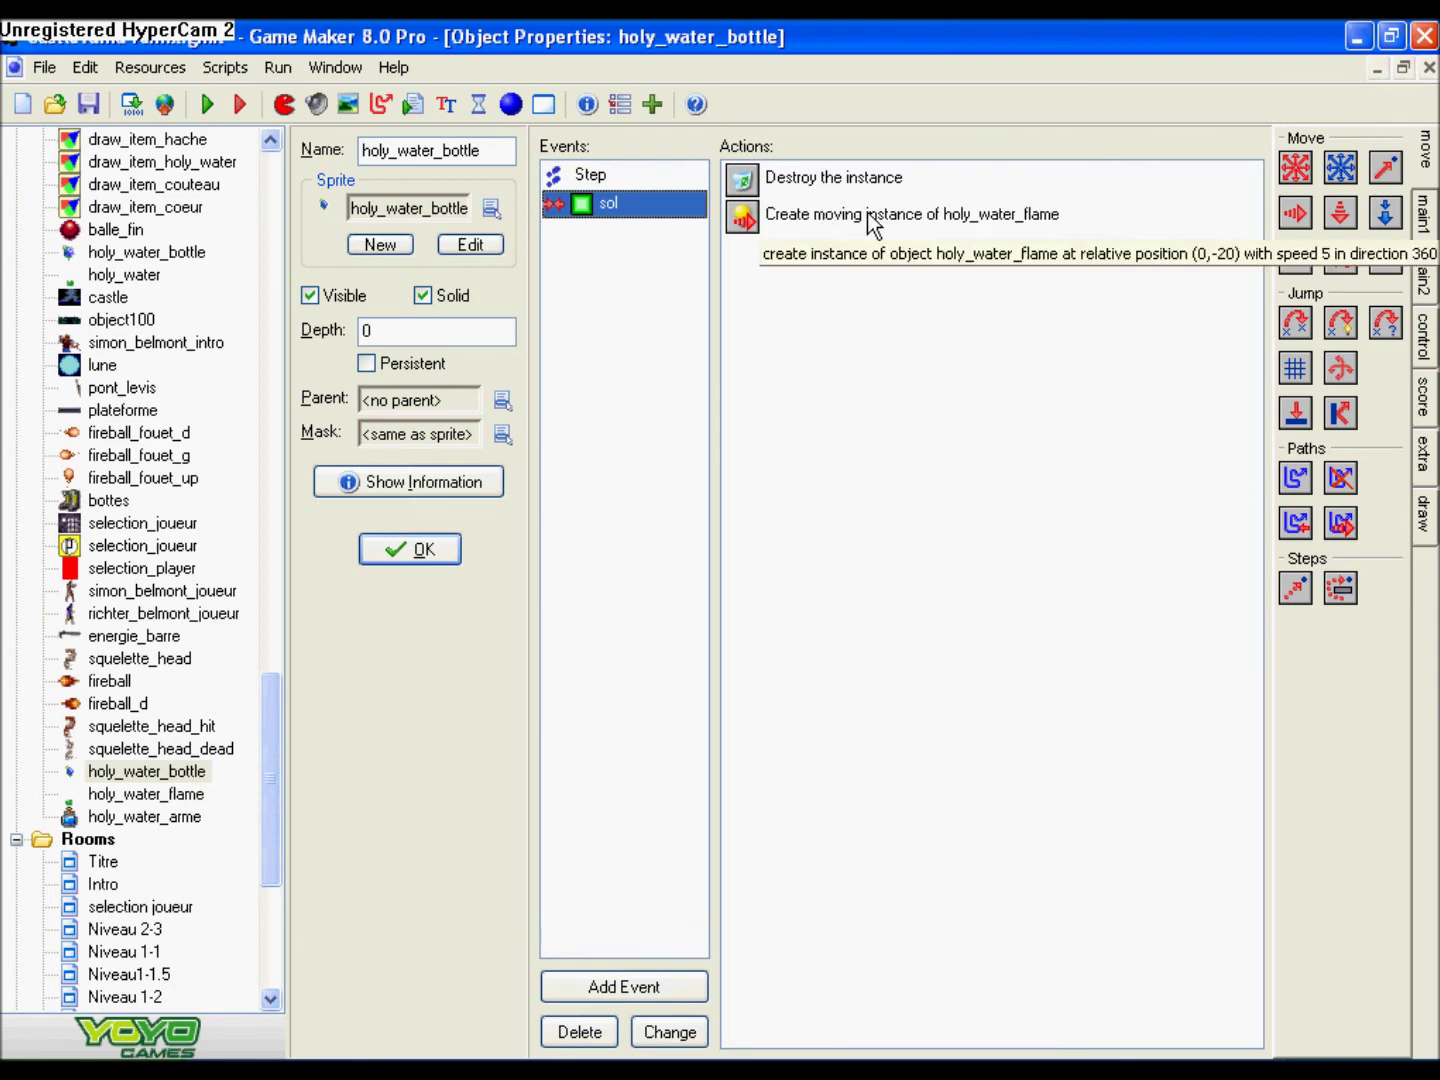
pyautogui.click(1427, 240)
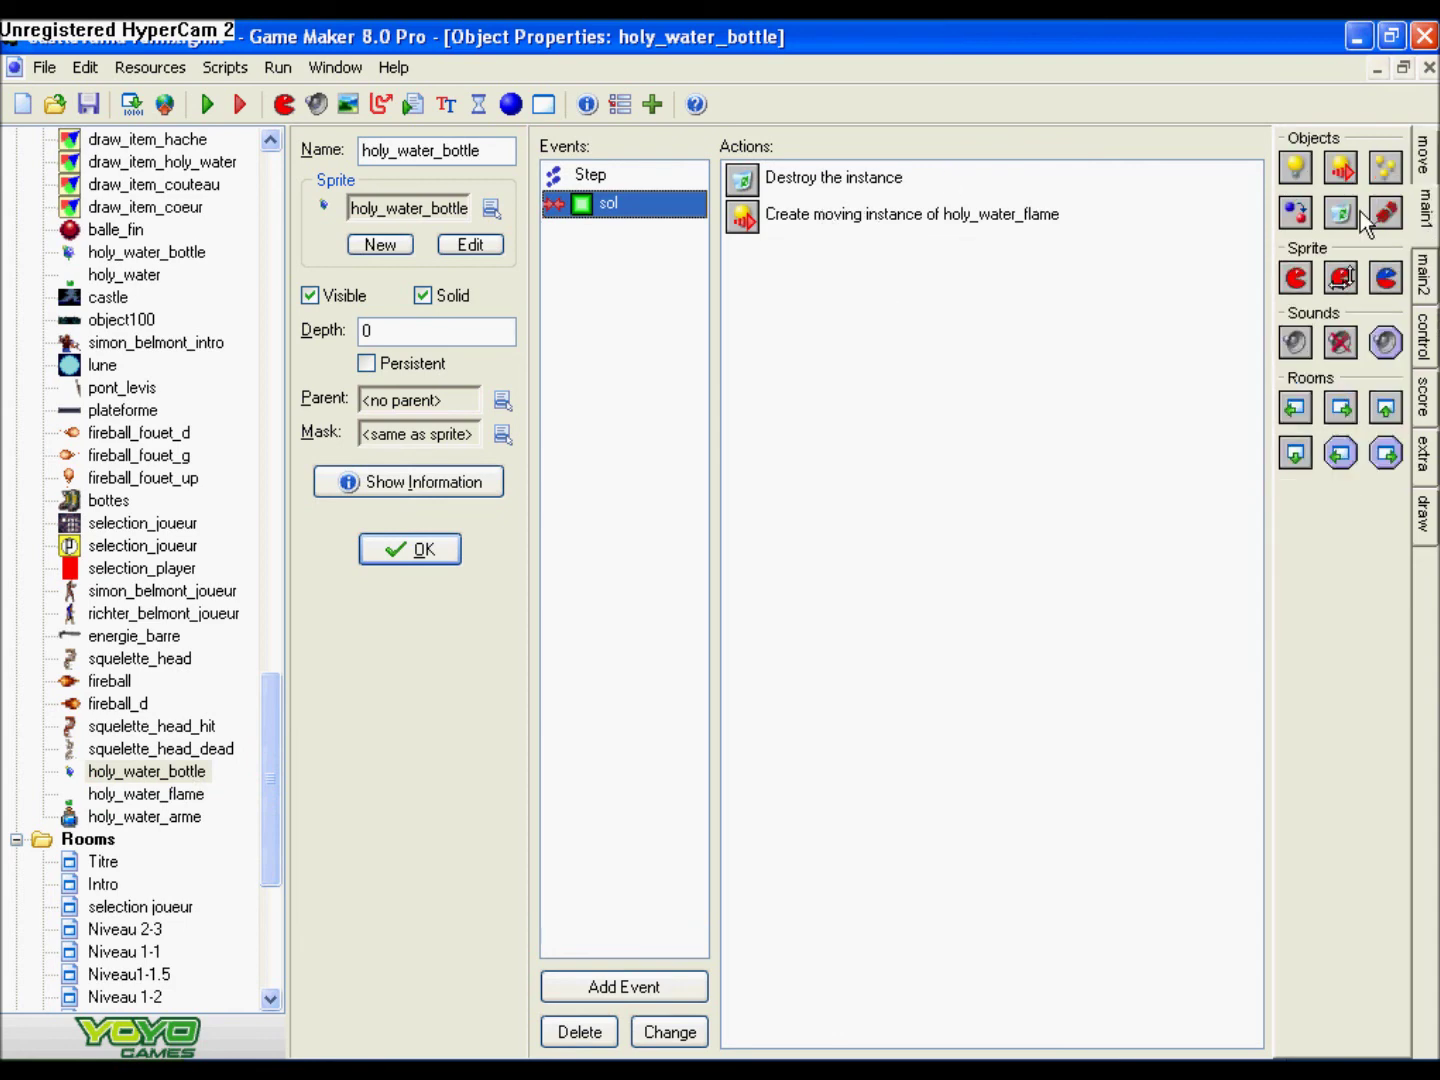
pyautogui.click(1427, 325)
pyautogui.moveTo(1340, 498); pyautogui.dragTo(750, 230)
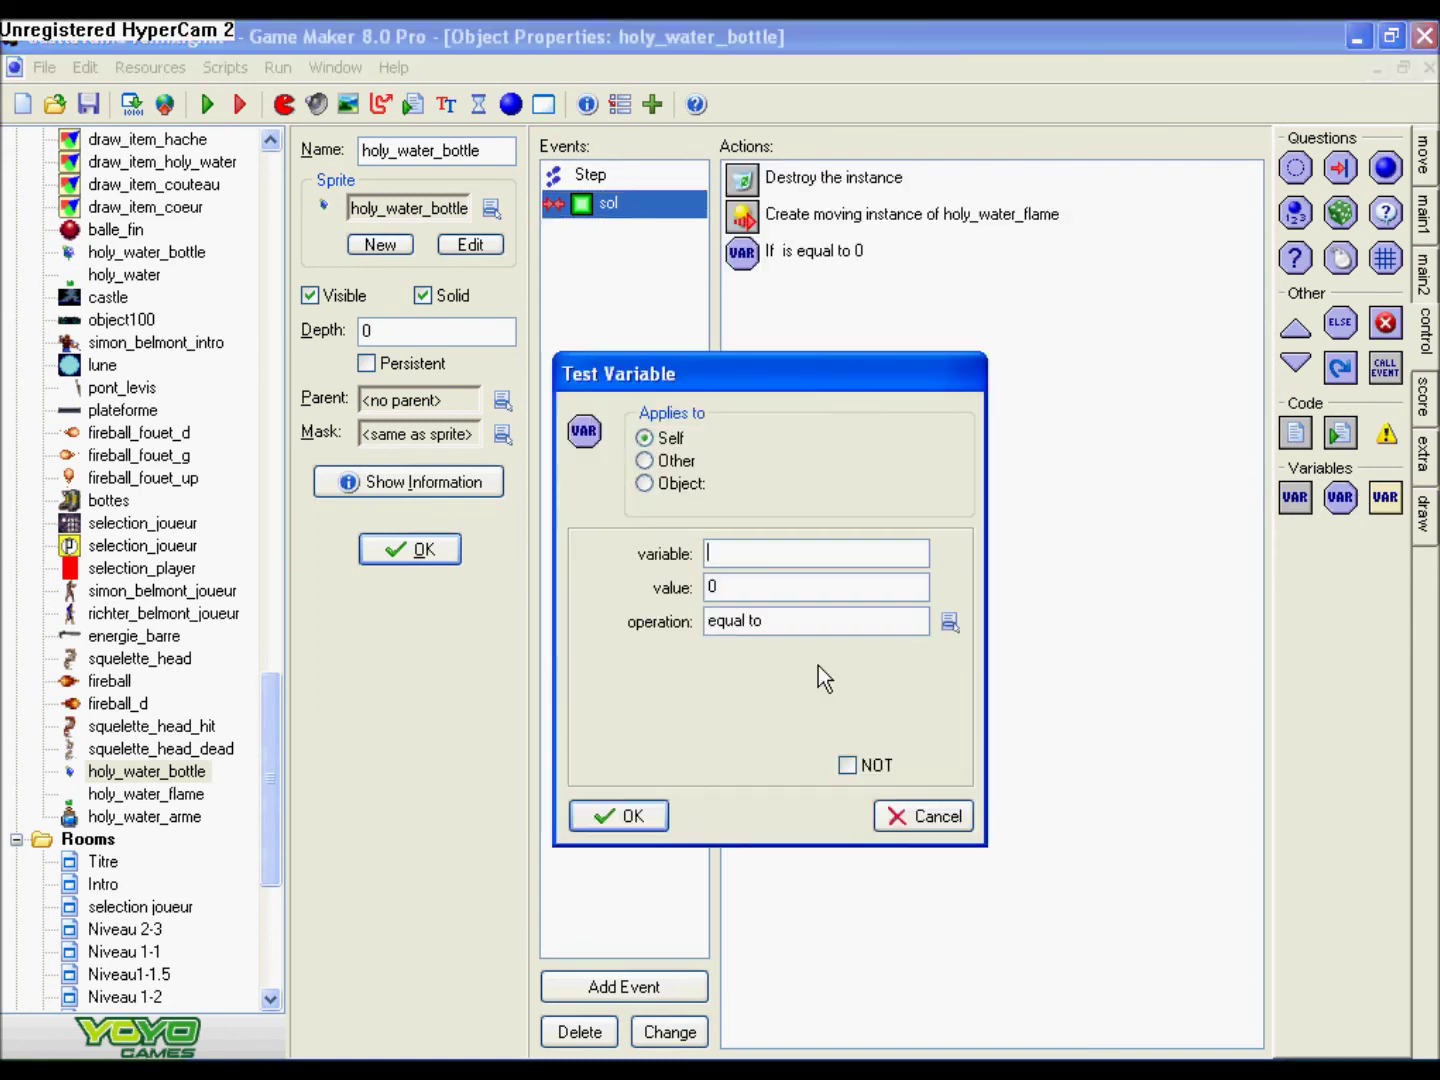
pyautogui.write('sprite_index')
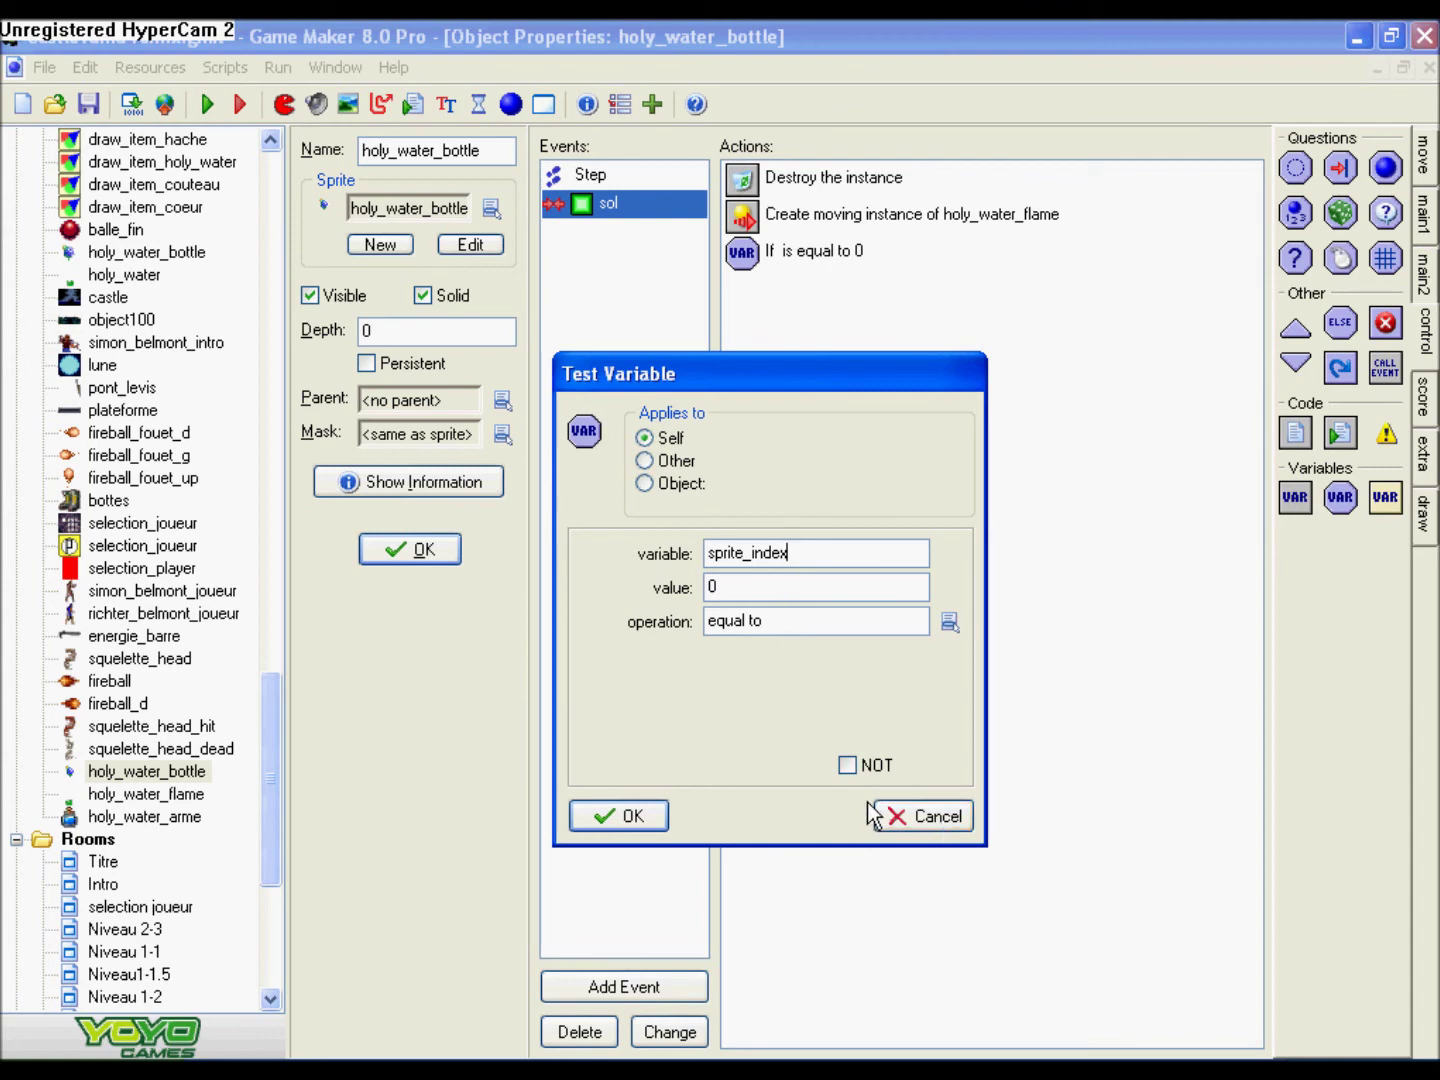
pyautogui.click(905, 815)
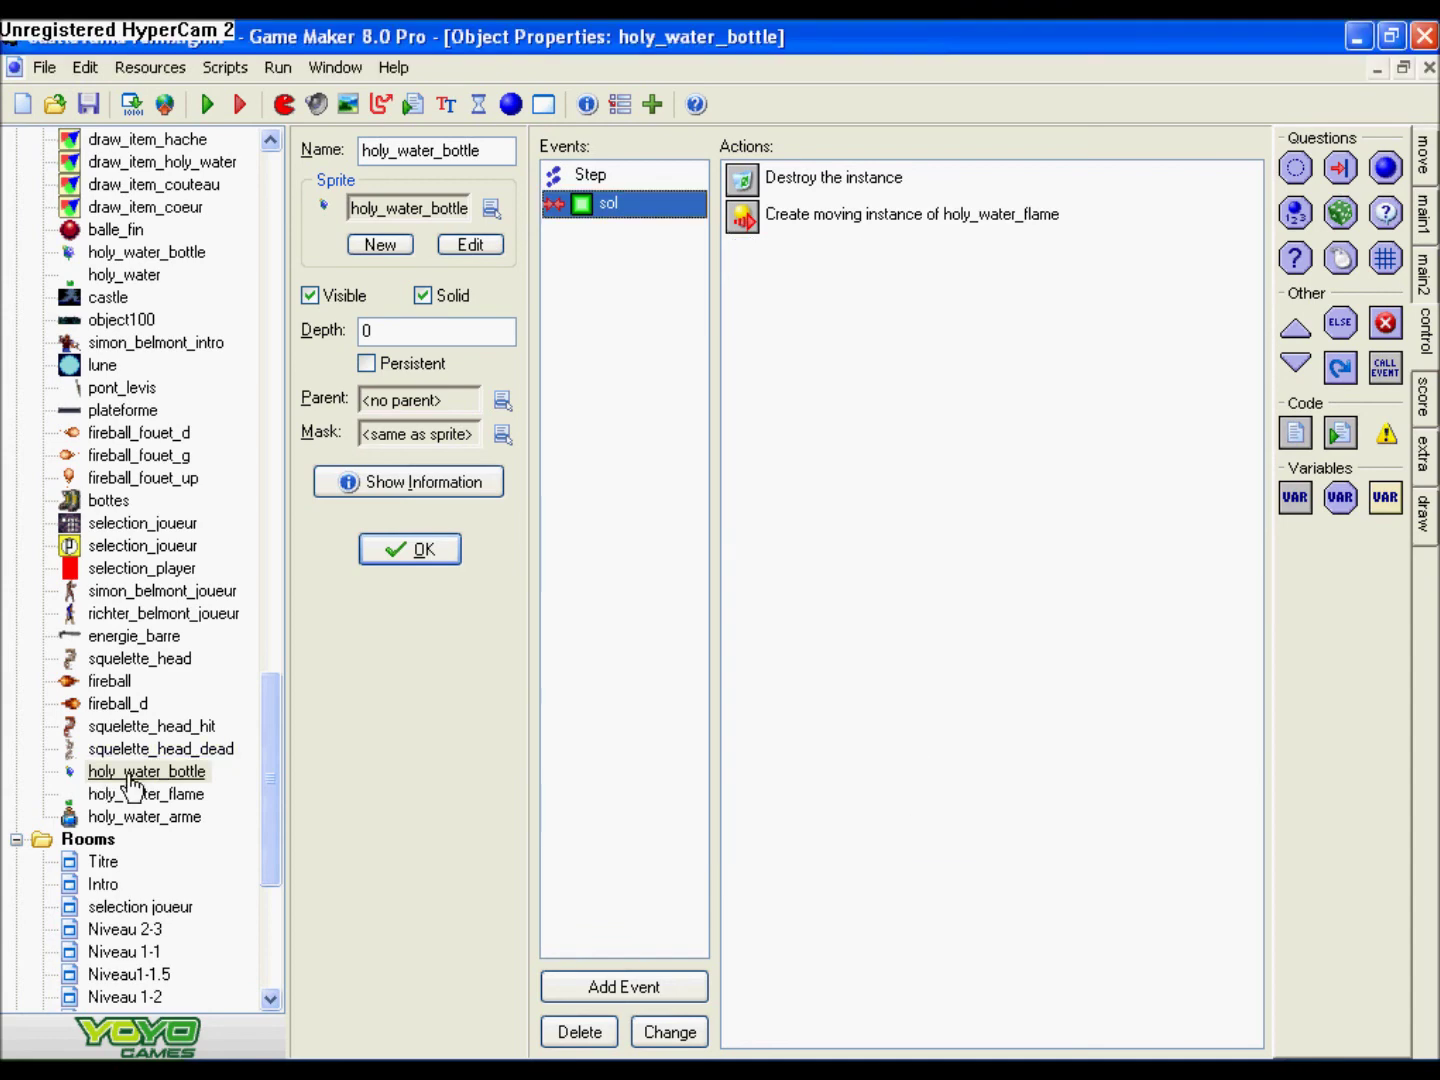
# - Duplicate the holy_water_bottle object and rename the original as holy_water_bottle_d
pyautogui.rightClick(133, 776)
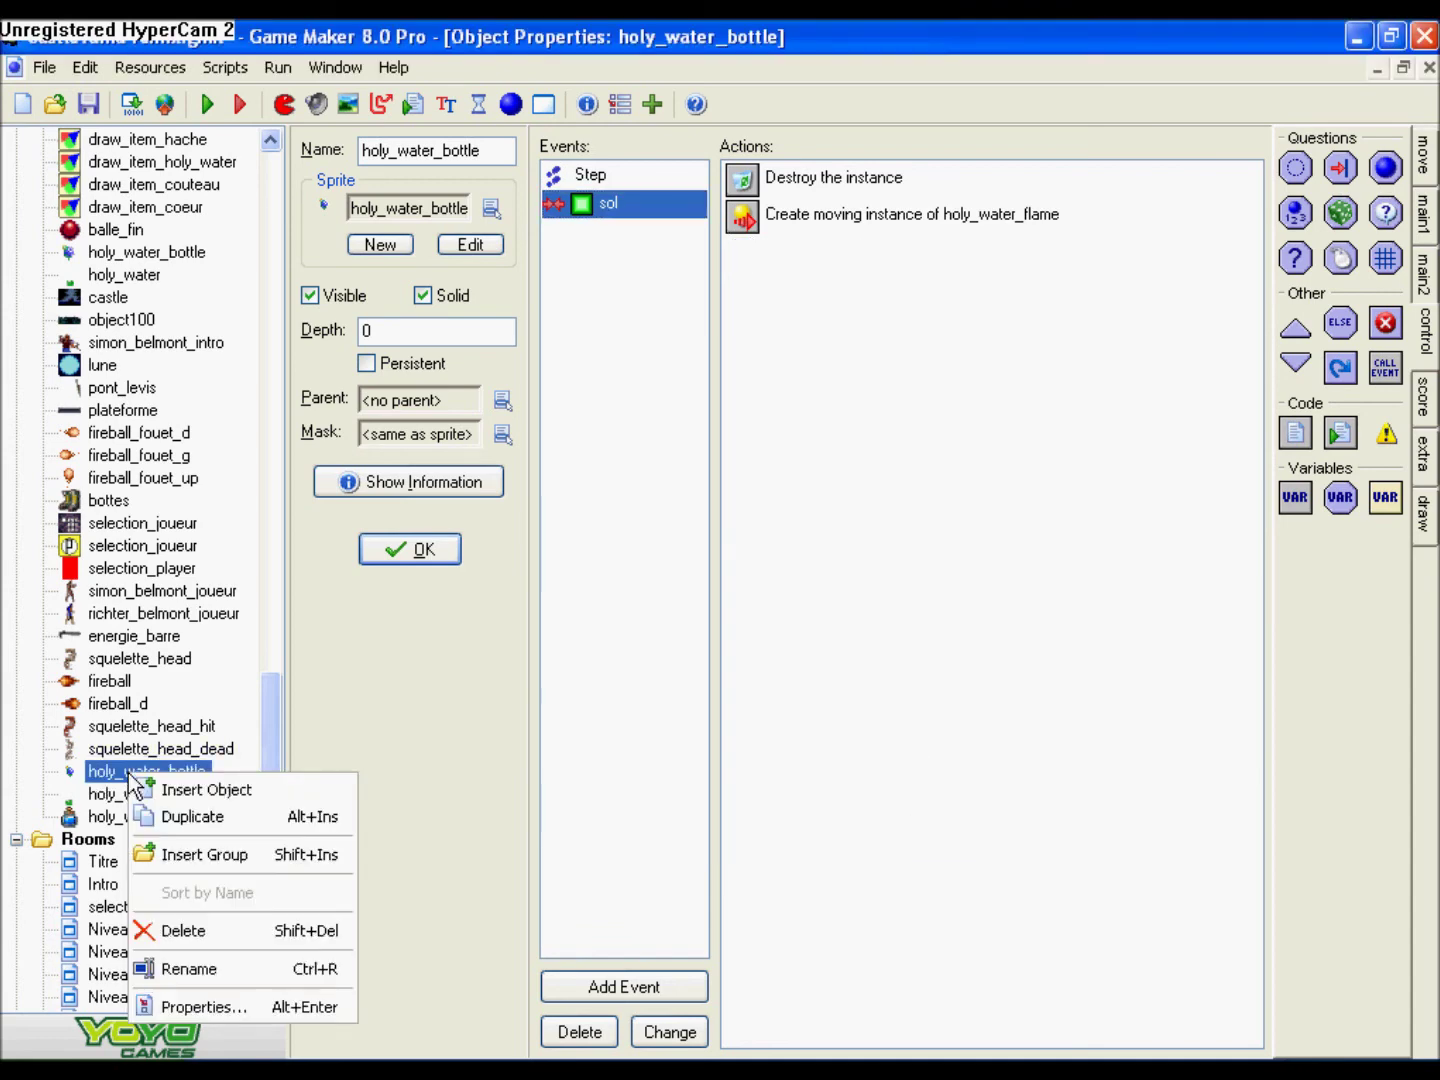
pyautogui.click(193, 817)
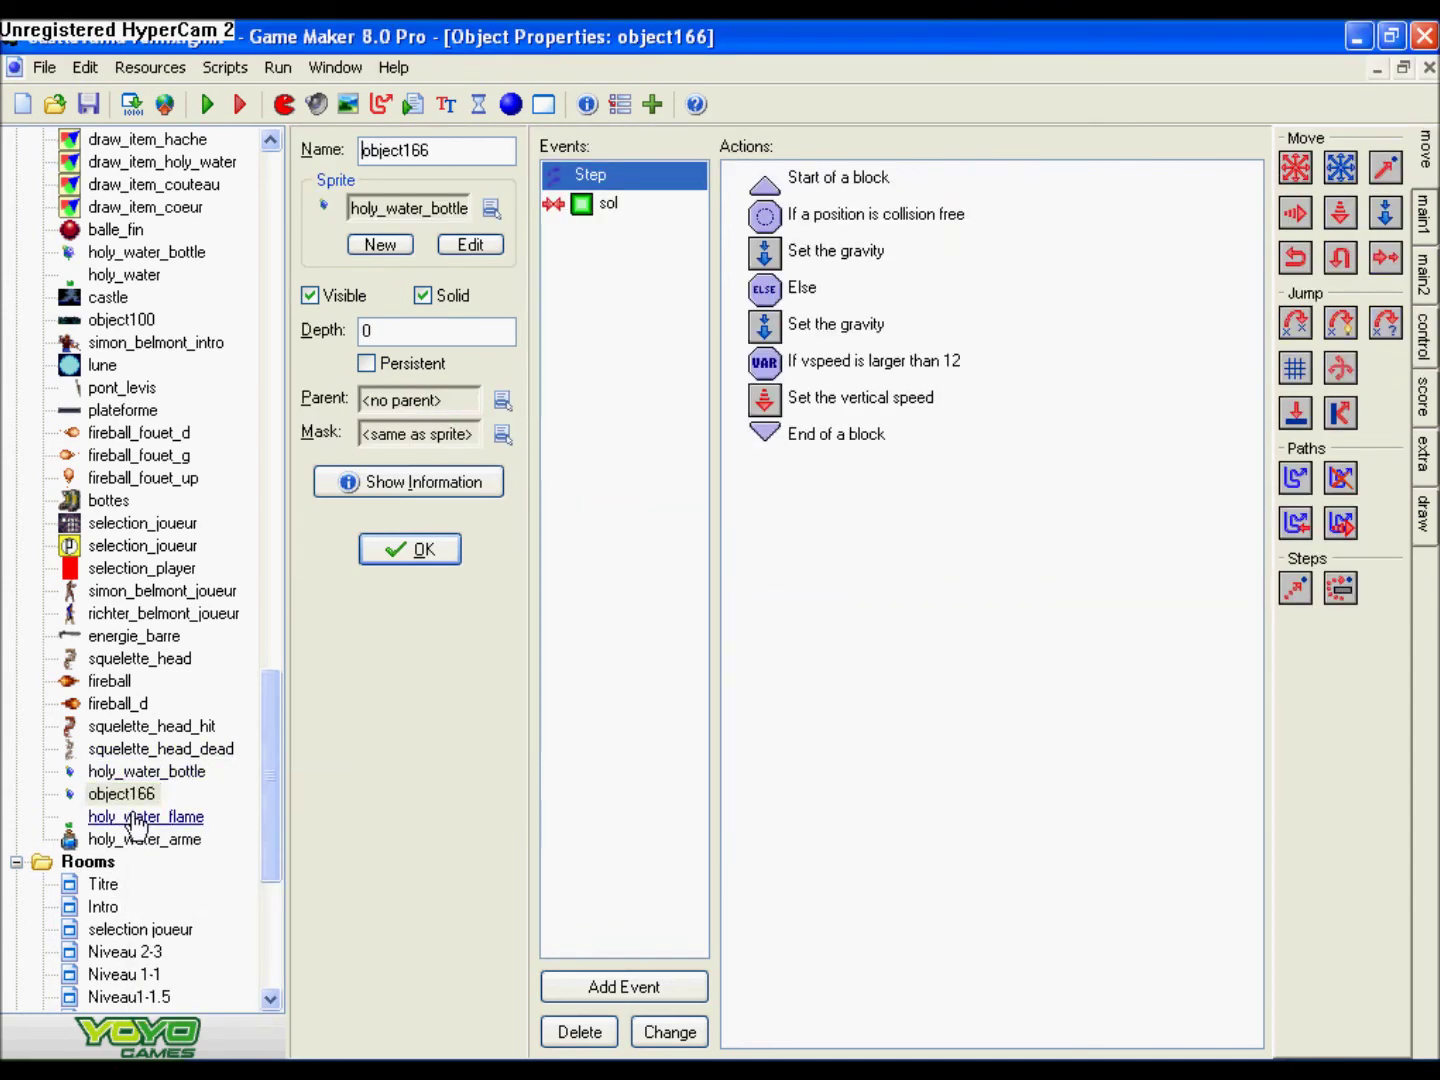
pyautogui.click(160, 775)
pyautogui.doubleClick(159, 773)
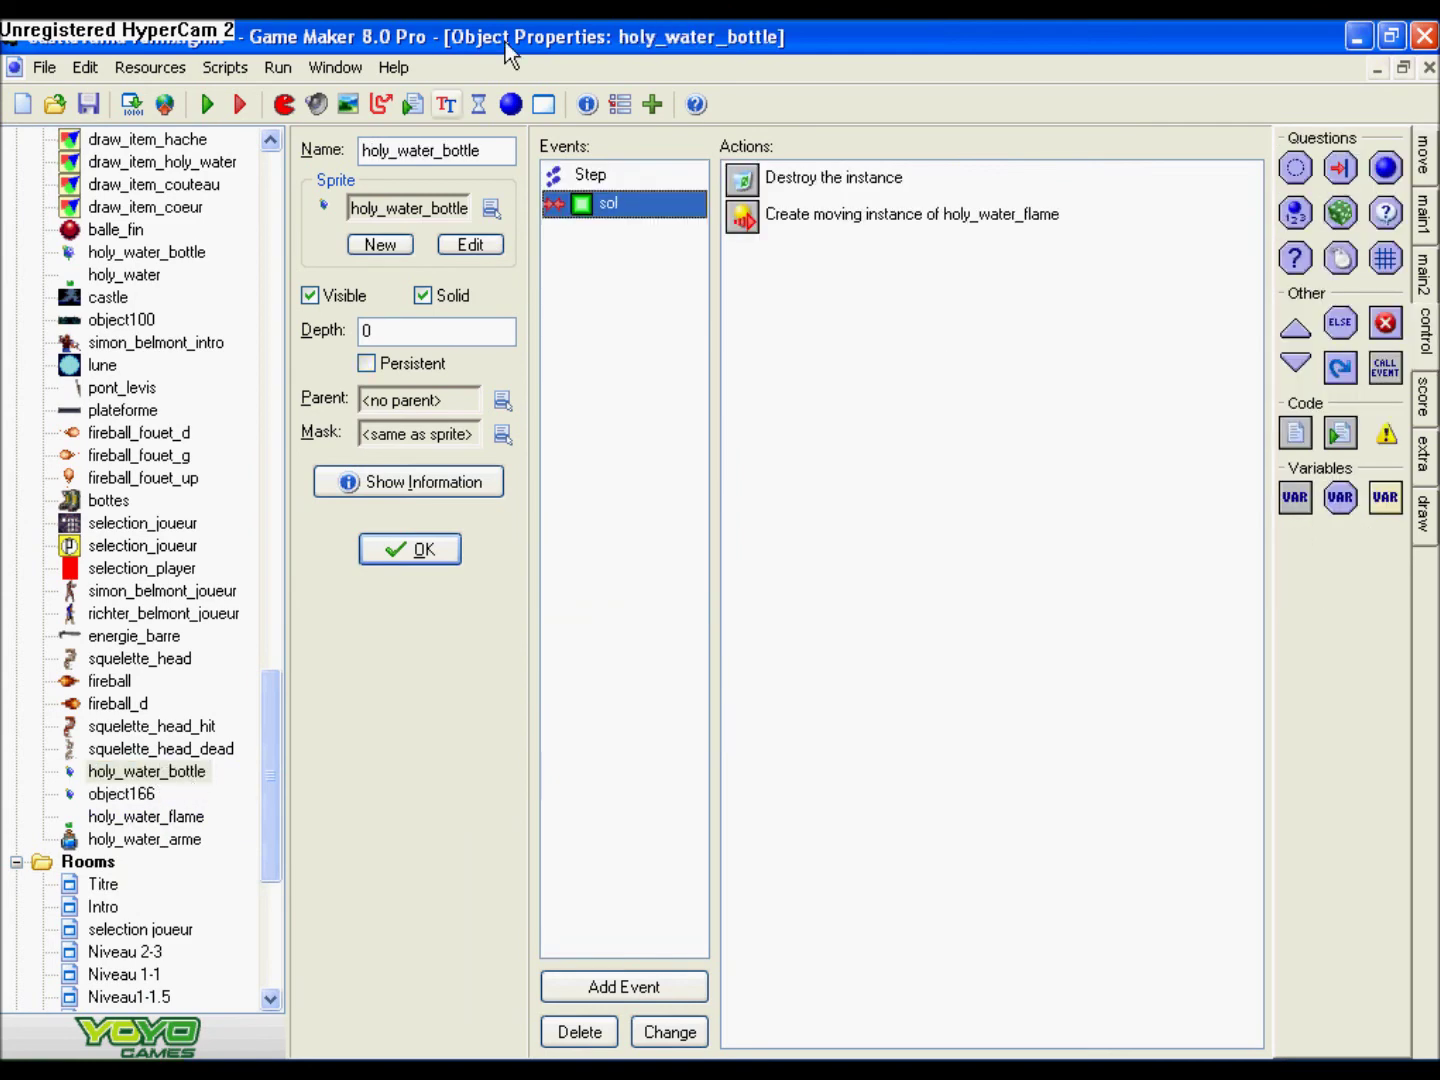
pyautogui.write('_d')
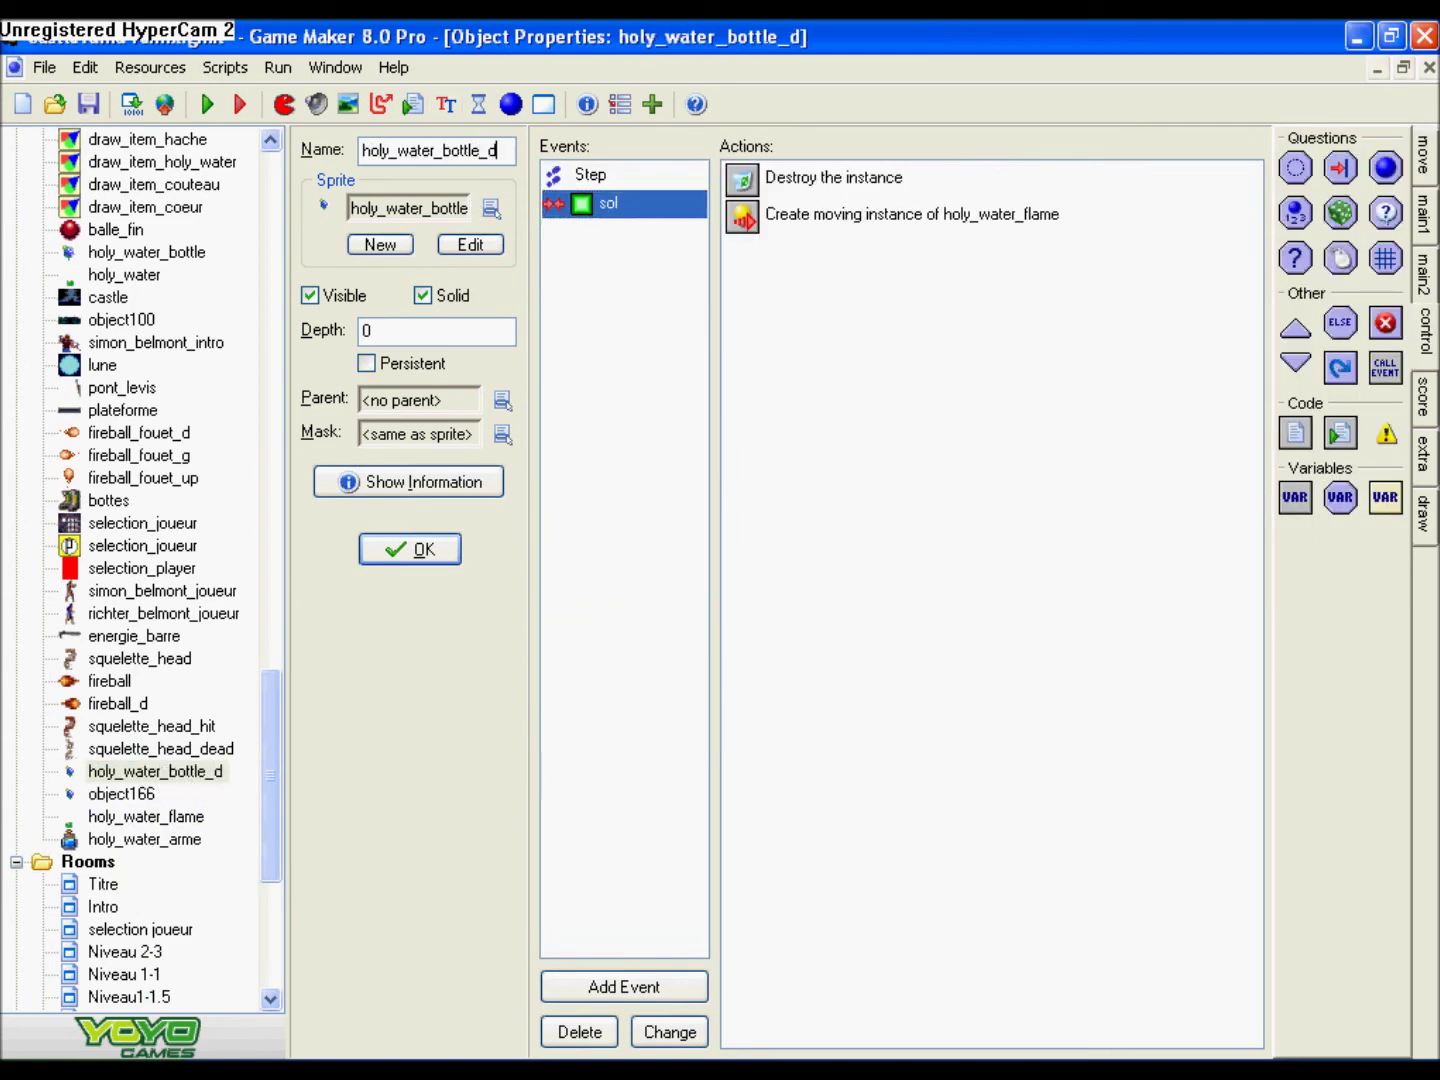
# - Rename the duplicated bottle object, object166, as holy_water_bottle_g
pyautogui.doubleClick(140, 796)
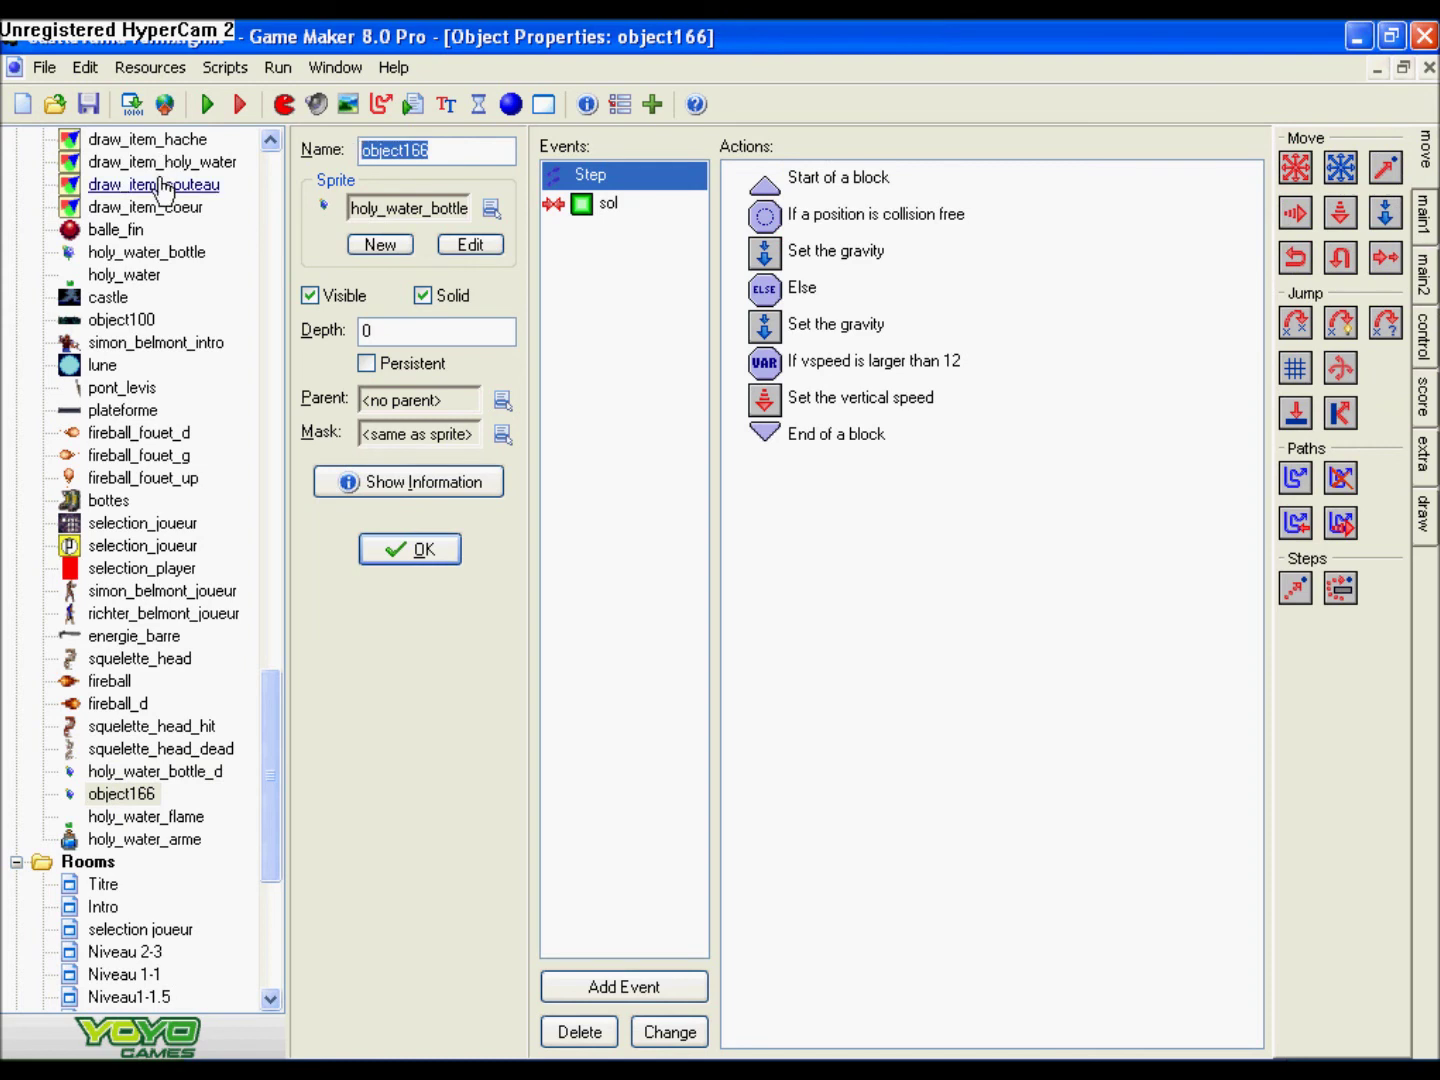
pyautogui.write('holy_wat')
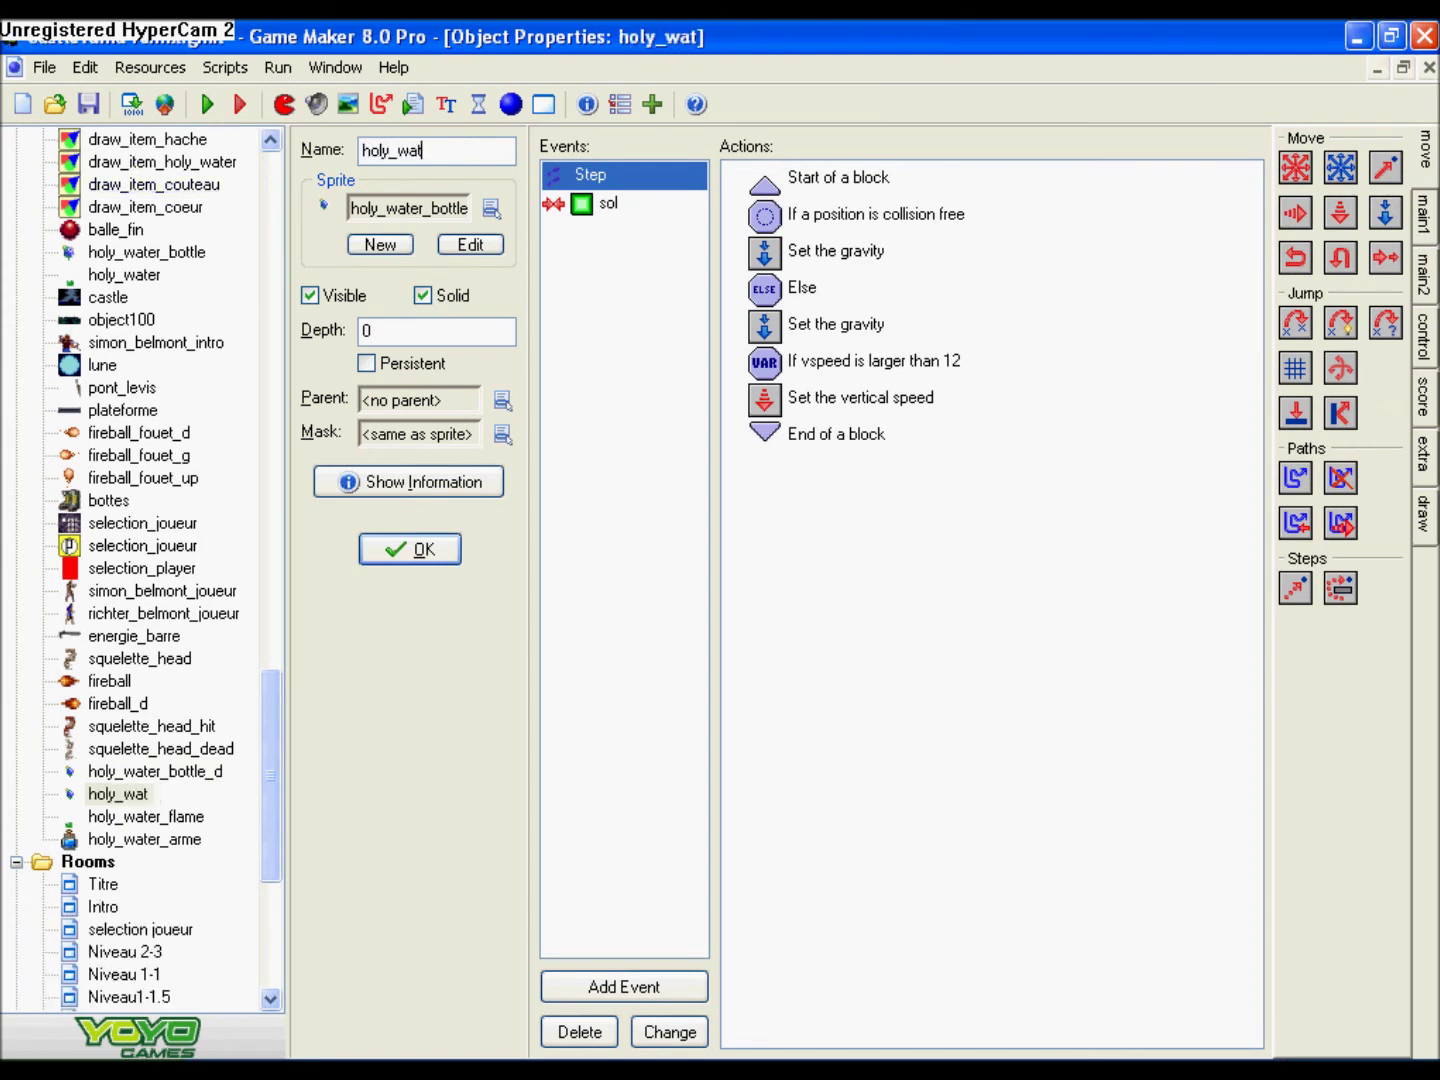
pyautogui.write('er_bottle')
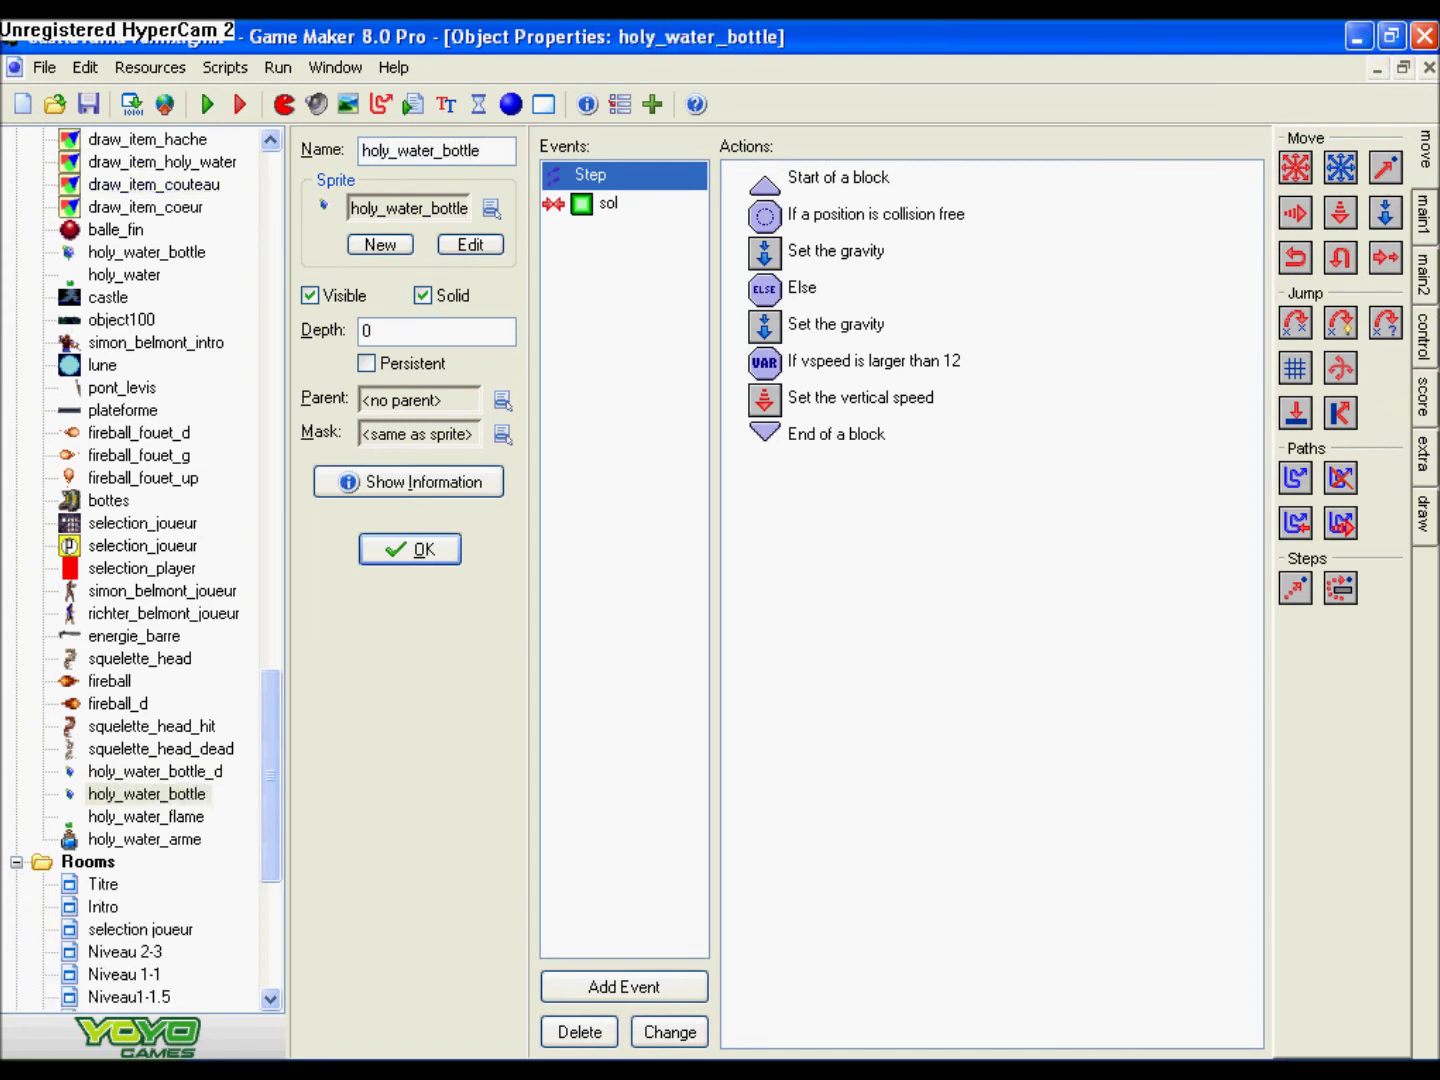
pyautogui.write('_g')
# - Set the direction of the holy_water_flame created on holy_water_bottle_g's collision with sol to 180, and close the open objects
pyautogui.click(599, 203)
pyautogui.doubleClick(820, 214)
pyautogui.press('Tab')
pyautogui.write('180')
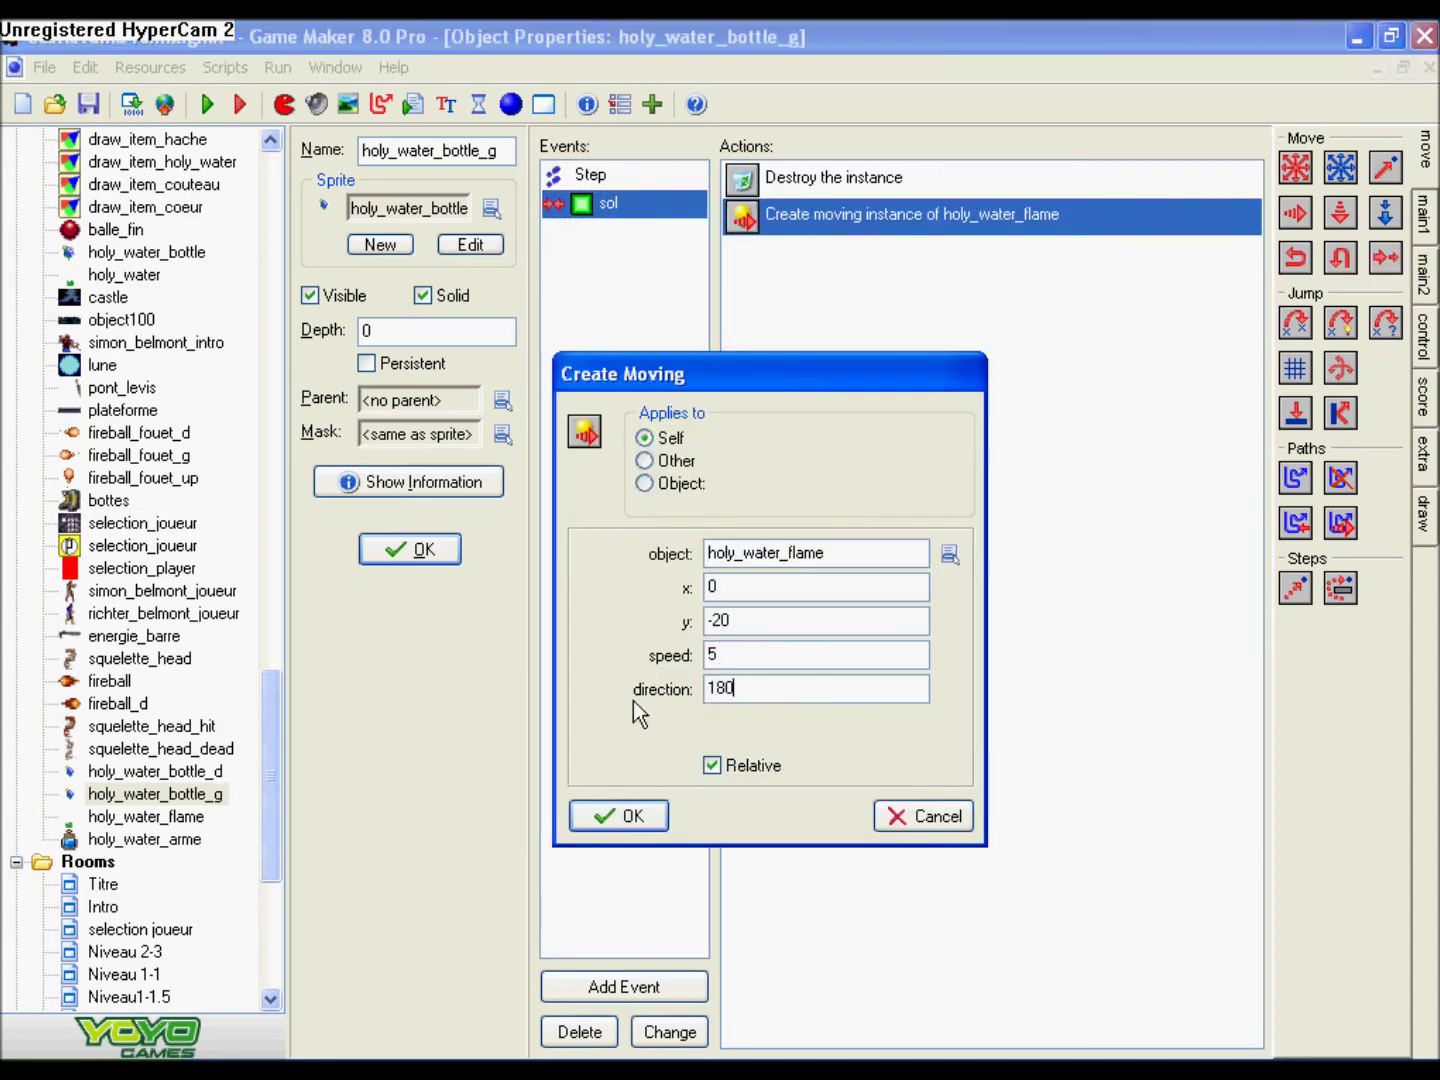
pyautogui.click(628, 815)
pyautogui.click(381, 553)
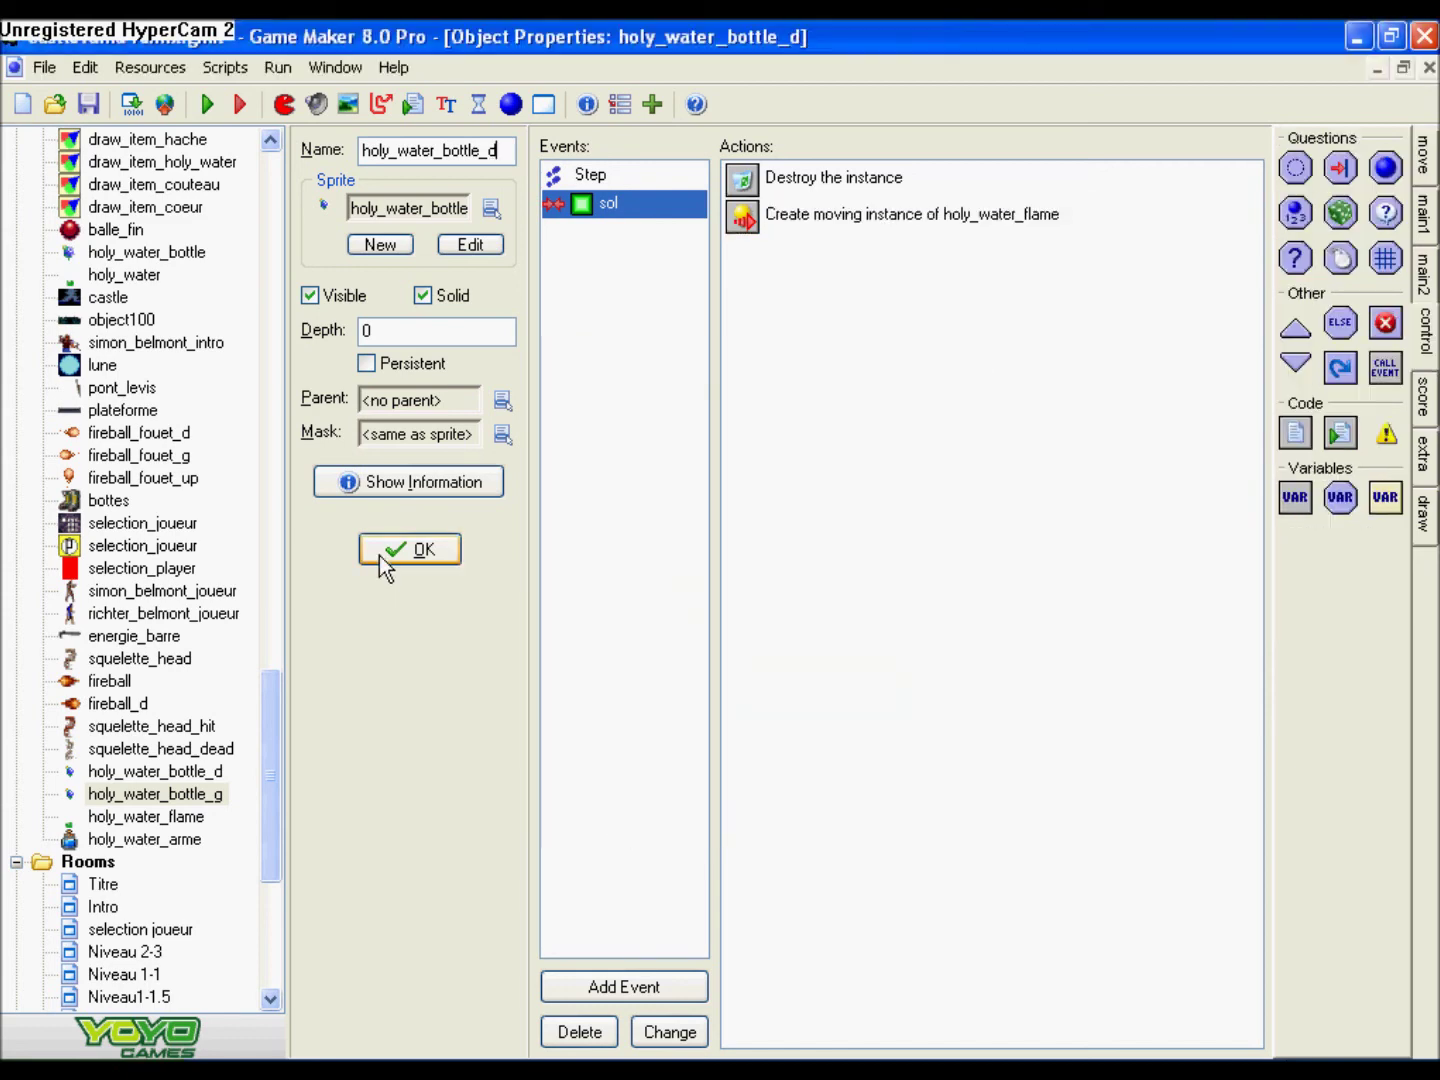
pyautogui.click(379, 554)
pyautogui.click(379, 554)
pyautogui.click(379, 553)
# - Run the game and go through the title and selection screens into Simon's level
pyautogui.click(210, 106)
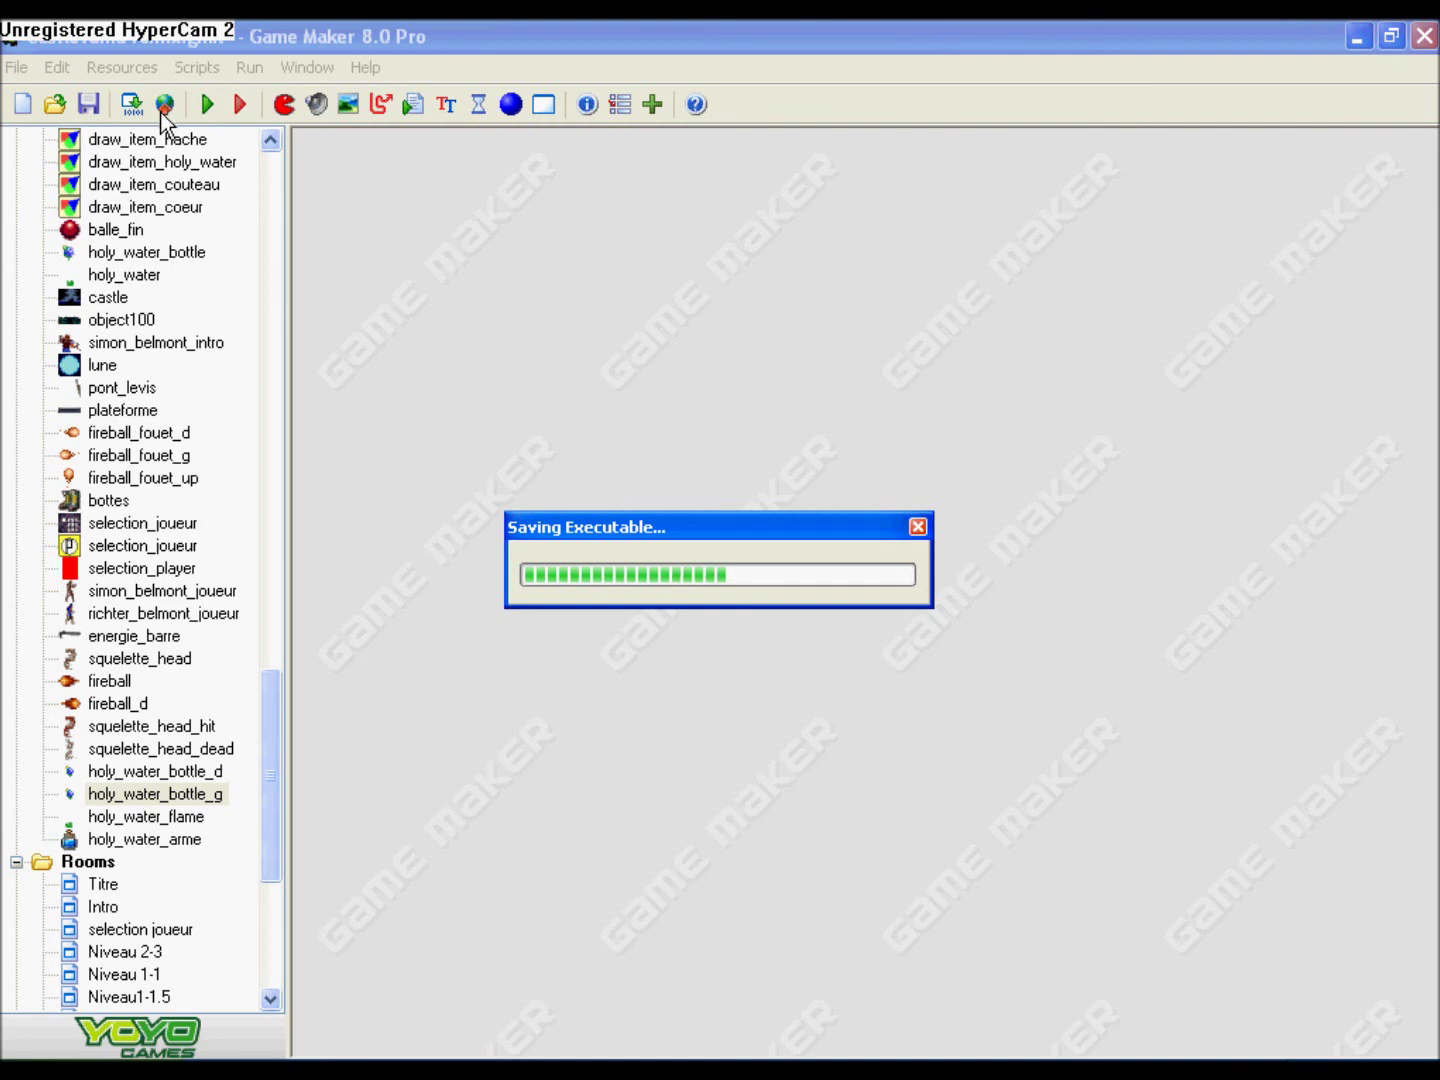
pyautogui.press('Return')
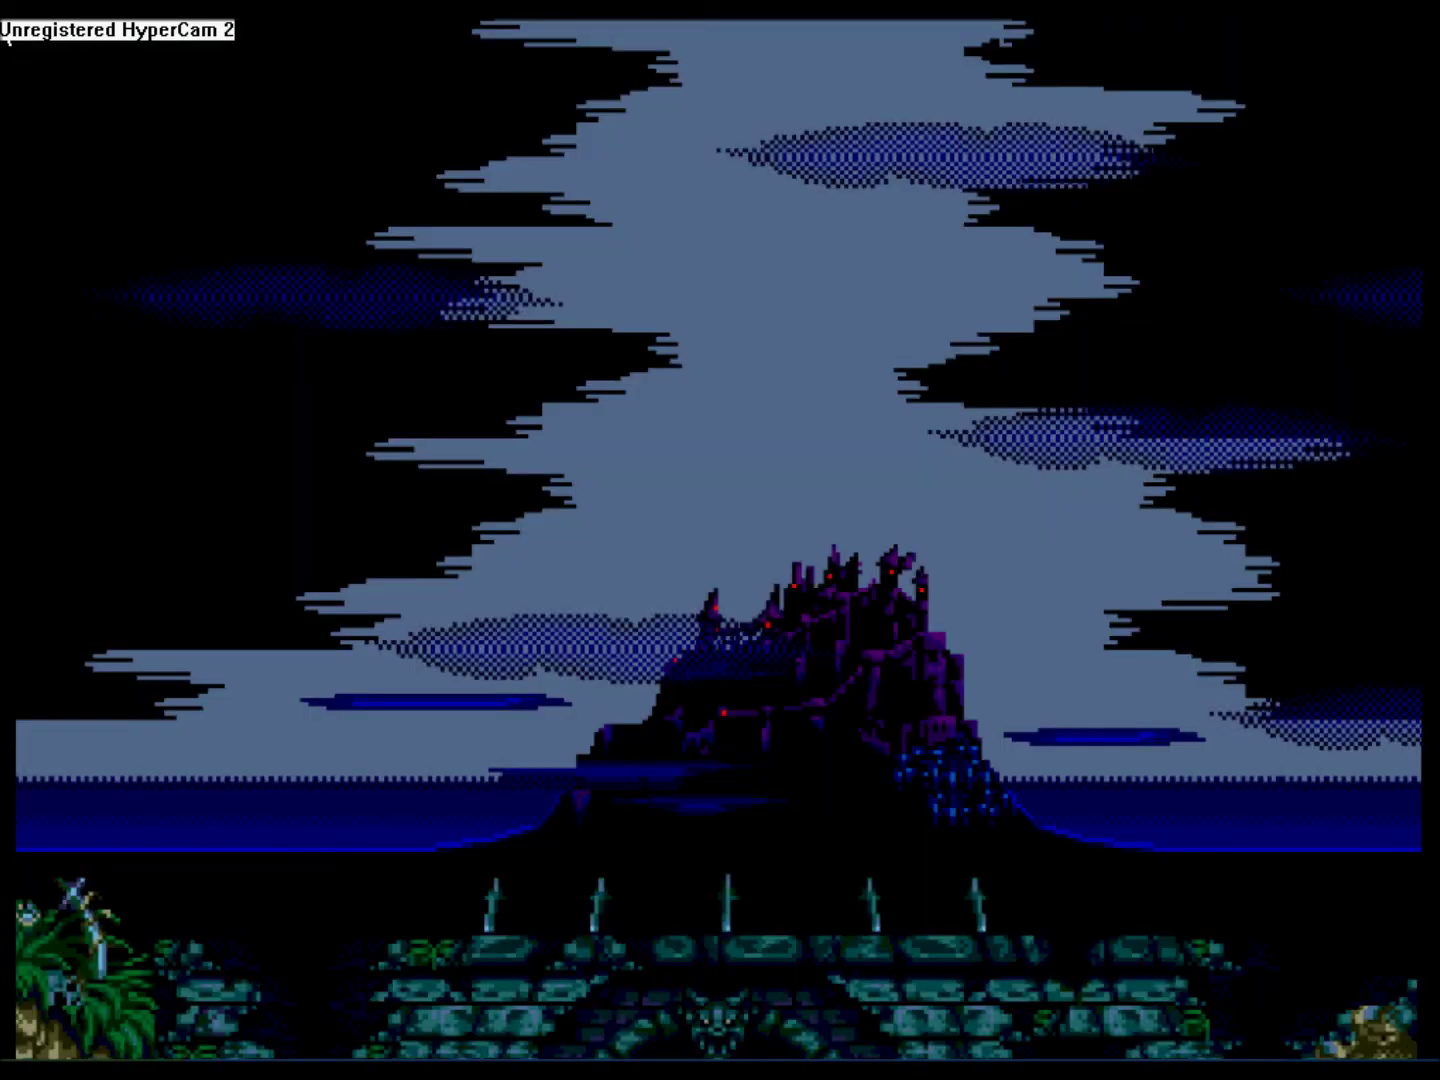
pyautogui.press('Return')
pyautogui.press('Return')
pyautogui.press('Right')
pyautogui.press('Left')
pyautogui.press('ctrl')
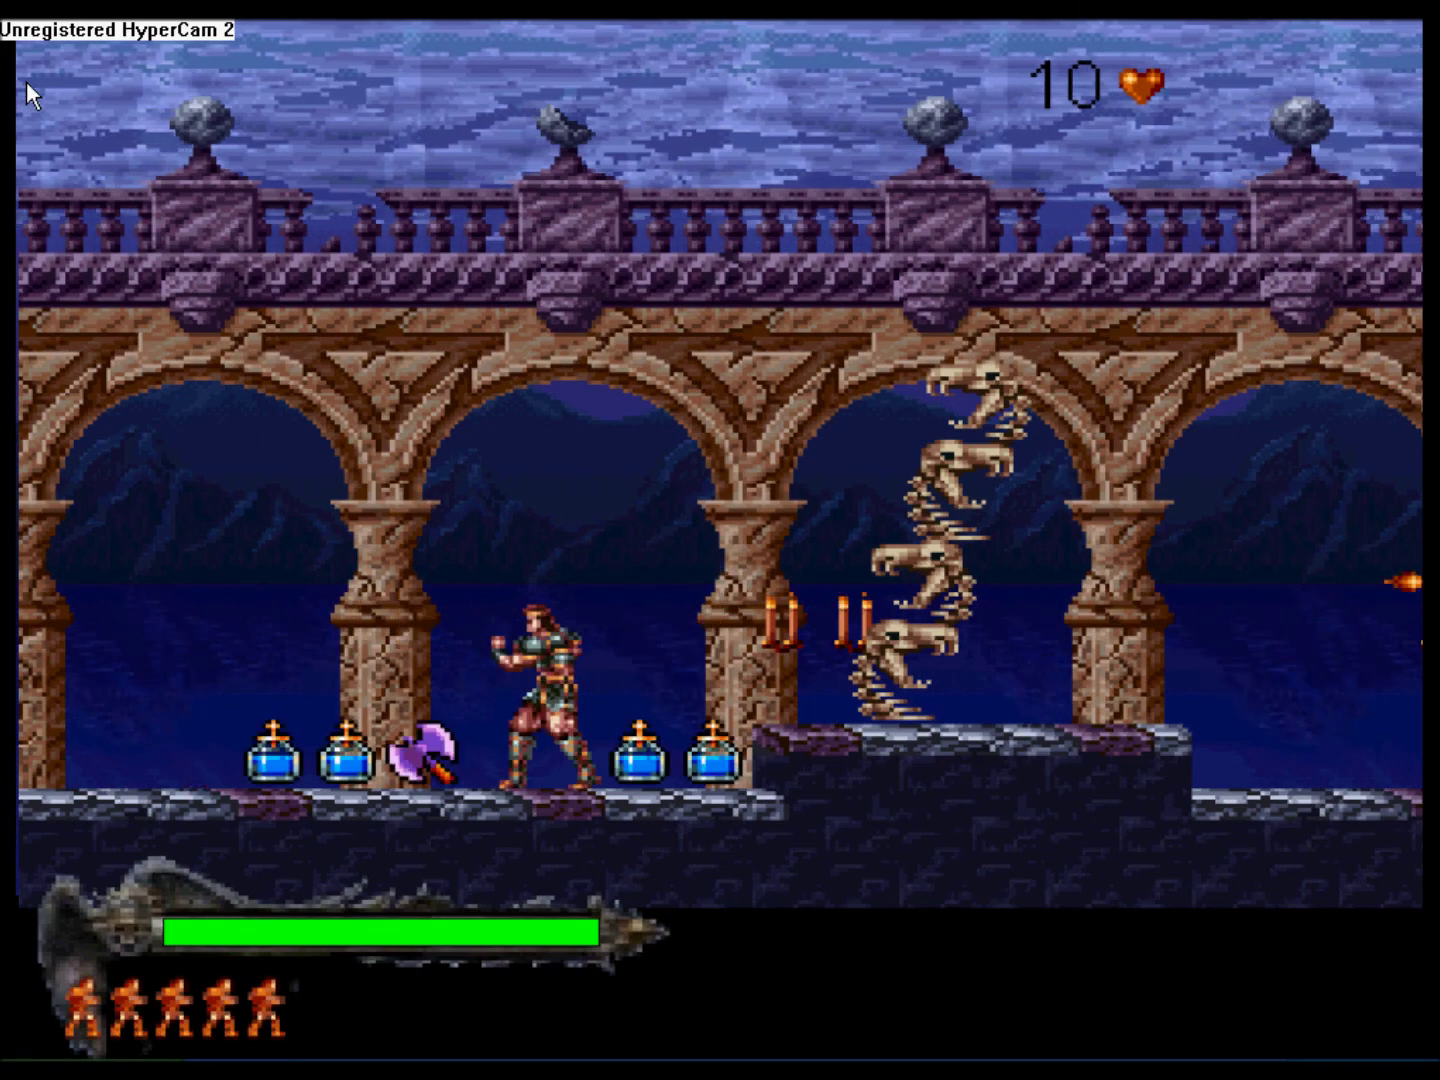
# - Collect the holy water in the test game, throw several bottles towards the skeleton heads, and close the game
pyautogui.press('Left')
pyautogui.press('Right')
pyautogui.press('ctrl')
pyautogui.press('ctrl')
pyautogui.press('ctrl')
pyautogui.press('ctrl')
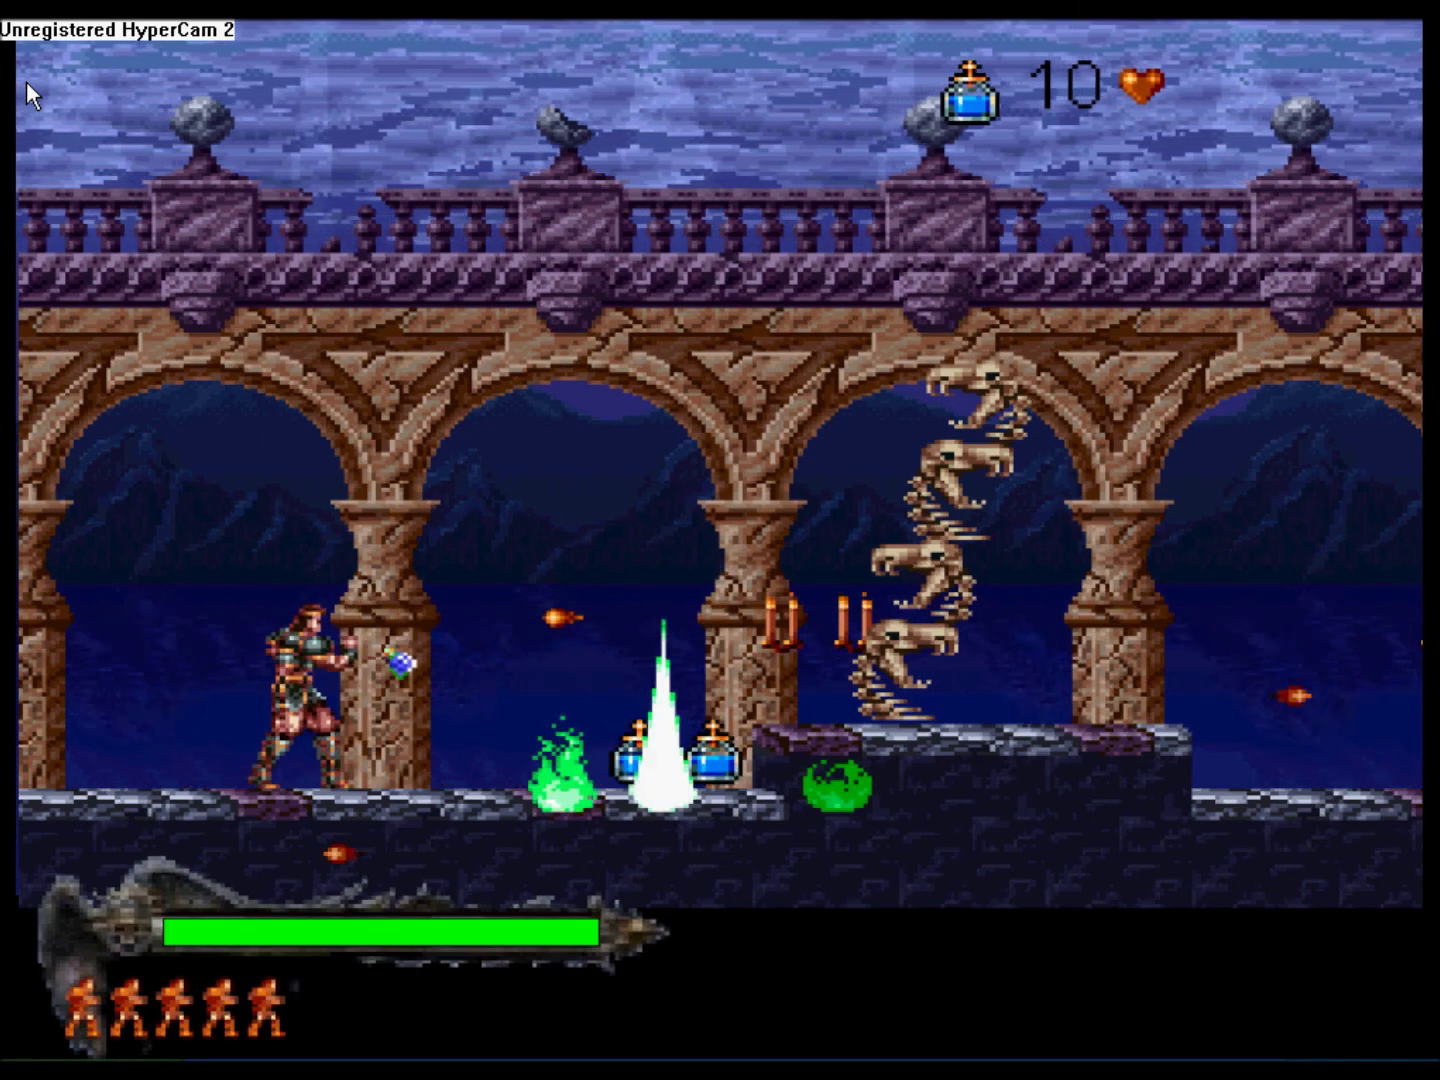
pyautogui.press('Right')
pyautogui.press('ctrl')
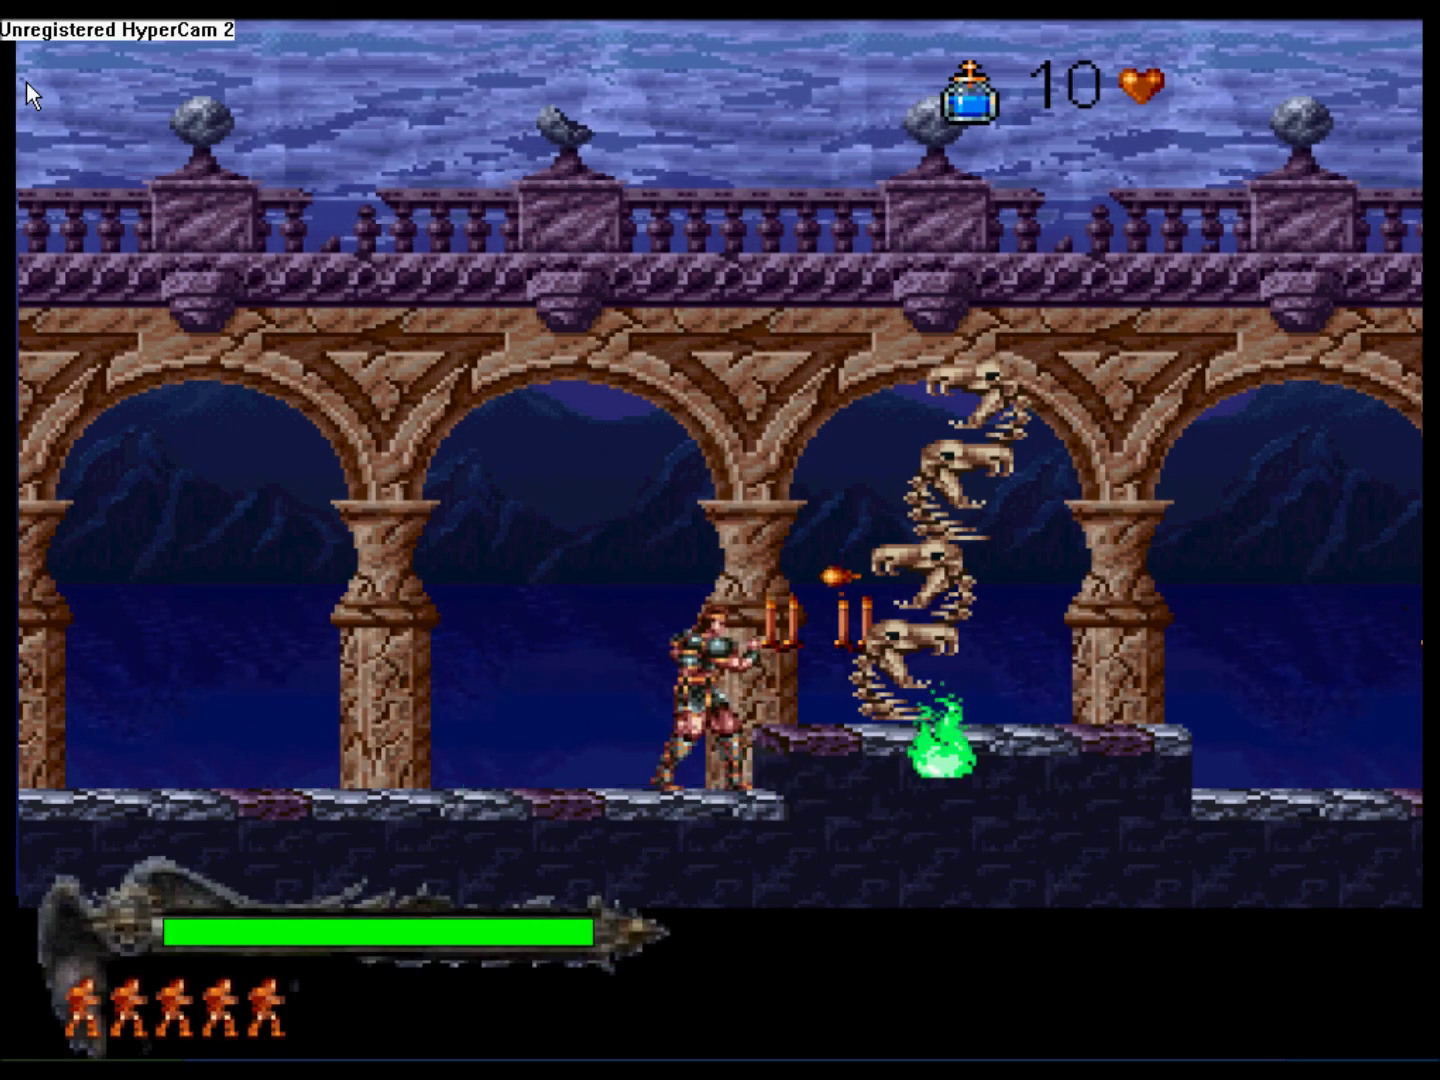
pyautogui.press('Escape')
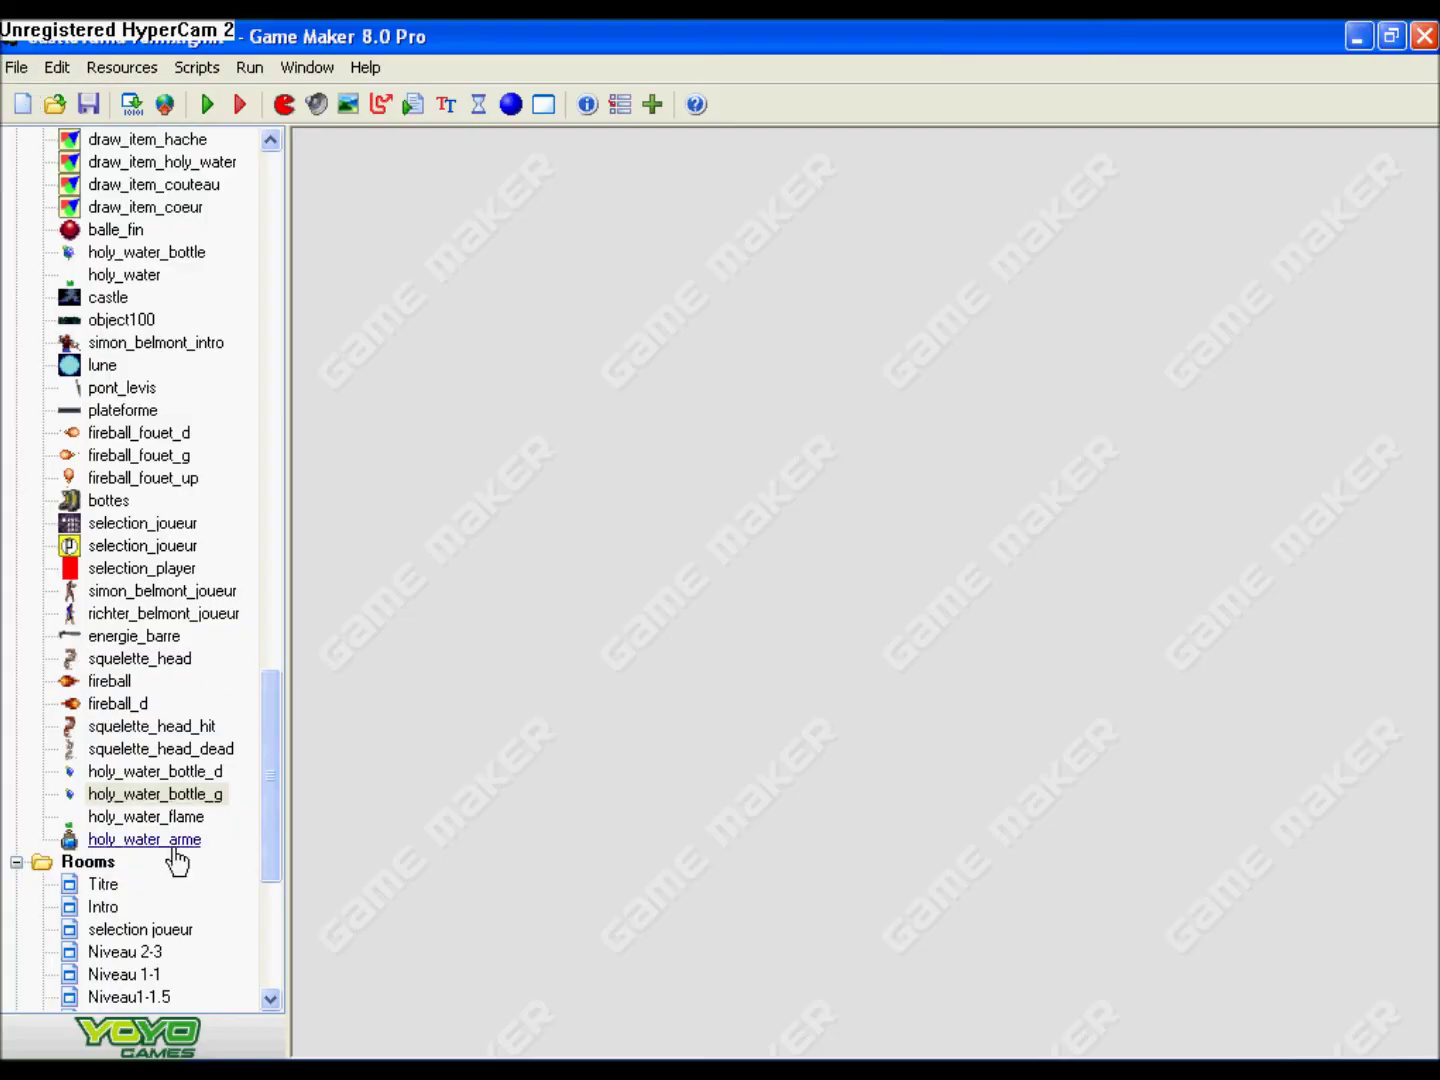
# - Open the simon_belmont object and display the actions of its press G-key event
pyautogui.moveTo(271, 865); pyautogui.dragTo(279, 563)
pyautogui.doubleClick(137, 365)
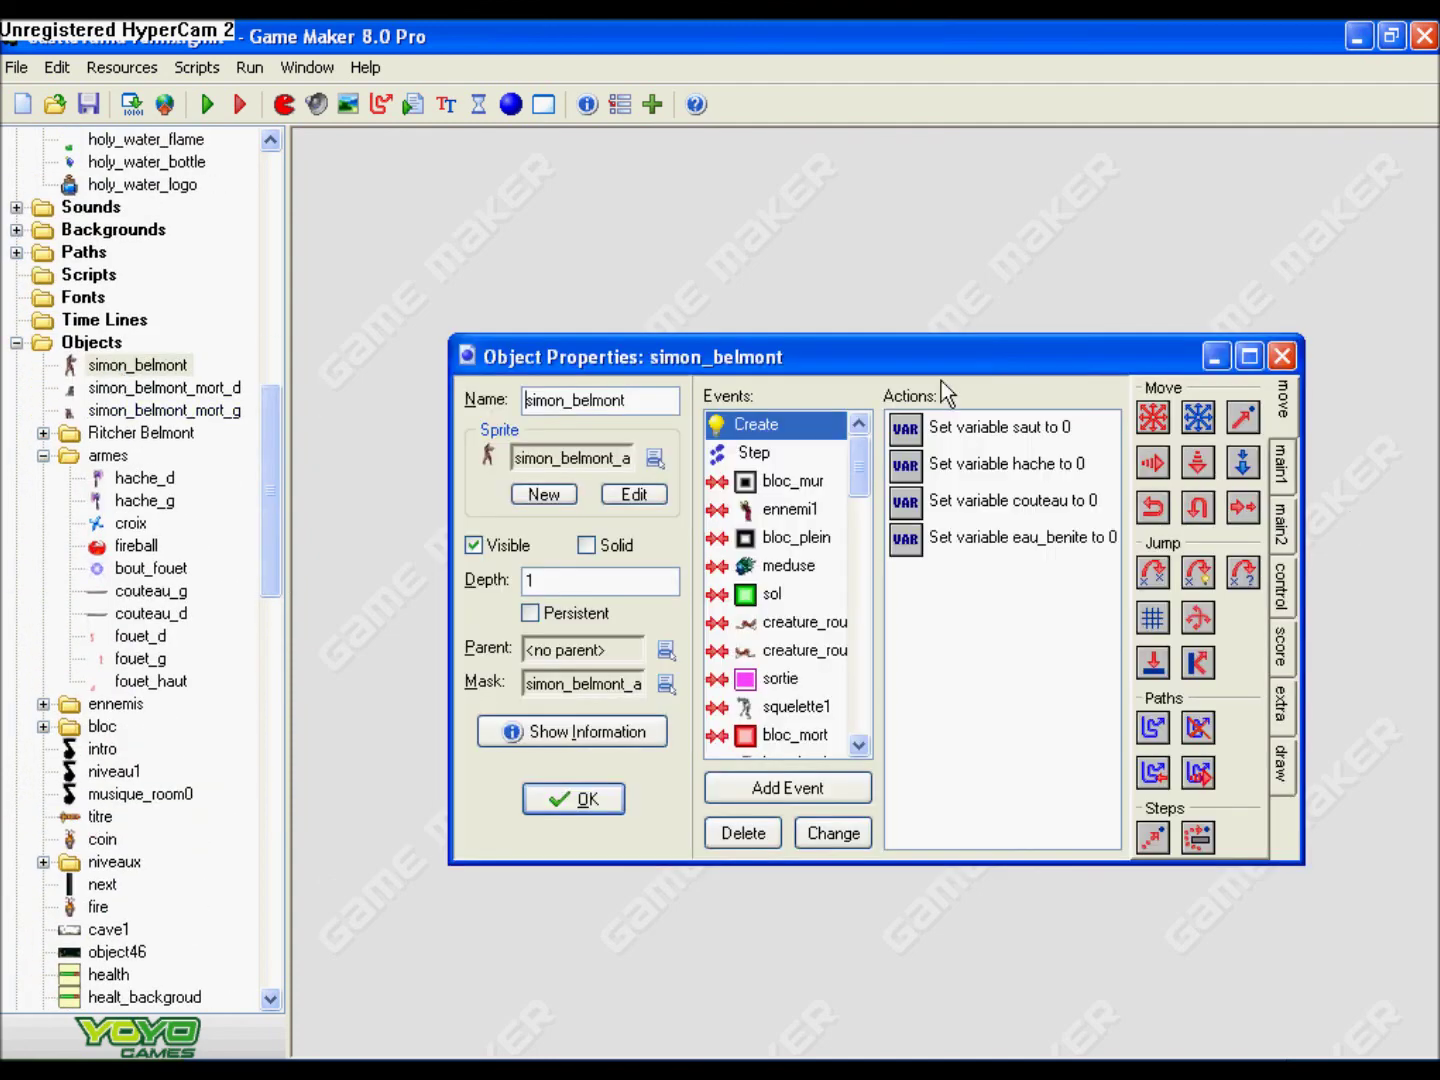
pyautogui.doubleClick(1242, 355)
pyautogui.moveTo(697, 463); pyautogui.dragTo(701, 678)
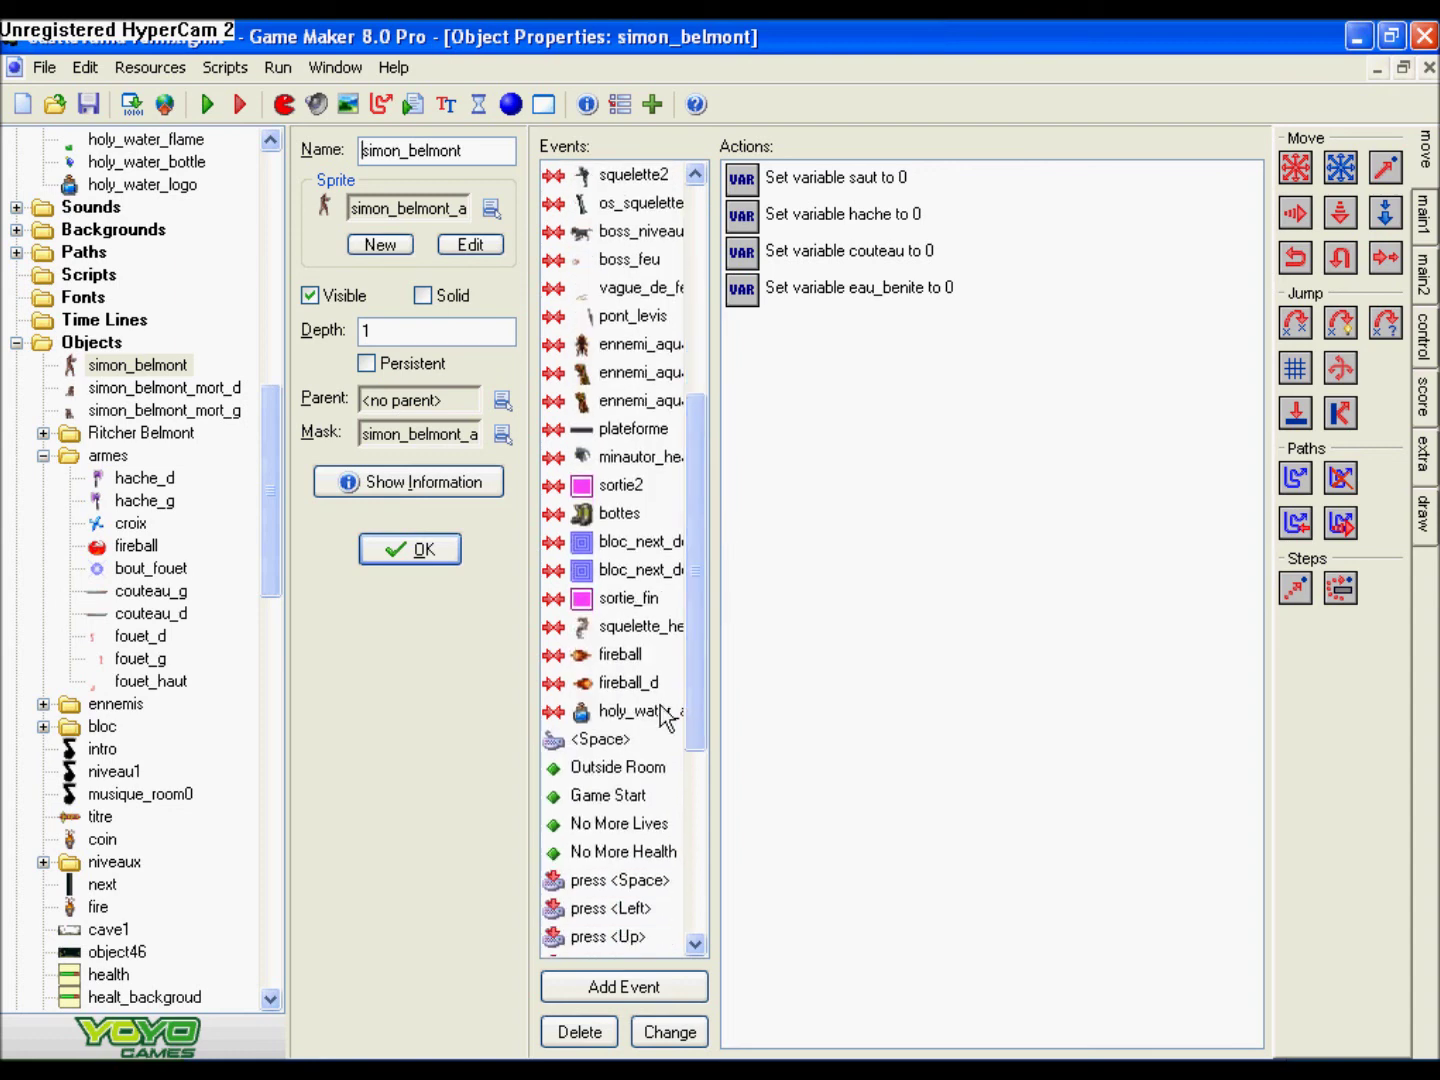
pyautogui.click(636, 712)
pyautogui.scroll(-3, 691, 699)
pyautogui.click(610, 824)
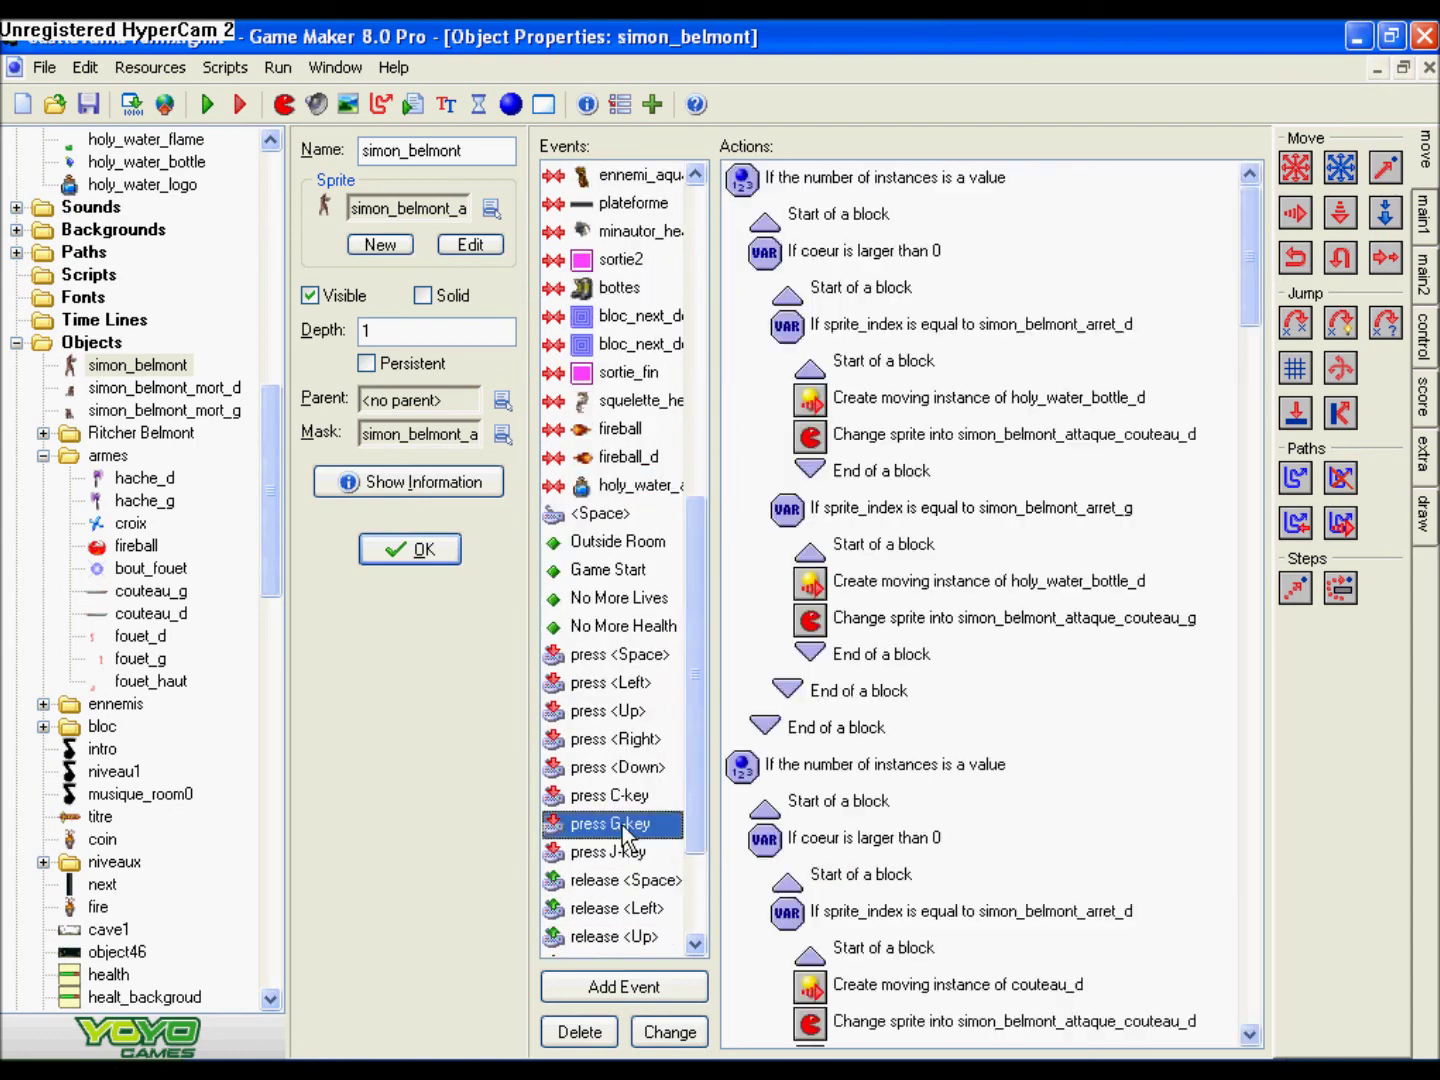
# - Copy the hache heart-consumption block, starting with the coeur not equal to 0 test, and paste the copy directly above it
pyautogui.scroll(-5, 1226, 451)
pyautogui.scroll(-5, 1227, 451)
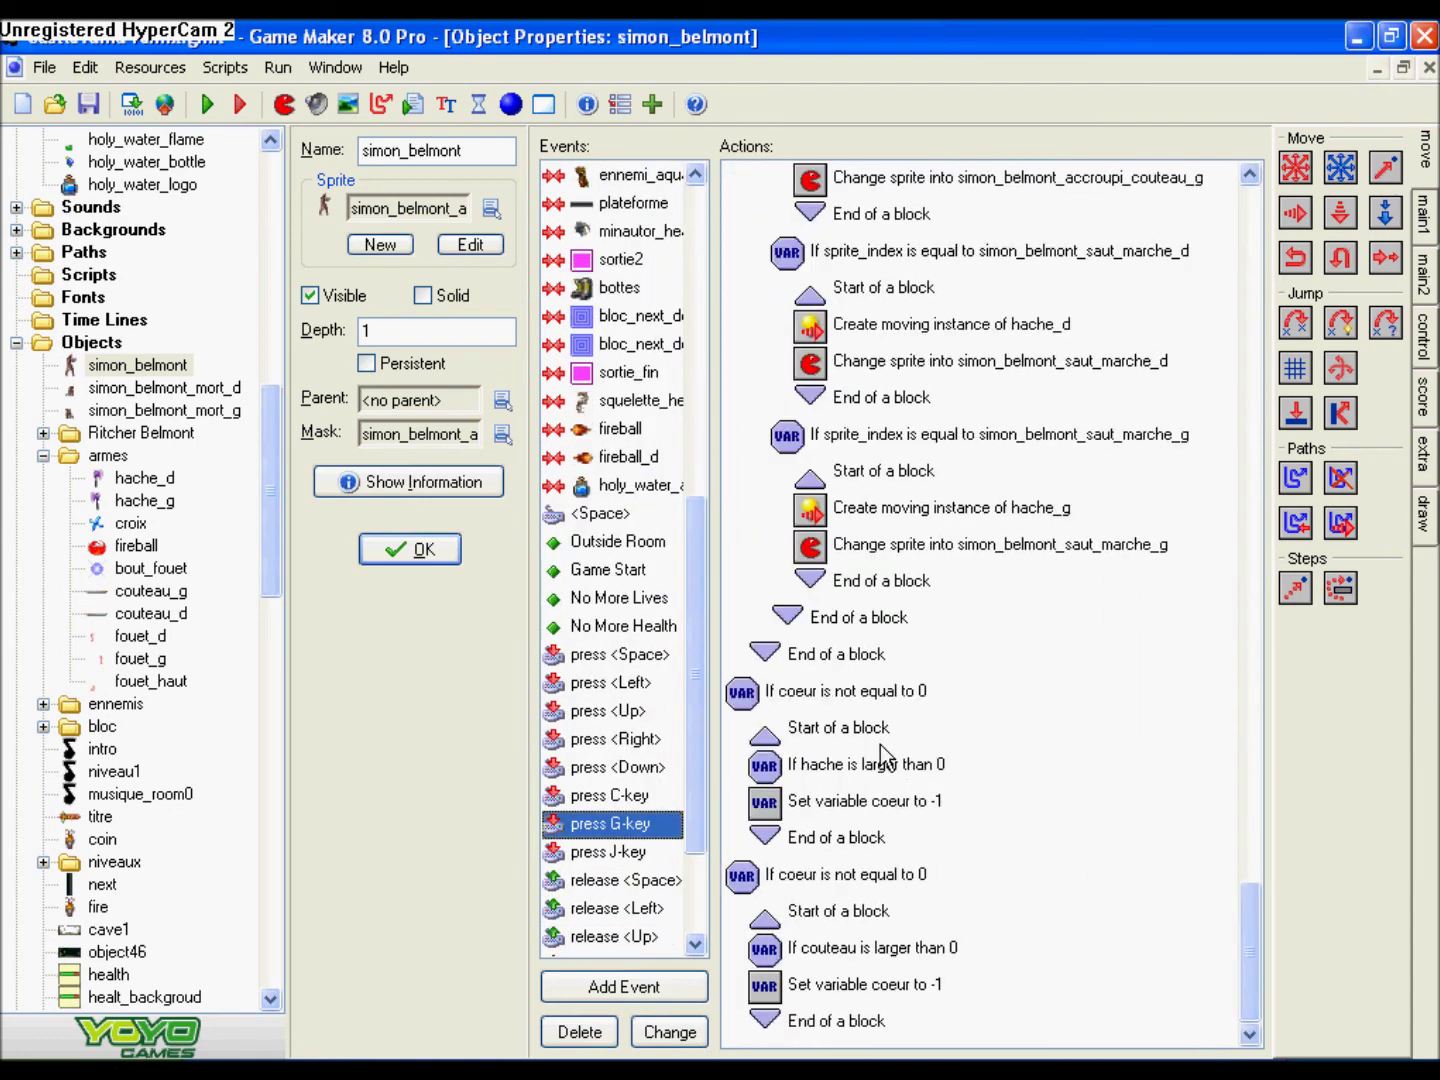
pyautogui.click(751, 696)
pyautogui.click(877, 878)
pyautogui.click(851, 1024)
pyautogui.click(861, 689)
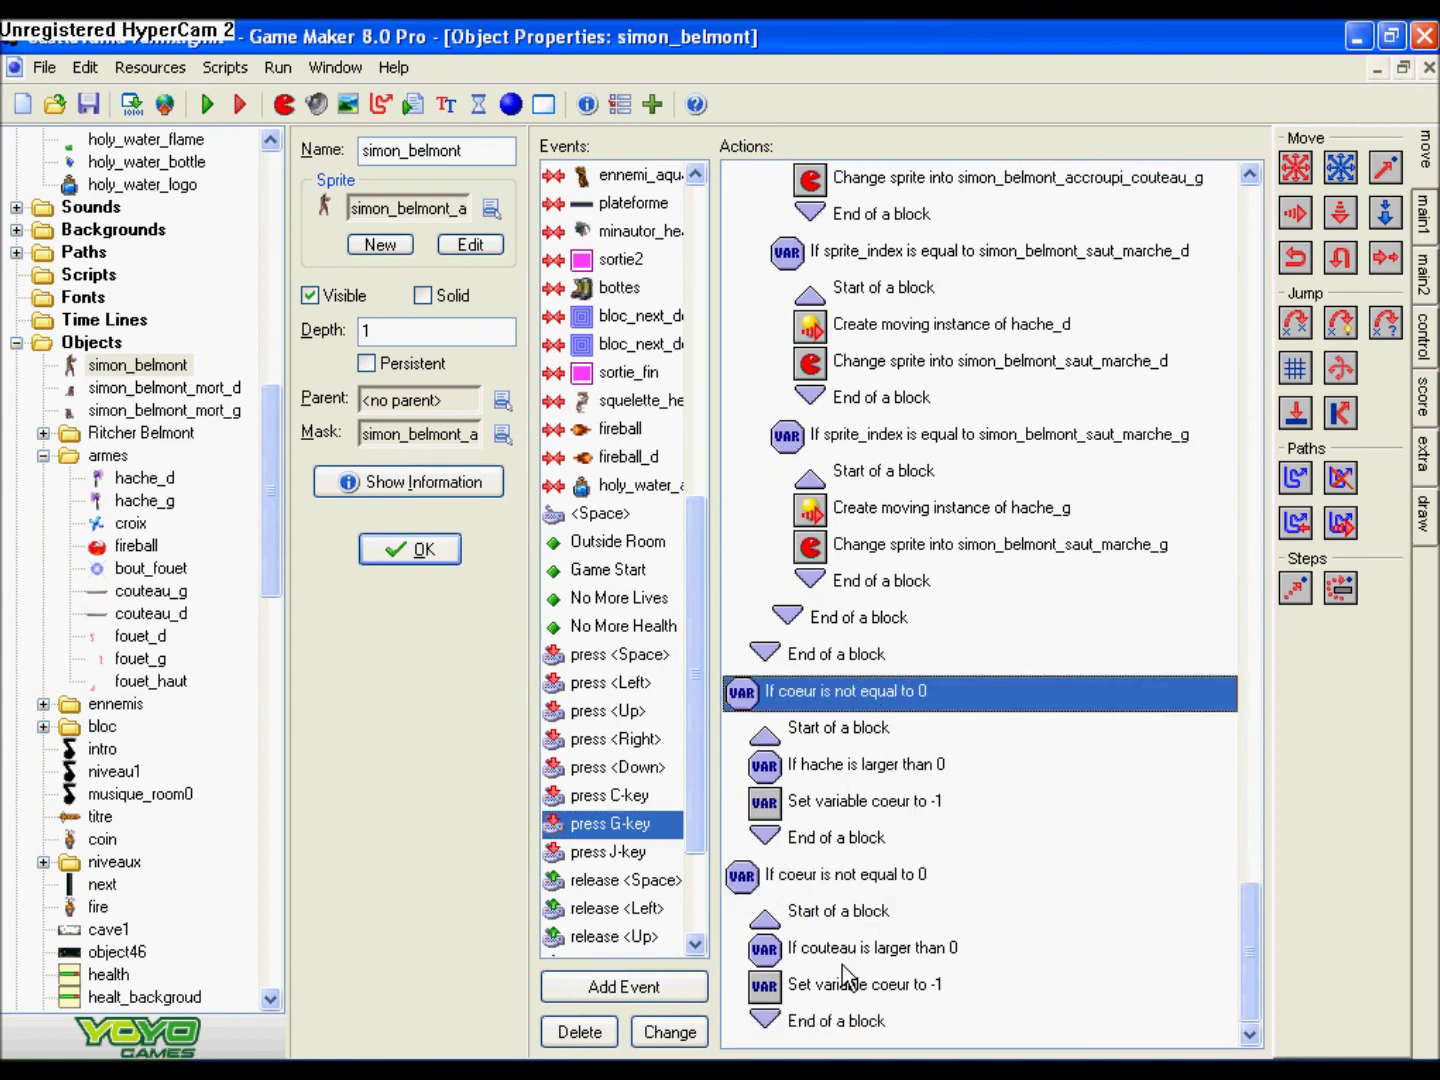
pyautogui.keyDown('shift'); pyautogui.click(841, 835); pyautogui.keyUp('shift')
pyautogui.rightClick(841, 833)
pyautogui.click(878, 903)
pyautogui.click(771, 690)
pyautogui.scroll(3, 771, 690)
pyautogui.scroll(-5, 1250, 861)
# - Set the tested variable of the copied block to eau_benite, and check its coeur test and Set Variable settings
pyautogui.doubleClick(815, 507)
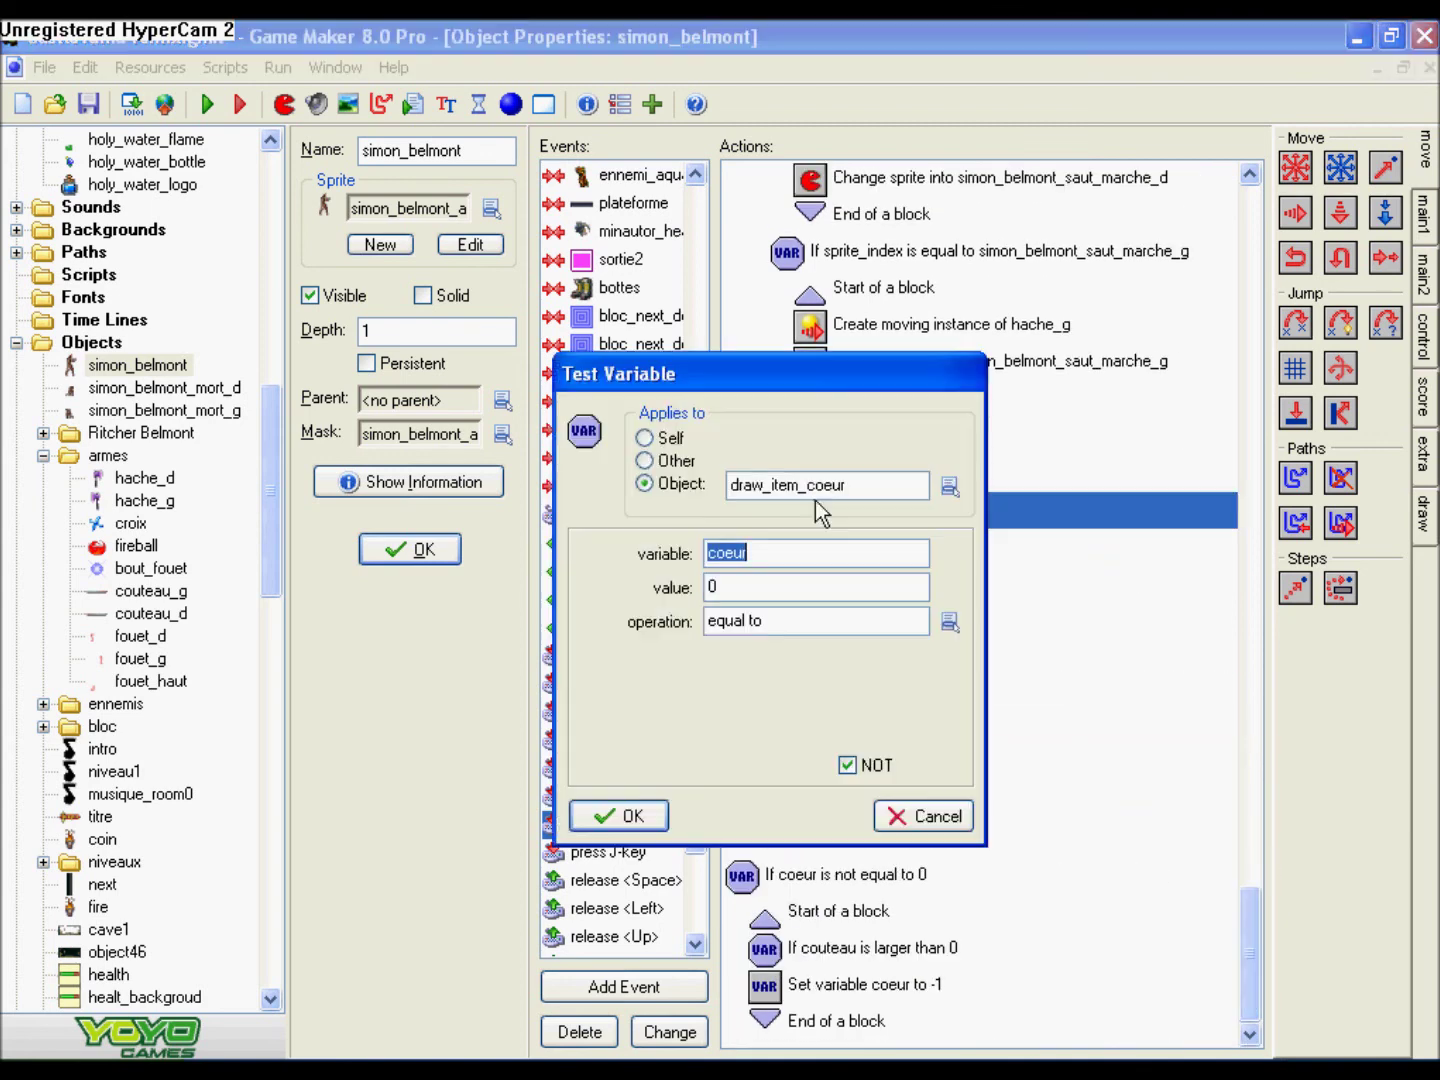
pyautogui.click(617, 815)
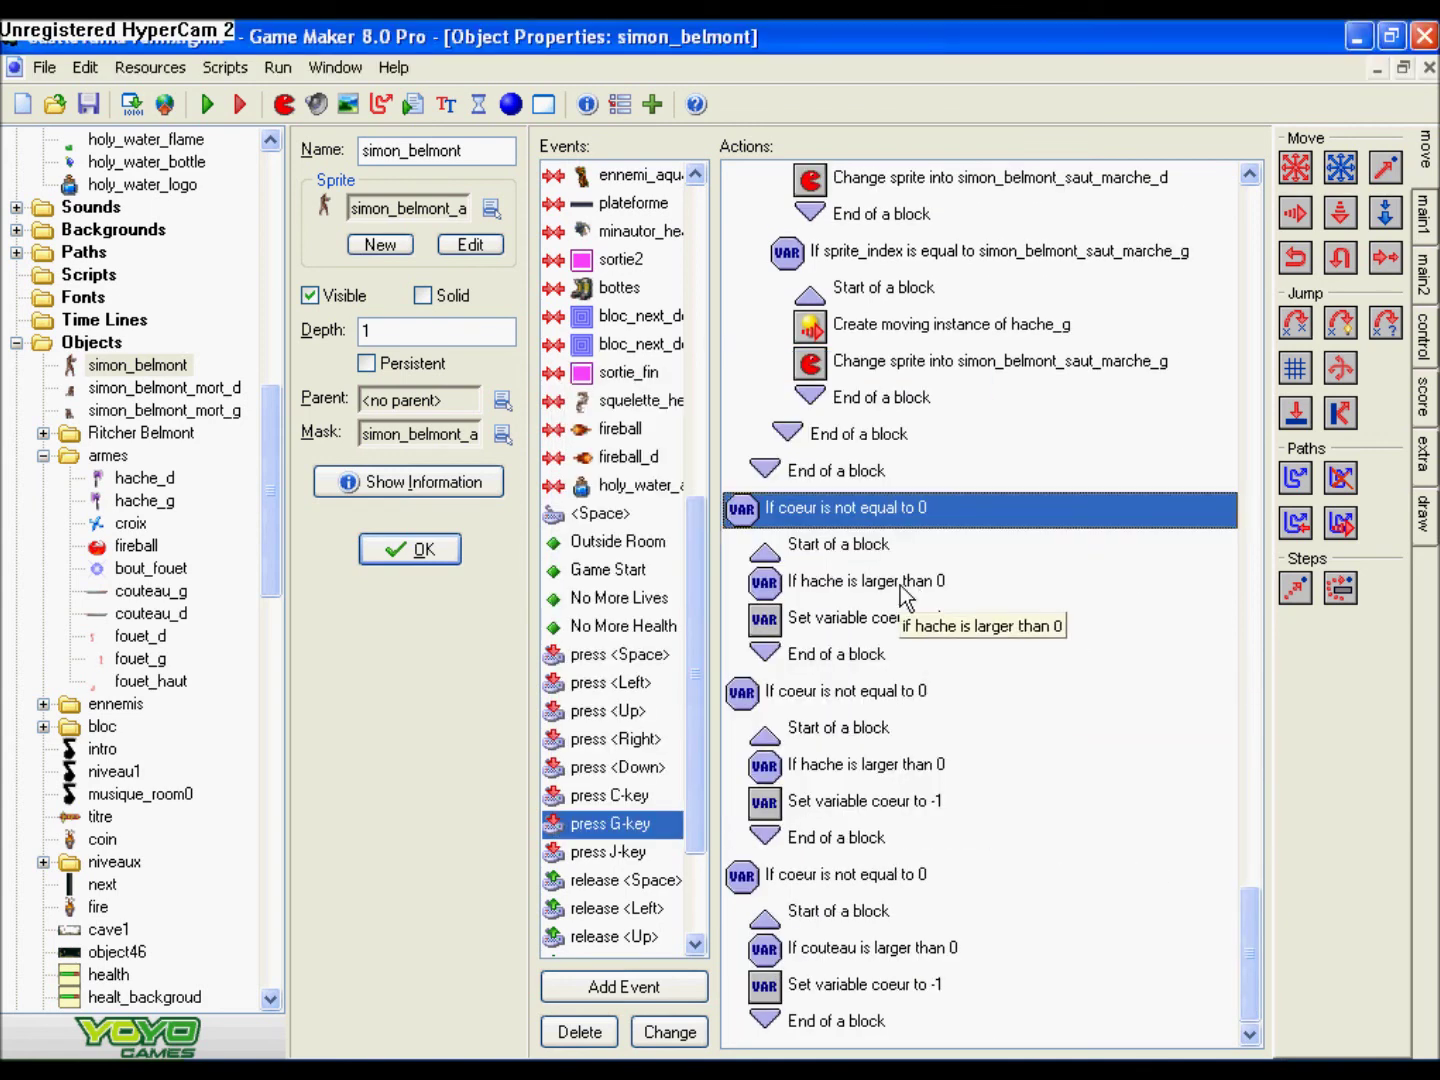
pyautogui.doubleClick(901, 582)
pyautogui.write('eau_benite')
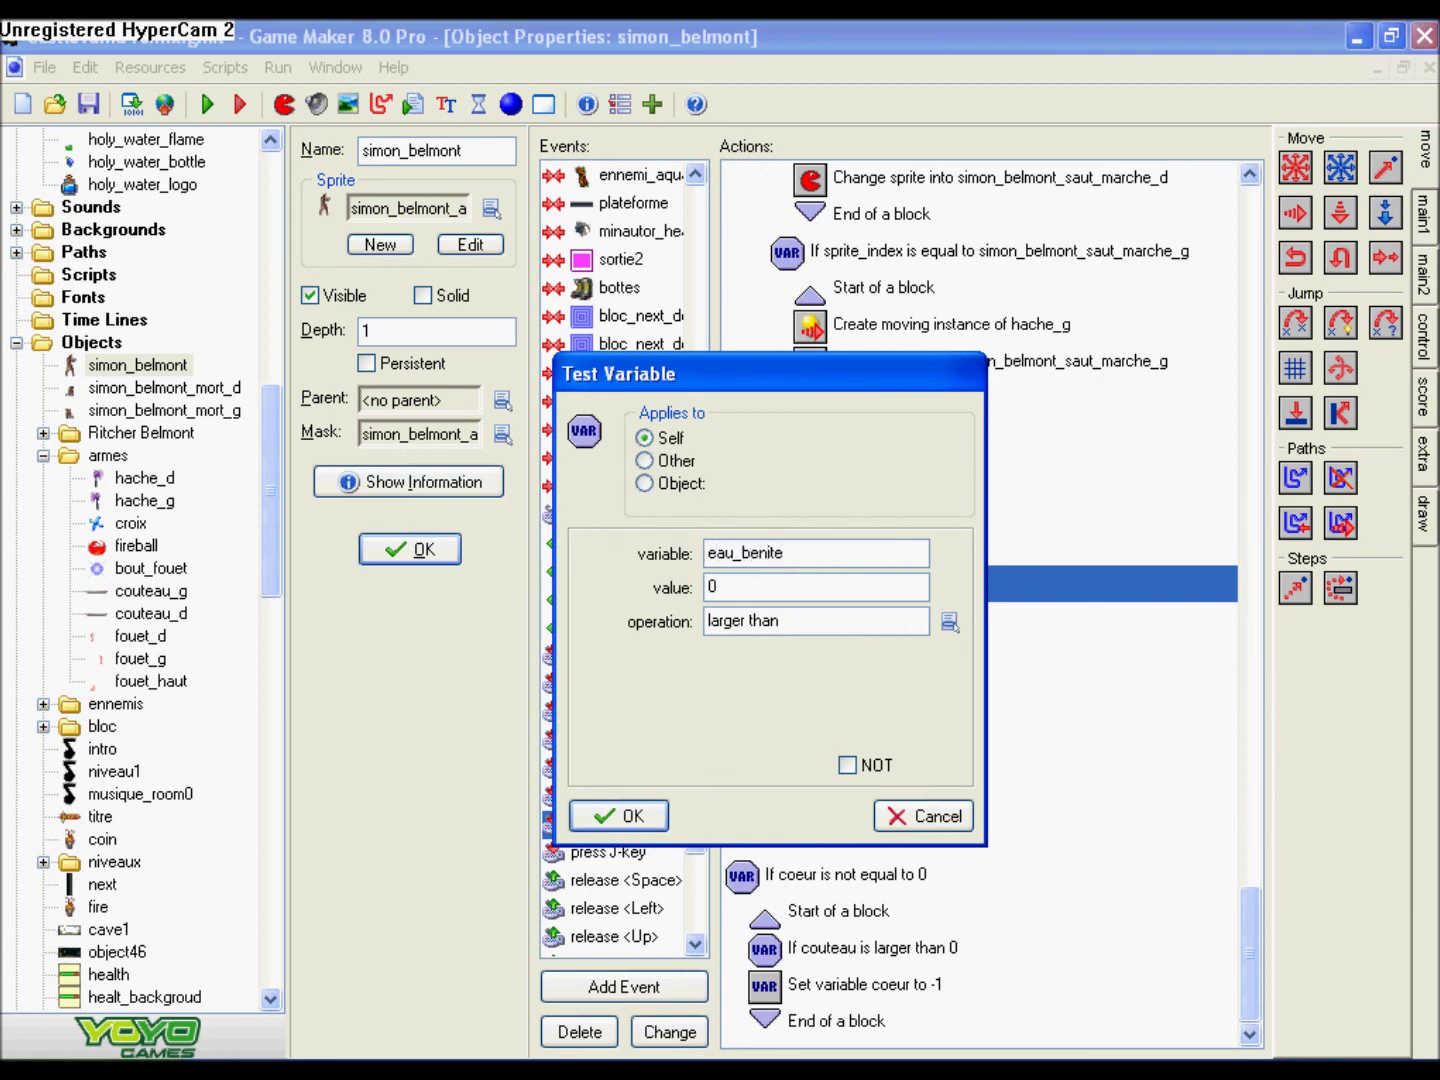
pyautogui.click(626, 814)
pyautogui.doubleClick(861, 620)
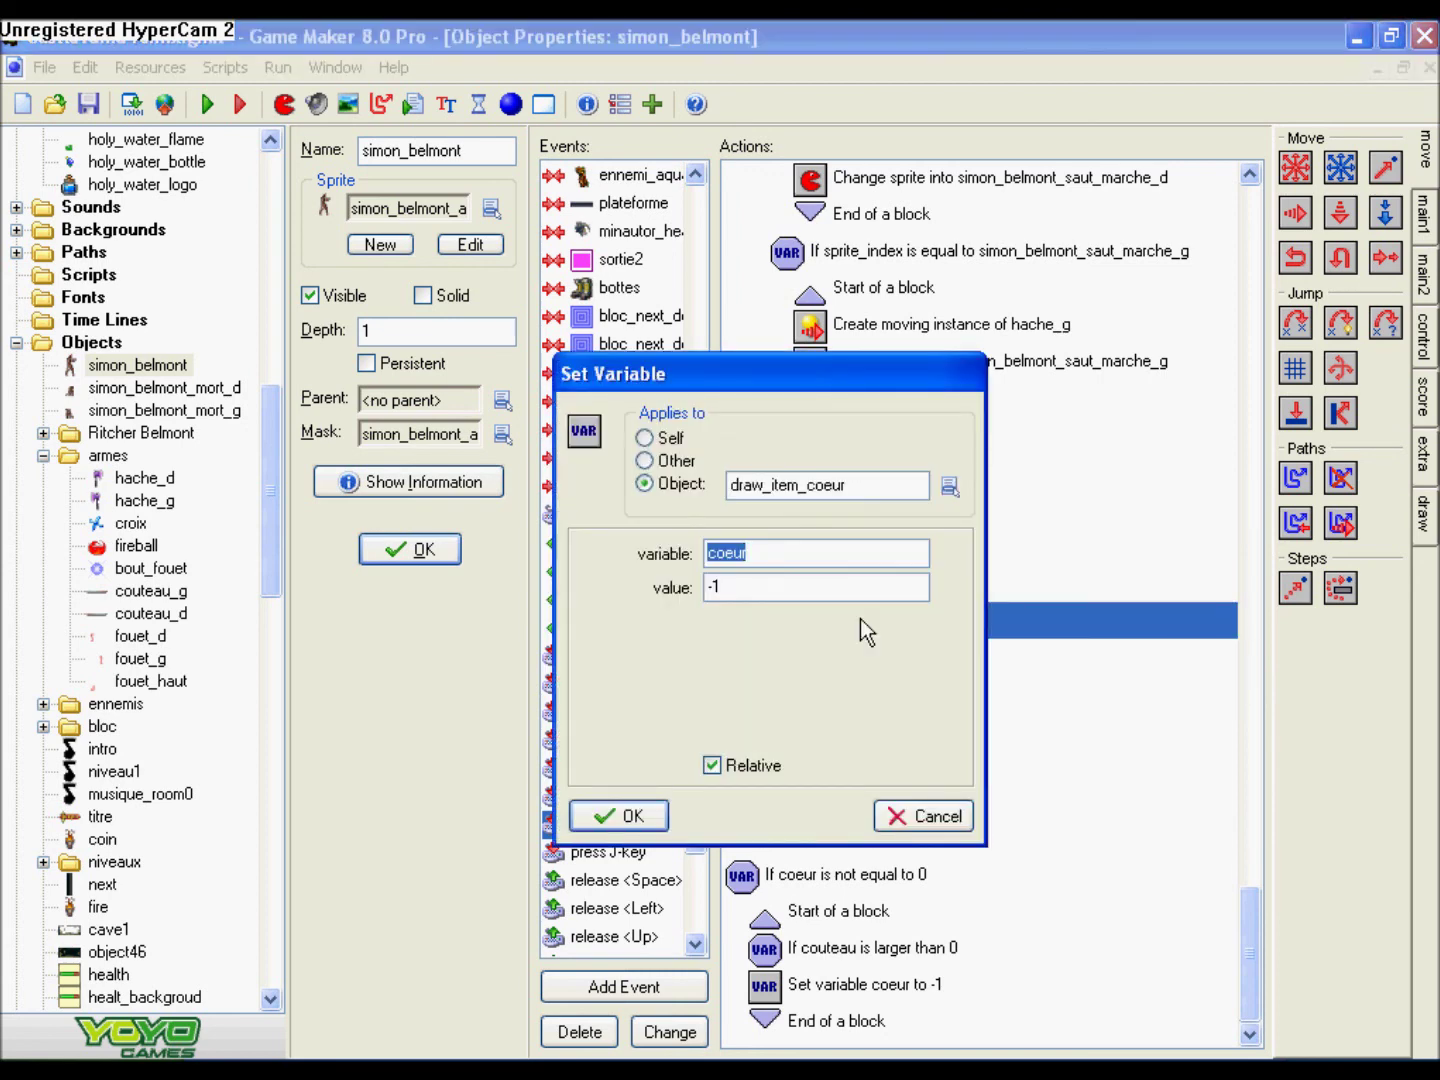
pyautogui.click(640, 814)
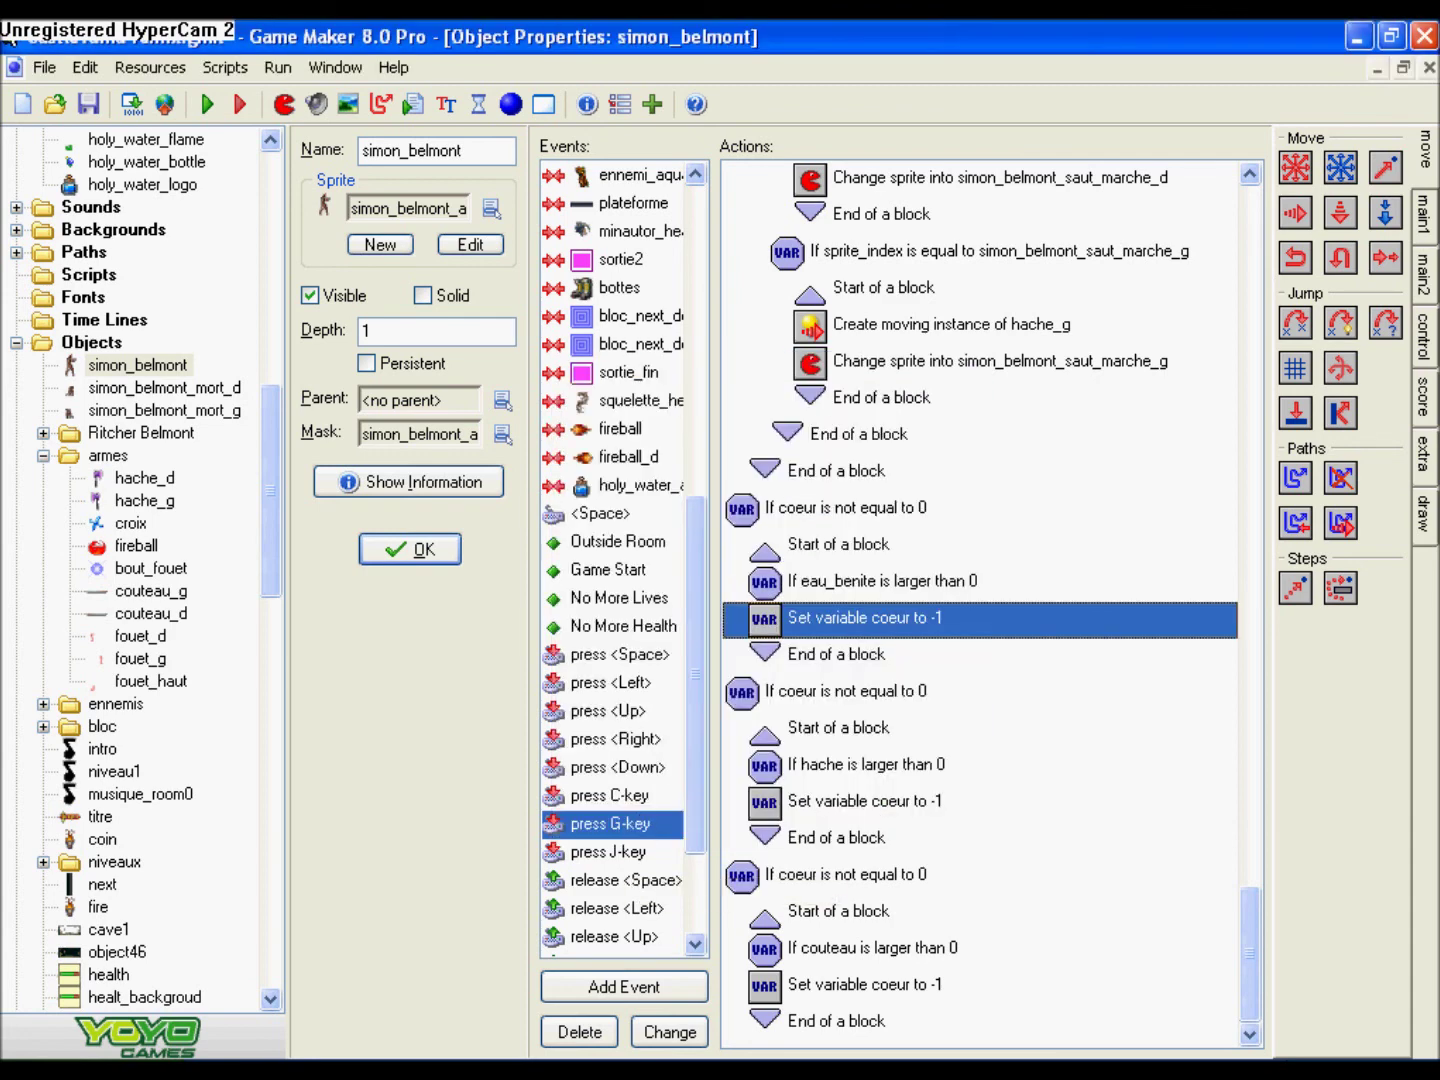
# - Launch the game again and enter the level with Simon to test the heart consumption
pyautogui.click(172, 108)
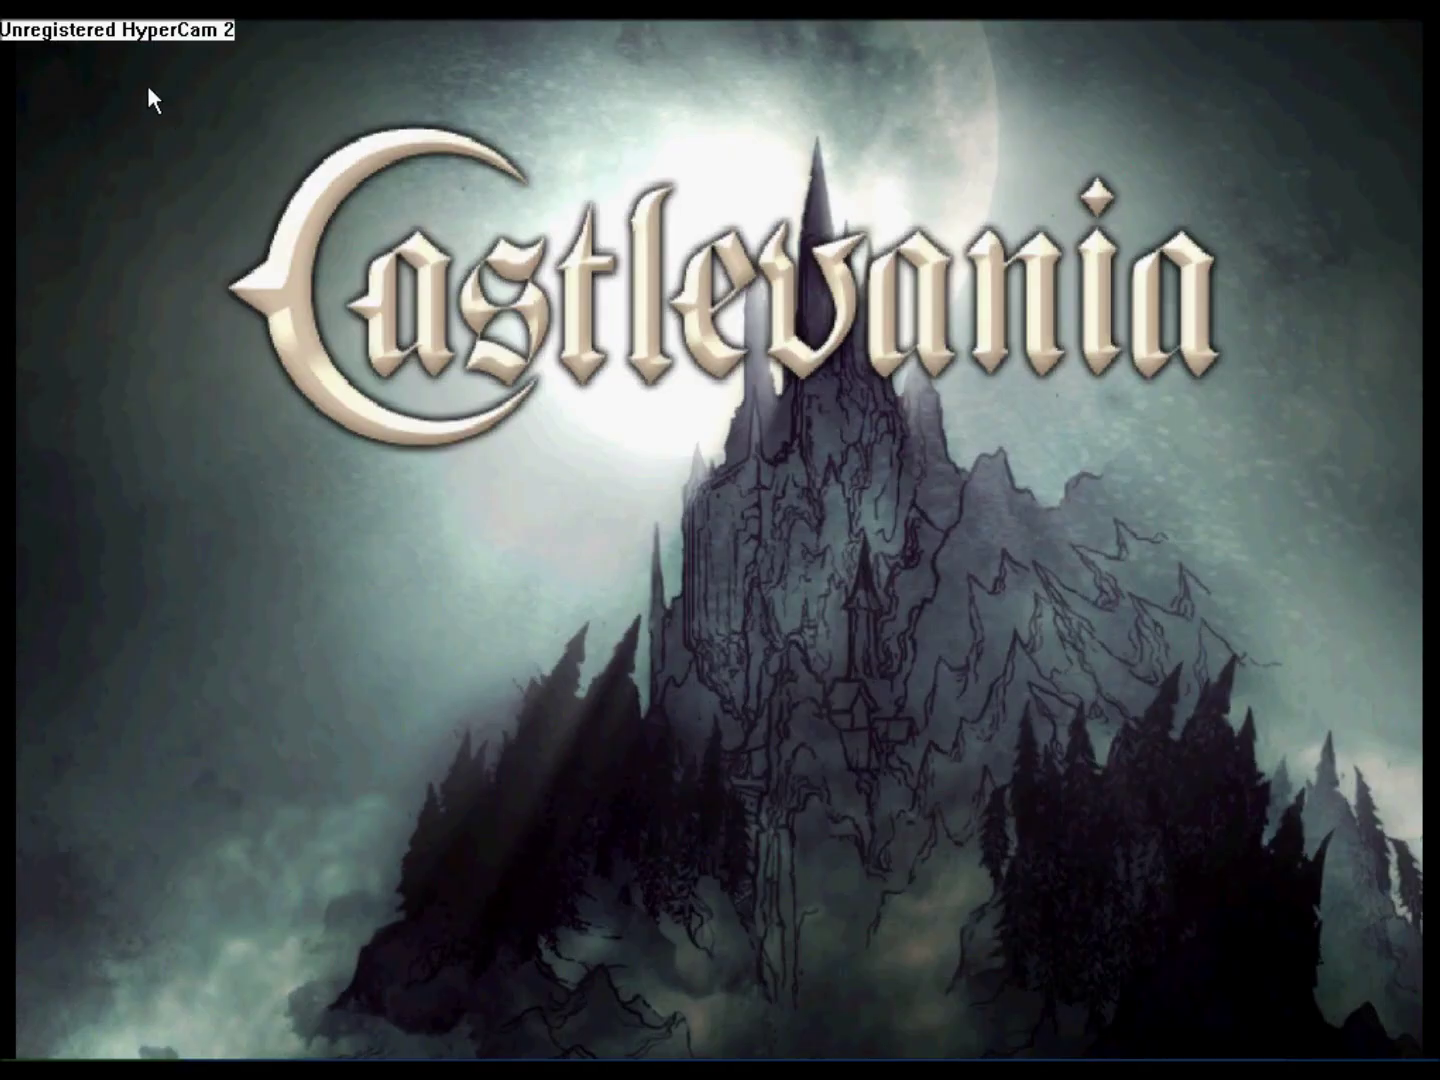
pyautogui.press('Return')
pyautogui.press('Up')
pyautogui.press('Left')
pyautogui.press('Return')
pyautogui.press('ctrl')
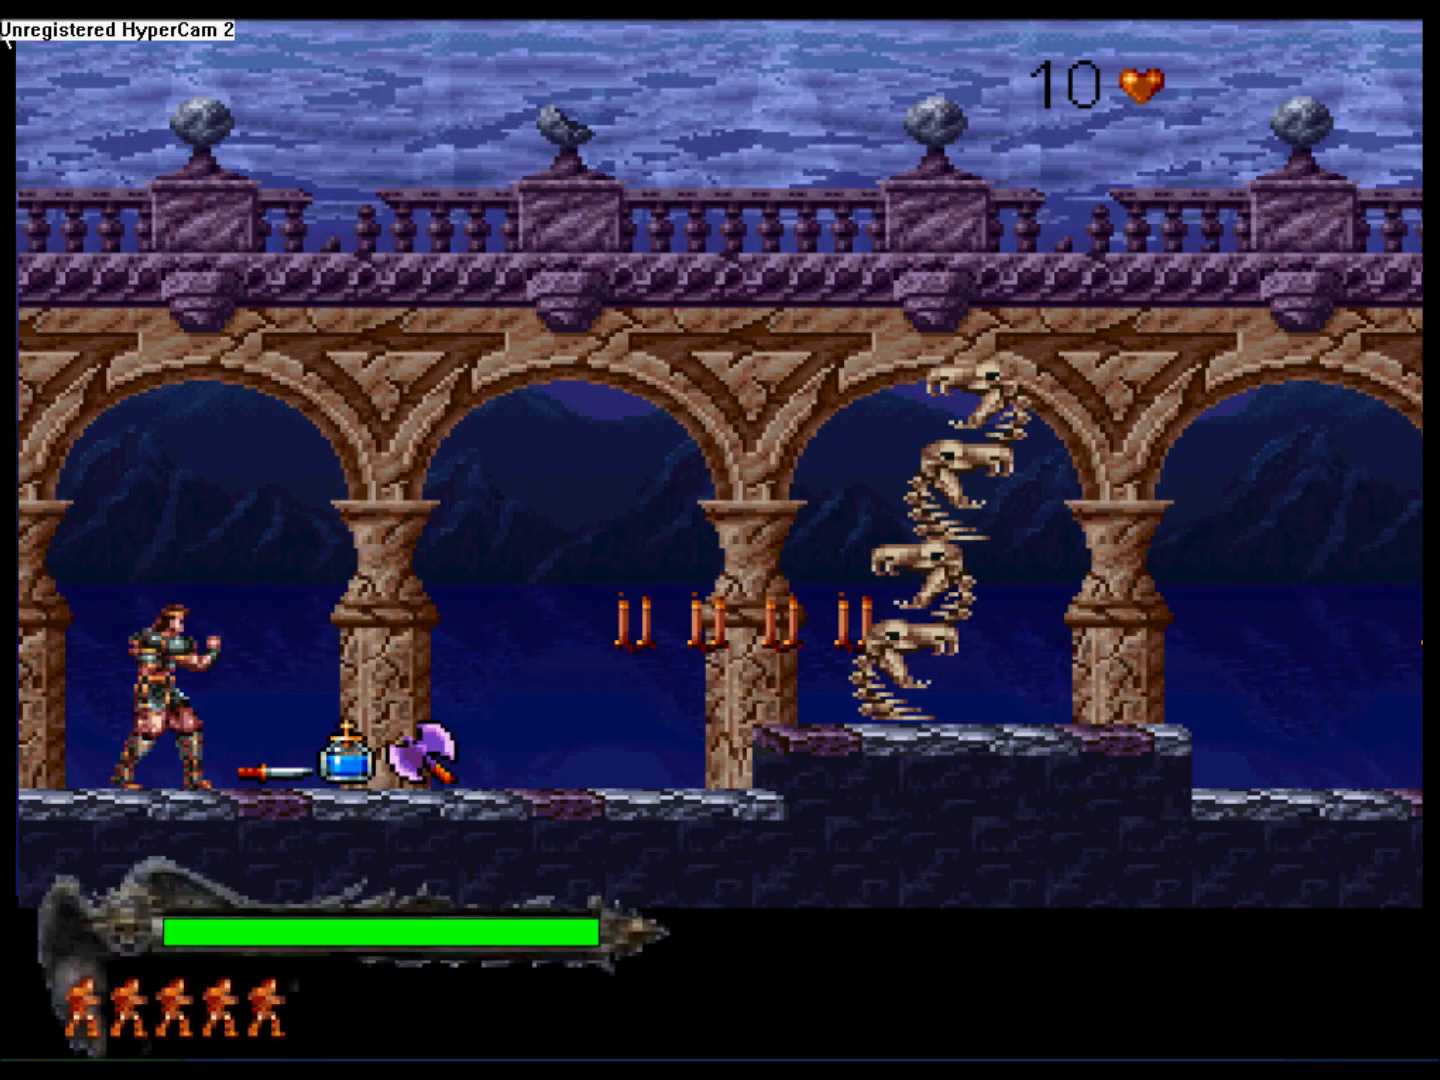
# - Pick up the holy water and throw bottles until the hearts are used up, and close the game
pyautogui.press('Right')
pyautogui.hotkey('ctrl', 'Up')
pyautogui.hotkey('ctrl', 'Up')
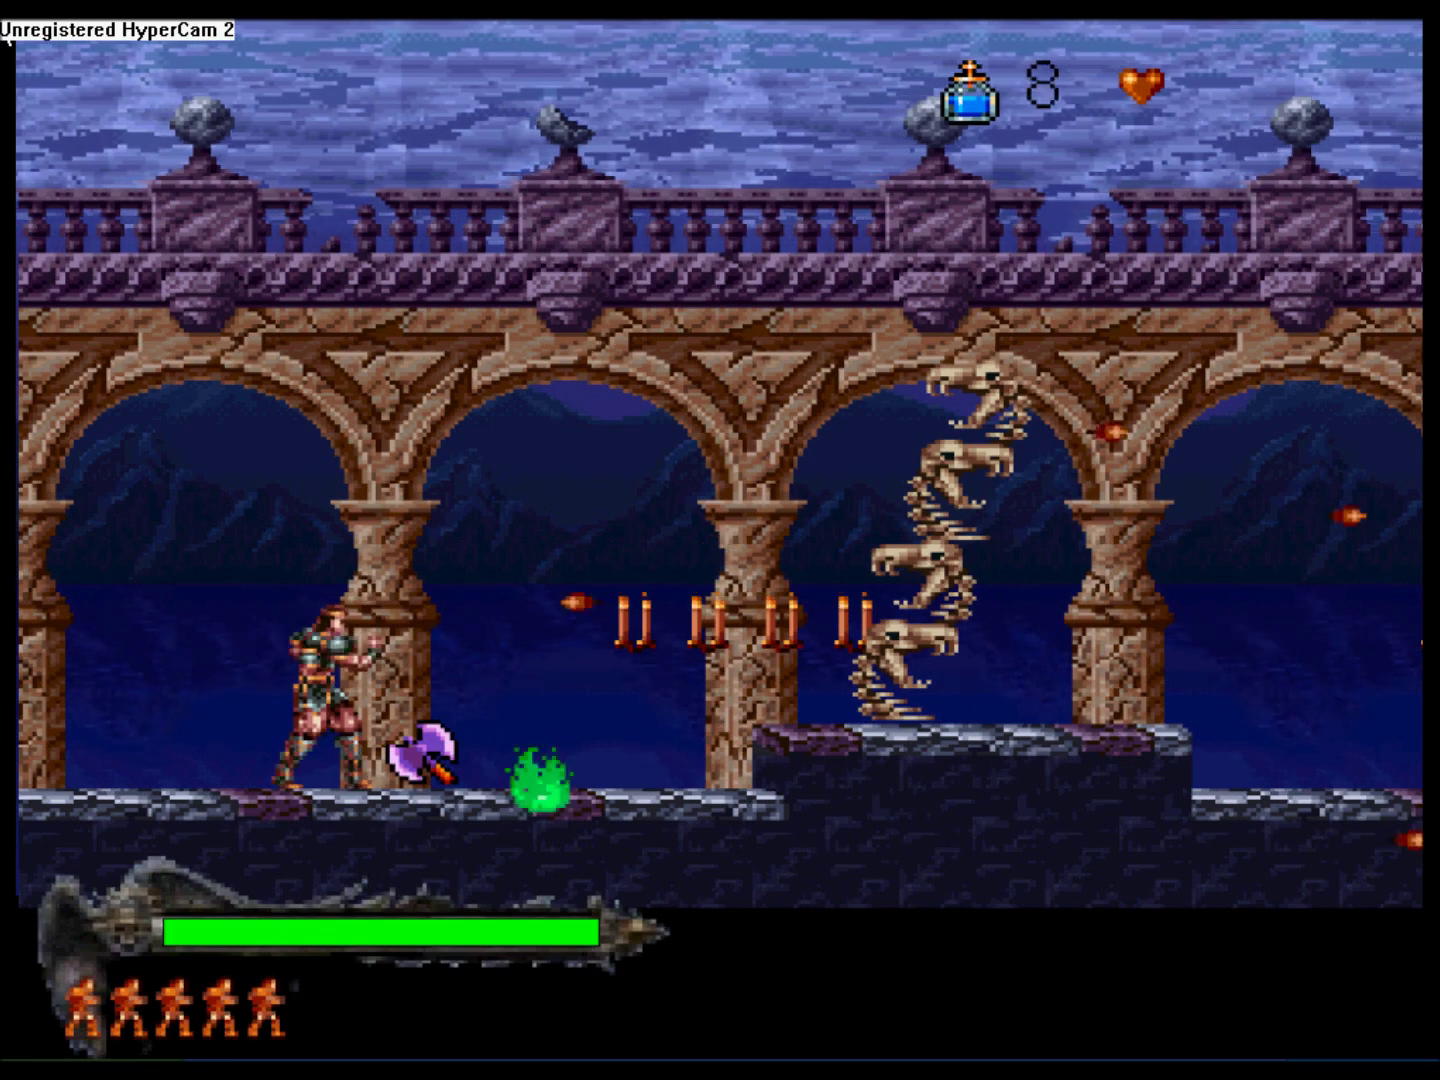
pyautogui.press('Left')
pyautogui.press('Right')
pyautogui.hotkey('ctrl', 'Up')
pyautogui.press('Right')
pyautogui.hotkey('ctrl', 'Up')
pyautogui.press('Right')
pyautogui.hotkey('ctrl', 'Up')
pyautogui.hotkey('ctrl', 'Up')
pyautogui.press('Right')
pyautogui.hotkey('ctrl', 'Up')
pyautogui.press('Right')
pyautogui.hotkey('ctrl', 'Up')
pyautogui.hotkey('ctrl', 'Up')
pyautogui.hotkey('ctrl', 'Up')
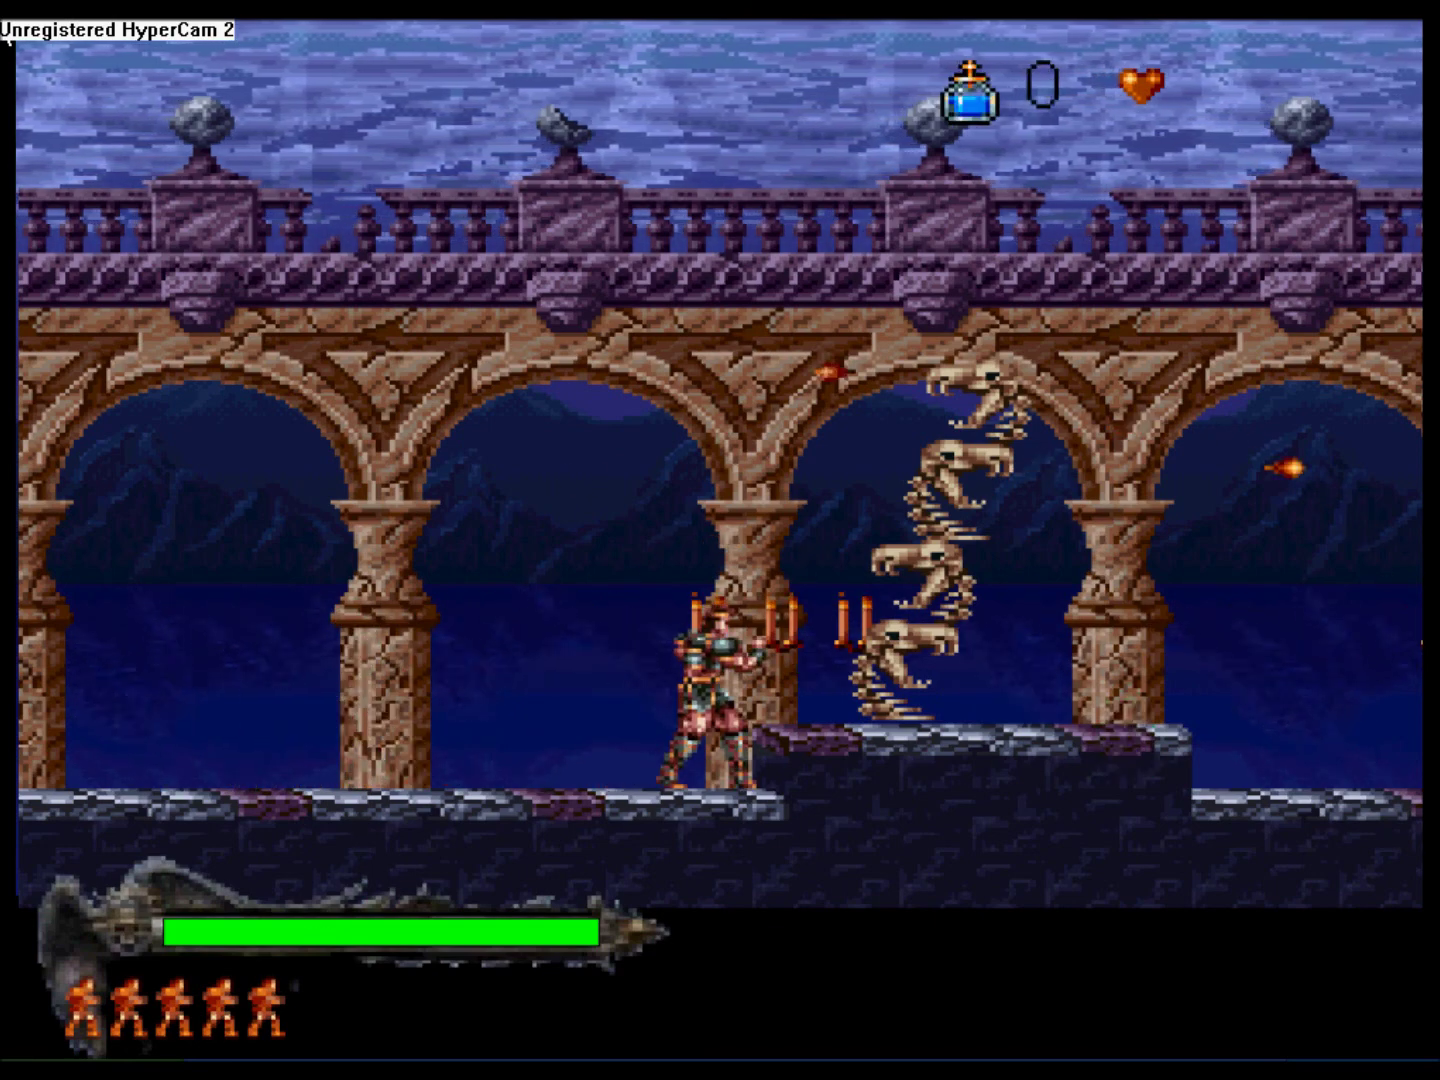
pyautogui.press('Left')
pyautogui.press('Escape')
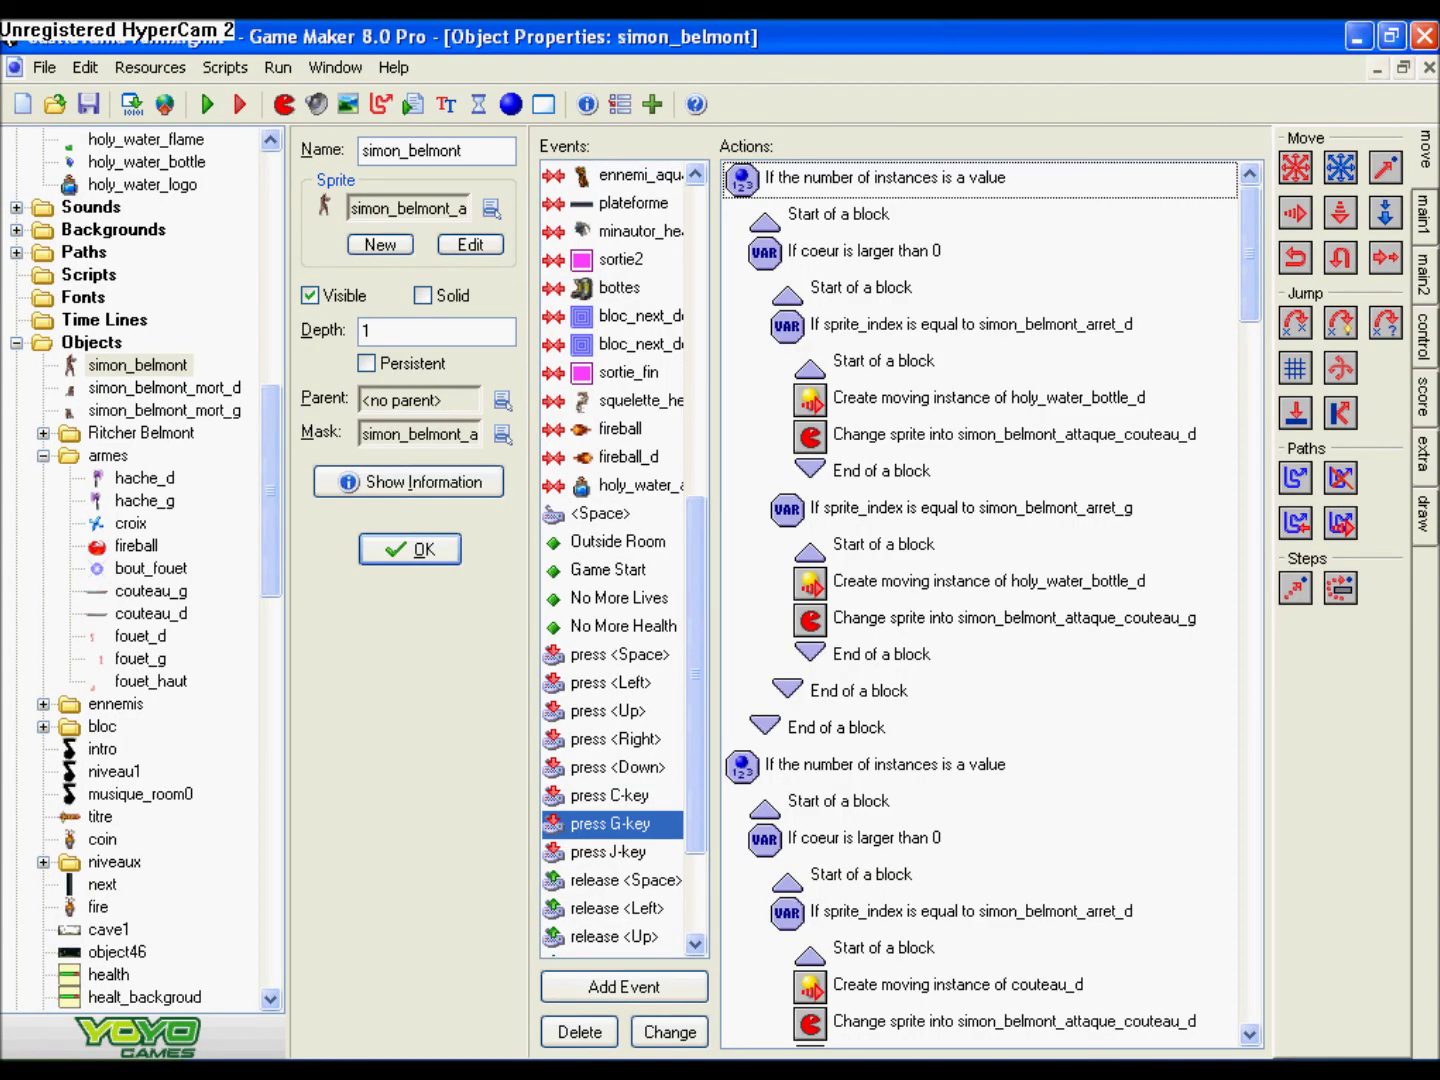
# - View Simon's collision event with squelette_head and open the squelette_head_dead and squelette_head objects
pyautogui.click(630, 401)
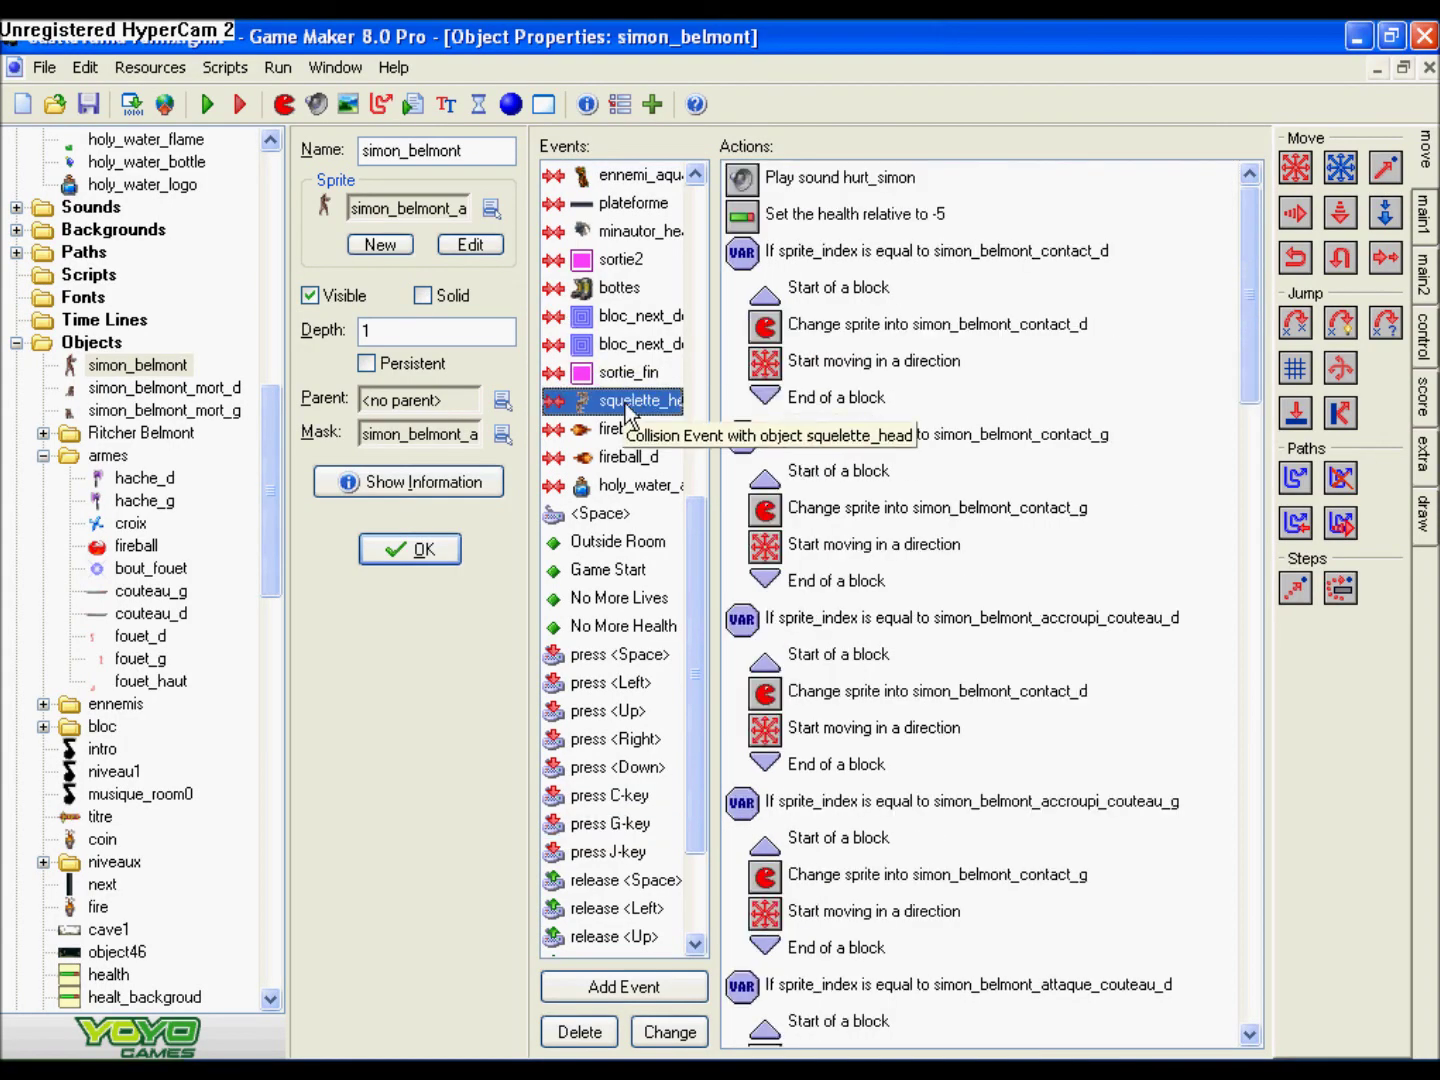
pyautogui.moveTo(274, 527); pyautogui.dragTo(277, 823)
pyautogui.doubleClick(121, 706)
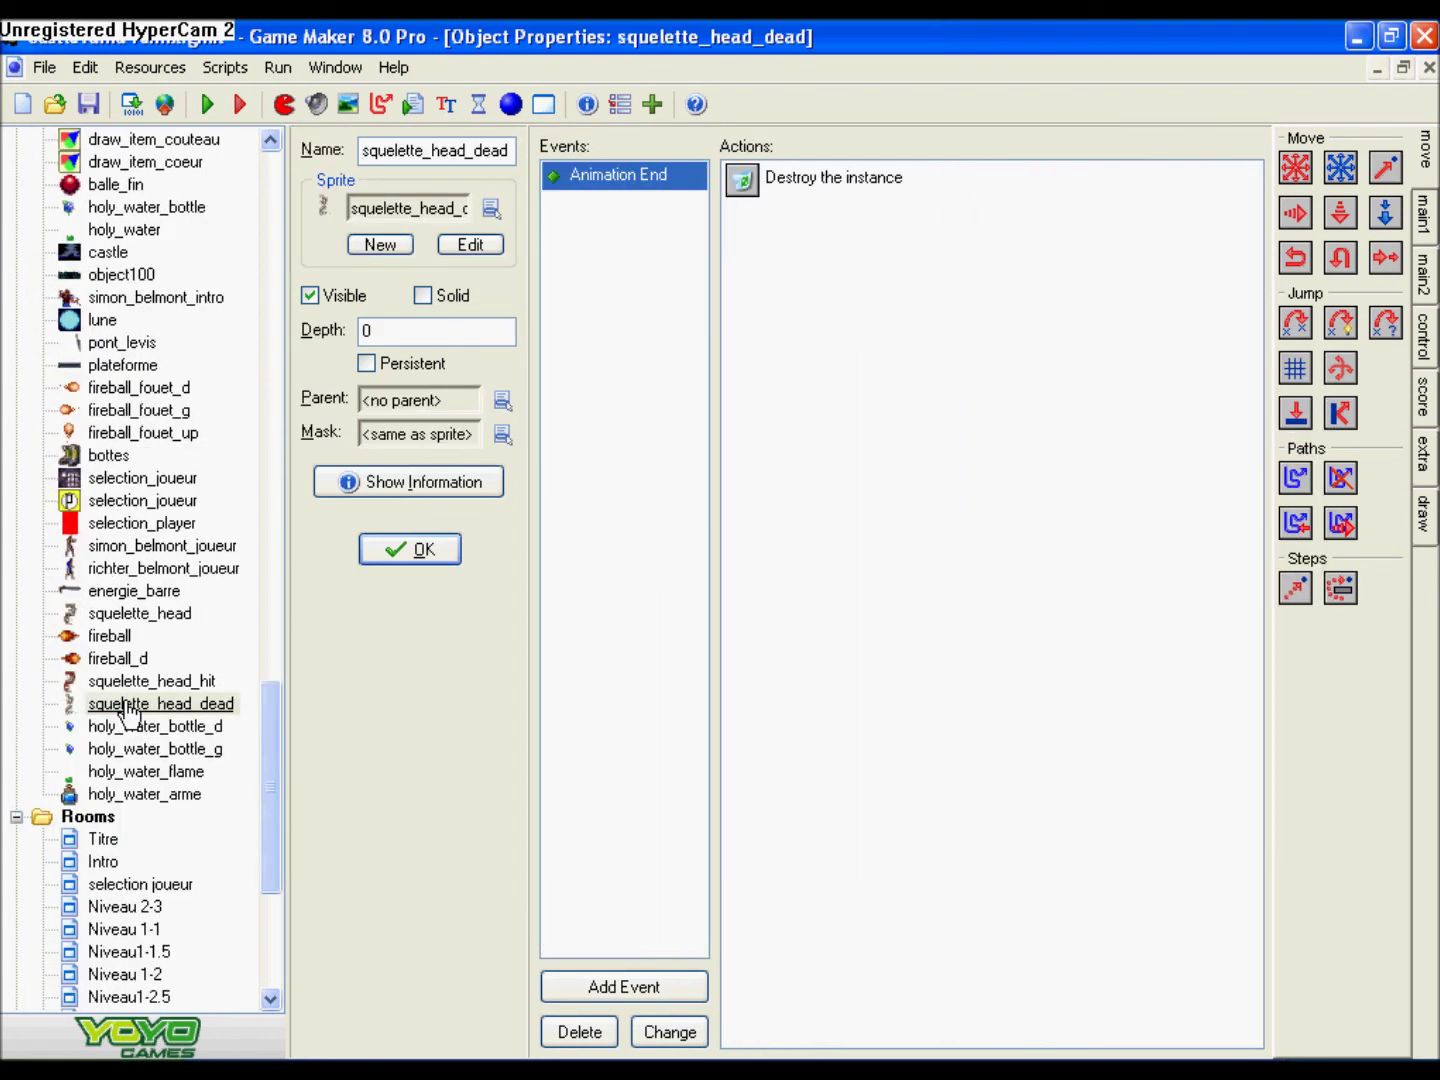
pyautogui.doubleClick(146, 618)
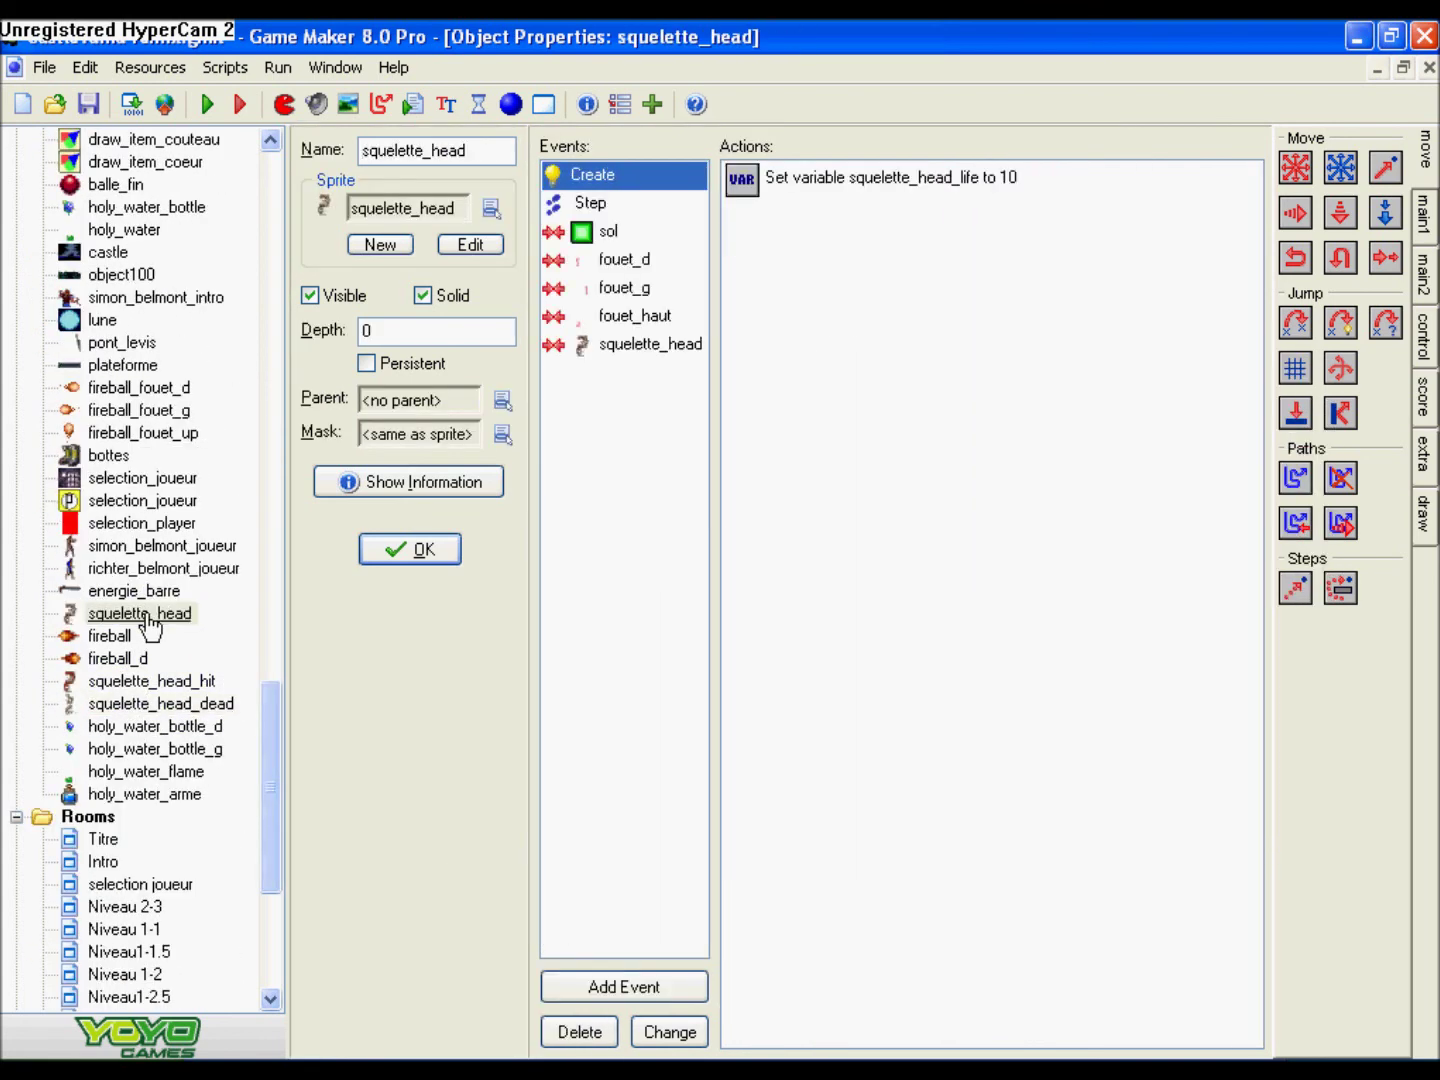
# - Review squelette_head's actions on collision with fouet_d, including the Destroy Instance and Create Instance settings
pyautogui.click(628, 262)
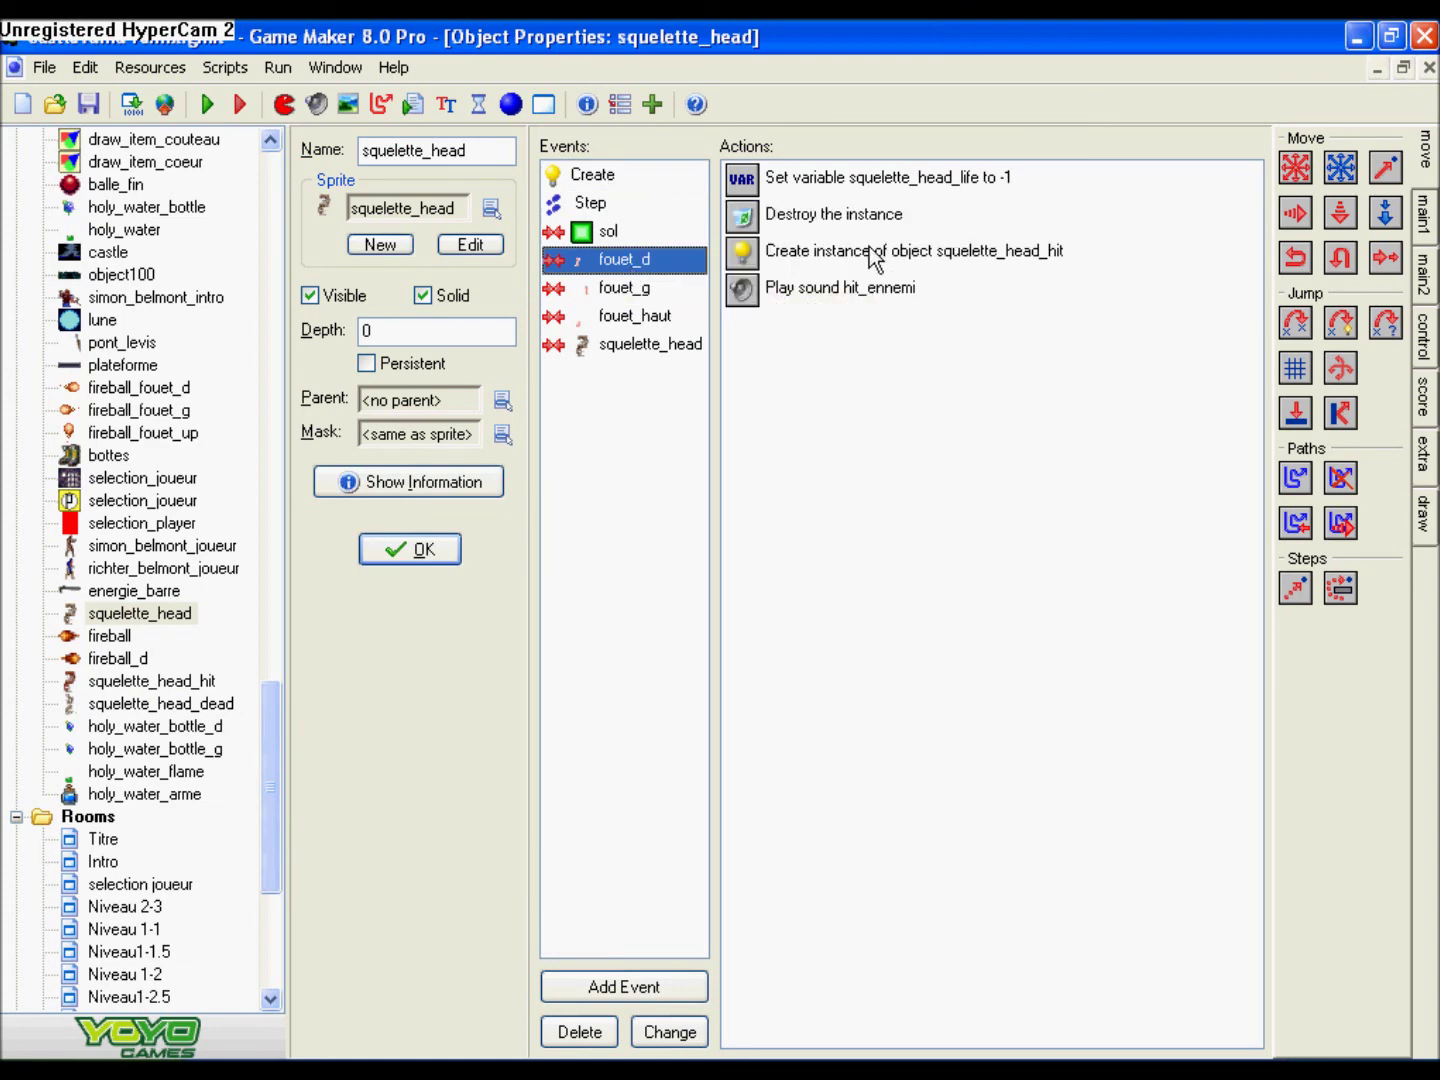
pyautogui.doubleClick(840, 219)
pyautogui.click(665, 818)
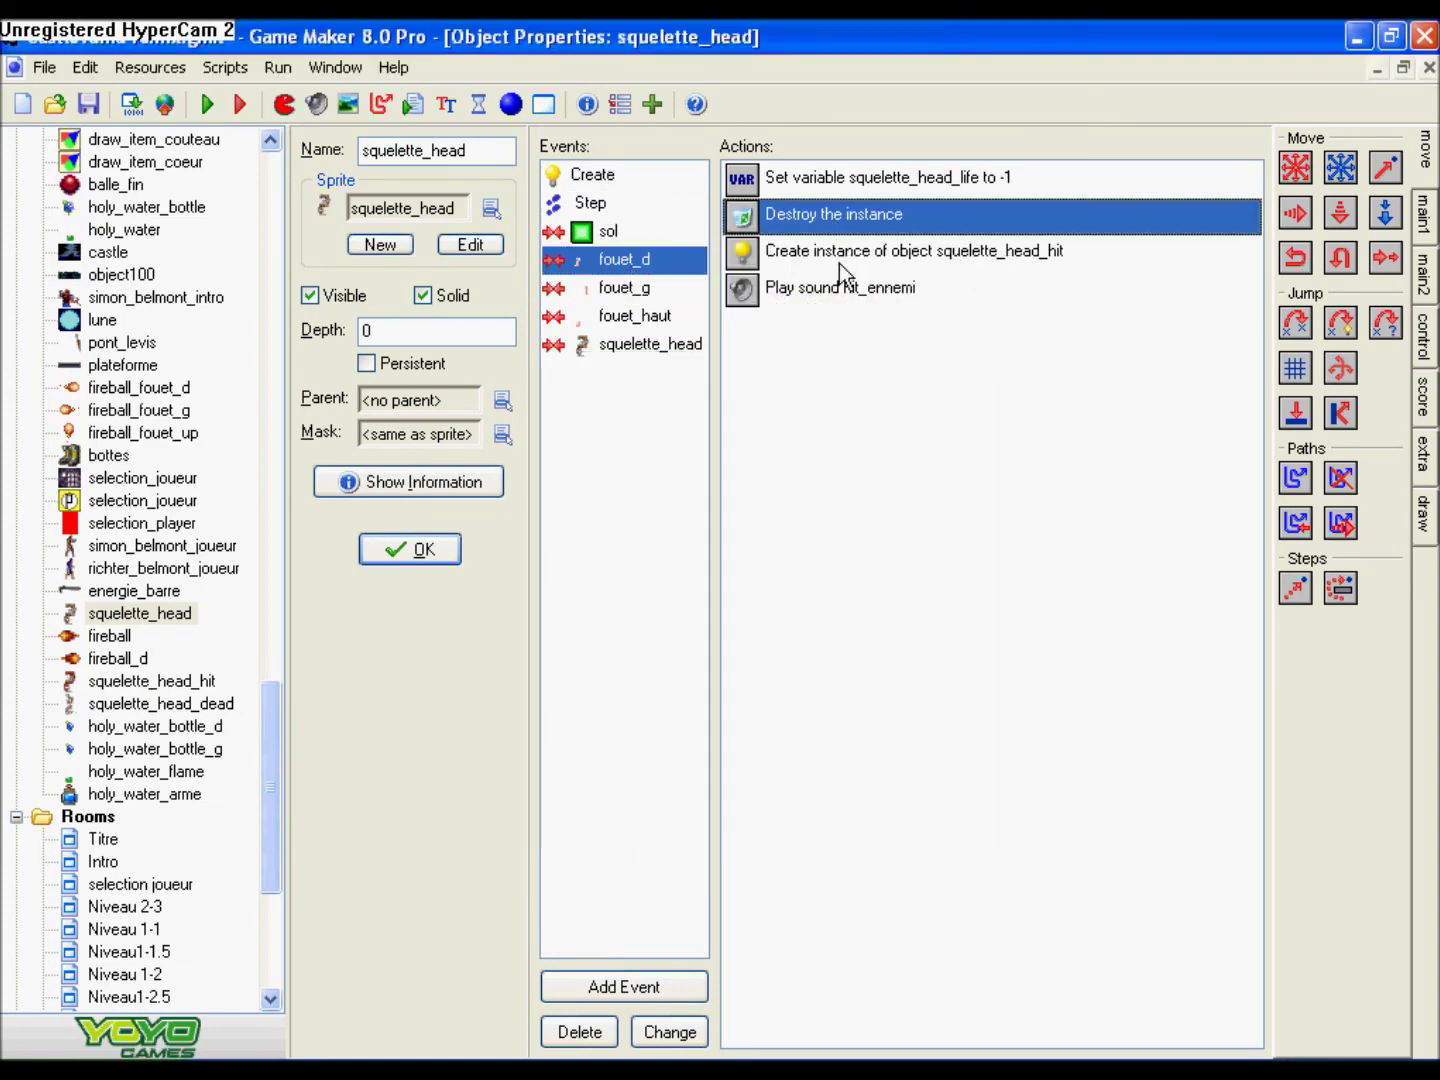
pyautogui.doubleClick(840, 256)
pyautogui.click(600, 812)
pyautogui.click(813, 290)
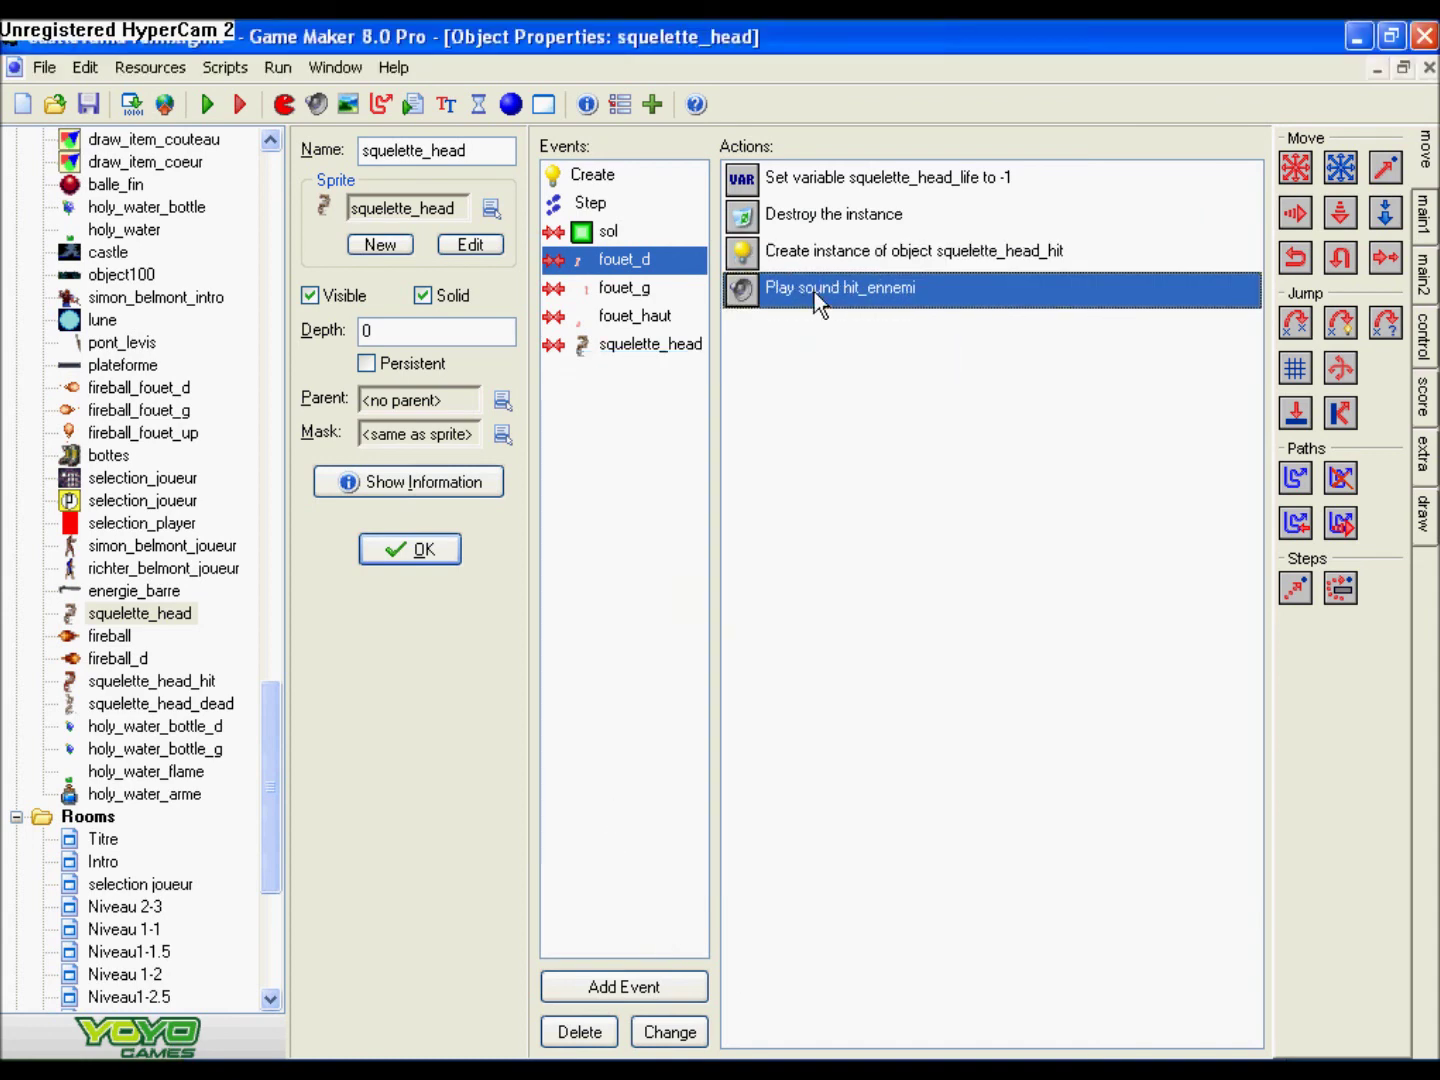
pyautogui.click(833, 253)
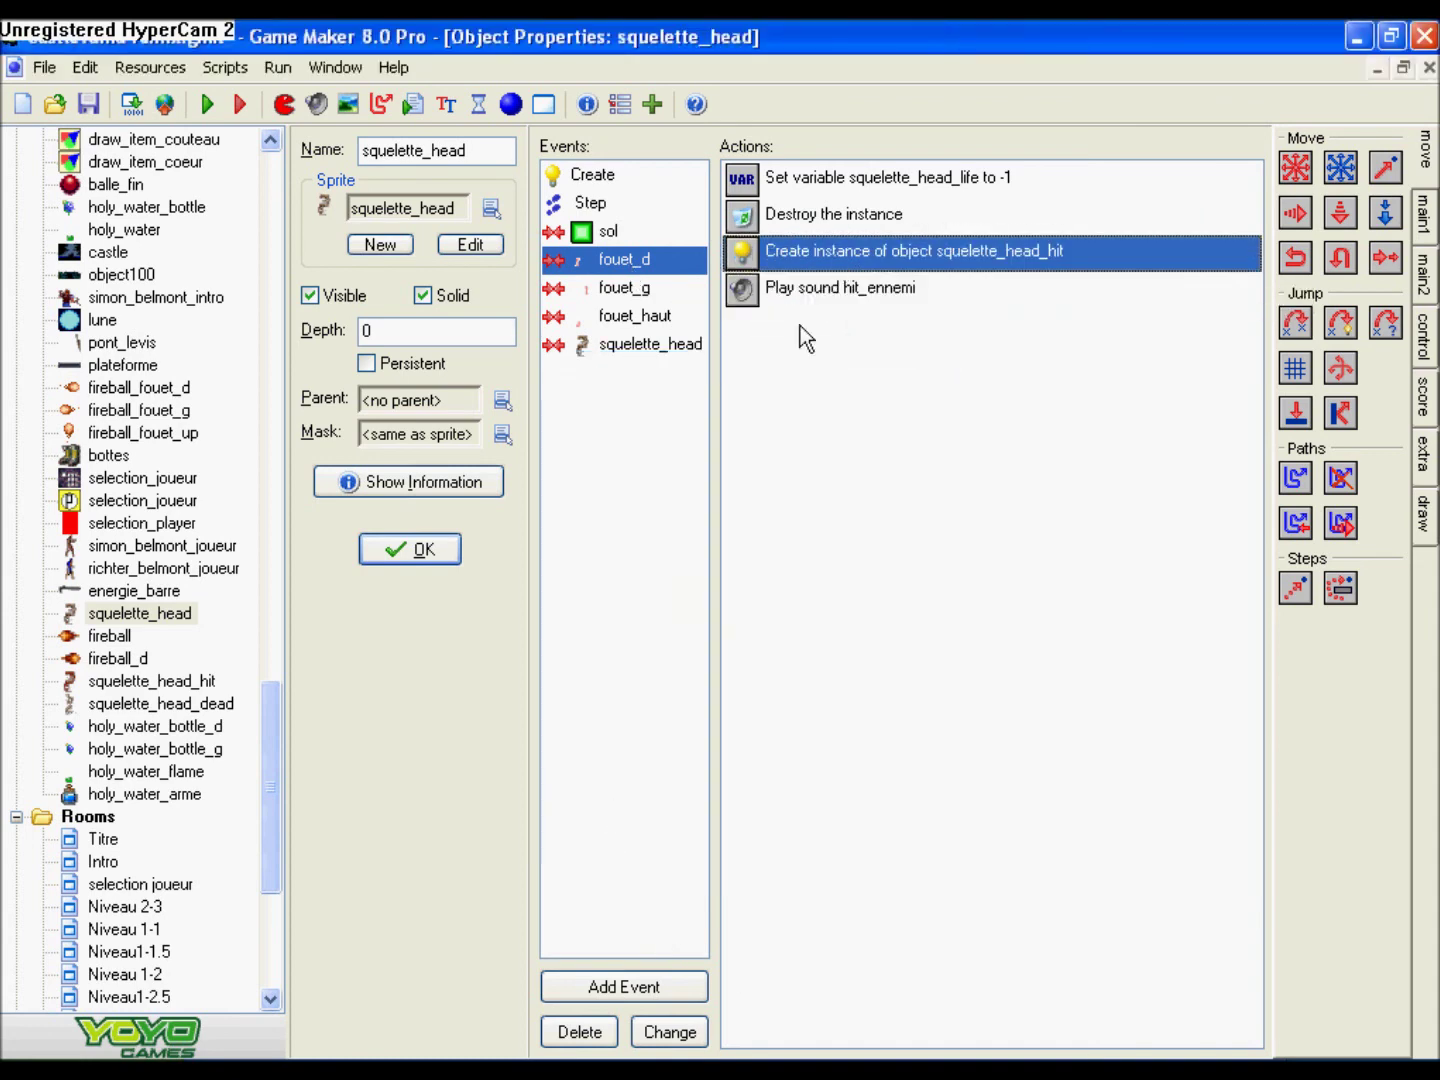
pyautogui.doubleClick(847, 216)
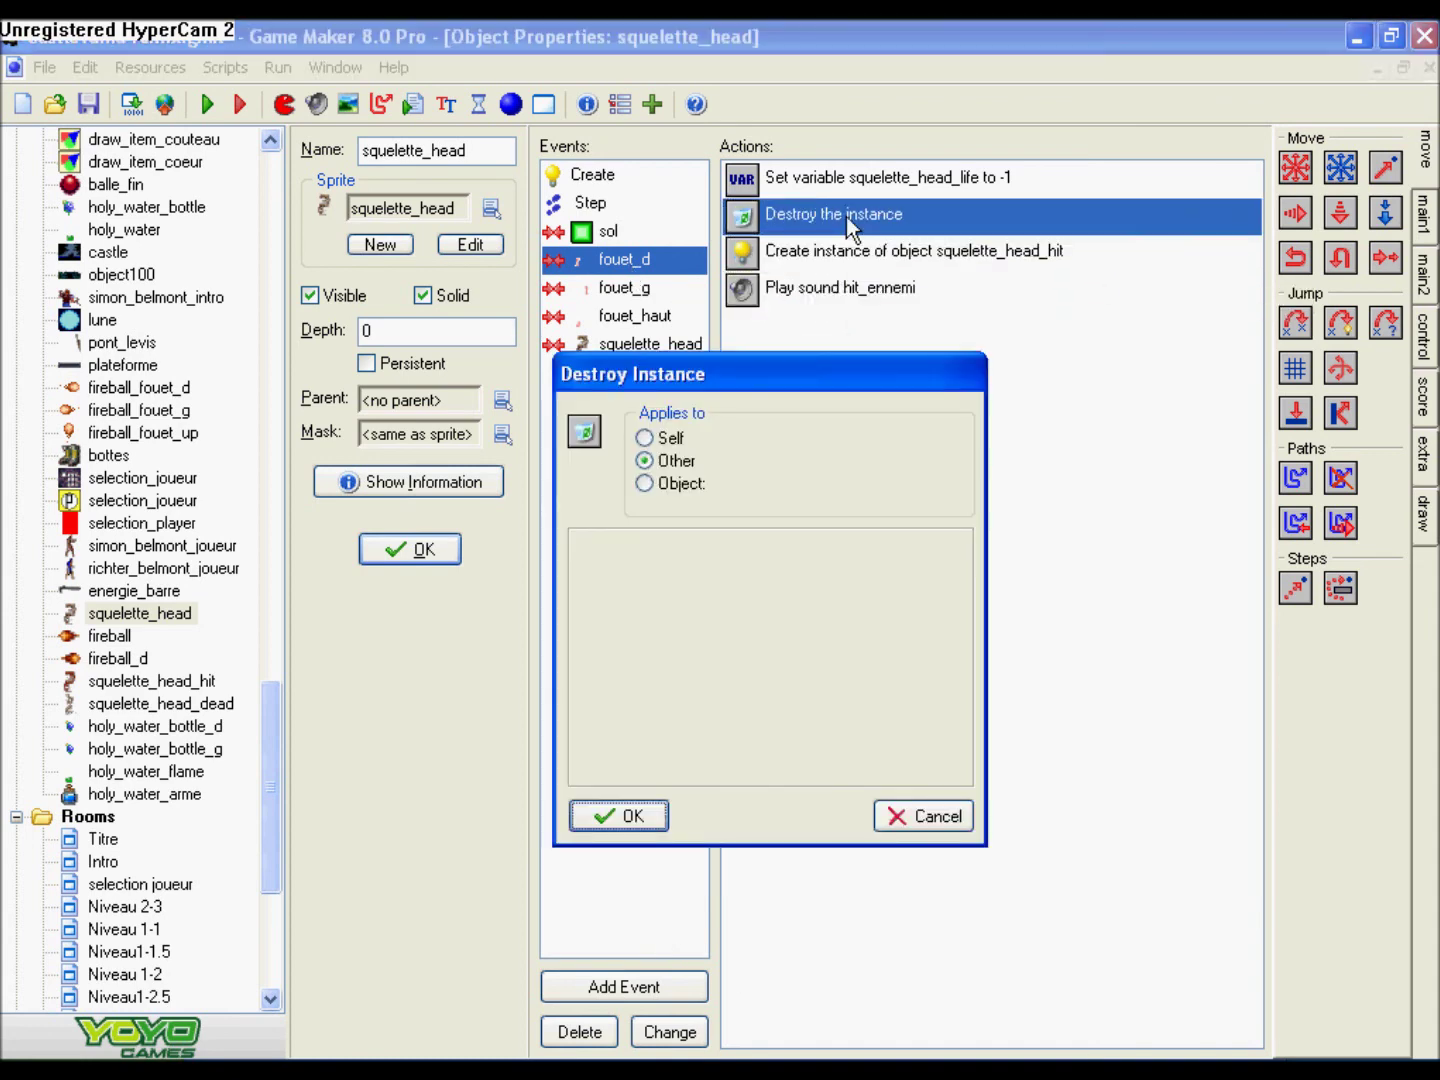
pyautogui.click(617, 815)
# - Duplicate squelette_head's fouet_d collision event as a collision event with holy_water_flame
pyautogui.rightClick(641, 260)
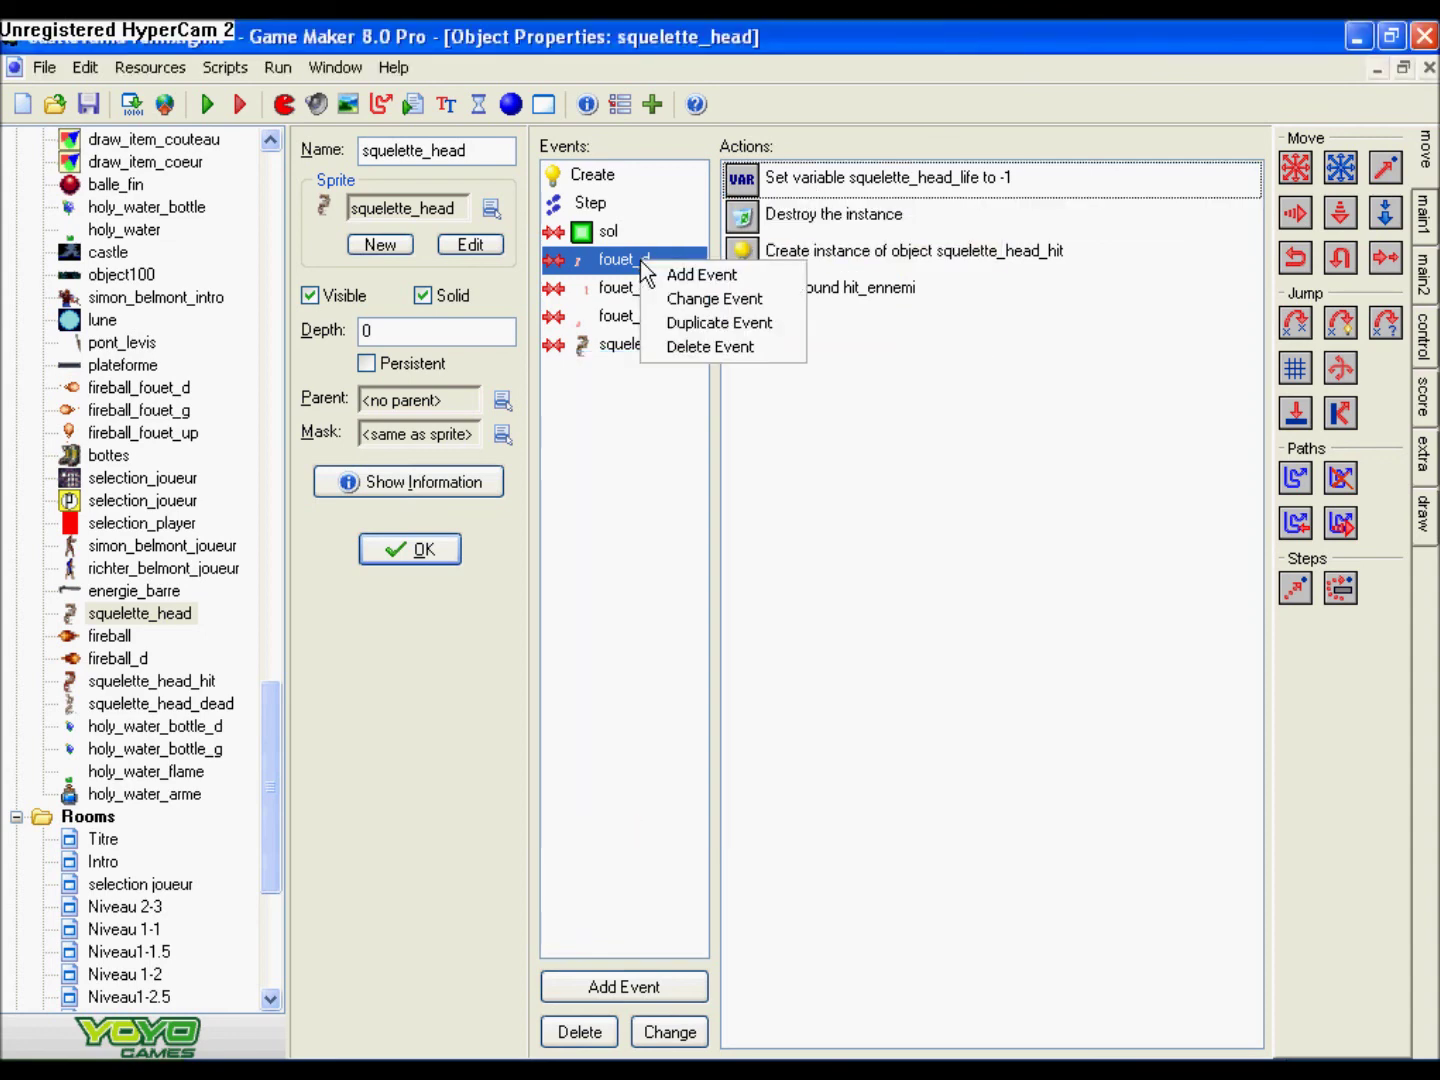
pyautogui.click(706, 328)
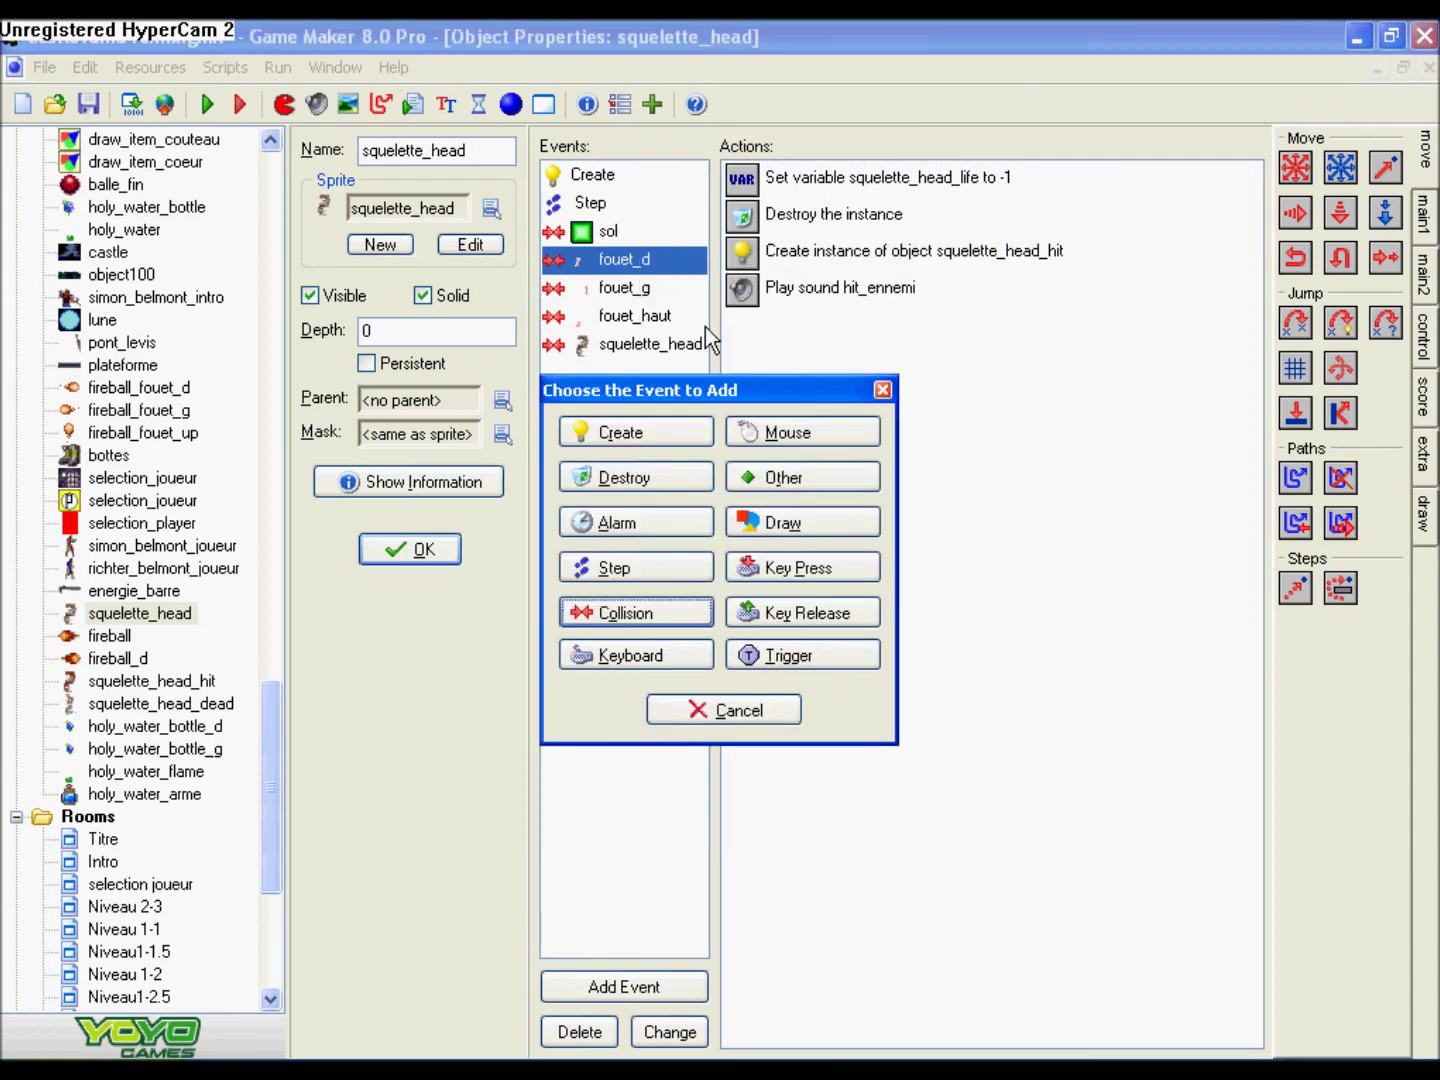
pyautogui.click(640, 613)
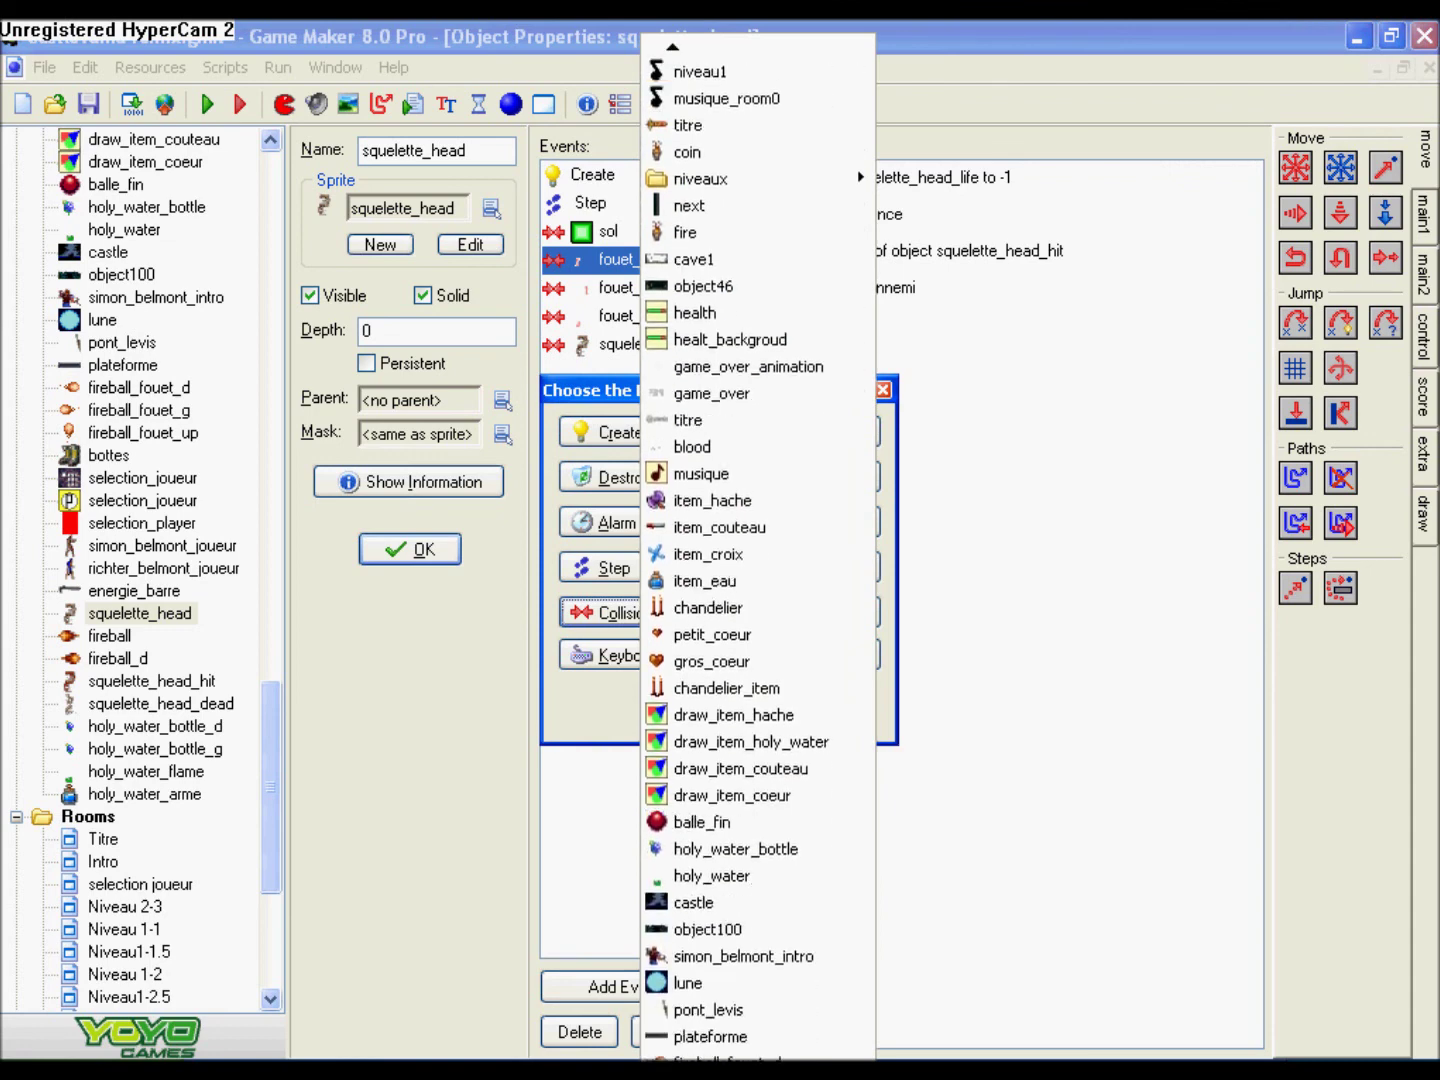
pyautogui.scroll(-4, 679, 1049)
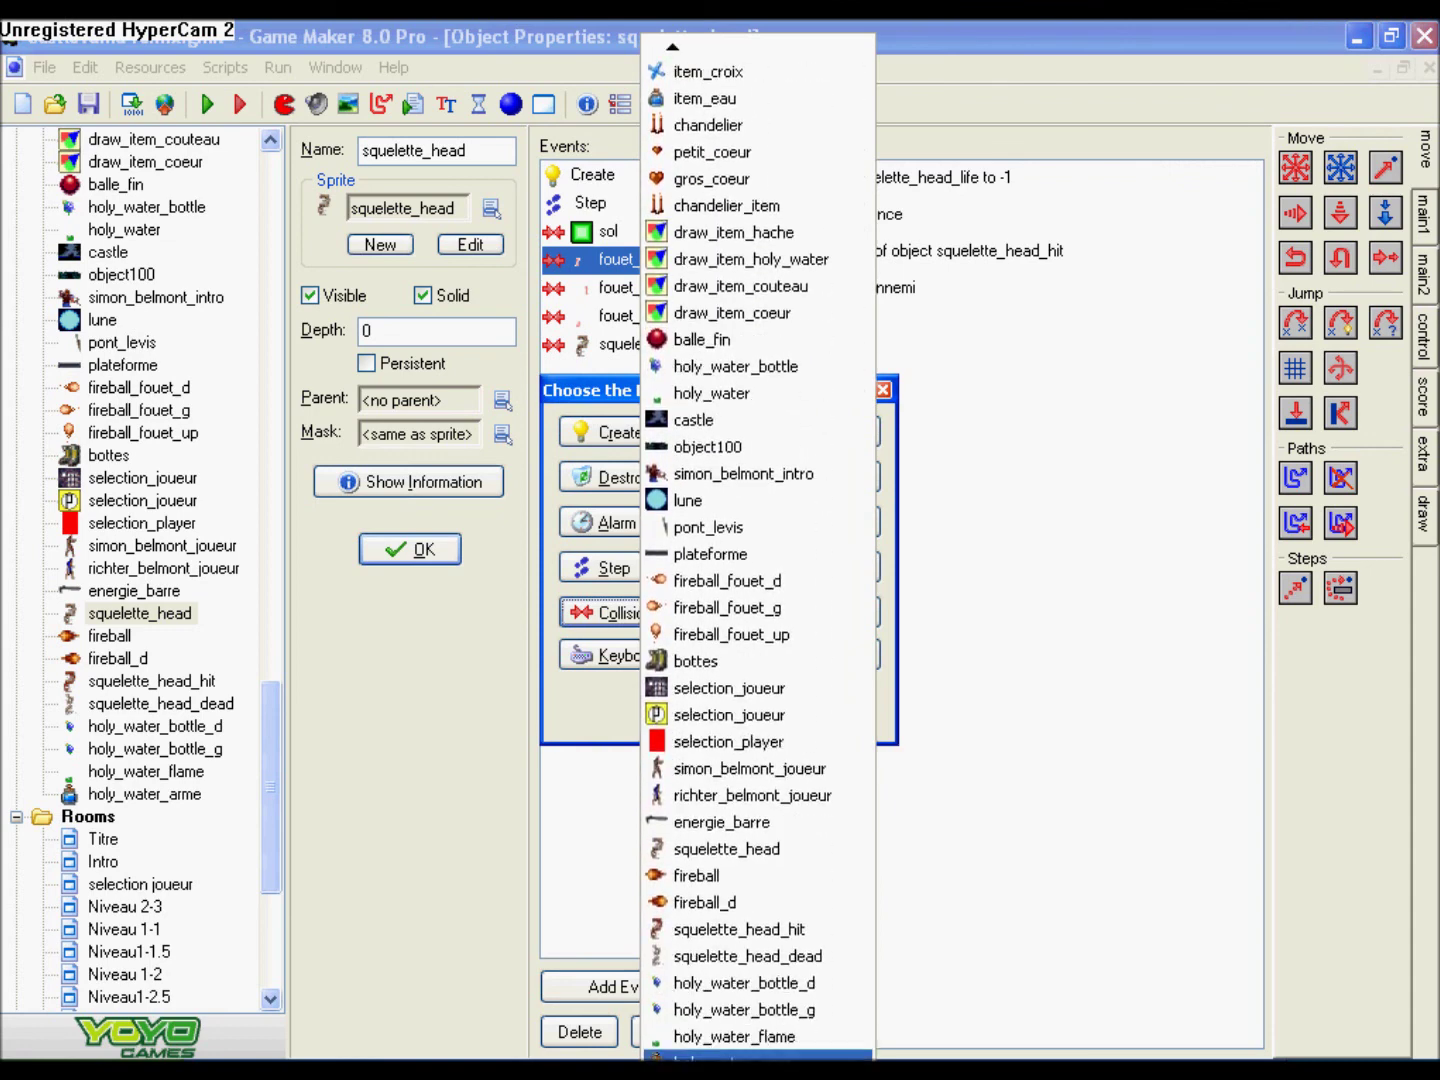
pyautogui.click(690, 1039)
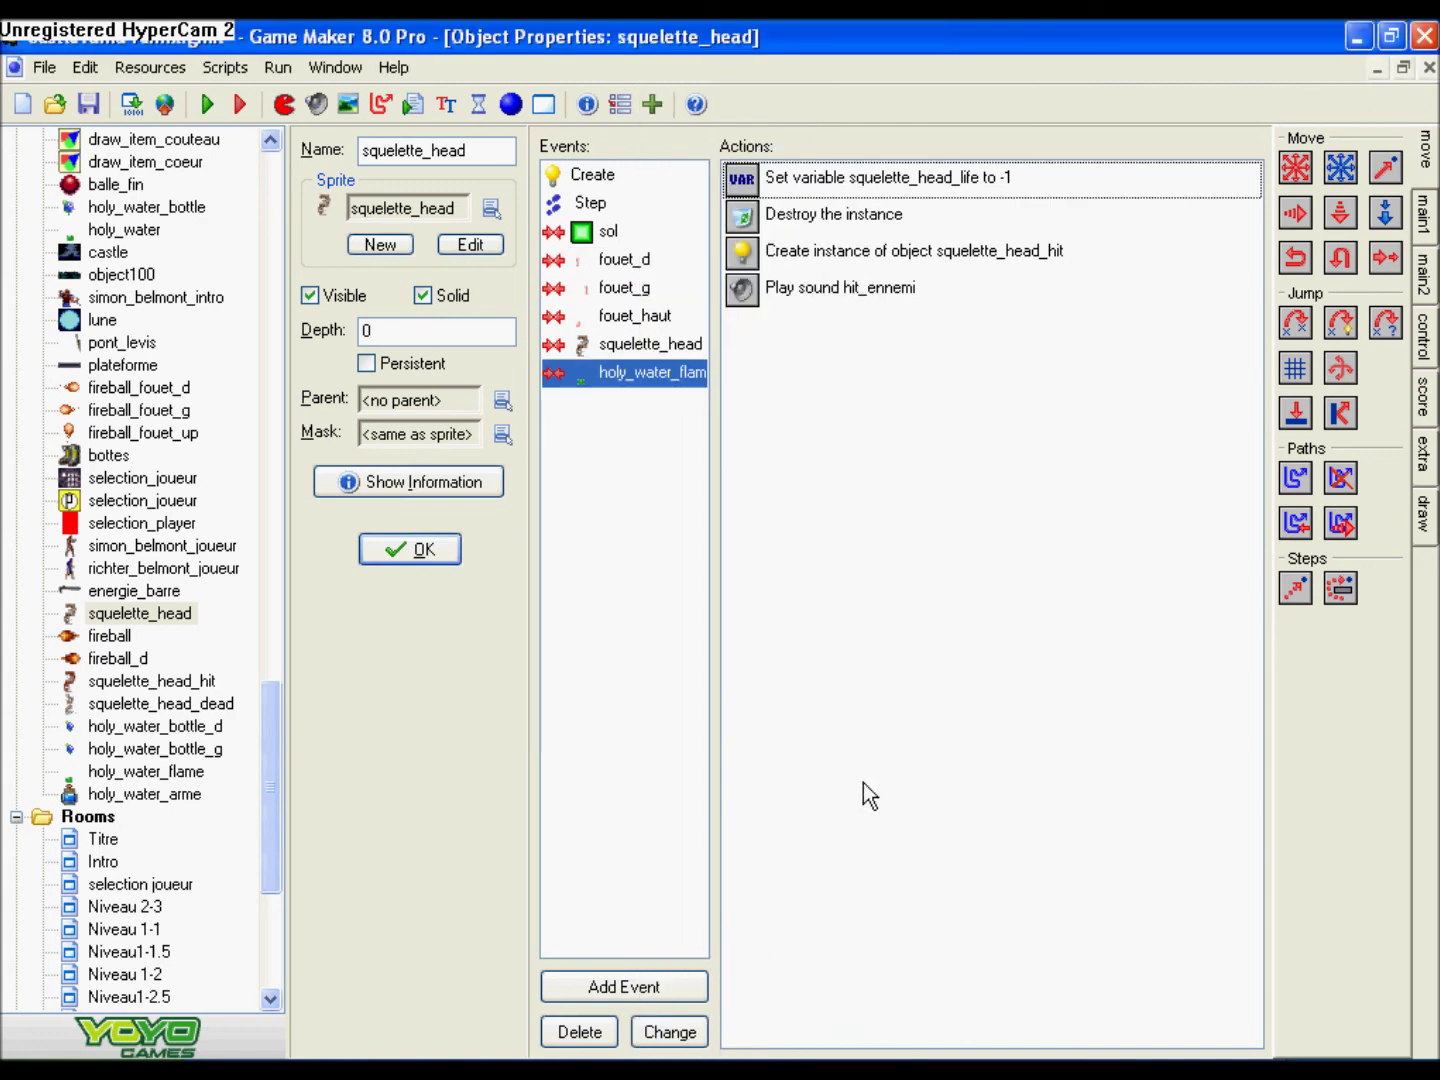
# - Delete the Destroy the instance action from squelette_head's holy_water_flame collision event and confirm the object's properties
pyautogui.rightClick(823, 211)
pyautogui.click(865, 350)
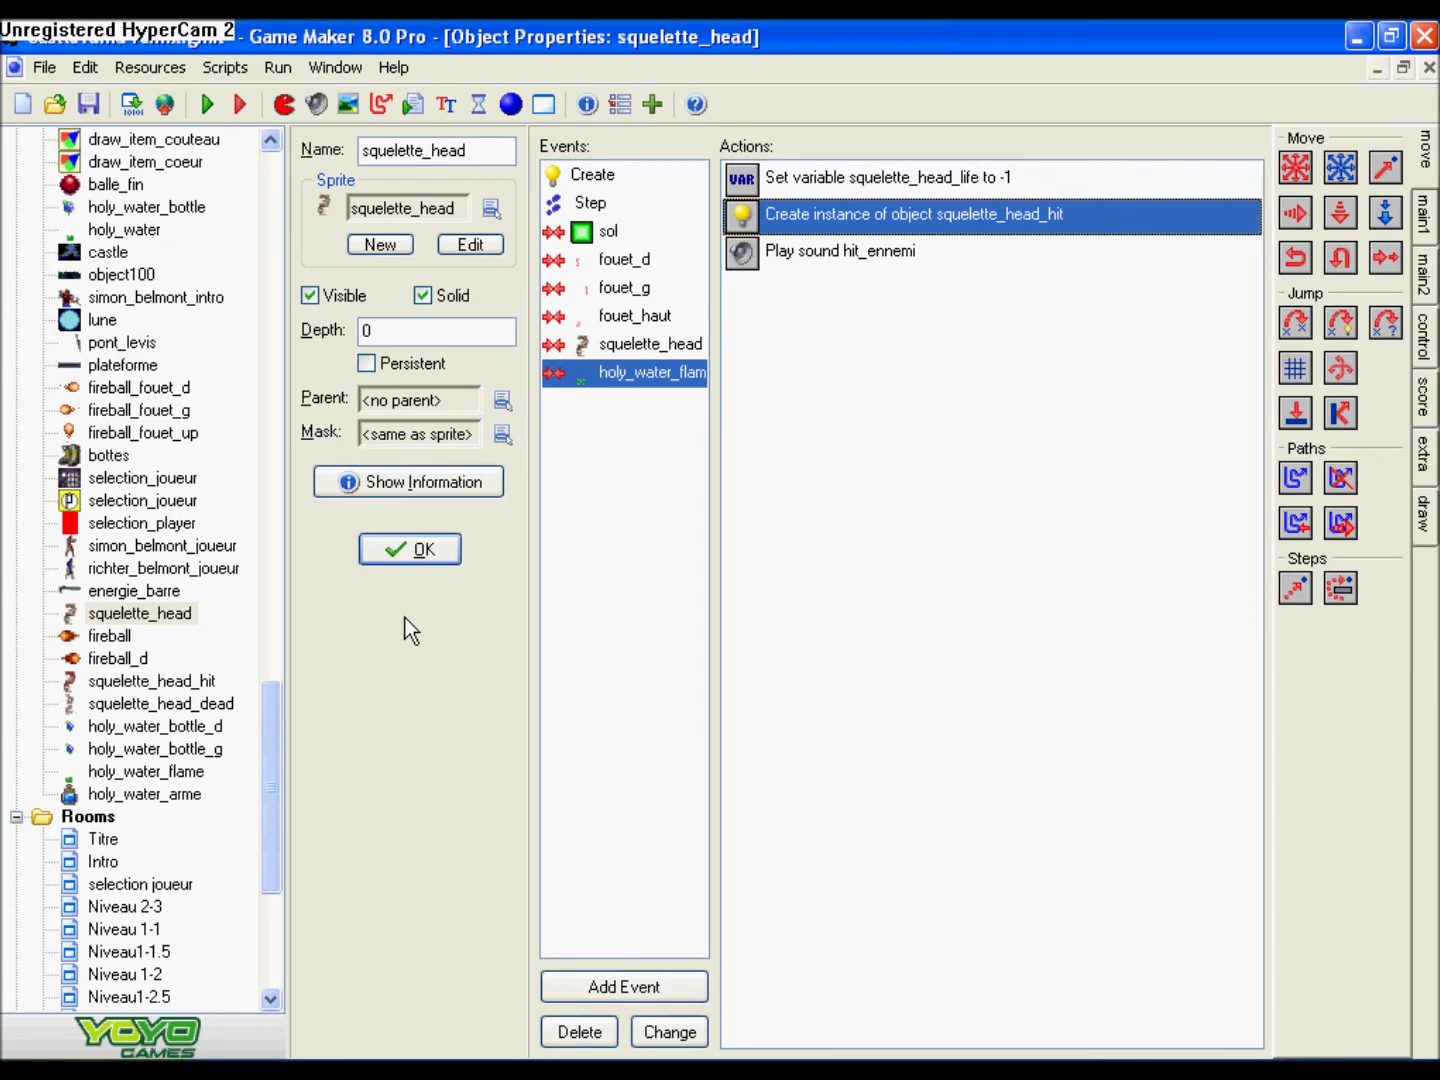
pyautogui.click(409, 549)
# - Run the game and enter the level with Simon to test the holy water against the skeleton heads
pyautogui.click(214, 107)
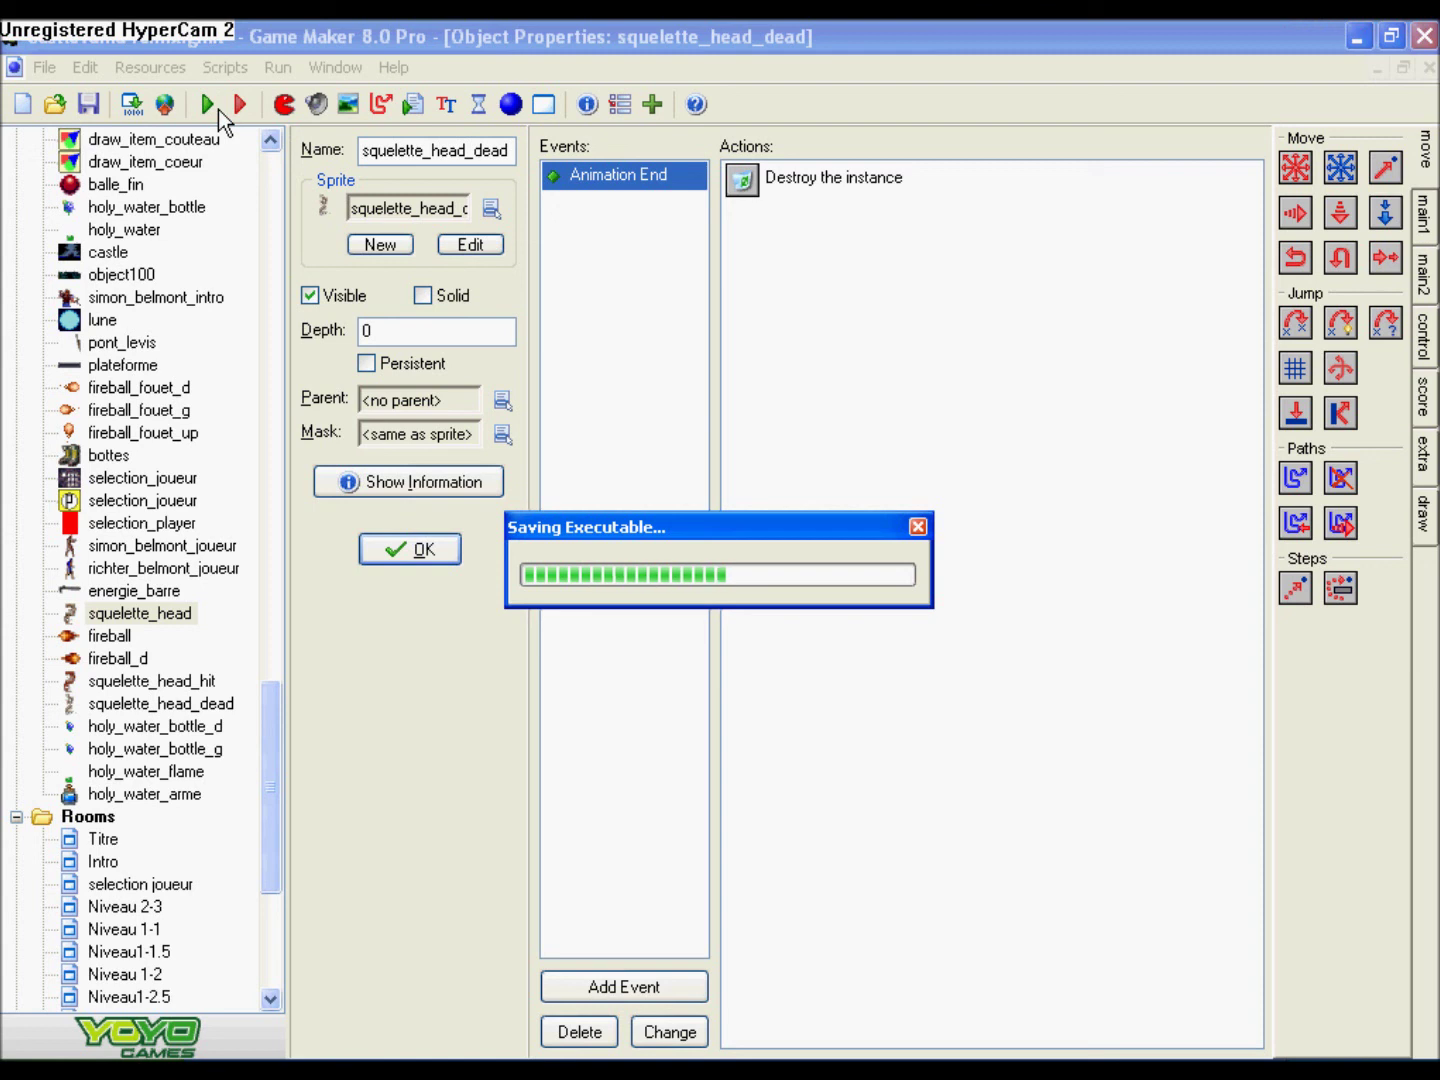
pyautogui.press('Return')
pyautogui.press('Up')
pyautogui.press('Left')
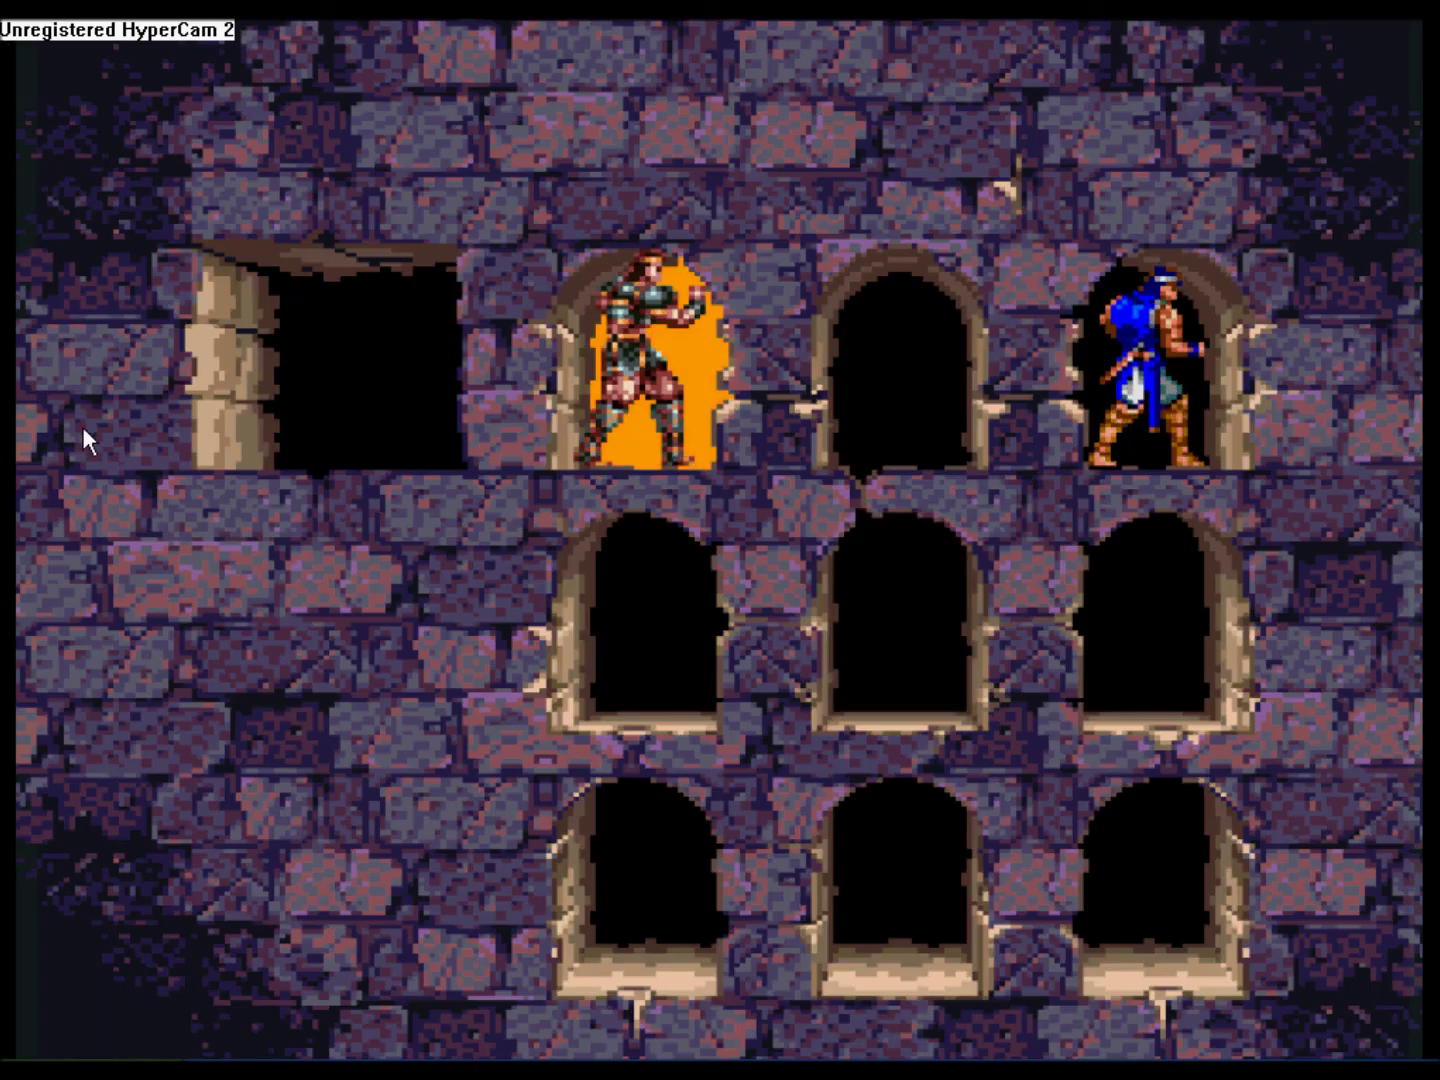
pyautogui.press('Return')
pyautogui.press('z')
# - Advance Simon past the holy water item and throw six bottles toward the stacked skeleton heads
pyautogui.press('Right')
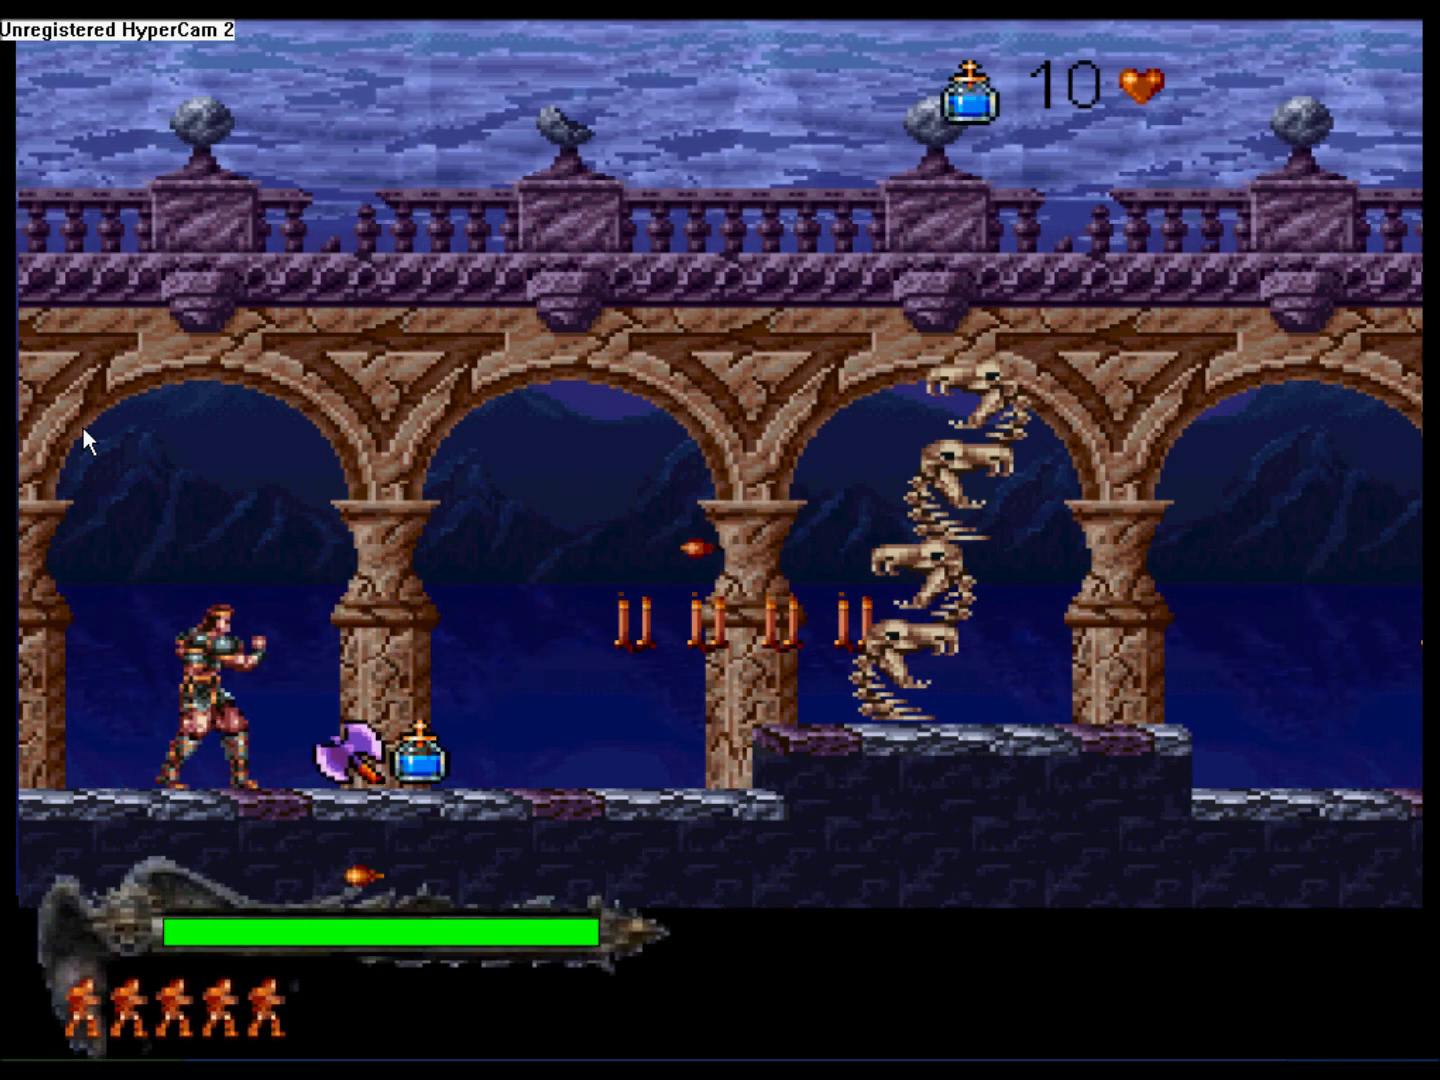
pyautogui.press('x')
pyautogui.press('x')
pyautogui.press('x')
pyautogui.press('x')
pyautogui.press('Right')
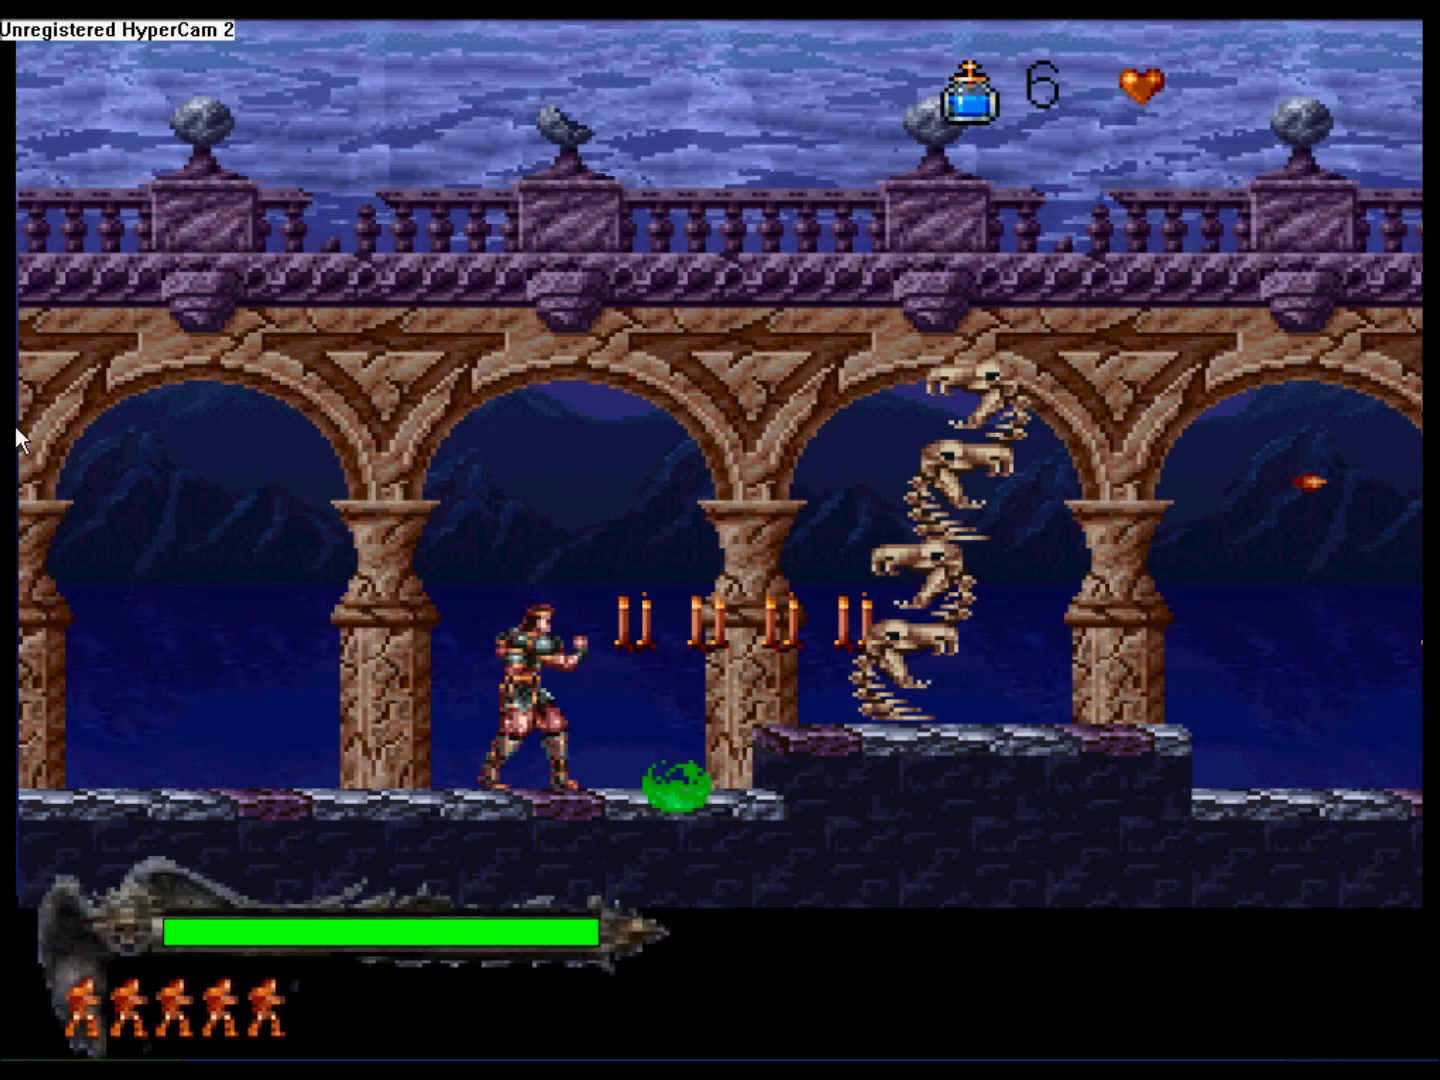
pyautogui.press('x')
pyautogui.press('x')
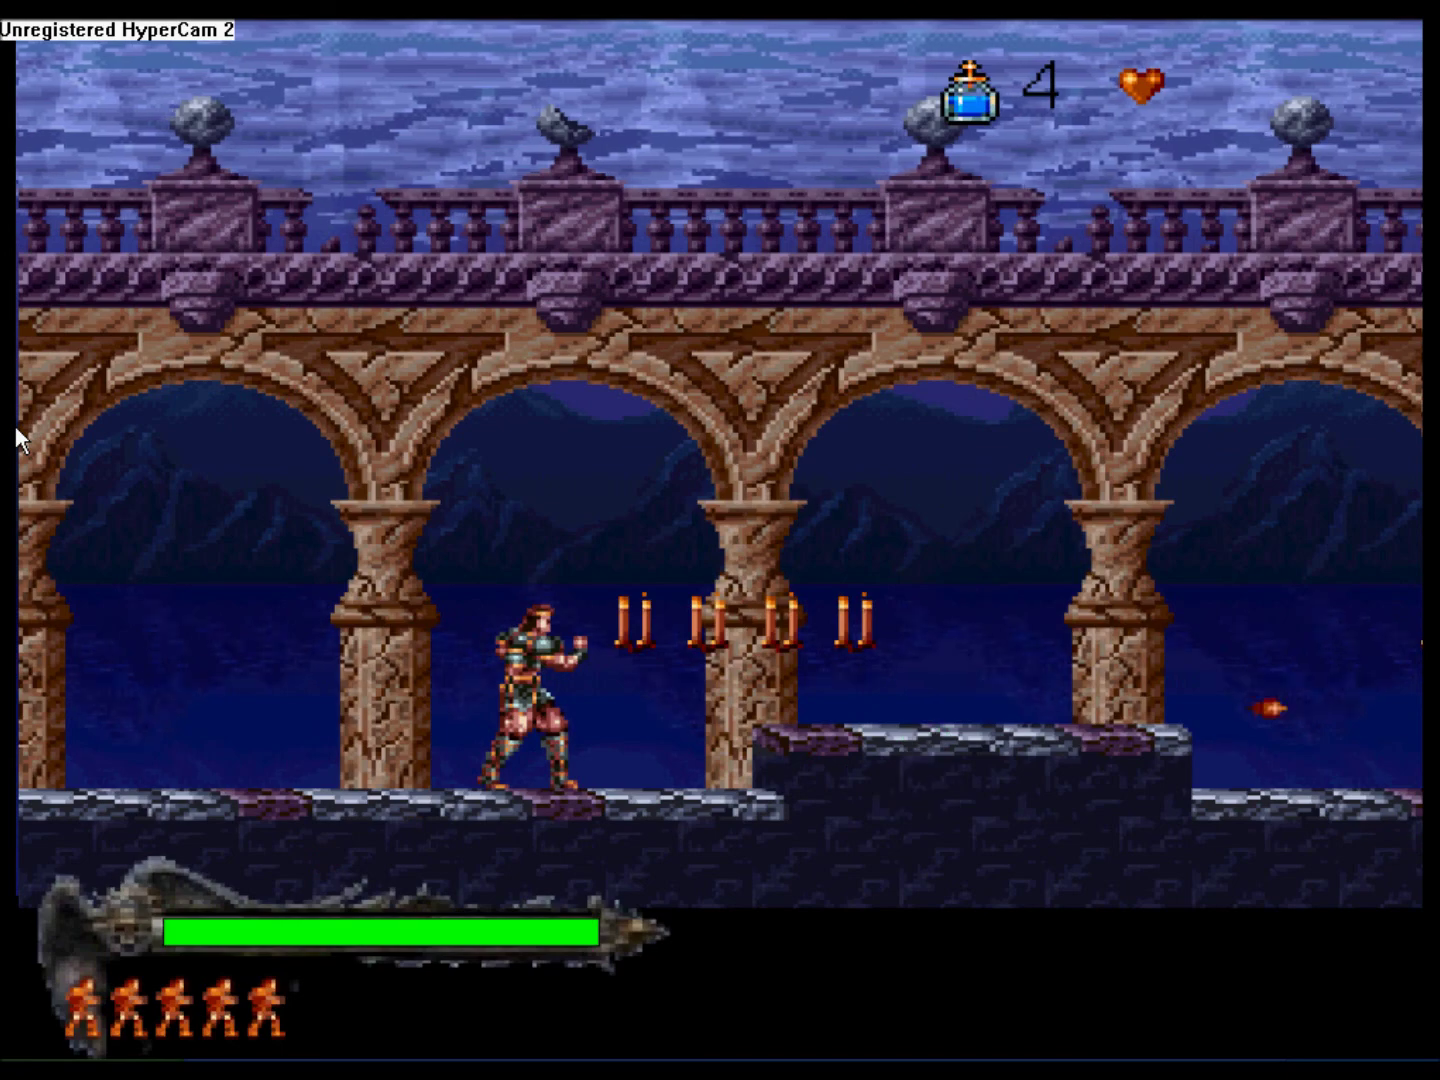